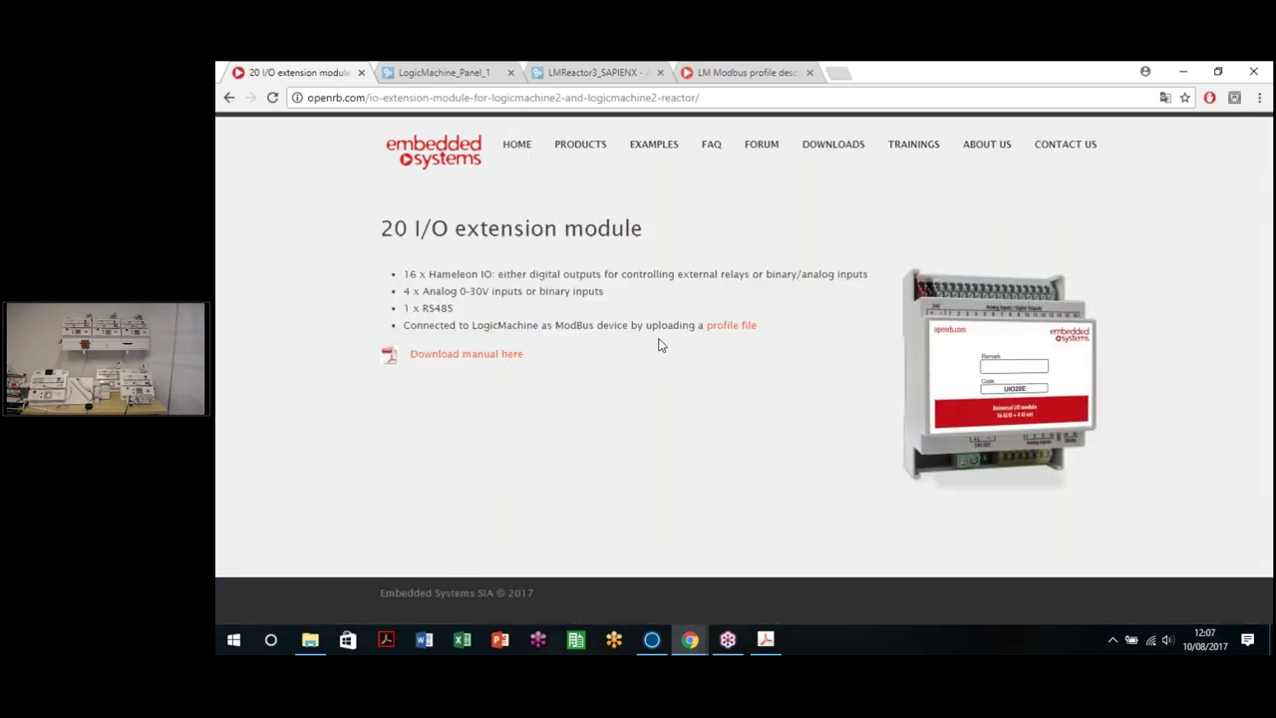
Step: Open the module's UIO20.json Modbus profile file and highlight its contents
{"action": "left_click", "coordinate": [727, 328]}
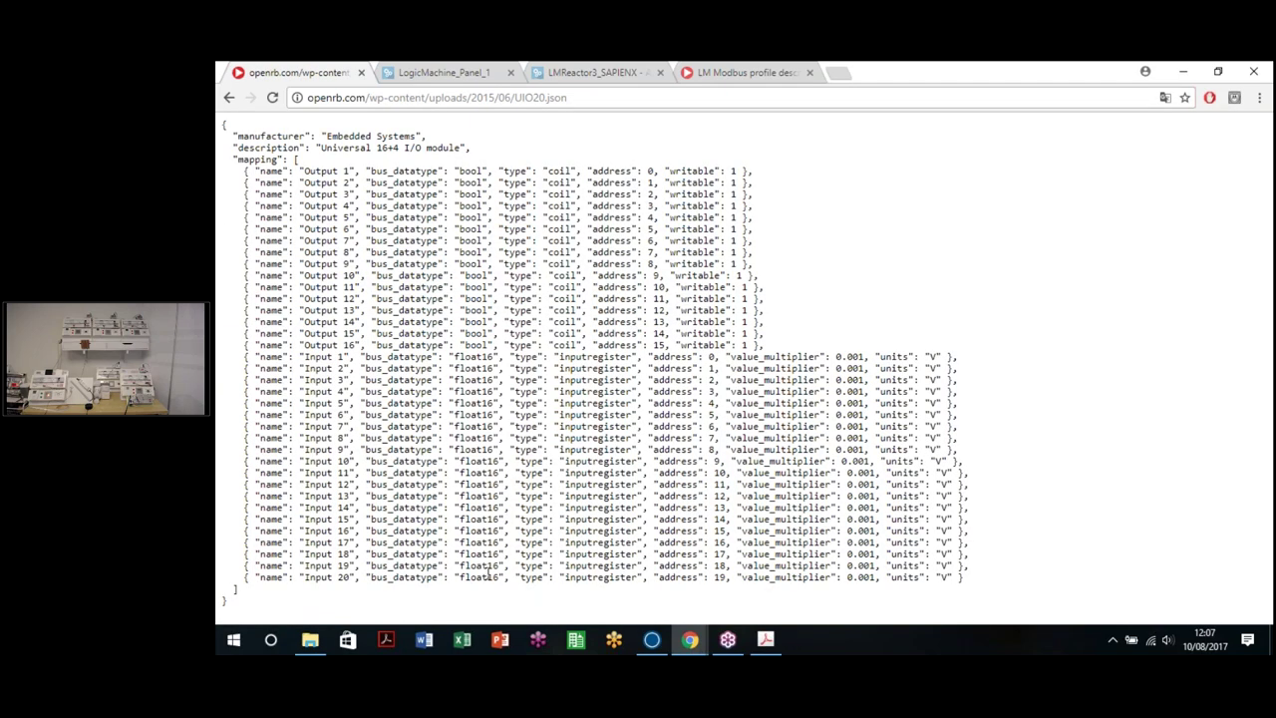
{"action": "left_click_drag", "start_coordinate": [238, 130], "coordinate": [728, 526]}
{"action": "left_click", "coordinate": [934, 477]}
Step: Walk through the profile's manufacturer, description, and Output 1 name, coil type and writable flag
{"action": "triple_click", "coordinate": [329, 137]}
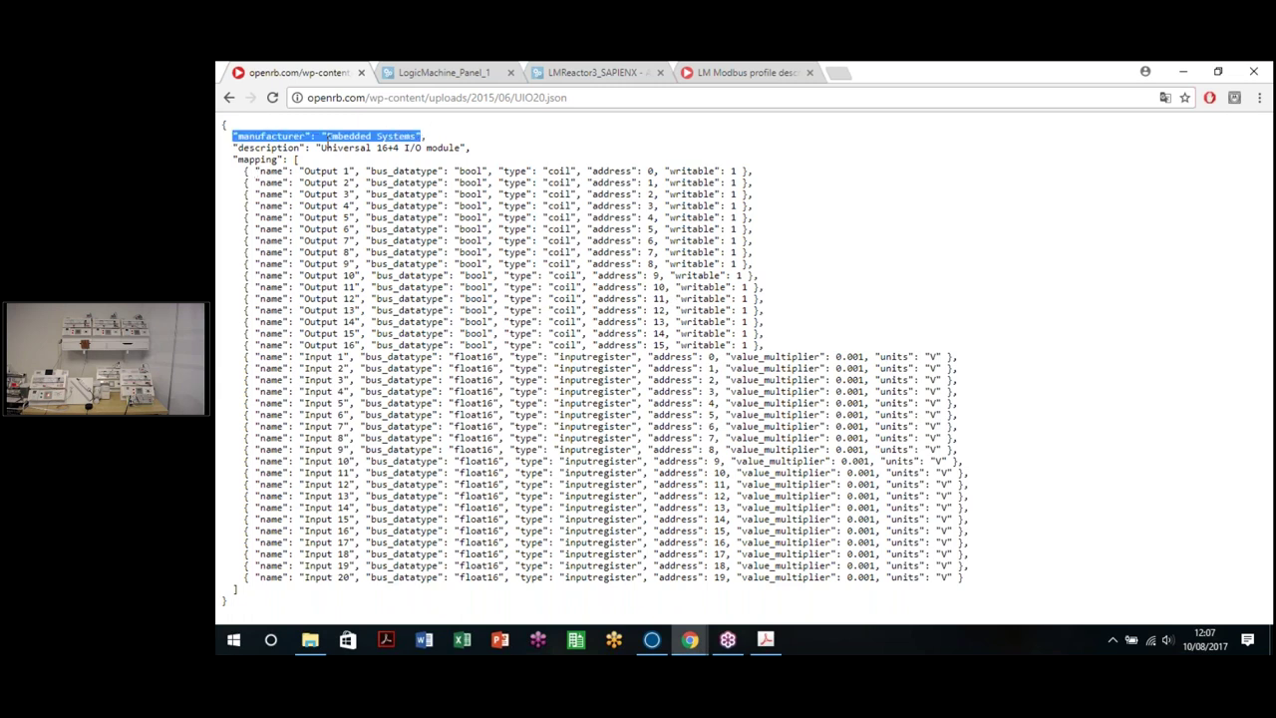
{"action": "left_click_drag", "start_coordinate": [321, 148], "coordinate": [460, 148]}
{"action": "left_click_drag", "start_coordinate": [258, 172], "coordinate": [739, 170]}
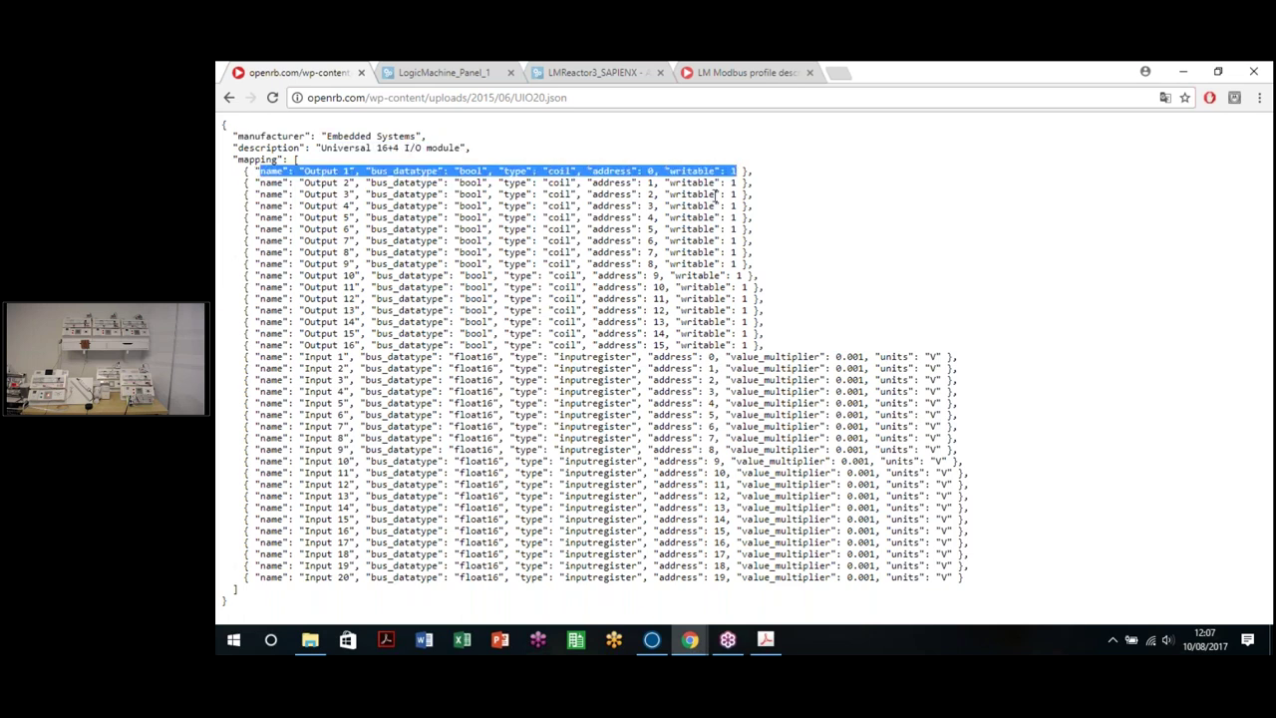
{"action": "left_click", "coordinate": [564, 183]}
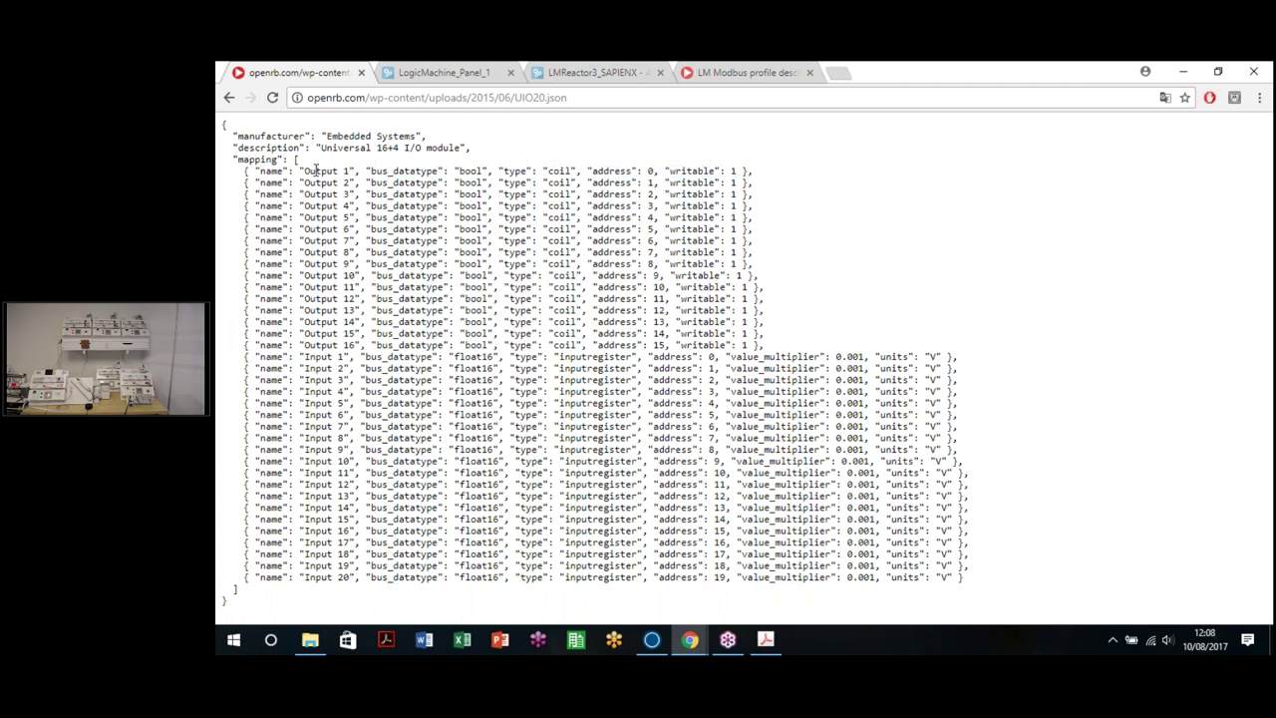
{"action": "double_click", "coordinate": [309, 175]}
{"action": "left_click", "coordinate": [307, 167]}
{"action": "left_click_drag", "start_coordinate": [304, 170], "coordinate": [482, 172]}
{"action": "left_click_drag", "start_coordinate": [549, 172], "coordinate": [574, 172]}
{"action": "left_click", "coordinate": [652, 169]}
{"action": "left_click_drag", "start_coordinate": [668, 171], "coordinate": [745, 170]}
{"action": "left_click", "coordinate": [744, 170]}
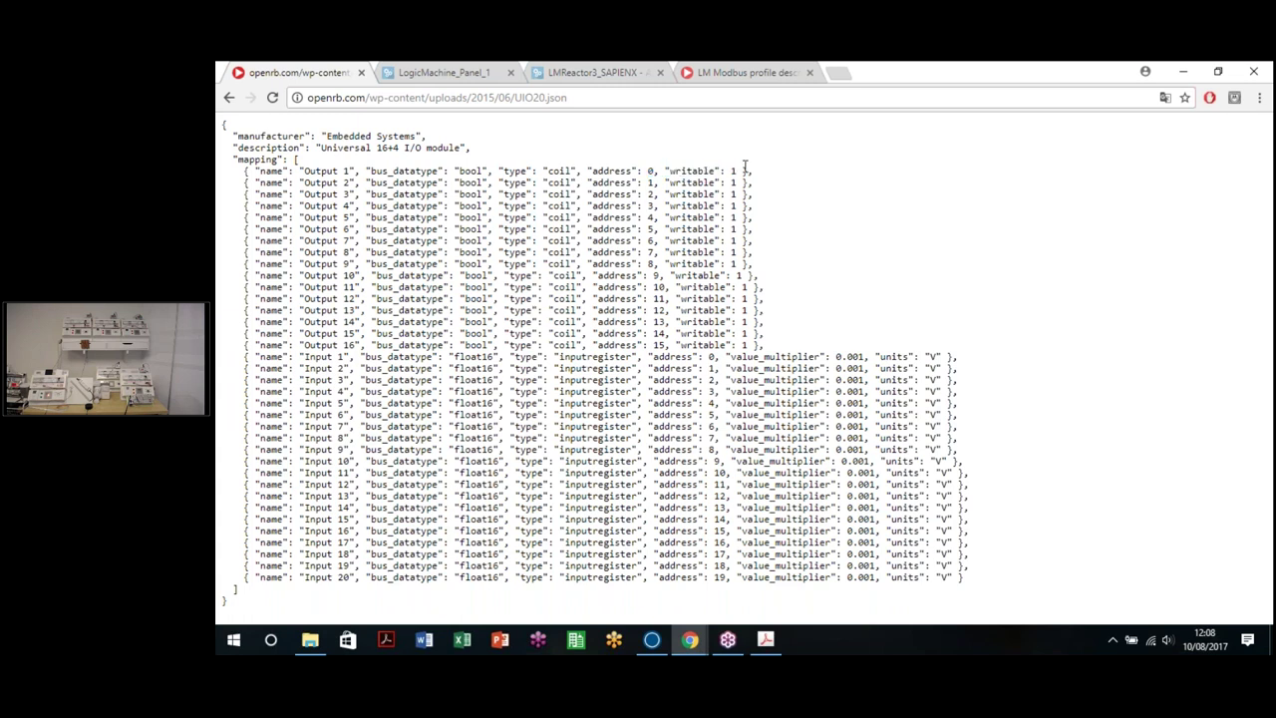
Step: Open a new browser tab next to the LM Modbus profile description page
{"action": "left_click", "coordinate": [719, 76]}
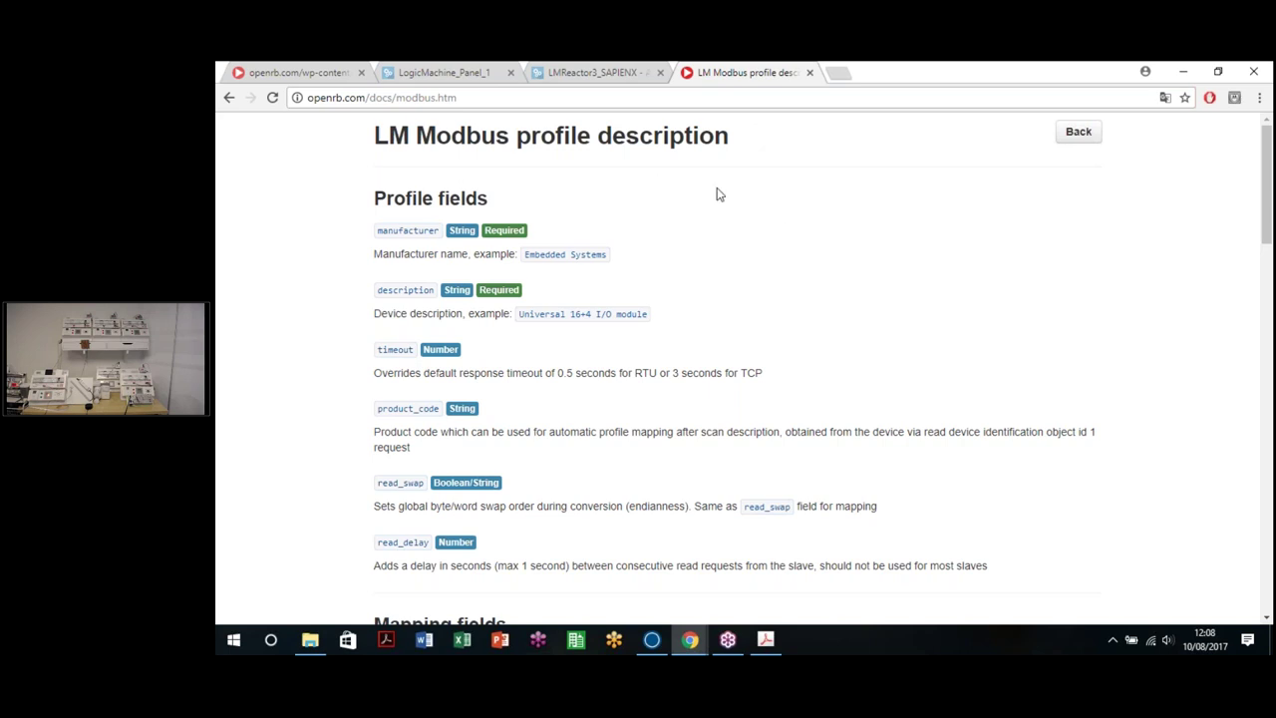
{"action": "left_click", "coordinate": [836, 78]}
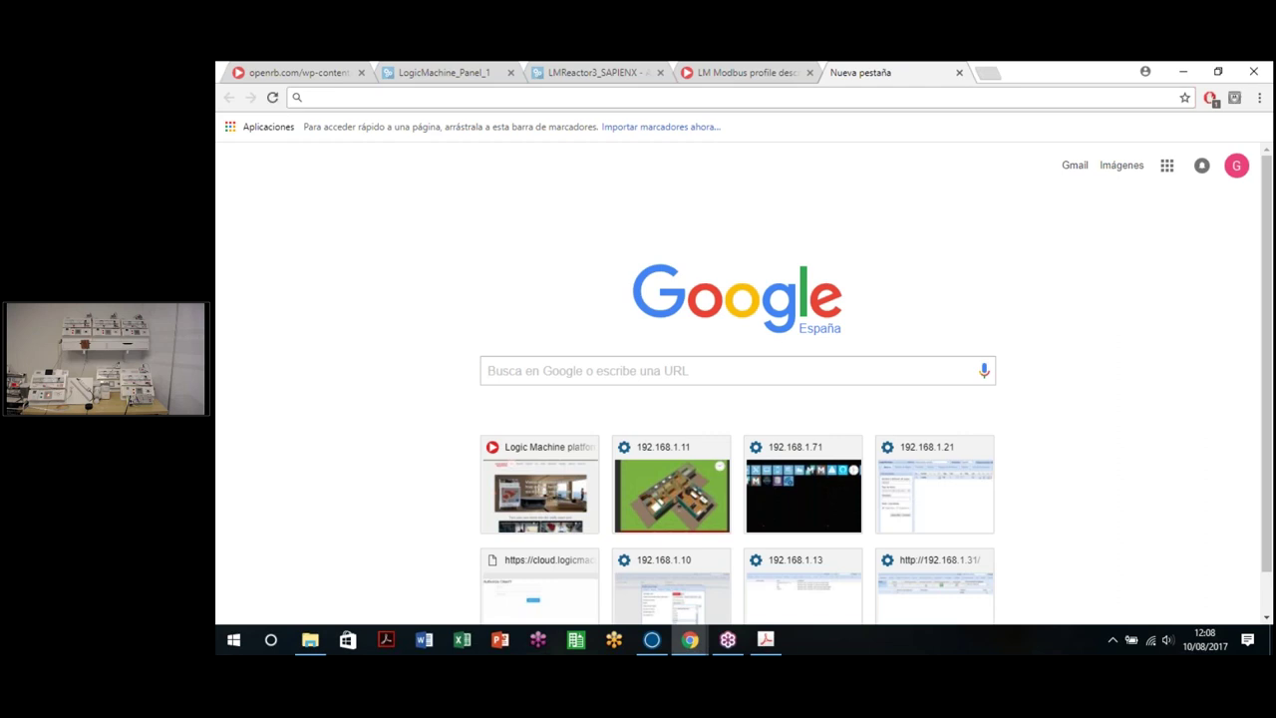
Step: Go to jsoneditoronline.org, check its Save options, and compare it with the other open tabs
{"action": "type", "text": "jsoneditoronline.org"}
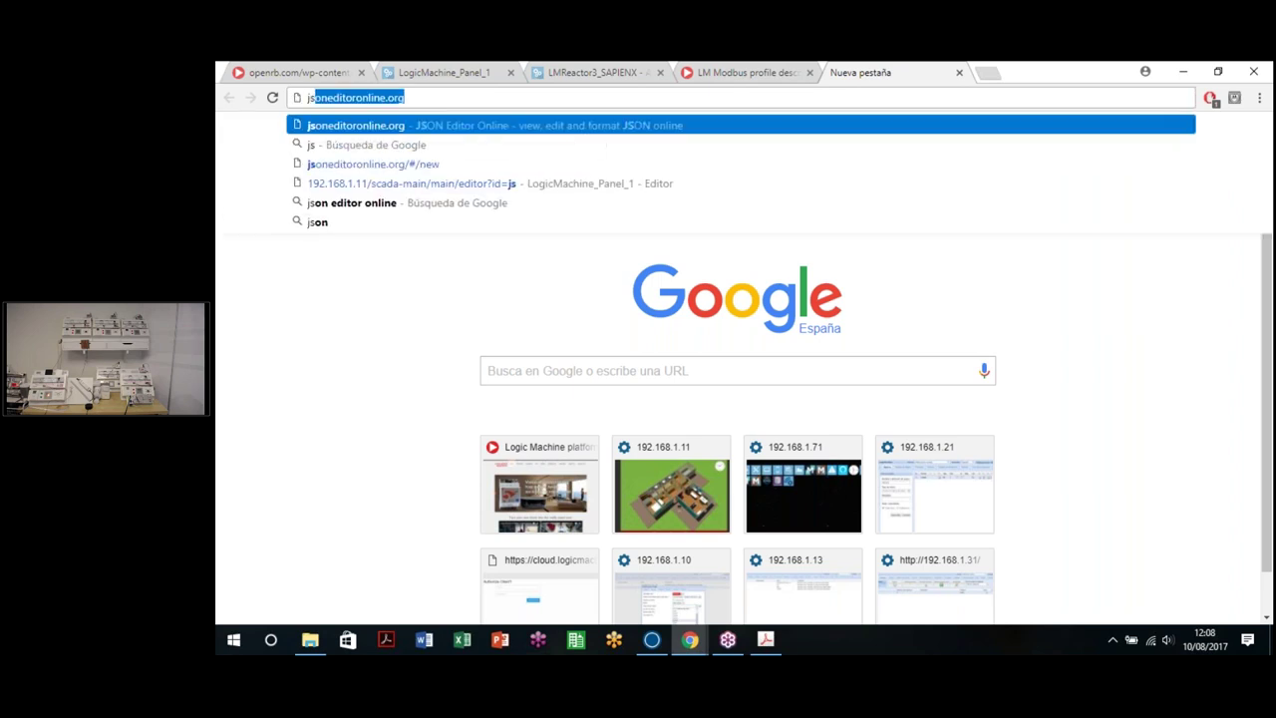
{"action": "key", "text": "Return"}
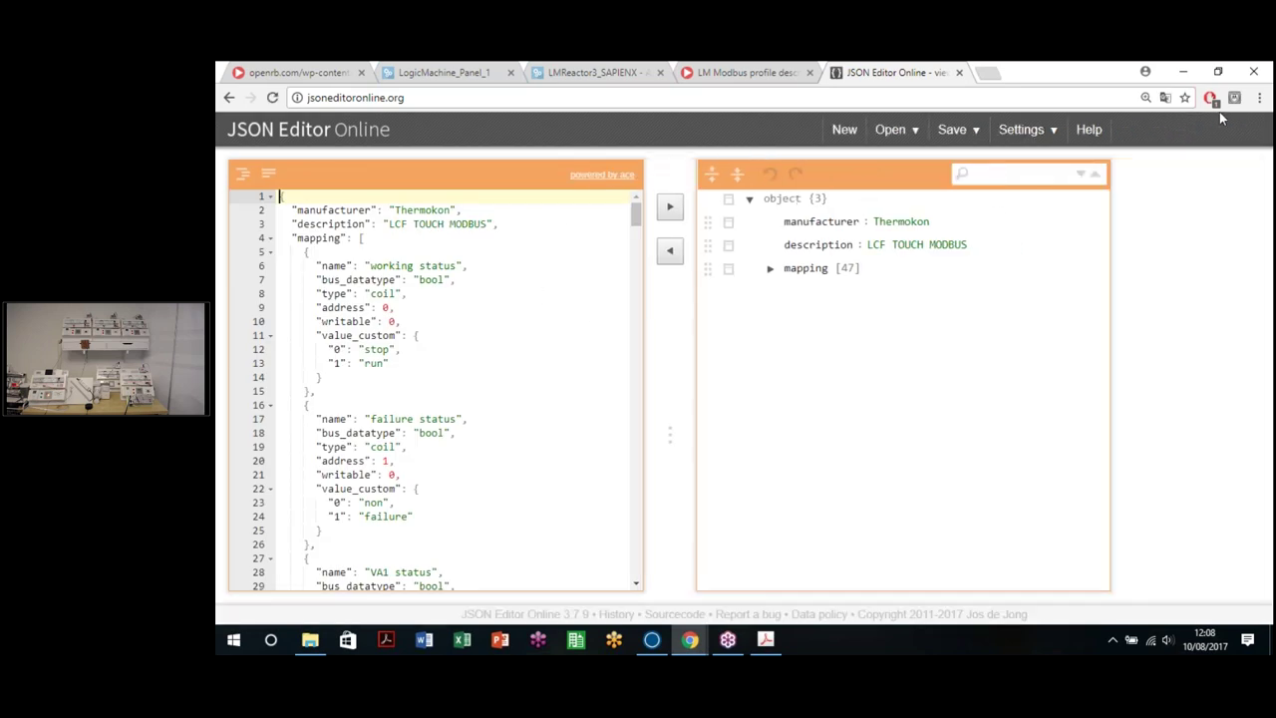
{"action": "left_click", "coordinate": [949, 132]}
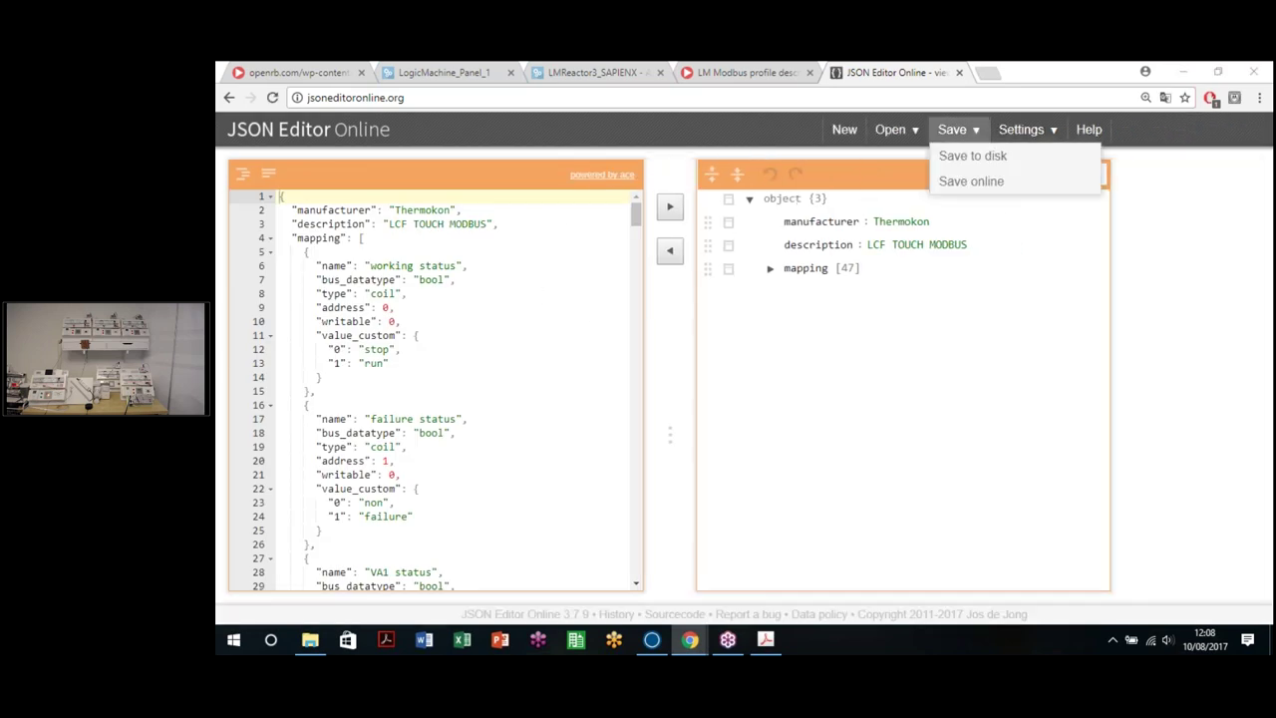
{"action": "left_click", "coordinate": [953, 155]}
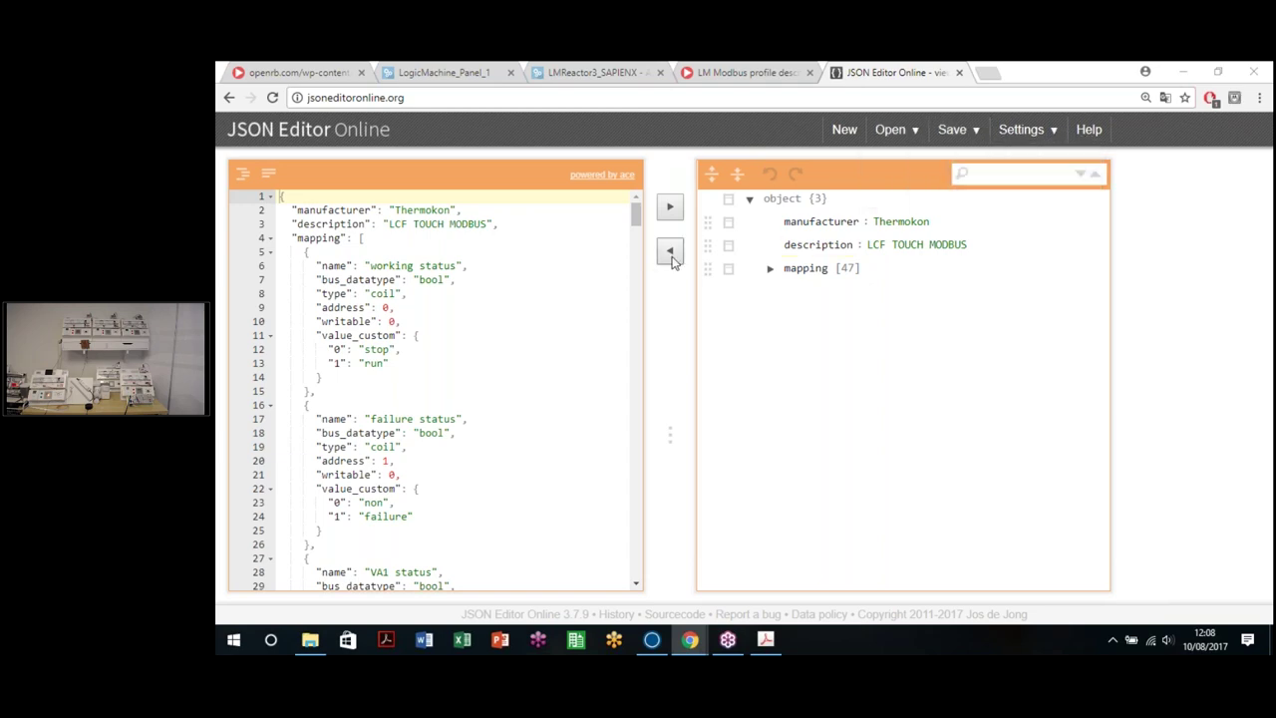
{"action": "left_click", "coordinate": [748, 72]}
{"action": "left_click", "coordinate": [538, 75]}
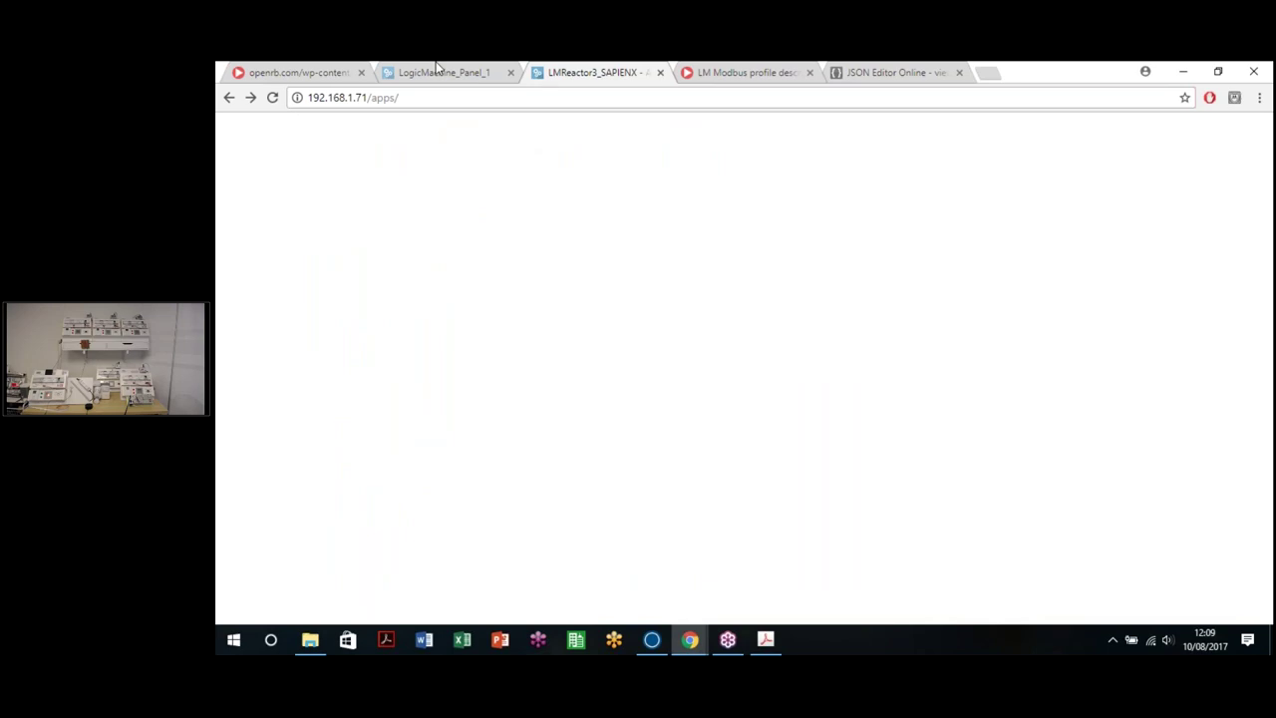
{"action": "left_click", "coordinate": [281, 69]}
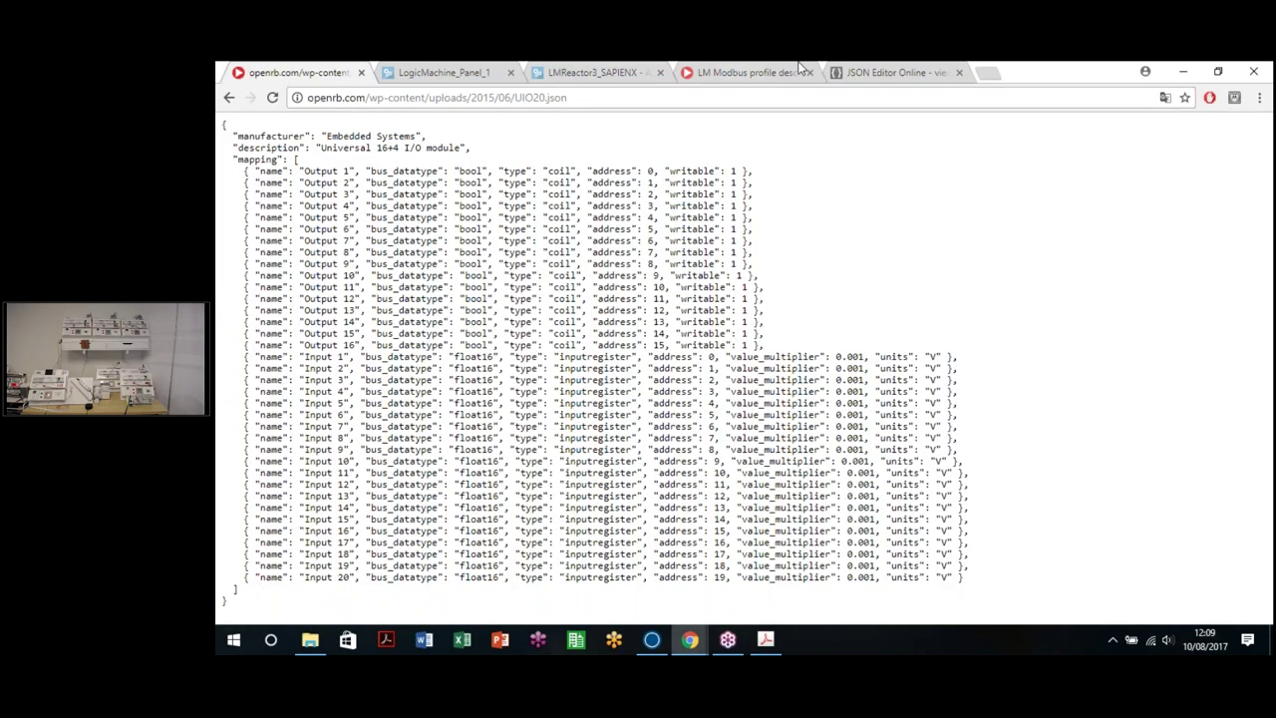
{"action": "left_click", "coordinate": [887, 72]}
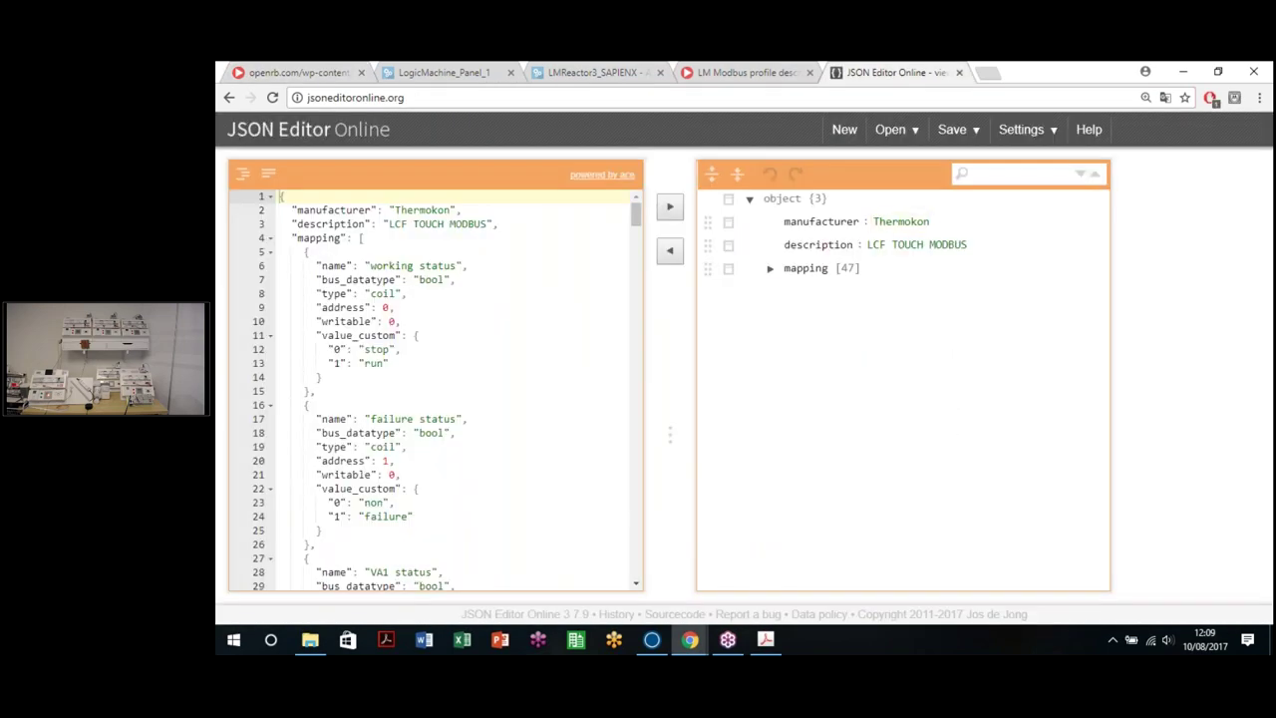
Step: Review the first mapping entry's fields: the working status name, coil type and address
{"action": "double_click", "coordinate": [334, 267]}
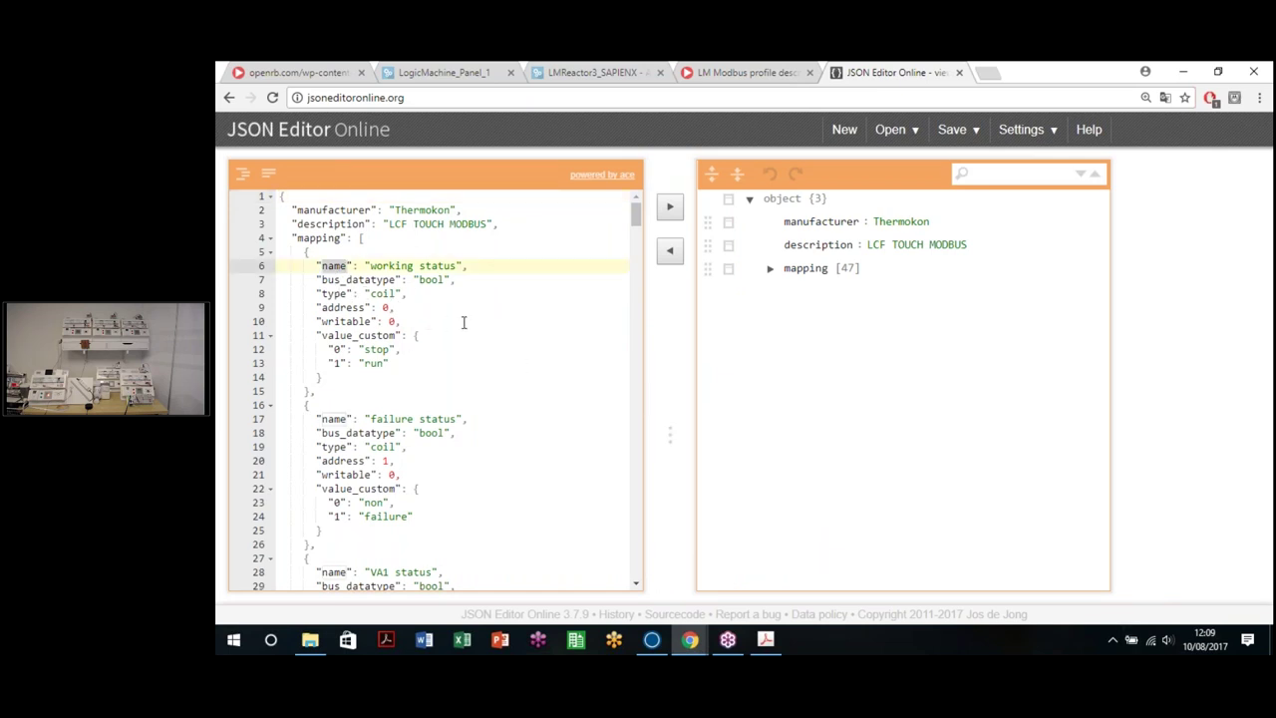
{"action": "left_click", "coordinate": [409, 293]}
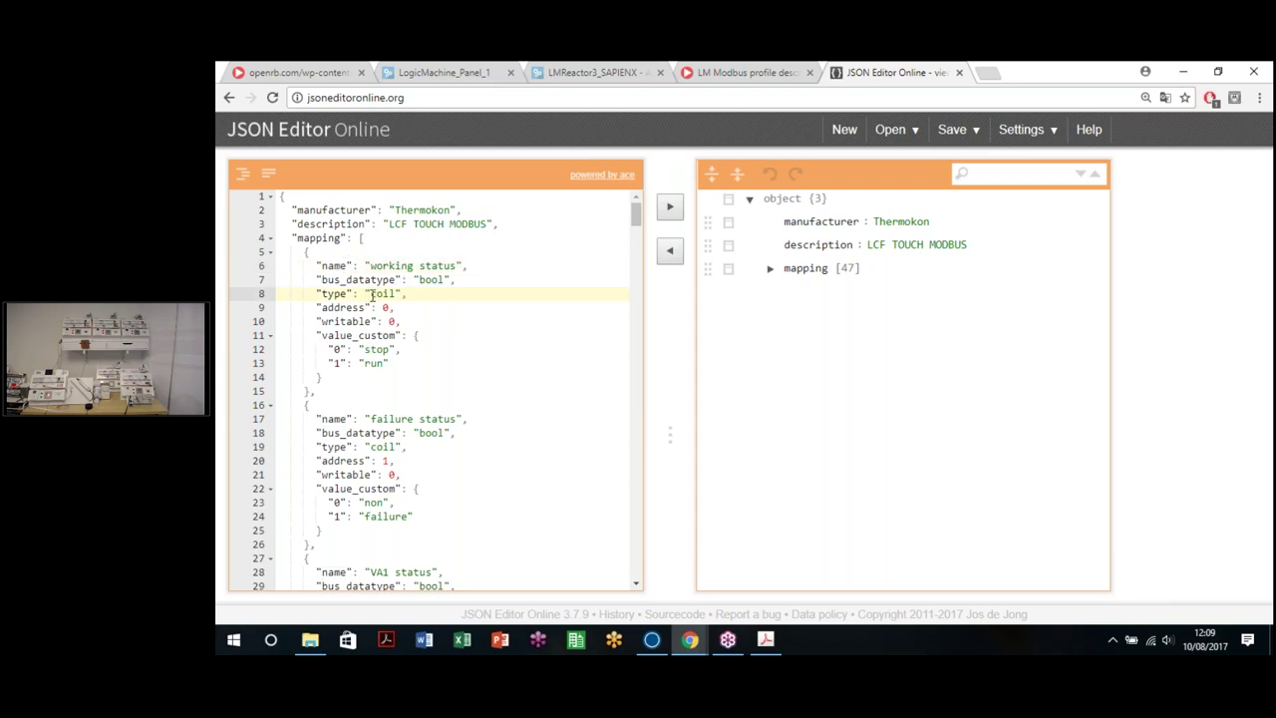
{"action": "double_click", "coordinate": [395, 295]}
{"action": "left_click_drag", "start_coordinate": [370, 267], "coordinate": [457, 266]}
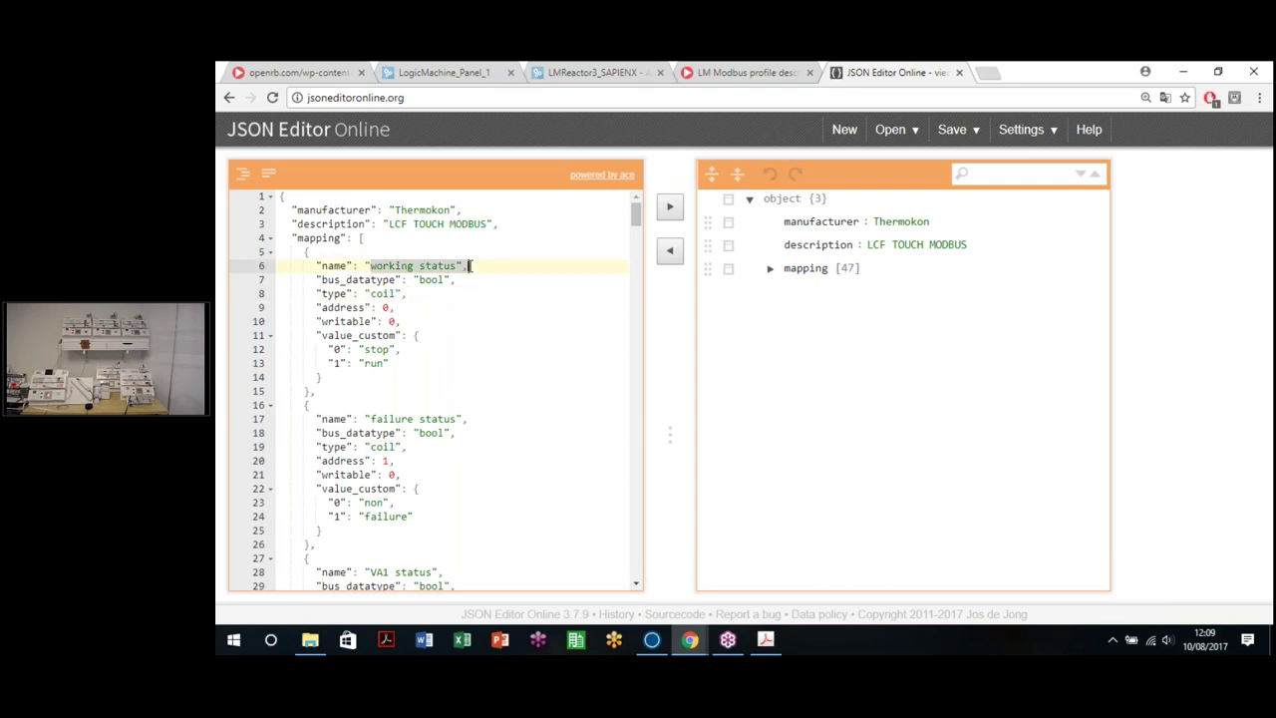
{"action": "left_click", "coordinate": [384, 309]}
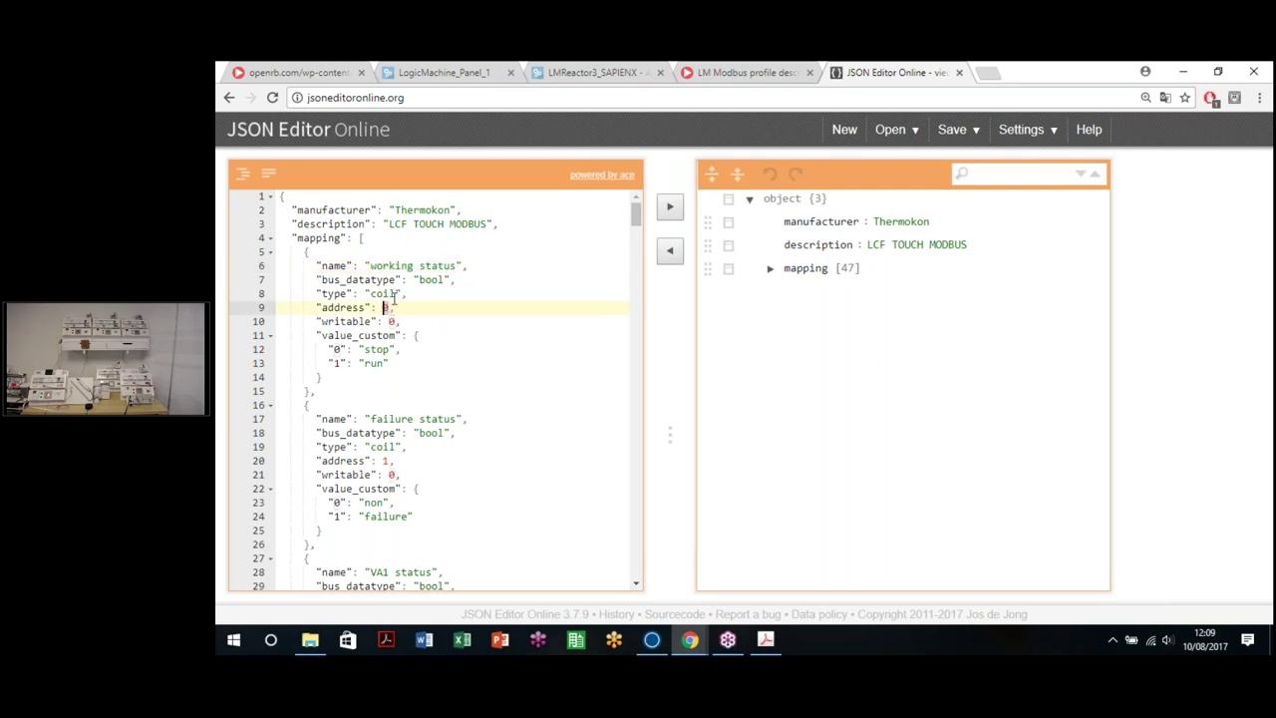
{"action": "left_click", "coordinate": [761, 643]}
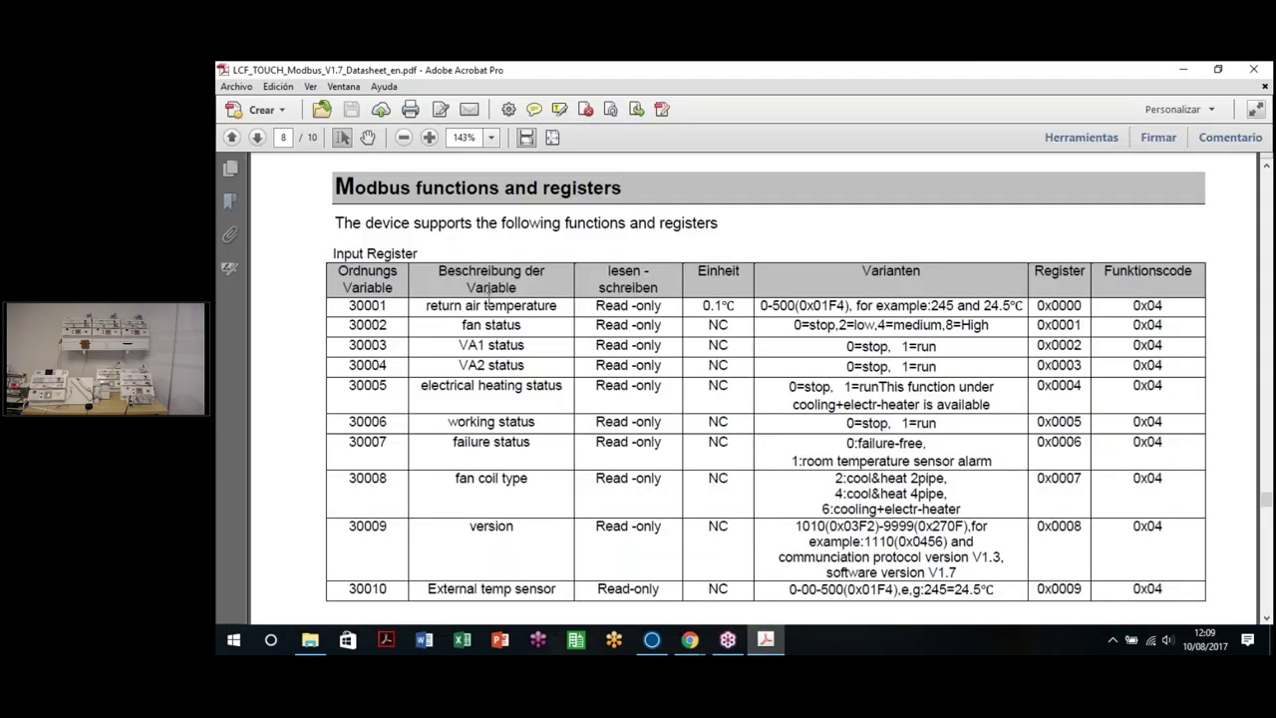
Step: Locate working status in page 9's Coil Register table: address 0x0000, values 0=stop, 1=run
{"action": "scroll", "coordinate": [499, 309], "scroll_direction": "down", "scroll_amount": 12}
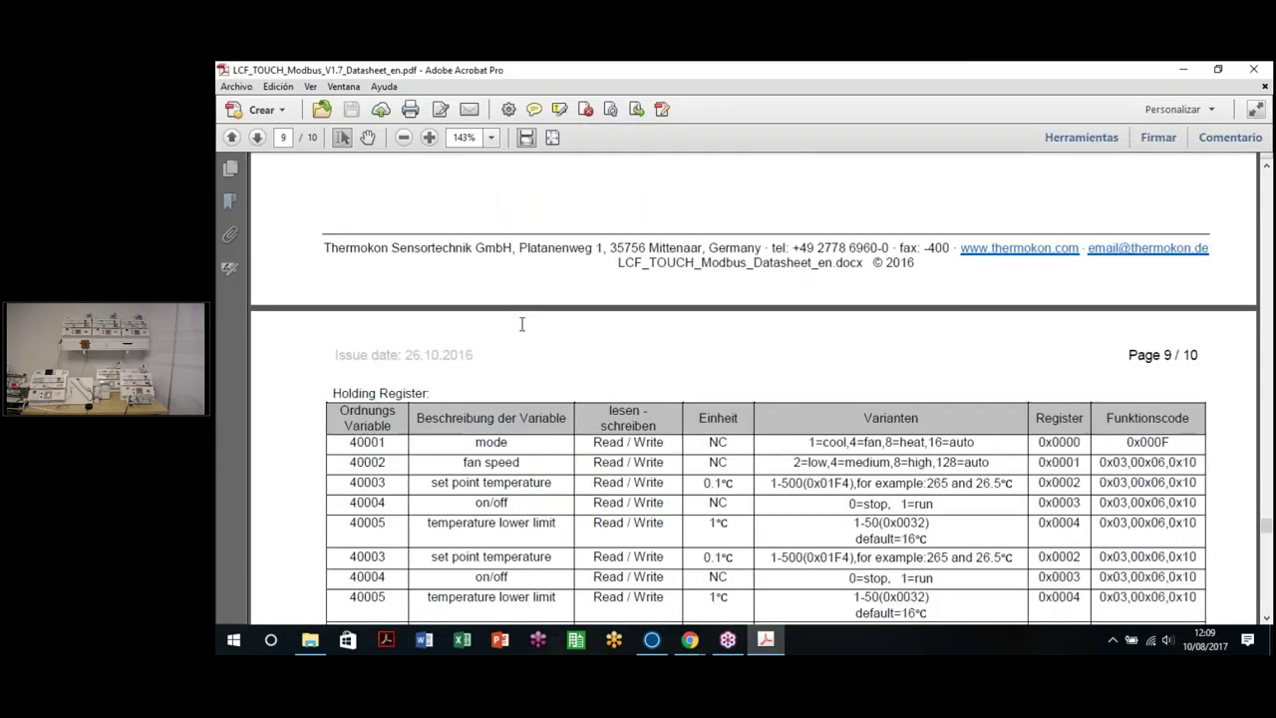
{"action": "scroll", "coordinate": [521, 325], "scroll_direction": "down", "scroll_amount": 10}
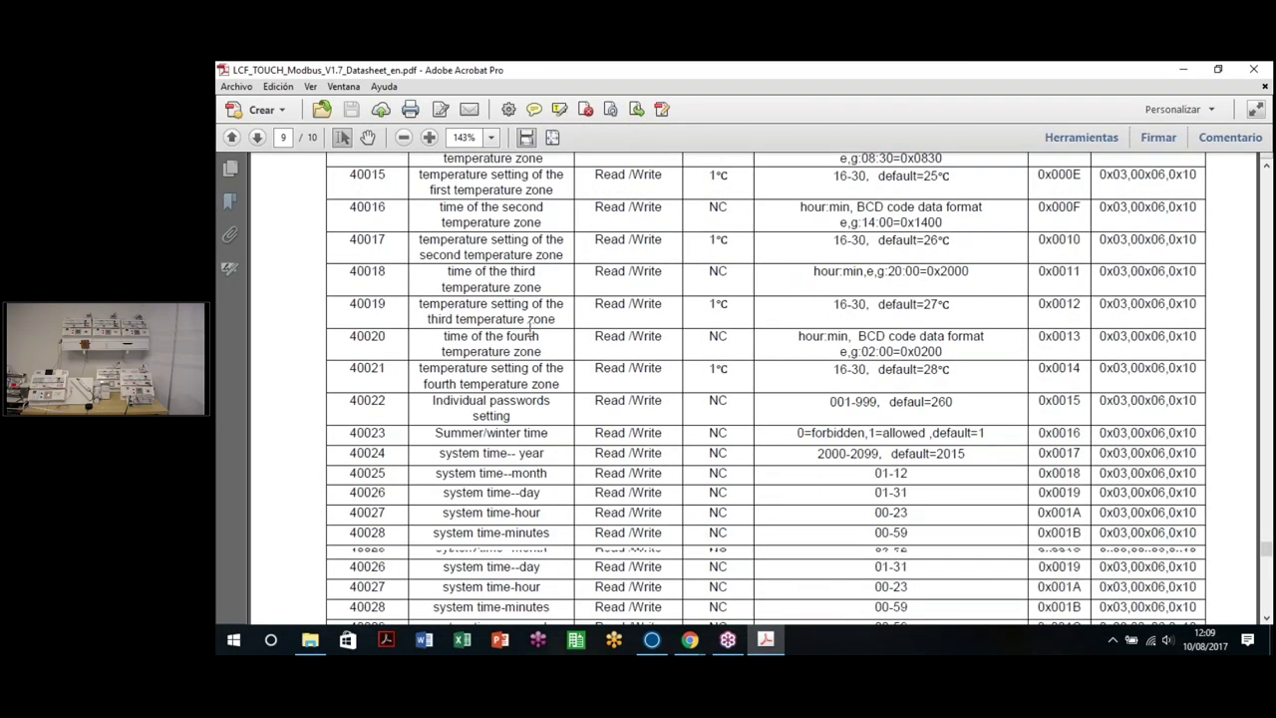
{"action": "scroll", "coordinate": [531, 333], "scroll_direction": "down", "scroll_amount": 10}
{"action": "scroll", "coordinate": [530, 333], "scroll_direction": "up", "scroll_amount": 1}
{"action": "left_click_drag", "start_coordinate": [450, 271], "coordinate": [534, 271]}
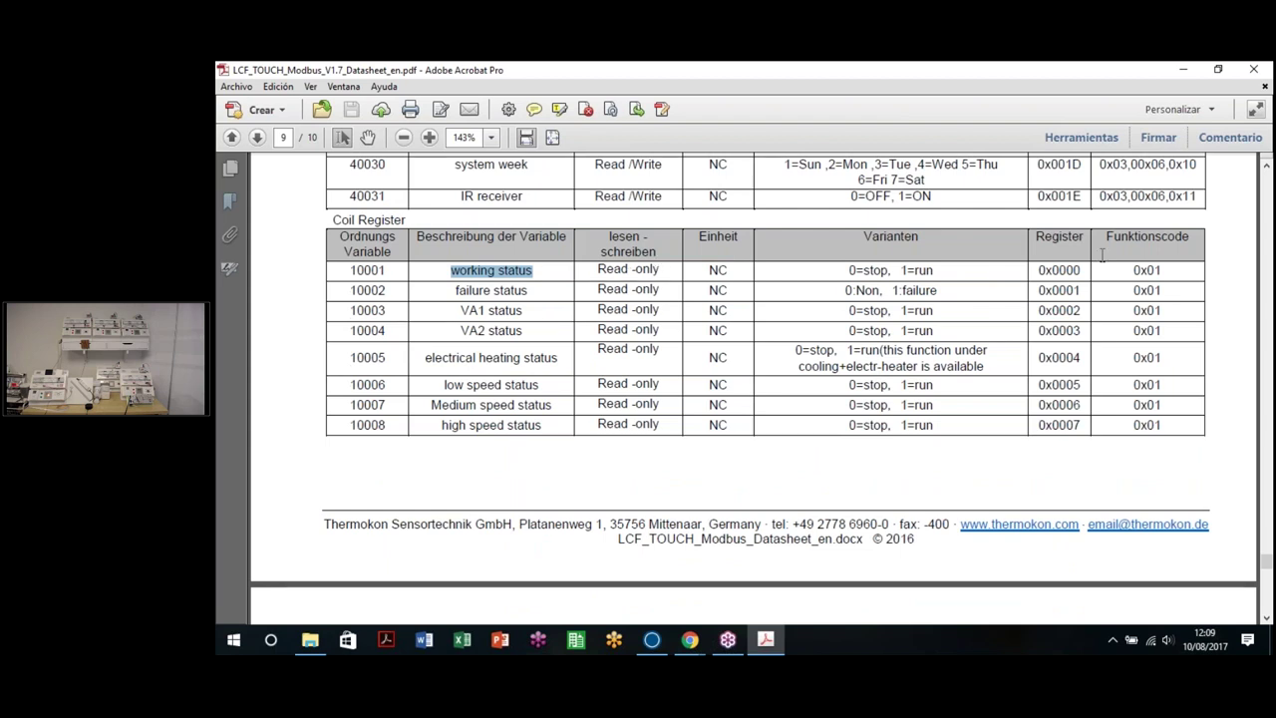
{"action": "left_click_drag", "start_coordinate": [1083, 270], "coordinate": [1033, 271]}
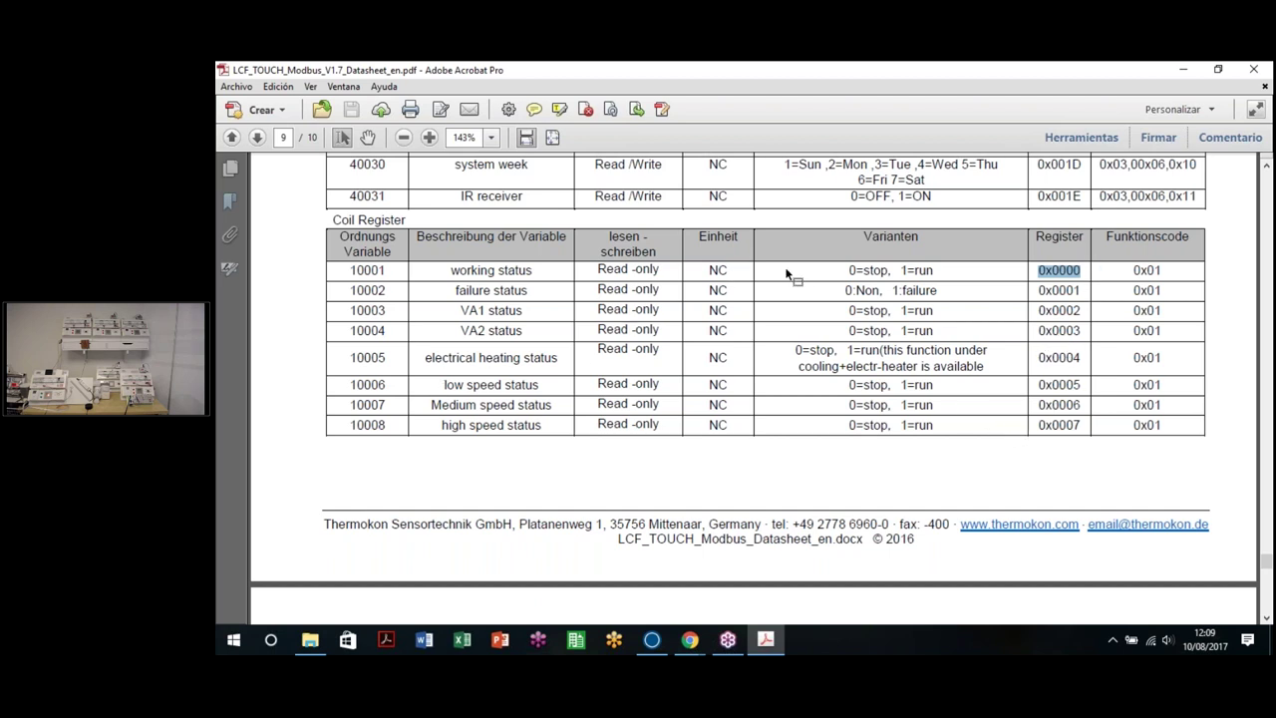
{"action": "mouse_move", "coordinate": [849, 269]}
{"action": "left_mouse_down"}
{"action": "mouse_move", "coordinate": [946, 269]}
{"action": "mouse_move", "coordinate": [873, 269]}
{"action": "left_mouse_up"}
{"action": "left_click", "coordinate": [855, 270]}
{"action": "left_click", "coordinate": [874, 269]}
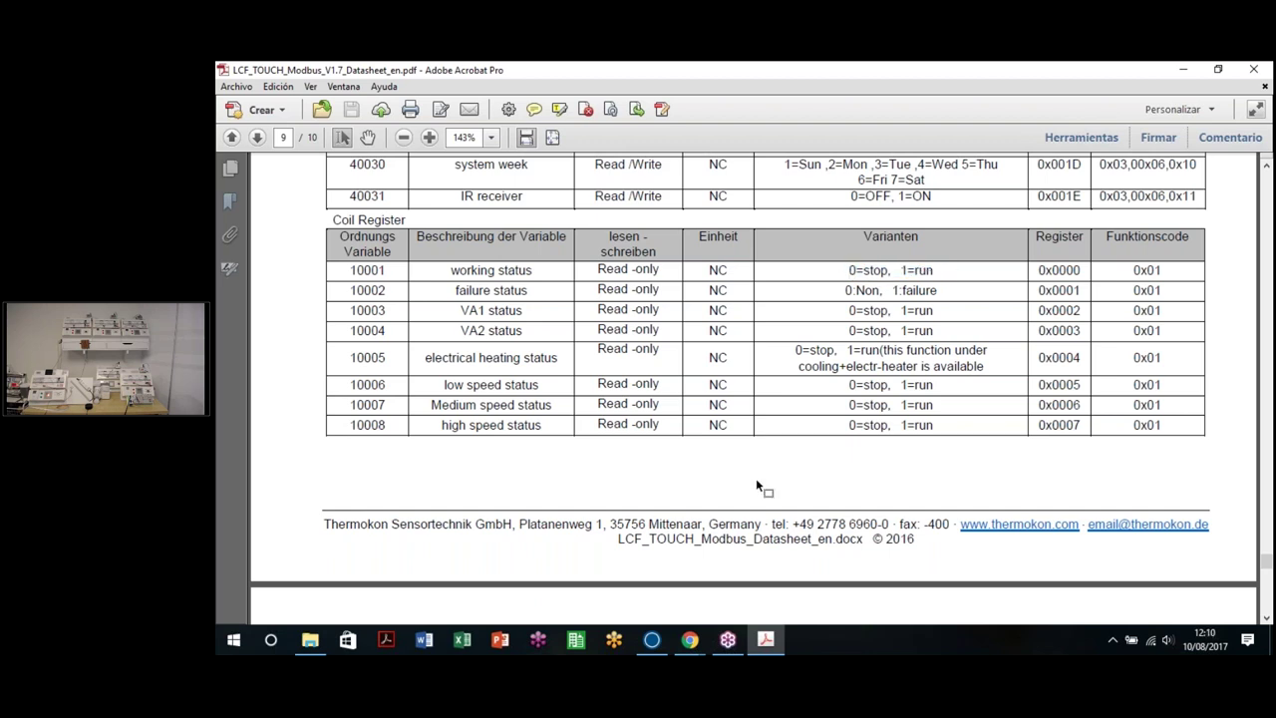
{"action": "left_click", "coordinate": [689, 644]}
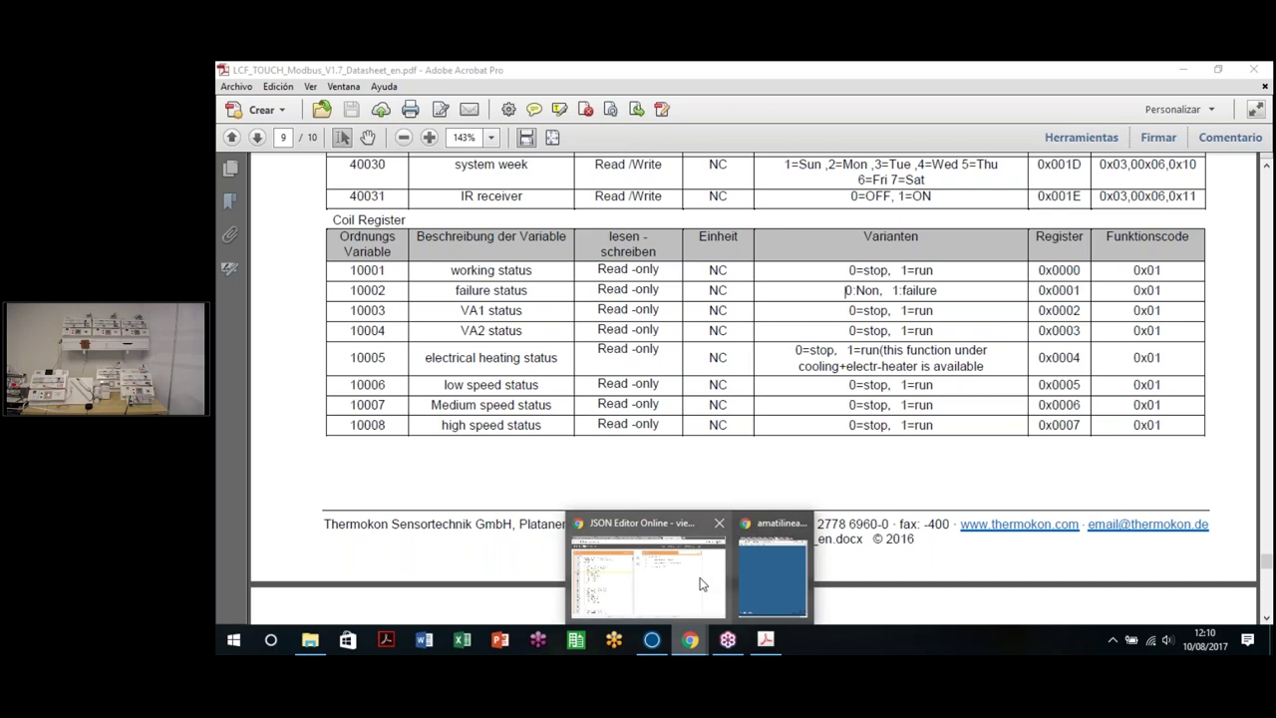
Step: Snap the editor to the left half and widen the code view, collapsing the tree panel
{"action": "left_click", "coordinate": [686, 586]}
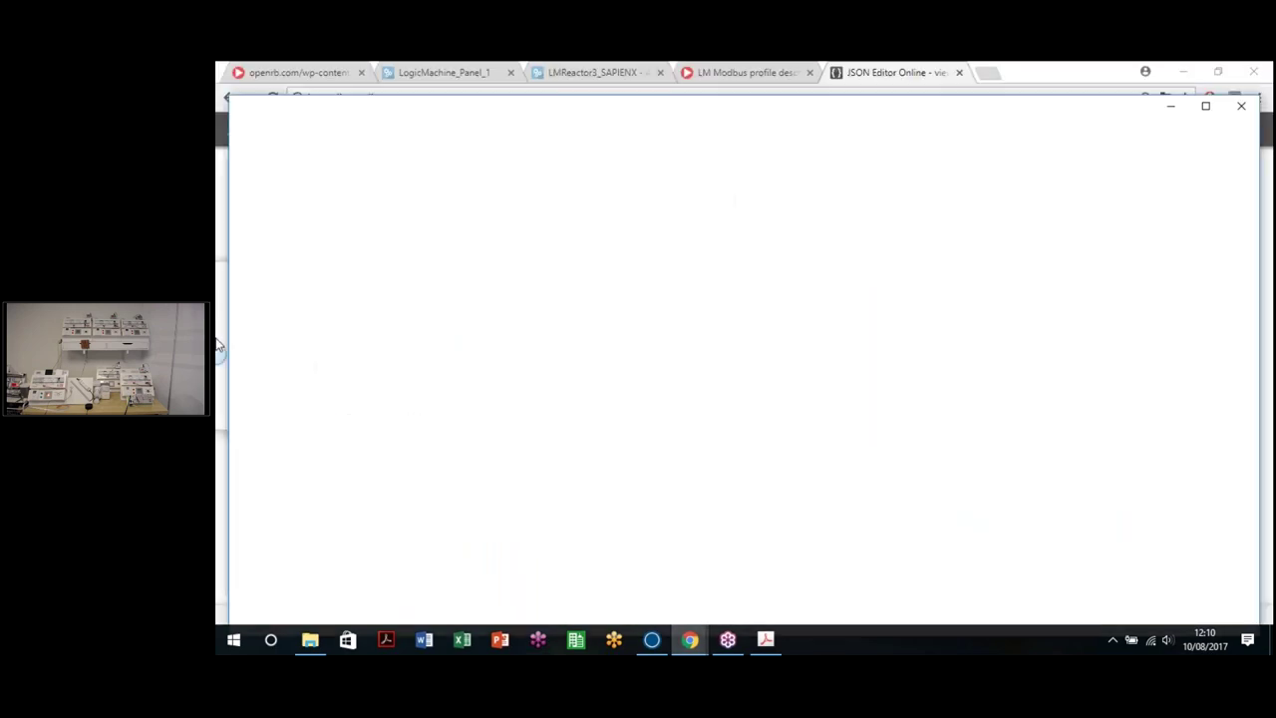
{"action": "key", "text": "super+Left"}
{"action": "left_click_drag", "start_coordinate": [499, 71], "coordinate": [501, 77]}
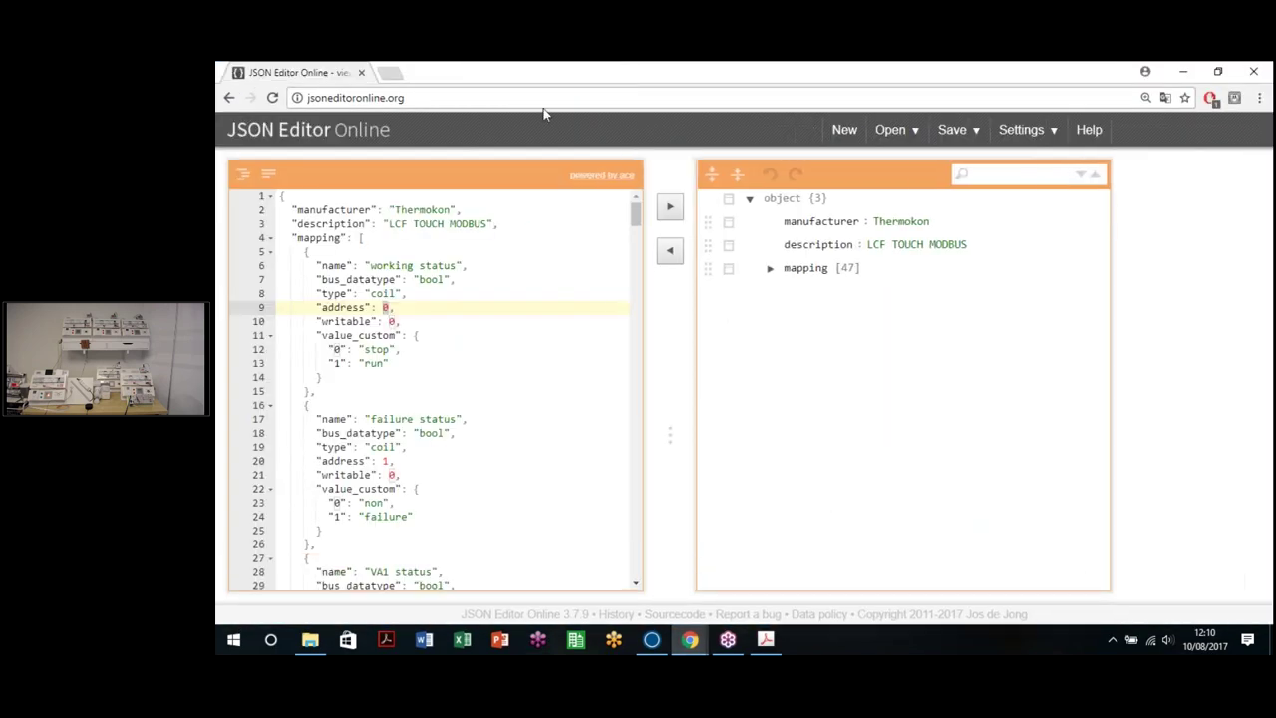
{"action": "key", "text": "super+Left"}
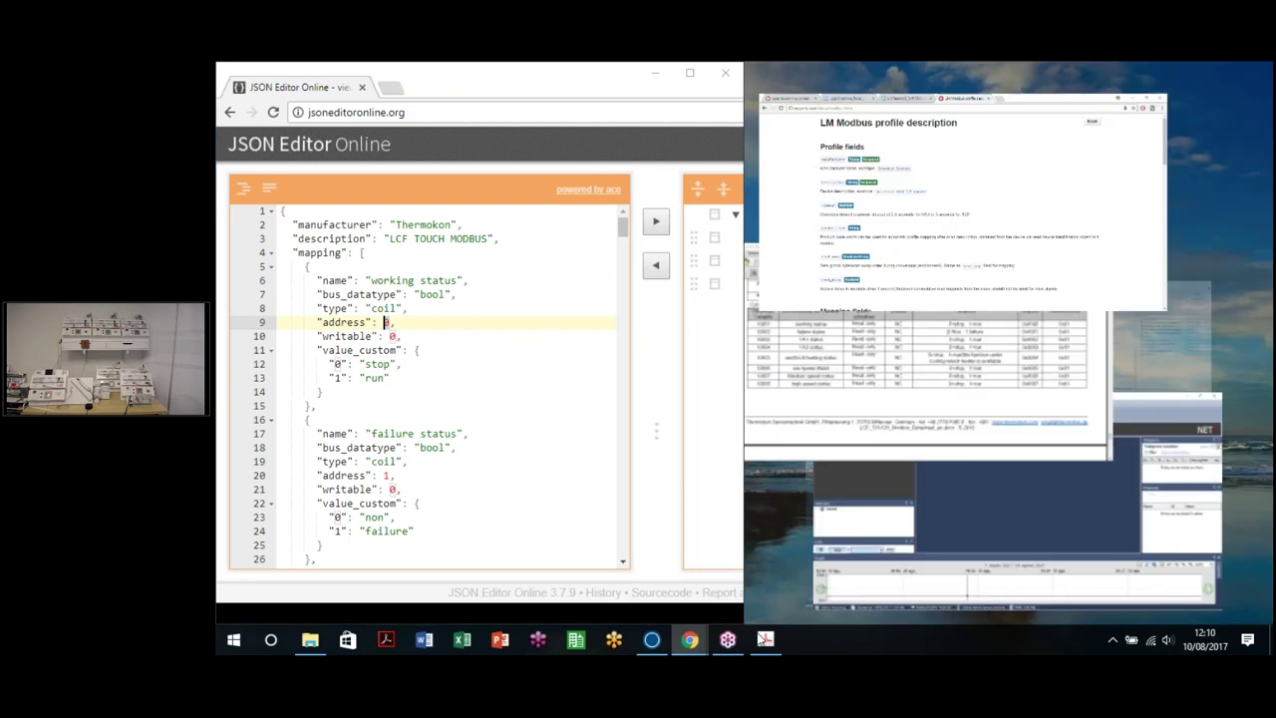
{"action": "key", "text": "Escape"}
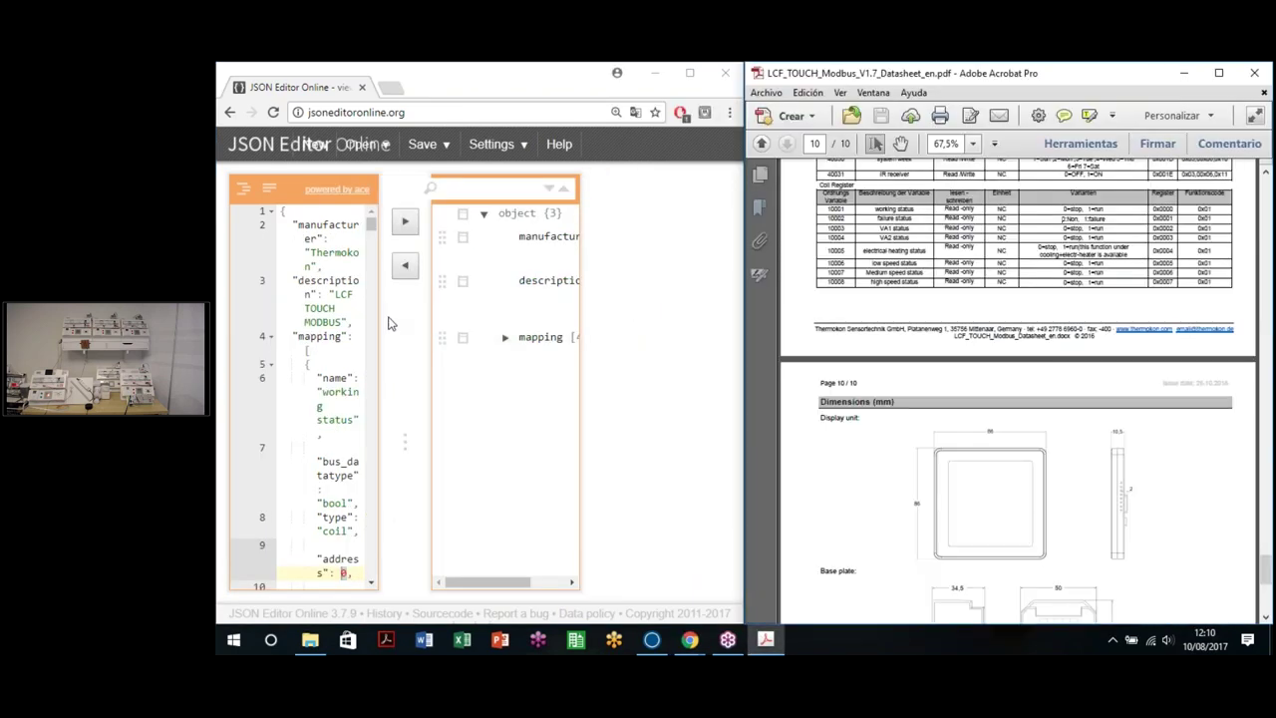
{"action": "left_click_drag", "start_coordinate": [406, 445], "coordinate": [572, 448]}
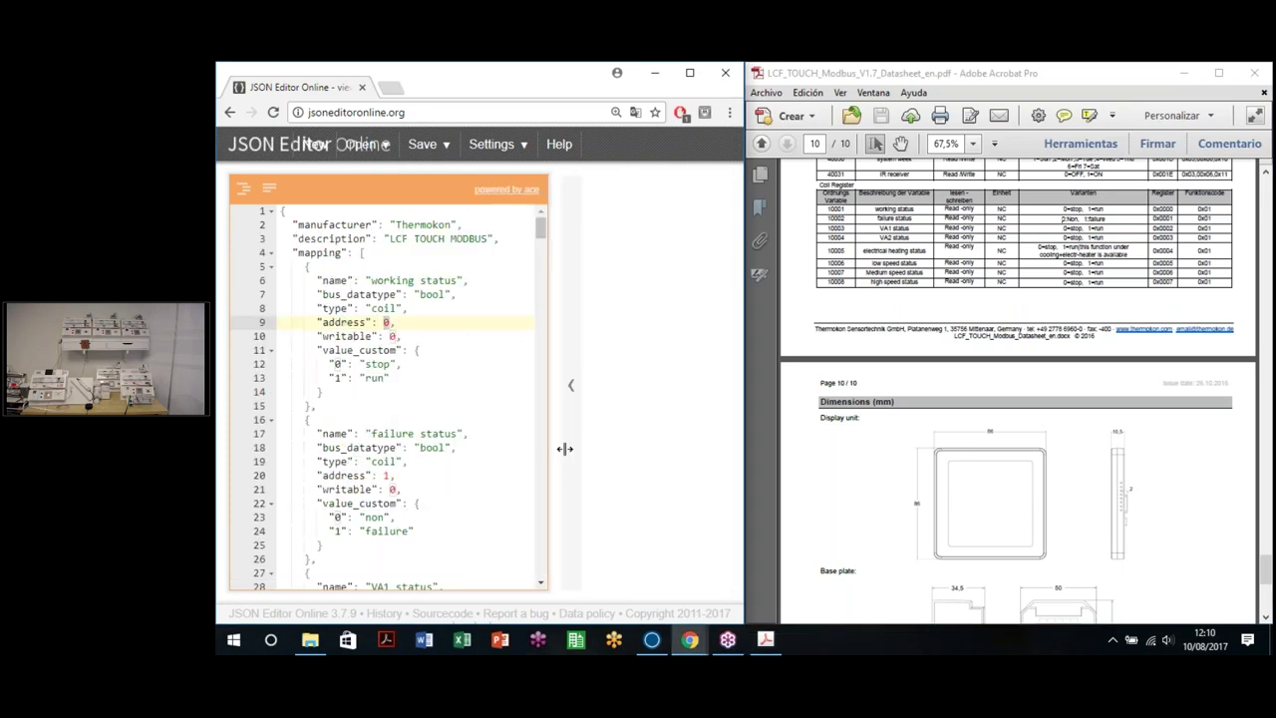
{"action": "scroll", "coordinate": [1038, 351], "scroll_direction": "up", "scroll_amount": 3}
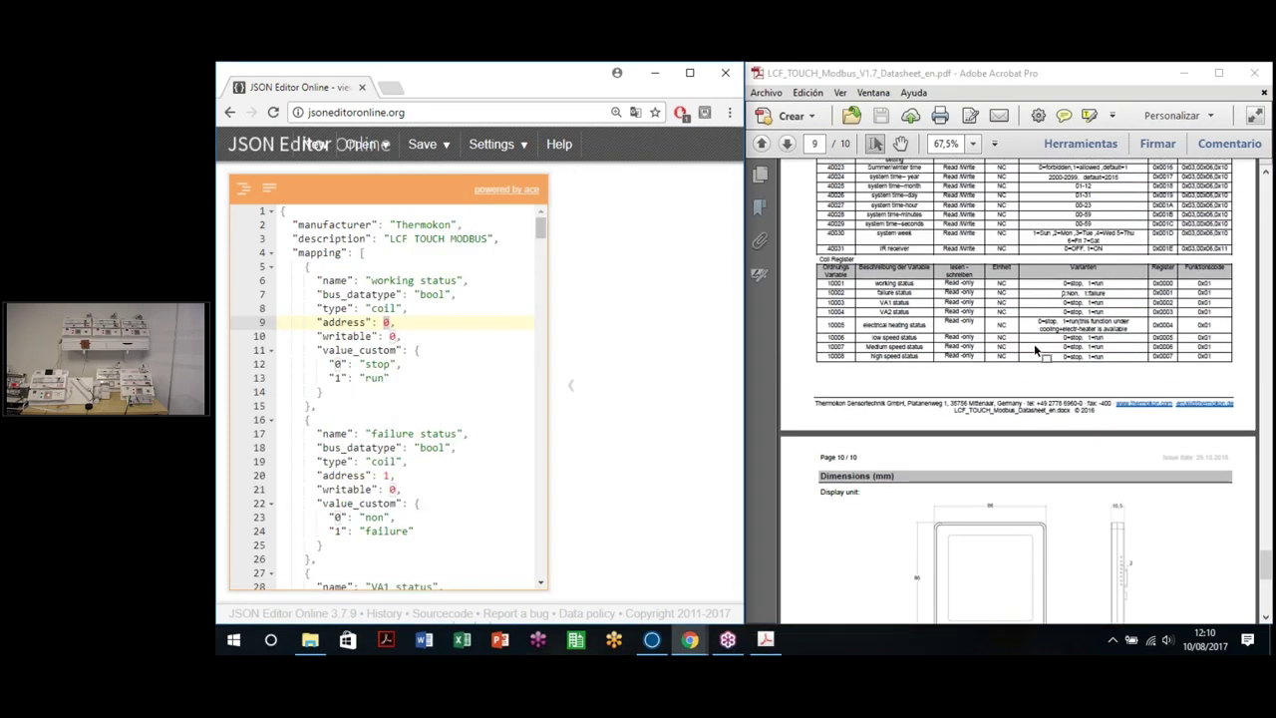
{"action": "scroll", "coordinate": [1038, 351], "scroll_direction": "up", "scroll_amount": 2}
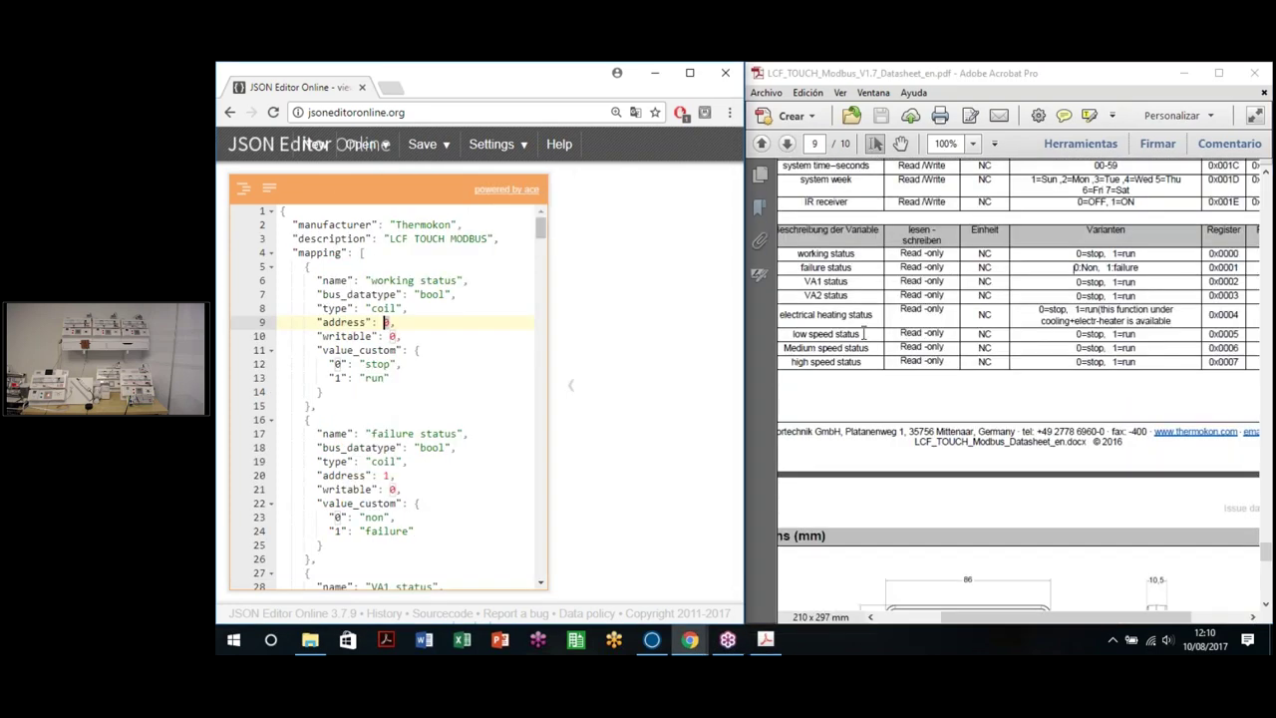
{"action": "scroll", "coordinate": [864, 333], "scroll_direction": "up", "scroll_amount": 1}
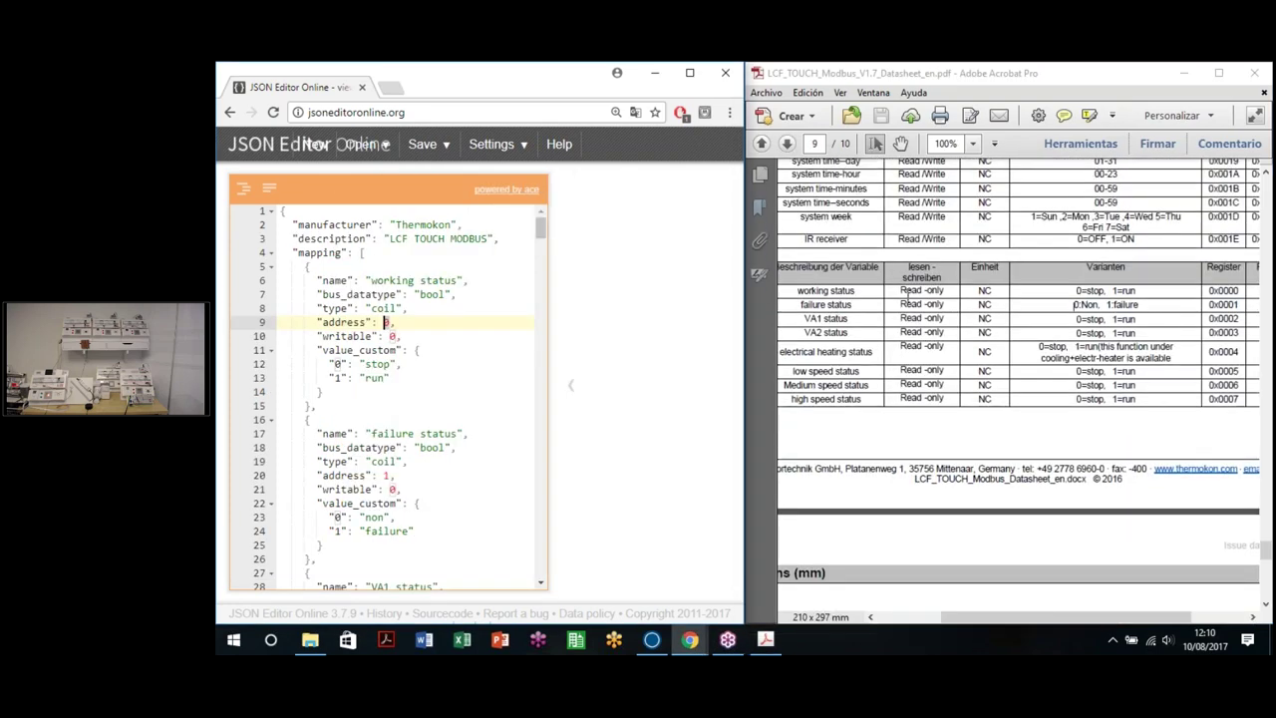
Step: Compare the working status entry (bool, writable 0, stop/run labels) with the datasheet's read-only access
{"action": "left_click", "coordinate": [1142, 290]}
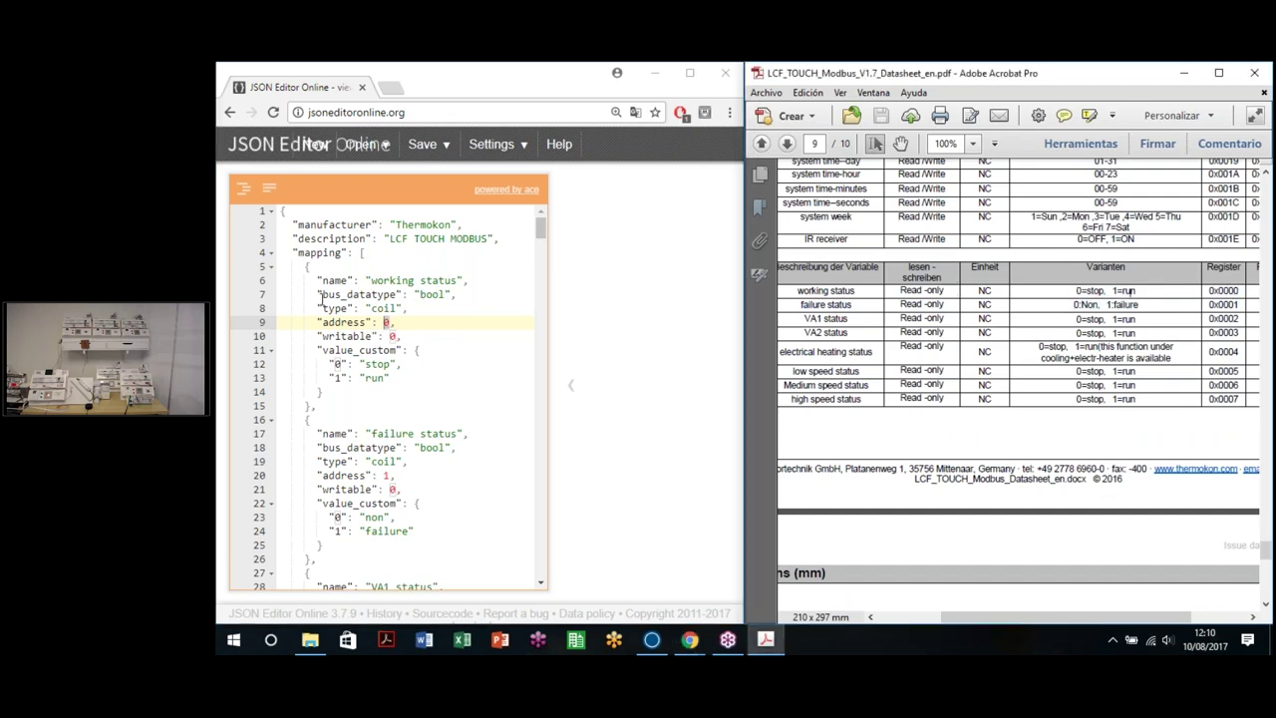
{"action": "left_click_drag", "start_coordinate": [324, 295], "coordinate": [451, 297]}
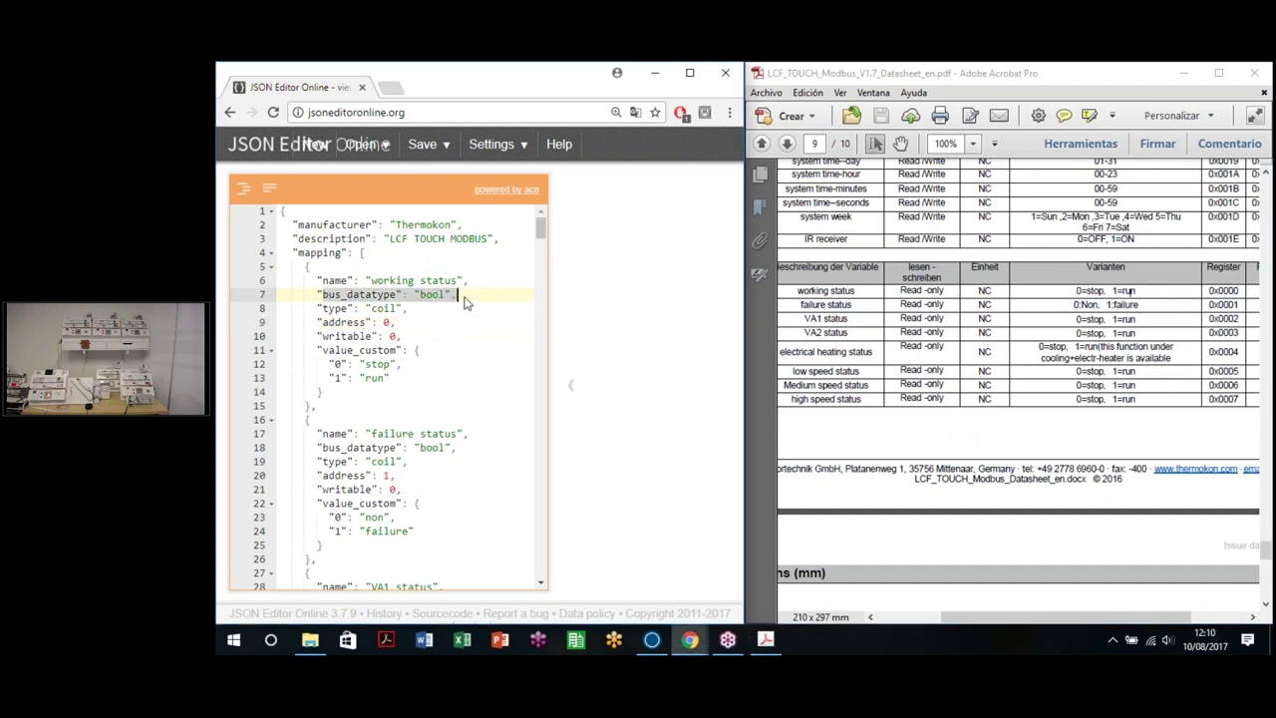
{"action": "double_click", "coordinate": [434, 295]}
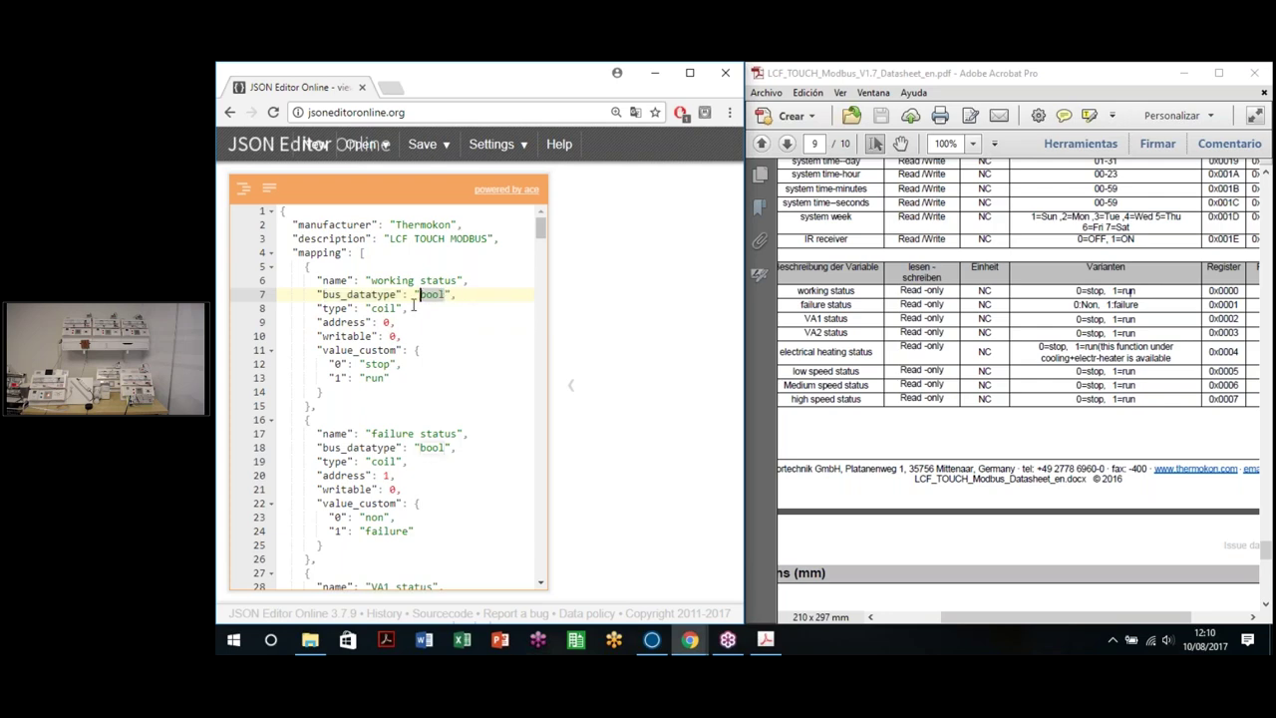
{"action": "double_click", "coordinate": [393, 336]}
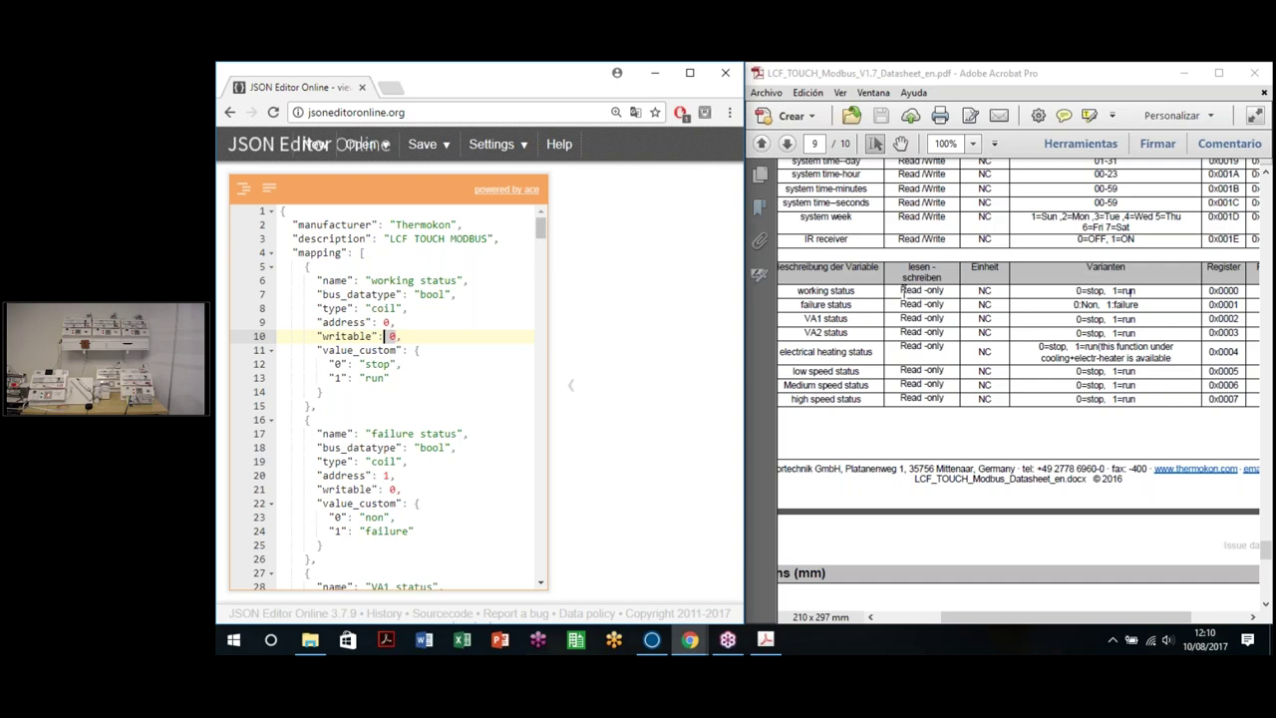
{"action": "left_click_drag", "start_coordinate": [900, 290], "coordinate": [956, 290]}
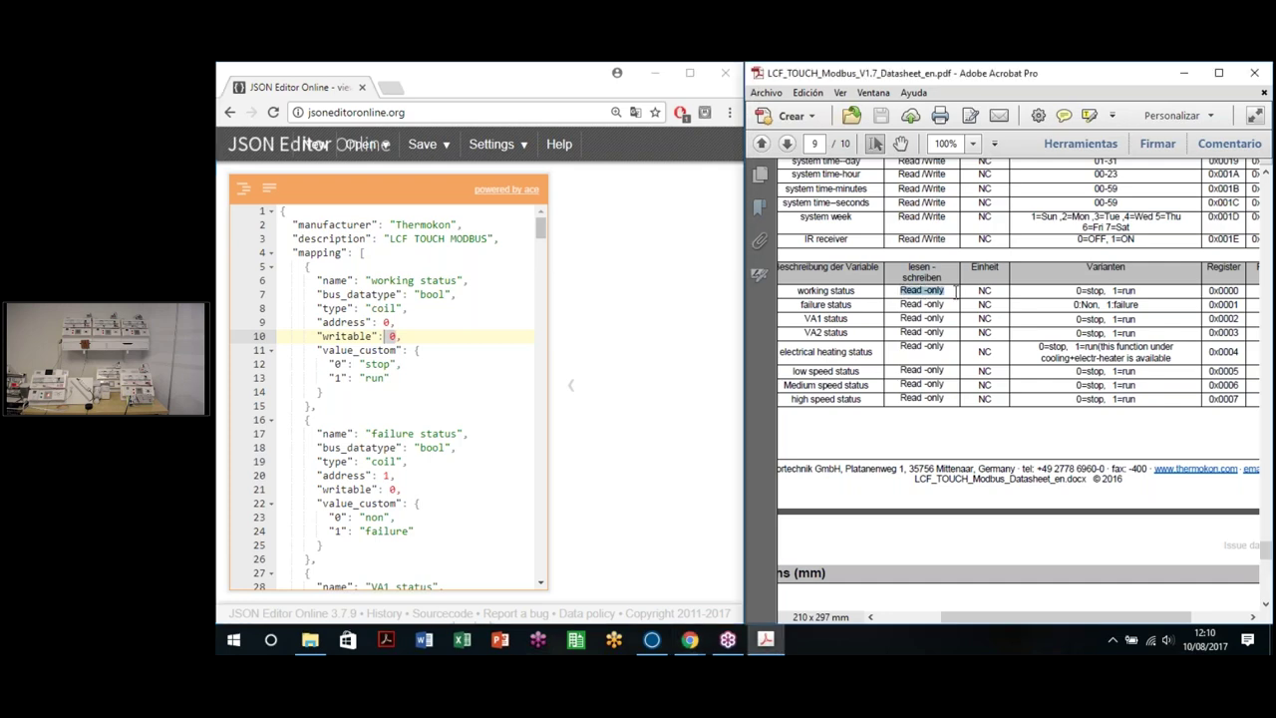
{"action": "double_click", "coordinate": [325, 350]}
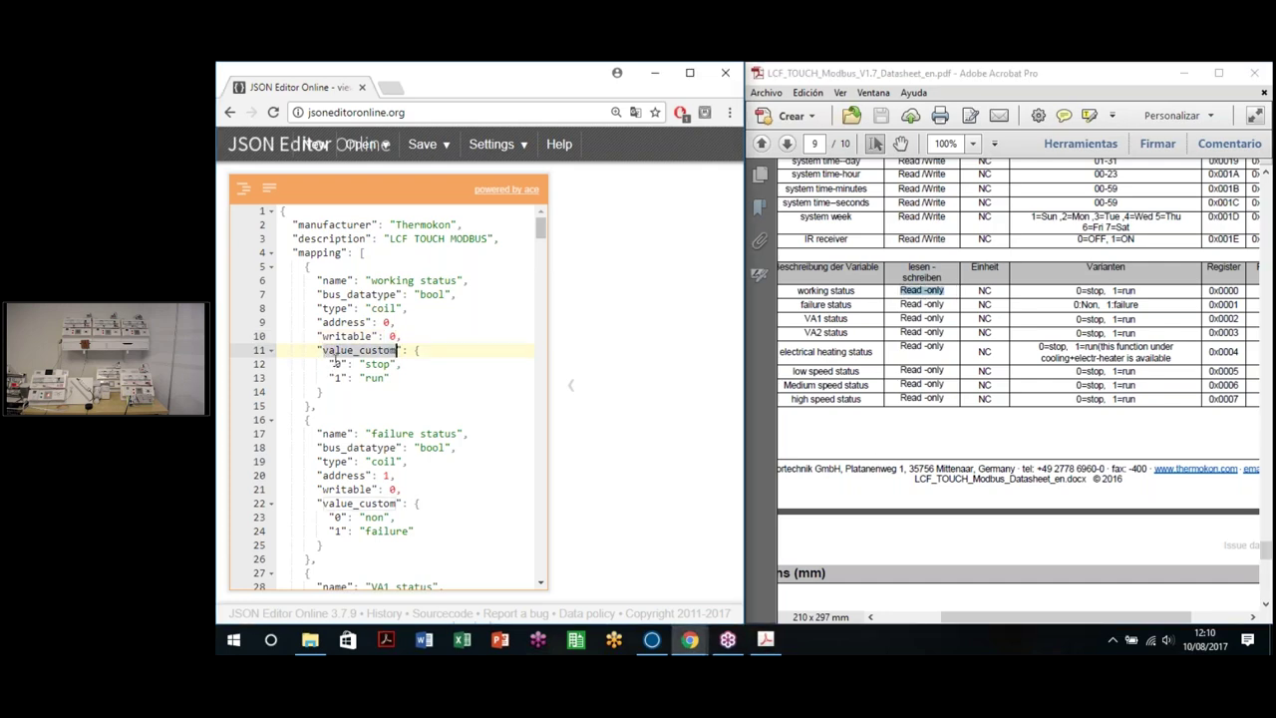
{"action": "left_click_drag", "start_coordinate": [281, 364], "coordinate": [391, 379]}
{"action": "left_click", "coordinate": [391, 379]}
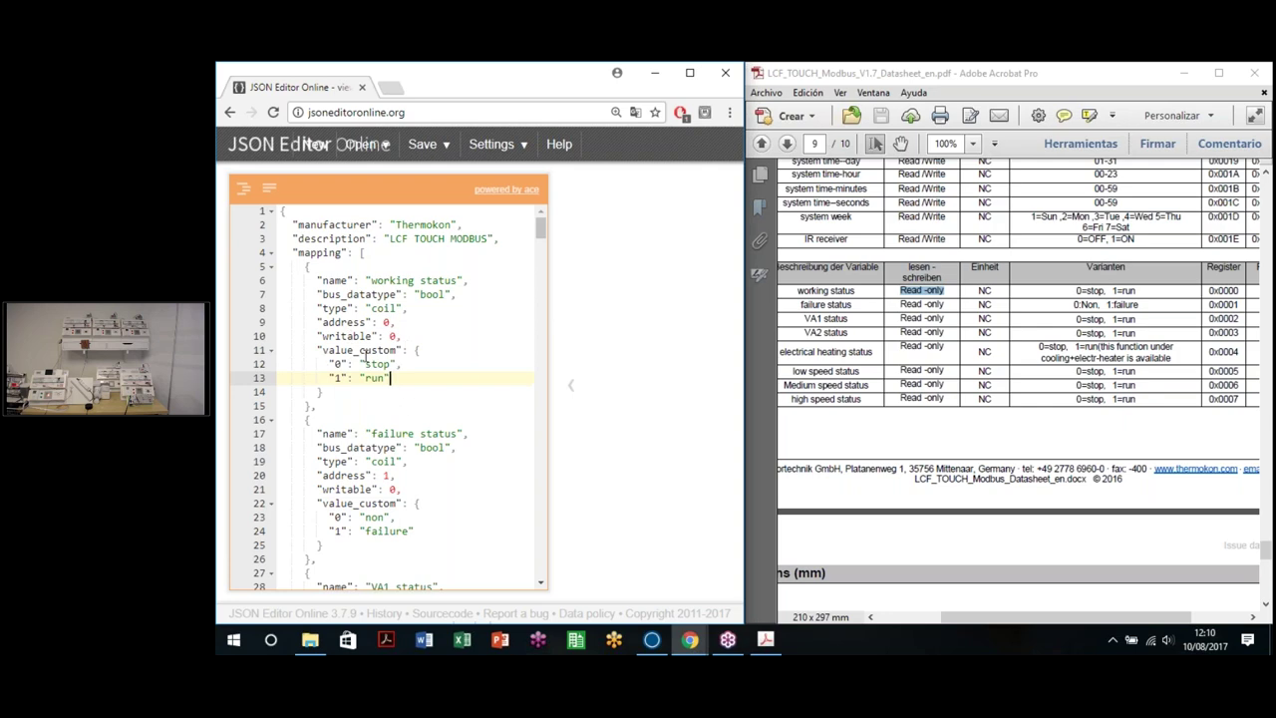
{"action": "left_click", "coordinate": [976, 351]}
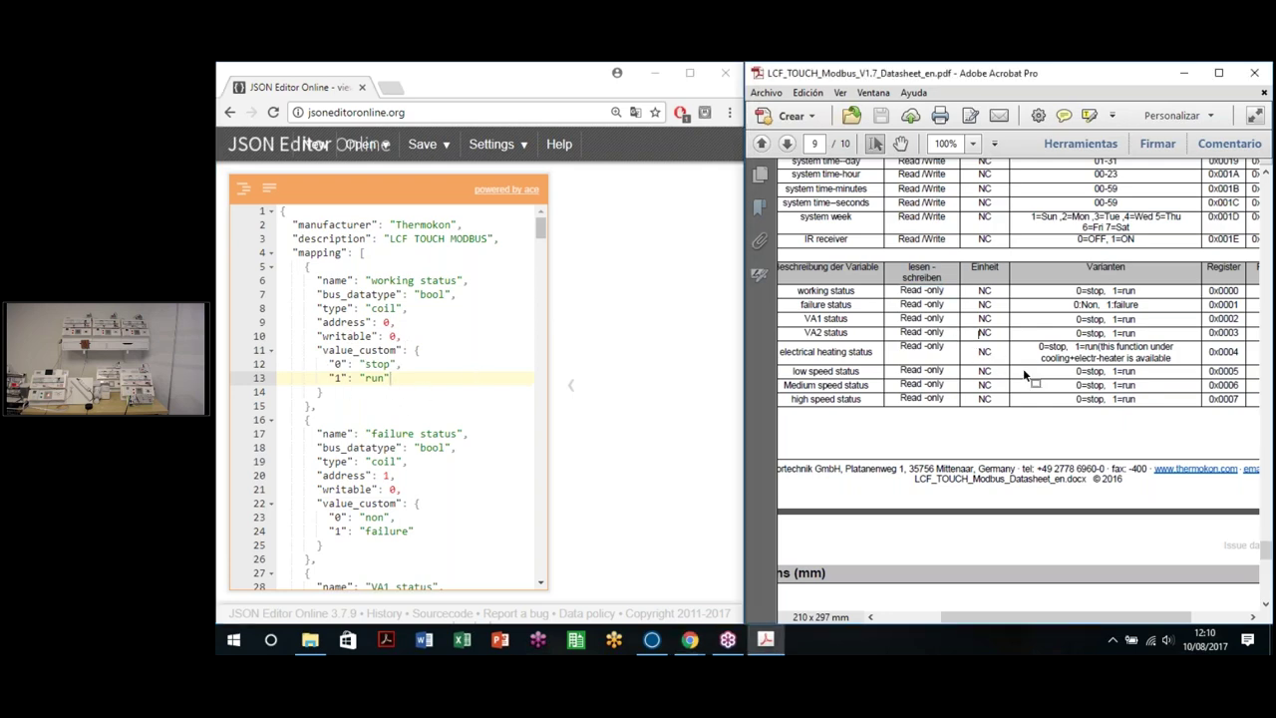
Step: Scroll the mapping down to the inputregister entries, return air temperature through external temp sensor
{"action": "scroll", "coordinate": [1039, 388], "scroll_direction": "down", "scroll_amount": 4}
{"action": "scroll", "coordinate": [1039, 388], "scroll_direction": "up", "scroll_amount": 7}
{"action": "scroll", "coordinate": [982, 481], "scroll_direction": "up", "scroll_amount": 4}
{"action": "scroll", "coordinate": [398, 375], "scroll_direction": "down", "scroll_amount": 5}
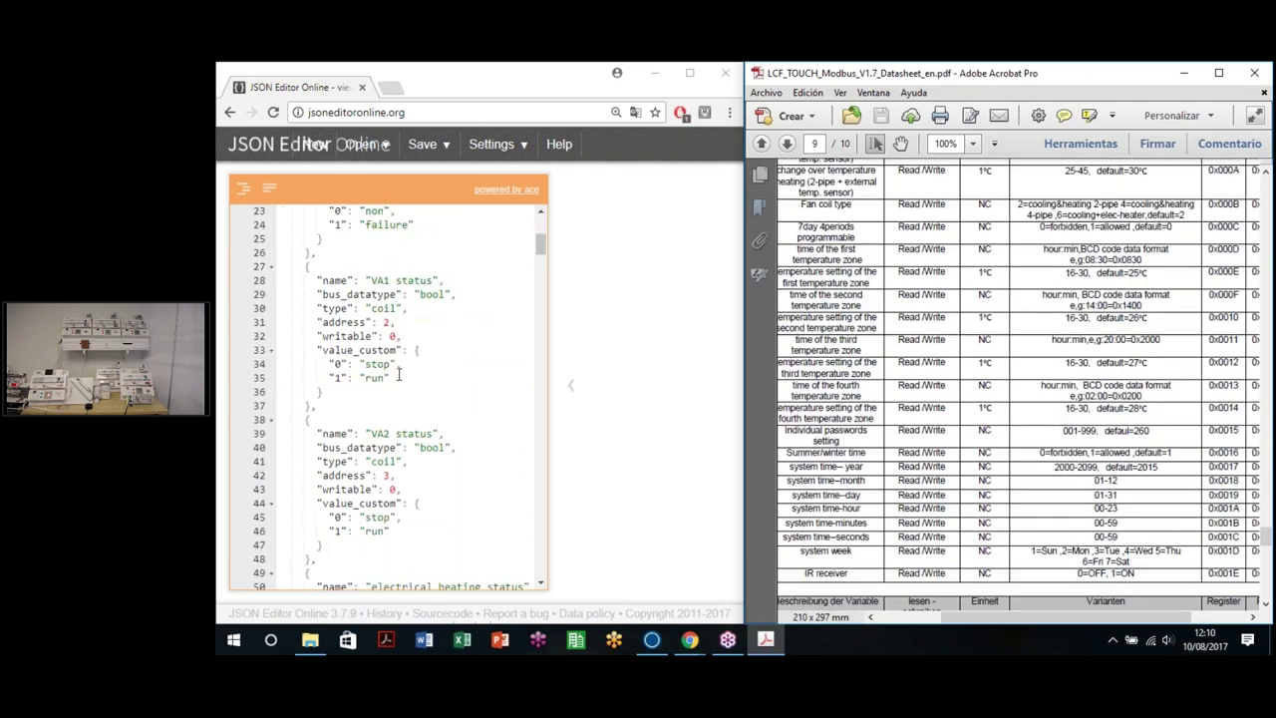
{"action": "scroll", "coordinate": [398, 375], "scroll_direction": "down", "scroll_amount": 5}
{"action": "scroll", "coordinate": [398, 375], "scroll_direction": "up", "scroll_amount": 3}
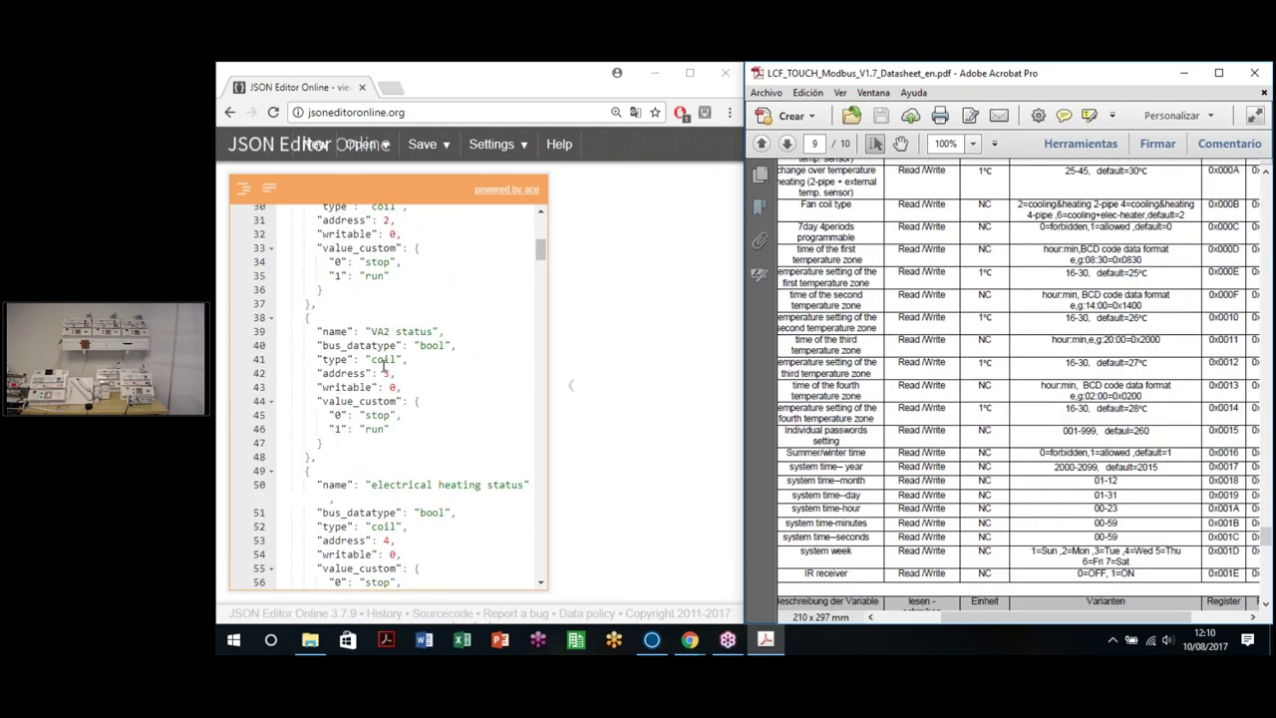
{"action": "scroll", "coordinate": [383, 365], "scroll_direction": "down", "scroll_amount": 5}
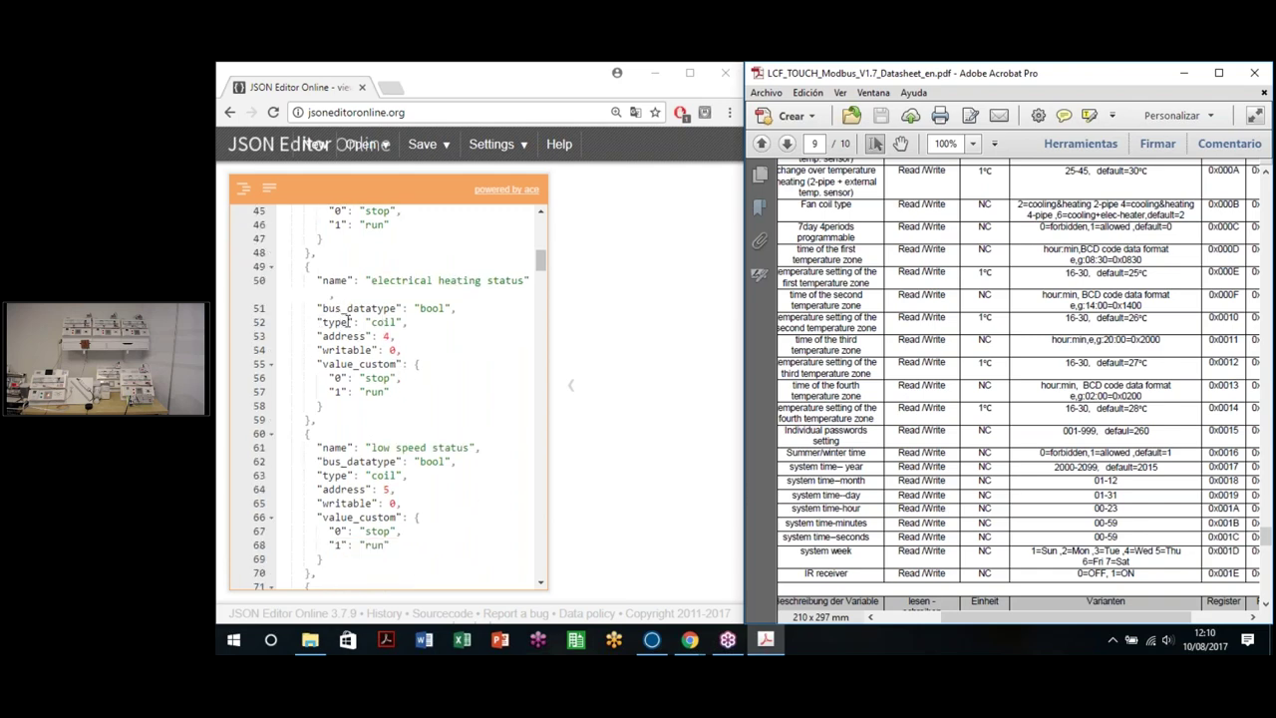
{"action": "scroll", "coordinate": [369, 329], "scroll_direction": "down", "scroll_amount": 5}
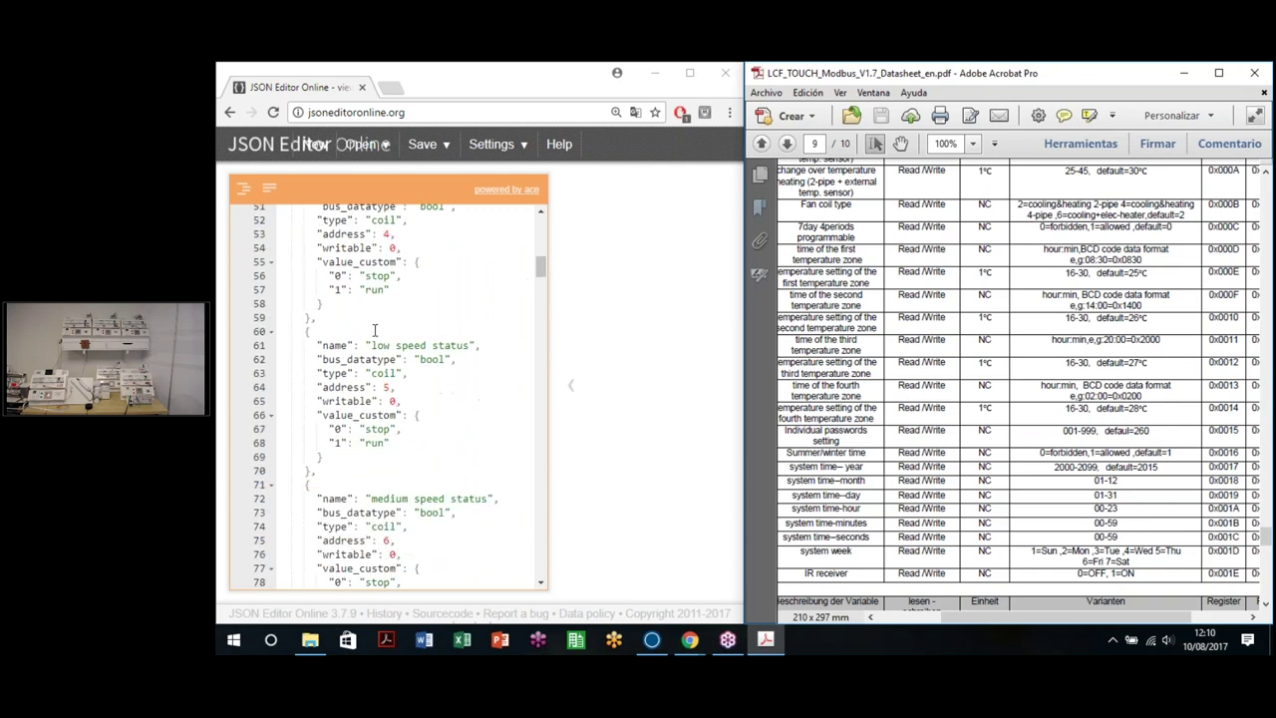
{"action": "scroll", "coordinate": [380, 331], "scroll_direction": "down", "scroll_amount": 1}
{"action": "scroll", "coordinate": [382, 350], "scroll_direction": "down", "scroll_amount": 8}
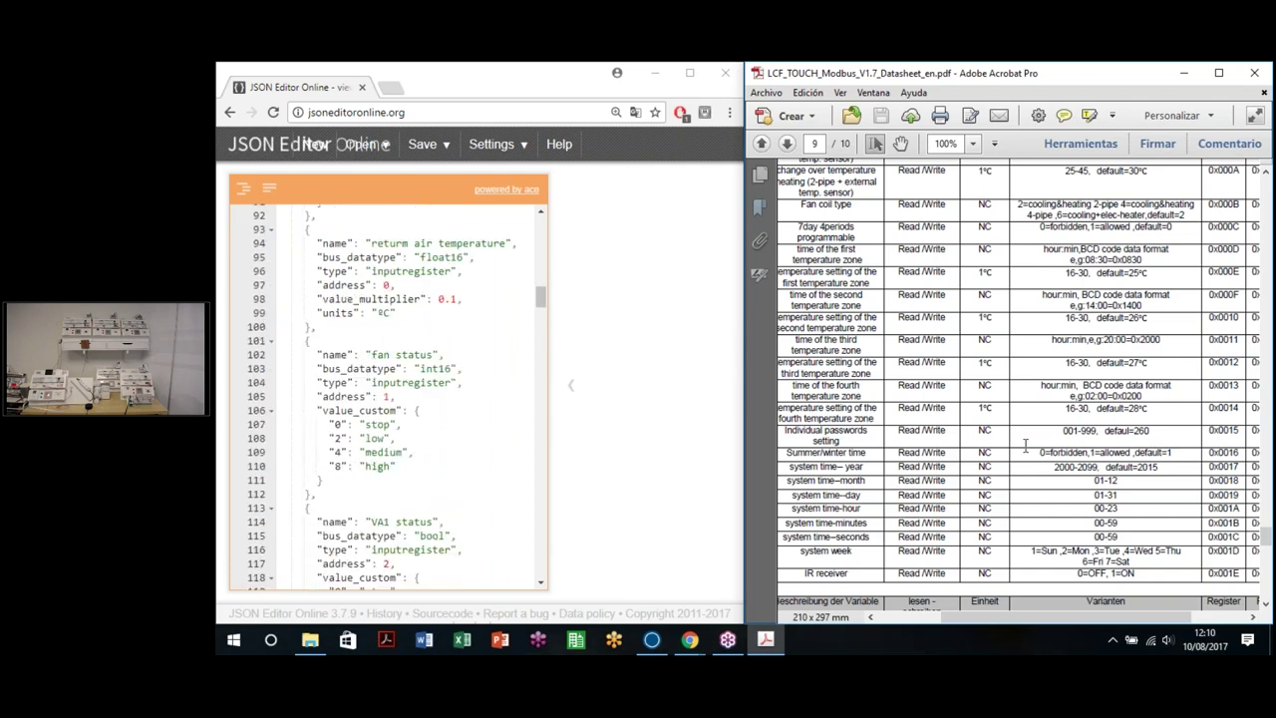
{"action": "scroll", "coordinate": [1025, 446], "scroll_direction": "up", "scroll_amount": 15}
{"action": "scroll", "coordinate": [1003, 444], "scroll_direction": "up", "scroll_amount": 5}
{"action": "scroll", "coordinate": [1003, 444], "scroll_direction": "down", "scroll_amount": 15}
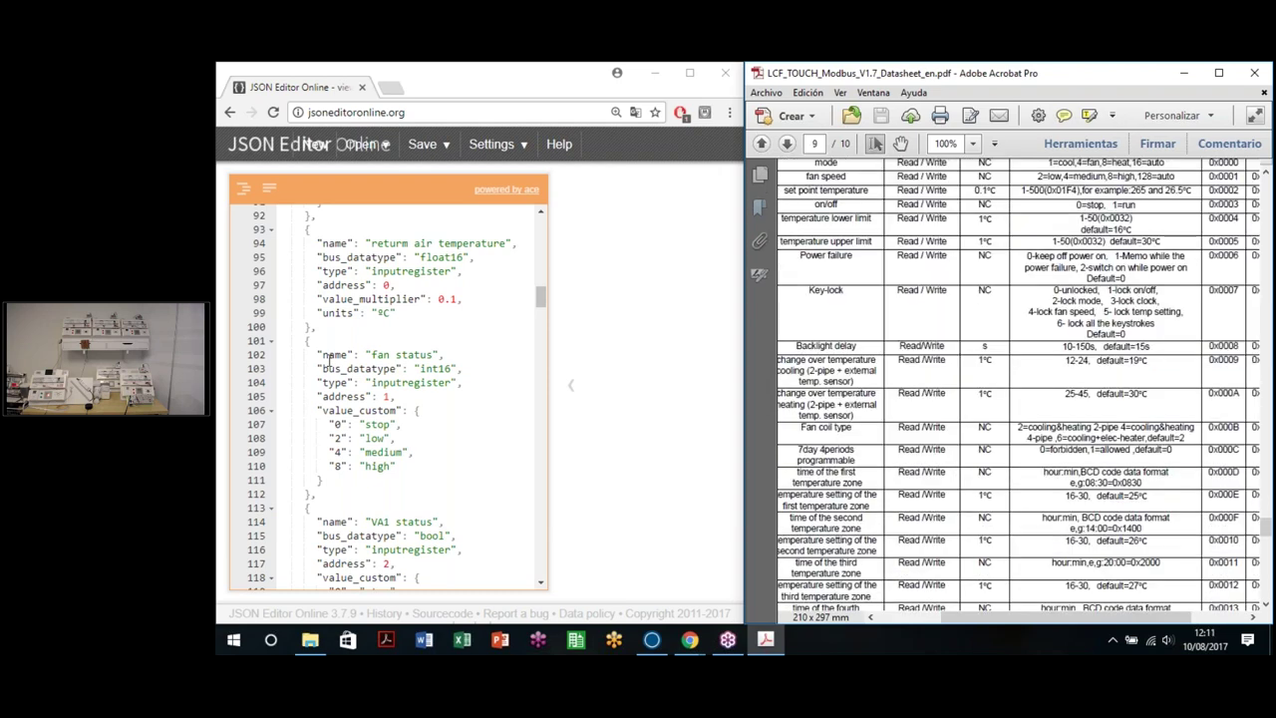
{"action": "scroll", "coordinate": [339, 367], "scroll_direction": "down", "scroll_amount": 4}
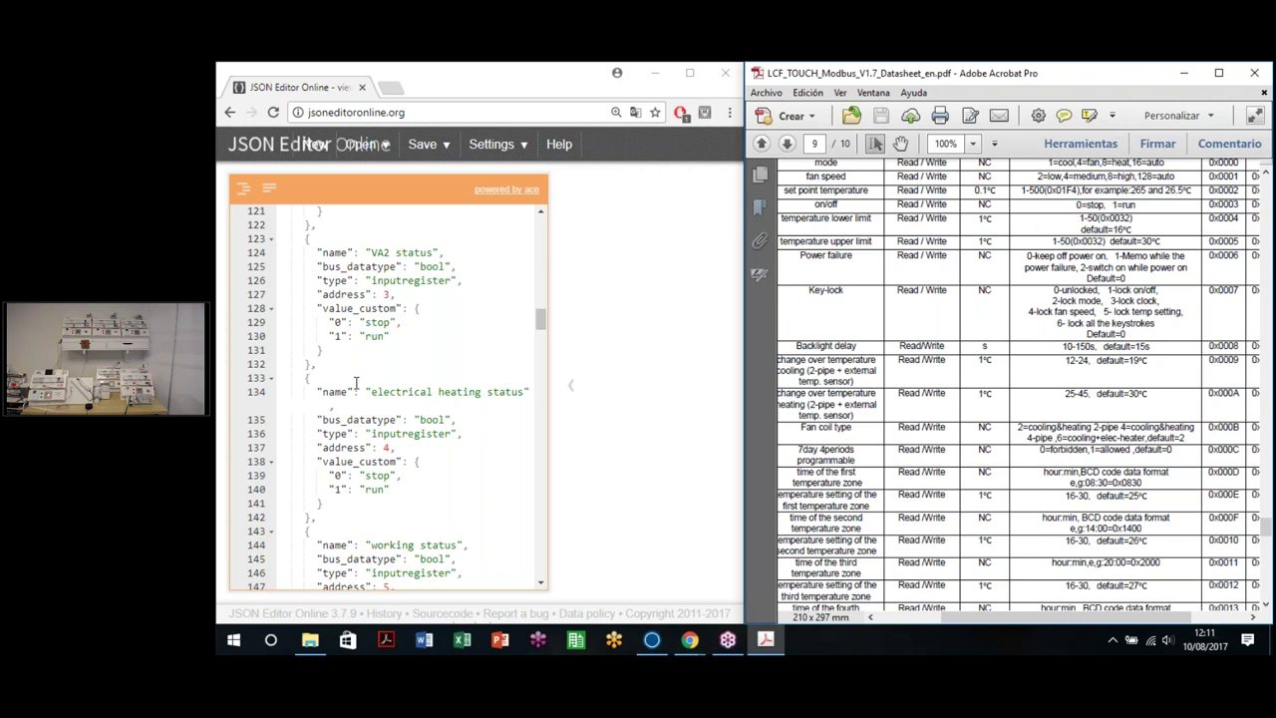
{"action": "scroll", "coordinate": [356, 379], "scroll_direction": "down", "scroll_amount": 1}
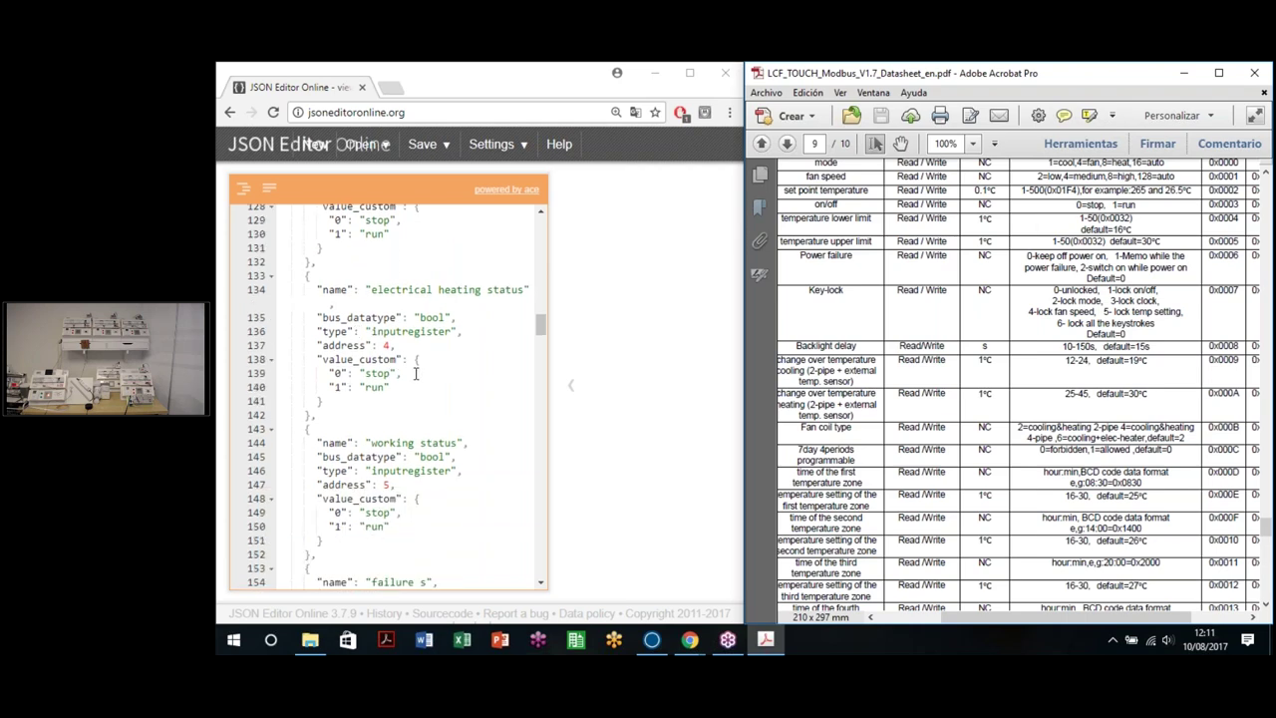
{"action": "scroll", "coordinate": [435, 377], "scroll_direction": "down", "scroll_amount": 3}
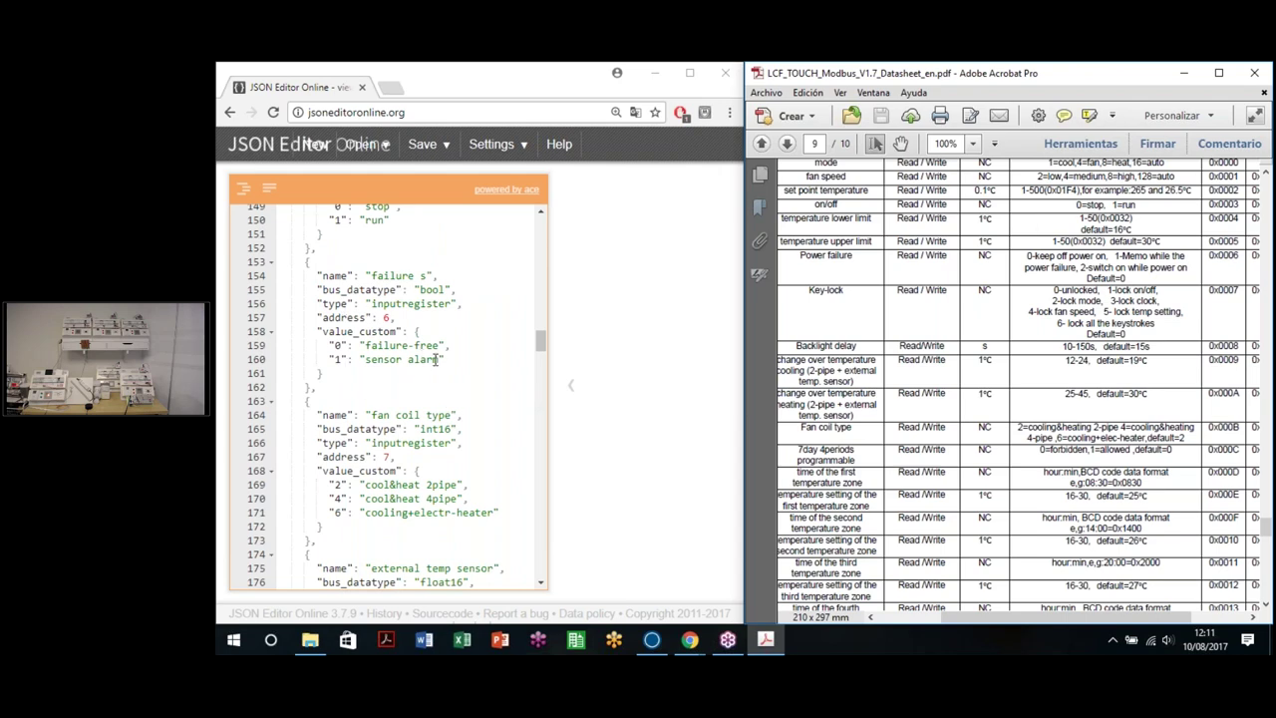
{"action": "scroll", "coordinate": [445, 395], "scroll_direction": "down", "scroll_amount": 1}
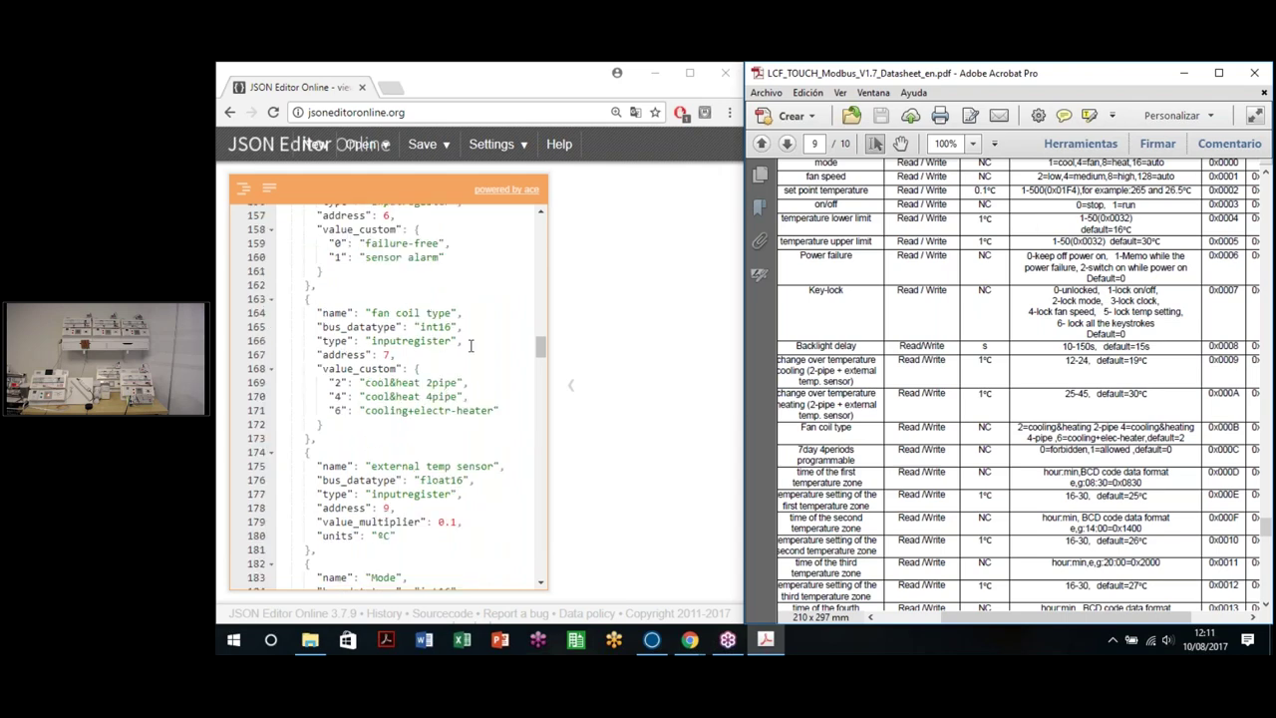
{"action": "scroll", "coordinate": [955, 504], "scroll_direction": "up", "scroll_amount": 10}
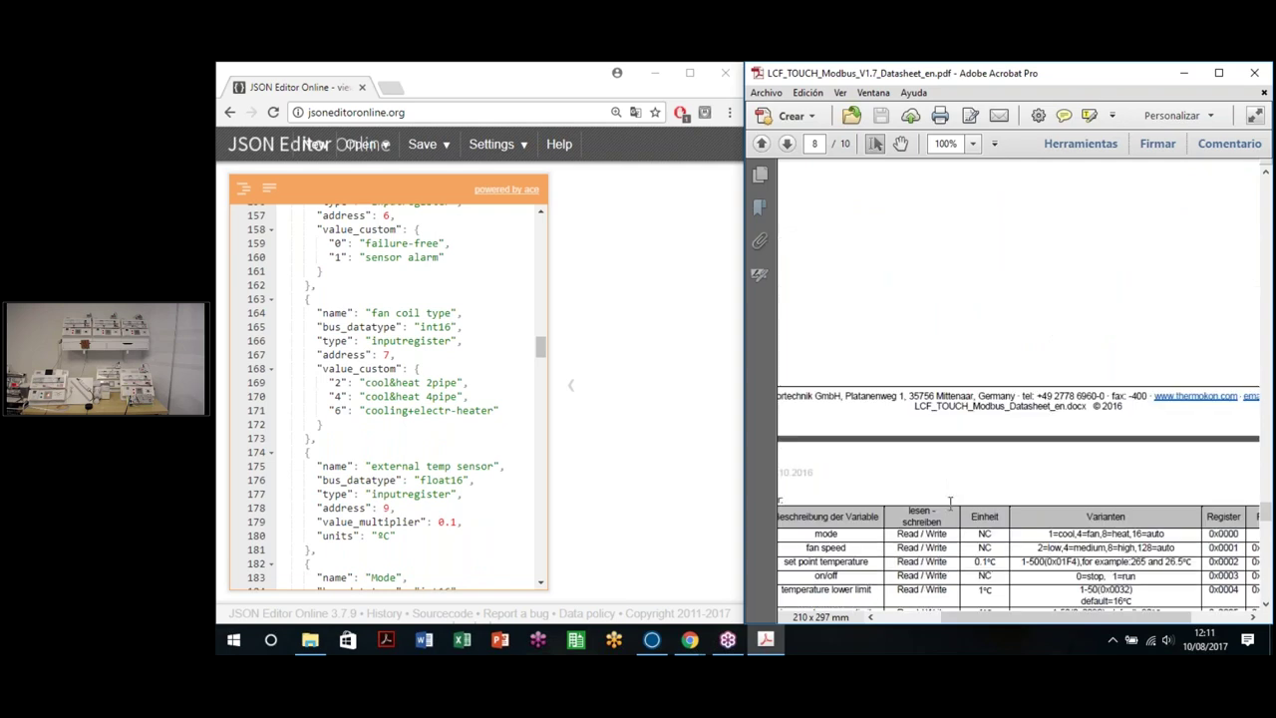
{"action": "scroll", "coordinate": [931, 494], "scroll_direction": "down", "scroll_amount": 2}
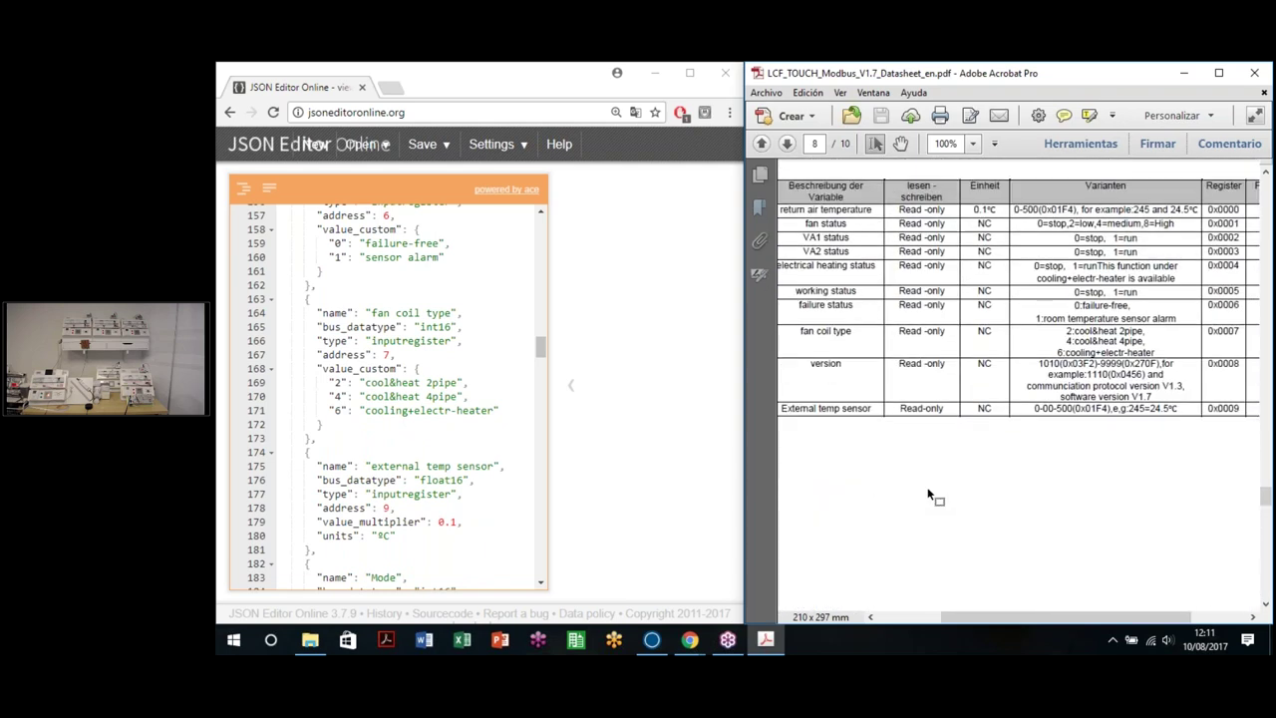
{"action": "scroll", "coordinate": [931, 493], "scroll_direction": "up", "scroll_amount": 1}
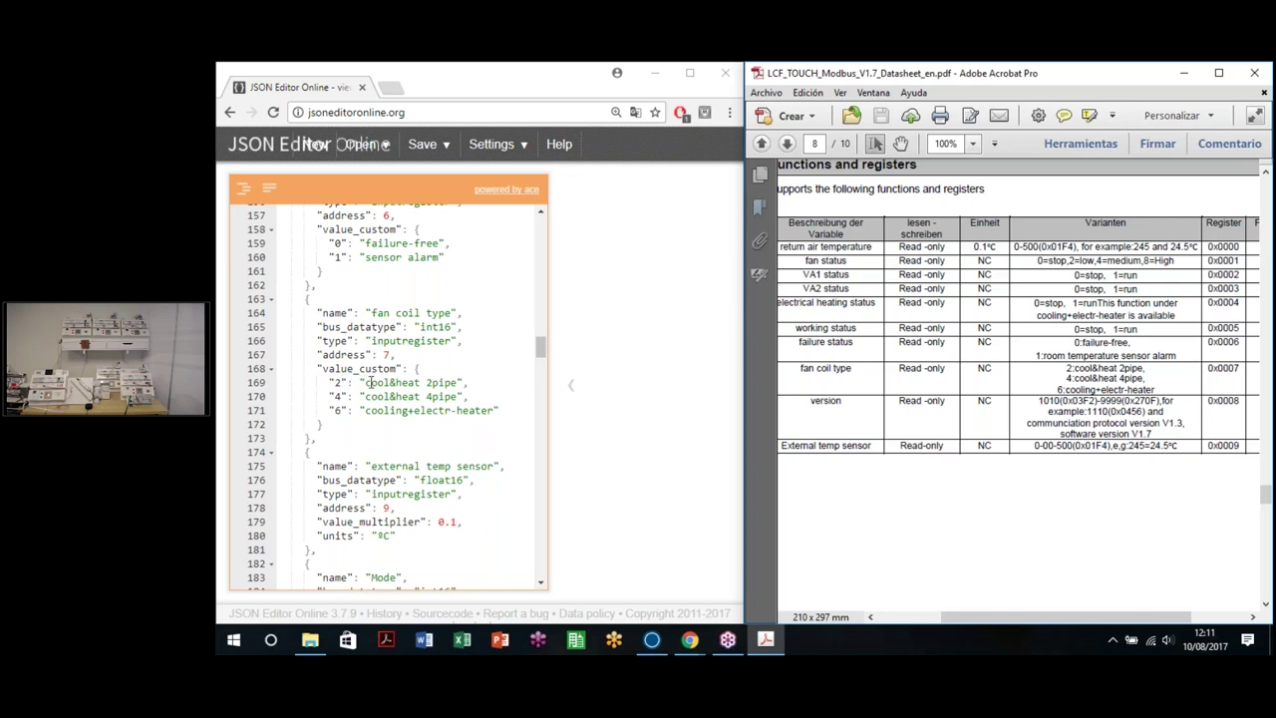
{"action": "left_click_drag", "start_coordinate": [365, 383], "coordinate": [438, 383]}
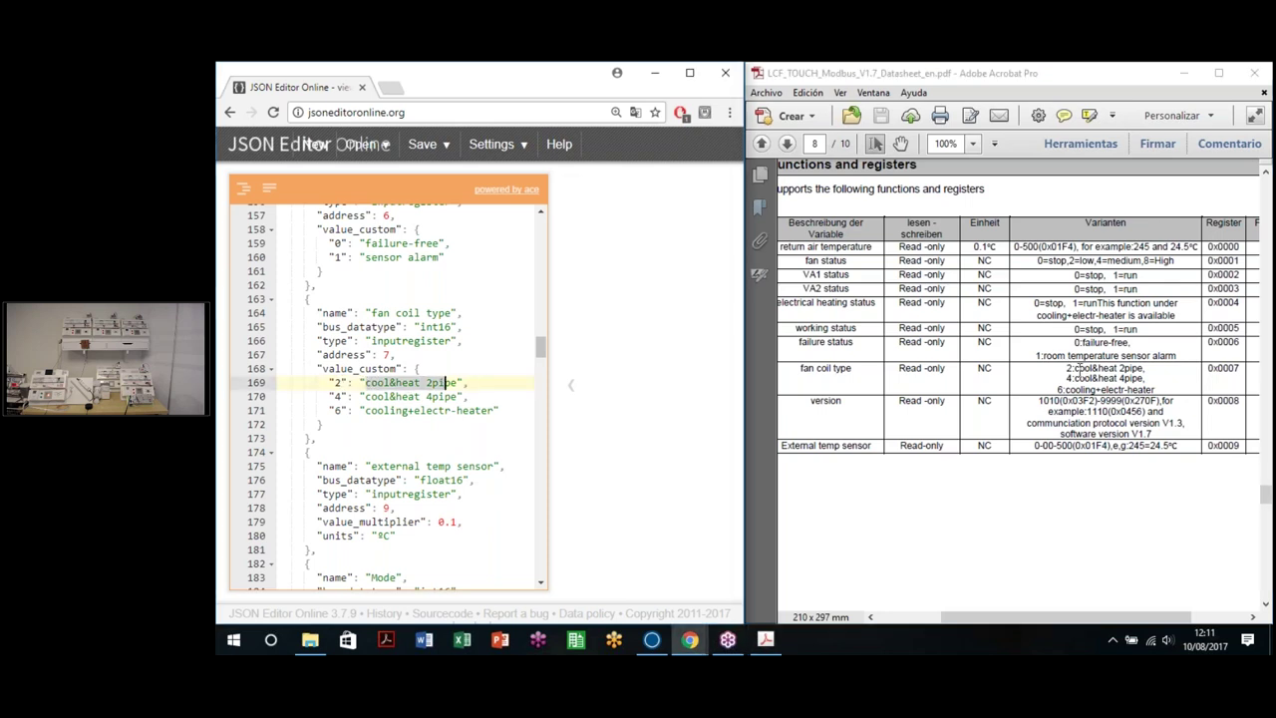
{"action": "left_click", "coordinate": [1072, 369]}
{"action": "left_click_drag", "start_coordinate": [1103, 380], "coordinate": [1173, 400]}
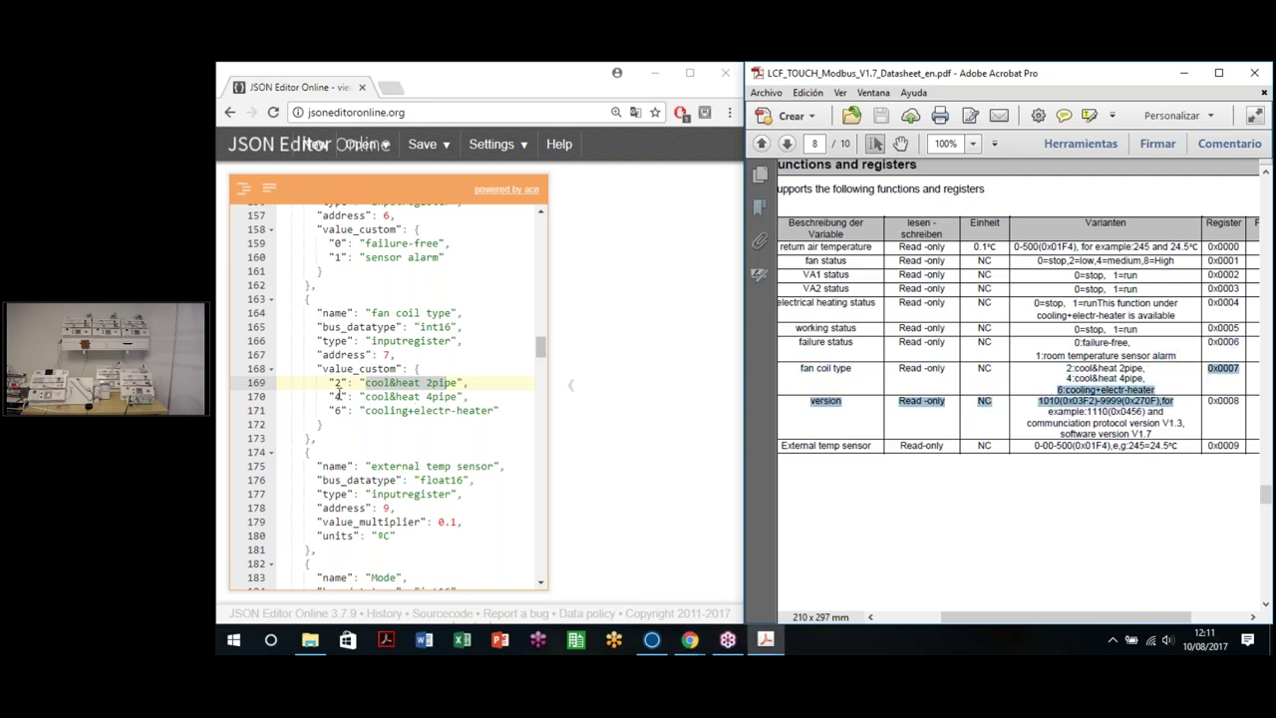
{"action": "left_click", "coordinate": [450, 396]}
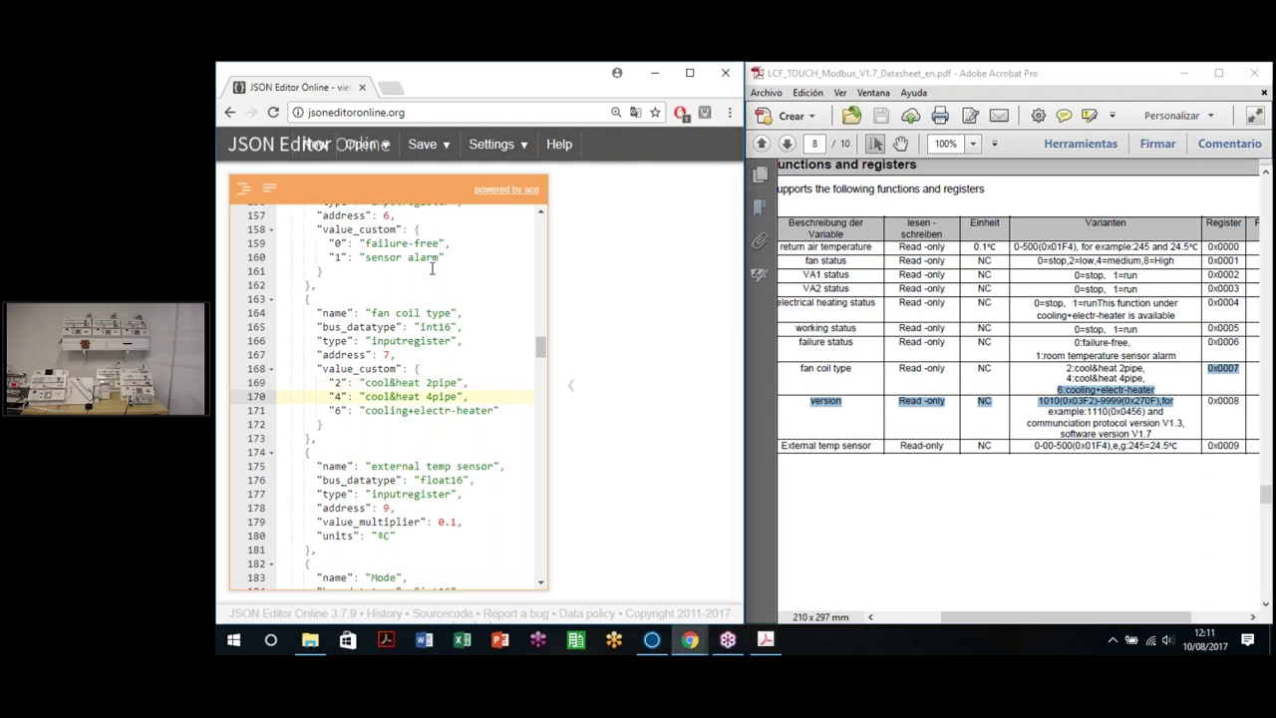
Step: Minimize the editor and Acrobat windows and read the docs' bus_datatype field
{"action": "left_click", "coordinate": [657, 79]}
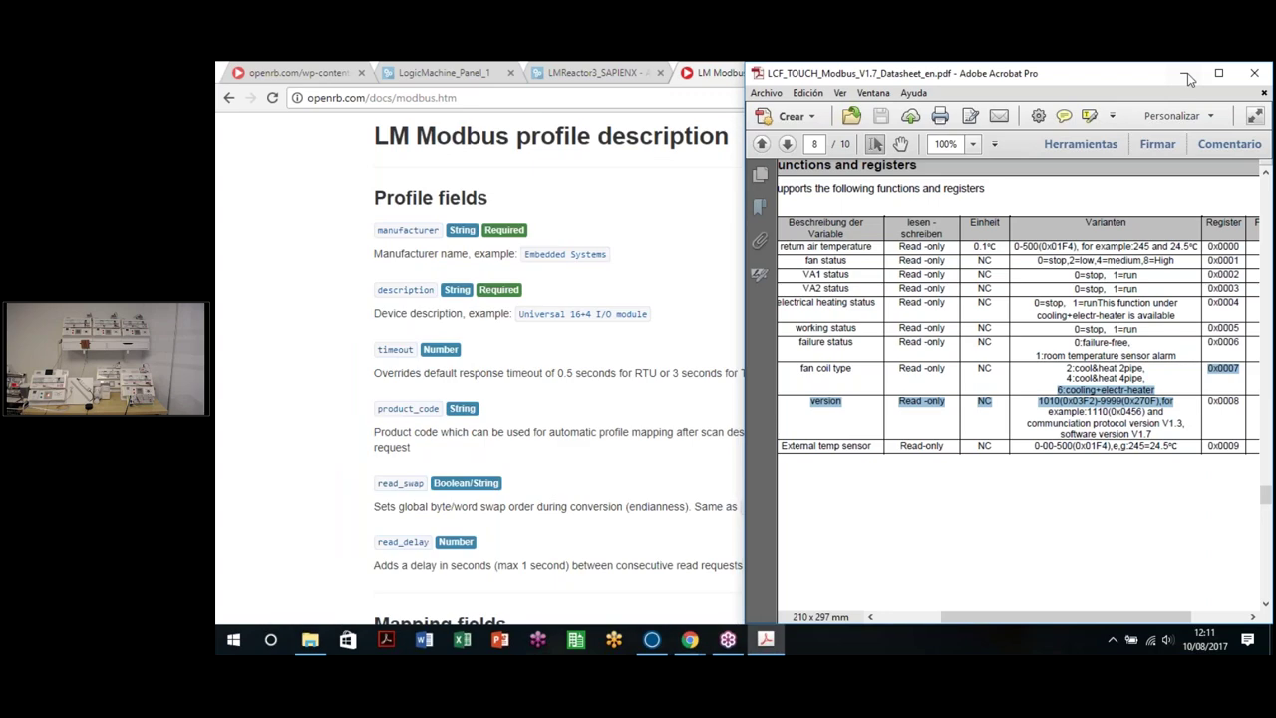
{"action": "left_click", "coordinate": [1184, 73]}
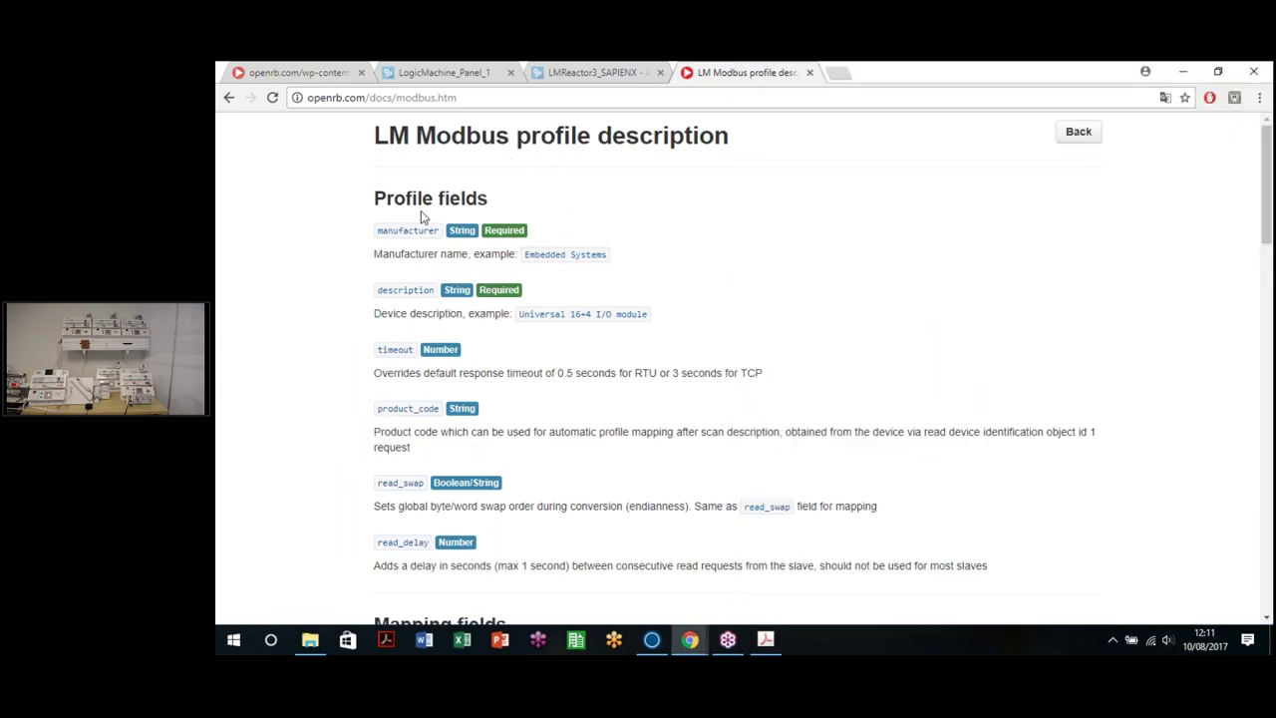
{"action": "scroll", "coordinate": [422, 213], "scroll_direction": "down", "scroll_amount": 7}
{"action": "scroll", "coordinate": [712, 413], "scroll_direction": "up", "scroll_amount": 3}
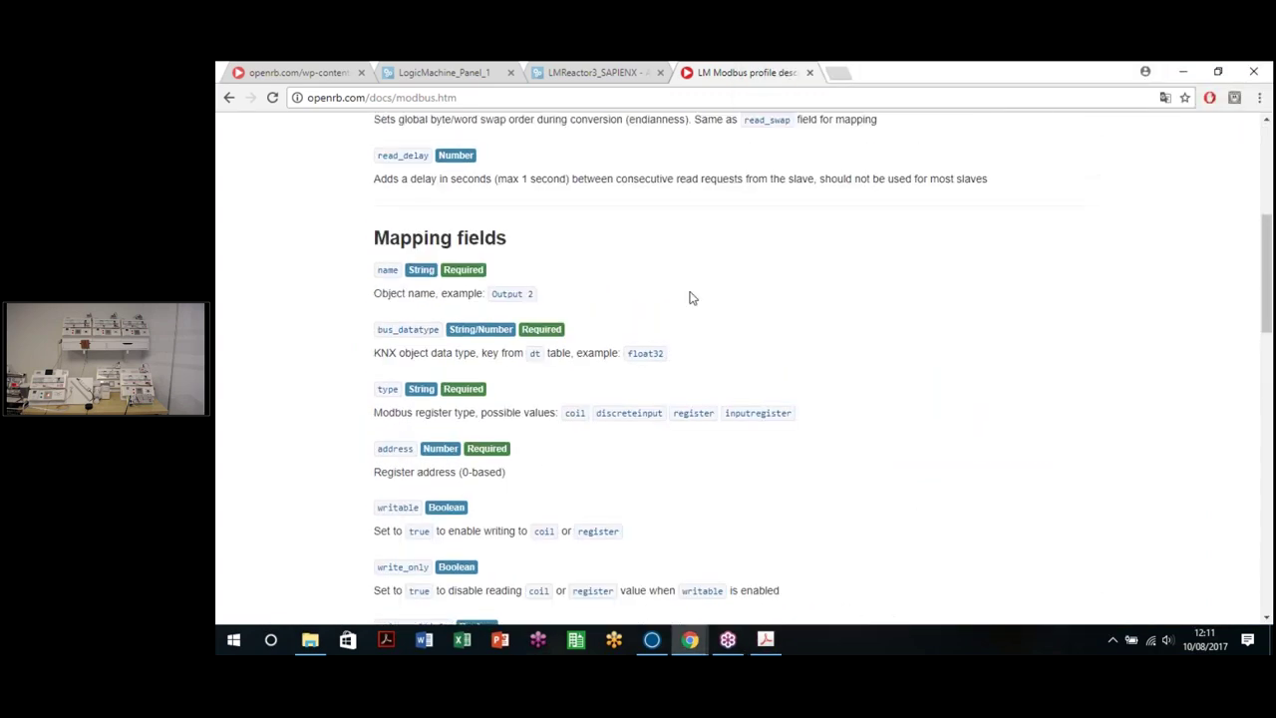
{"action": "scroll", "coordinate": [578, 311], "scroll_direction": "down", "scroll_amount": 4}
{"action": "scroll", "coordinate": [479, 284], "scroll_direction": "up", "scroll_amount": 4}
{"action": "scroll", "coordinate": [380, 255], "scroll_direction": "down", "scroll_amount": 1}
{"action": "left_click_drag", "start_coordinate": [380, 255], "coordinate": [423, 256]}
{"action": "left_click", "coordinate": [424, 308]}
Step: Read the bus_address field, the development-only note and the no-swap 0xABCD example
{"action": "scroll", "coordinate": [364, 339], "scroll_direction": "down", "scroll_amount": 1}
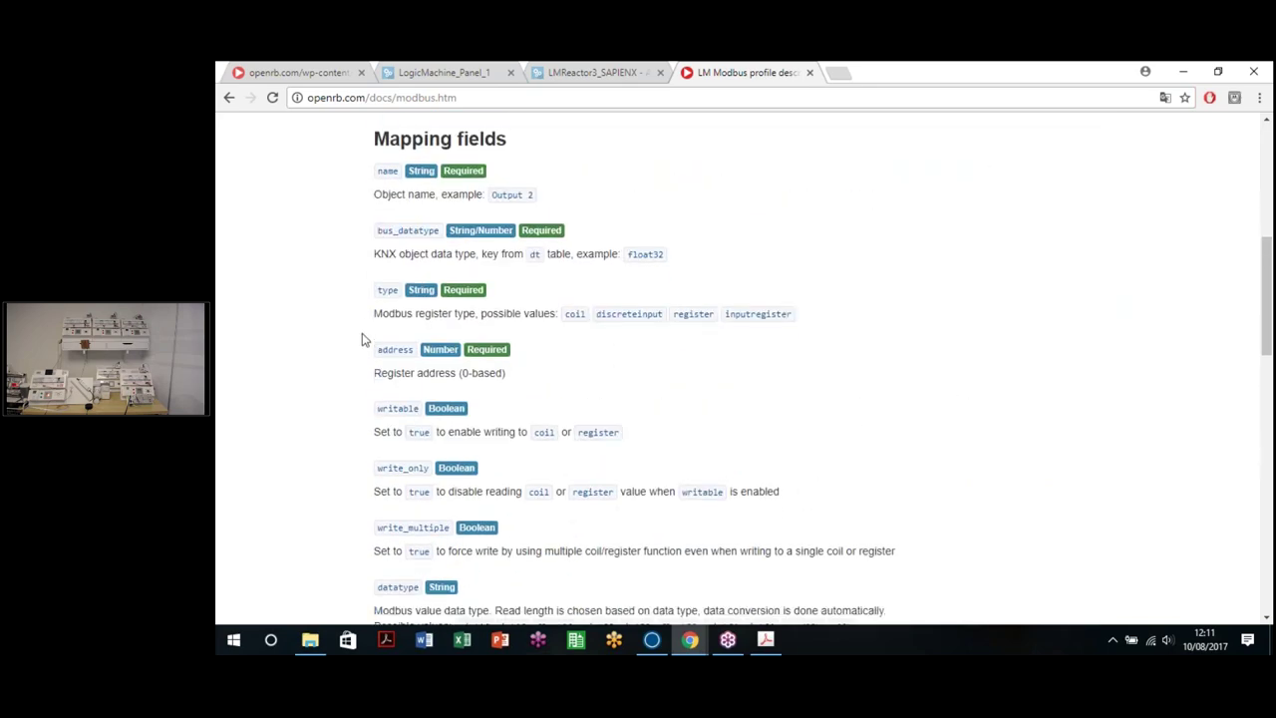
{"action": "scroll", "coordinate": [365, 348], "scroll_direction": "down", "scroll_amount": 2}
{"action": "scroll", "coordinate": [433, 186], "scroll_direction": "up", "scroll_amount": 2}
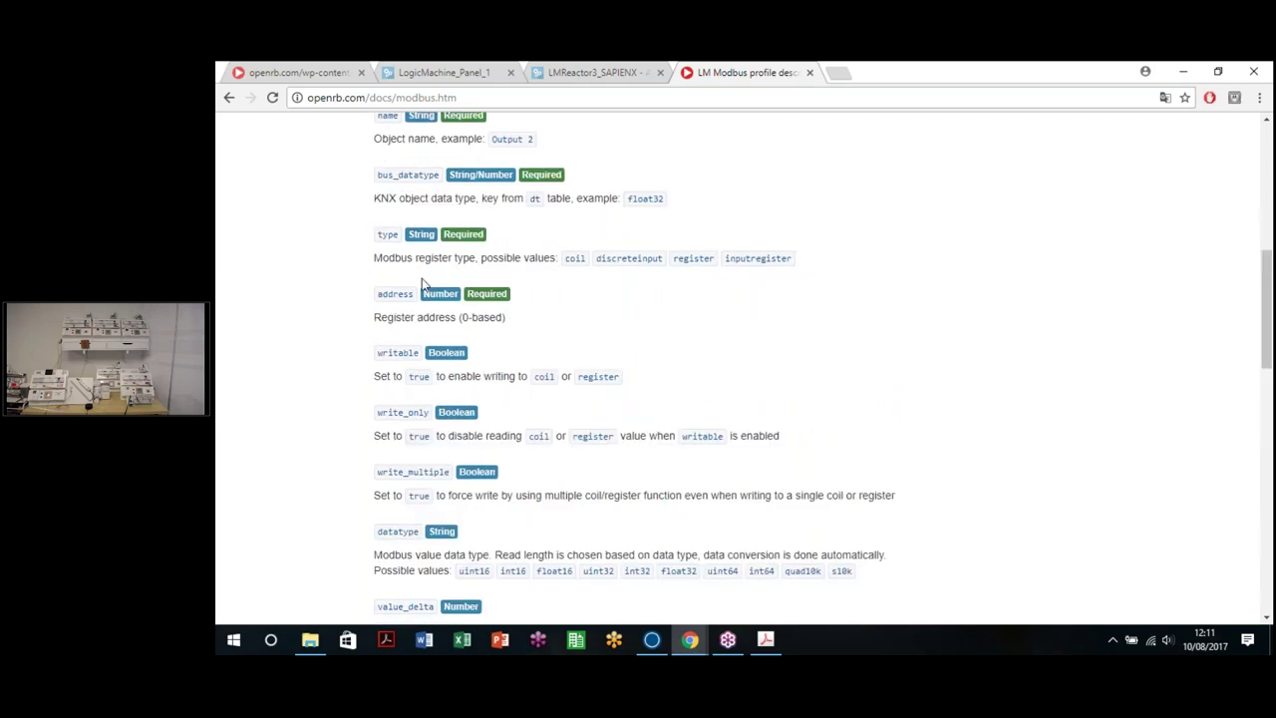
{"action": "scroll", "coordinate": [422, 284], "scroll_direction": "down", "scroll_amount": 5}
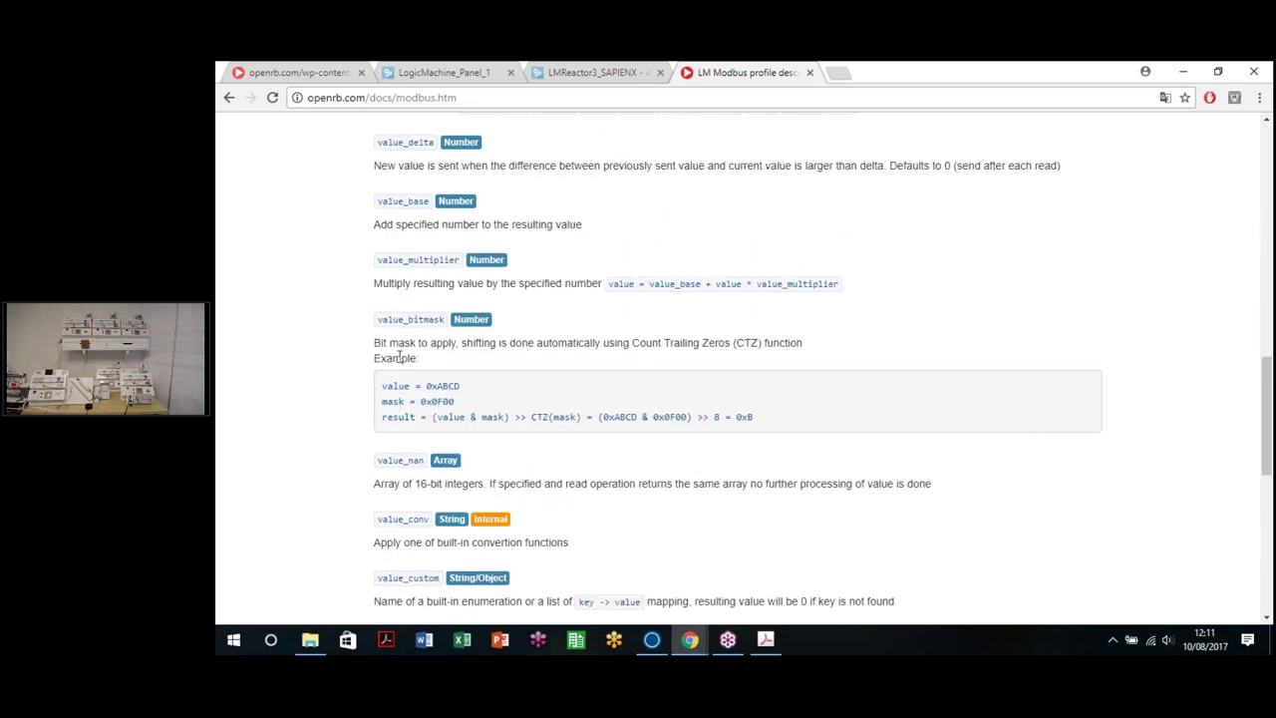
{"action": "scroll", "coordinate": [399, 356], "scroll_direction": "down", "scroll_amount": 5}
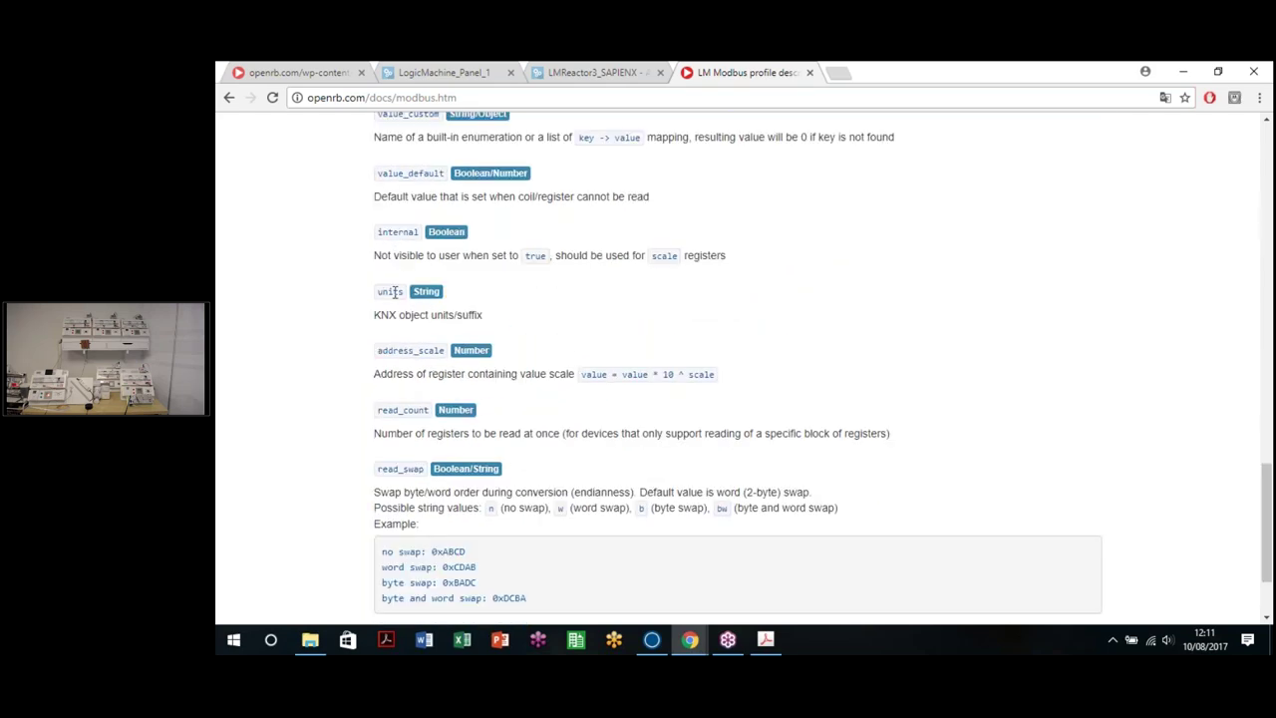
{"action": "scroll", "coordinate": [394, 554], "scroll_direction": "down", "scroll_amount": 2}
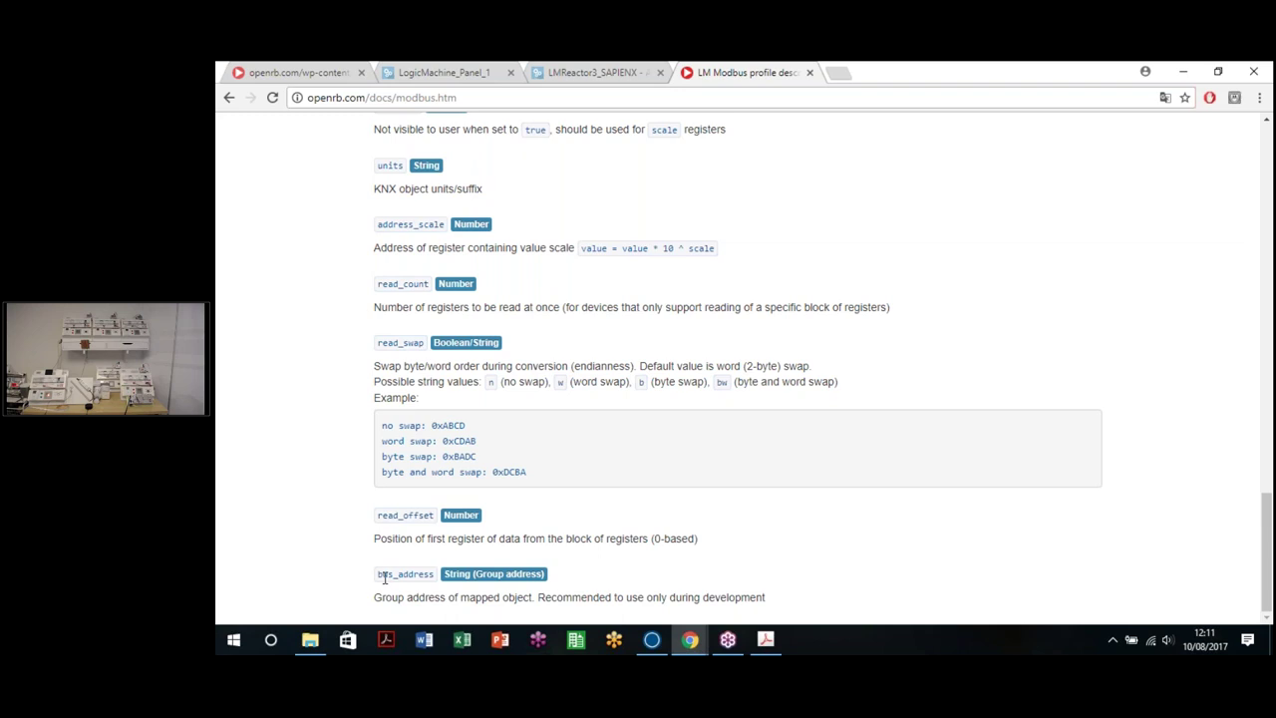
{"action": "double_click", "coordinate": [426, 576]}
{"action": "left_click", "coordinate": [560, 595]}
{"action": "left_click_drag", "start_coordinate": [770, 598], "coordinate": [547, 596]}
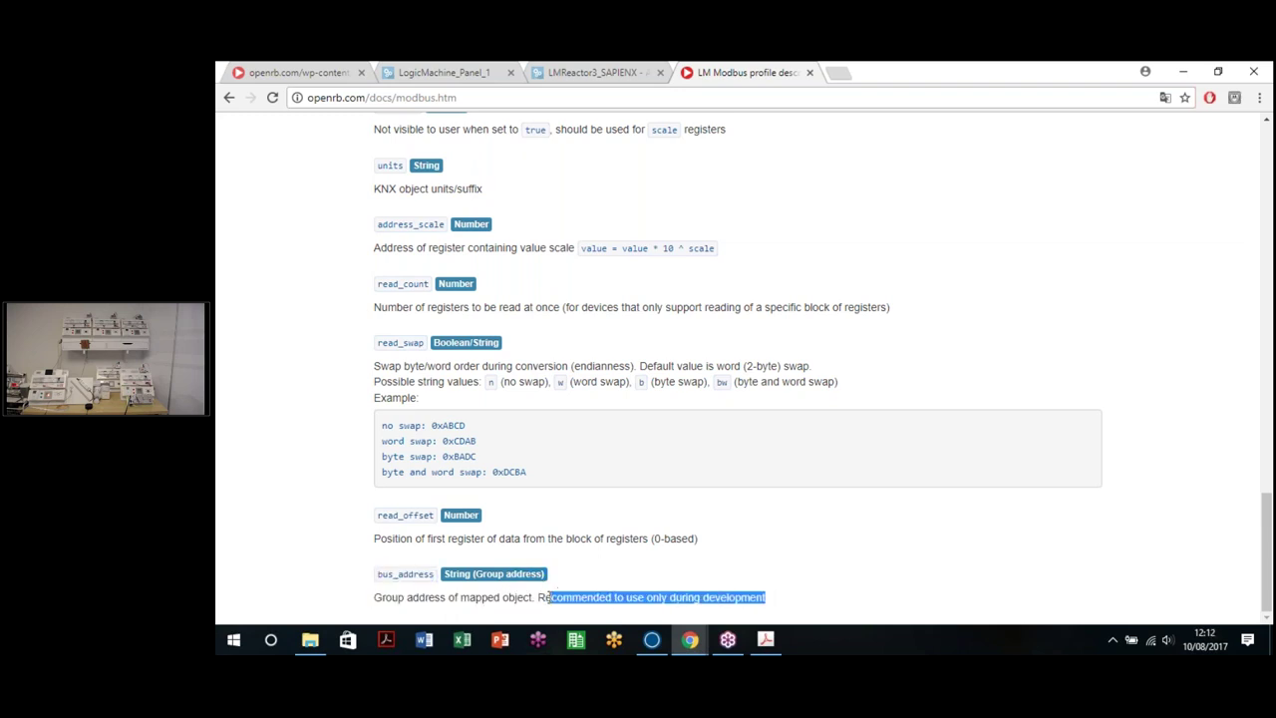
{"action": "left_click", "coordinate": [811, 566]}
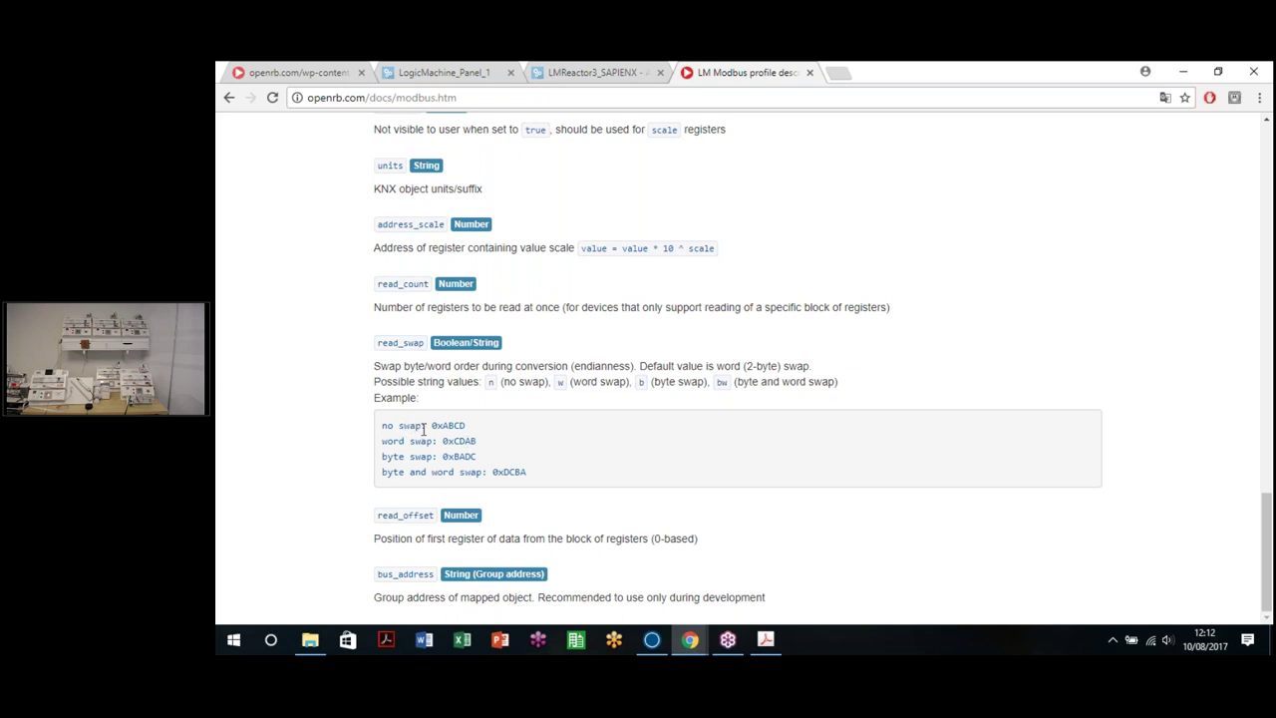
{"action": "left_click_drag", "start_coordinate": [462, 426], "coordinate": [438, 427]}
{"action": "left_click", "coordinate": [474, 439]}
{"action": "scroll", "coordinate": [613, 212], "scroll_direction": "up", "scroll_amount": 3}
Step: Bring up the Modbus Profiles list from the LogicMachine_Panel_1 Modbus device list
{"action": "left_click", "coordinate": [484, 70]}
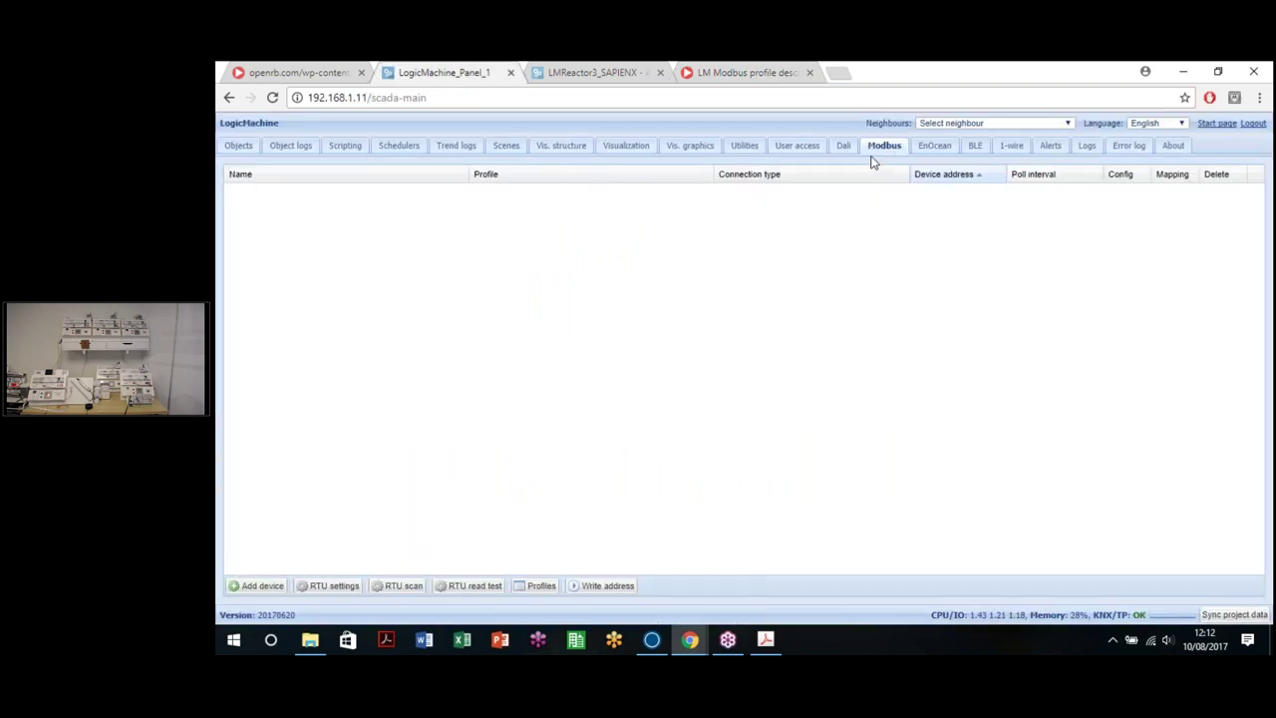
{"action": "left_click", "coordinate": [531, 592]}
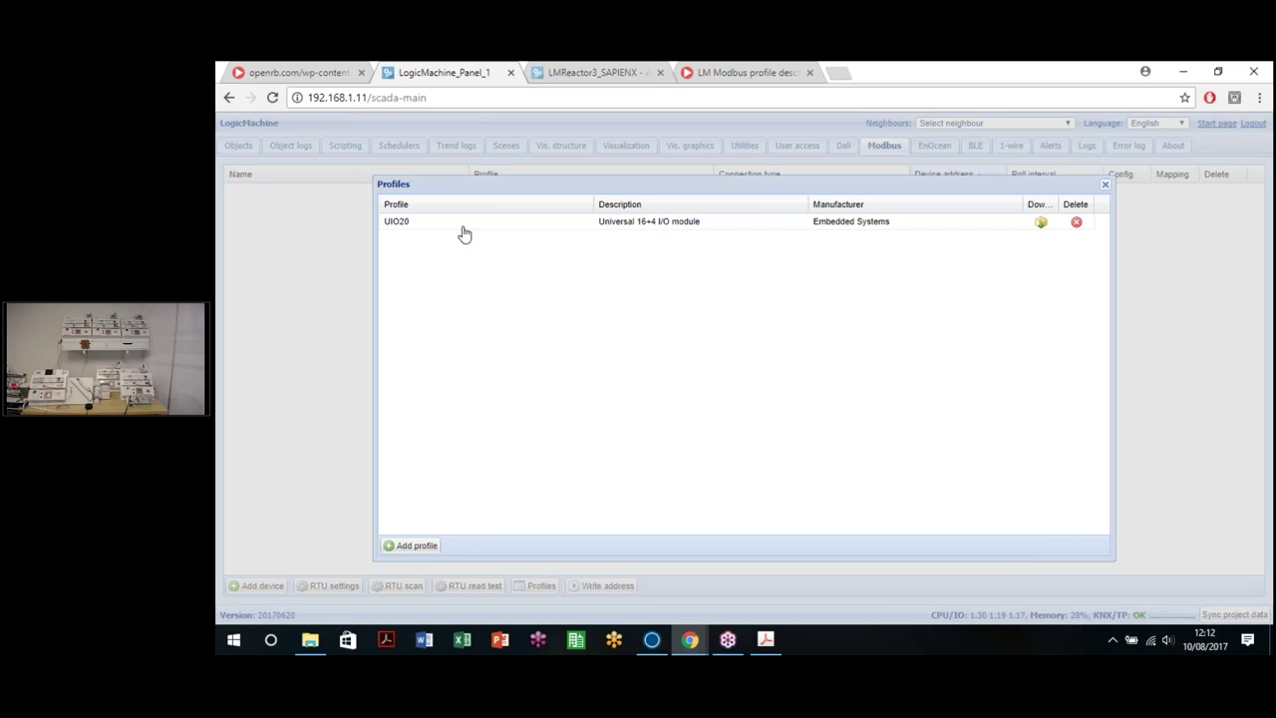
Step: Add the Termostato2_3_con_direcciones.json profile from Libraries > Modbus and save it
{"action": "left_click", "coordinate": [415, 547]}
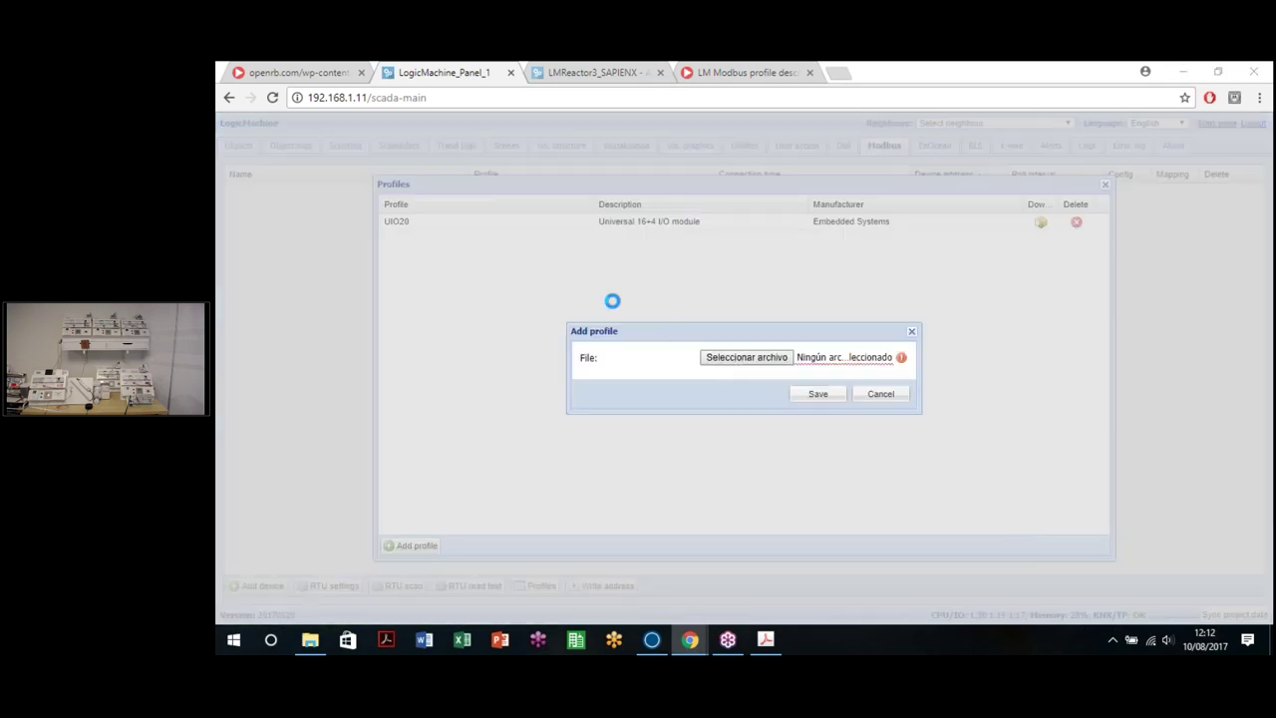
{"action": "left_click", "coordinate": [734, 355]}
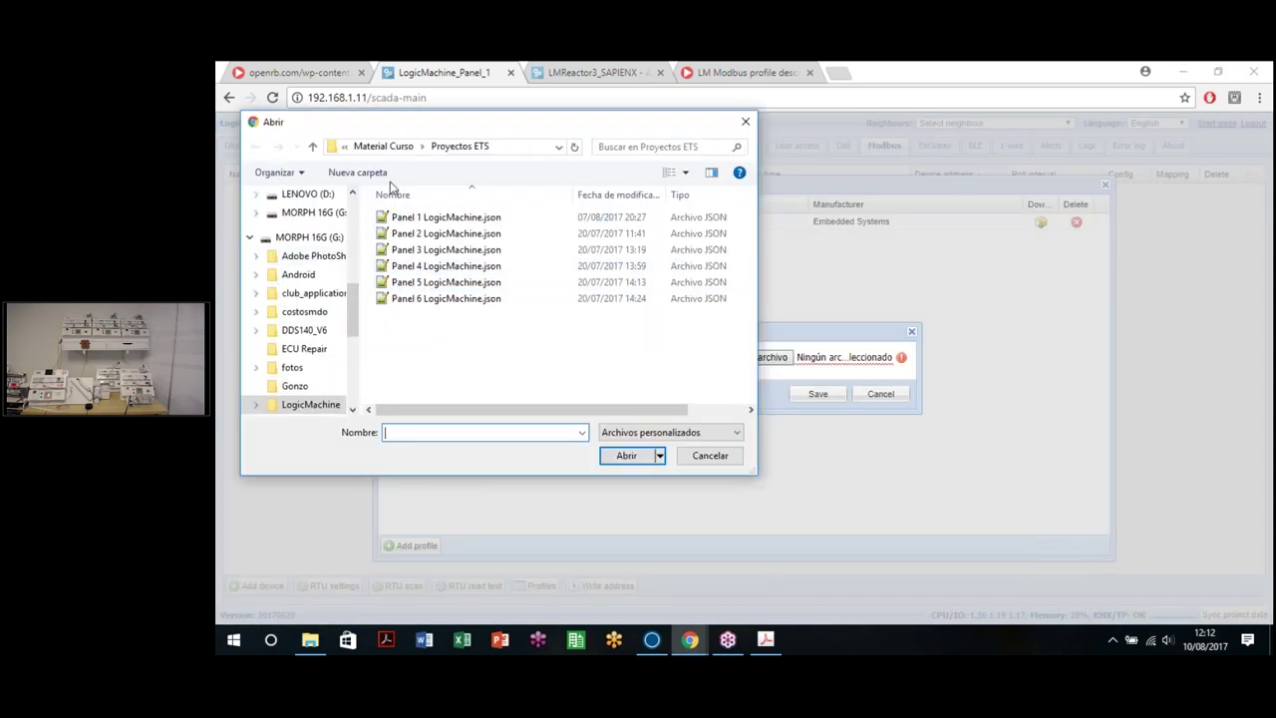
{"action": "left_click", "coordinate": [383, 145]}
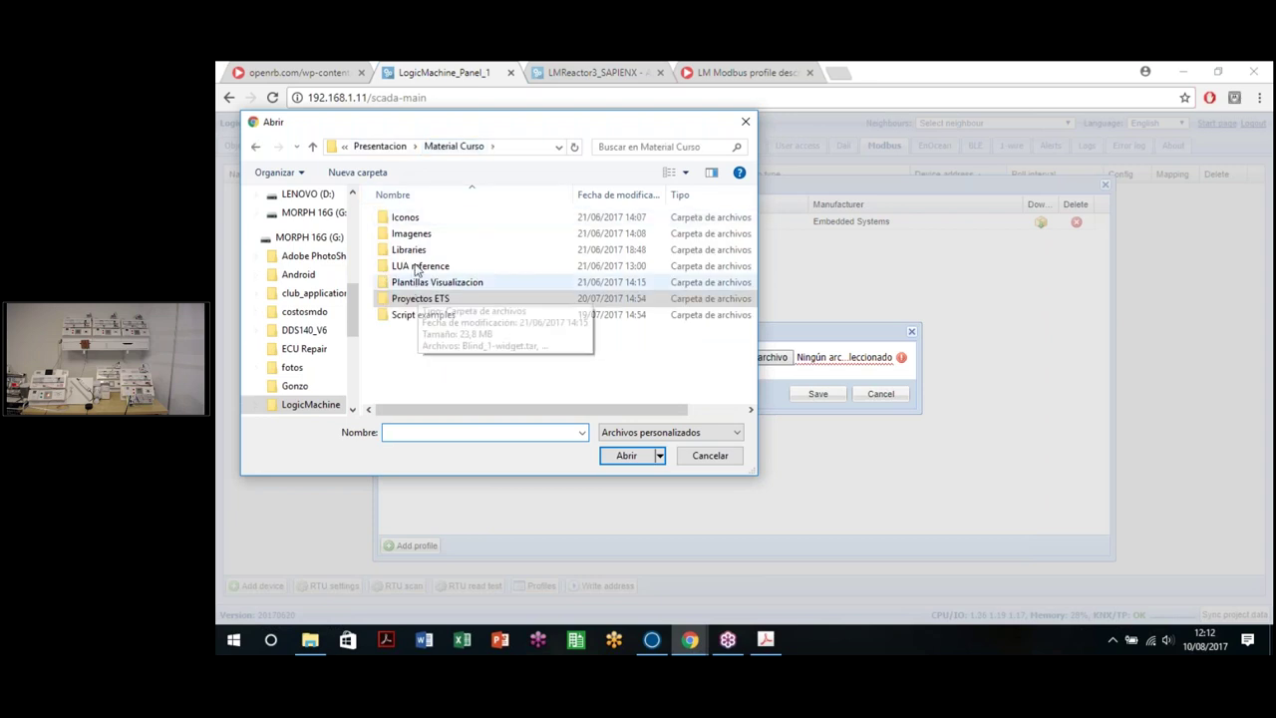
{"action": "double_click", "coordinate": [403, 249]}
{"action": "double_click", "coordinate": [411, 239]}
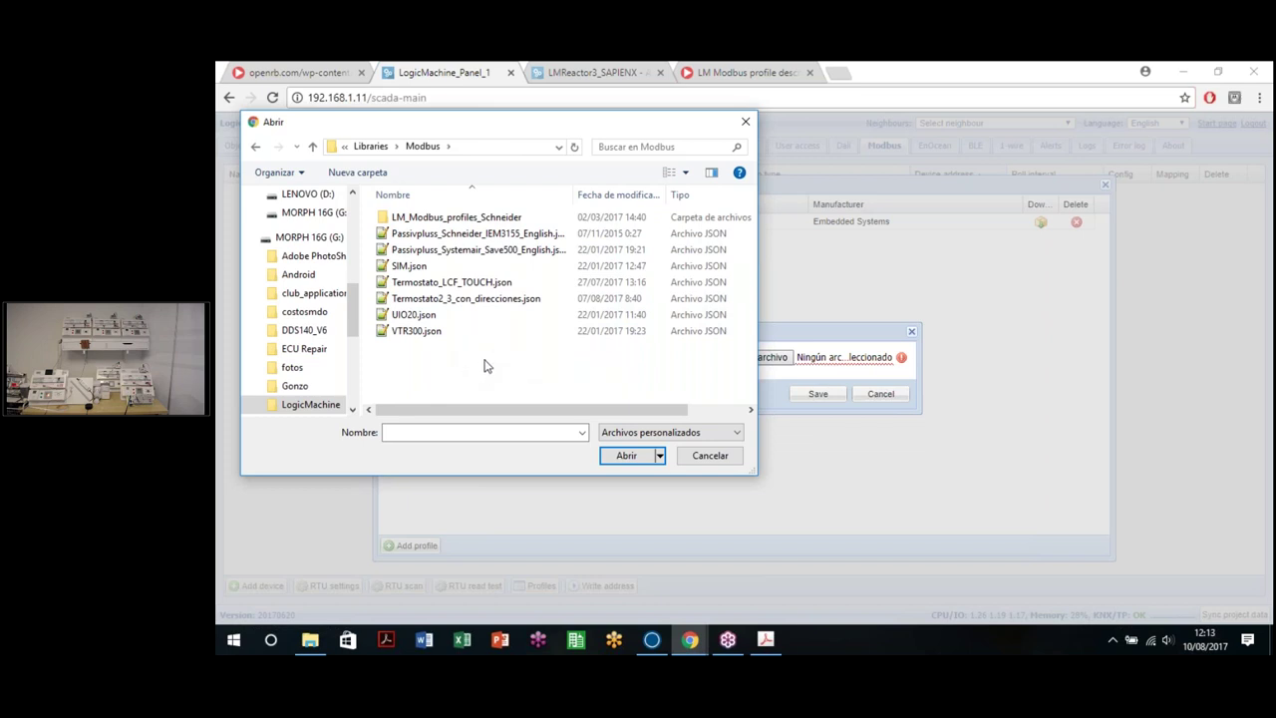
{"action": "double_click", "coordinate": [479, 298]}
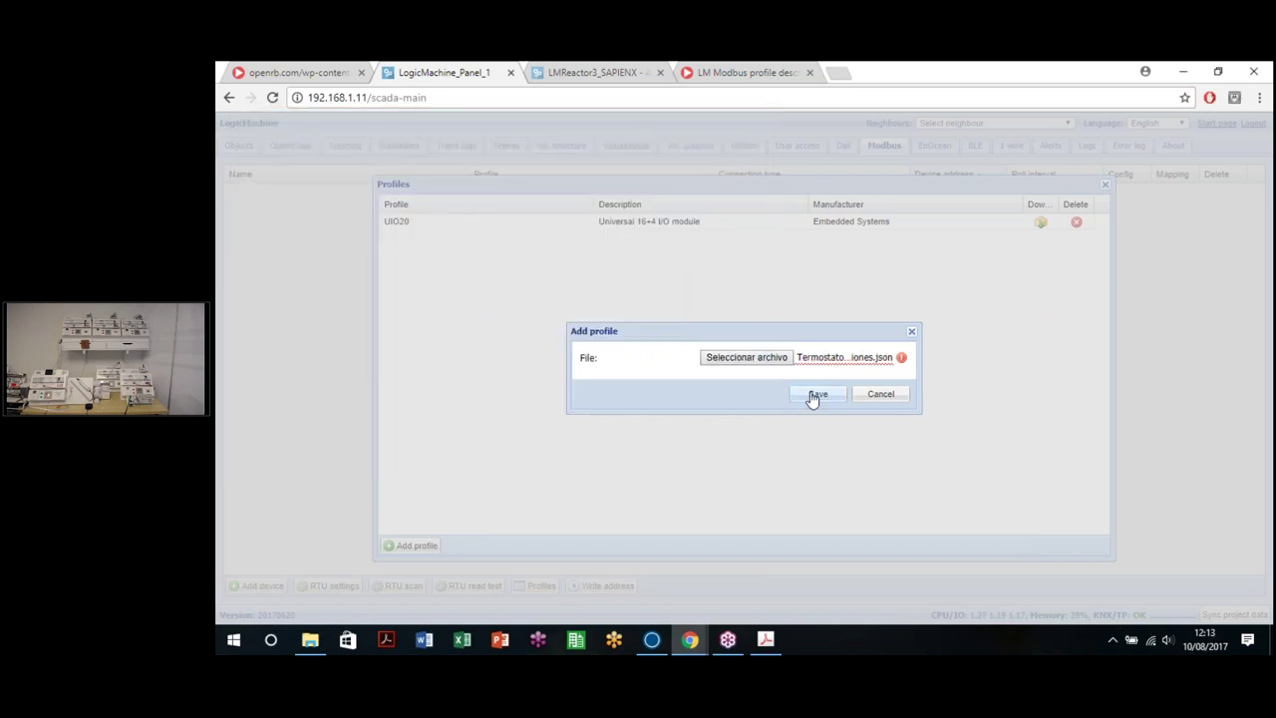
{"action": "left_click", "coordinate": [816, 394]}
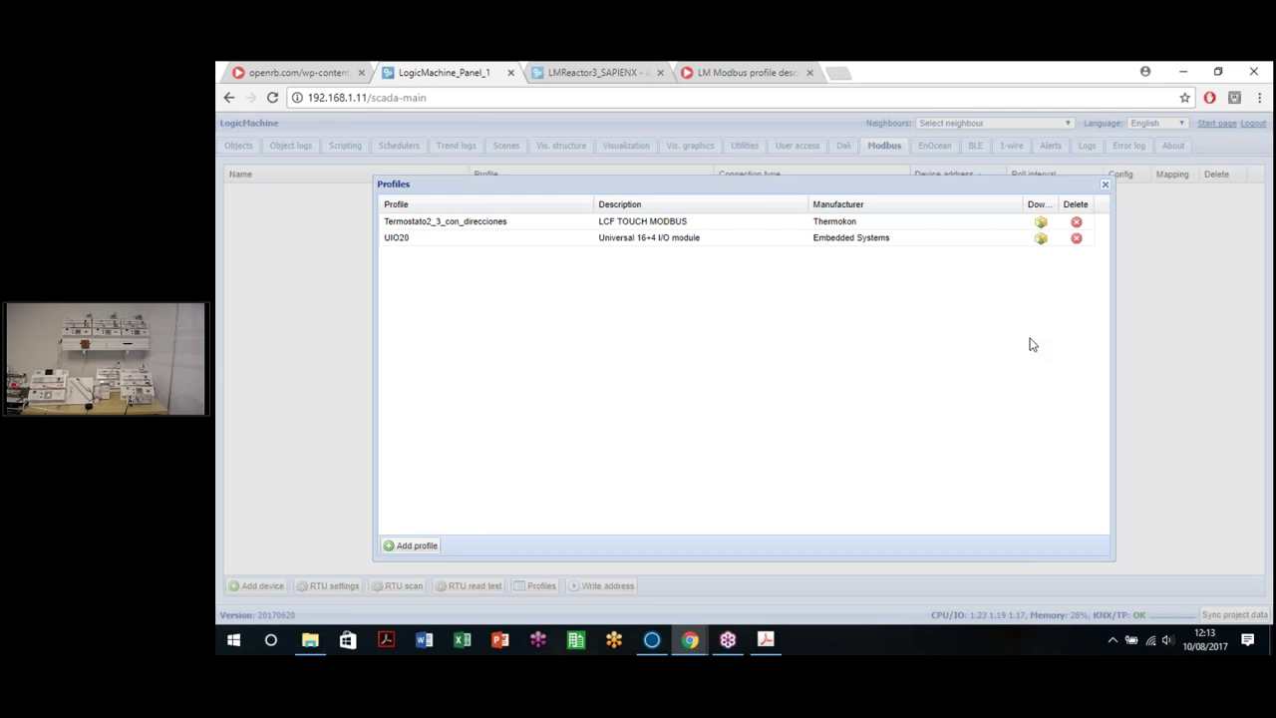
Step: In the RTU settings, confirm serial RTU is enabled on port /dev/RS485-1
{"action": "left_click", "coordinate": [1104, 186]}
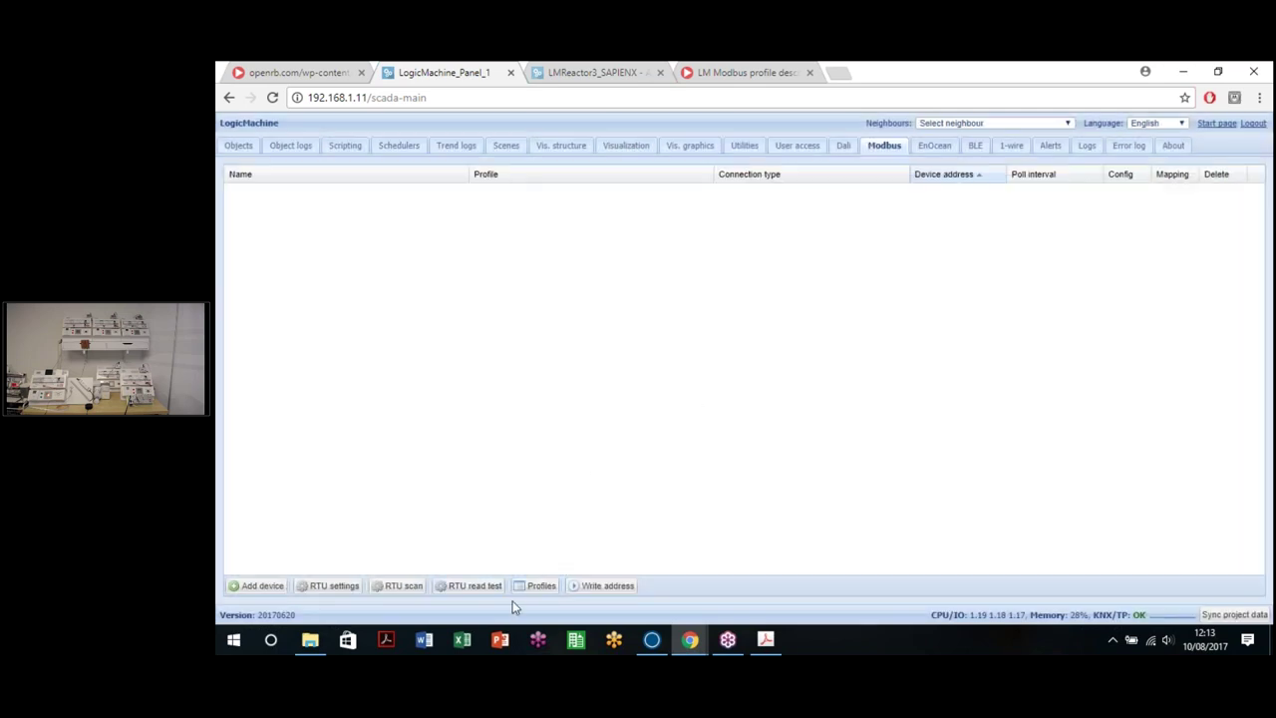
{"action": "left_click", "coordinate": [331, 590]}
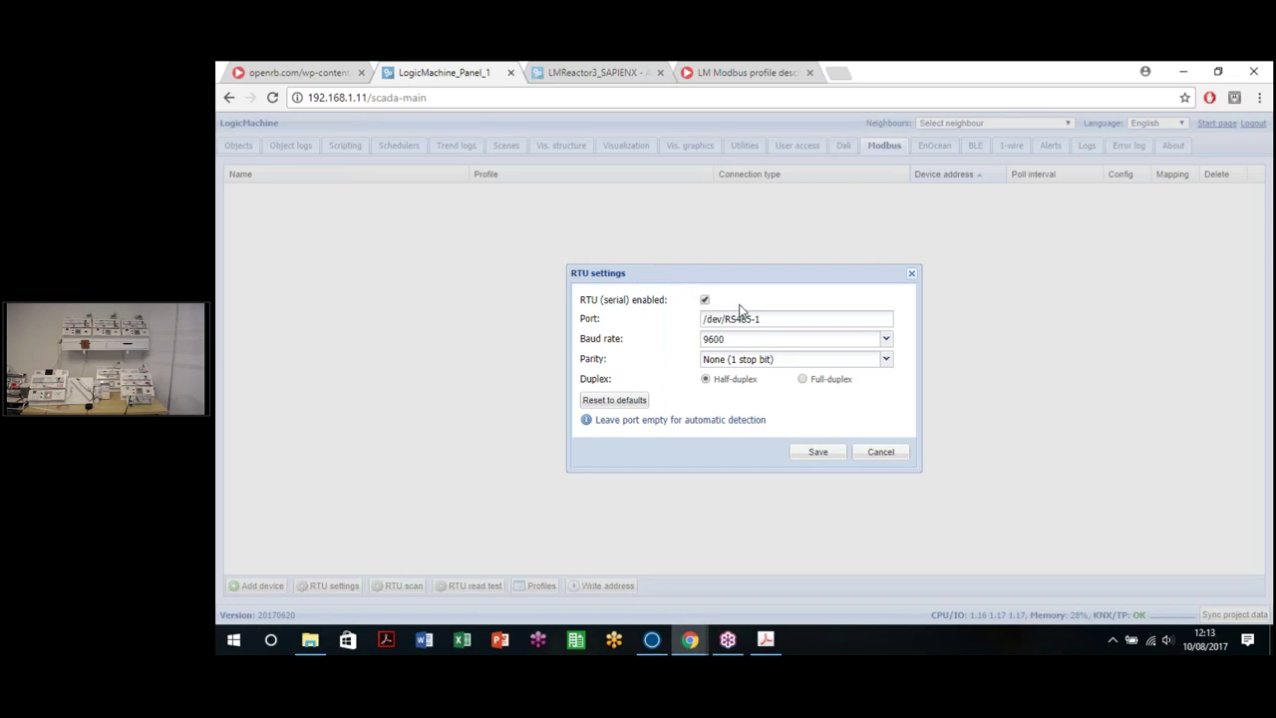
{"action": "left_click_drag", "start_coordinate": [670, 300], "coordinate": [589, 303]}
{"action": "left_click", "coordinate": [594, 305]}
{"action": "left_click", "coordinate": [610, 305]}
{"action": "triple_click", "coordinate": [735, 319]}
{"action": "left_click", "coordinate": [798, 316]}
{"action": "left_click_drag", "start_coordinate": [771, 319], "coordinate": [731, 319]}
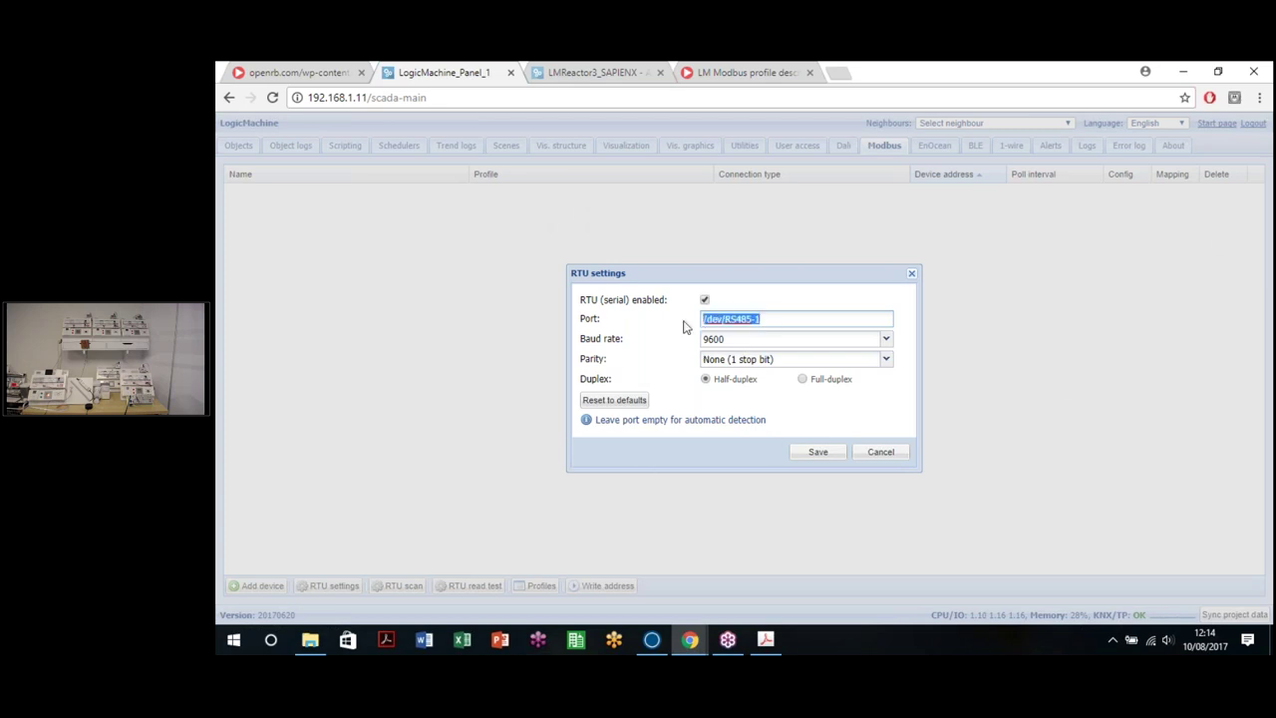
{"action": "left_click", "coordinate": [763, 321]}
Step: Keep 9600 baud and no parity with one stop bit, then save the RTU settings
{"action": "left_click", "coordinate": [740, 341]}
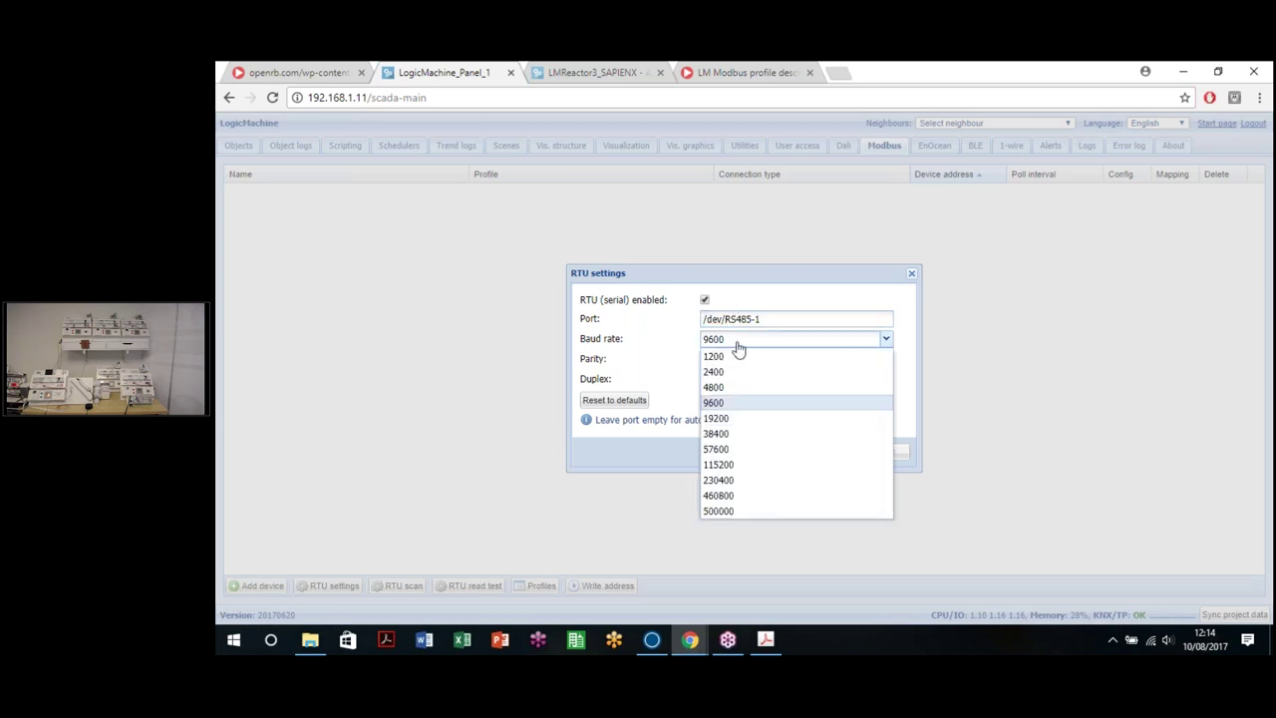
{"action": "left_click", "coordinate": [789, 361]}
{"action": "left_click", "coordinate": [757, 359]}
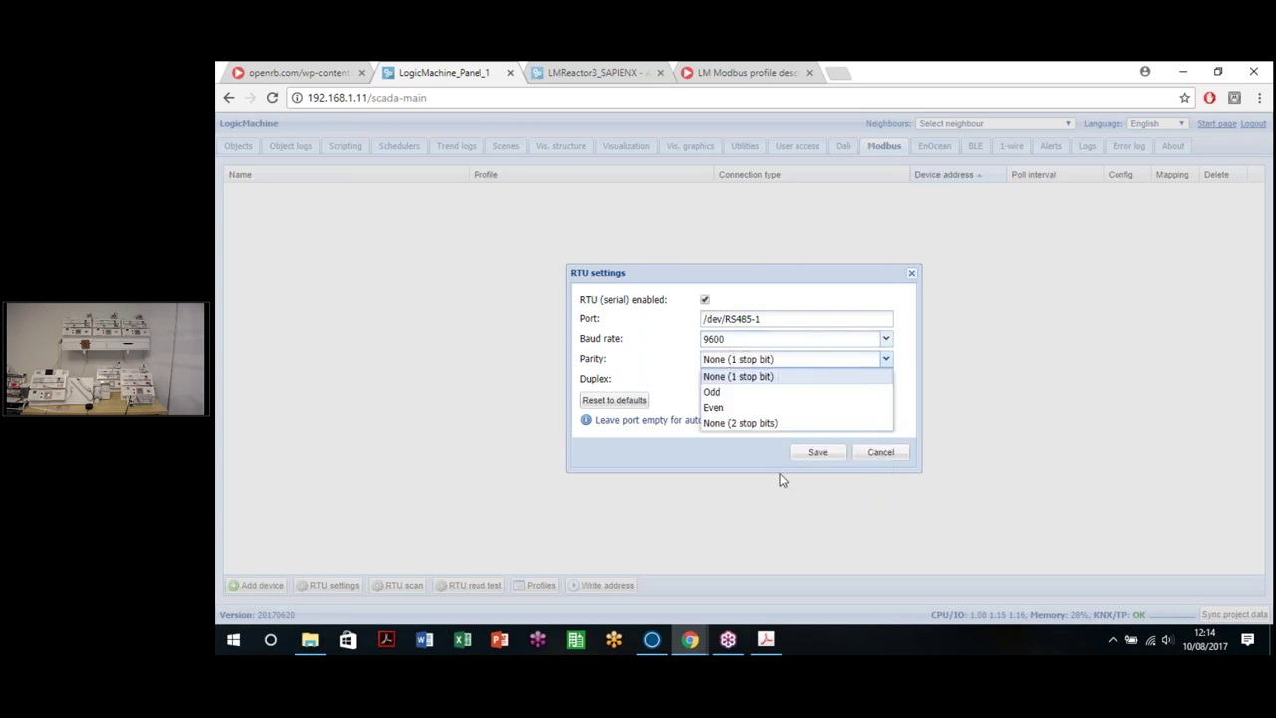
{"action": "left_click", "coordinate": [768, 314]}
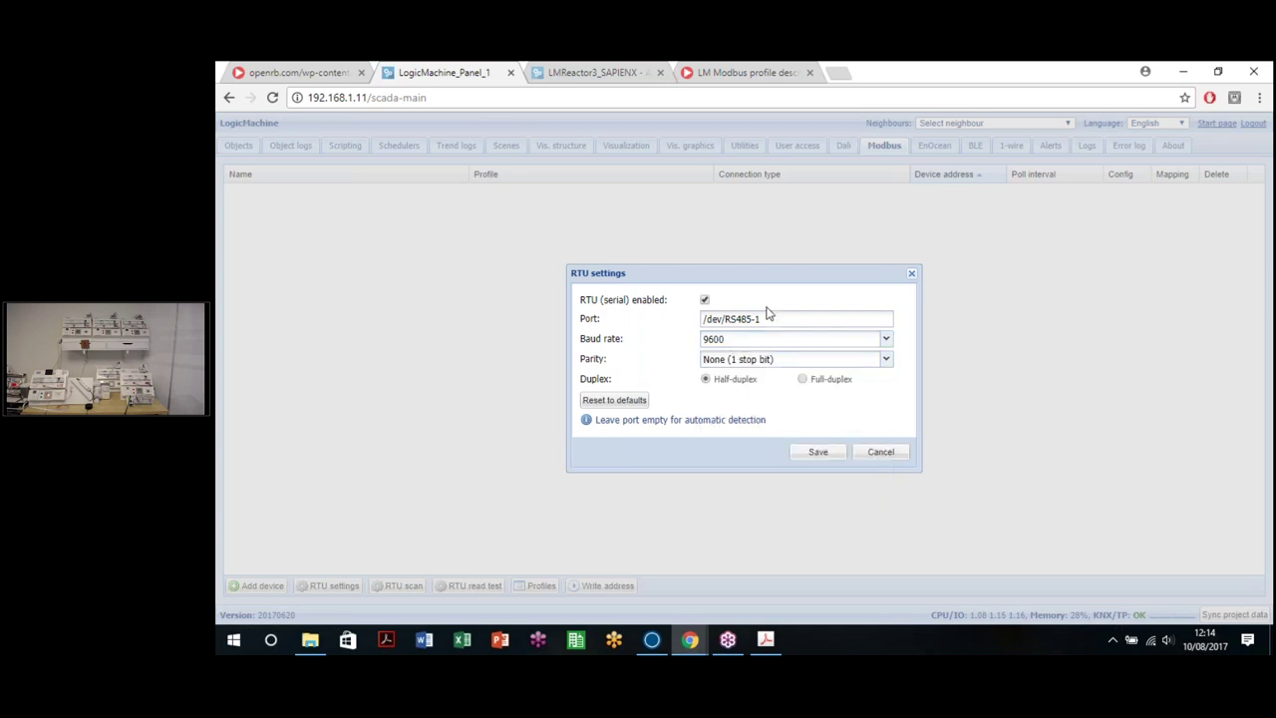
{"action": "left_click", "coordinate": [766, 639]}
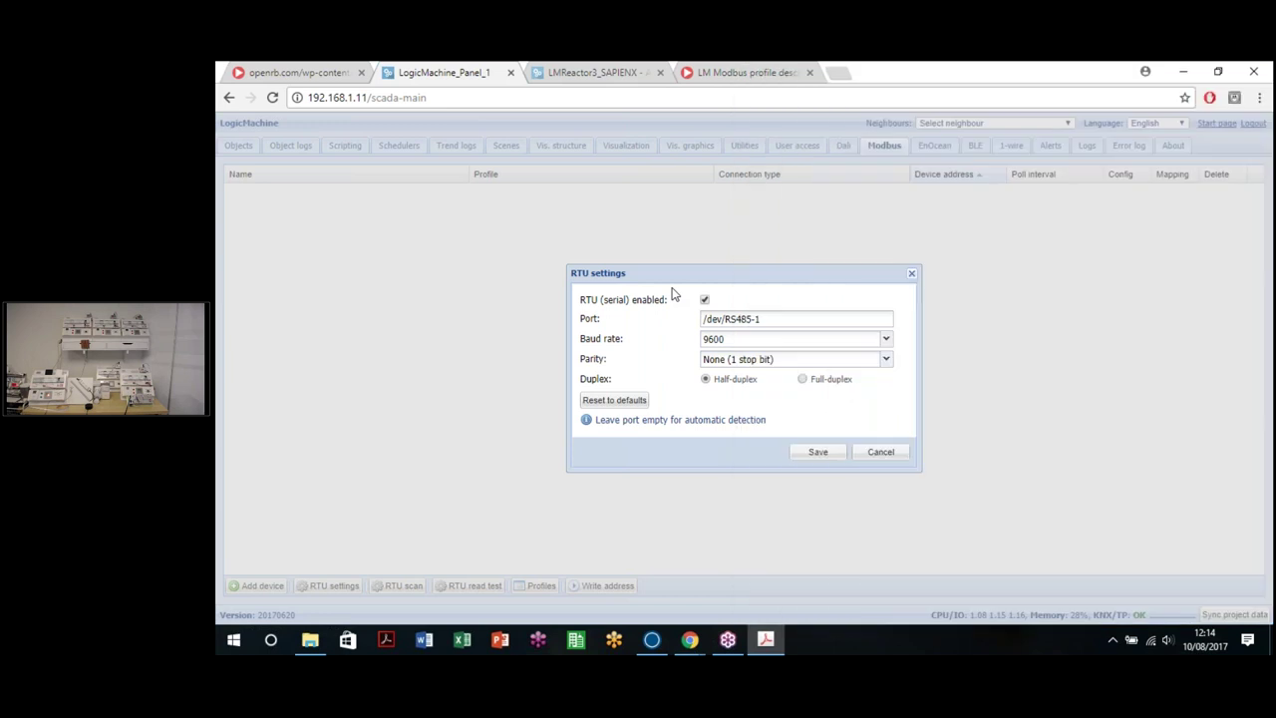
{"action": "left_click", "coordinate": [686, 365]}
{"action": "left_click", "coordinate": [823, 450]}
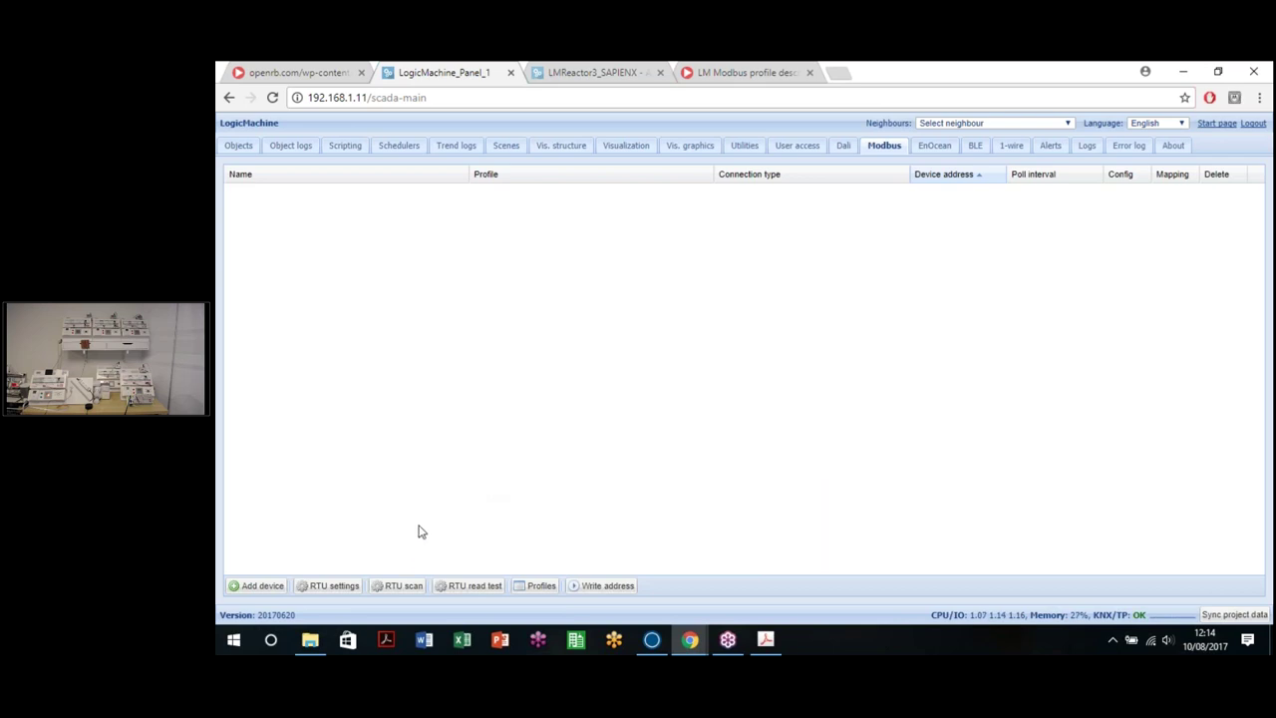
Step: Run an RTU scan over slave addresses 1–10, which finds only Slave 1
{"action": "left_click", "coordinate": [394, 589]}
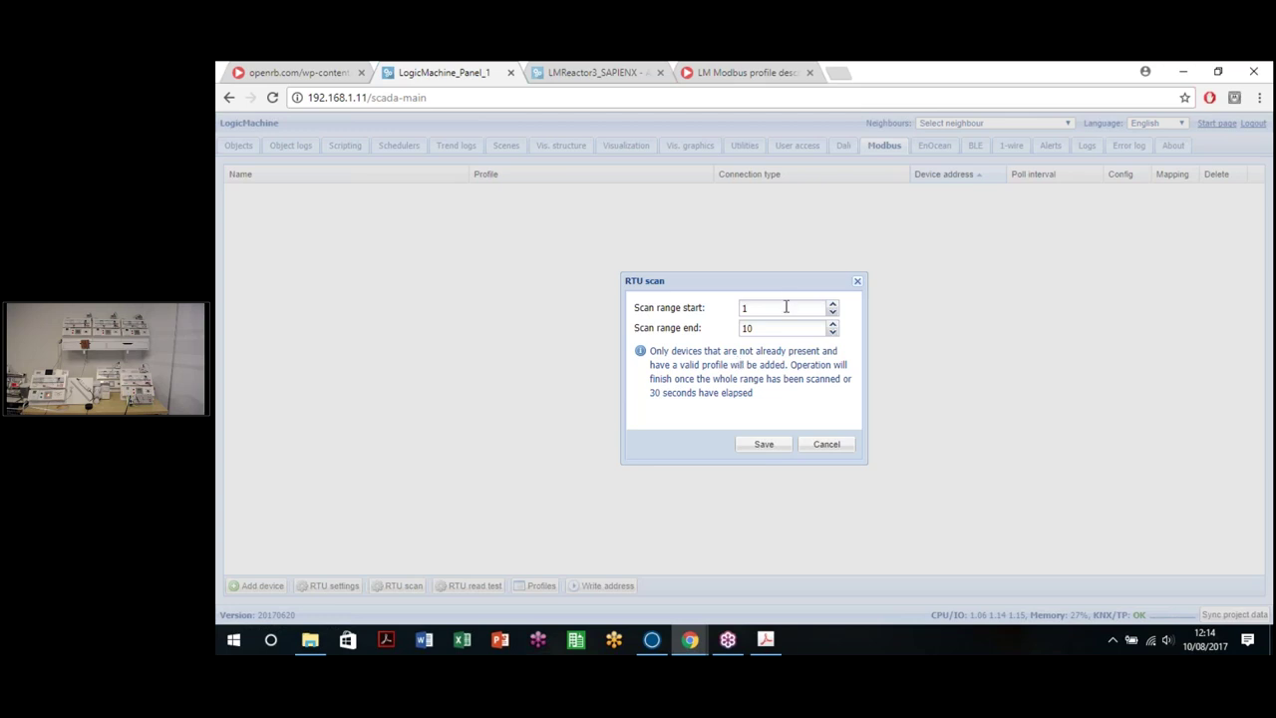
{"action": "double_click", "coordinate": [779, 330]}
{"action": "left_click_drag", "start_coordinate": [658, 395], "coordinate": [753, 393]}
{"action": "left_click", "coordinate": [627, 401]}
{"action": "double_click", "coordinate": [760, 307]}
{"action": "key", "text": "BackSpace"}
{"action": "left_click", "coordinate": [764, 444]}
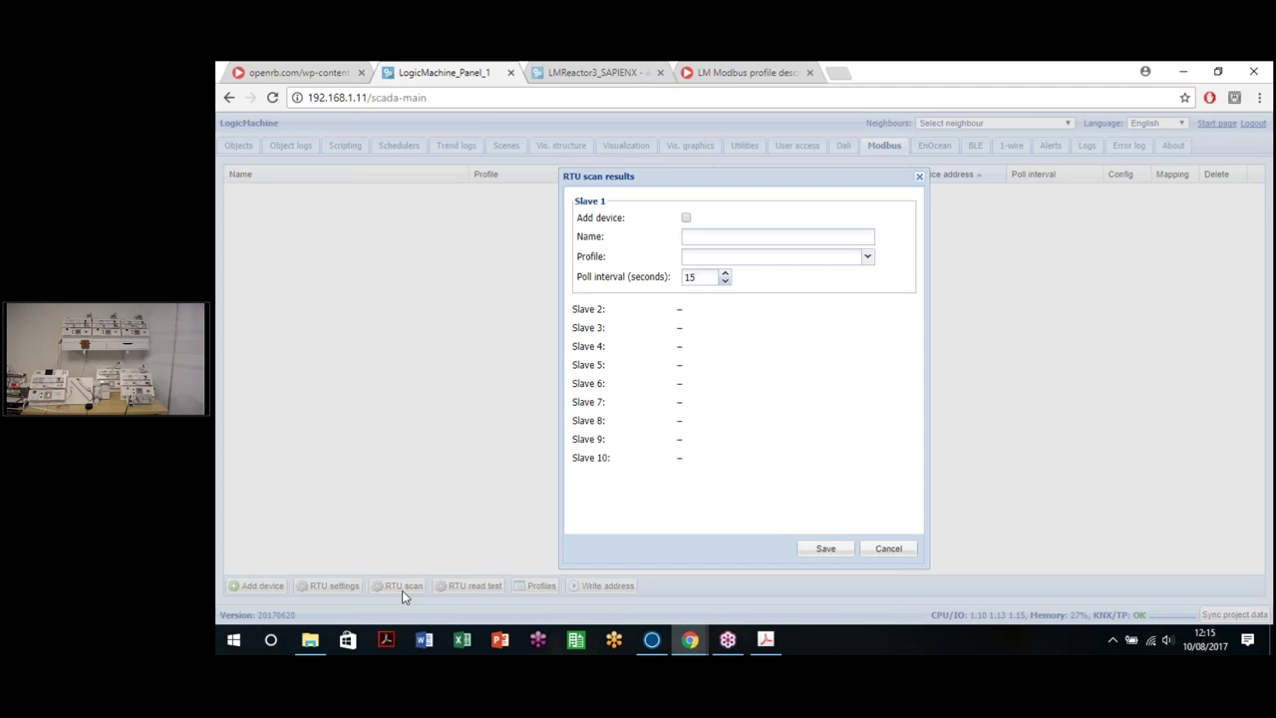
Step: Add scanned slave 1 as a named device with profile Termostato2_3_con_direcciones and 15-second polling
{"action": "left_click", "coordinate": [686, 219]}
{"action": "left_click", "coordinate": [708, 238]}
{"action": "type", "text": "Thermostat 1"}
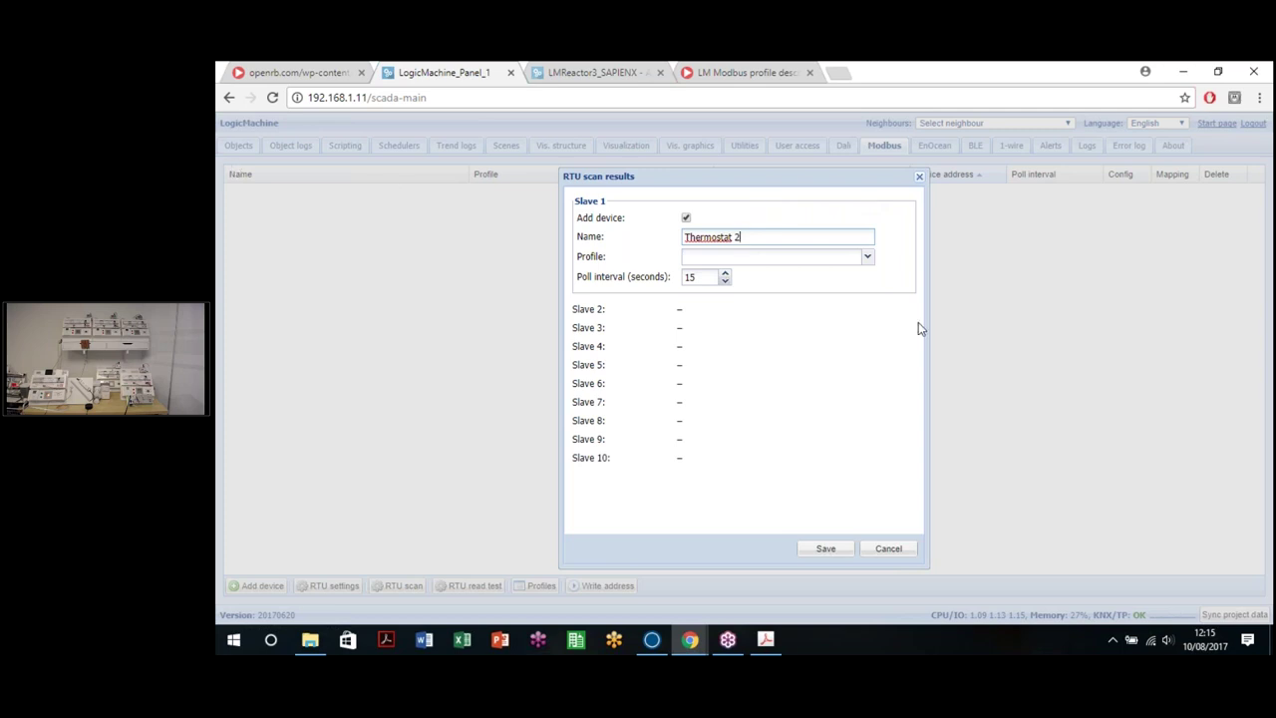
{"action": "left_click", "coordinate": [854, 264]}
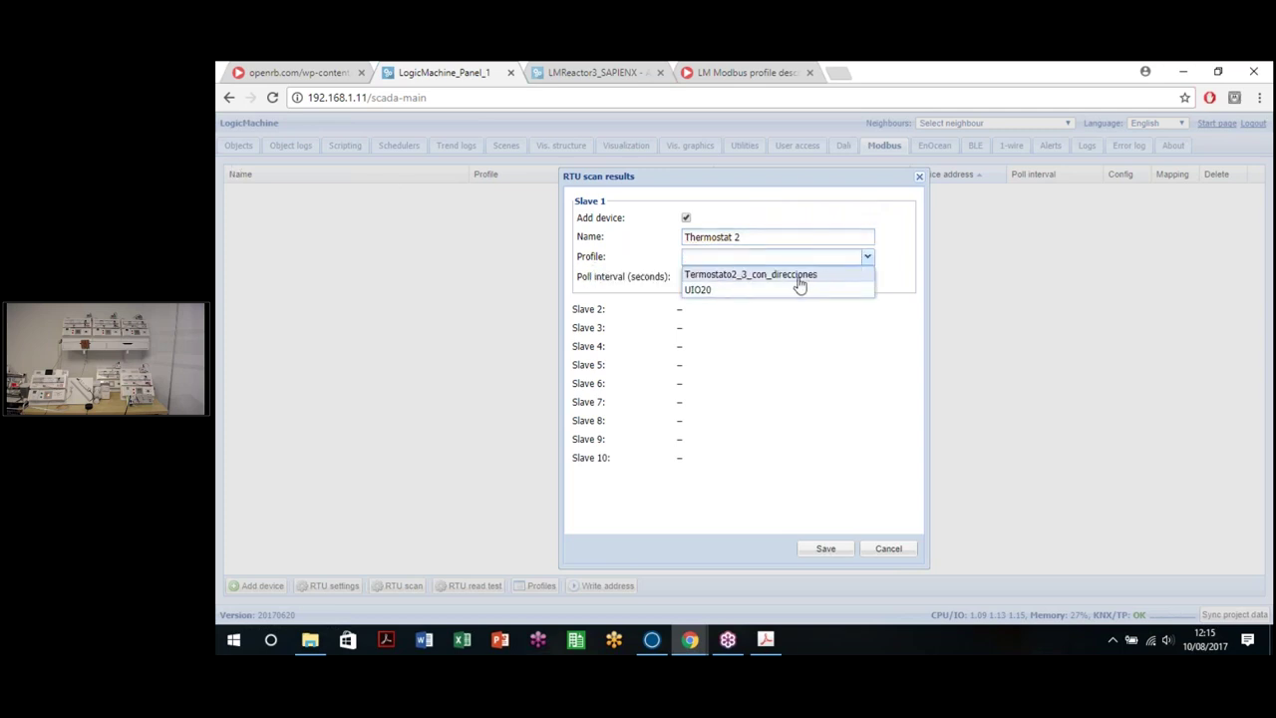
{"action": "left_click", "coordinate": [720, 277]}
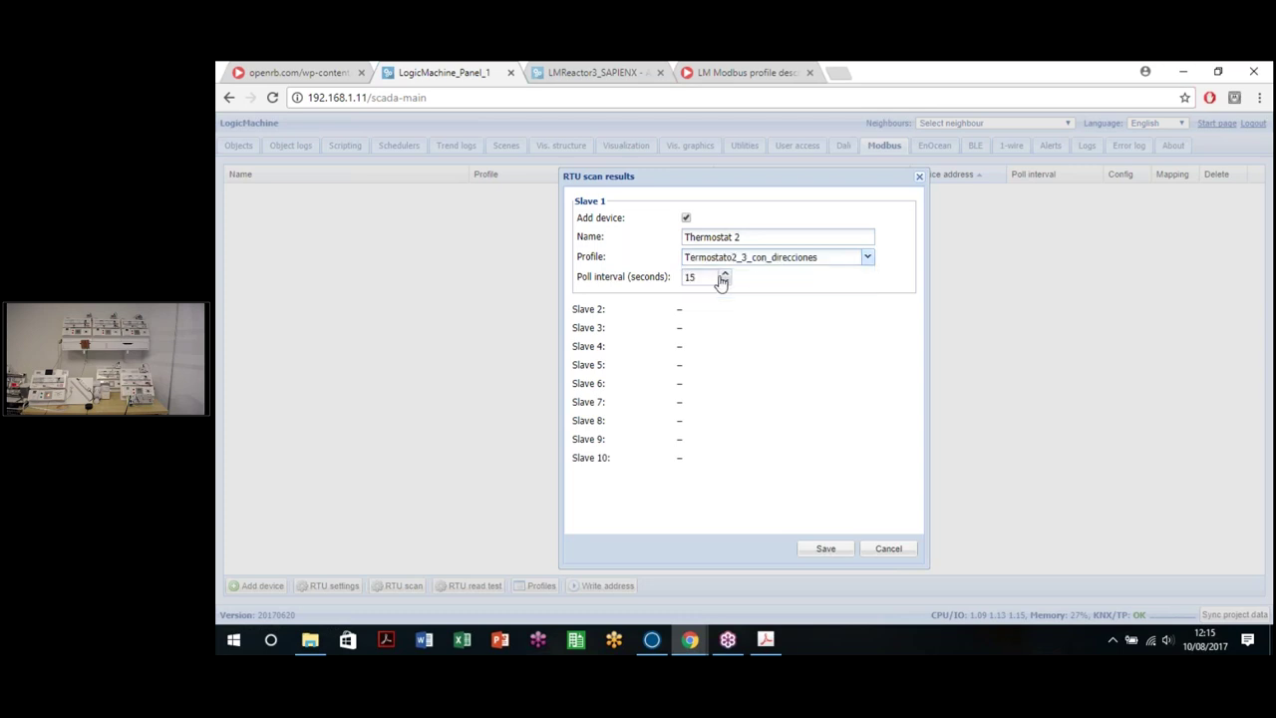
{"action": "left_click_drag", "start_coordinate": [699, 280], "coordinate": [677, 287]}
{"action": "left_click", "coordinate": [733, 303]}
{"action": "left_click", "coordinate": [824, 550]}
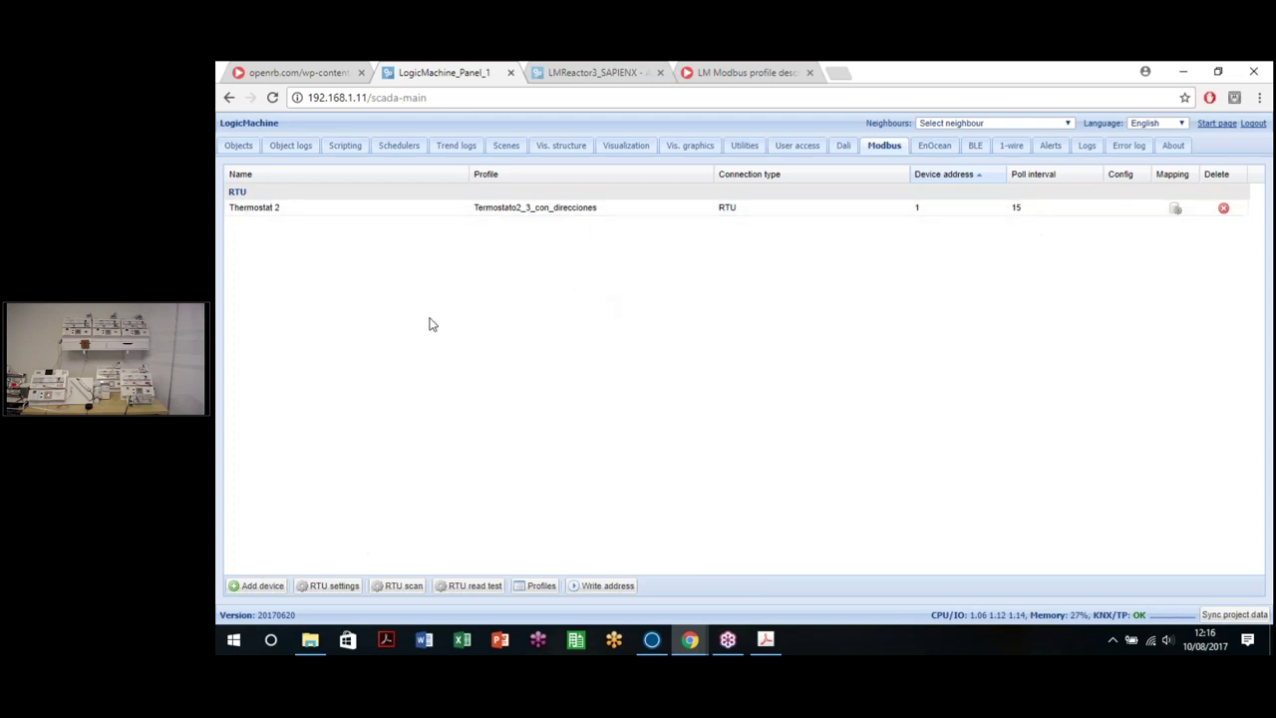
Step: Create a new Modbus device using a TCP/IP connection on port 502 with device address 1
{"action": "left_click", "coordinate": [261, 591]}
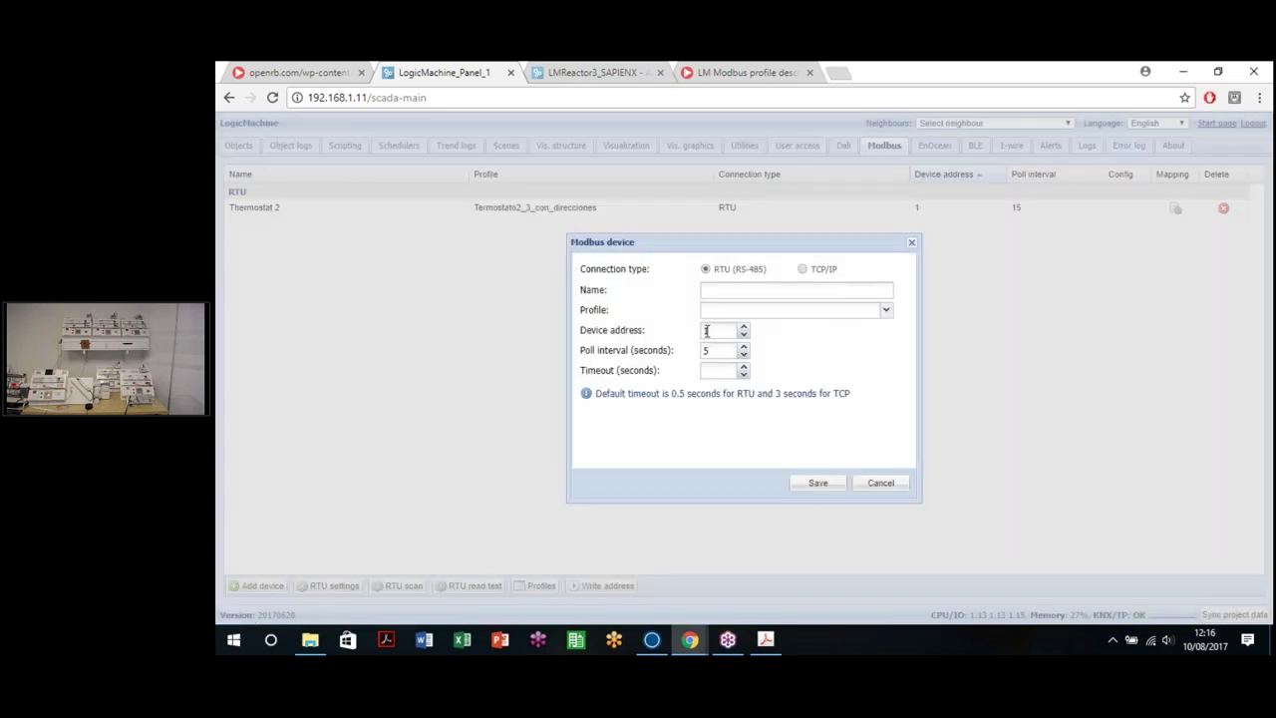
{"action": "double_click", "coordinate": [714, 333]}
{"action": "left_click", "coordinate": [709, 330]}
{"action": "left_click", "coordinate": [803, 271]}
{"action": "left_click", "coordinate": [738, 329]}
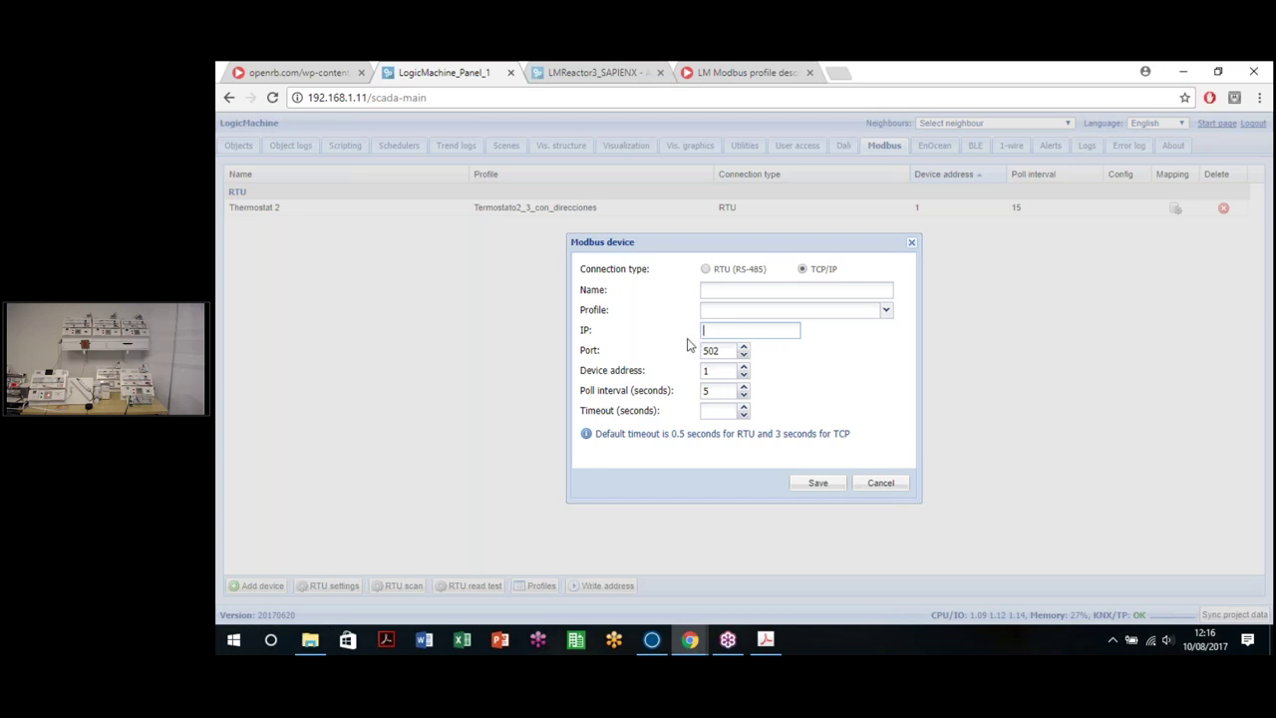
{"action": "key", "text": "Tab"}
{"action": "left_click", "coordinate": [735, 328]}
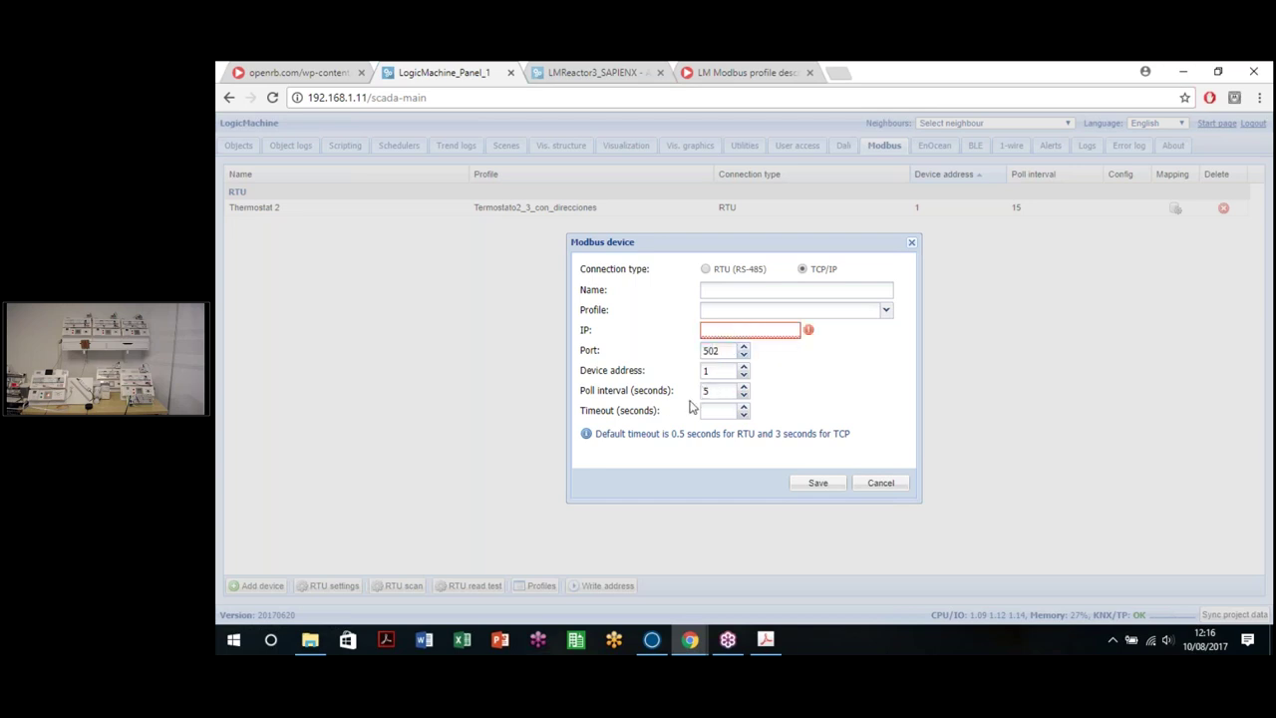
{"action": "left_click", "coordinate": [725, 288]}
{"action": "left_click", "coordinate": [746, 311]}
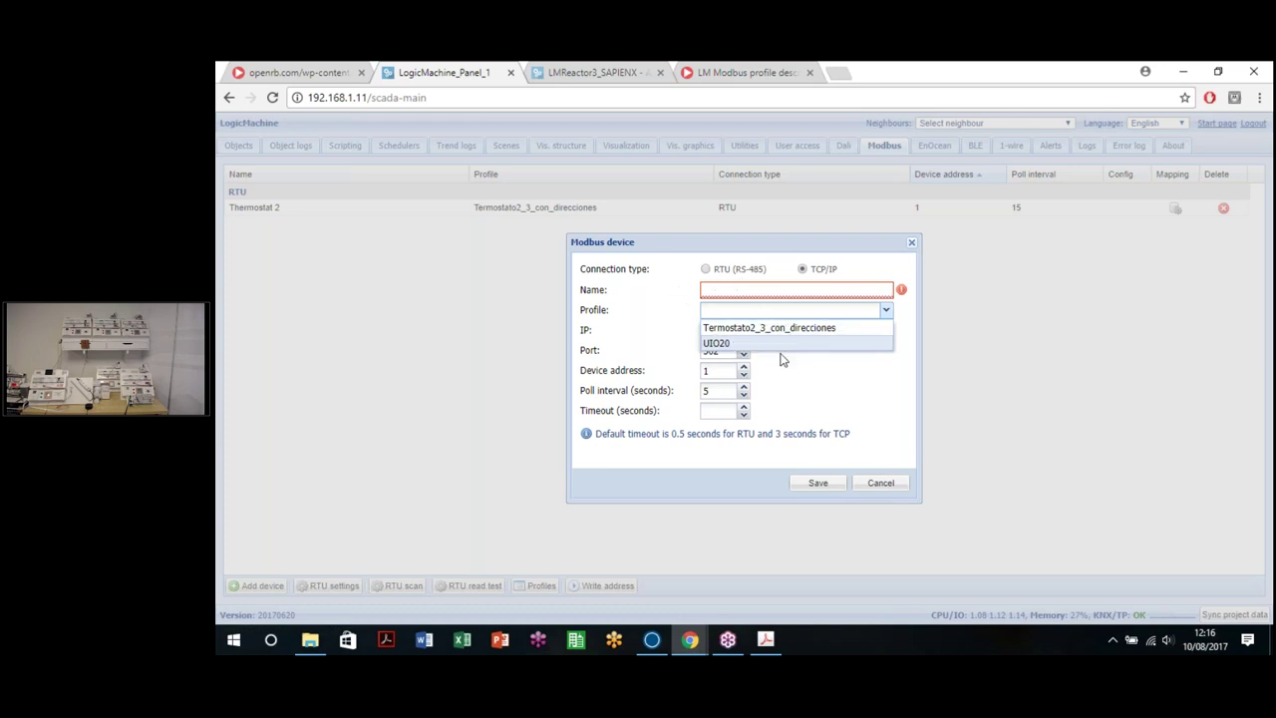
Step: Name the TCP device uio20, assign the UIO20 profile (IP 192.168.1.240), and save it
{"action": "left_click", "coordinate": [874, 403]}
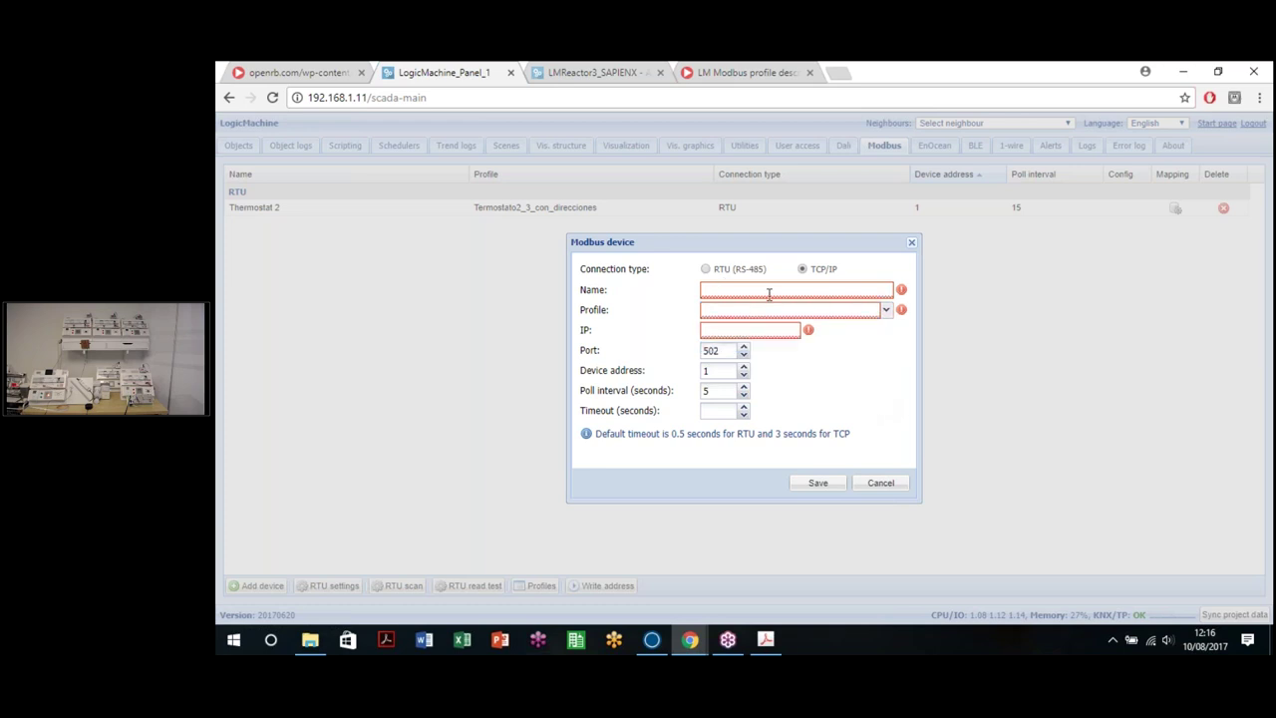
{"action": "left_click", "coordinate": [707, 270]}
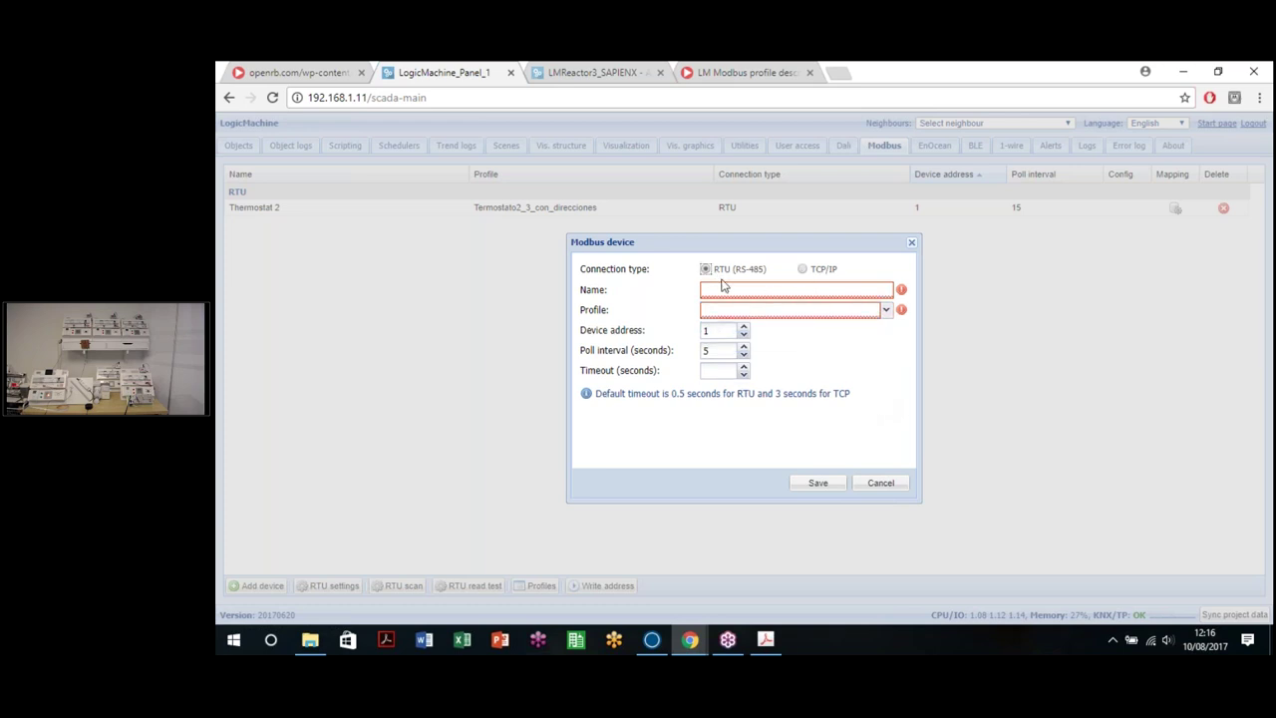
{"action": "left_click", "coordinate": [803, 269]}
{"action": "left_click", "coordinate": [736, 333]}
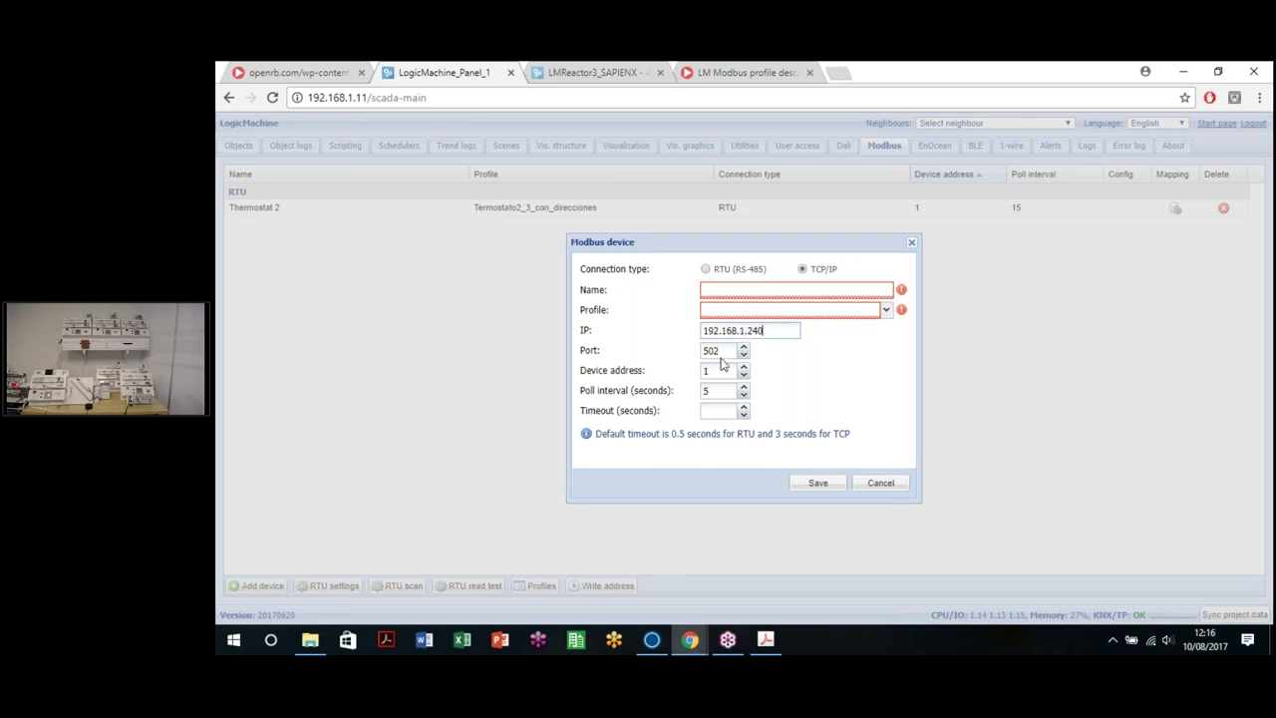
{"action": "type", "text": "uo"}
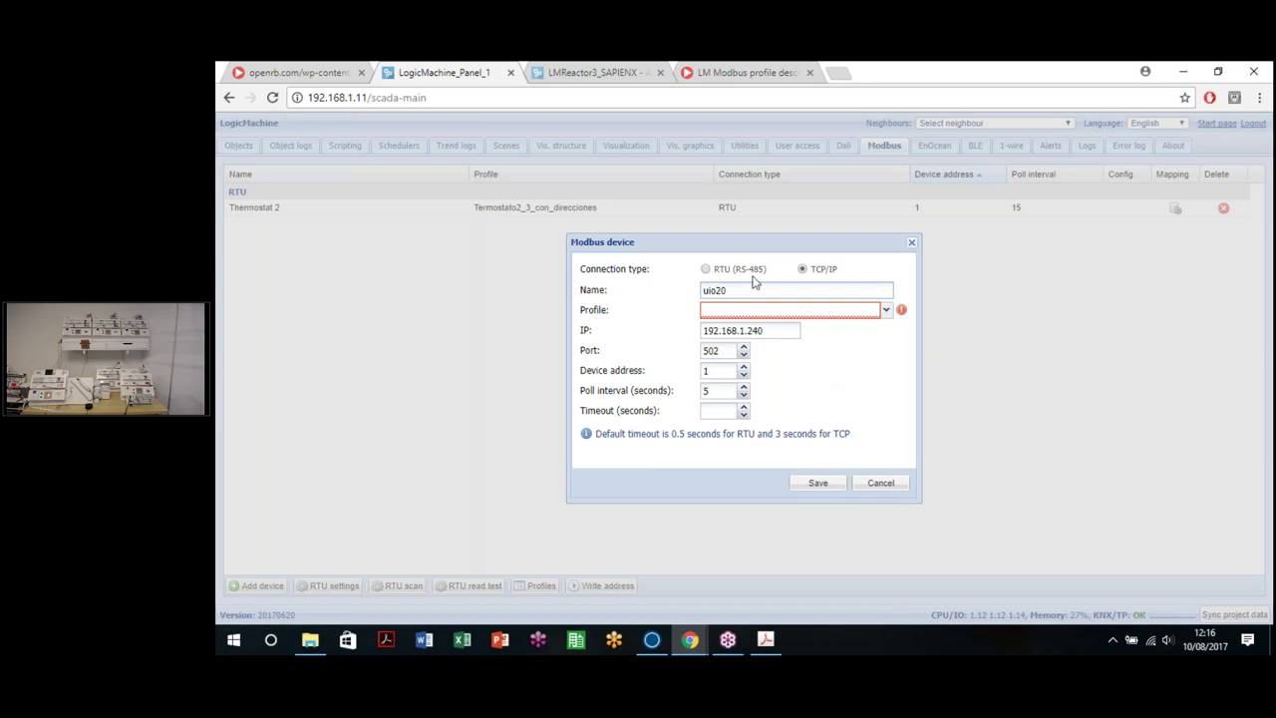
{"action": "left_click", "coordinate": [819, 313]}
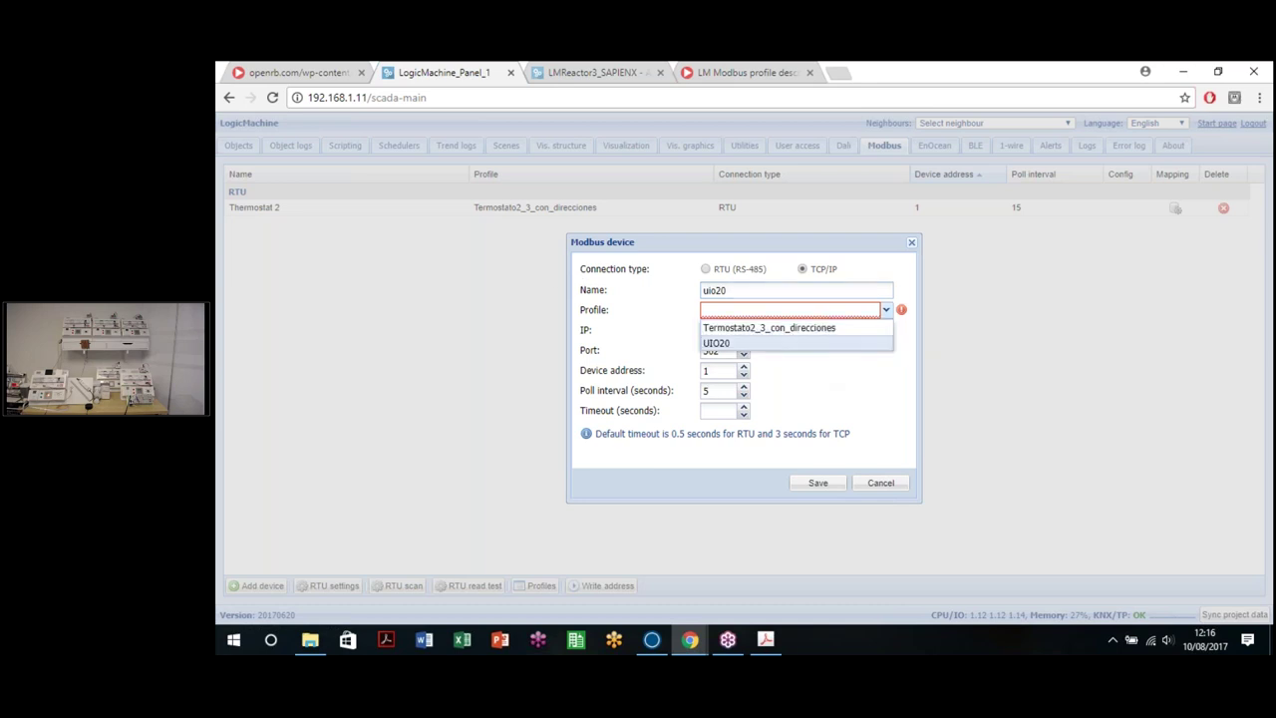
{"action": "left_click", "coordinate": [769, 344]}
{"action": "left_click", "coordinate": [817, 482]}
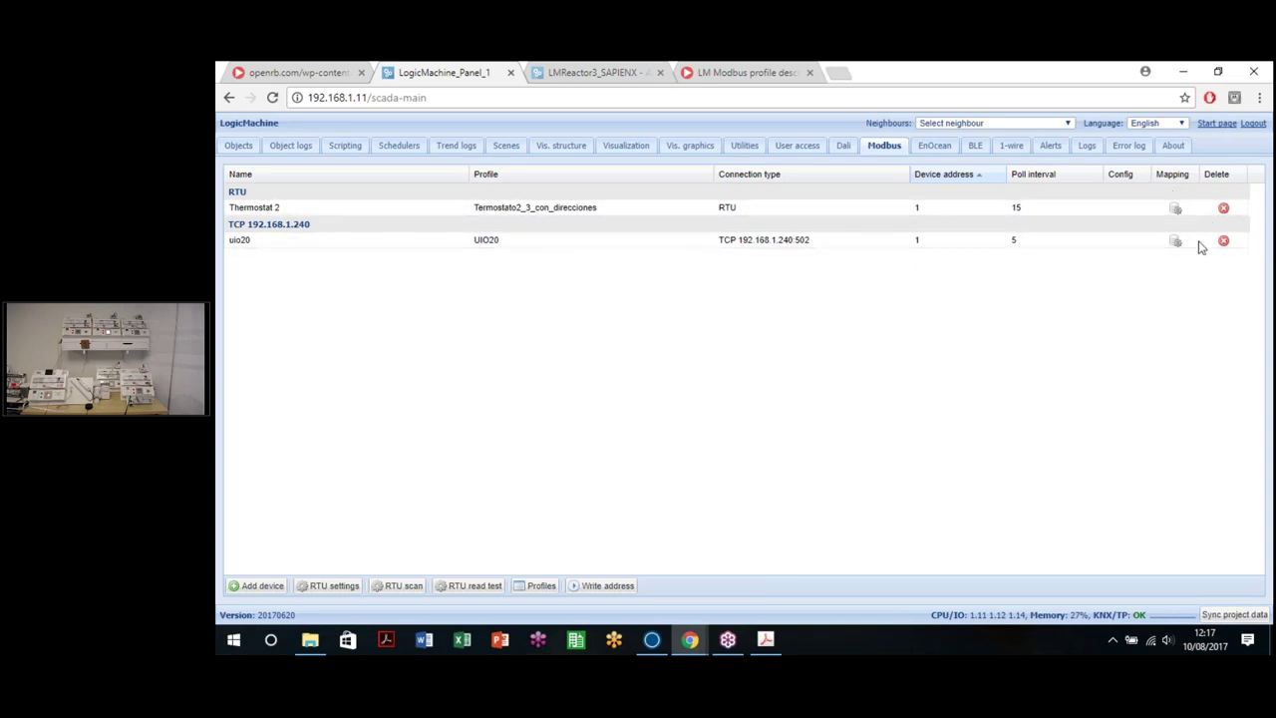
Step: Link Thermostat 2's working status register to new object 5/1/1, with bus writing left off
{"action": "left_click", "coordinate": [1175, 209]}
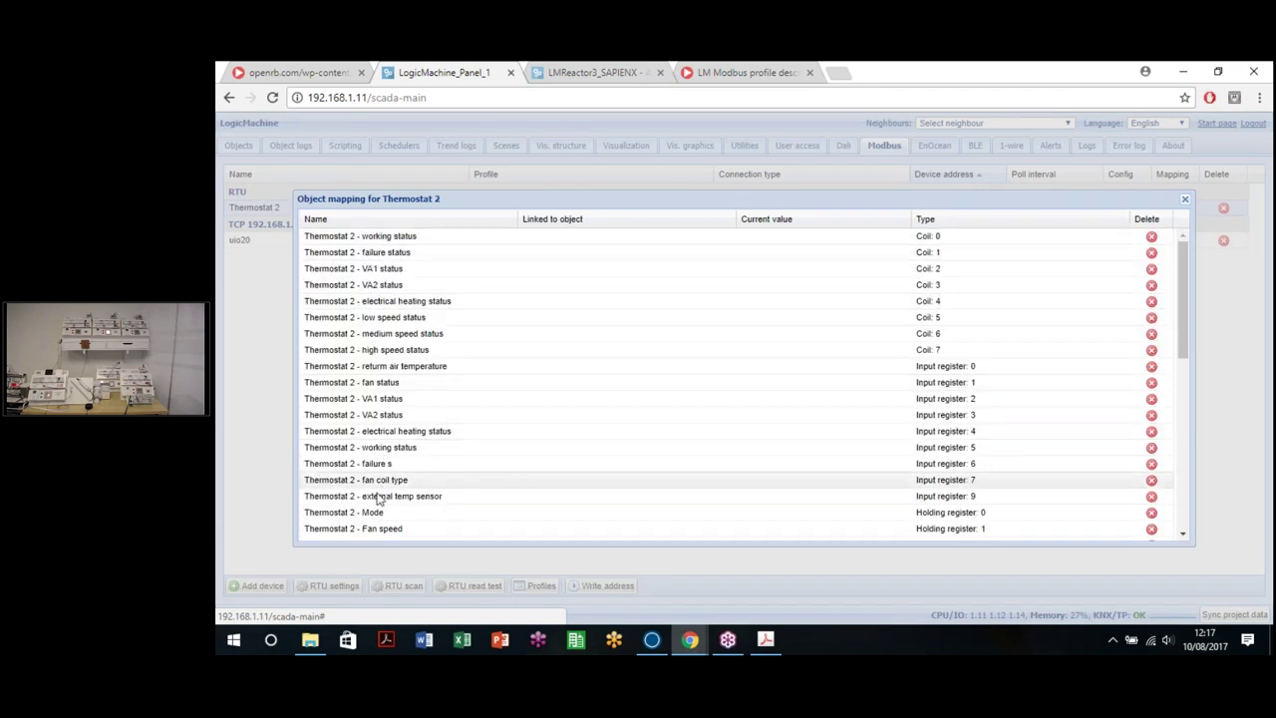
{"action": "scroll", "coordinate": [367, 495], "scroll_direction": "down", "scroll_amount": 1}
{"action": "scroll", "coordinate": [367, 495], "scroll_direction": "down", "scroll_amount": 5}
{"action": "scroll", "coordinate": [329, 529], "scroll_direction": "up", "scroll_amount": 5}
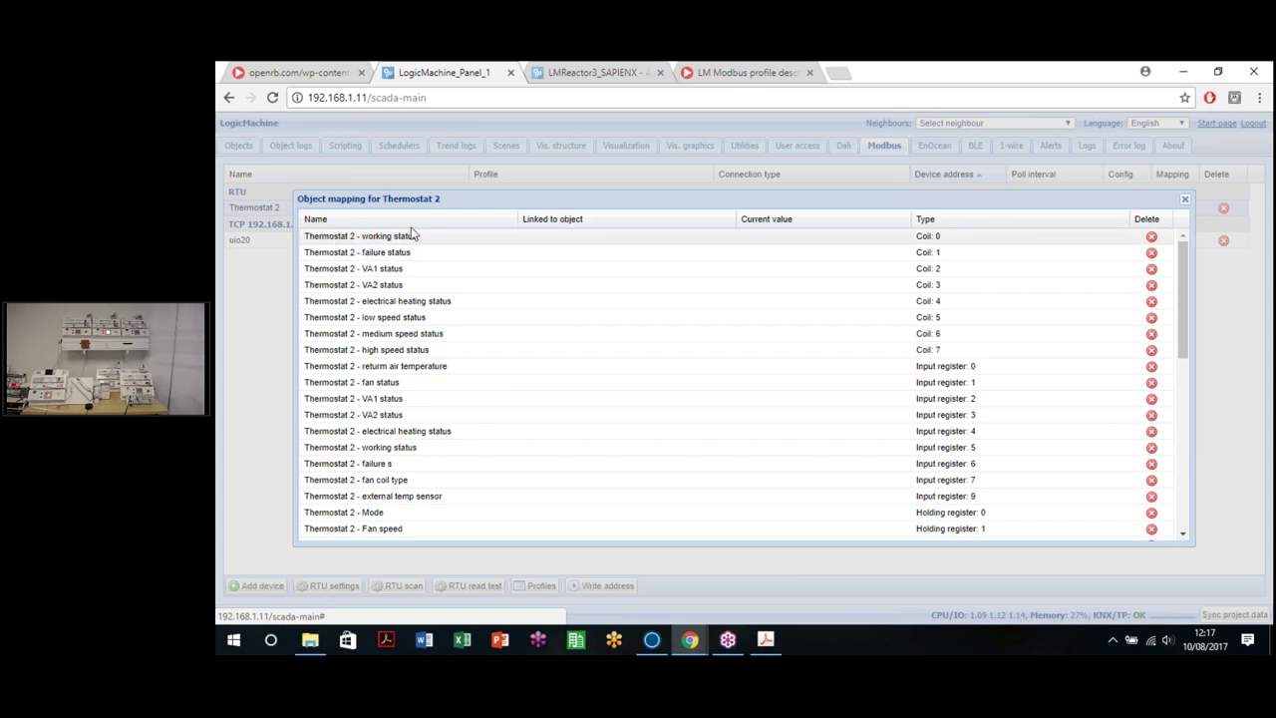
{"action": "left_click", "coordinate": [627, 245]}
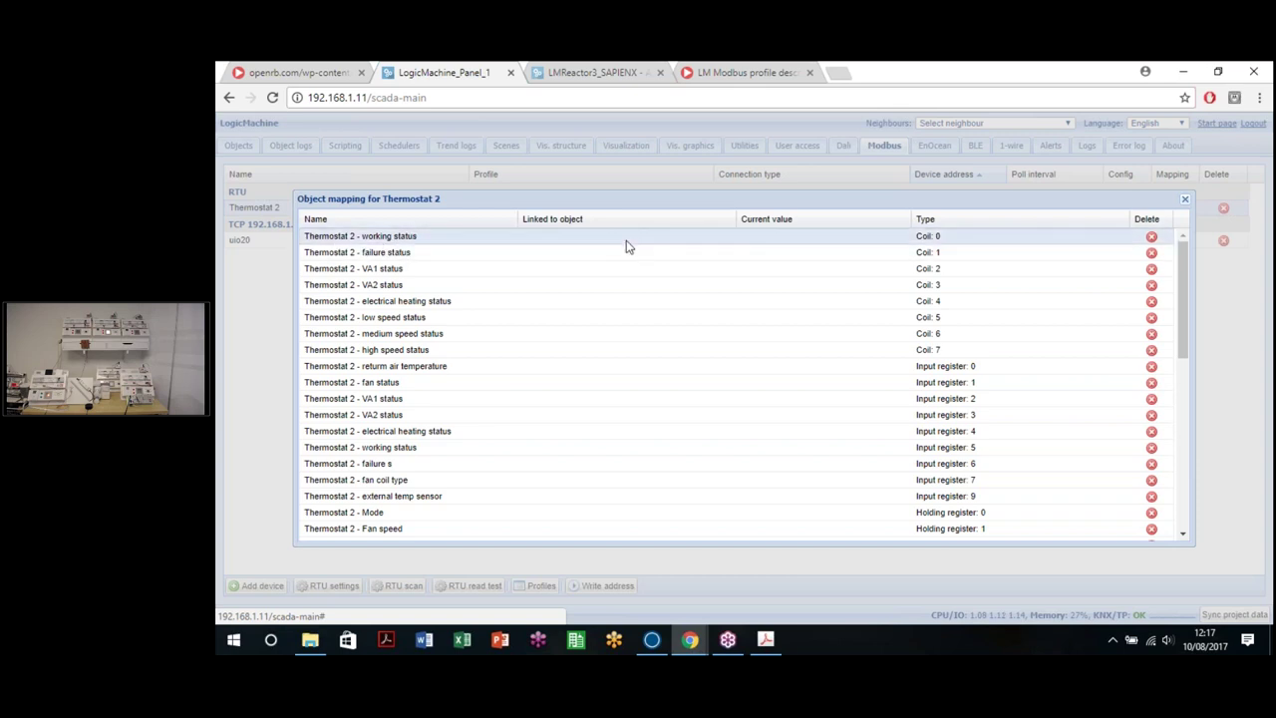
{"action": "double_click", "coordinate": [627, 246]}
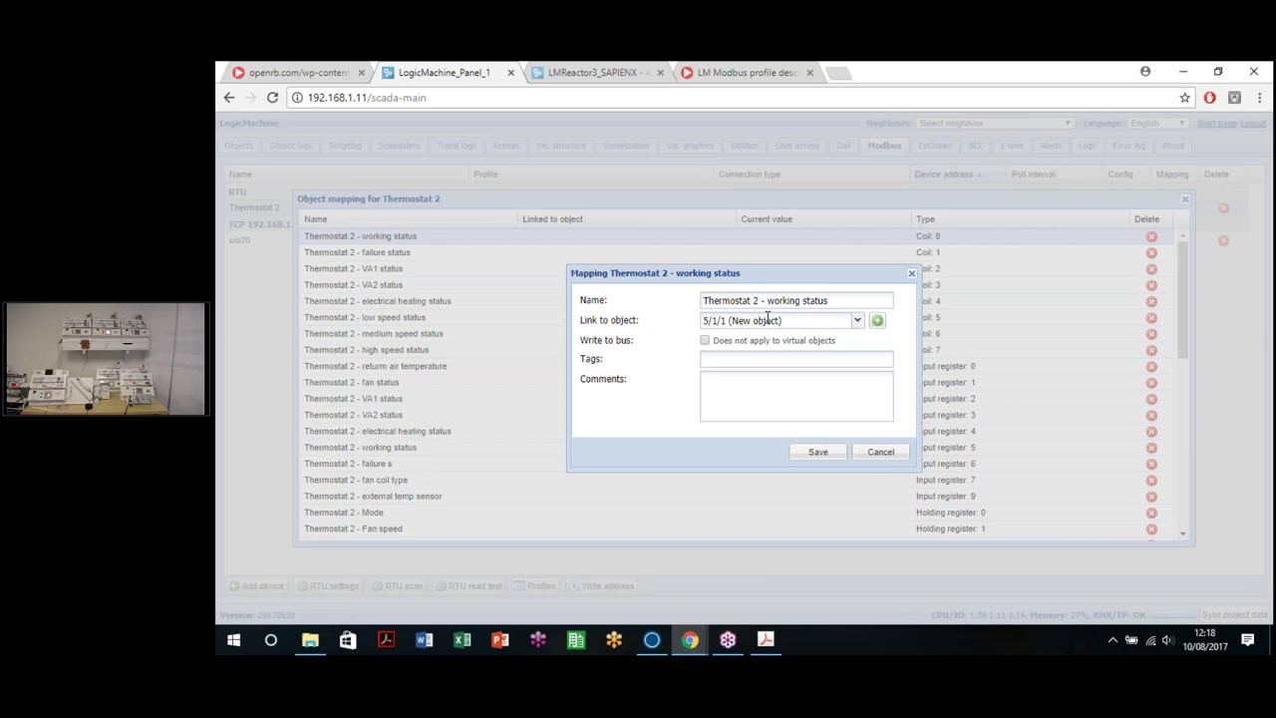
{"action": "left_click", "coordinate": [827, 327]}
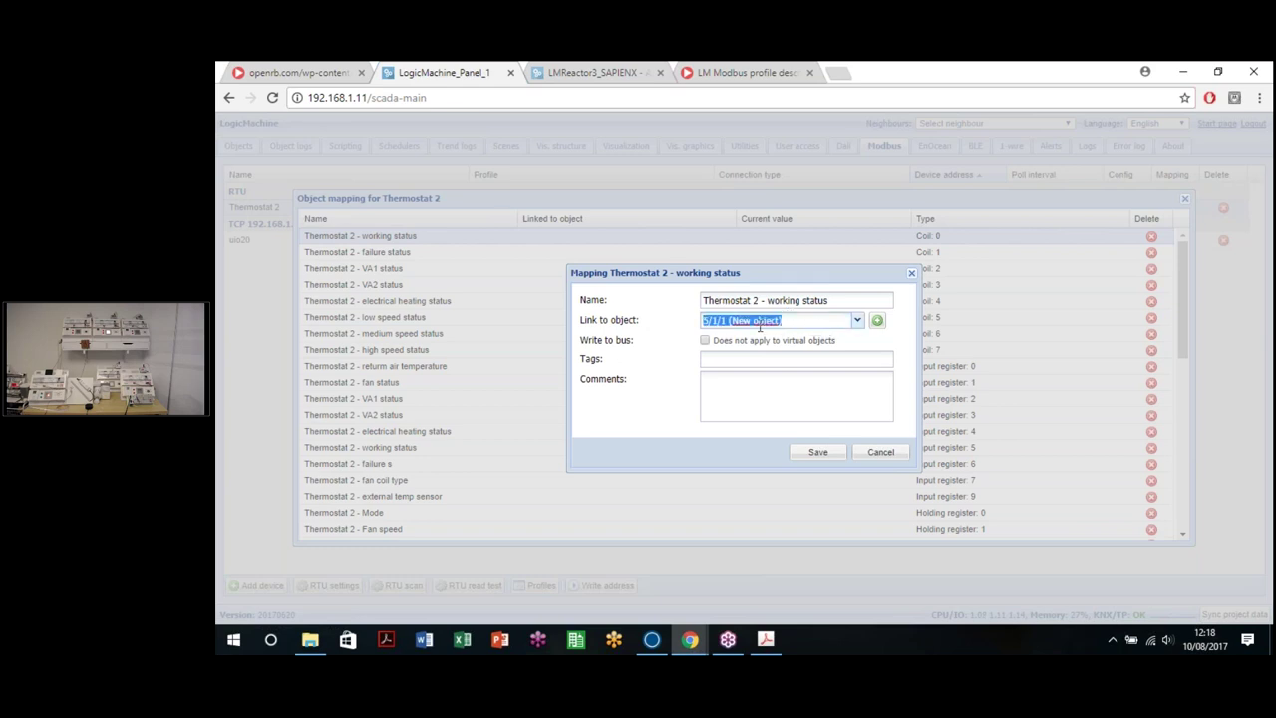
{"action": "left_click", "coordinate": [858, 320]}
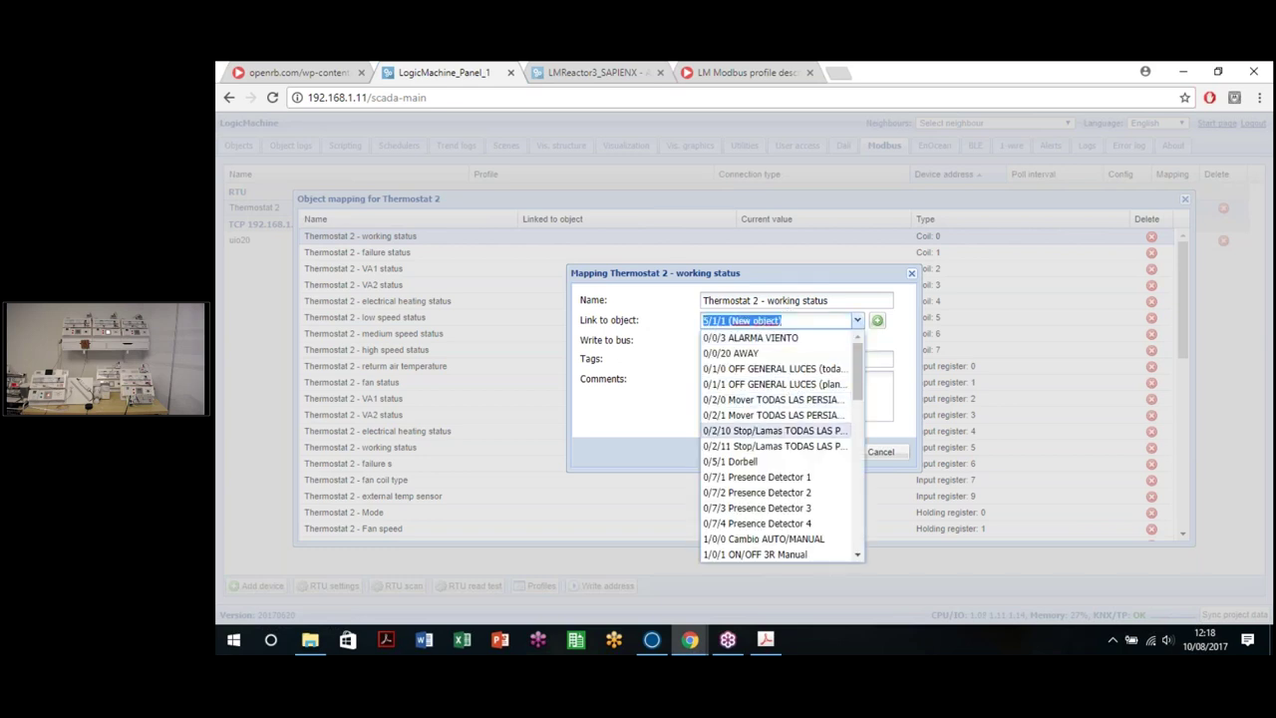
{"action": "scroll", "coordinate": [788, 429], "scroll_direction": "down", "scroll_amount": 3}
{"action": "scroll", "coordinate": [778, 449], "scroll_direction": "down", "scroll_amount": 3}
{"action": "scroll", "coordinate": [778, 449], "scroll_direction": "up", "scroll_amount": 10}
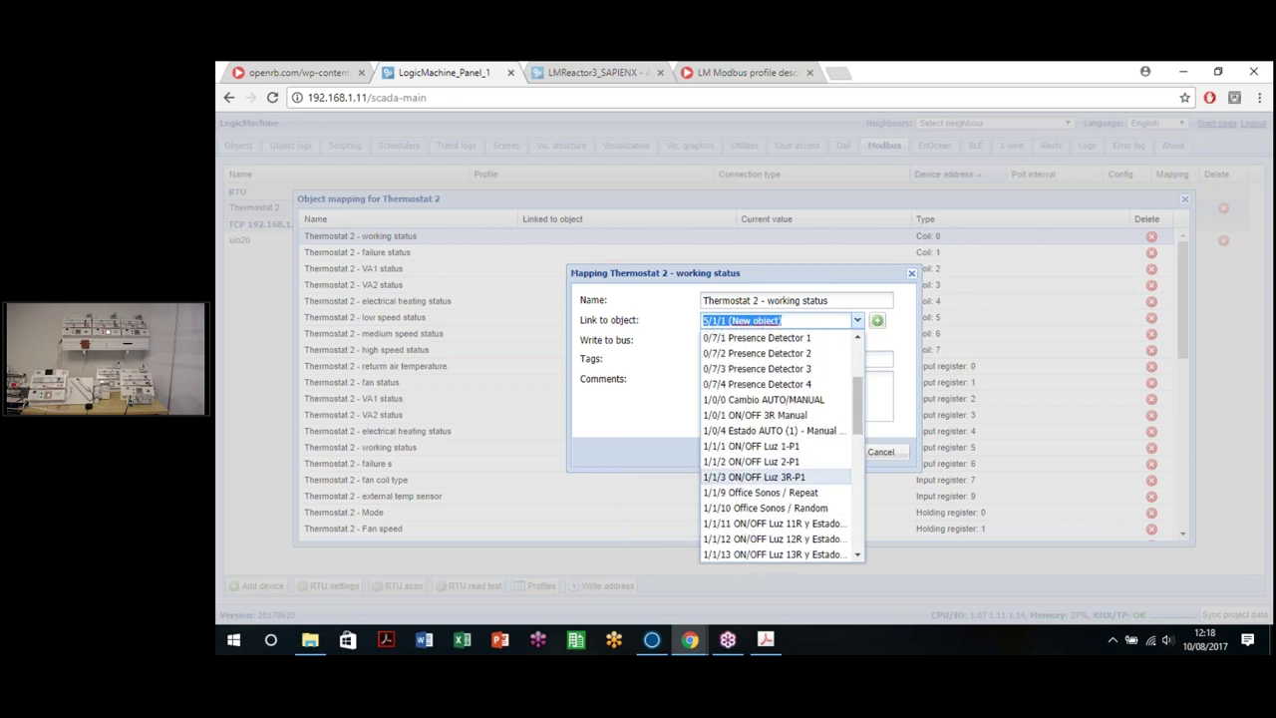
{"action": "scroll", "coordinate": [813, 478], "scroll_direction": "down", "scroll_amount": 5}
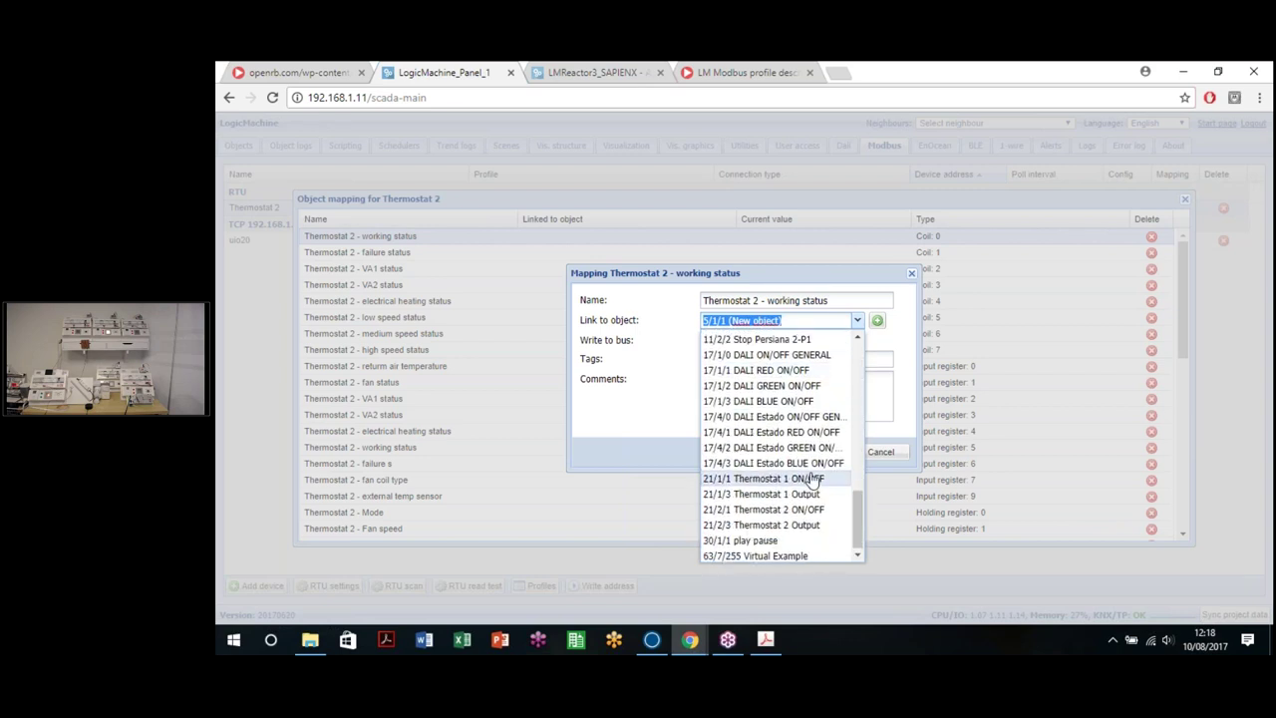
{"action": "scroll", "coordinate": [813, 479], "scroll_direction": "up", "scroll_amount": 4}
{"action": "left_click", "coordinate": [668, 416]}
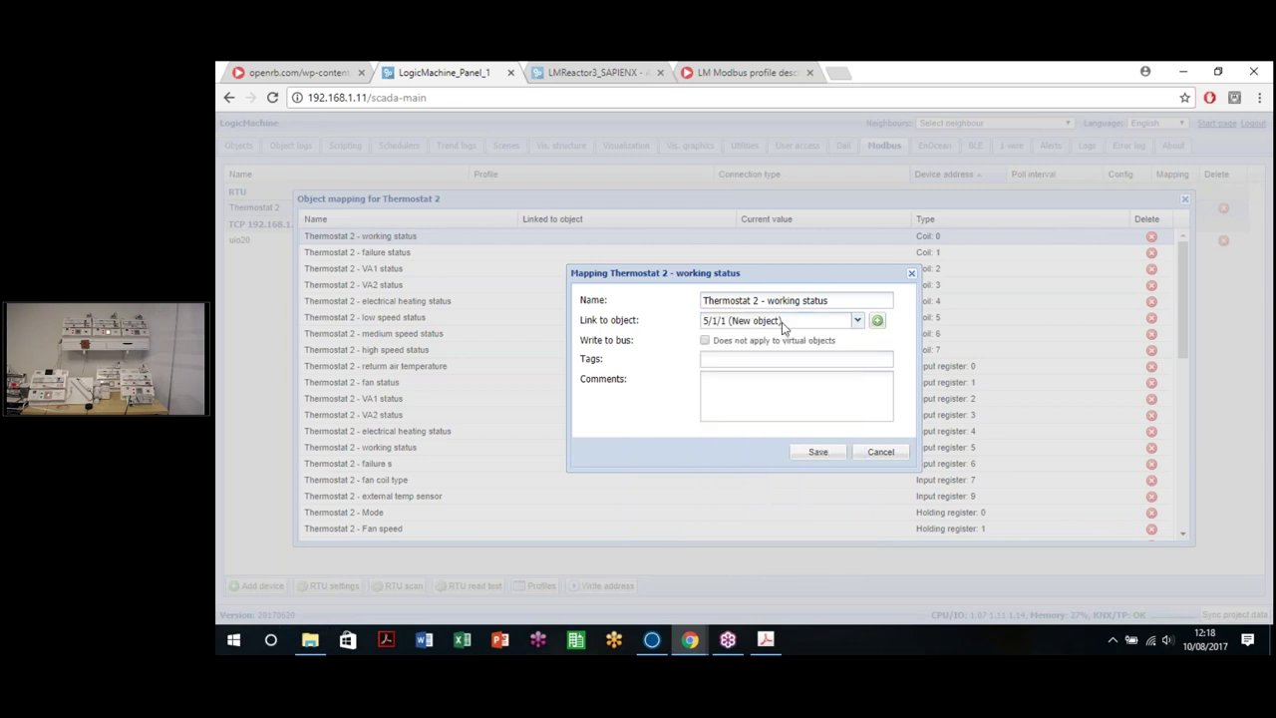
{"action": "left_click", "coordinate": [705, 341]}
{"action": "left_click", "coordinate": [706, 341]}
Step: Save working status to 5/1/1, then link the failure, valve, heating, fan-speed and return-air registers
{"action": "left_click", "coordinate": [817, 454]}
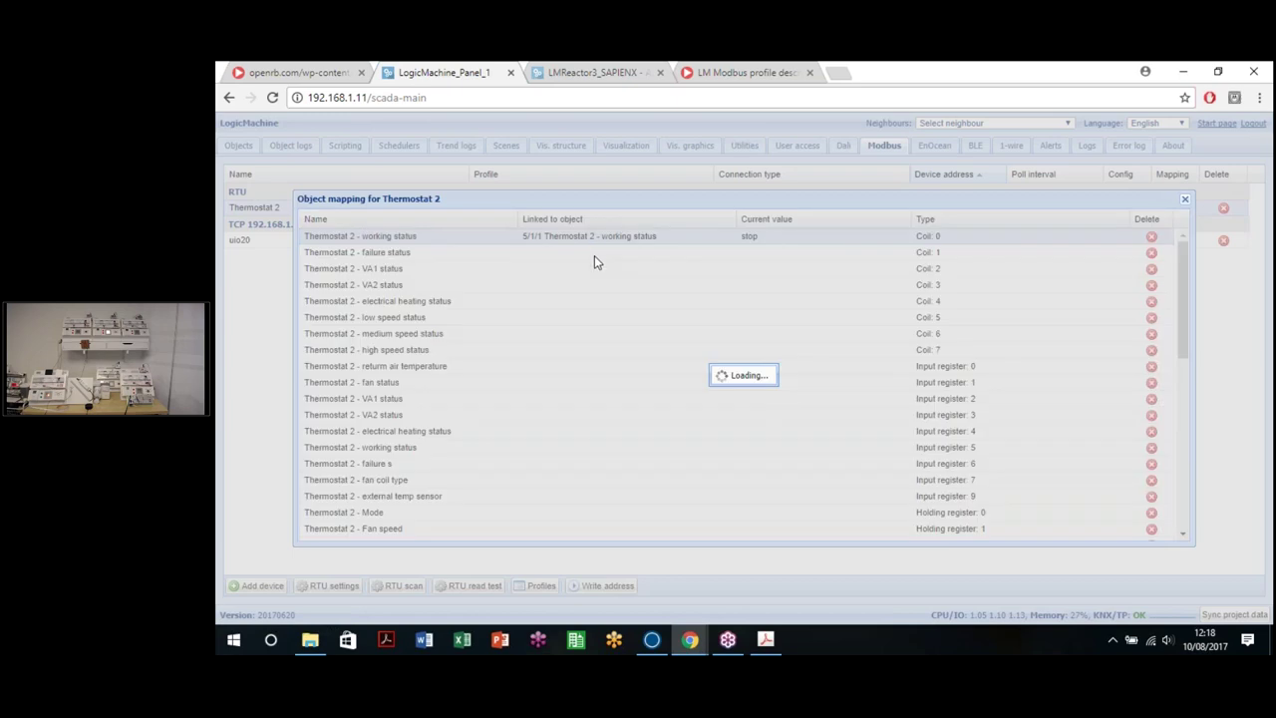
{"action": "left_click", "coordinate": [594, 255]}
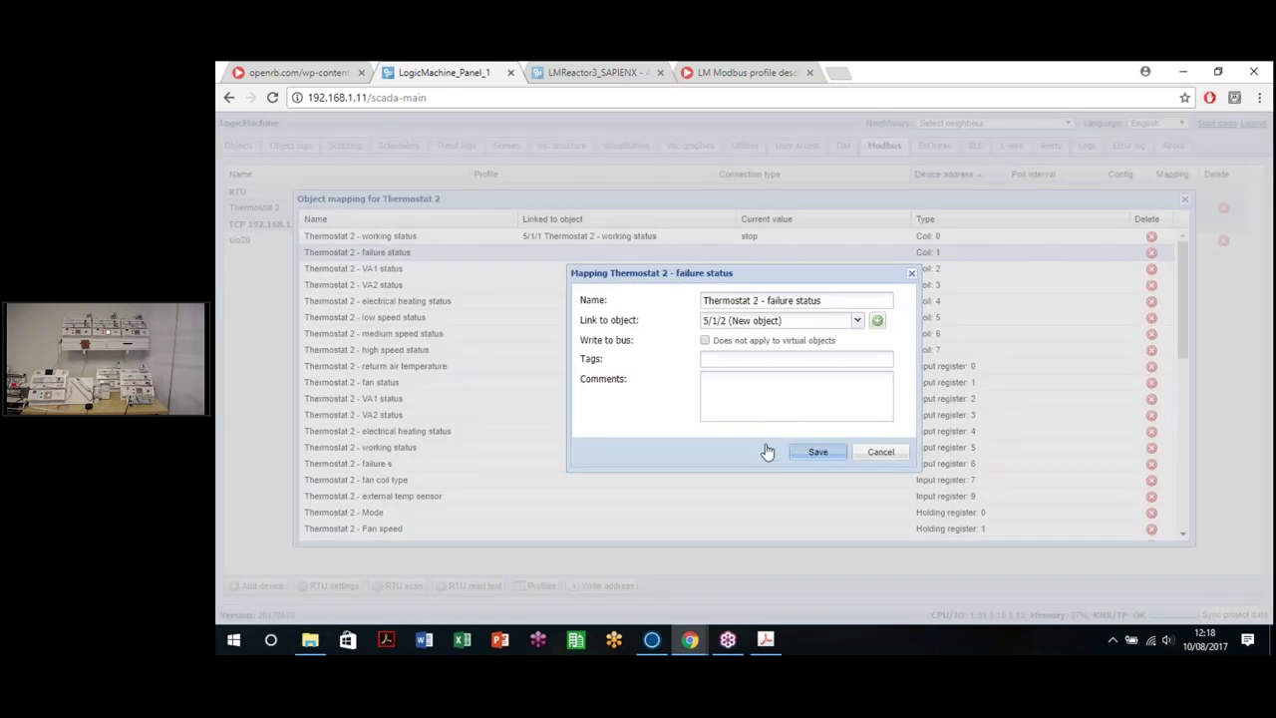
{"action": "left_click", "coordinate": [816, 452]}
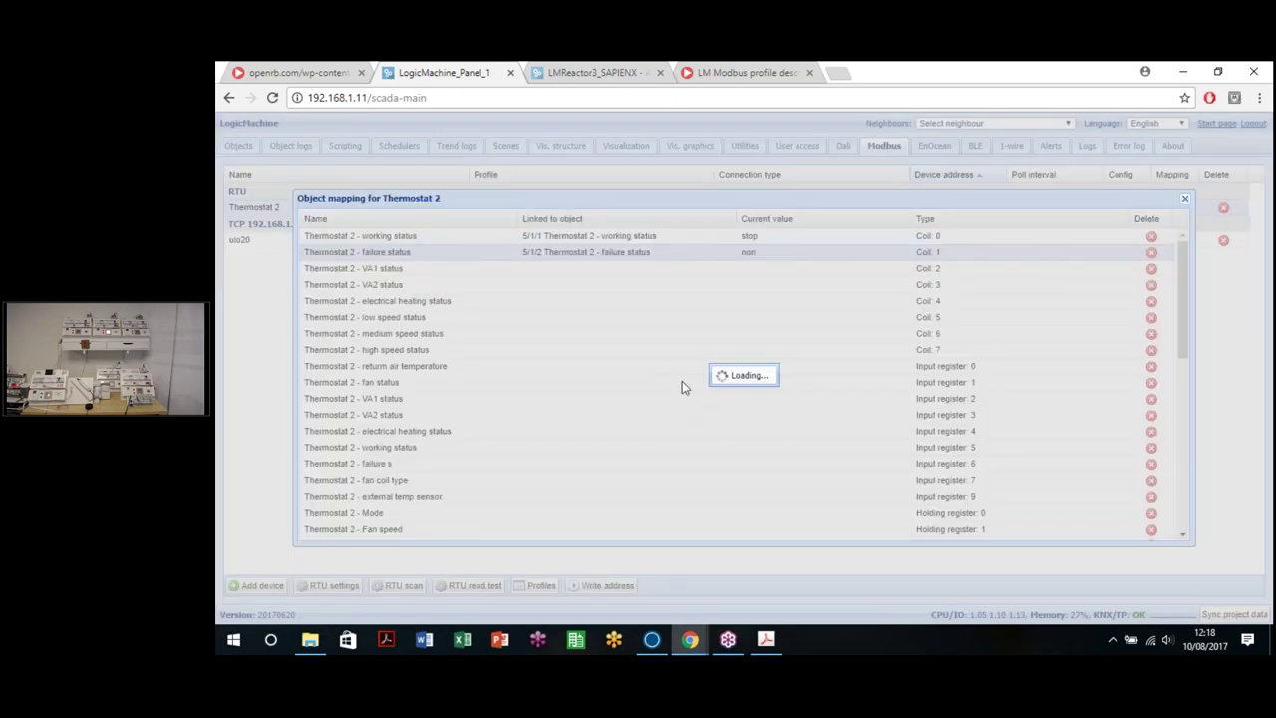
{"action": "left_click", "coordinate": [589, 268]}
{"action": "left_click", "coordinate": [817, 456]}
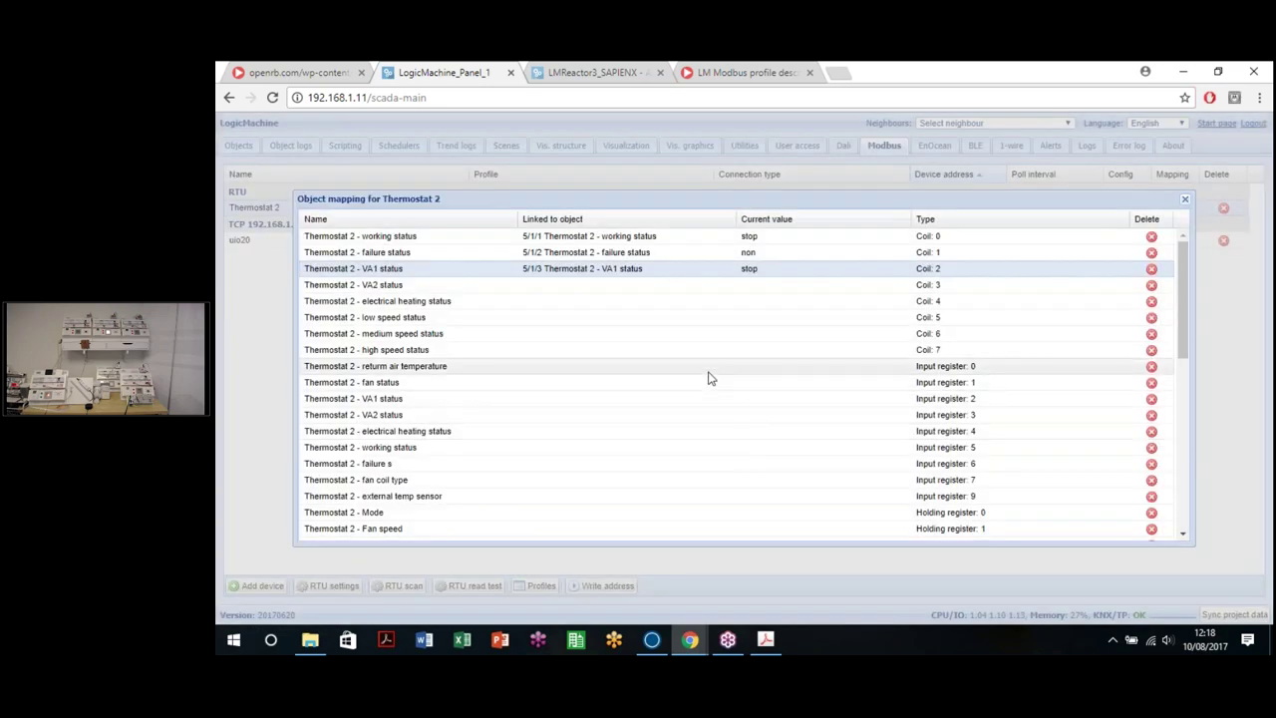
{"action": "left_click", "coordinate": [629, 289]}
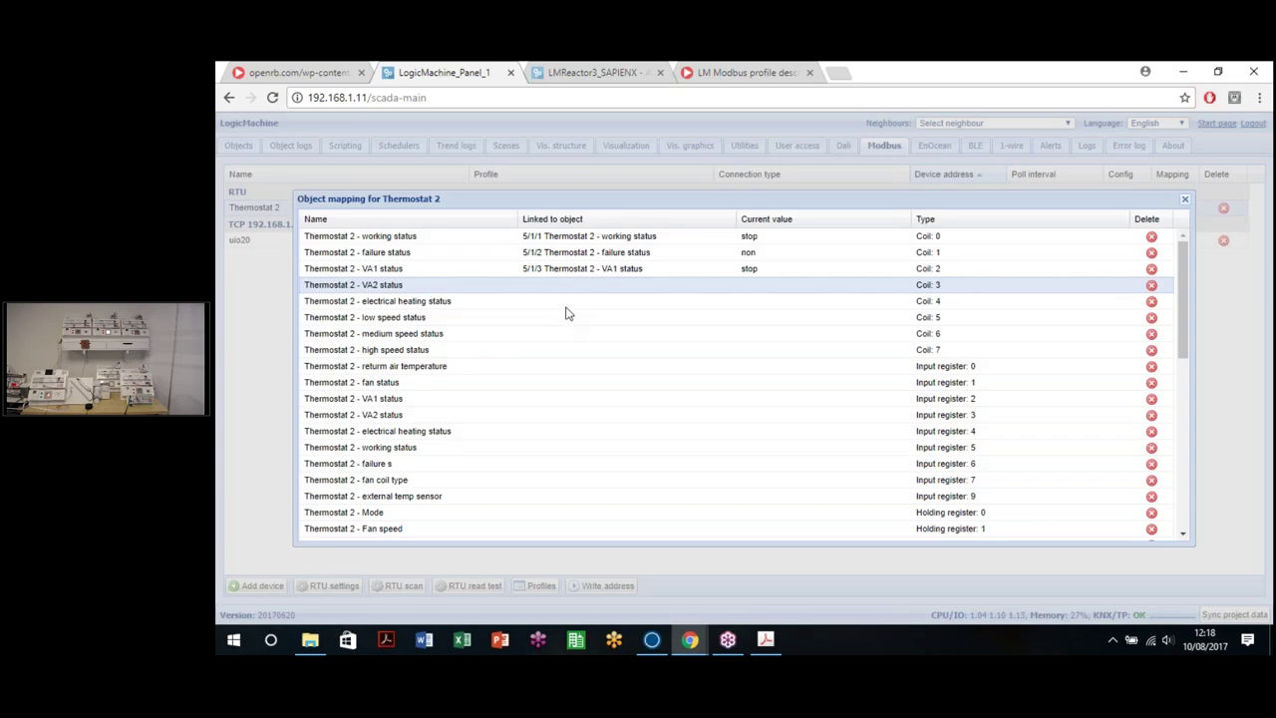
{"action": "left_click", "coordinate": [564, 305]}
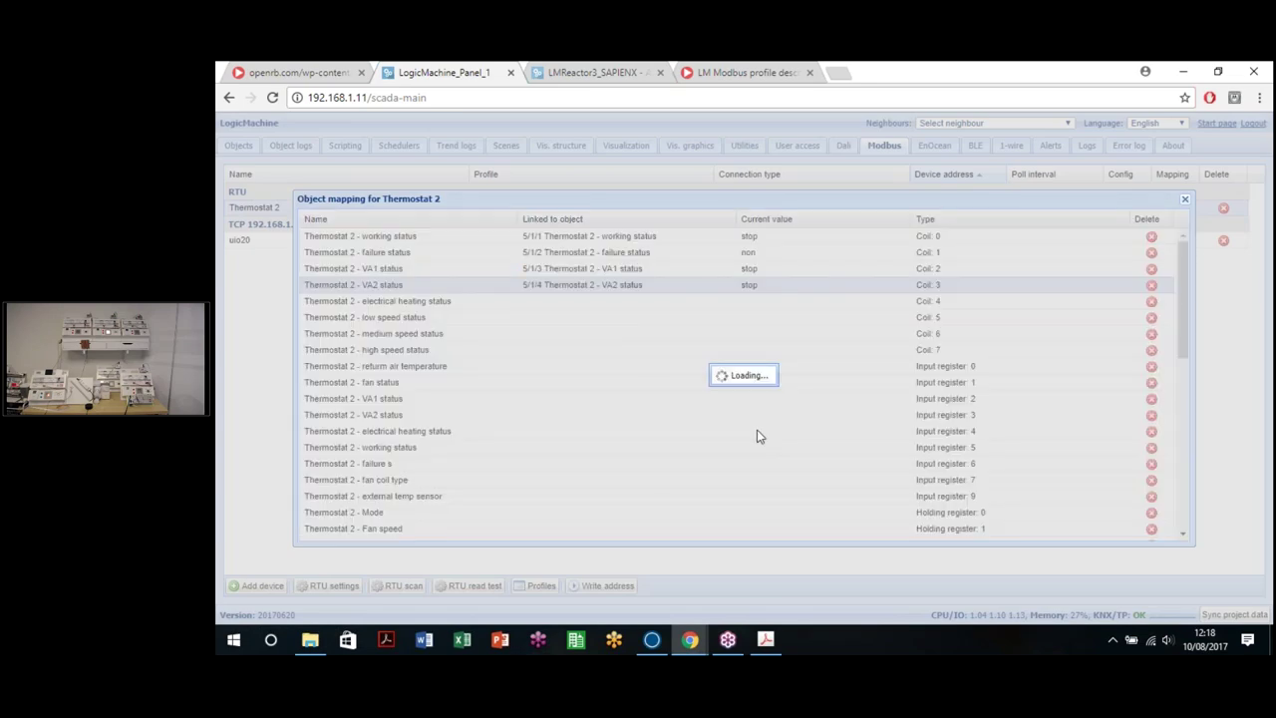
{"action": "left_click", "coordinate": [817, 453]}
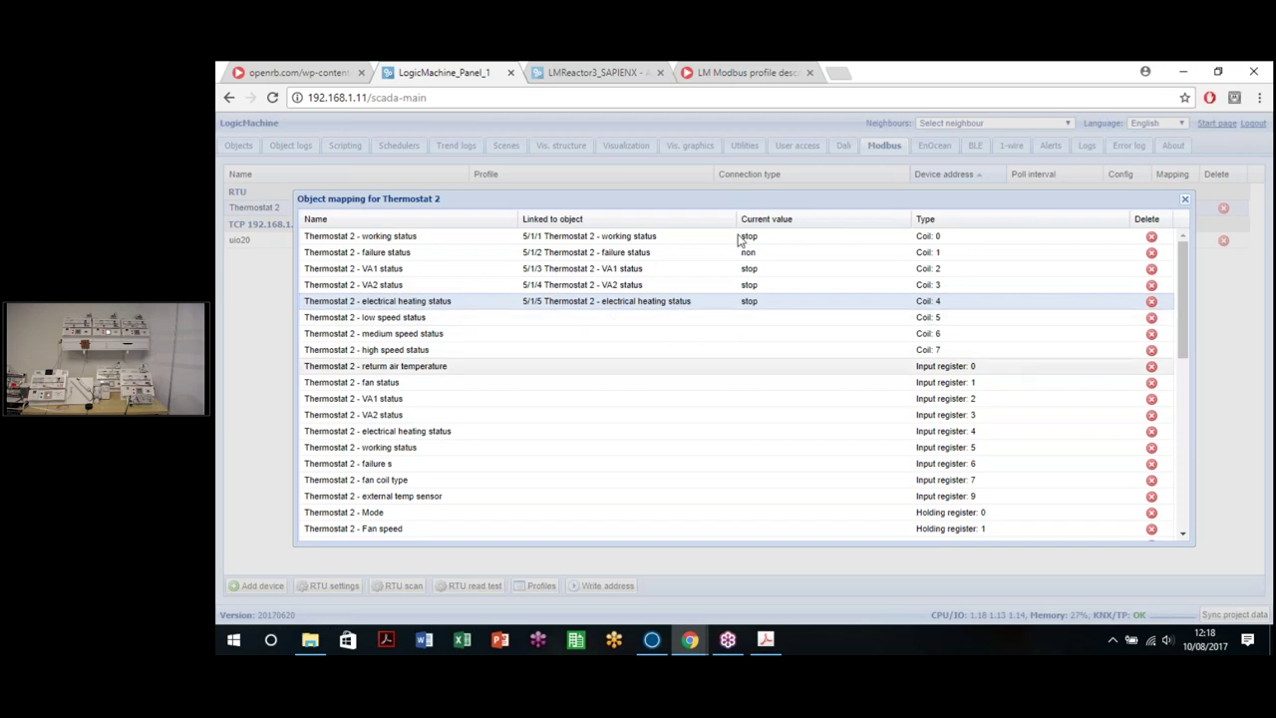
{"action": "left_click", "coordinate": [598, 317]}
{"action": "left_click", "coordinate": [817, 453]}
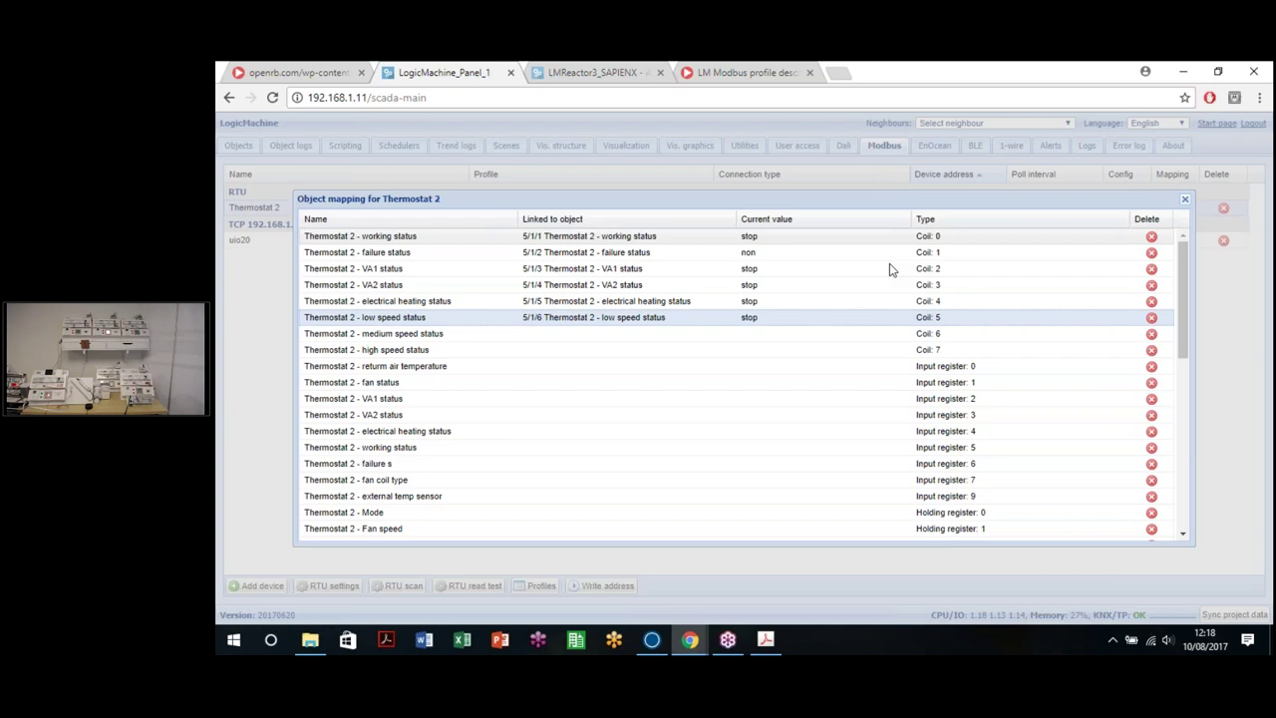
{"action": "left_click", "coordinate": [578, 336]}
{"action": "left_click", "coordinate": [818, 451]}
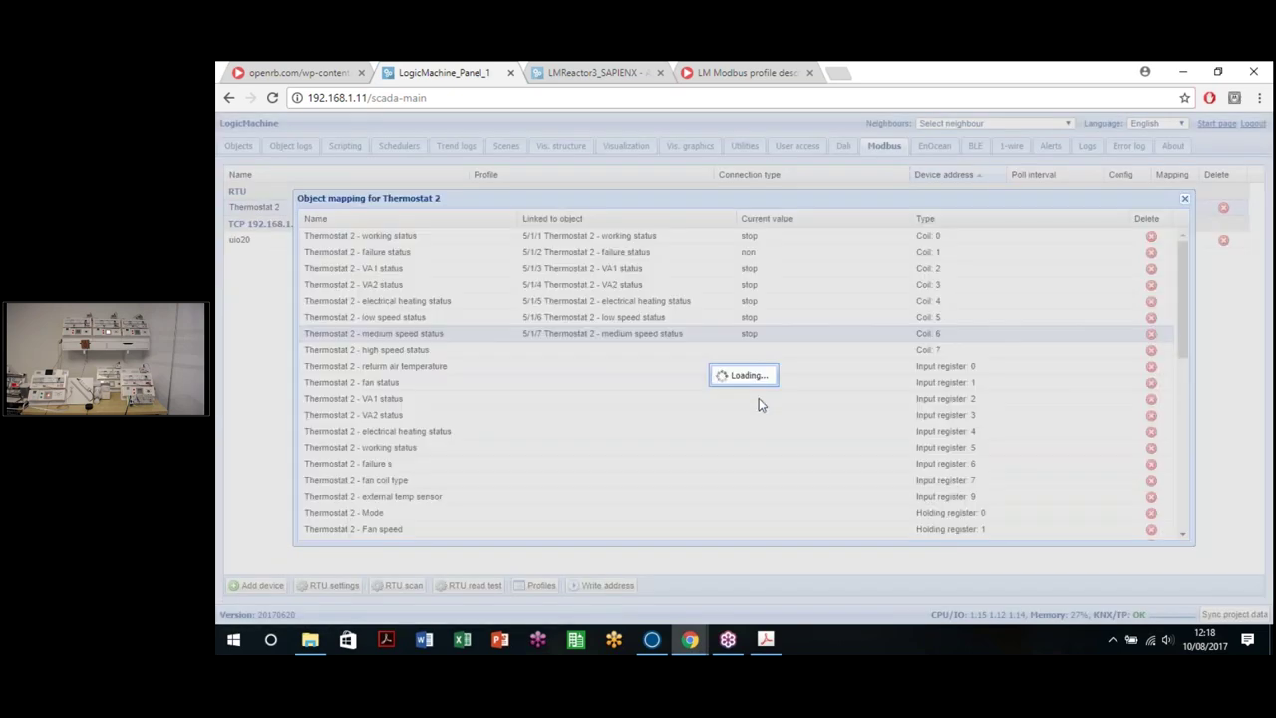
{"action": "left_click", "coordinate": [655, 351]}
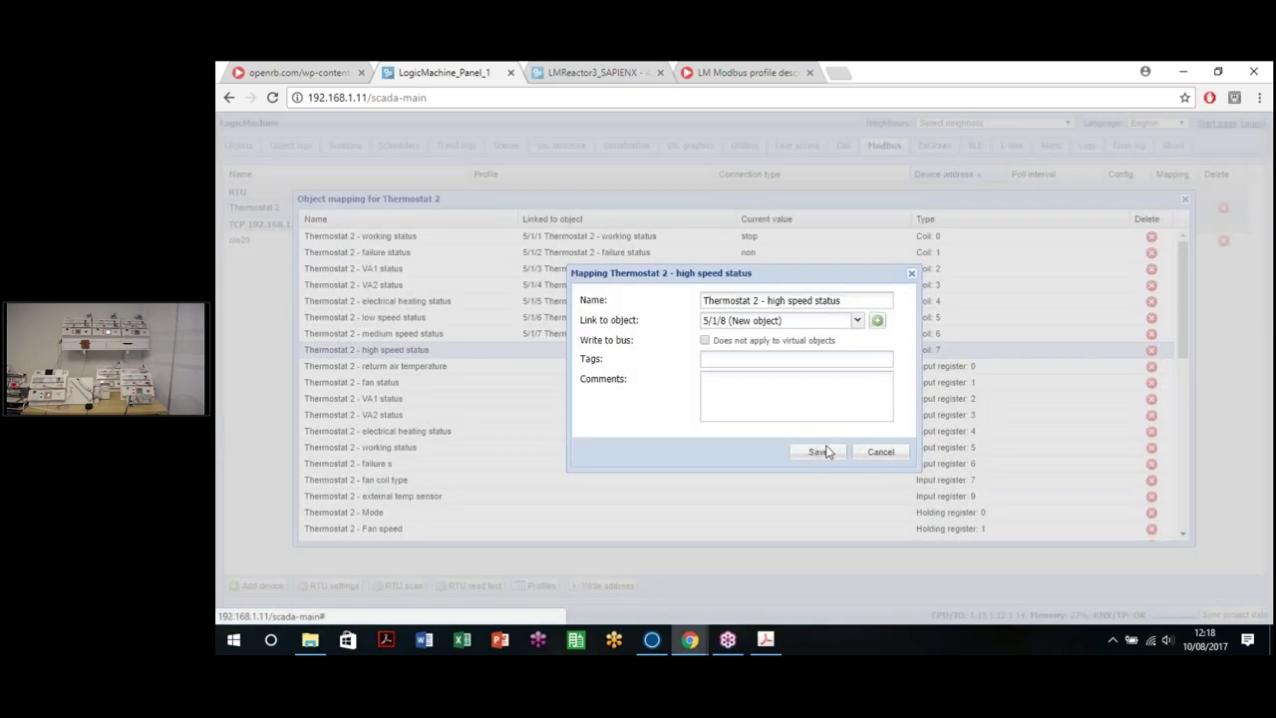
{"action": "left_click", "coordinate": [818, 451]}
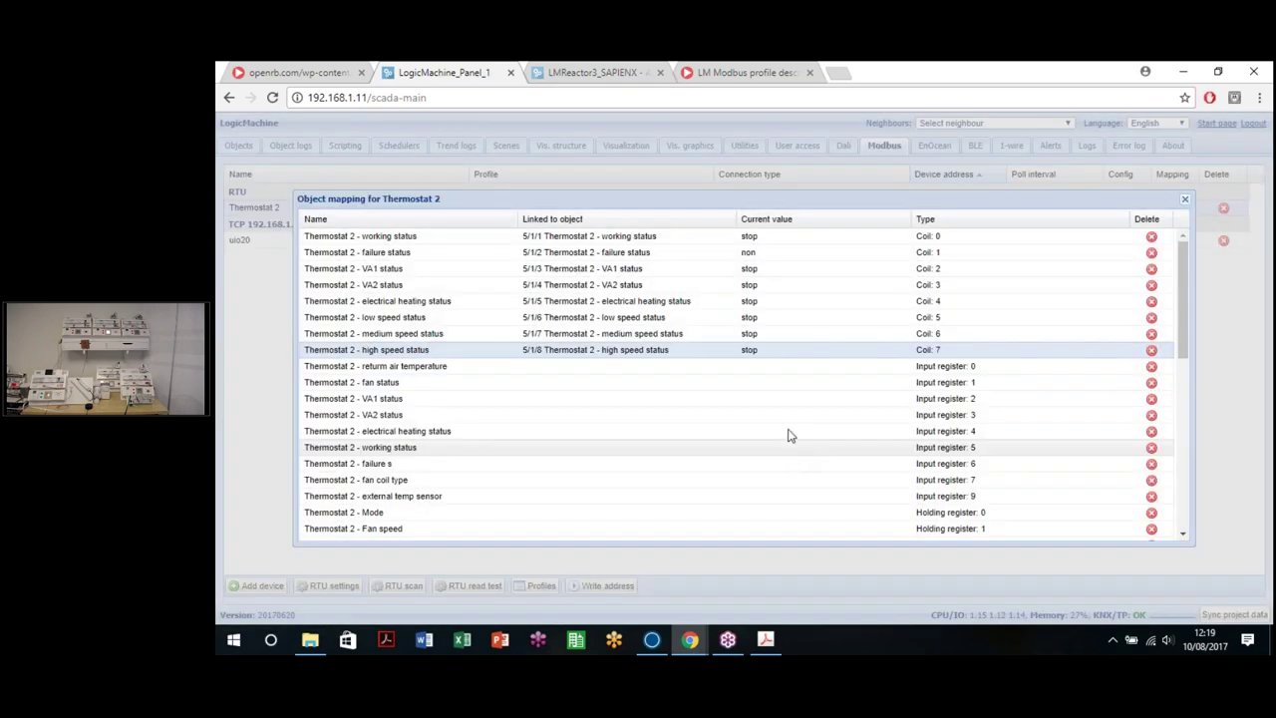
{"action": "left_click", "coordinate": [653, 367]}
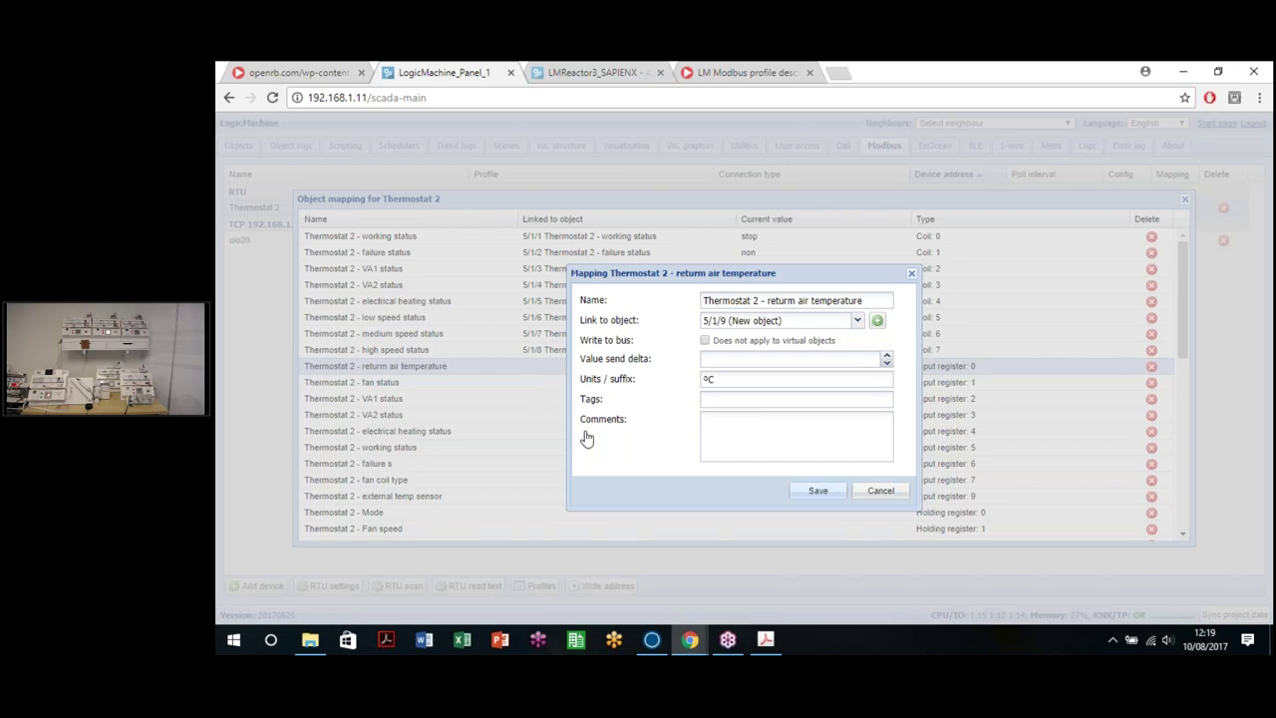
{"action": "key", "text": "Return"}
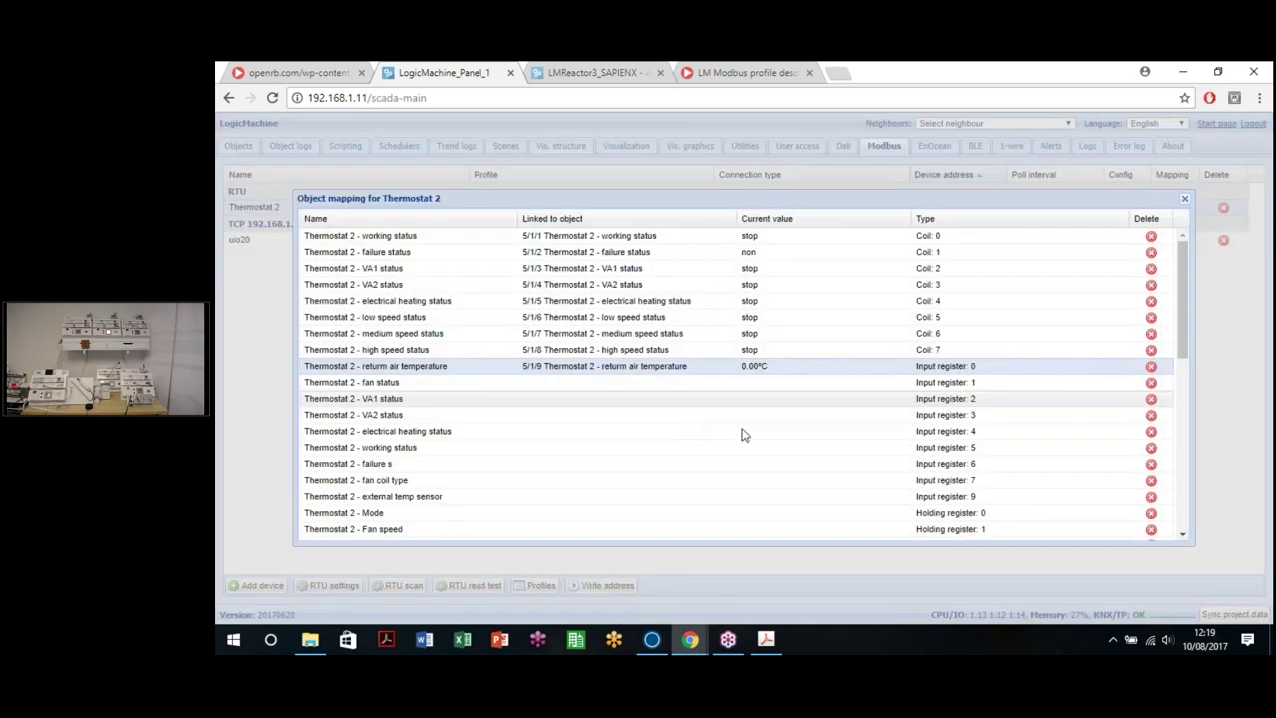
Step: Link the fan status, VA1 status and VA2 status registers to objects 5/1/10–5/1/12
{"action": "left_click", "coordinate": [638, 383]}
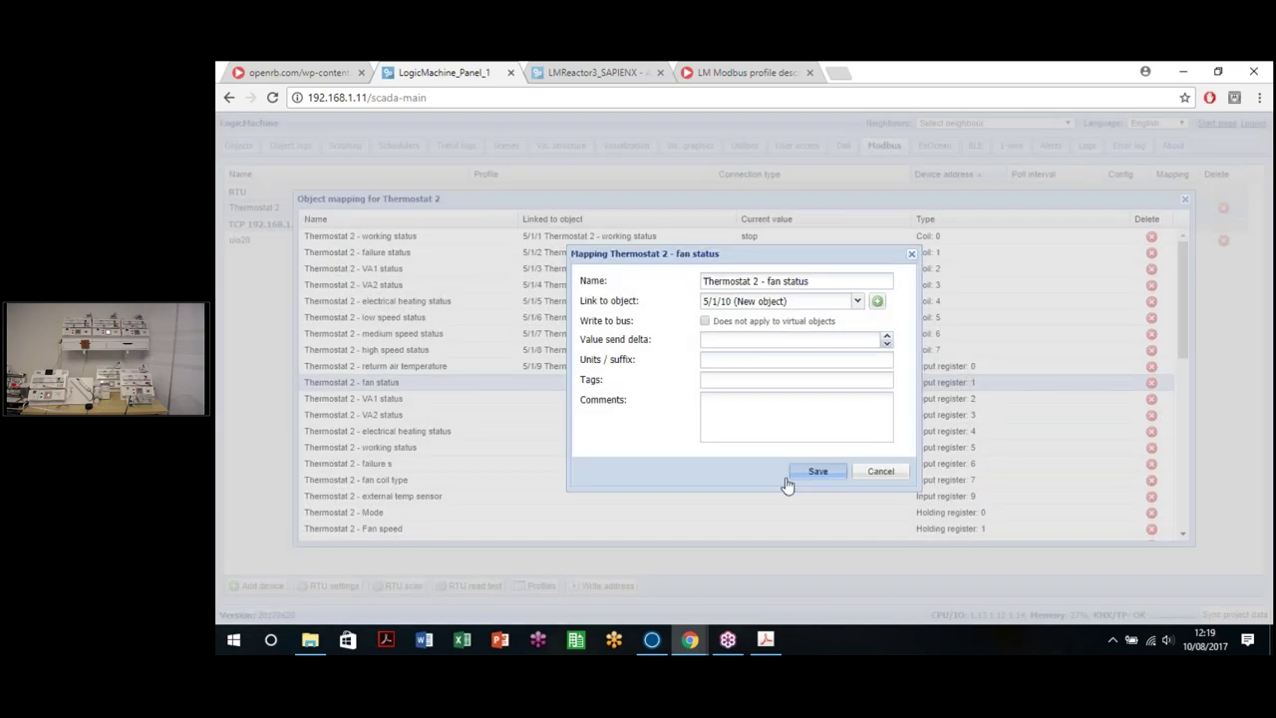
{"action": "left_click", "coordinate": [815, 471]}
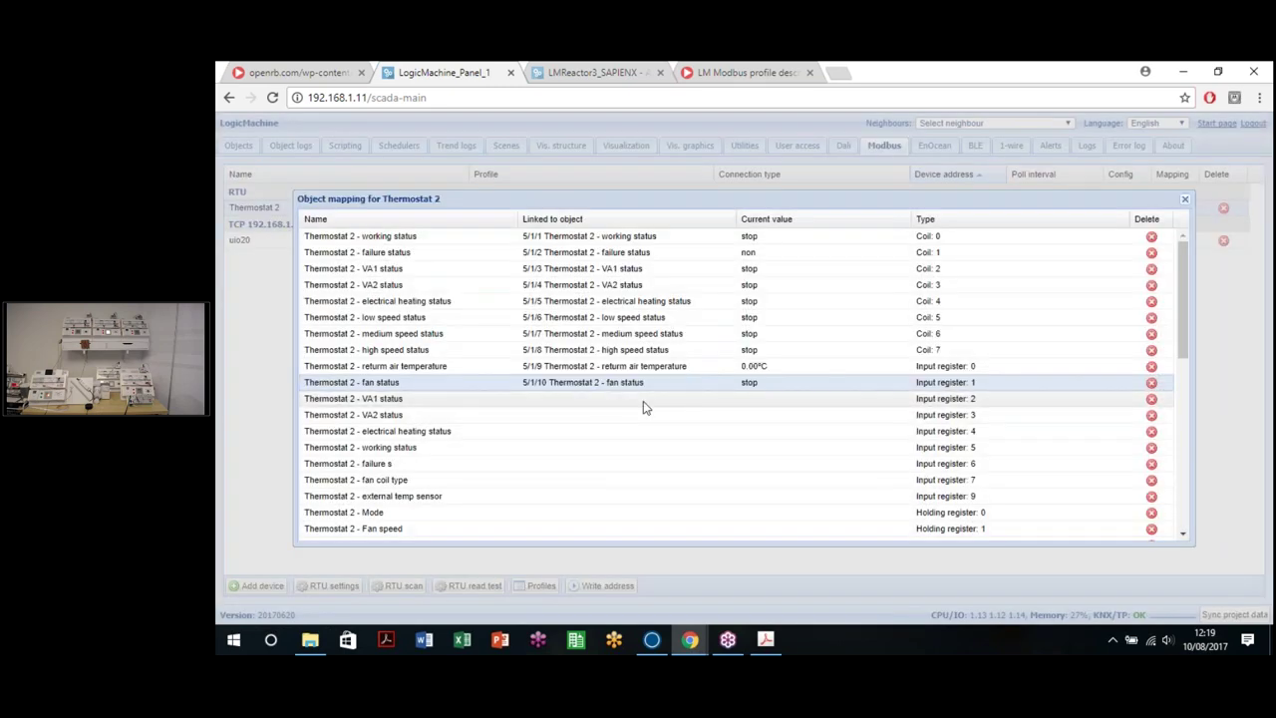
{"action": "left_click", "coordinate": [644, 403]}
{"action": "left_click", "coordinate": [825, 434]}
{"action": "left_click", "coordinate": [583, 417]}
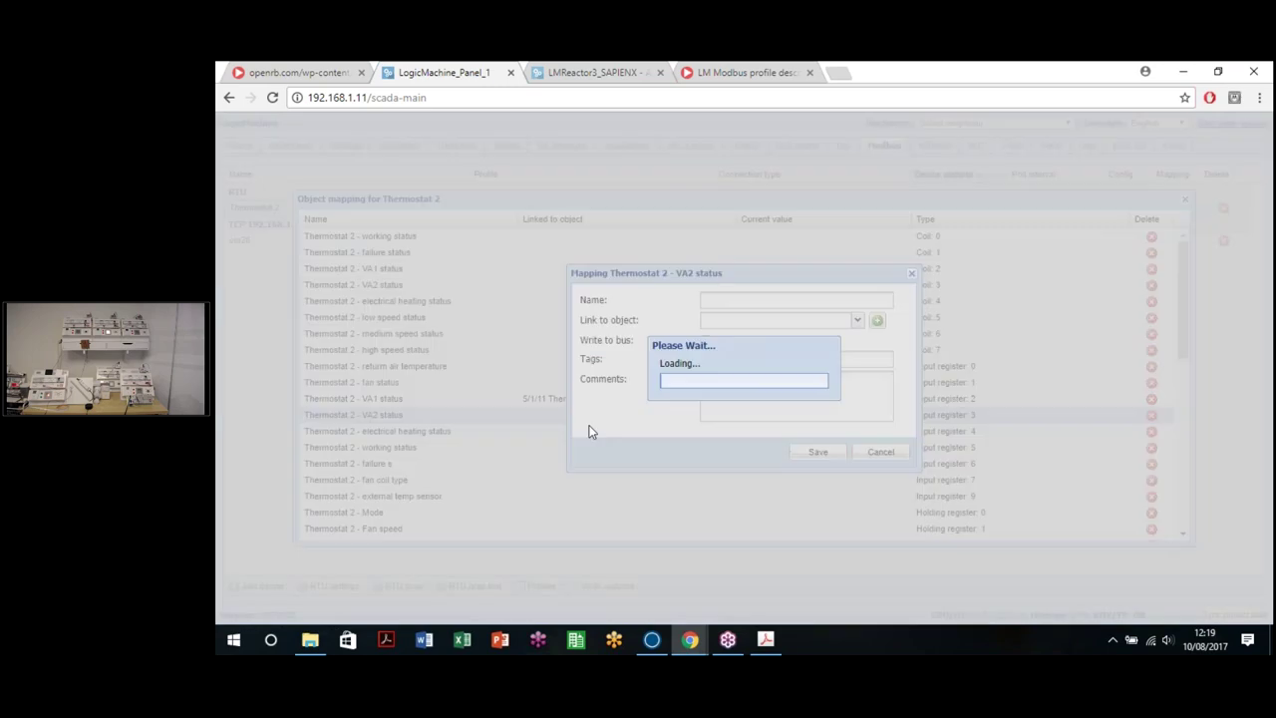
{"action": "left_click", "coordinate": [813, 454]}
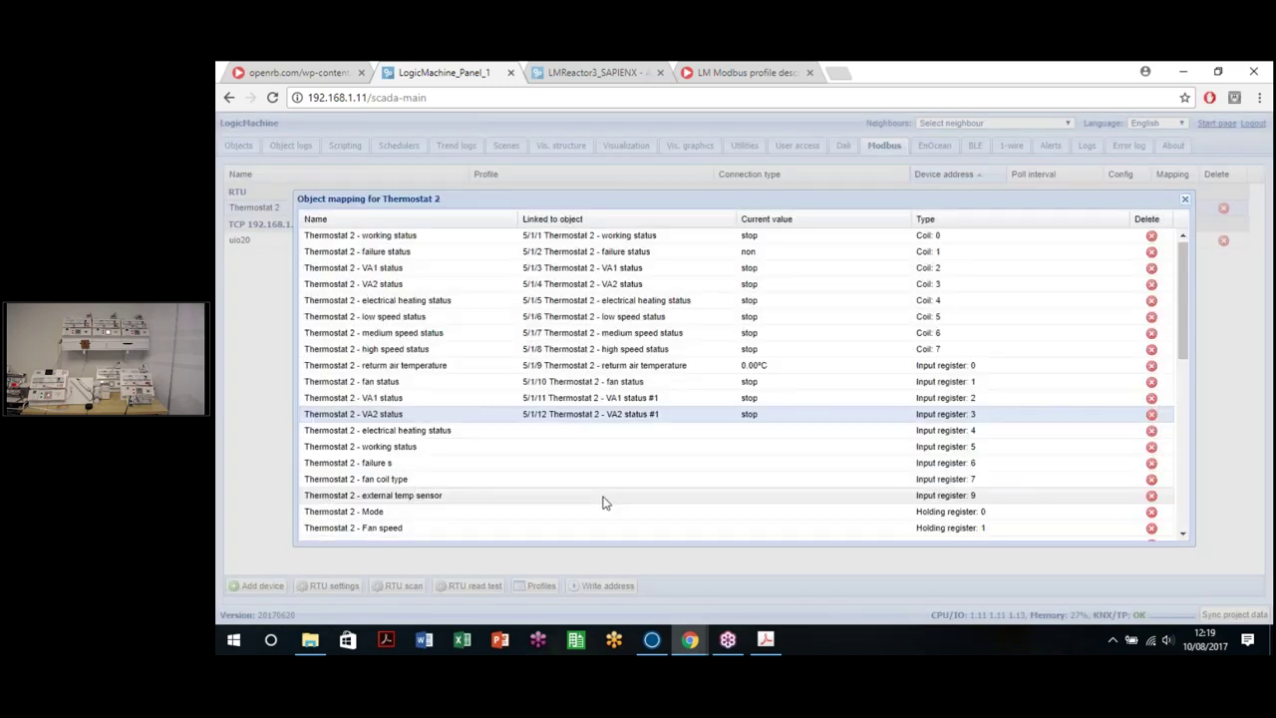
{"action": "scroll", "coordinate": [604, 468], "scroll_direction": "down", "scroll_amount": 3}
{"action": "scroll", "coordinate": [608, 422], "scroll_direction": "up", "scroll_amount": 1}
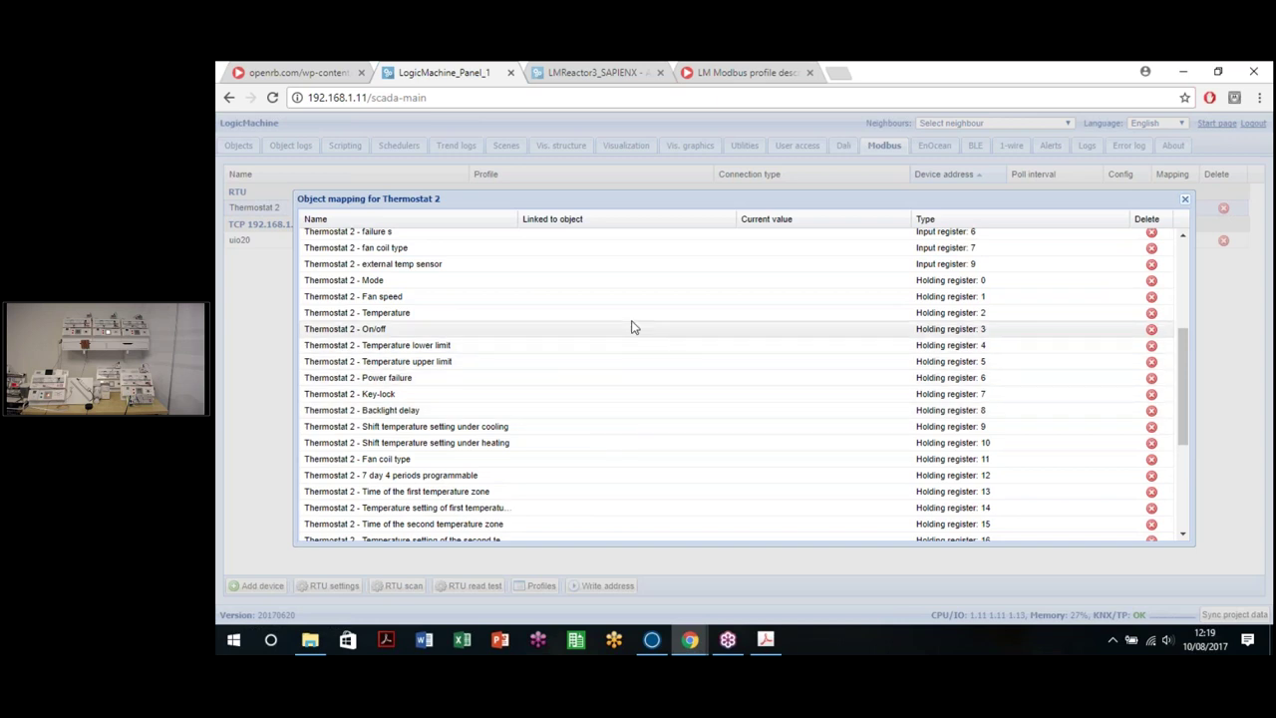
Step: Link the On/off, Temperature, Fan speed, external temp sensor and Mode registers to 5/1/17–5/1/21
{"action": "left_click", "coordinate": [632, 329]}
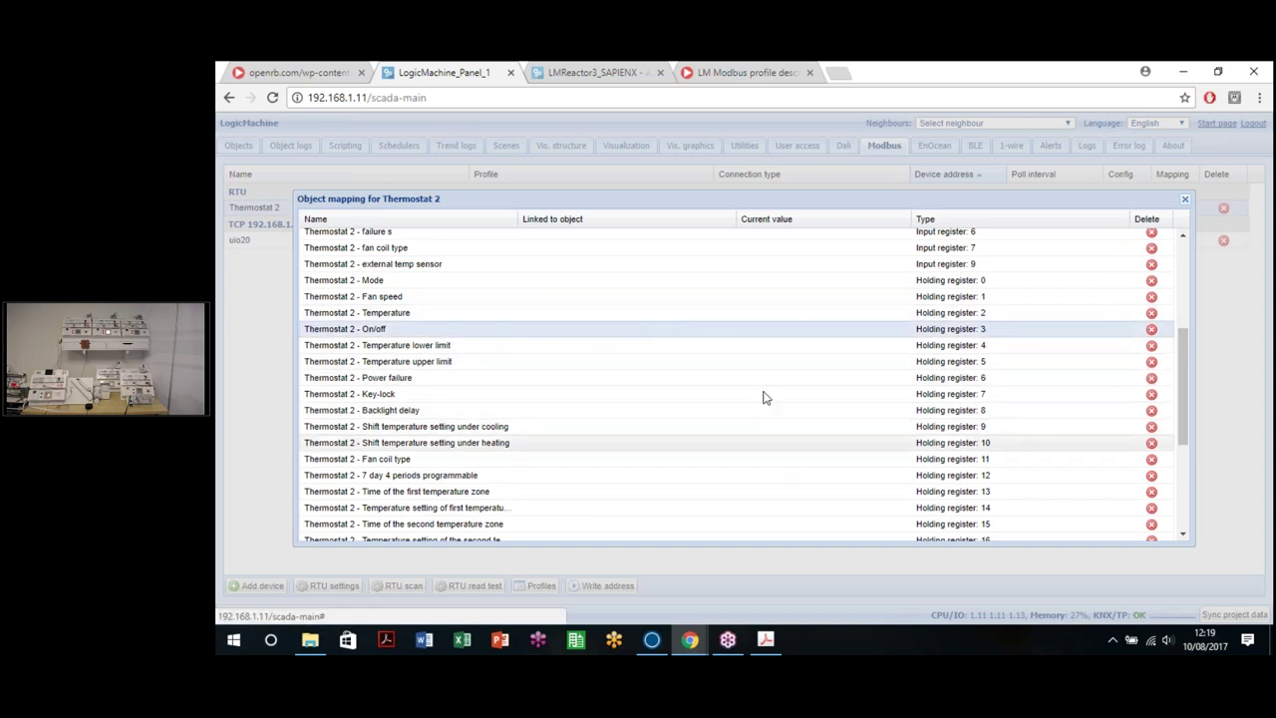
{"action": "double_click", "coordinate": [706, 331]}
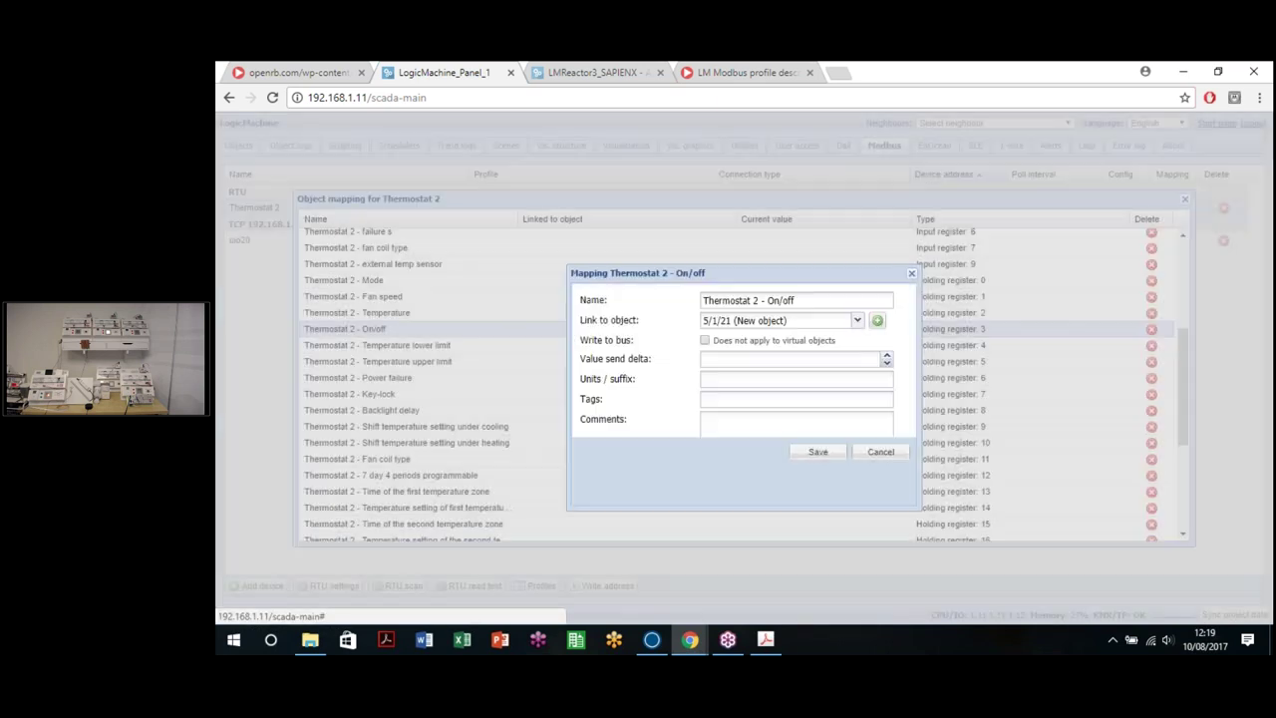
{"action": "left_click", "coordinate": [824, 498]}
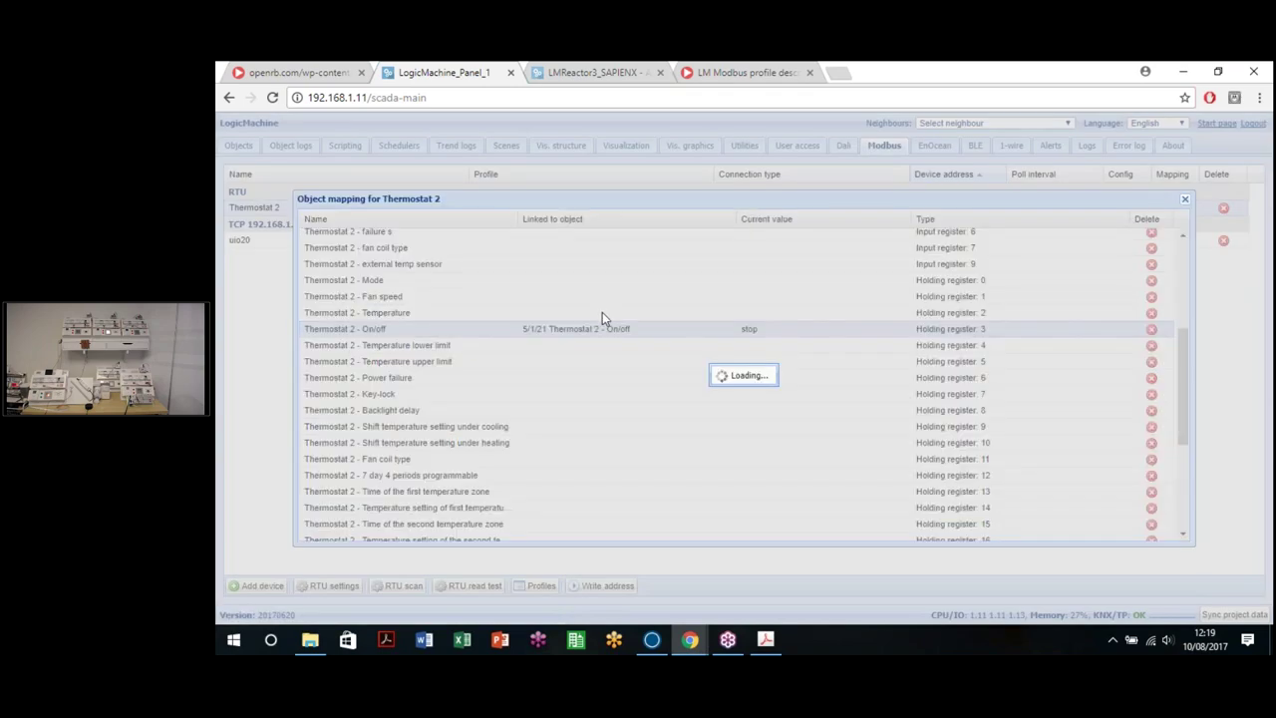
{"action": "double_click", "coordinate": [602, 313]}
{"action": "left_click", "coordinate": [812, 470]}
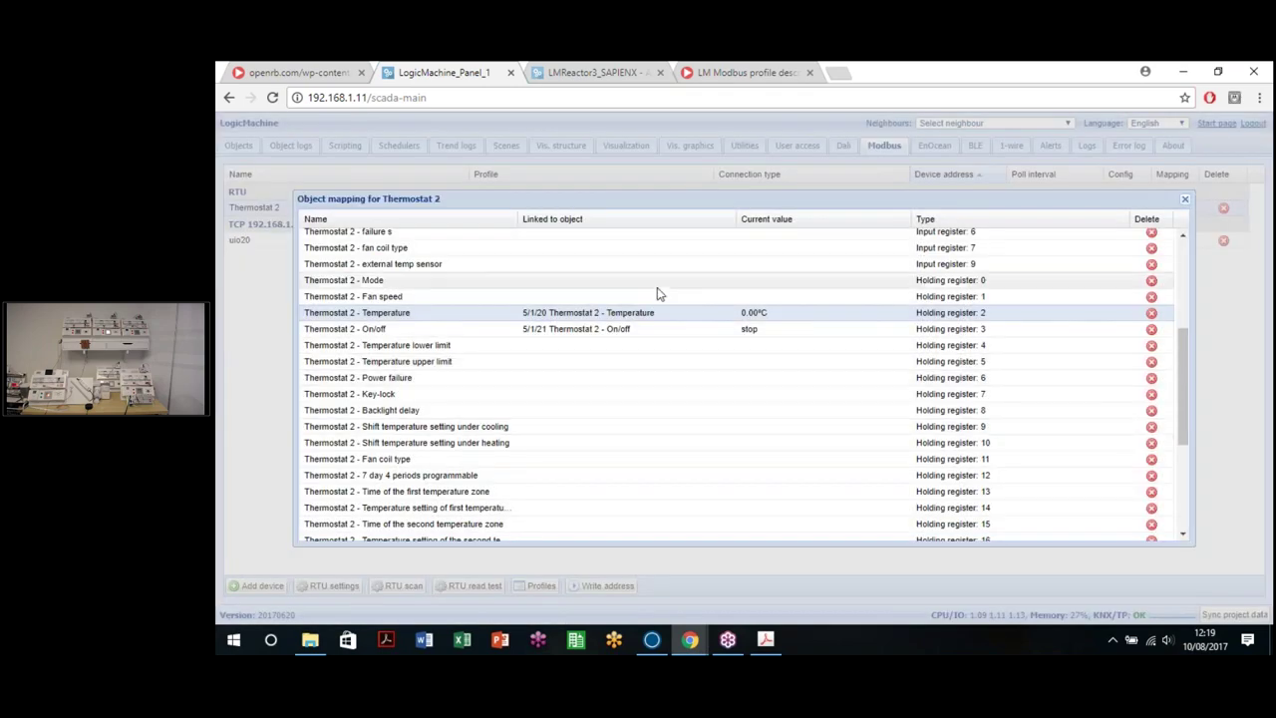
{"action": "double_click", "coordinate": [658, 296]}
{"action": "left_click", "coordinate": [826, 469]}
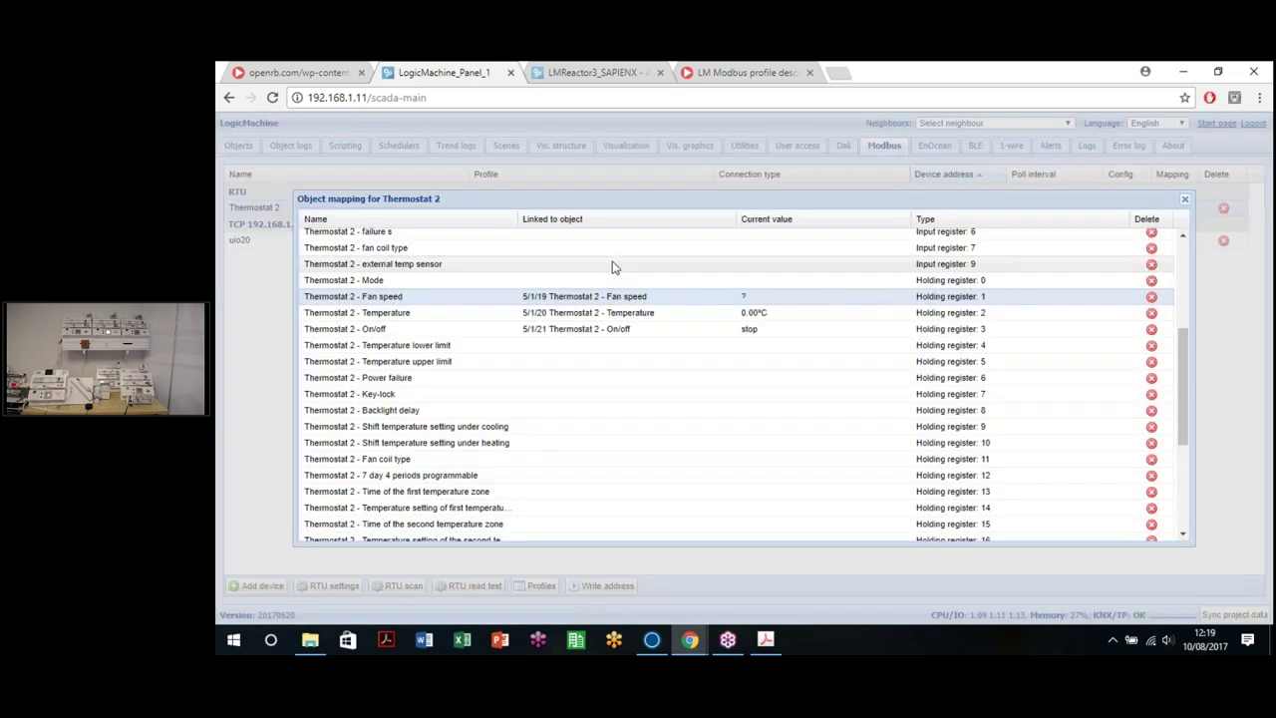
{"action": "double_click", "coordinate": [615, 265]}
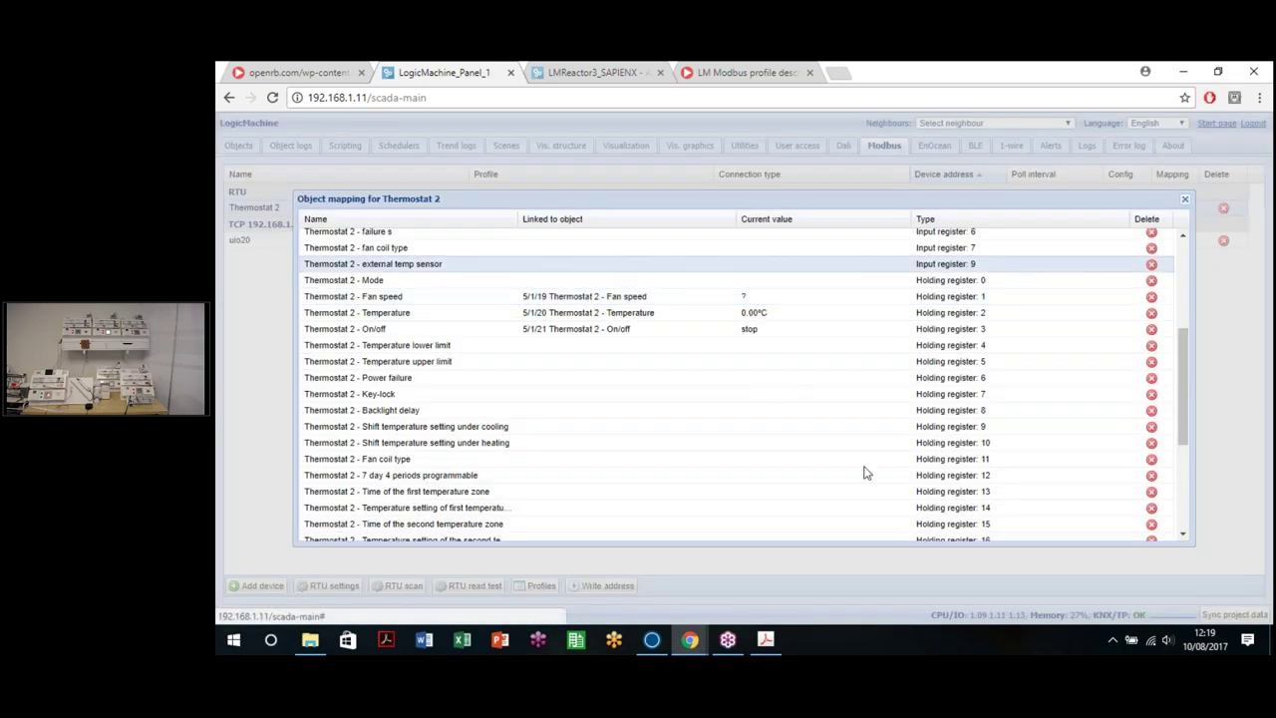
{"action": "left_click", "coordinate": [817, 472]}
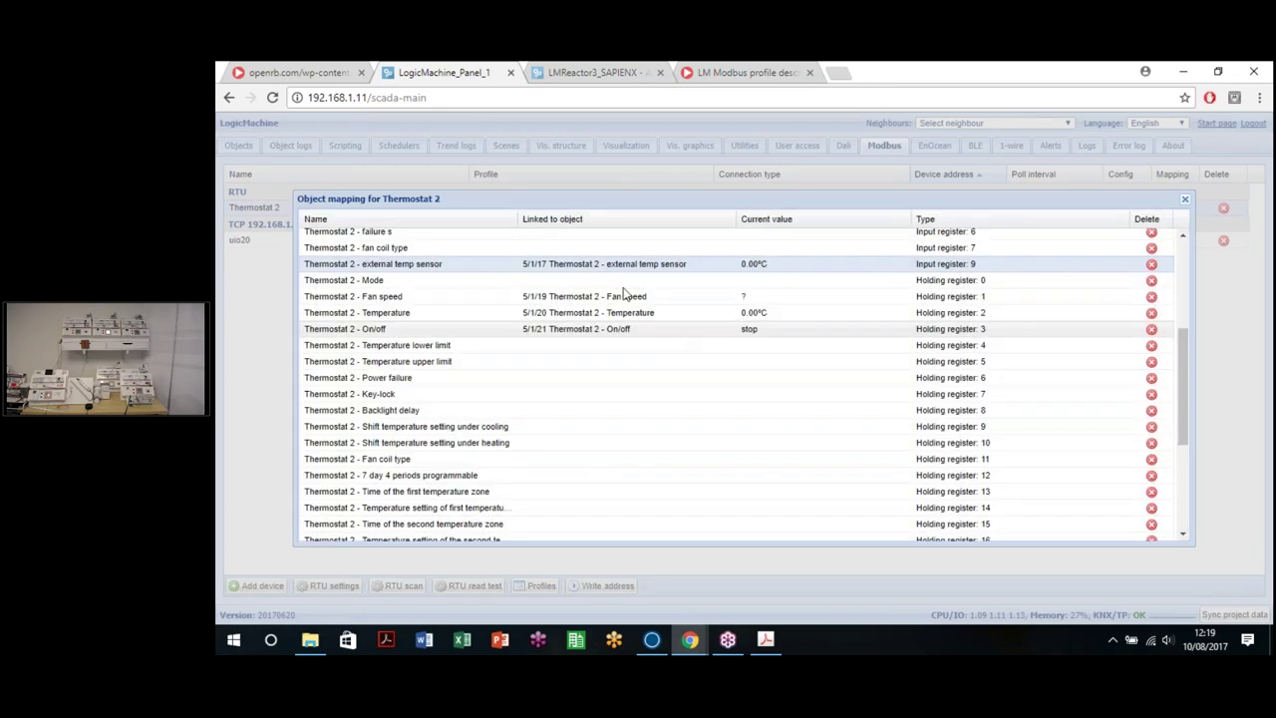
{"action": "double_click", "coordinate": [619, 280]}
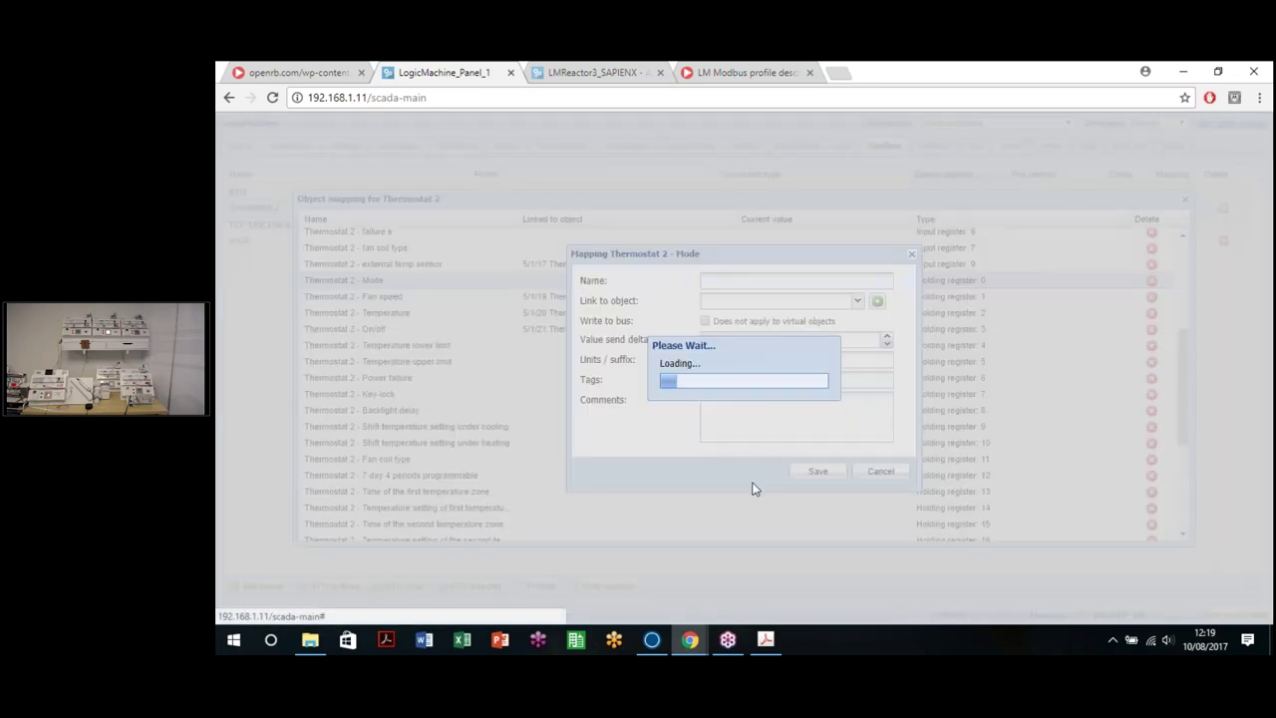
{"action": "left_click", "coordinate": [800, 471]}
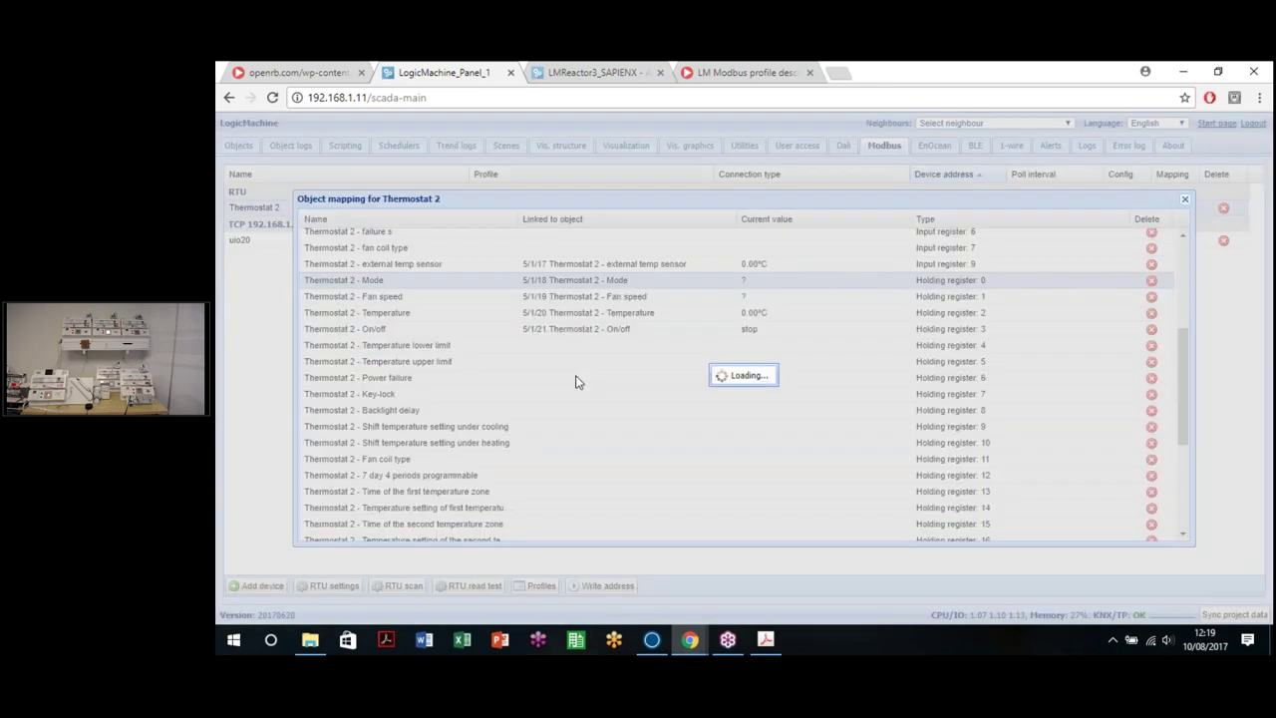
{"action": "scroll", "coordinate": [586, 379], "scroll_direction": "up", "scroll_amount": 3}
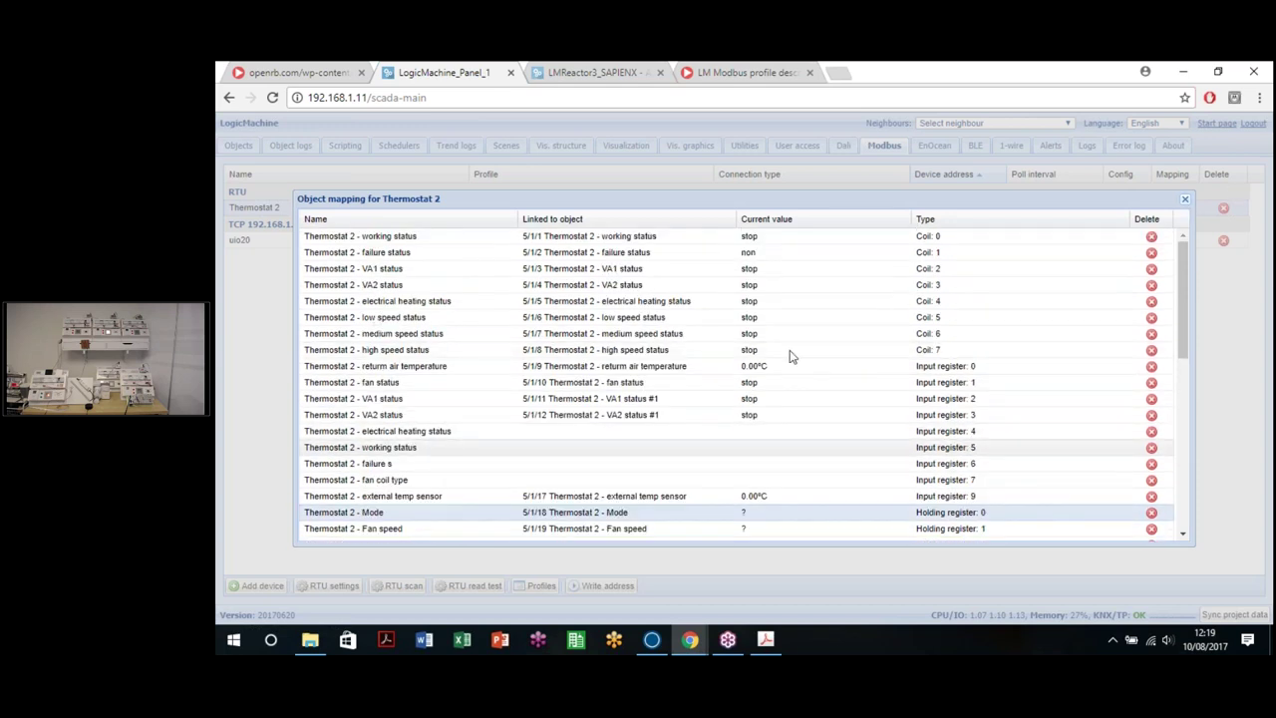
{"action": "scroll", "coordinate": [769, 348], "scroll_direction": "down", "scroll_amount": 2}
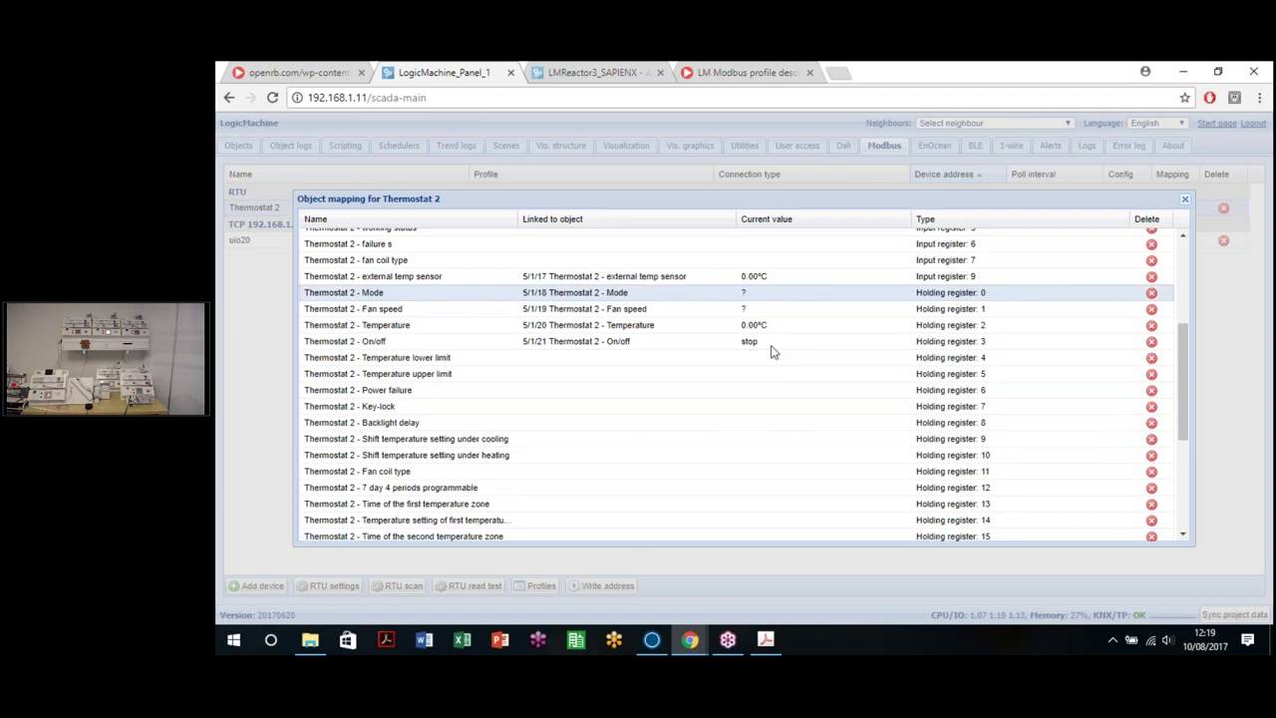
Step: Close the mapping window and filter the Objects list by group address 5/1/*
{"action": "left_click", "coordinate": [1184, 202]}
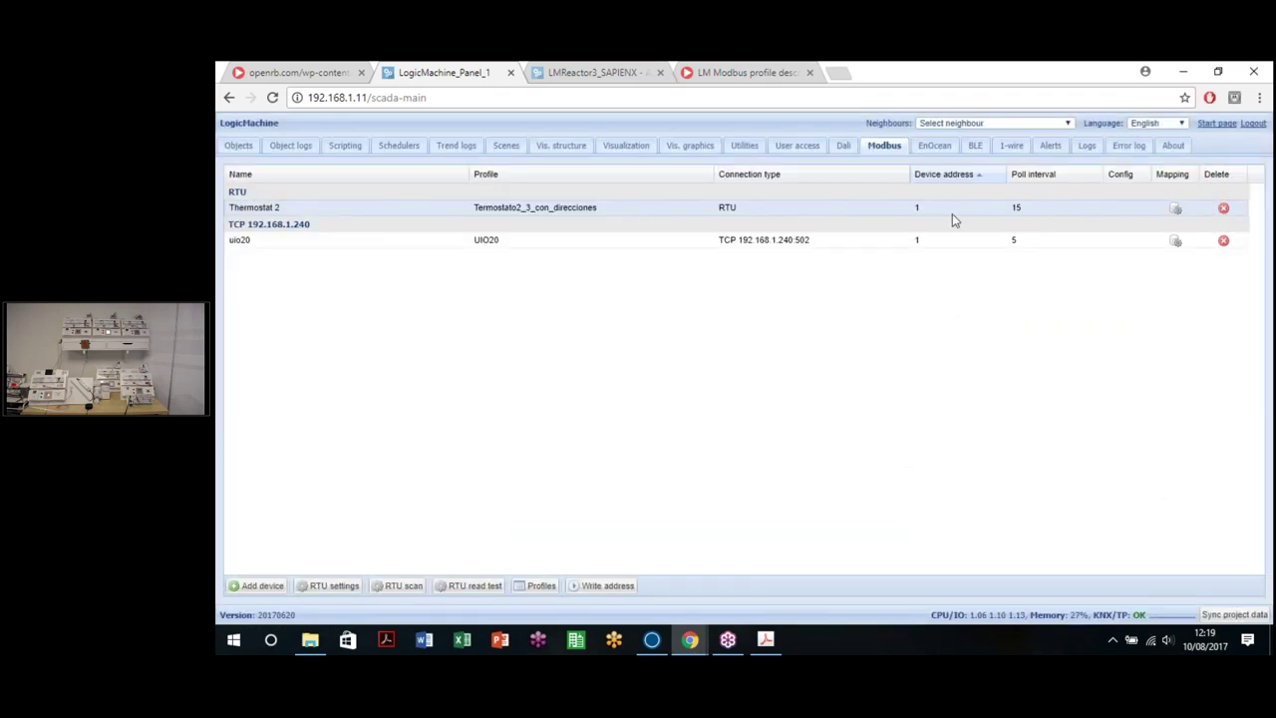
{"action": "left_click", "coordinate": [238, 146]}
{"action": "left_click", "coordinate": [298, 214]}
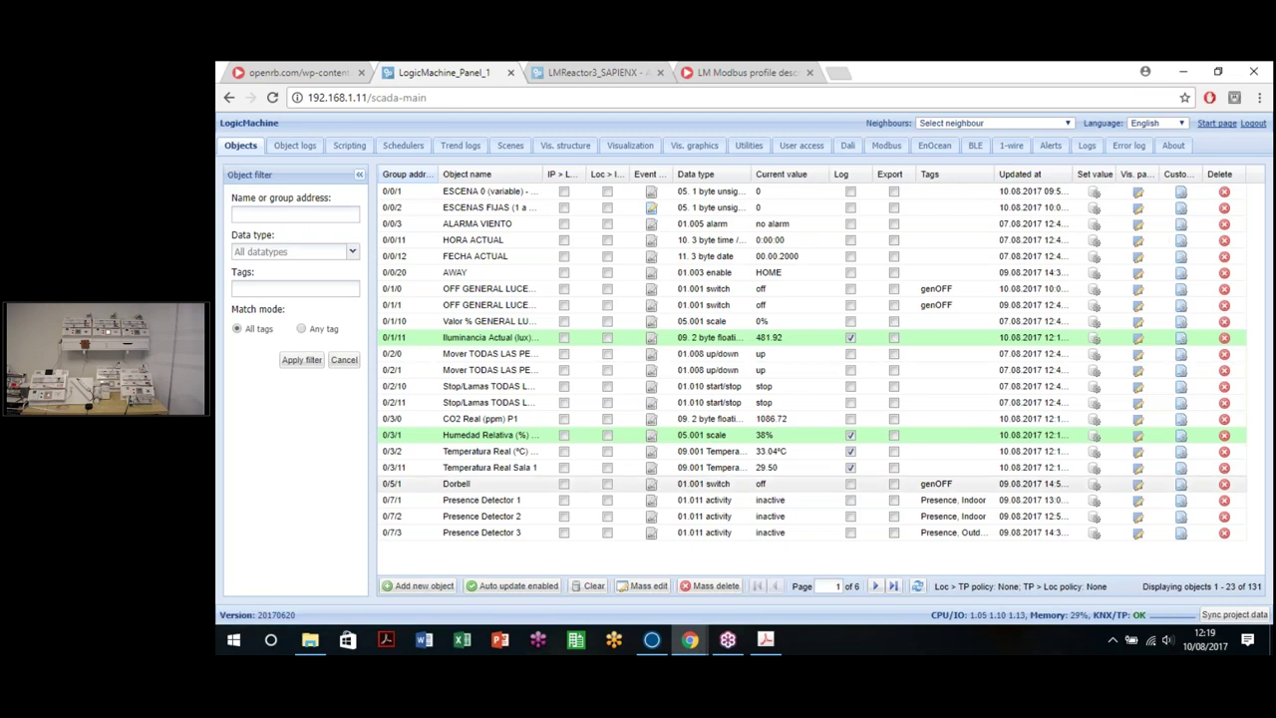
{"action": "type", "text": "5/1/*"}
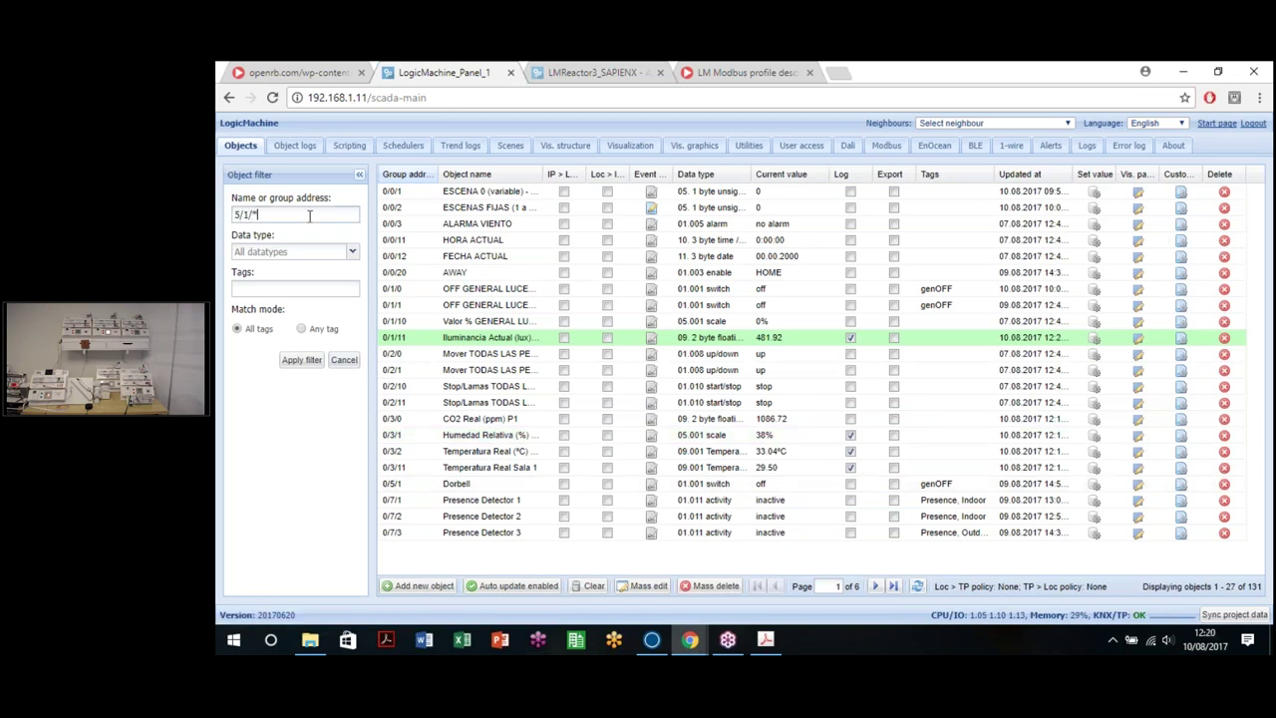
{"action": "key", "text": "Return"}
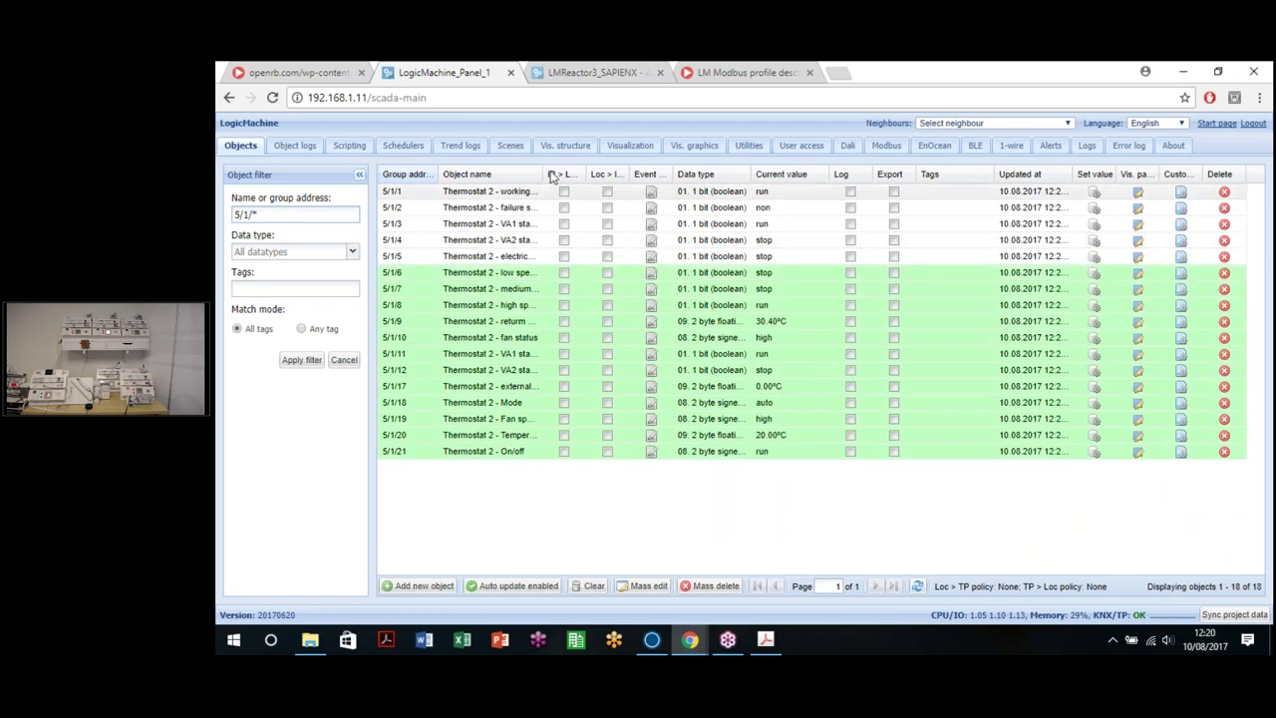
Step: Widen the Object name column so the full Thermostat 2 object names show
{"action": "left_click_drag", "start_coordinate": [569, 176], "coordinate": [593, 202]}
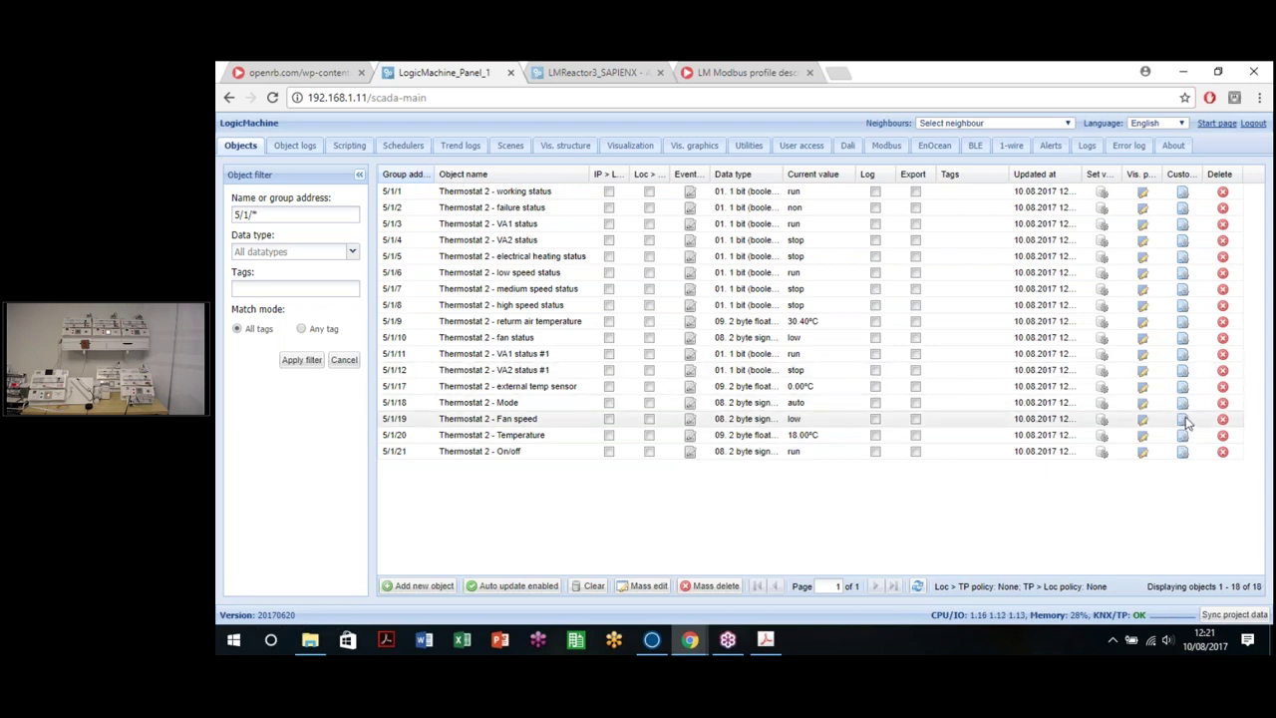
{"action": "left_click", "coordinate": [1185, 422]}
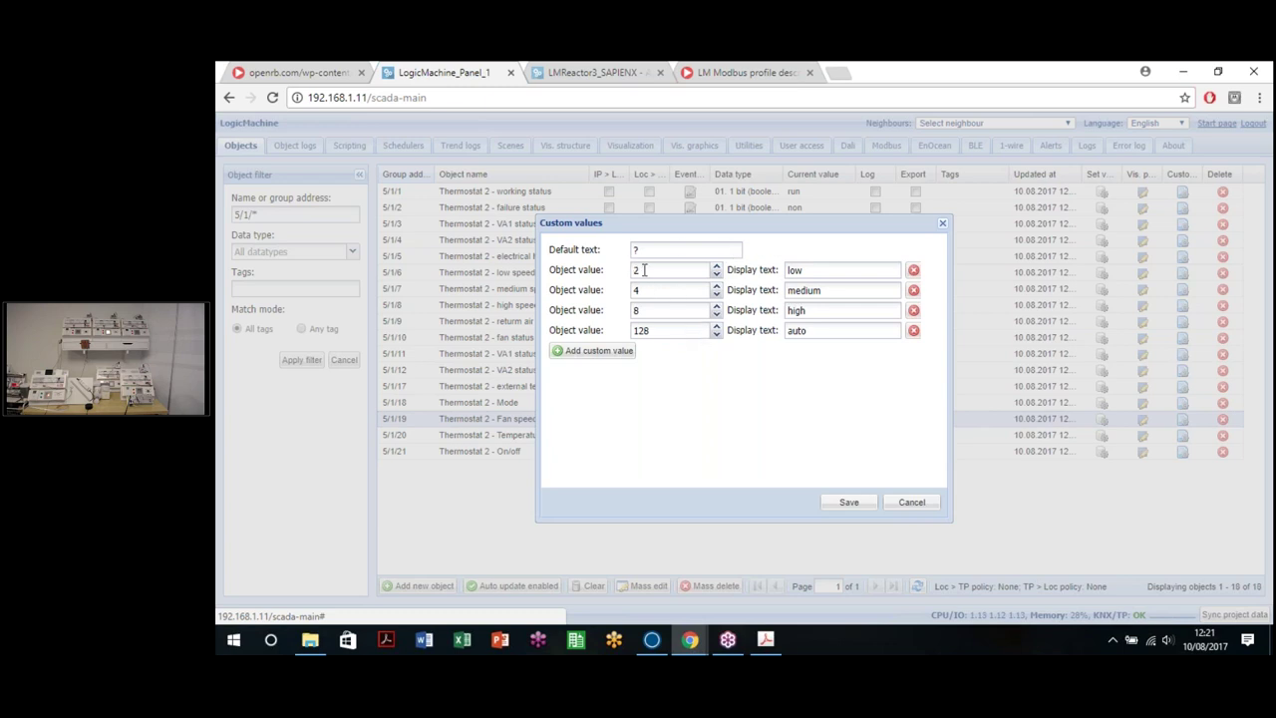
{"action": "double_click", "coordinate": [796, 270]}
{"action": "double_click", "coordinate": [833, 291]}
{"action": "double_click", "coordinate": [796, 310]}
{"action": "left_click", "coordinate": [815, 454]}
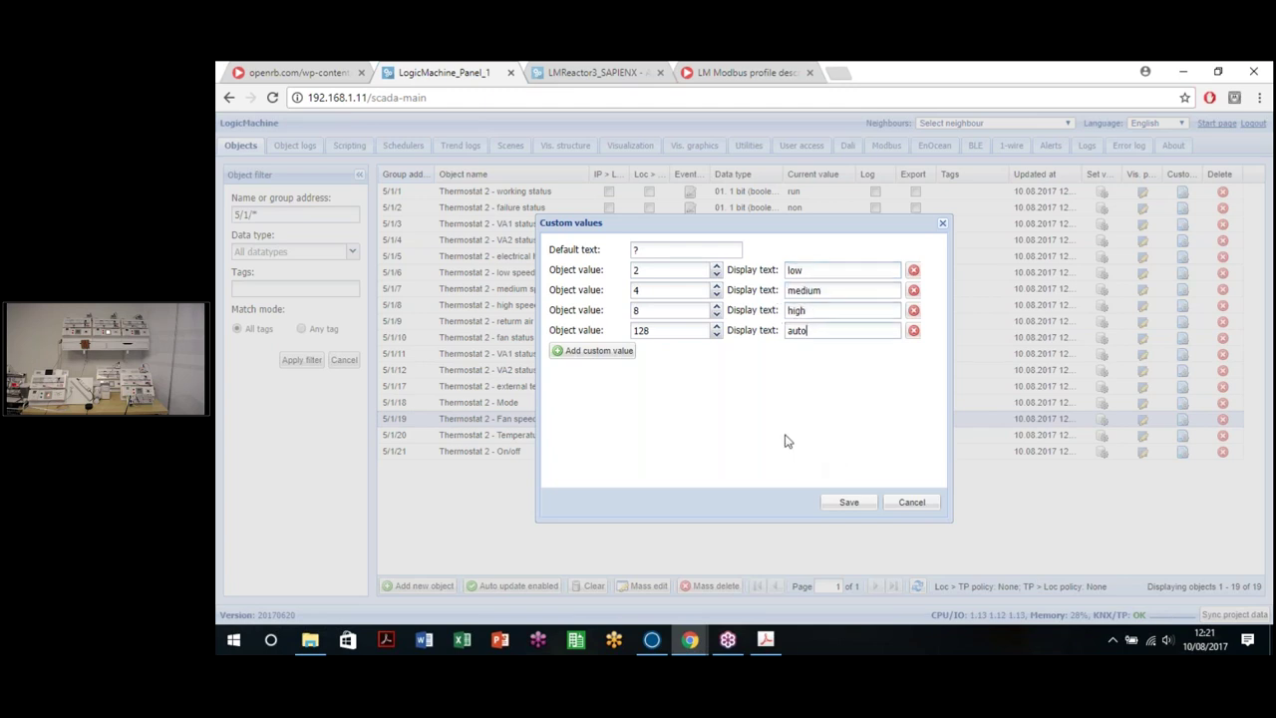
{"action": "left_click", "coordinate": [911, 504]}
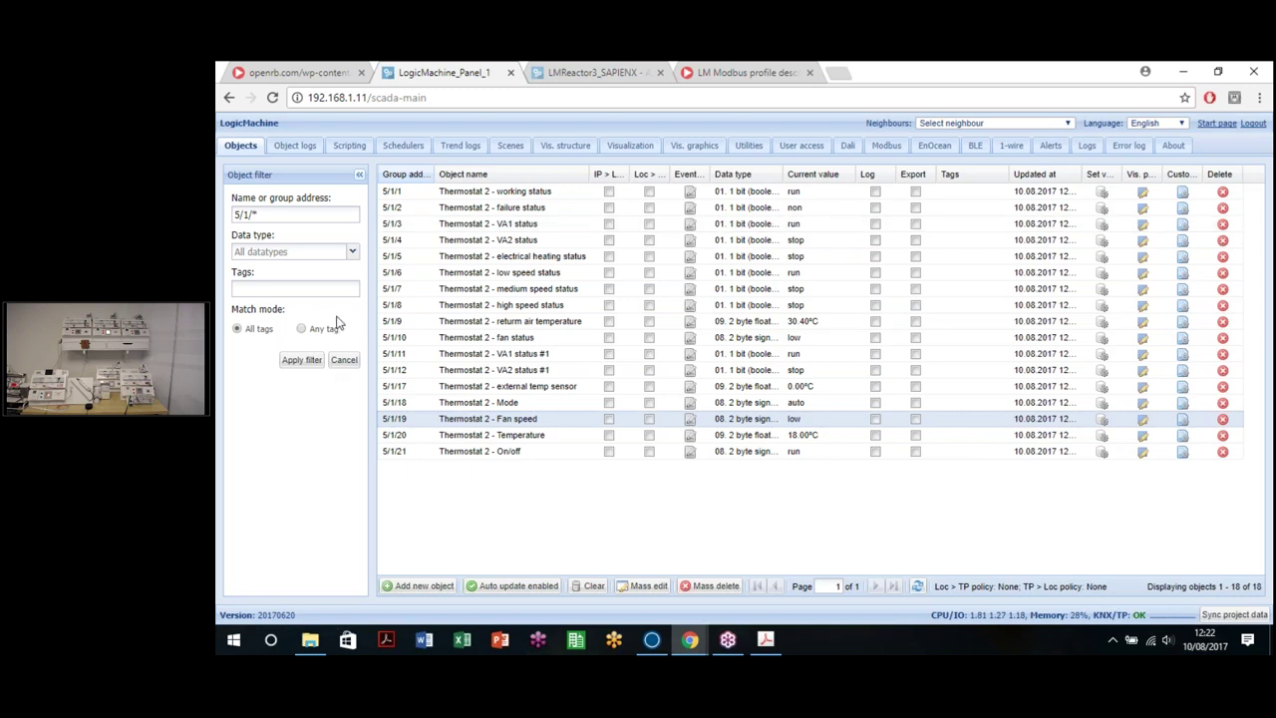
Step: Clear the group address filter and switch to the LMReactor3 page
{"action": "left_click", "coordinate": [344, 360]}
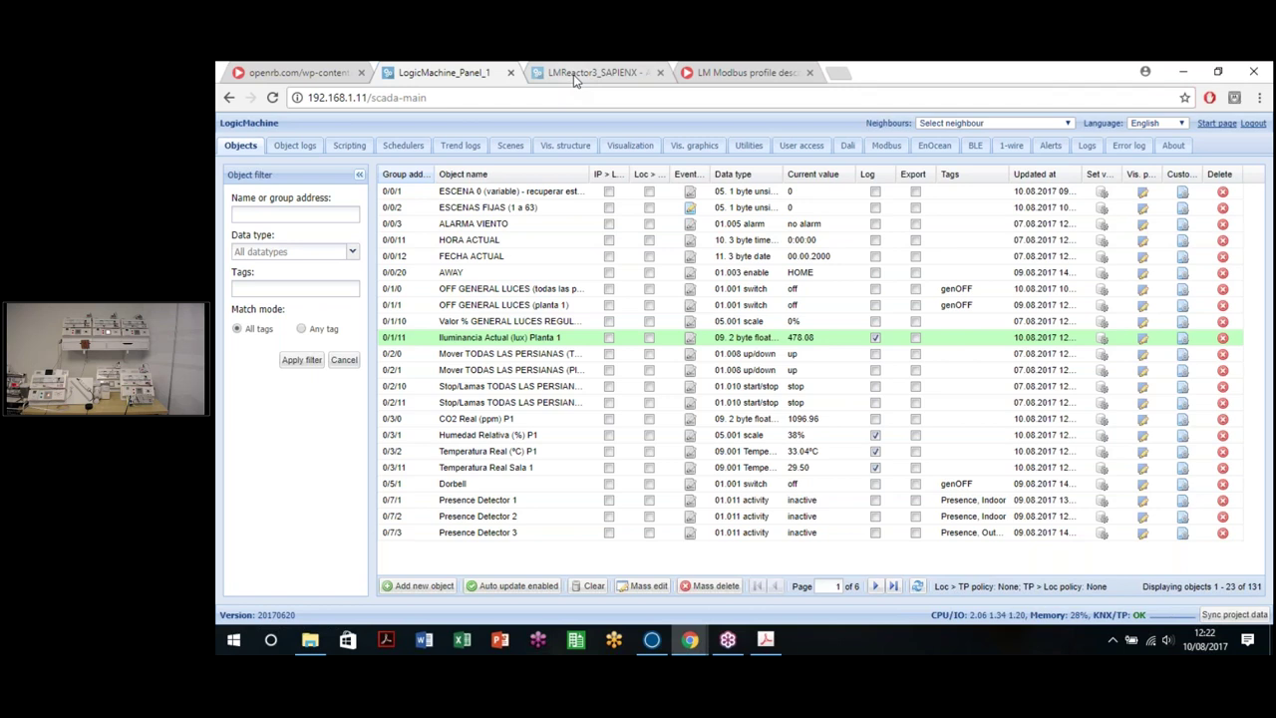
{"action": "key", "text": "ctrl+Tab"}
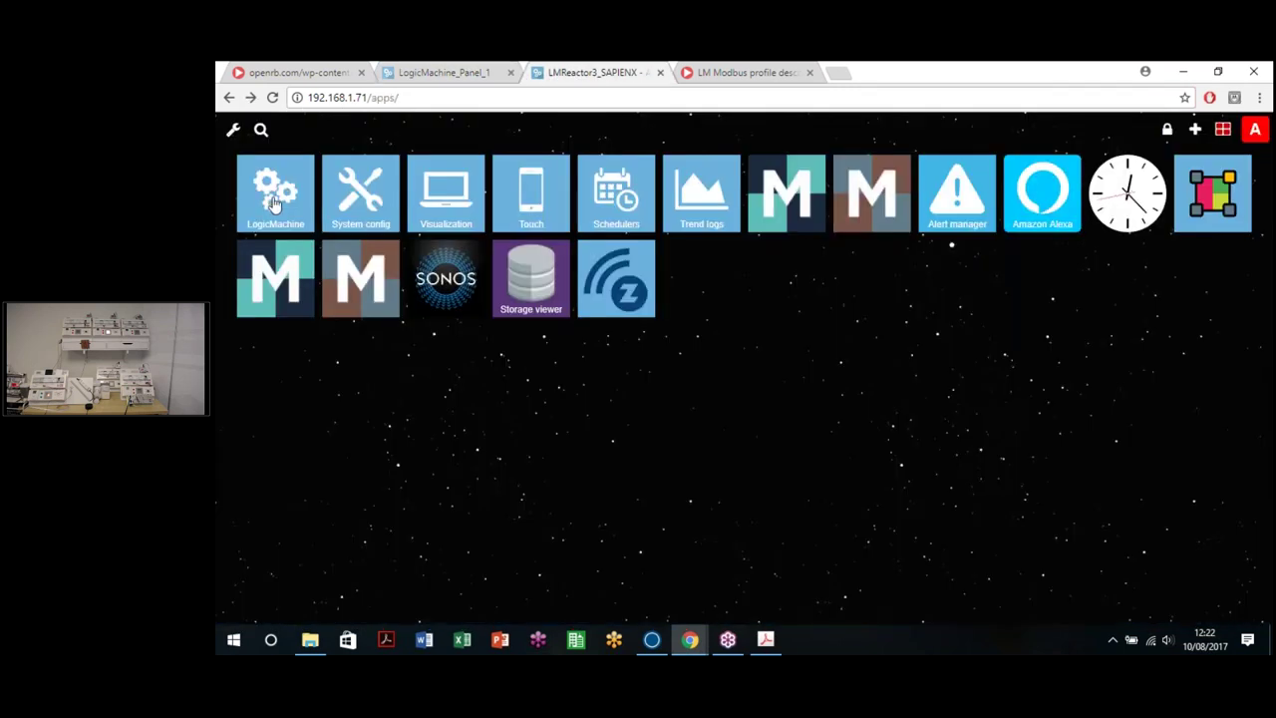
Step: Open the LogicMachine configuration from the apps page and go to the DALI settings
{"action": "left_click", "coordinate": [275, 209]}
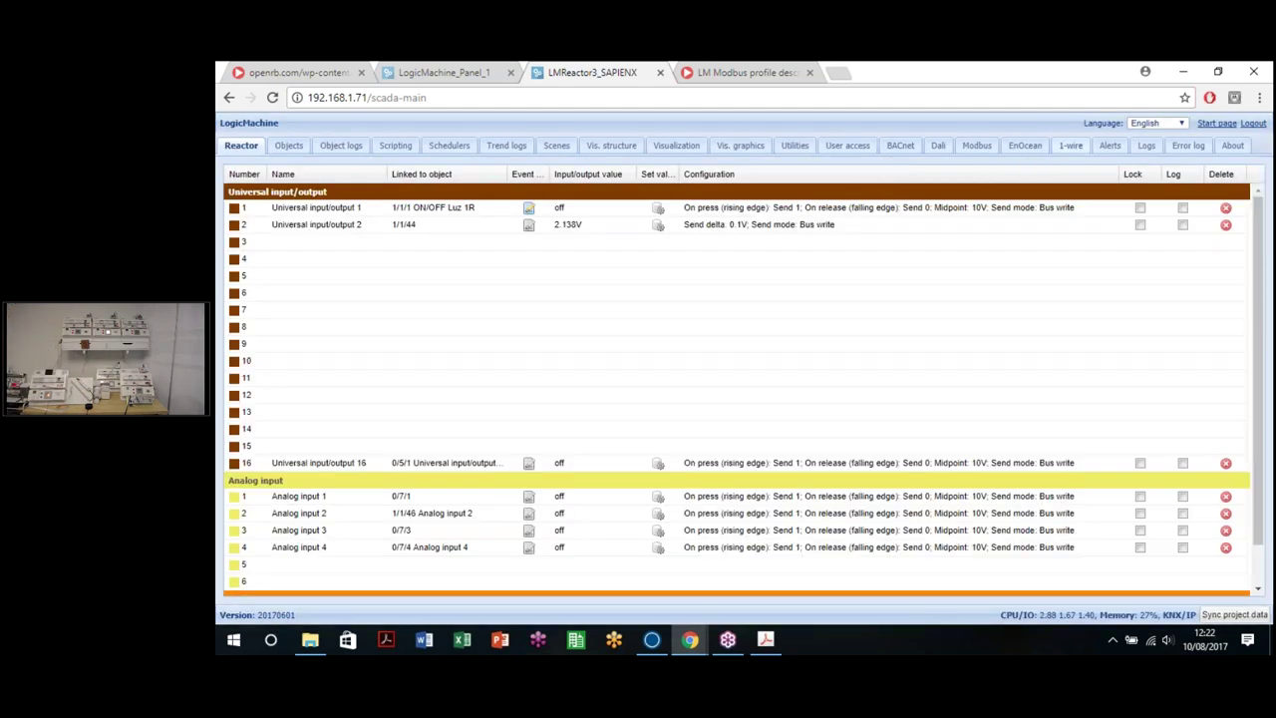
{"action": "left_click", "coordinate": [939, 148]}
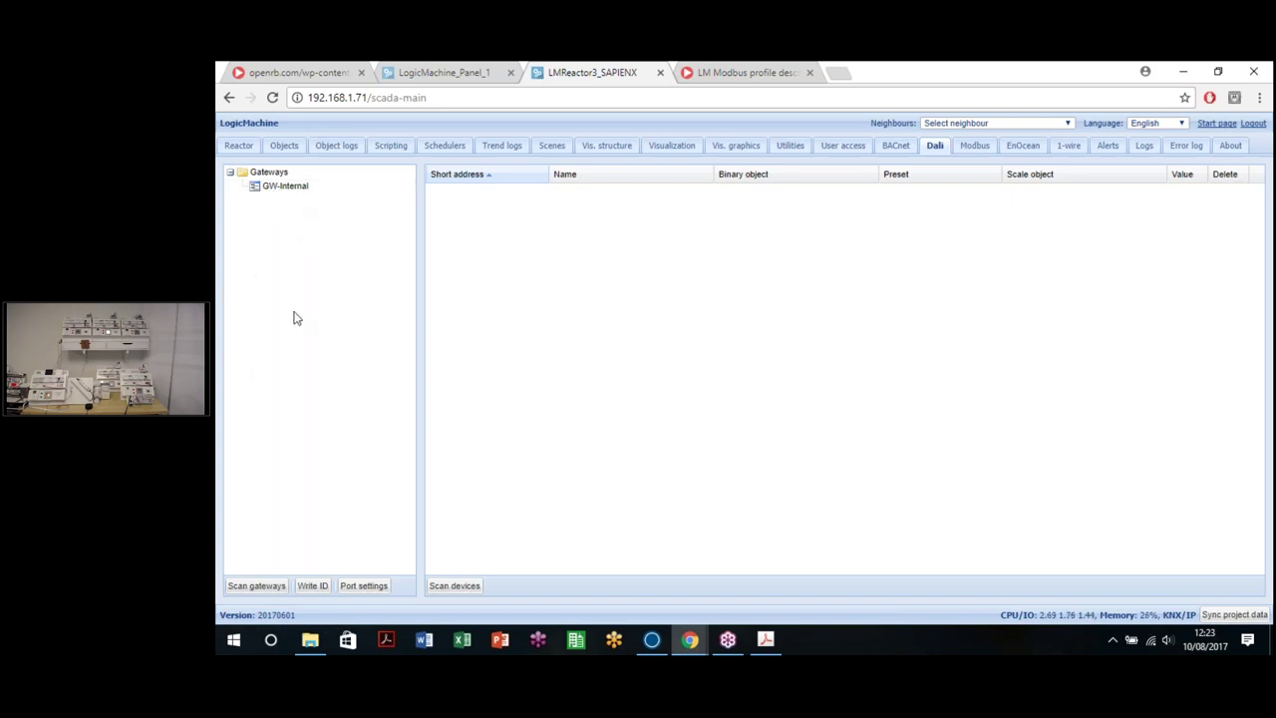
Step: Remove DALI RED, DALI GREEN and DALI BLUE from the GW-Internal gateway, confirming each deletion
{"action": "left_click", "coordinate": [284, 187]}
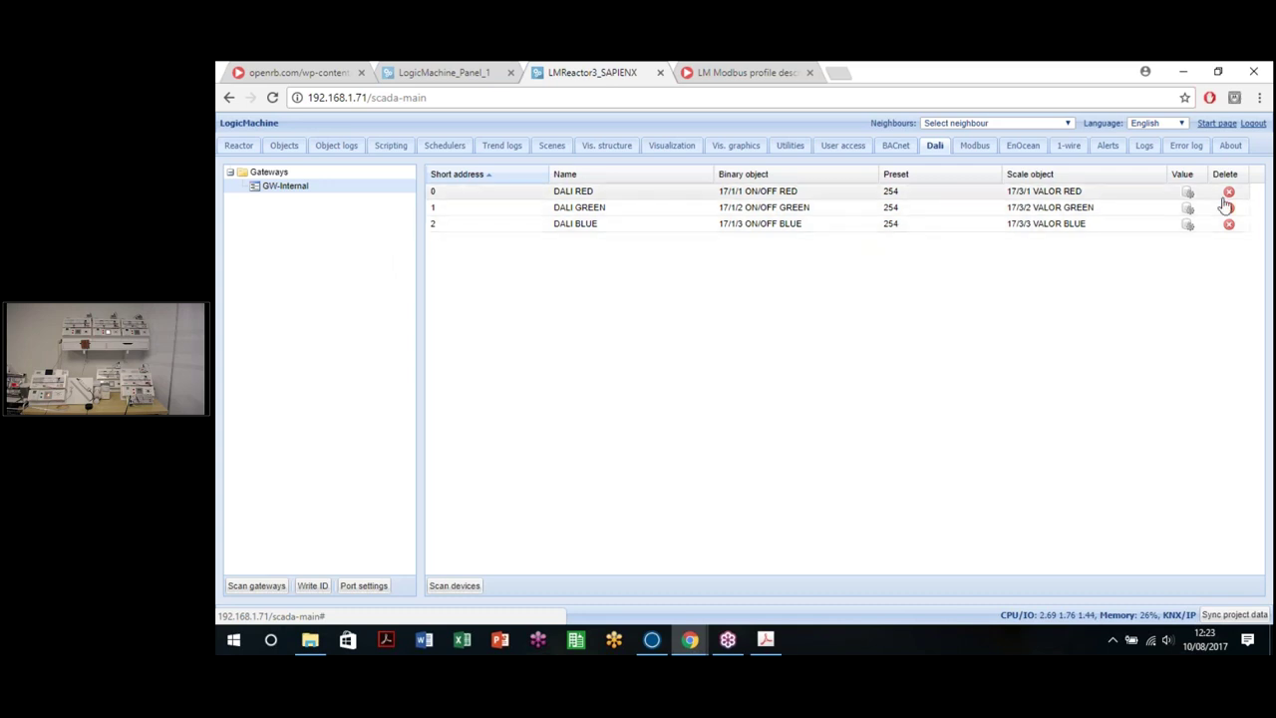
{"action": "left_click", "coordinate": [1228, 191]}
{"action": "left_click", "coordinate": [712, 393]}
{"action": "left_click", "coordinate": [1229, 191]}
{"action": "left_click", "coordinate": [712, 392]}
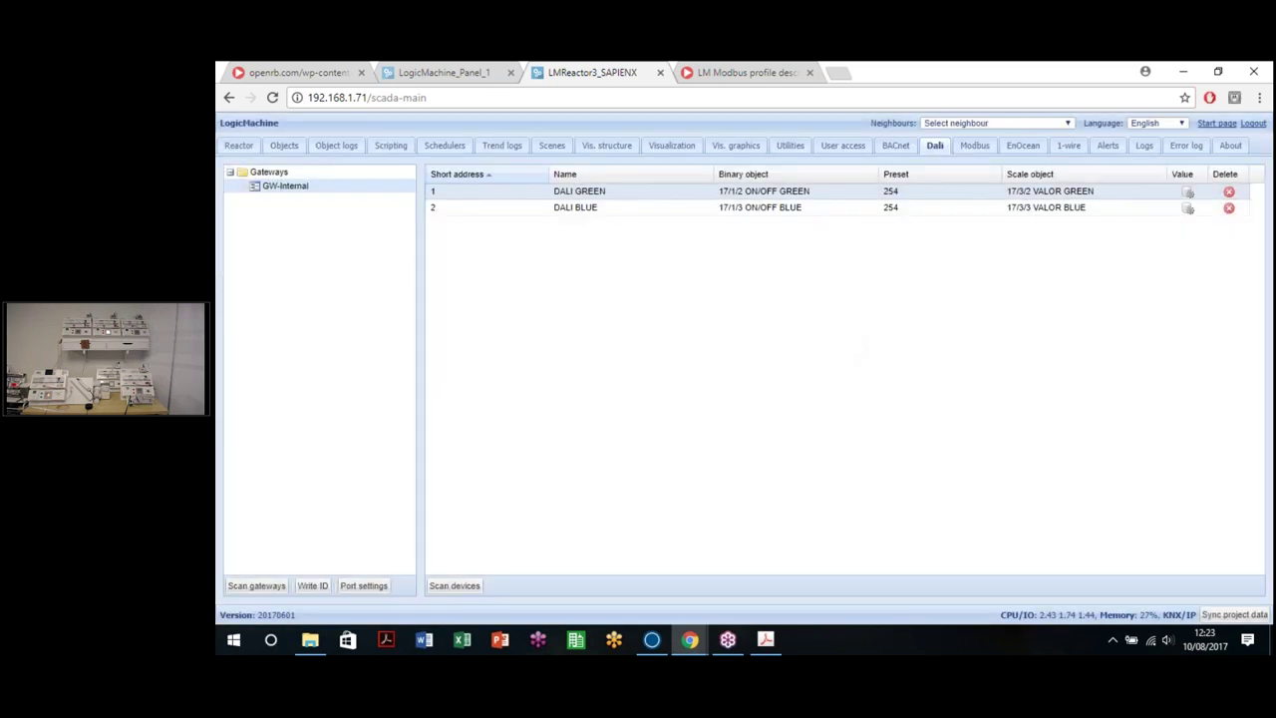
{"action": "left_click", "coordinate": [1229, 190]}
{"action": "left_click", "coordinate": [711, 393]}
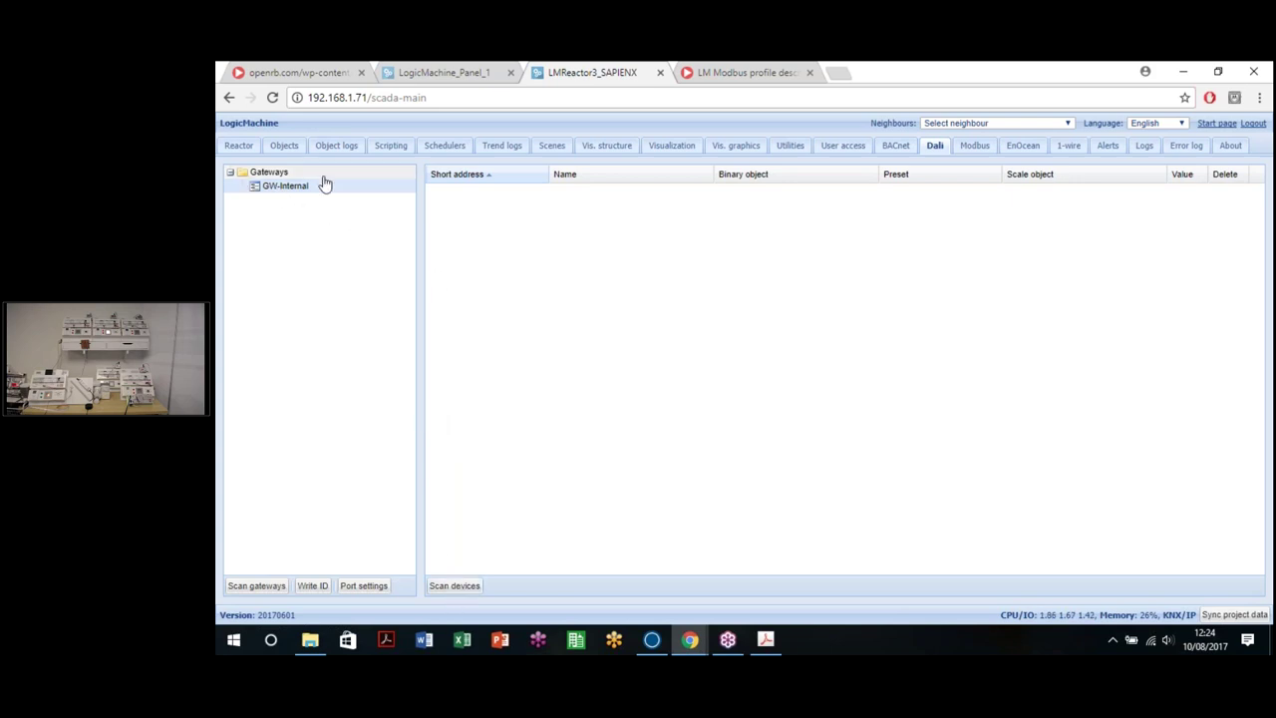
Step: Run a full DALI scan that assigns short addresses 0–2 to DEV-0, DEV-1 and DEV-2
{"action": "left_click", "coordinate": [452, 591]}
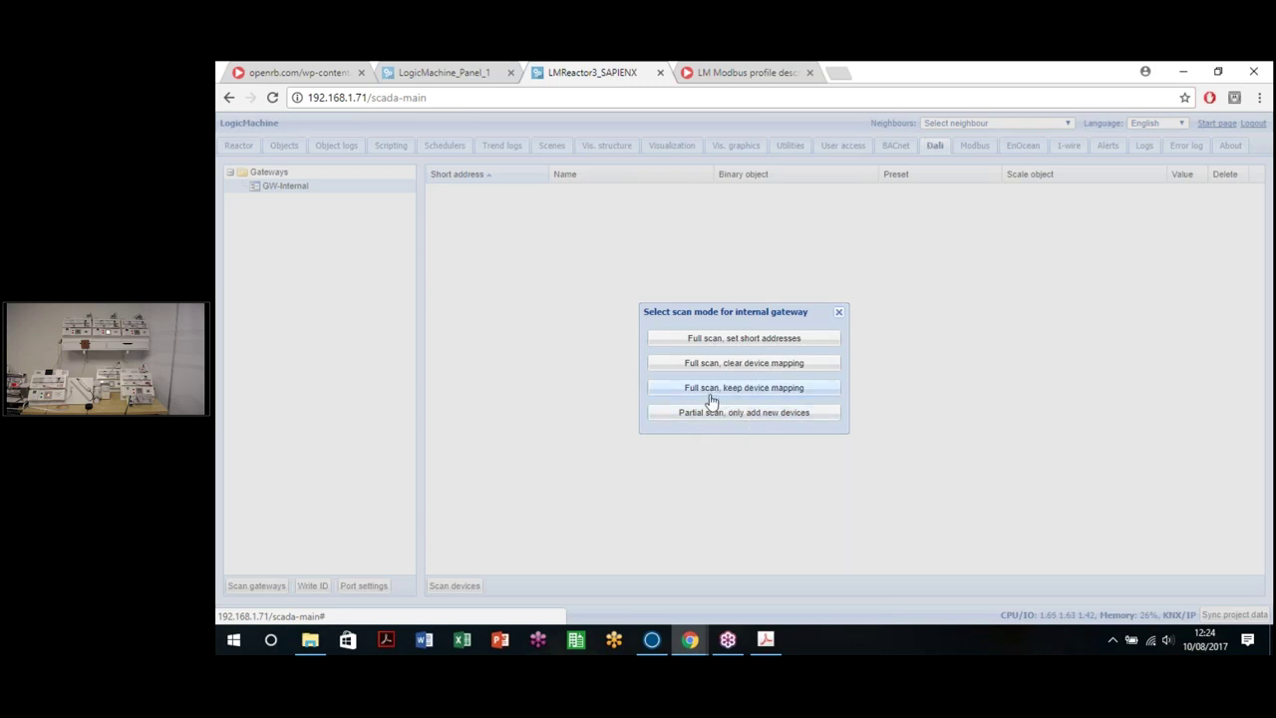
{"action": "left_click", "coordinate": [735, 344]}
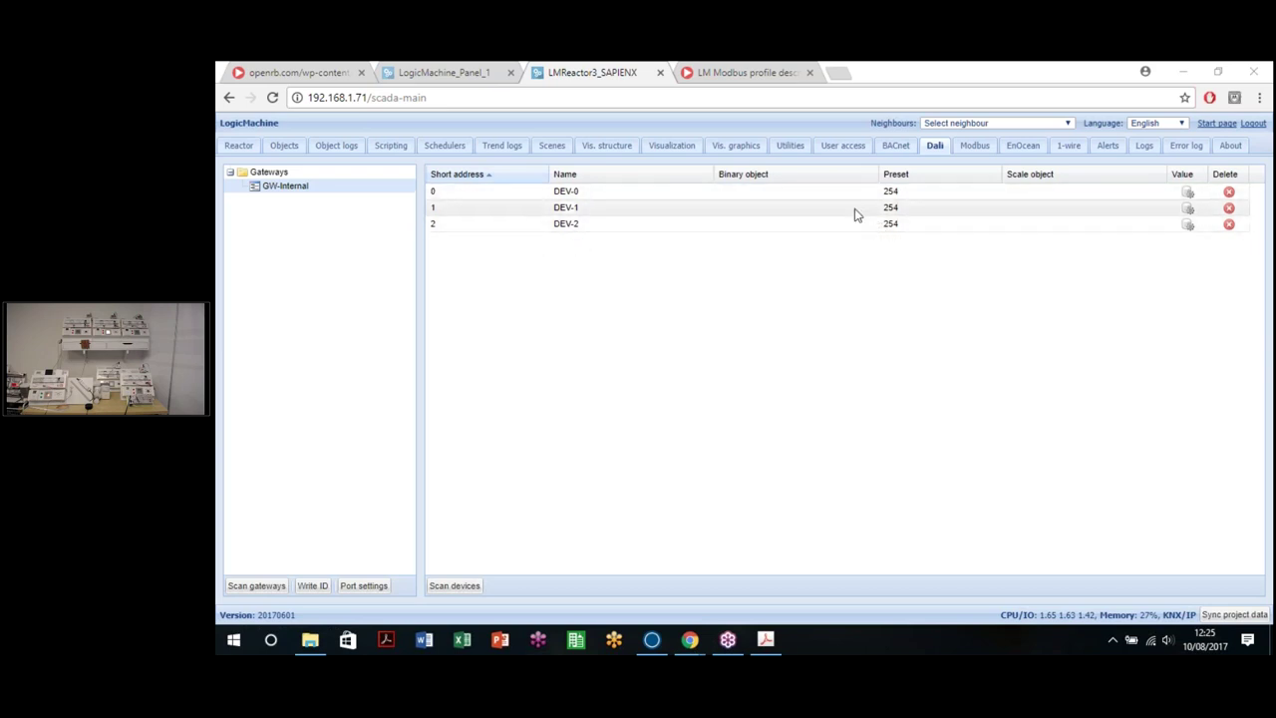
{"action": "left_click", "coordinate": [613, 194]}
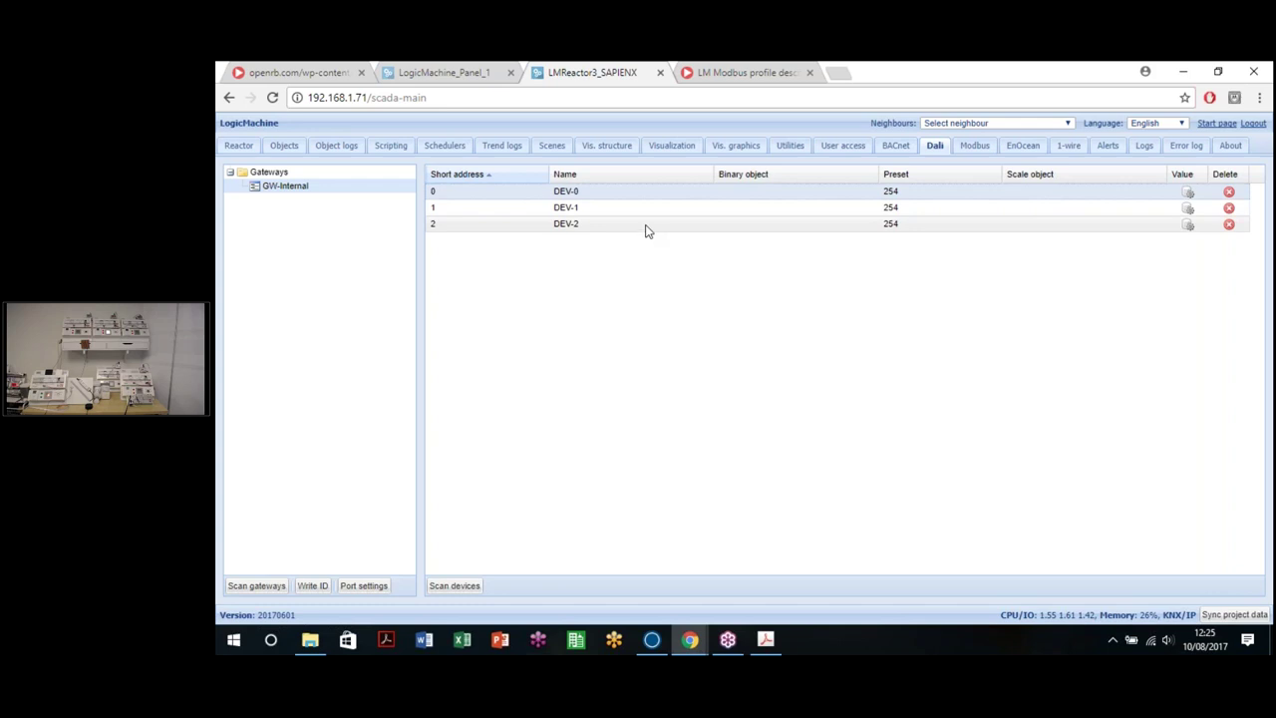
Step: Rename DEV-0 to RED DALI and link 17/1/1 ON/OFF RED as its on/off object
{"action": "double_click", "coordinate": [714, 192]}
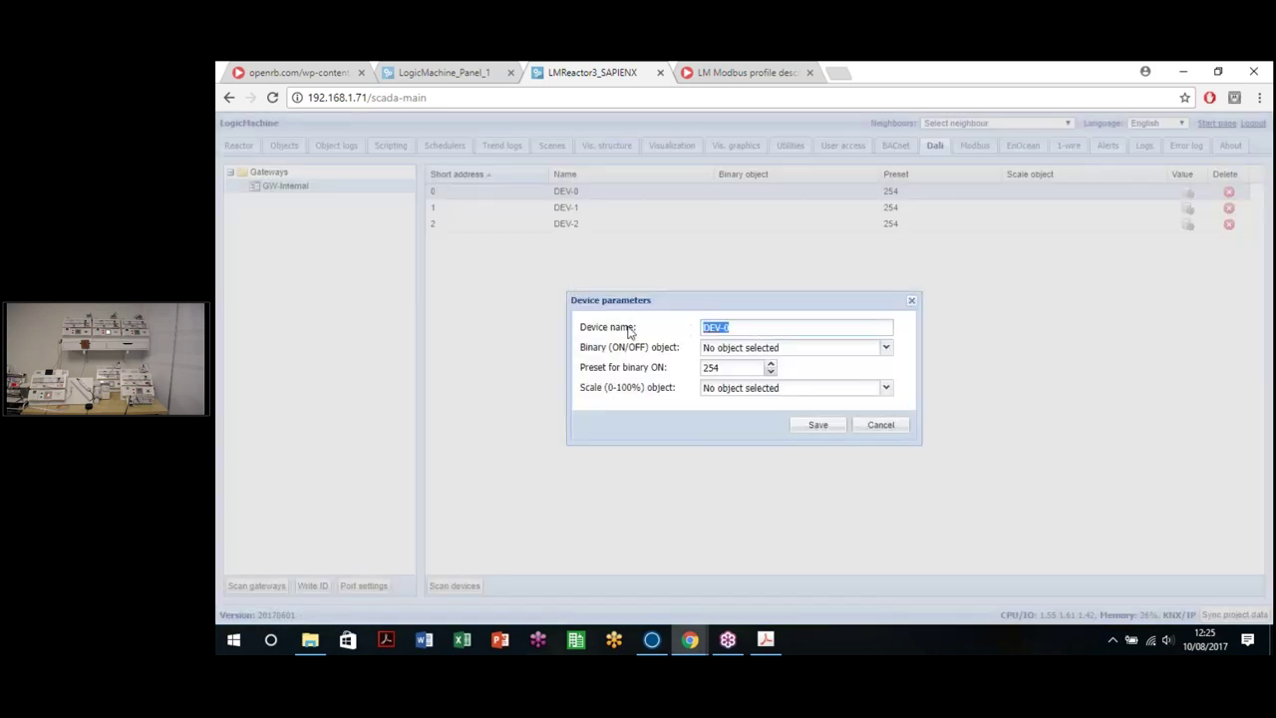
{"action": "type", "text": "Red"}
{"action": "type", "text": "RED "}
{"action": "type", "text": "DALI"}
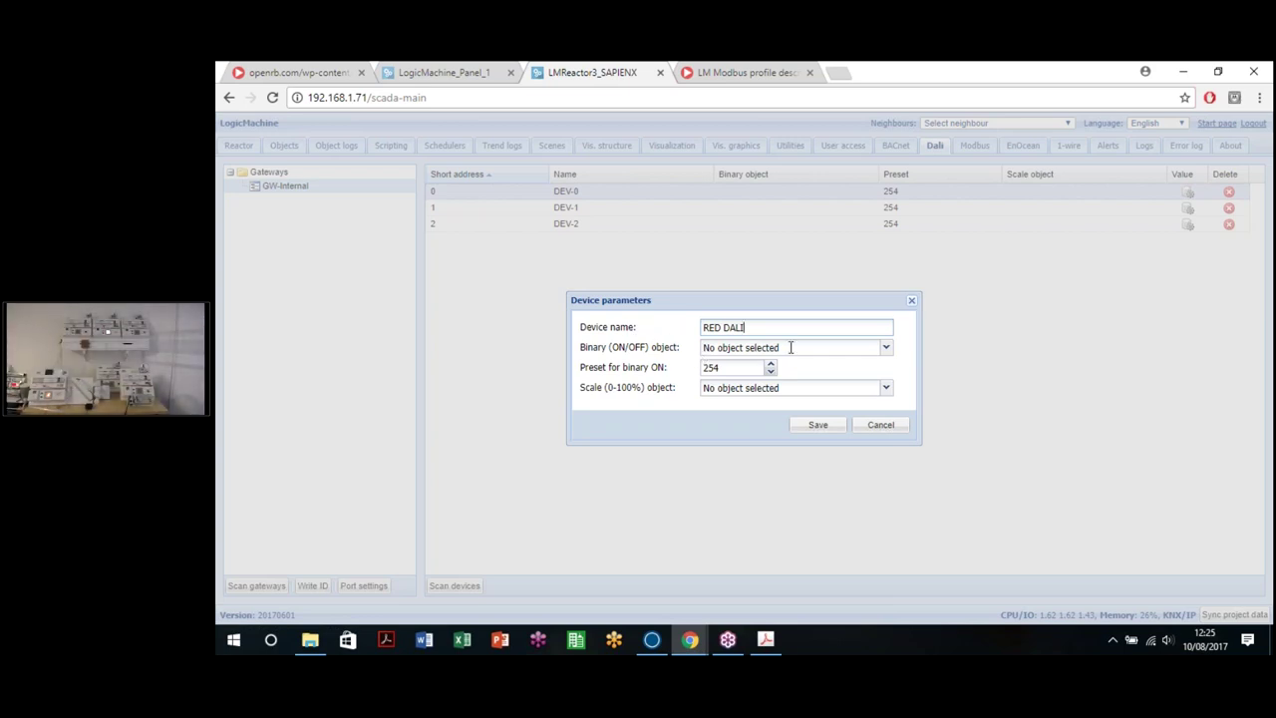
{"action": "left_click_drag", "start_coordinate": [831, 350], "coordinate": [459, 349]}
{"action": "left_click", "coordinate": [886, 347]}
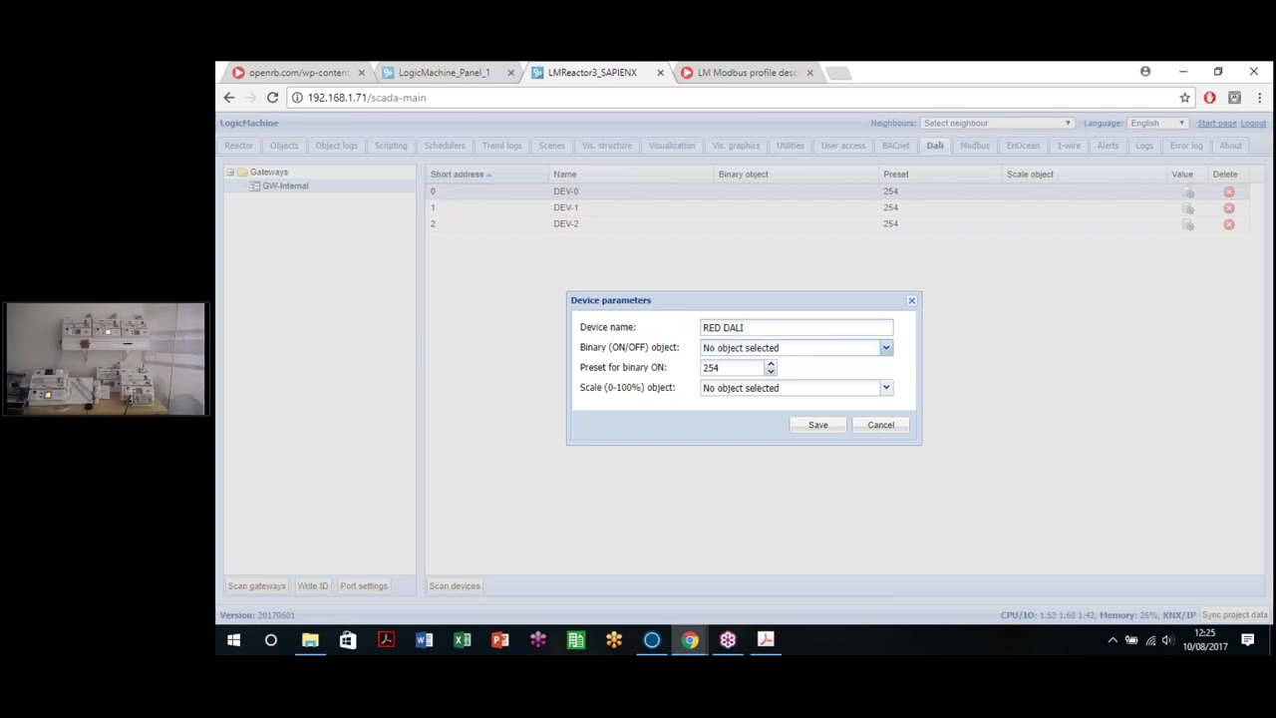
{"action": "scroll", "coordinate": [818, 454], "scroll_direction": "down", "scroll_amount": 10}
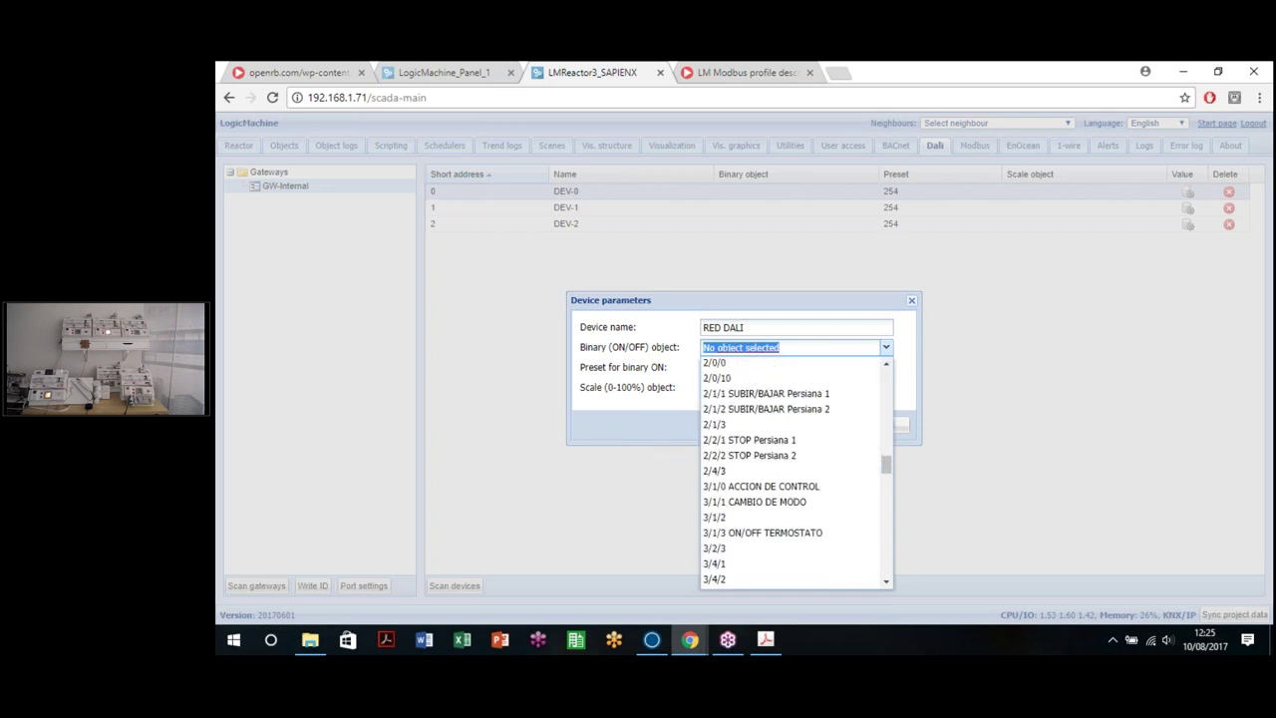
{"action": "scroll", "coordinate": [815, 458], "scroll_direction": "down", "scroll_amount": 6}
{"action": "scroll", "coordinate": [815, 459], "scroll_direction": "up", "scroll_amount": 2}
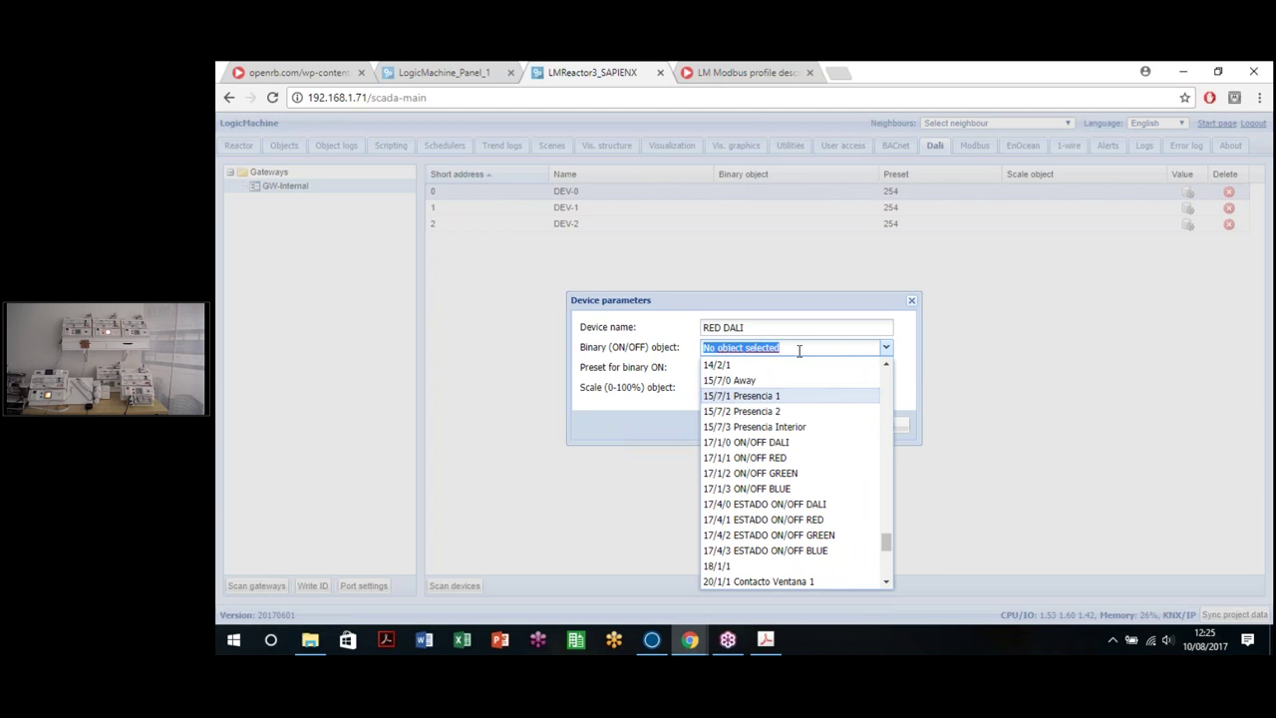
{"action": "type", "text": "17/1/1"}
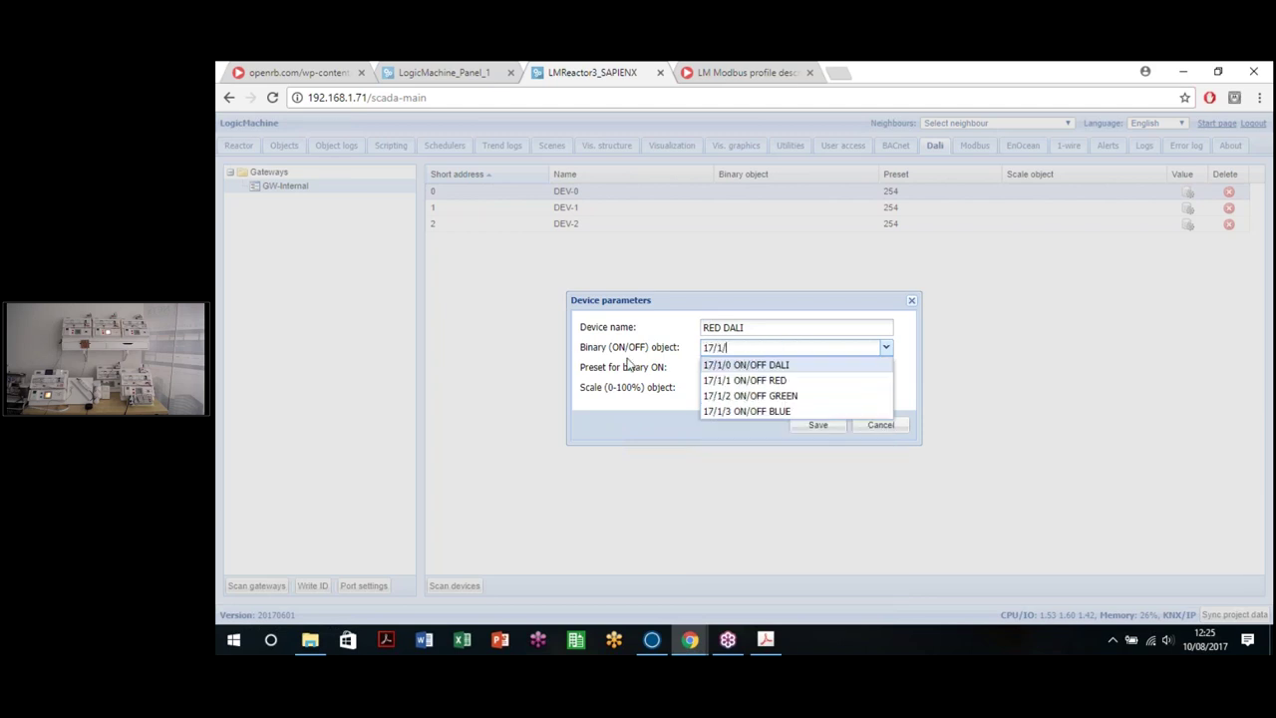
{"action": "left_click", "coordinate": [760, 365]}
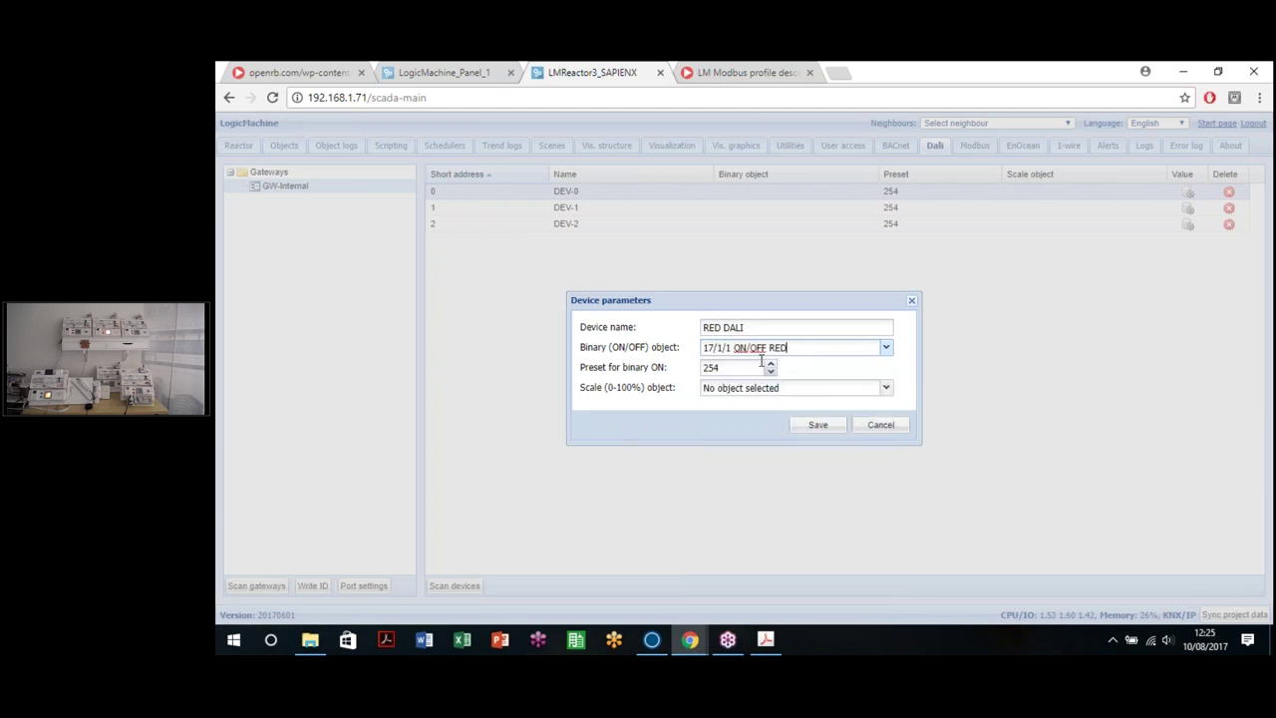
Step: Link 17/3/1 VALOR RED as the scale object and save the RED DALI device
{"action": "left_click", "coordinate": [817, 391]}
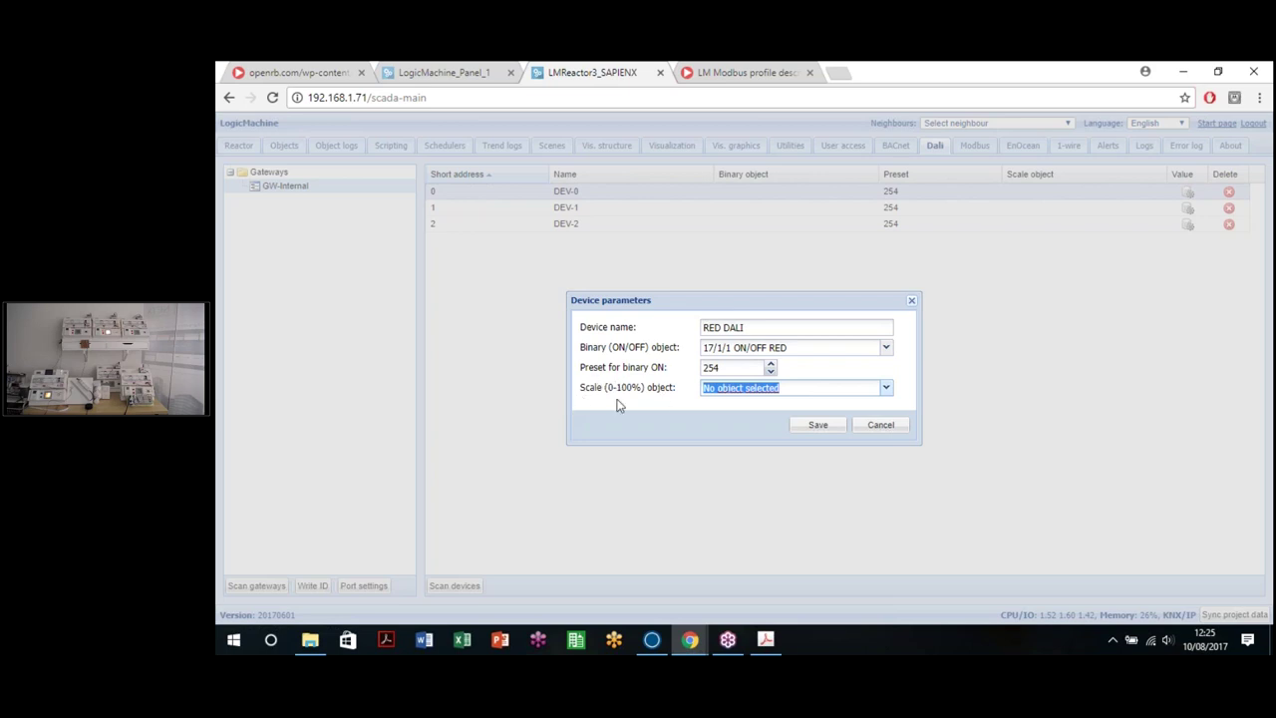
{"action": "type", "text": "17/1"}
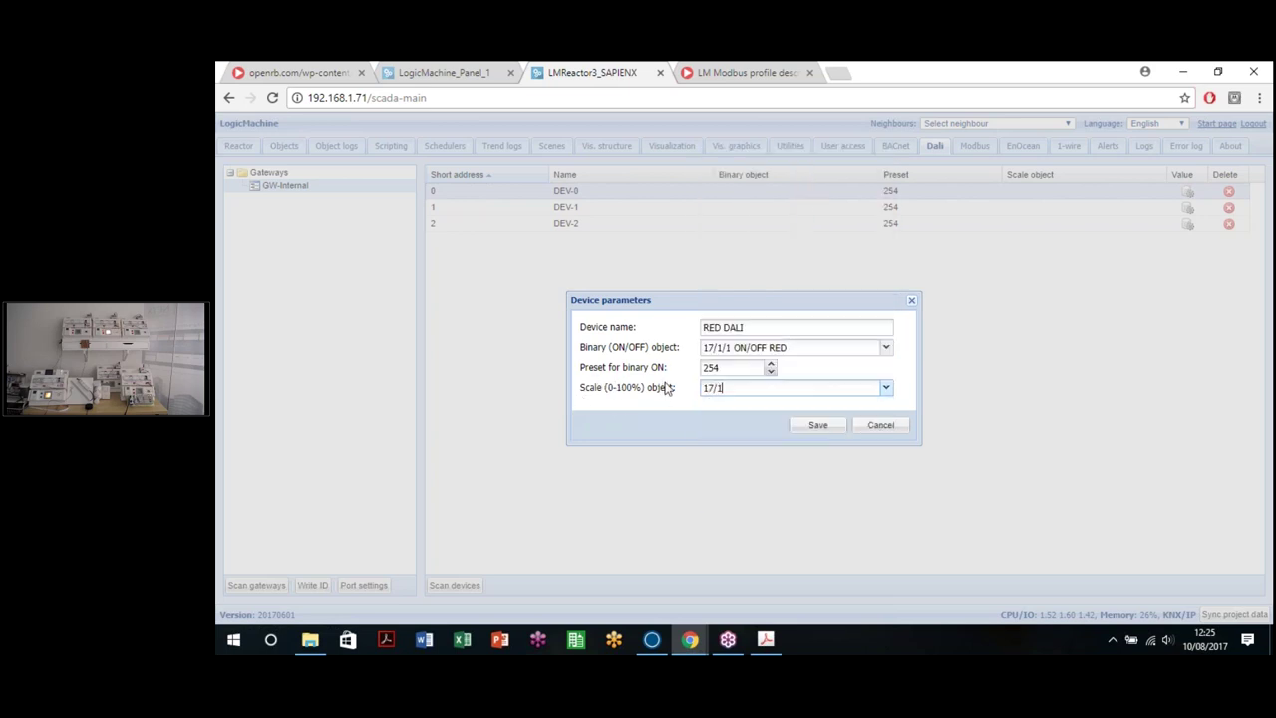
{"action": "type", "text": "/3"}
{"action": "key", "text": "BackSpace"}
{"action": "key", "text": "BackSpace"}
{"action": "key", "text": "BackSpace"}
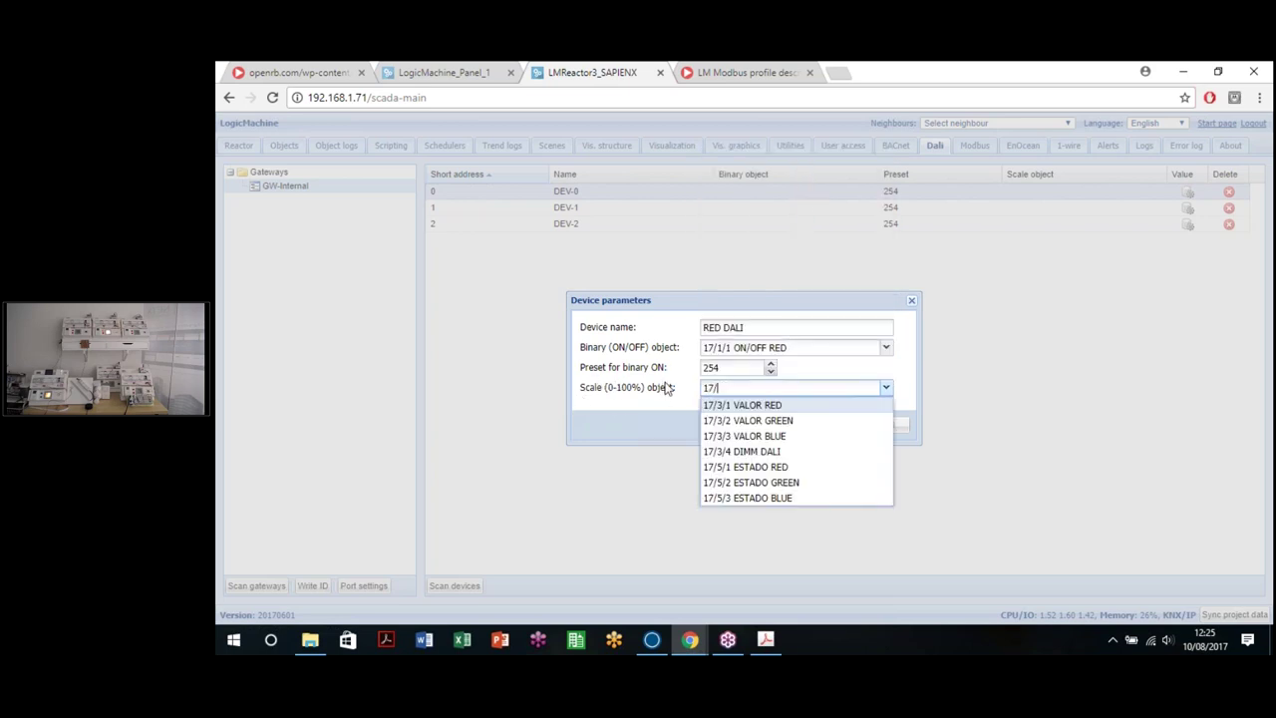
{"action": "type", "text": "3/1"}
{"action": "left_click", "coordinate": [755, 409]}
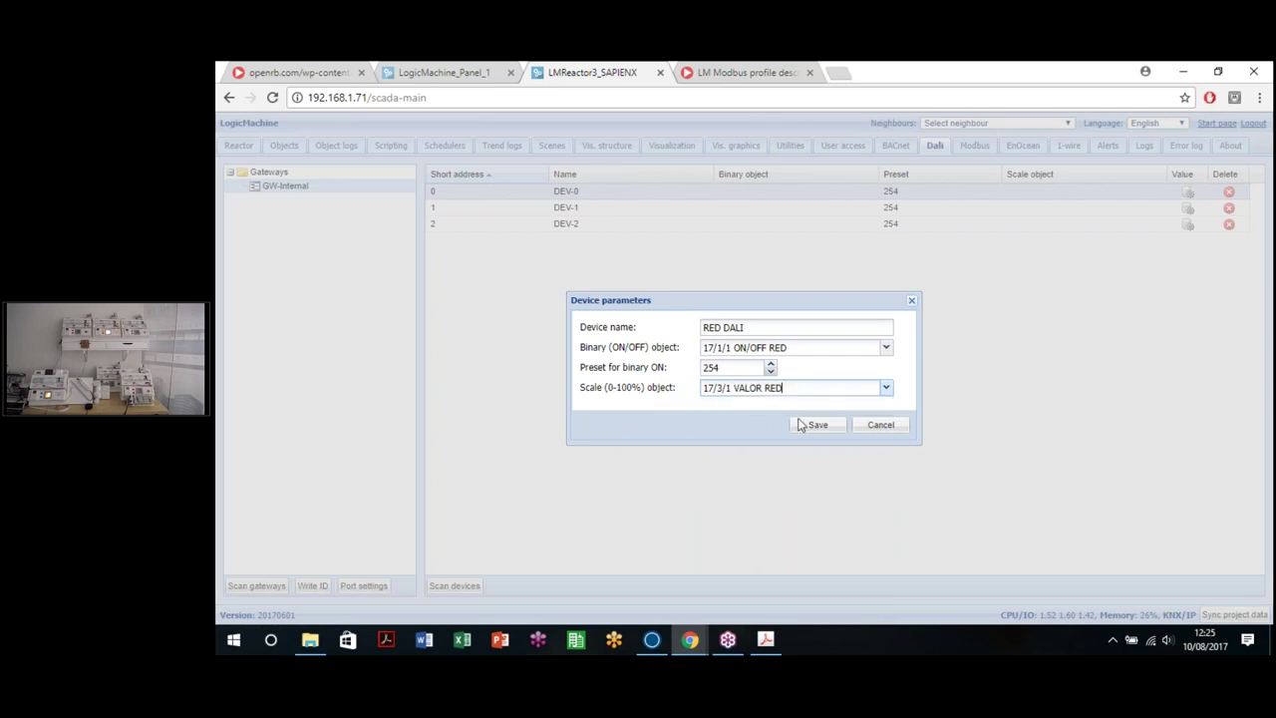
{"action": "left_click", "coordinate": [818, 426]}
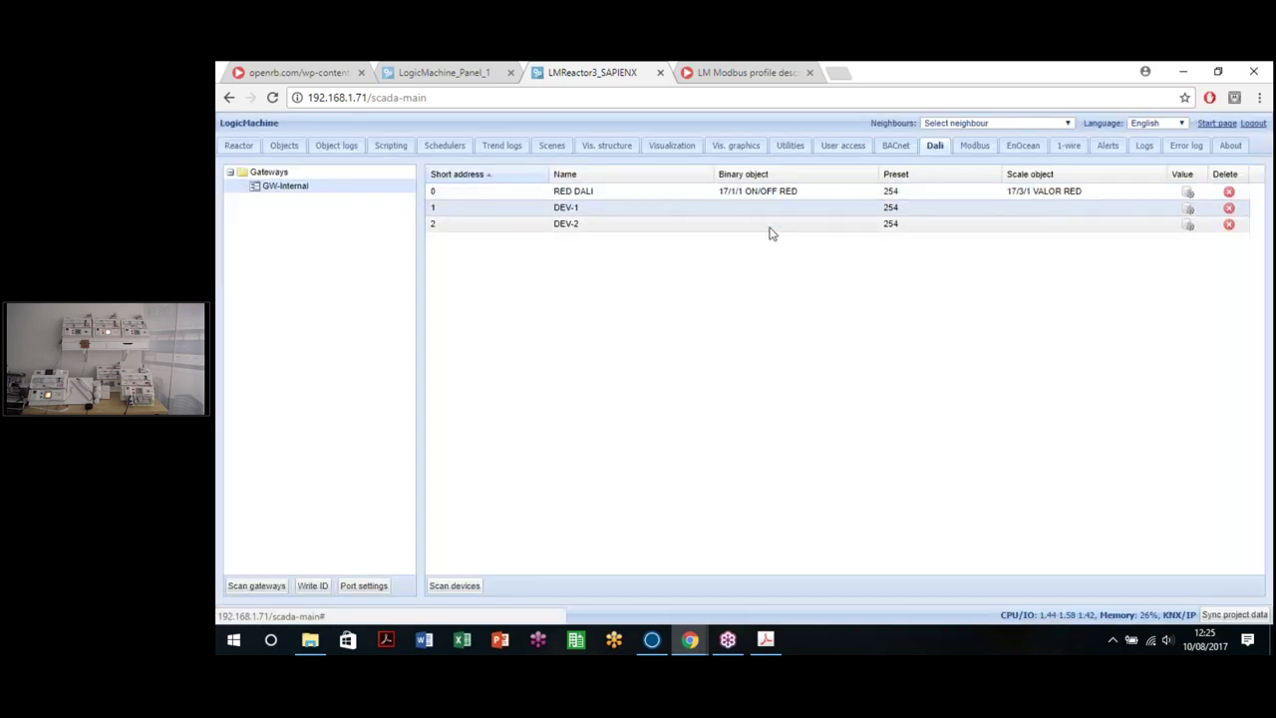
Step: Rename DEV-1 to GREEN DALI, link 17/1/2 ON/OFF GREEN and 17/3/2 VALOR GREEN, and save
{"action": "double_click", "coordinate": [760, 207]}
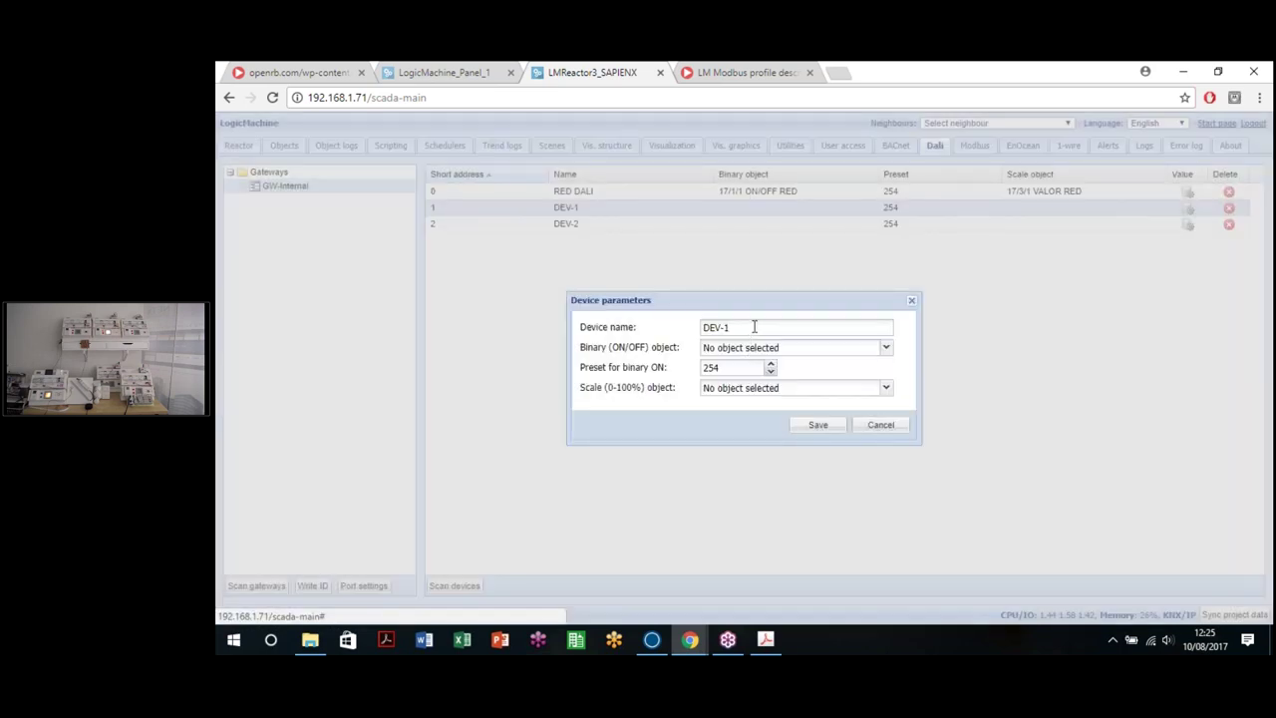
{"action": "type", "text": "GREEN DALI"}
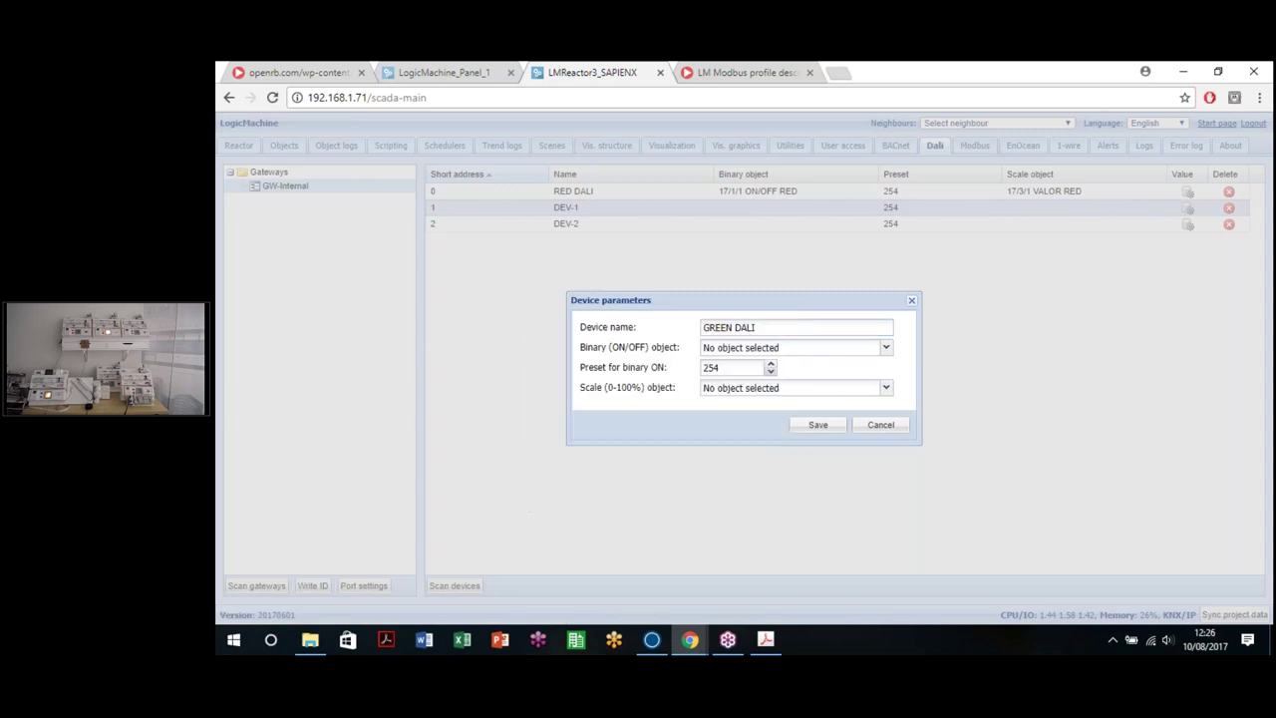
{"action": "key", "text": "Tab"}
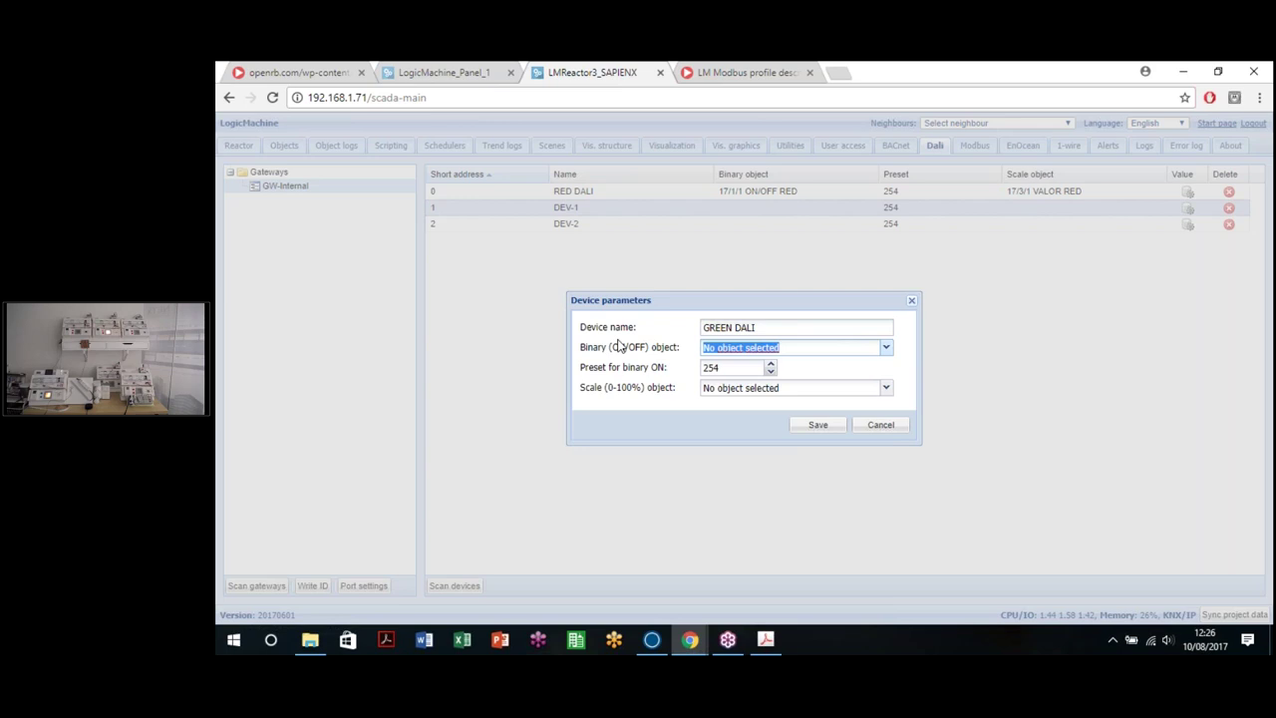
{"action": "type", "text": "17/1/2"}
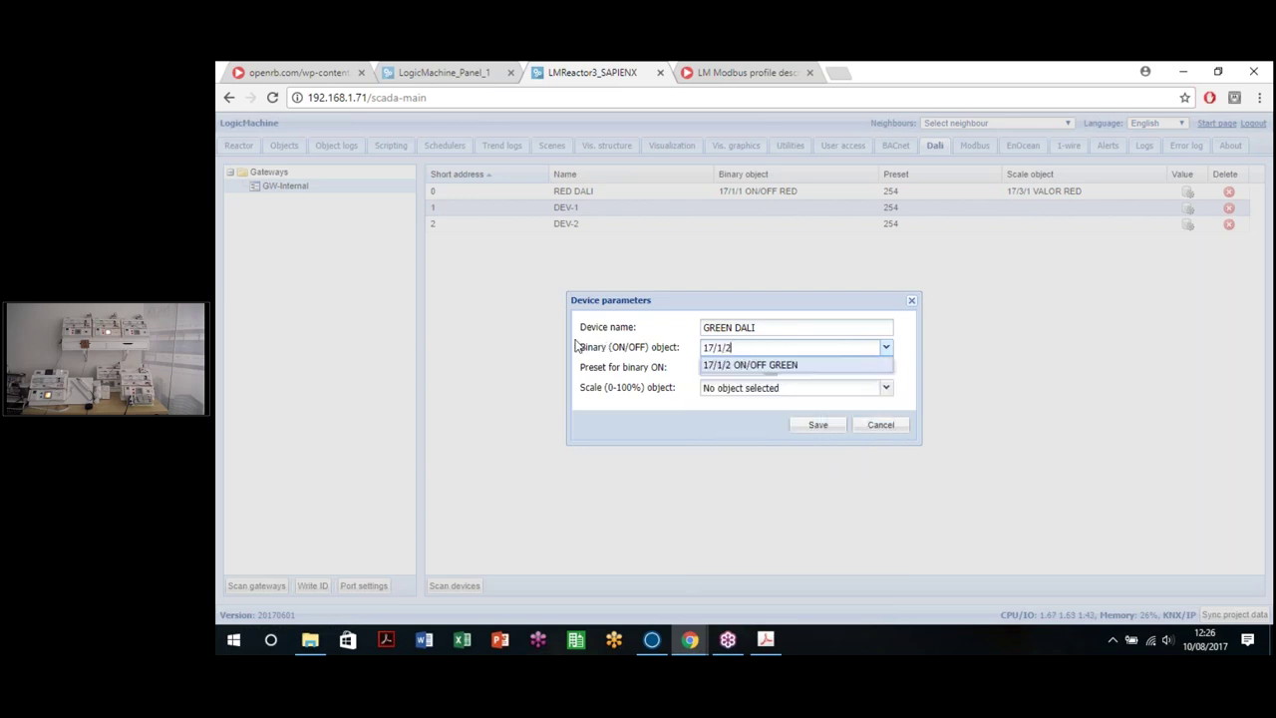
{"action": "left_click", "coordinate": [768, 366]}
{"action": "key", "text": "Tab"}
{"action": "key", "text": "Tab"}
{"action": "type", "text": "17/3/1"}
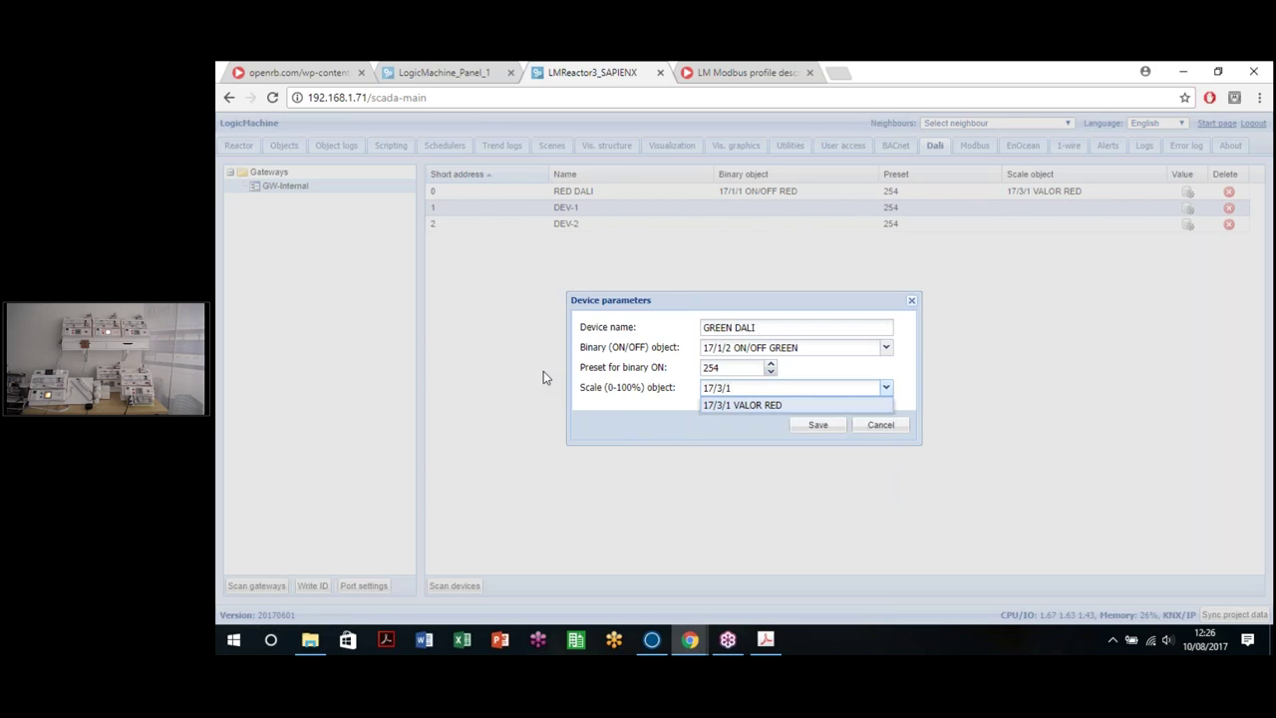
{"action": "key", "text": "BackSpace"}
{"action": "type", "text": "2"}
{"action": "left_click", "coordinate": [766, 409]}
{"action": "left_click", "coordinate": [813, 429]}
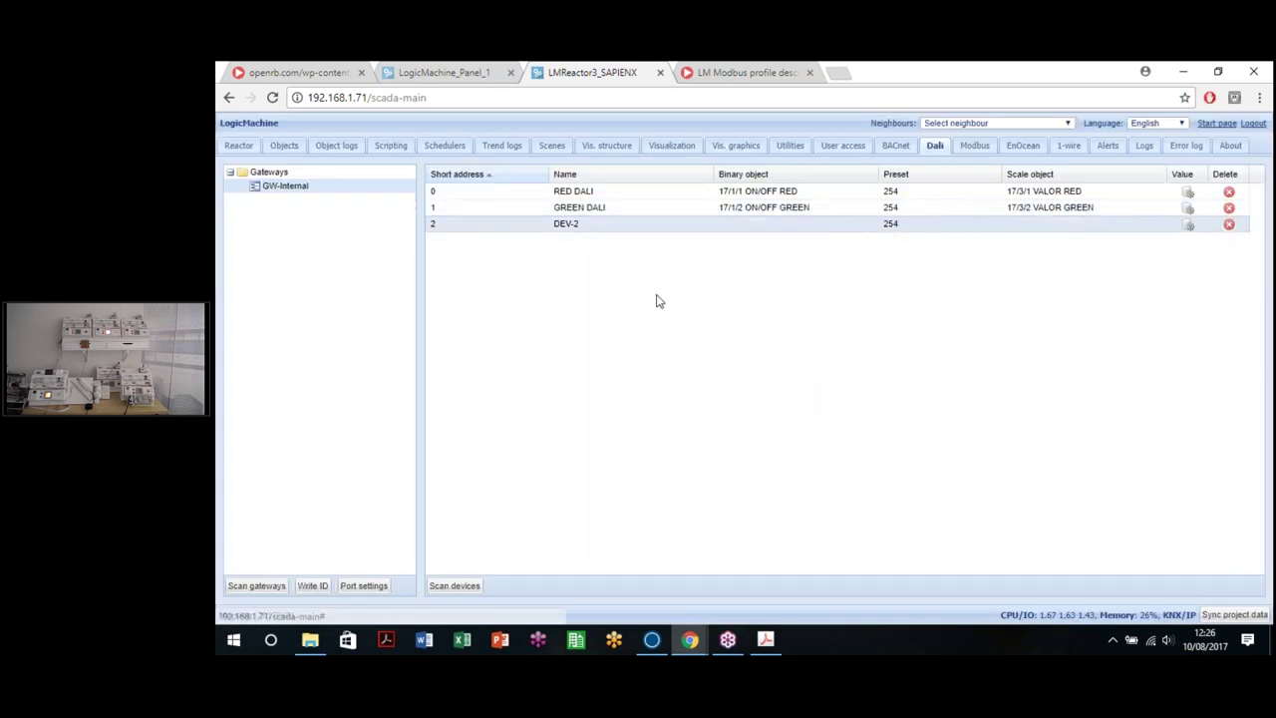
Step: Rename DEV-2 to BLUE DALI, link 17/1/3 ON/OFF BLUE and 17/3/3 VALOR BLUE, and save
{"action": "double_click", "coordinate": [599, 224]}
{"action": "left_click_drag", "start_coordinate": [747, 327], "coordinate": [703, 327]}
{"action": "type", "text": "BLUE DALI"}
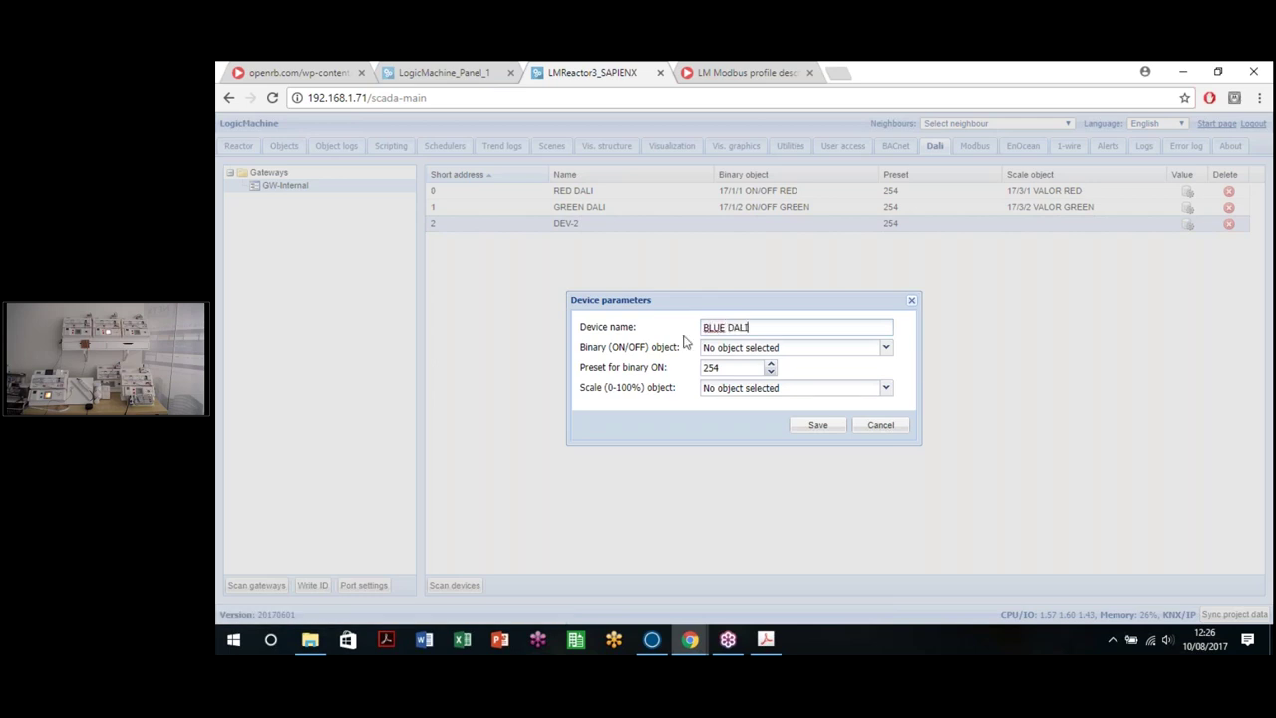
{"action": "left_click", "coordinate": [798, 347]}
{"action": "key", "text": "BackSpace"}
{"action": "key", "text": "BackSpace"}
{"action": "key", "text": "BackSpace"}
{"action": "key", "text": "BackSpace"}
{"action": "key", "text": "BackSpace"}
{"action": "key", "text": "BackSpace"}
{"action": "key", "text": "BackSpace"}
{"action": "key", "text": "BackSpace"}
{"action": "key", "text": "BackSpace"}
{"action": "type", "text": "17/"}
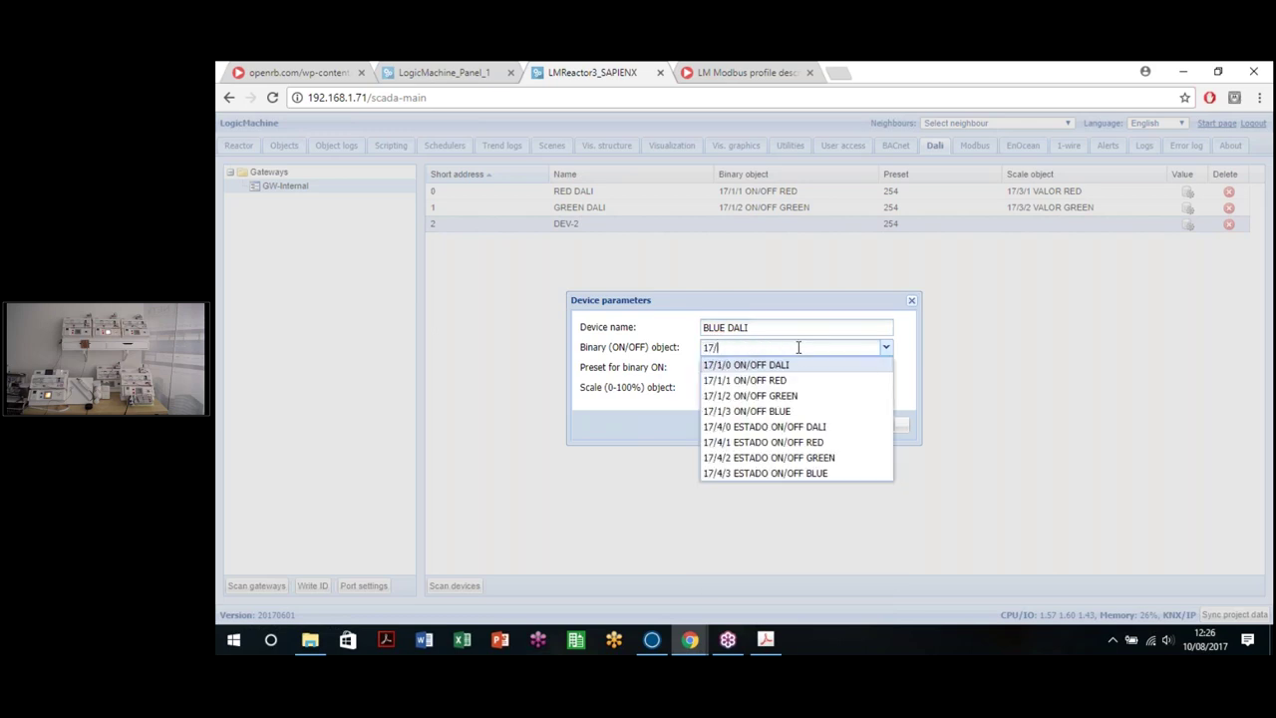
{"action": "type", "text": "1/3"}
{"action": "left_click", "coordinate": [807, 365]}
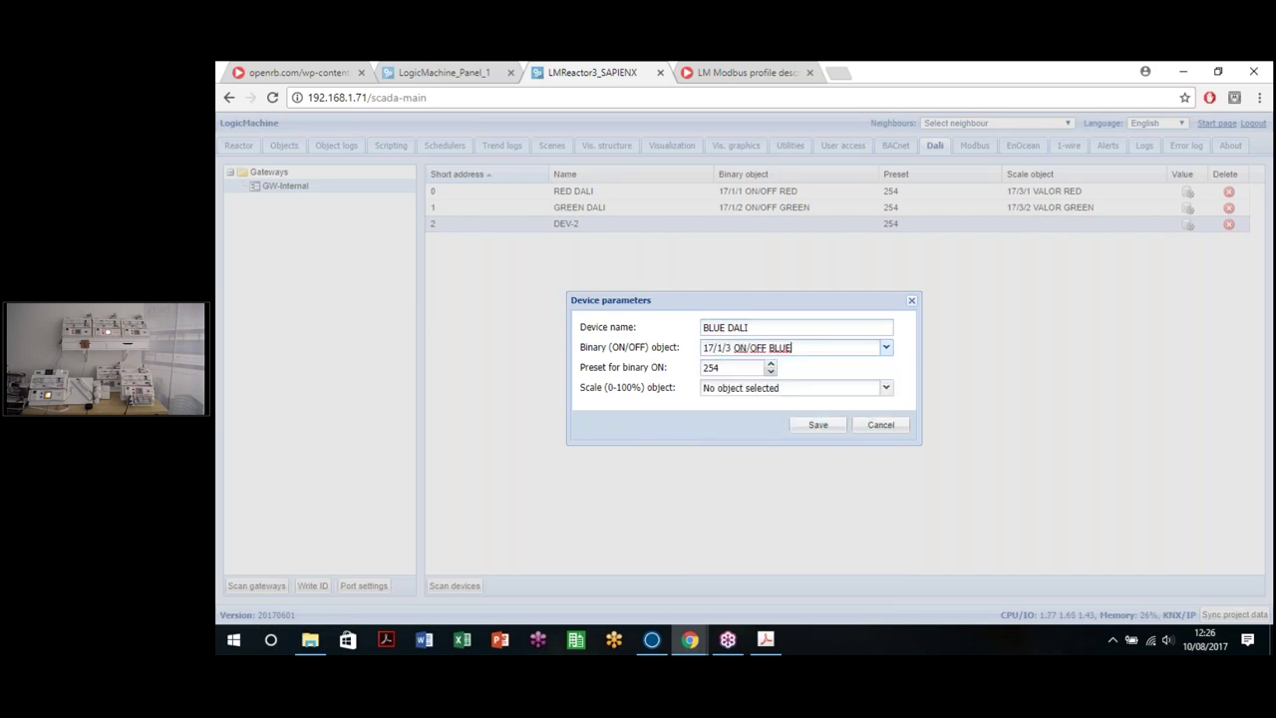
{"action": "left_click", "coordinate": [807, 389]}
{"action": "type", "text": "17/1"}
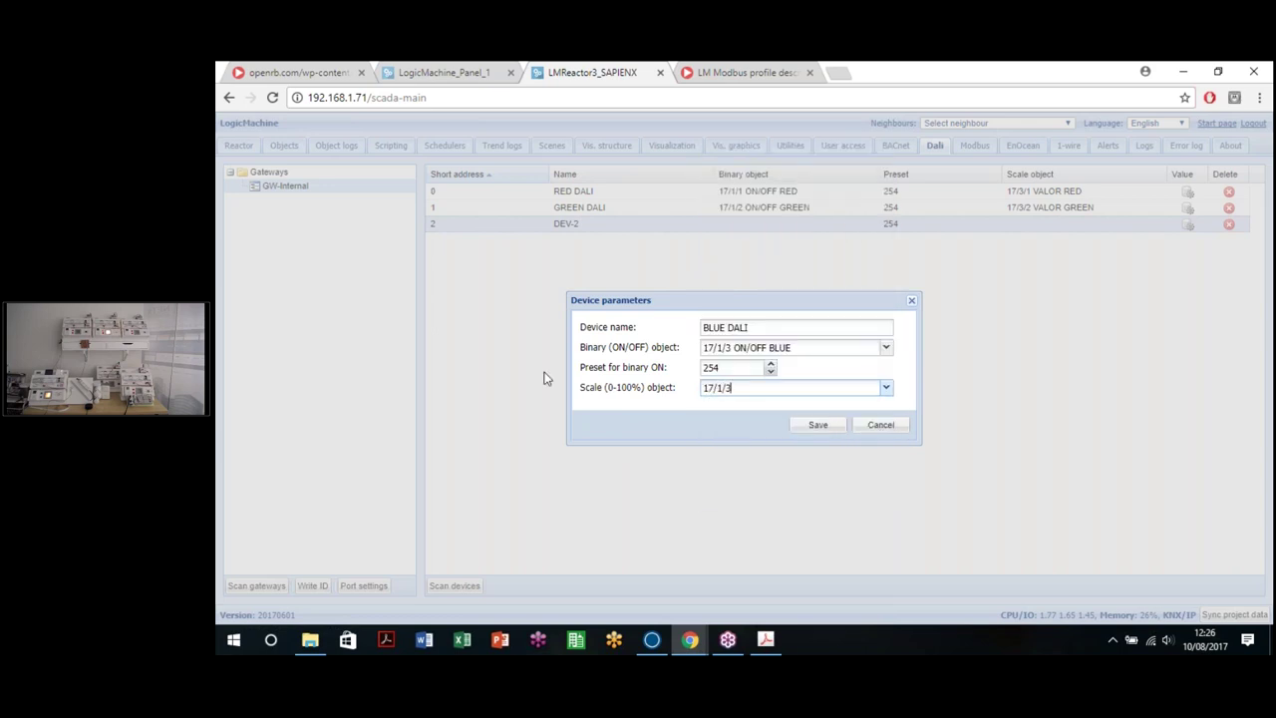
{"action": "type", "text": "/3"}
{"action": "left_click", "coordinate": [800, 407]}
{"action": "left_click", "coordinate": [815, 425]}
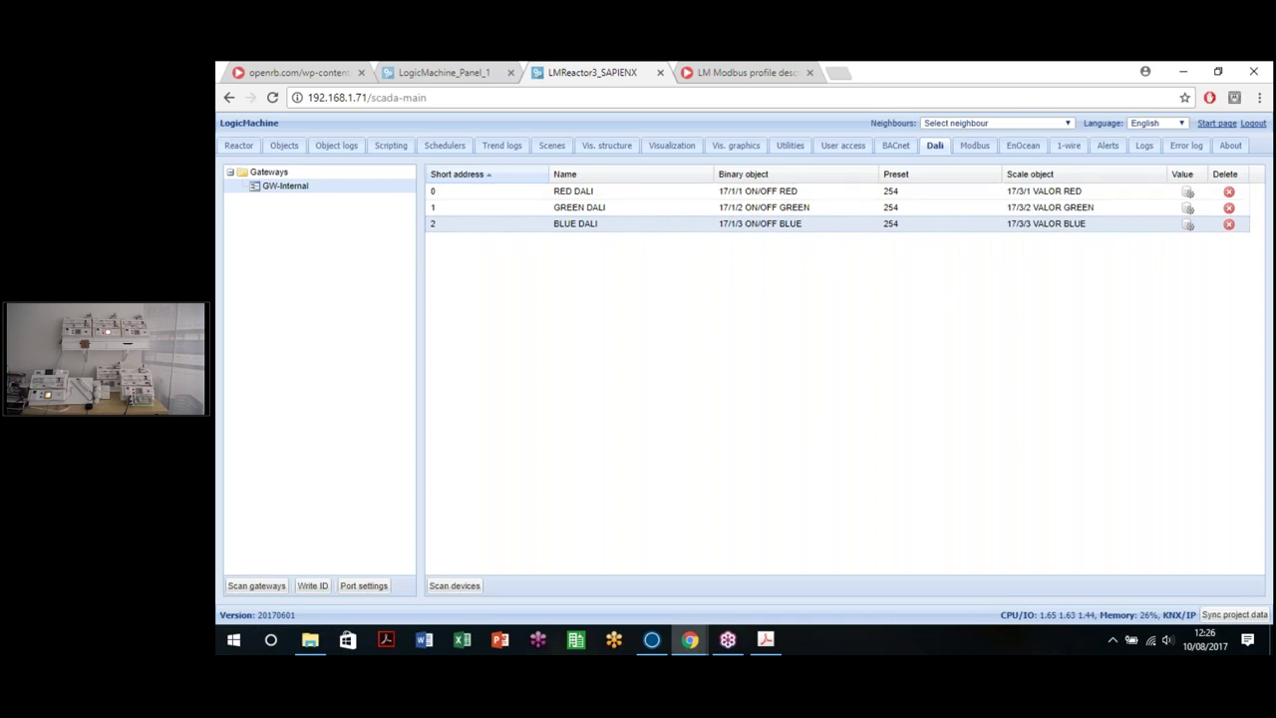
Step: Replace RED DALI's arc value 254 with 120
{"action": "left_click", "coordinate": [1187, 191]}
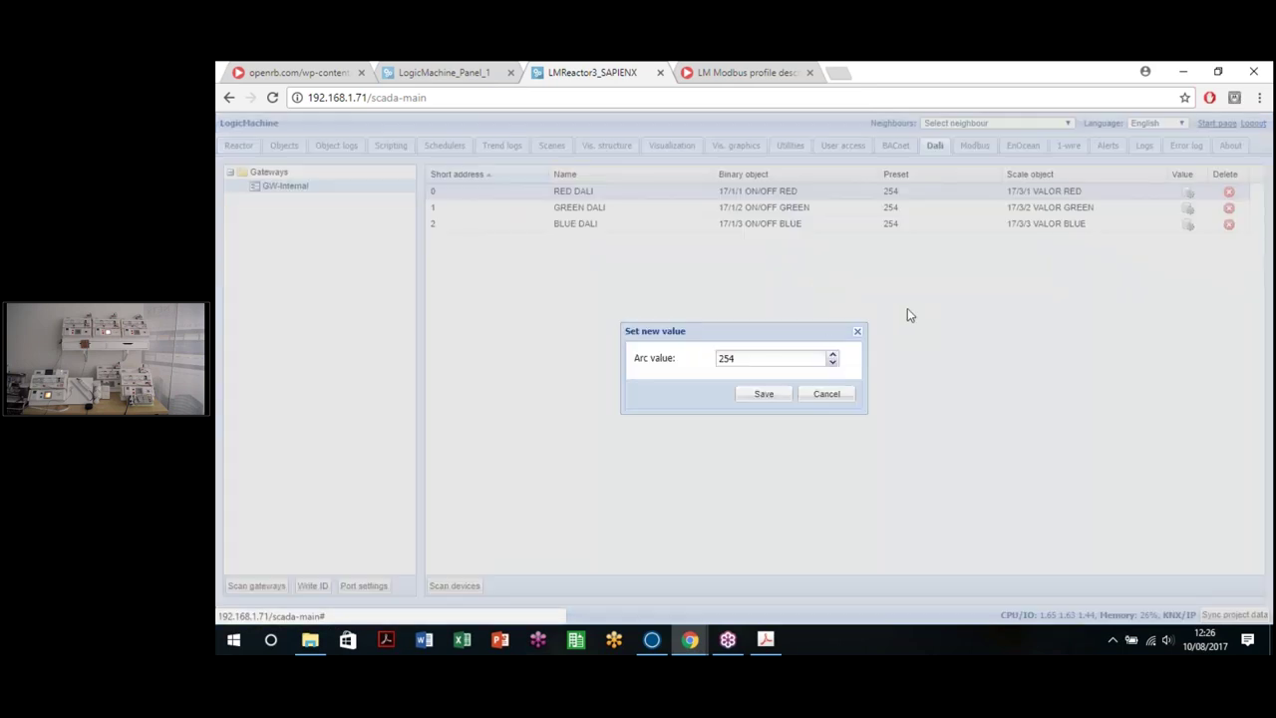
{"action": "left_click", "coordinate": [860, 333]}
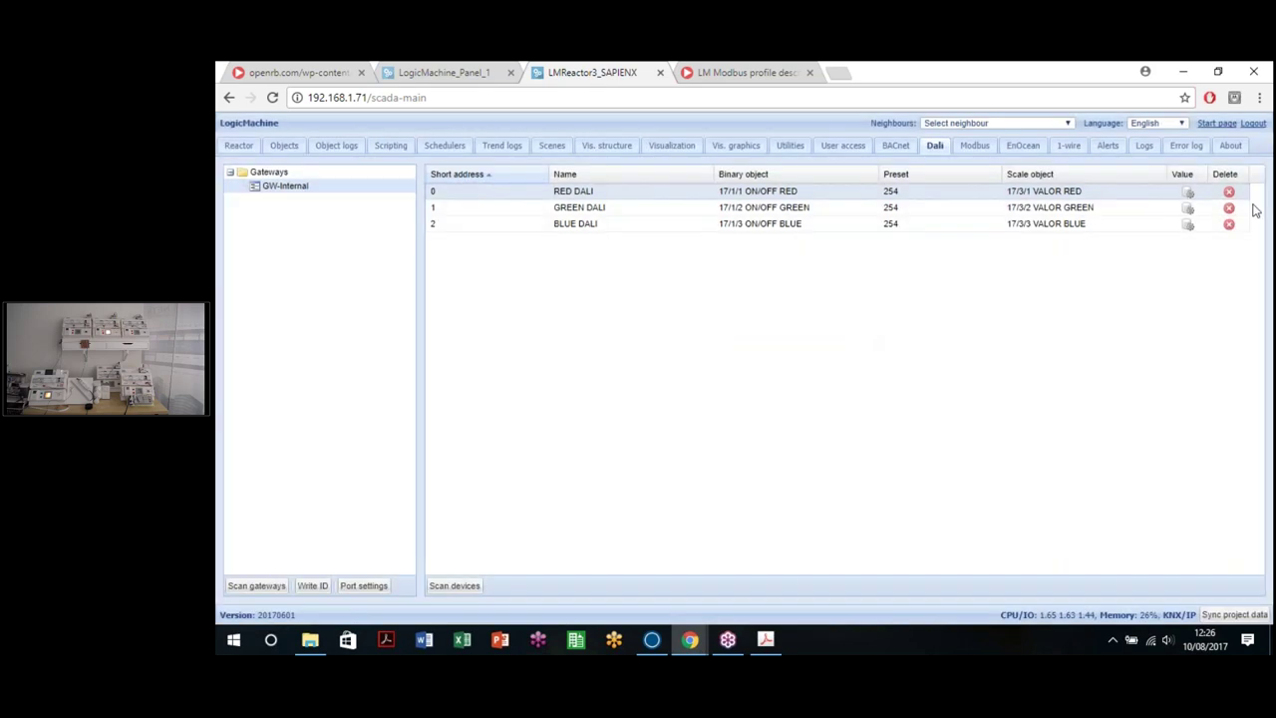
{"action": "left_click", "coordinate": [1187, 192]}
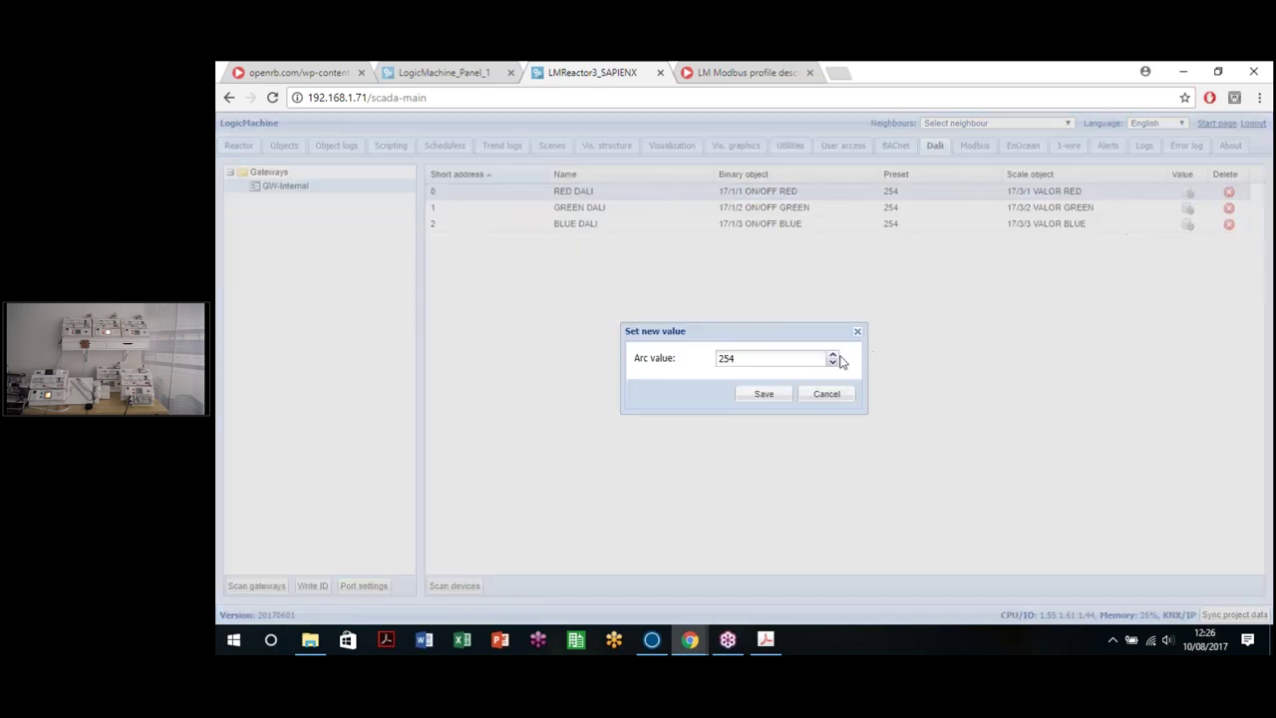
{"action": "left_click_drag", "start_coordinate": [757, 360], "coordinate": [549, 341]}
{"action": "type", "text": "1"}
{"action": "type", "text": "20"}
{"action": "left_click", "coordinate": [763, 395]}
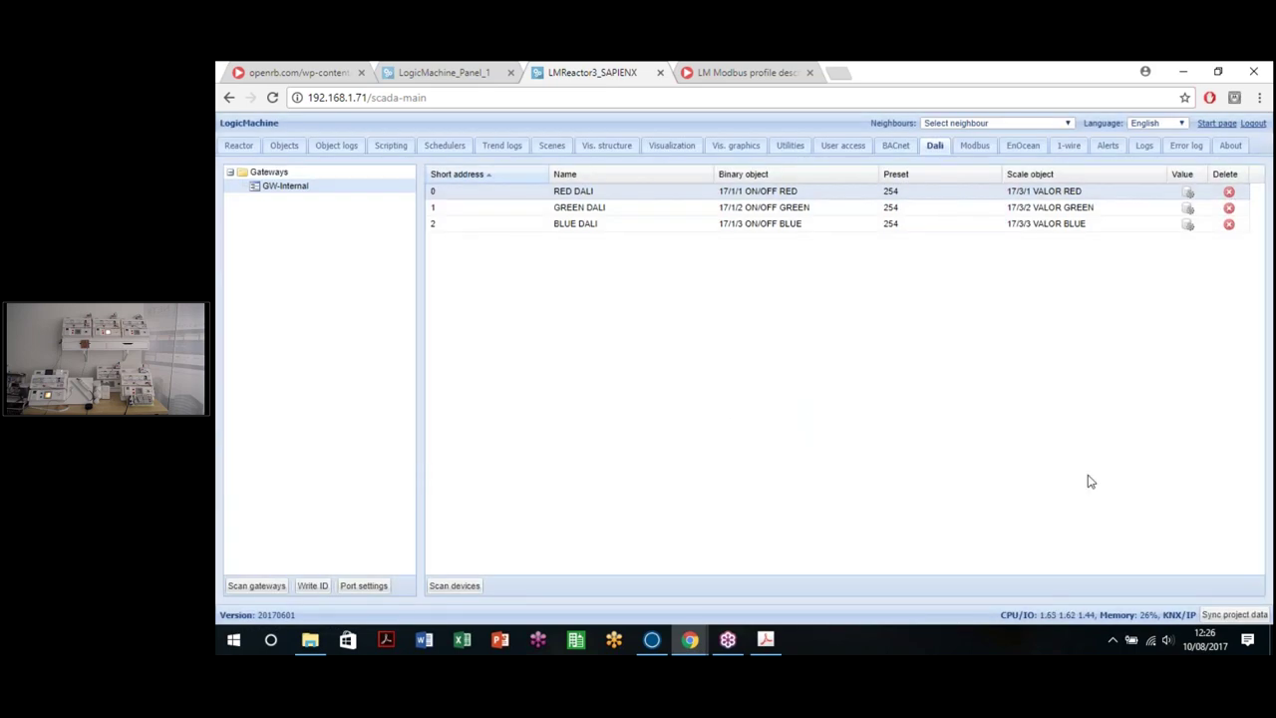
Step: Drive RED DALI through test arc values 35, 50 and 100
{"action": "left_click", "coordinate": [1187, 193]}
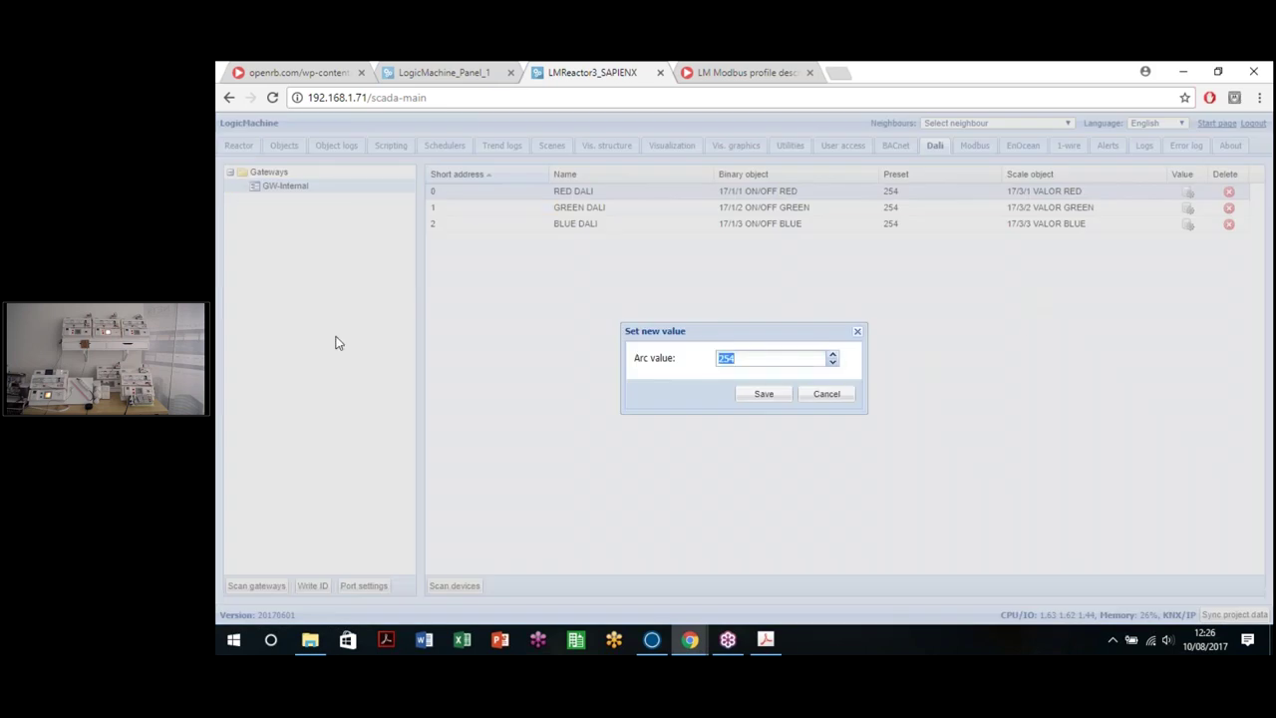
{"action": "type", "text": "35"}
{"action": "left_click", "coordinate": [761, 395]}
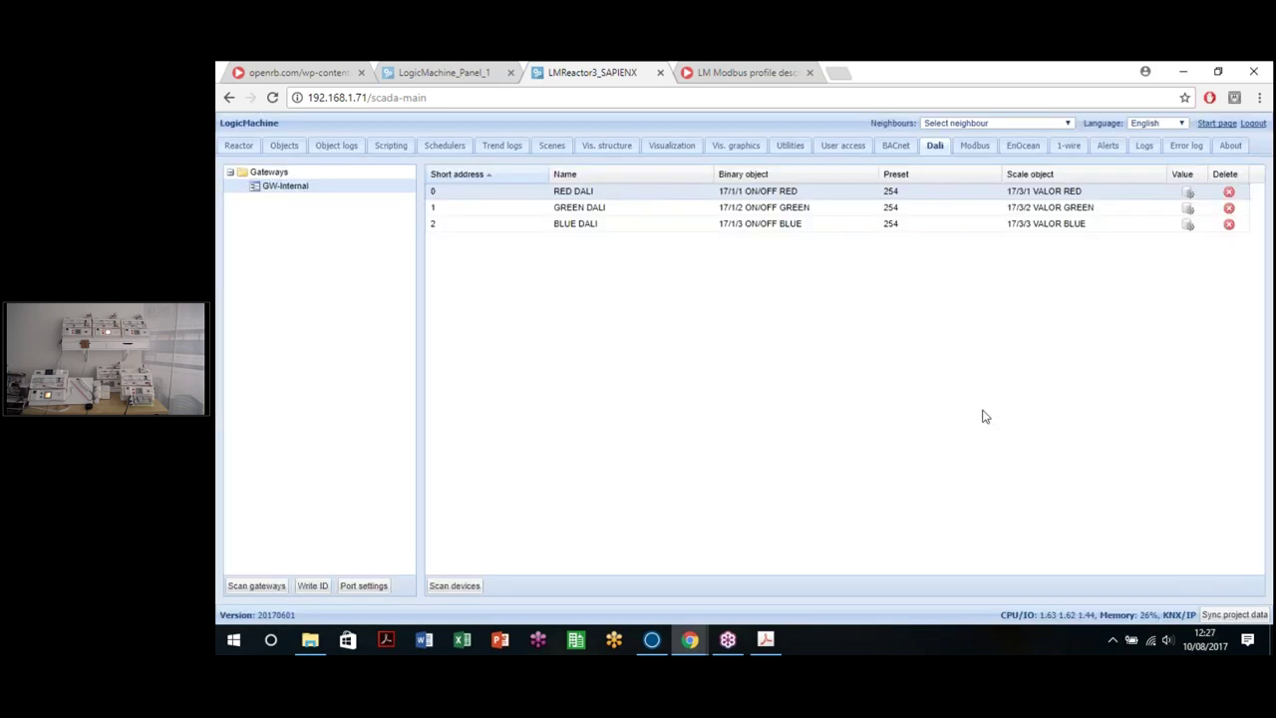
{"action": "left_click", "coordinate": [1188, 194]}
{"action": "type", "text": "50"}
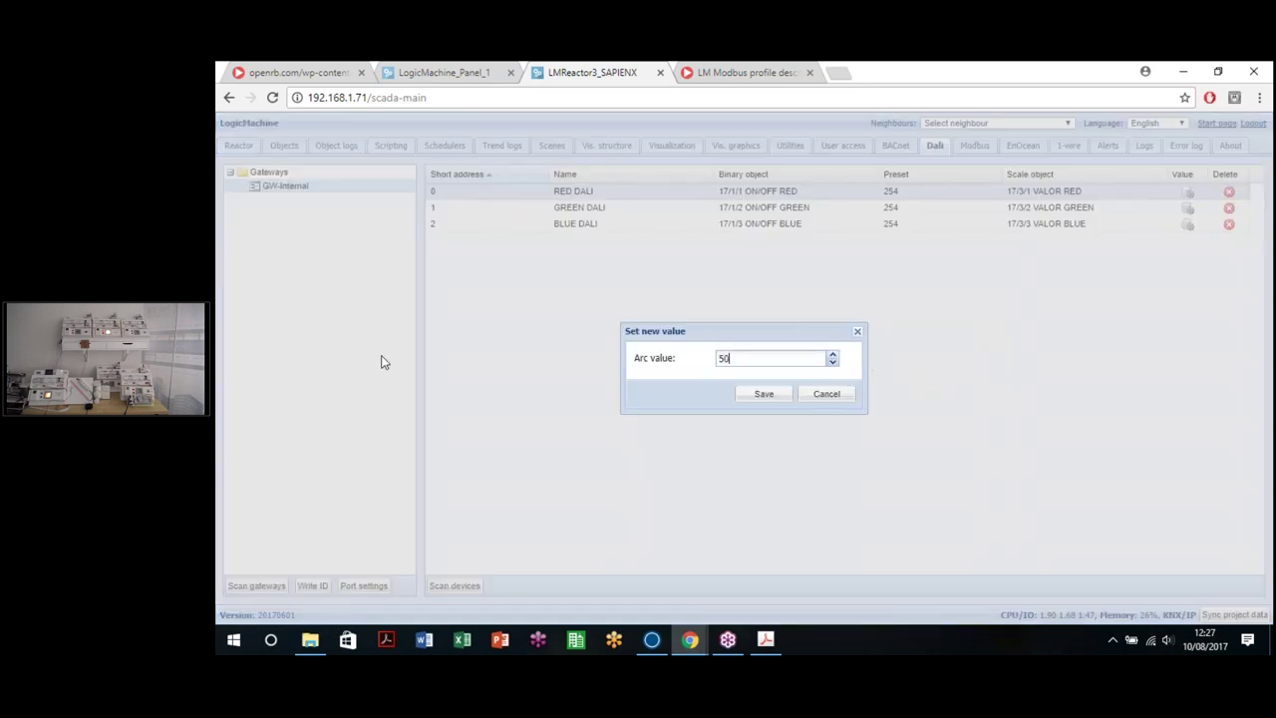
{"action": "left_click", "coordinate": [764, 394]}
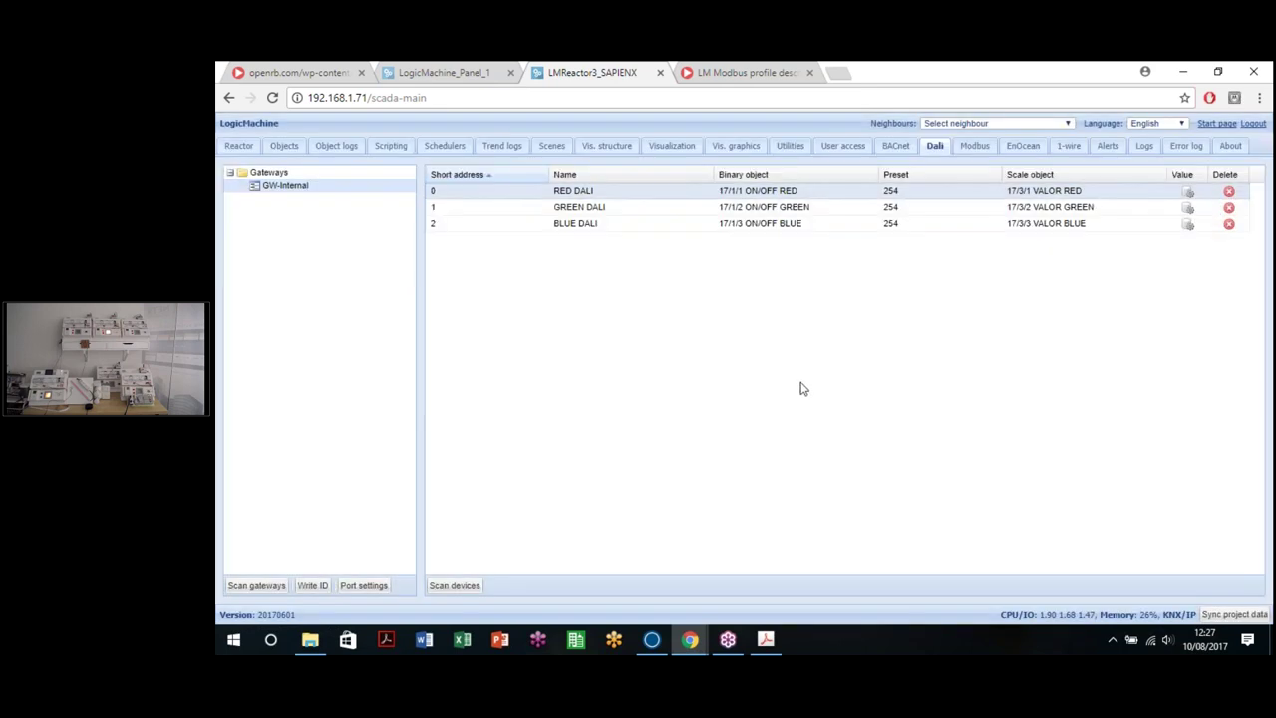
{"action": "left_click", "coordinate": [1188, 195]}
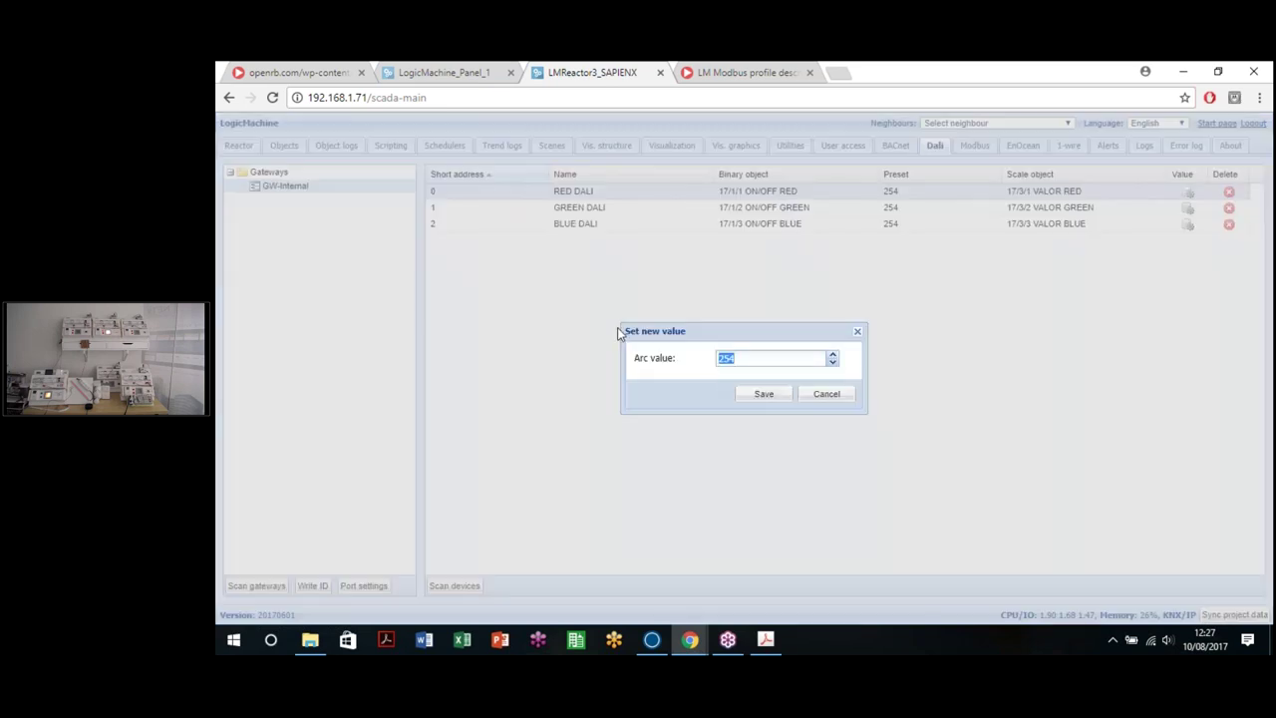
{"action": "type", "text": "100"}
{"action": "left_click", "coordinate": [738, 399]}
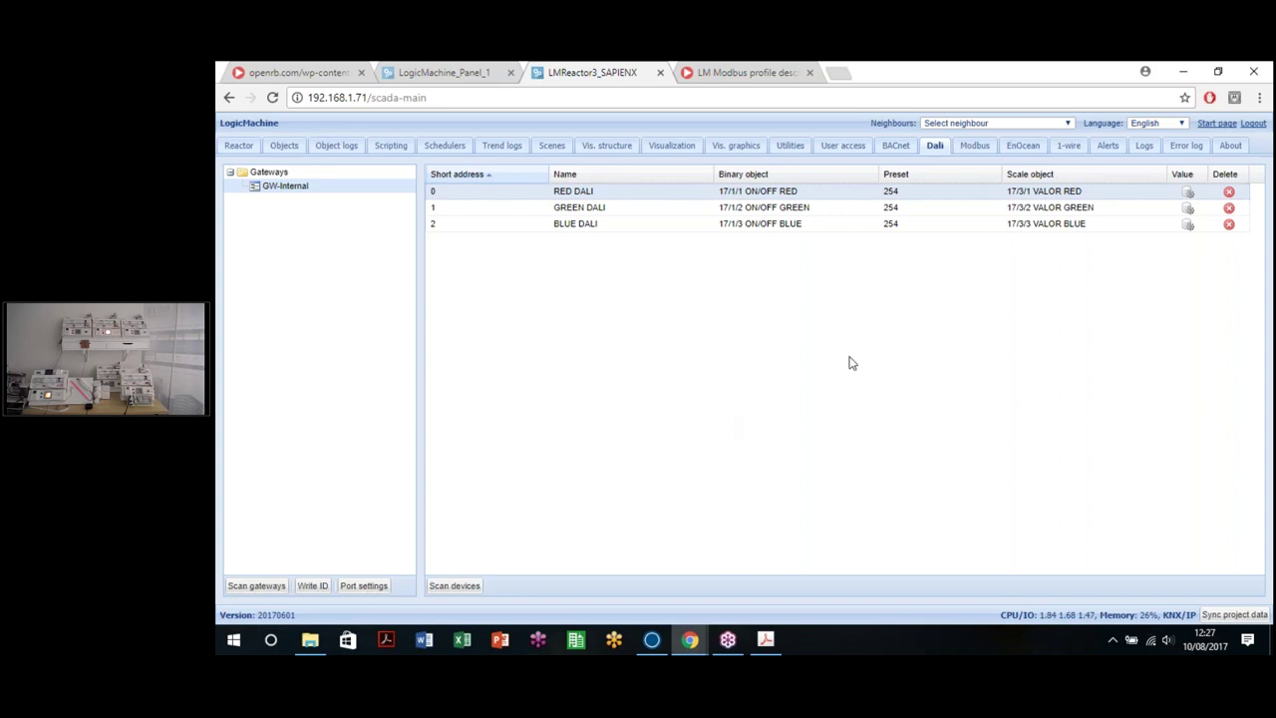
Step: Send full arc value 254 to BLUE DALI, then select its arc value for replacement
{"action": "left_click", "coordinate": [1188, 224]}
{"action": "left_click", "coordinate": [768, 399]}
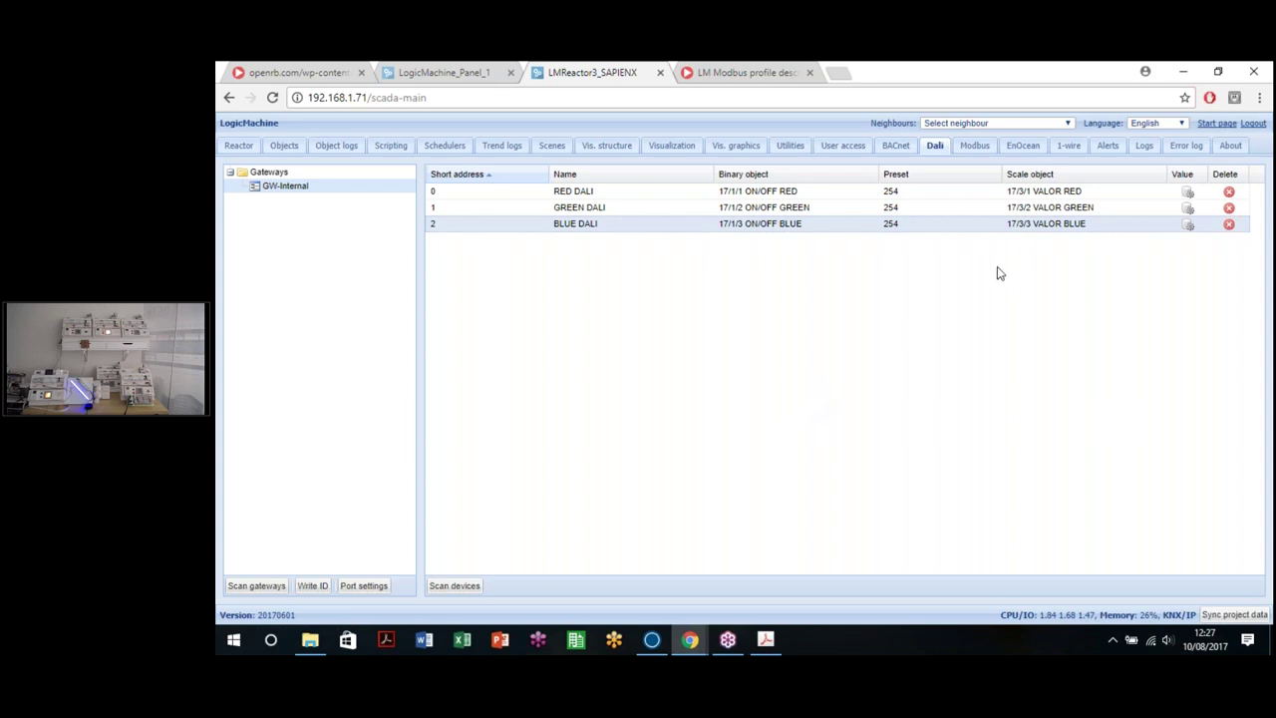
{"action": "left_click", "coordinate": [1188, 224]}
{"action": "key", "text": "ctrl+a"}
Step: Set BLUE DALI's arc value to 100
{"action": "type", "text": "100"}
{"action": "left_click", "coordinate": [764, 394]}
Step: On the LogicMachine_Panel_1 page, filter the Objects list by group address 17/*/*
{"action": "left_click", "coordinate": [432, 75]}
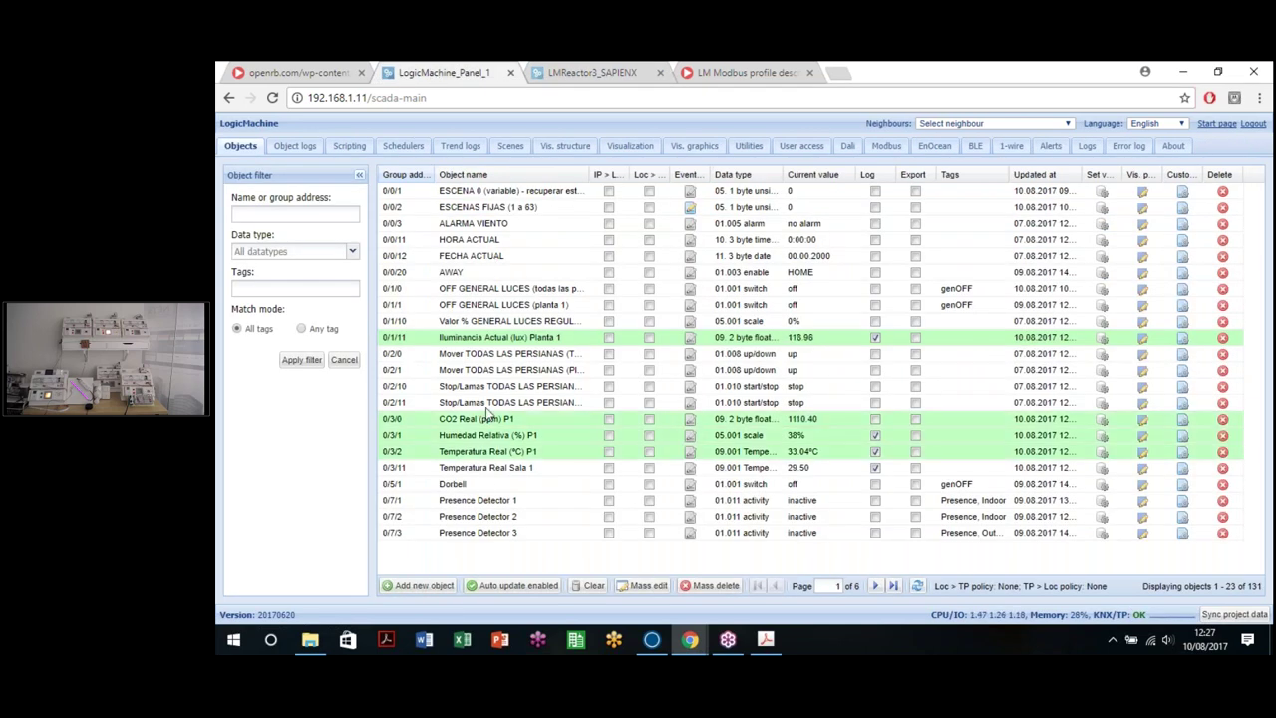
{"action": "left_click", "coordinate": [300, 216]}
{"action": "type", "text": "17"}
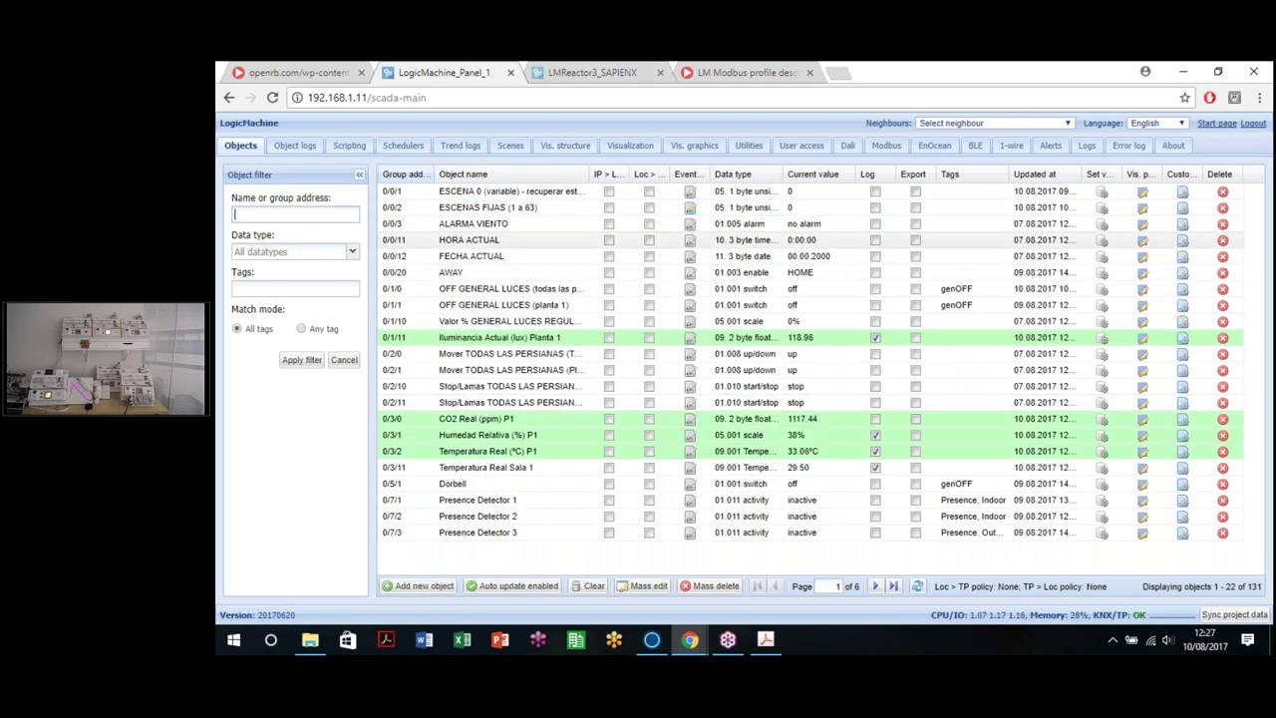
{"action": "type", "text": "/"}
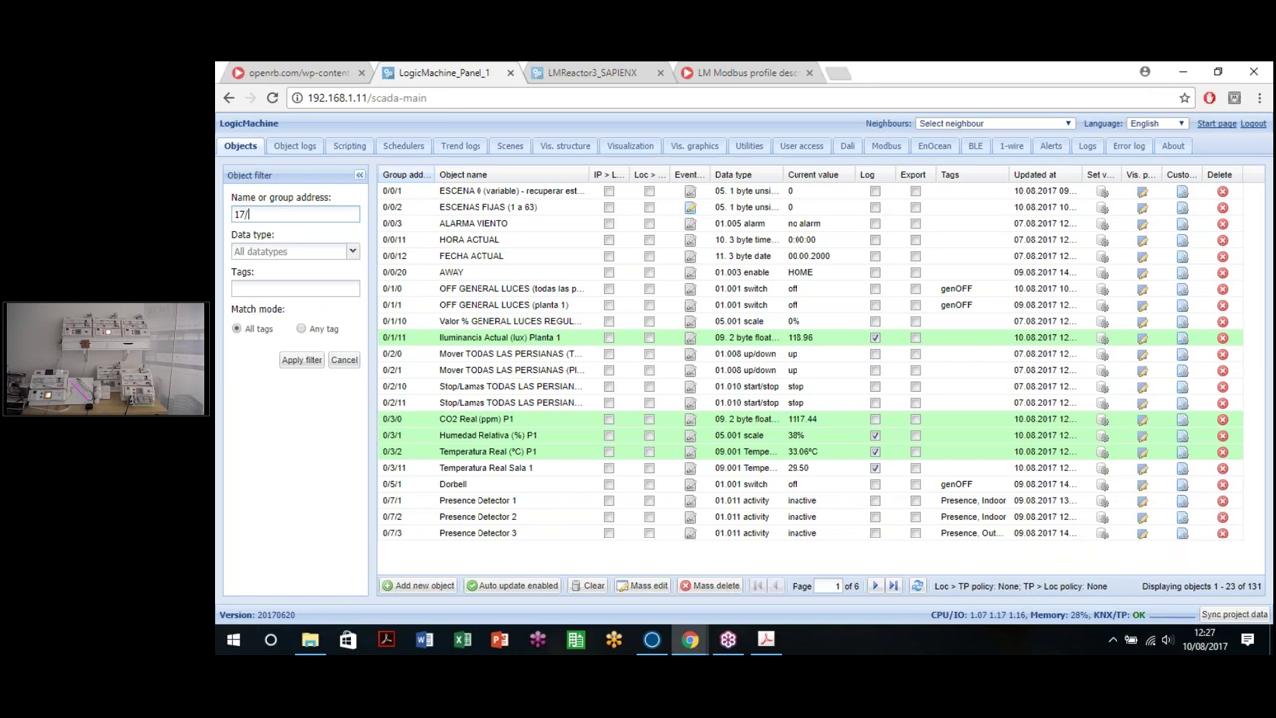
{"action": "type", "text": "3/0"}
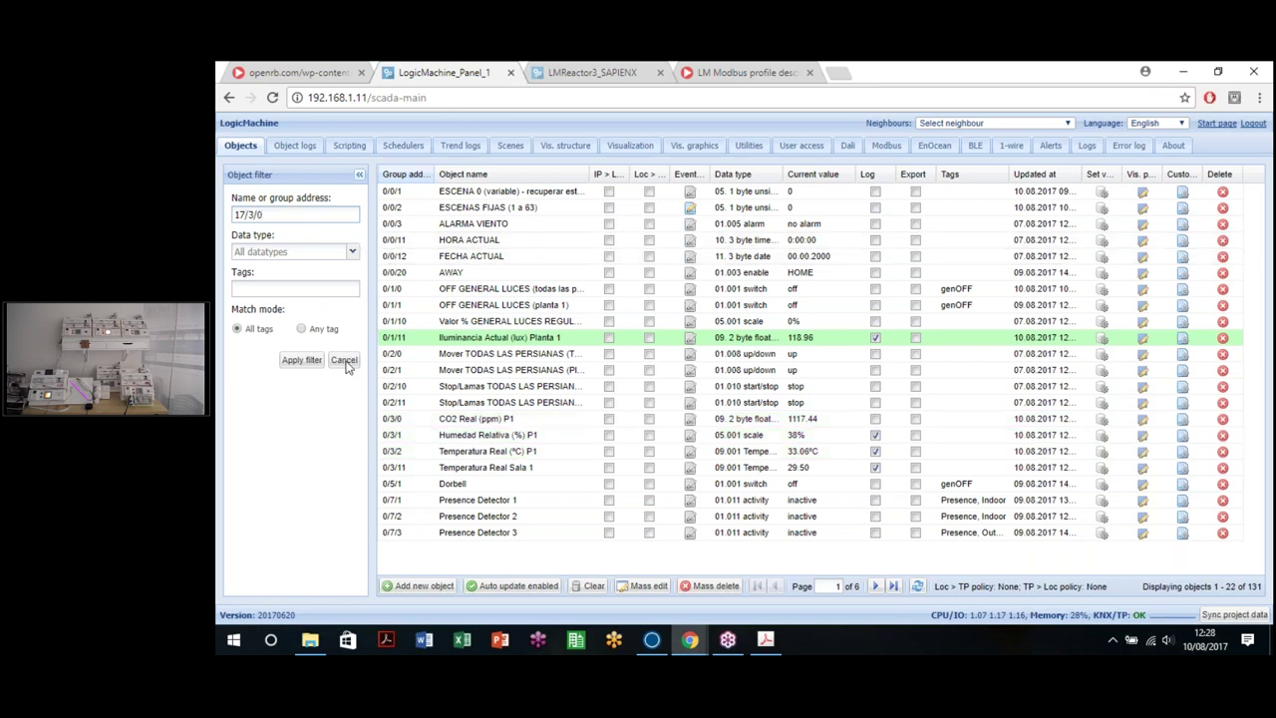
{"action": "left_click", "coordinate": [311, 217]}
{"action": "key", "text": "ctrl+a"}
{"action": "key", "text": "BackSpace"}
{"action": "type", "text": "17/*/*"}
{"action": "key", "text": "Return"}
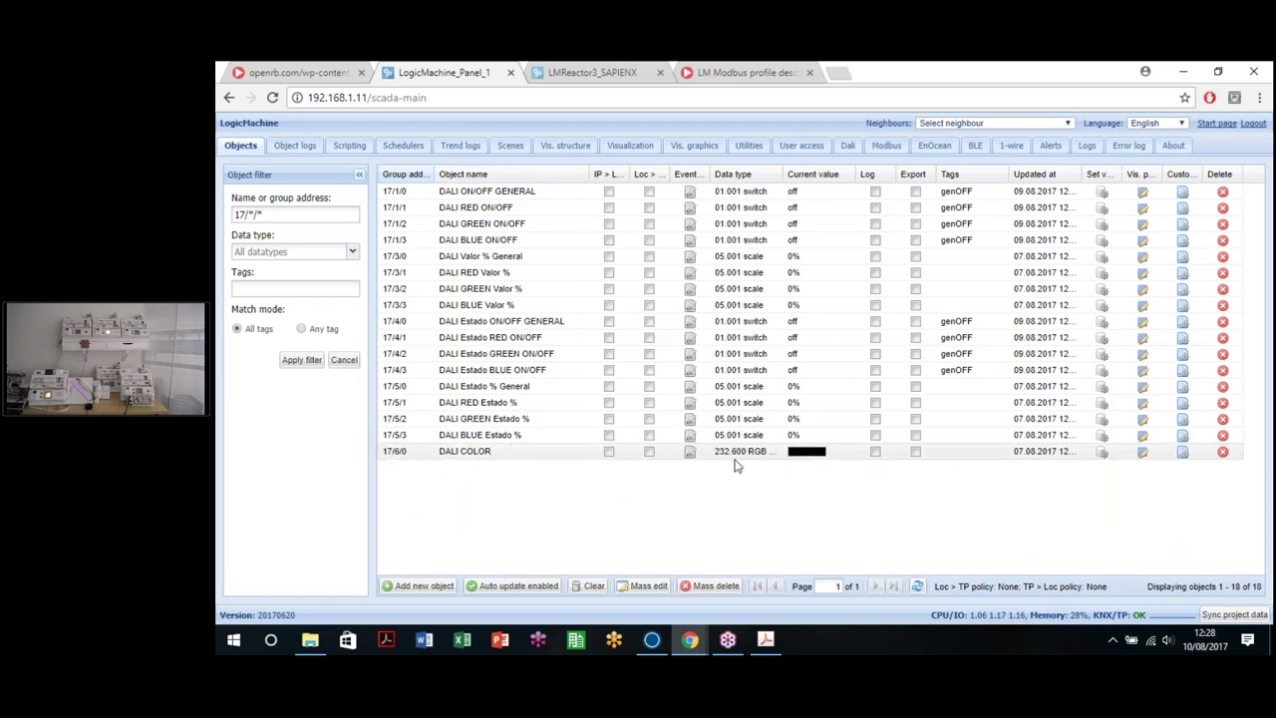
Step: Set the DALI COLOR object's value to a blue colour from the palette
{"action": "double_click", "coordinate": [746, 351]}
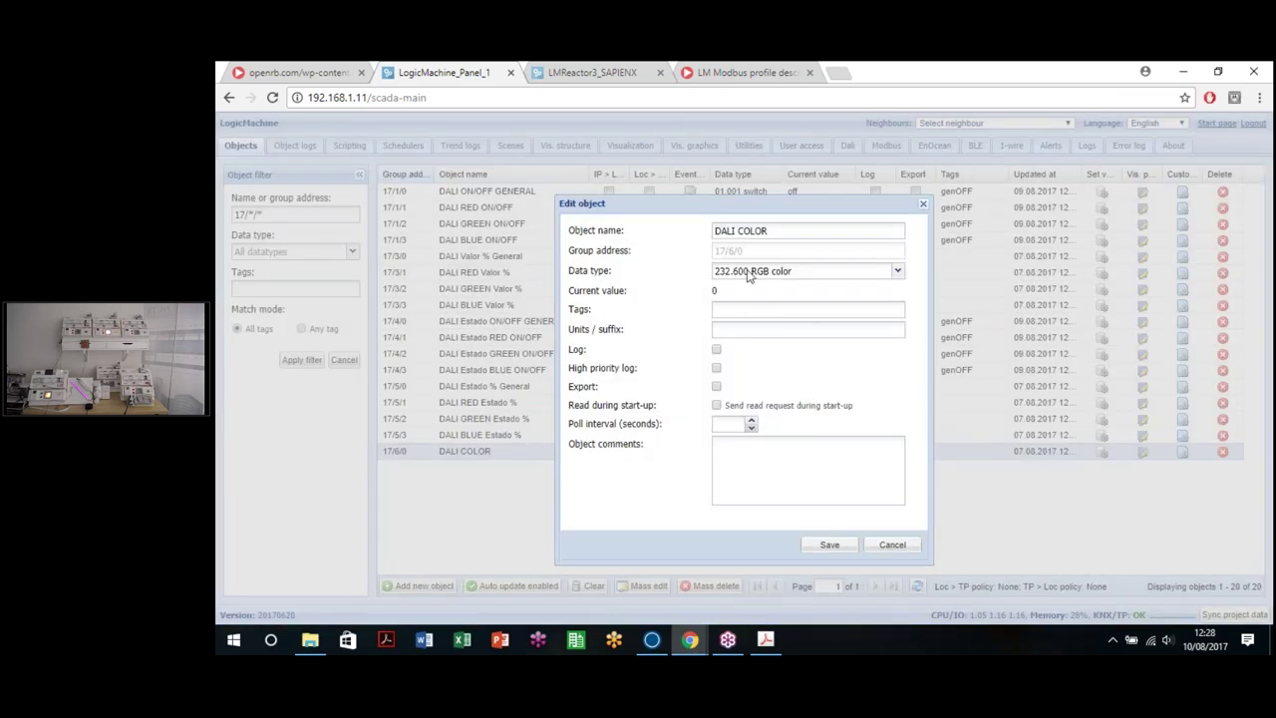
{"action": "left_click", "coordinate": [891, 547]}
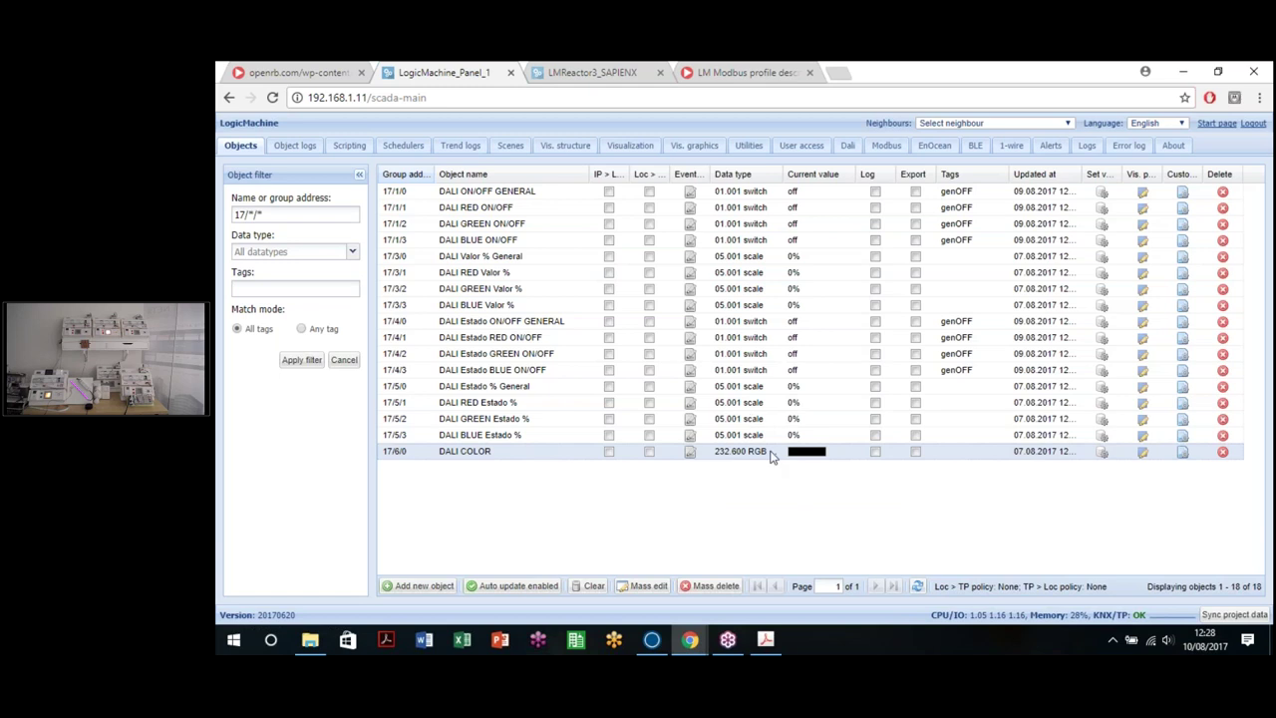
{"action": "left_click", "coordinate": [1103, 451]}
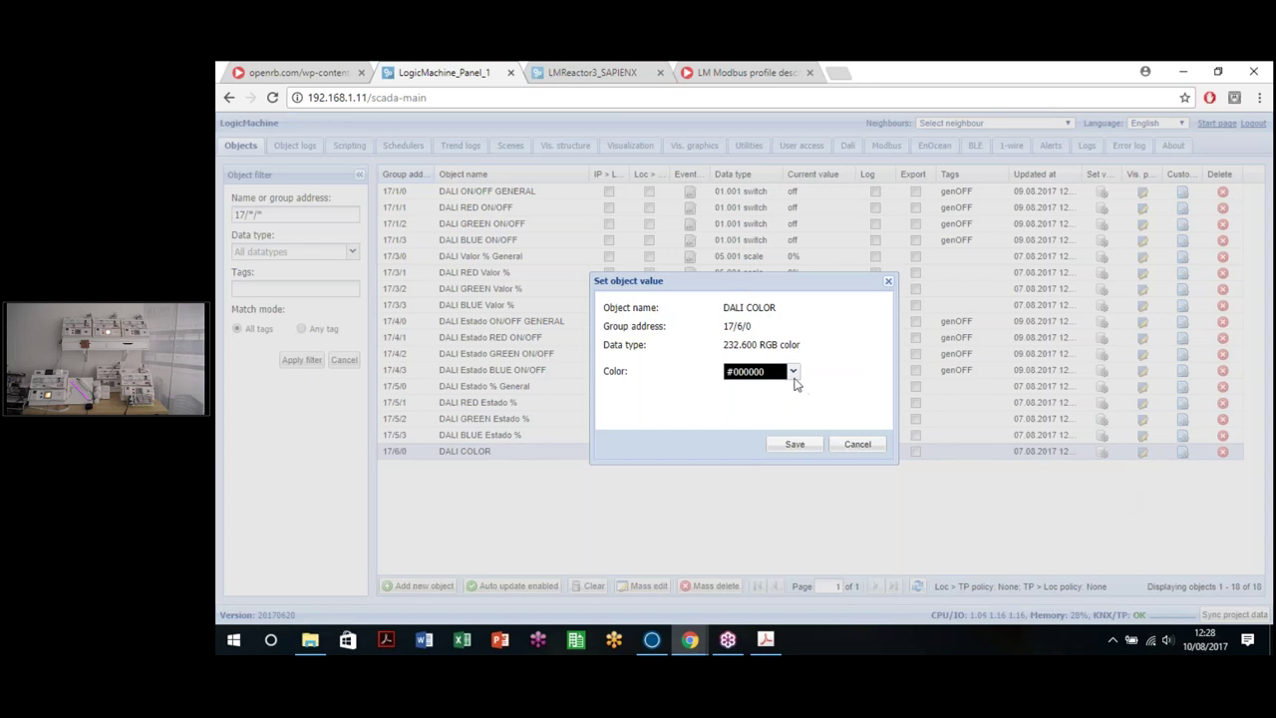
{"action": "left_click", "coordinate": [794, 371]}
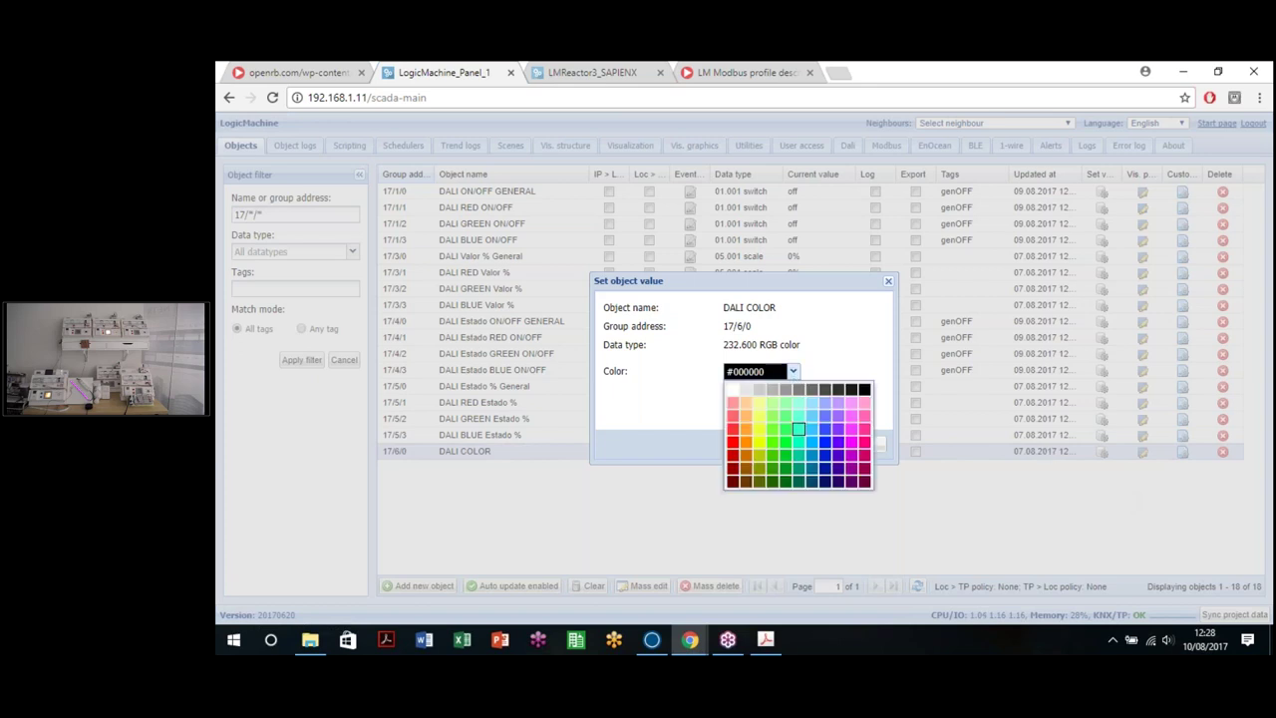
{"action": "left_click", "coordinate": [825, 436]}
{"action": "left_click", "coordinate": [808, 449]}
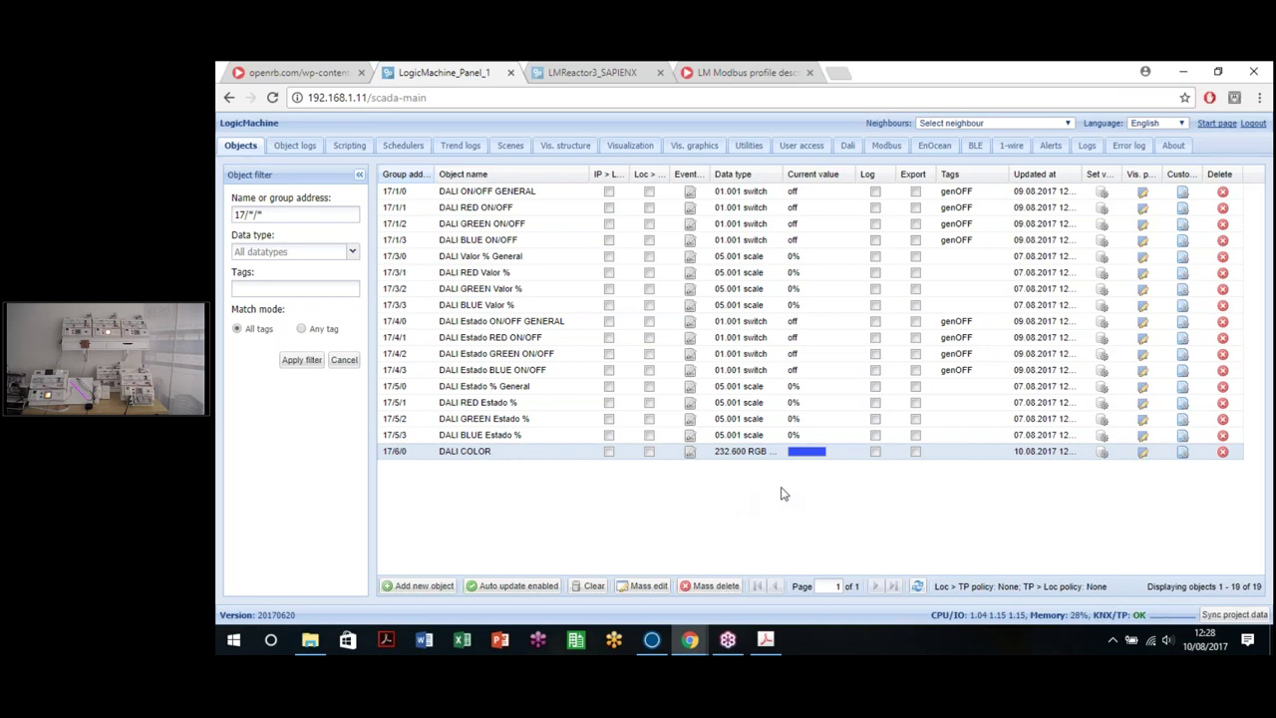
Step: Open the event script for the DALI COLOR object
{"action": "left_click", "coordinate": [735, 75]}
{"action": "left_click", "coordinate": [494, 70]}
{"action": "key", "text": "super+e"}
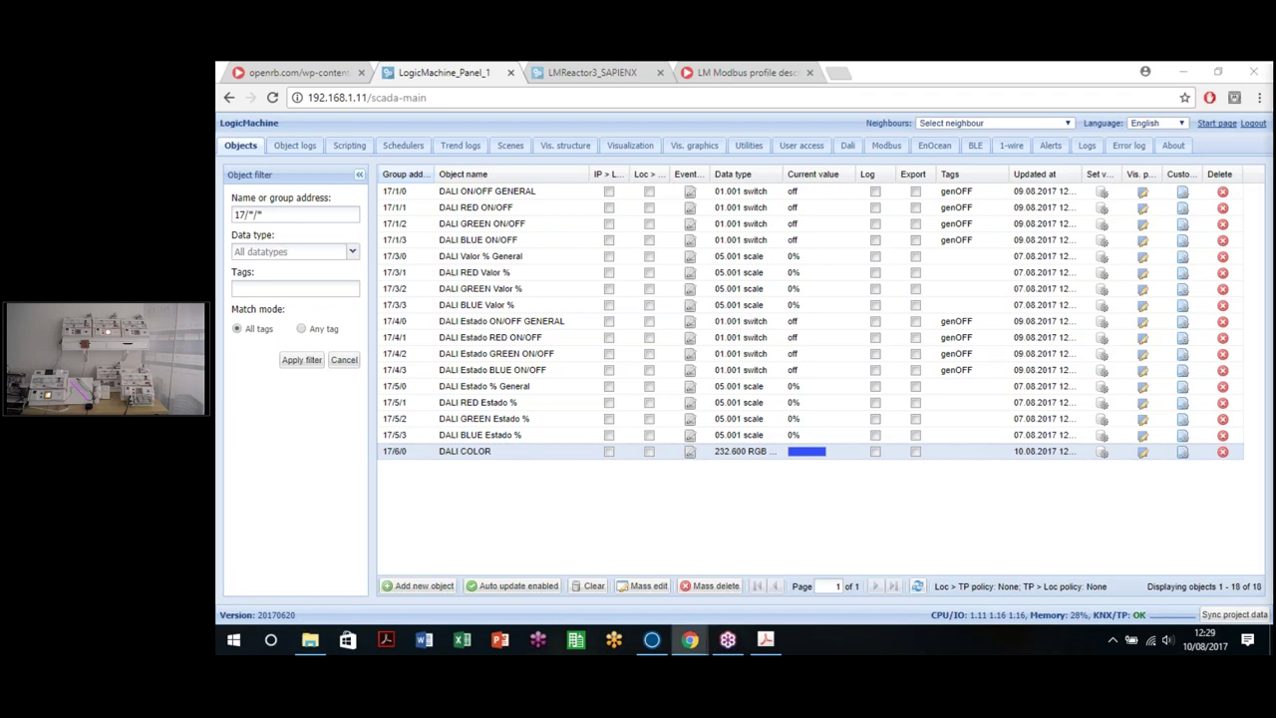
{"action": "left_click", "coordinate": [689, 453]}
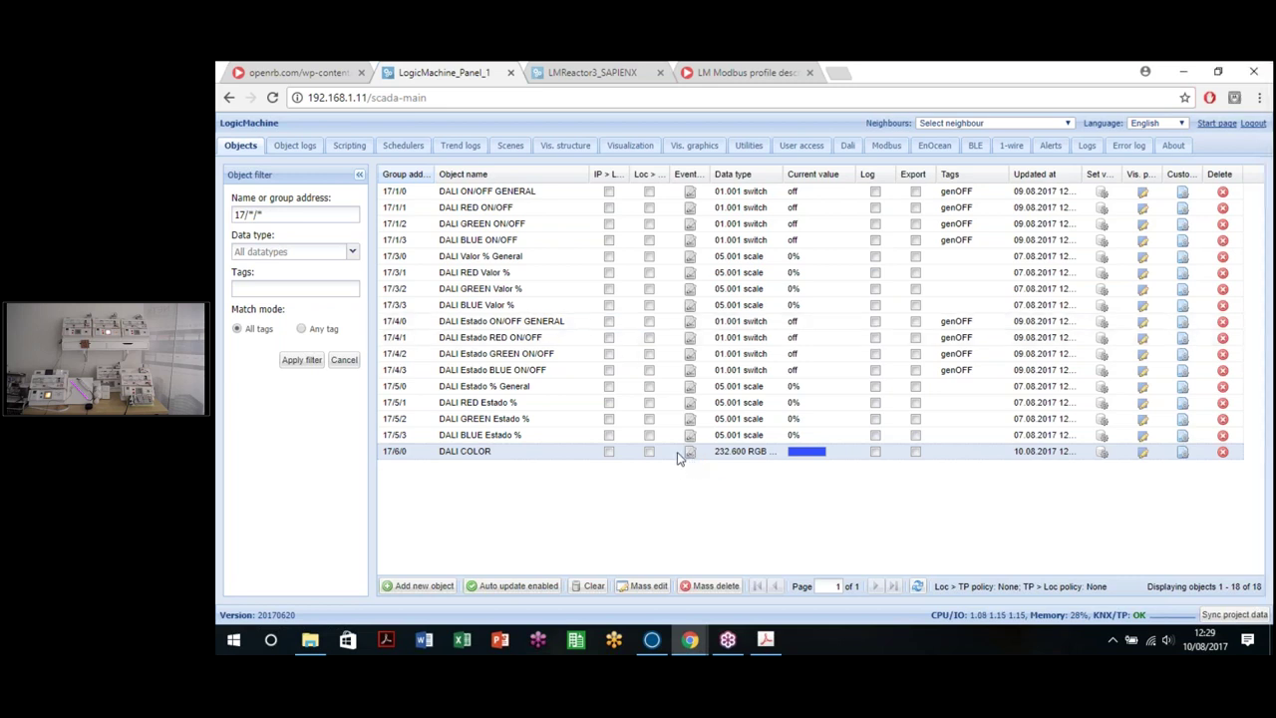
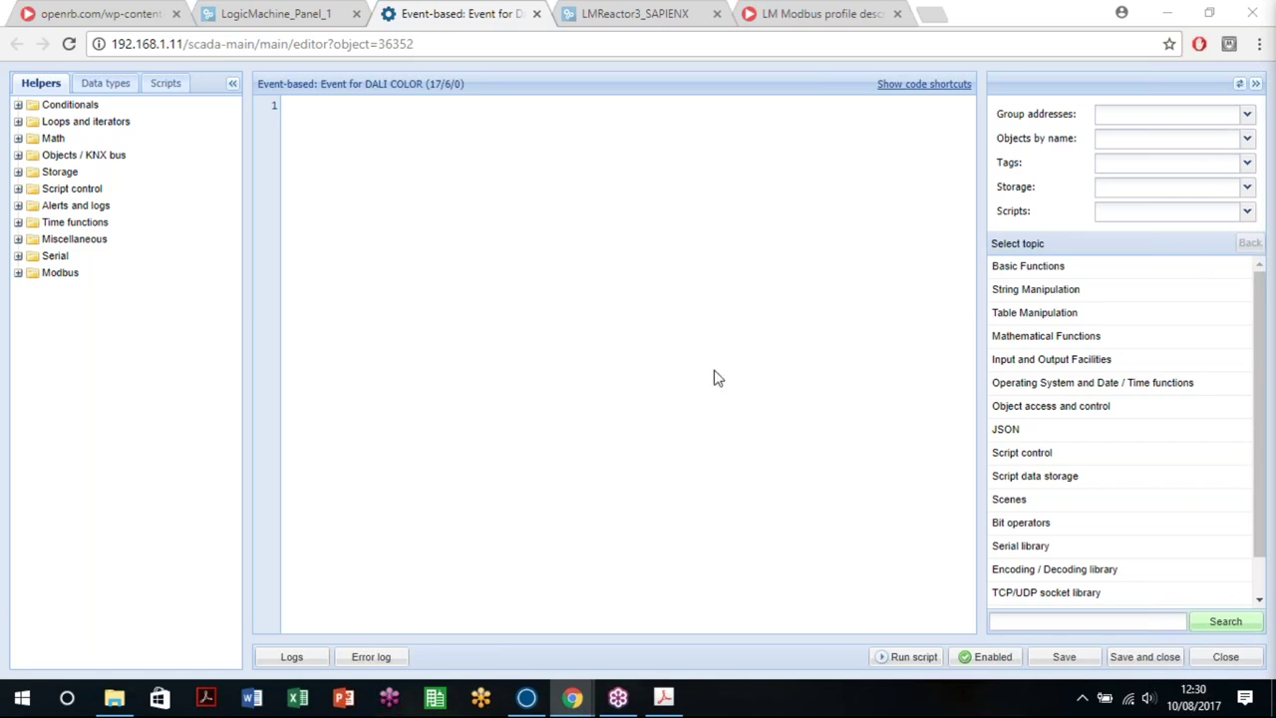
Step: Paste the RGB-splitting Lua code and set redGroup to 17/3/1 DALI RED Valor %
{"action": "key", "text": "ctrl+v"}
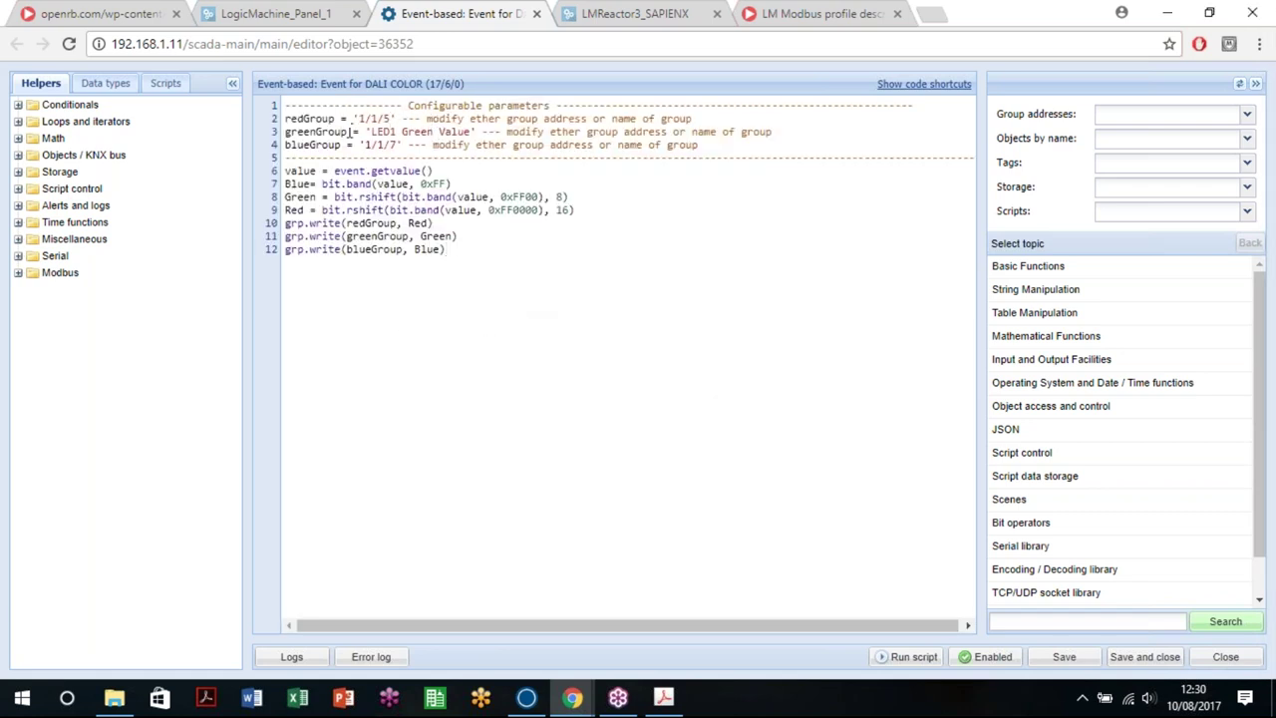
{"action": "mouse_move", "coordinate": [396, 118]}
{"action": "left_mouse_down"}
{"action": "mouse_move", "coordinate": [345, 118]}
{"action": "mouse_move", "coordinate": [399, 119]}
{"action": "left_mouse_up"}
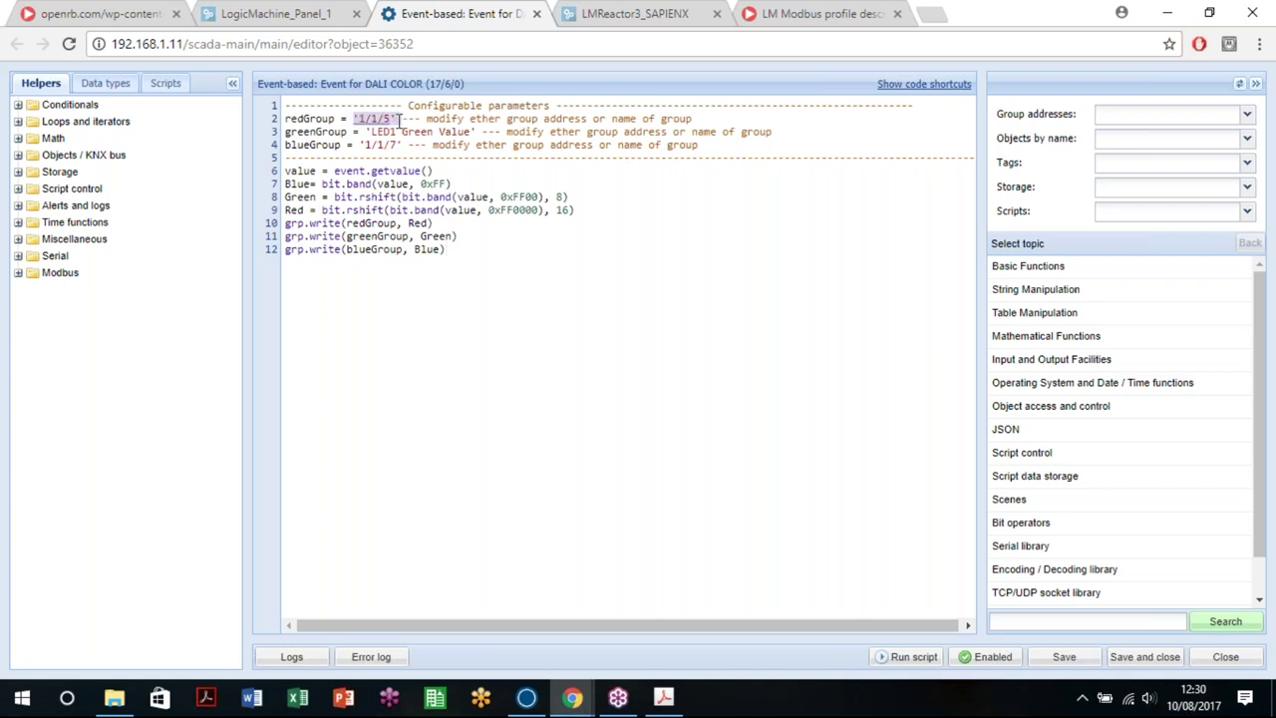
{"action": "left_click", "coordinate": [1248, 116]}
{"action": "left_click_drag", "start_coordinate": [1244, 151], "coordinate": [1264, 344]}
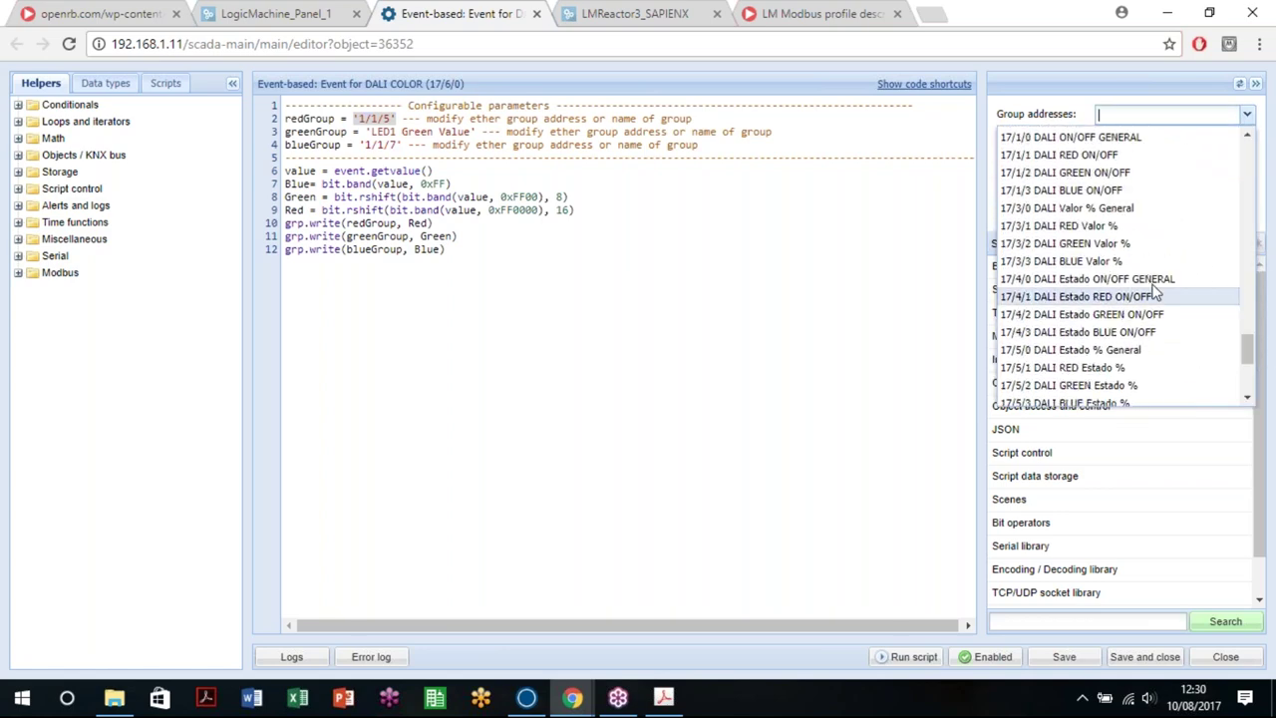
{"action": "left_click", "coordinate": [1062, 228]}
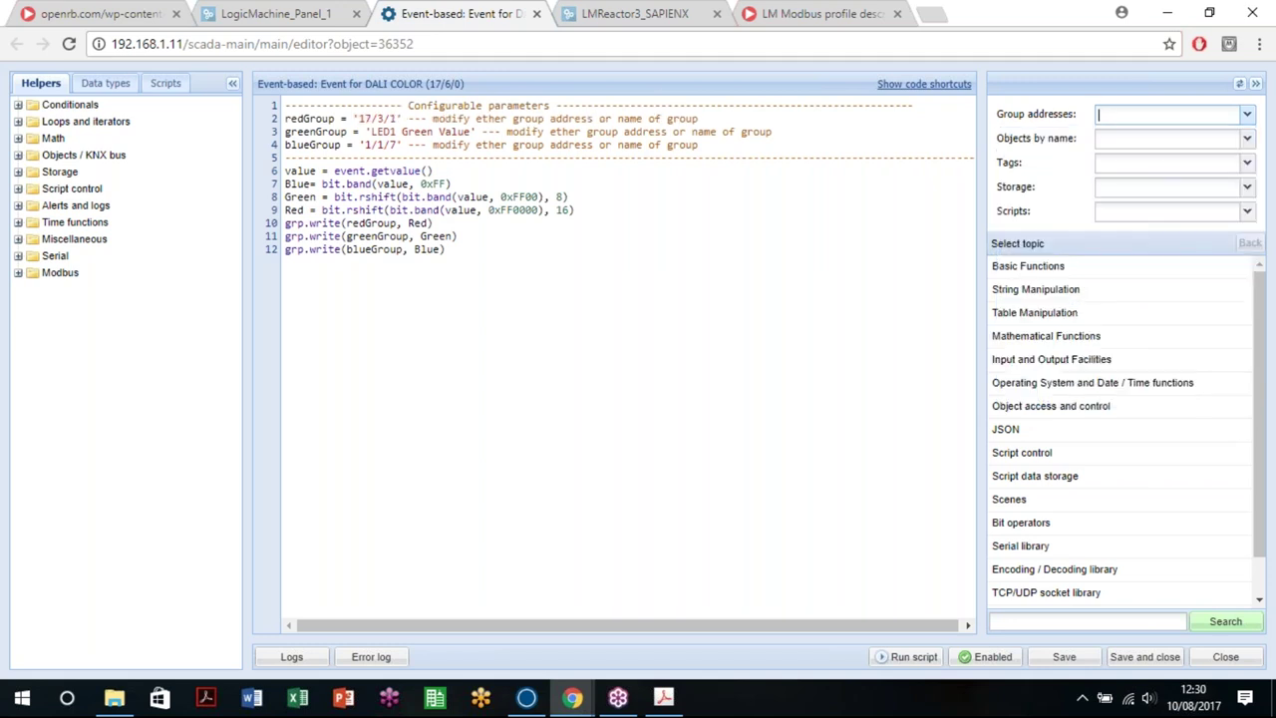
Step: Set greenGroup to 17/3/2 and blueGroup to 17/3/3 from the group address list
{"action": "left_click_drag", "start_coordinate": [367, 132], "coordinate": [476, 132]}
{"action": "left_click", "coordinate": [1213, 112]}
{"action": "type", "text": "17/3/2"}
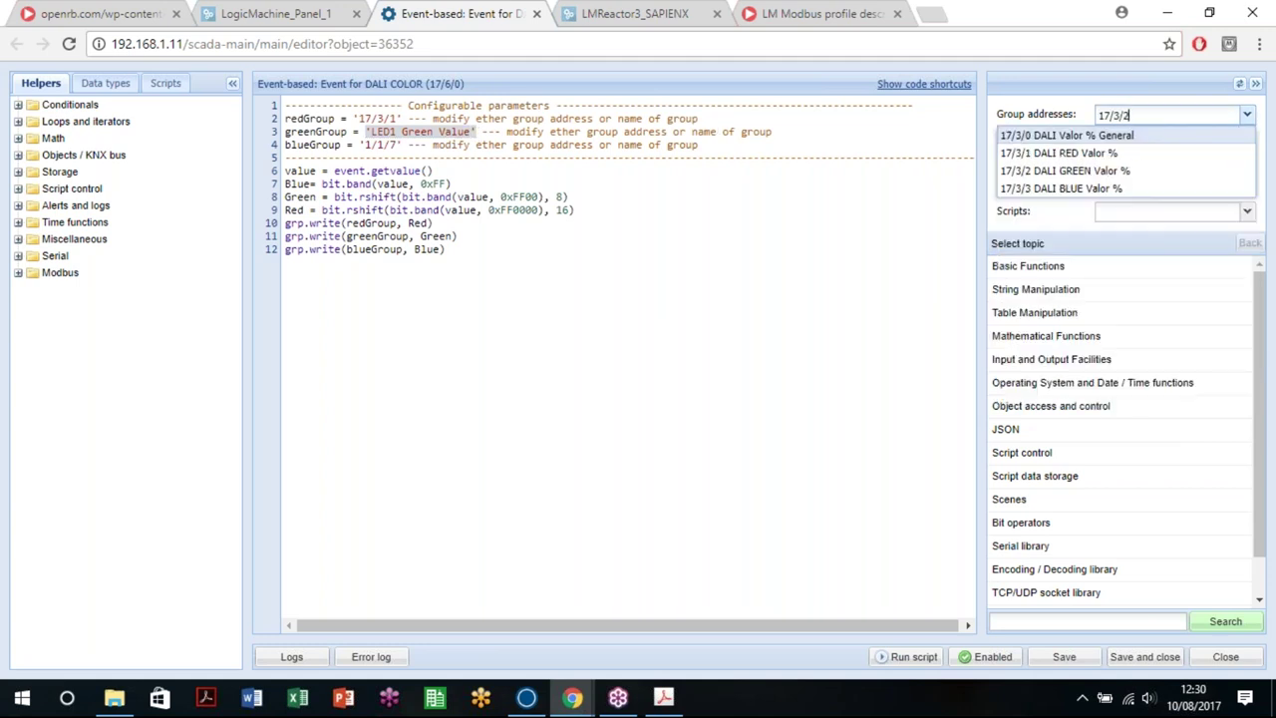
{"action": "left_click", "coordinate": [1109, 137]}
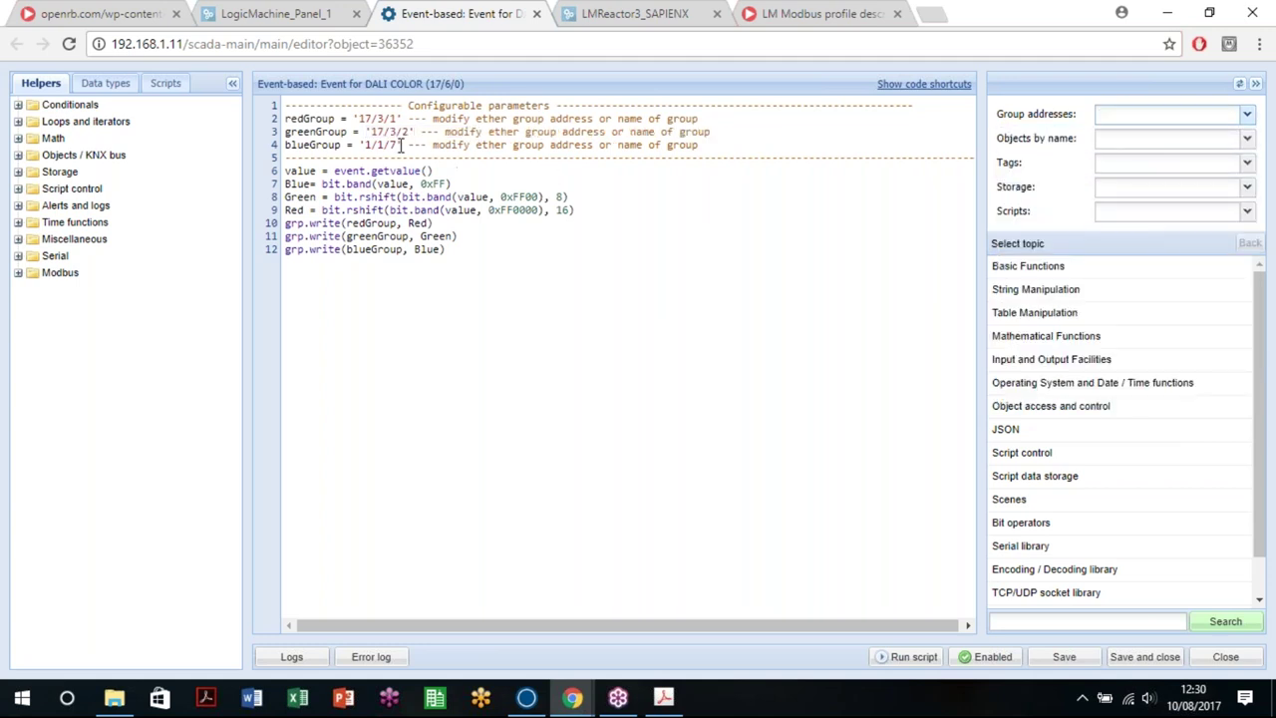
{"action": "left_click_drag", "start_coordinate": [360, 146], "coordinate": [404, 148]}
{"action": "left_click", "coordinate": [1143, 114]}
{"action": "type", "text": "17/"}
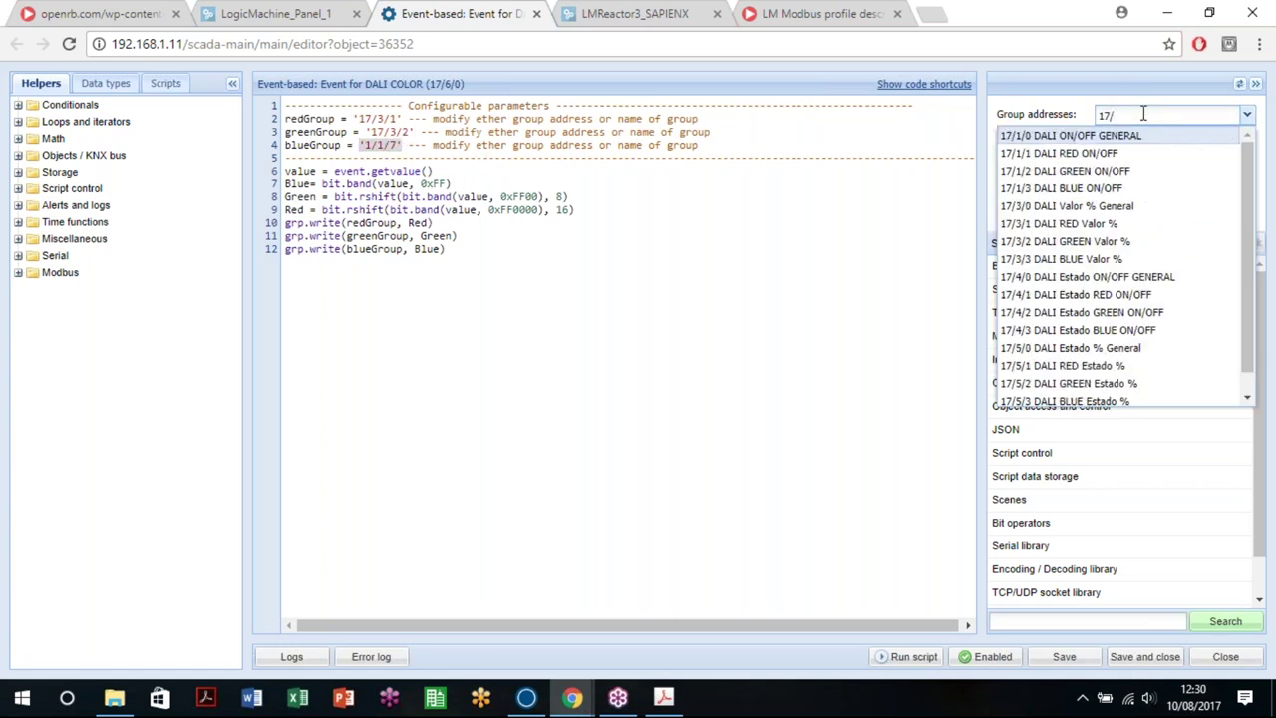
{"action": "type", "text": "3/3"}
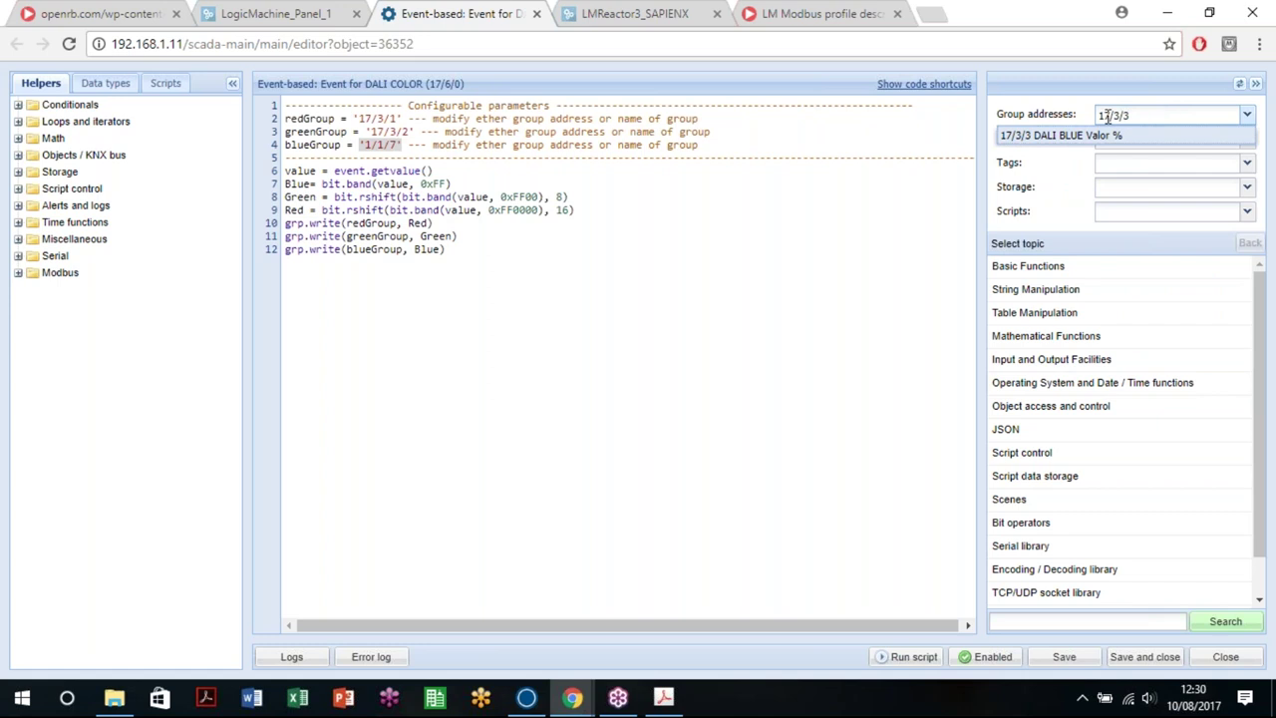
{"action": "left_click", "coordinate": [1073, 136]}
{"action": "left_click_drag", "start_coordinate": [489, 284], "coordinate": [286, 170]}
{"action": "left_click", "coordinate": [470, 334]}
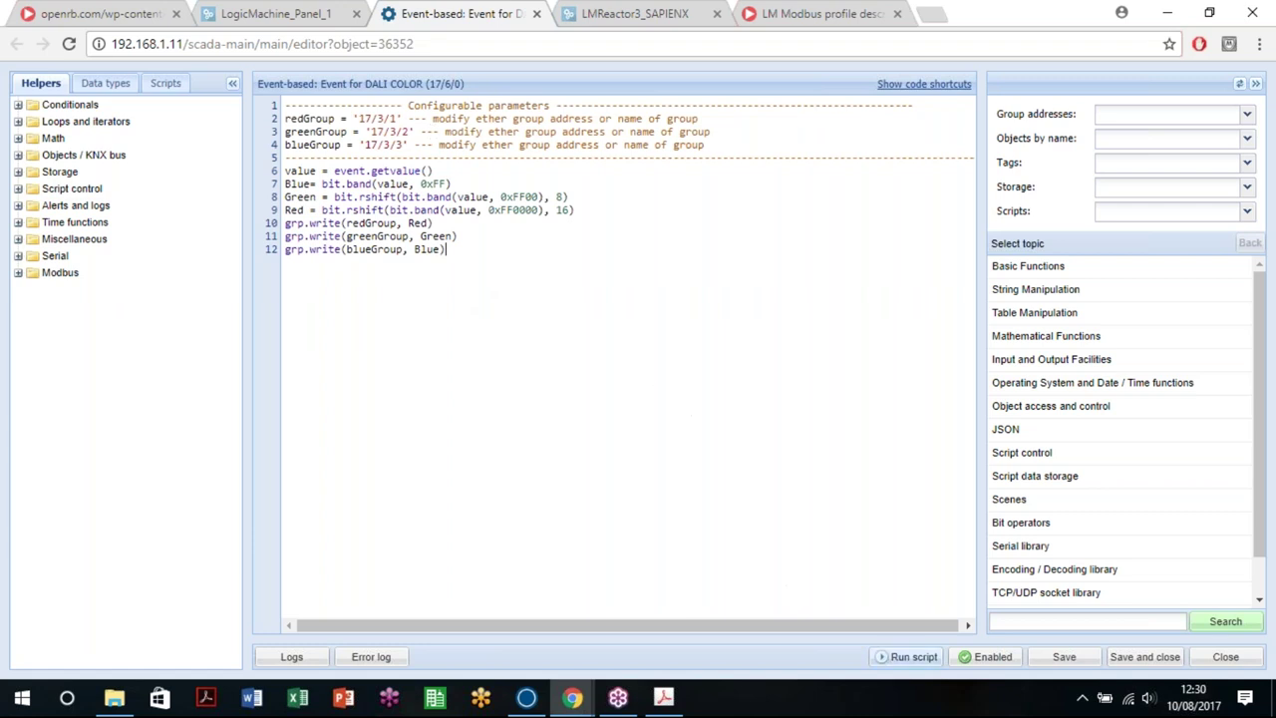
Step: Save the DALI COLOR event script and run it with teal #00FFBF as the test colour
{"action": "left_click", "coordinate": [1063, 658]}
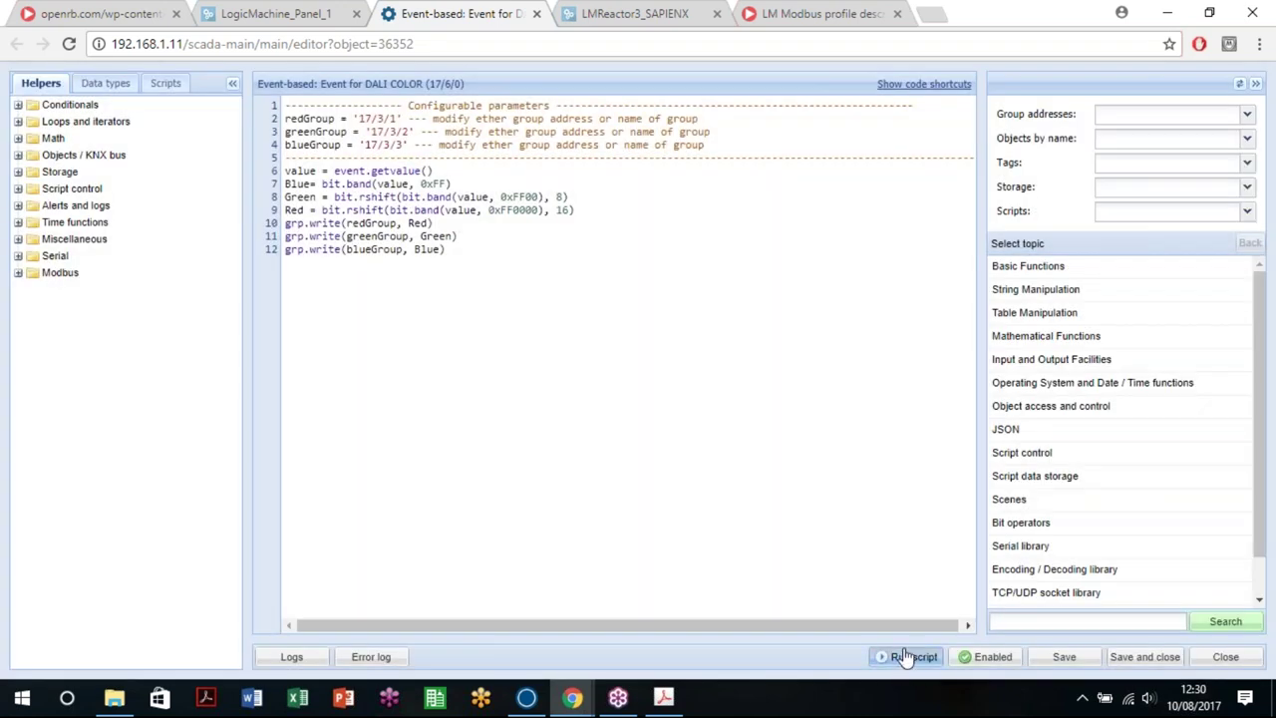
{"action": "left_click", "coordinate": [903, 658]}
{"action": "left_click", "coordinate": [697, 375]}
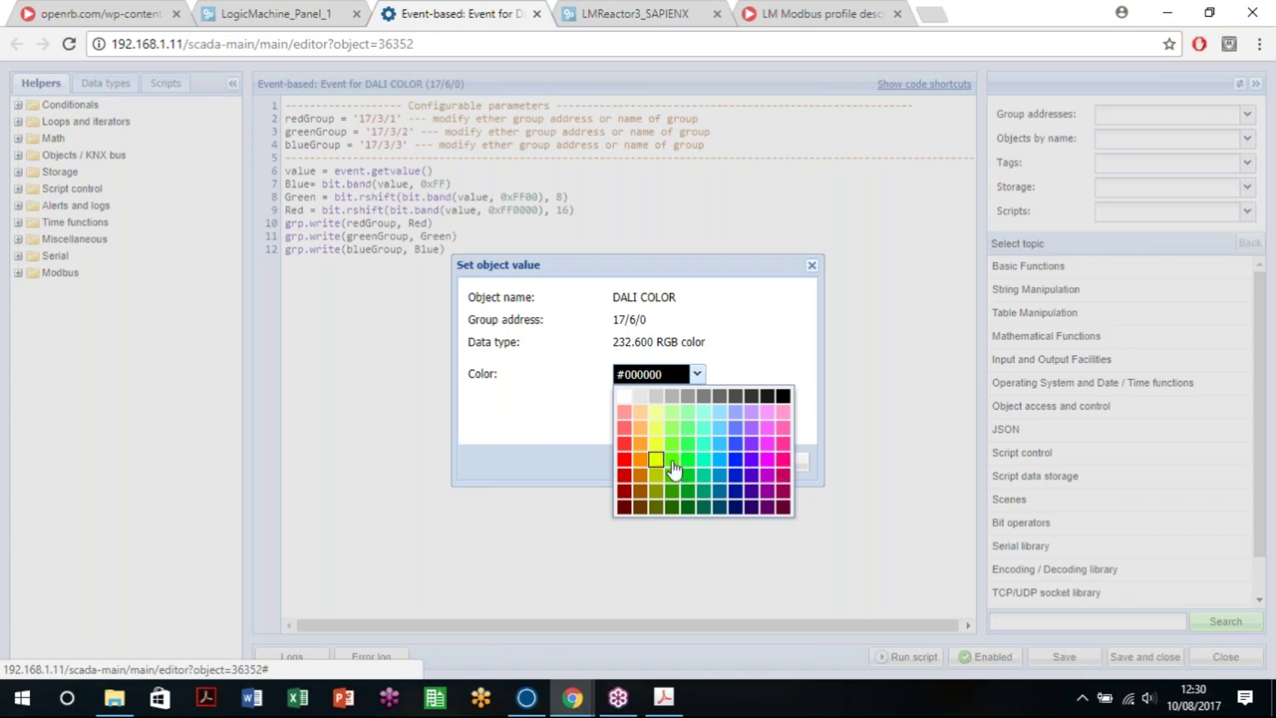
{"action": "left_click", "coordinate": [704, 461]}
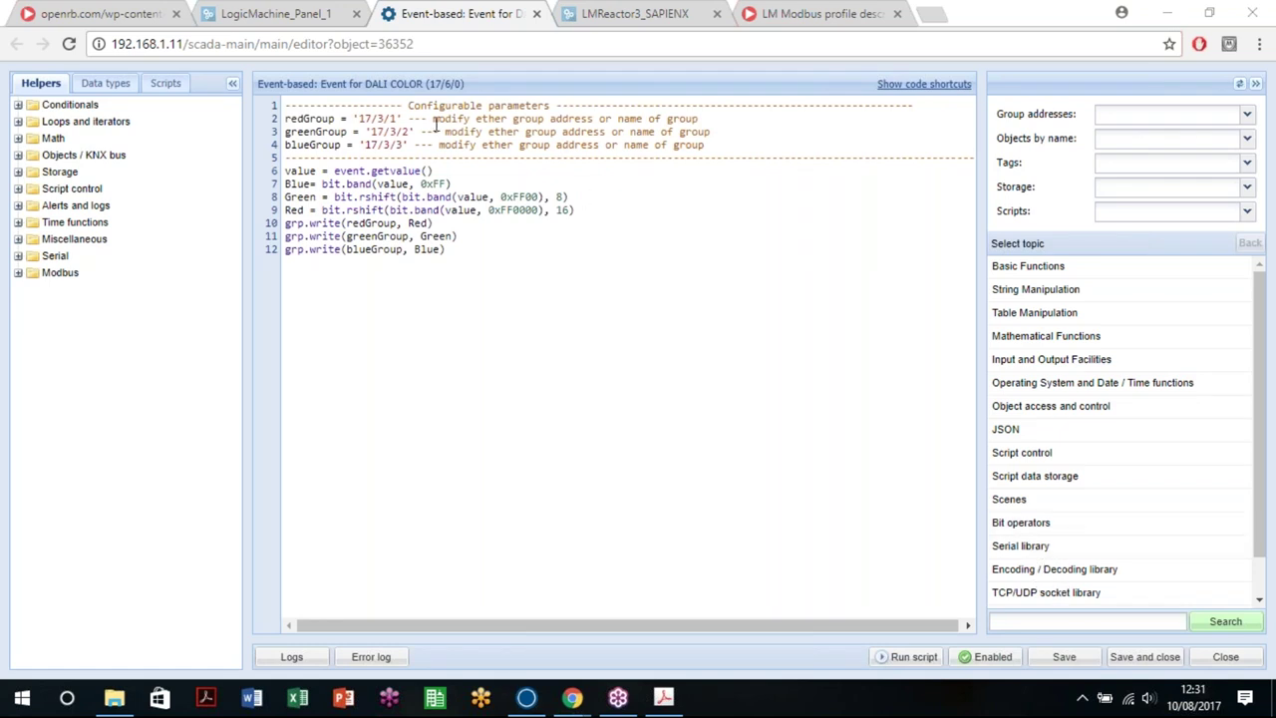
{"action": "left_click", "coordinate": [259, 13]}
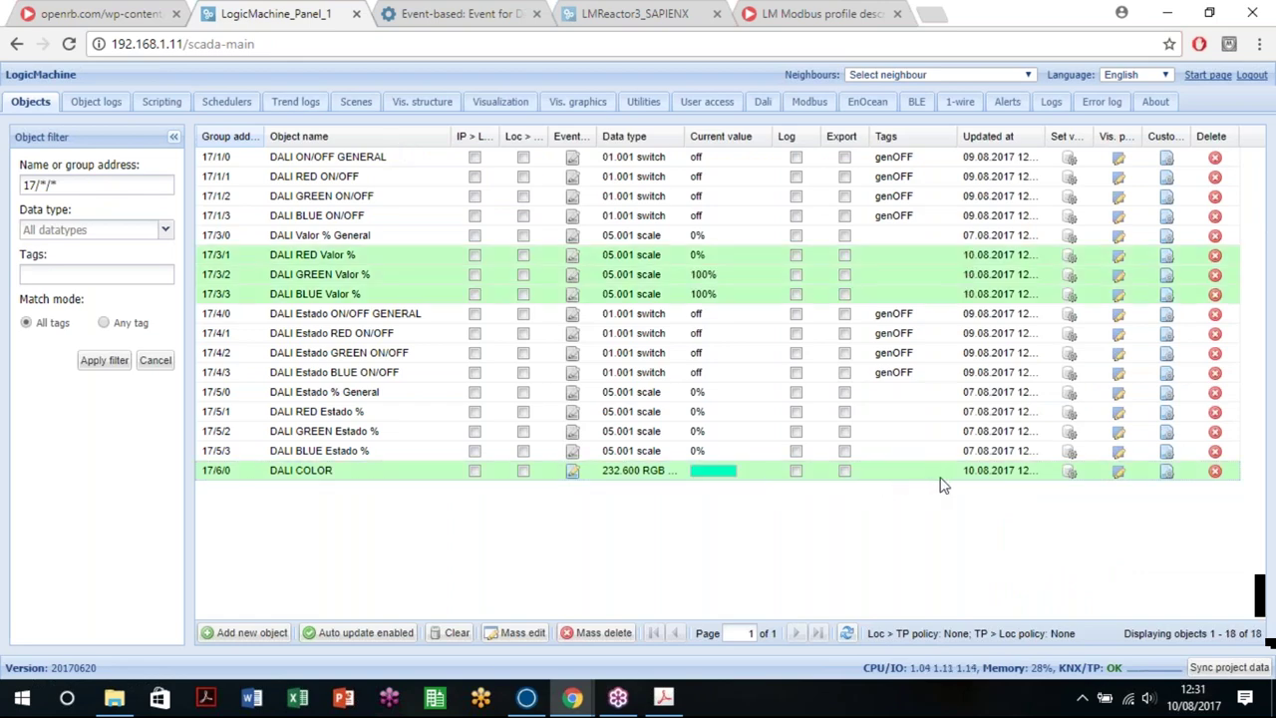
Step: Set DALI COLOR to red #FF0000, making DALI RED Valor % 100%
{"action": "left_click", "coordinate": [1069, 471]}
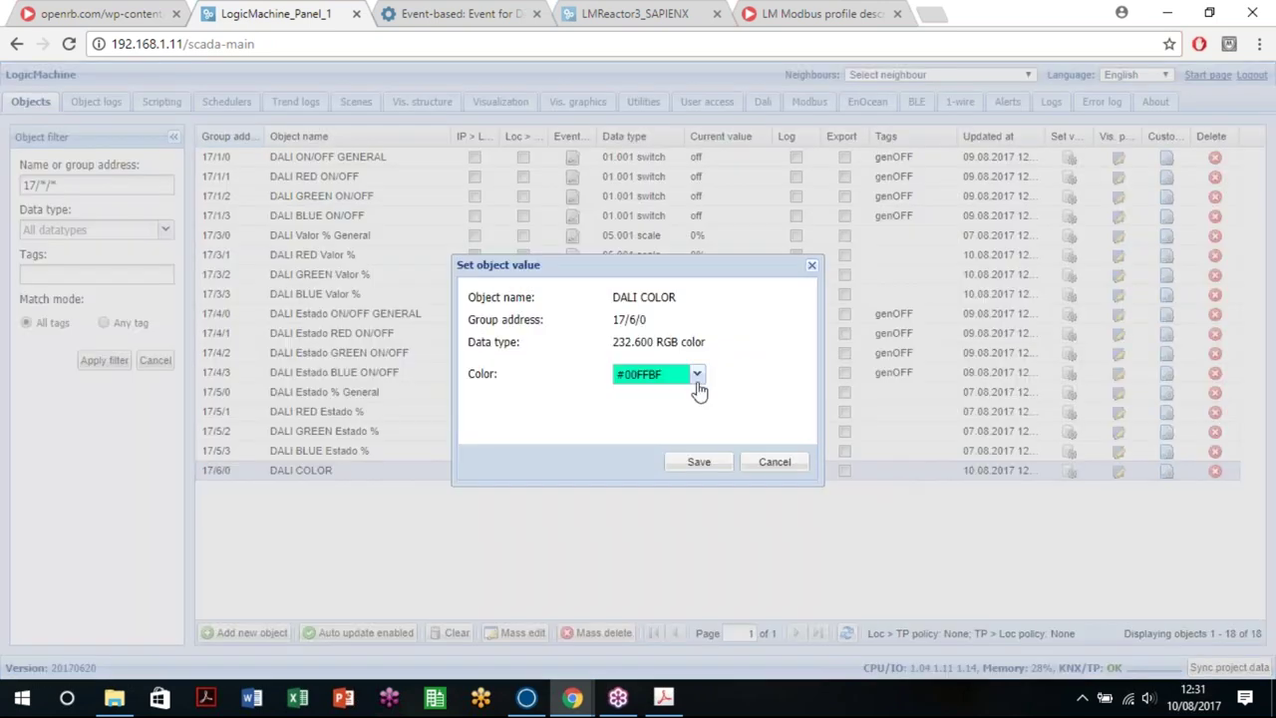
{"action": "left_click", "coordinate": [697, 374]}
{"action": "left_click", "coordinate": [623, 459]}
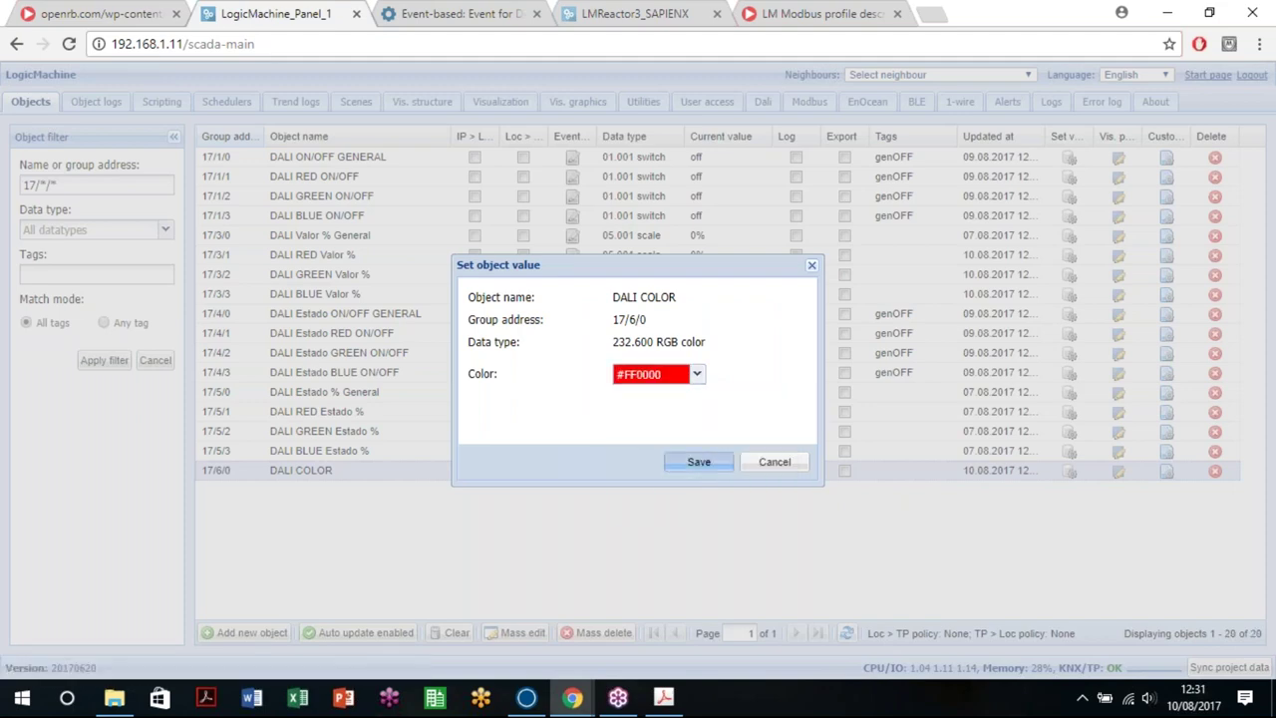
{"action": "left_click", "coordinate": [686, 467]}
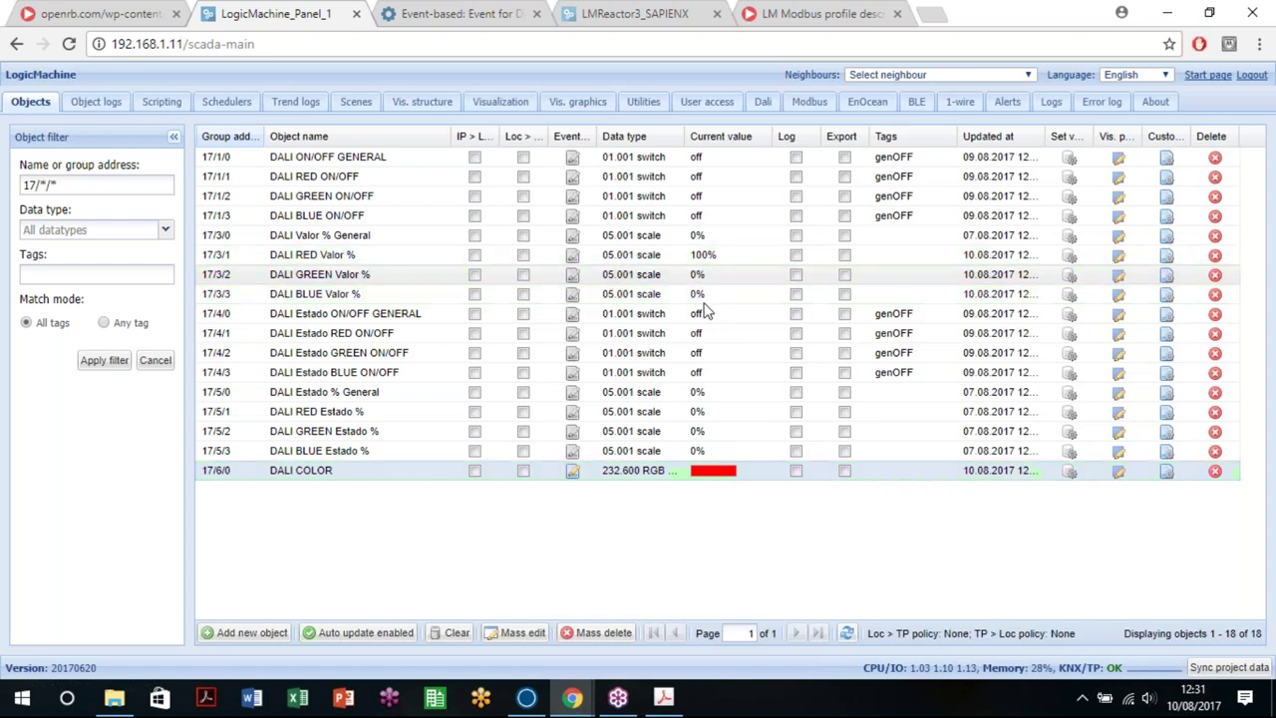
{"action": "left_click", "coordinate": [1067, 472]}
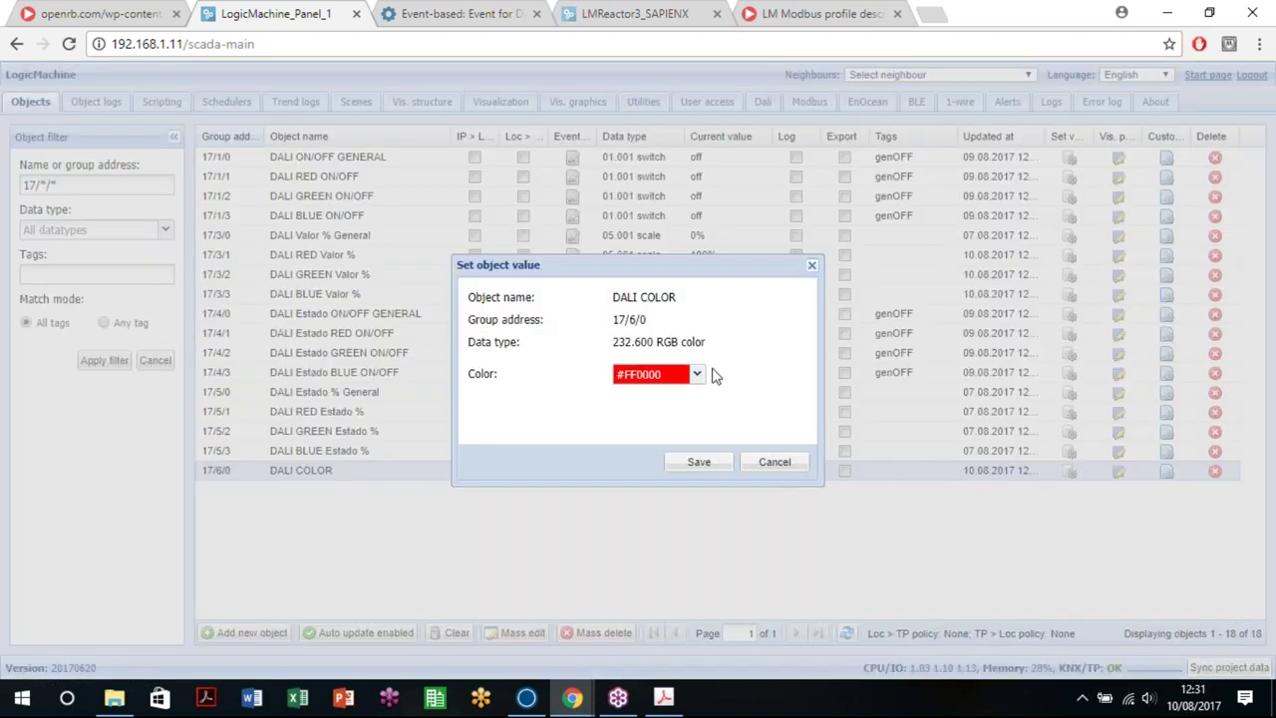
{"action": "left_click", "coordinate": [697, 375]}
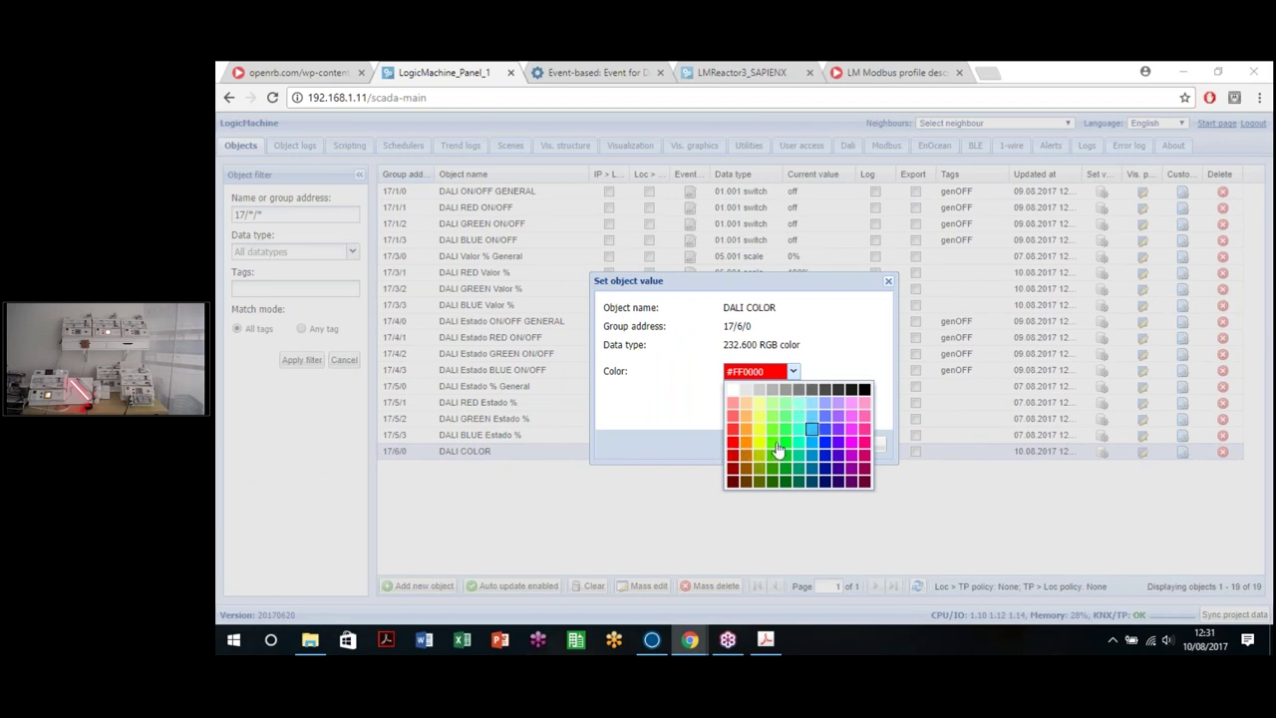
Step: Apply a green colour to DALI COLOR and return to the objects list
{"action": "left_click", "coordinate": [778, 450]}
{"action": "left_click", "coordinate": [793, 444]}
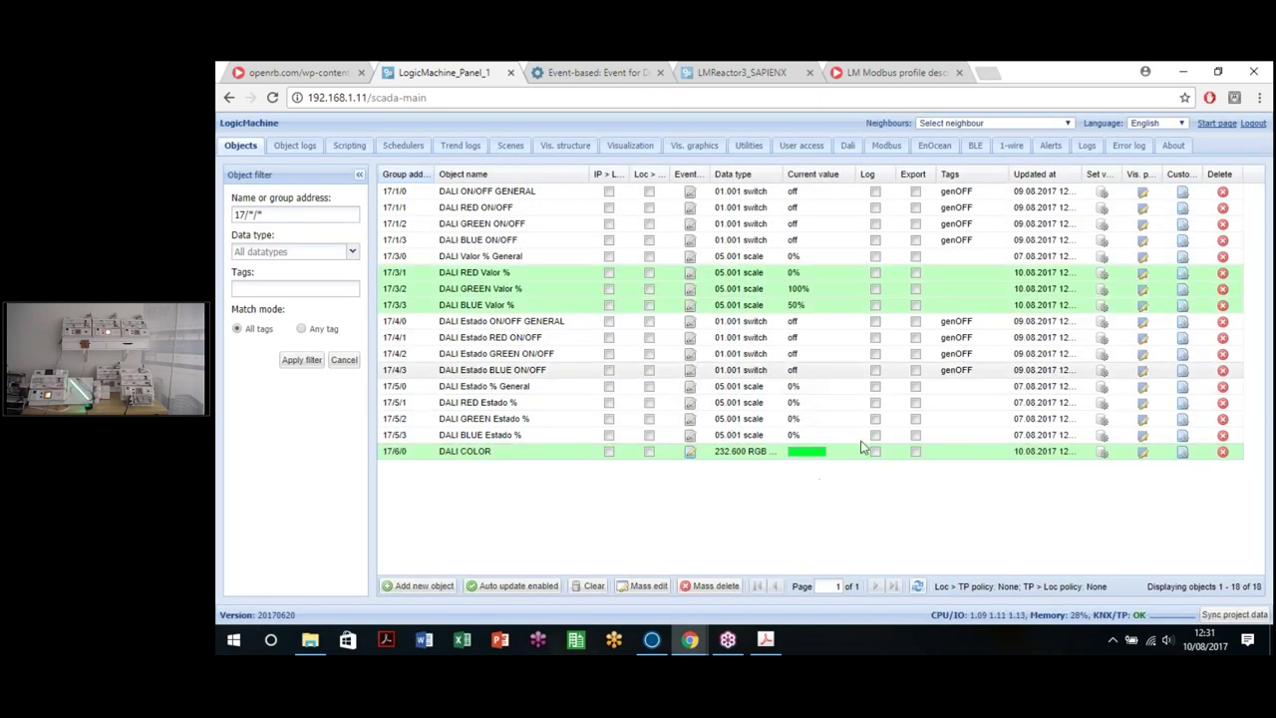
{"action": "left_click", "coordinate": [691, 454]}
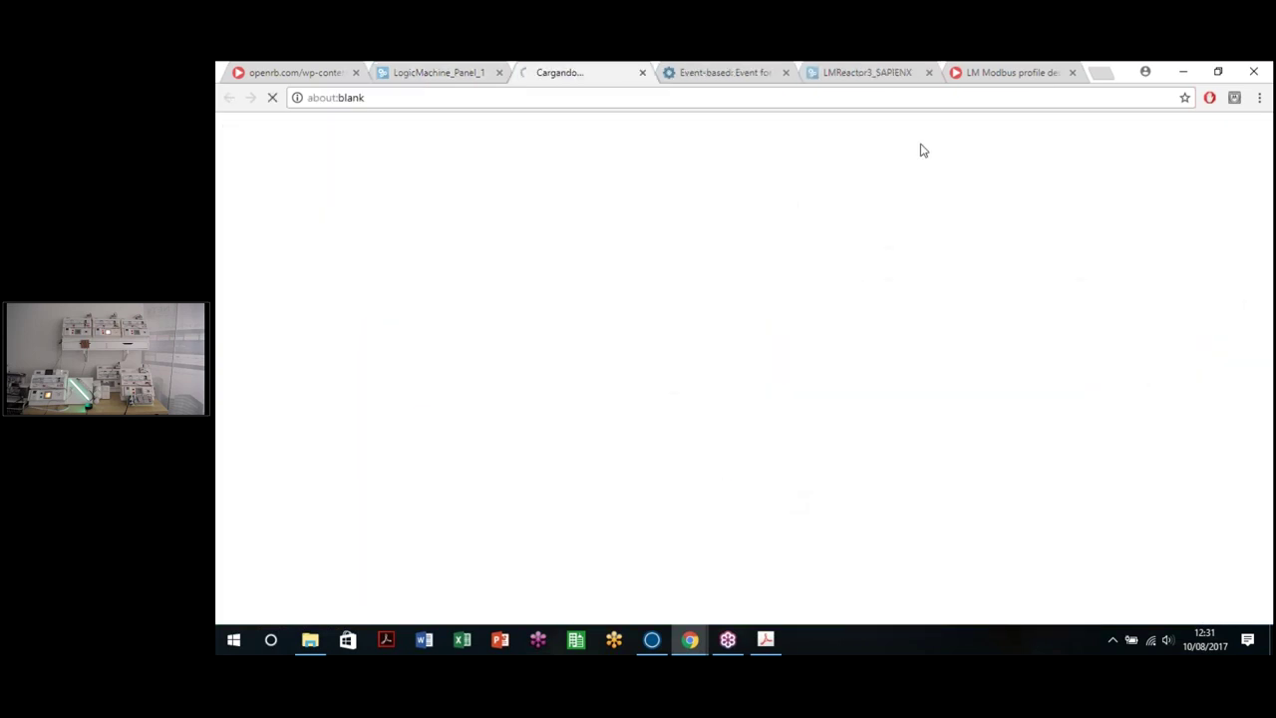
{"action": "left_click", "coordinate": [444, 76]}
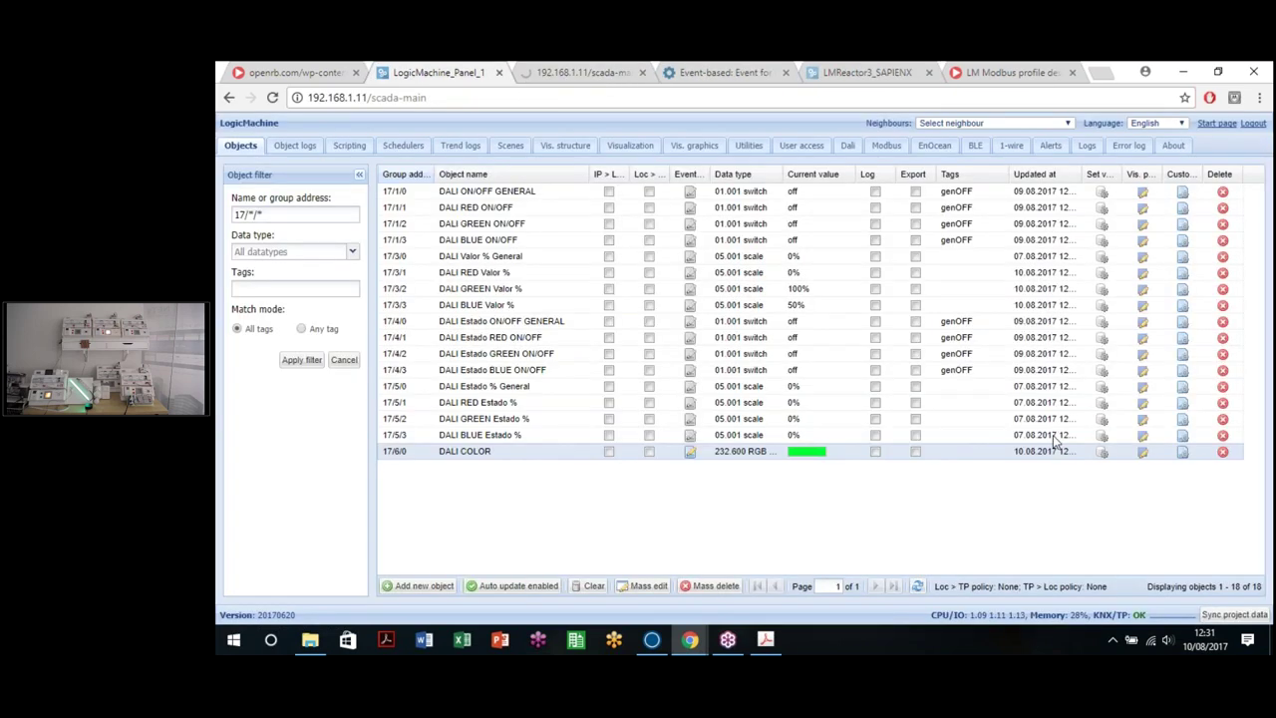
Step: Set DALI COLOR to magenta #F433FF
{"action": "left_click", "coordinate": [1102, 452]}
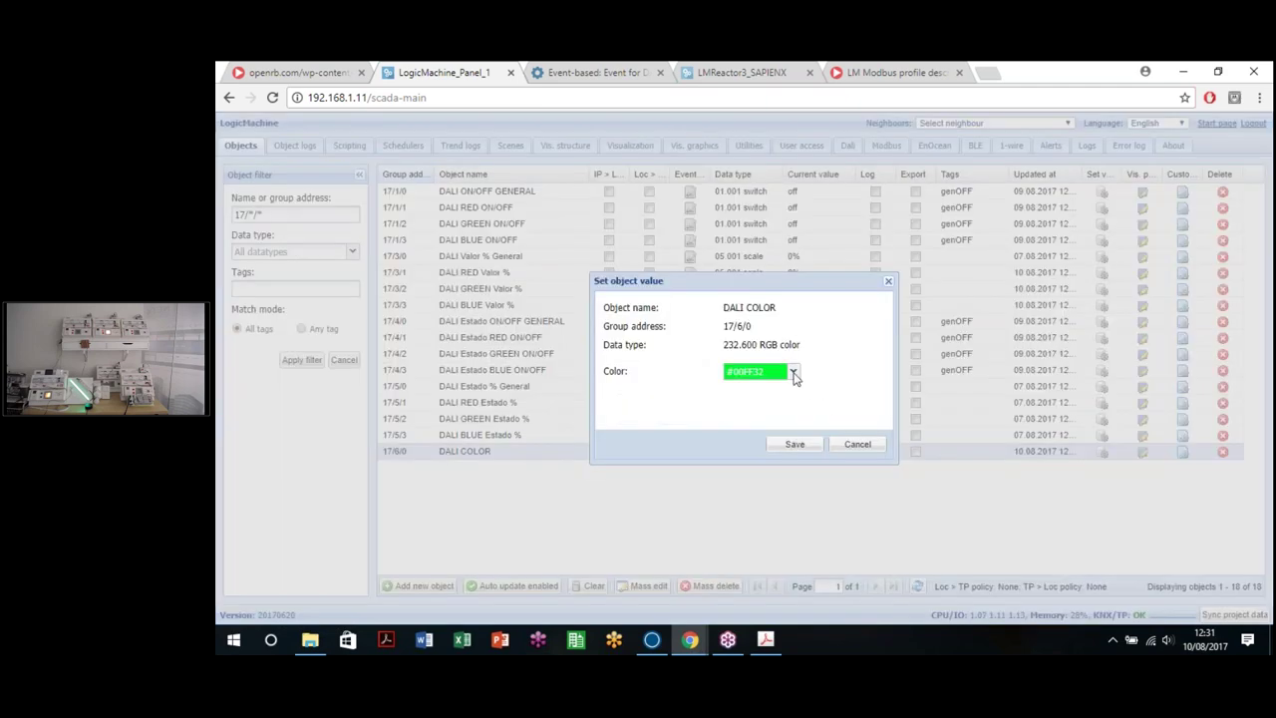
{"action": "left_click", "coordinate": [794, 371]}
{"action": "left_click", "coordinate": [786, 416]}
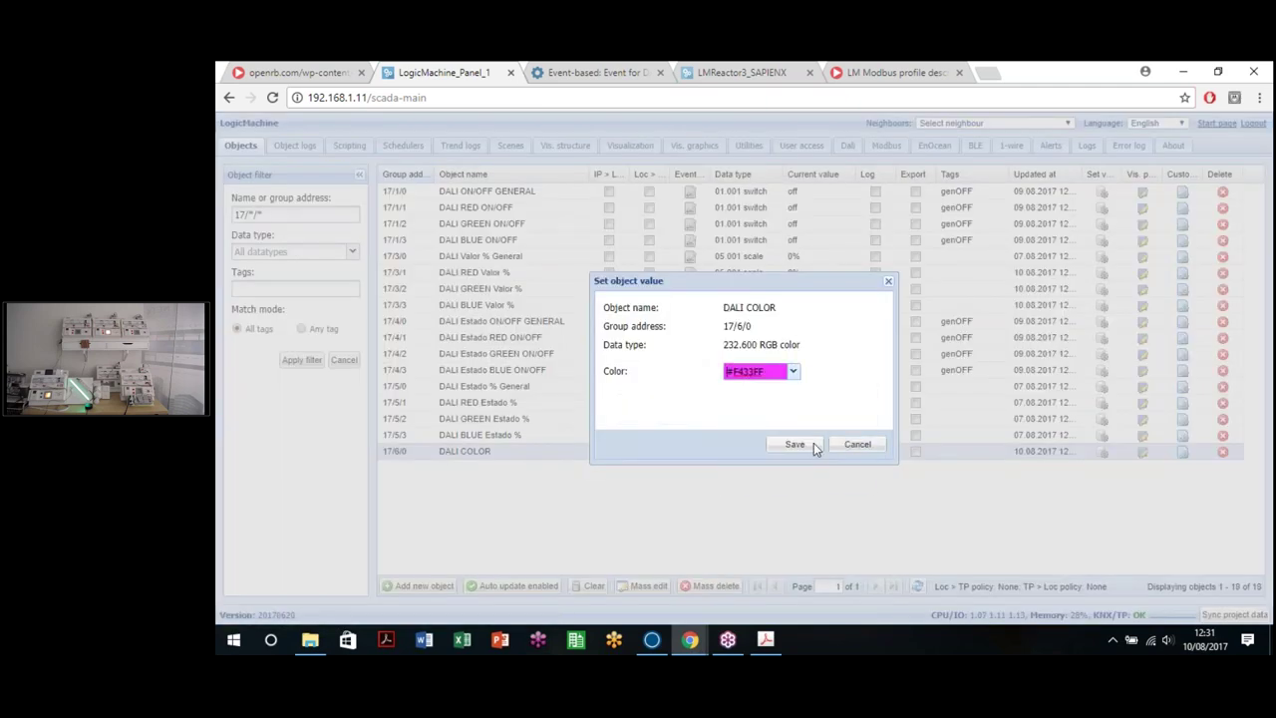
{"action": "left_click", "coordinate": [816, 446]}
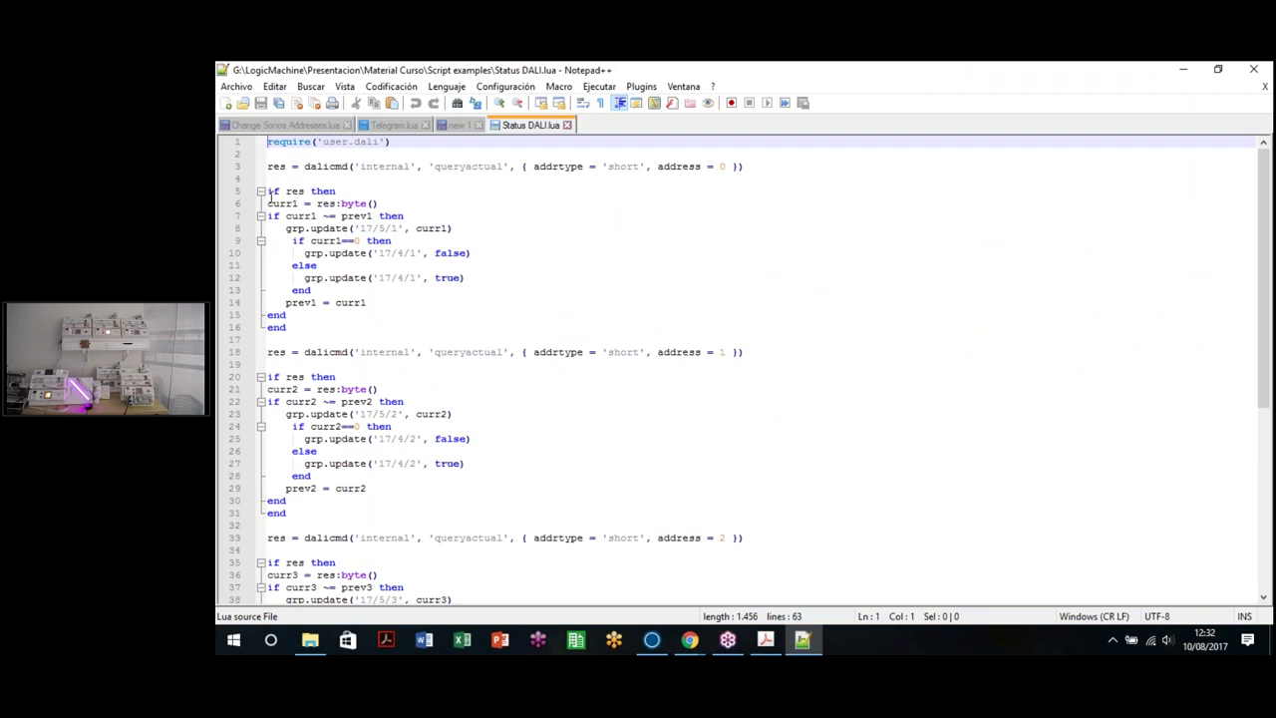
Step: Select the whole Status DALI.lua code in Notepad++, then close Notepad++
{"action": "left_click", "coordinate": [522, 341]}
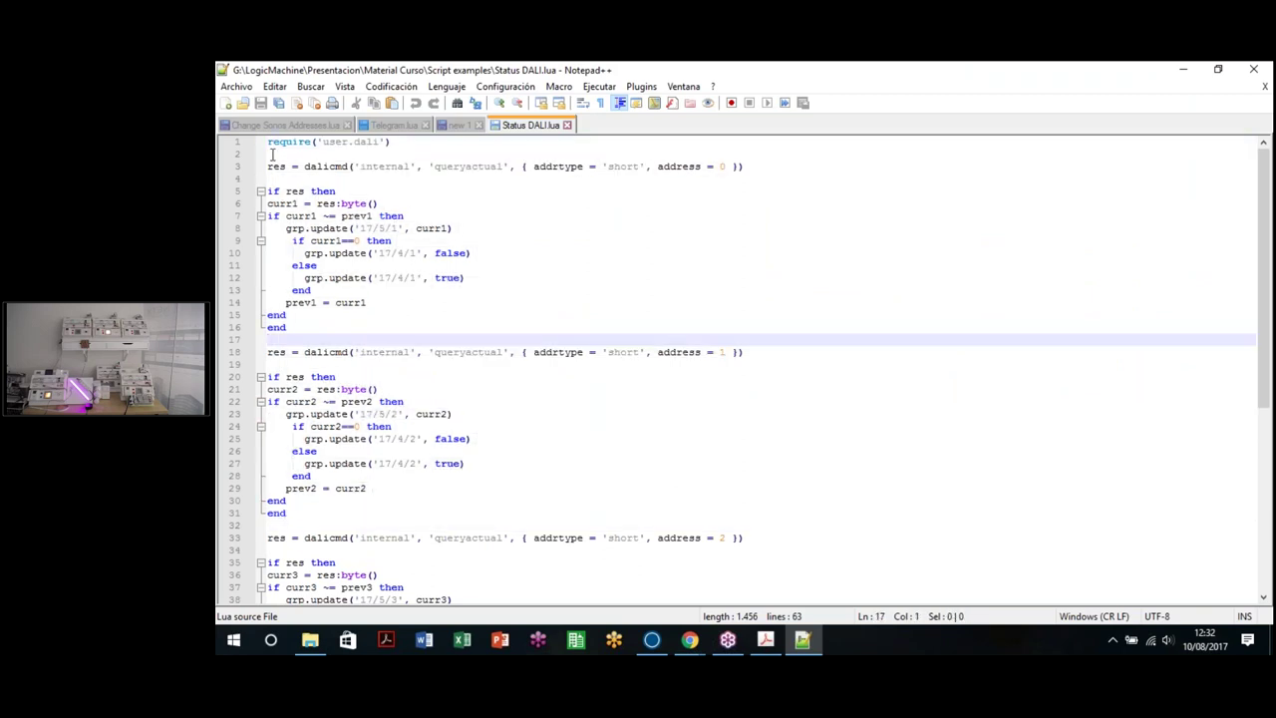
{"action": "left_click_drag", "start_coordinate": [268, 143], "coordinate": [802, 639]}
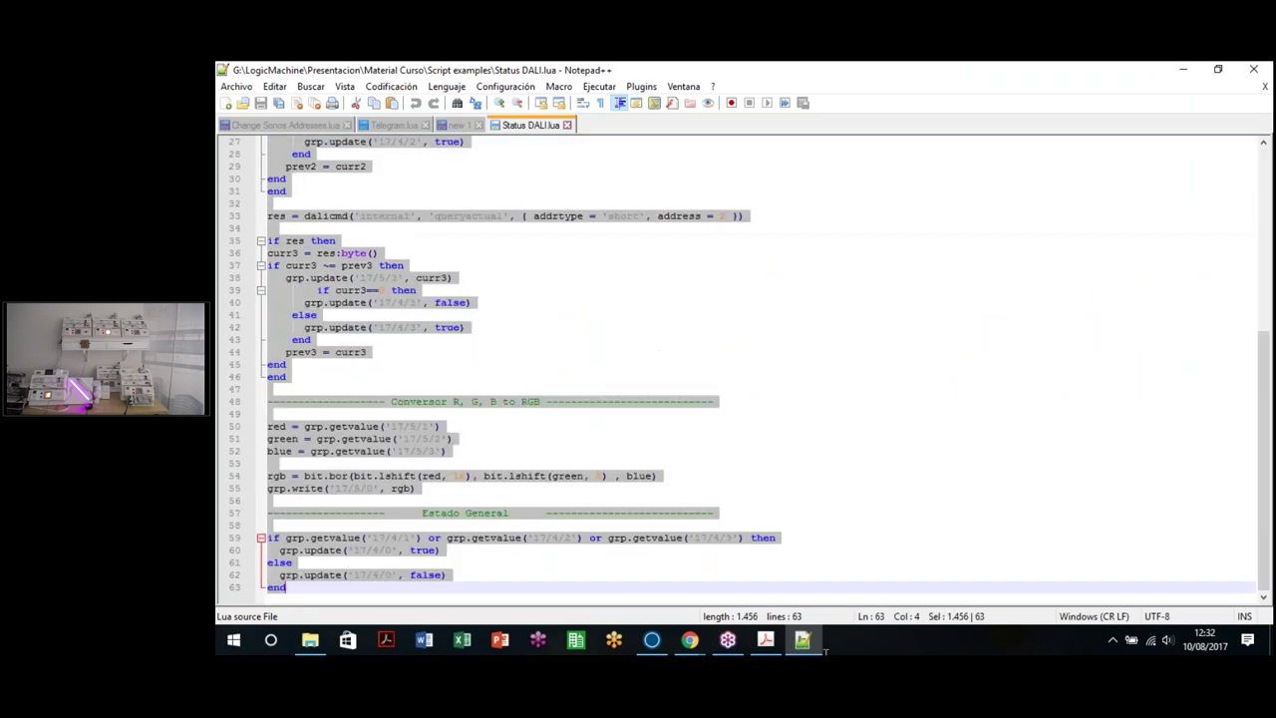
{"action": "left_click", "coordinate": [1253, 68]}
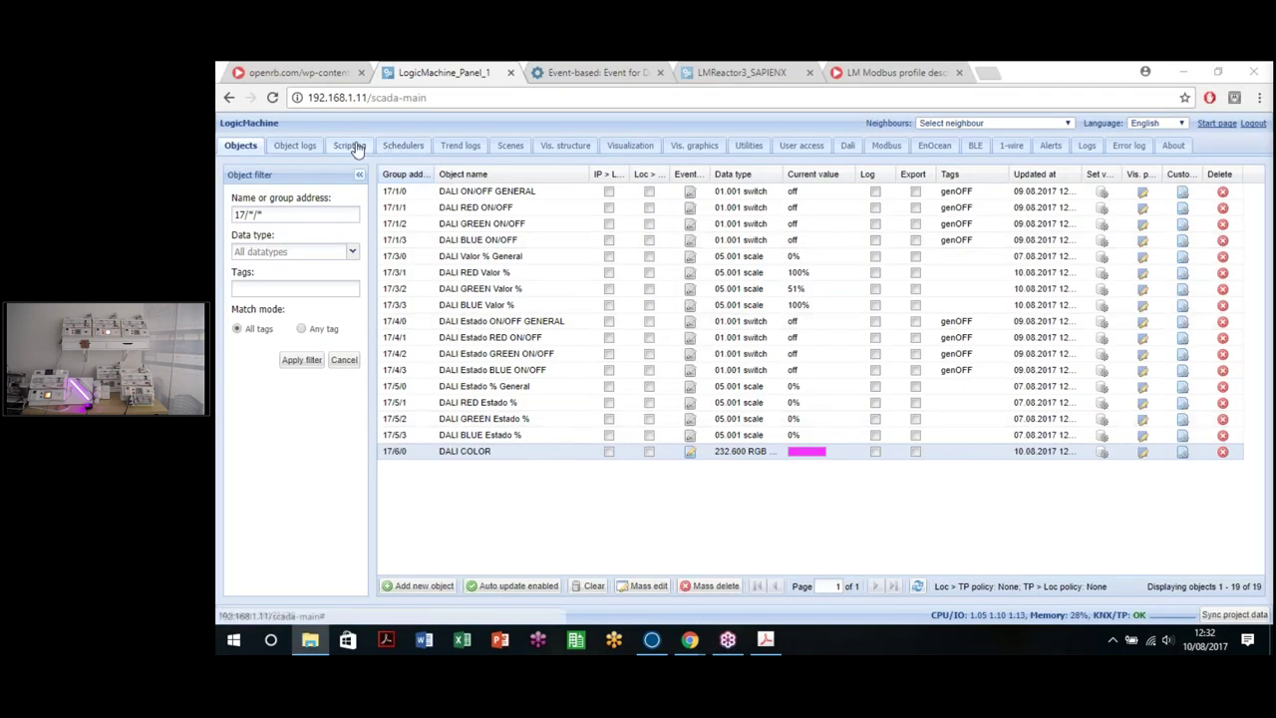
Step: Create an active resident script DALI FEEDBACK with a 5-second sleep interval and open its code
{"action": "left_click", "coordinate": [349, 146]}
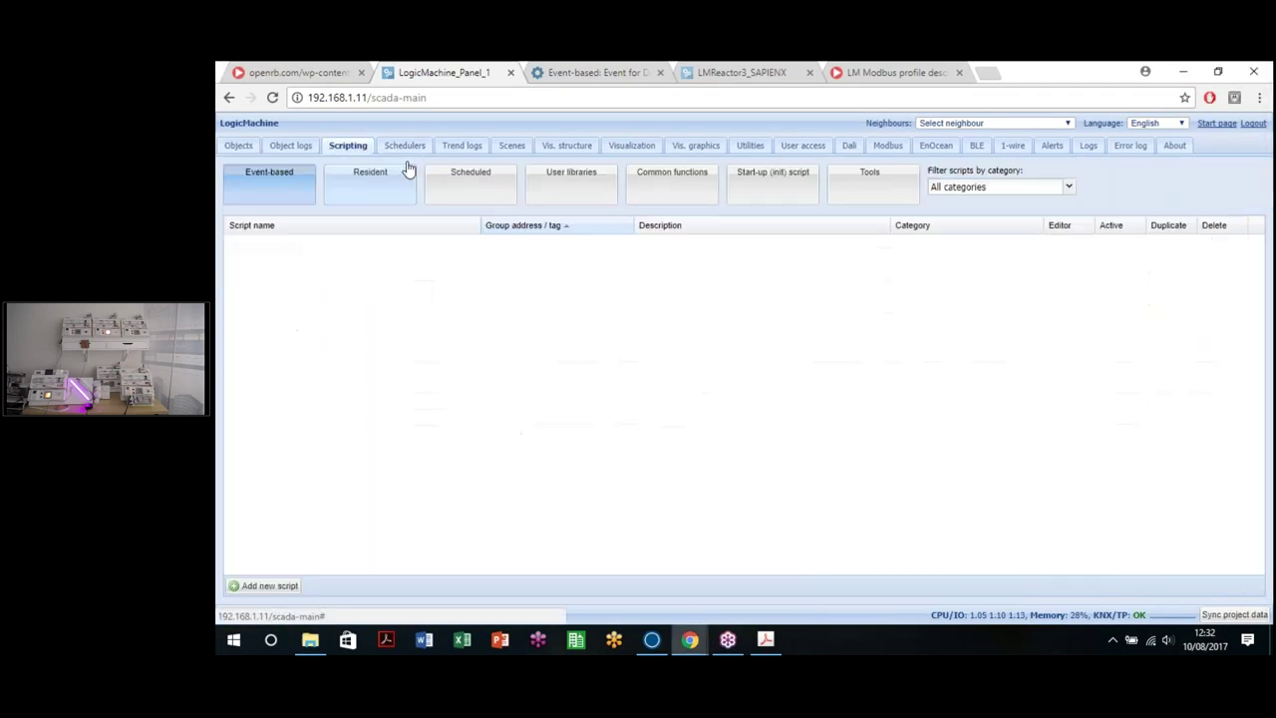
{"action": "left_click", "coordinate": [370, 184]}
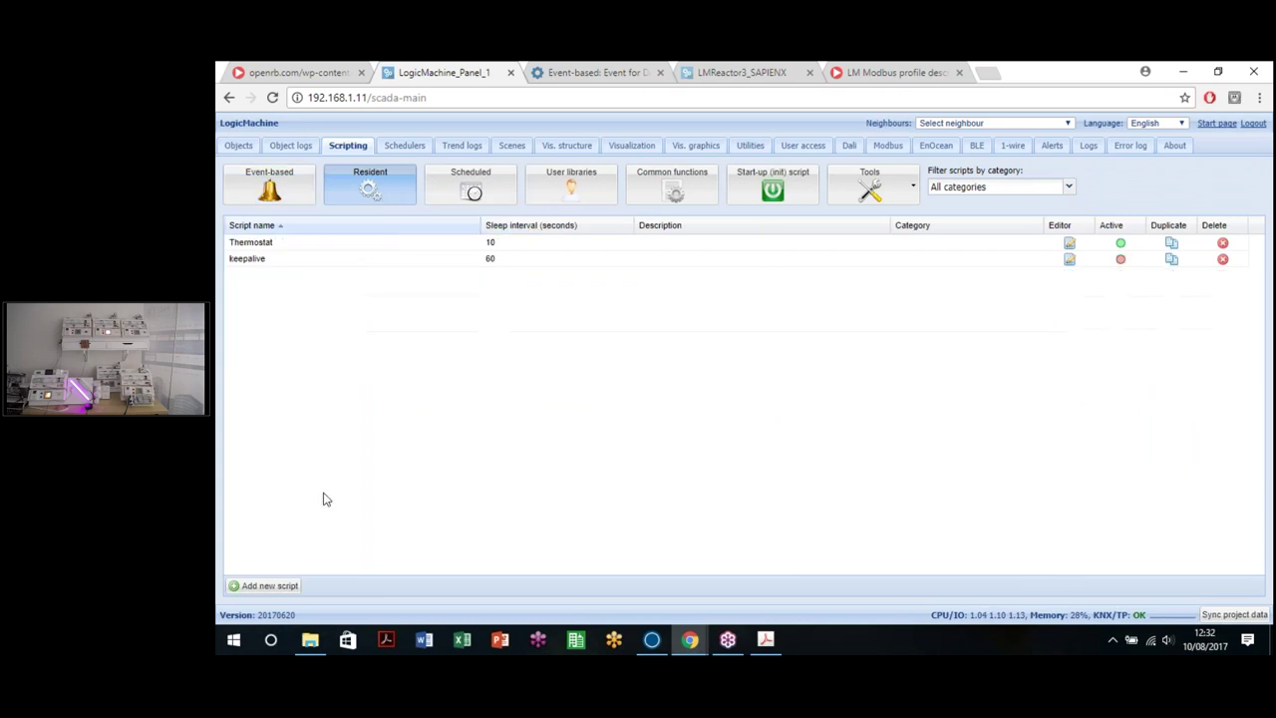
{"action": "left_click", "coordinate": [269, 585]}
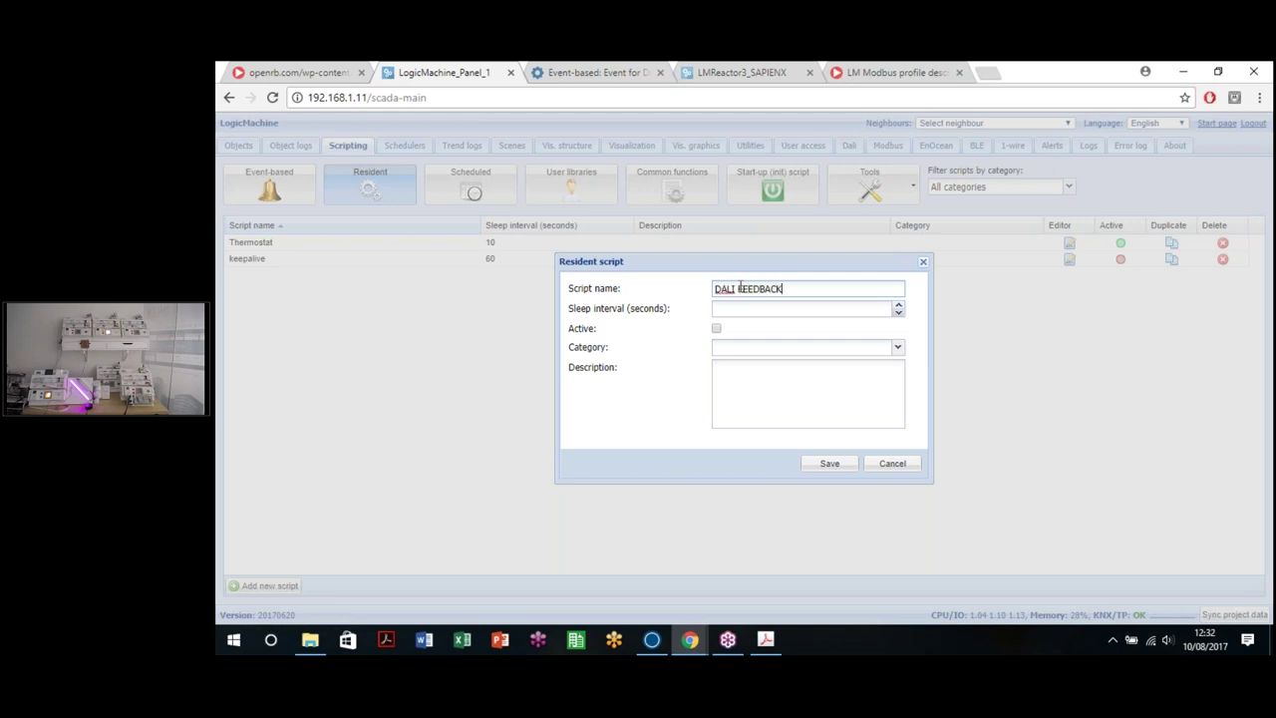
{"action": "left_click", "coordinate": [757, 308]}
{"action": "left_click", "coordinate": [717, 329]}
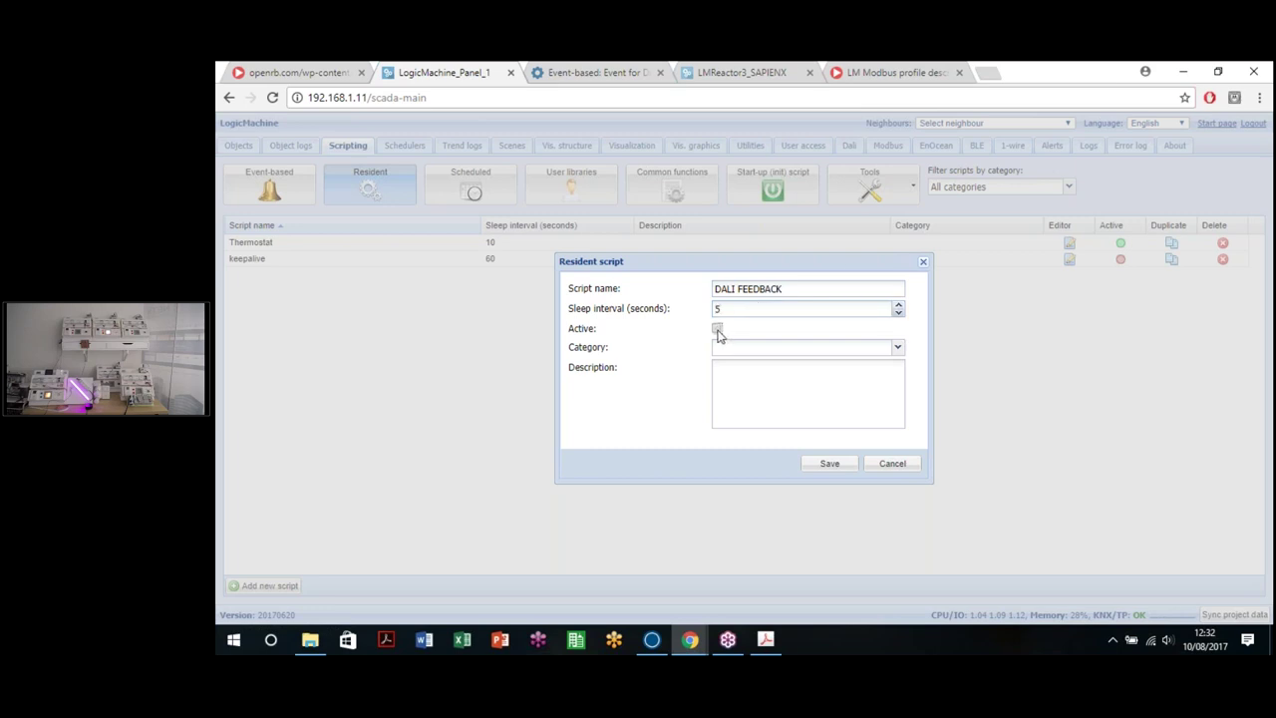
{"action": "left_click", "coordinate": [828, 473]}
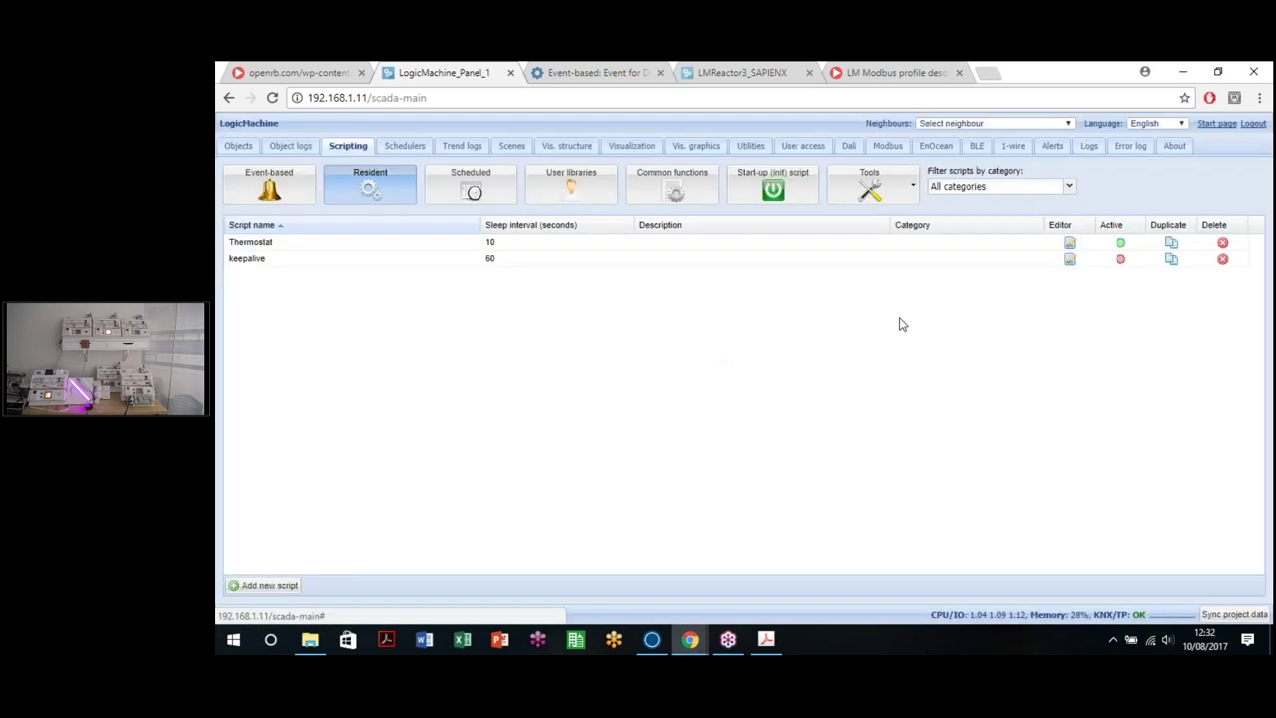
{"action": "left_click", "coordinate": [1068, 244]}
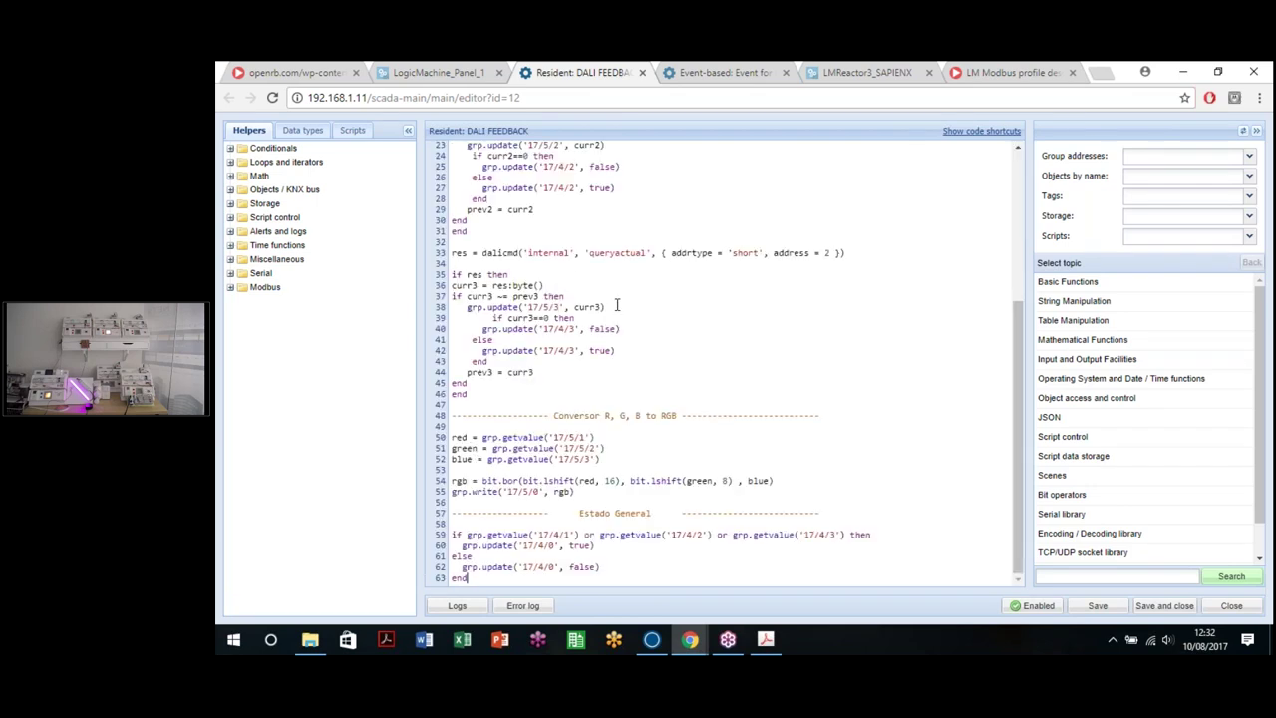
Step: Save the 63-line DALI FEEDBACK code with its RGB conversion section, then return to the objects
{"action": "scroll", "coordinate": [638, 309], "scroll_direction": "up", "scroll_amount": 3}
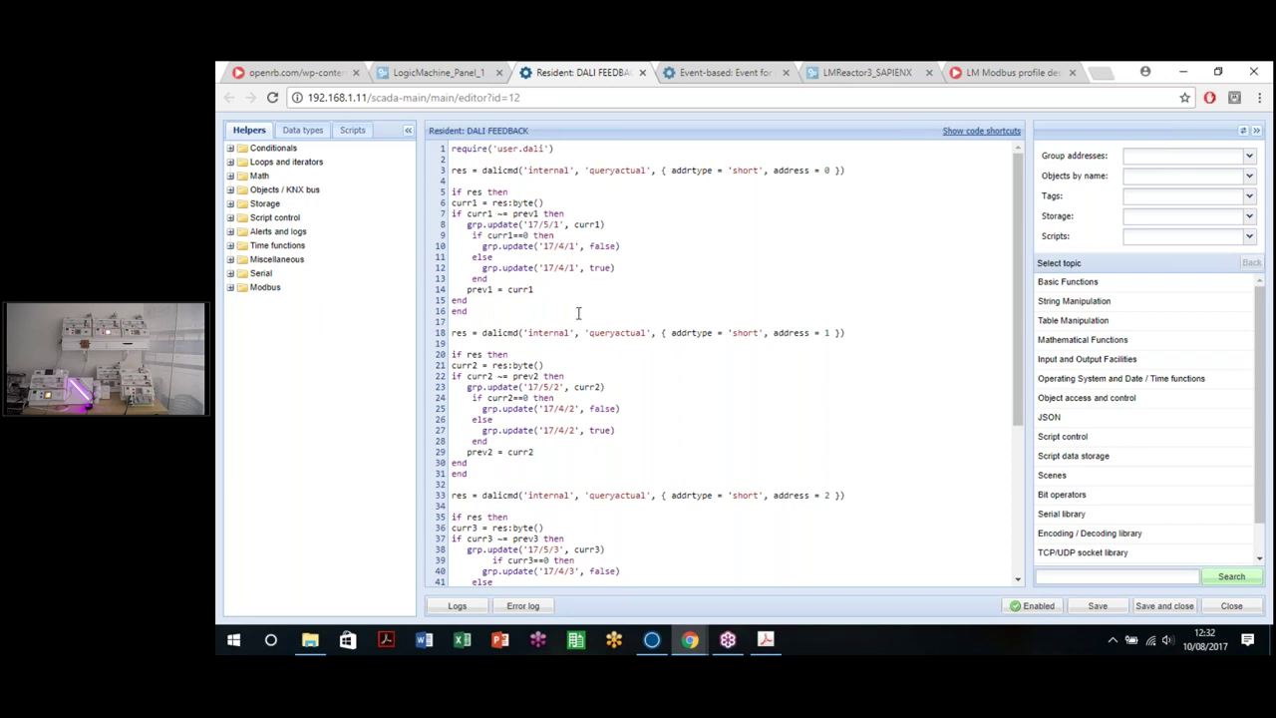
{"action": "scroll", "coordinate": [675, 452], "scroll_direction": "down", "scroll_amount": 3}
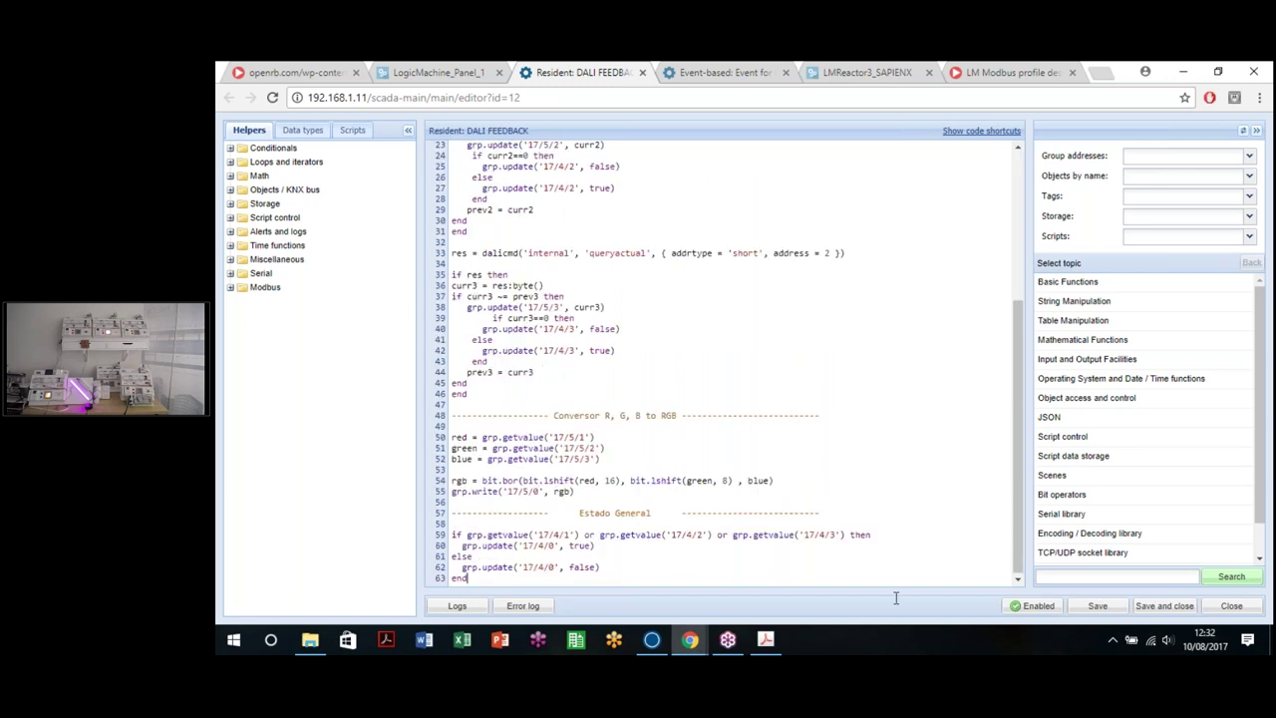
{"action": "left_click", "coordinate": [1090, 606]}
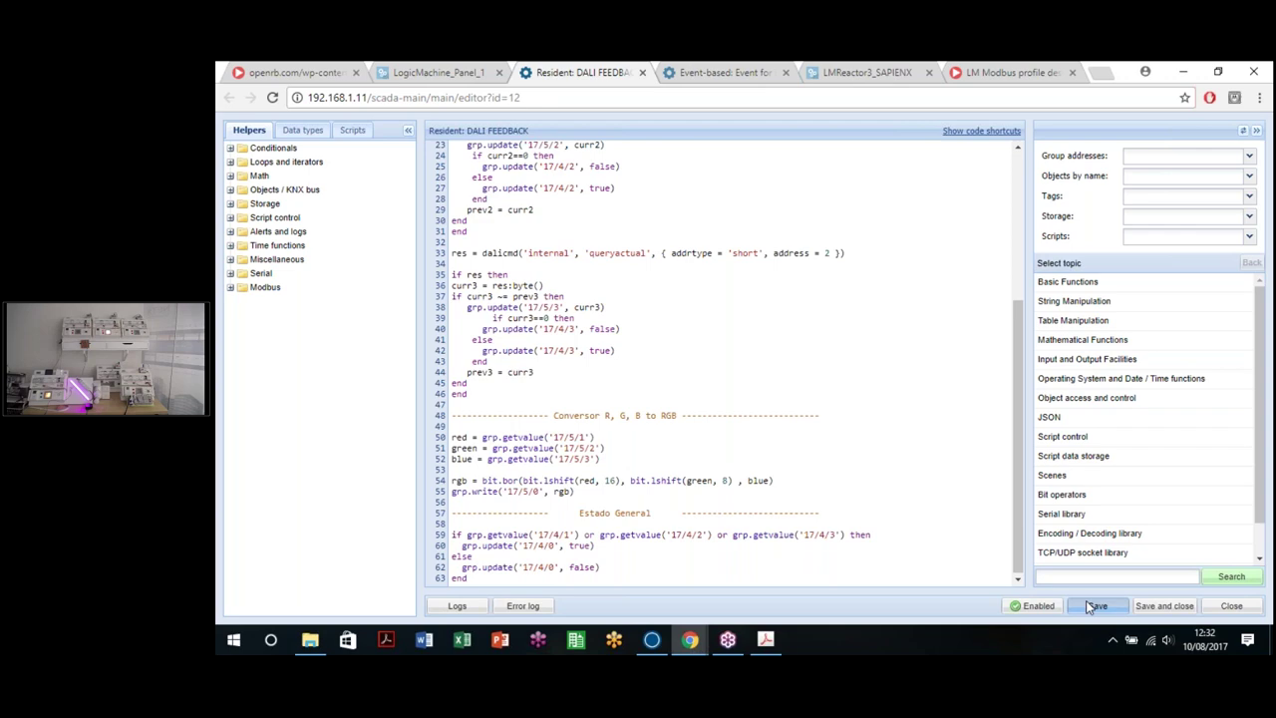
{"action": "left_click", "coordinate": [409, 72]}
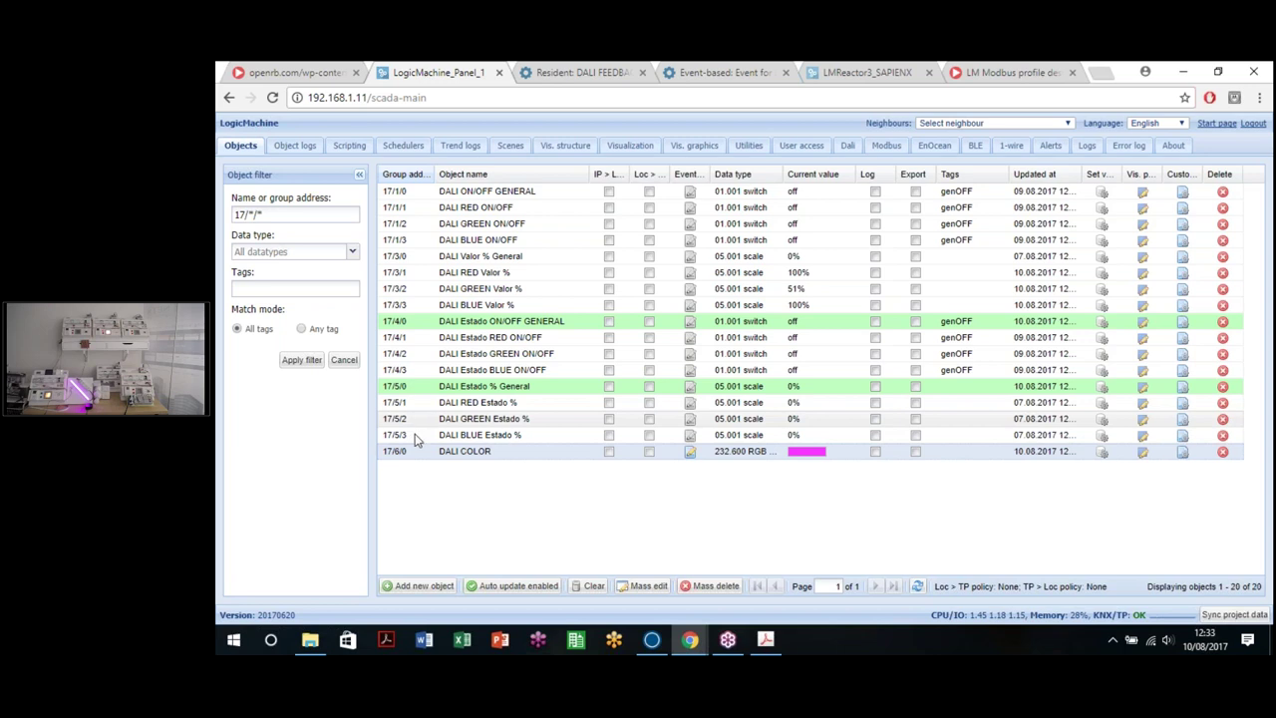
{"action": "key", "text": "ctrl+Tab"}
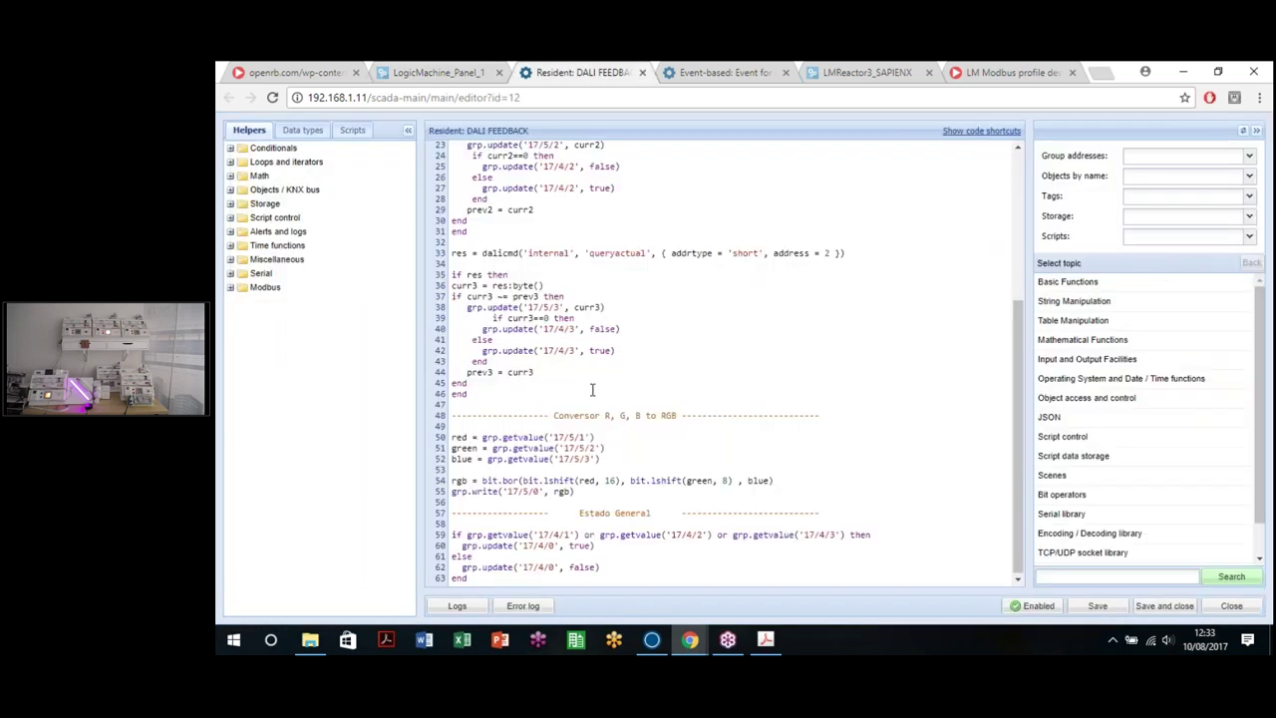
{"action": "scroll", "coordinate": [593, 389], "scroll_direction": "up", "scroll_amount": 8}
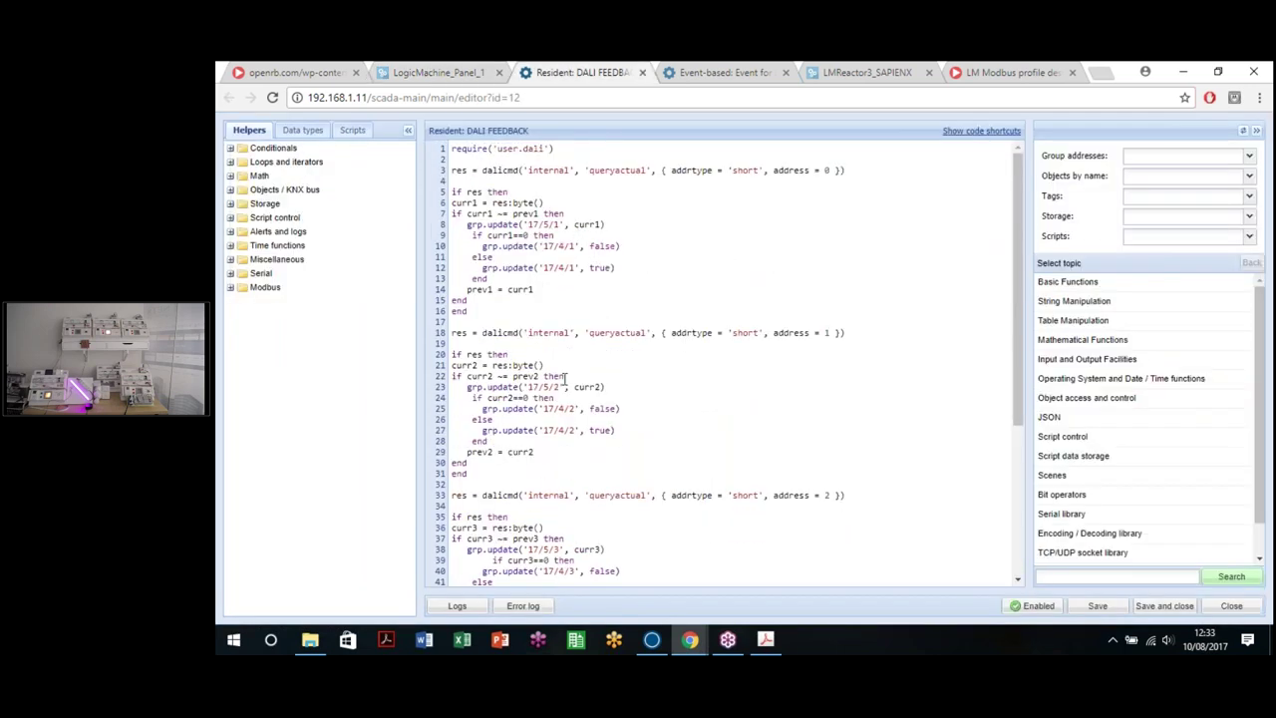
{"action": "scroll", "coordinate": [569, 551], "scroll_direction": "down", "scroll_amount": 8}
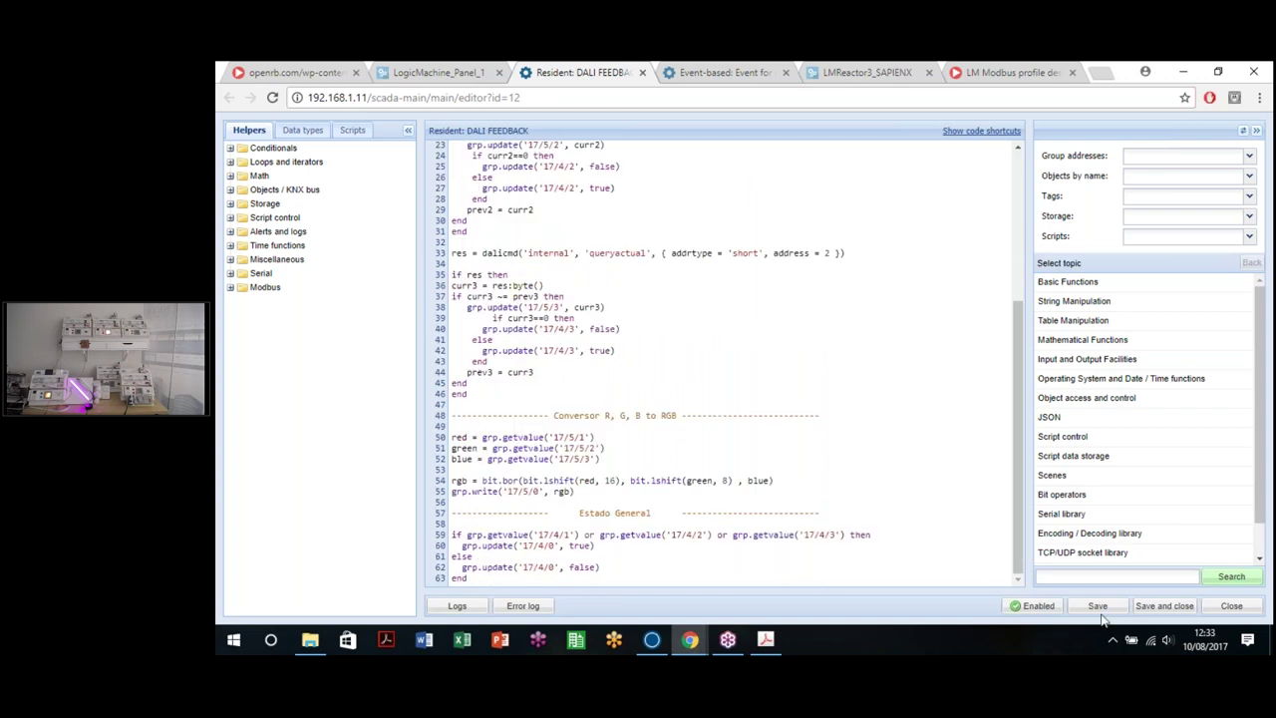
{"action": "left_click", "coordinate": [1096, 607]}
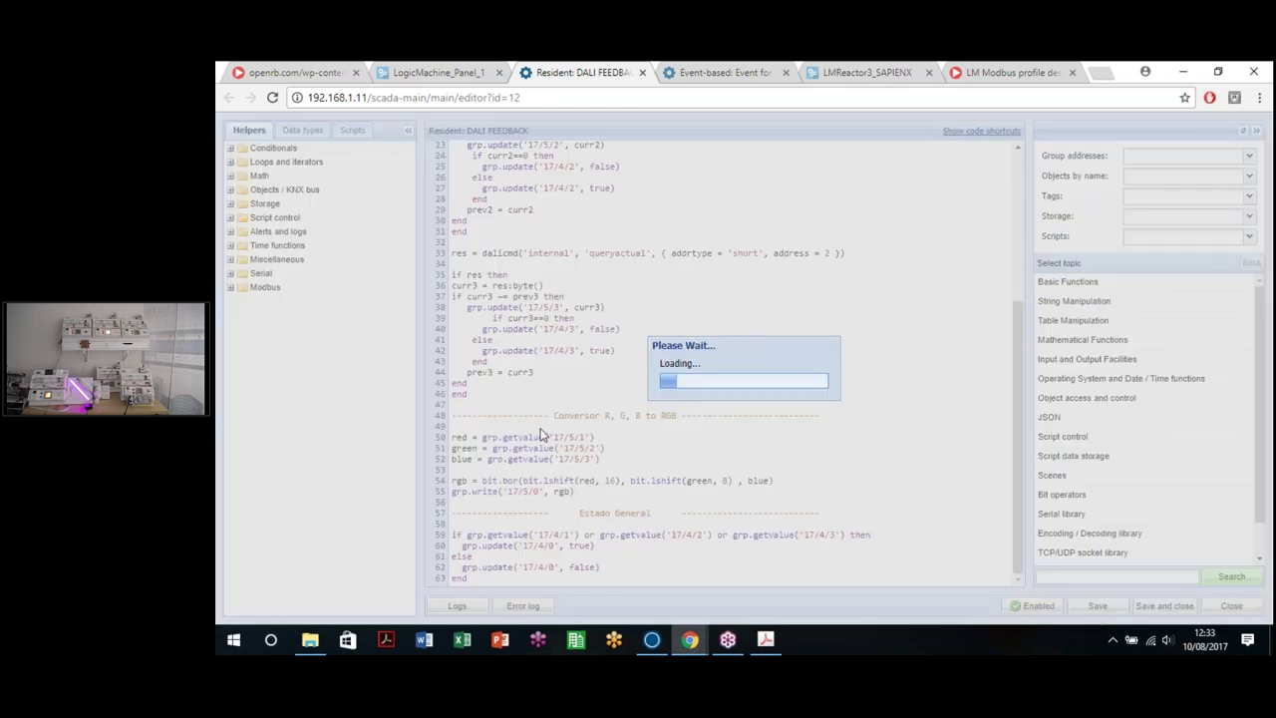
{"action": "scroll", "coordinate": [594, 490], "scroll_direction": "up", "scroll_amount": 5}
{"action": "scroll", "coordinate": [603, 478], "scroll_direction": "down", "scroll_amount": 5}
{"action": "left_click", "coordinate": [424, 68]}
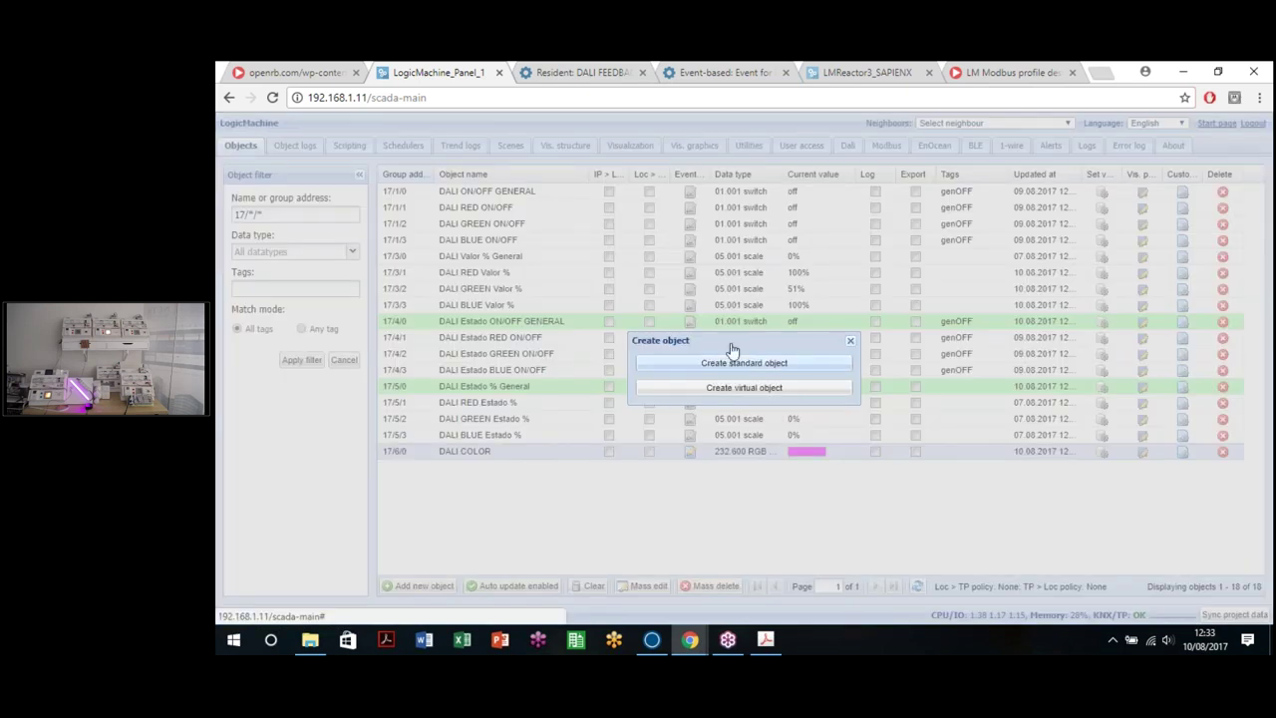
Step: Begin a new object with address 17/3/0, then cancel it
{"action": "left_click", "coordinate": [732, 357]}
{"action": "type", "text": "17/3/0"}
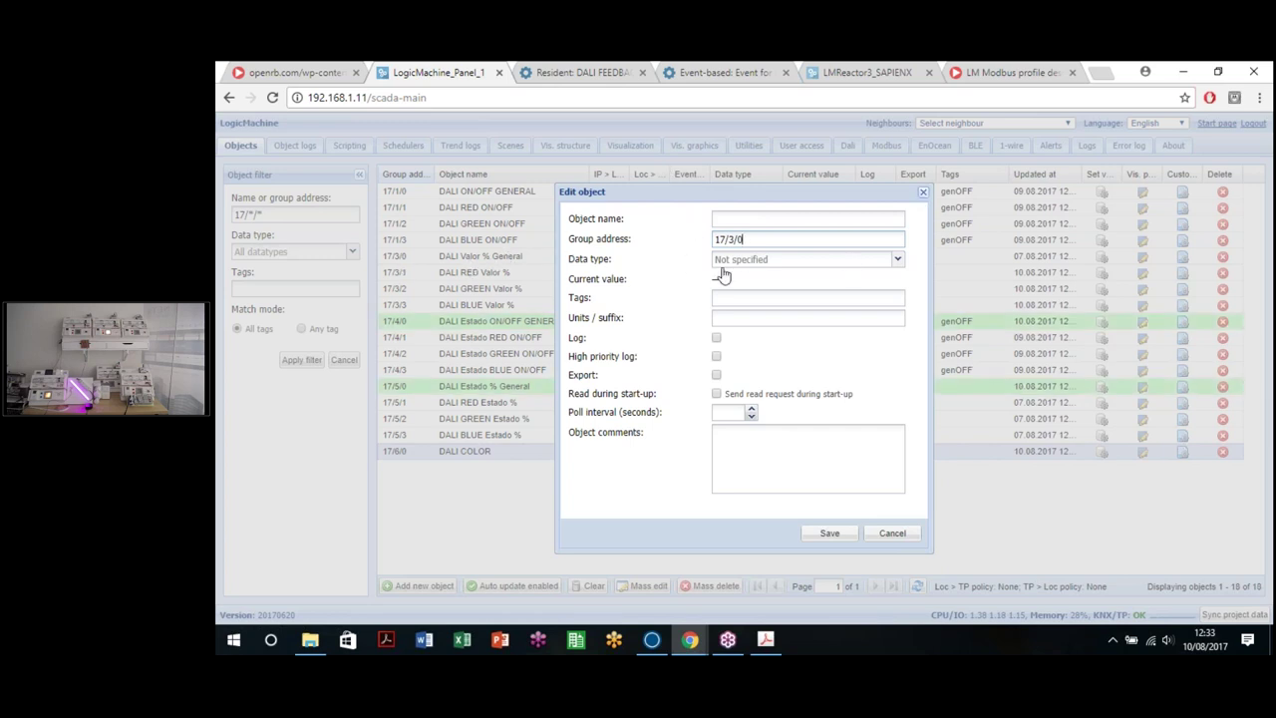
{"action": "key", "text": "Escape"}
Step: Change DALI RED Valor % (17/3/1) to data type 232.600 RGB color
{"action": "double_click", "coordinate": [503, 273]}
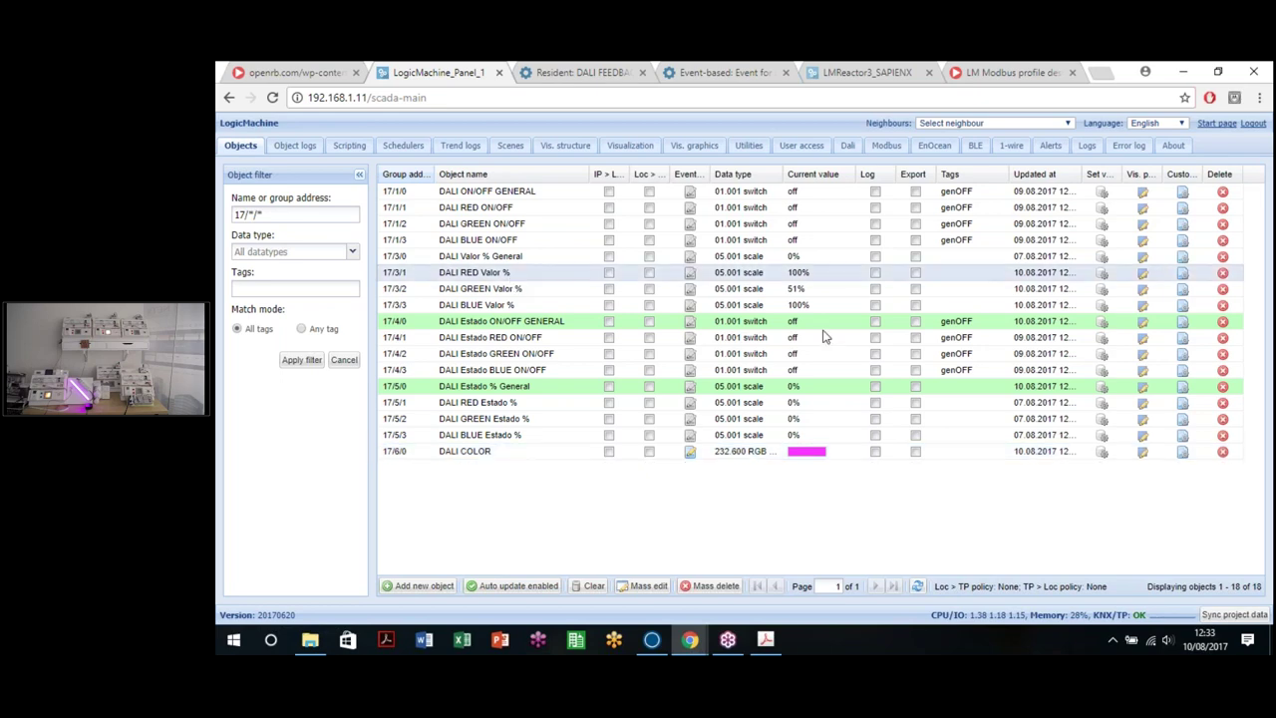
{"action": "left_click", "coordinate": [803, 260]}
{"action": "scroll", "coordinate": [788, 480], "scroll_direction": "down", "scroll_amount": 5}
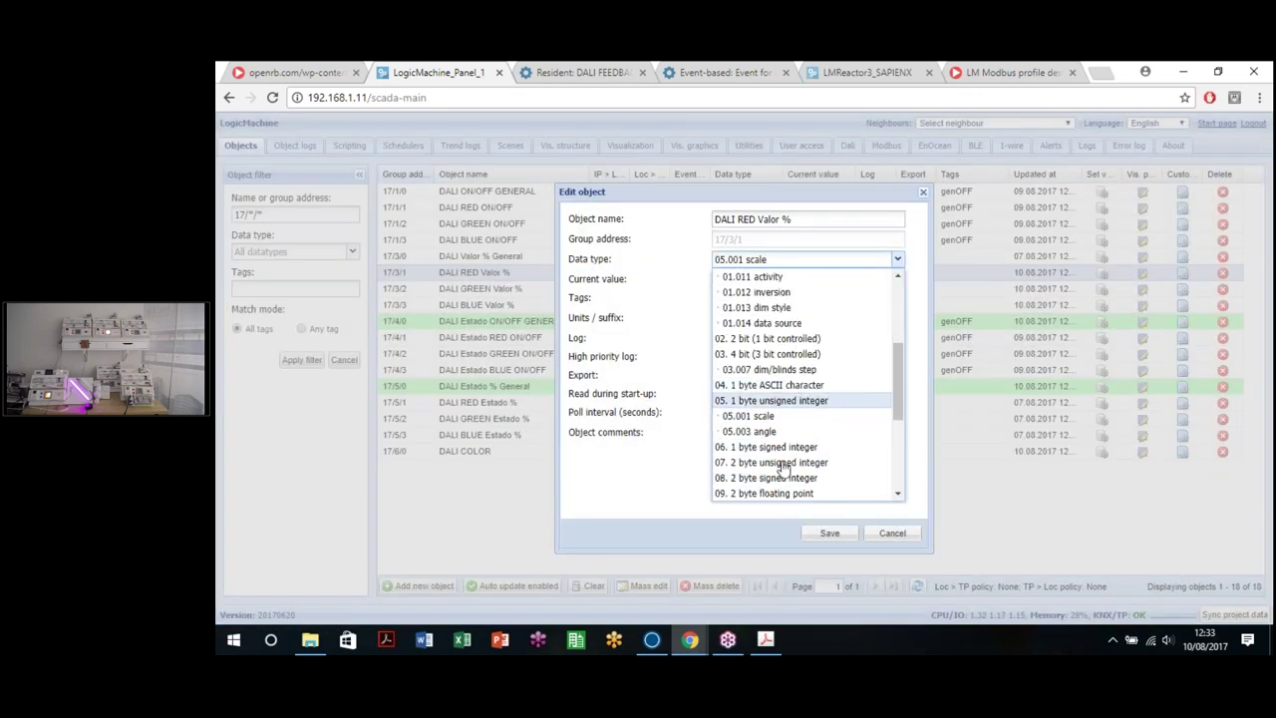
{"action": "left_click", "coordinate": [763, 338]}
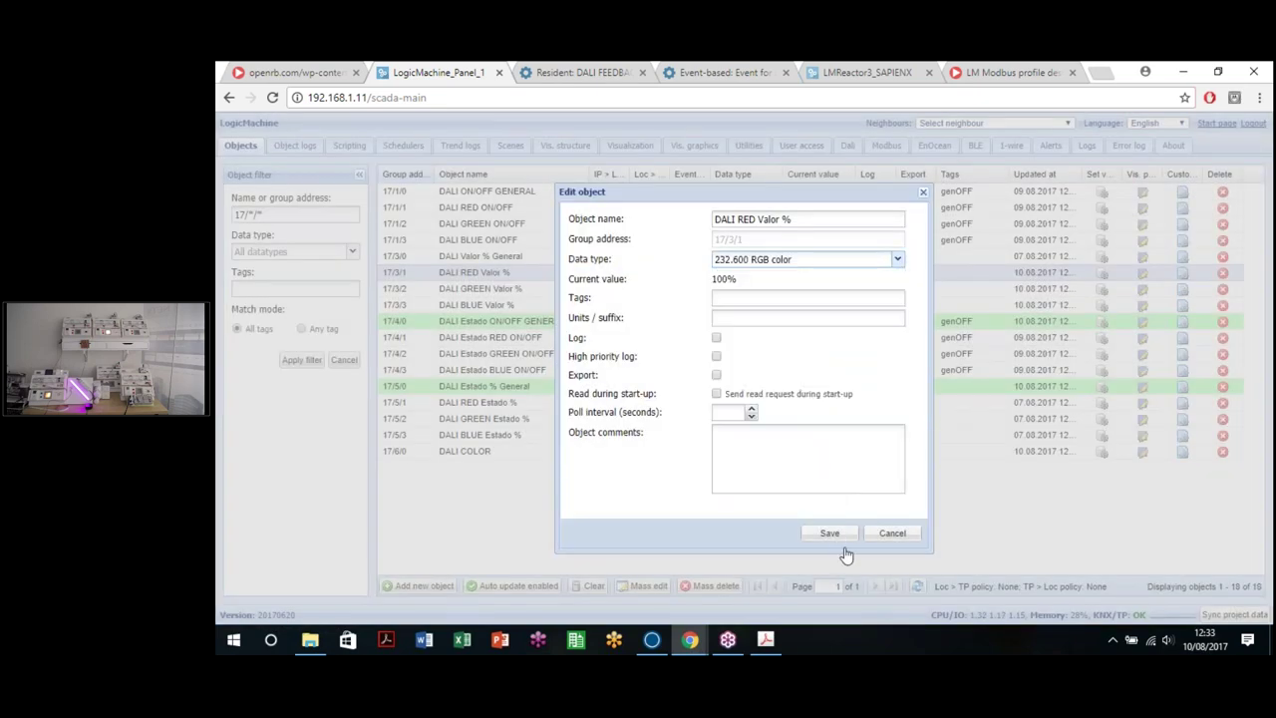
{"action": "left_click", "coordinate": [828, 532]}
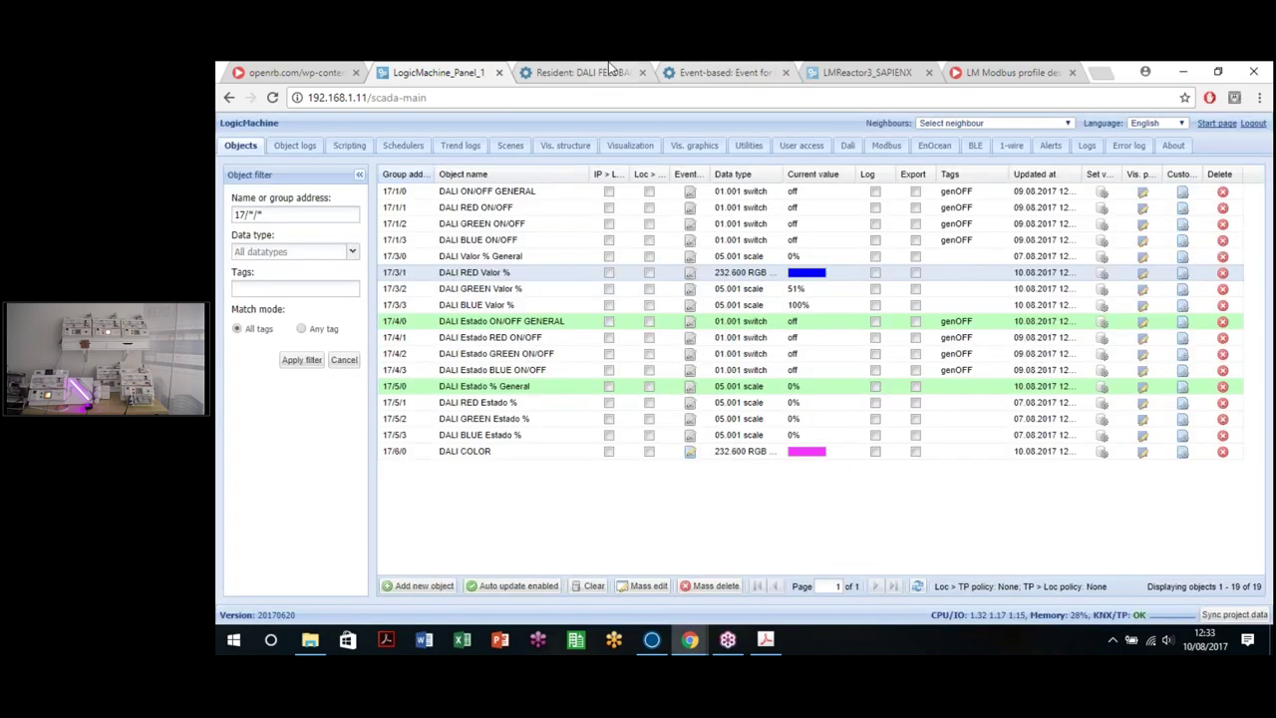
Step: Set DALI COLOR to a green swatch, giving GREEN Valor % 100% and BLUE 50%
{"action": "left_click", "coordinate": [1101, 452]}
{"action": "left_click", "coordinate": [787, 371]}
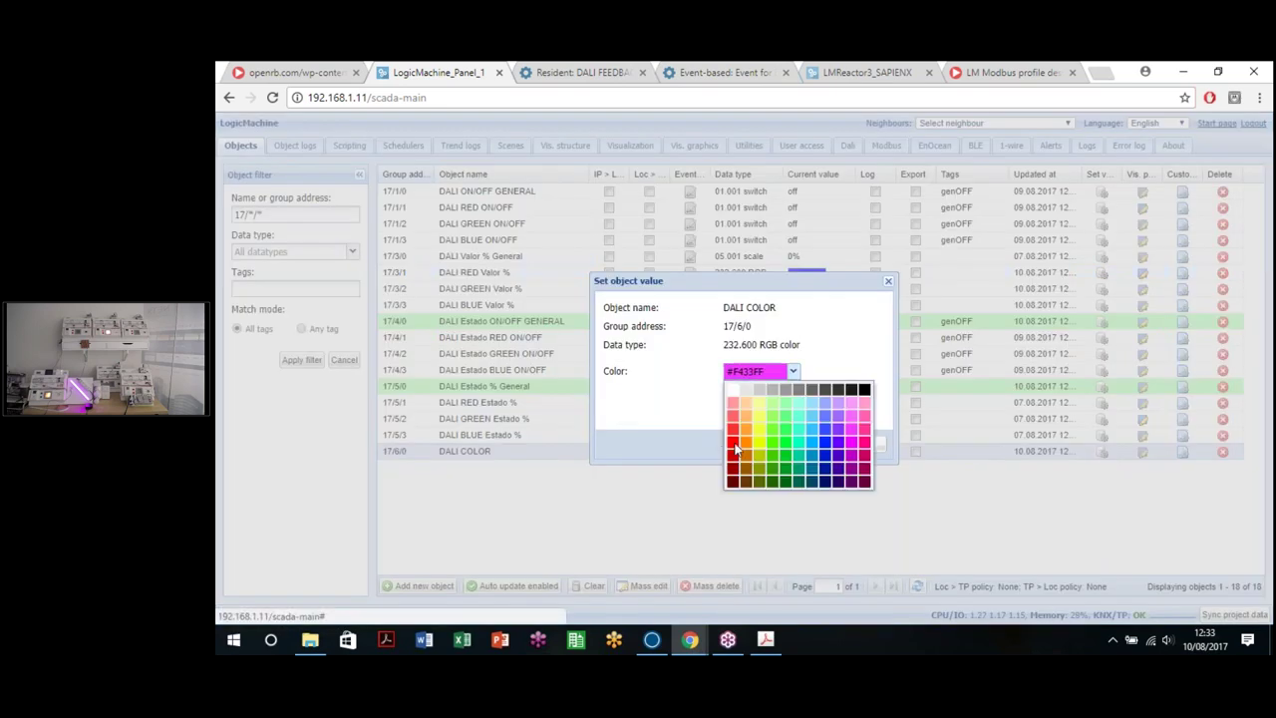
{"action": "left_click", "coordinate": [786, 442]}
{"action": "left_click", "coordinate": [795, 444]}
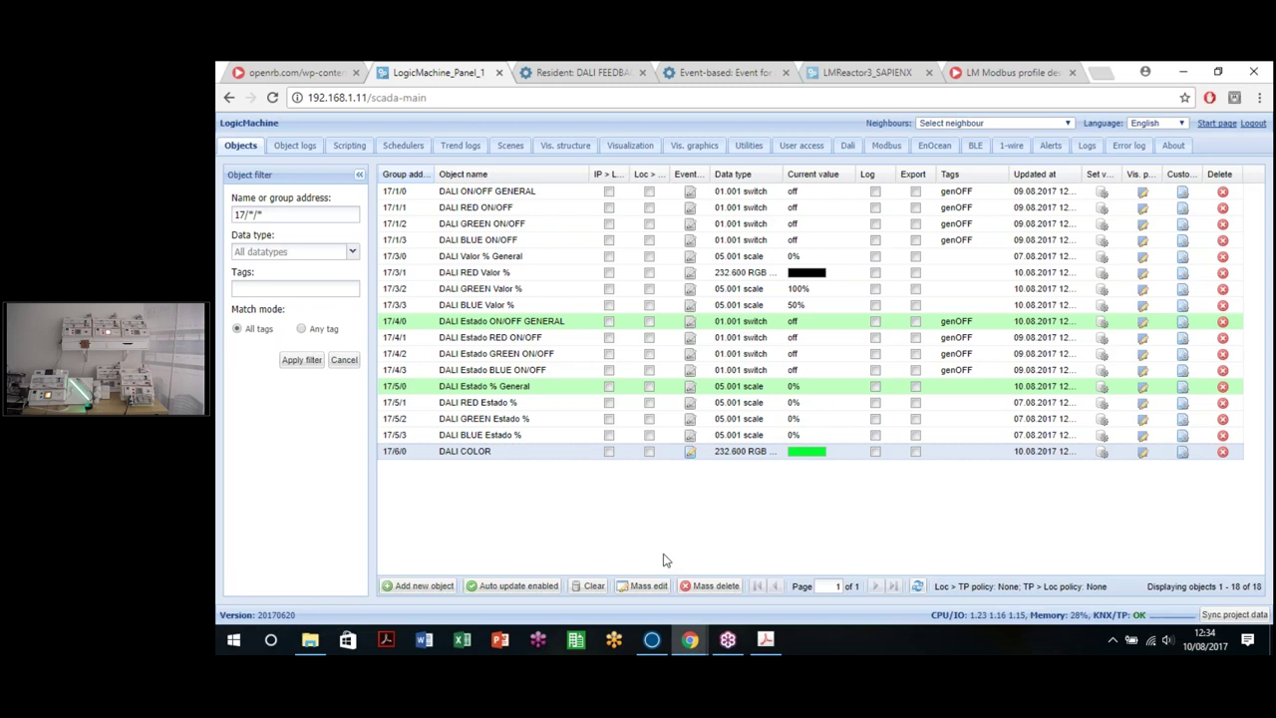
Step: Browse the LM docs and open the DALI gateway command reference
{"action": "left_click", "coordinate": [1007, 72]}
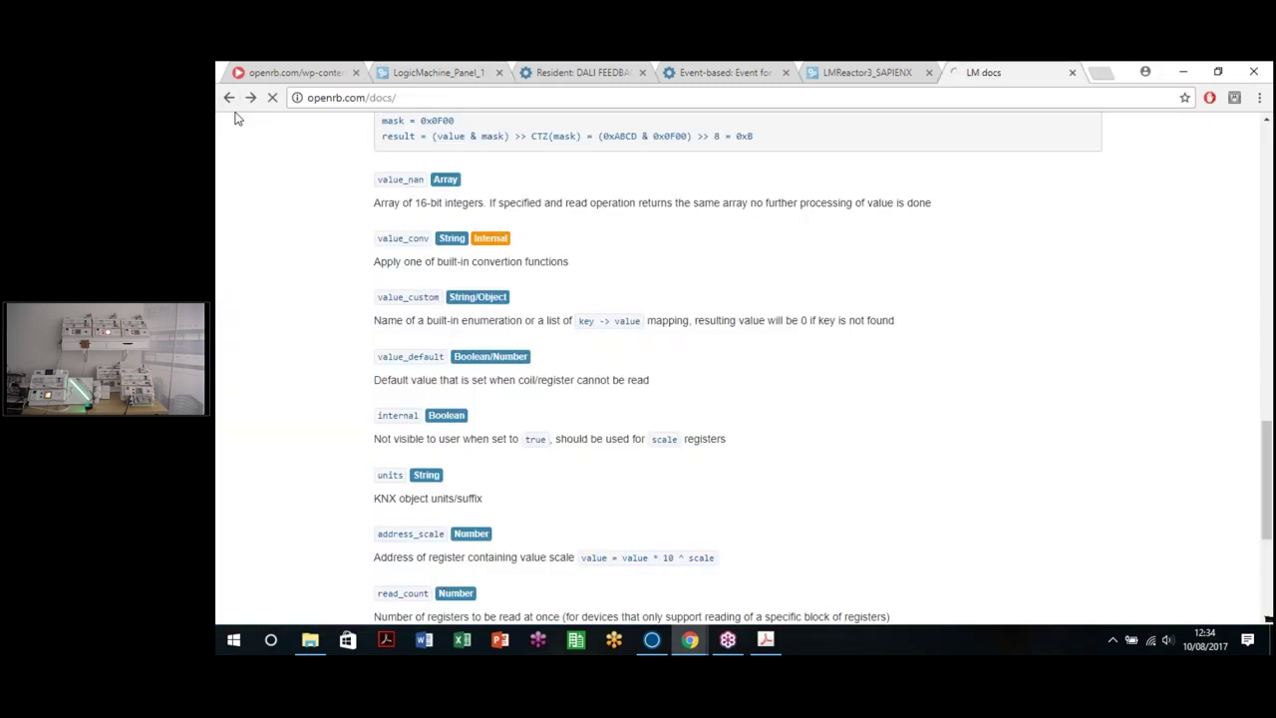
{"action": "left_click", "coordinate": [229, 98]}
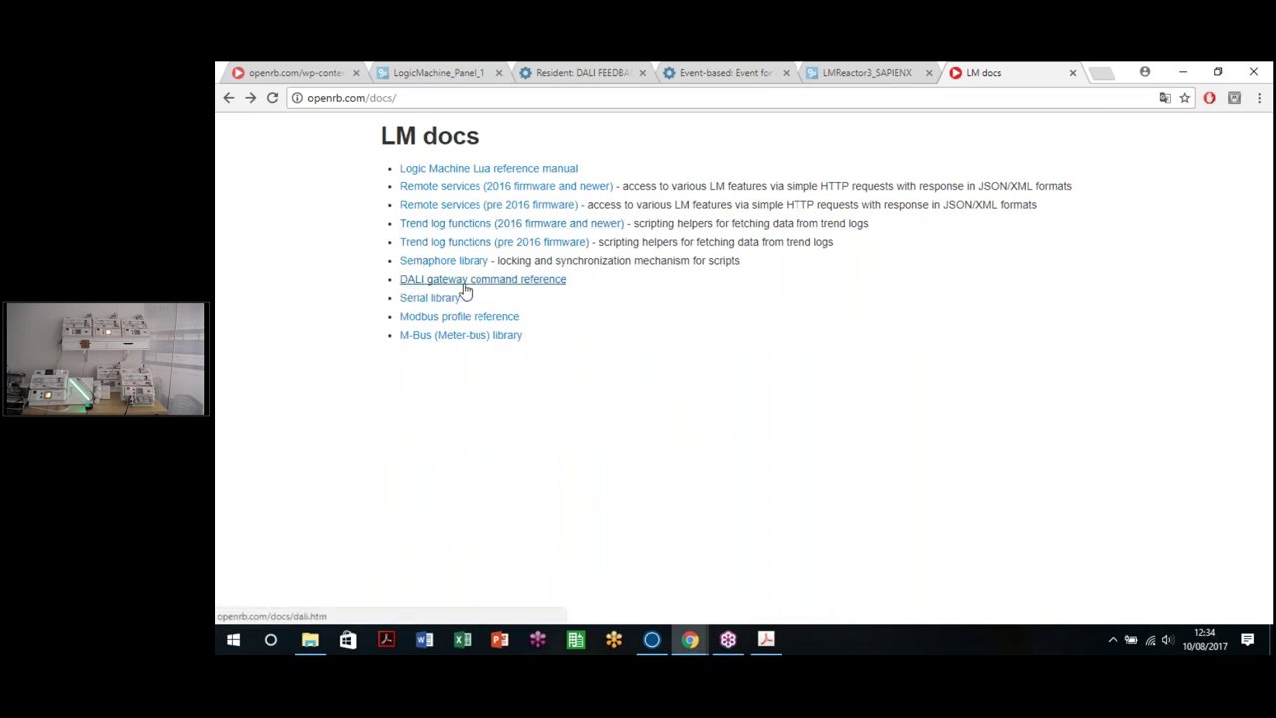
{"action": "left_click", "coordinate": [470, 286]}
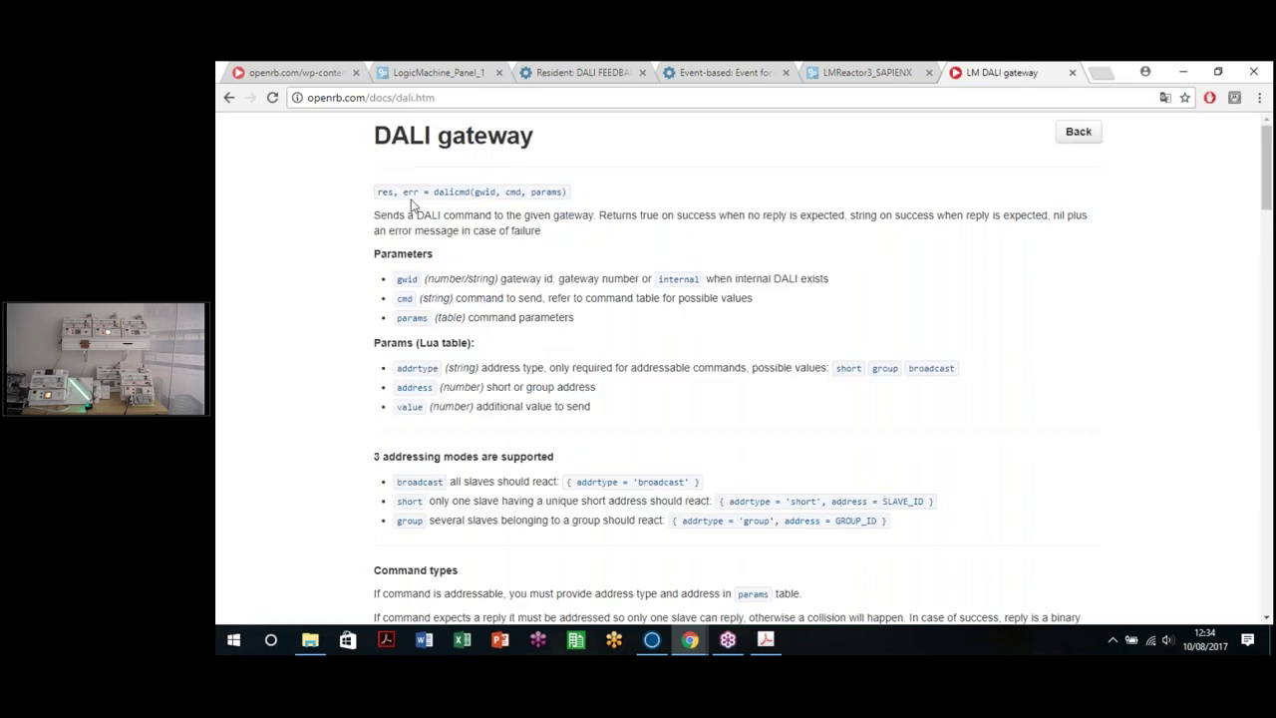
{"action": "left_click_drag", "start_coordinate": [438, 193], "coordinate": [512, 192]}
Step: Scroll through the DALI commands table, then return to the LM docs index
{"action": "scroll", "coordinate": [544, 249], "scroll_direction": "down", "scroll_amount": 5}
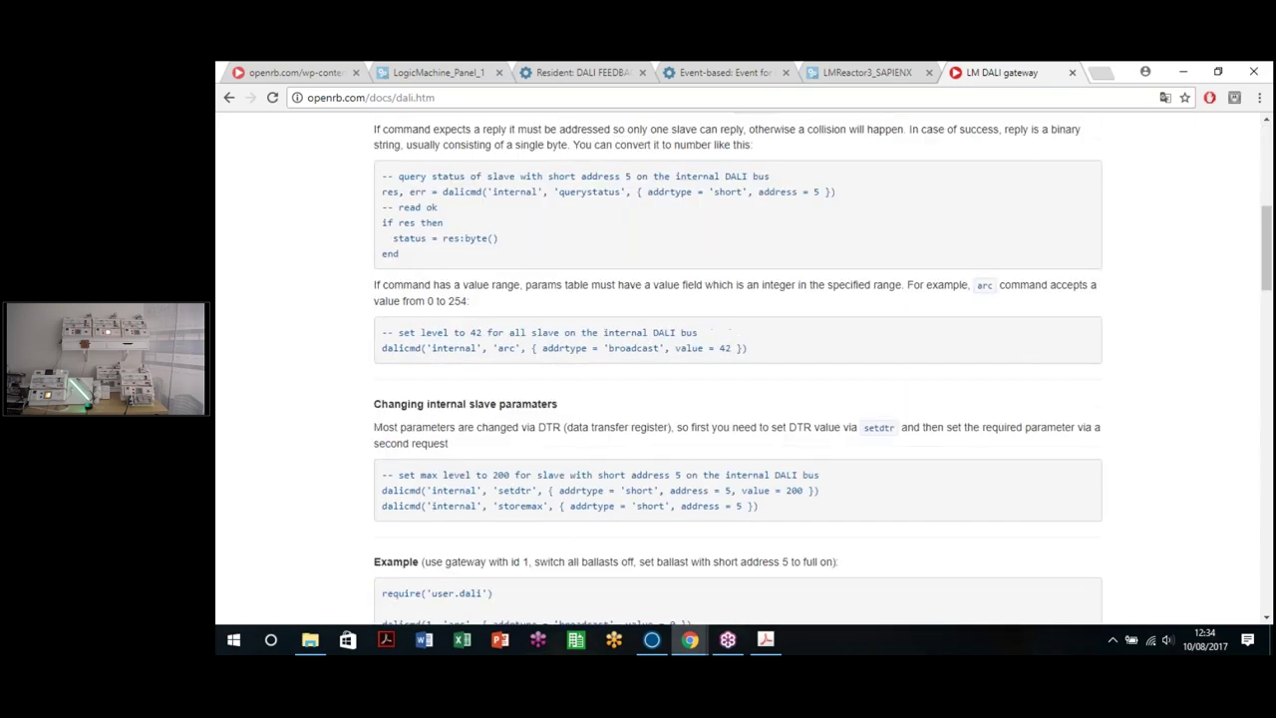
{"action": "scroll", "coordinate": [554, 271], "scroll_direction": "up", "scroll_amount": 3}
{"action": "scroll", "coordinate": [555, 276], "scroll_direction": "down", "scroll_amount": 10}
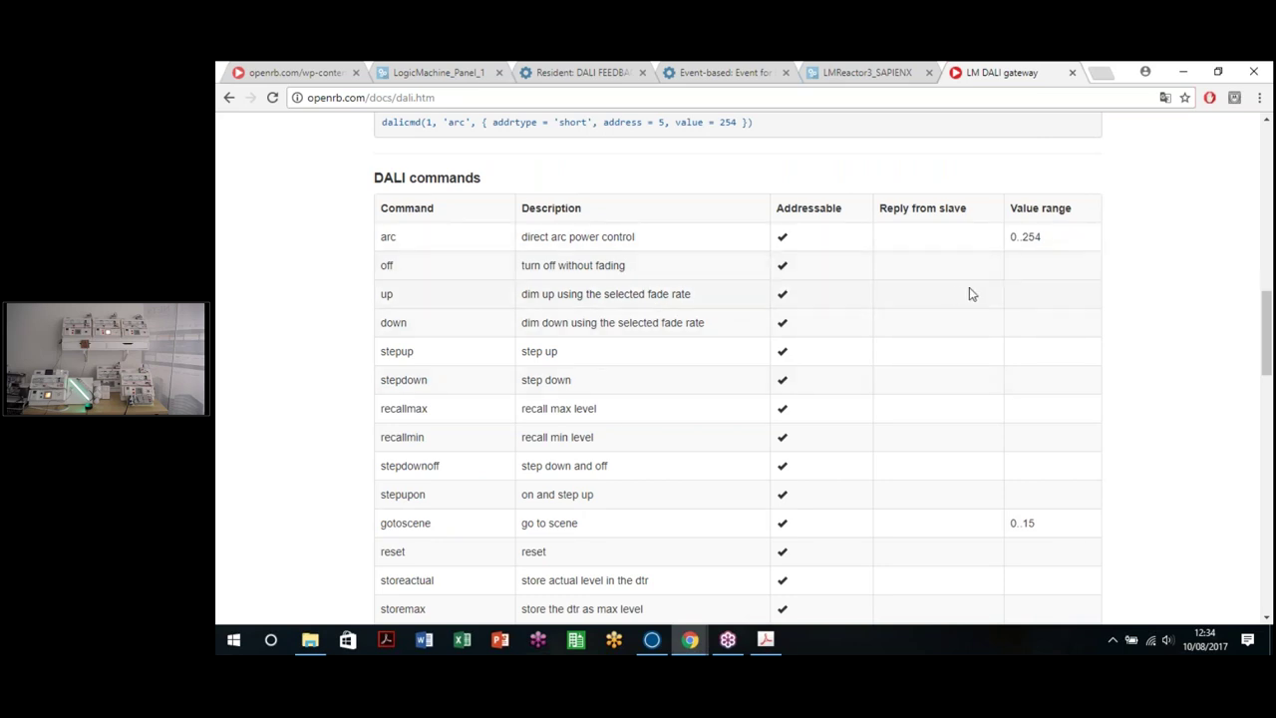
{"action": "scroll", "coordinate": [957, 260], "scroll_direction": "down", "scroll_amount": 1}
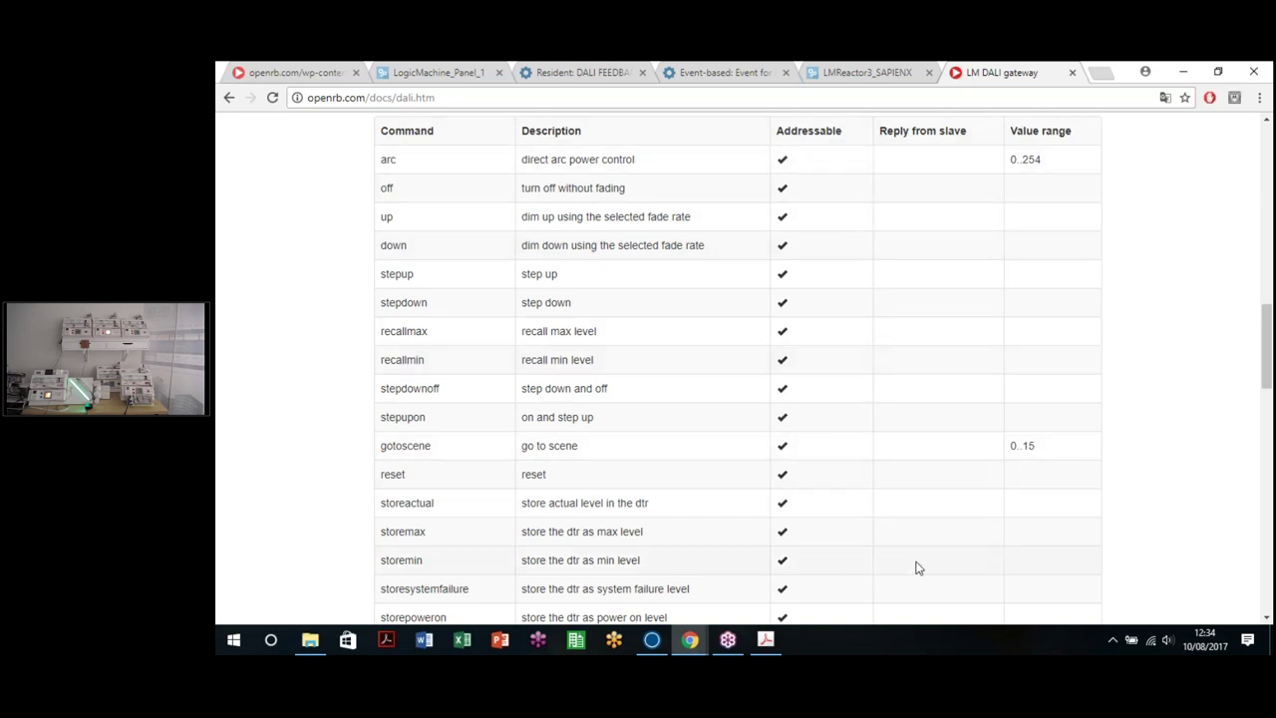
{"action": "scroll", "coordinate": [539, 379], "scroll_direction": "down", "scroll_amount": 8}
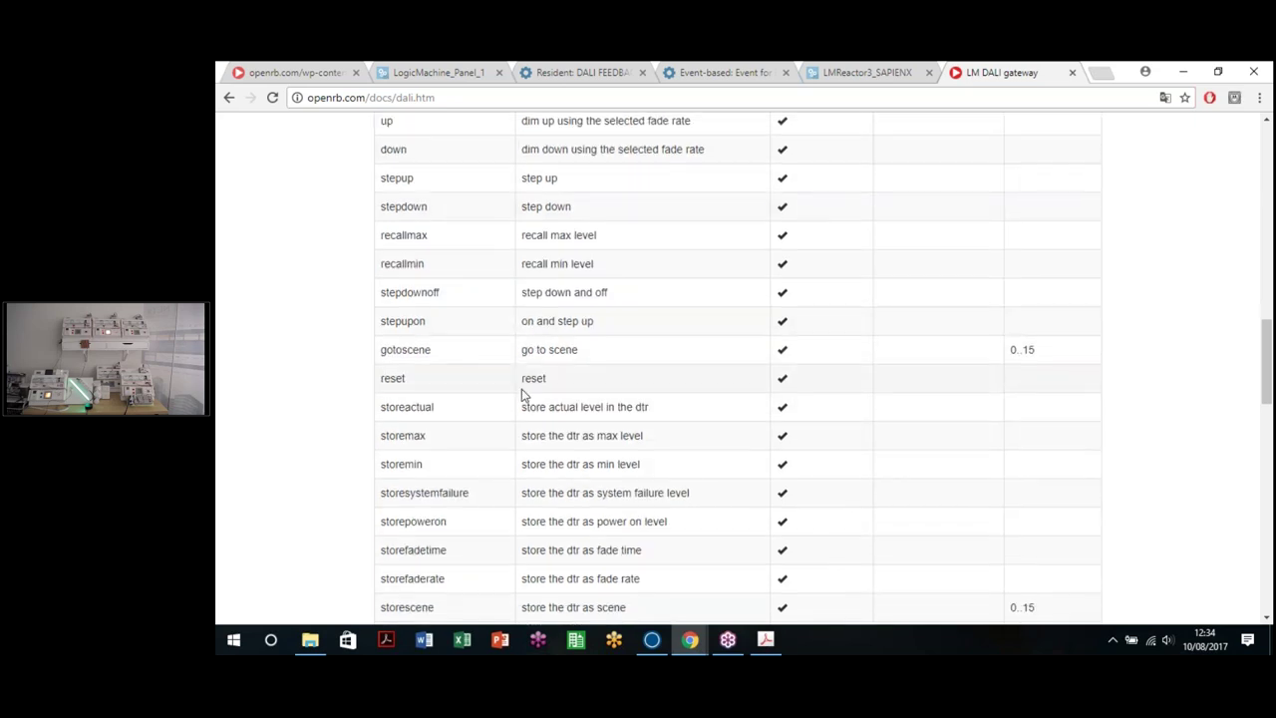
{"action": "scroll", "coordinate": [525, 395], "scroll_direction": "down", "scroll_amount": 8}
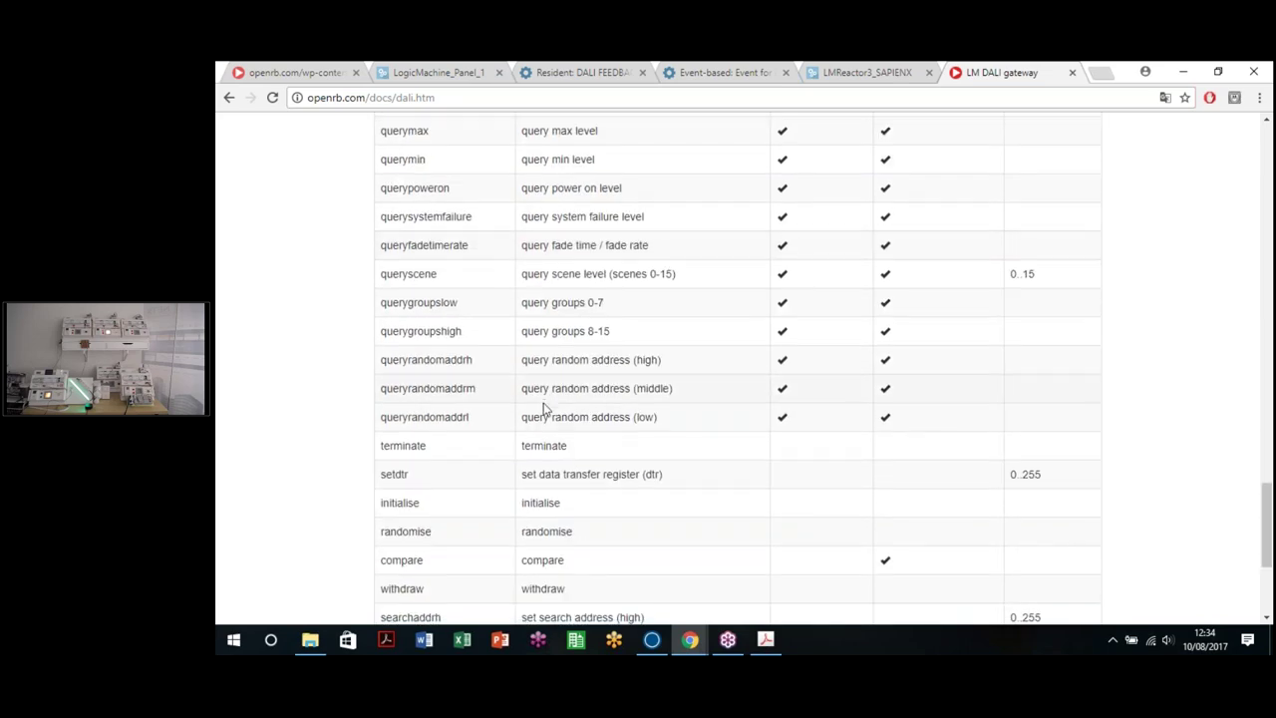
{"action": "scroll", "coordinate": [441, 441], "scroll_direction": "up", "scroll_amount": 8}
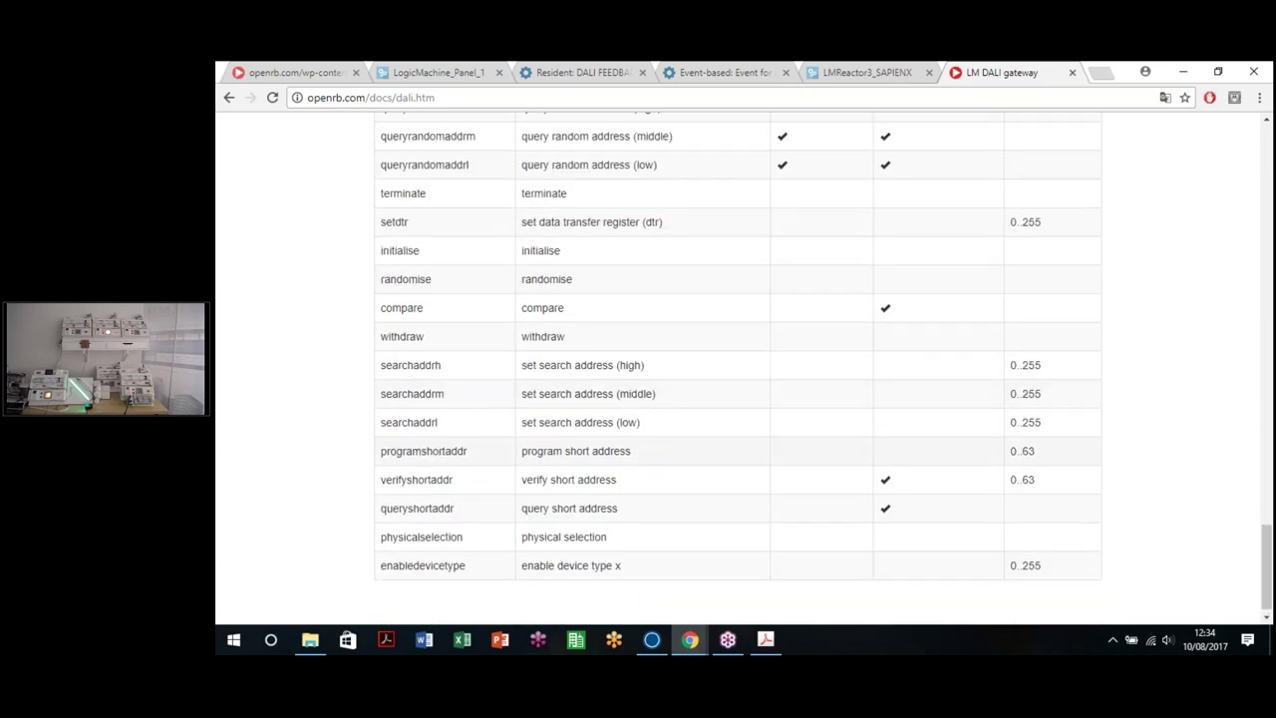
{"action": "scroll", "coordinate": [738, 369], "scroll_direction": "down", "scroll_amount": 8}
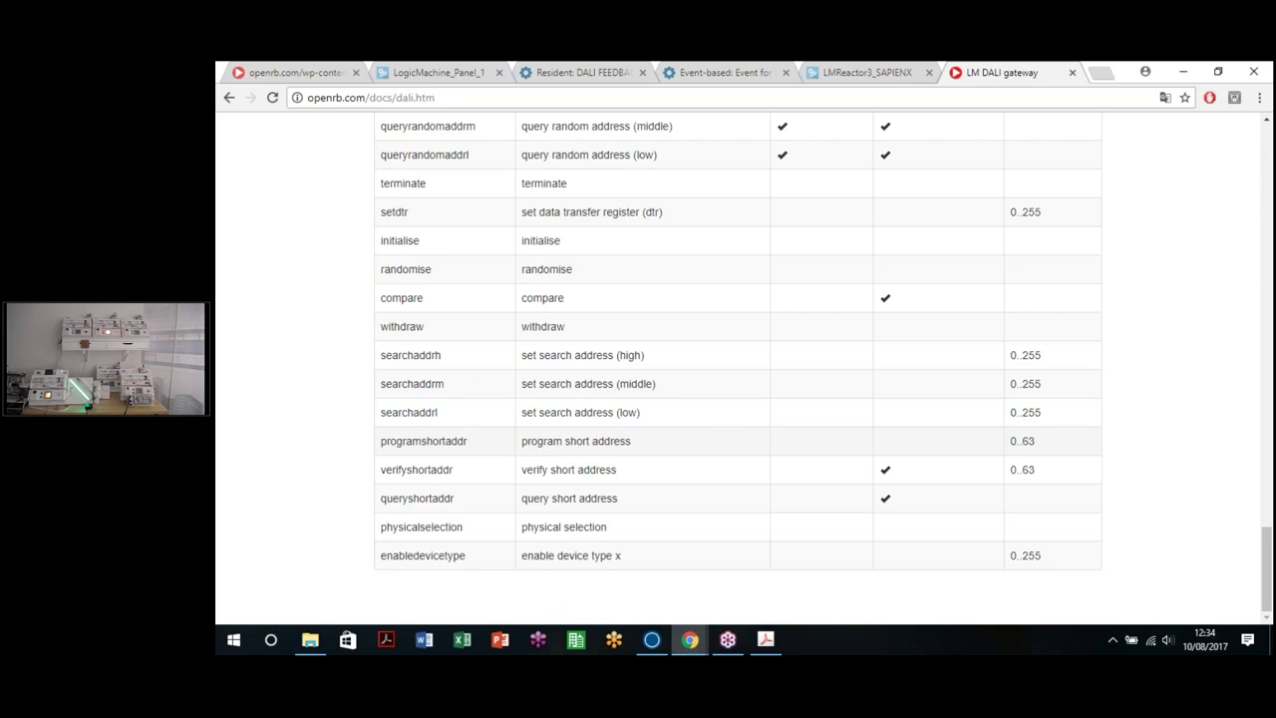
{"action": "scroll", "coordinate": [573, 417], "scroll_direction": "up", "scroll_amount": 15}
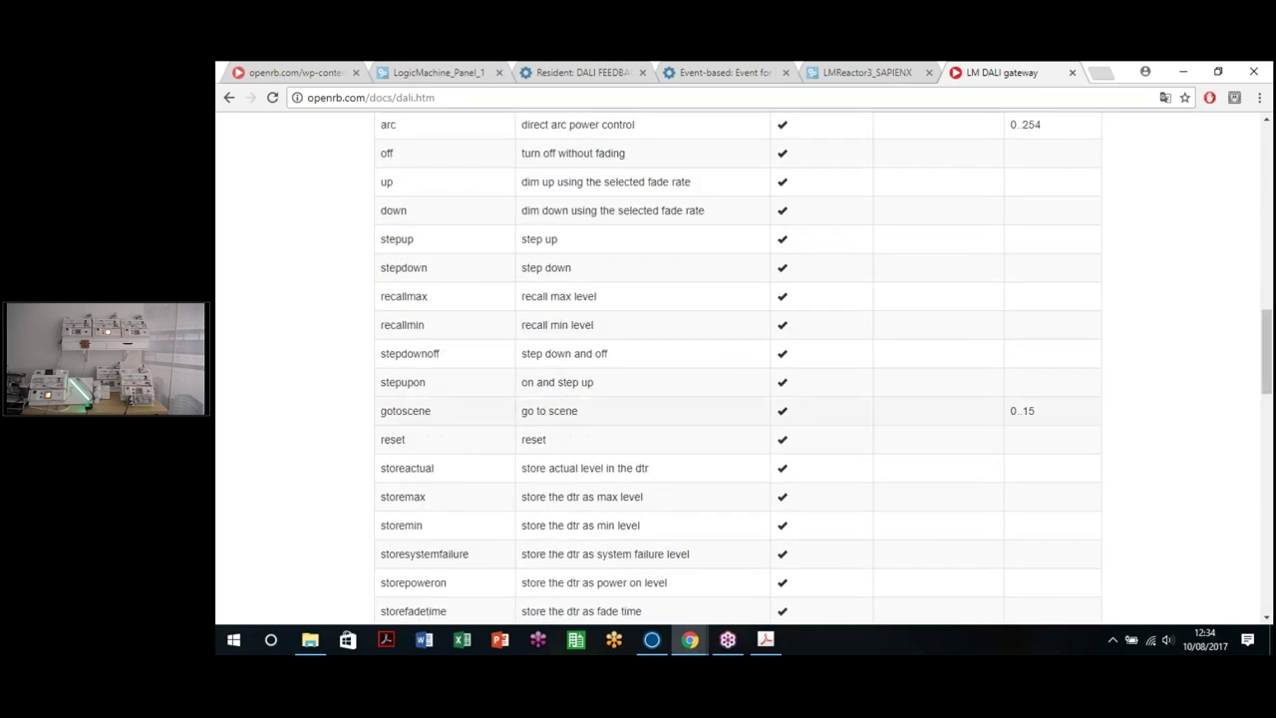
{"action": "scroll", "coordinate": [573, 417], "scroll_direction": "up", "scroll_amount": 3}
{"action": "scroll", "coordinate": [587, 412], "scroll_direction": "down", "scroll_amount": 15}
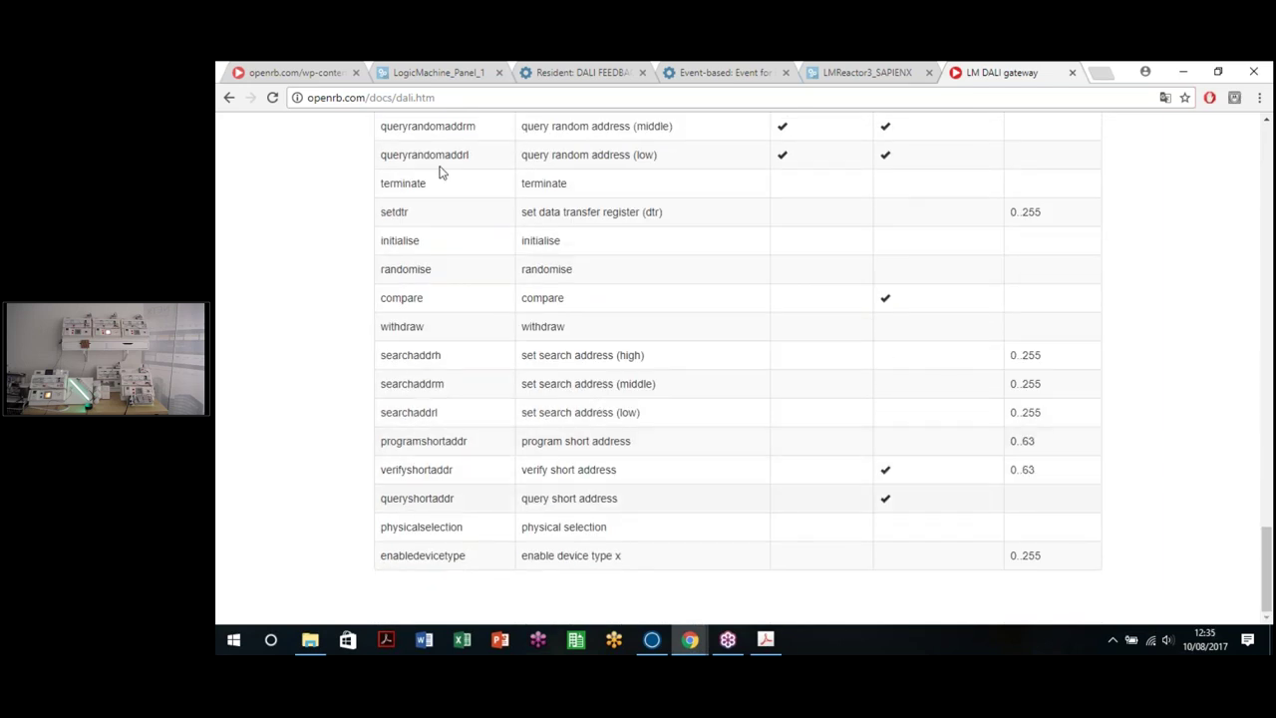
{"action": "left_click", "coordinate": [229, 97]}
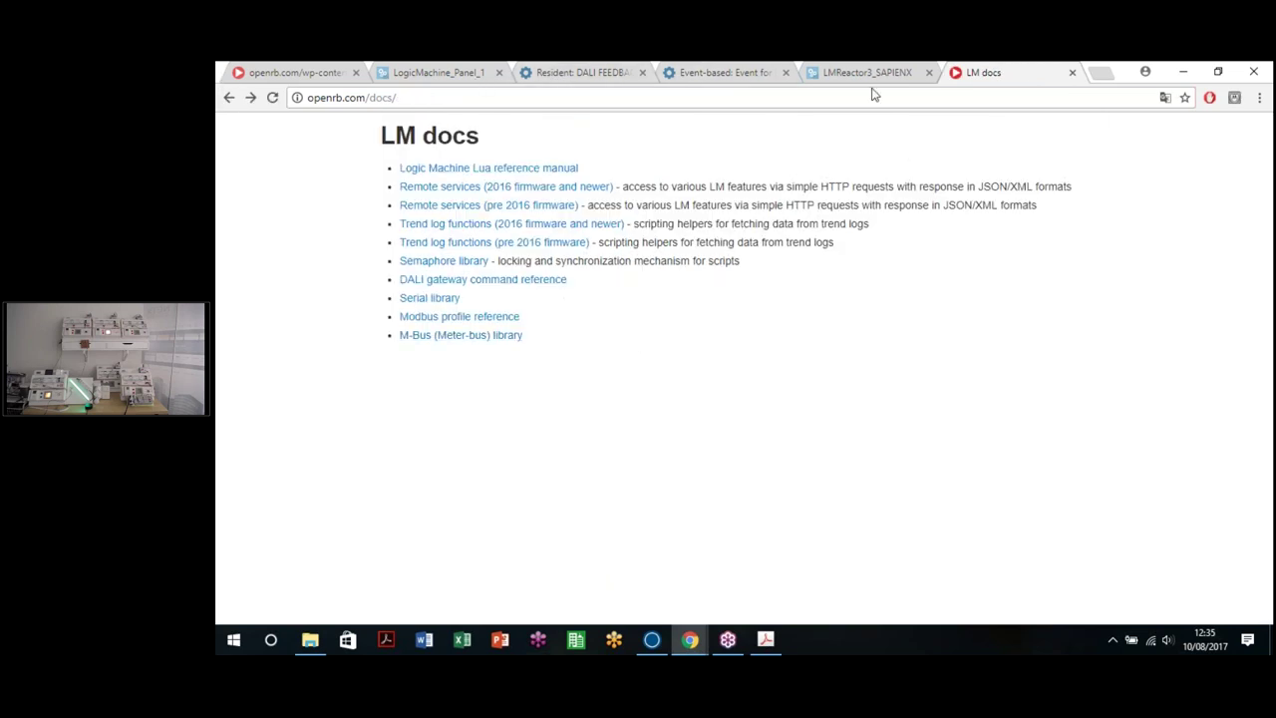
Step: Return to the LogicMachine_Panel_1 object list
{"action": "left_click", "coordinate": [583, 72]}
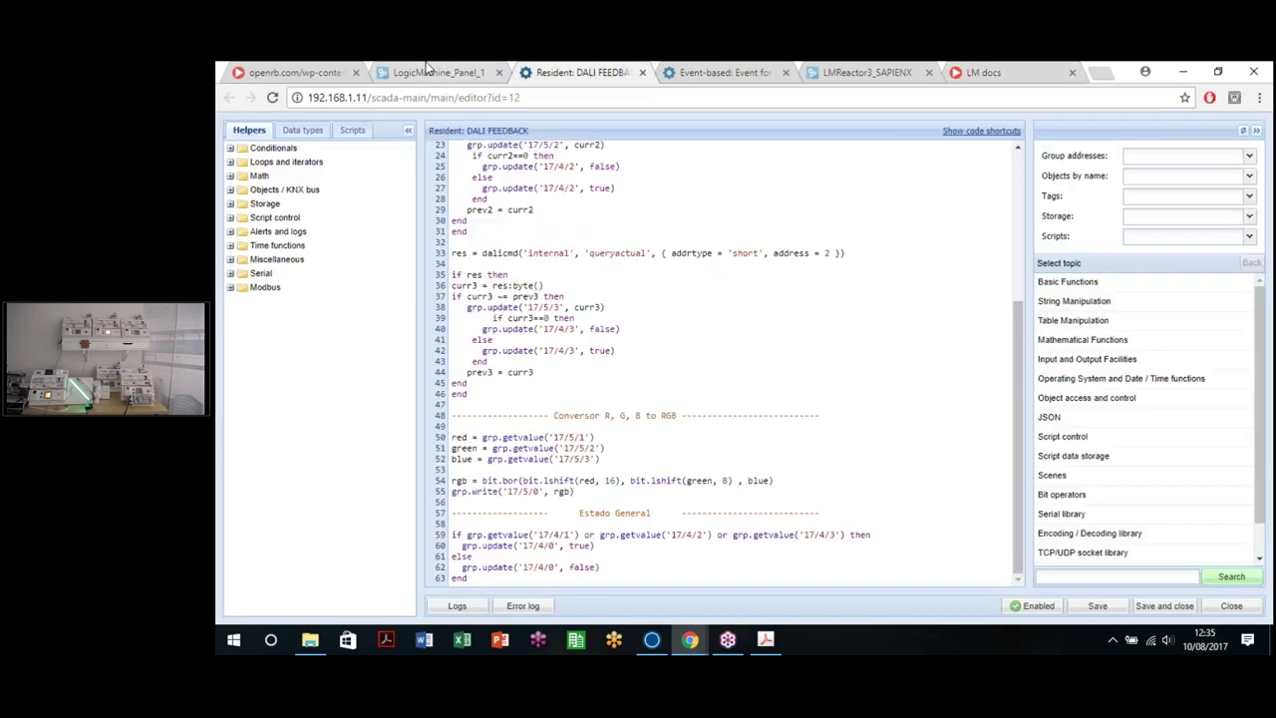
{"action": "left_click", "coordinate": [439, 72]}
{"action": "left_click", "coordinate": [583, 71]}
{"action": "left_click", "coordinate": [424, 72]}
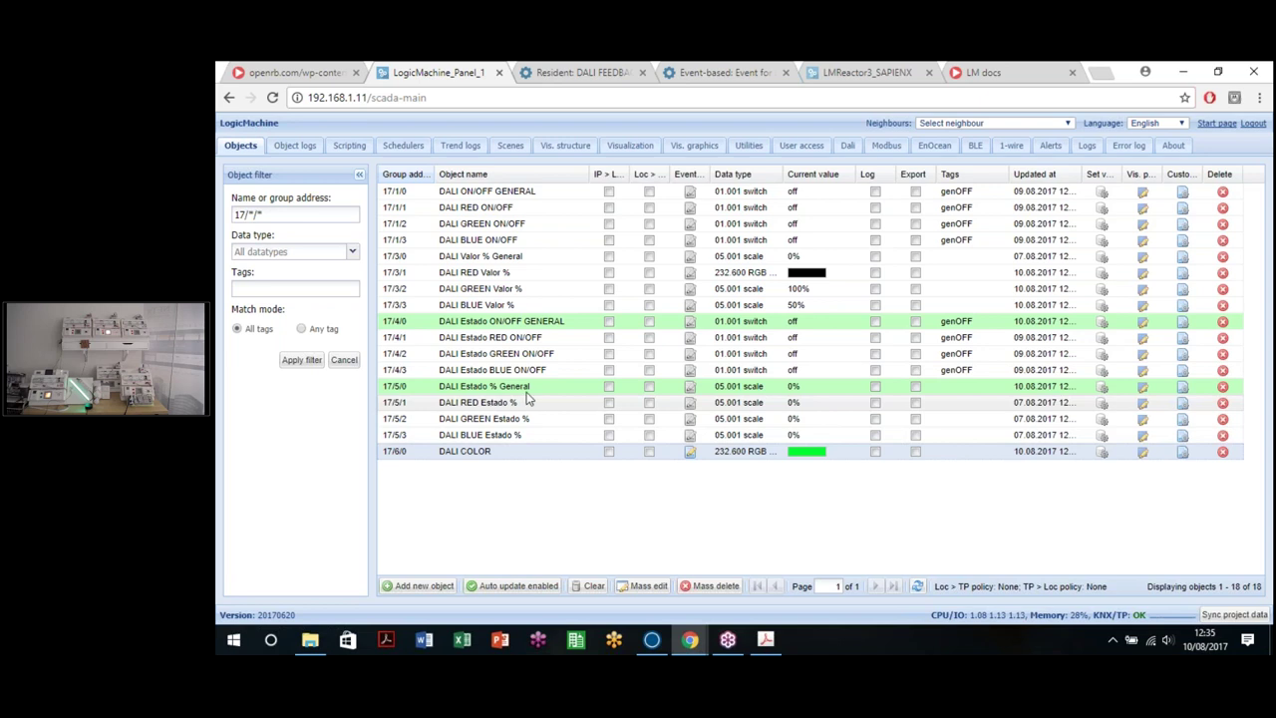
Step: Set object 17/5/0 to data type 232.600 RGB color, replace % with rgb in its name, and save
{"action": "double_click", "coordinate": [635, 367]}
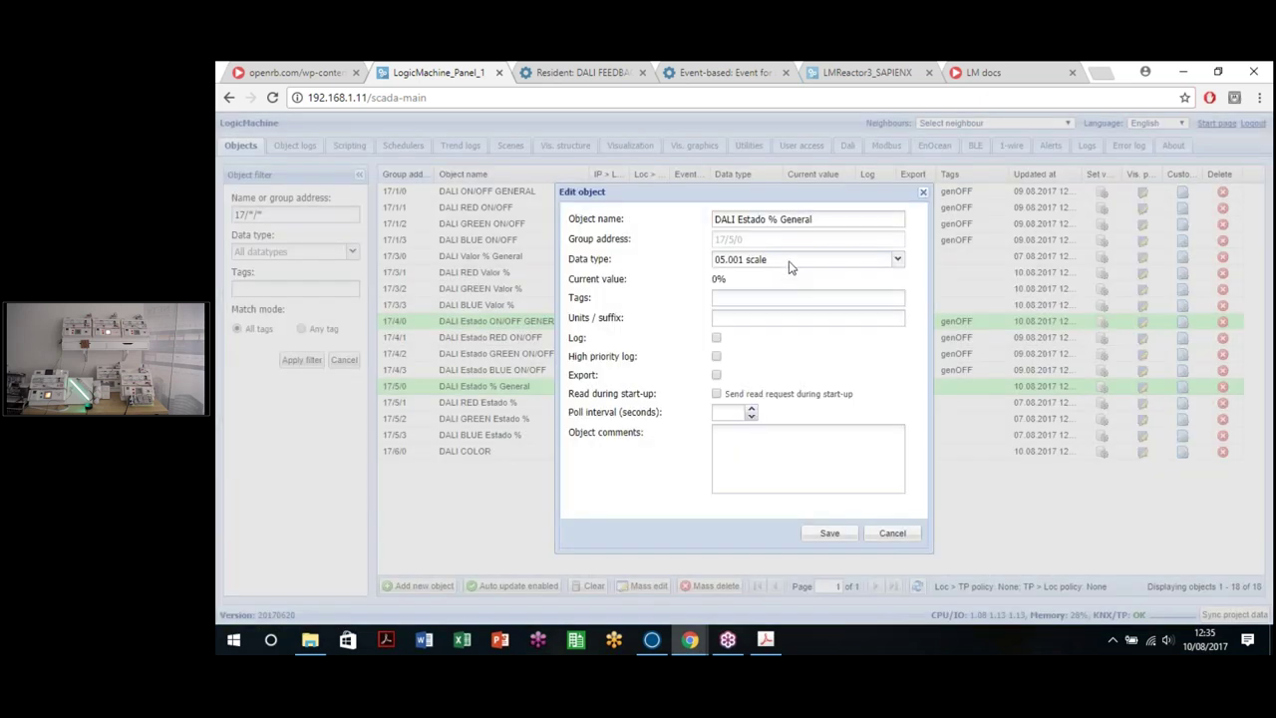
{"action": "left_click", "coordinate": [798, 260]}
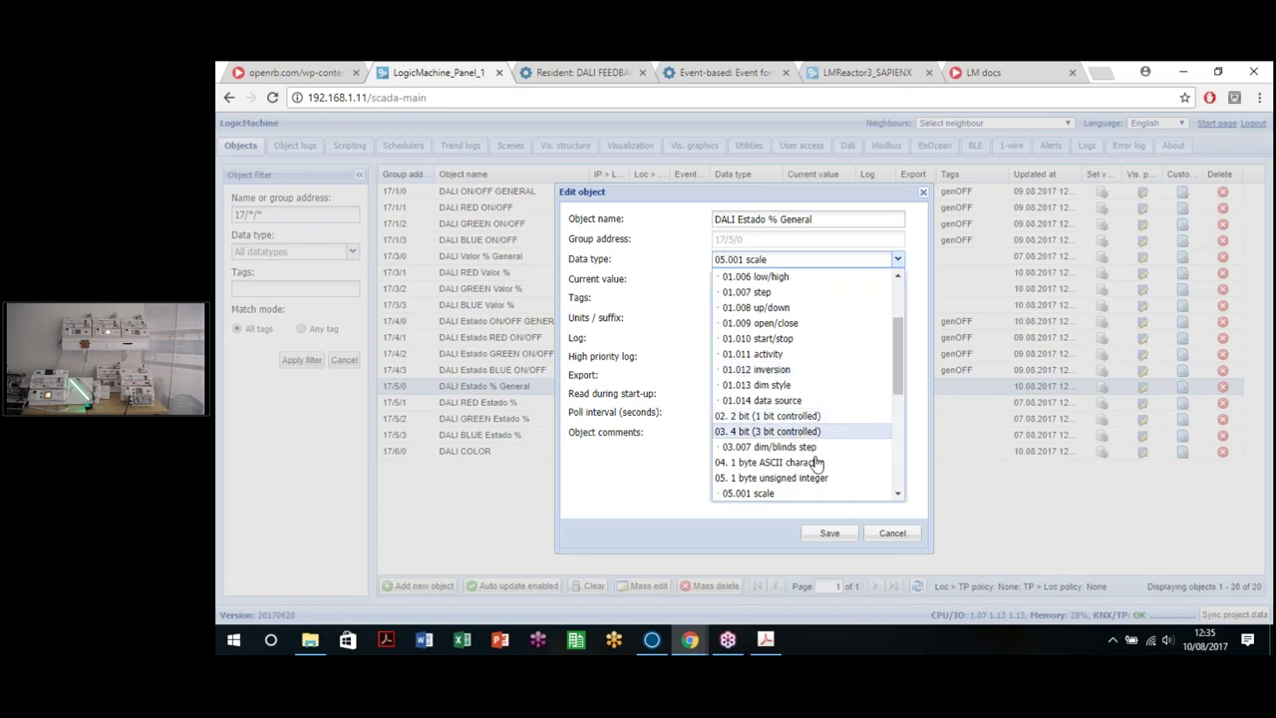
{"action": "scroll", "coordinate": [808, 444], "scroll_direction": "down", "scroll_amount": 5}
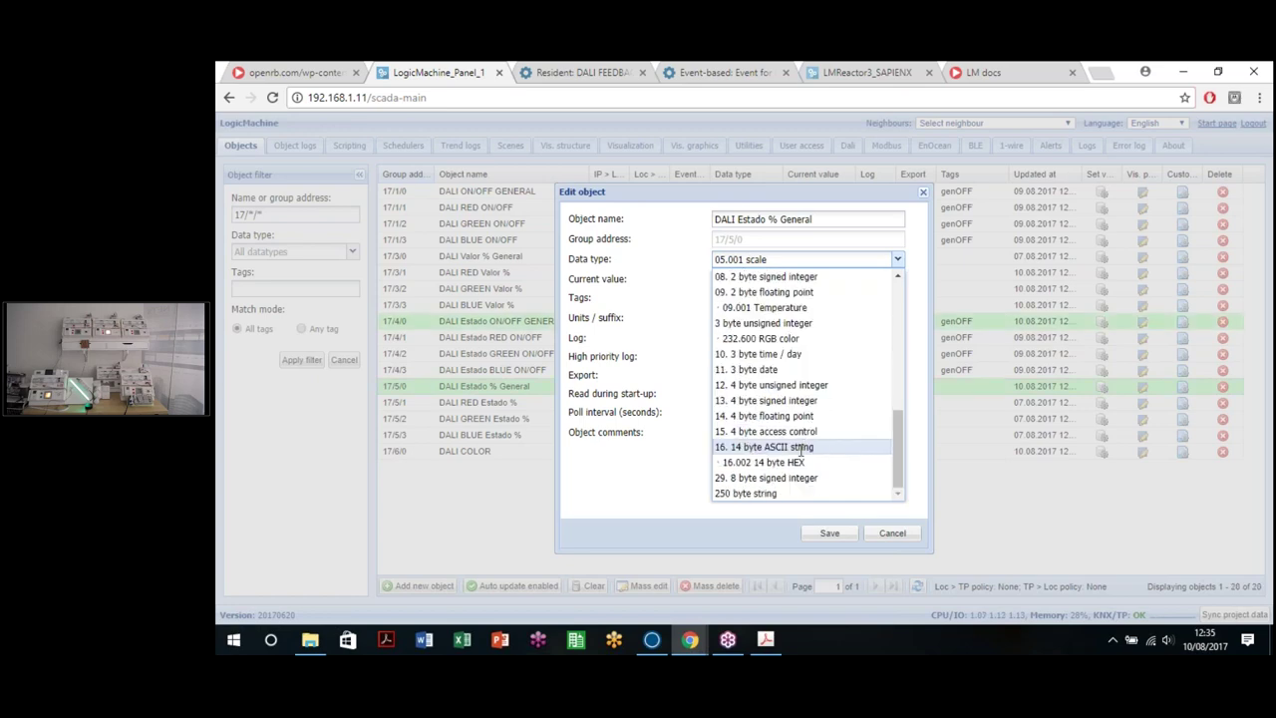
{"action": "left_click", "coordinate": [773, 338]}
{"action": "left_click", "coordinate": [830, 532]}
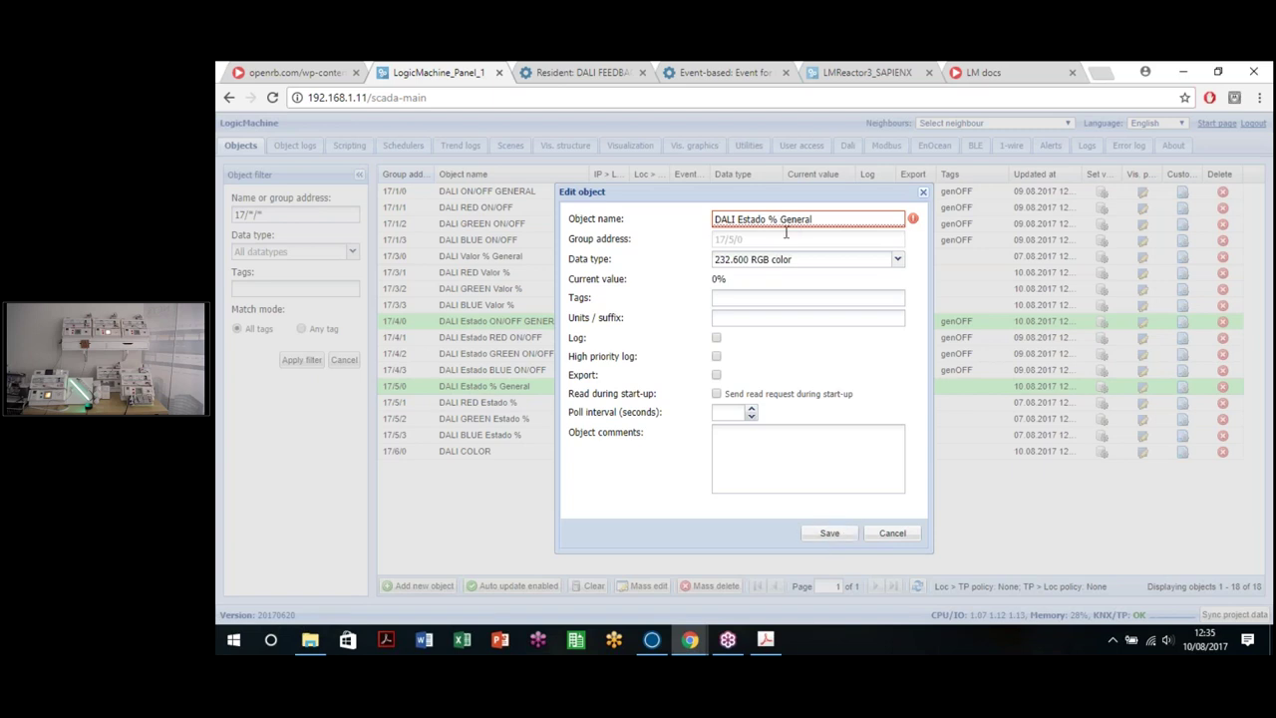
{"action": "left_click_drag", "start_coordinate": [764, 218], "coordinate": [776, 218]}
{"action": "type", "text": "rdigb"}
{"action": "left_click", "coordinate": [828, 532]}
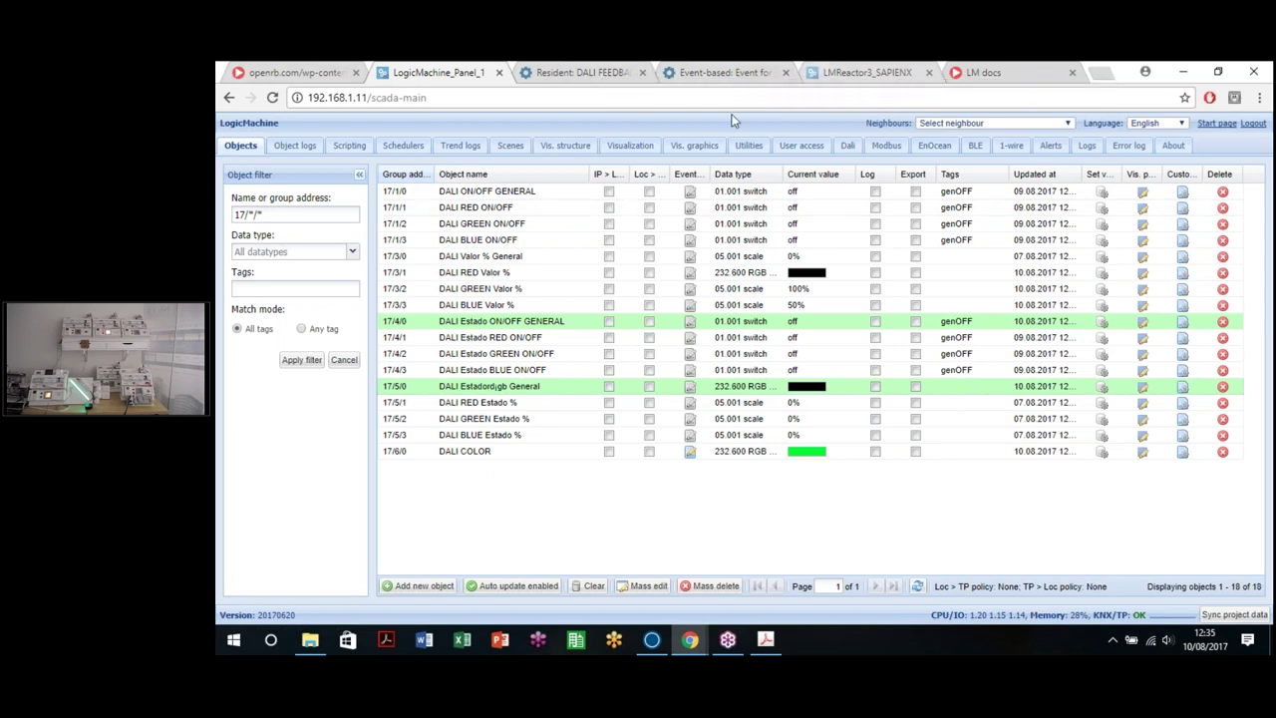
{"action": "key", "text": "ctrl+5"}
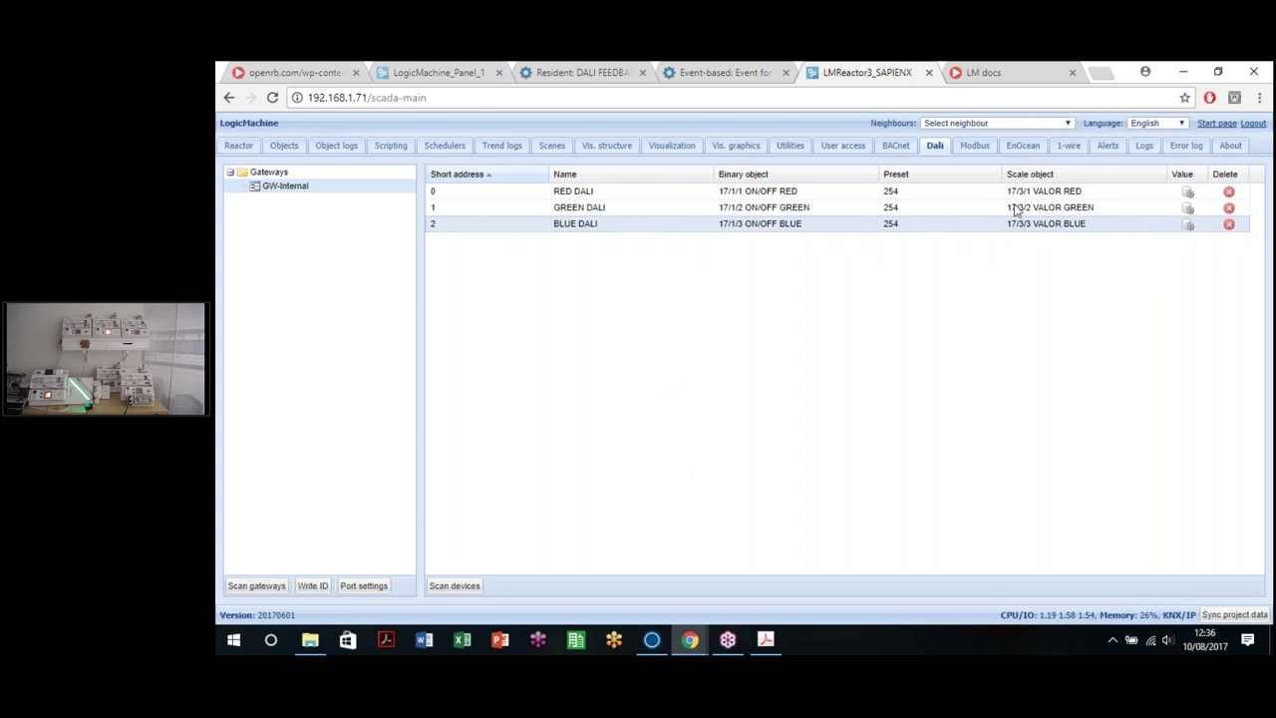
Step: Delete the temperature sensor's configuration from the 1-wire device list
{"action": "left_click", "coordinate": [1065, 148]}
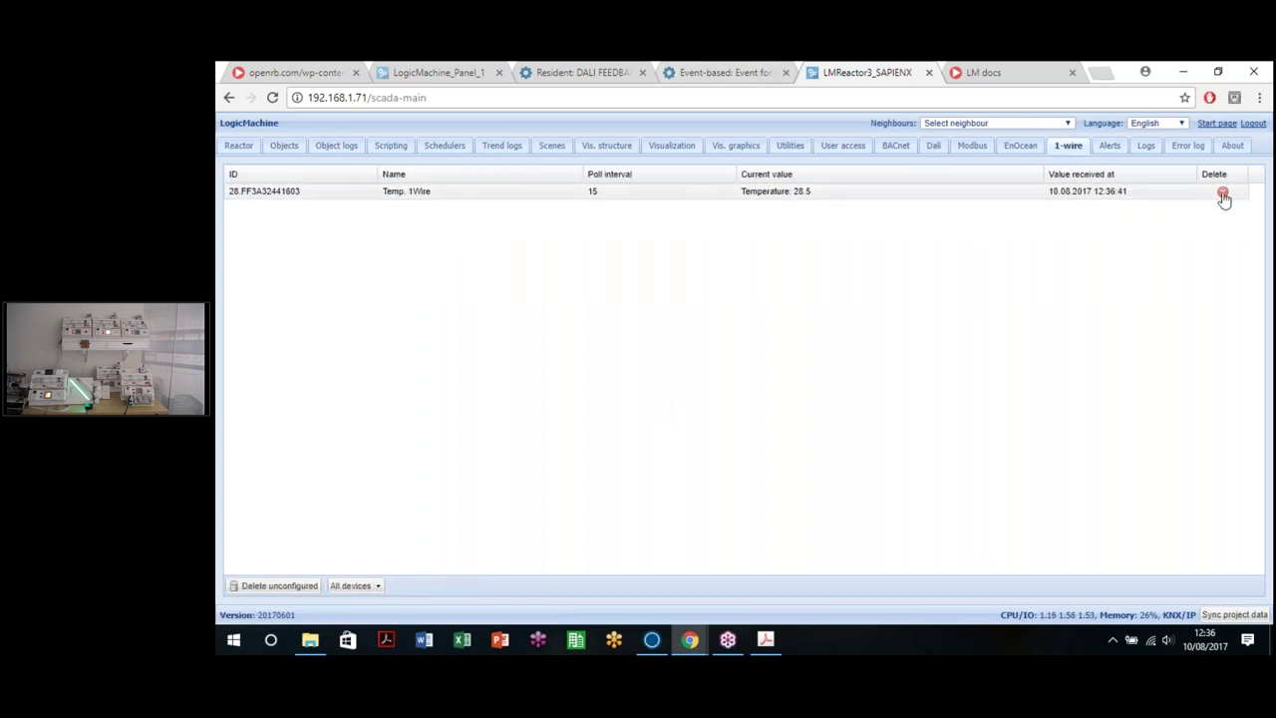
{"action": "left_click", "coordinate": [1222, 191]}
{"action": "left_click", "coordinate": [712, 394]}
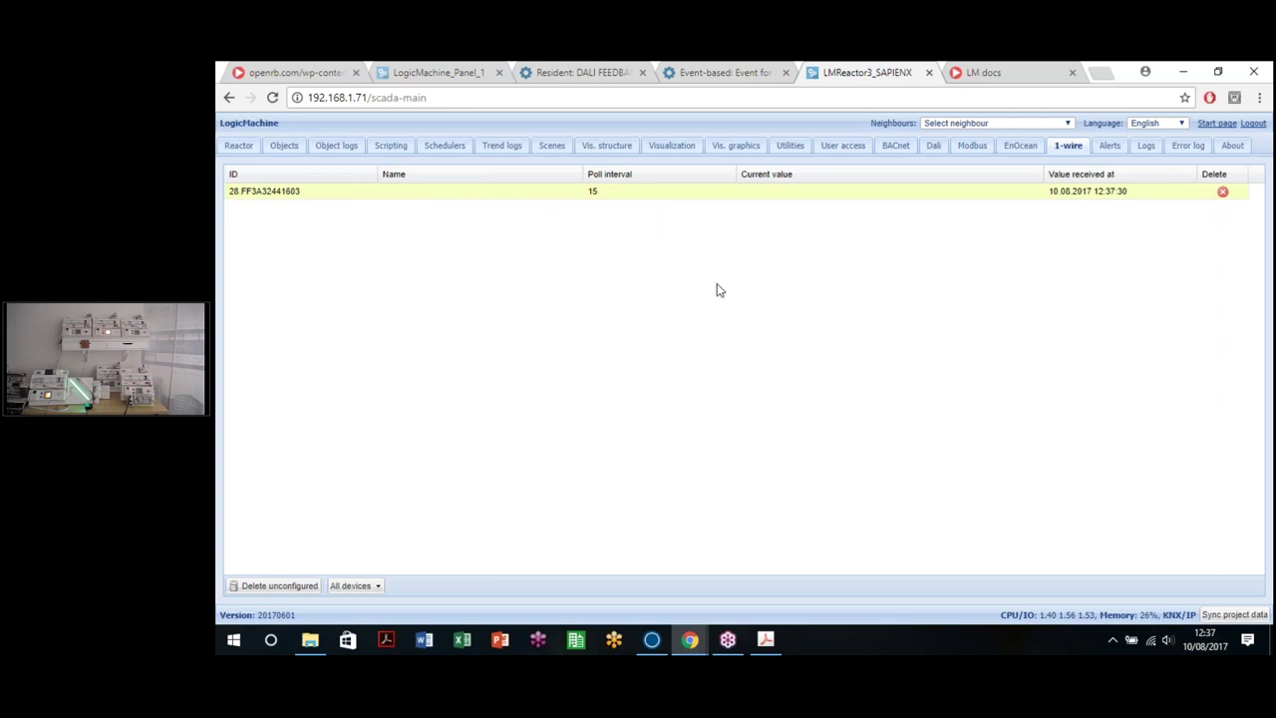
Step: Name the rediscovered 1-wire sensor 'Temp probe'
{"action": "left_click", "coordinate": [769, 199]}
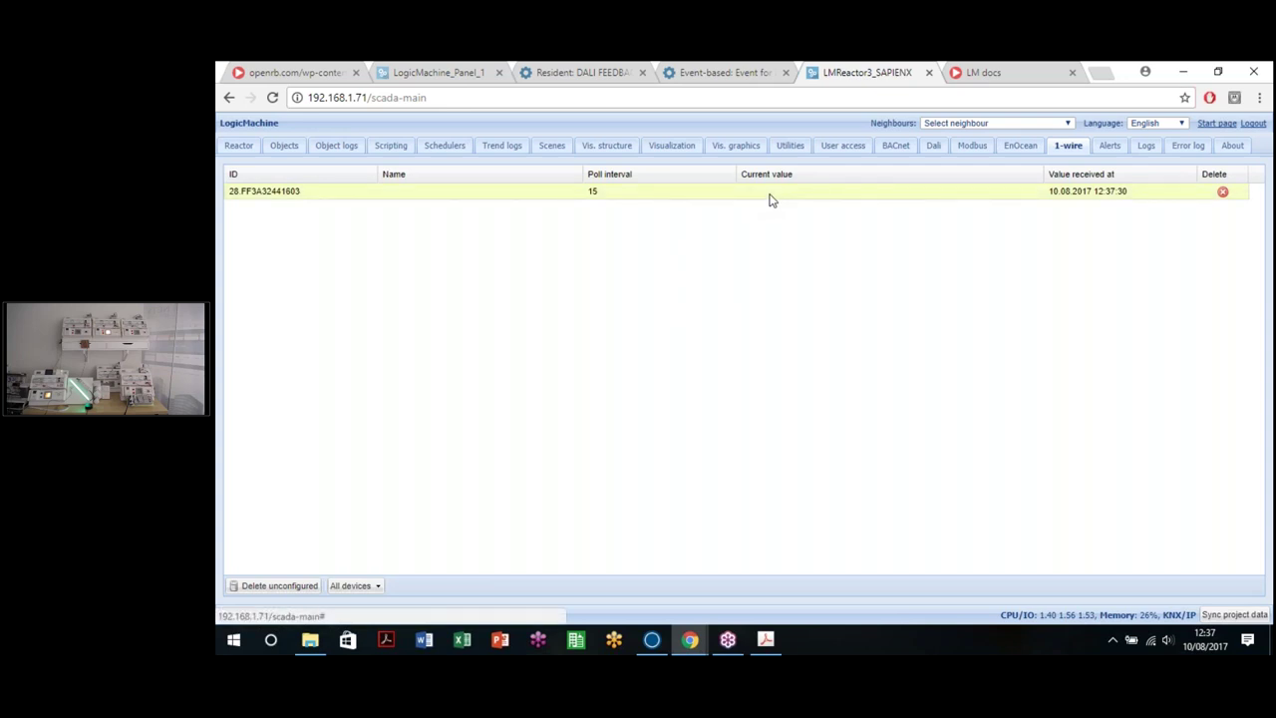
{"action": "double_click", "coordinate": [768, 201]}
{"action": "type", "text": "T"}
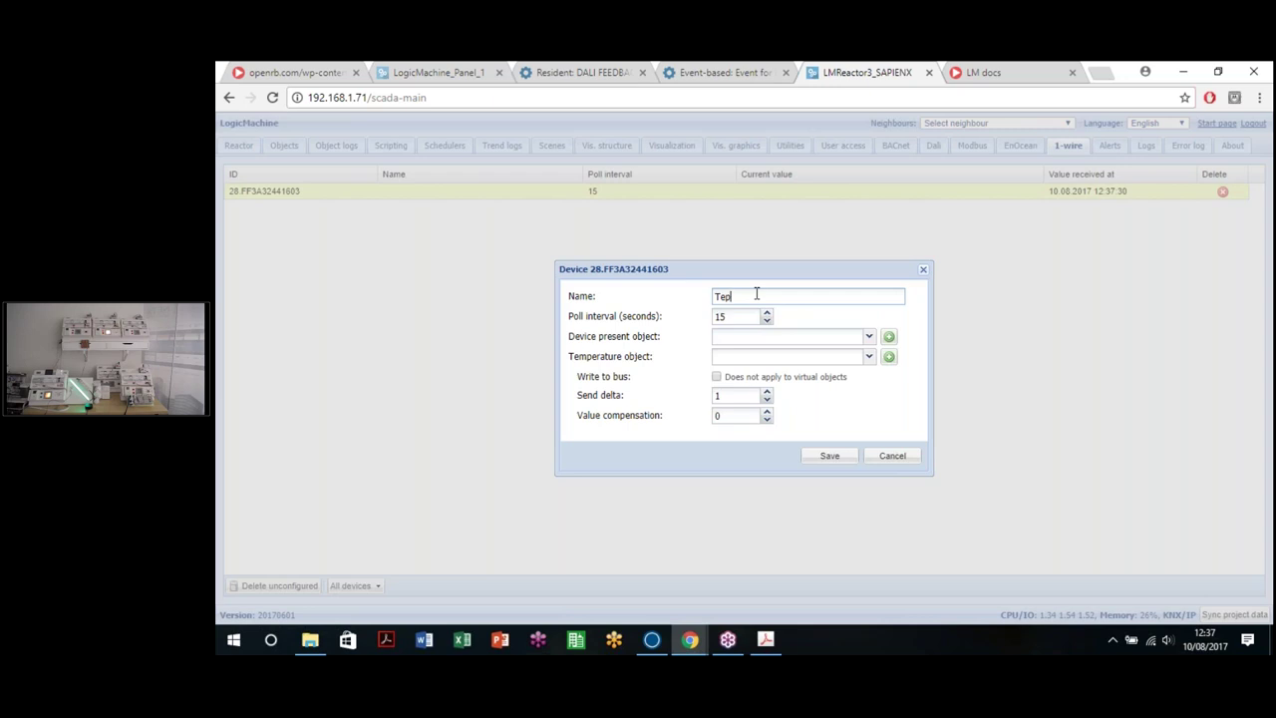
{"action": "type", "text": "emp probe"}
{"action": "key", "text": "Tab"}
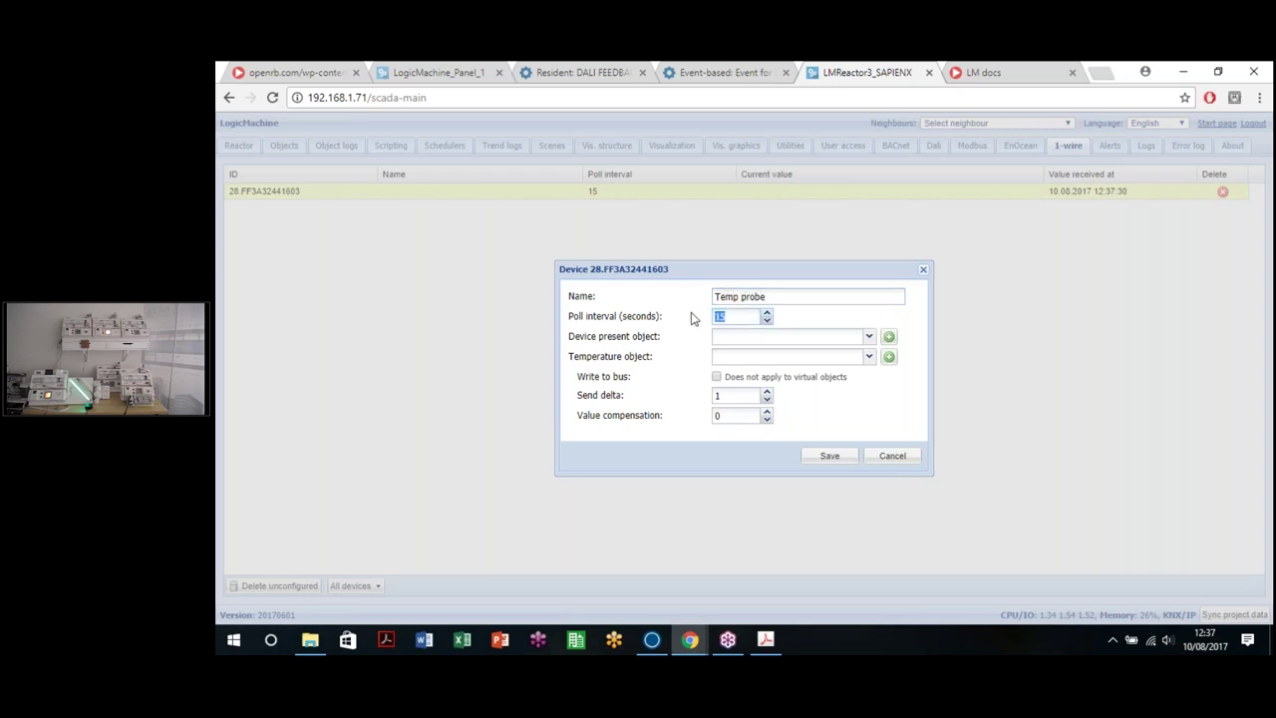
{"action": "left_click", "coordinate": [738, 317]}
{"action": "double_click", "coordinate": [644, 336]}
{"action": "left_click", "coordinate": [561, 348]}
{"action": "triple_click", "coordinate": [598, 336]}
{"action": "left_click", "coordinate": [627, 355]}
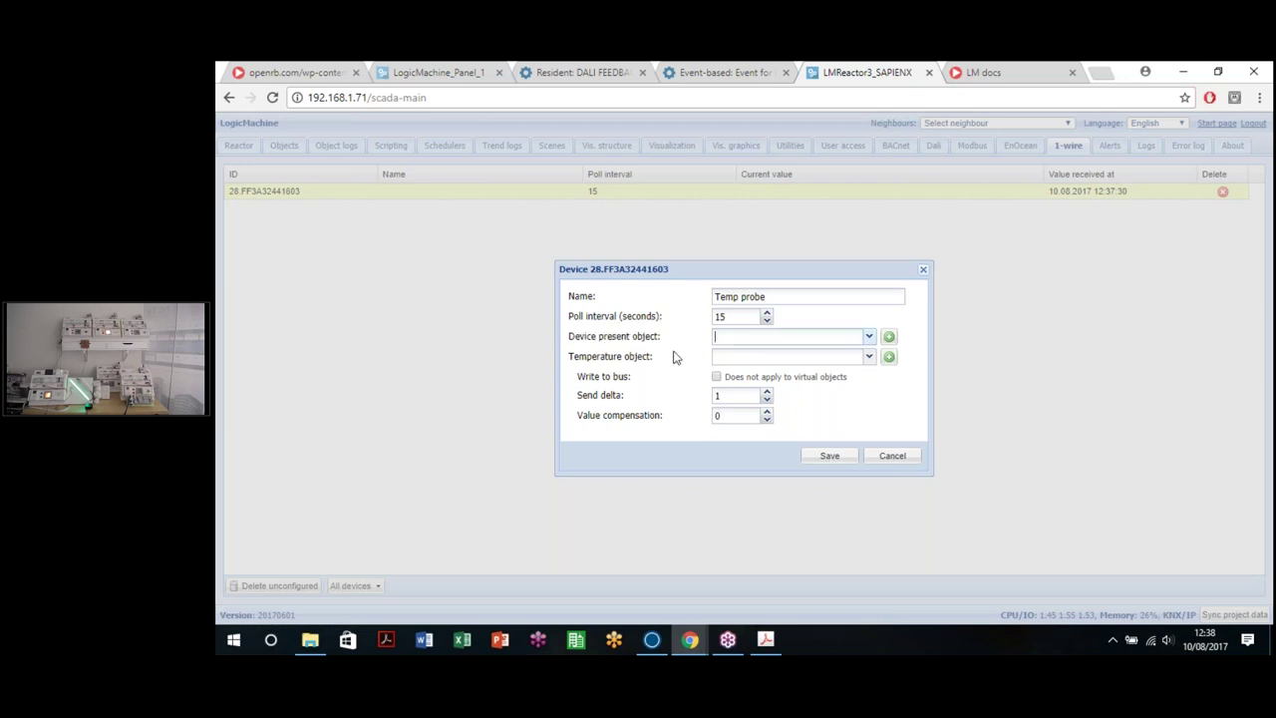
Step: Link the sensor to new objects 42/1/1 for presence and 42/1/2 for temperature
{"action": "left_click", "coordinate": [867, 342]}
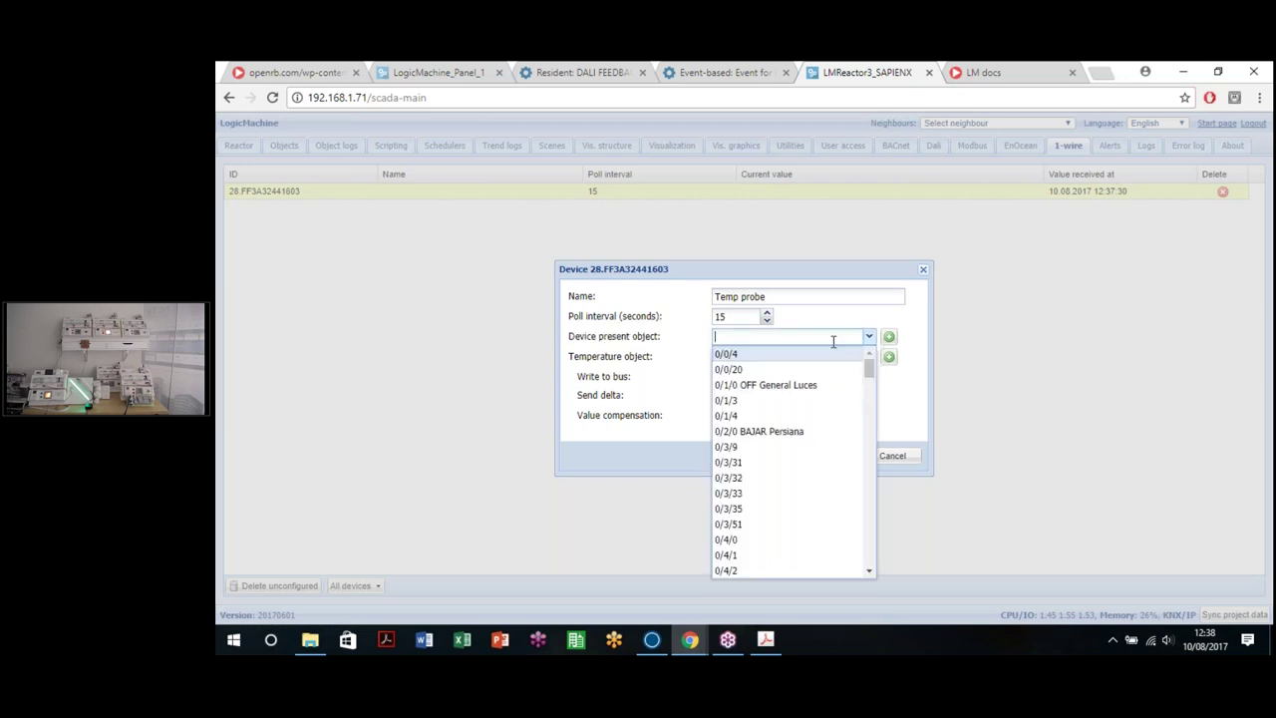
{"action": "scroll", "coordinate": [767, 475], "scroll_direction": "down", "scroll_amount": 10}
{"action": "scroll", "coordinate": [768, 479], "scroll_direction": "down", "scroll_amount": 10}
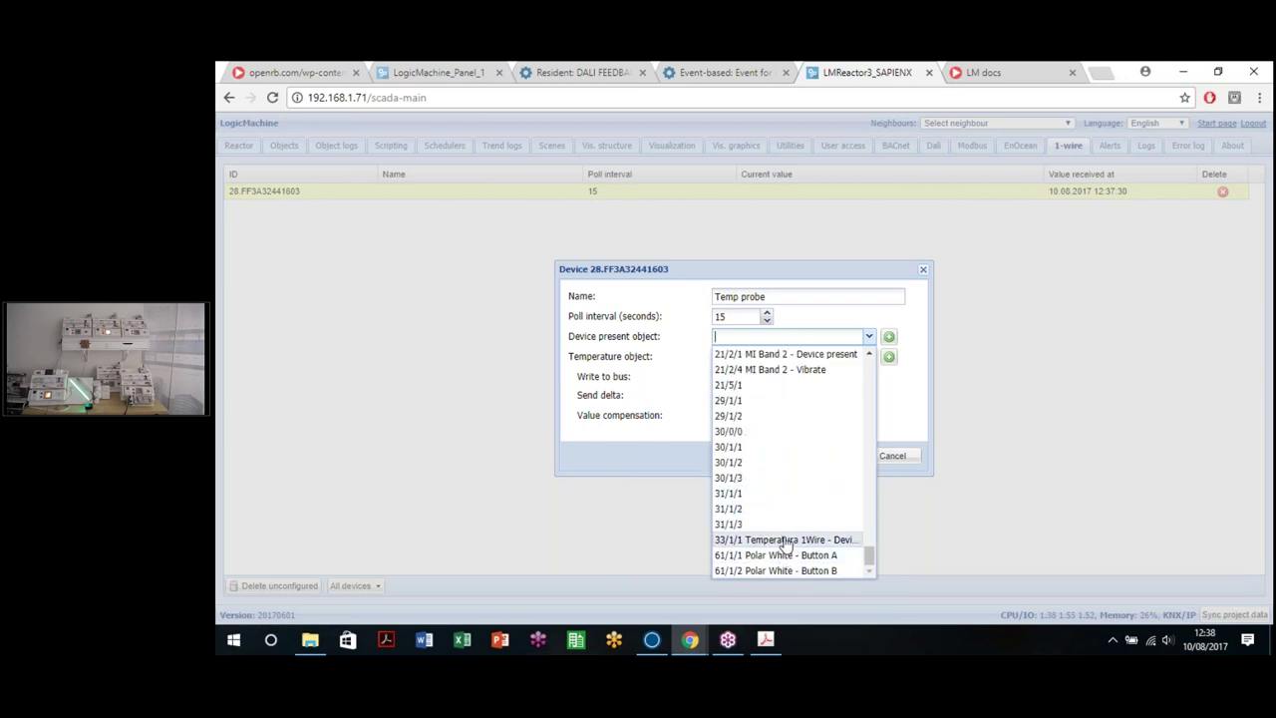
{"action": "left_click", "coordinate": [799, 337]}
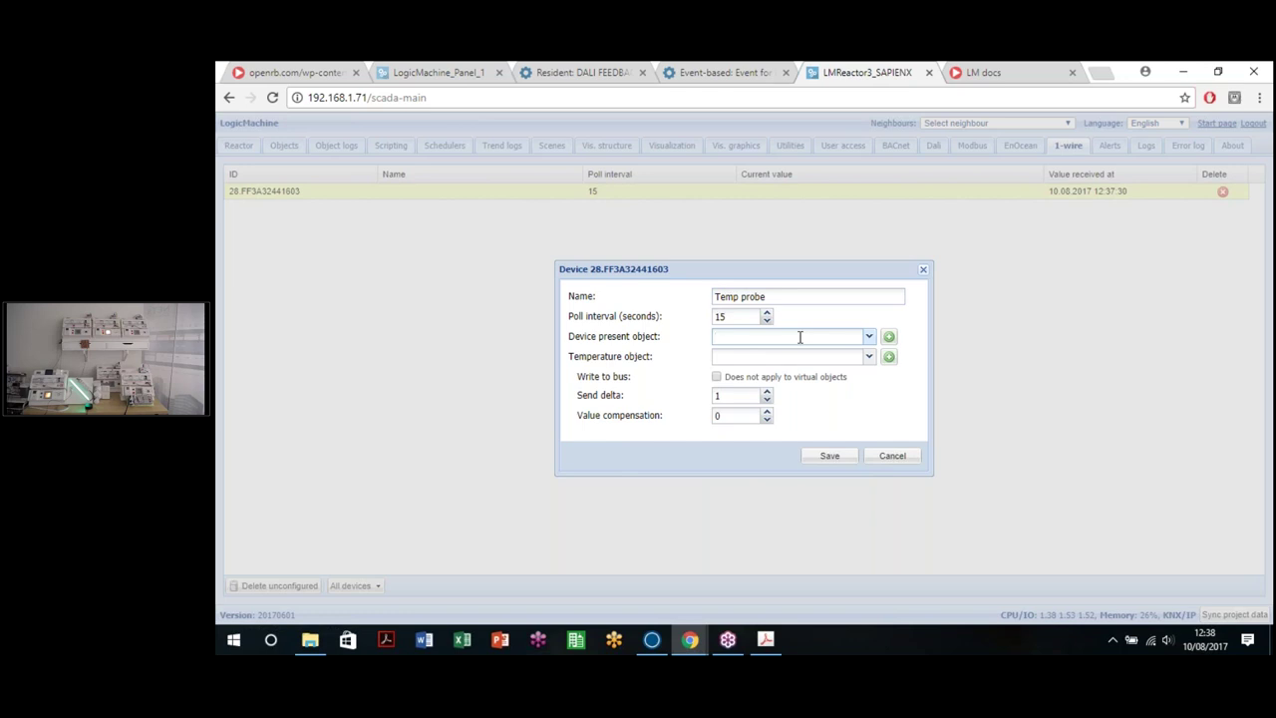
{"action": "type", "text": "42/1/1"}
{"action": "left_click", "coordinate": [766, 357]}
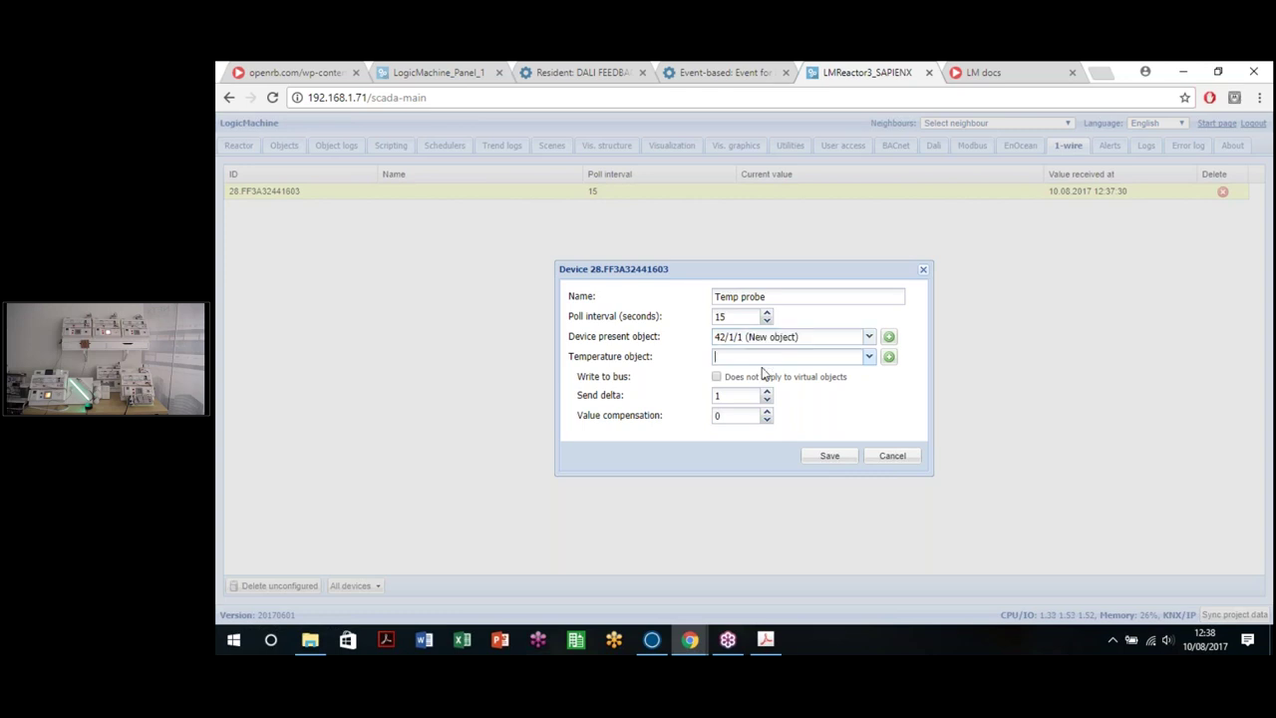
{"action": "type", "text": "42/1/2"}
{"action": "mouse_move", "coordinate": [568, 338]}
{"action": "left_mouse_down"}
{"action": "mouse_move", "coordinate": [663, 342]}
{"action": "mouse_move", "coordinate": [566, 346]}
{"action": "left_mouse_up"}
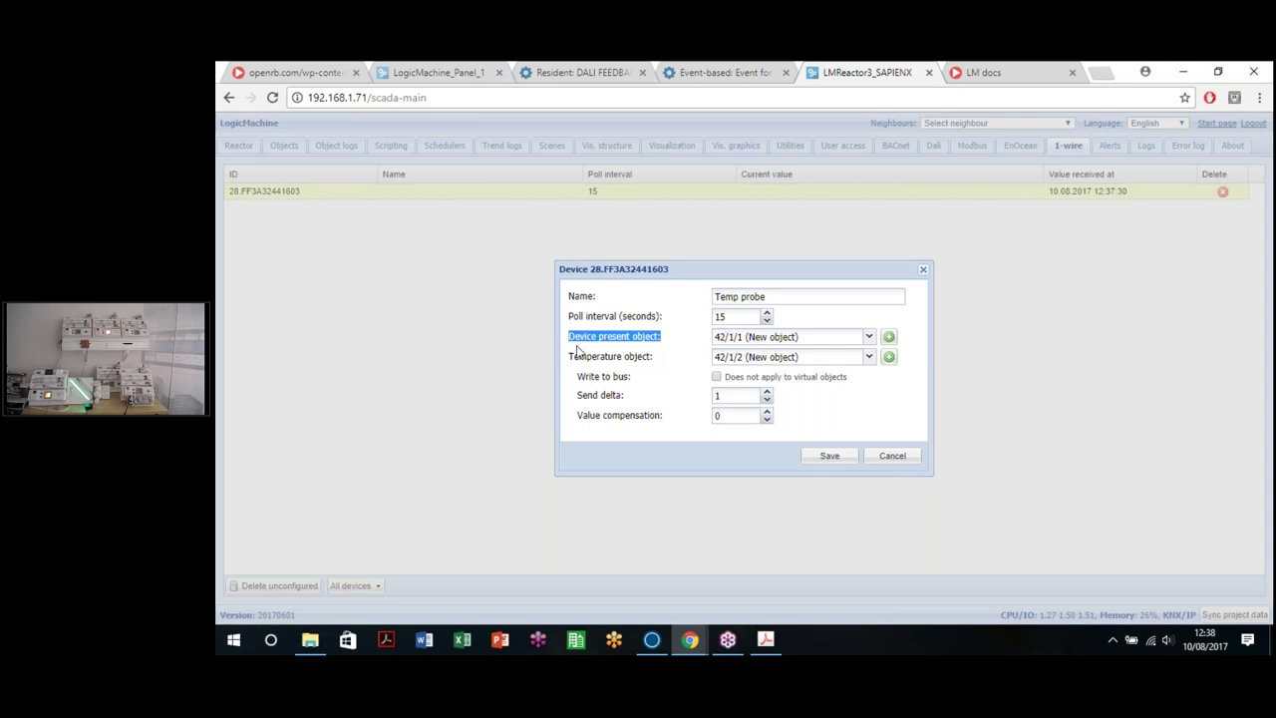
{"action": "left_click_drag", "start_coordinate": [571, 357], "coordinate": [684, 361]}
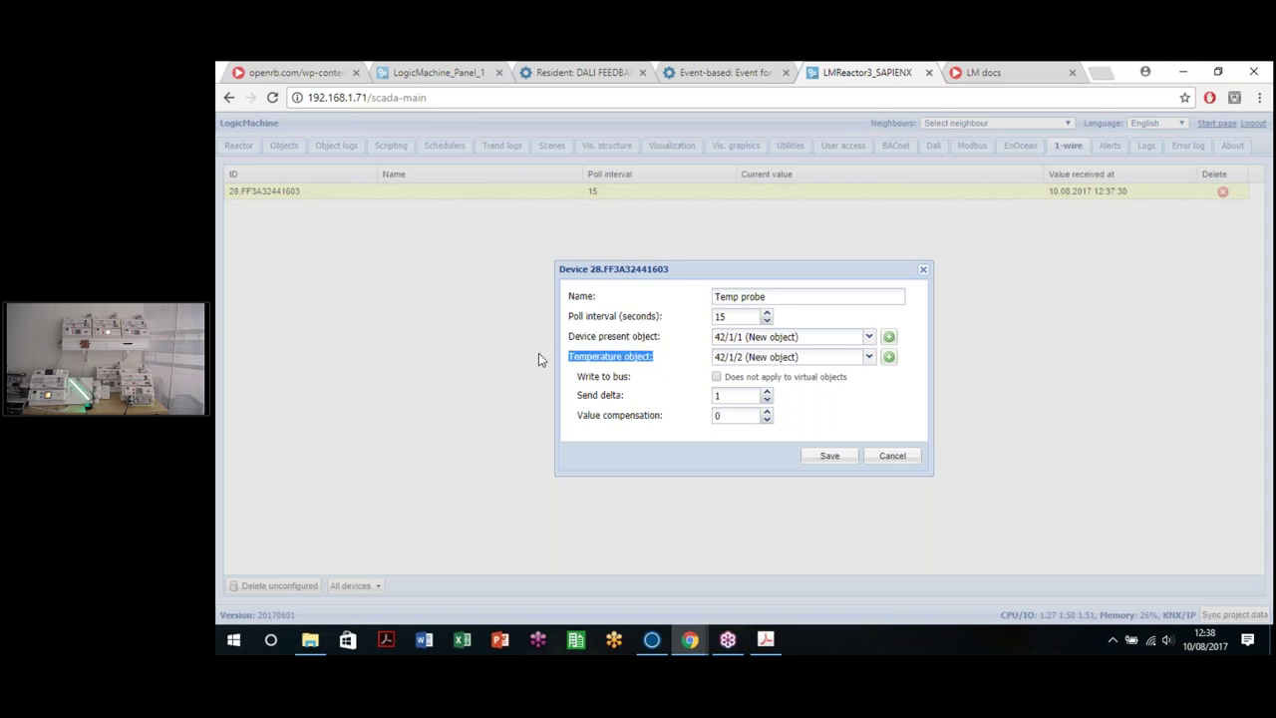
{"action": "left_click", "coordinate": [628, 366]}
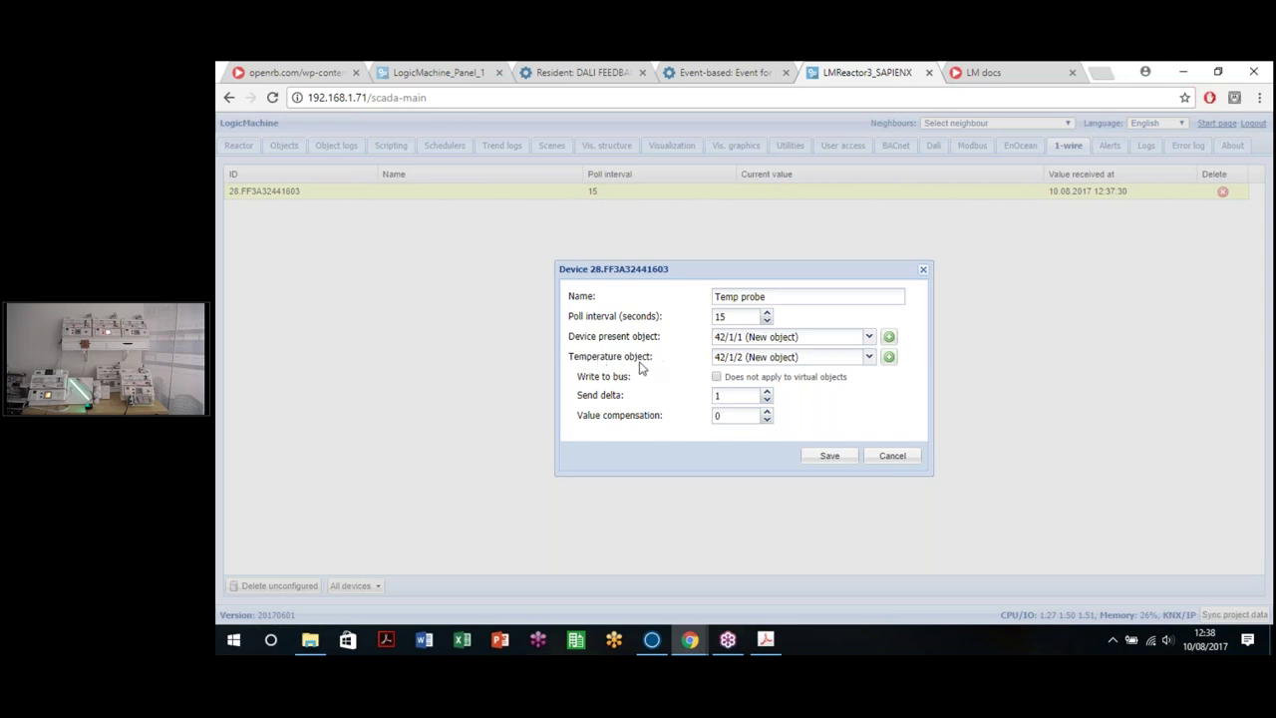
{"action": "left_click_drag", "start_coordinate": [664, 365], "coordinate": [573, 359]}
{"action": "left_click", "coordinate": [660, 368]}
Step: Set the send delta to 0.2 and save the Temp probe settings
{"action": "left_click", "coordinate": [716, 378]}
{"action": "double_click", "coordinate": [724, 395]}
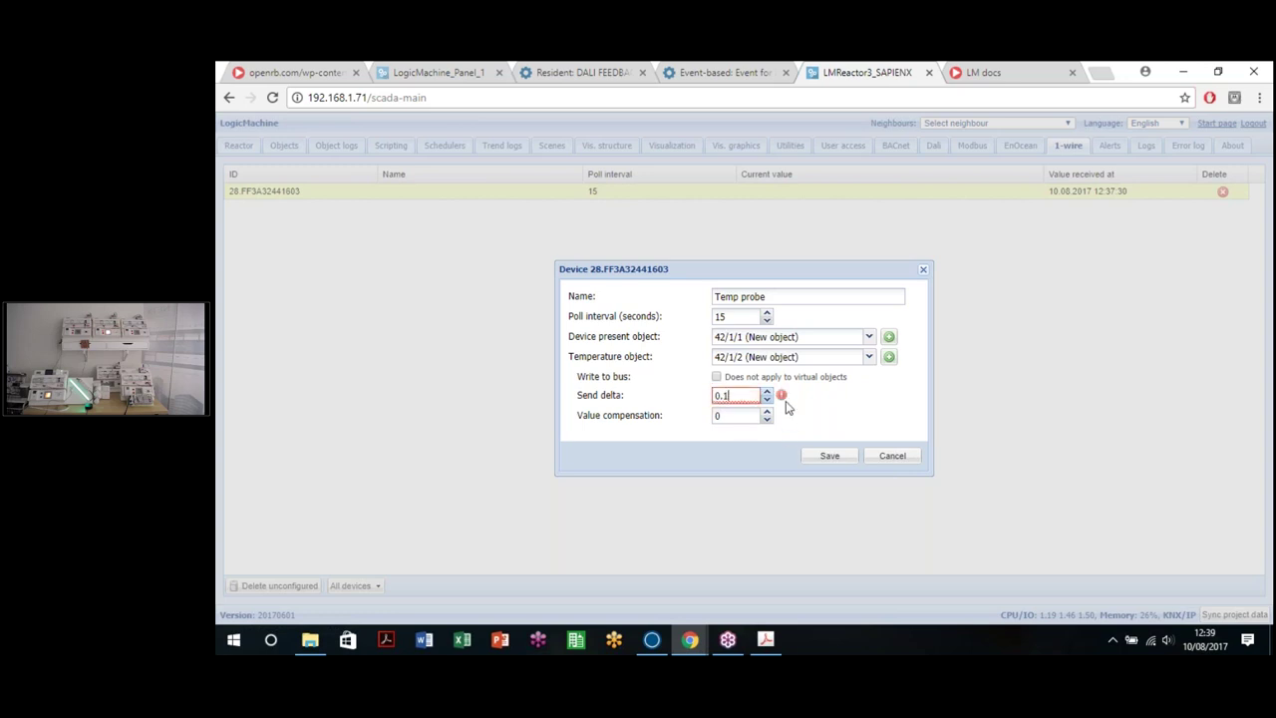
{"action": "type", "text": "0.2"}
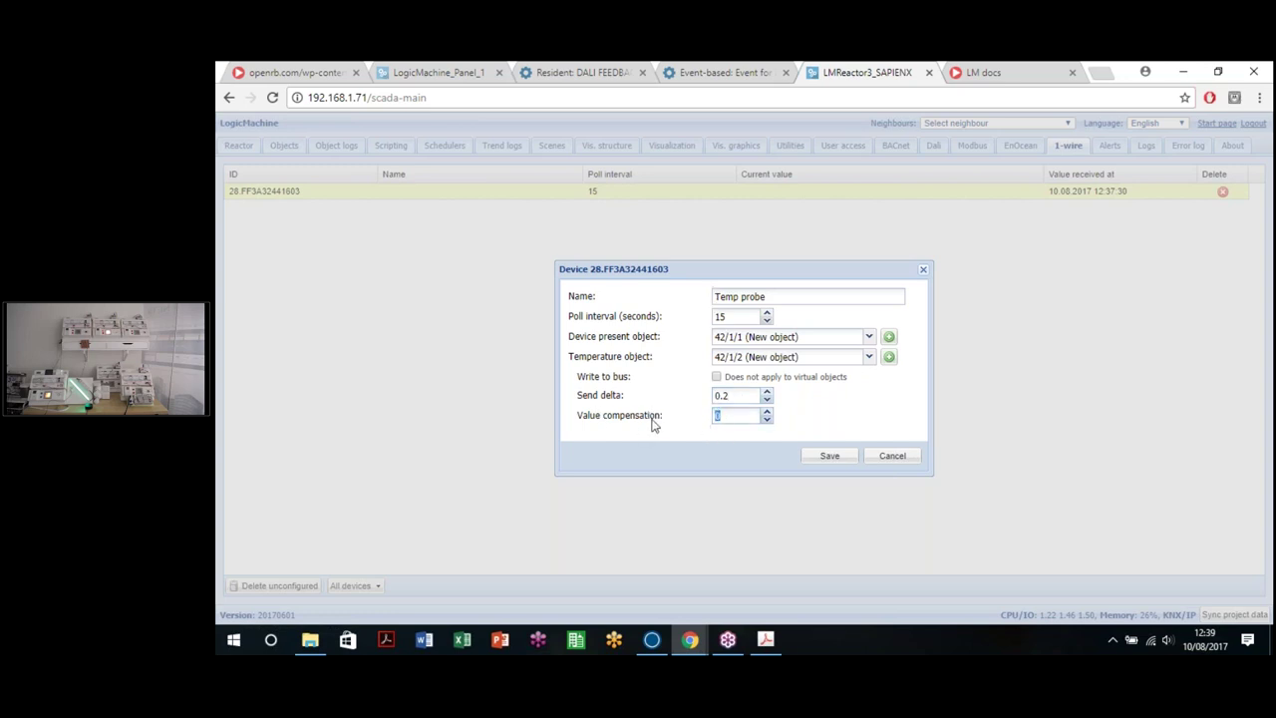
{"action": "left_click_drag", "start_coordinate": [662, 420], "coordinate": [586, 421]}
{"action": "left_click", "coordinate": [586, 420]}
{"action": "left_click", "coordinate": [636, 433]}
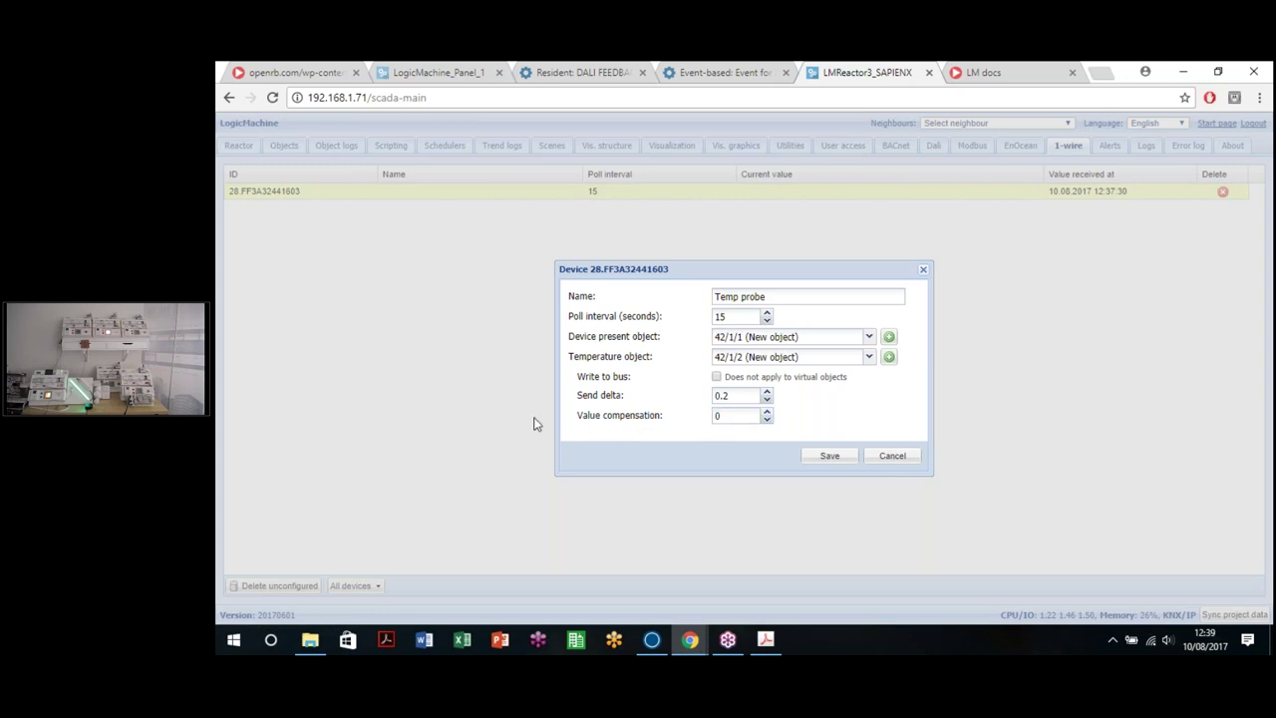
{"action": "left_click", "coordinate": [830, 459]}
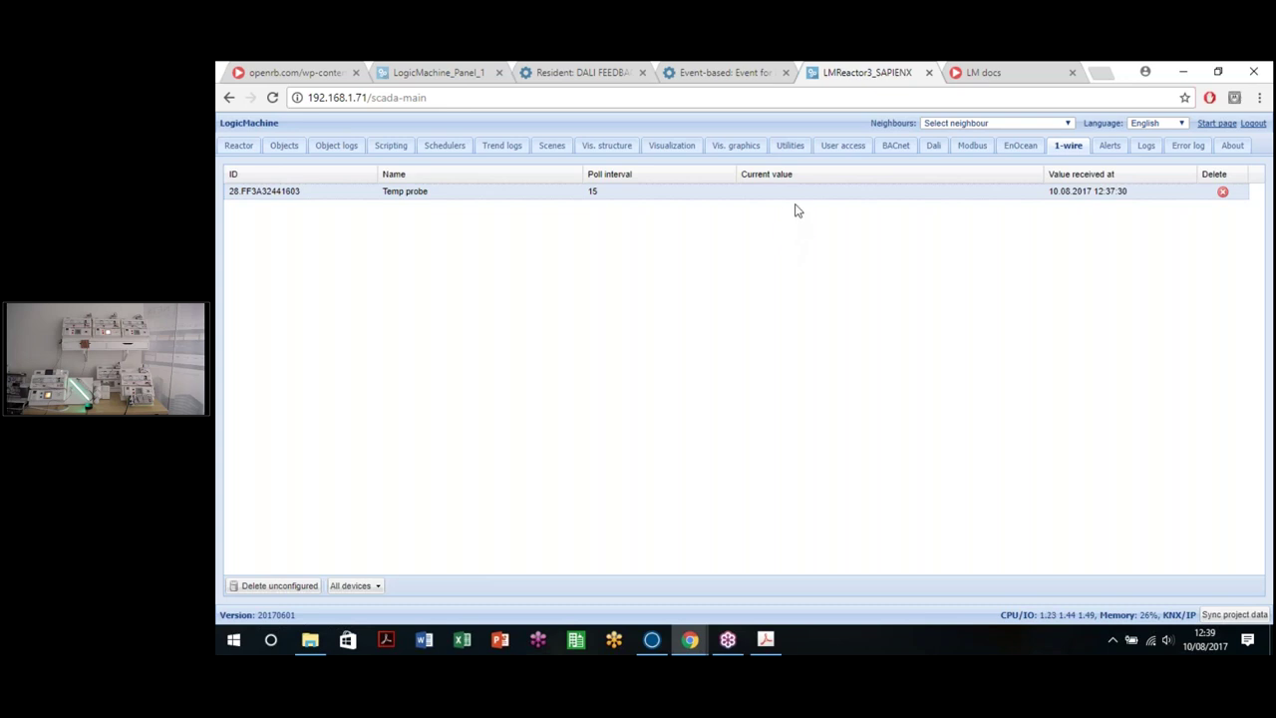
Step: Filter the Reactor's objects to 42/*/* and narrow the Object name column
{"action": "left_click", "coordinate": [973, 149]}
{"action": "left_click", "coordinate": [1073, 150]}
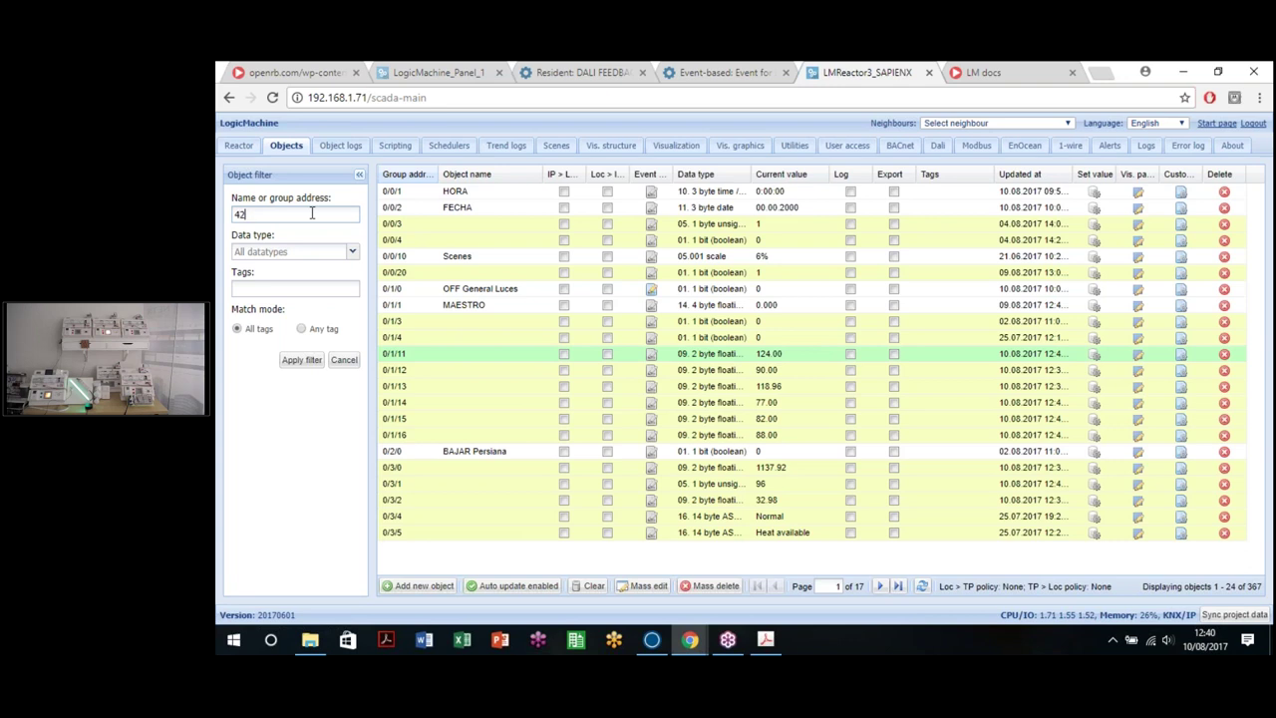
{"action": "type", "text": "/*/*"}
{"action": "key", "text": "Return"}
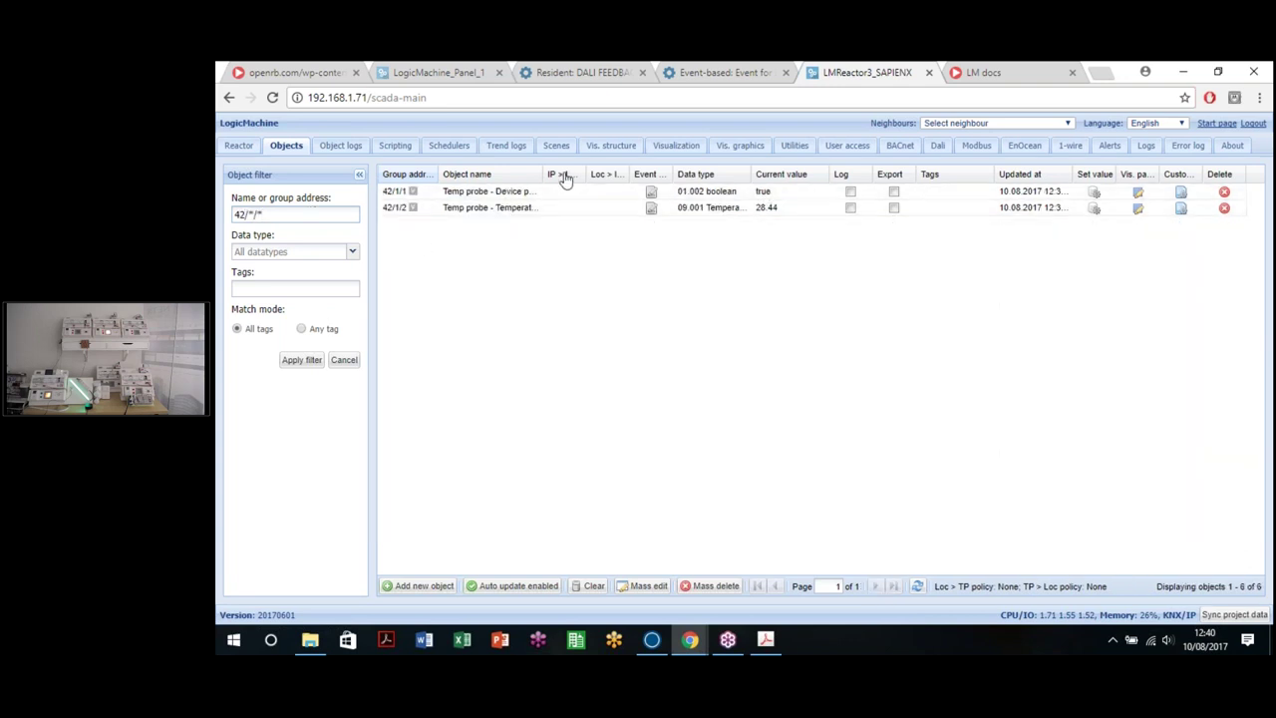
{"action": "left_click_drag", "start_coordinate": [584, 180], "coordinate": [587, 179]}
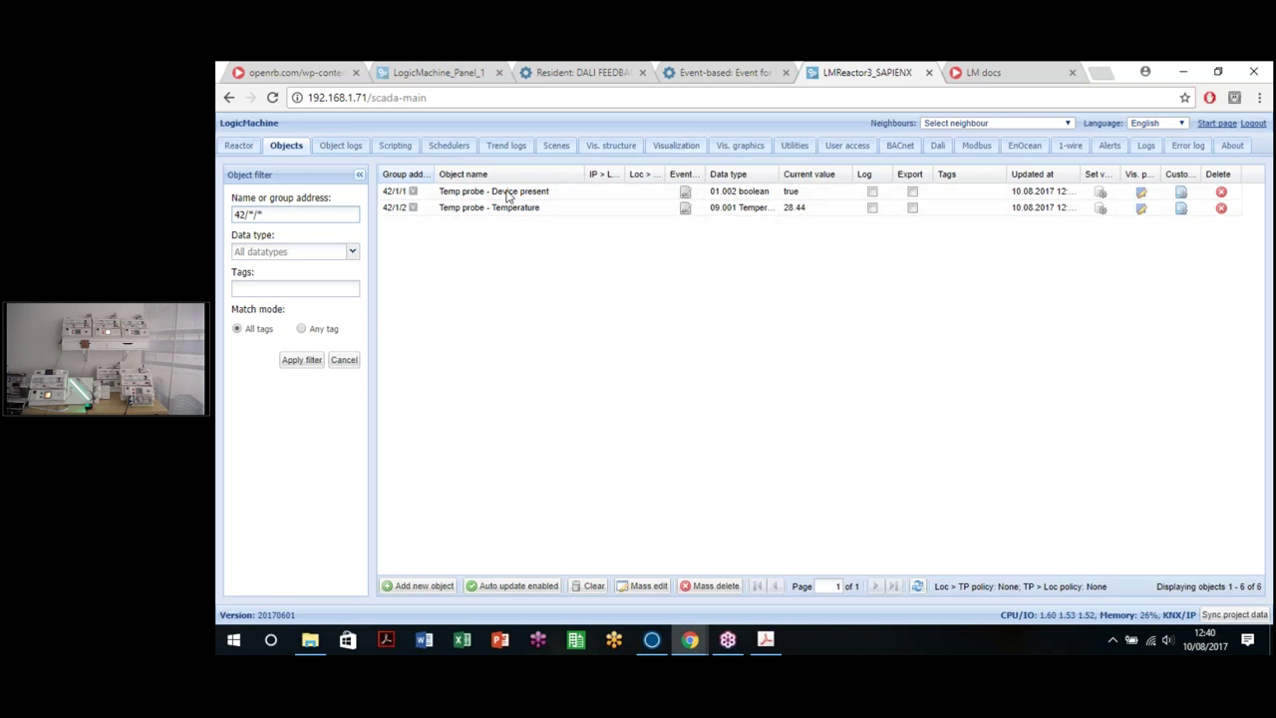
{"action": "left_click_drag", "start_coordinate": [589, 175], "coordinate": [555, 175]}
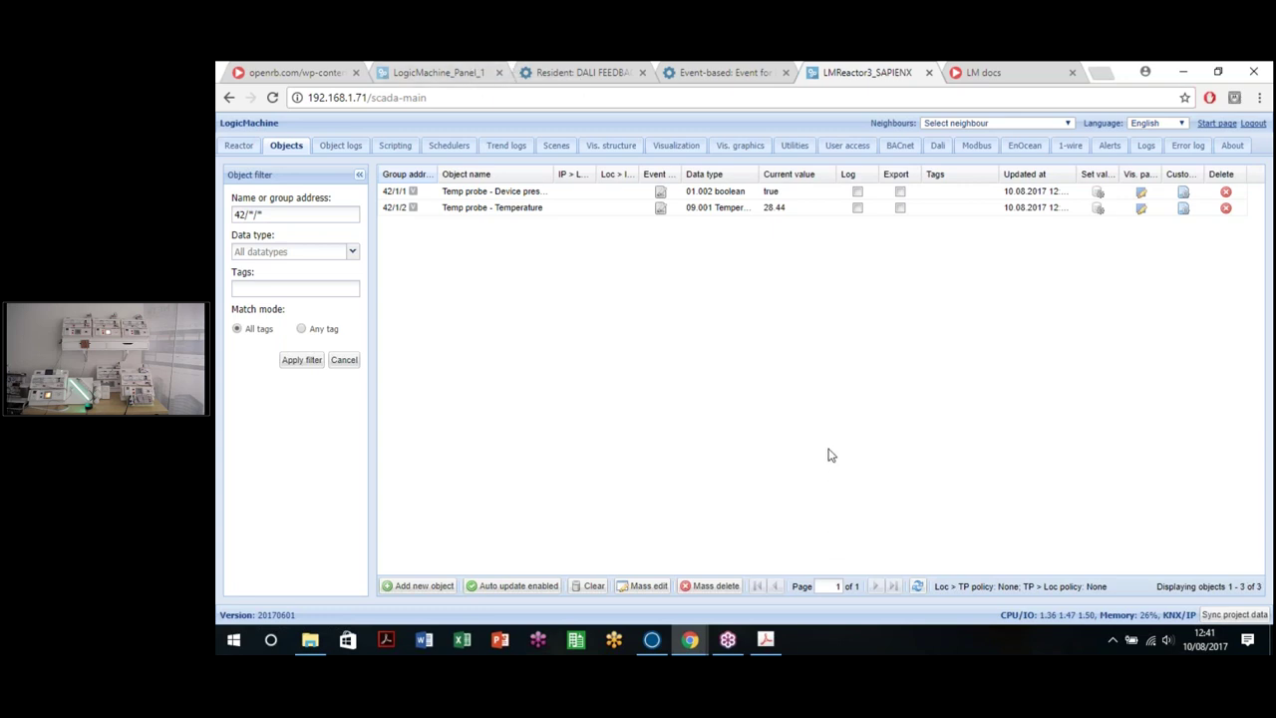
Step: On the 192.168.1.11 controller, replace the 17/*/* filter with 'hue' and show the scripts
{"action": "left_click", "coordinate": [428, 72]}
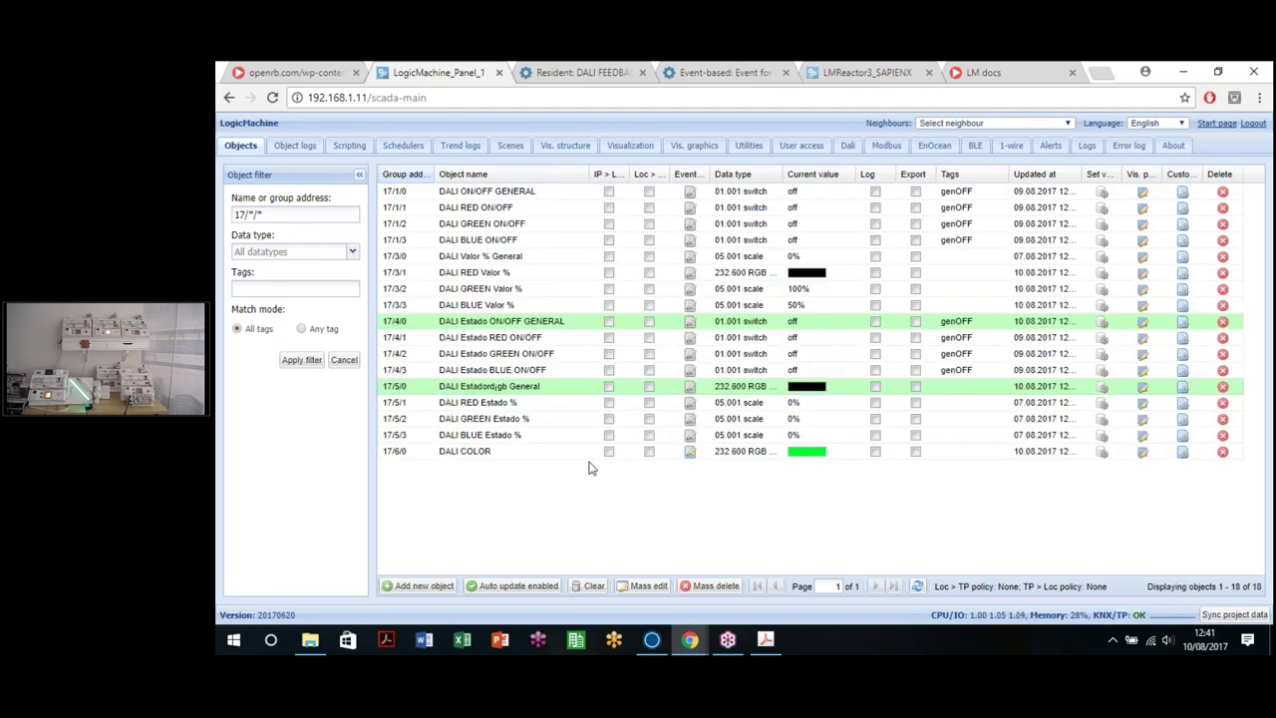
{"action": "left_click", "coordinate": [252, 198]}
{"action": "key", "text": "BackSpace"}
{"action": "key", "text": "Return"}
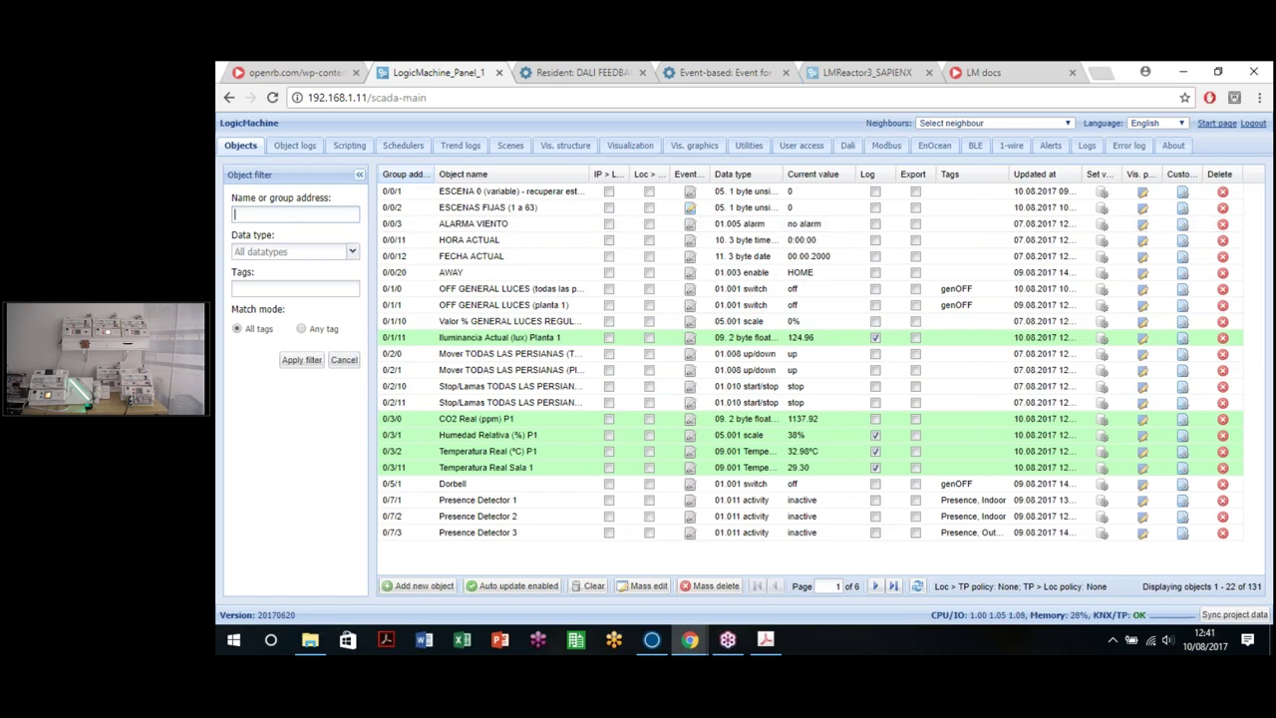
{"action": "type", "text": "hue"}
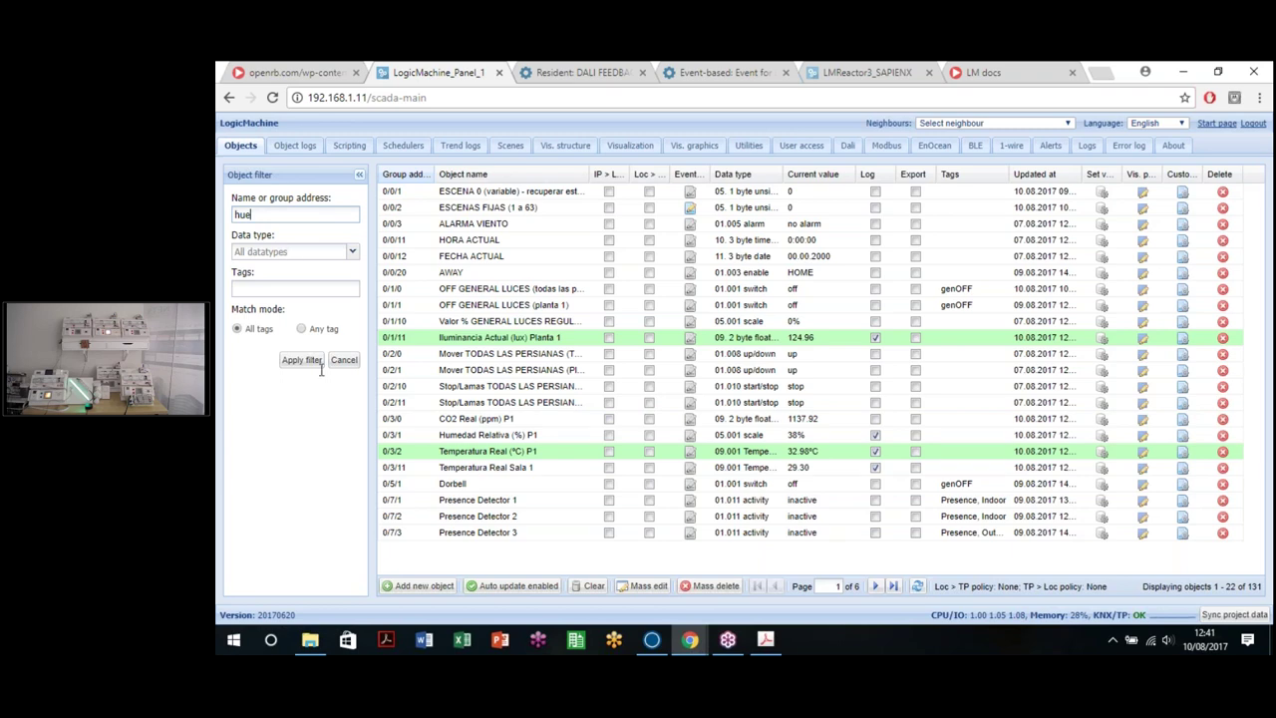
{"action": "key", "text": "Return"}
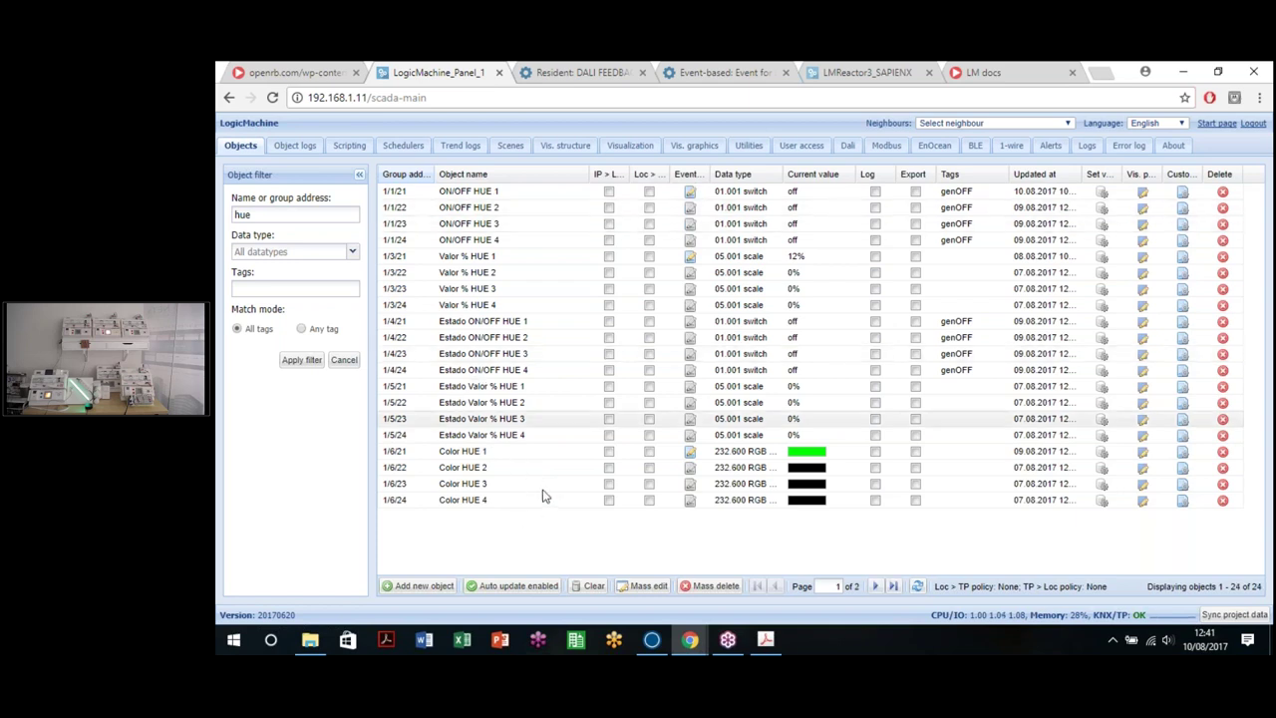
{"action": "left_click", "coordinate": [348, 146]}
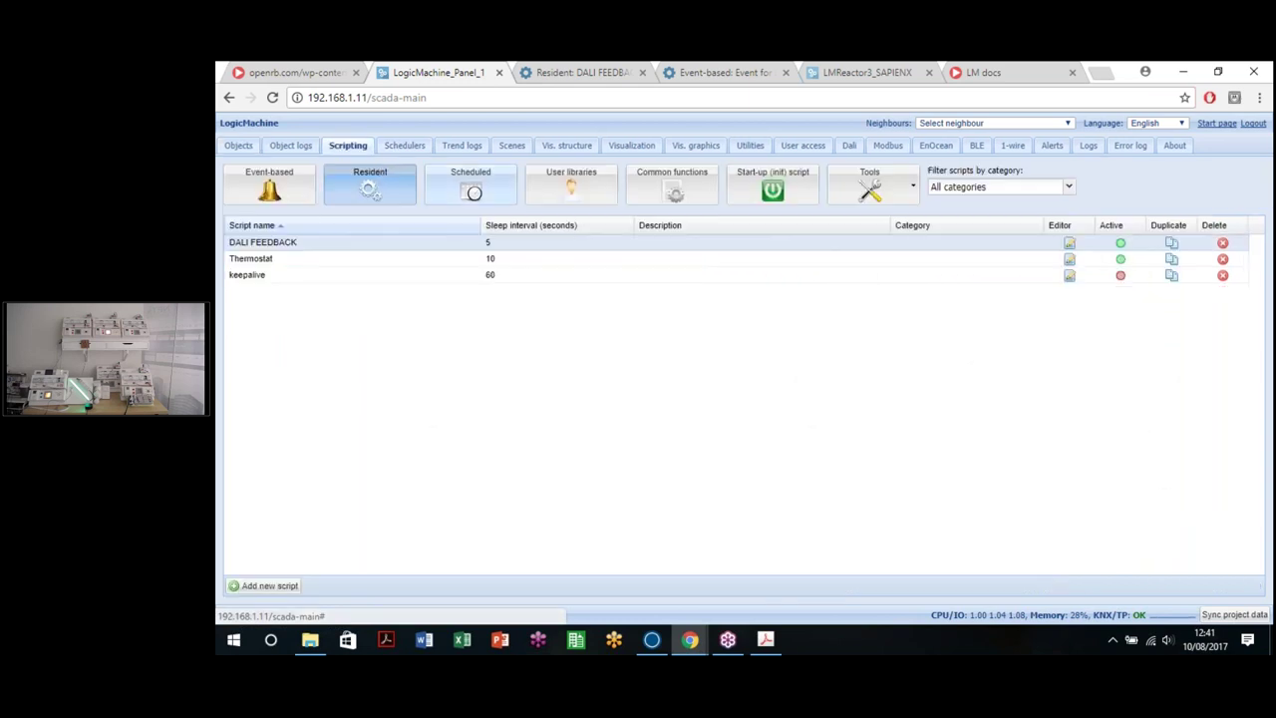
Step: List the user libraries, then open and close the empty user.dali editor
{"action": "left_click", "coordinate": [558, 210]}
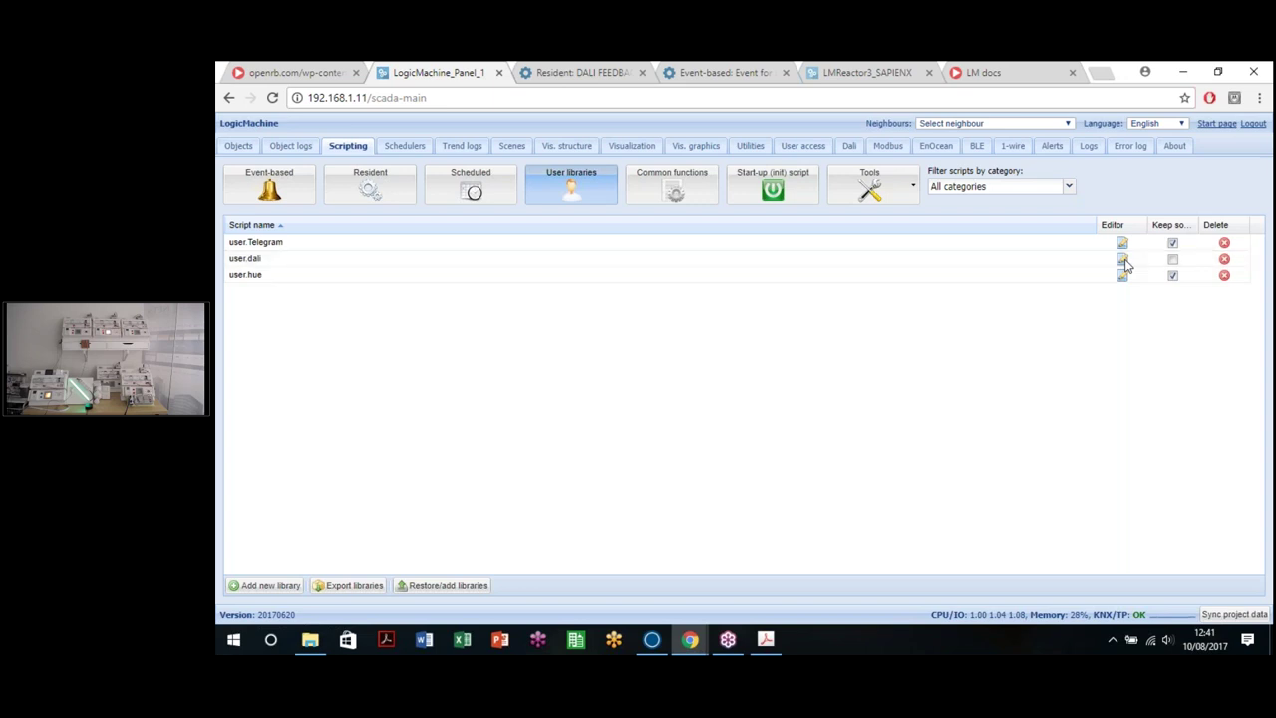
{"action": "left_click", "coordinate": [1121, 259]}
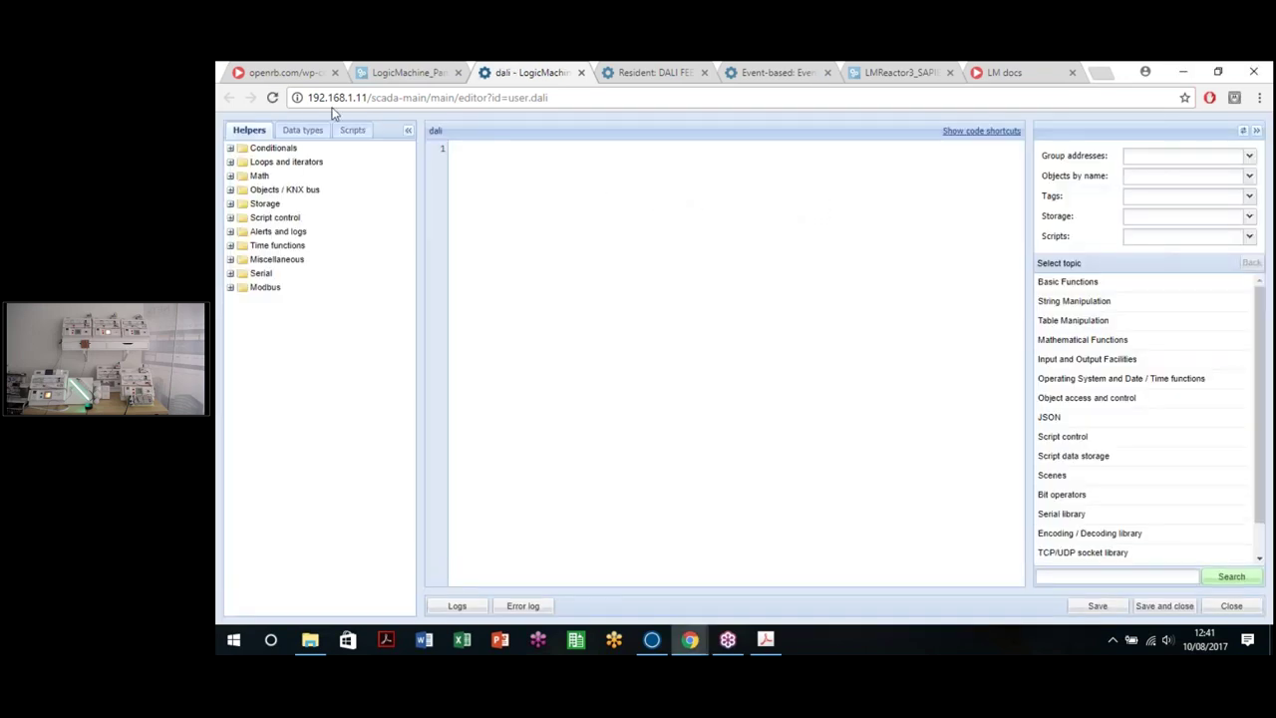
{"action": "left_click", "coordinate": [581, 71]}
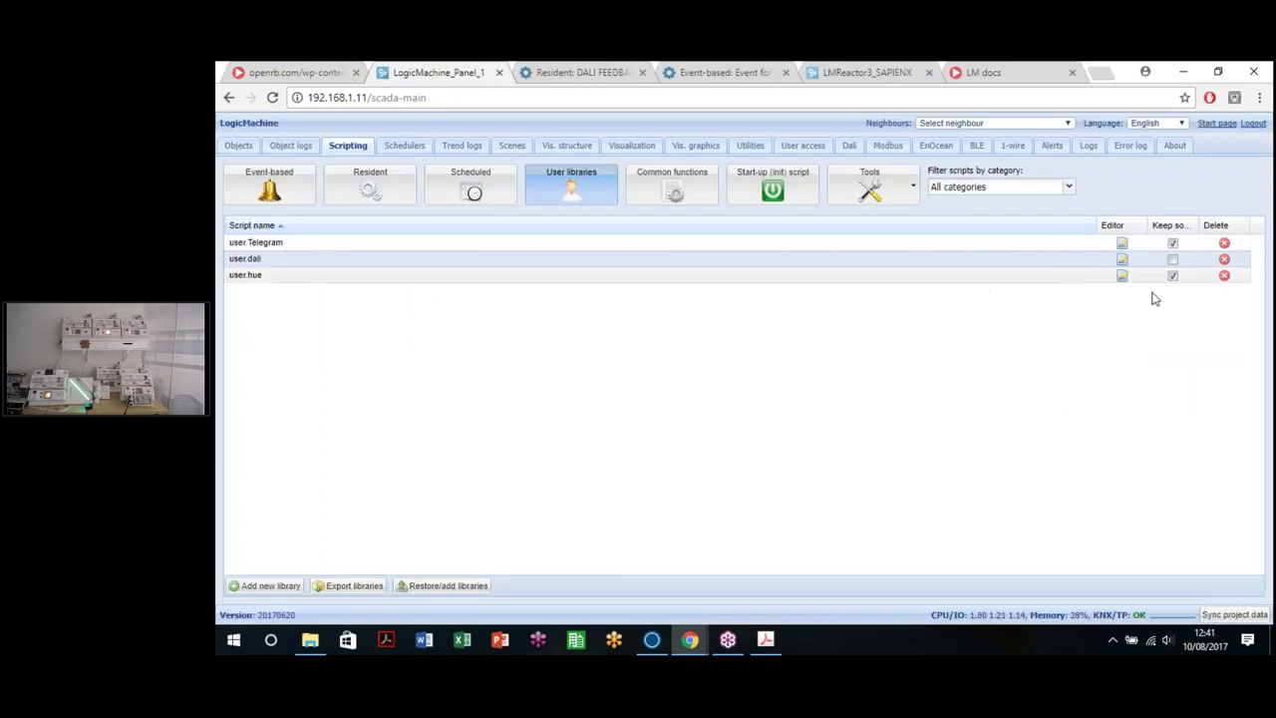
Step: Open the user.hue library code and inspect the ip_add bridge address and user string
{"action": "left_click", "coordinate": [1123, 277]}
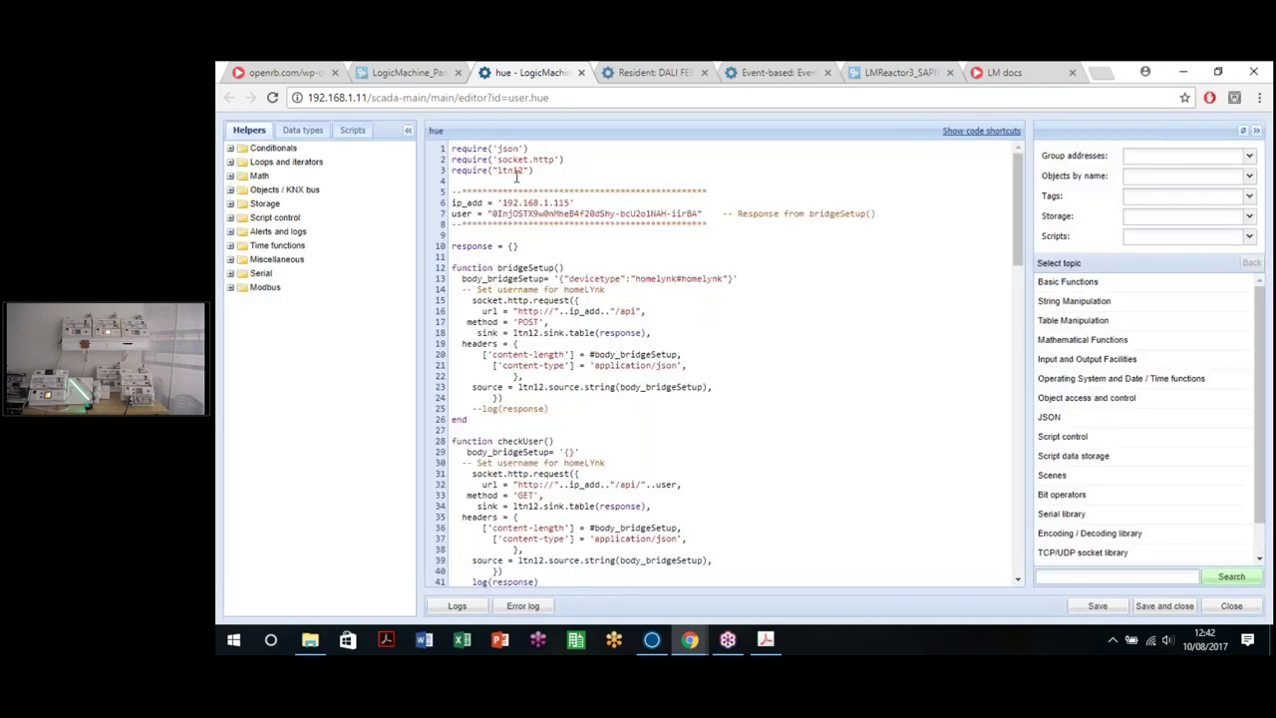
{"action": "left_click_drag", "start_coordinate": [505, 202], "coordinate": [570, 202]}
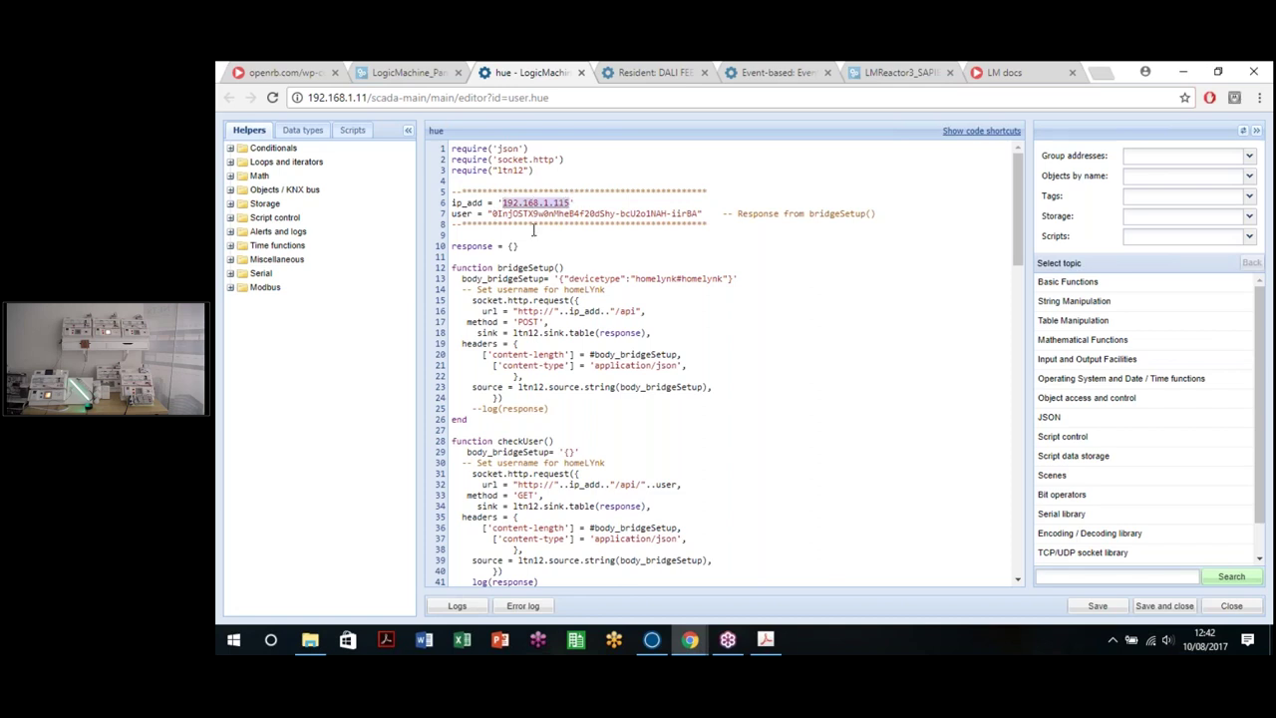
{"action": "left_click_drag", "start_coordinate": [702, 213], "coordinate": [451, 202]}
{"action": "left_click", "coordinate": [452, 203]}
{"action": "double_click", "coordinate": [481, 202]}
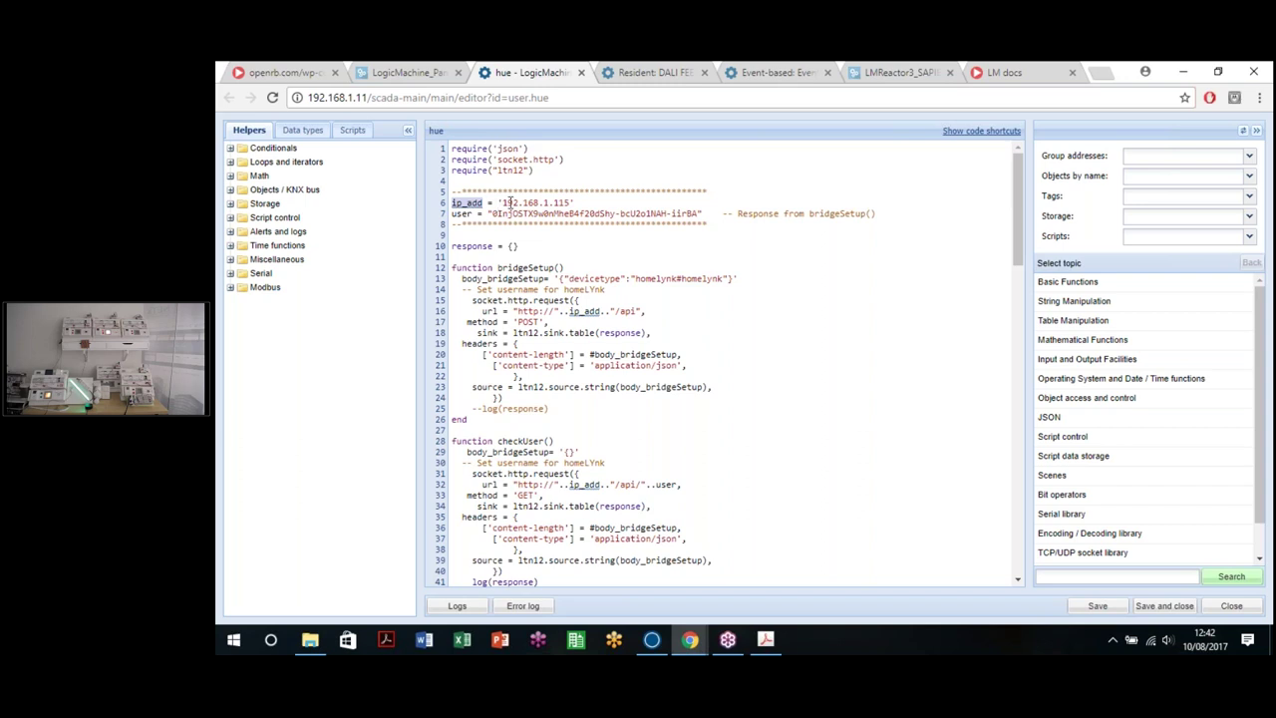
{"action": "left_click_drag", "start_coordinate": [493, 213], "coordinate": [698, 215]}
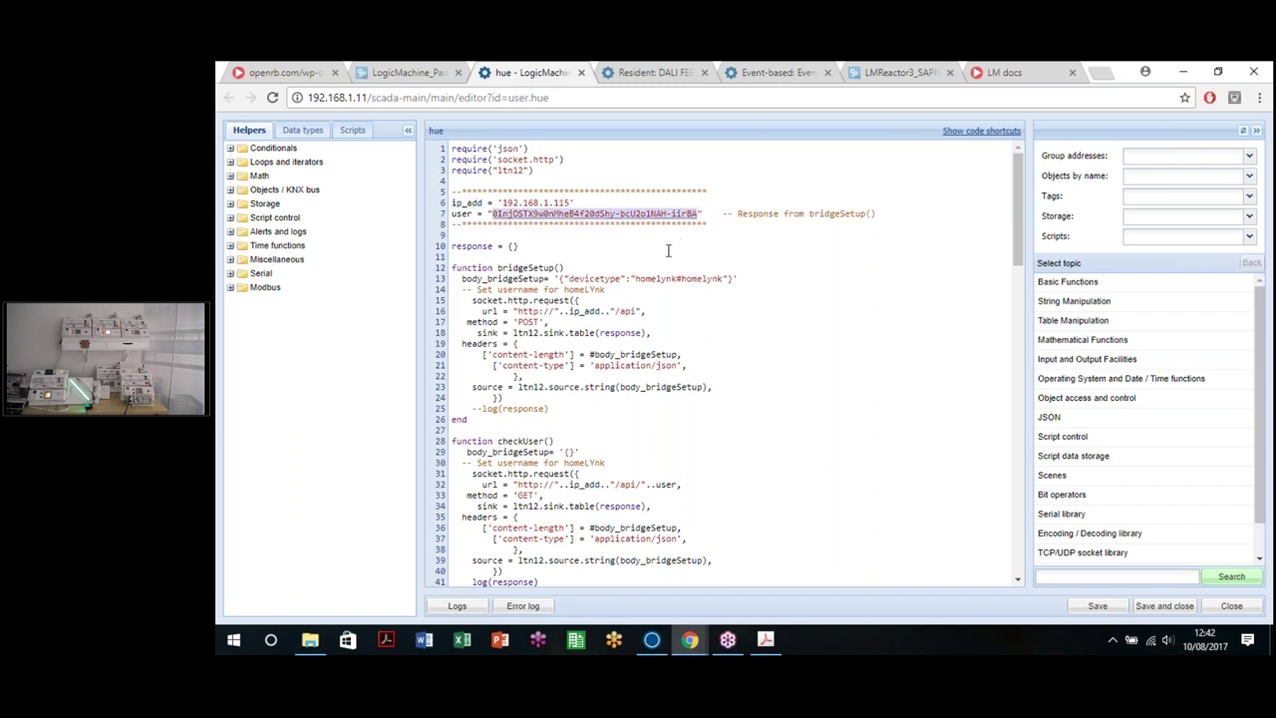
{"action": "left_click", "coordinate": [668, 251]}
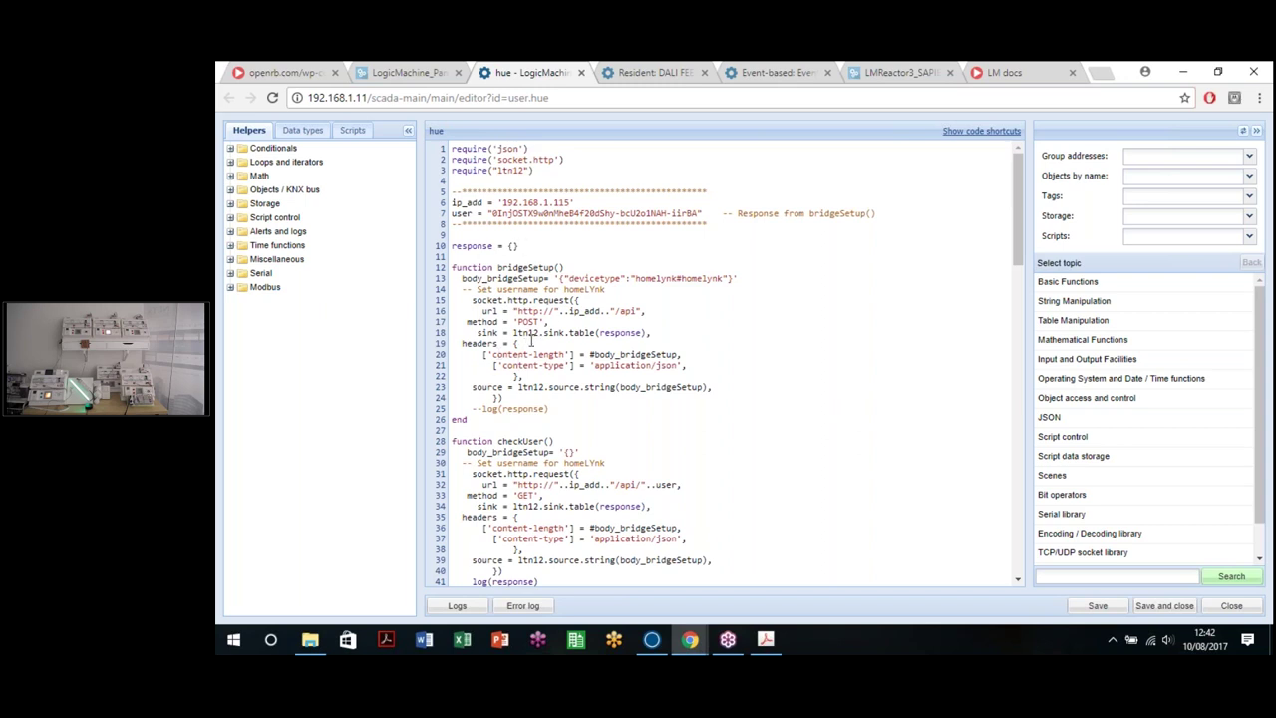
Step: Review the bridgeSetup function, then return to the main controller panel
{"action": "double_click", "coordinate": [501, 267]}
{"action": "left_click", "coordinate": [603, 403]}
{"action": "scroll", "coordinate": [602, 403], "scroll_direction": "down", "scroll_amount": 1}
{"action": "scroll", "coordinate": [602, 403], "scroll_direction": "down", "scroll_amount": 6}
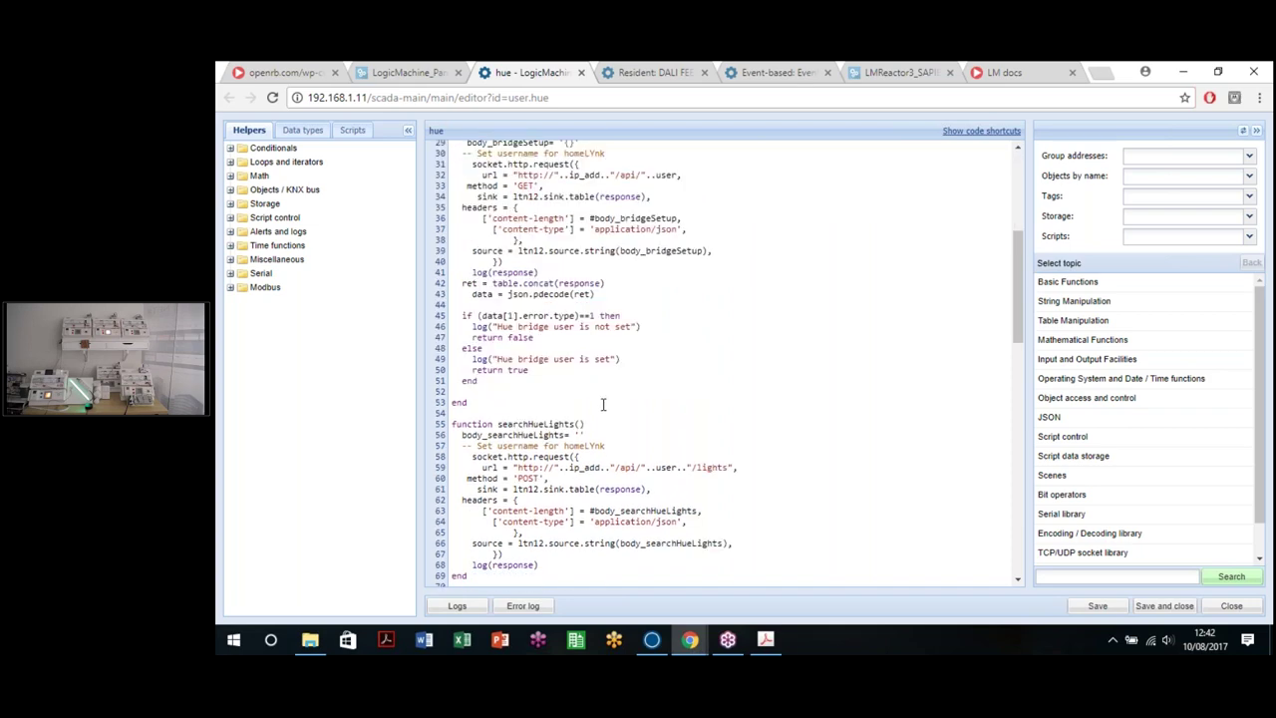
{"action": "scroll", "coordinate": [604, 404], "scroll_direction": "down", "scroll_amount": 2}
{"action": "scroll", "coordinate": [604, 404], "scroll_direction": "up", "scroll_amount": 12}
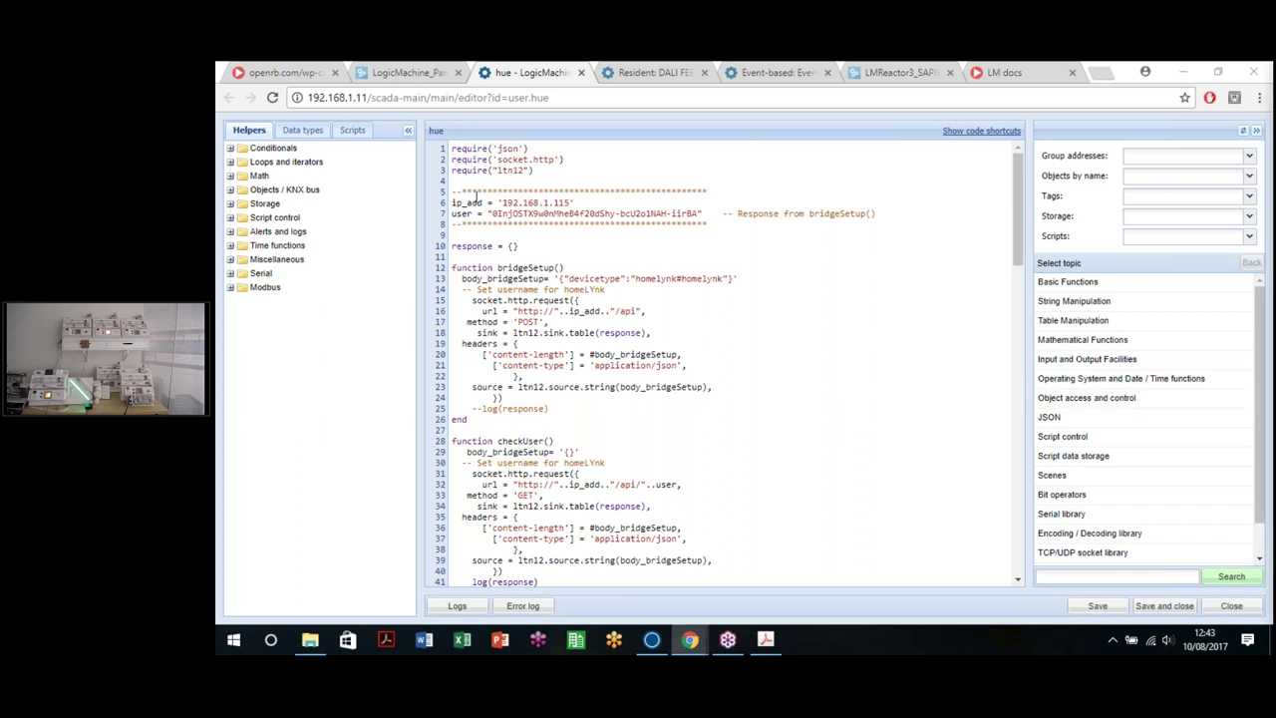
{"action": "left_click_drag", "start_coordinate": [498, 268], "coordinate": [587, 267]}
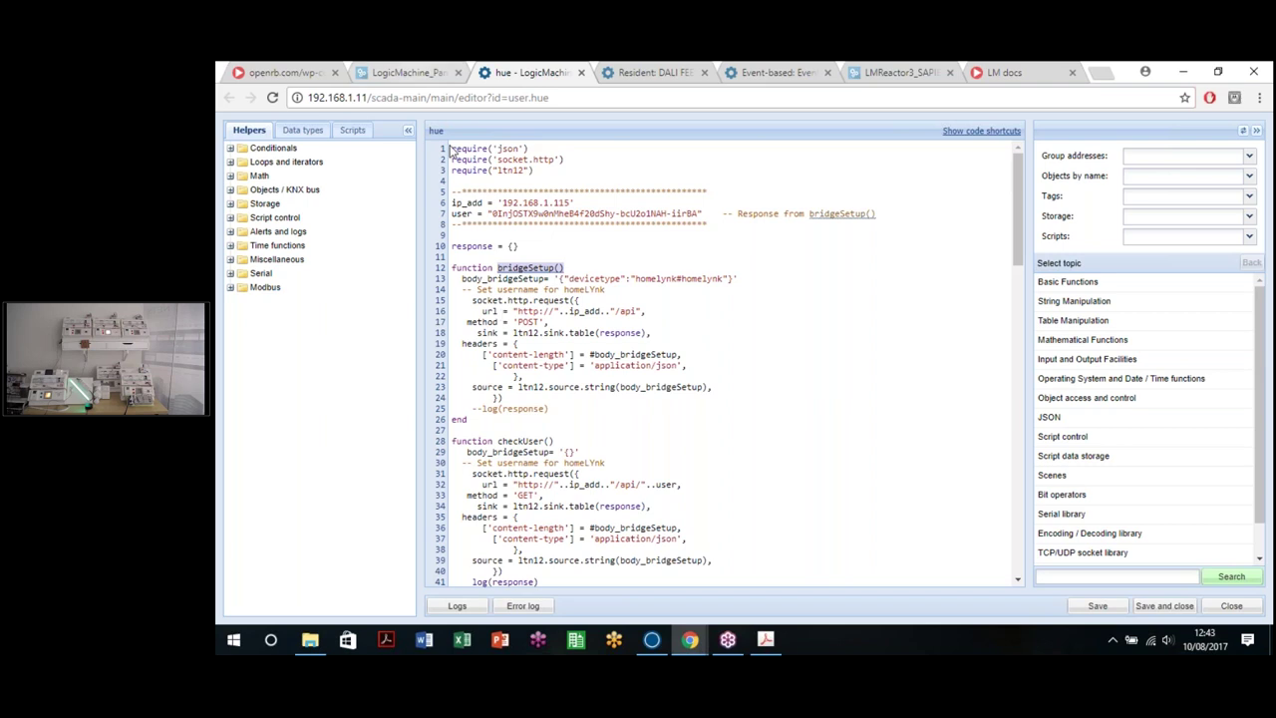
{"action": "left_click", "coordinate": [405, 72]}
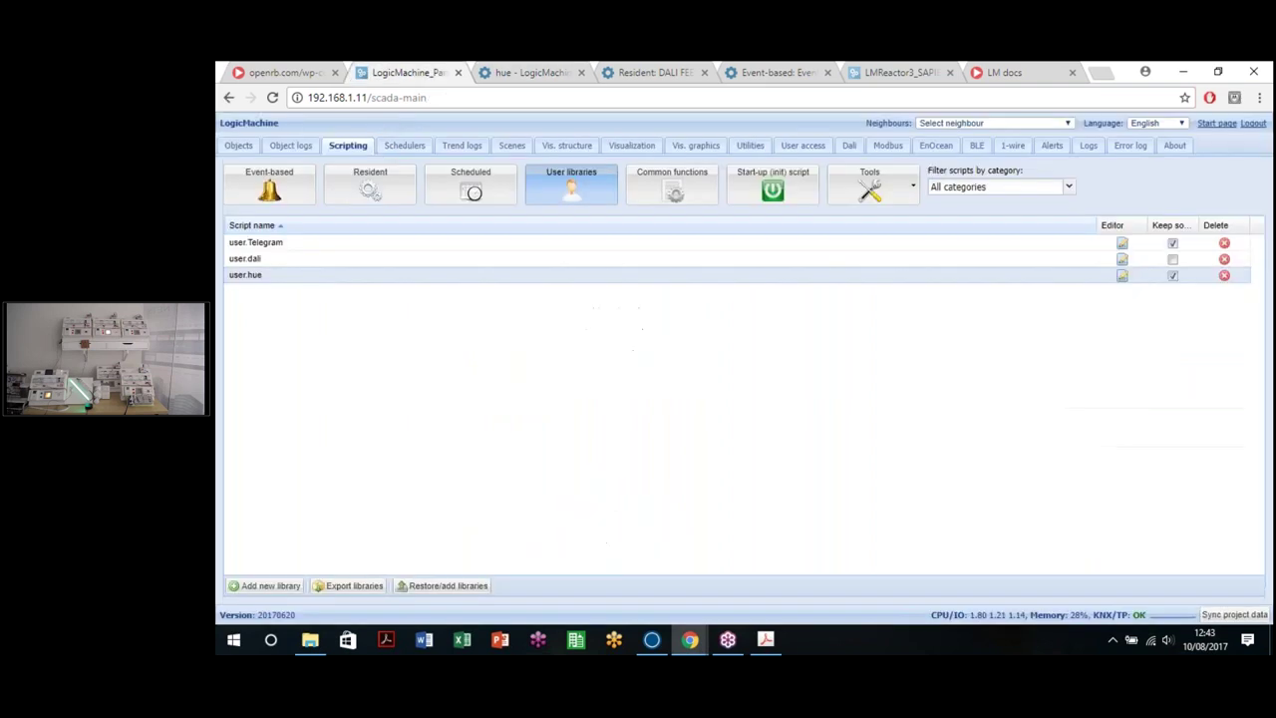
Step: Create an active event-based script 'sdfgh' triggered by 0/0/11 HORA ACTUAL
{"action": "left_click", "coordinate": [286, 202]}
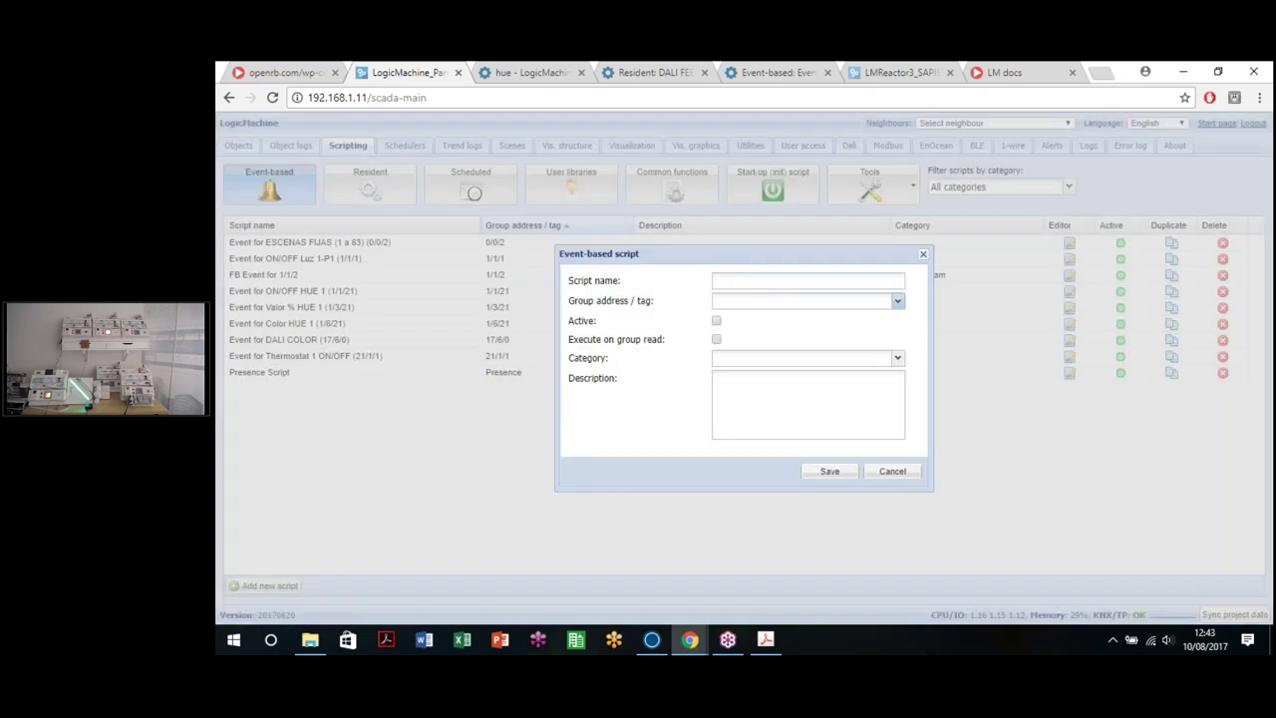
{"action": "left_click", "coordinate": [798, 300]}
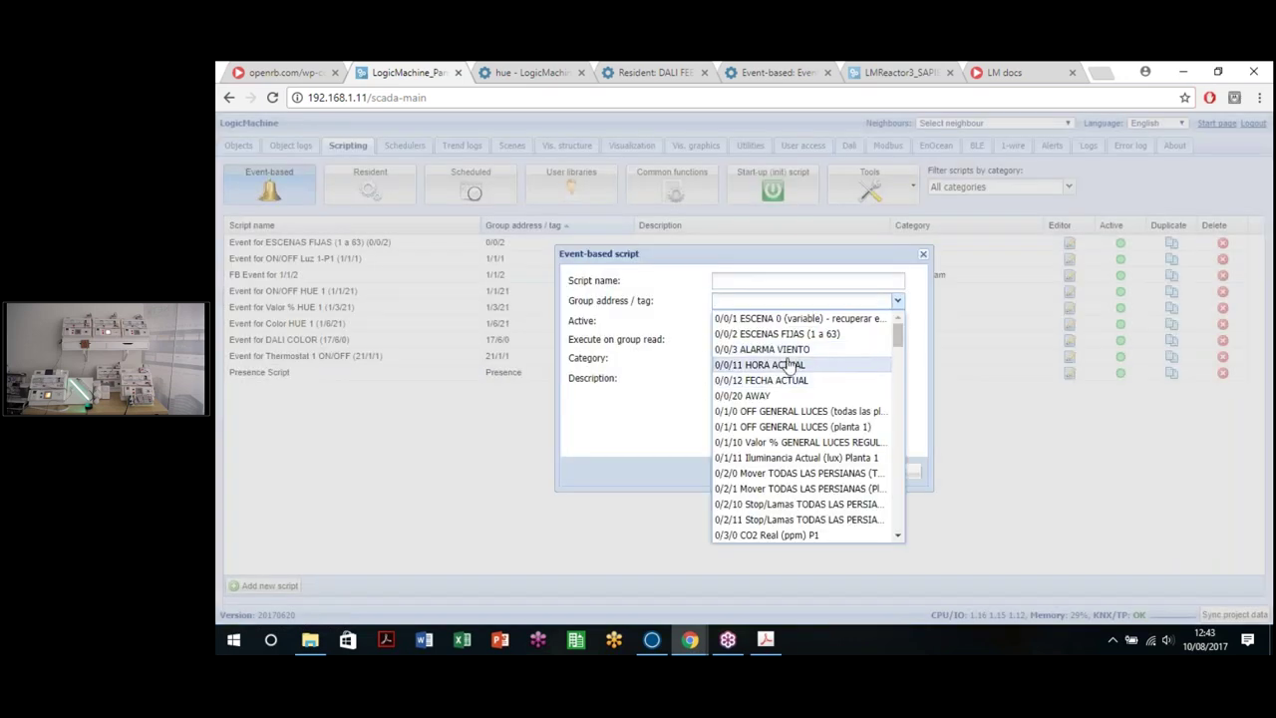
{"action": "left_click", "coordinate": [795, 365]}
{"action": "left_click", "coordinate": [791, 275]}
{"action": "type", "text": "sdfgh"}
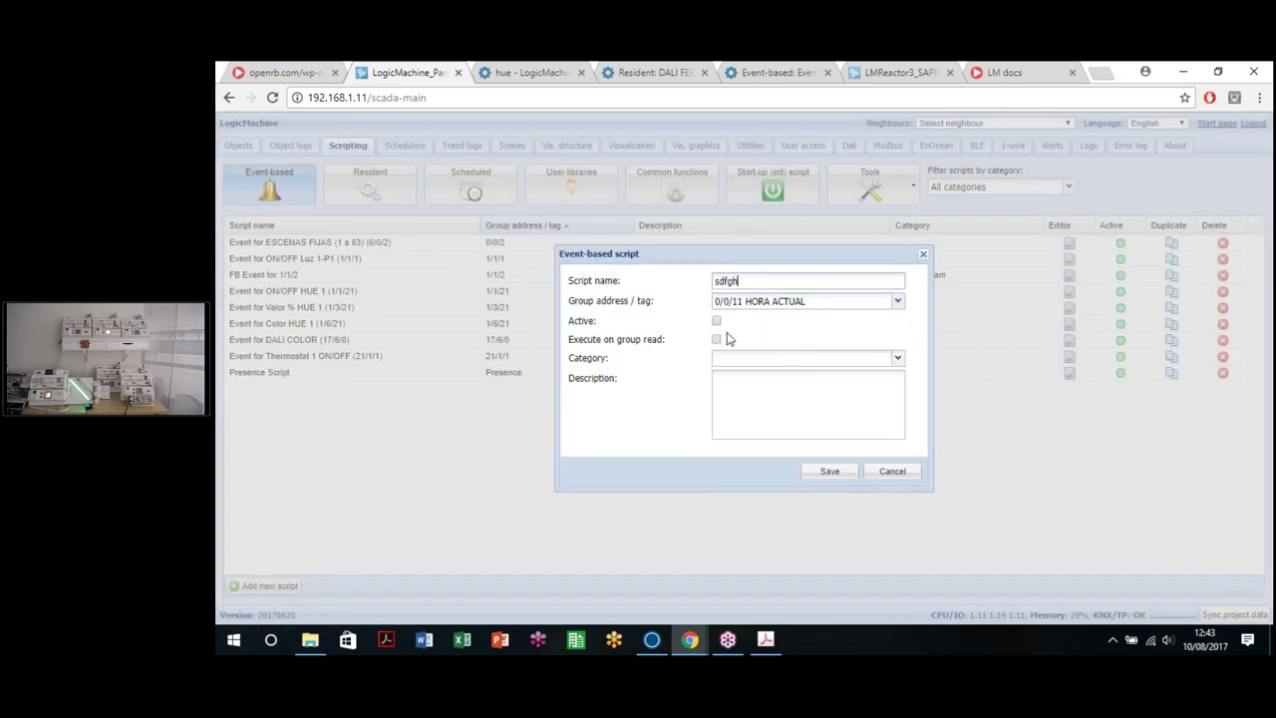
{"action": "left_click", "coordinate": [716, 323]}
{"action": "left_click", "coordinate": [829, 472]}
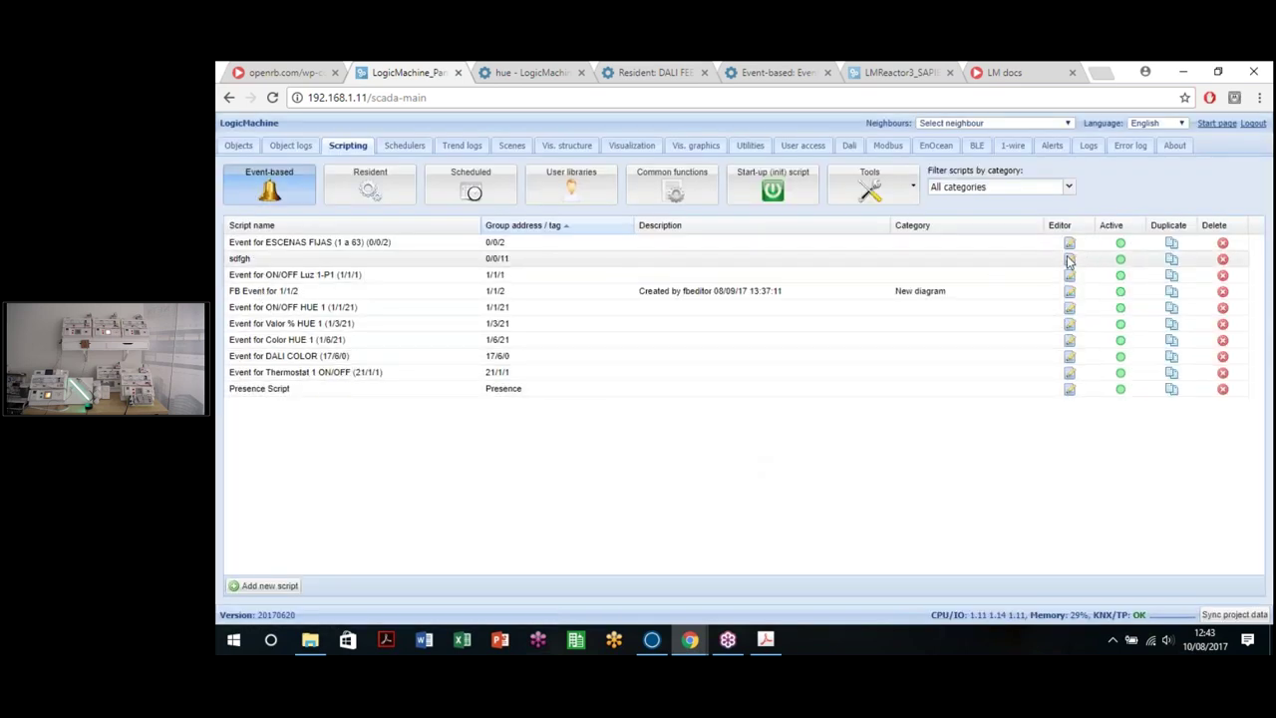
Step: Write value = bridgeSetup() and log(value) in its code, then save and run it
{"action": "left_click", "coordinate": [1069, 259]}
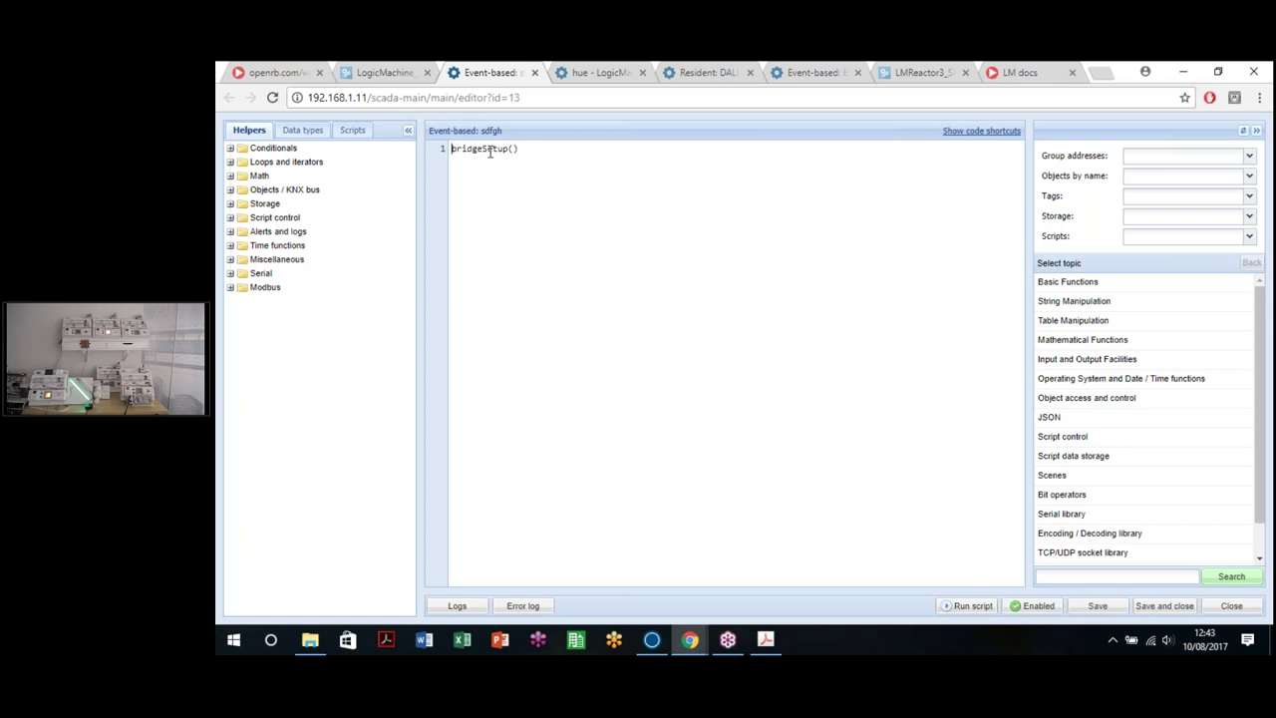
{"action": "type", "text": "value ="}
{"action": "left_click", "coordinate": [560, 158]}
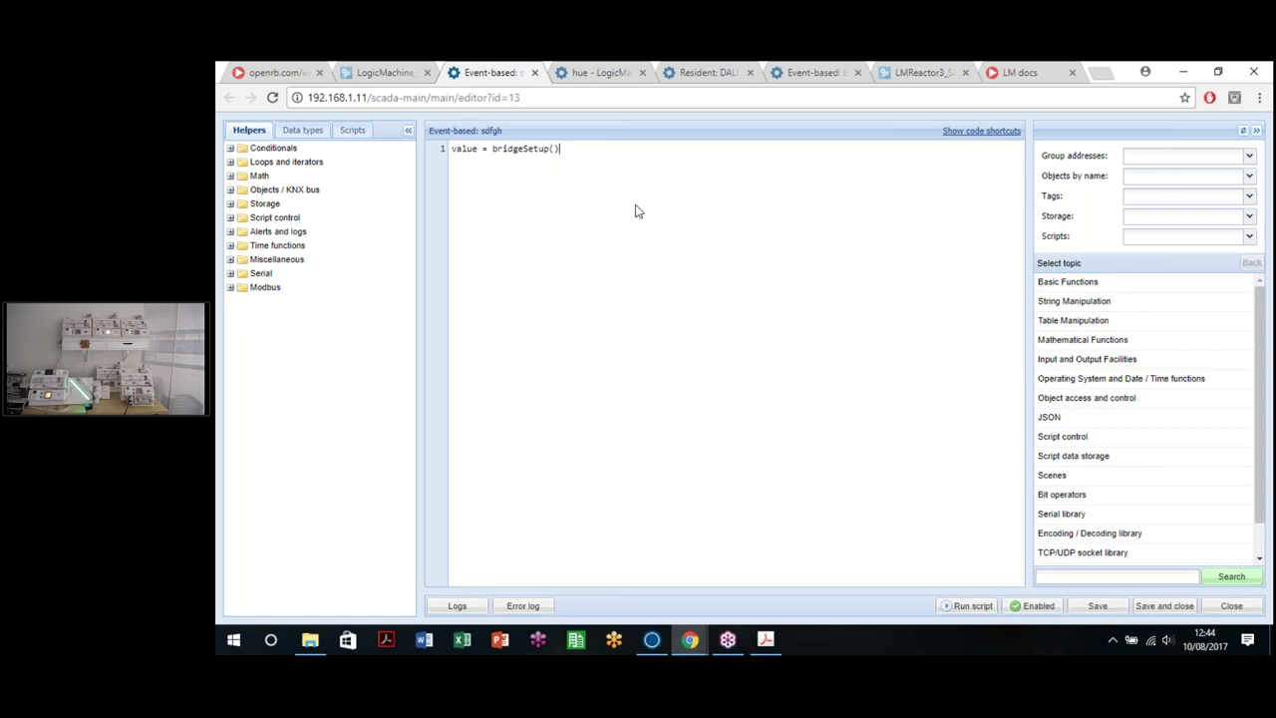
{"action": "key", "text": "Return"}
{"action": "key", "text": "Return"}
{"action": "type", "text": "log()val"}
{"action": "left_click", "coordinate": [1097, 607]}
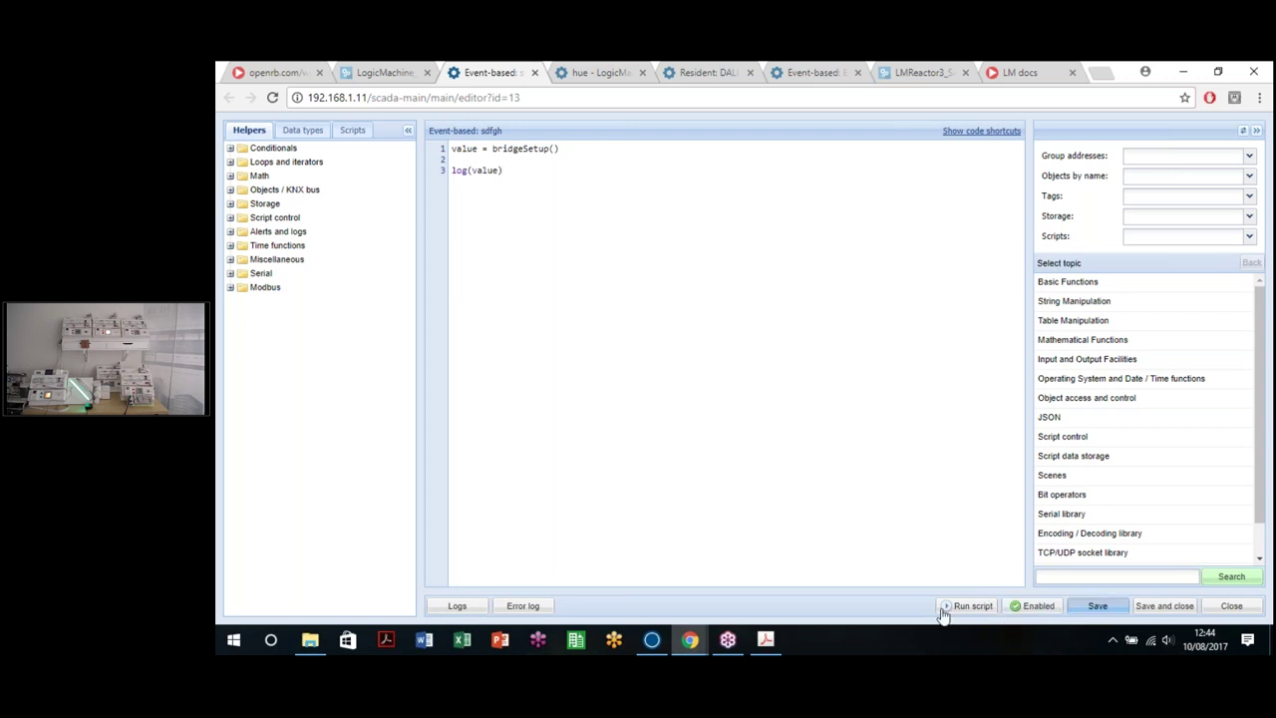
{"action": "left_click", "coordinate": [966, 606]}
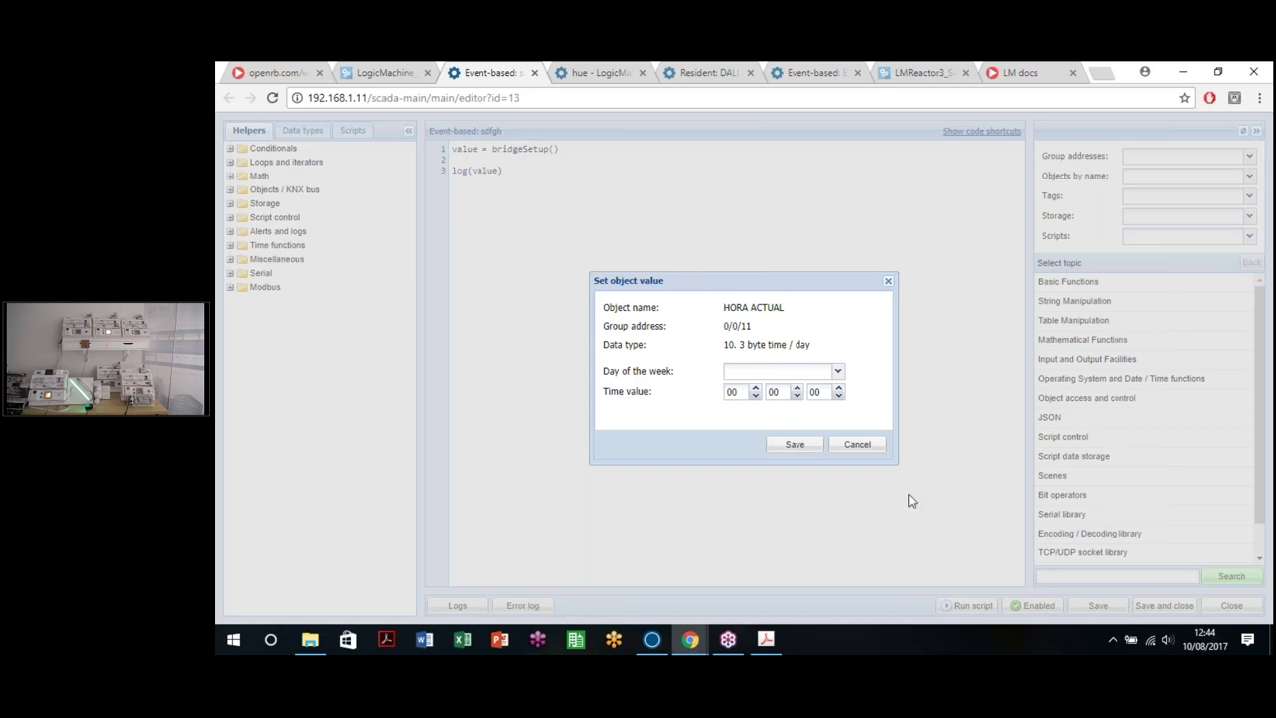
{"action": "left_click", "coordinate": [872, 449]}
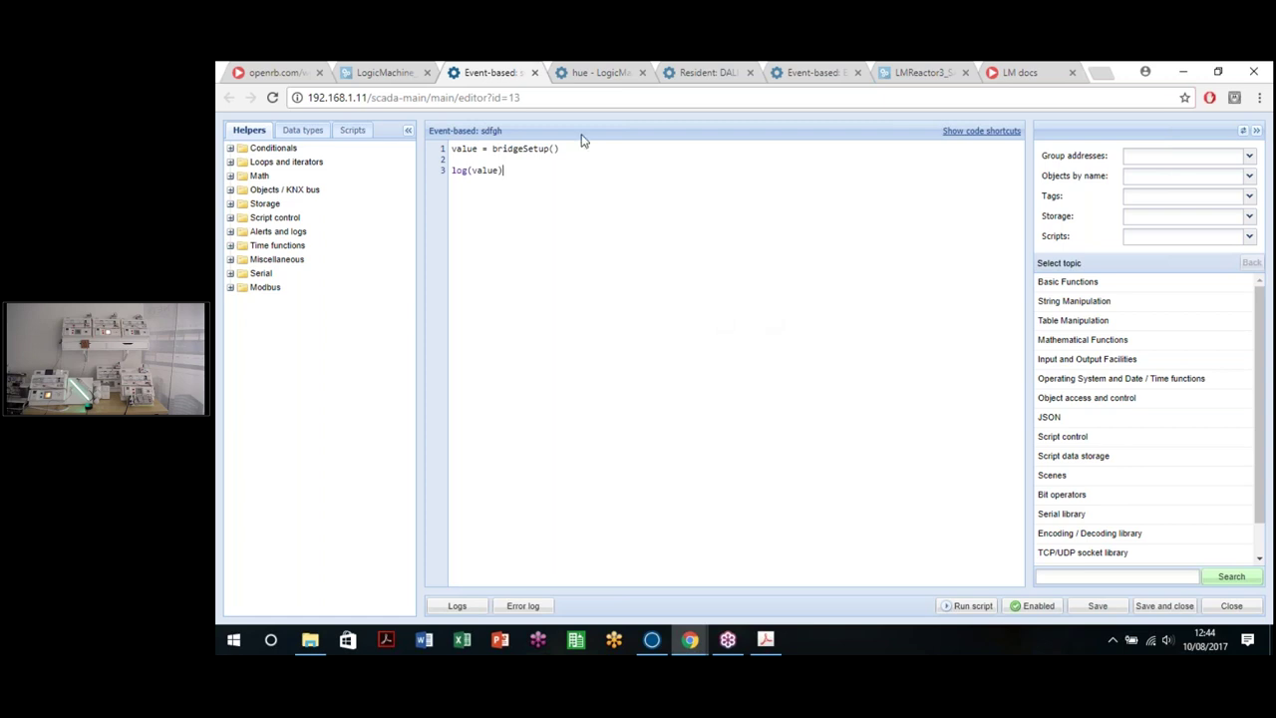
Step: Back in the hue library, review the bridge address and user lines
{"action": "left_click", "coordinate": [580, 72]}
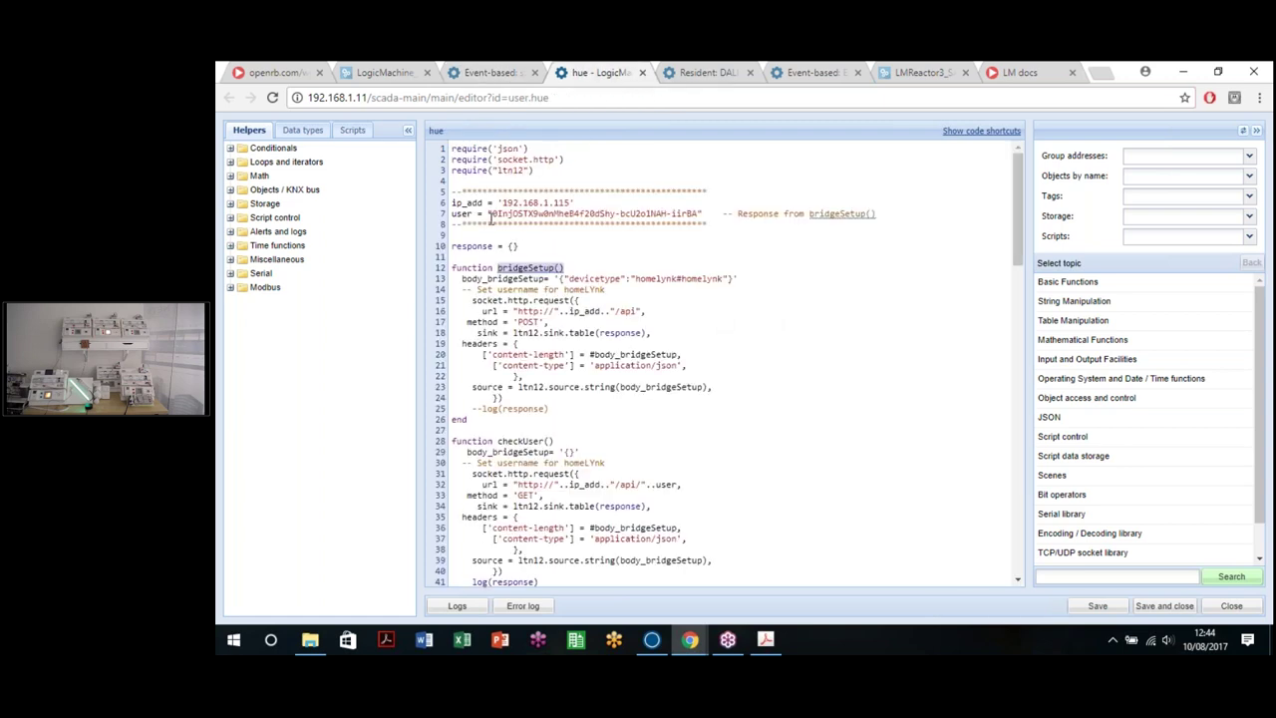
{"action": "left_click_drag", "start_coordinate": [492, 214], "coordinate": [700, 214]}
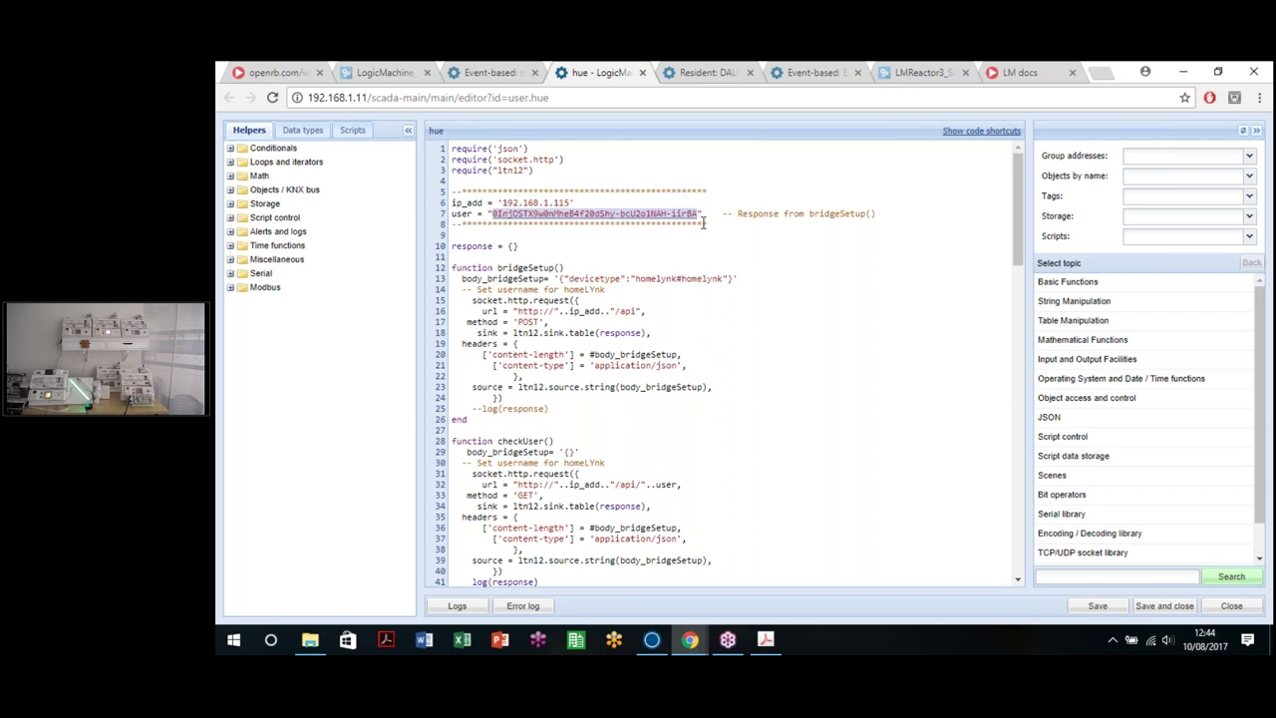
{"action": "left_click", "coordinate": [704, 224]}
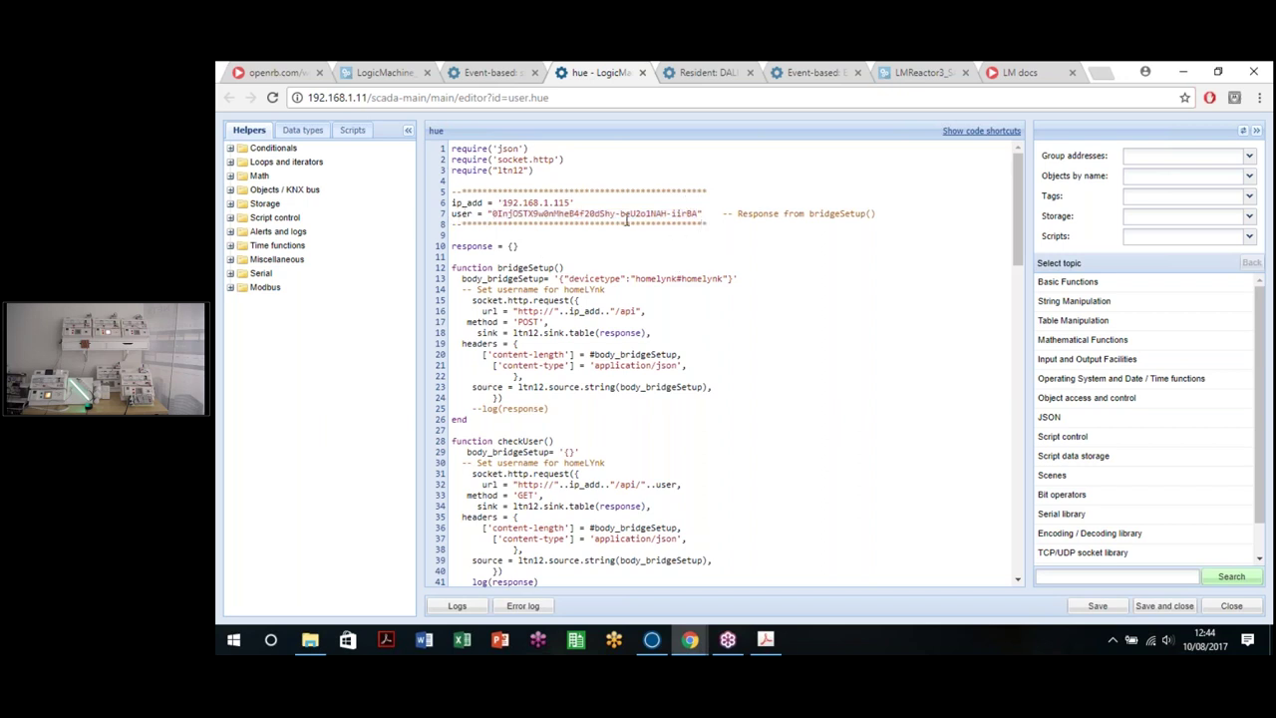
{"action": "scroll", "coordinate": [680, 355], "scroll_direction": "down", "scroll_amount": 5}
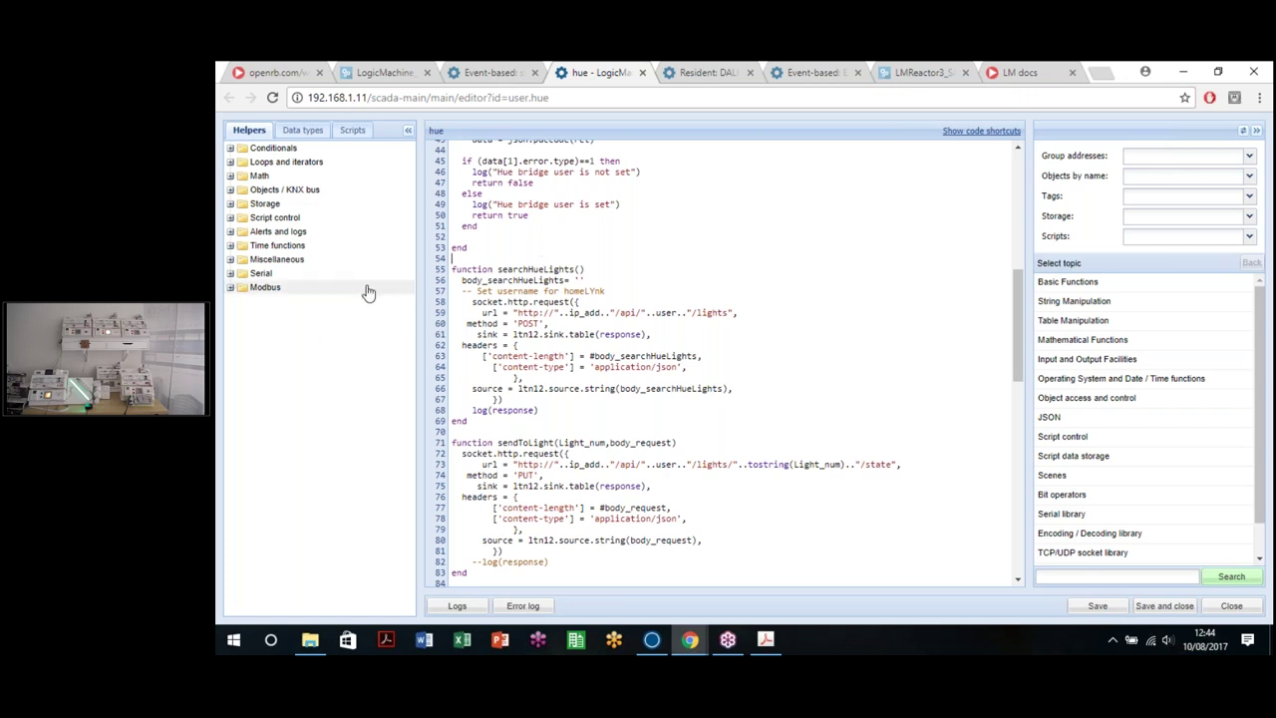
{"action": "scroll", "coordinate": [681, 289], "scroll_direction": "down", "scroll_amount": 6}
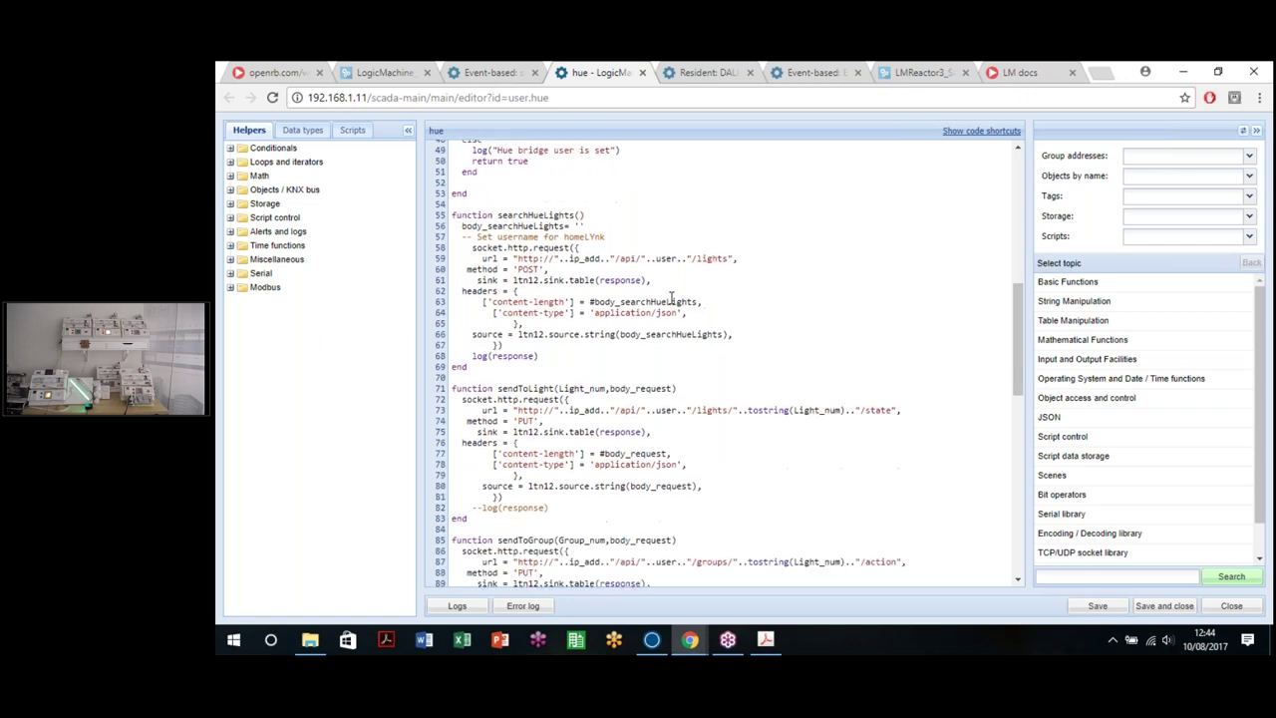
{"action": "scroll", "coordinate": [678, 384], "scroll_direction": "up", "scroll_amount": 10}
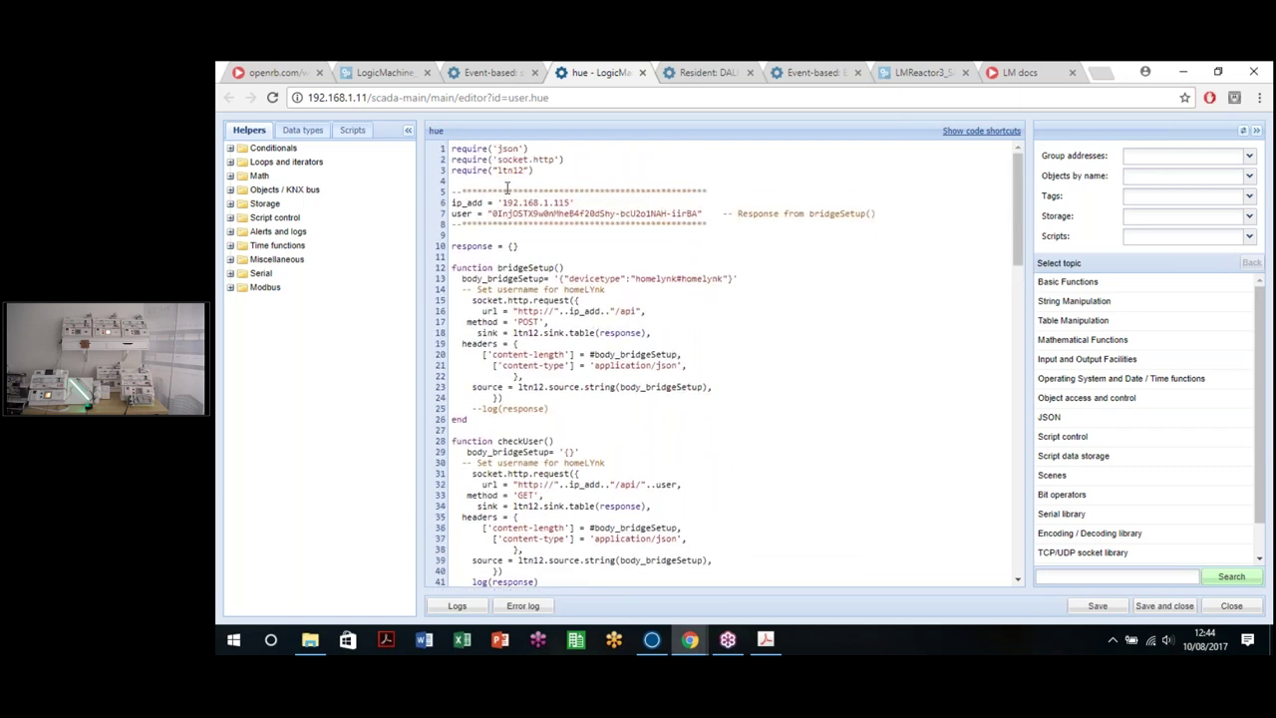
{"action": "left_click_drag", "start_coordinate": [505, 199], "coordinate": [811, 250]}
{"action": "left_click", "coordinate": [811, 256]}
Step: Scroll through the library functions and select searchHueLights() to copy it
{"action": "scroll", "coordinate": [675, 346], "scroll_direction": "down", "scroll_amount": 5}
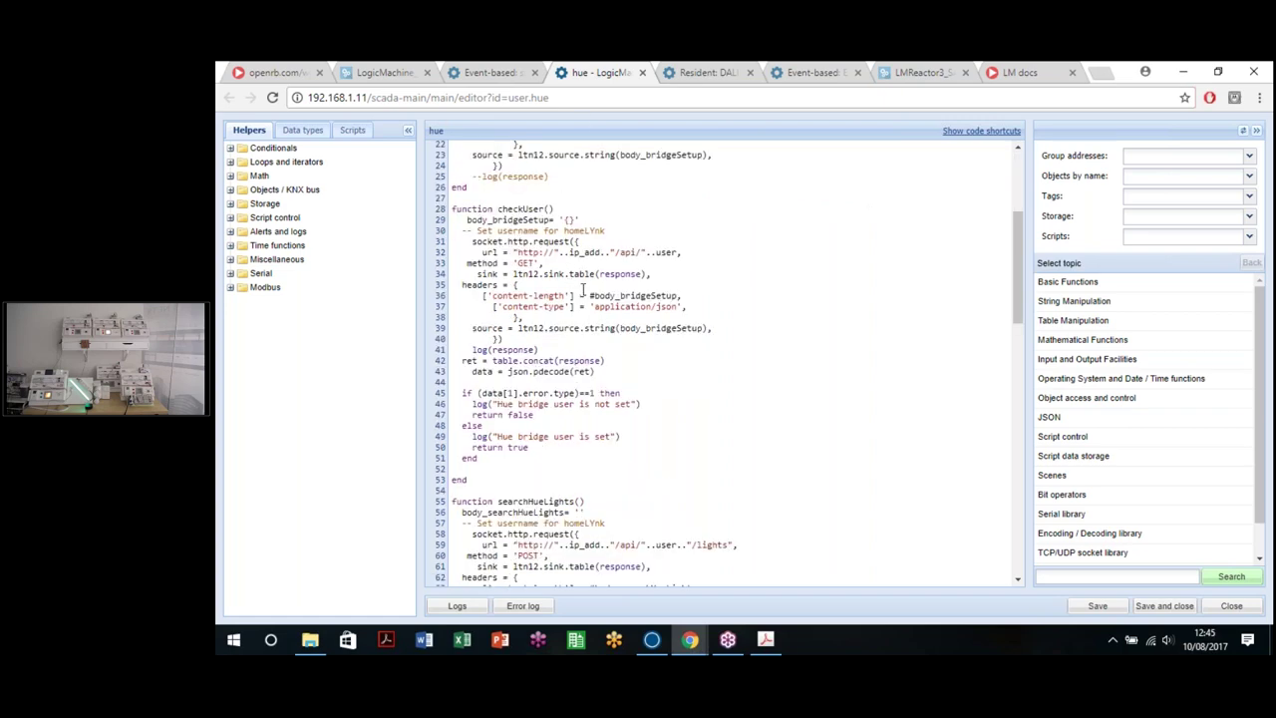
{"action": "scroll", "coordinate": [583, 289], "scroll_direction": "up", "scroll_amount": 5}
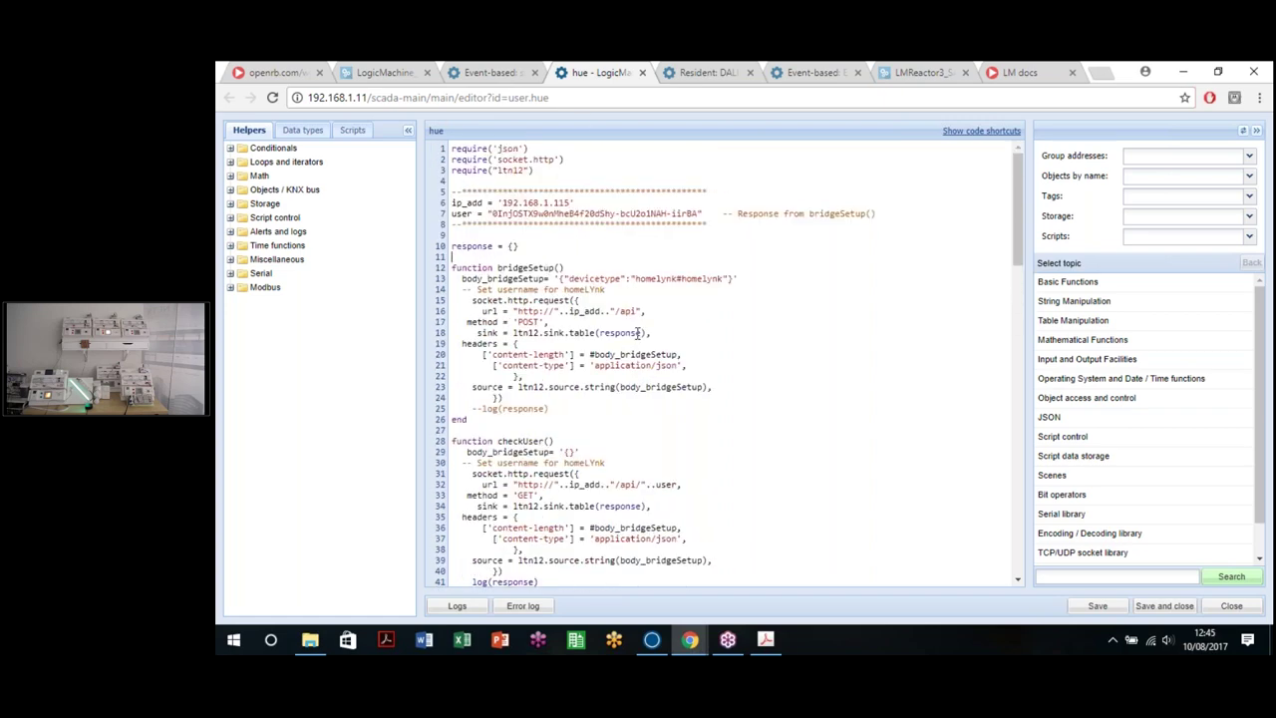
{"action": "scroll", "coordinate": [639, 333], "scroll_direction": "down", "scroll_amount": 14}
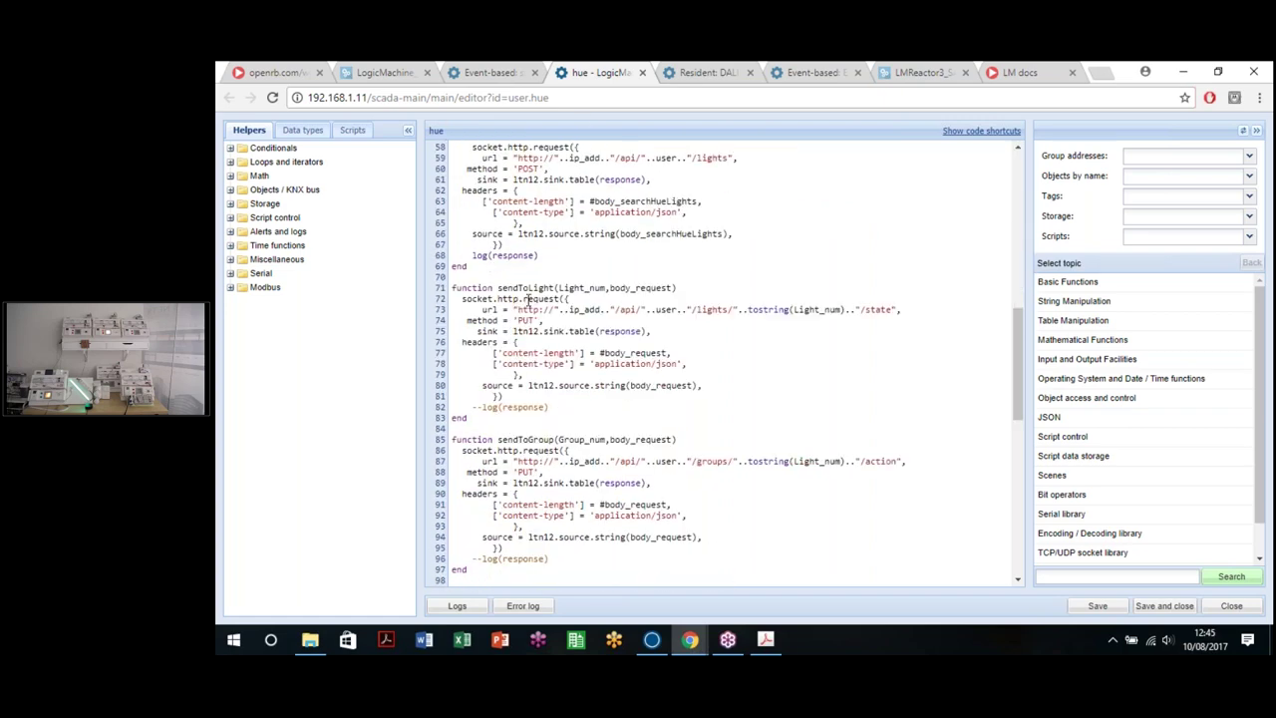
{"action": "left_click_drag", "start_coordinate": [497, 287], "coordinate": [692, 288]}
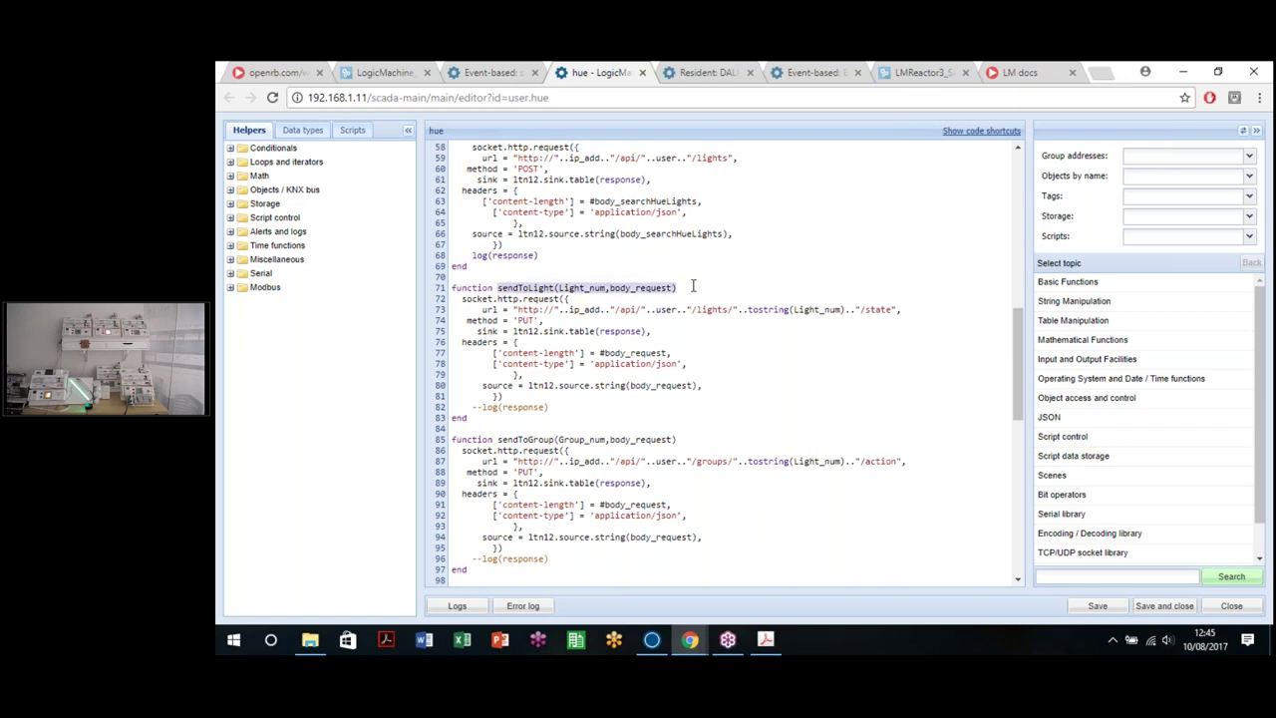
{"action": "scroll", "coordinate": [693, 289], "scroll_direction": "up", "scroll_amount": 2}
{"action": "scroll", "coordinate": [693, 289], "scroll_direction": "up", "scroll_amount": 3}
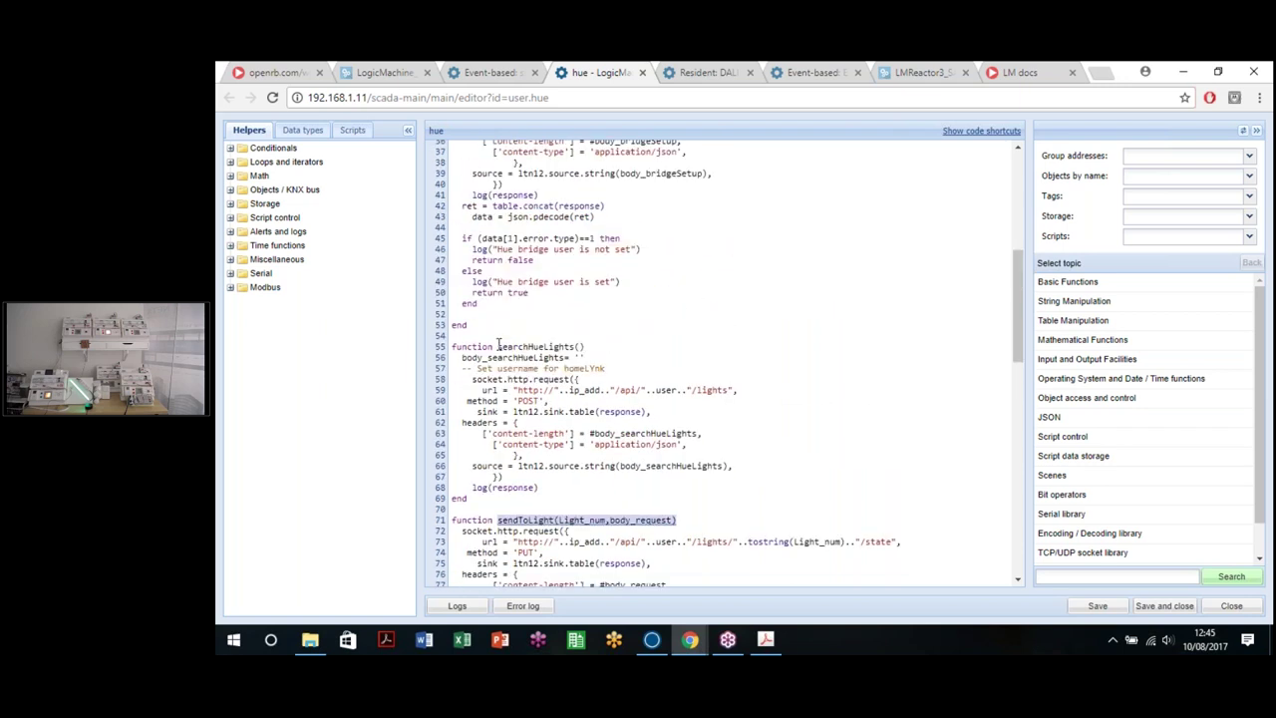
{"action": "left_click_drag", "start_coordinate": [499, 346], "coordinate": [585, 347]}
{"action": "key", "text": "ctrl+c"}
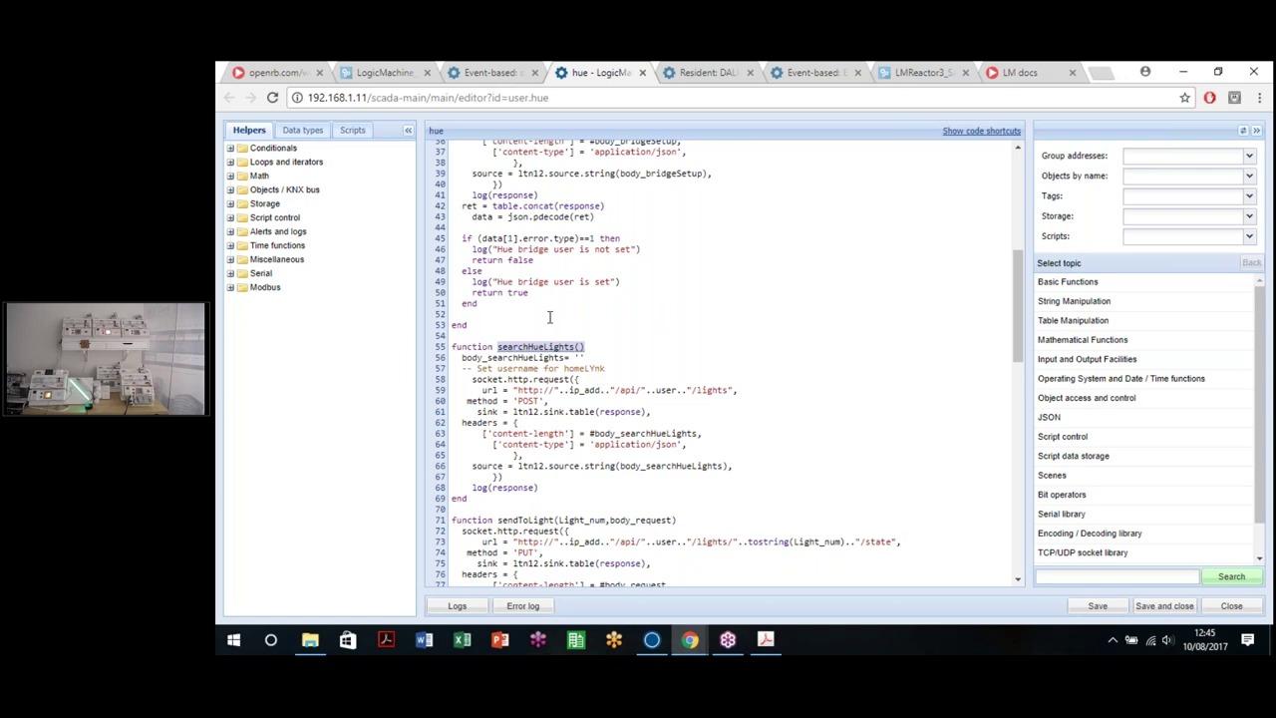
{"action": "left_click", "coordinate": [469, 72]}
Step: Replace bridgeSetup() with searchHueLights() on line 1, then save and run the script
{"action": "left_click_drag", "start_coordinate": [561, 148], "coordinate": [495, 148]}
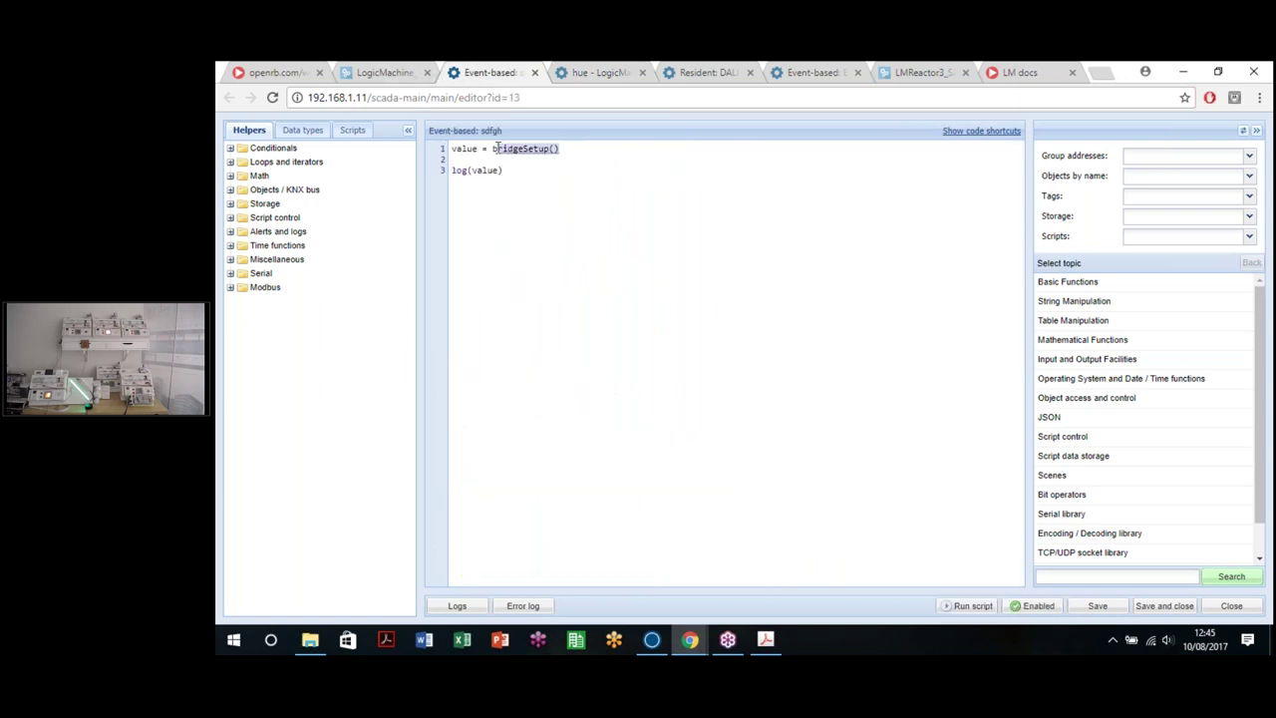
{"action": "key", "text": "BackSpace"}
{"action": "key", "text": "ctrl+v"}
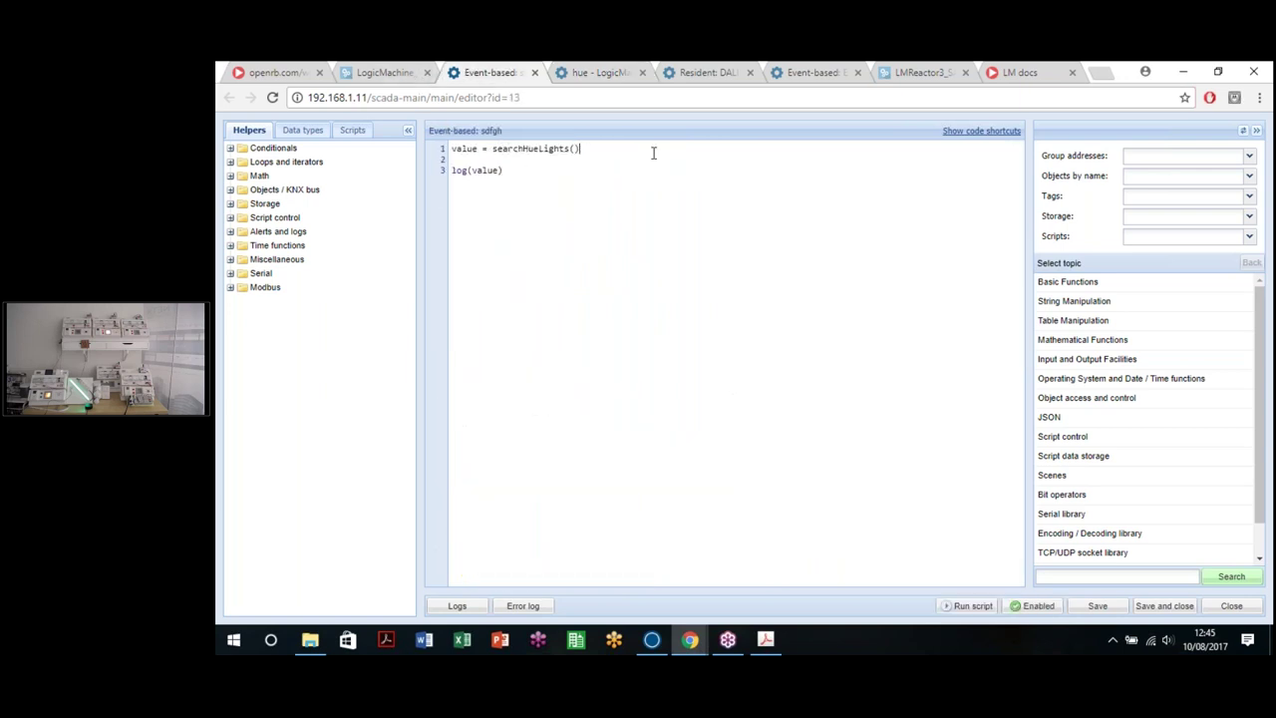
{"action": "left_click", "coordinate": [1096, 605]}
{"action": "left_click", "coordinate": [966, 605]}
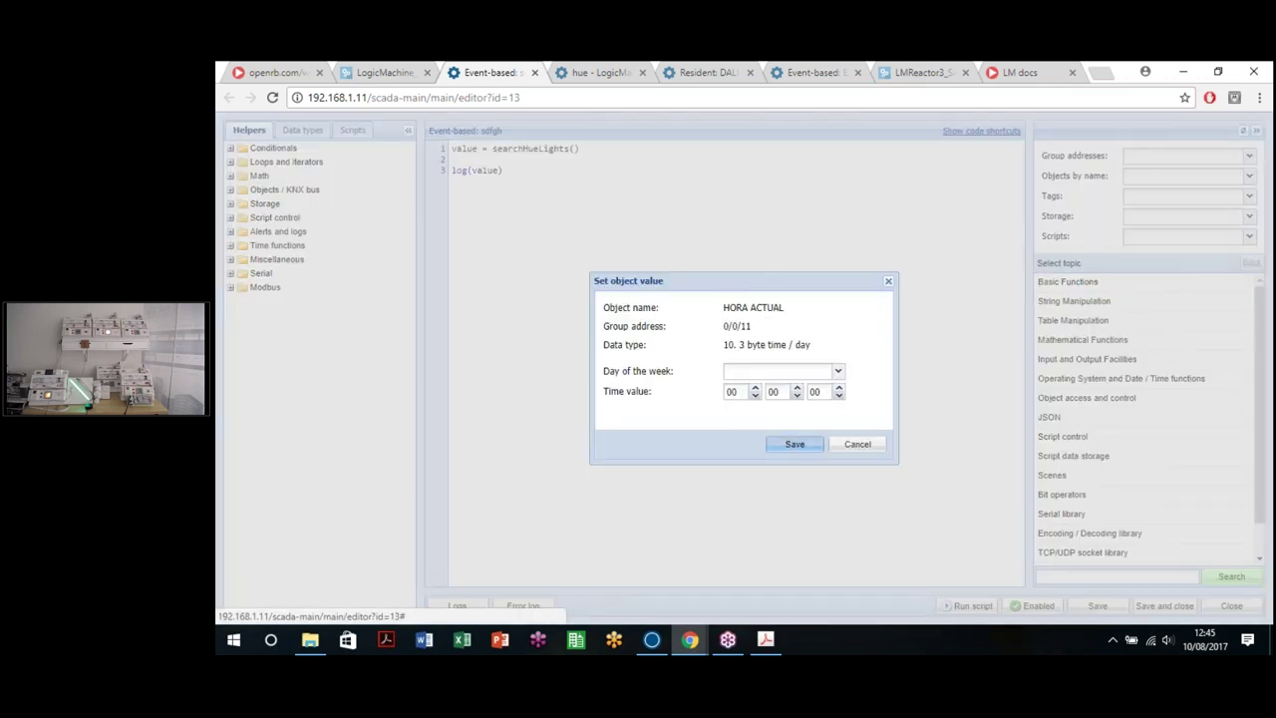
{"action": "left_click", "coordinate": [798, 444]}
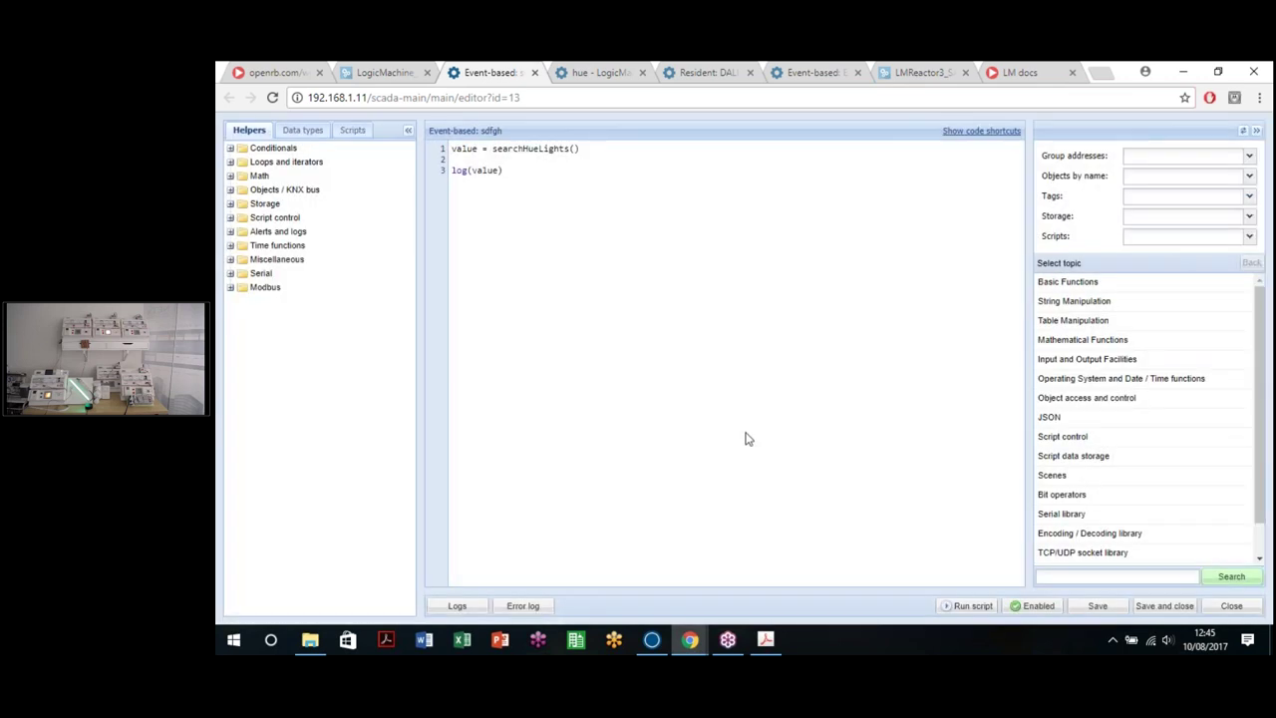
Step: Check the logs for the search result, then delete all the test code
{"action": "left_click", "coordinate": [461, 605]}
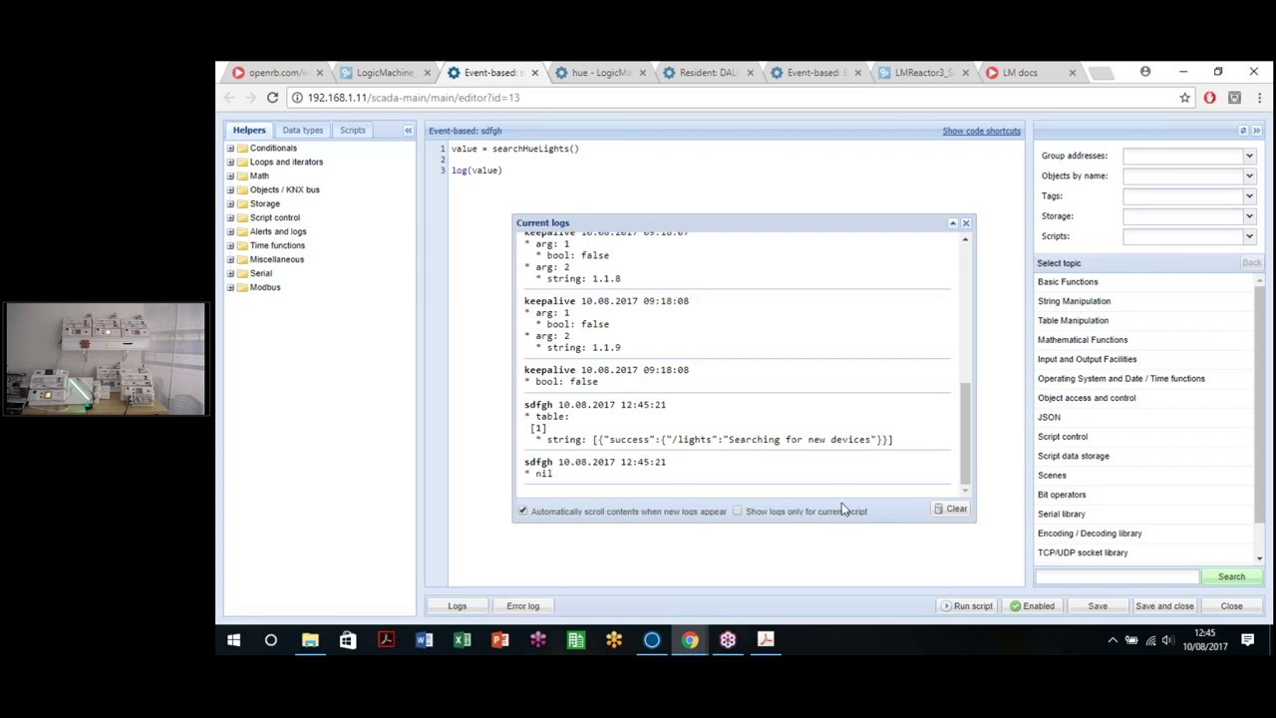
{"action": "left_click_drag", "start_coordinate": [864, 218], "coordinate": [882, 214]}
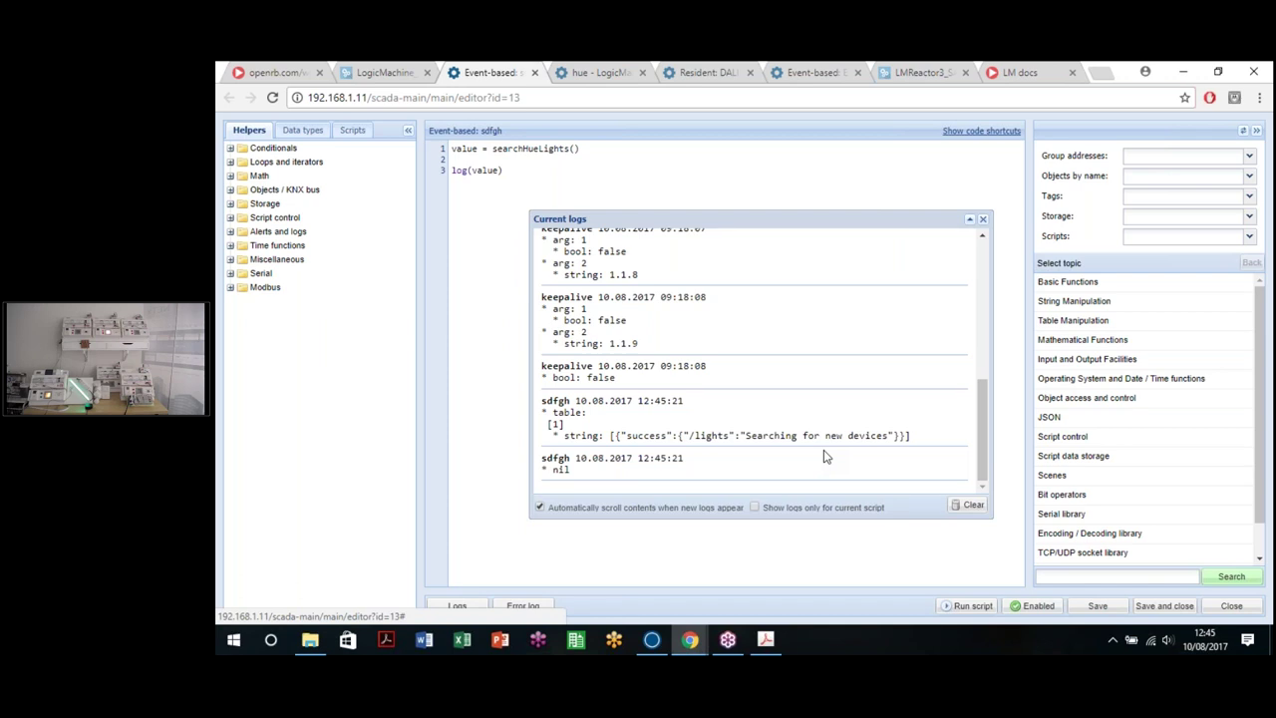
{"action": "left_click", "coordinate": [982, 218]}
{"action": "left_click_drag", "start_coordinate": [544, 226], "coordinate": [429, 134]}
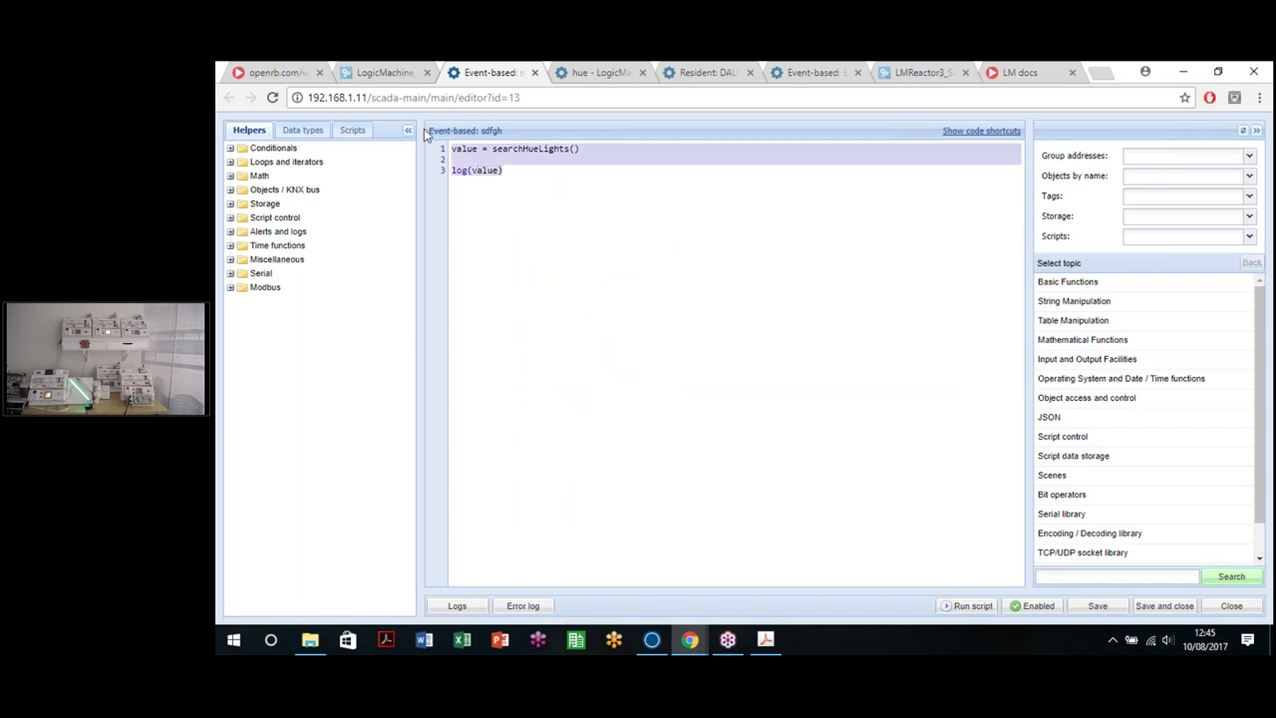
{"action": "key", "text": "Delete"}
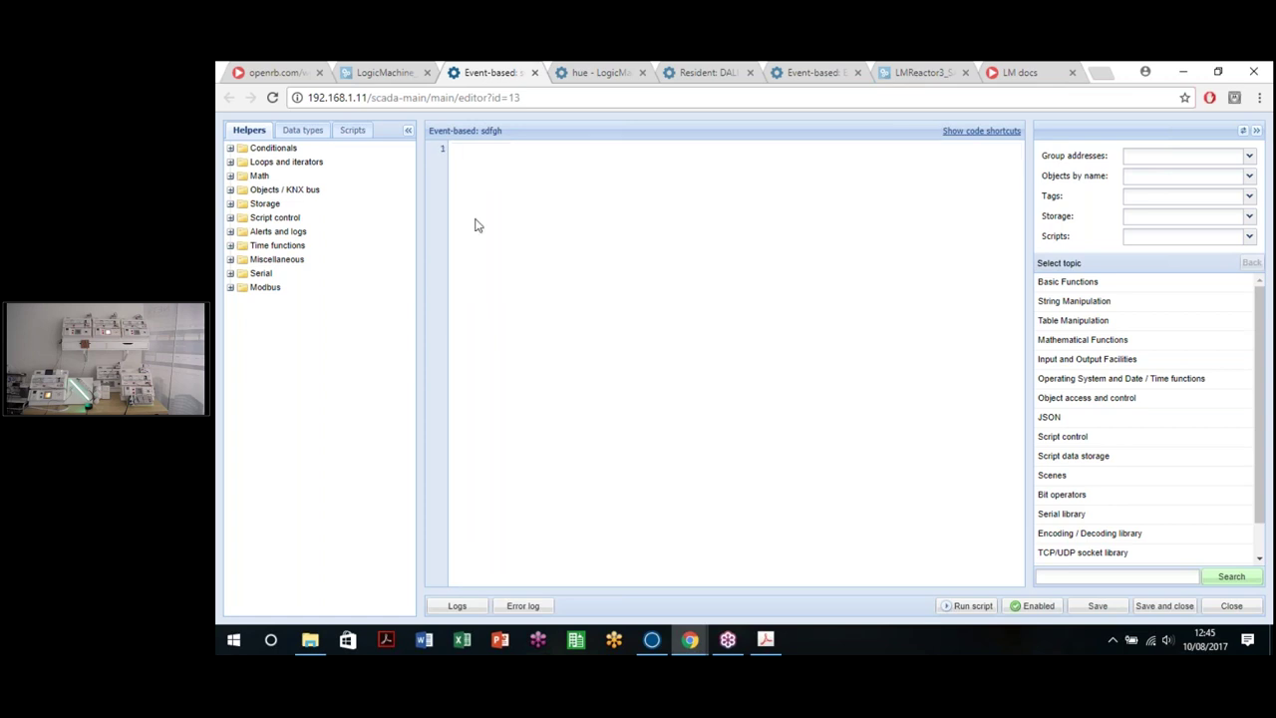
Step: Close the emptied test script, review the hue library's sendToLight function, and return to the event scripts list
{"action": "left_click", "coordinate": [536, 73]}
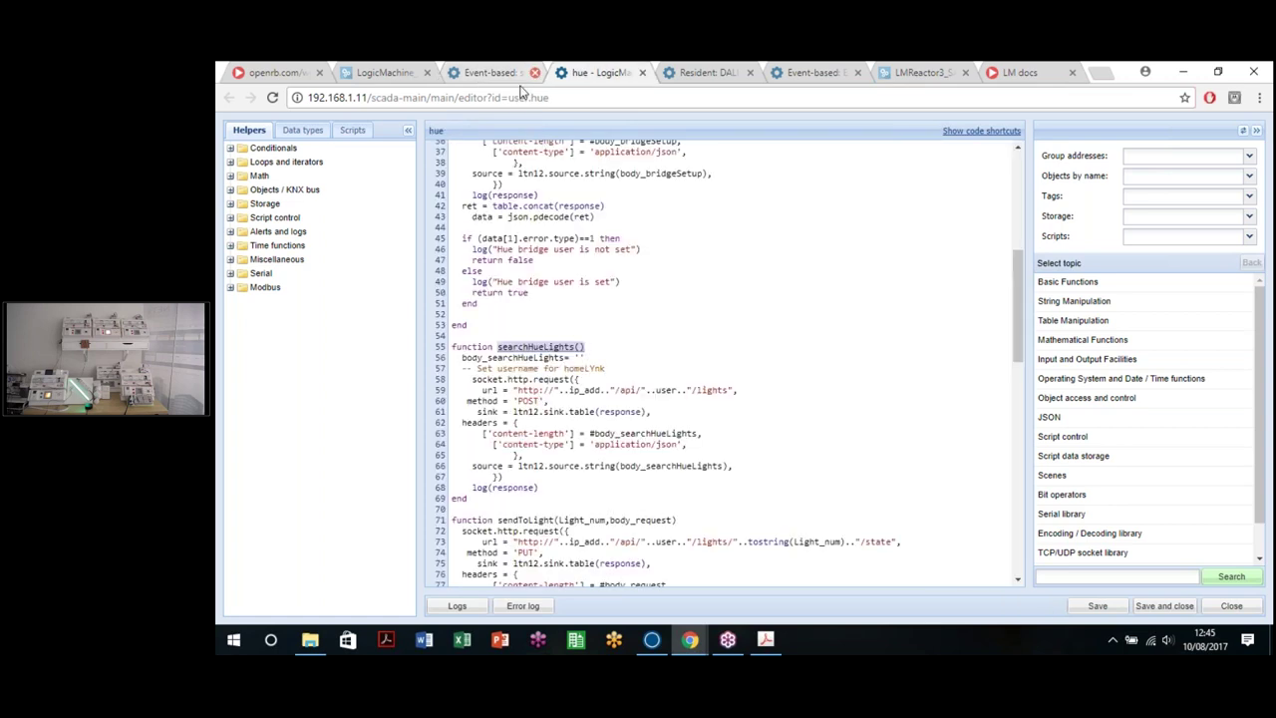
{"action": "left_click", "coordinate": [641, 362]}
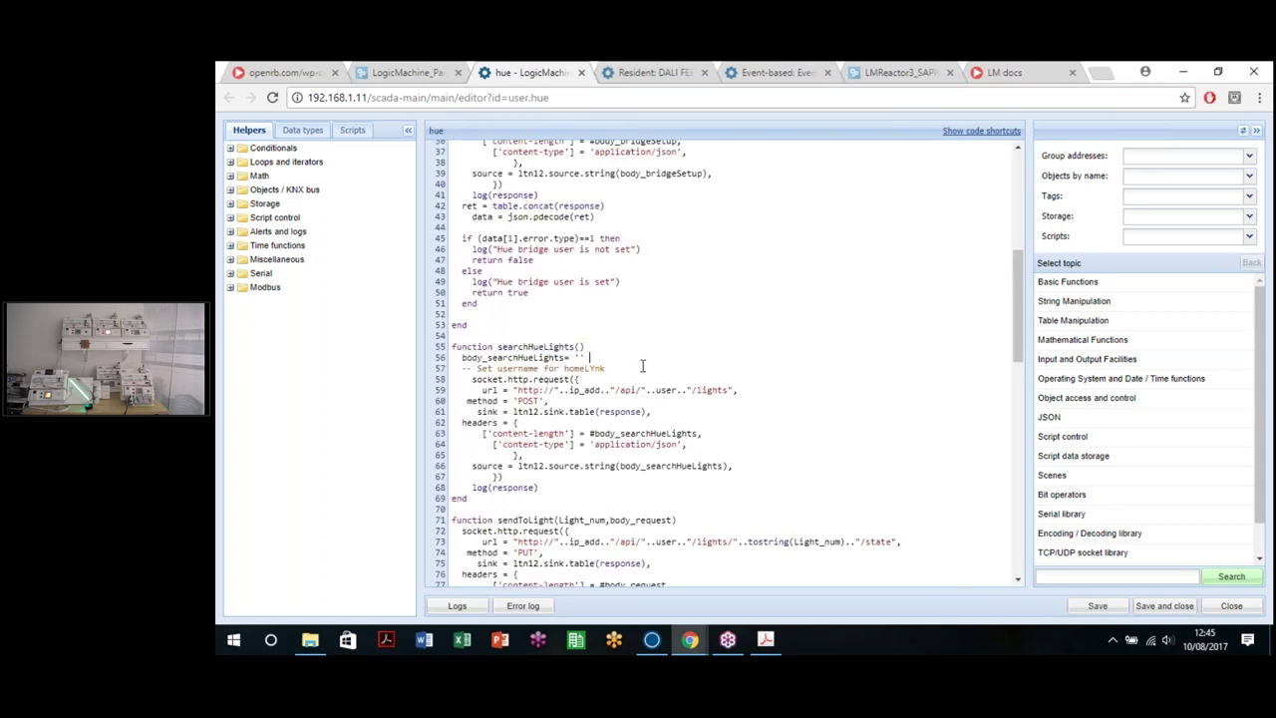
{"action": "scroll", "coordinate": [641, 362], "scroll_direction": "down", "scroll_amount": 3}
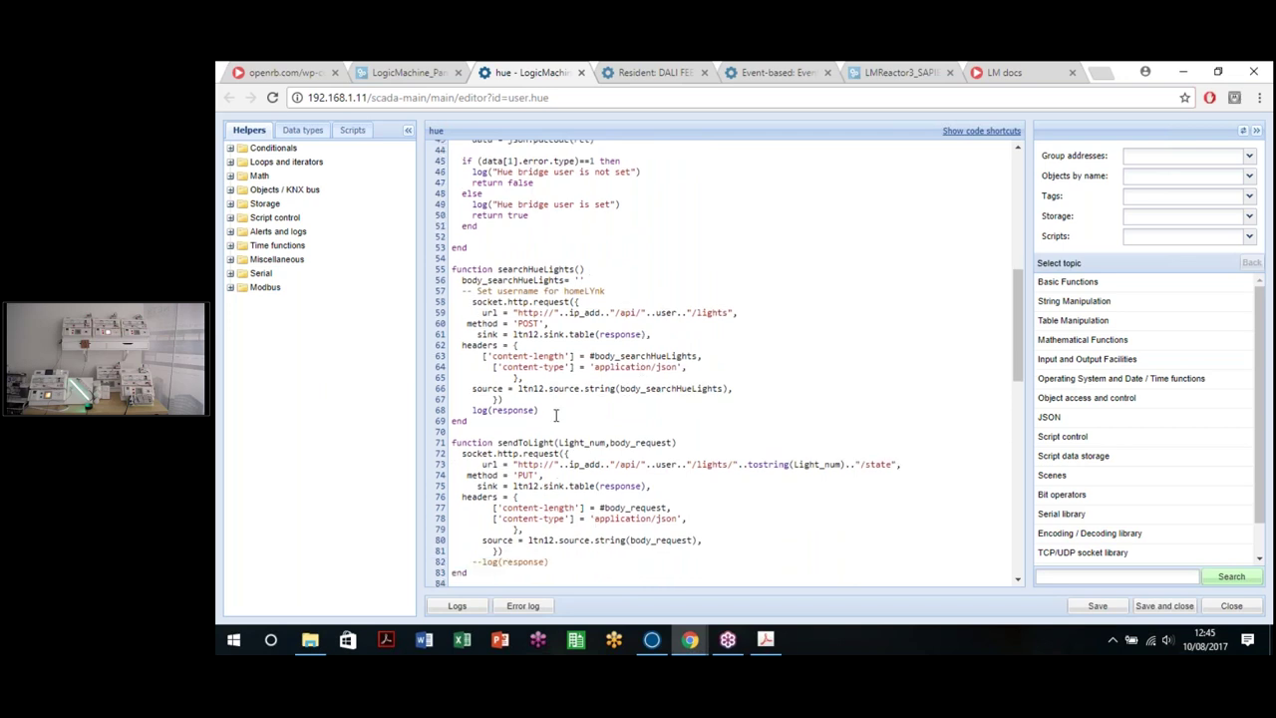
{"action": "left_click", "coordinate": [692, 444]}
{"action": "left_click", "coordinate": [417, 72]}
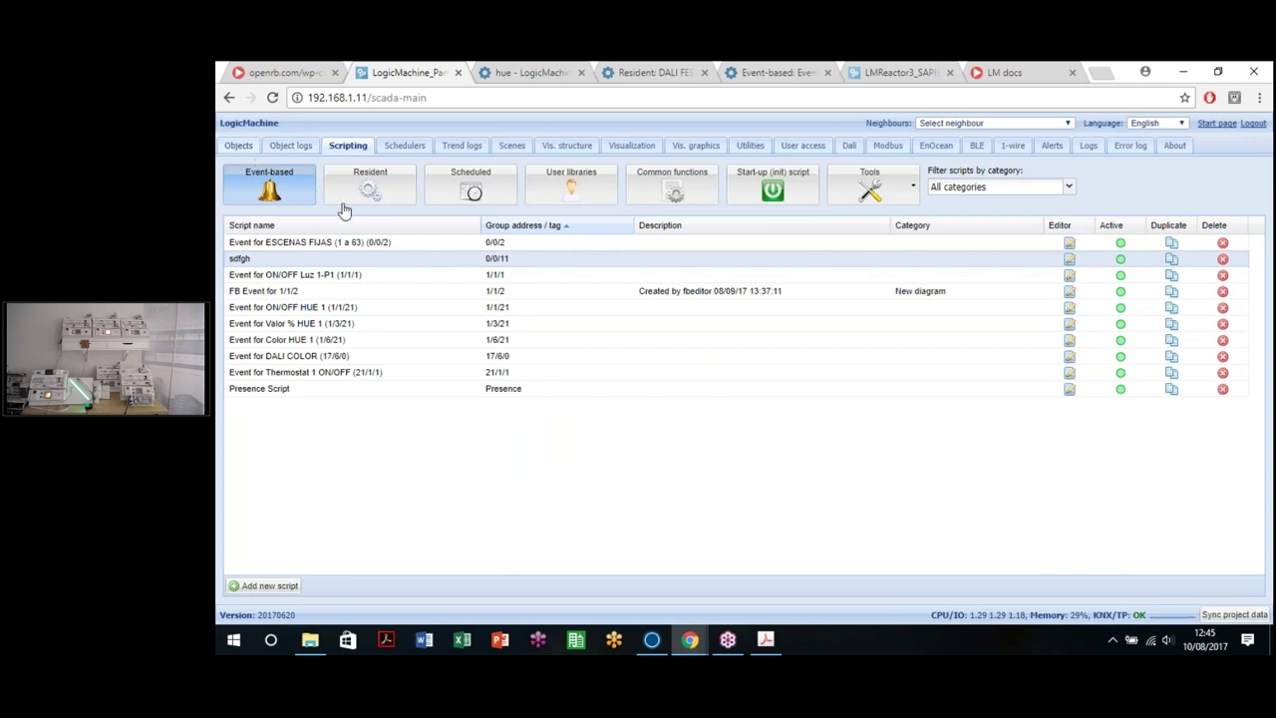
Step: Filter the objects by 'hue' and open the ON/OFF HUE 1 (1/1/21) event script
{"action": "left_click", "coordinate": [238, 145]}
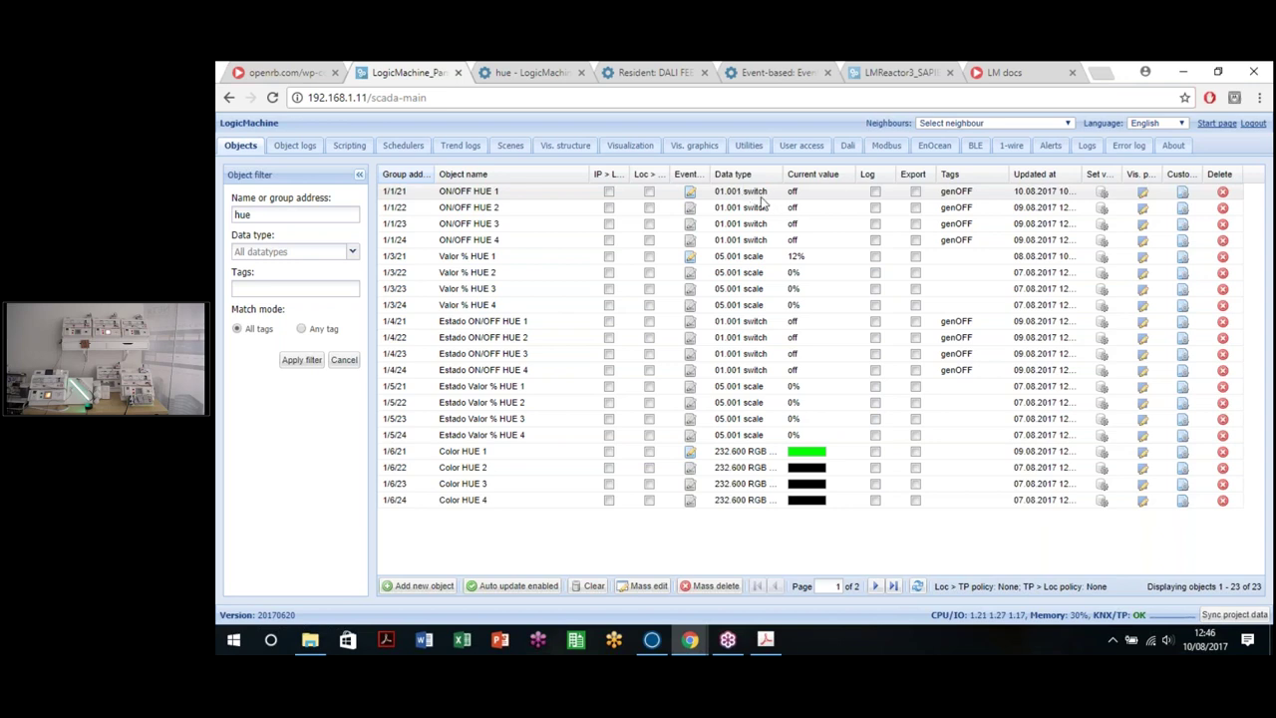
{"action": "left_click", "coordinate": [691, 194]}
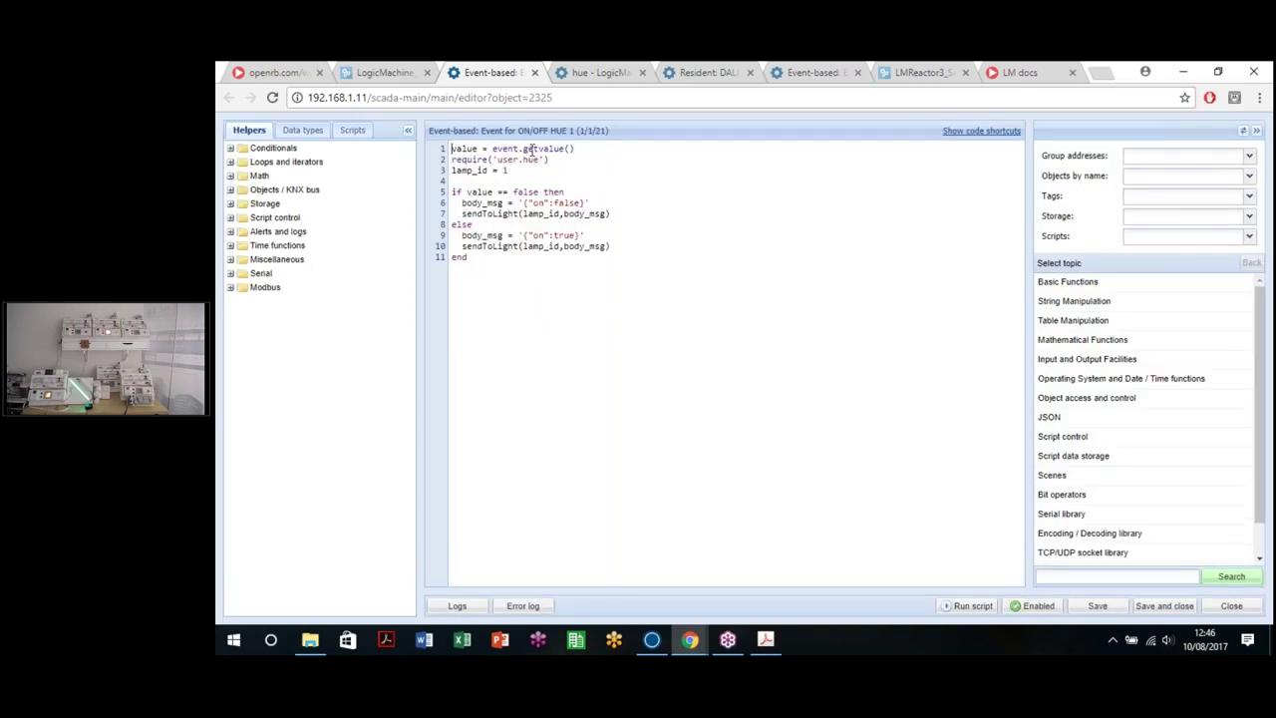
Step: Copy the ON/OFF HUE 1 script code, save it, and test-run it by sending on
{"action": "left_click_drag", "start_coordinate": [462, 246], "coordinate": [618, 240]}
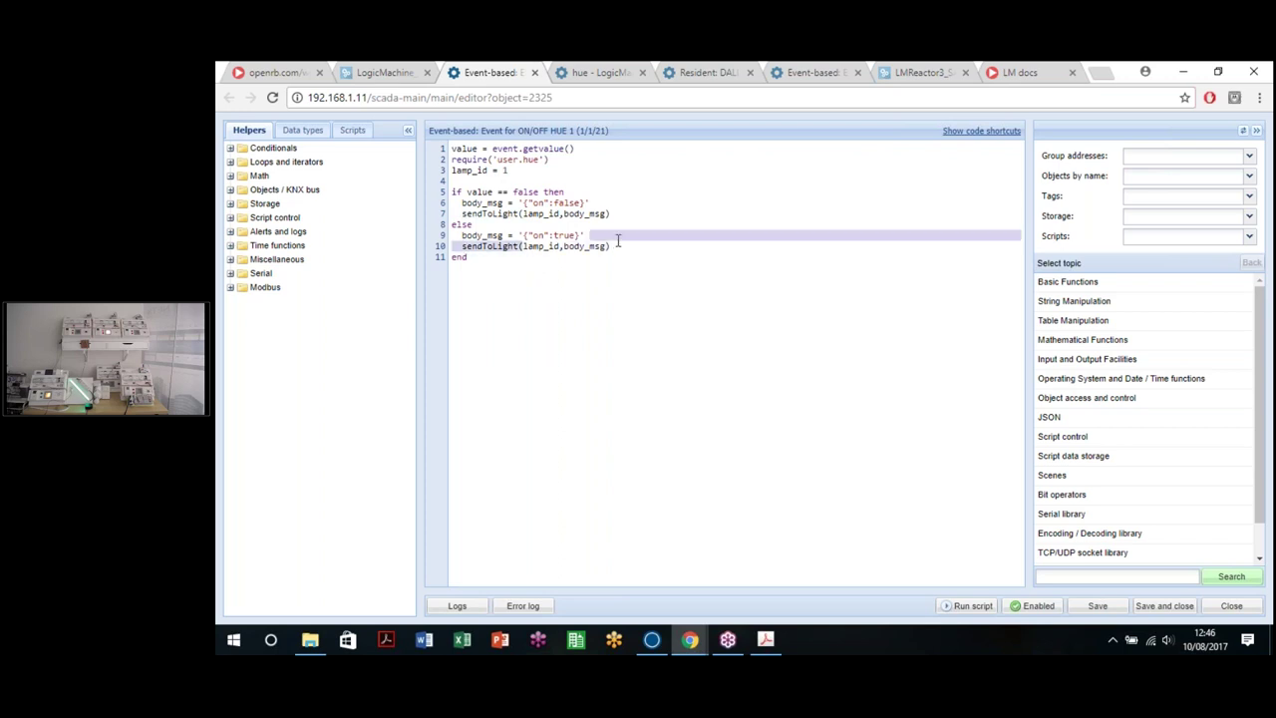
{"action": "left_click", "coordinate": [507, 170]}
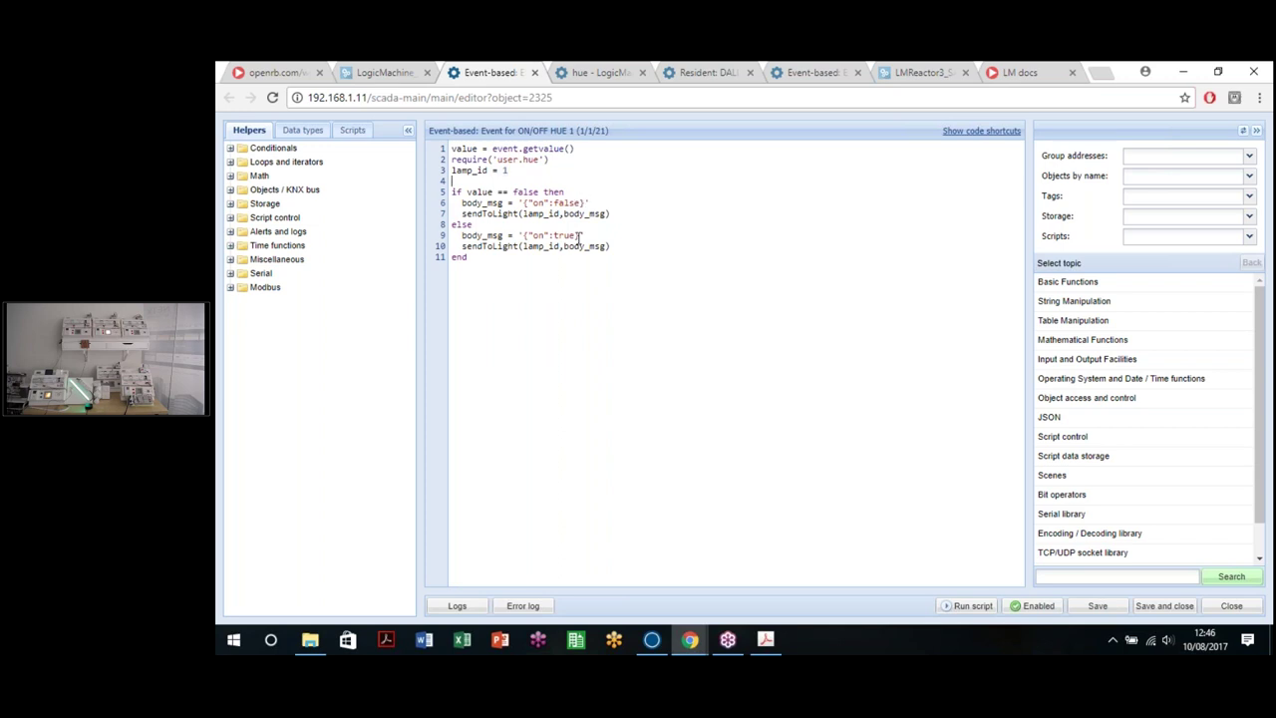
{"action": "key", "text": "ctrl+a"}
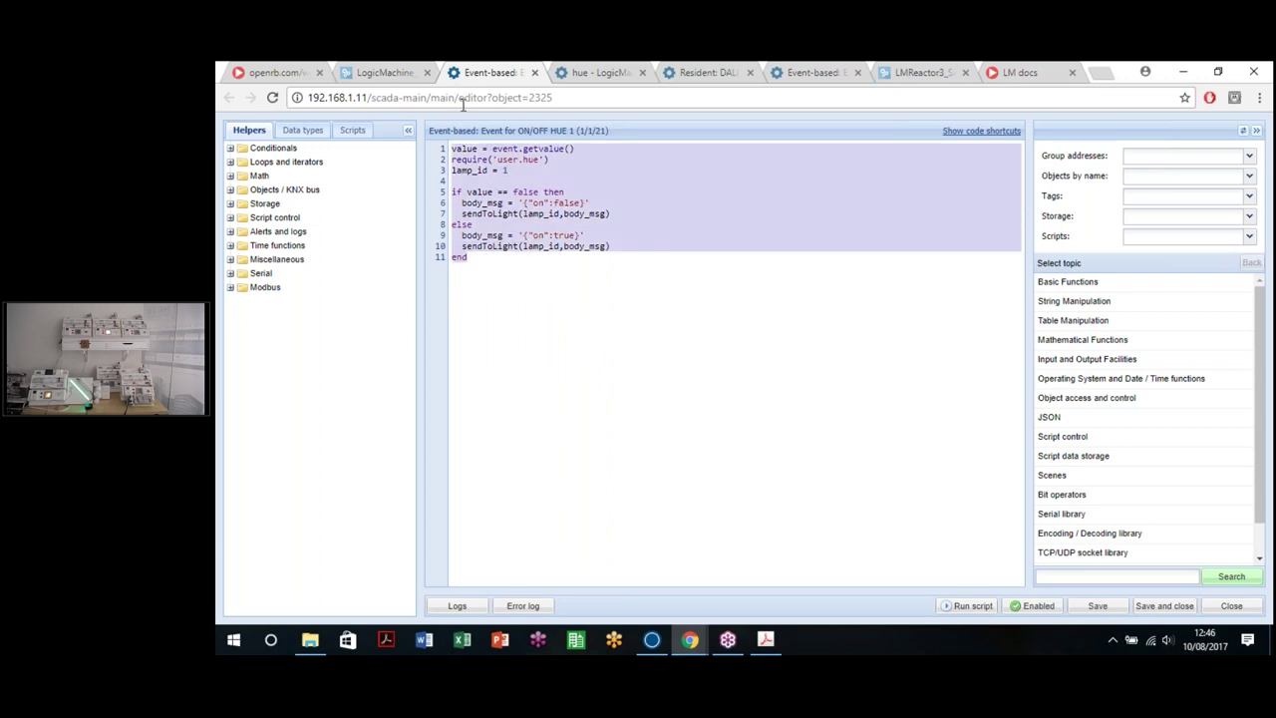
{"action": "left_click", "coordinate": [1098, 605]}
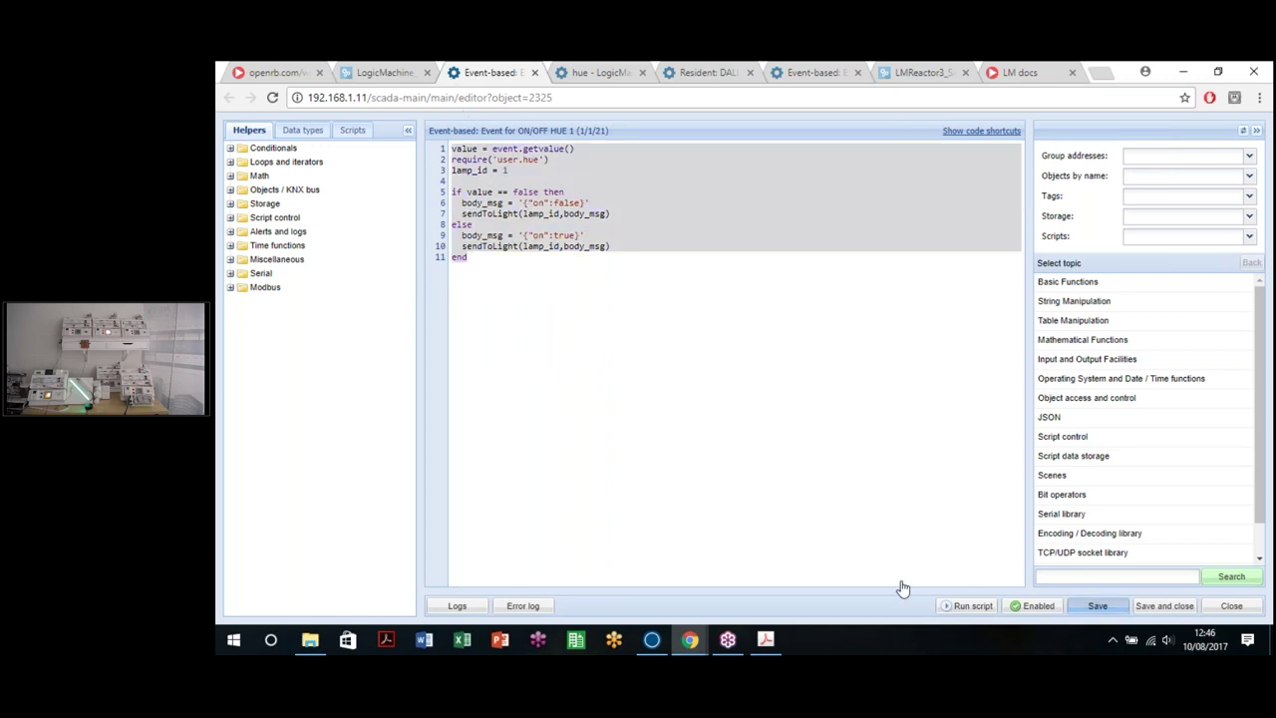
{"action": "left_click", "coordinate": [961, 605]}
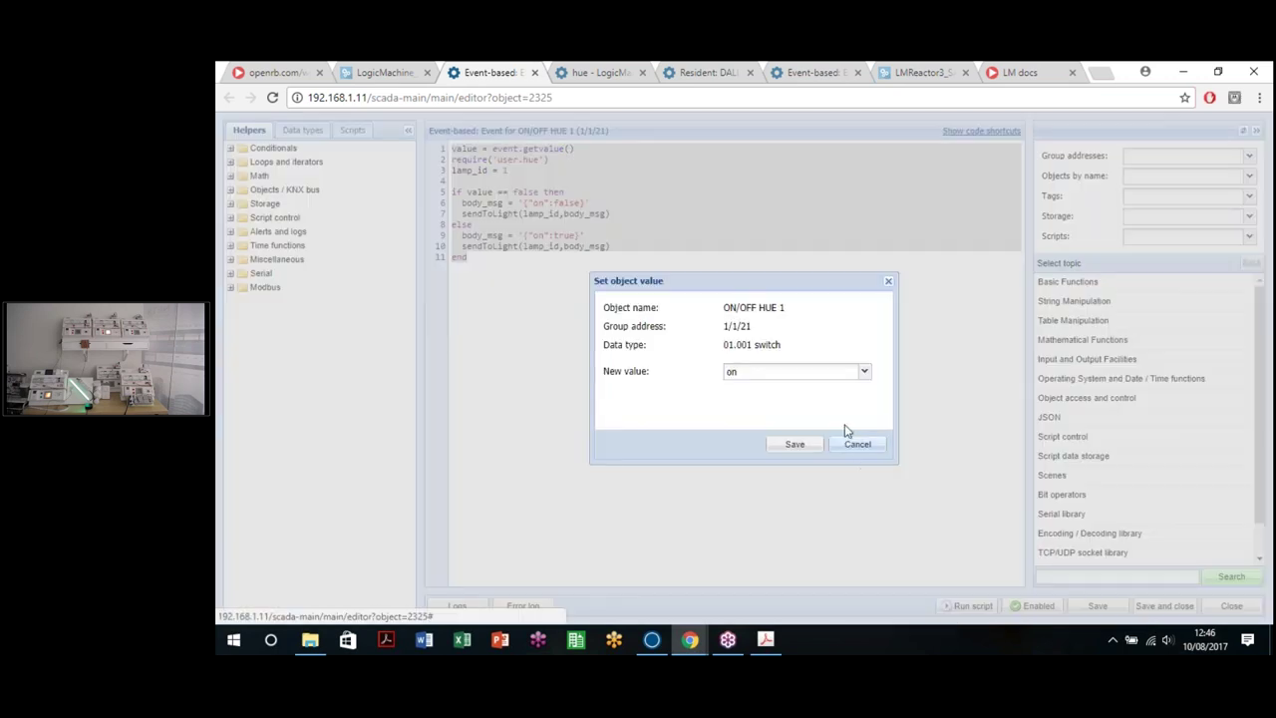
{"action": "left_click", "coordinate": [795, 445]}
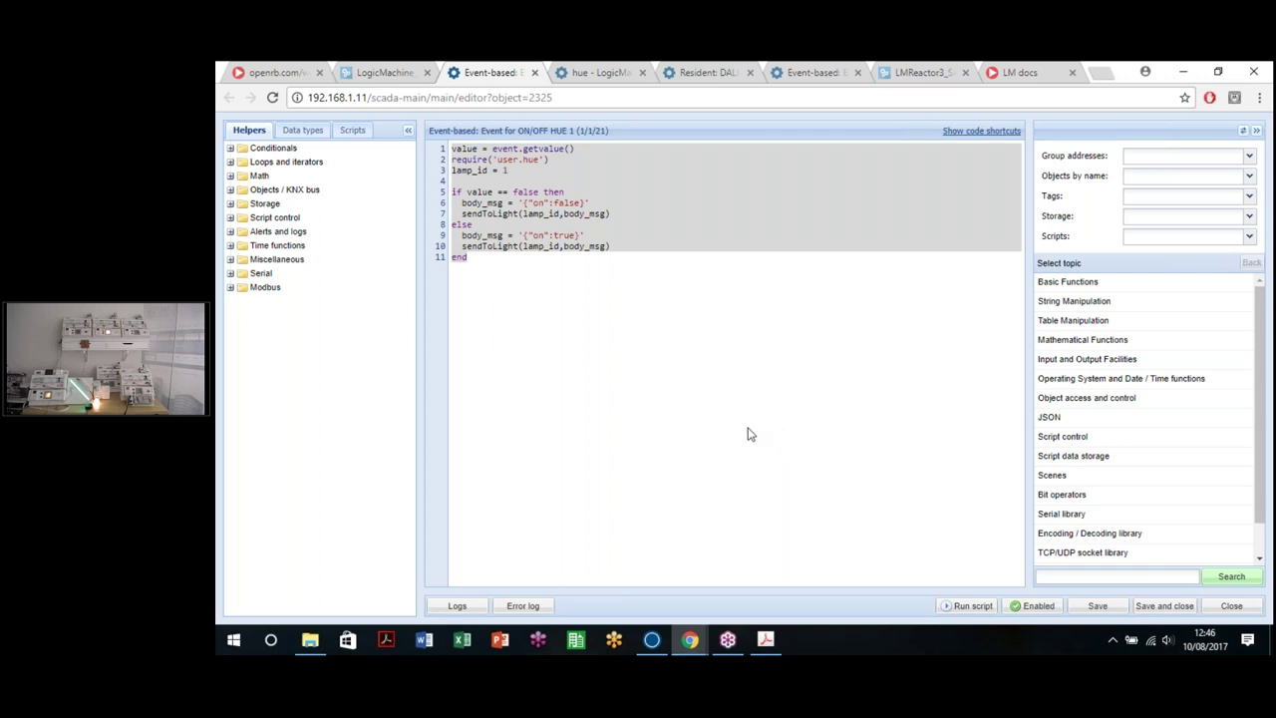
Step: Open the empty event script for ON/OFF HUE 2 (1/1/22) from the objects list
{"action": "left_click", "coordinate": [629, 351]}
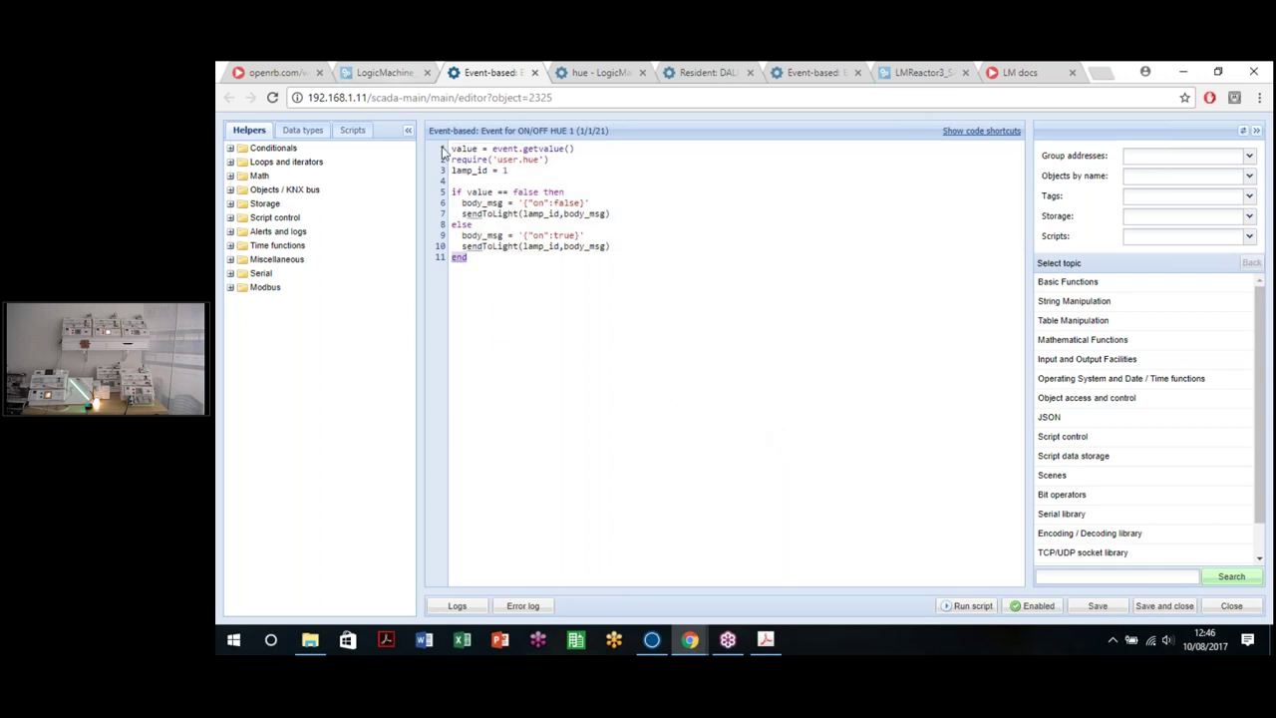
{"action": "left_click", "coordinate": [385, 73]}
{"action": "left_click", "coordinate": [687, 209]}
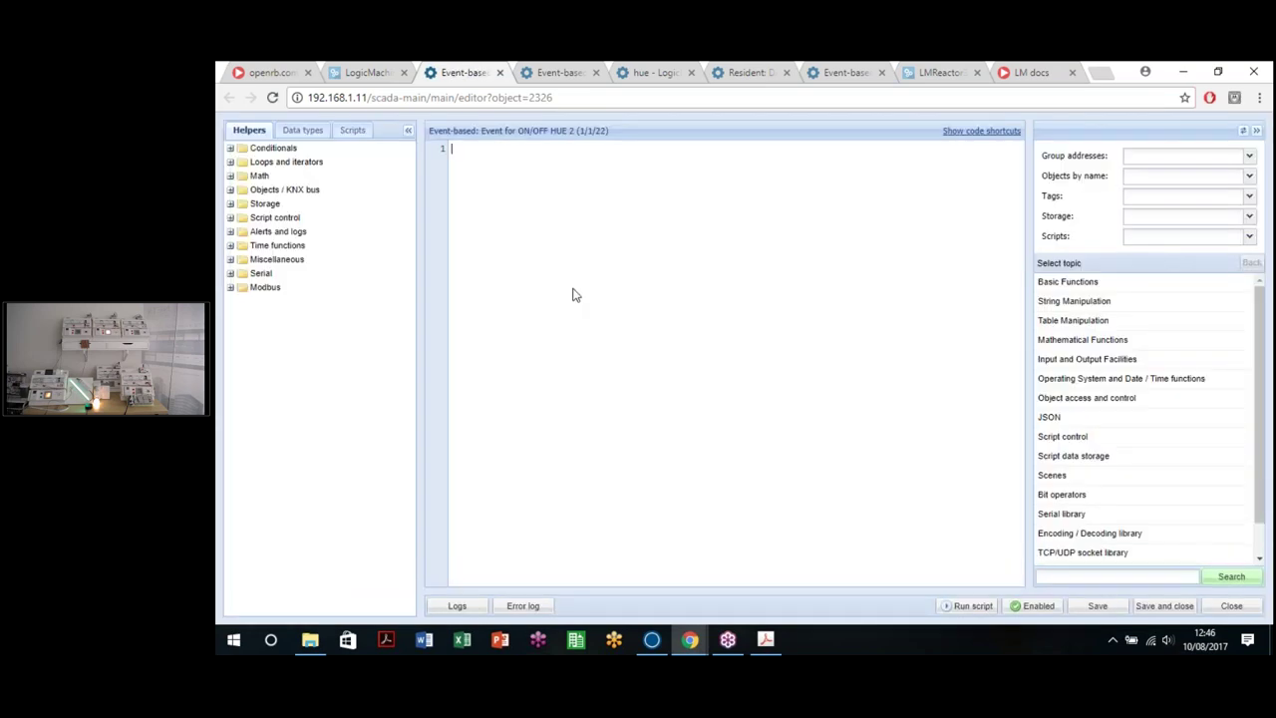
Step: Set lamp_id = 2 in the ON/OFF HUE 2 script and test it by sending off, then on
{"action": "left_click", "coordinate": [509, 176]}
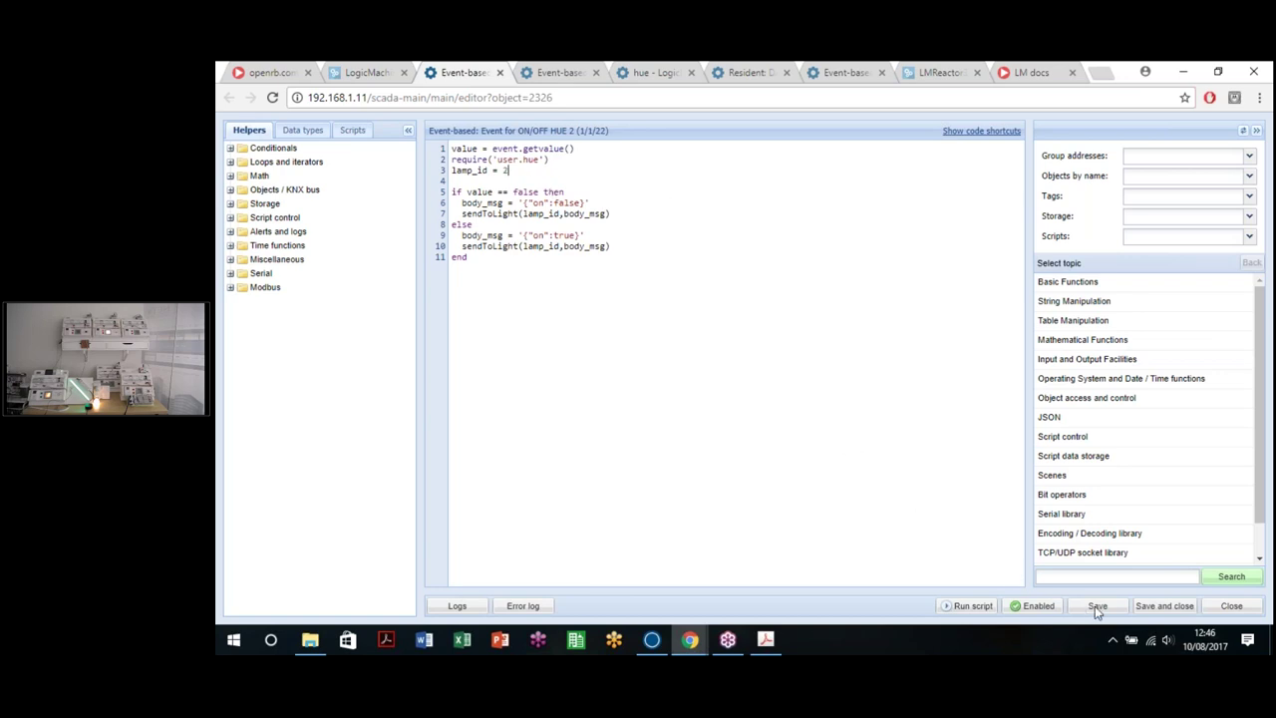
{"action": "left_click", "coordinate": [963, 609]}
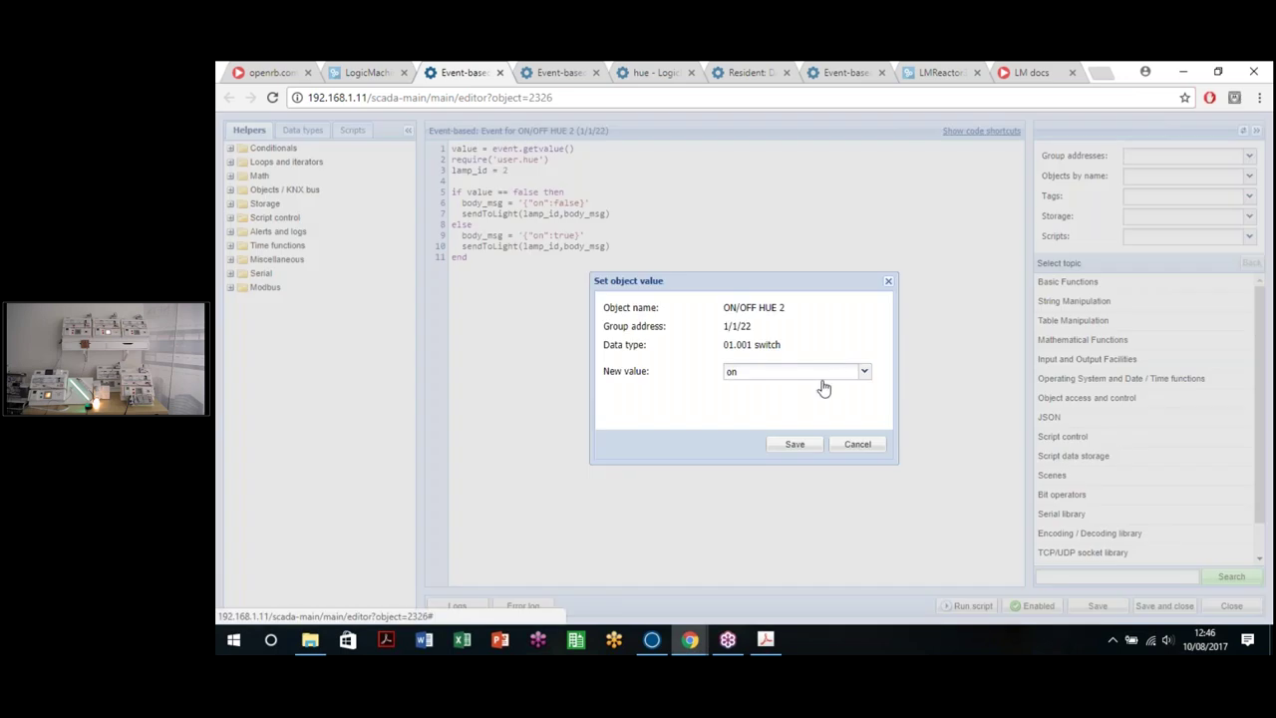
{"action": "left_click", "coordinate": [812, 373]}
{"action": "left_click", "coordinate": [763, 385]}
{"action": "left_click", "coordinate": [793, 445]}
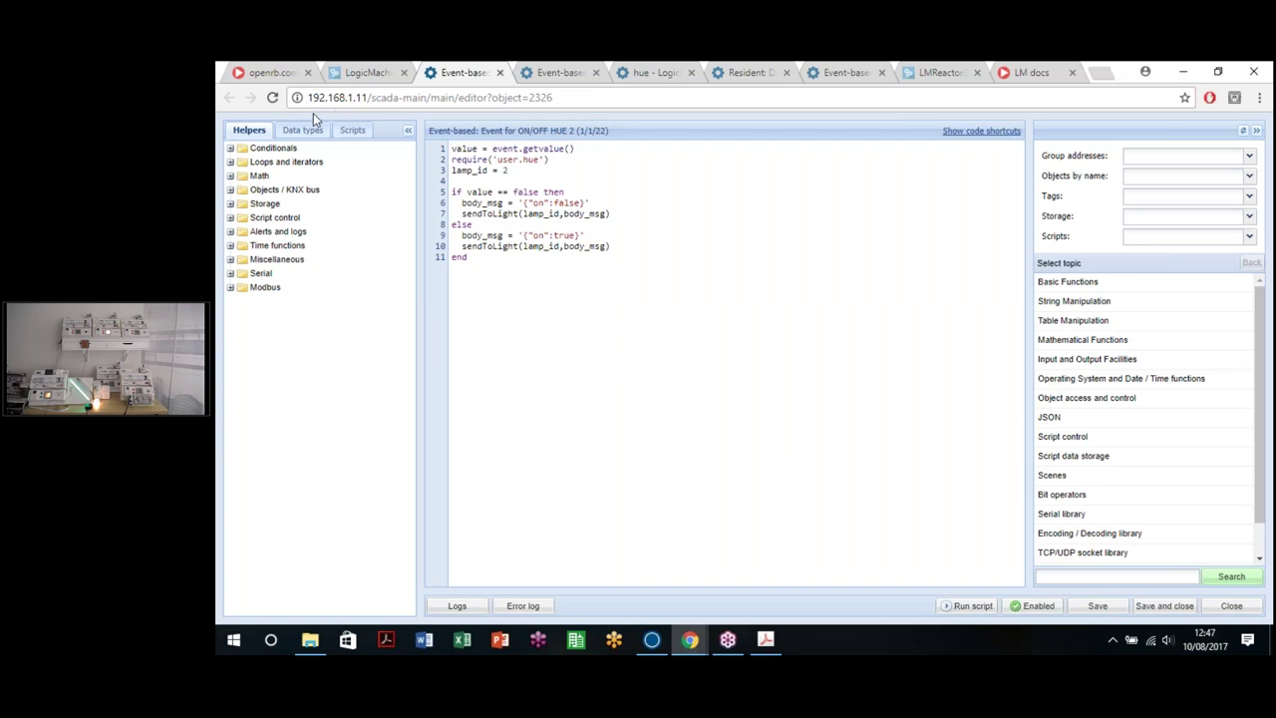
{"action": "left_click", "coordinate": [972, 606]}
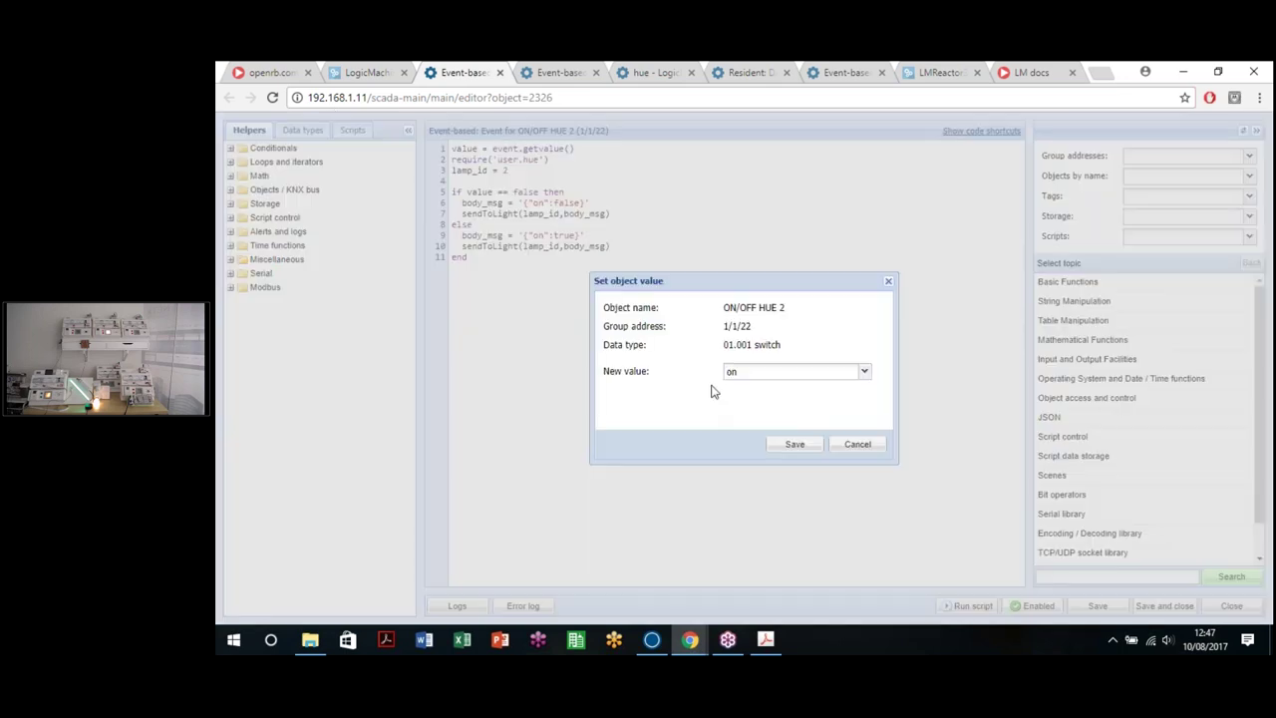
{"action": "left_click", "coordinate": [783, 444]}
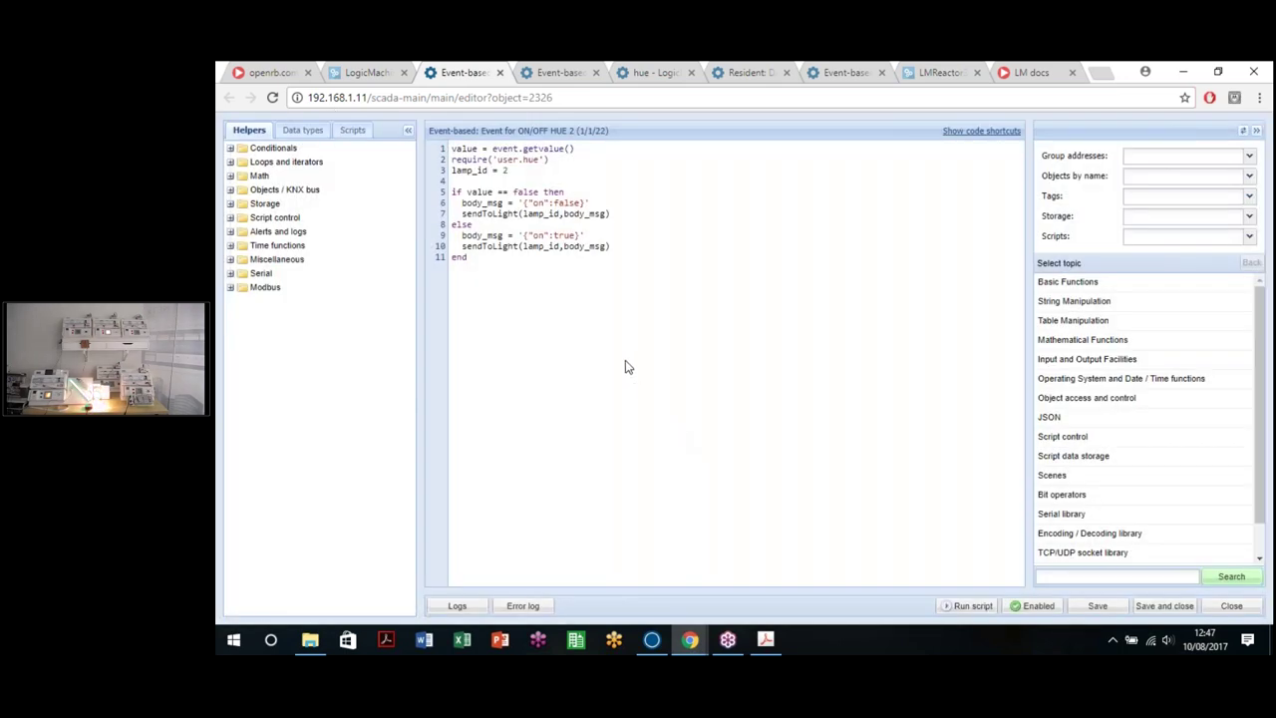
{"action": "left_click", "coordinate": [364, 71]}
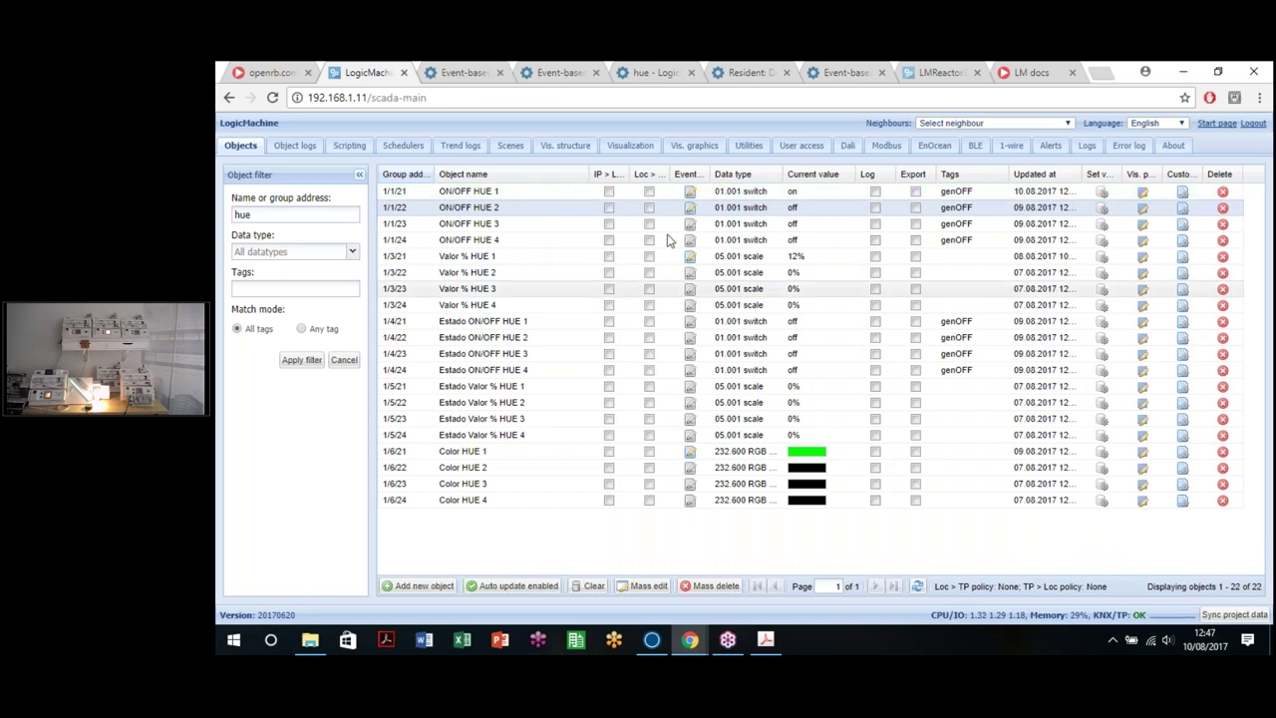
Step: Open the ON/OFF HUE 4 script with lamp_id = 4, test-run it and send on
{"action": "left_click", "coordinate": [689, 256]}
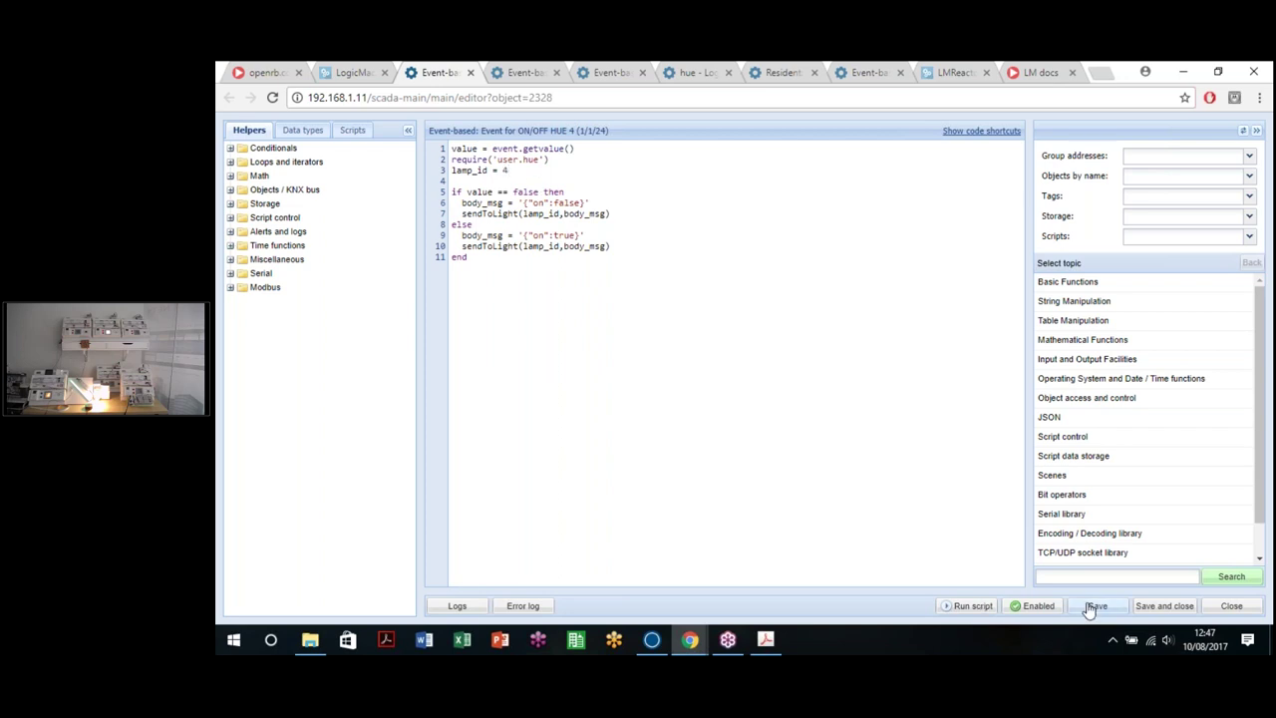
{"action": "left_click", "coordinate": [969, 606]}
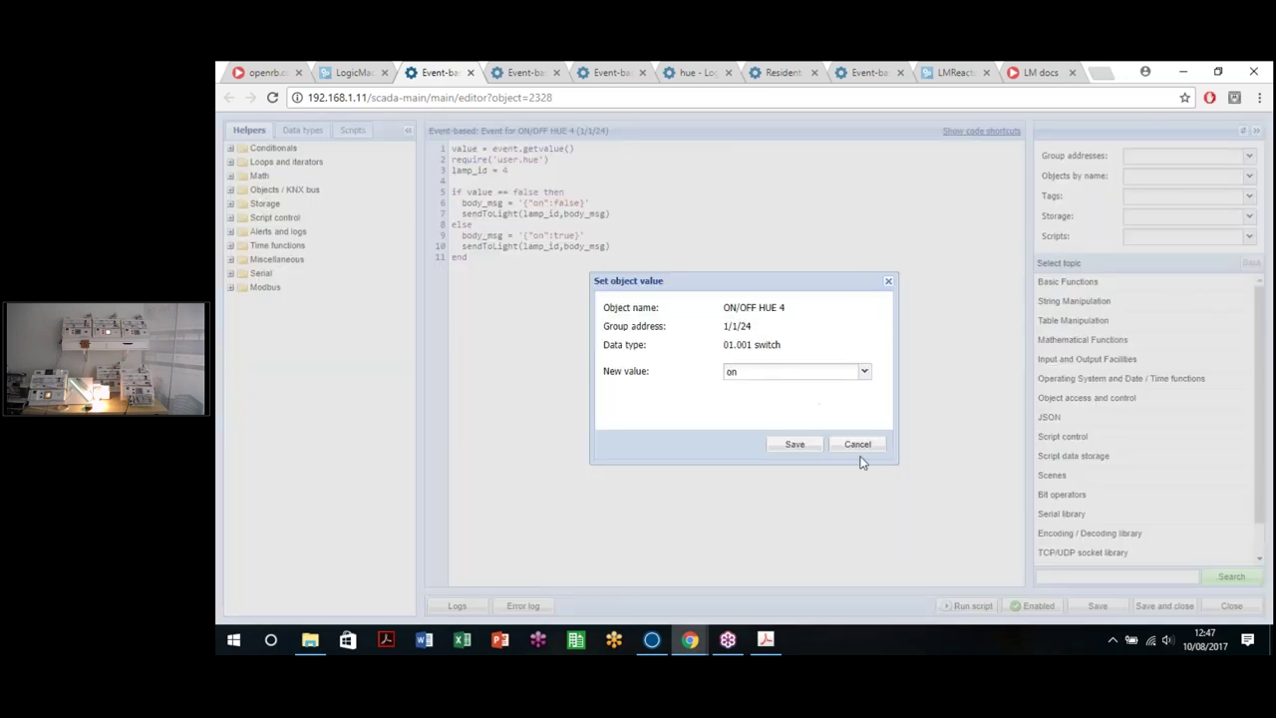
{"action": "left_click", "coordinate": [790, 444]}
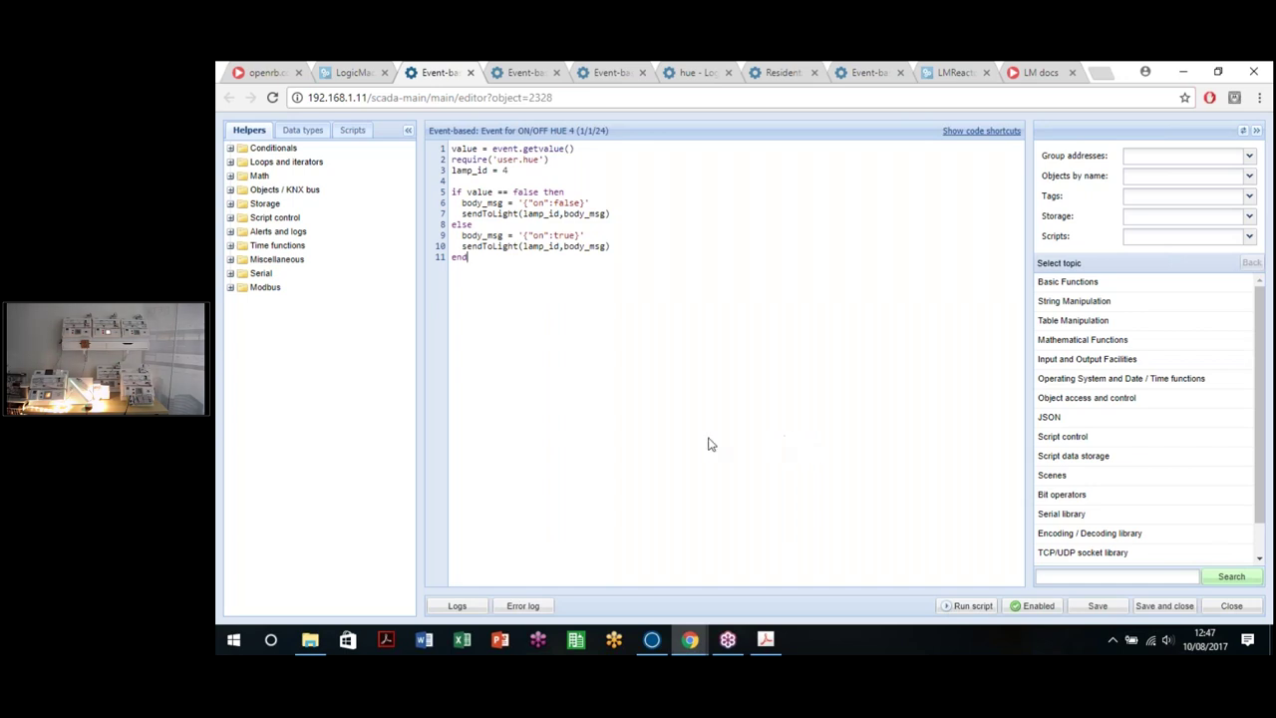
Step: Close the four finished script editor tabs
{"action": "left_click", "coordinate": [469, 73]}
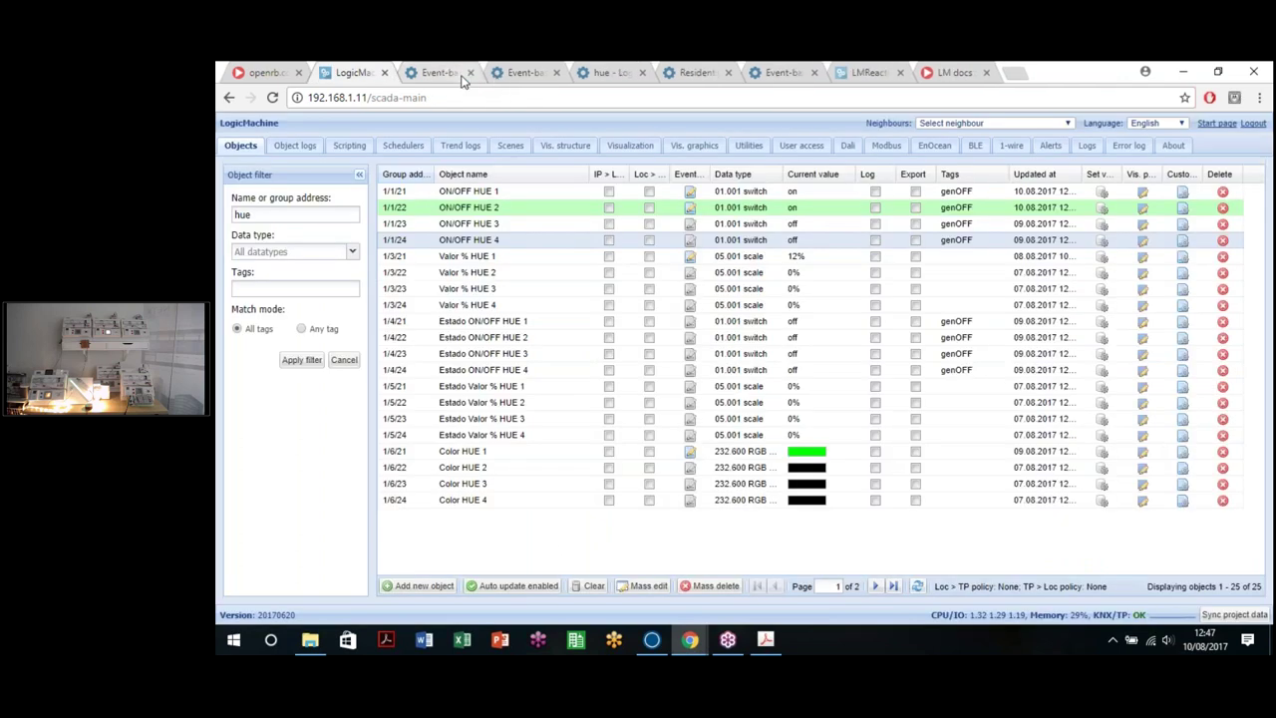
{"action": "left_click", "coordinate": [471, 74]}
{"action": "left_click", "coordinate": [472, 74]}
{"action": "left_click", "coordinate": [470, 72]}
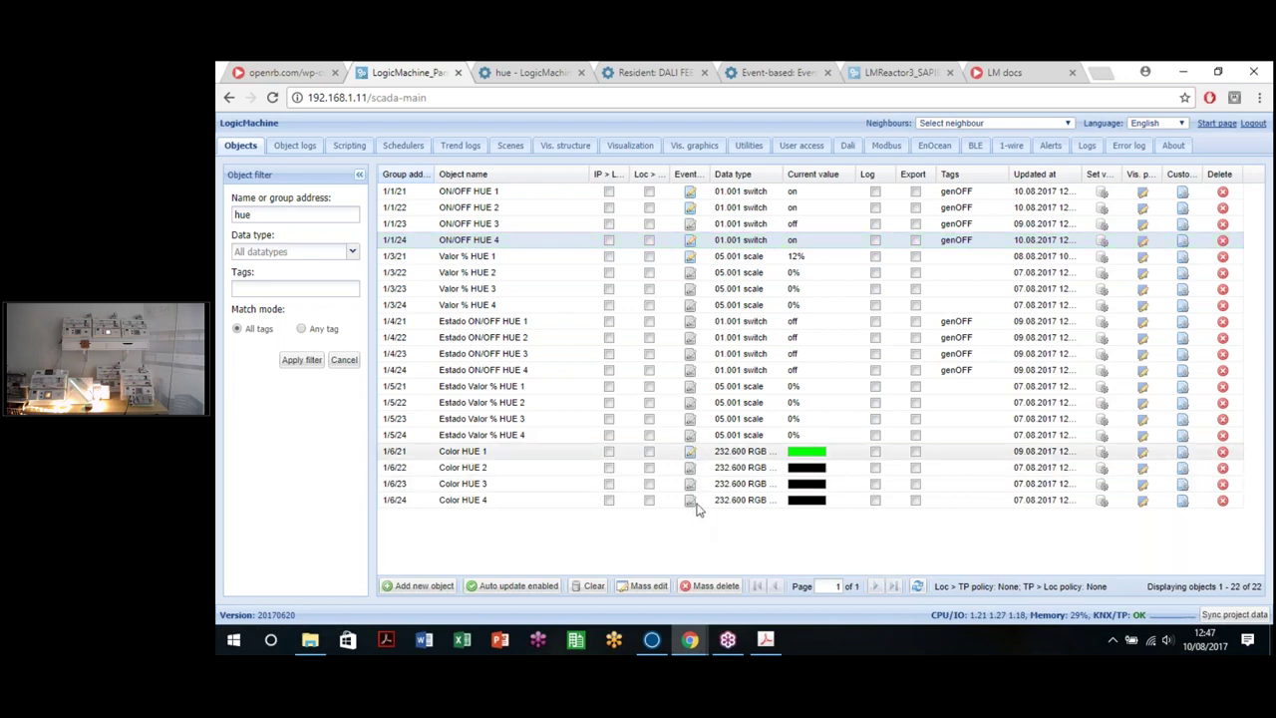
Step: Set Color HUE 1's value to green
{"action": "left_click", "coordinate": [951, 460]}
{"action": "left_click", "coordinate": [797, 372]}
{"action": "left_click", "coordinate": [786, 442]}
{"action": "left_click", "coordinate": [855, 441]}
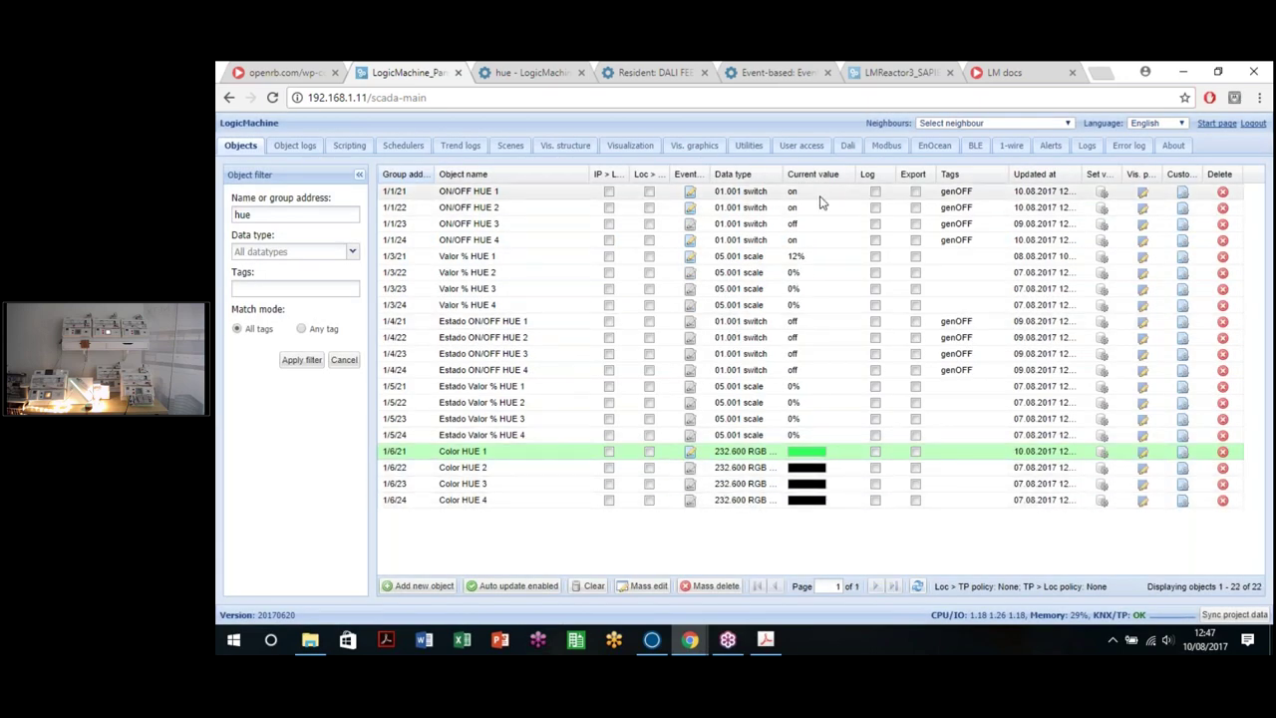
Step: Switch ON/OFF HUE 2 and HUE 3 off, then open Color HUE 1's event script
{"action": "left_click", "coordinate": [1102, 207]}
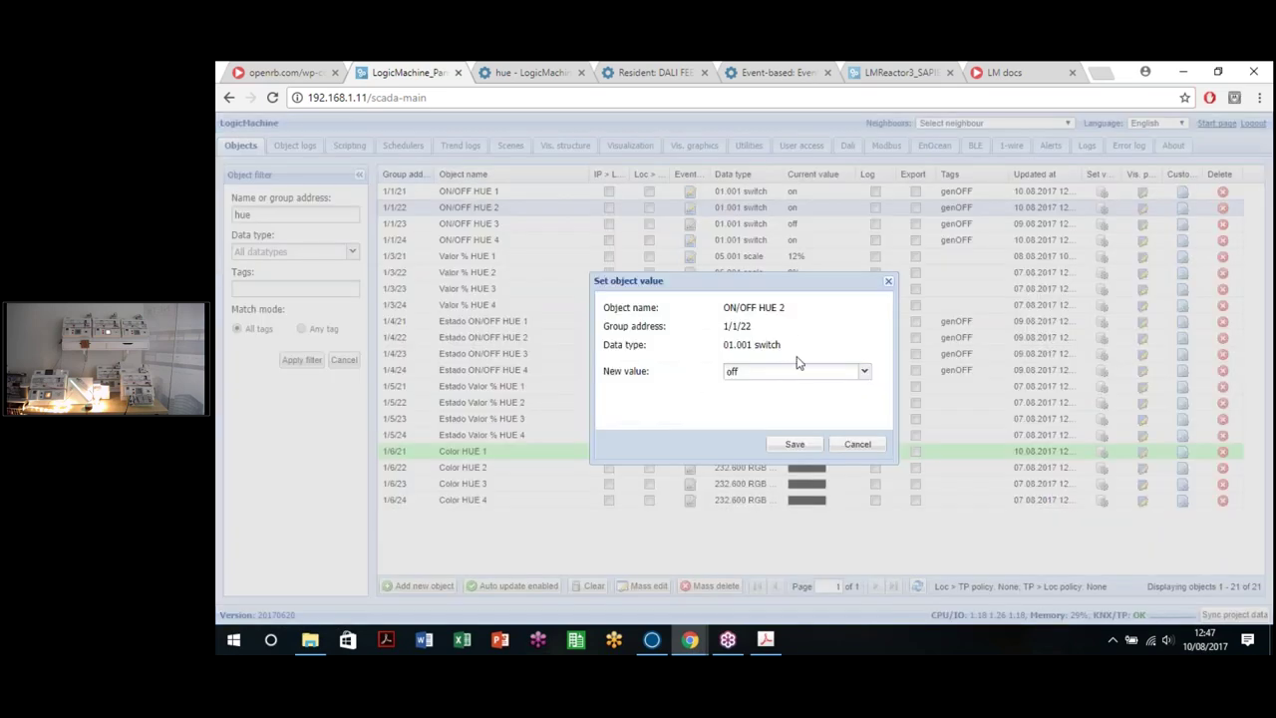
{"action": "left_click", "coordinate": [797, 443]}
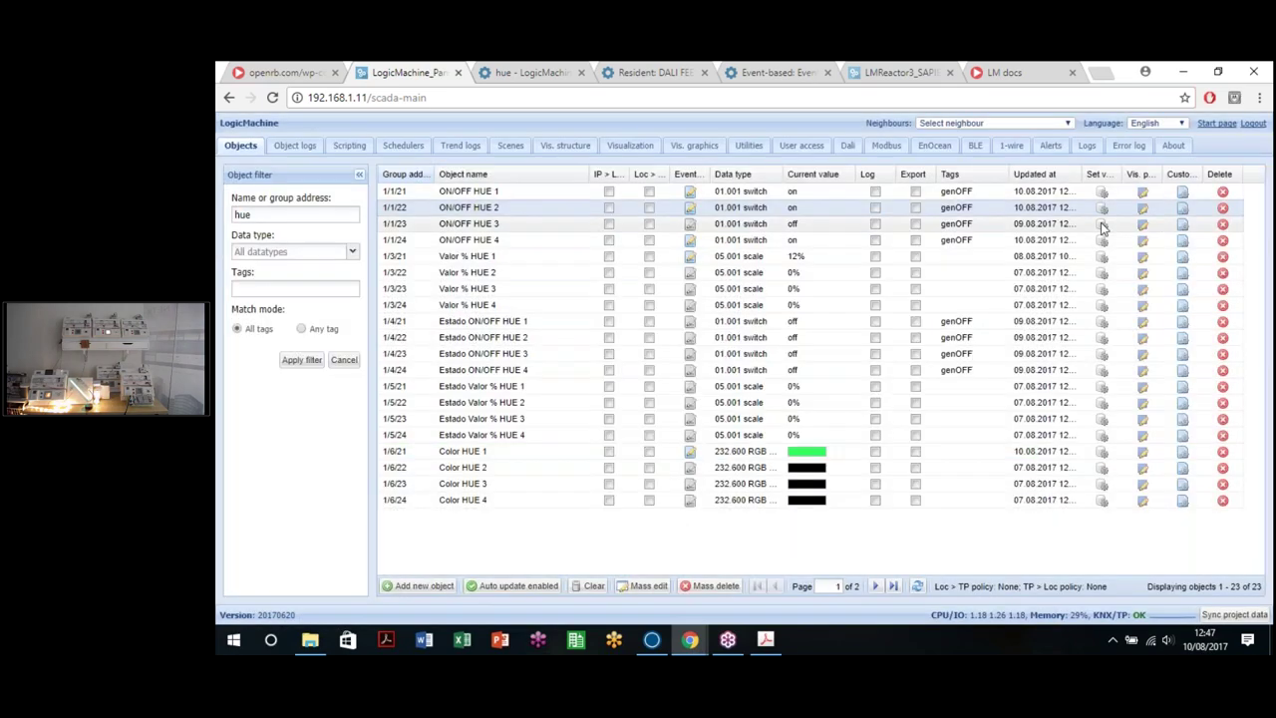
{"action": "left_click", "coordinate": [793, 223]}
{"action": "left_click", "coordinate": [763, 375]}
{"action": "left_click", "coordinate": [764, 403]}
{"action": "left_click", "coordinate": [745, 375]}
{"action": "left_click", "coordinate": [766, 403]}
{"action": "left_click", "coordinate": [795, 445]}
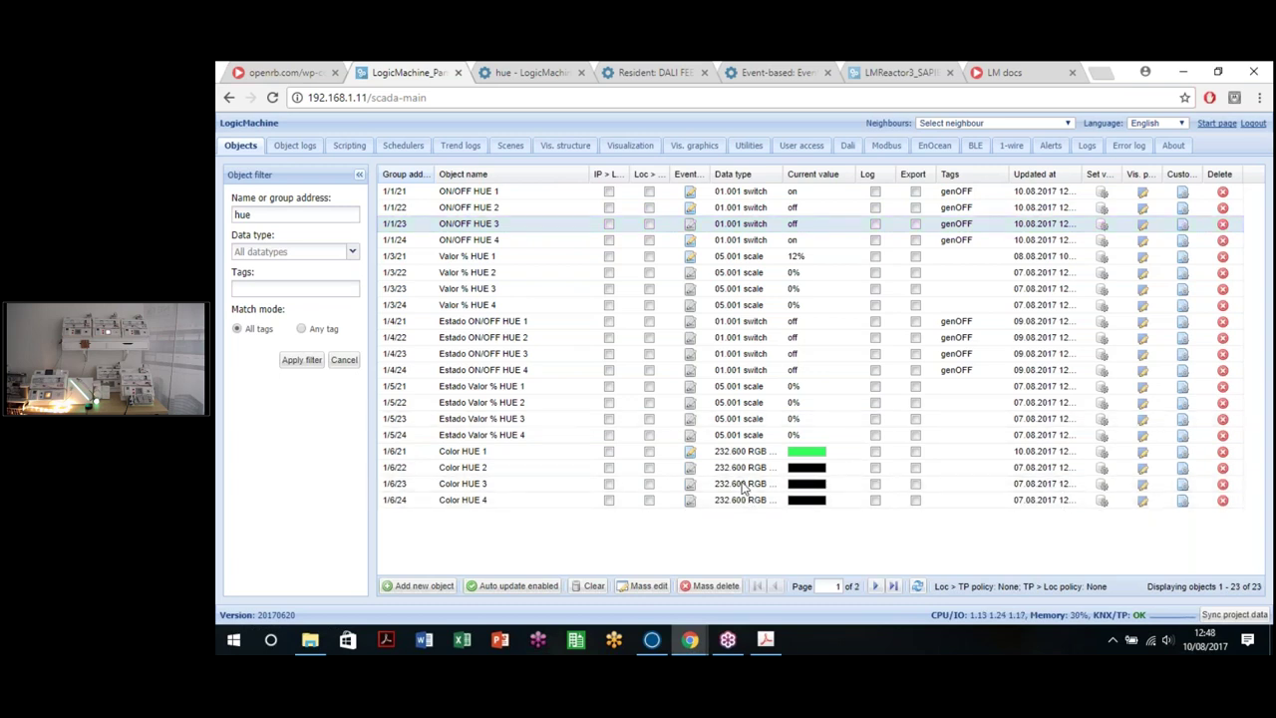
{"action": "left_click", "coordinate": [674, 436]}
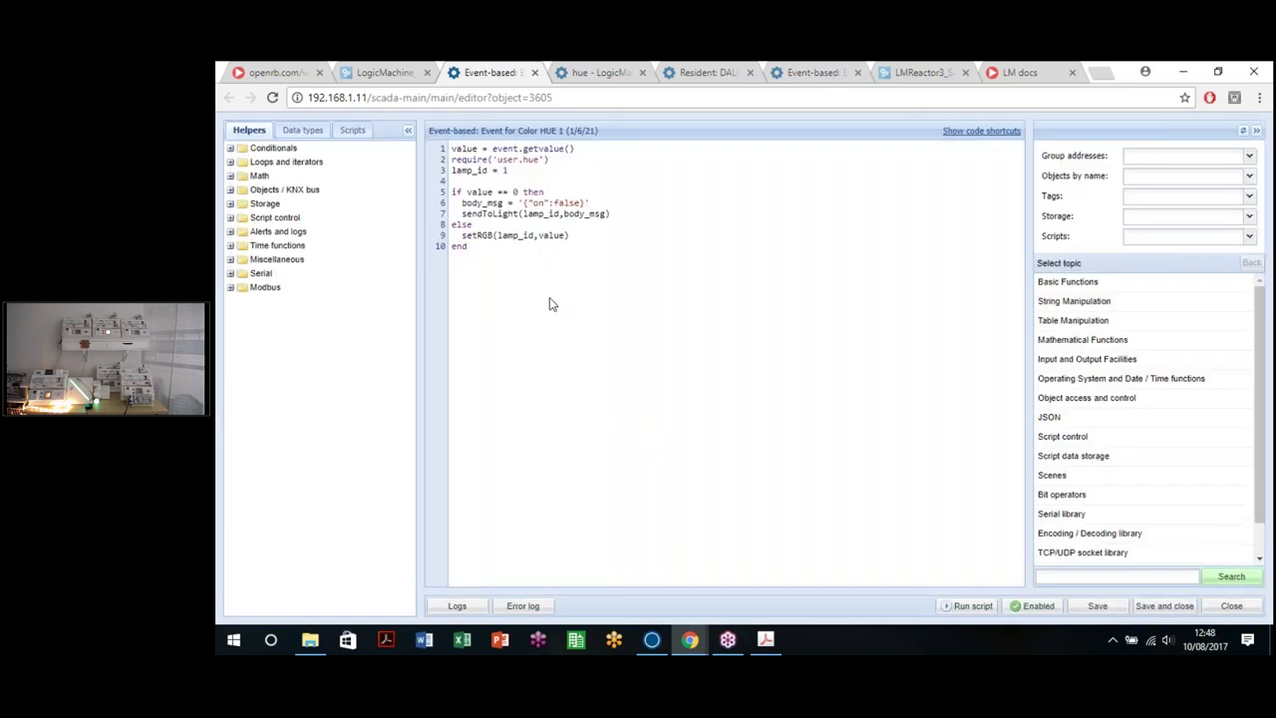
Step: Review the Color HUE 1 script's value variable and setRGB call, then return to the objects list
{"action": "left_click_drag", "start_coordinate": [550, 299], "coordinate": [435, 148]}
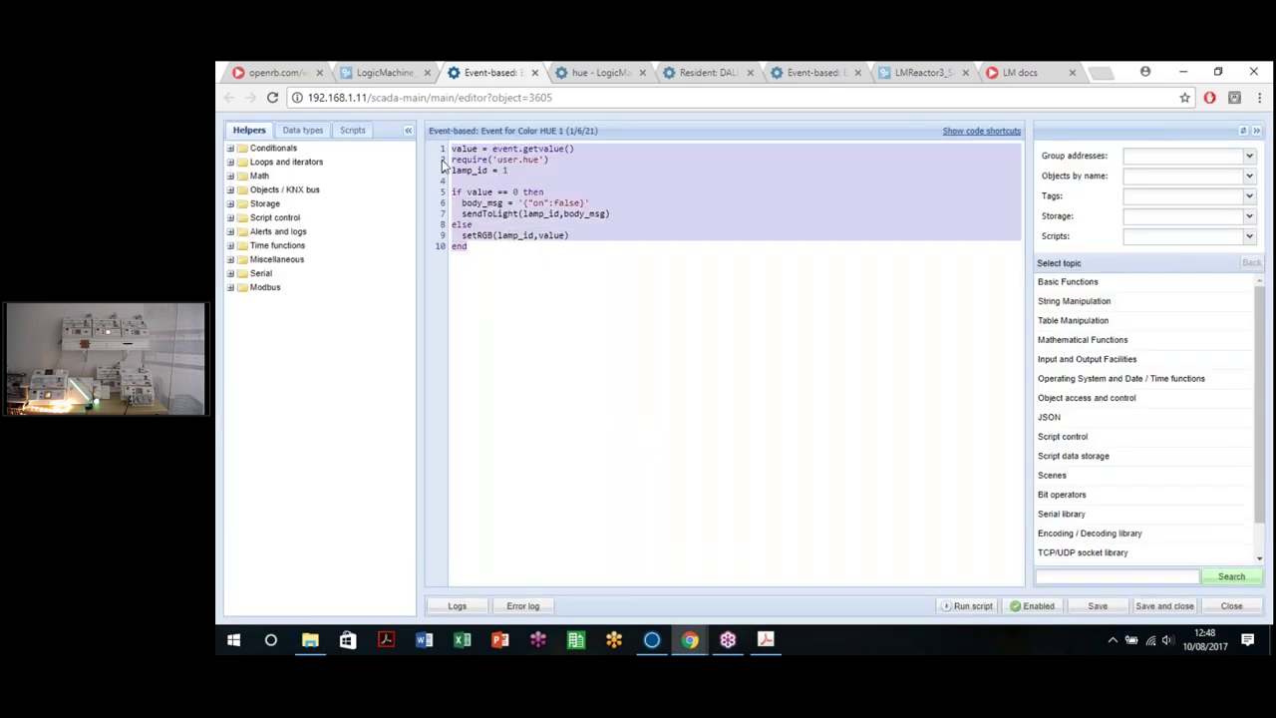
{"action": "left_click", "coordinate": [501, 270]}
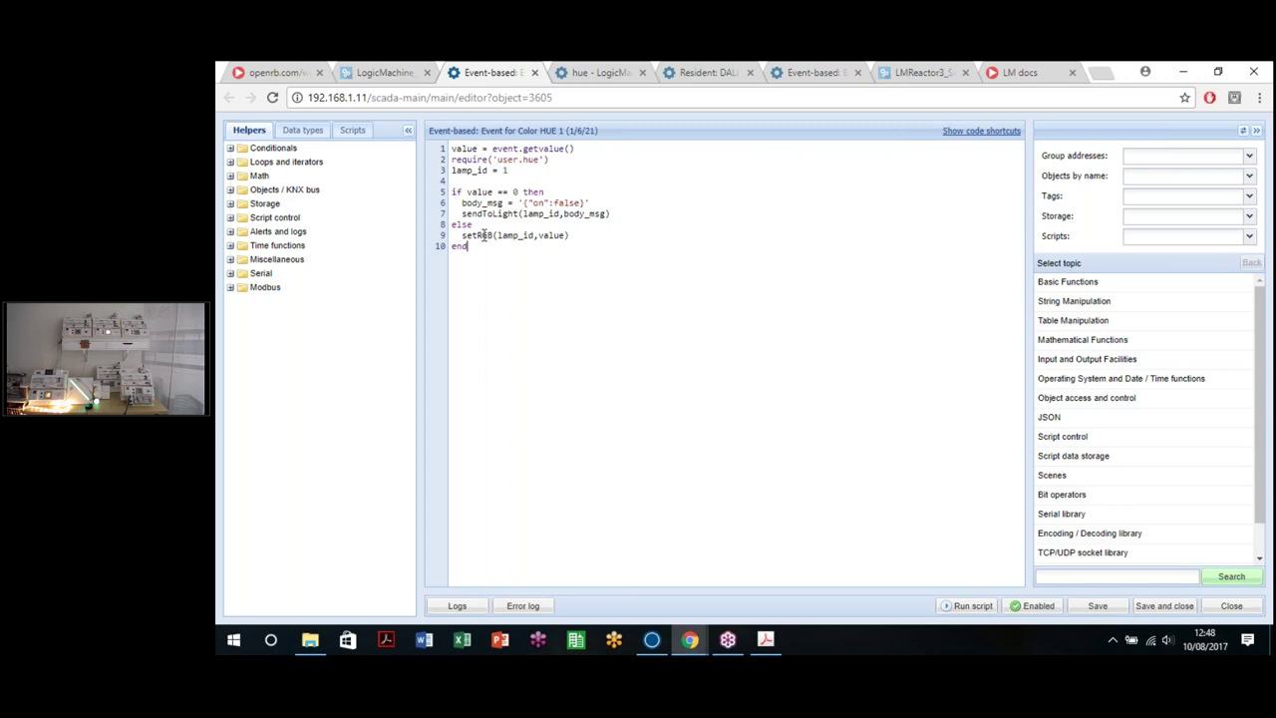
{"action": "double_click", "coordinate": [467, 148]}
{"action": "double_click", "coordinate": [479, 236]}
{"action": "left_click", "coordinate": [502, 239]}
{"action": "key", "text": "ctrl+shift+Tab"}
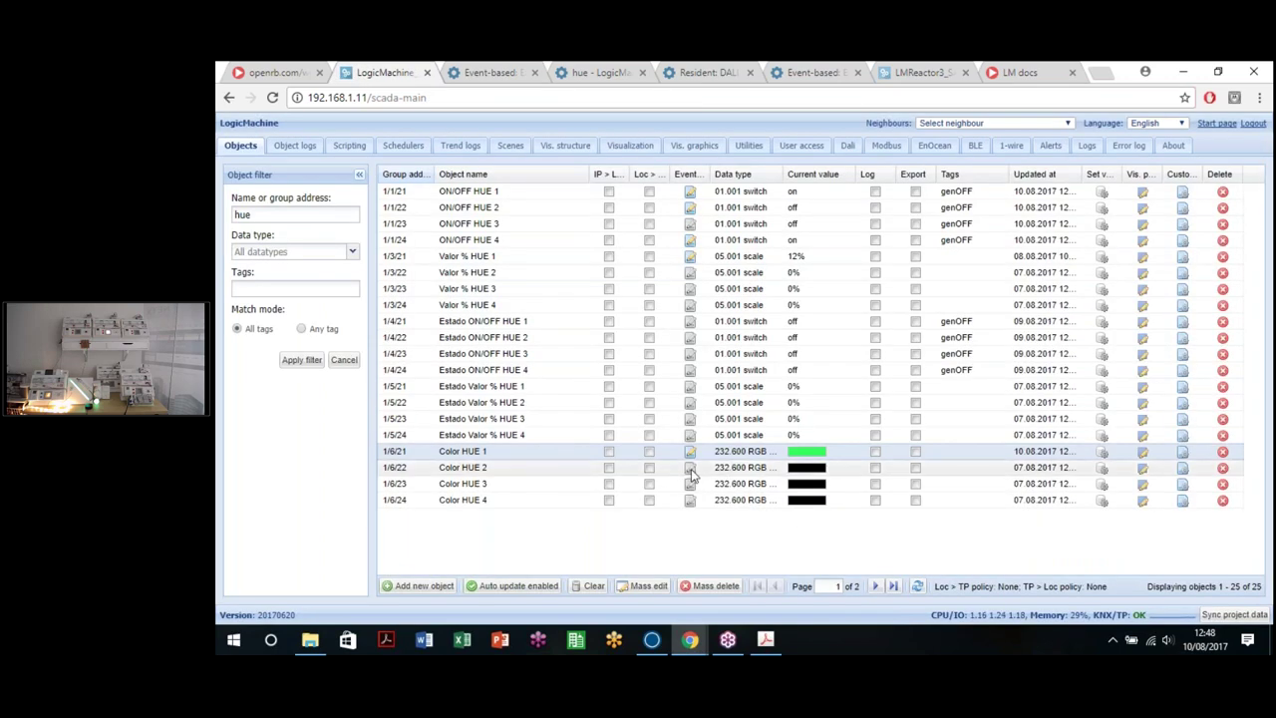
Step: Set lamp_id to 2 in the Color HUE 2 (1/6/22) event script and save it
{"action": "left_click", "coordinate": [692, 470]}
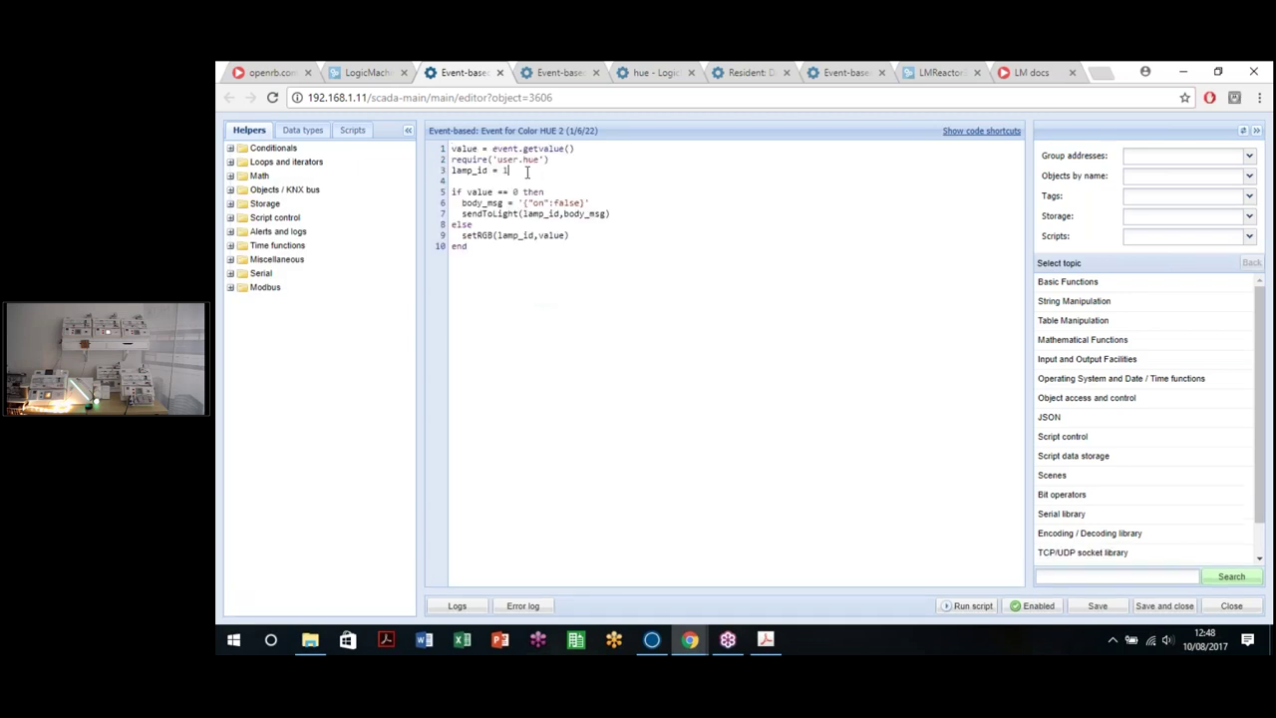
{"action": "type", "text": "2"}
{"action": "left_click", "coordinate": [1096, 605]}
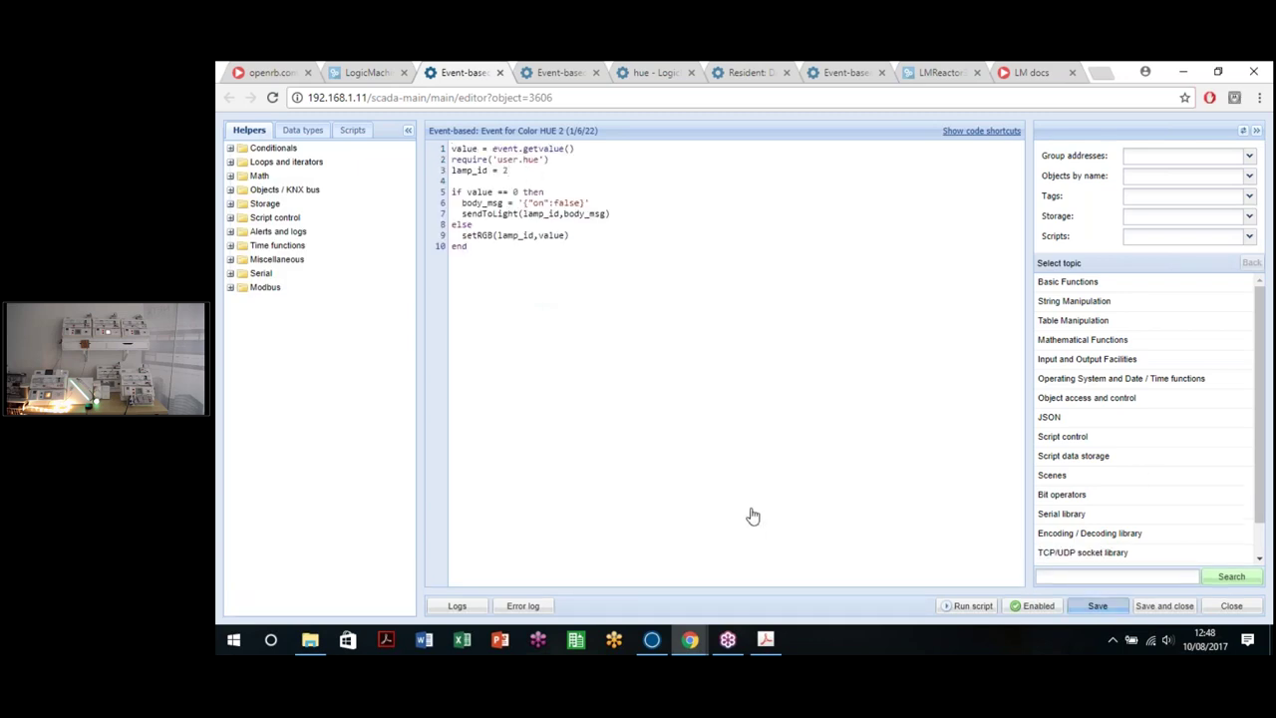
{"action": "left_click", "coordinate": [338, 79]}
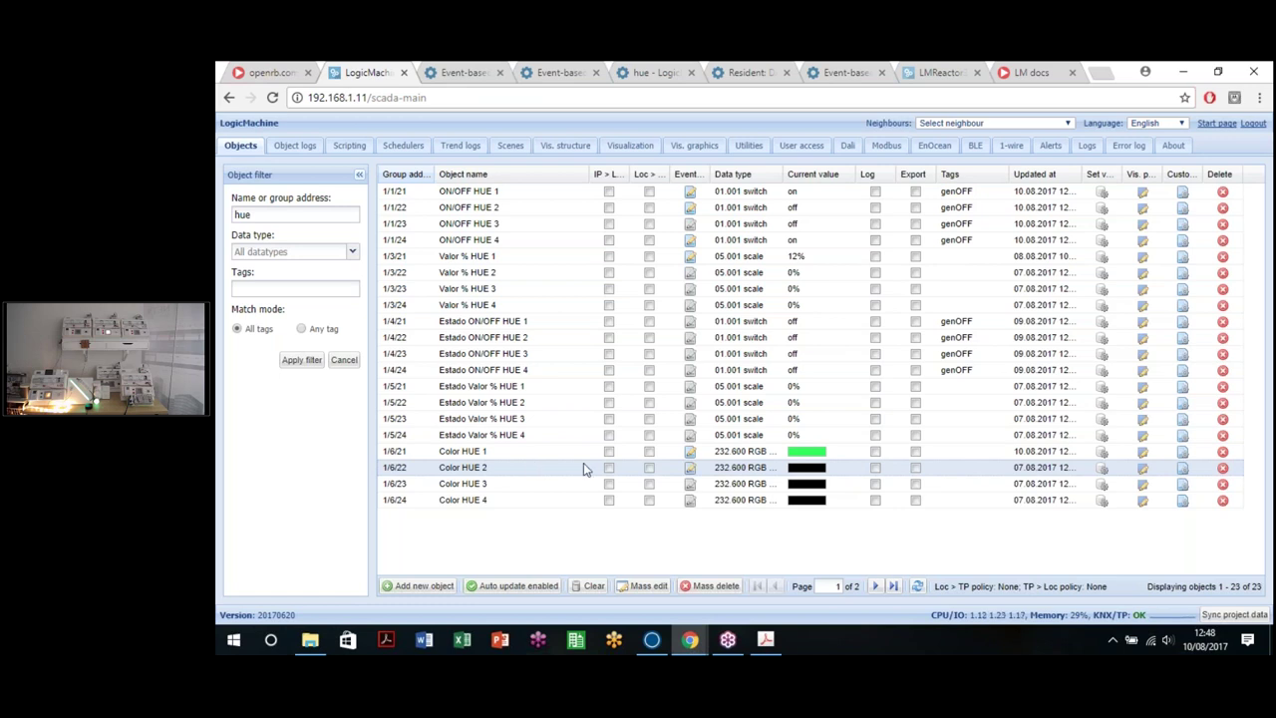
Step: Open the Color HUE 4 (1/6/24) event script with lamp_id = 4 and save it
{"action": "left_click", "coordinate": [690, 500]}
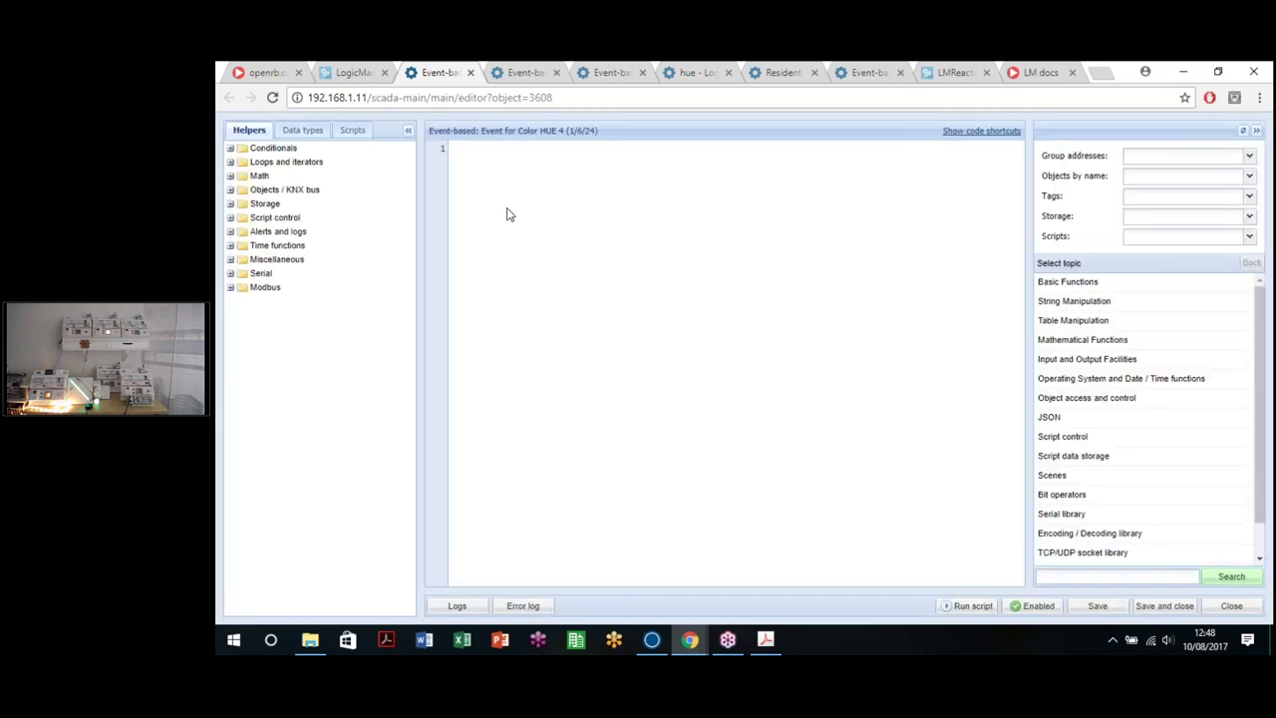
{"action": "left_click", "coordinate": [519, 170]}
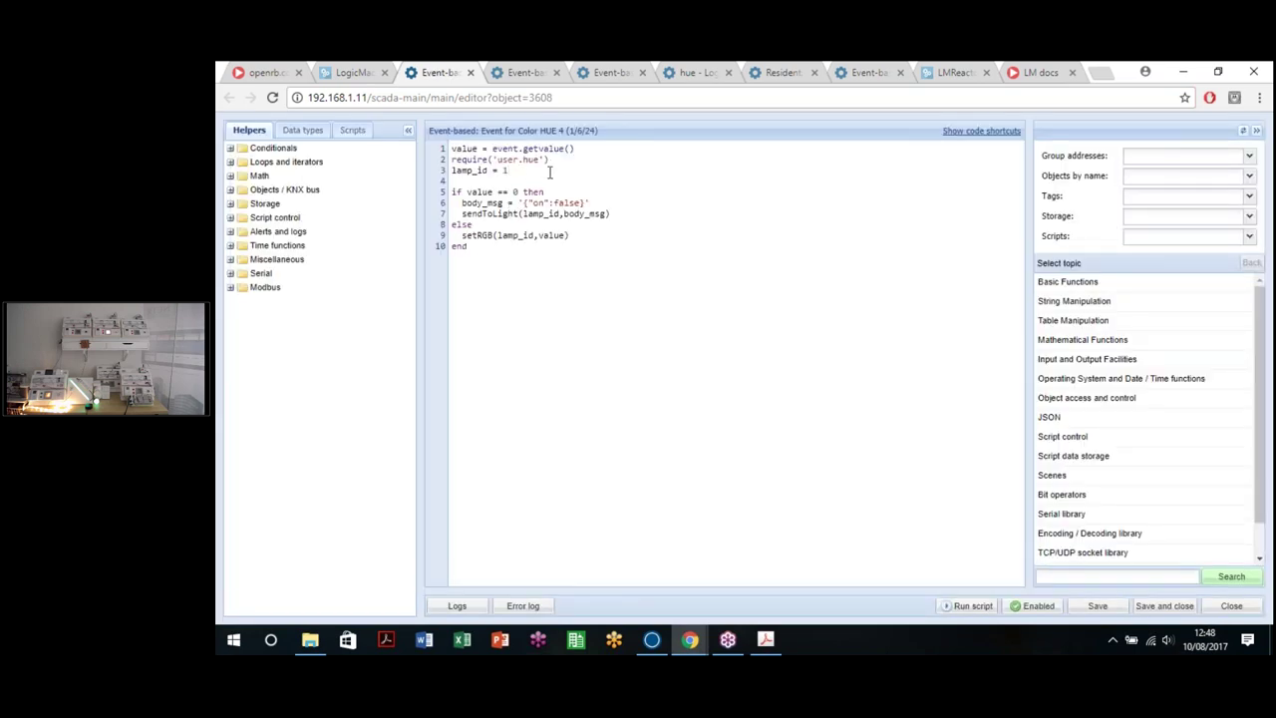
{"action": "left_click", "coordinate": [1113, 605]}
Step: Remove the trailing blank lines after setRGB(lamp_id,value), save, and return to the objects list
{"action": "key", "text": "Return"}
{"action": "key", "text": "Return"}
{"action": "key", "text": "Return"}
{"action": "key", "text": "ctrl+a"}
{"action": "left_click", "coordinate": [608, 246], "text": "shift"}
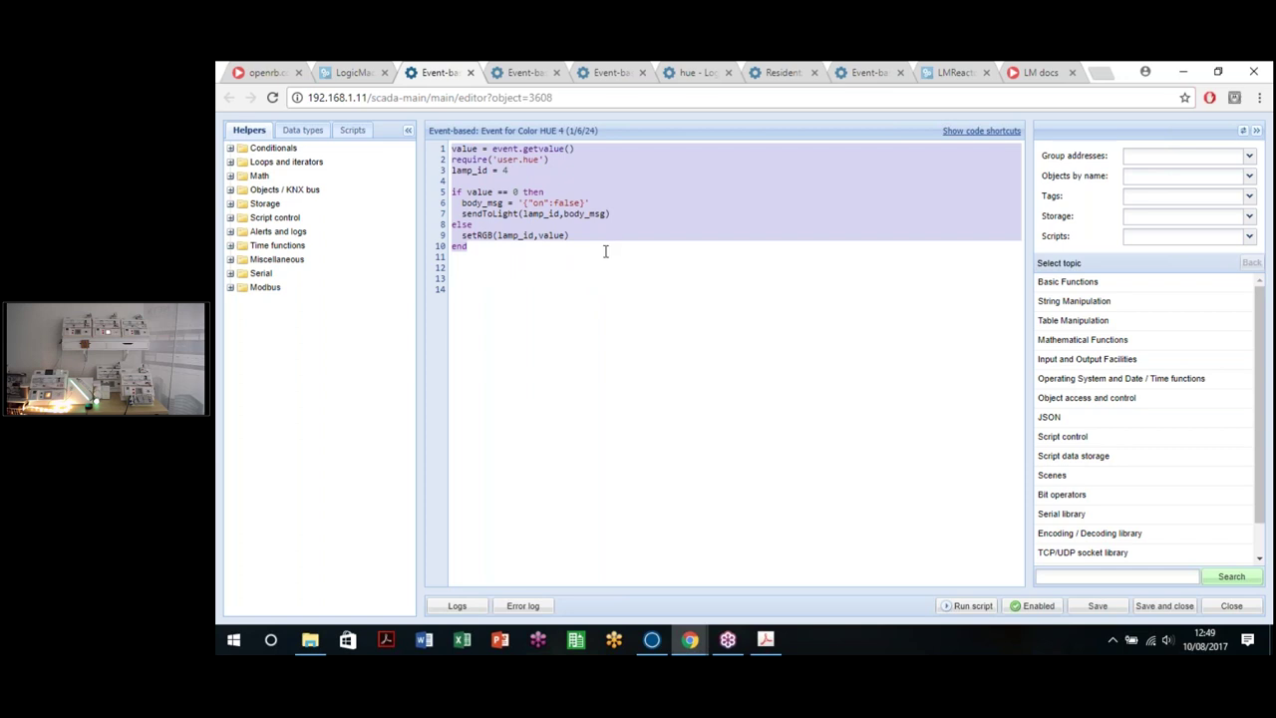
{"action": "left_click", "coordinate": [590, 253]}
{"action": "key", "text": "ctrl+a"}
{"action": "left_click", "coordinate": [553, 329]}
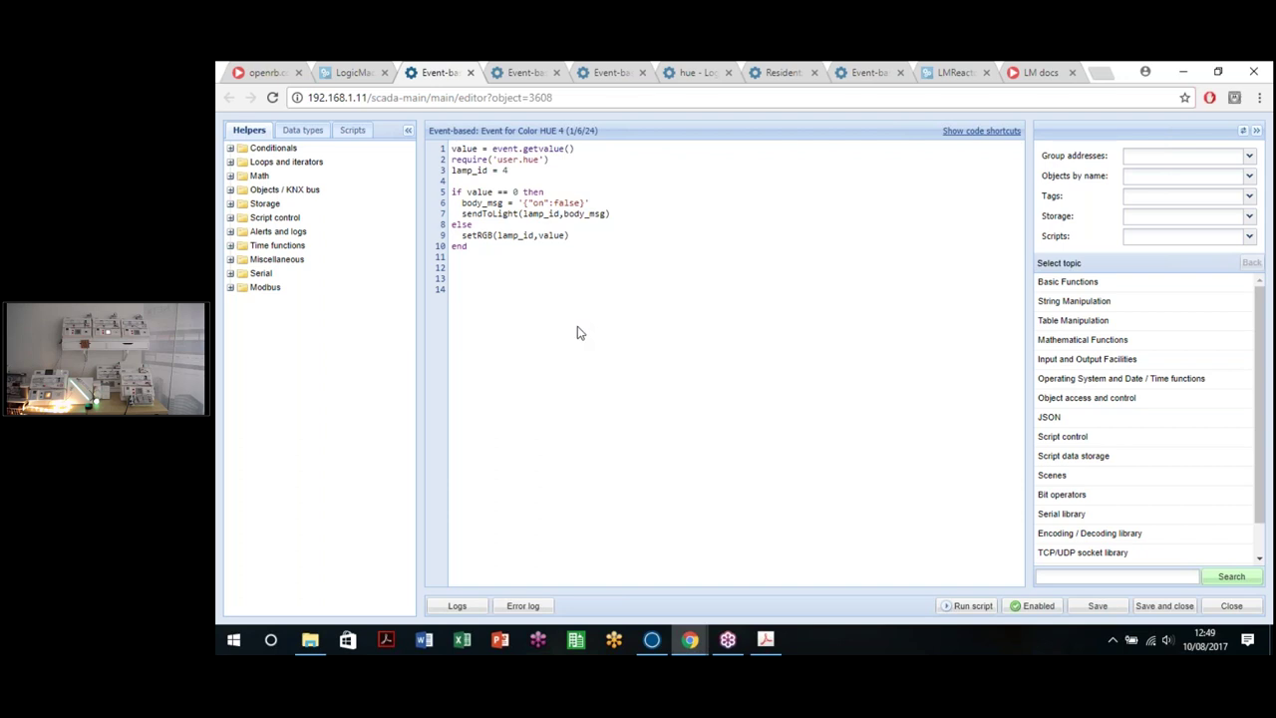
{"action": "key", "text": "BackSpace"}
{"action": "key", "text": "BackSpace"}
{"action": "key", "text": "BackSpace"}
{"action": "left_click", "coordinate": [1092, 610]}
{"action": "key", "text": "ctrl+shift+Tab"}
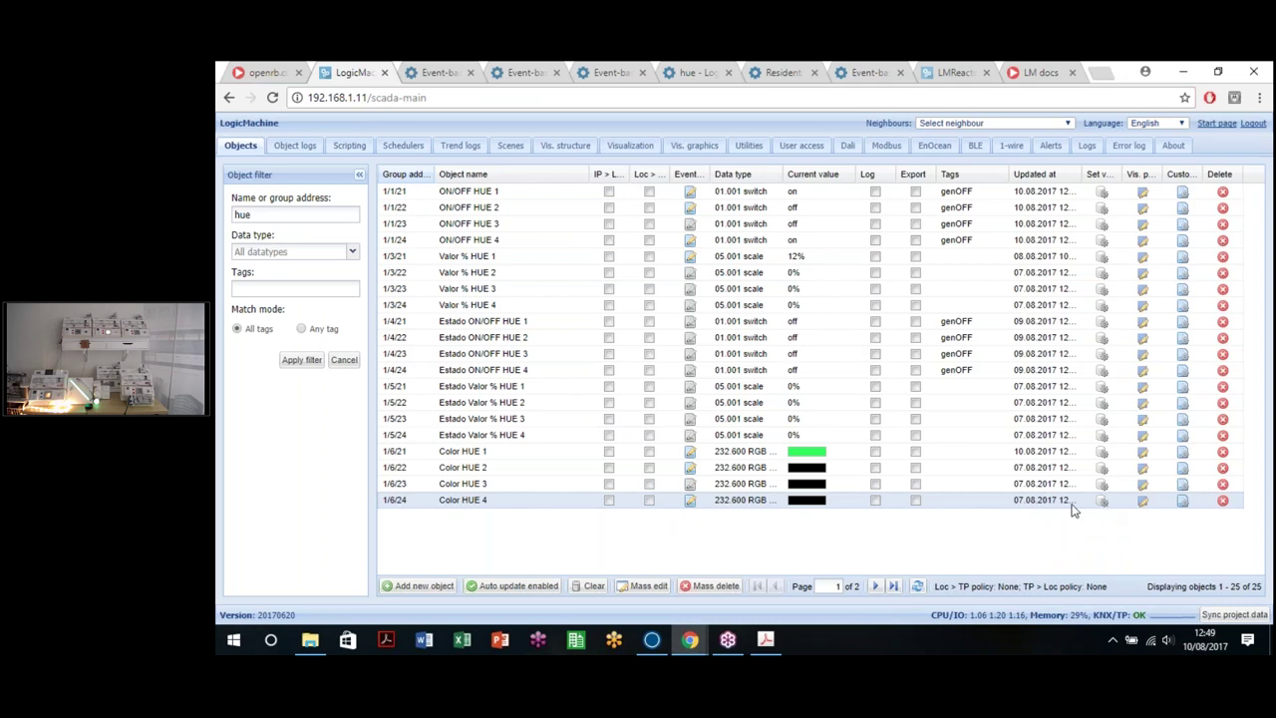
Step: Set Color HUE 4's value to blue
{"action": "left_click", "coordinate": [1102, 499]}
{"action": "left_click", "coordinate": [794, 371]}
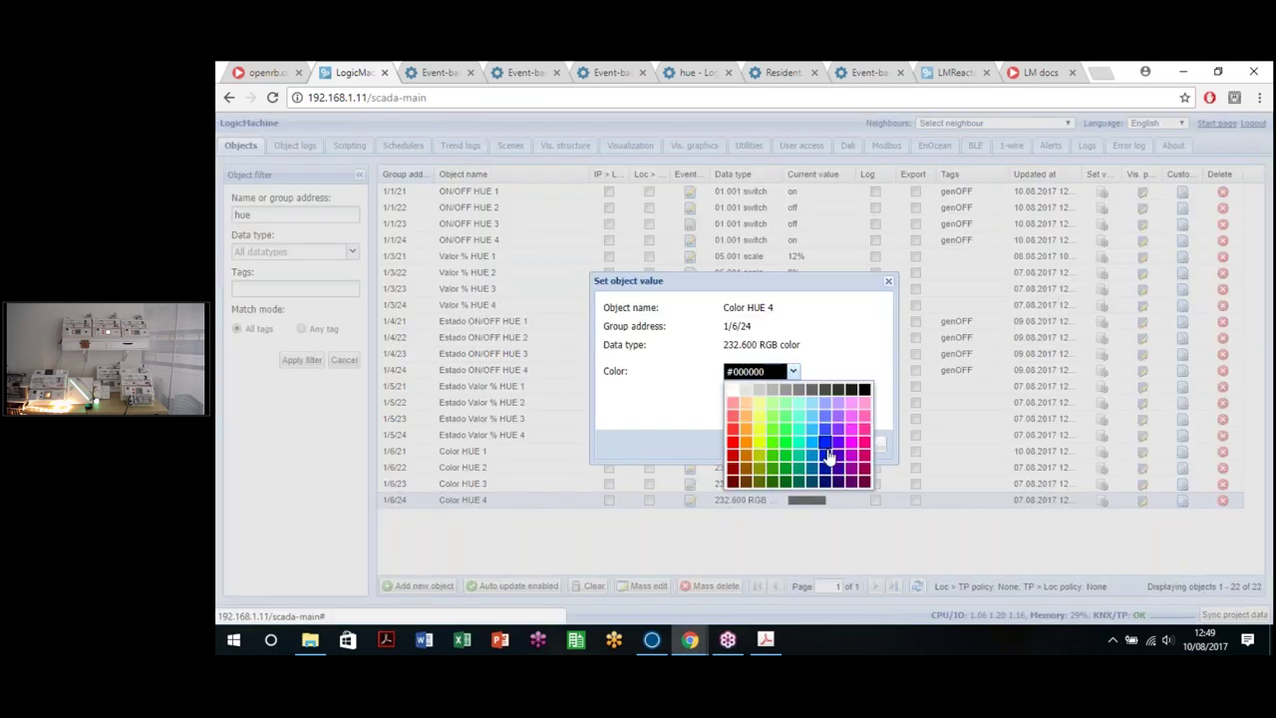
{"action": "left_click", "coordinate": [834, 445]}
{"action": "left_click", "coordinate": [792, 442]}
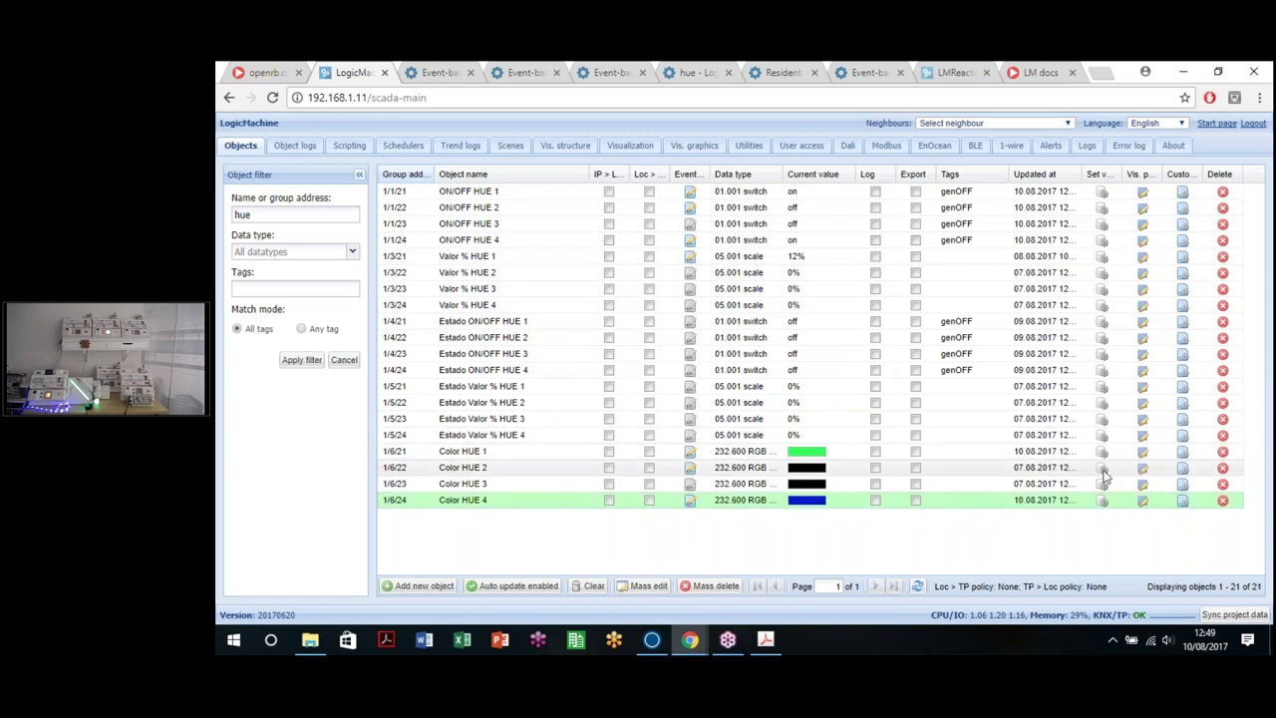
Step: Set Color HUE 2's value to dark red and clear the hue filter from the objects list
{"action": "left_click", "coordinate": [1102, 467]}
{"action": "left_click", "coordinate": [795, 372]}
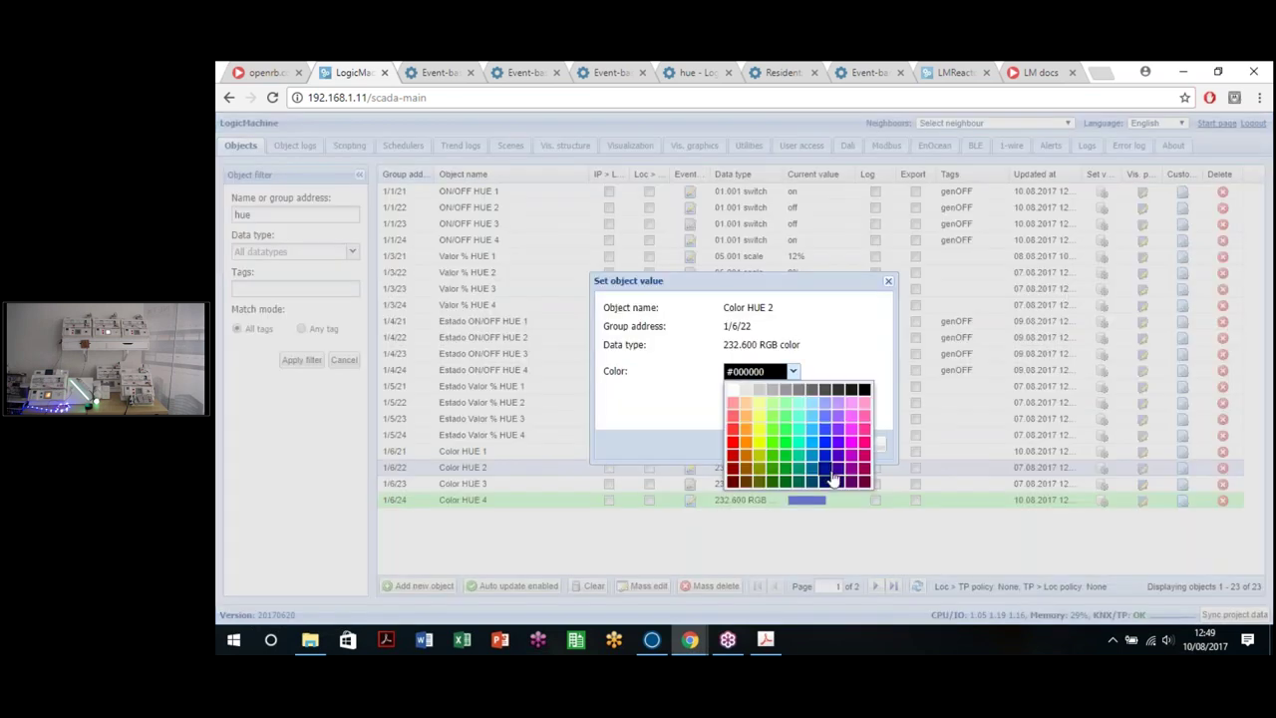
{"action": "left_click", "coordinate": [733, 468]}
{"action": "left_click", "coordinate": [792, 446]}
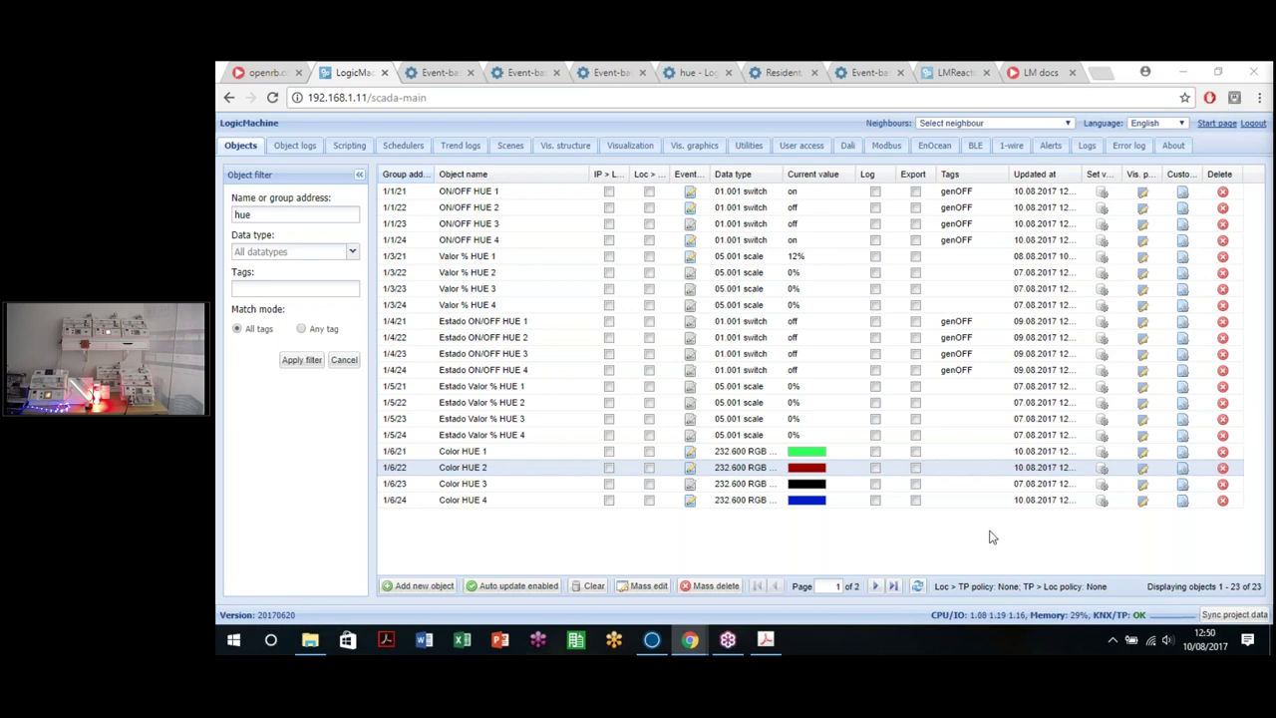
{"action": "left_click", "coordinate": [547, 555]}
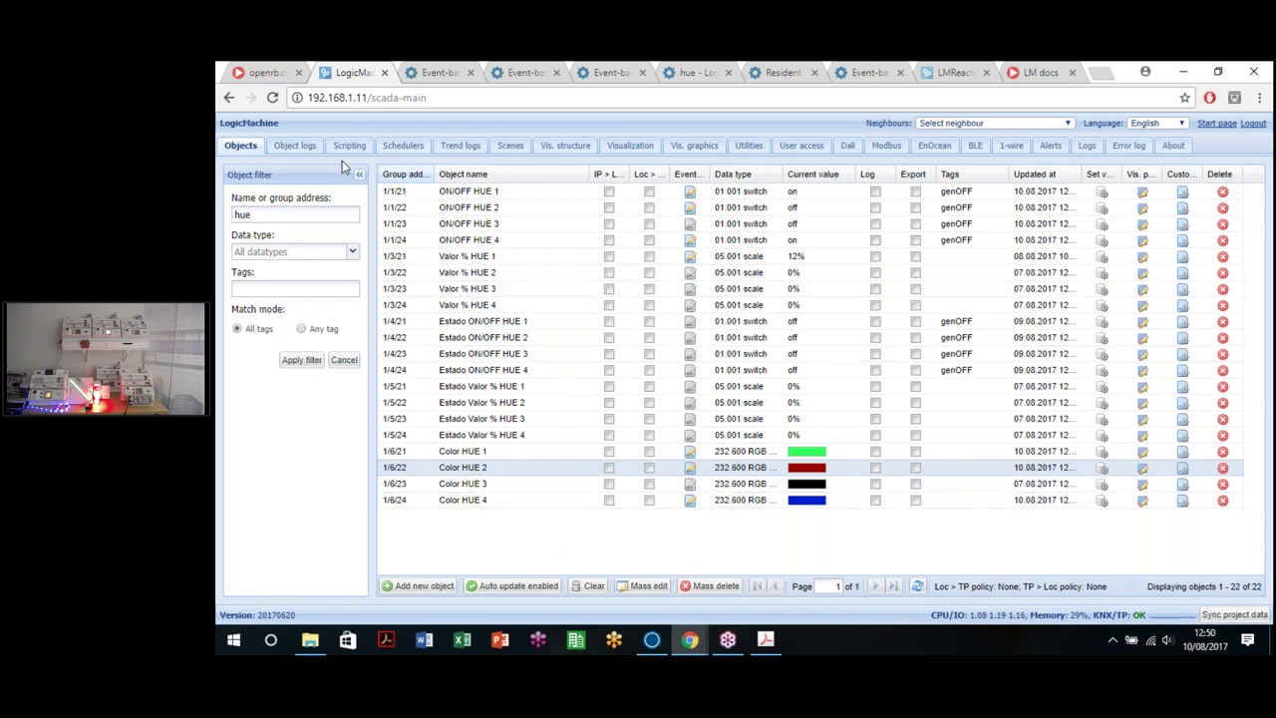
{"action": "left_click", "coordinate": [343, 362]}
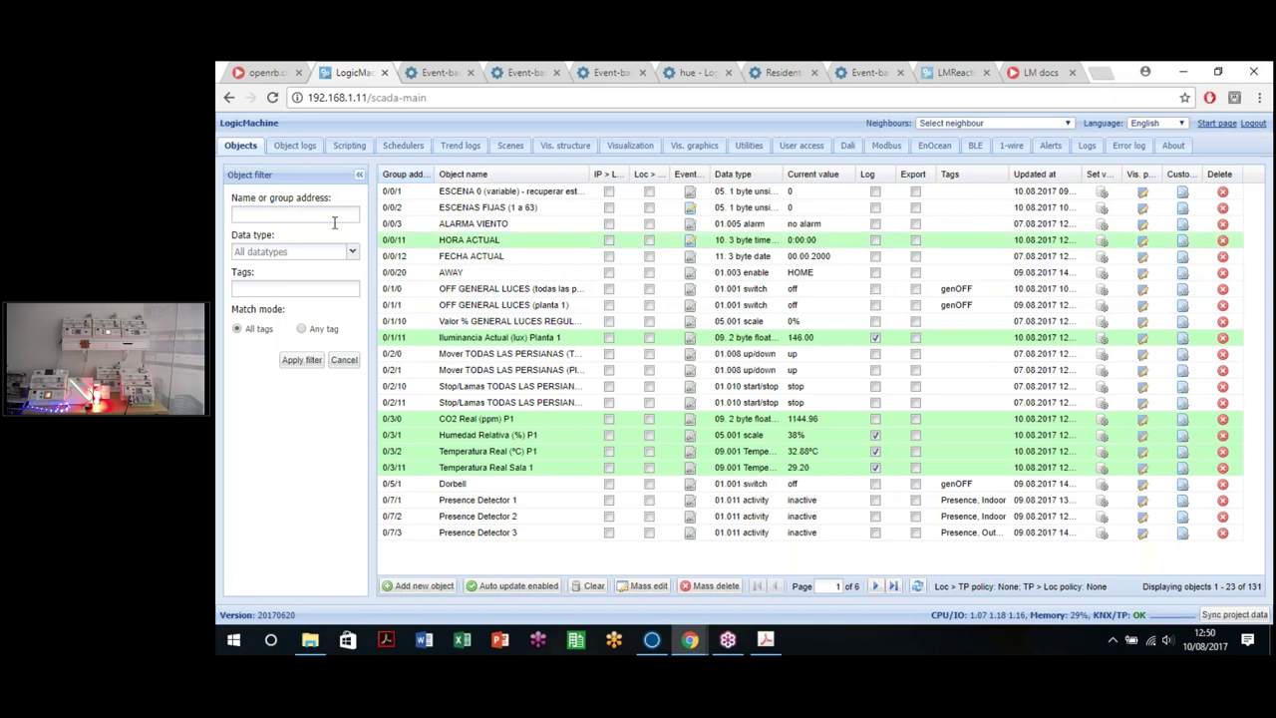
Step: Filter the objects list by 'hue', leaving Color HUE 1's colour unchanged
{"action": "left_click", "coordinate": [324, 215]}
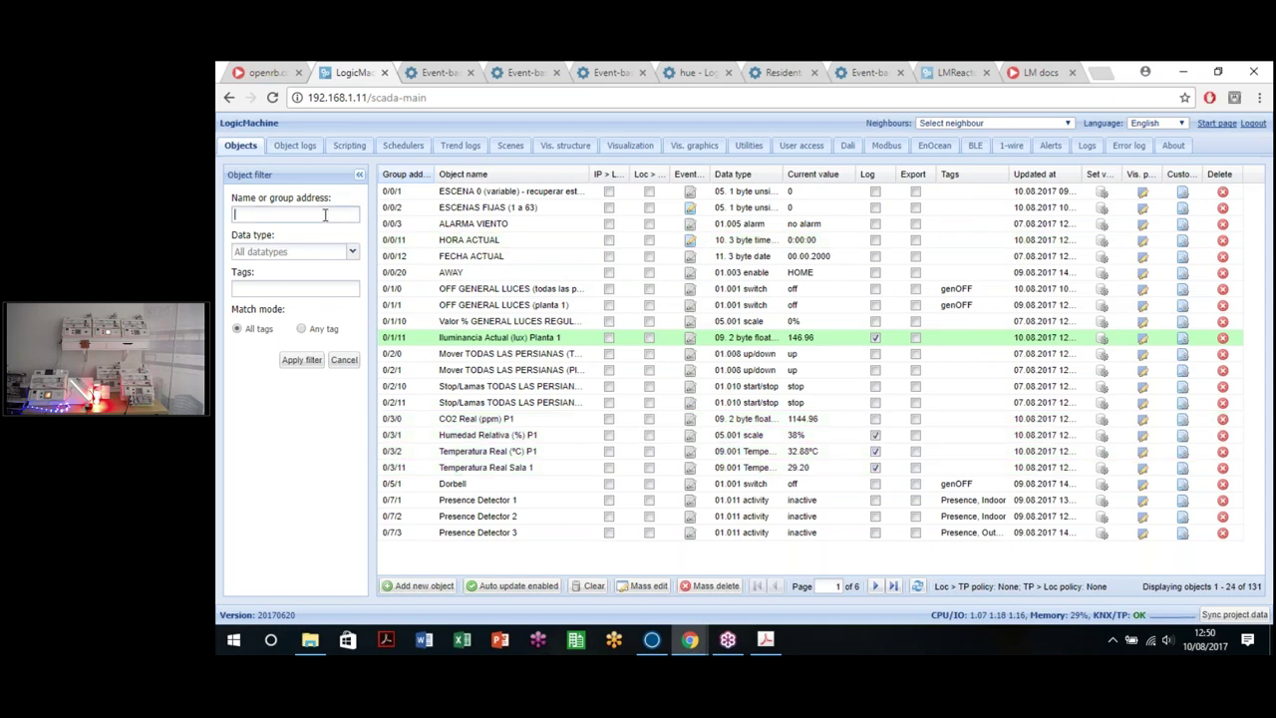
{"action": "key", "text": "Return"}
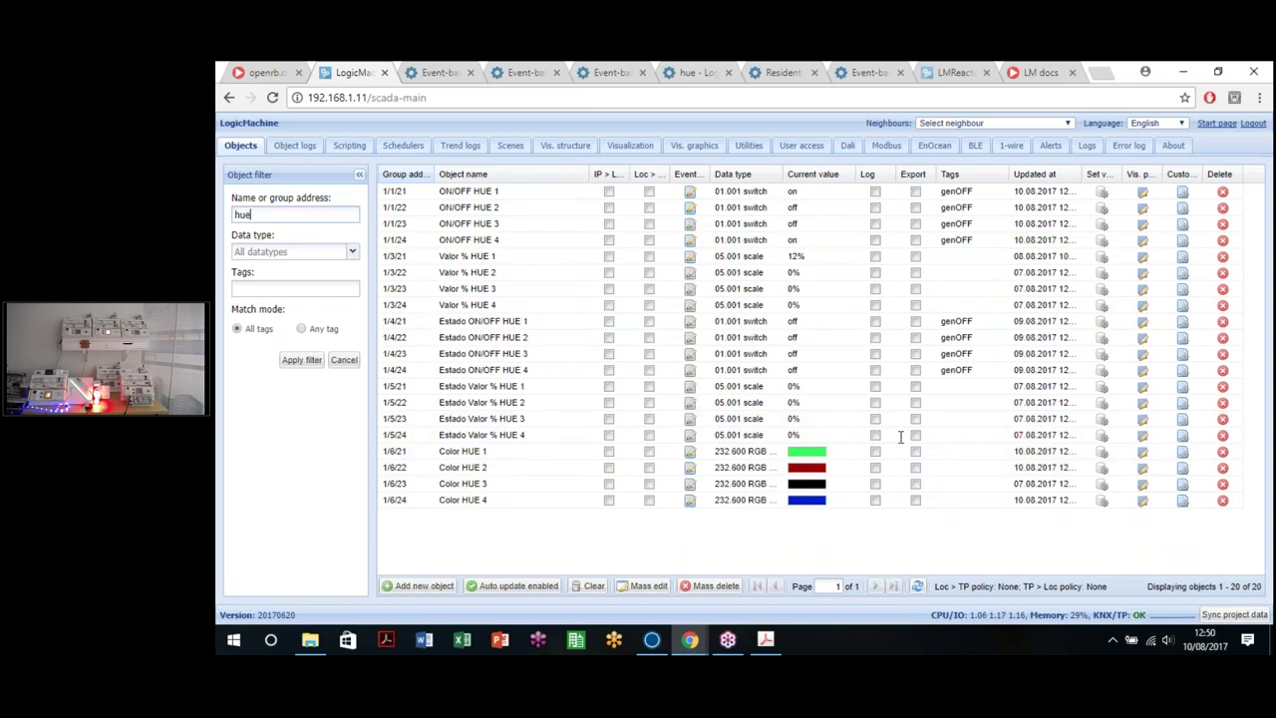
{"action": "left_click", "coordinate": [1103, 453]}
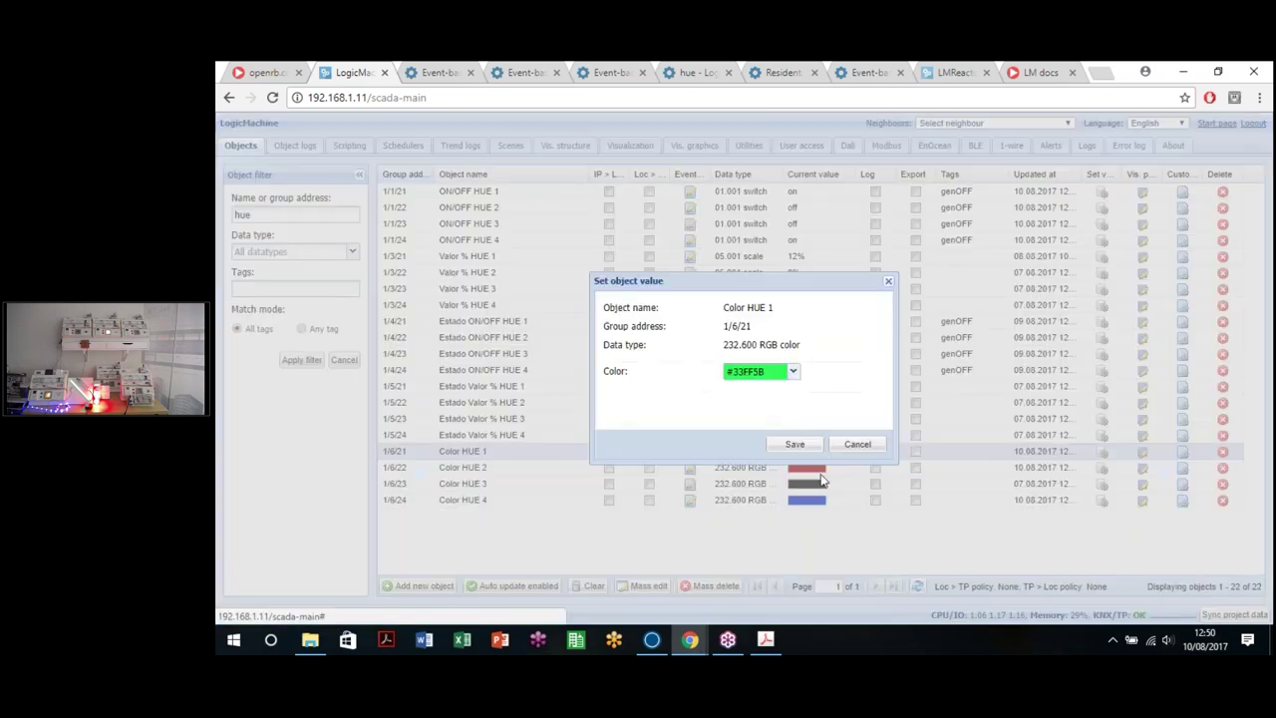
{"action": "left_click", "coordinate": [793, 371]}
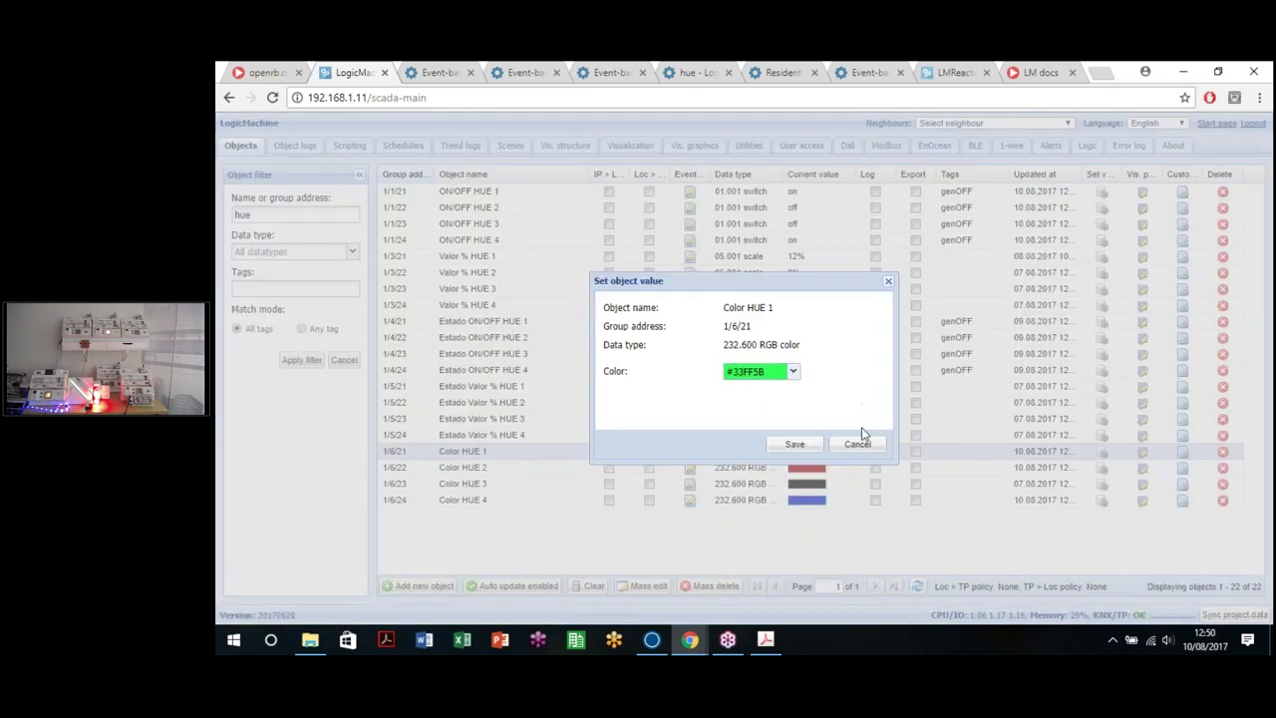
{"action": "left_click", "coordinate": [860, 445]}
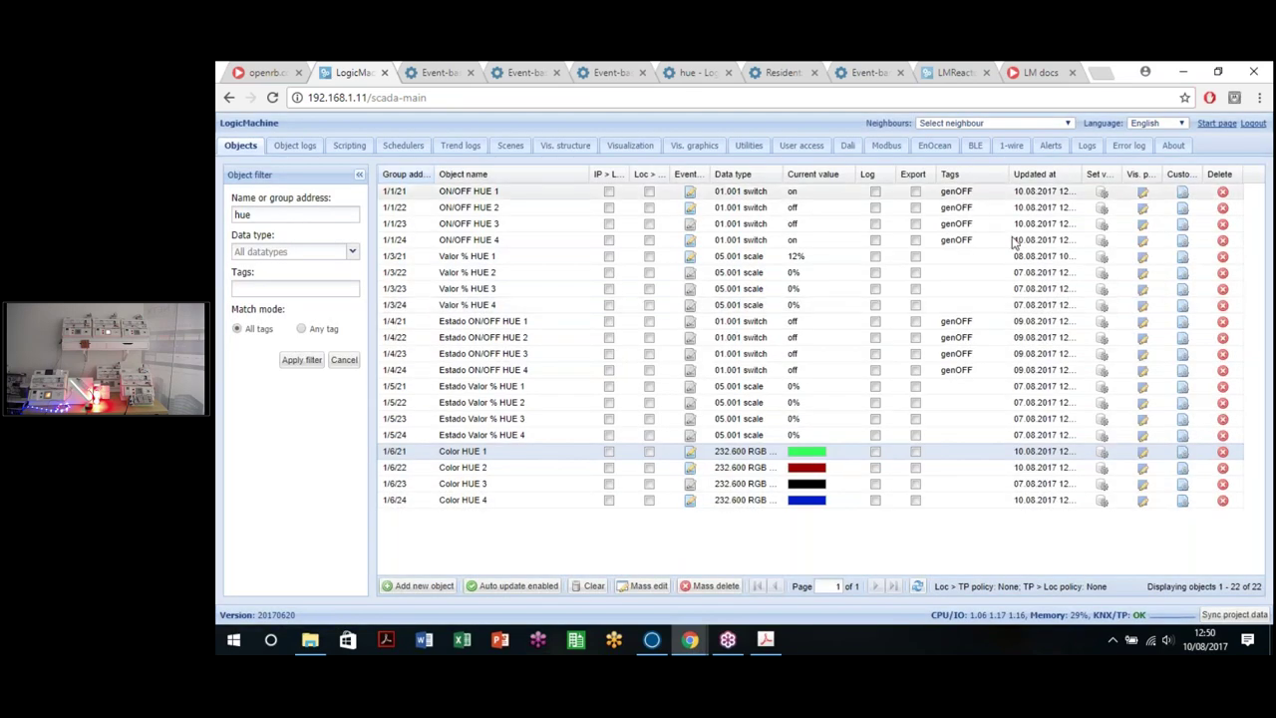
Step: Switch ON/OFF HUE 1, 2 and 4 off, then go back to the apps launcher page
{"action": "left_click", "coordinate": [1102, 190]}
{"action": "left_click", "coordinate": [795, 444]}
{"action": "left_click", "coordinate": [1102, 207]}
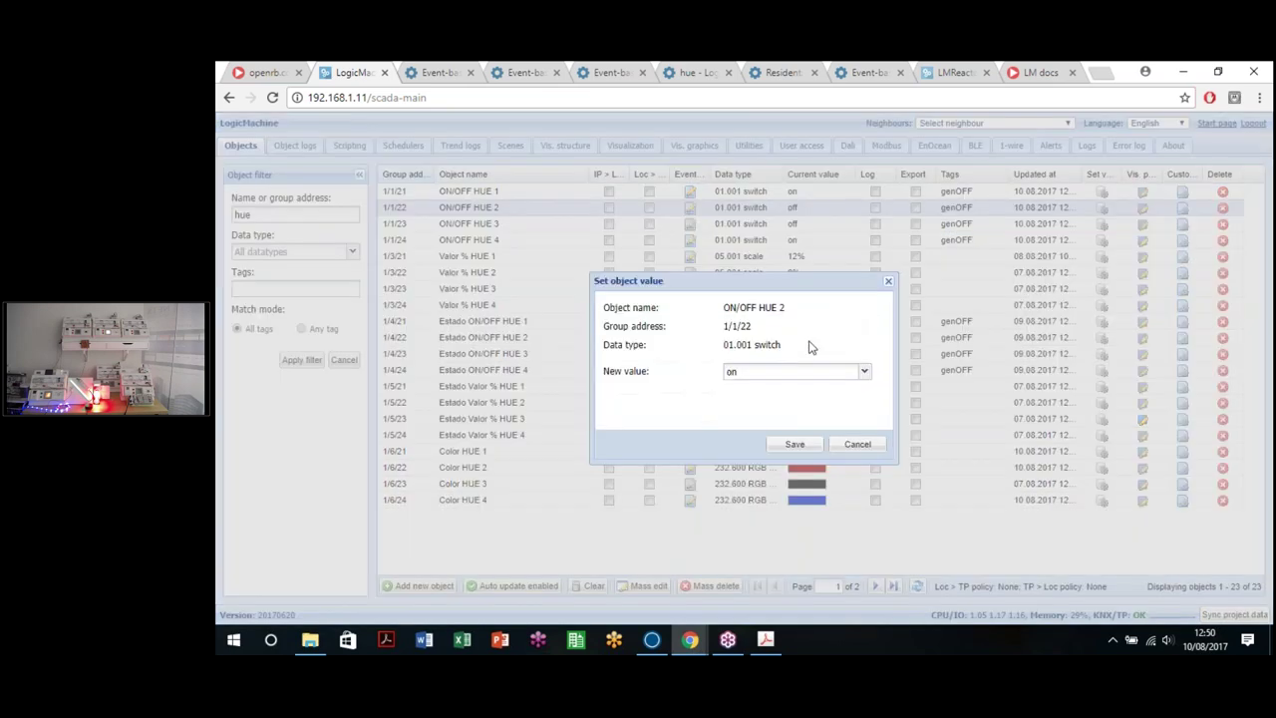
{"action": "left_click", "coordinate": [773, 373]}
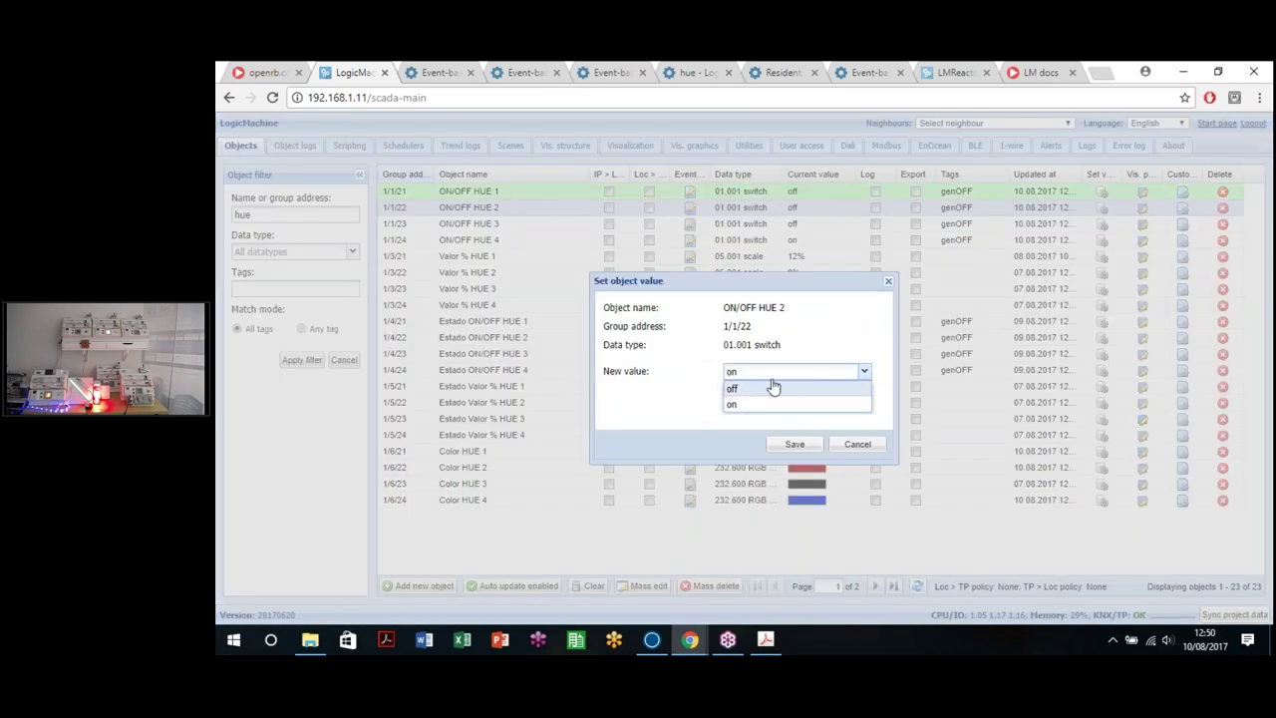
{"action": "left_click", "coordinate": [794, 444]}
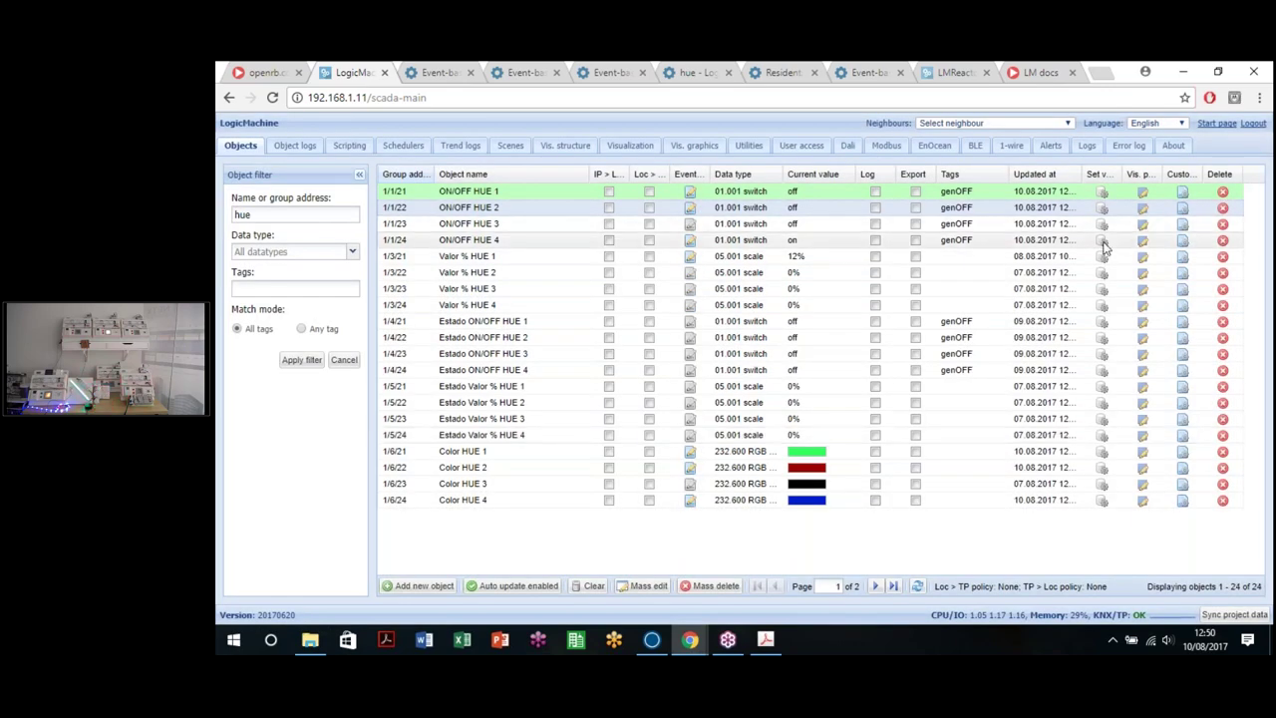
{"action": "left_click", "coordinate": [788, 389]}
{"action": "left_click", "coordinate": [793, 444]}
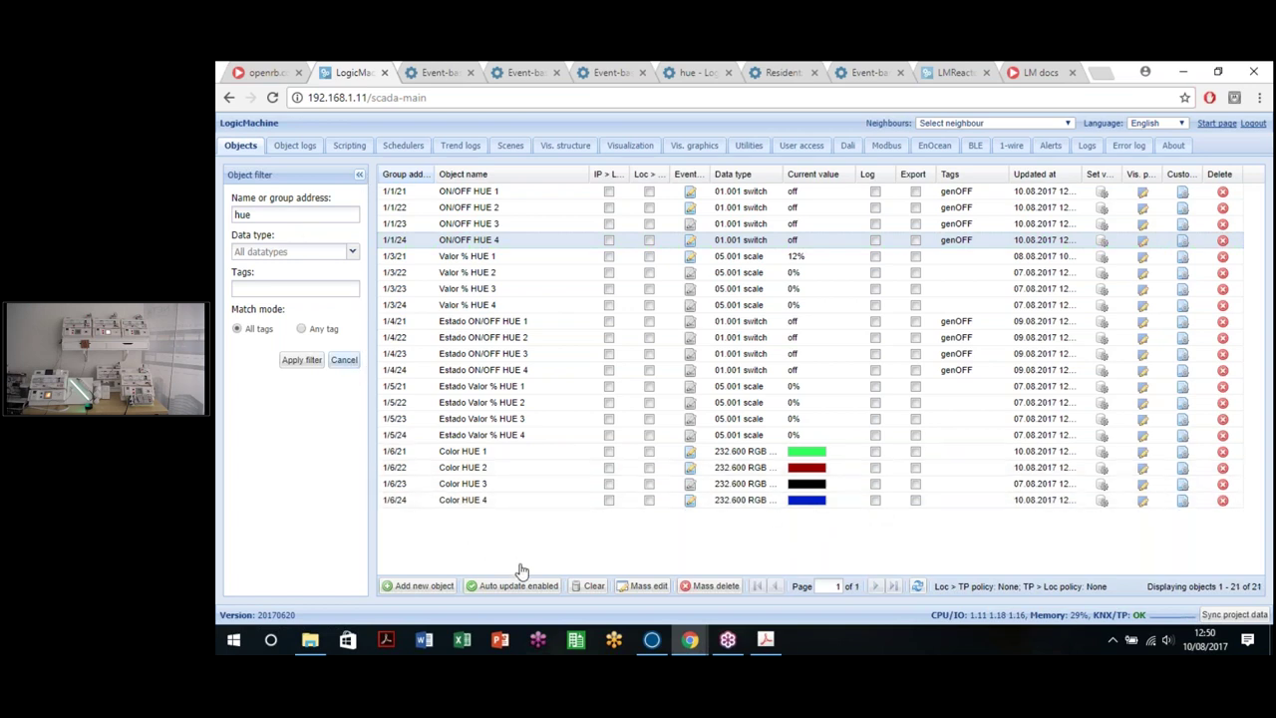
{"action": "left_click", "coordinate": [240, 142]}
{"action": "left_click", "coordinate": [229, 99]}
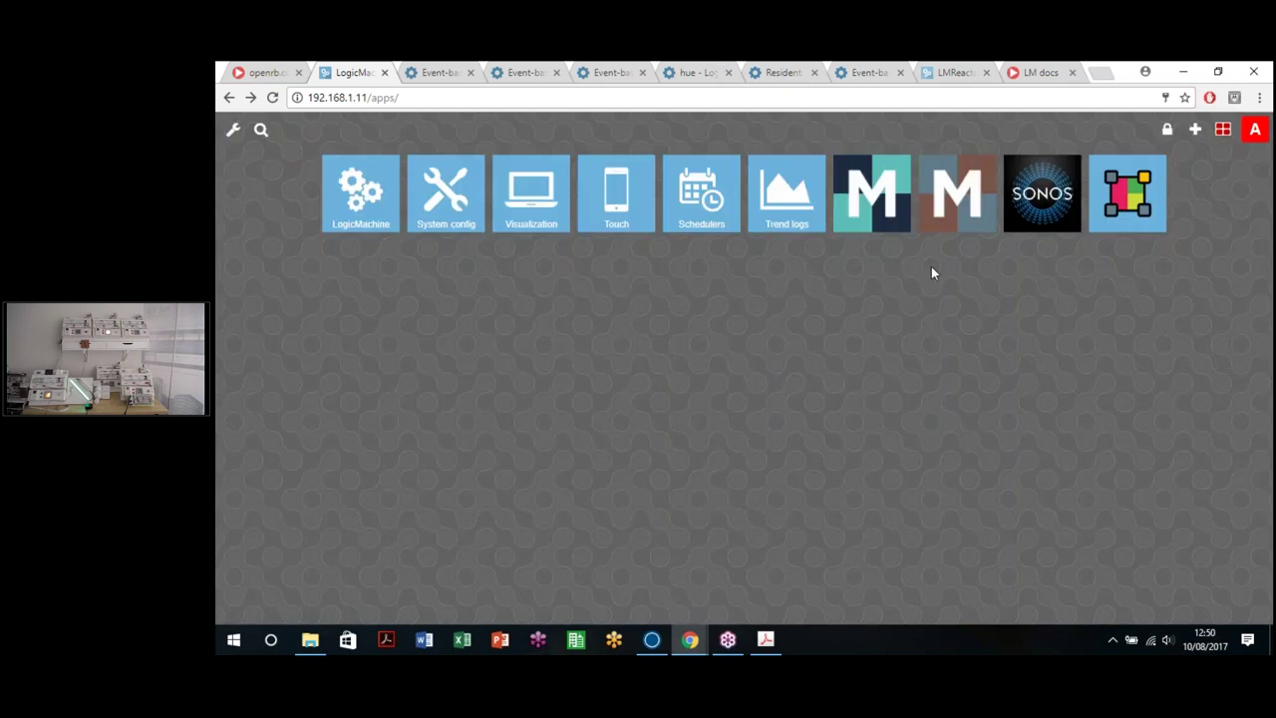
Step: Install the Zwave Application from Configure apps and return to the apps launcher
{"action": "left_click", "coordinate": [1194, 129]}
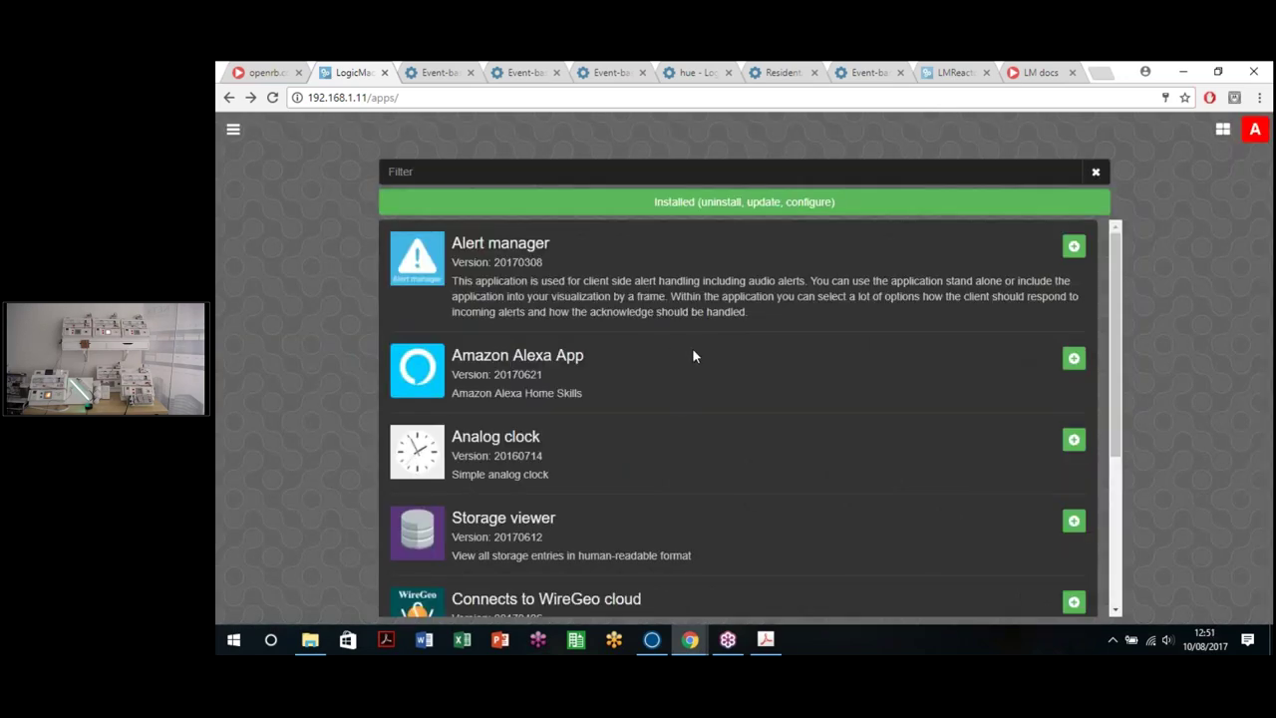
{"action": "scroll", "coordinate": [695, 356], "scroll_direction": "down", "scroll_amount": 3}
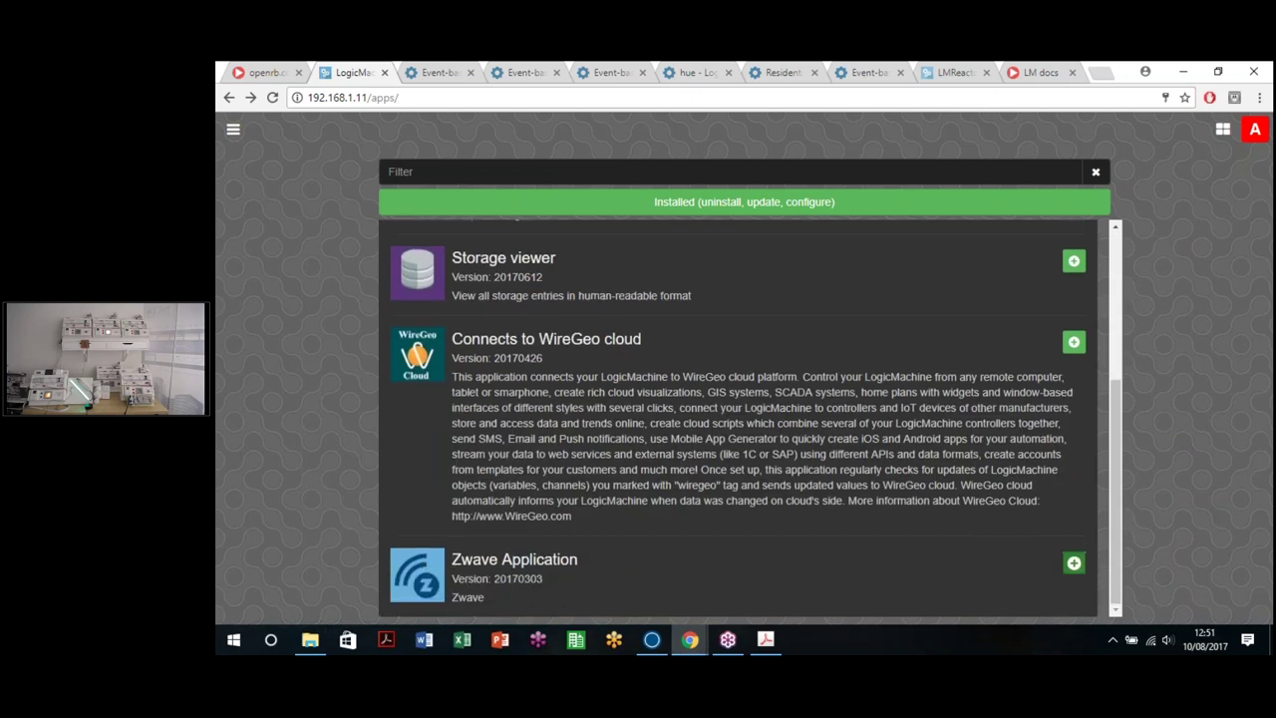
{"action": "left_click", "coordinate": [1074, 562]}
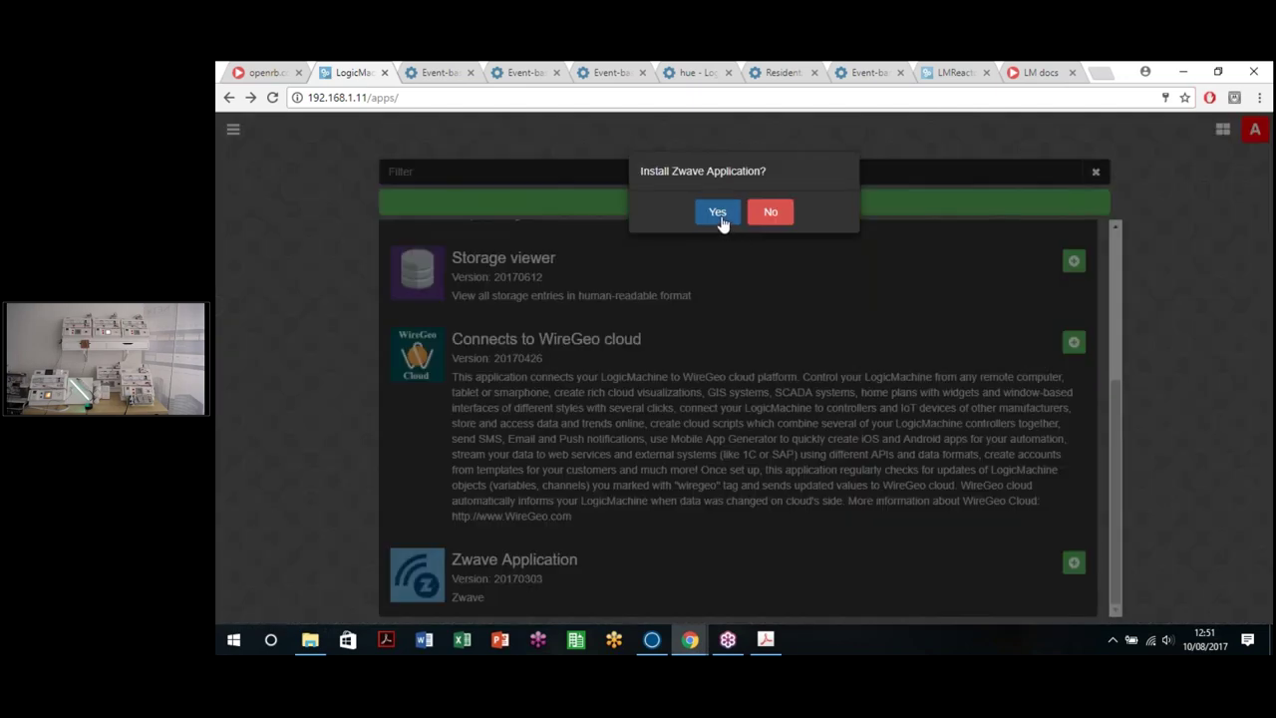
{"action": "left_click", "coordinate": [722, 223]}
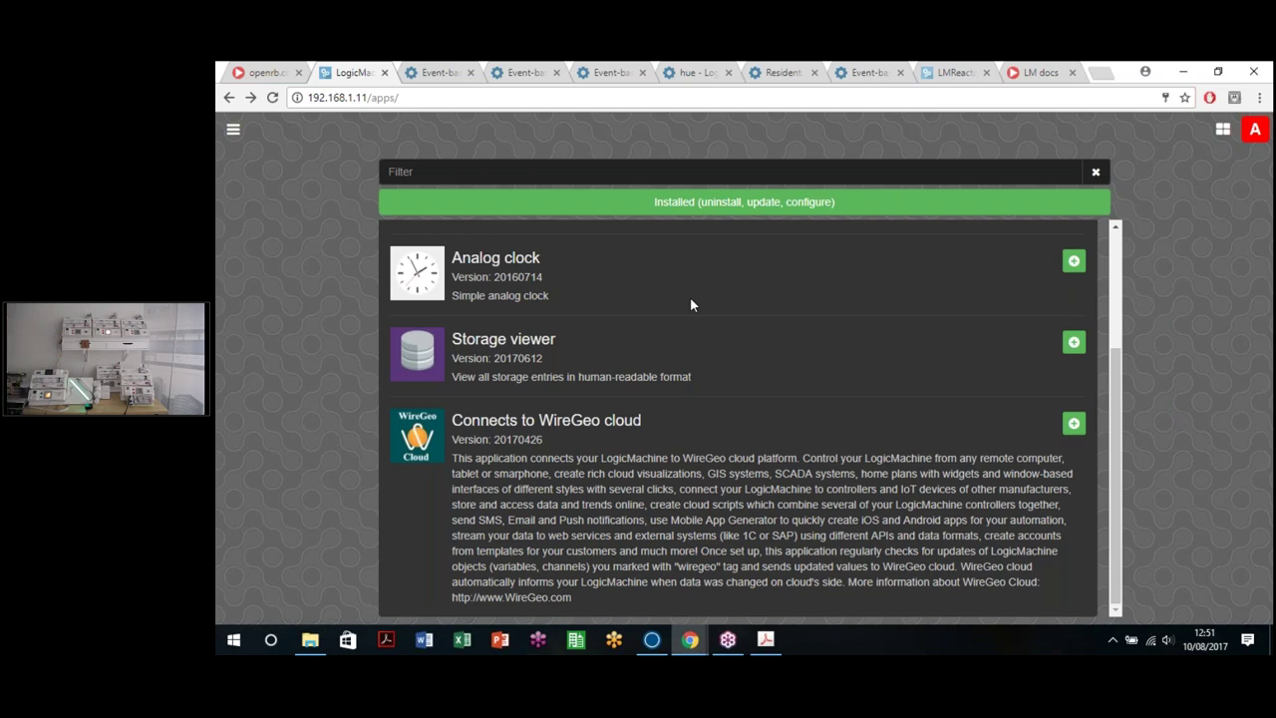
{"action": "left_click", "coordinate": [1222, 129]}
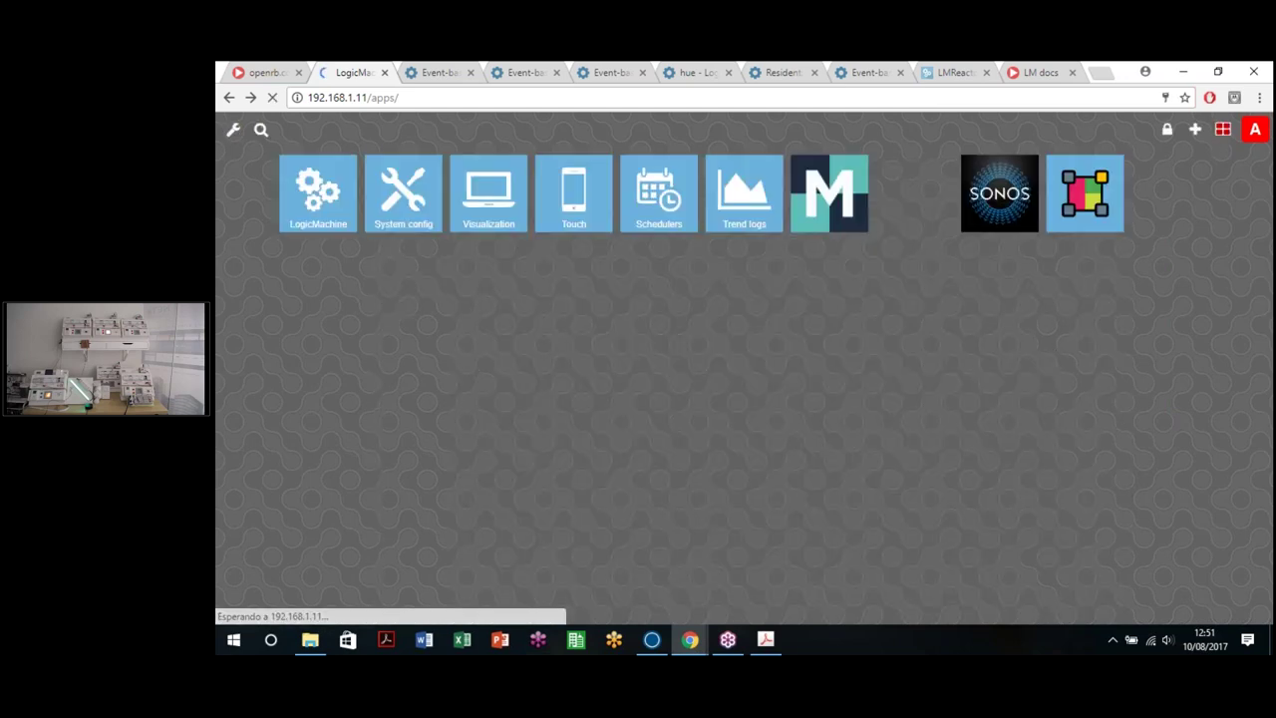
Step: Show the Z-Wave device list (ZME_UZB1 USB Stick, NodOn Z-wave pad) and start adding a device
{"action": "left_click", "coordinate": [1167, 196]}
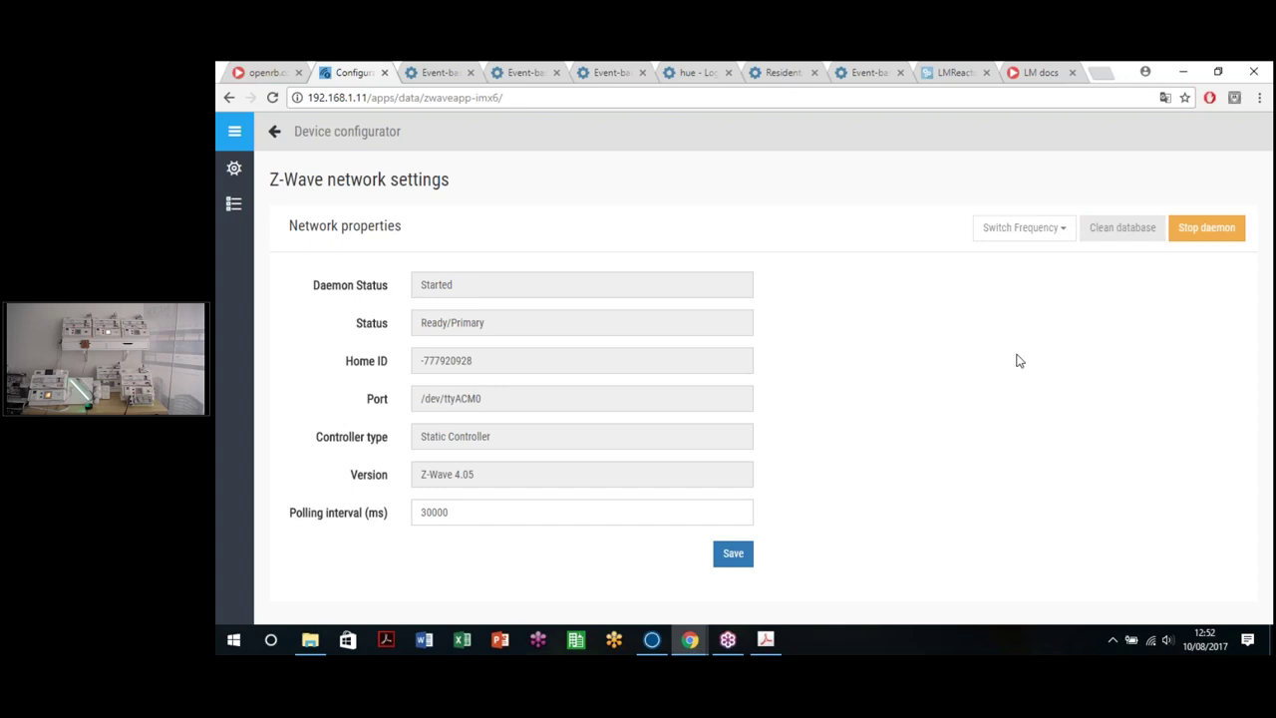
{"action": "mouse_move", "coordinate": [317, 215]}
{"action": "mouse_move", "coordinate": [240, 210]}
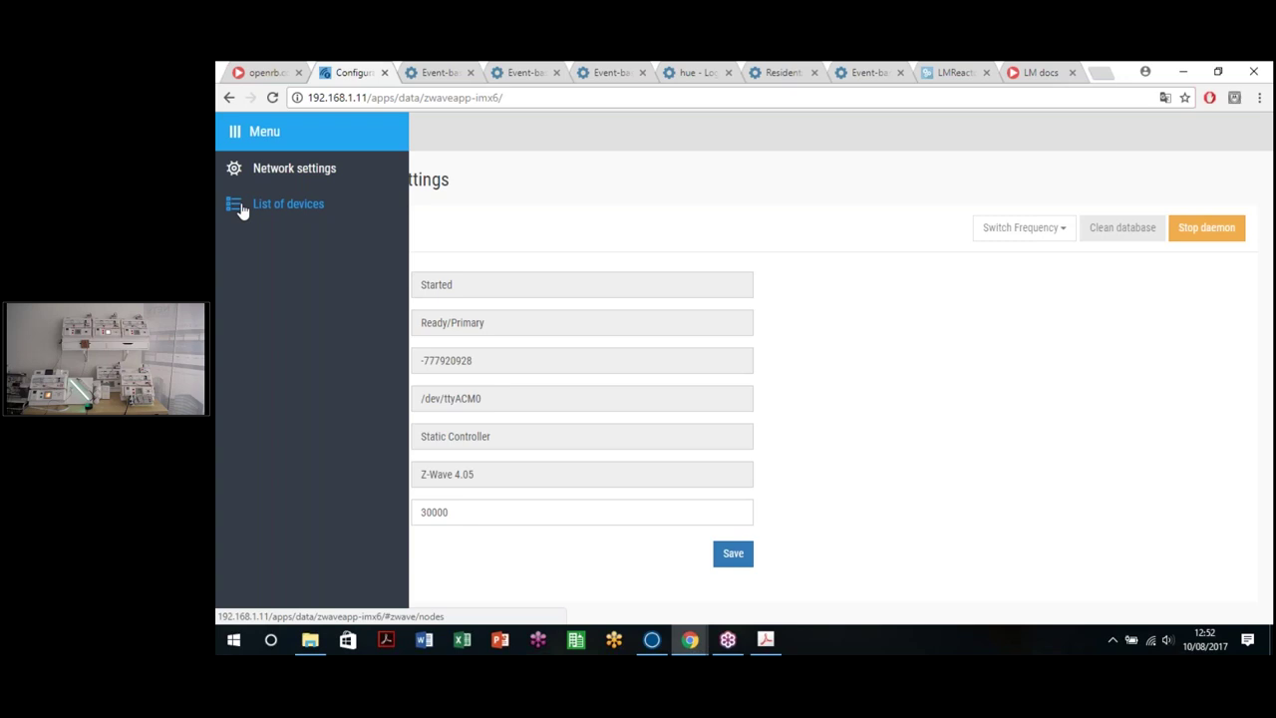
{"action": "left_click", "coordinate": [240, 207]}
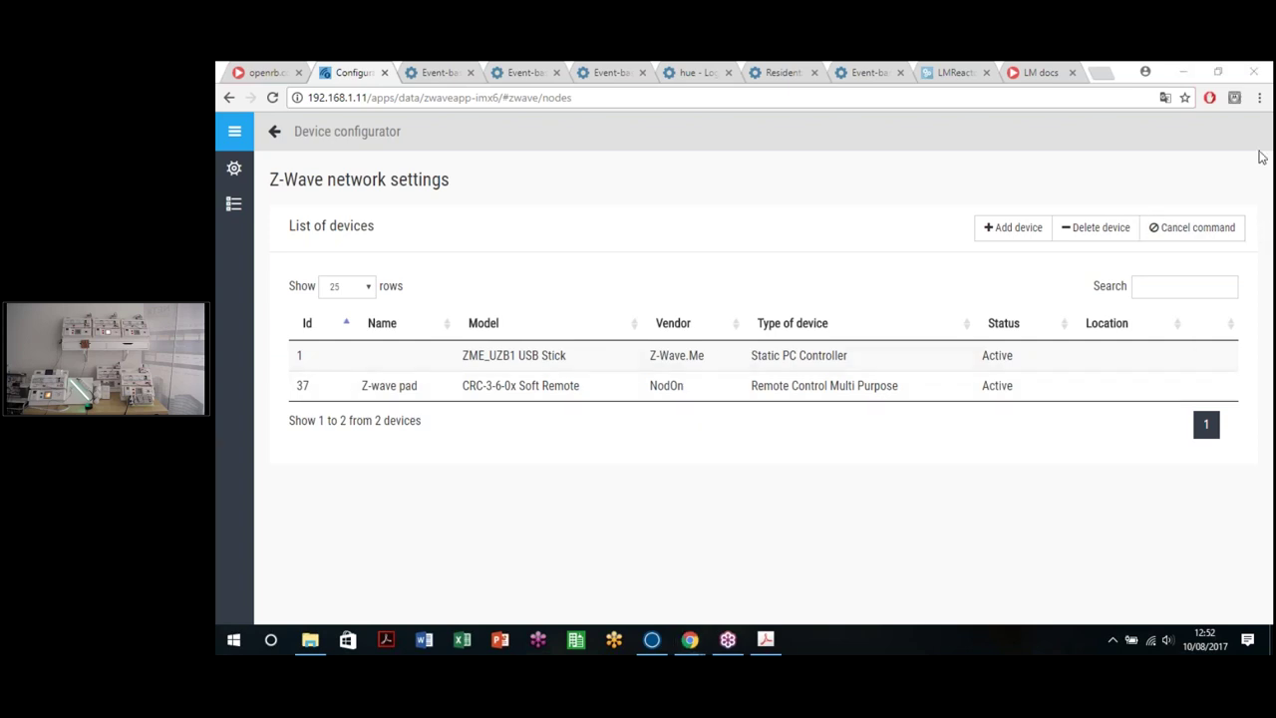
{"action": "left_click", "coordinate": [747, 548]}
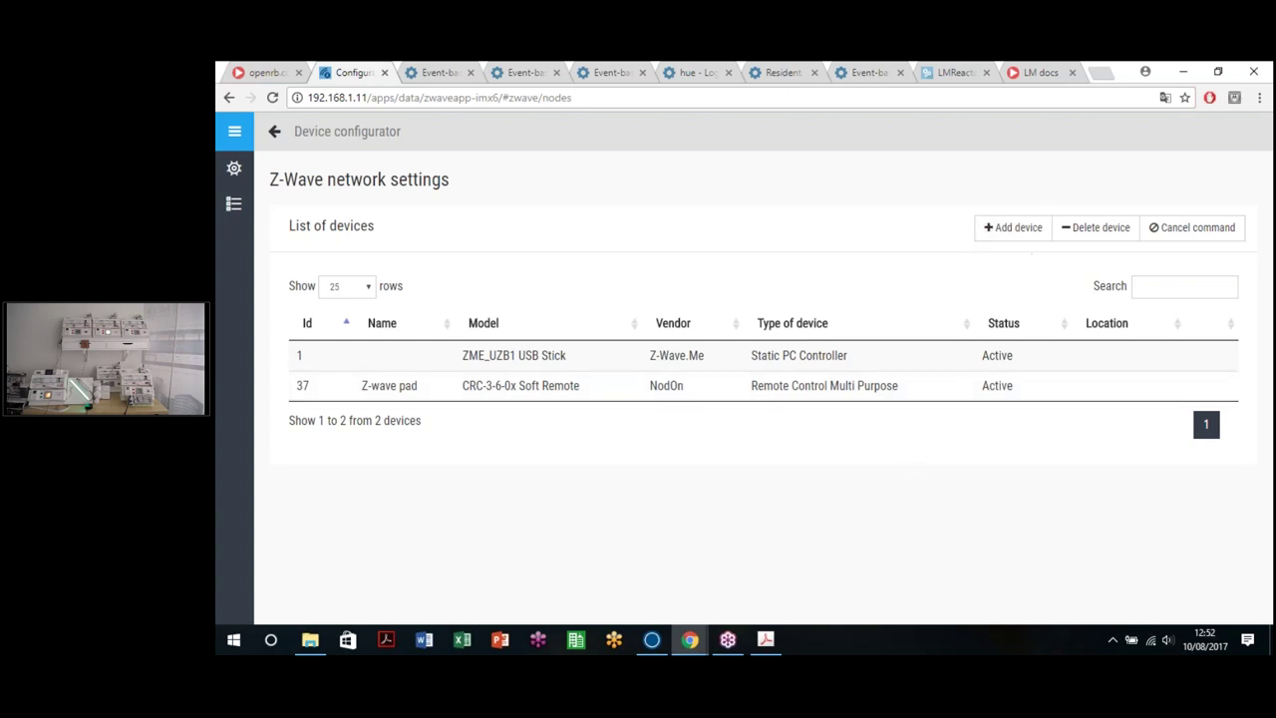
{"action": "left_click", "coordinate": [997, 231]}
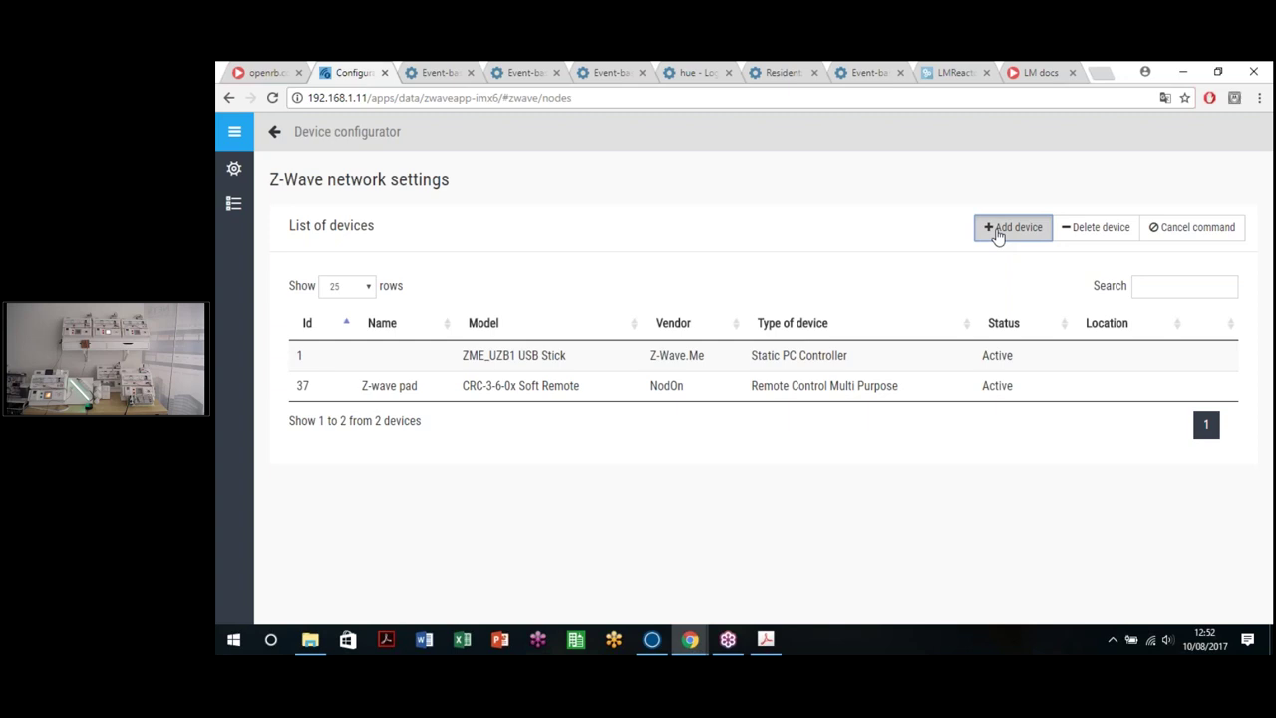
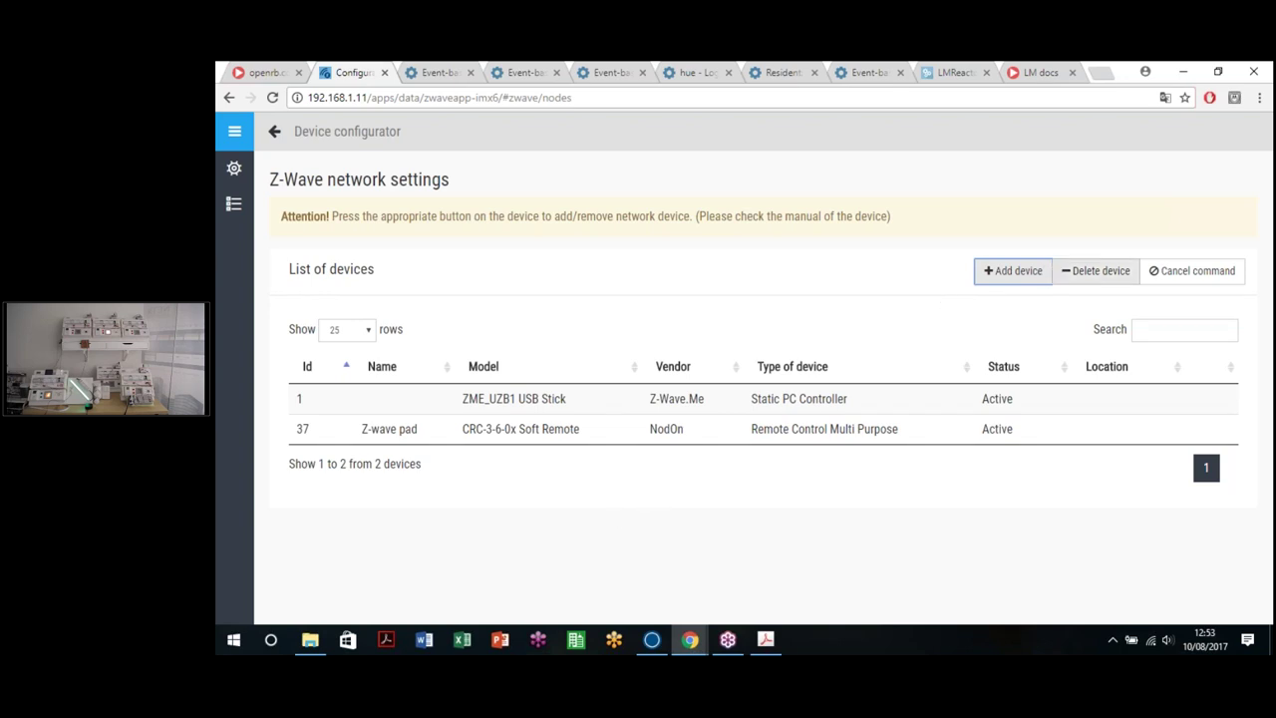
Step: Abandon the add-device attempt, reload the configurator and return to the Z-Wave device list
{"action": "left_click", "coordinate": [1005, 227]}
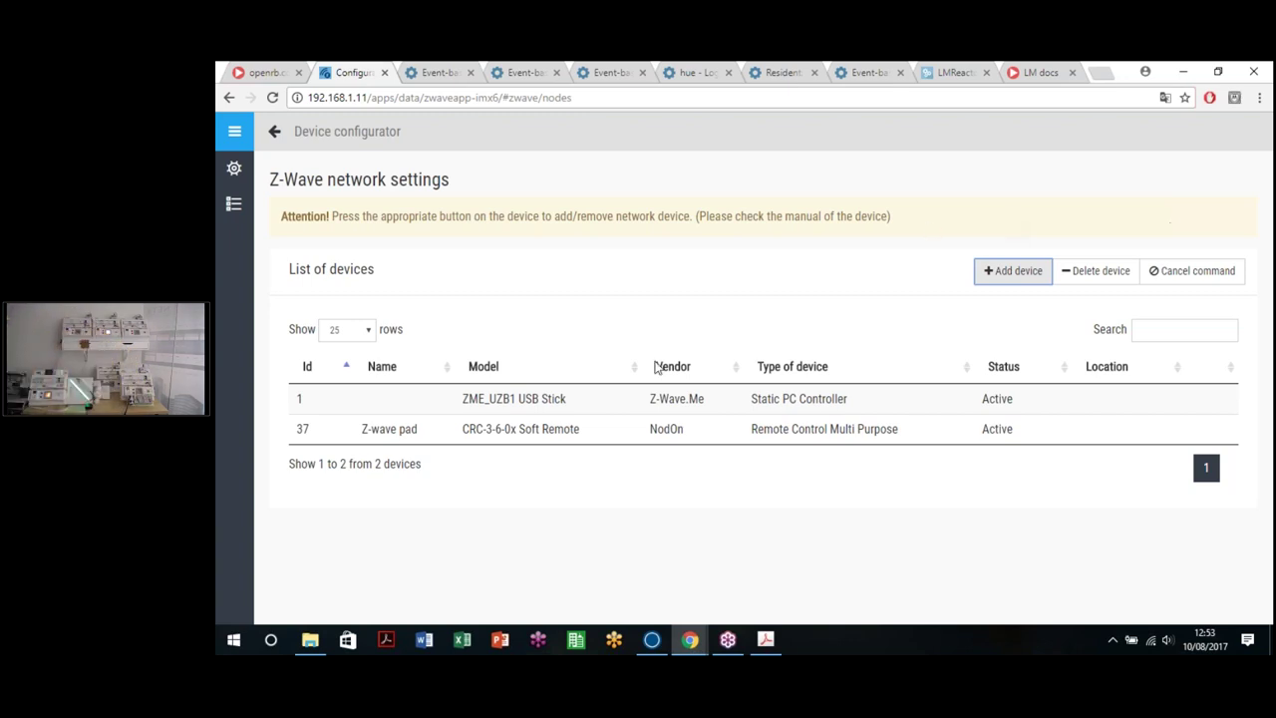
{"action": "mouse_move", "coordinate": [233, 167]}
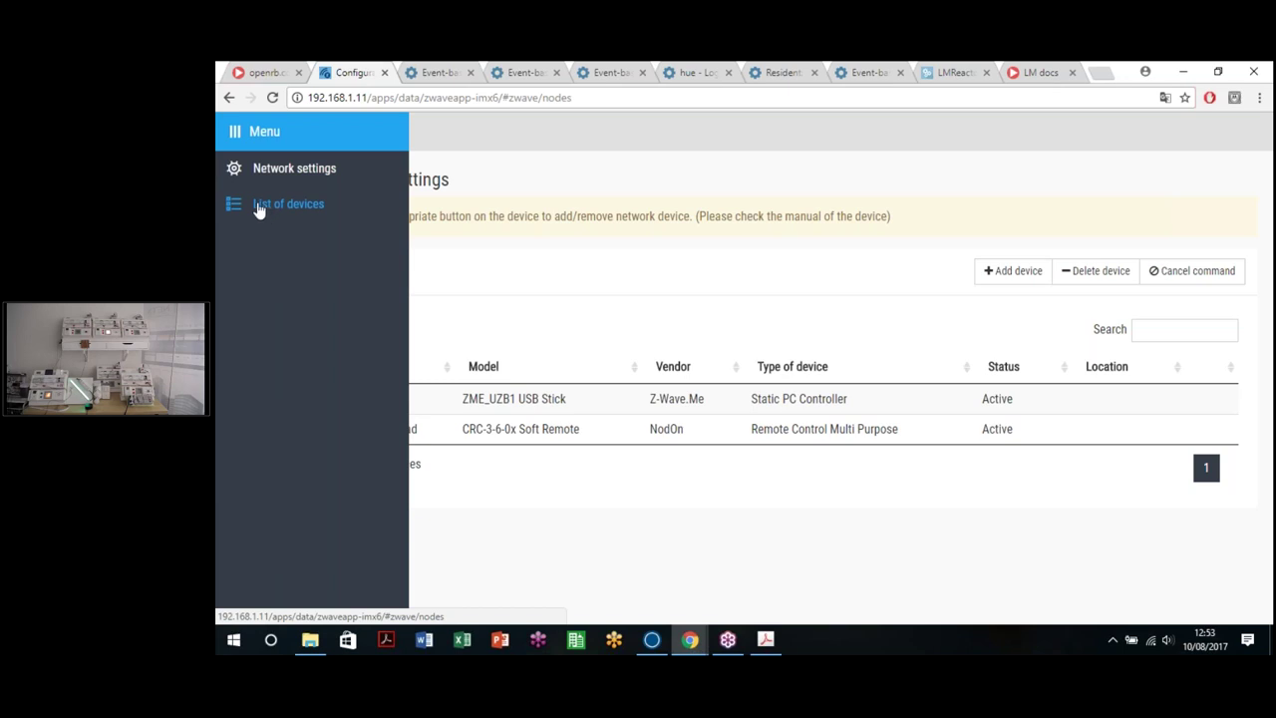
{"action": "left_click", "coordinate": [271, 169]}
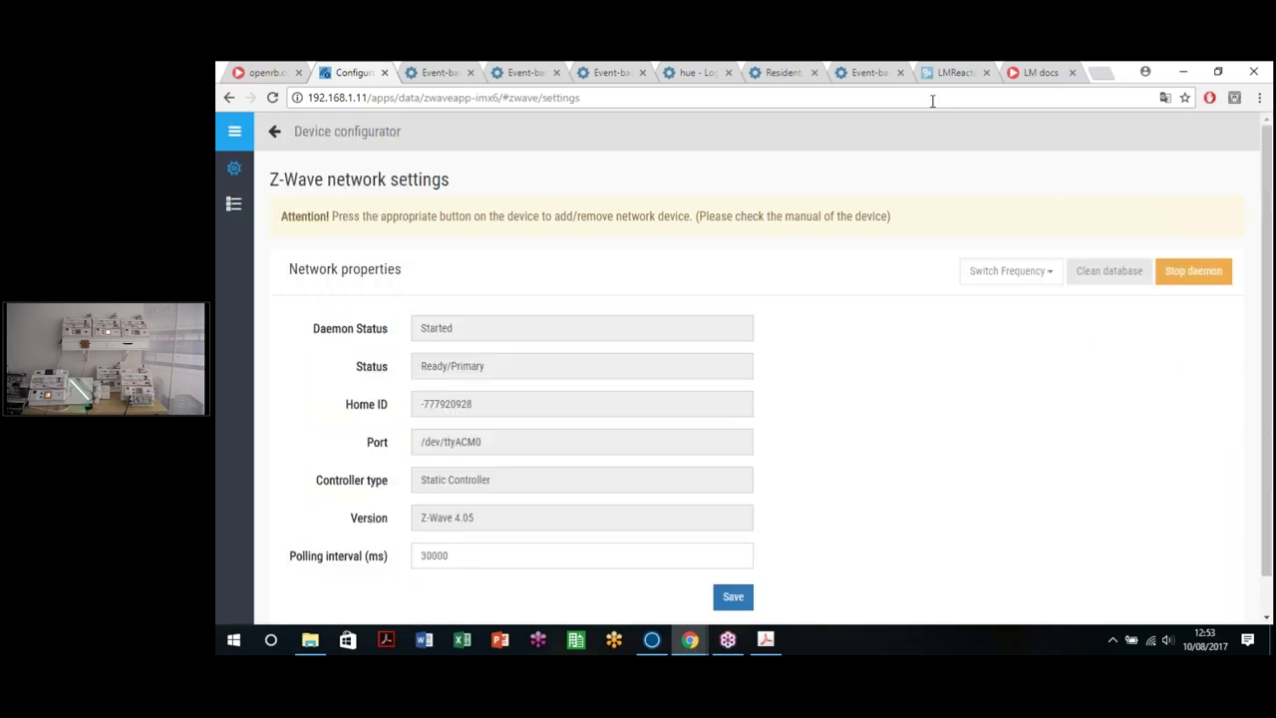
{"action": "left_click", "coordinate": [932, 100]}
{"action": "key", "text": "Return"}
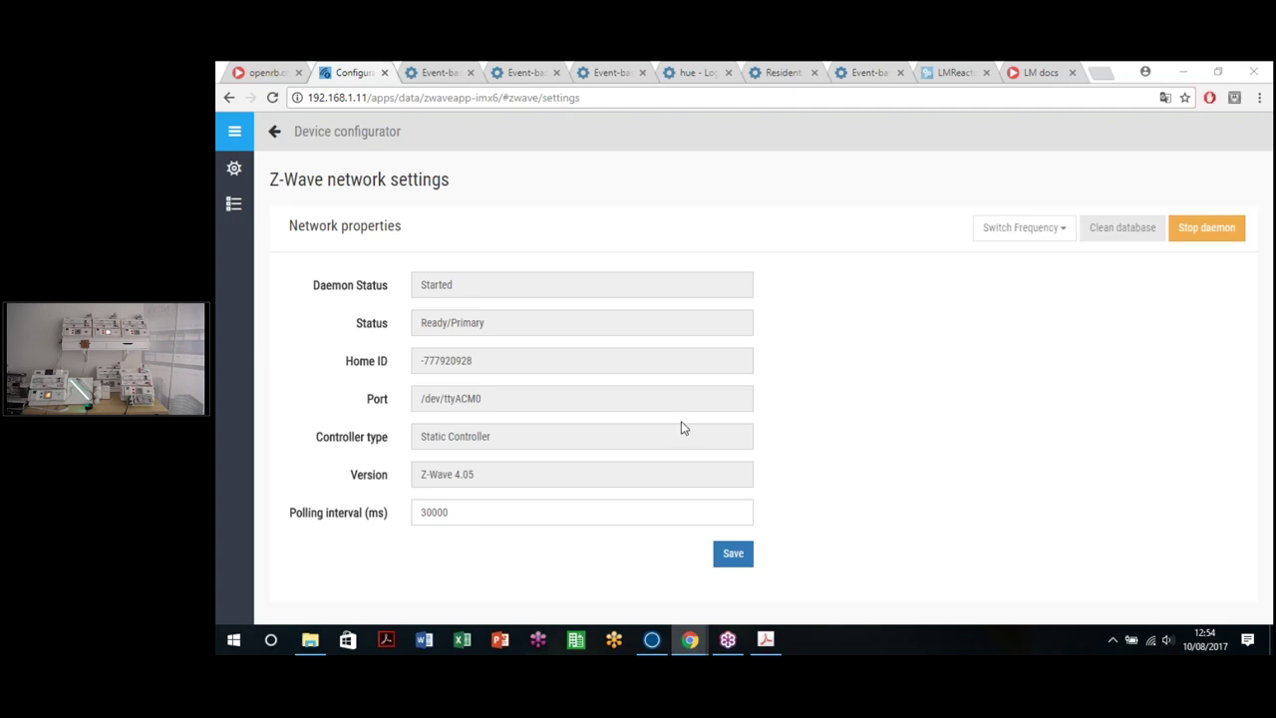
{"action": "left_click", "coordinate": [220, 215]}
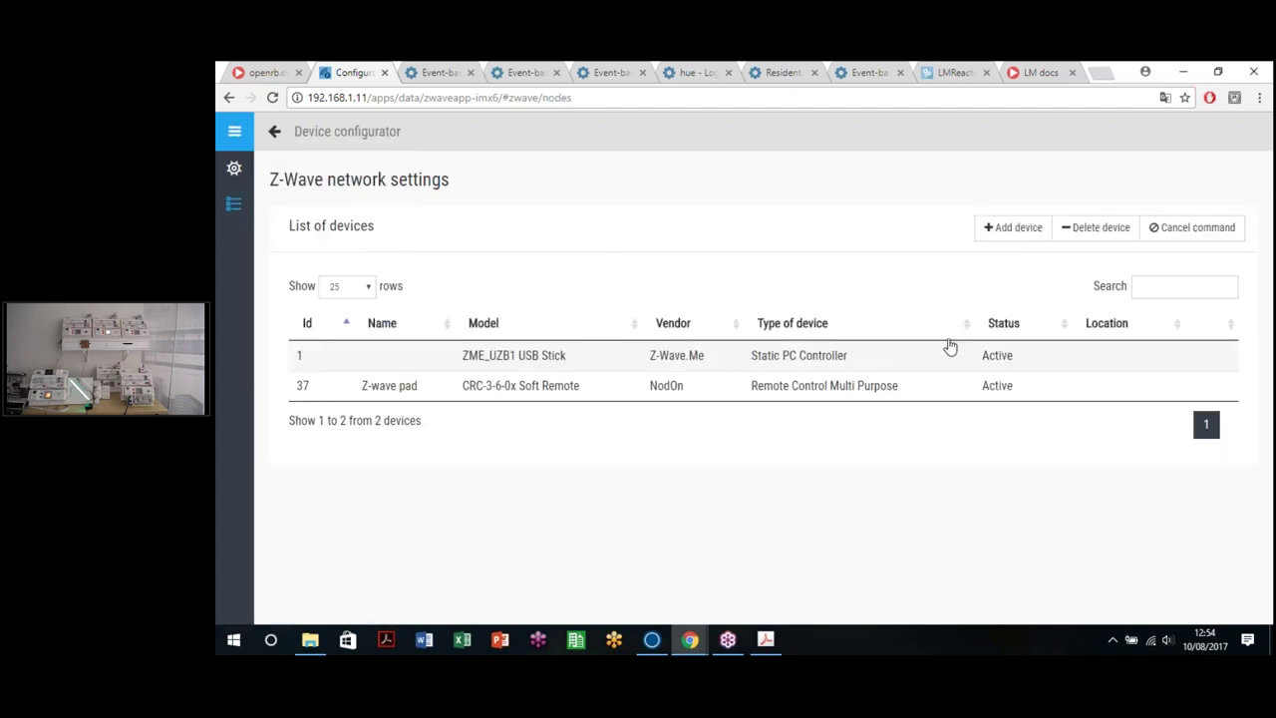
Step: Start adding a Z-Wave device, cancel the pending command, then start adding again
{"action": "left_click", "coordinate": [1028, 229]}
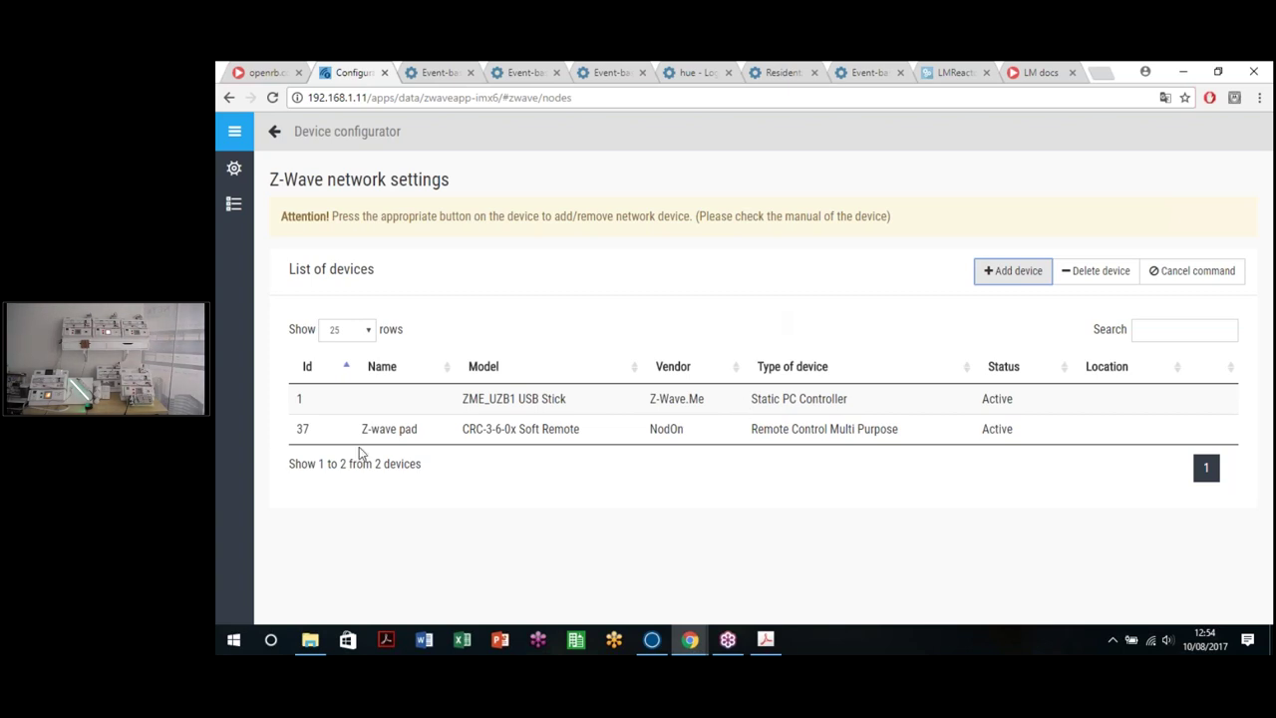
{"action": "mouse_move", "coordinate": [326, 439]}
{"action": "left_click", "coordinate": [1171, 270]}
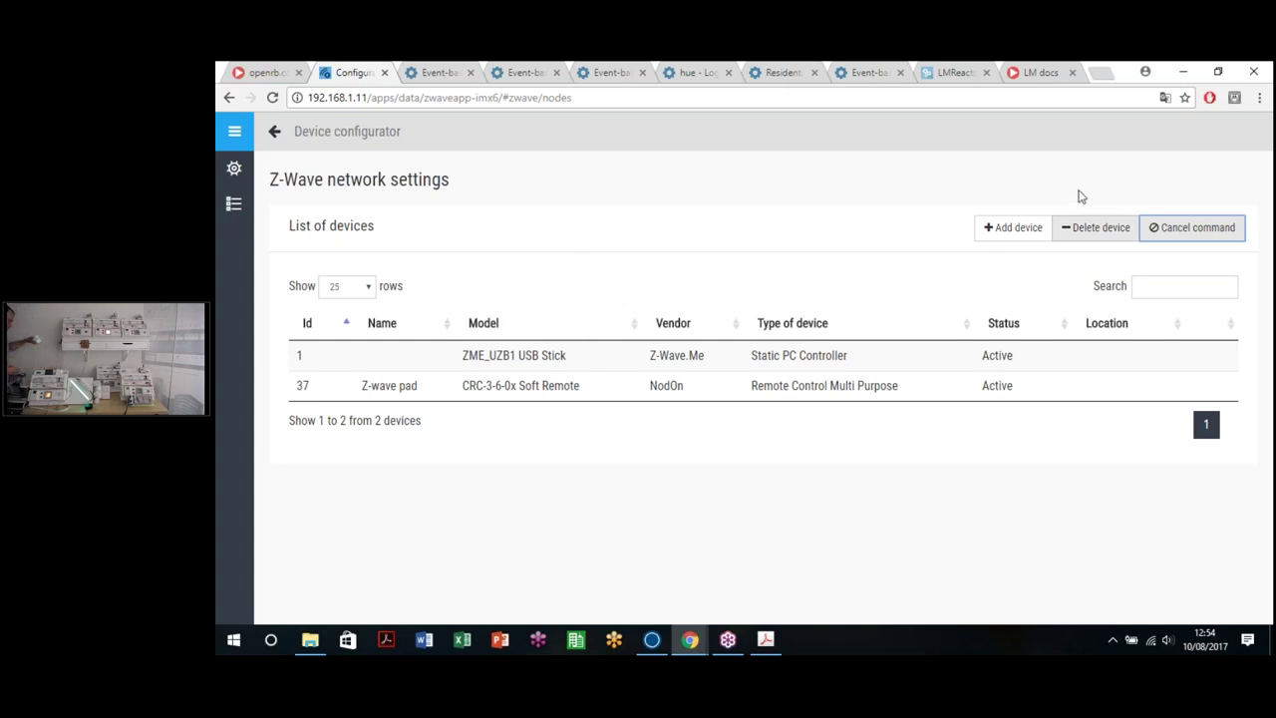
{"action": "left_click", "coordinate": [1006, 232]}
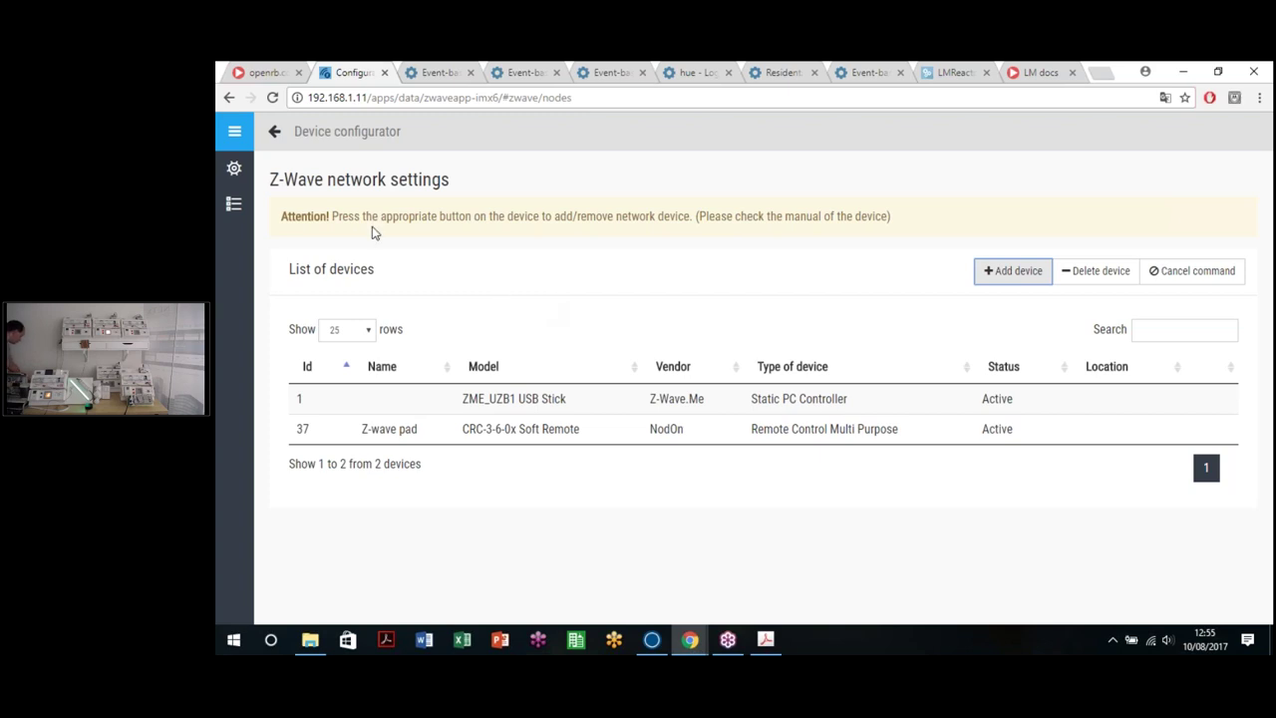
Step: Strip the URL path to load the controller's main apps page
{"action": "left_click", "coordinate": [228, 97]}
{"action": "left_click", "coordinate": [228, 97]}
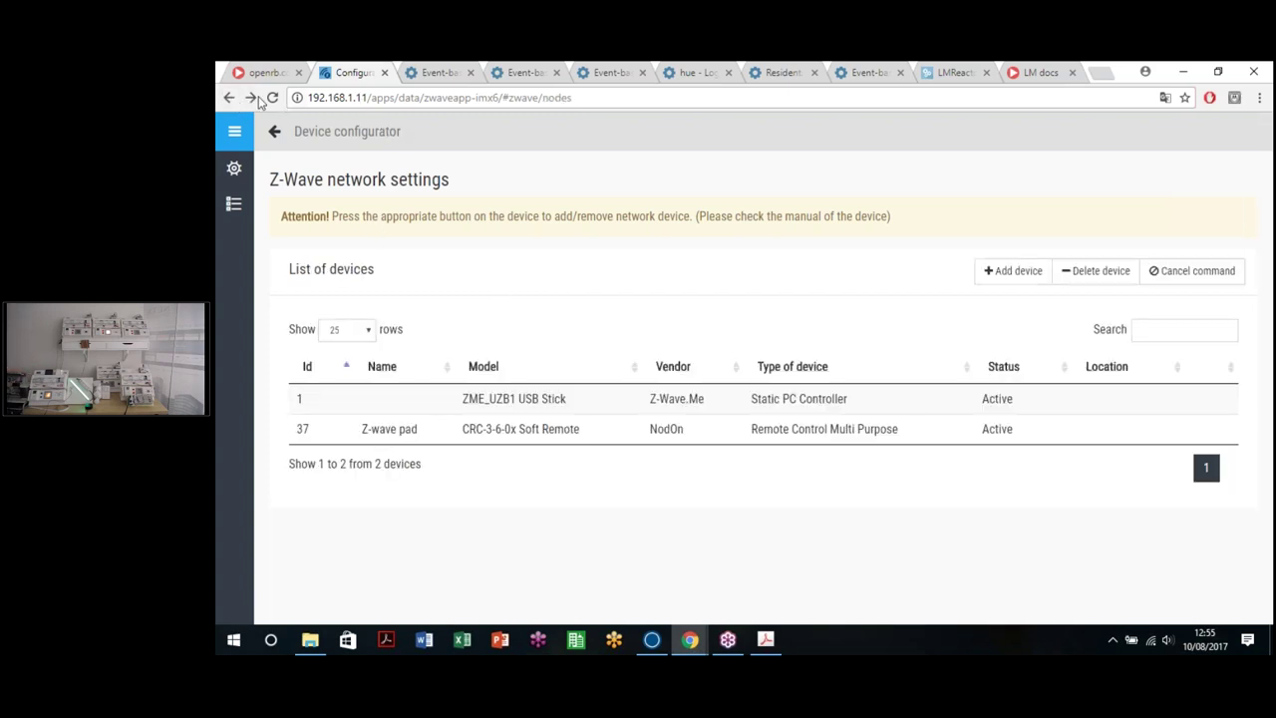
{"action": "left_click_drag", "start_coordinate": [374, 97], "coordinate": [863, 147]}
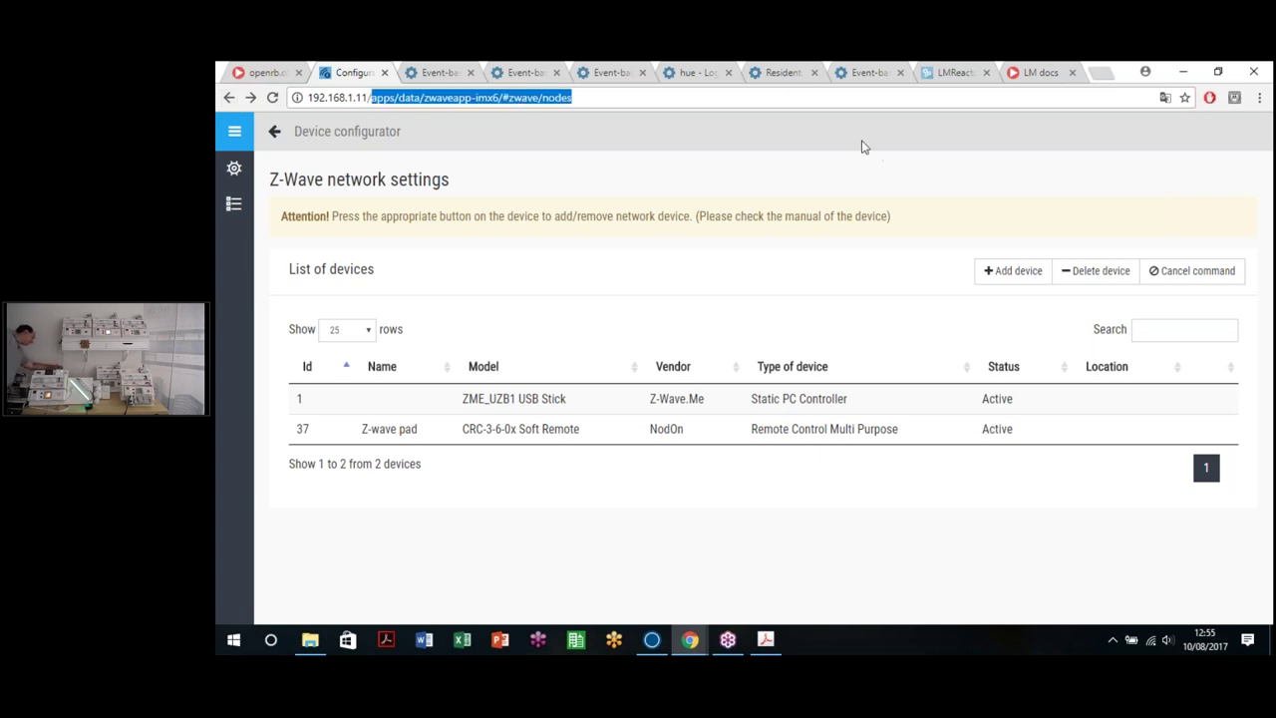
{"action": "key", "text": "BackSpace"}
{"action": "key", "text": "Return"}
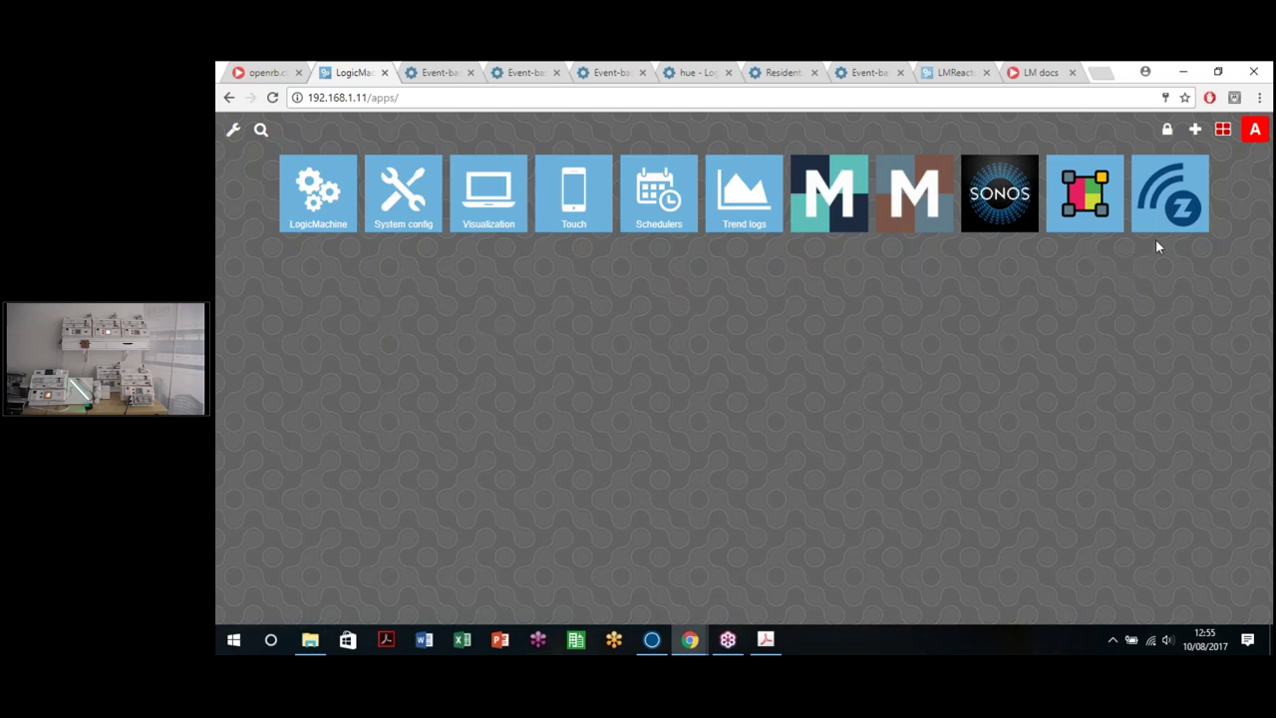
Step: Reload the apps page twice until the Z-Wave configurator shows Ready/Primary status
{"action": "left_click", "coordinate": [572, 98]}
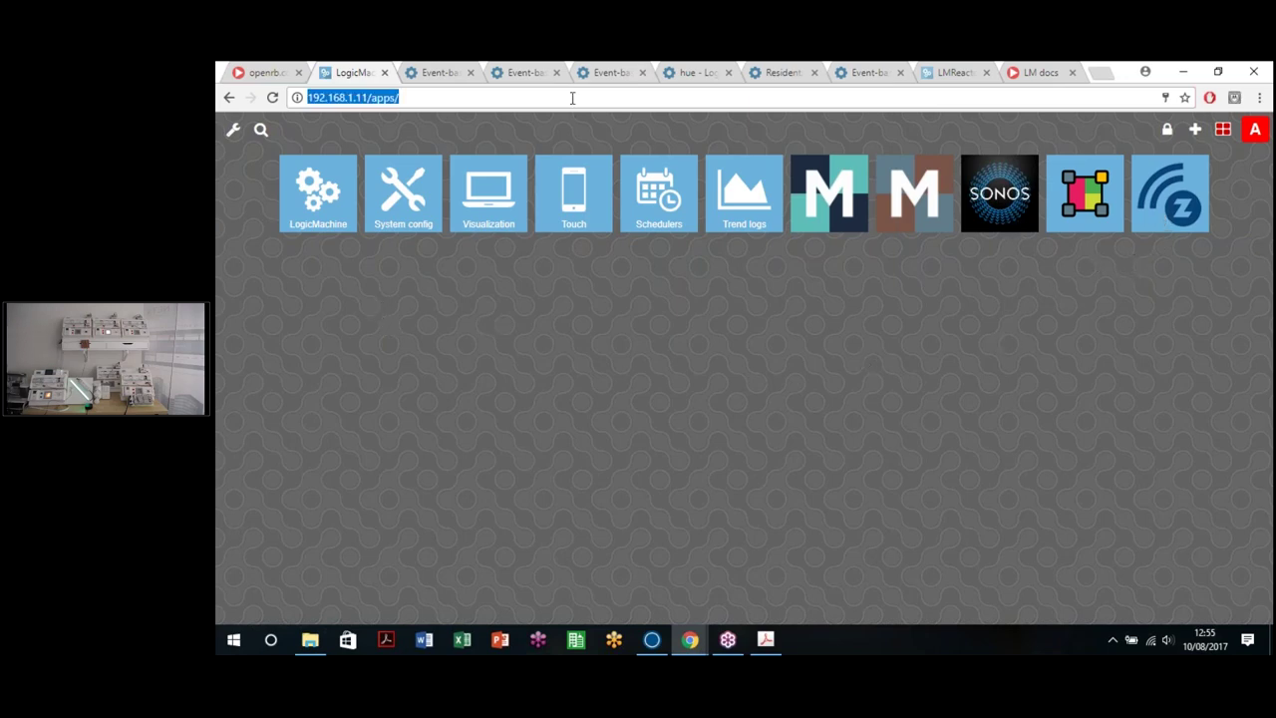
{"action": "key", "text": "Return"}
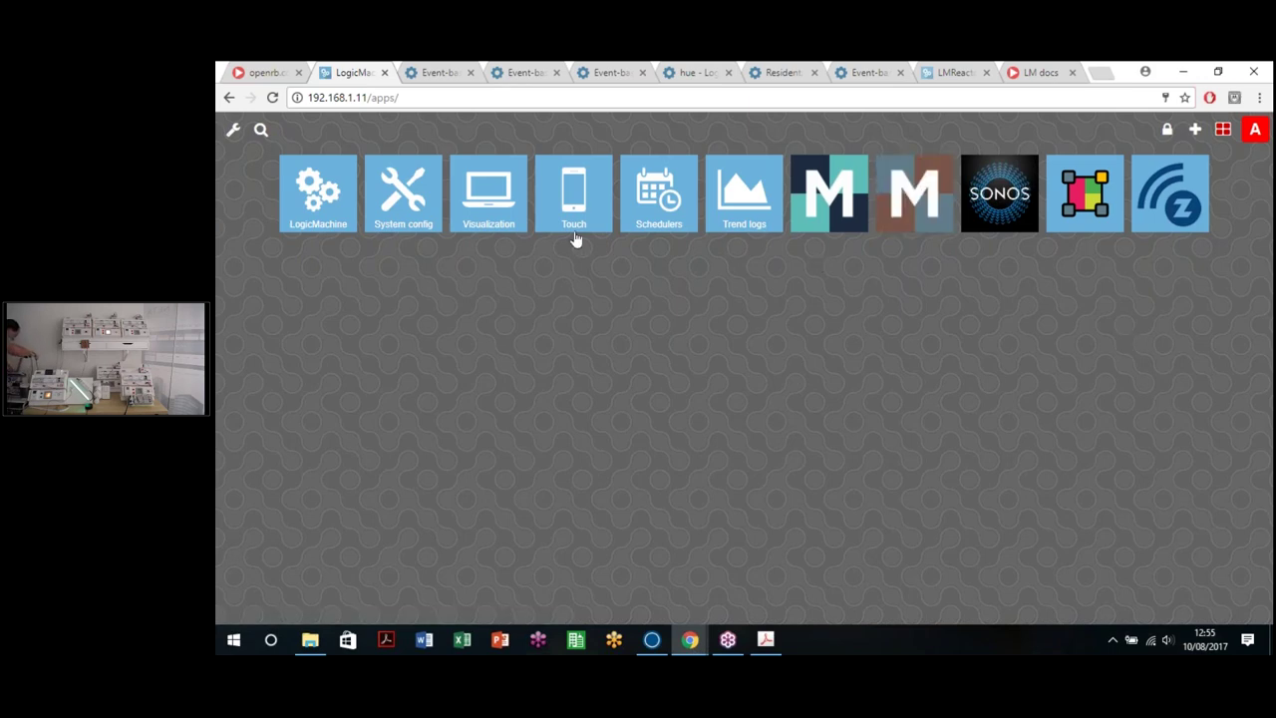
{"action": "left_click", "coordinate": [827, 97]}
{"action": "key", "text": "Return"}
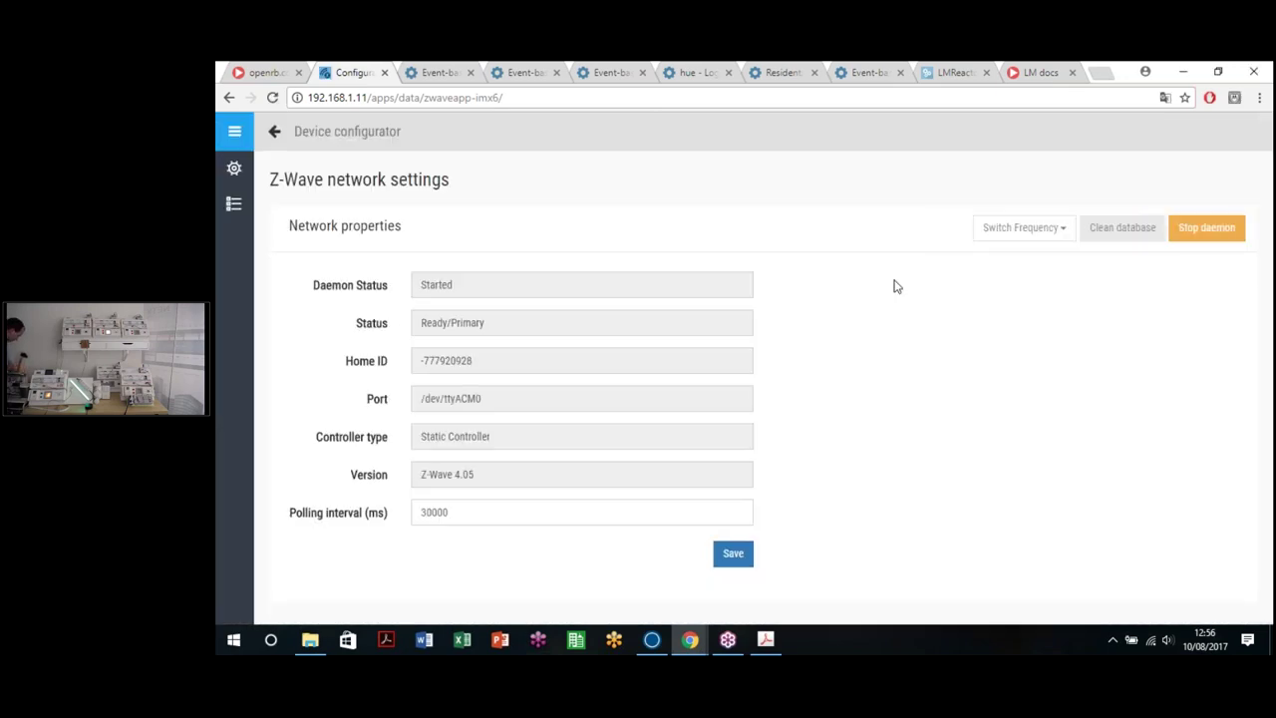
Step: Put the network into add-device mode to include the Aeotec ZW075 and FIBARO FGS221 switches
{"action": "mouse_move", "coordinate": [219, 203]}
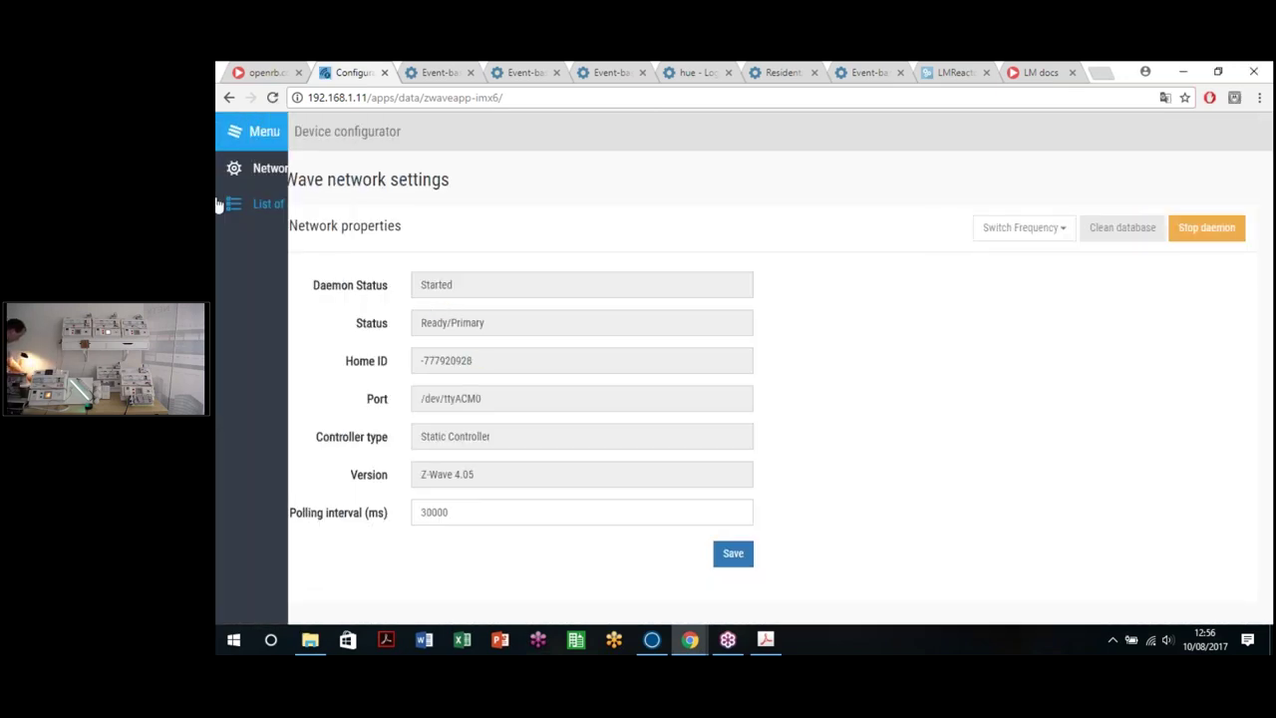
{"action": "left_click", "coordinate": [284, 205]}
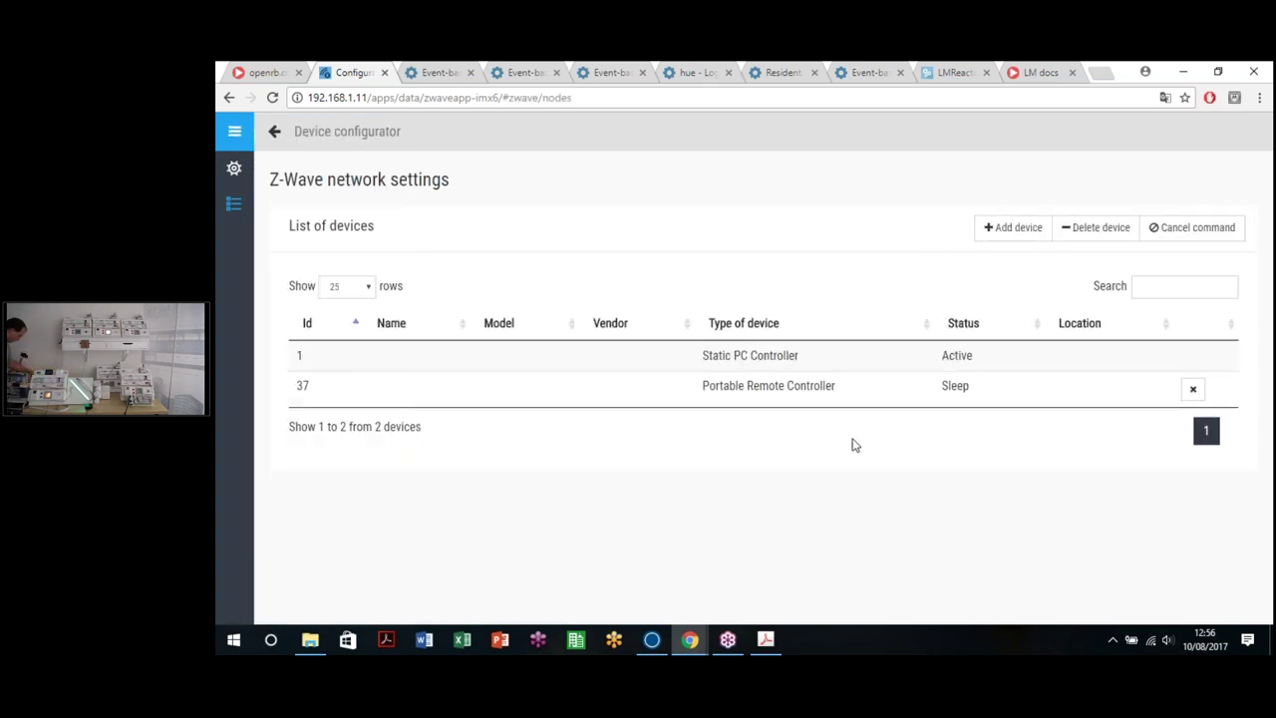
{"action": "left_click", "coordinate": [1003, 237]}
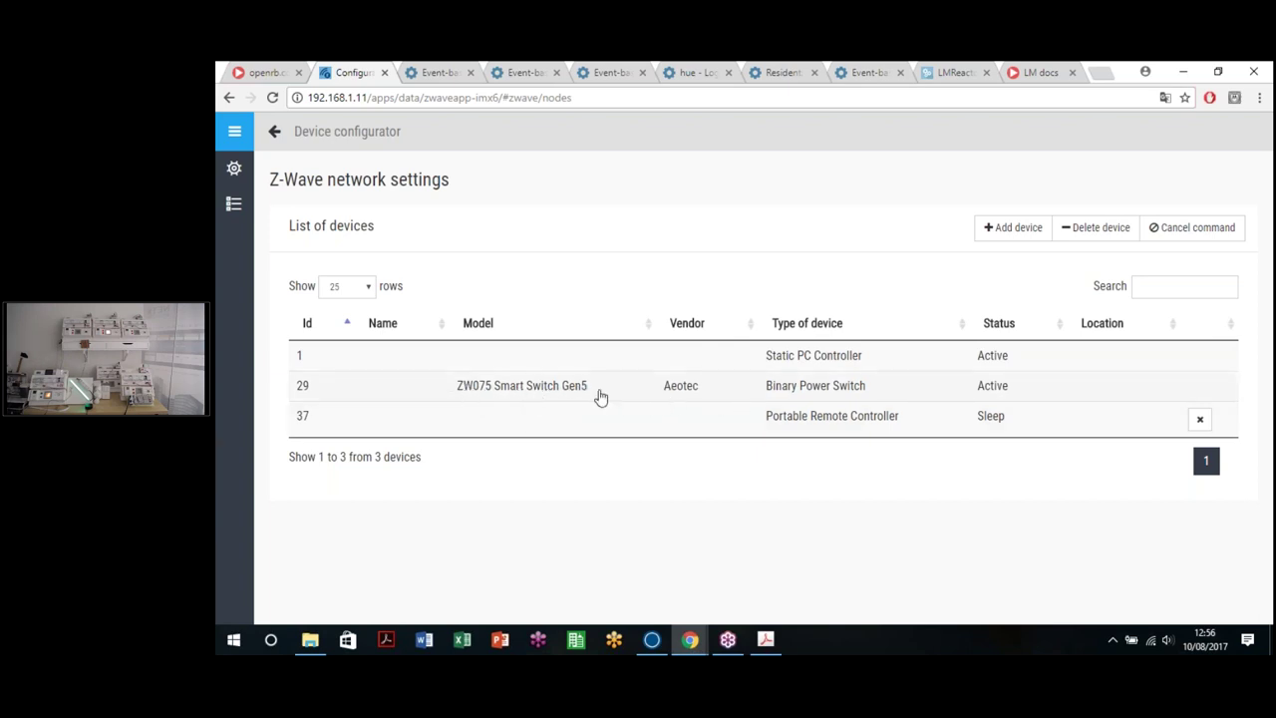
{"action": "left_click", "coordinate": [1007, 228]}
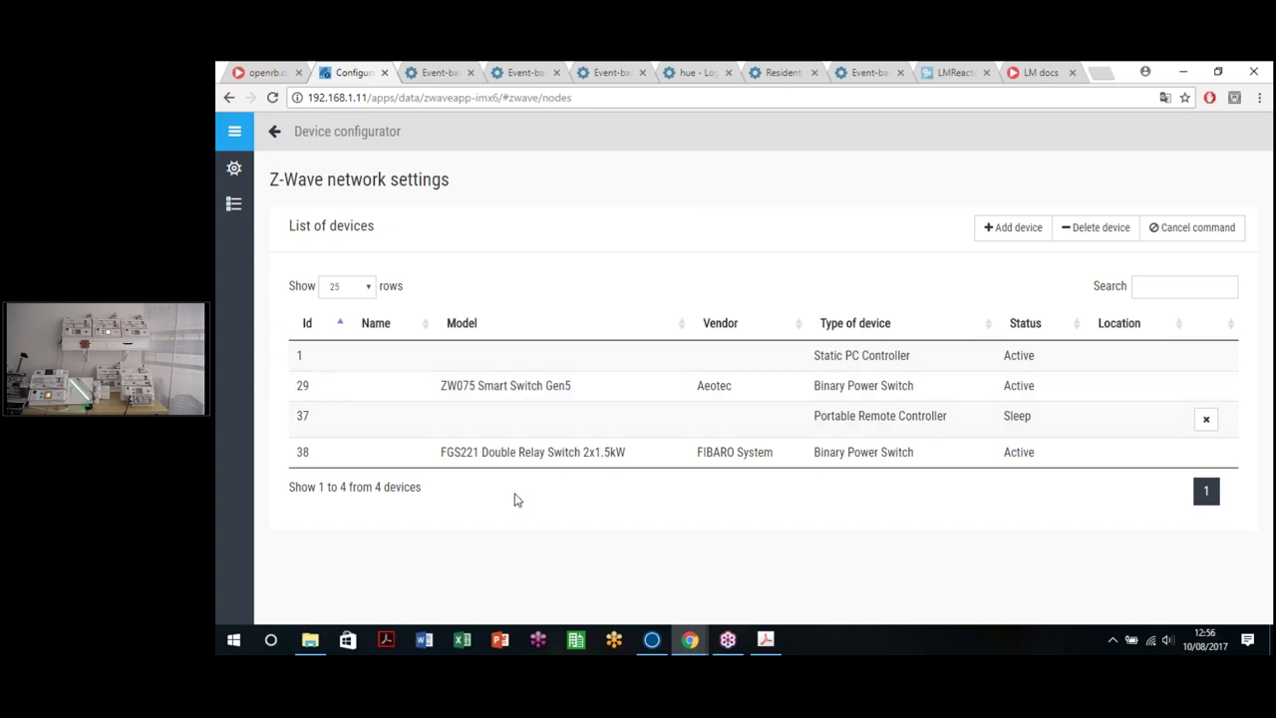
Step: Name the ZW075 Smart Switch 'Zwave PLUG' with location 'office'
{"action": "left_click", "coordinate": [518, 401]}
{"action": "left_click", "coordinate": [484, 329]}
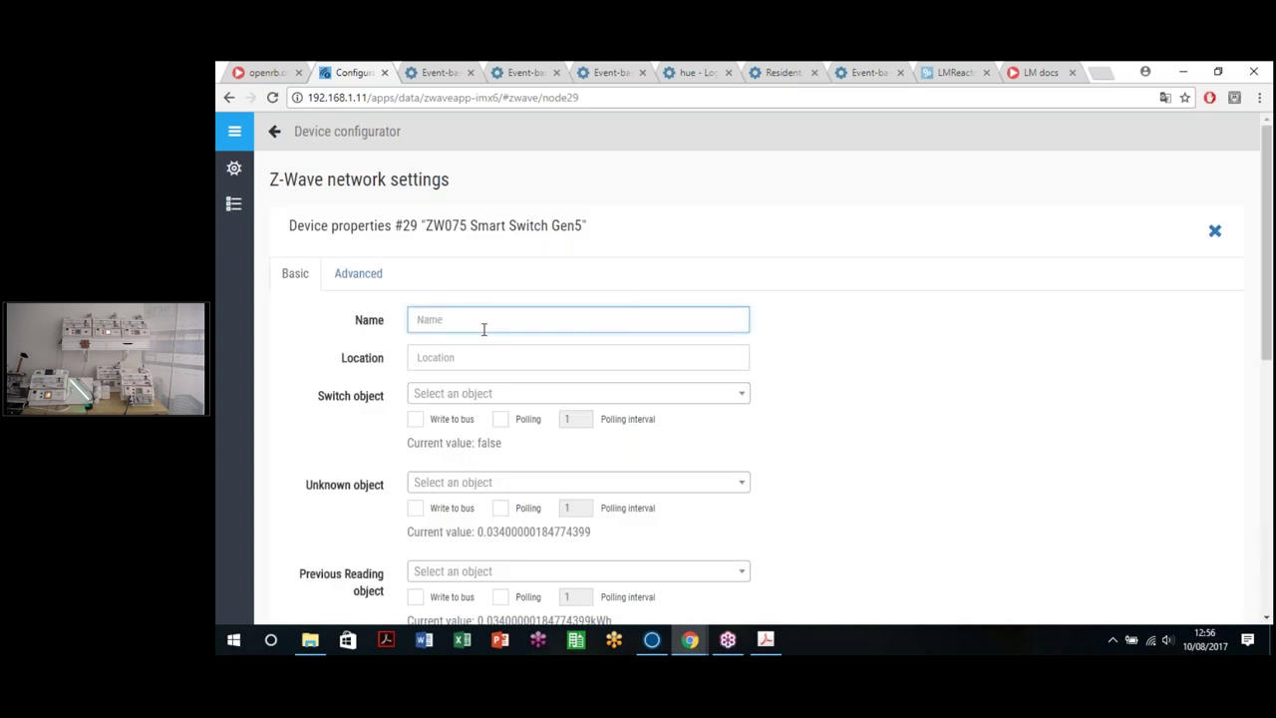
{"action": "type", "text": "Z"}
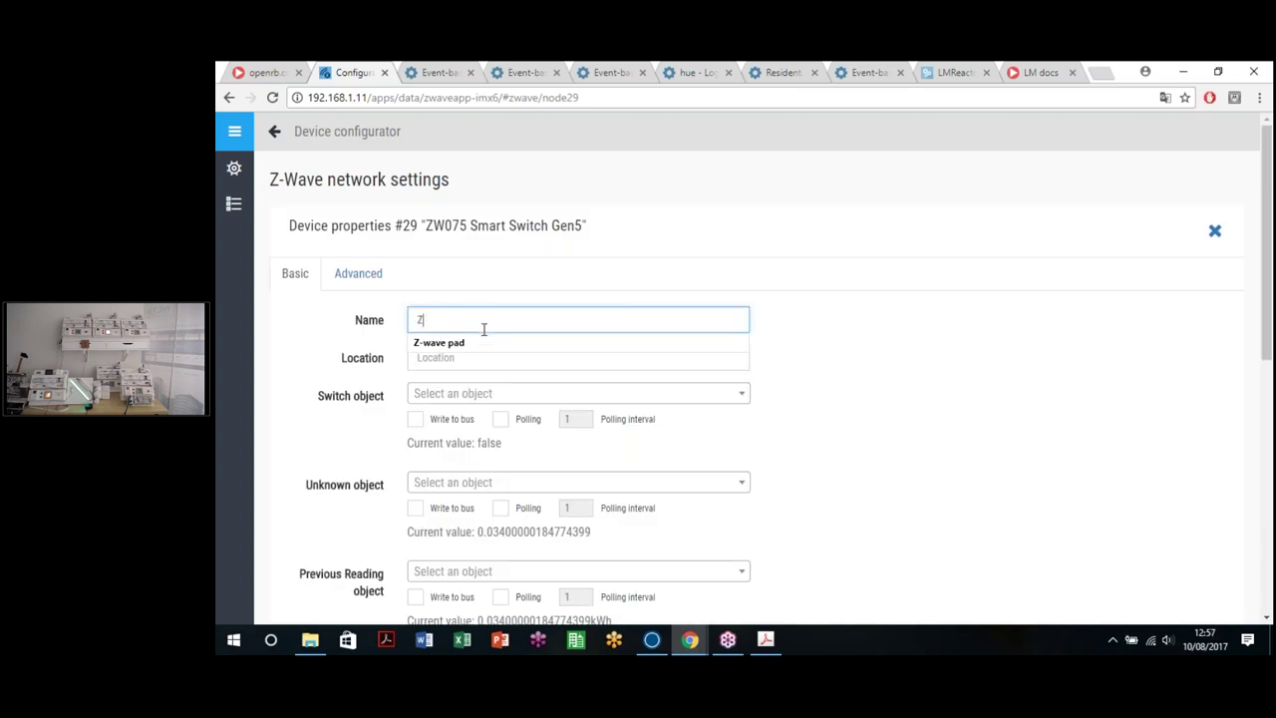
{"action": "type", "text": "wave PLUG"}
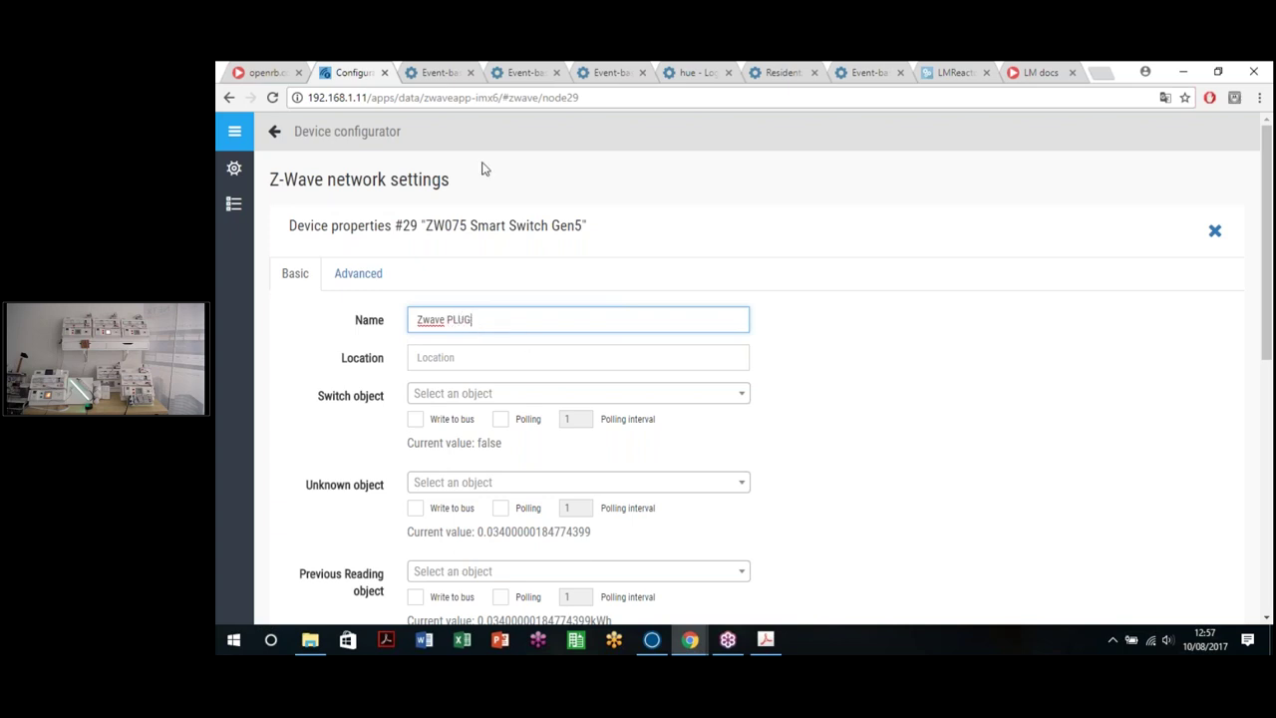
{"action": "scroll", "coordinate": [610, 378], "scroll_direction": "down", "scroll_amount": 1}
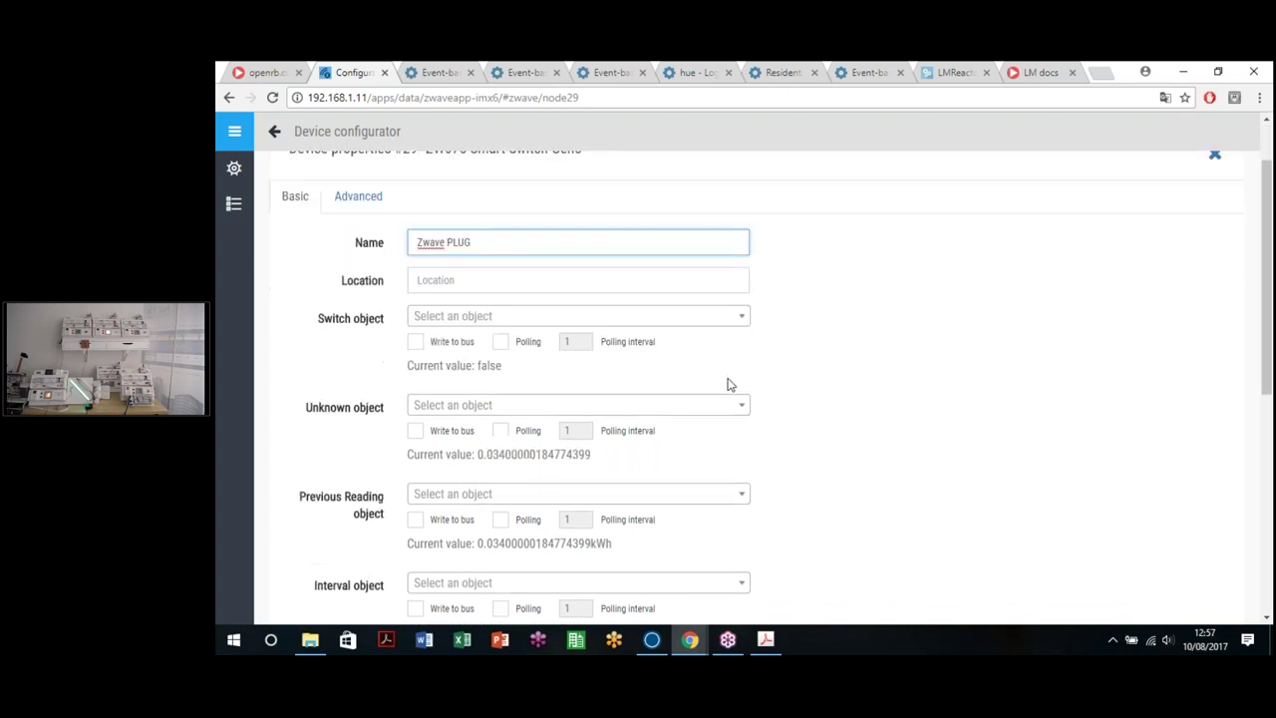
{"action": "left_click", "coordinate": [578, 280]}
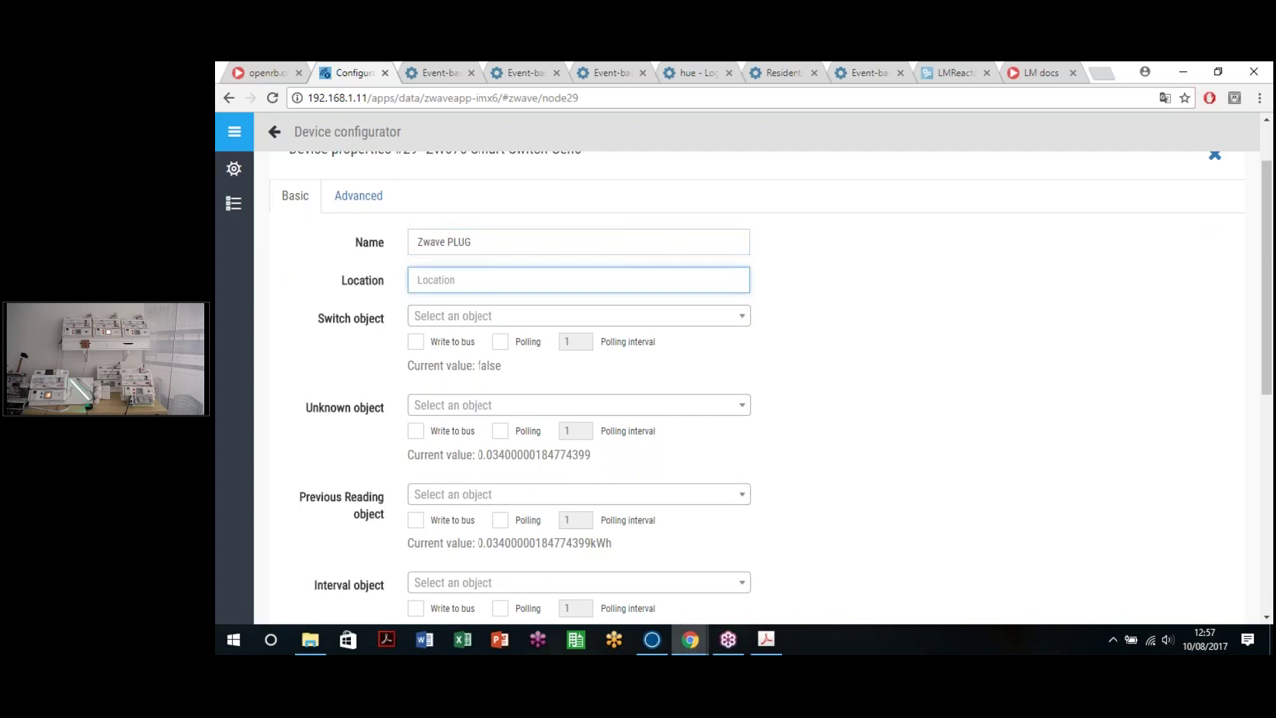
{"action": "type", "text": "office"}
Step: Create new objects for Switch, Power, Voltage and Current (1/1/15–1/1/18) and save
{"action": "left_click", "coordinate": [491, 317]}
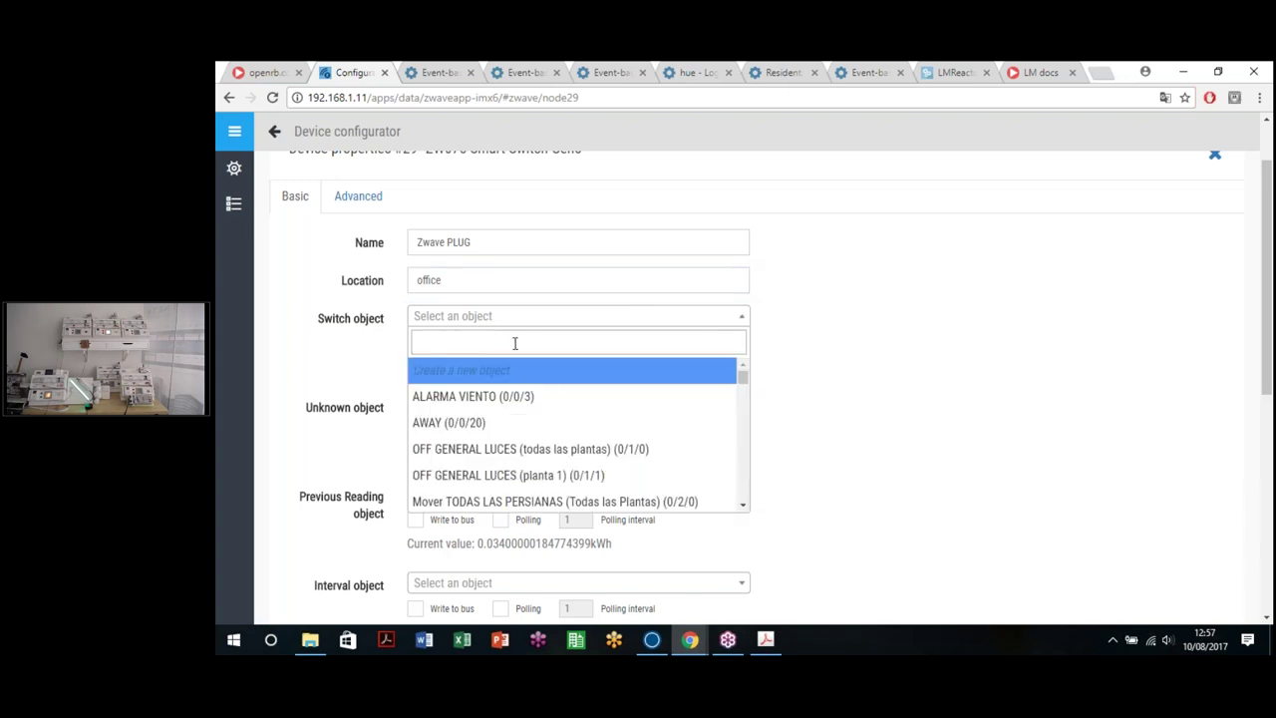
{"action": "left_click", "coordinate": [479, 372]}
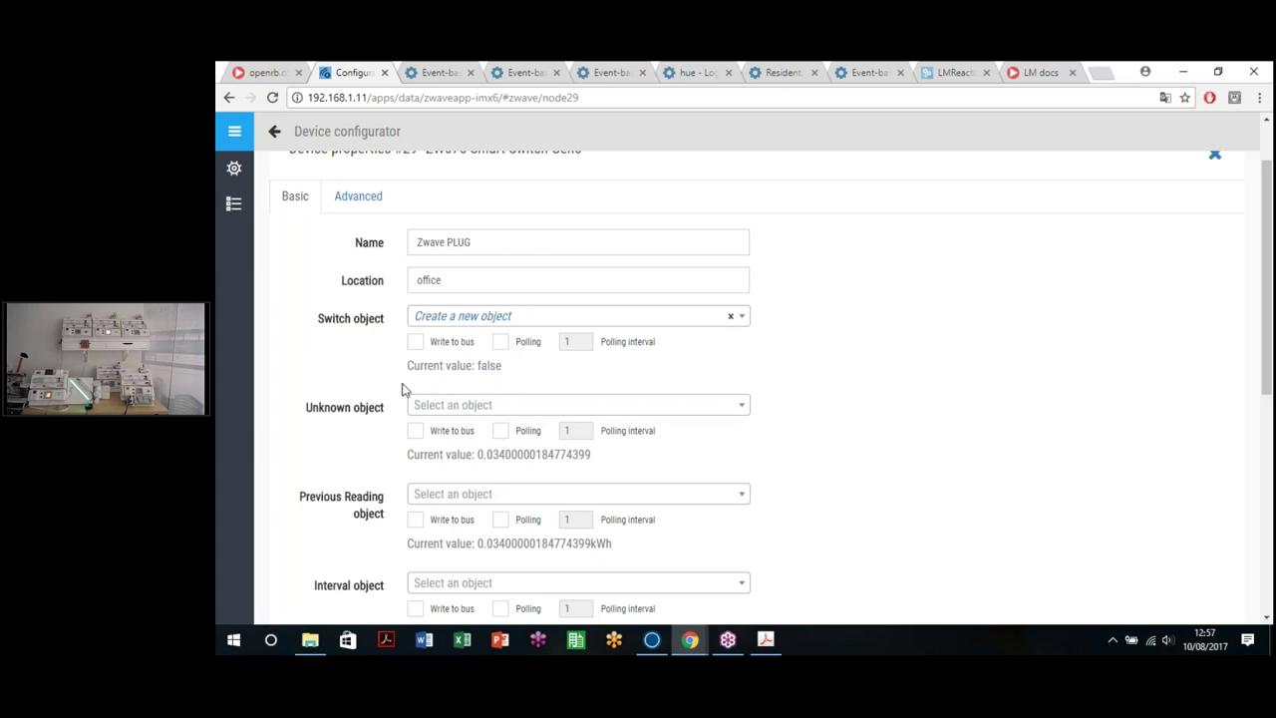
{"action": "scroll", "coordinate": [329, 366], "scroll_direction": "down", "scroll_amount": 2}
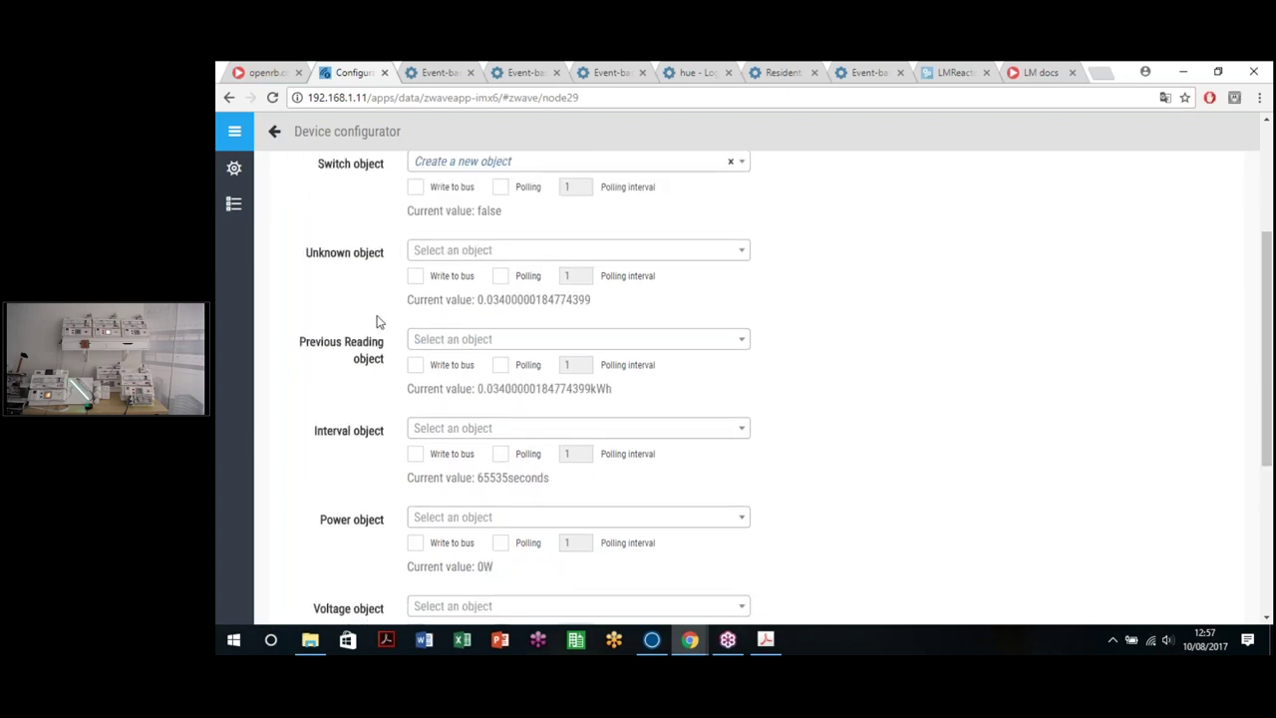
{"action": "scroll", "coordinate": [359, 299], "scroll_direction": "up", "scroll_amount": 1}
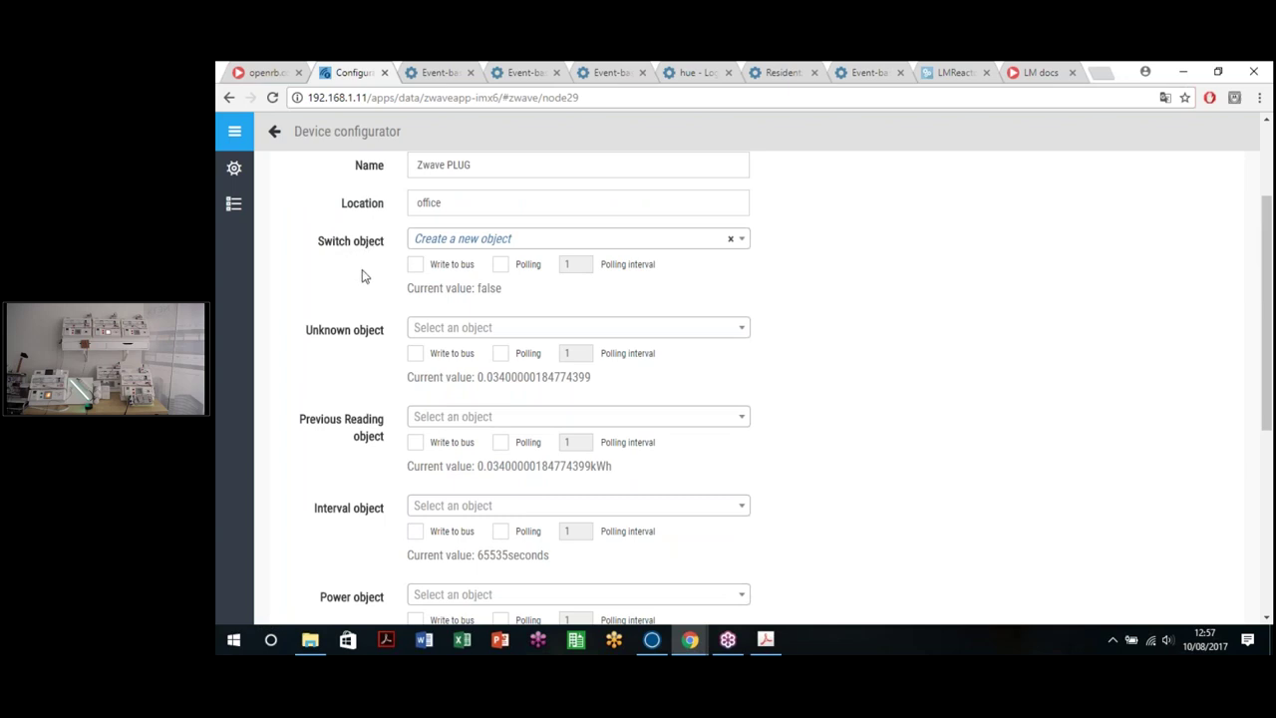
{"action": "scroll", "coordinate": [389, 269], "scroll_direction": "down", "scroll_amount": 2}
{"action": "left_click", "coordinate": [439, 448]}
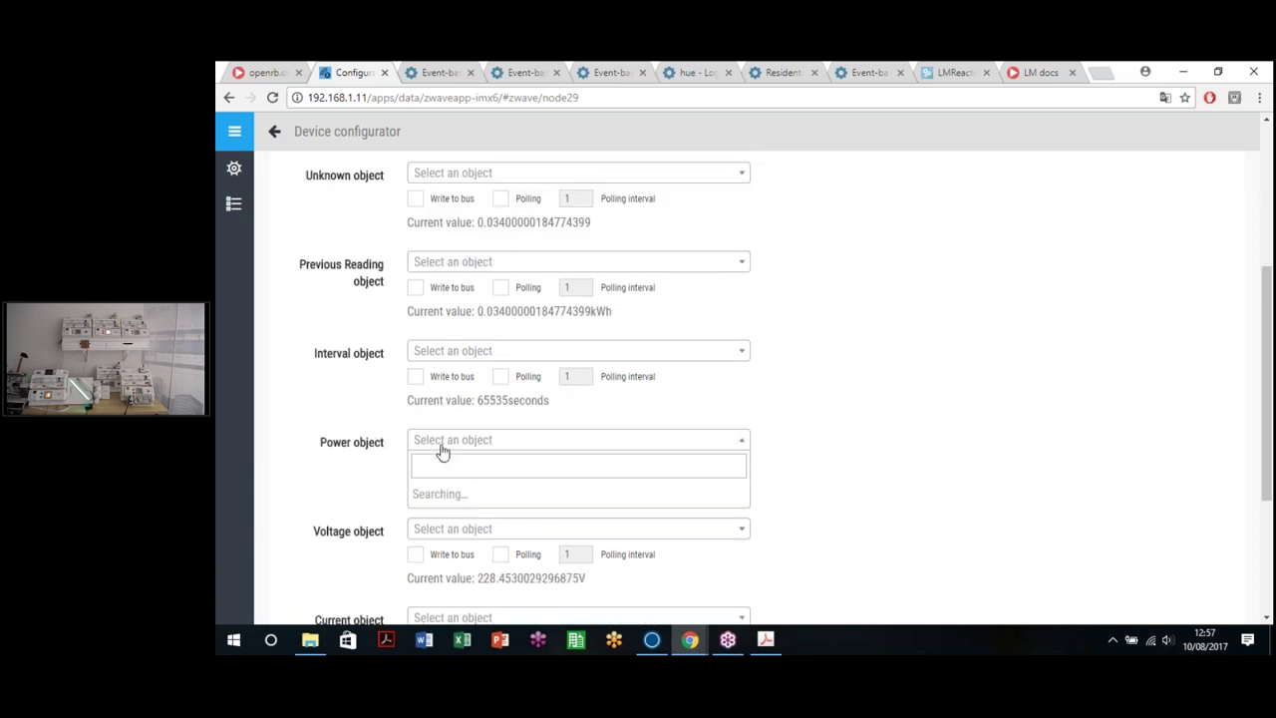
{"action": "left_click", "coordinate": [427, 491]}
{"action": "scroll", "coordinate": [295, 476], "scroll_direction": "down", "scroll_amount": 5}
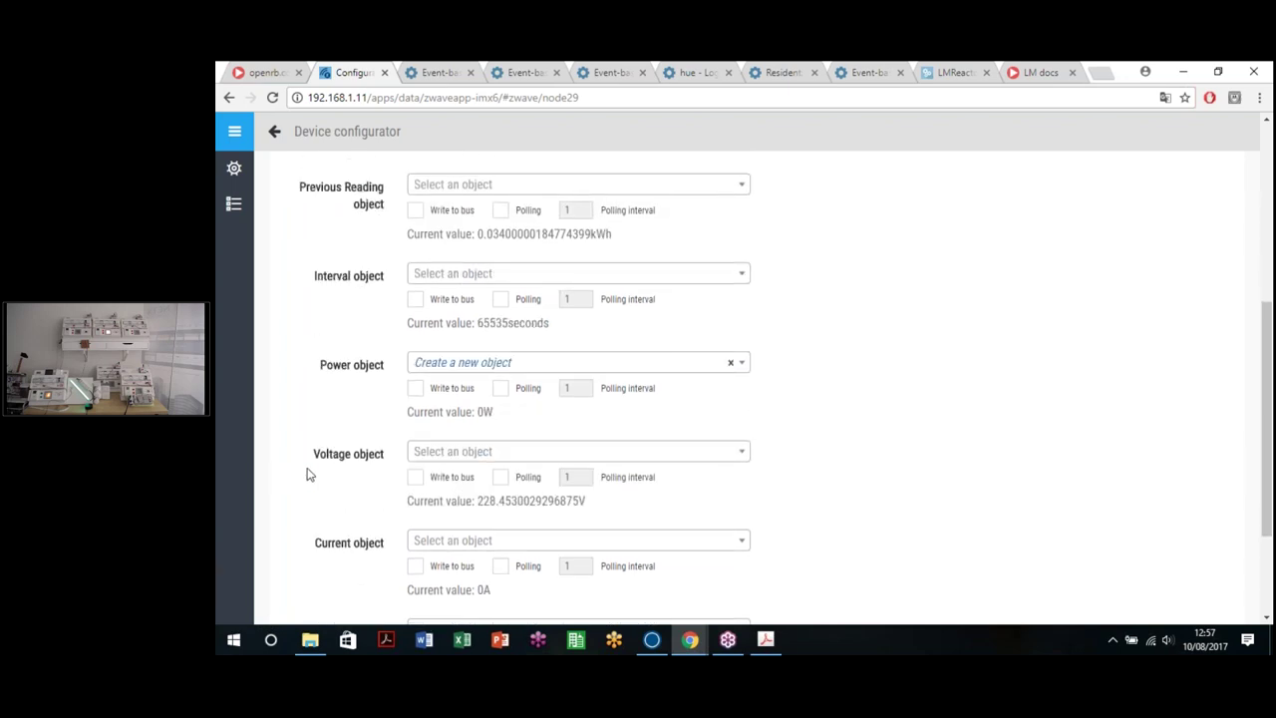
{"action": "left_click", "coordinate": [454, 298]}
{"action": "left_click", "coordinate": [459, 344]}
{"action": "left_click", "coordinate": [443, 386]}
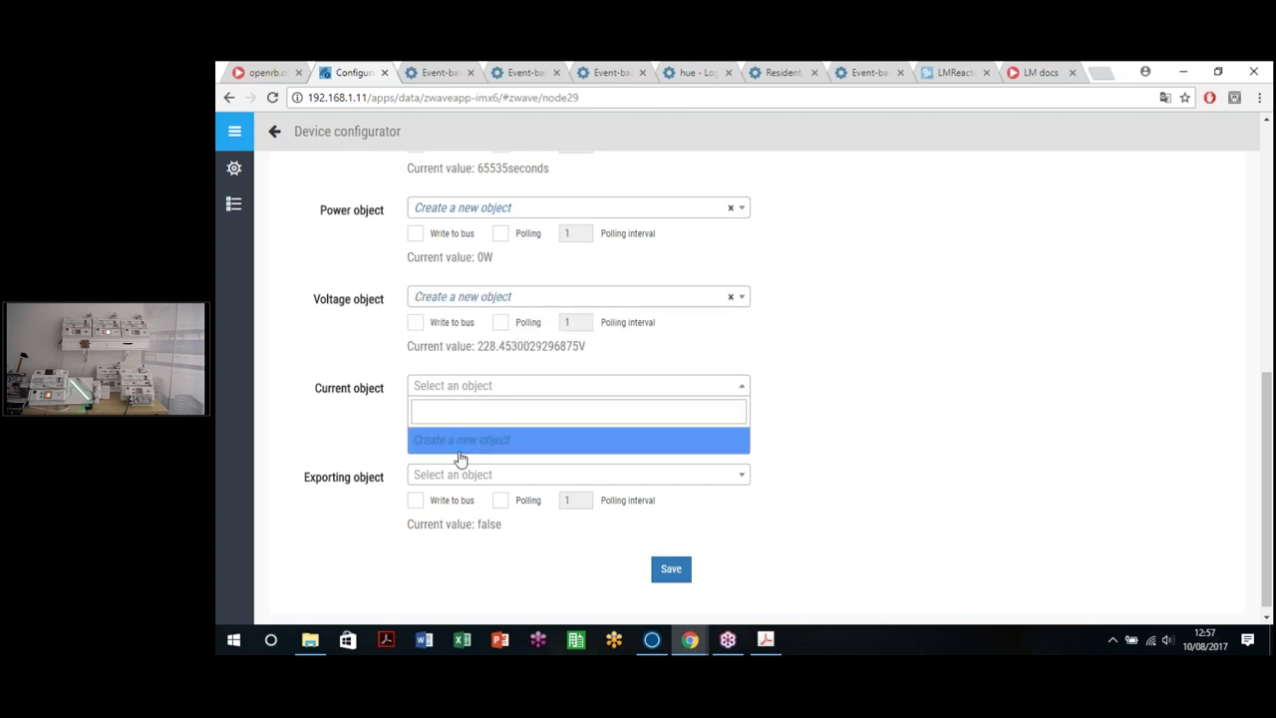
{"action": "left_click", "coordinate": [458, 446]}
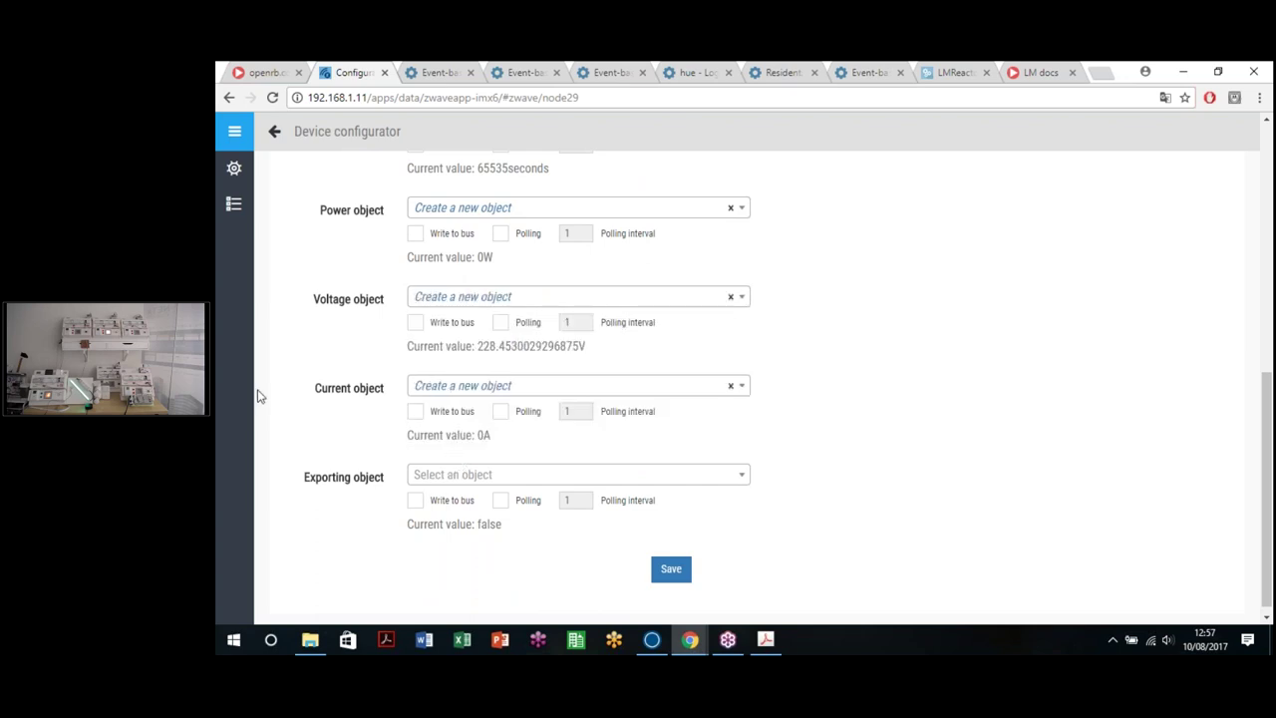
{"action": "left_click", "coordinate": [670, 565]}
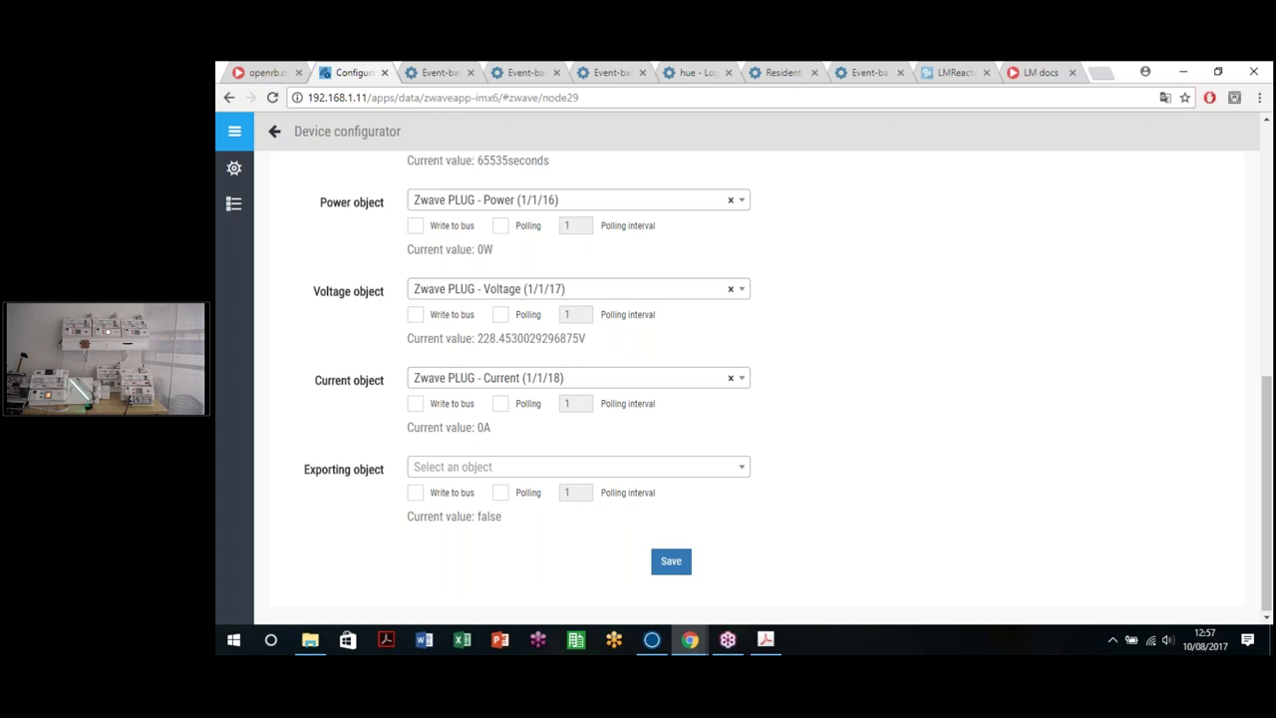
Step: Return from the saved plug to the Z-Wave pages
{"action": "scroll", "coordinate": [521, 456], "scroll_direction": "up", "scroll_amount": 2}
{"action": "scroll", "coordinate": [525, 462], "scroll_direction": "up", "scroll_amount": 3}
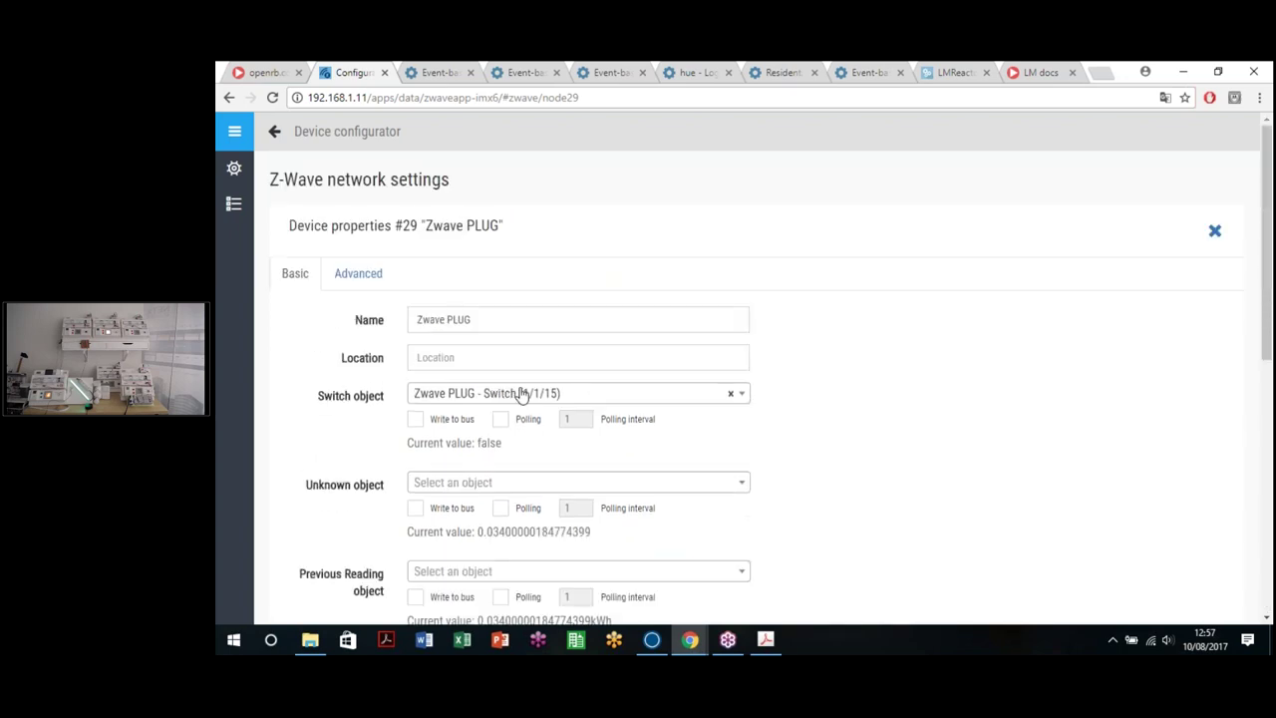
{"action": "left_click", "coordinate": [568, 416]}
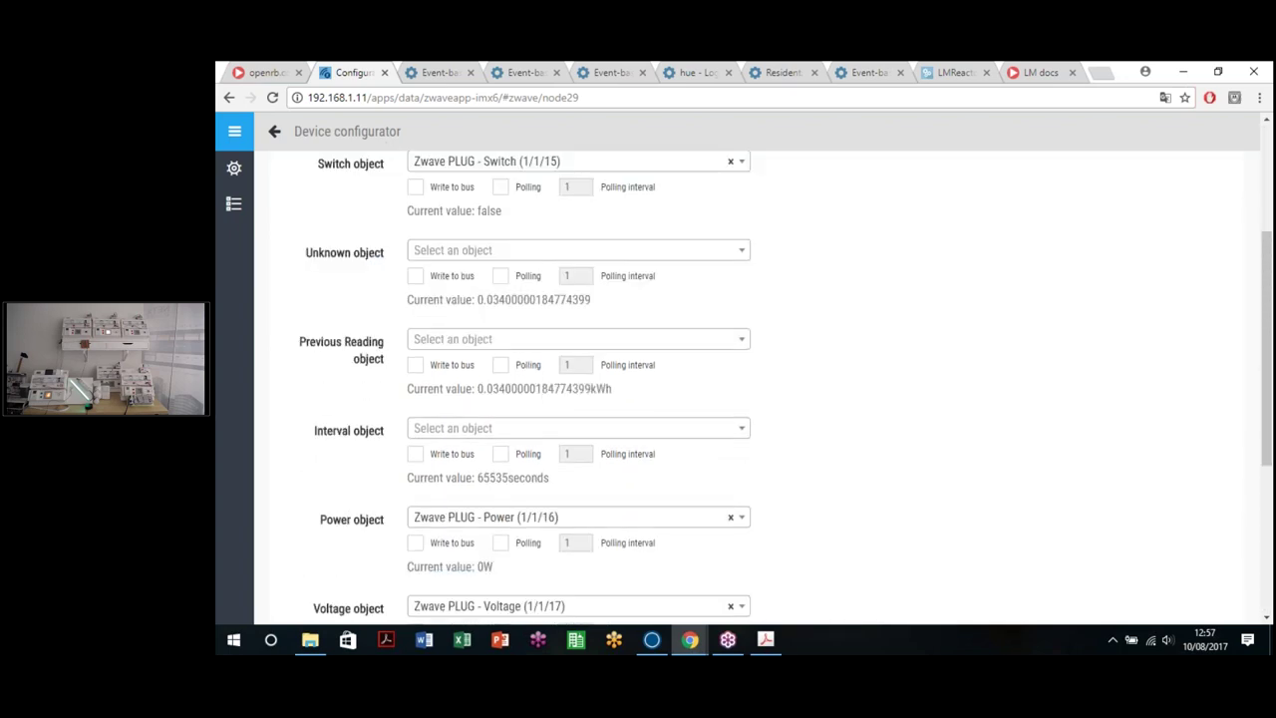
{"action": "left_click", "coordinate": [229, 98]}
Step: In the LogicMachine object list, set Zwave PLUG - Switch to 1
{"action": "left_click", "coordinate": [229, 99]}
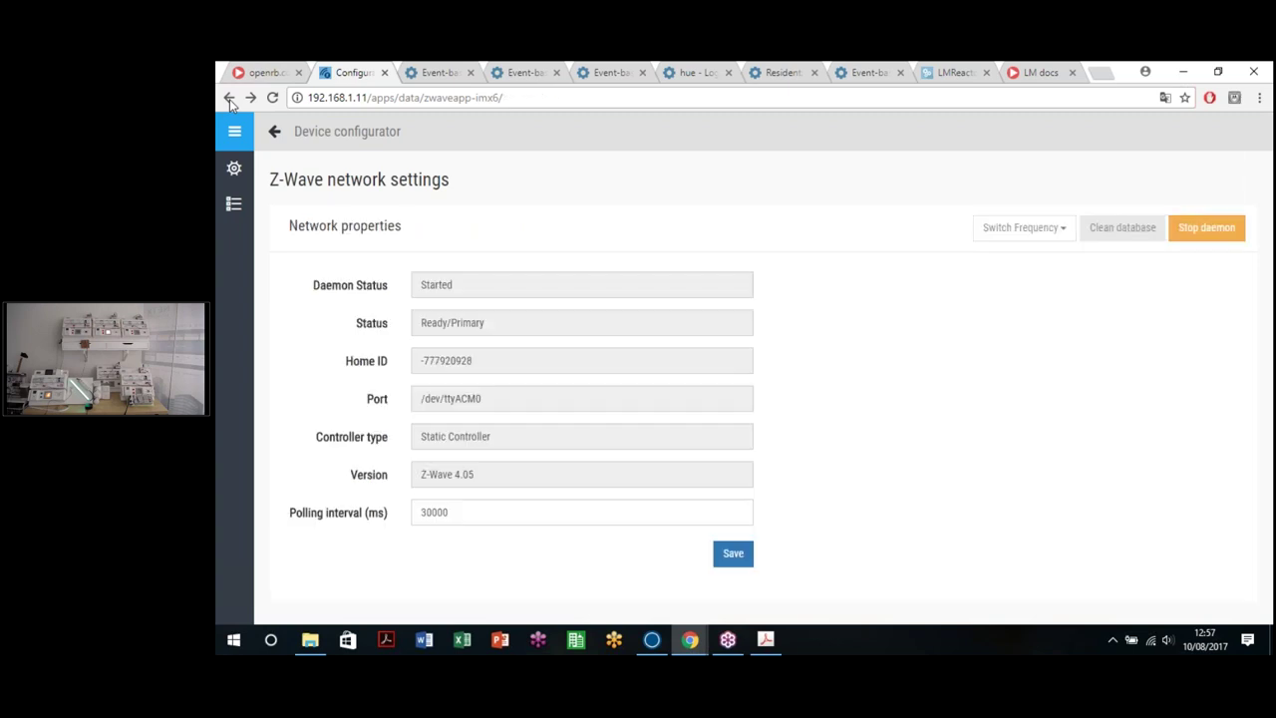
{"action": "left_click", "coordinate": [229, 99]}
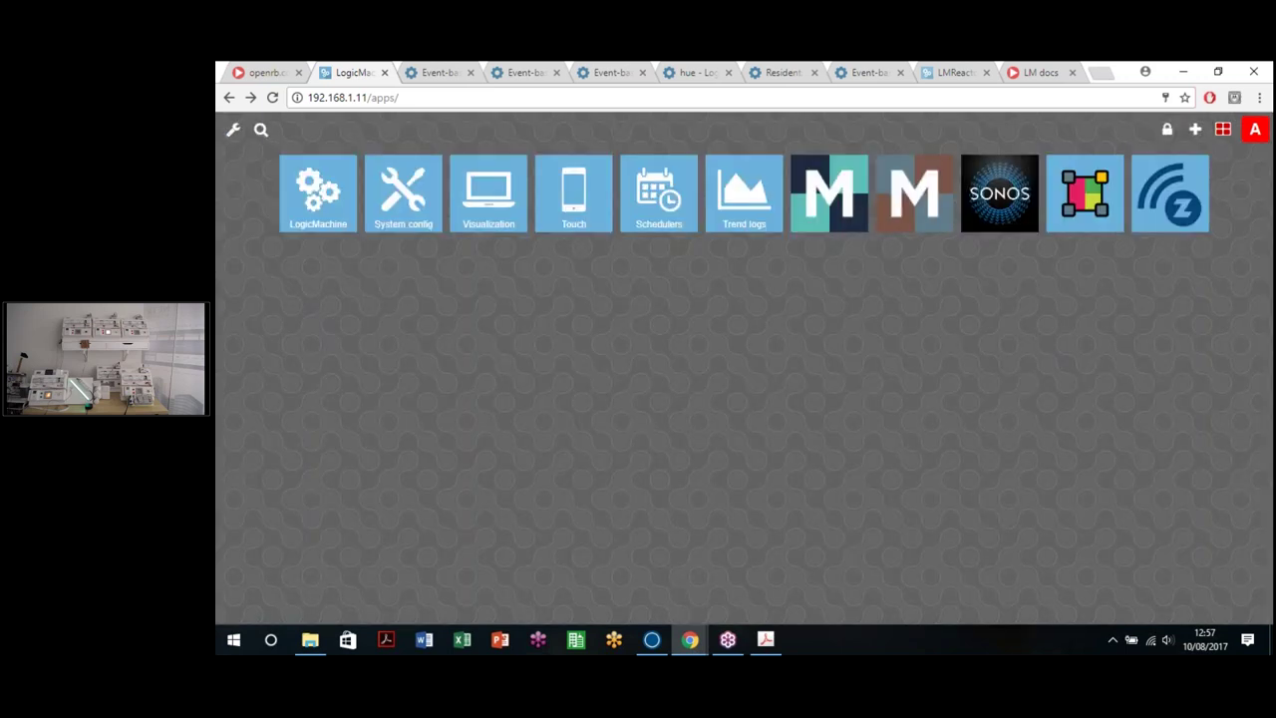
{"action": "left_click", "coordinate": [312, 217]}
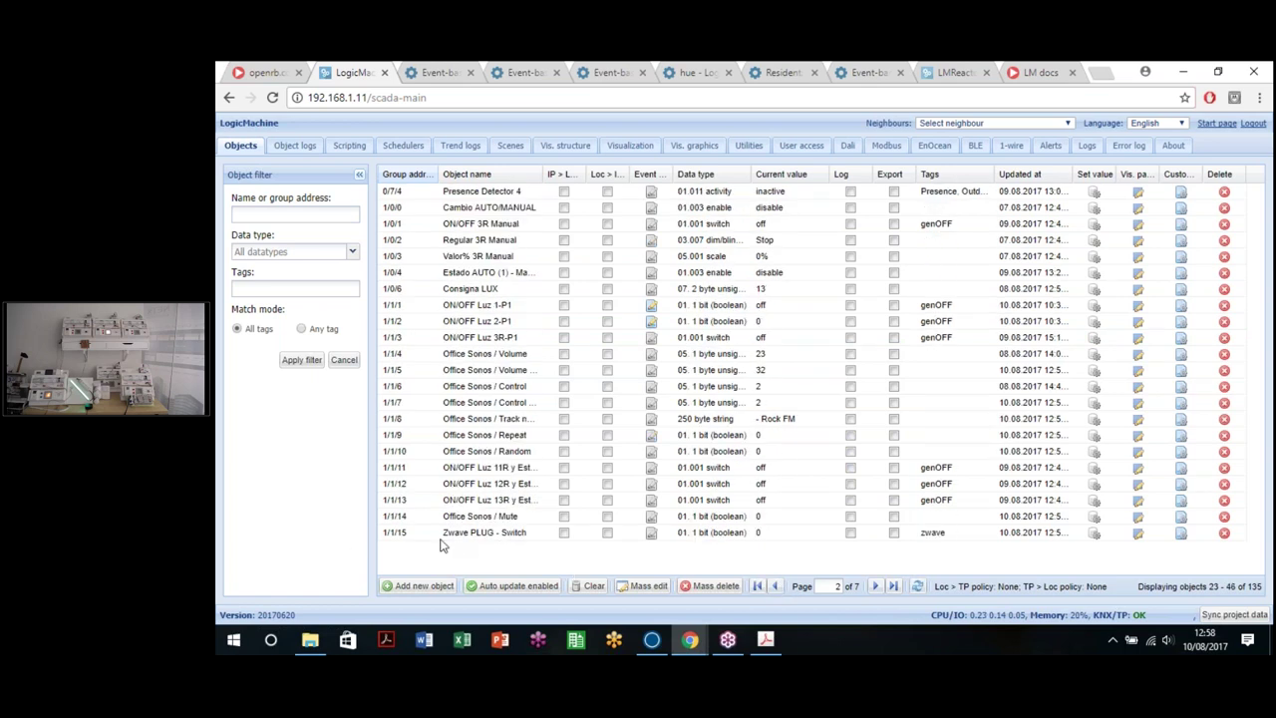
{"action": "left_click", "coordinate": [1087, 535]}
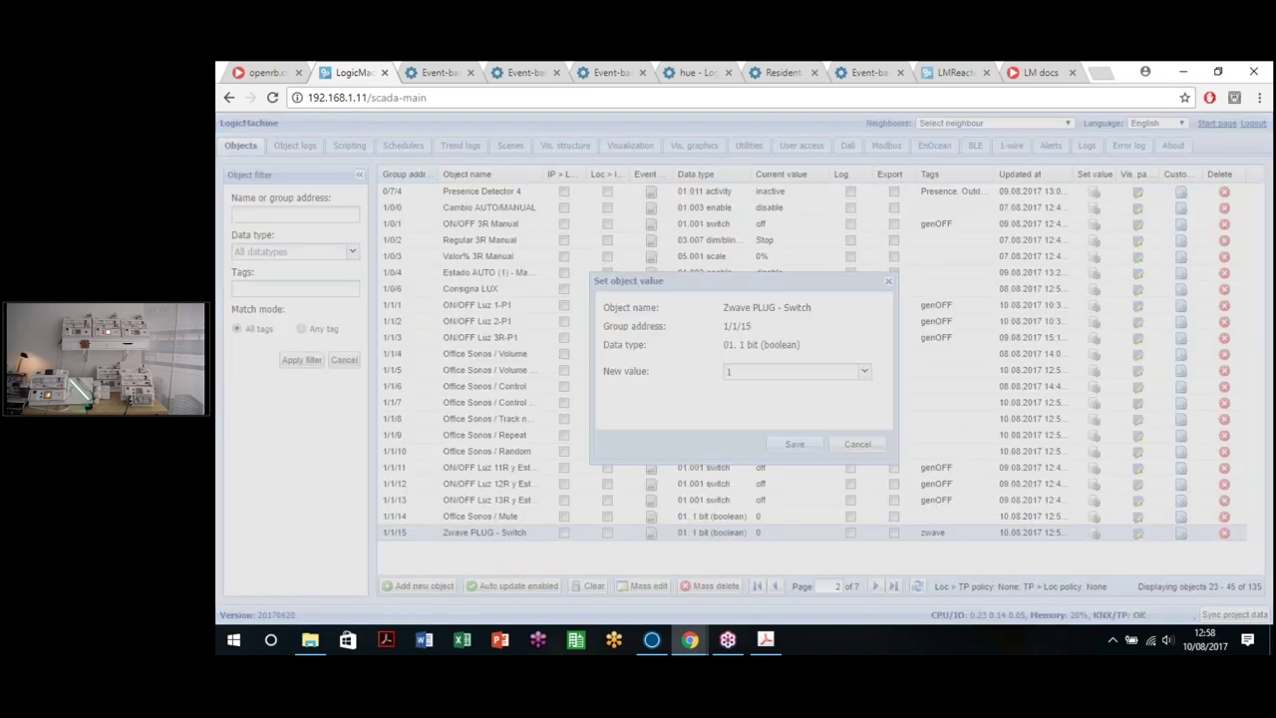
{"action": "left_click", "coordinate": [797, 444]}
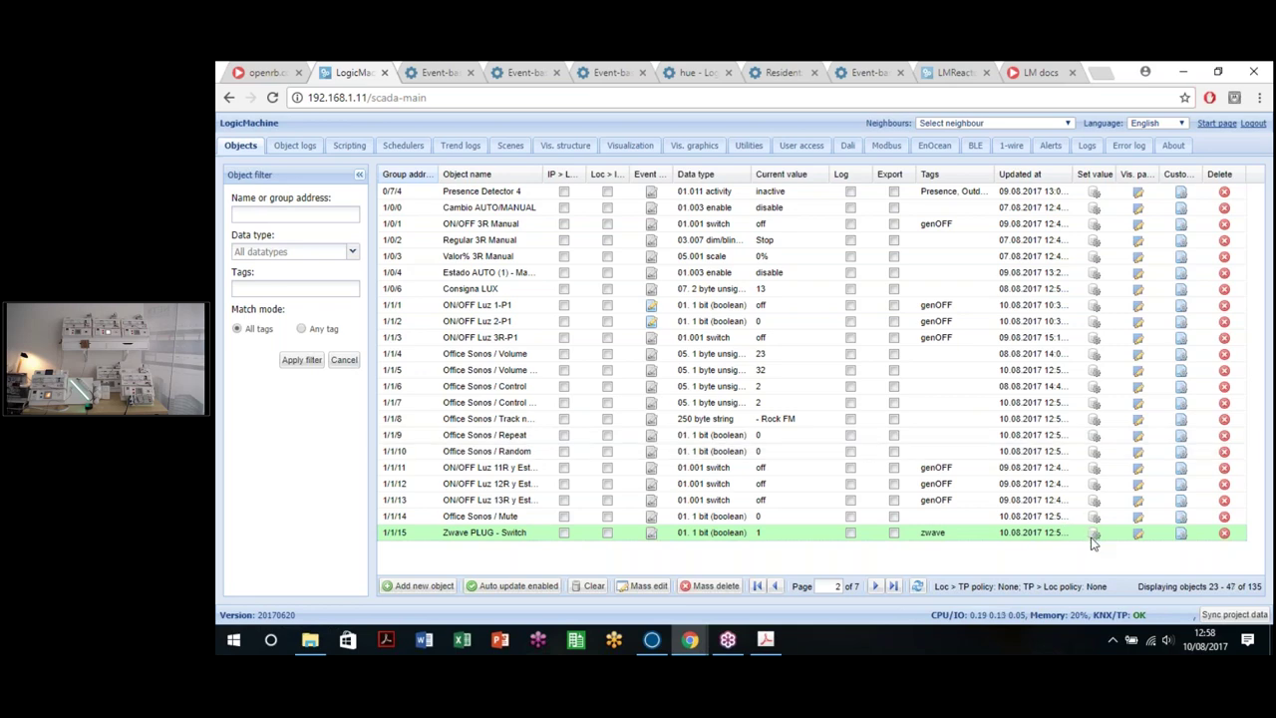
{"action": "left_click", "coordinate": [1095, 534]}
{"action": "left_click", "coordinate": [796, 445]}
{"action": "left_click", "coordinate": [1091, 536]}
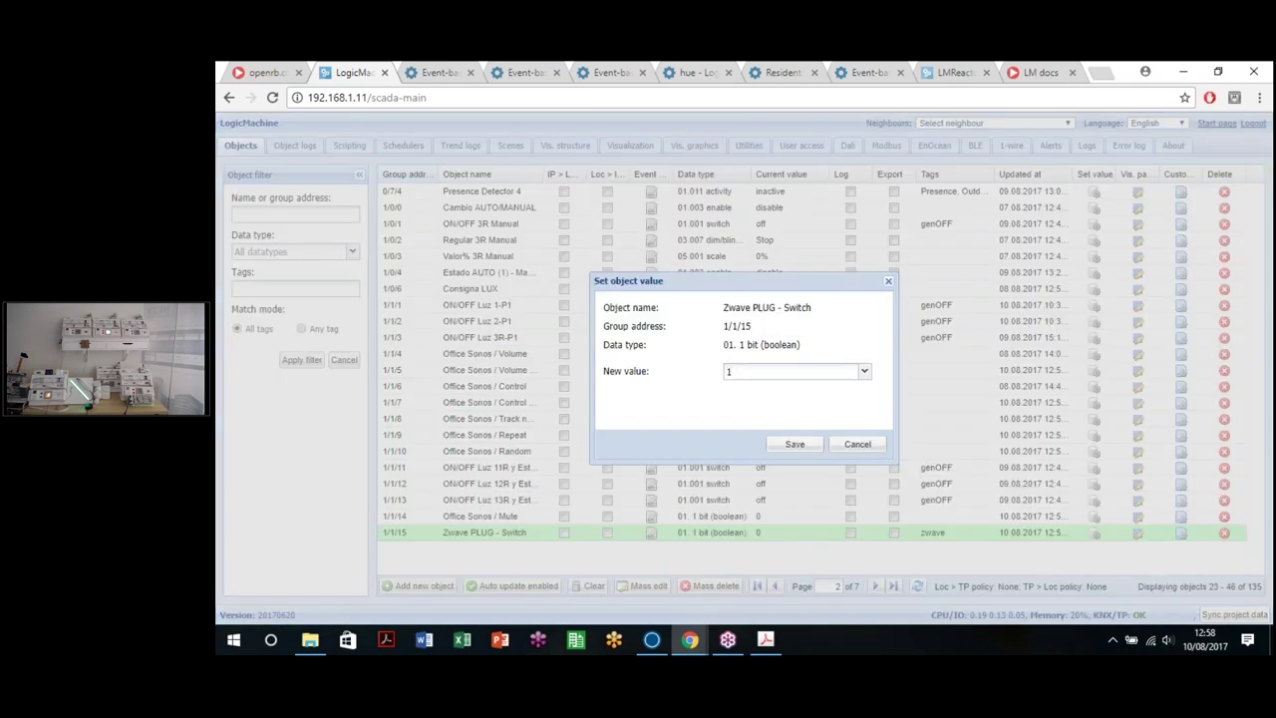
{"action": "left_click", "coordinate": [796, 445]}
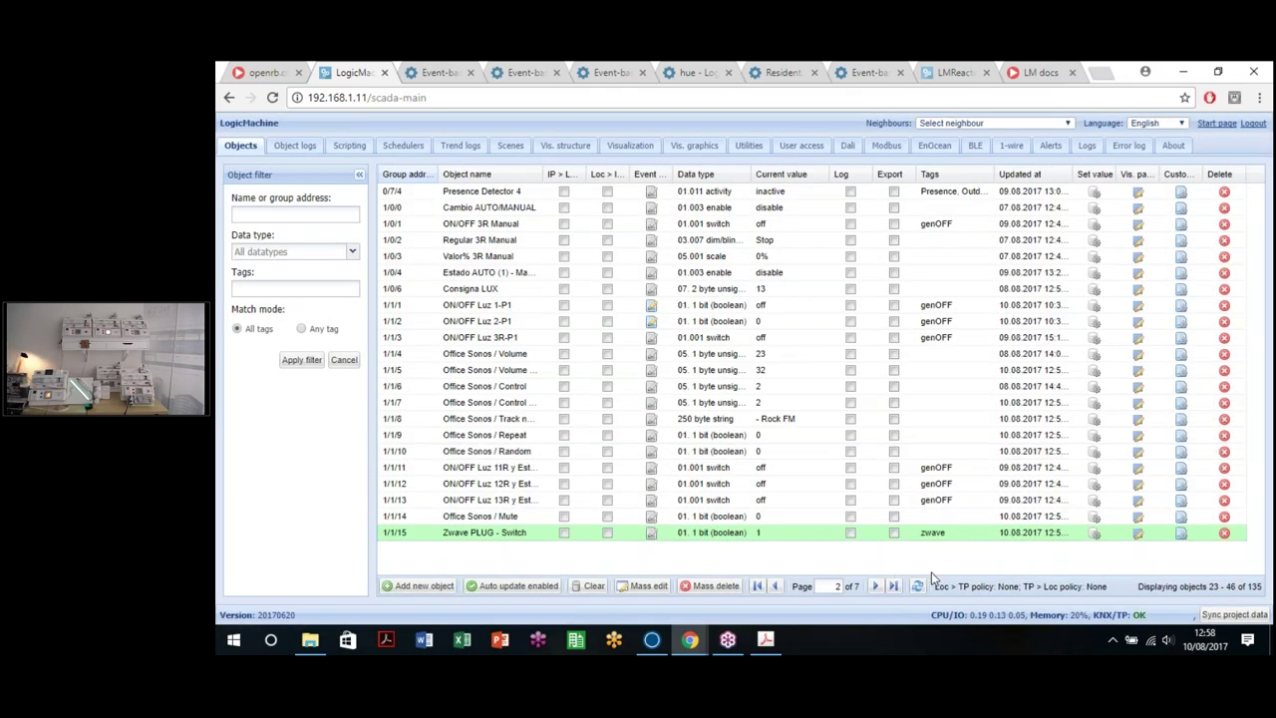
Step: Check page 3 of the objects for the plug's 51.732W power, then return to the apps page
{"action": "left_click", "coordinate": [873, 589]}
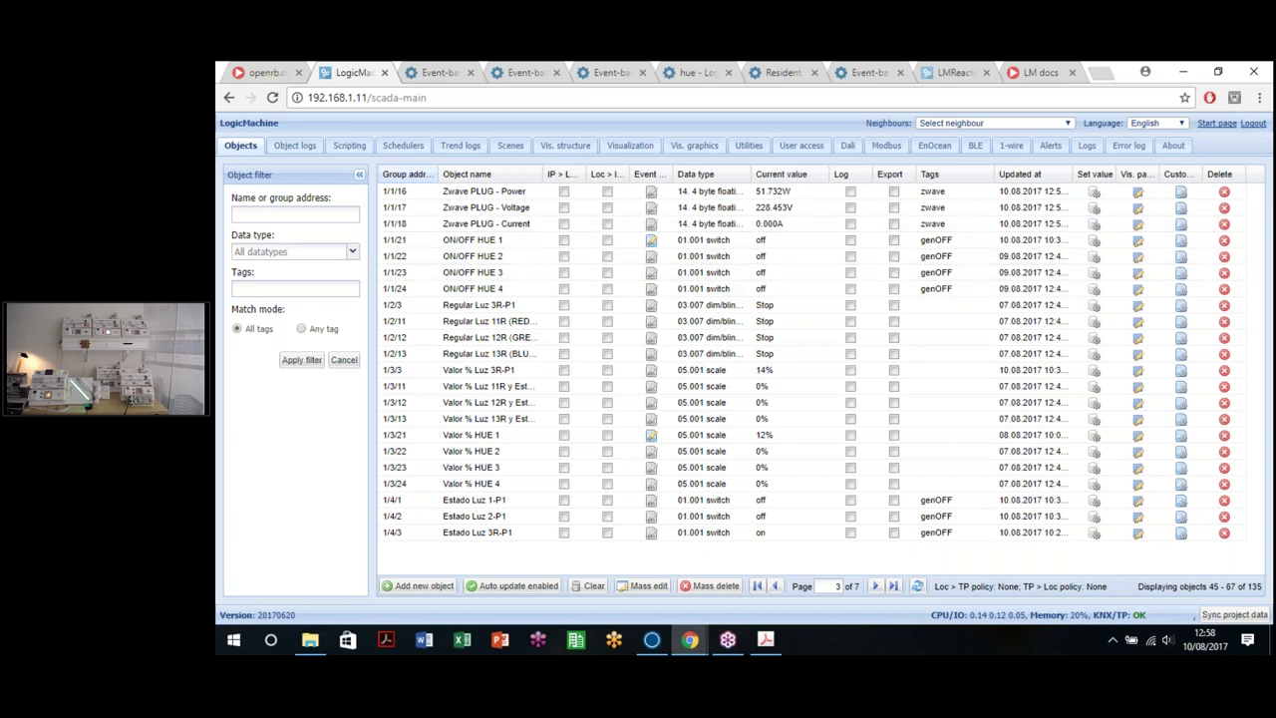
{"action": "left_click", "coordinate": [226, 97]}
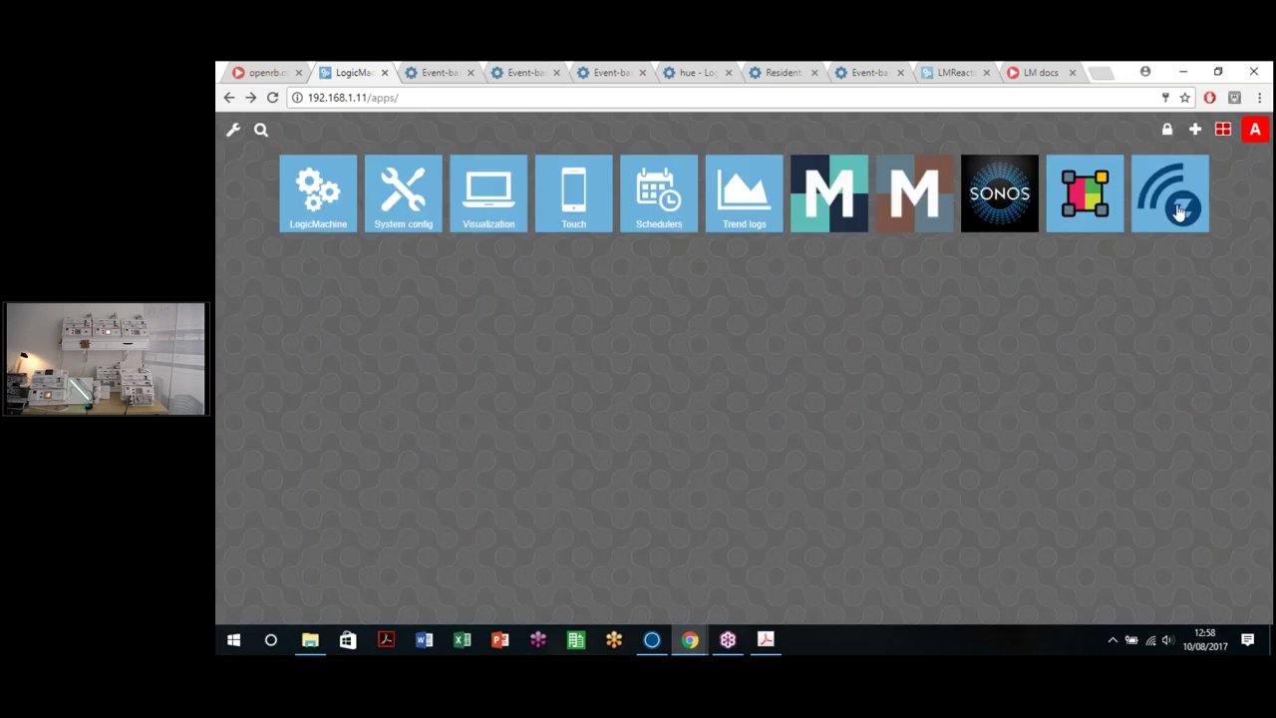
{"action": "left_click", "coordinate": [1179, 211]}
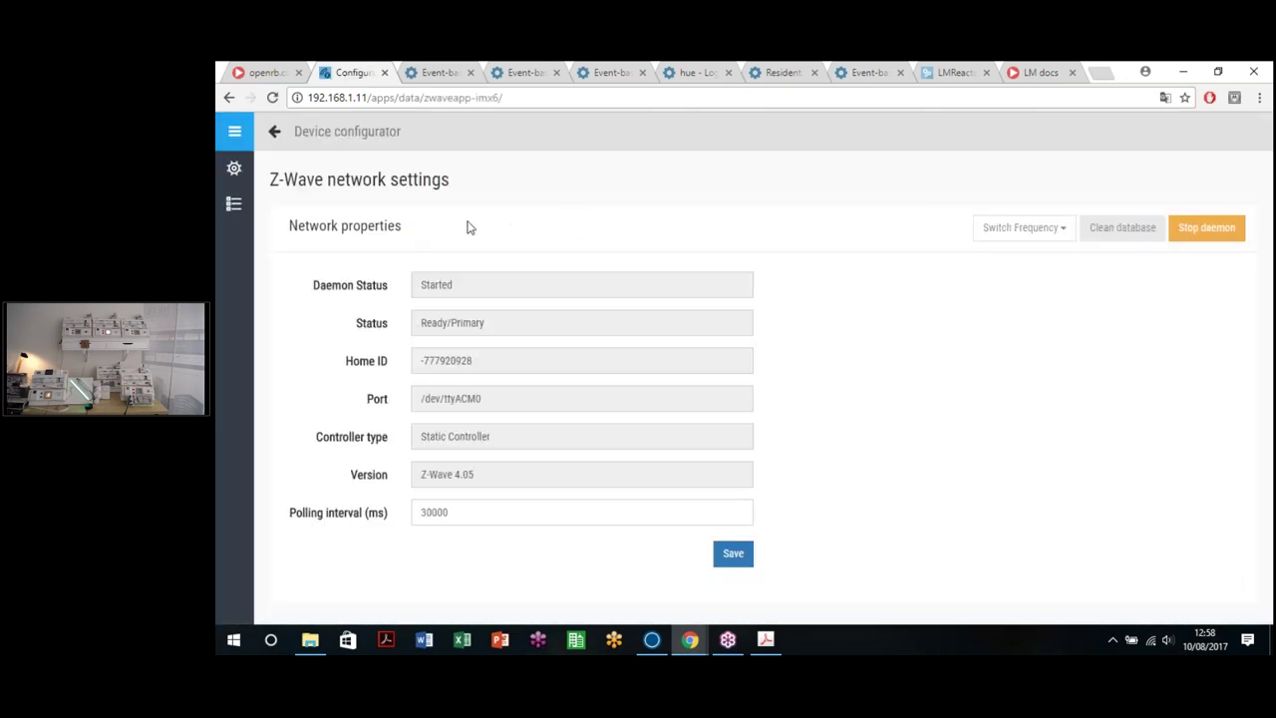
Step: Open the Zwave PLUG (#29) device properties from the device list
{"action": "left_click", "coordinate": [235, 130]}
{"action": "left_click", "coordinate": [259, 206]}
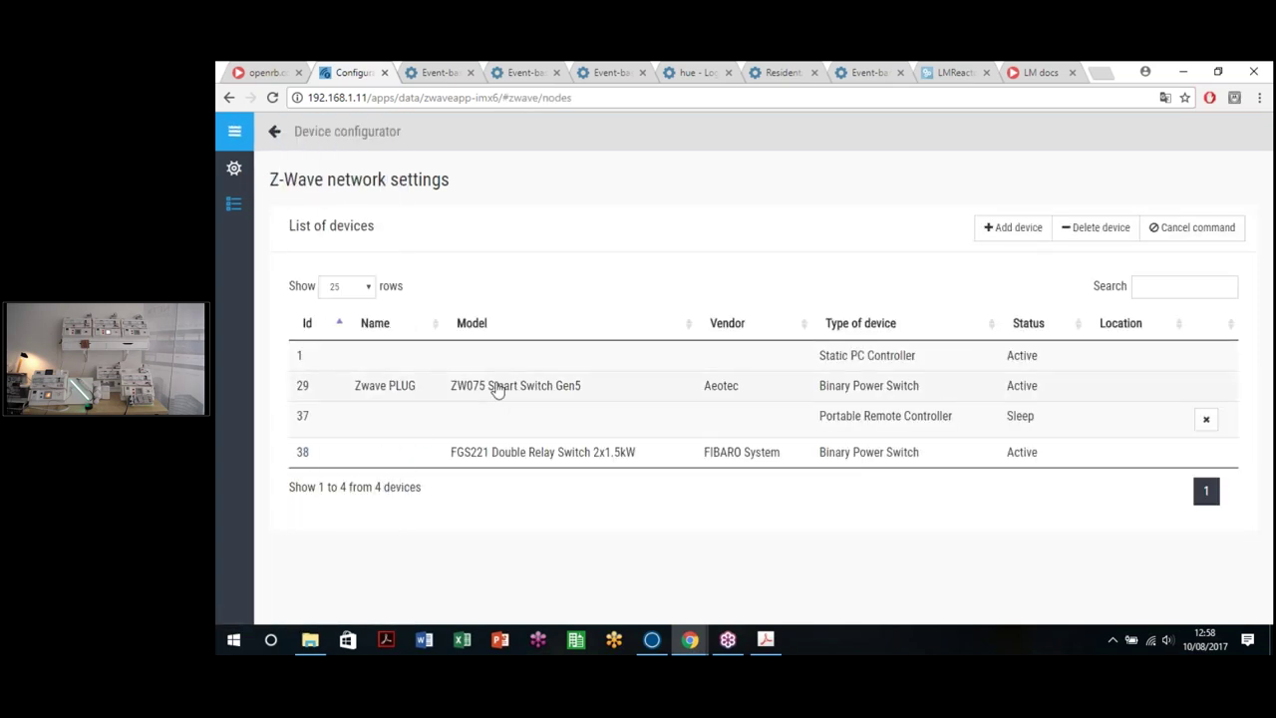
{"action": "left_click", "coordinate": [497, 388]}
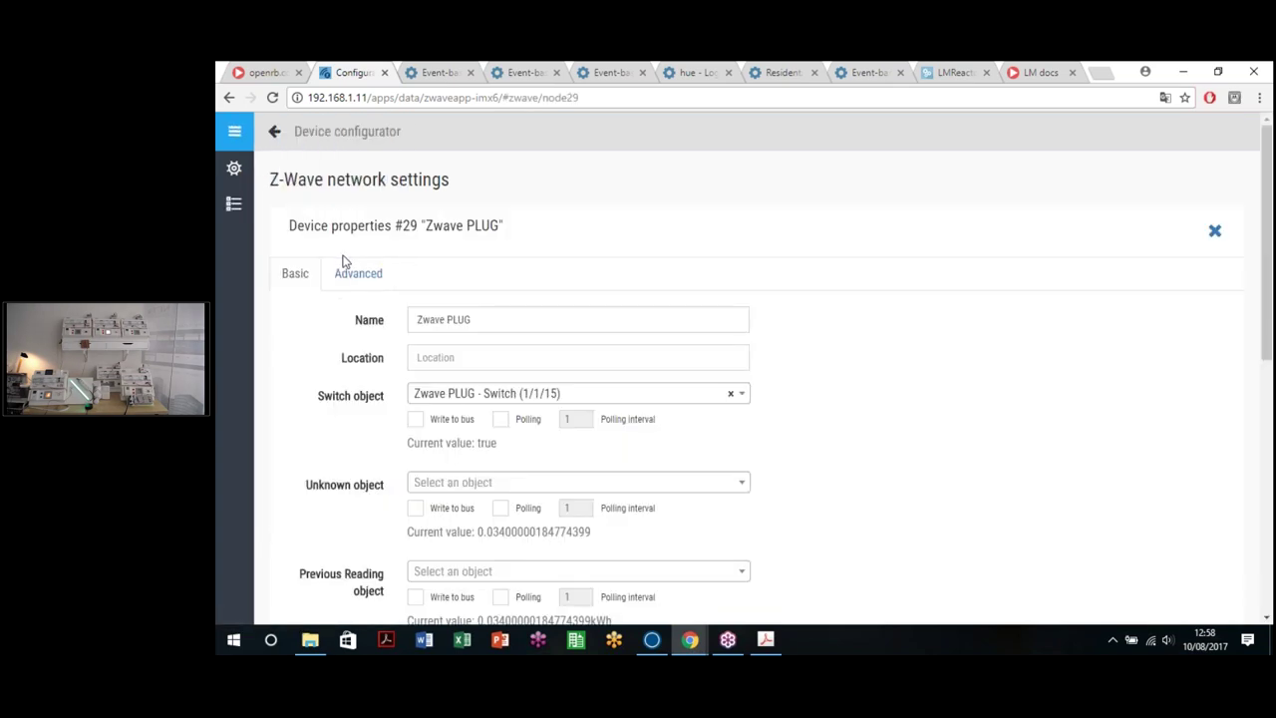
Step: Review the plug's Advanced parameters, leaving Current Overload Protection unchanged, then return to Basic
{"action": "left_click", "coordinate": [354, 278]}
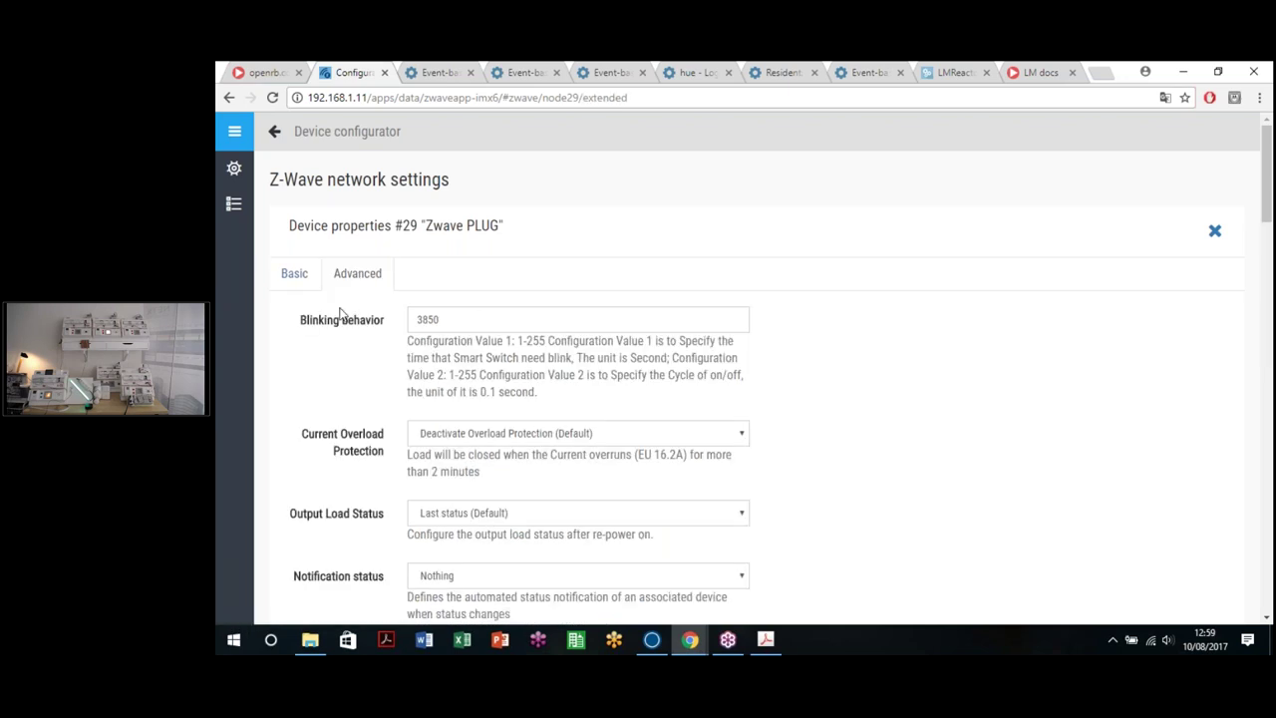
{"action": "scroll", "coordinate": [340, 315], "scroll_direction": "down", "scroll_amount": 2}
{"action": "scroll", "coordinate": [357, 313], "scroll_direction": "up", "scroll_amount": 1}
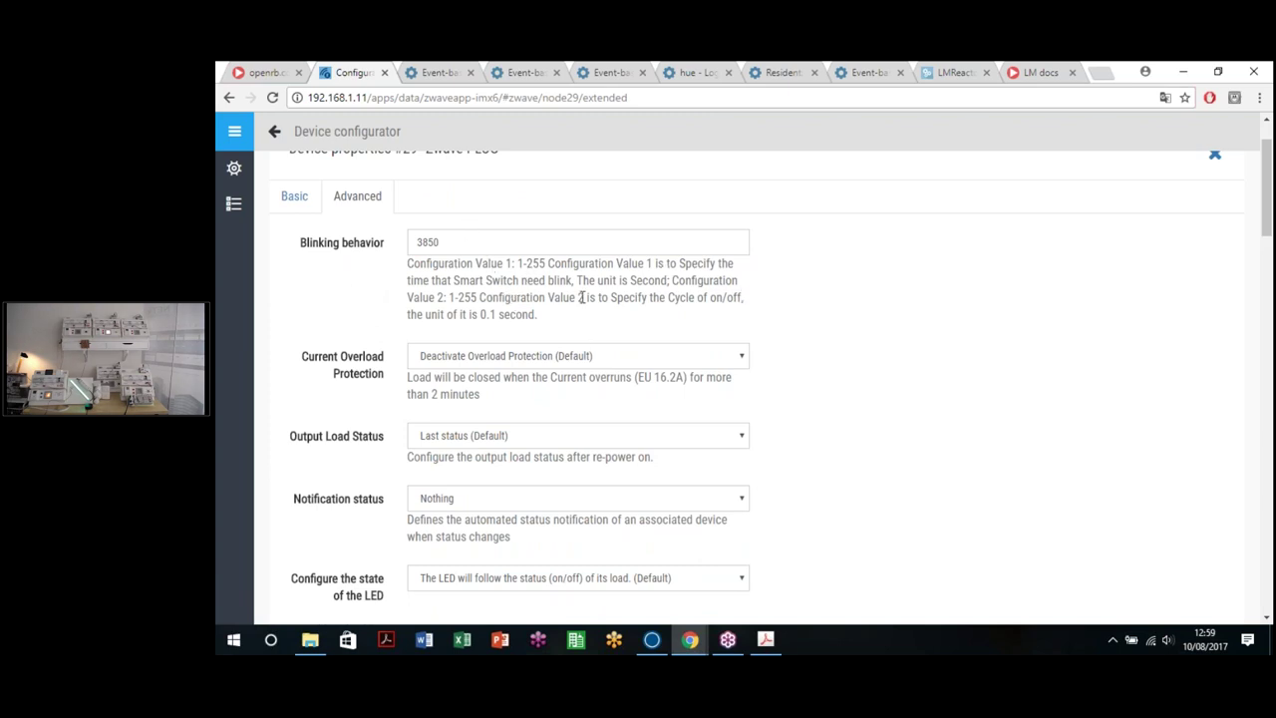
{"action": "scroll", "coordinate": [797, 309], "scroll_direction": "down", "scroll_amount": 3}
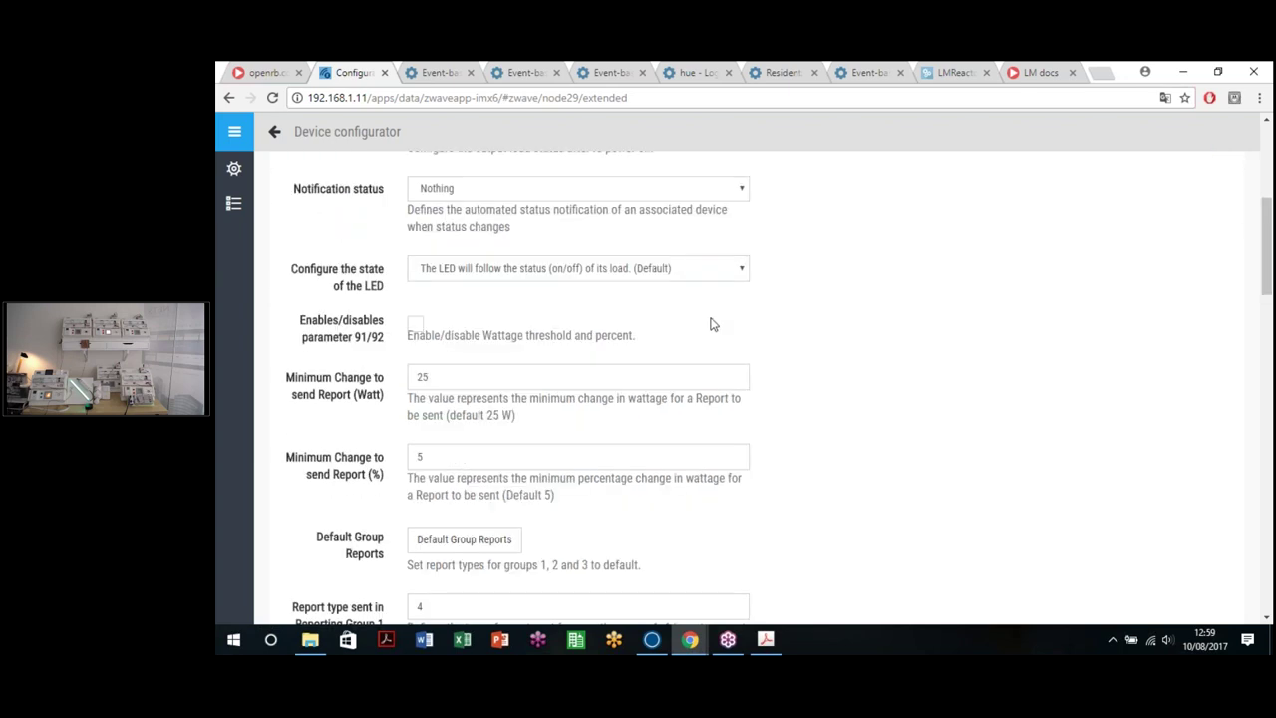
{"action": "scroll", "coordinate": [714, 324], "scroll_direction": "down", "scroll_amount": 4}
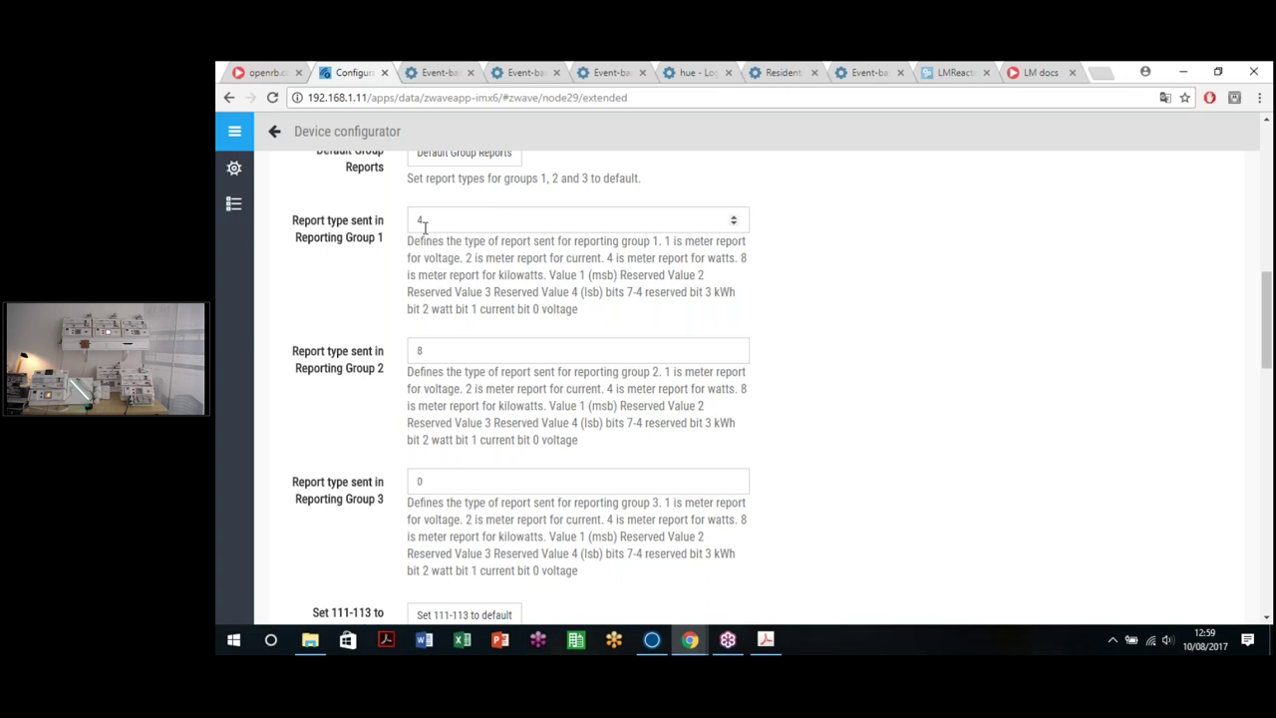
{"action": "scroll", "coordinate": [385, 347], "scroll_direction": "down", "scroll_amount": 5}
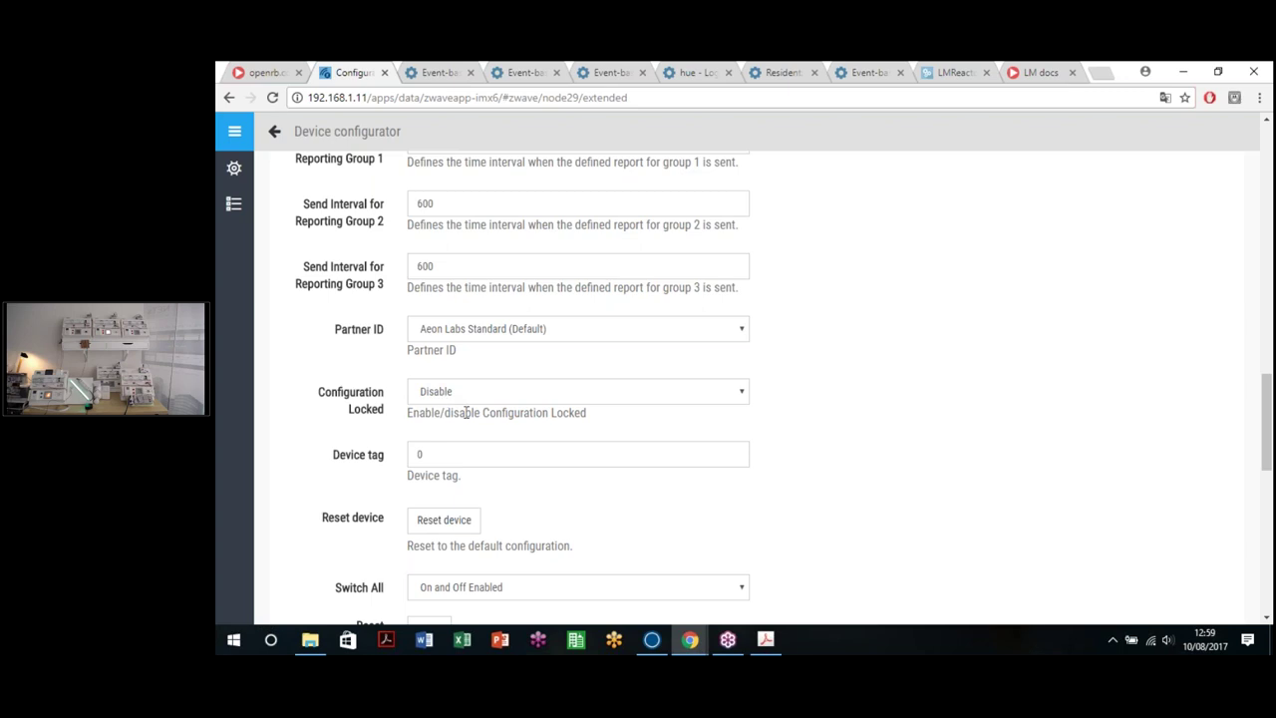
{"action": "scroll", "coordinate": [466, 412], "scroll_direction": "up", "scroll_amount": 15}
{"action": "scroll", "coordinate": [466, 412], "scroll_direction": "down", "scroll_amount": 10}
{"action": "scroll", "coordinate": [712, 470], "scroll_direction": "down", "scroll_amount": 10}
{"action": "scroll", "coordinate": [712, 470], "scroll_direction": "up", "scroll_amount": 12}
{"action": "scroll", "coordinate": [516, 329], "scroll_direction": "up", "scroll_amount": 15}
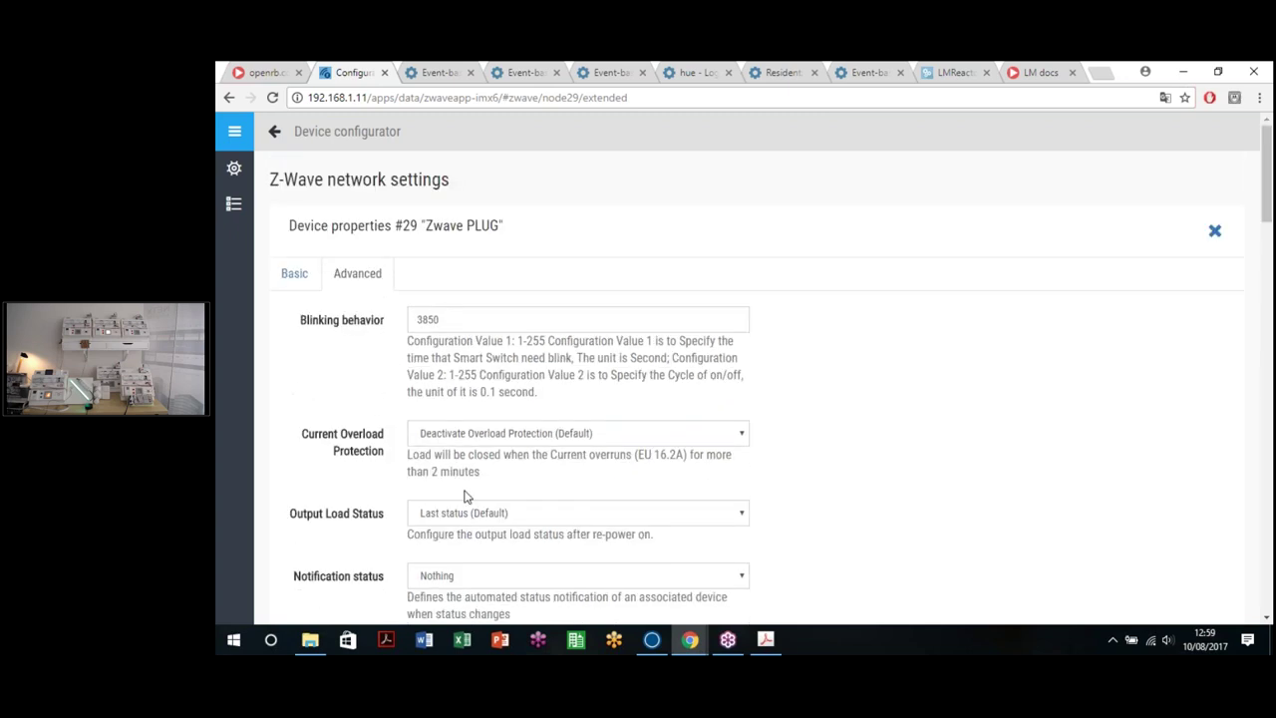
{"action": "left_click", "coordinate": [559, 439]}
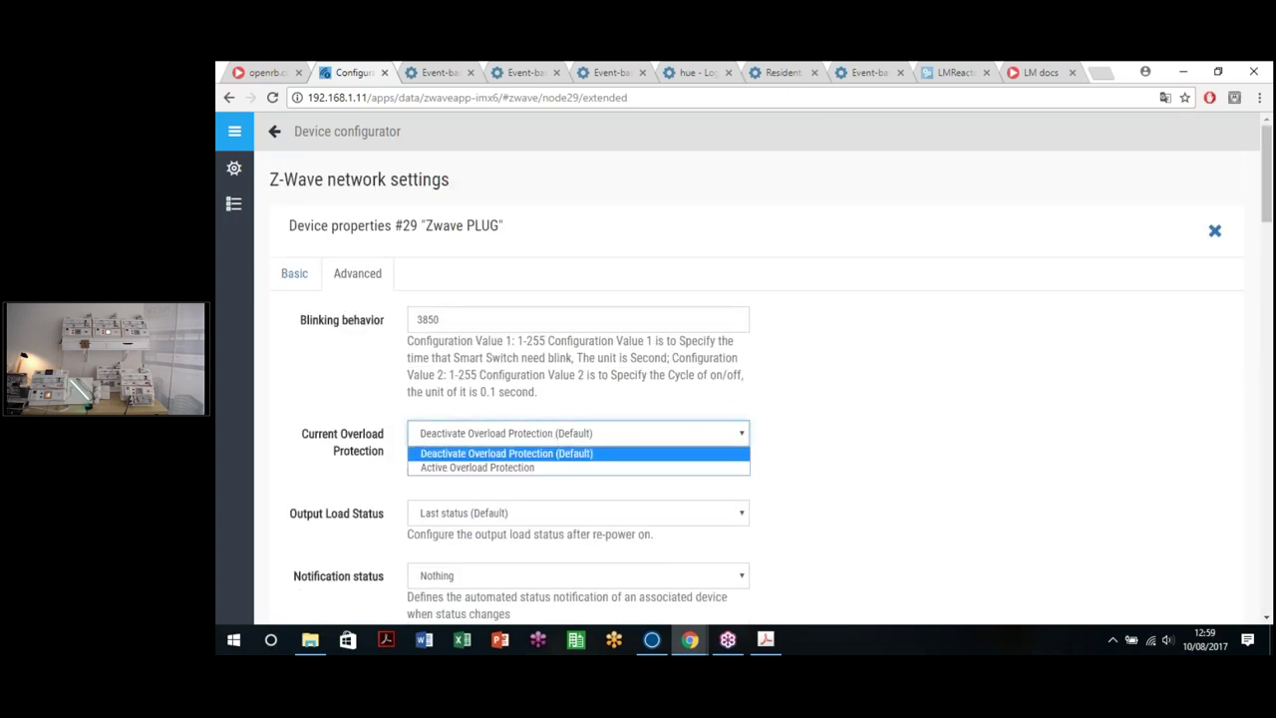
{"action": "left_click", "coordinate": [883, 456]}
{"action": "left_click", "coordinate": [300, 278]}
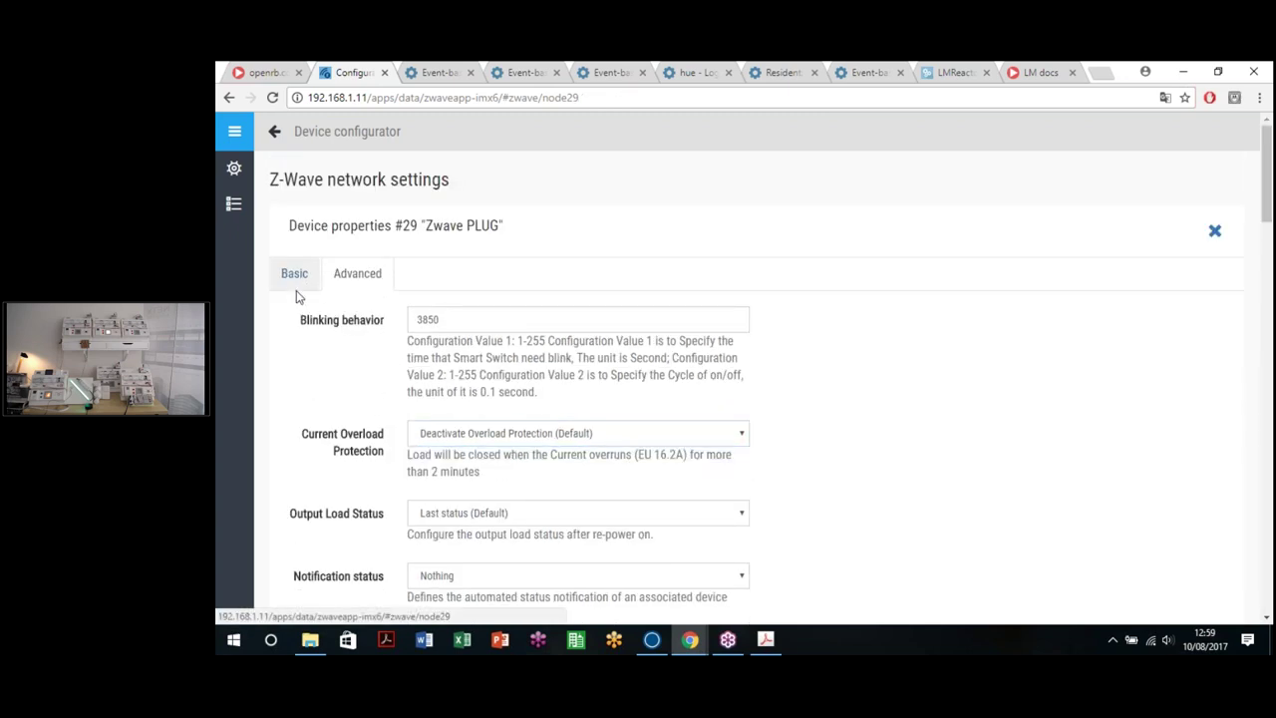
Step: Give the FGS221 relay new objects for both switches, name it 'ZWAVE LAMPS' and save
{"action": "left_click", "coordinate": [236, 216]}
{"action": "left_click", "coordinate": [536, 464]}
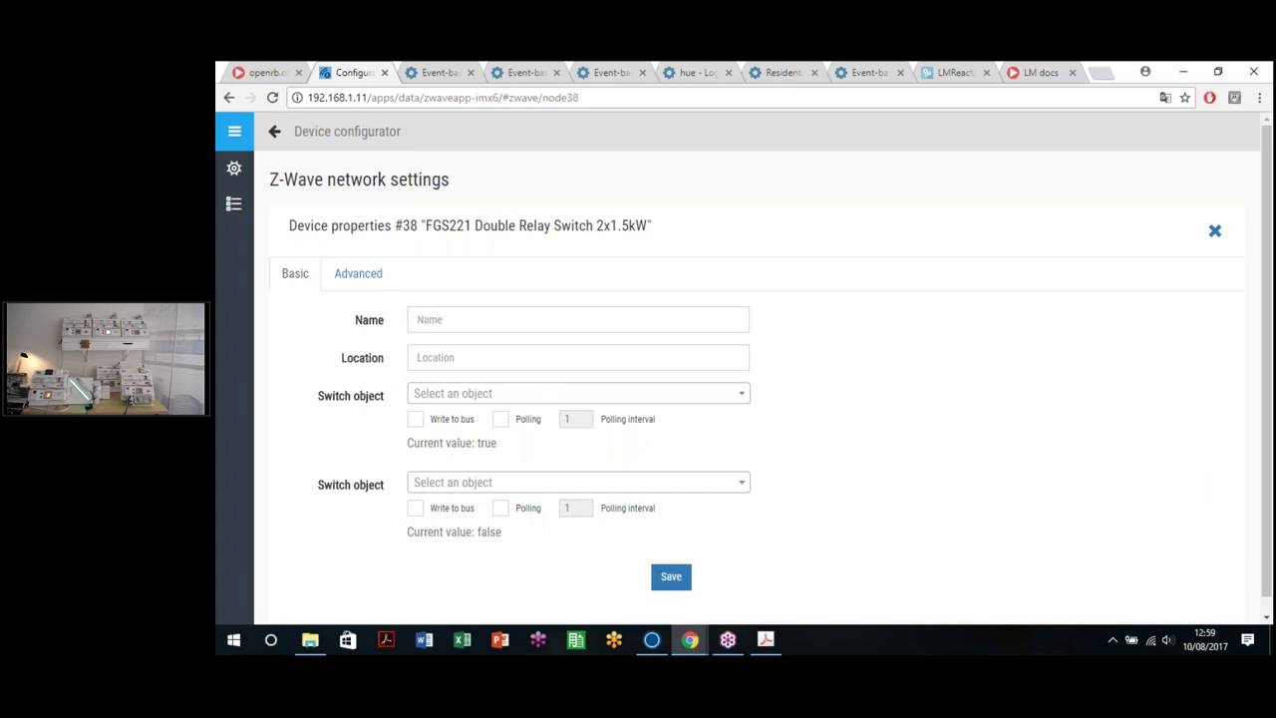
{"action": "scroll", "coordinate": [539, 319], "scroll_direction": "down", "scroll_amount": 1}
{"action": "left_click", "coordinate": [477, 378]}
{"action": "left_click", "coordinate": [477, 433]}
{"action": "left_click", "coordinate": [466, 466]}
{"action": "left_click", "coordinate": [470, 317]}
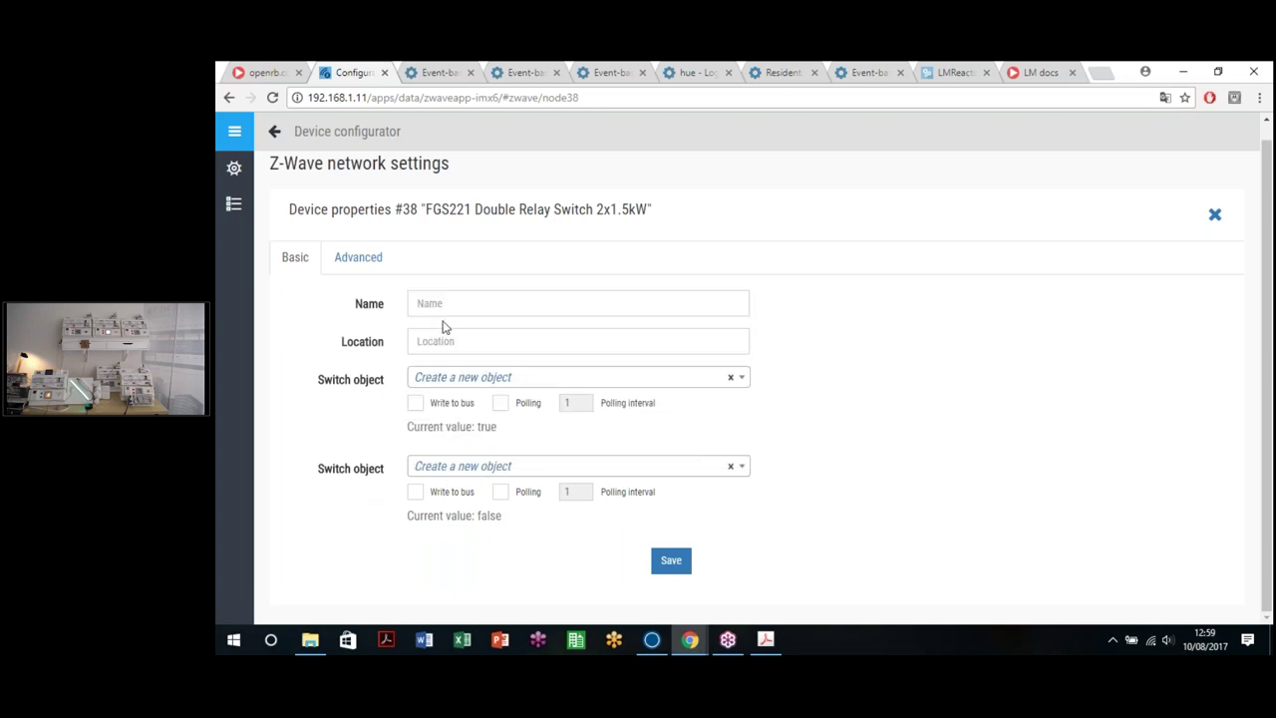
{"action": "left_click", "coordinate": [467, 315]}
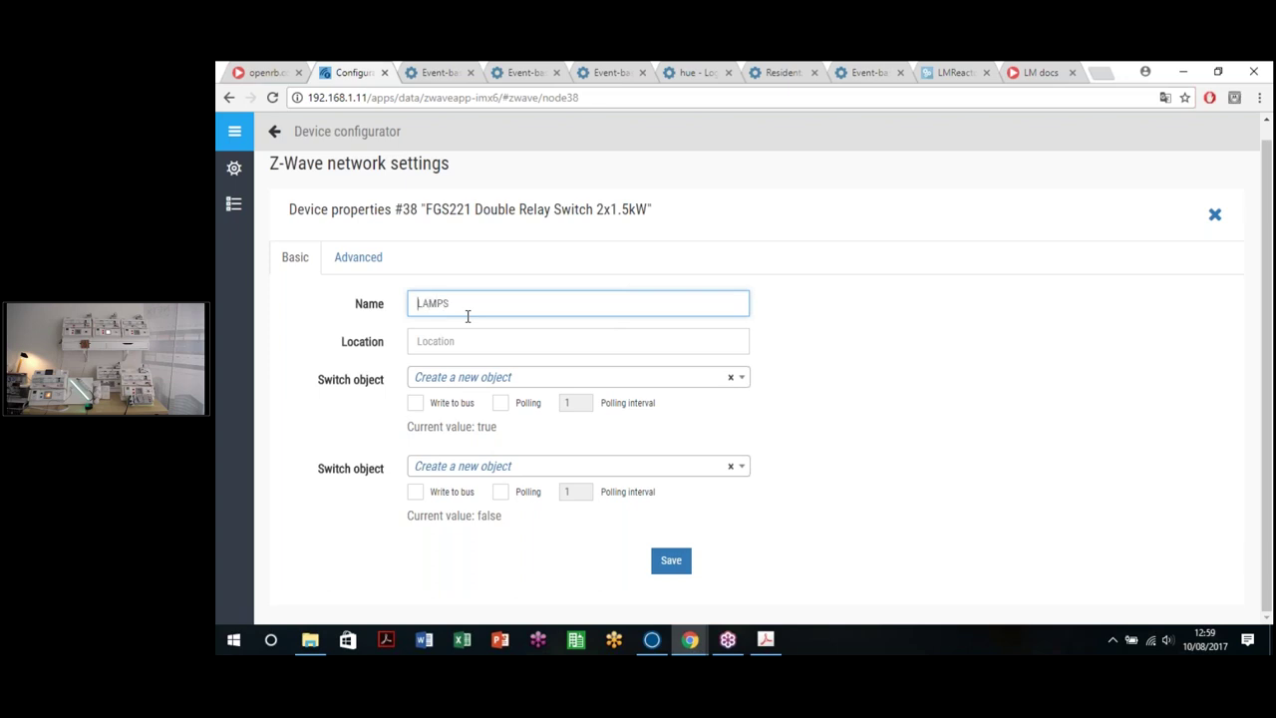
{"action": "type", "text": "ZWAVE"}
{"action": "left_click", "coordinate": [673, 556]}
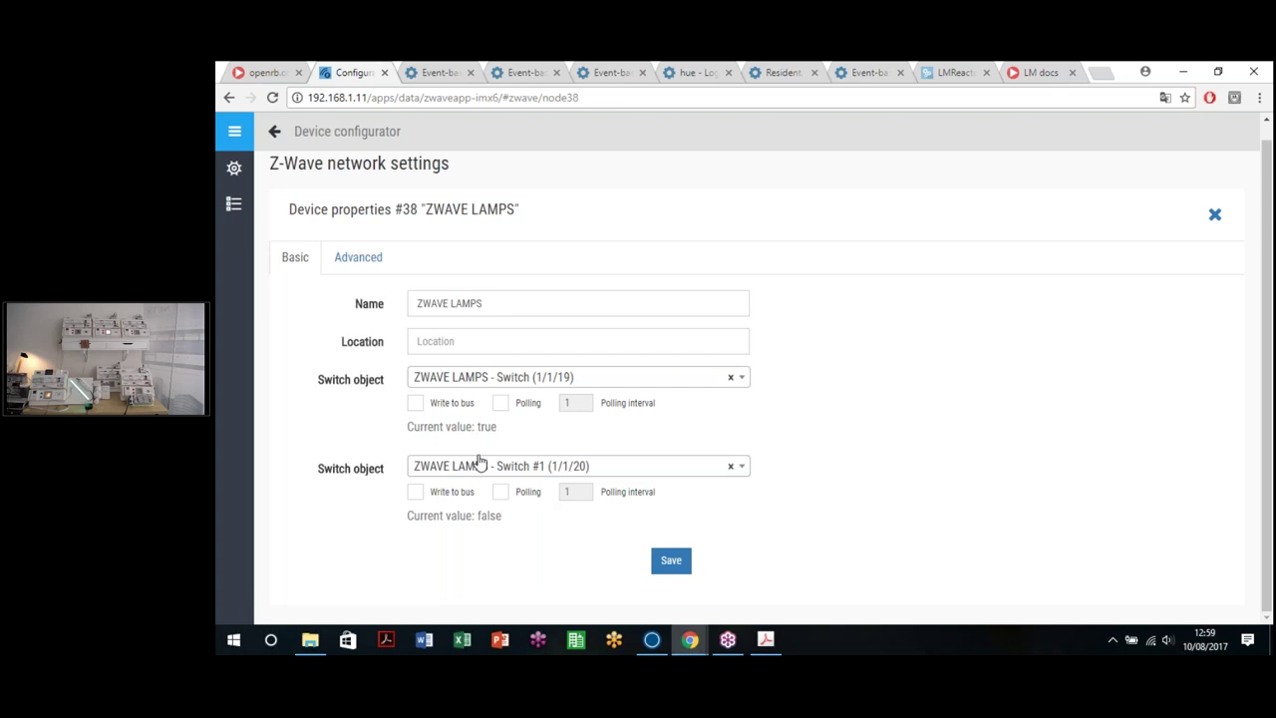
Step: Open a second tab and load the controller's apps start page there
{"action": "middle_click", "coordinate": [229, 98]}
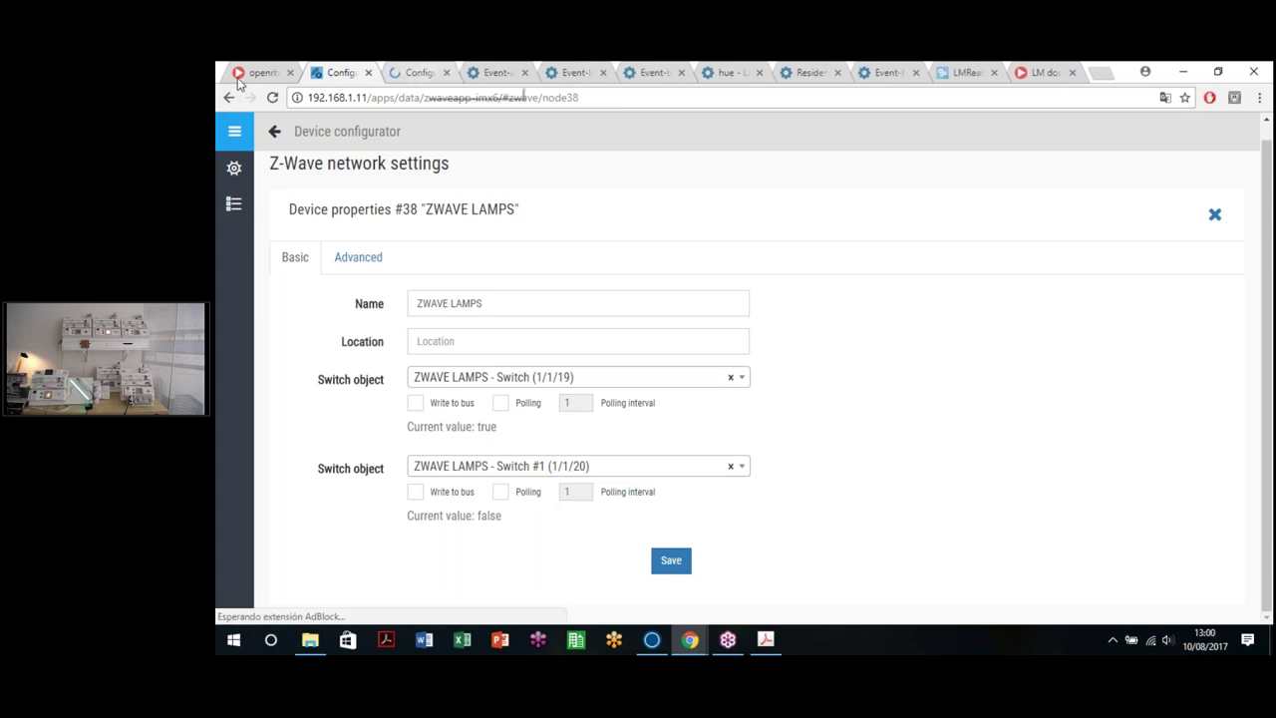
{"action": "key", "text": "ctrl+Tab"}
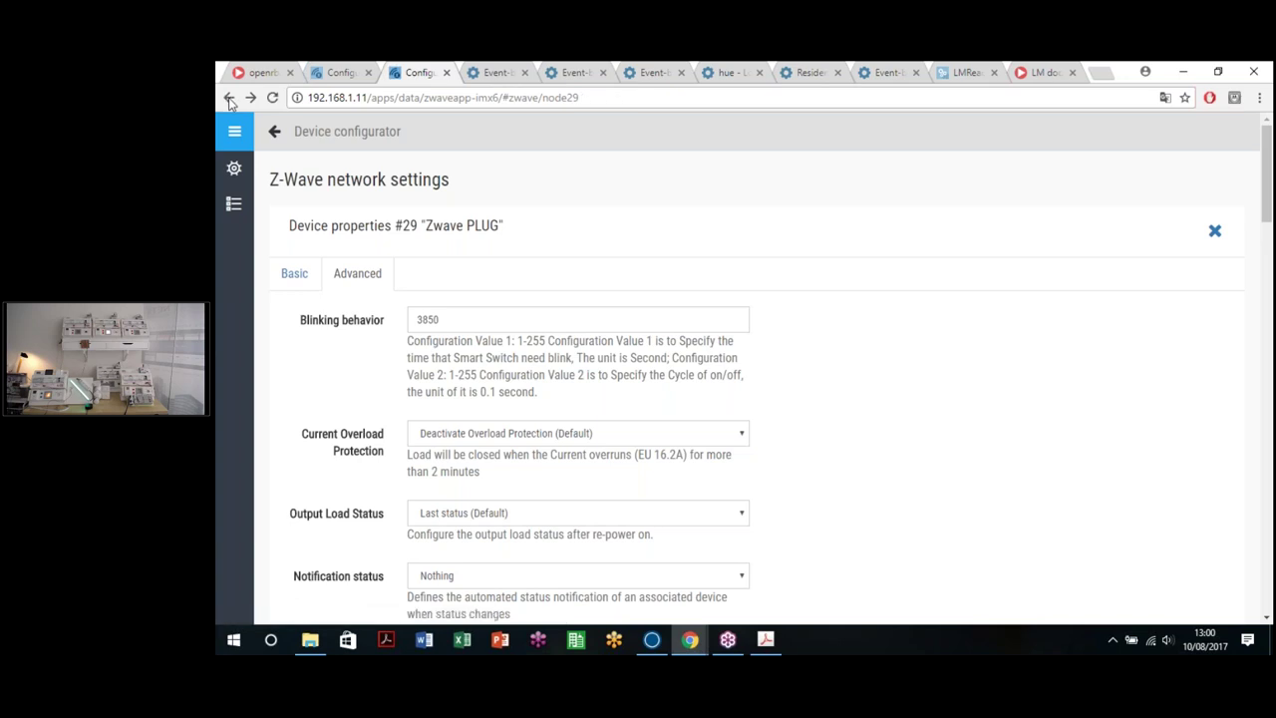
{"action": "left_click", "coordinate": [230, 99]}
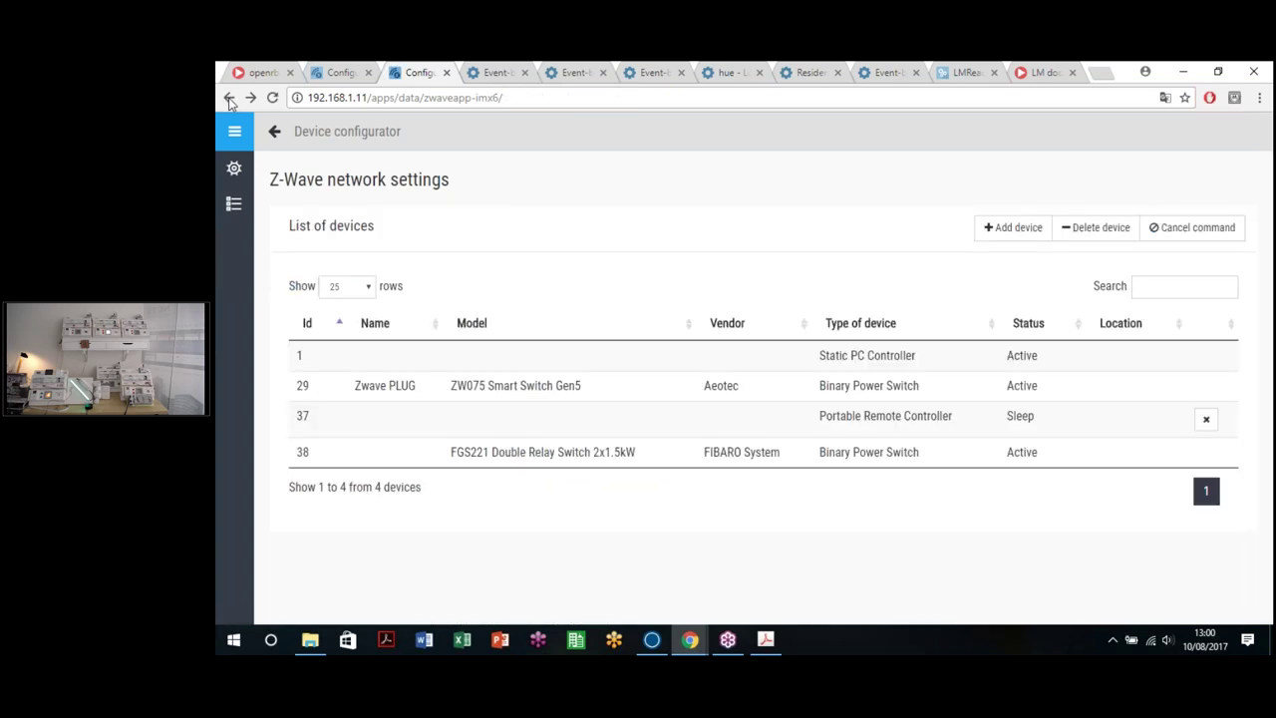
{"action": "left_click", "coordinate": [229, 100]}
{"action": "right_click", "coordinate": [229, 99]}
{"action": "left_click", "coordinate": [248, 156]}
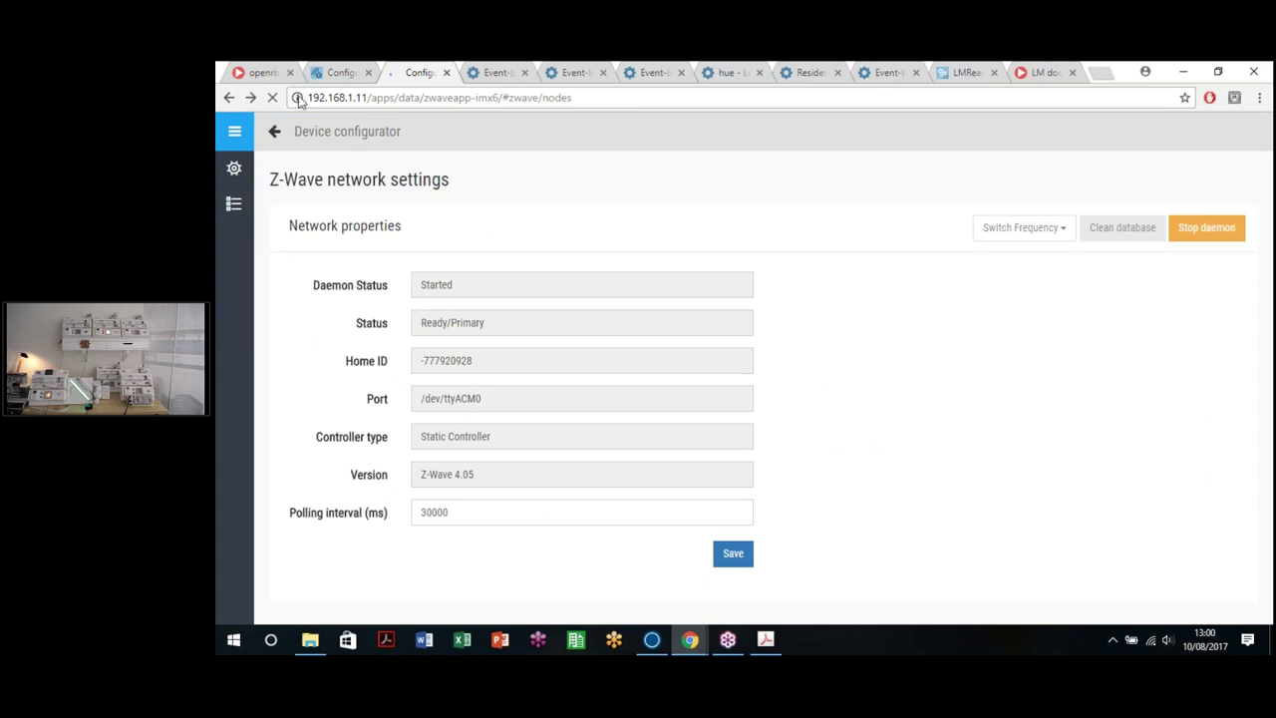
{"action": "left_click_drag", "start_coordinate": [368, 100], "coordinate": [382, 99]}
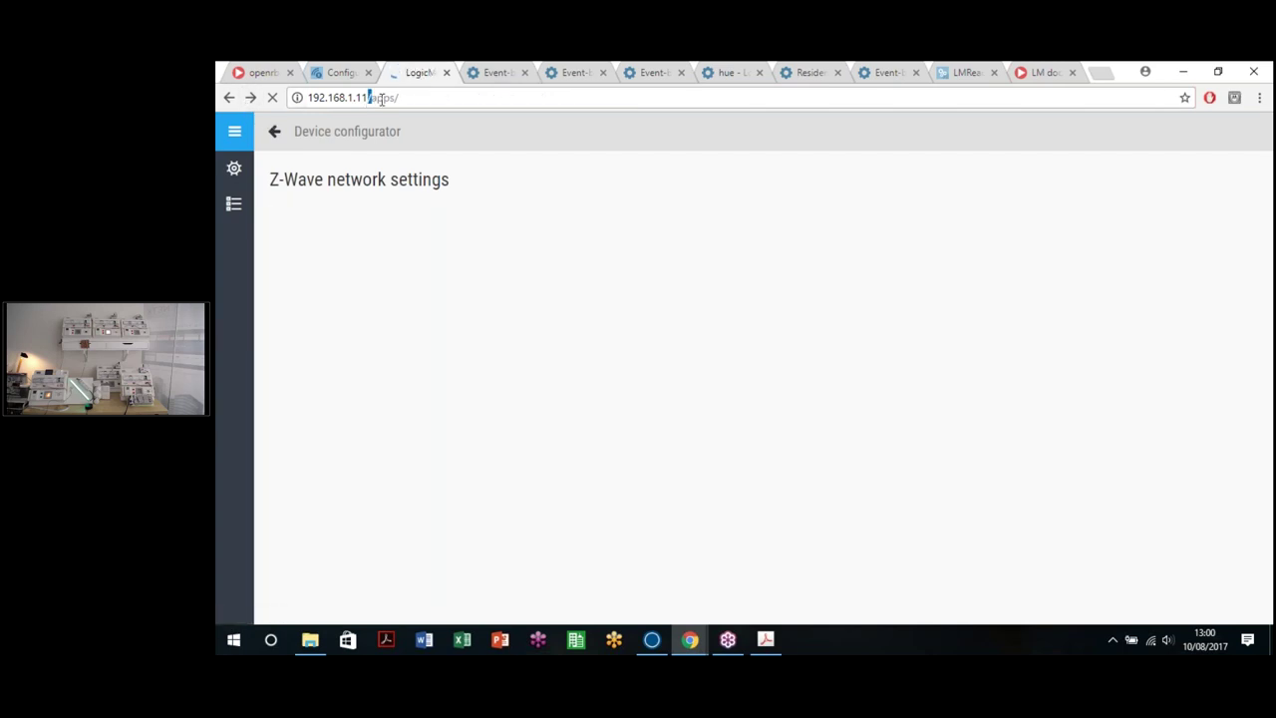
{"action": "left_click", "coordinate": [341, 73]}
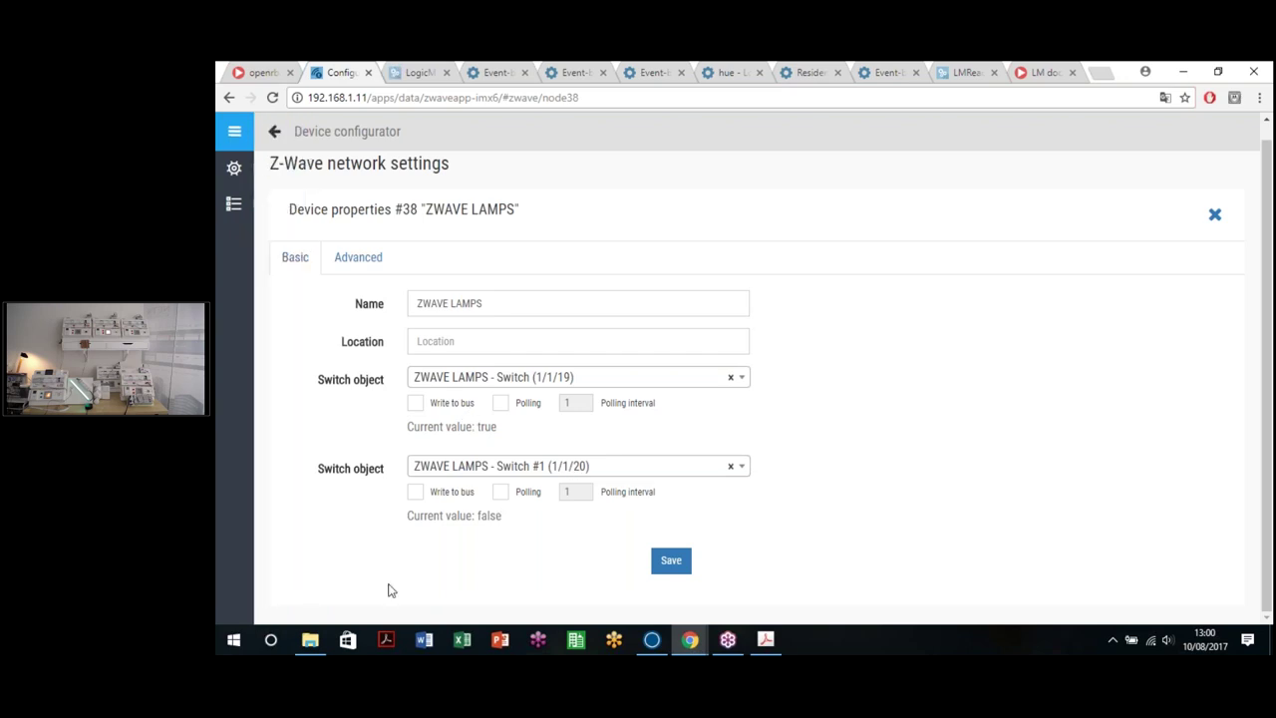
Step: Toggle the first switch's Write to bus and Polling checkboxes on and back off
{"action": "left_click", "coordinate": [416, 407]}
{"action": "left_click", "coordinate": [416, 405]}
{"action": "left_click", "coordinate": [501, 404]}
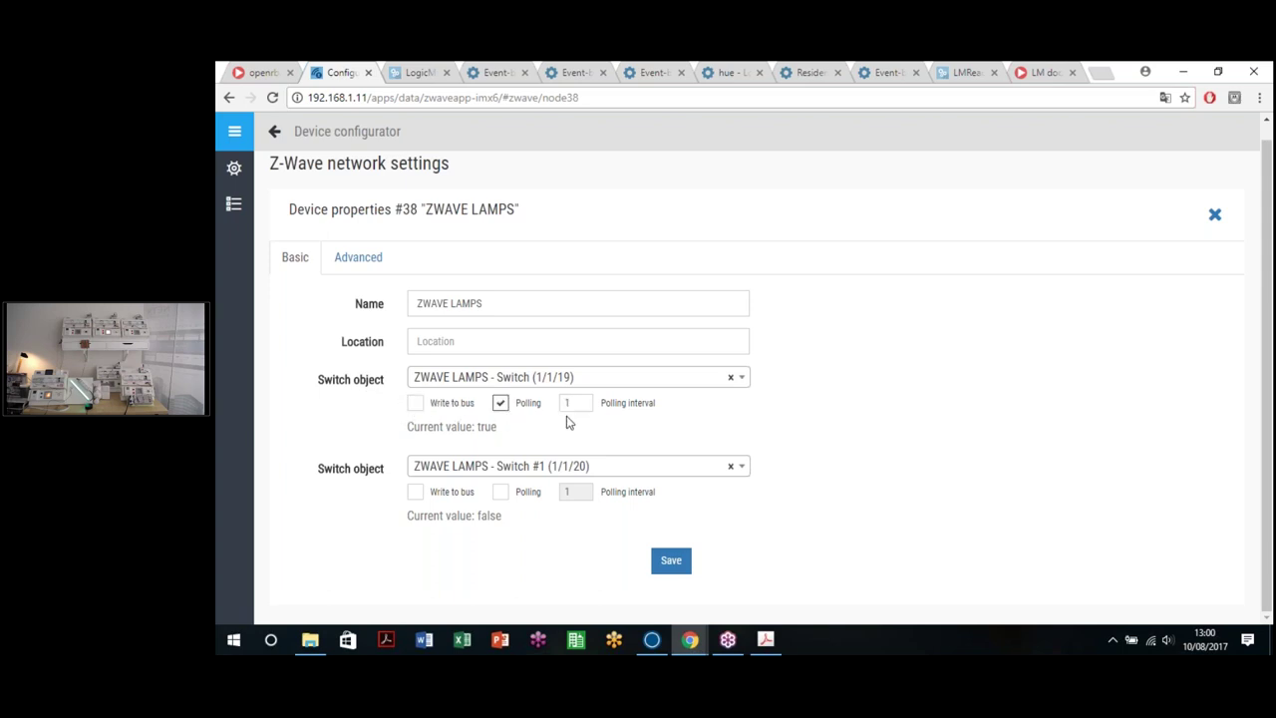
{"action": "left_click", "coordinate": [502, 409]}
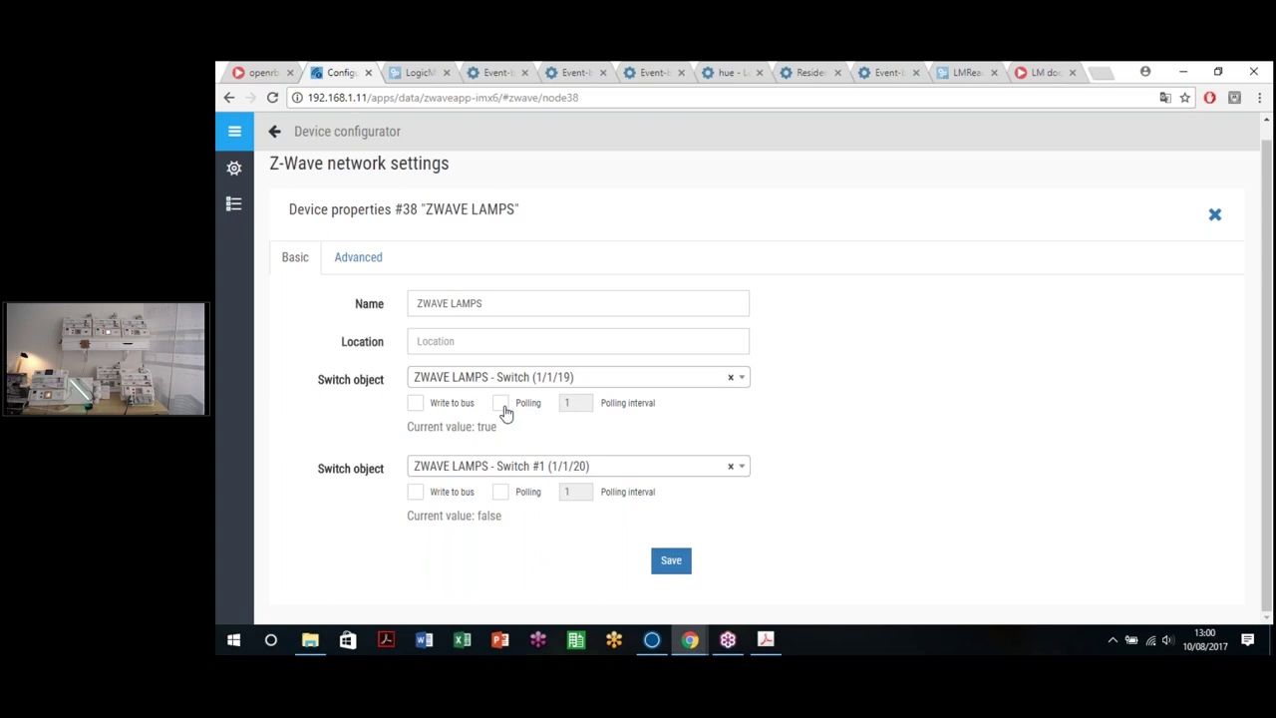
{"action": "left_click", "coordinate": [419, 73]}
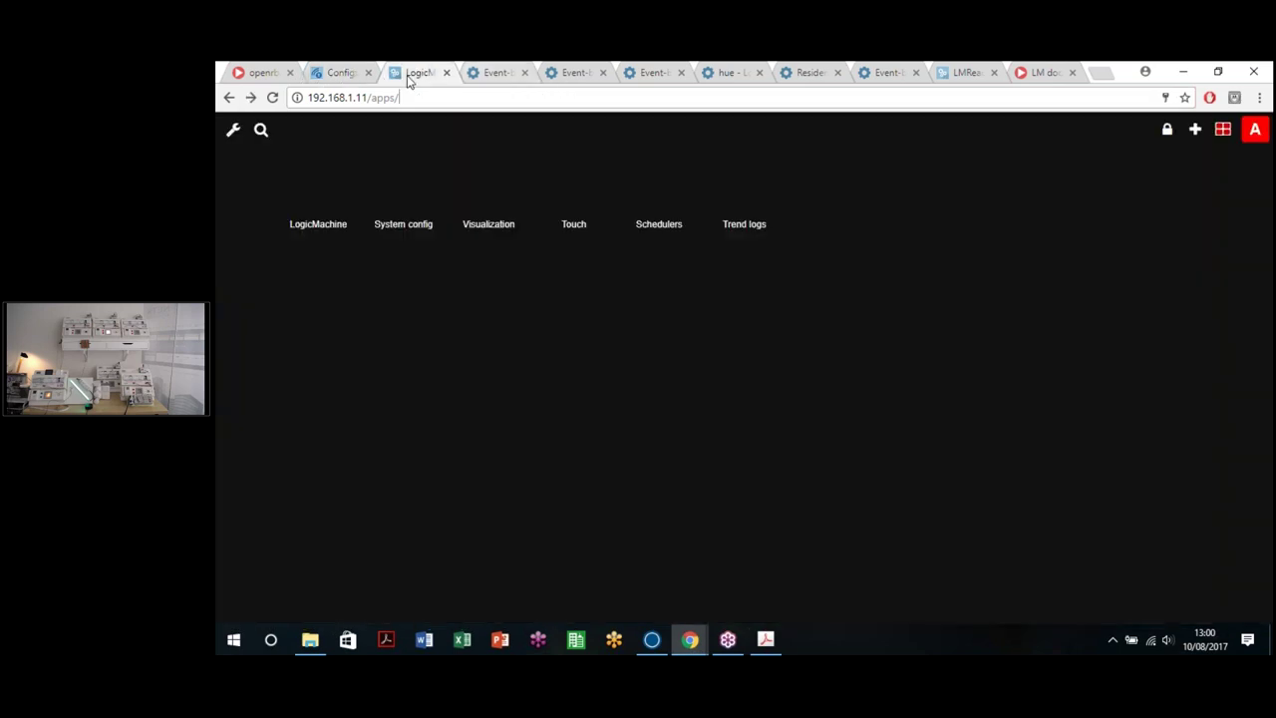
Step: Open the LogicMachine object list and page to ZWAVE LAMPS - Switch (1/1/19)
{"action": "left_click", "coordinate": [305, 209]}
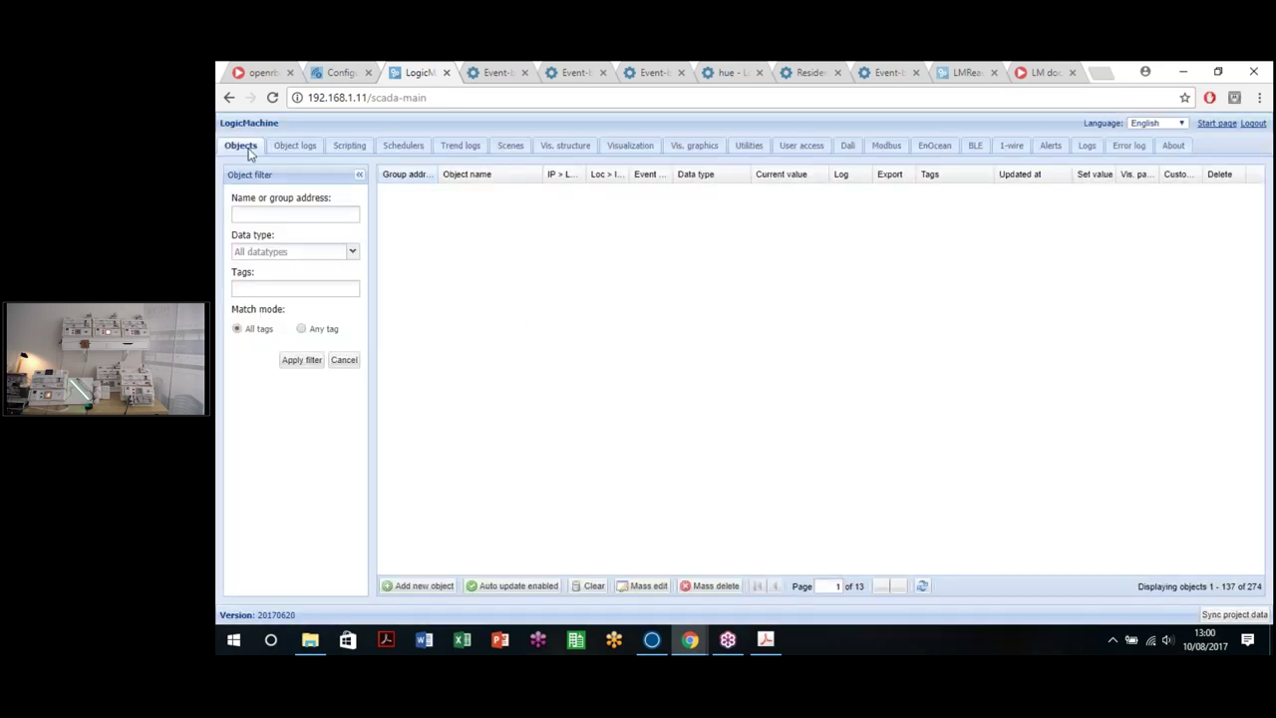
{"action": "left_click", "coordinate": [336, 73]}
{"action": "key", "text": "ctrl+Tab"}
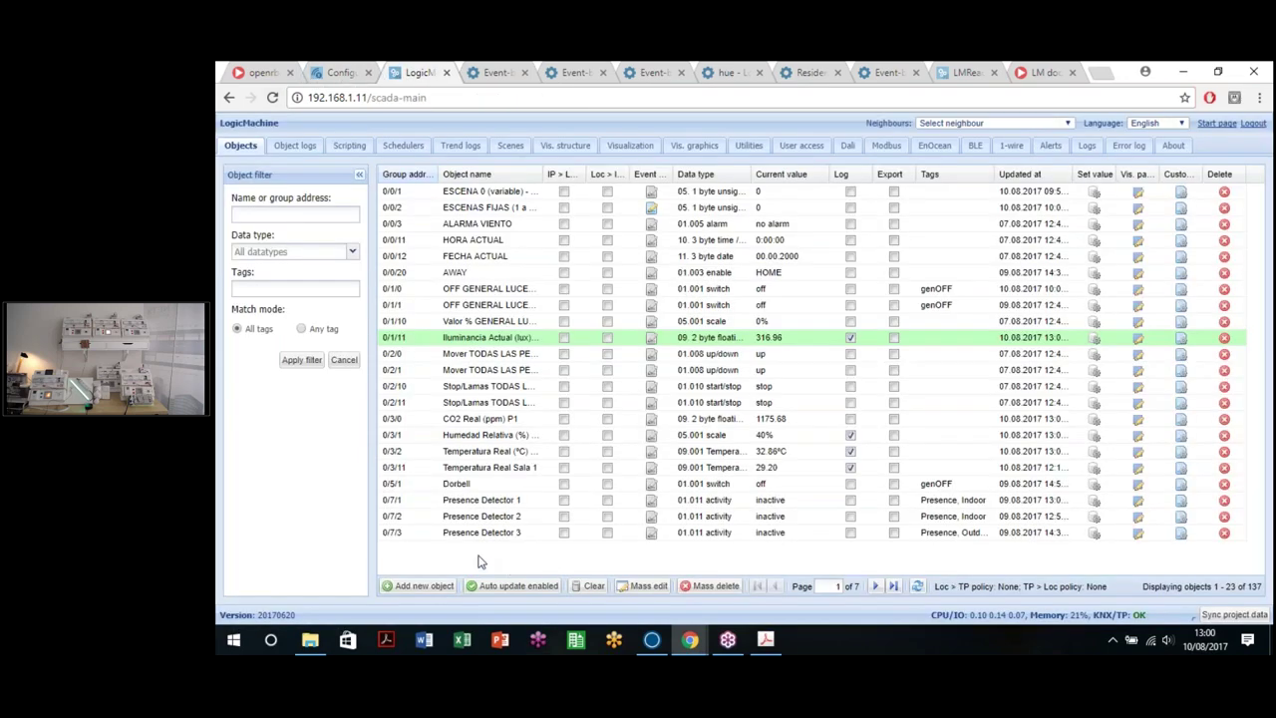
{"action": "left_click", "coordinate": [874, 590]}
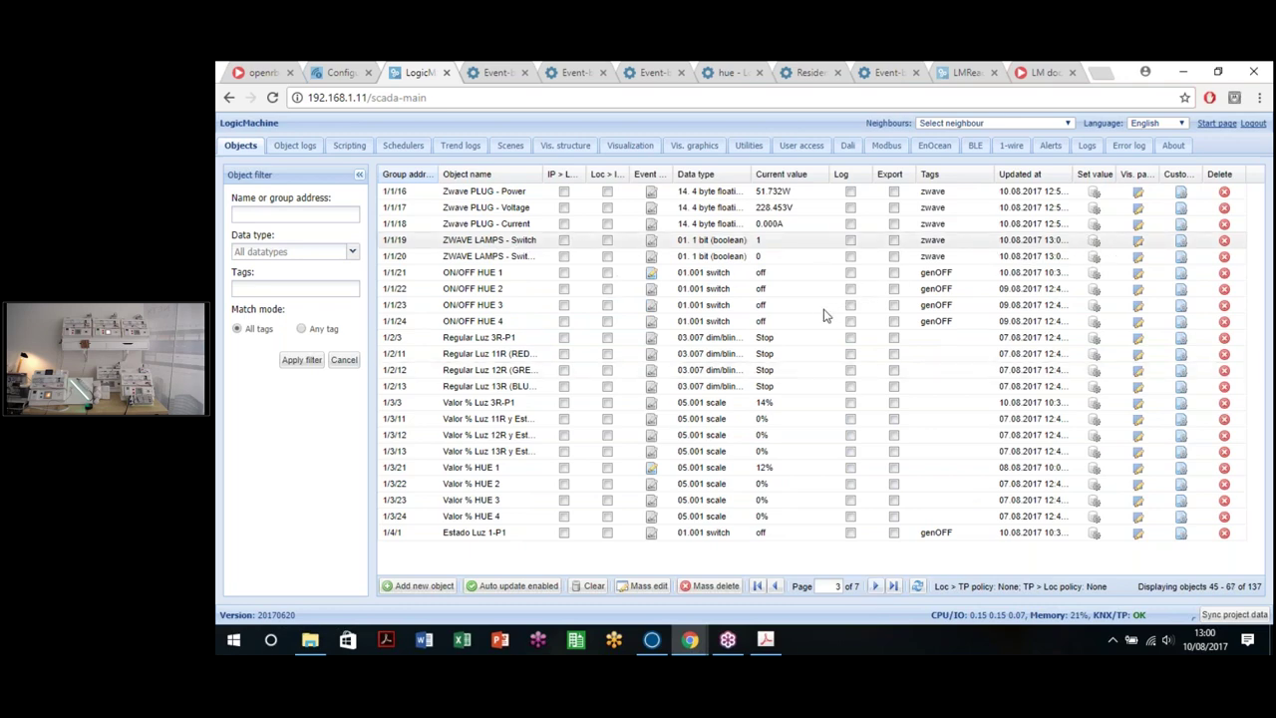
Step: Toggle ZWAVE LAMPS - Switch between 1 and 0 several times, ending switched on
{"action": "left_click", "coordinate": [760, 239]}
{"action": "left_click", "coordinate": [792, 371]}
{"action": "left_click", "coordinate": [764, 405]}
{"action": "left_click", "coordinate": [794, 445]}
{"action": "left_click", "coordinate": [1094, 244]}
{"action": "left_click", "coordinate": [810, 444]}
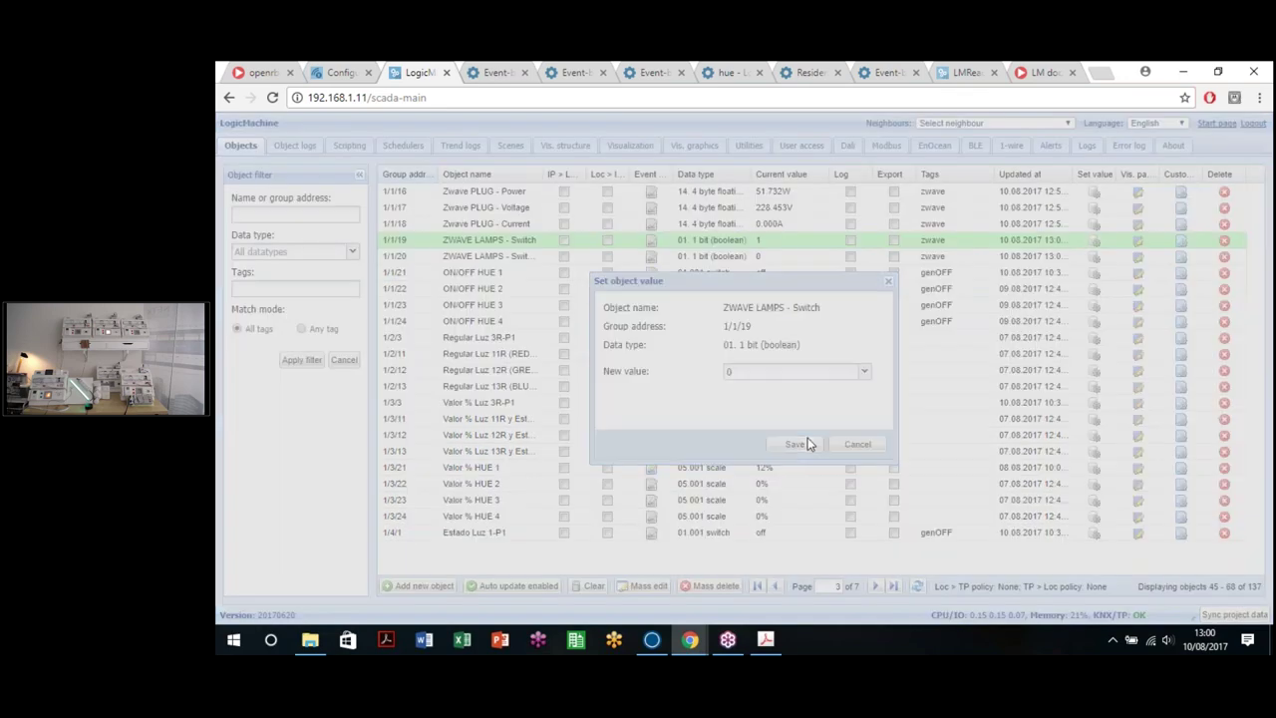
{"action": "left_click", "coordinate": [1094, 244]}
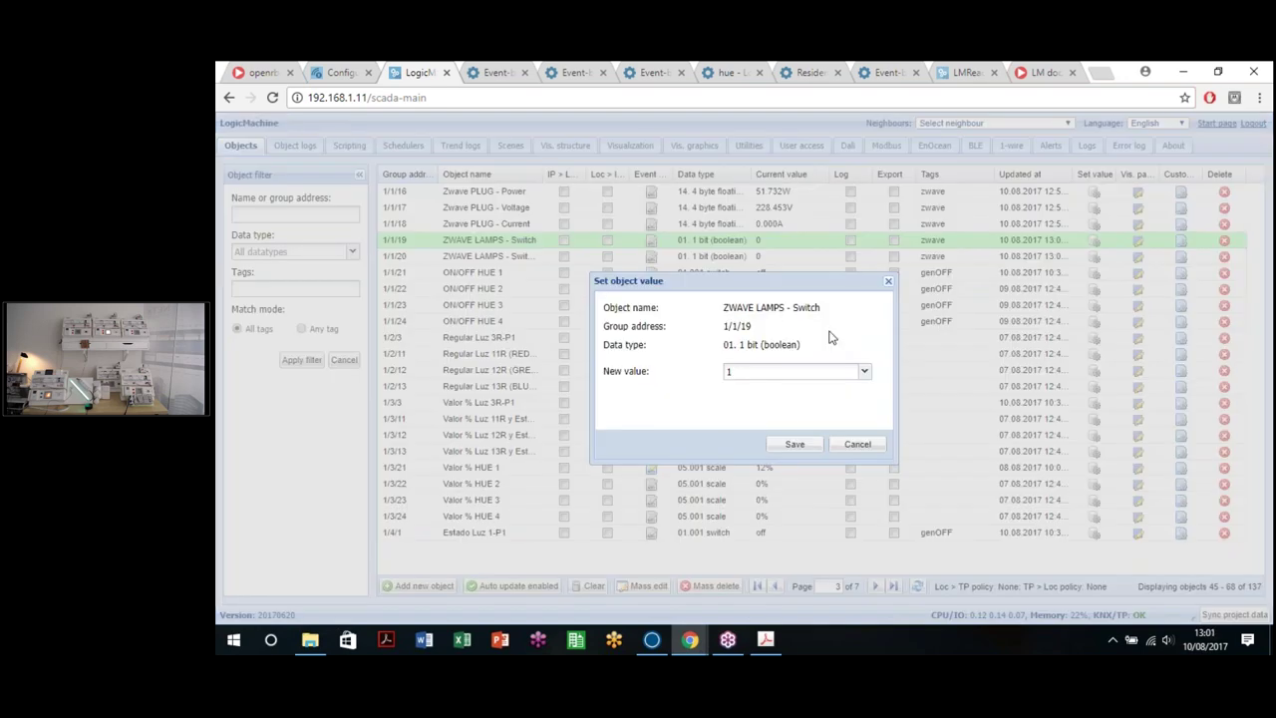
{"action": "left_click", "coordinate": [795, 444]}
{"action": "left_click", "coordinate": [1094, 244]}
{"action": "left_click", "coordinate": [795, 444]}
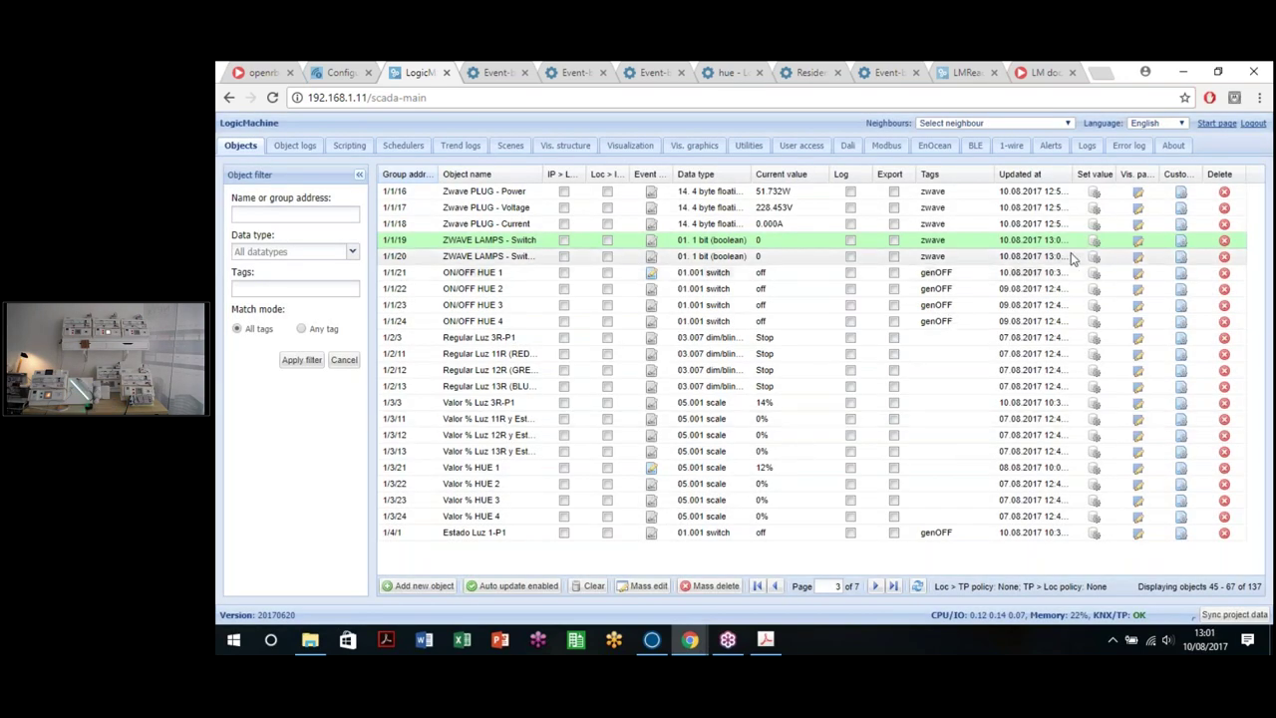
{"action": "left_click", "coordinate": [1094, 241]}
{"action": "left_click", "coordinate": [786, 446]}
{"action": "left_click", "coordinate": [1094, 241]}
{"action": "left_click", "coordinate": [798, 449]}
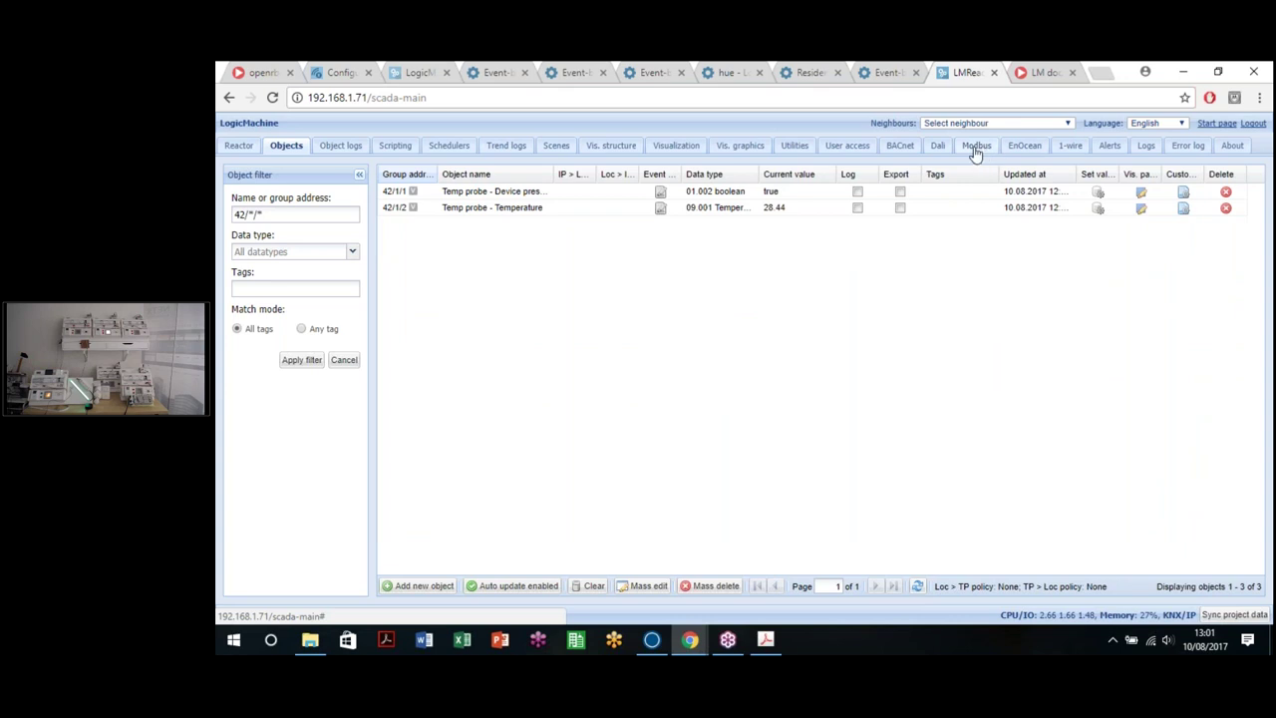
Step: Browse the BACnet and Modbus devices, then open the empty EnOcean » KNX device list
{"action": "left_click", "coordinate": [899, 147]}
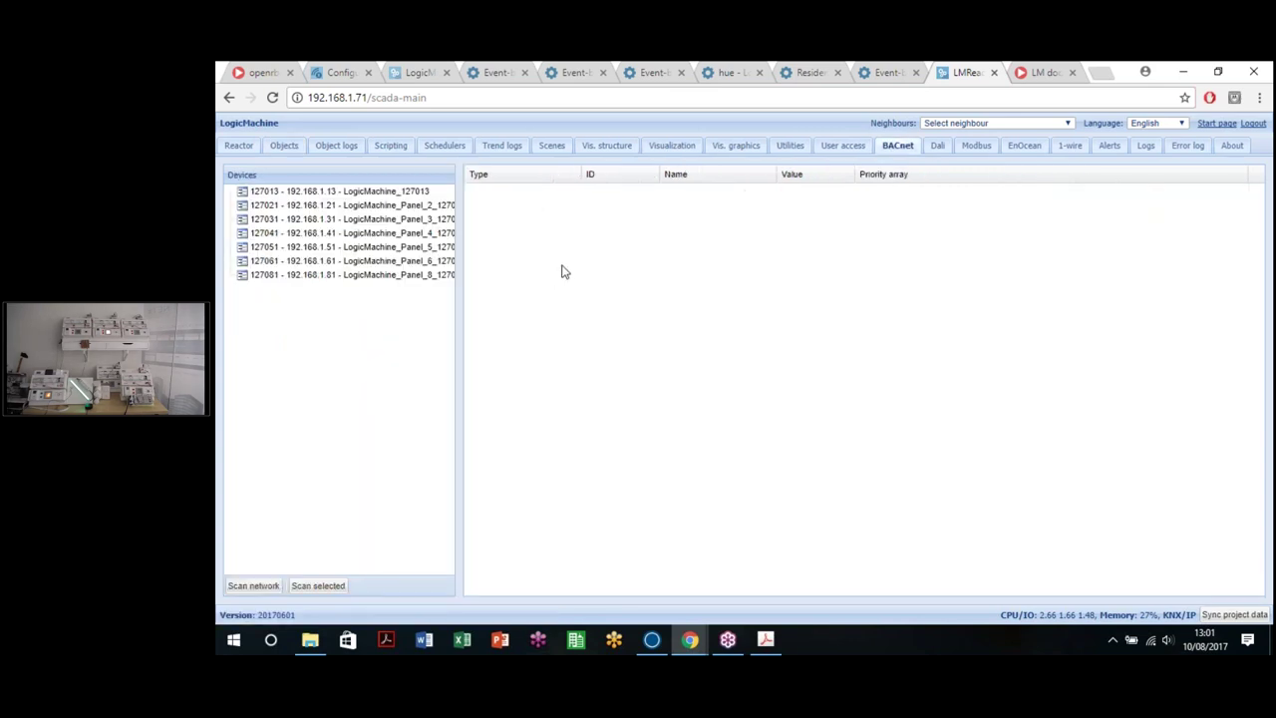
{"action": "left_click", "coordinate": [973, 147]}
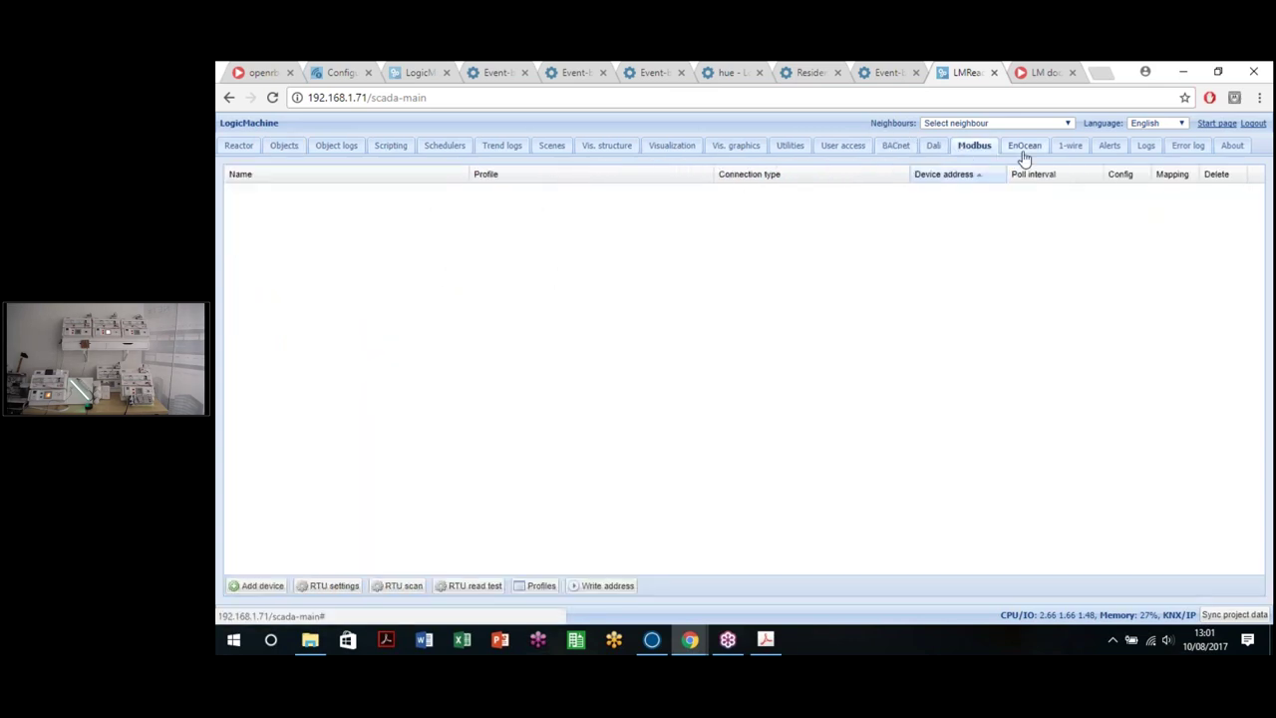
{"action": "left_click", "coordinate": [1024, 148]}
{"action": "left_click", "coordinate": [333, 171]}
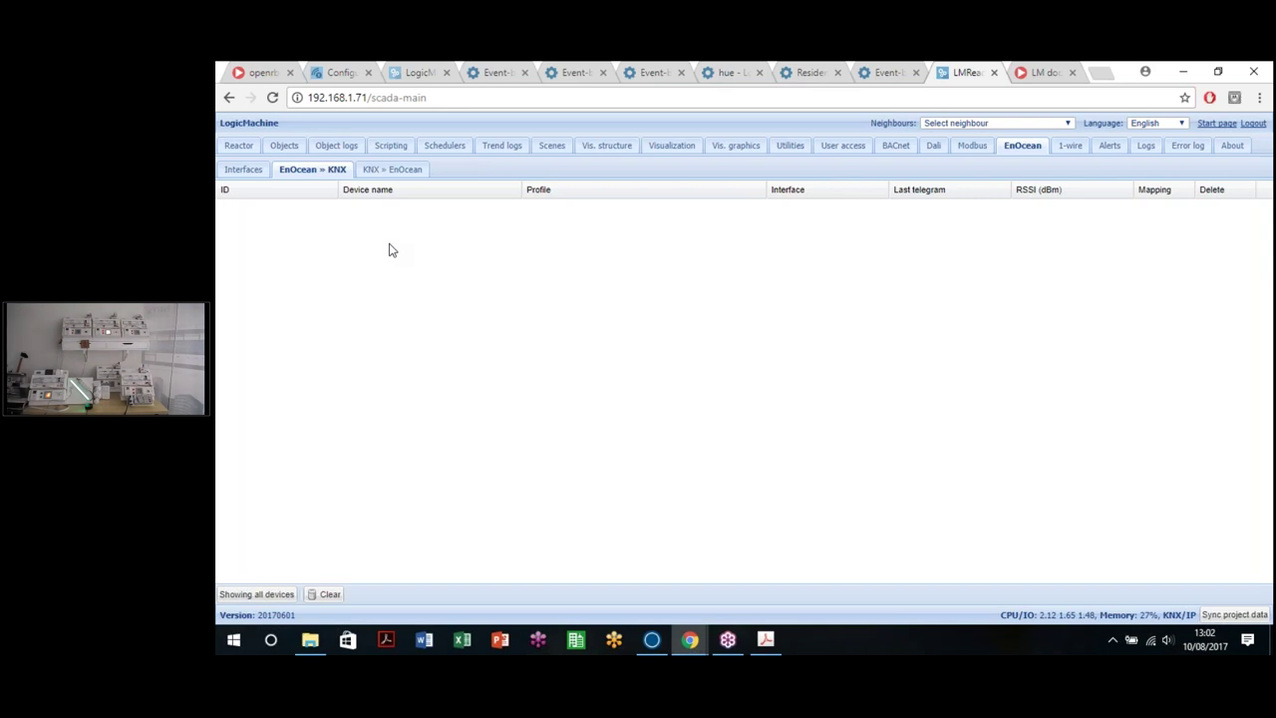
Step: Check the EnOcean interface sub-tabs, then open the newly detected device 0029B1C0 for editing
{"action": "left_click", "coordinate": [244, 171]}
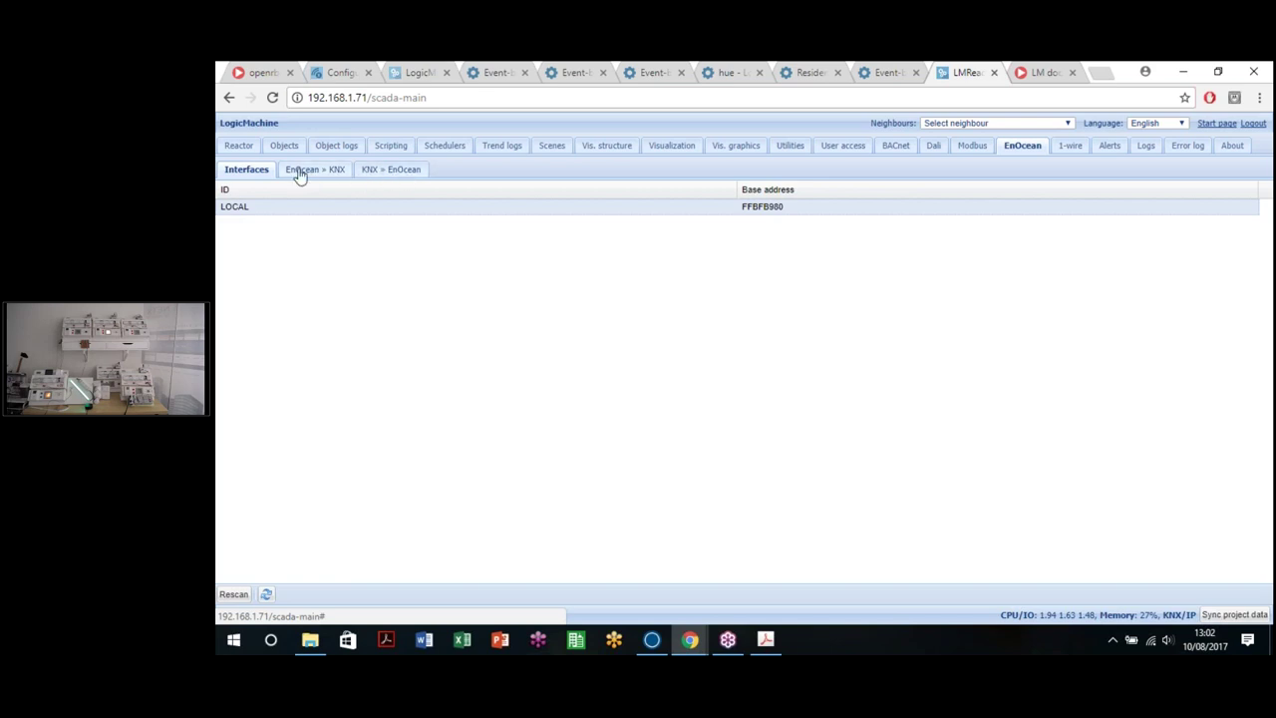
{"action": "left_click", "coordinate": [339, 173]}
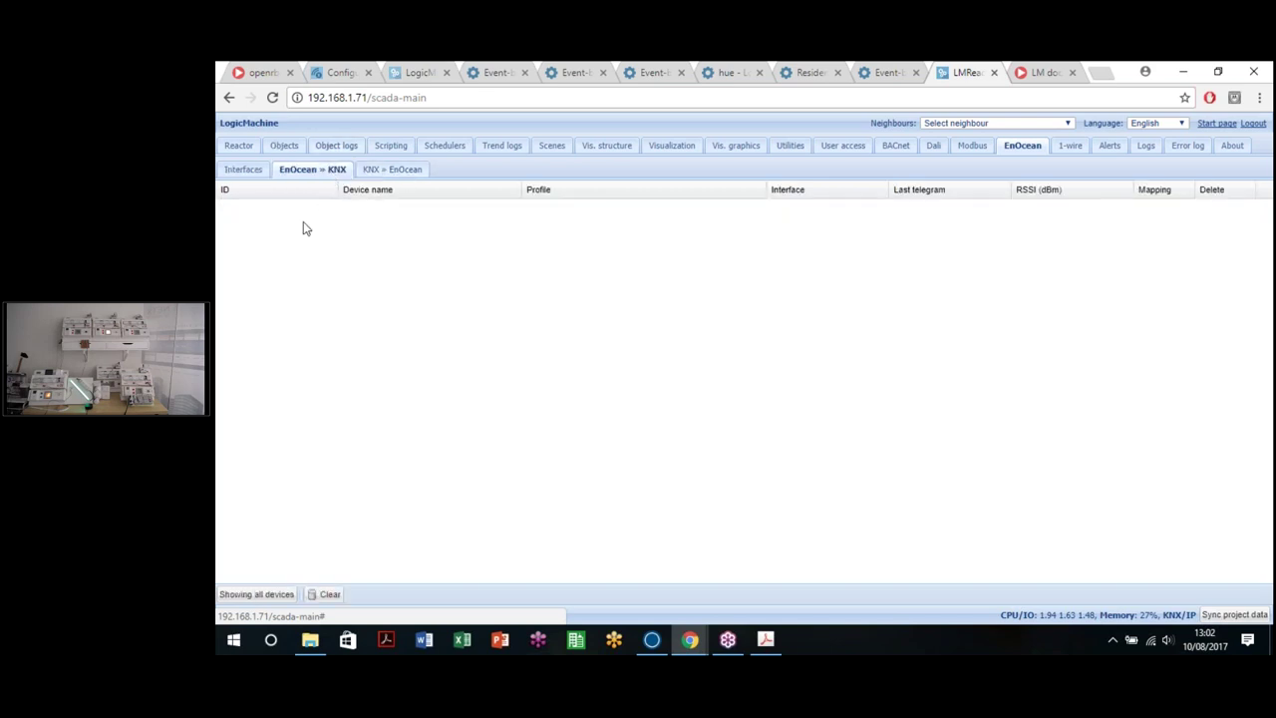
{"action": "left_click", "coordinate": [387, 170]}
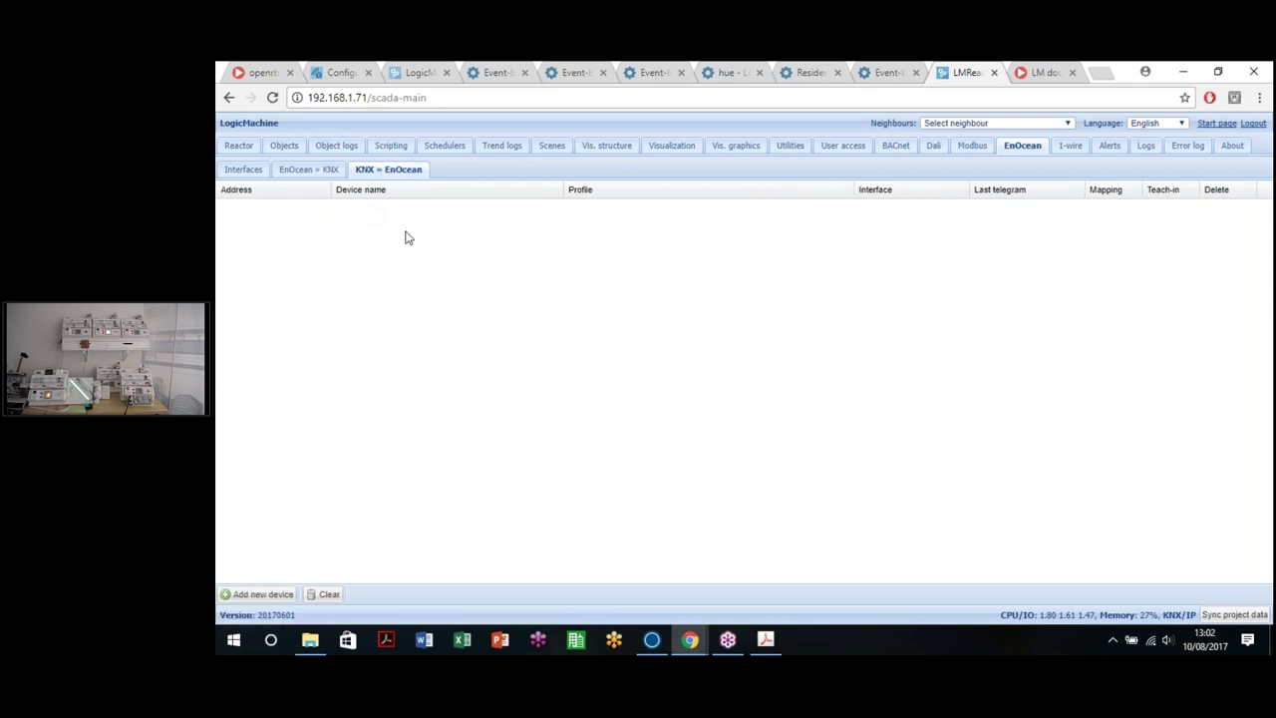
{"action": "left_click", "coordinate": [309, 172]}
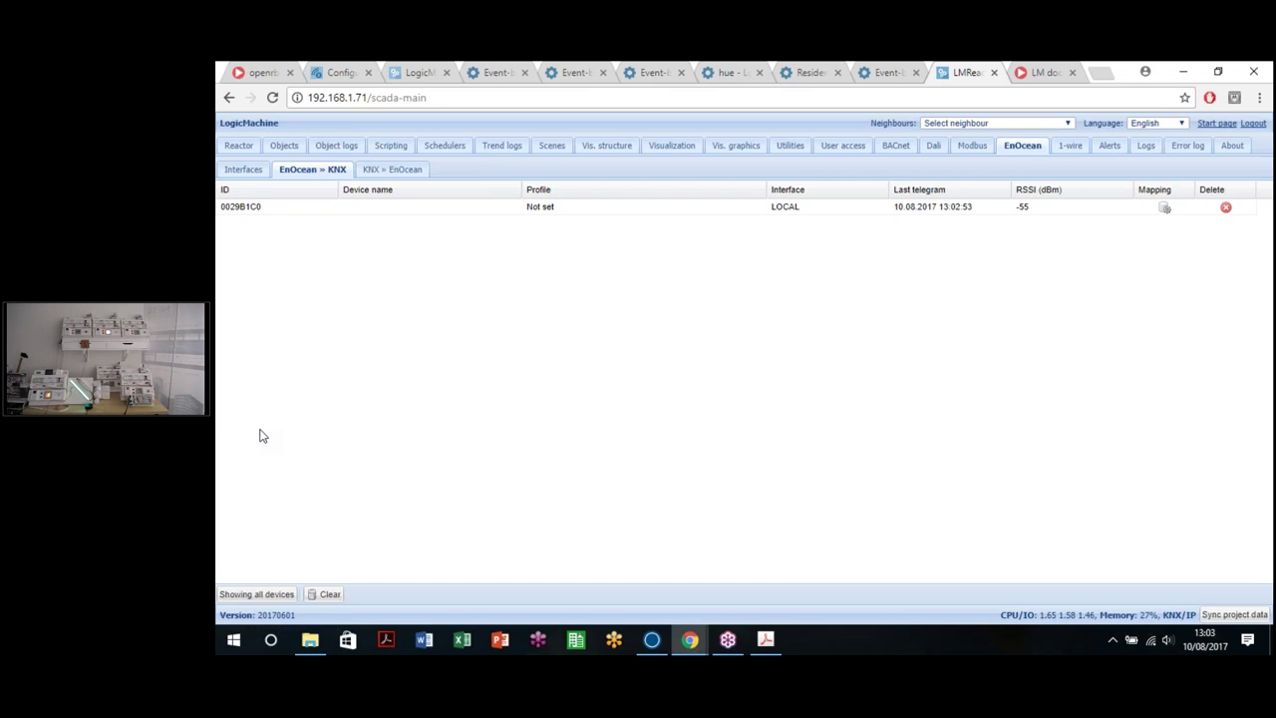
{"action": "left_click", "coordinate": [634, 217]}
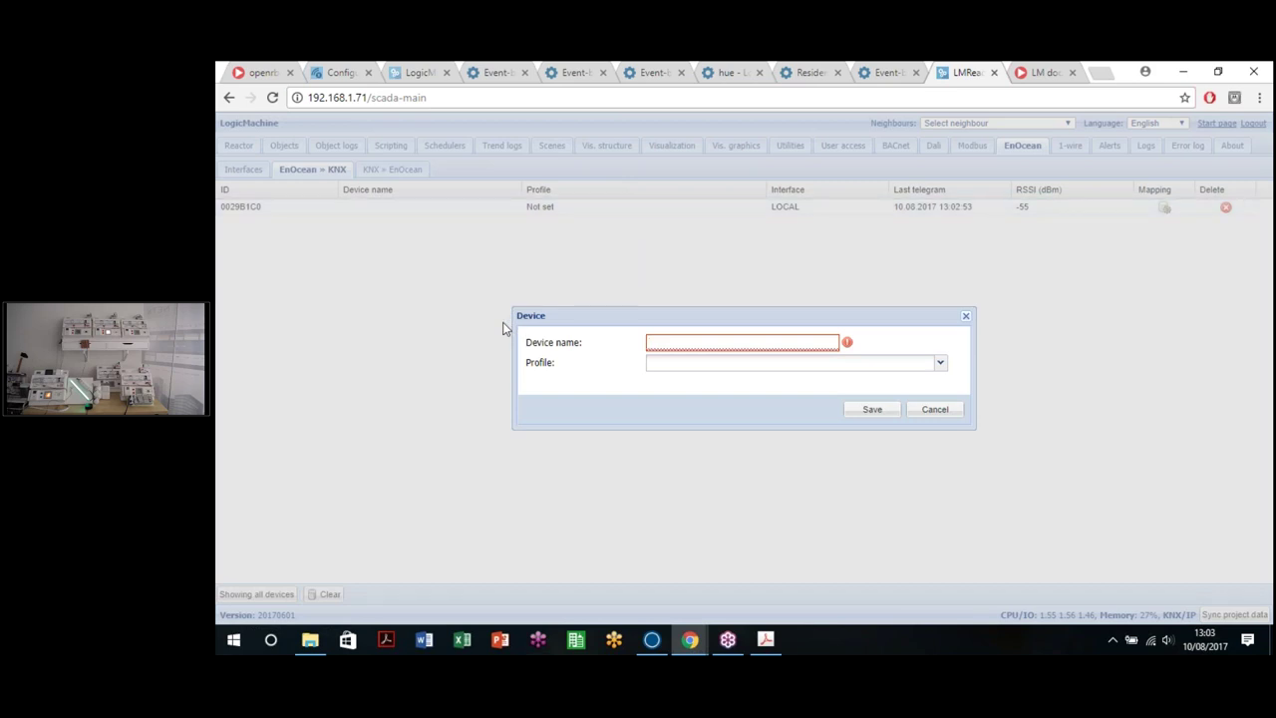
Step: Name device 0029B1C0 'Beige PushButton' with profile F6-03-01 Rocker Switch, 4 Buttons, and save
{"action": "type", "text": "Beige PushButton"}
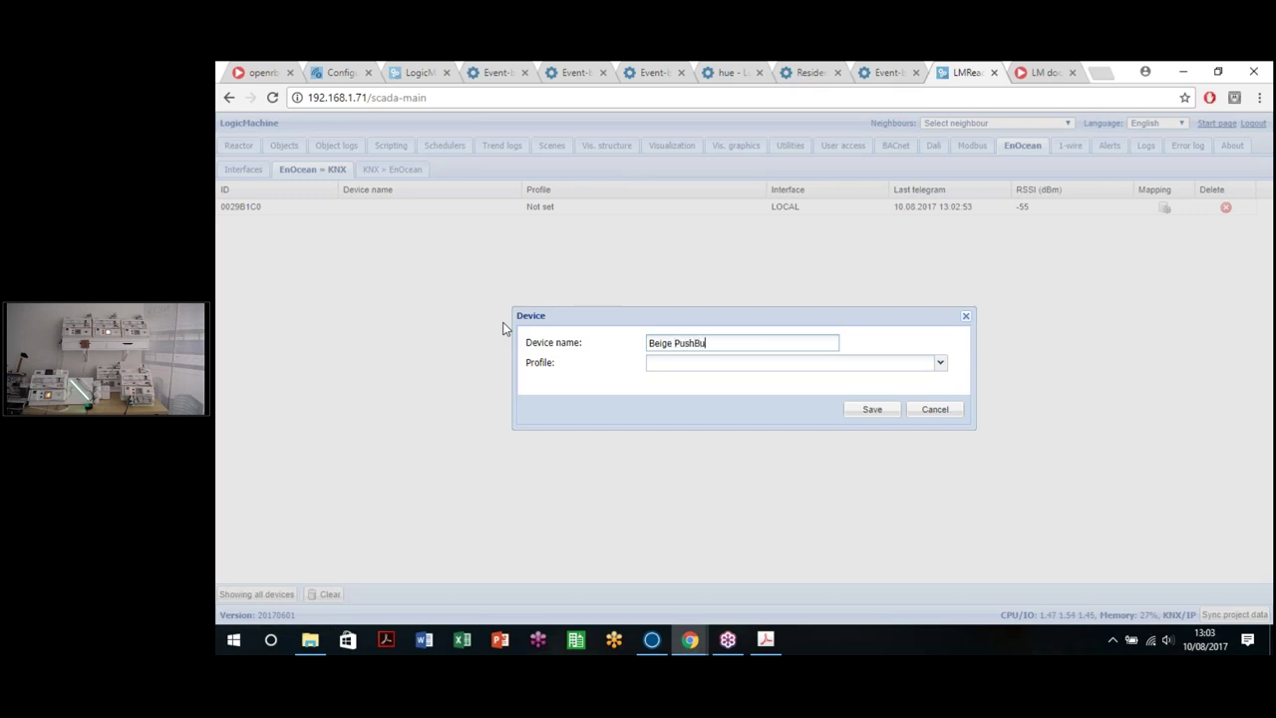
{"action": "left_click", "coordinate": [738, 366]}
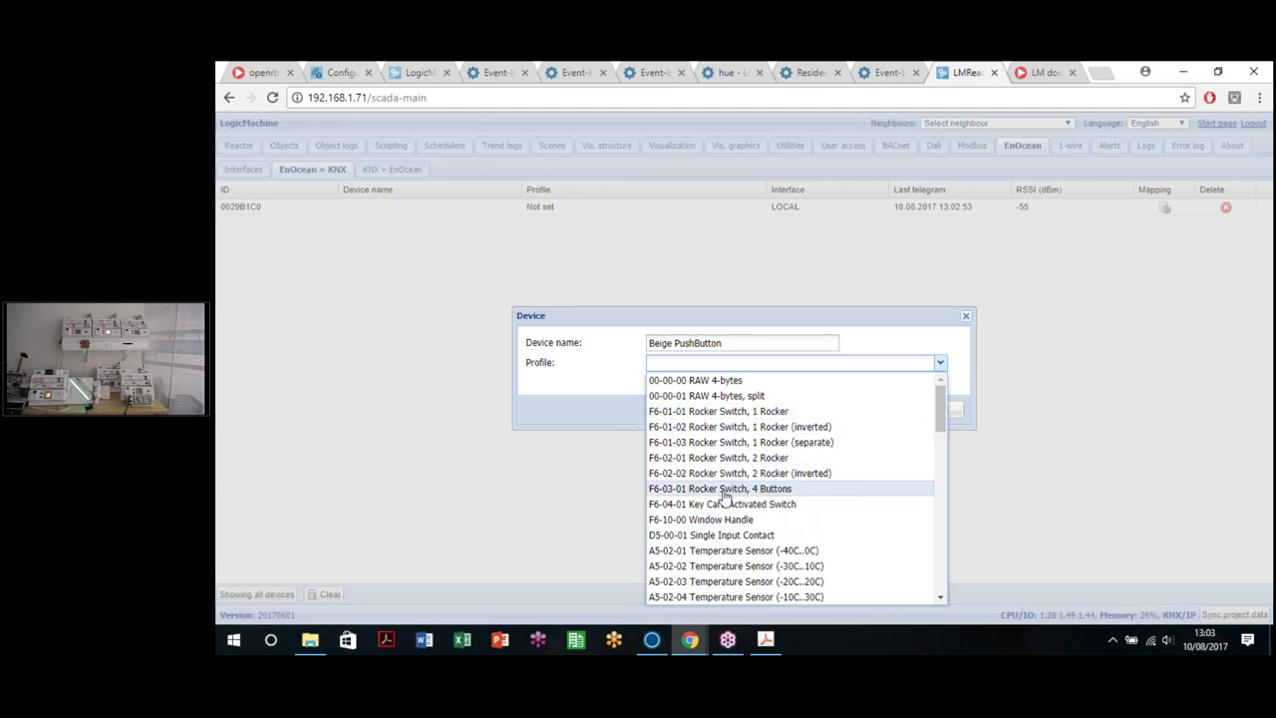
{"action": "left_click", "coordinate": [750, 490]}
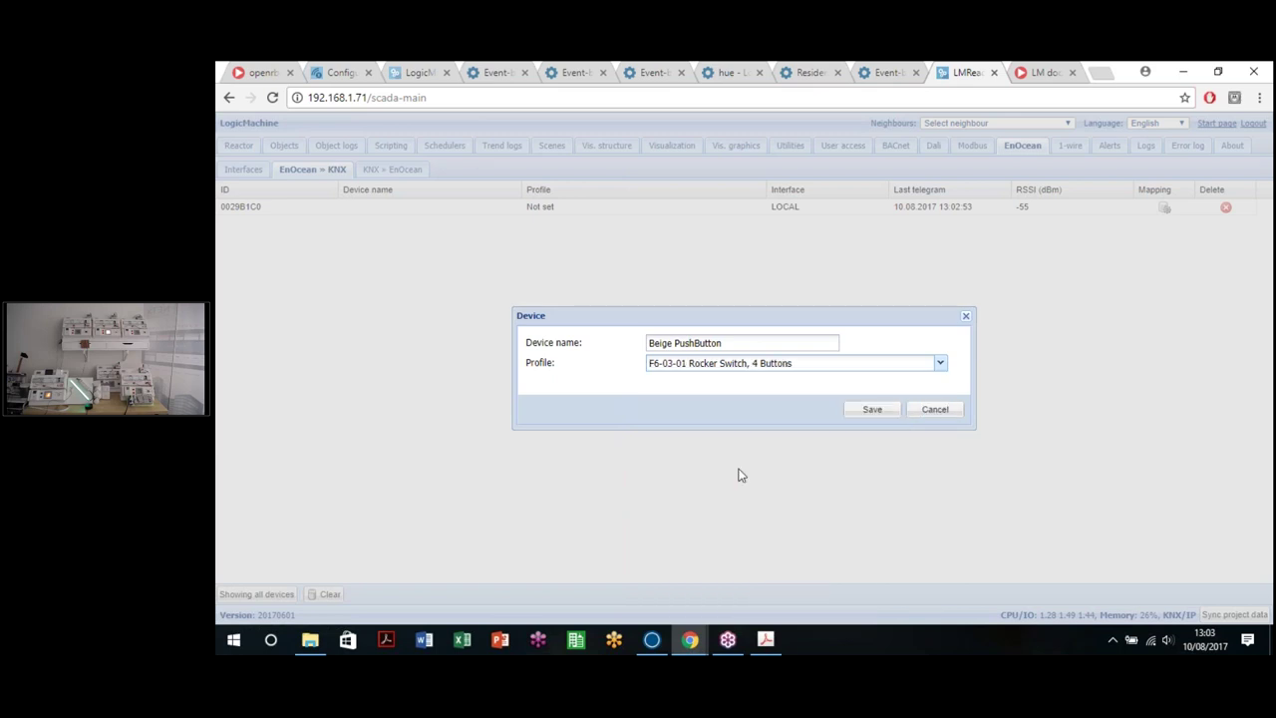
{"action": "left_click", "coordinate": [873, 411]}
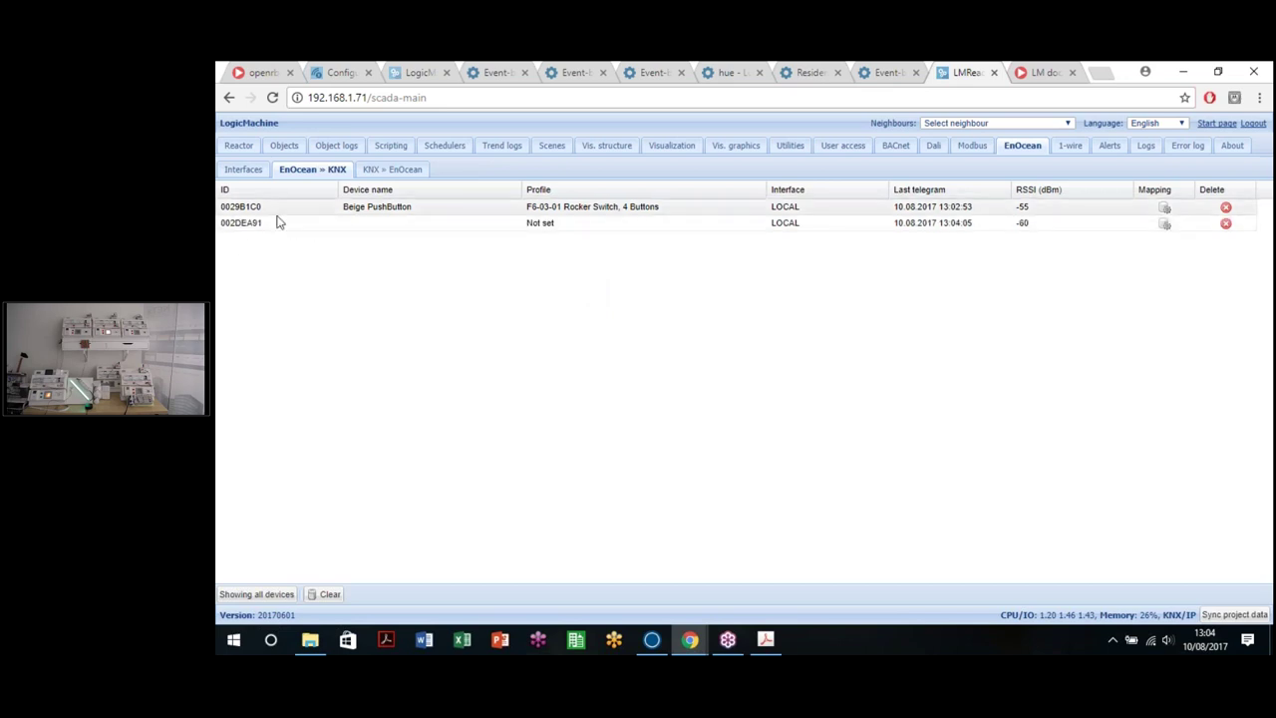
Step: Name device 002DEA91 'White PushButton' with profile F6-02-01 Rocker Switch, 2 Rocker, then open Beige PushButton's mapping
{"action": "double_click", "coordinate": [740, 228]}
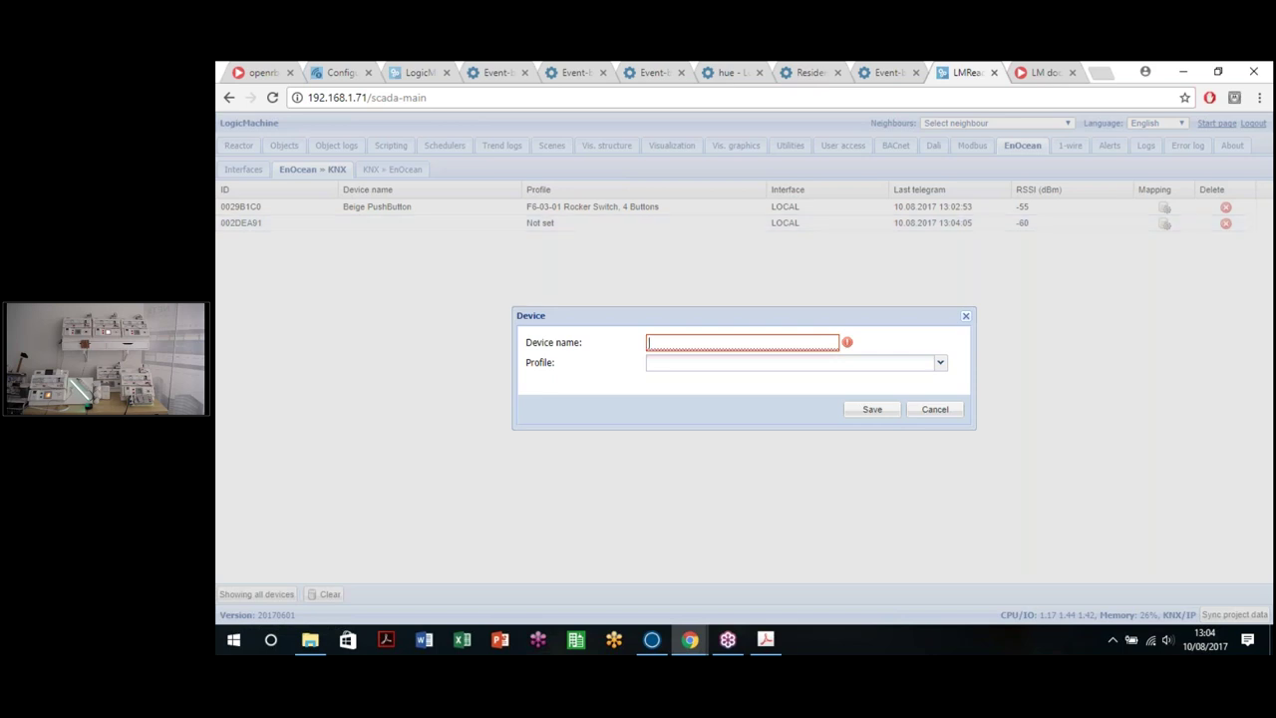
{"action": "type", "text": "White PushButton"}
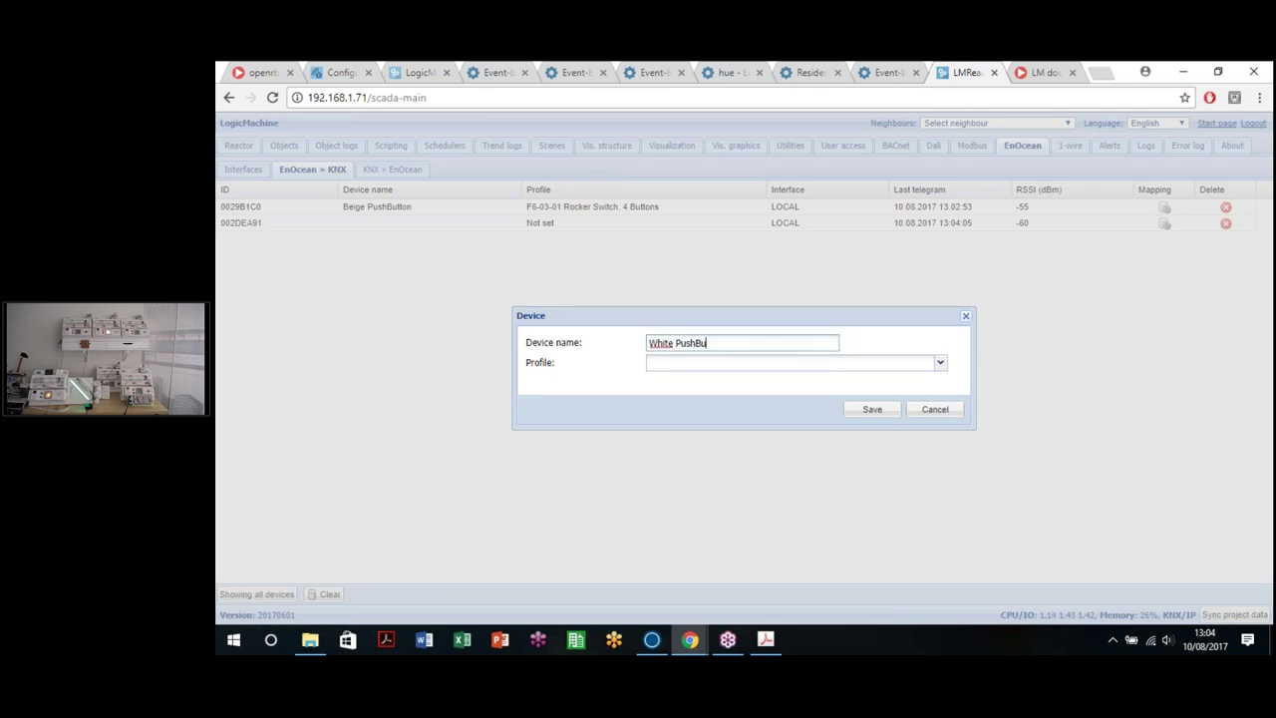
{"action": "left_click", "coordinate": [661, 363]}
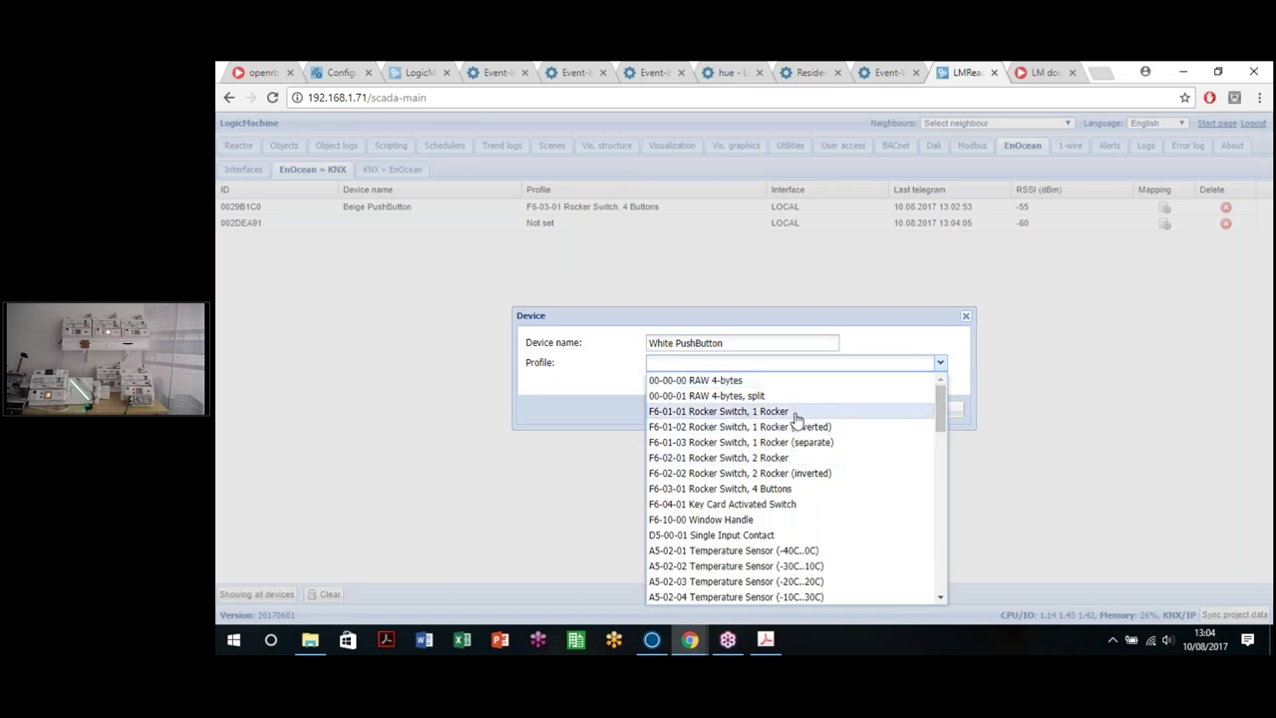
{"action": "left_click", "coordinate": [764, 458]}
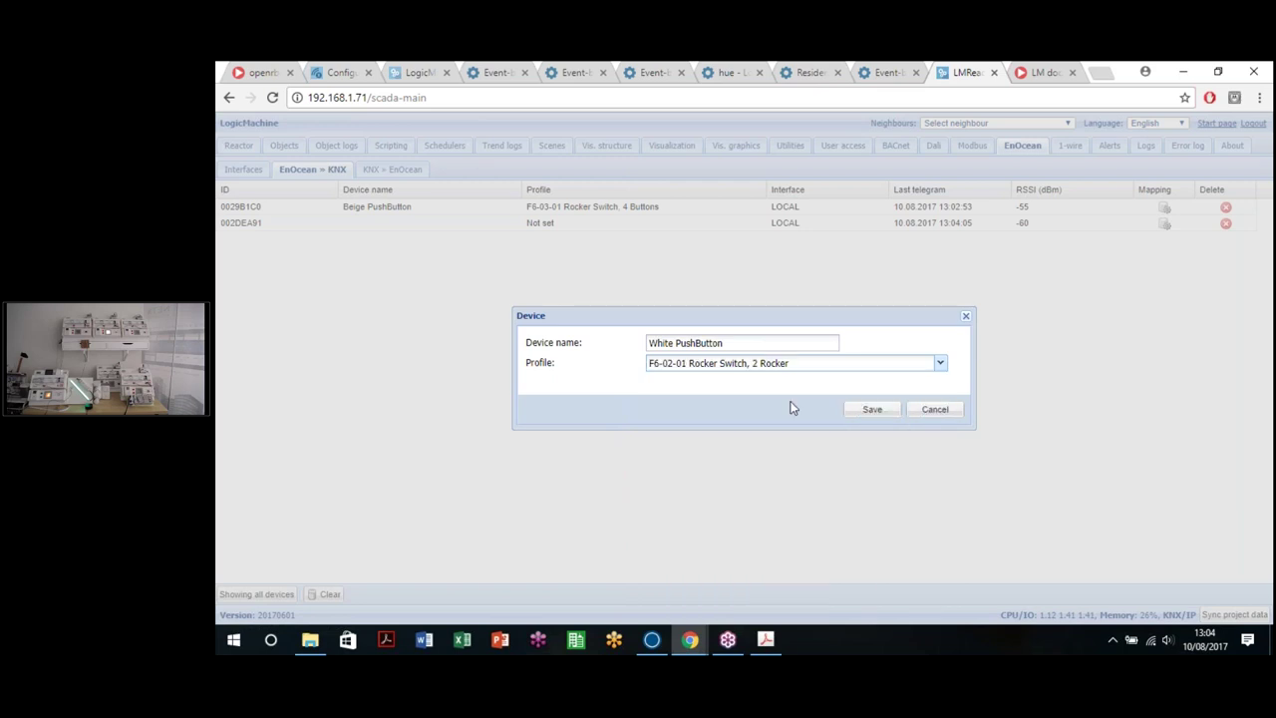
{"action": "left_click", "coordinate": [864, 410]}
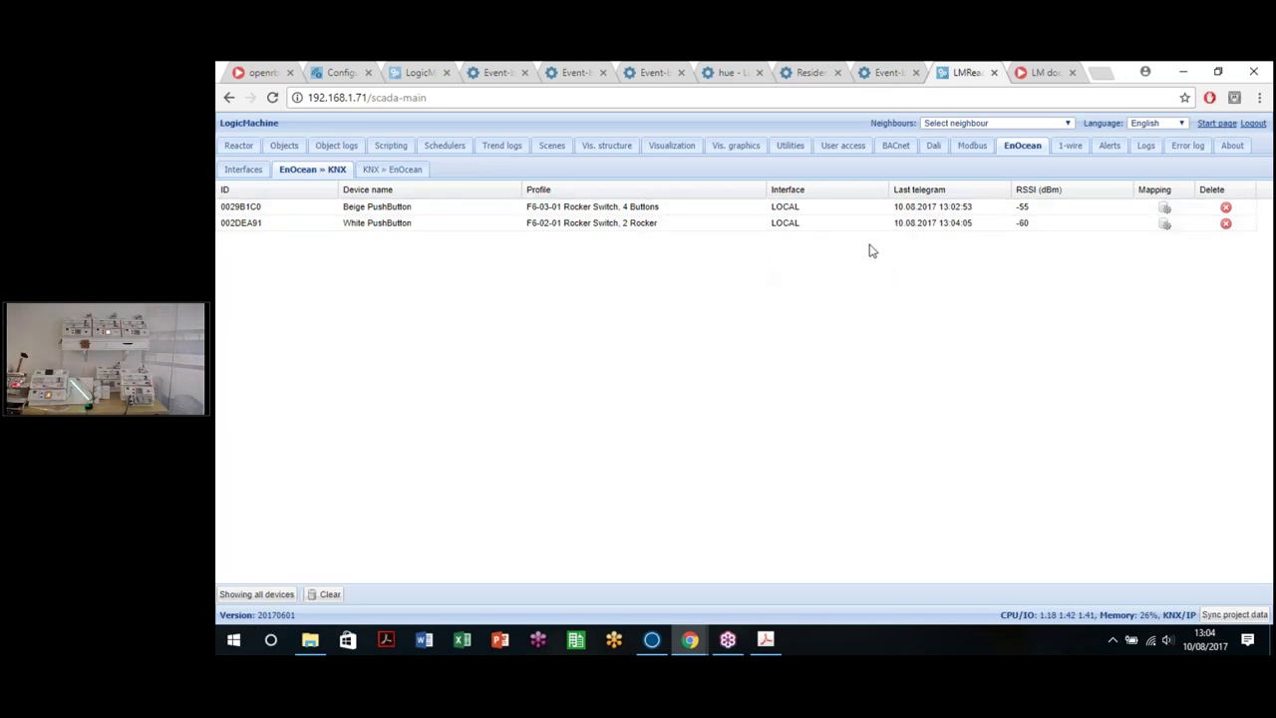
{"action": "left_click", "coordinate": [1163, 207]}
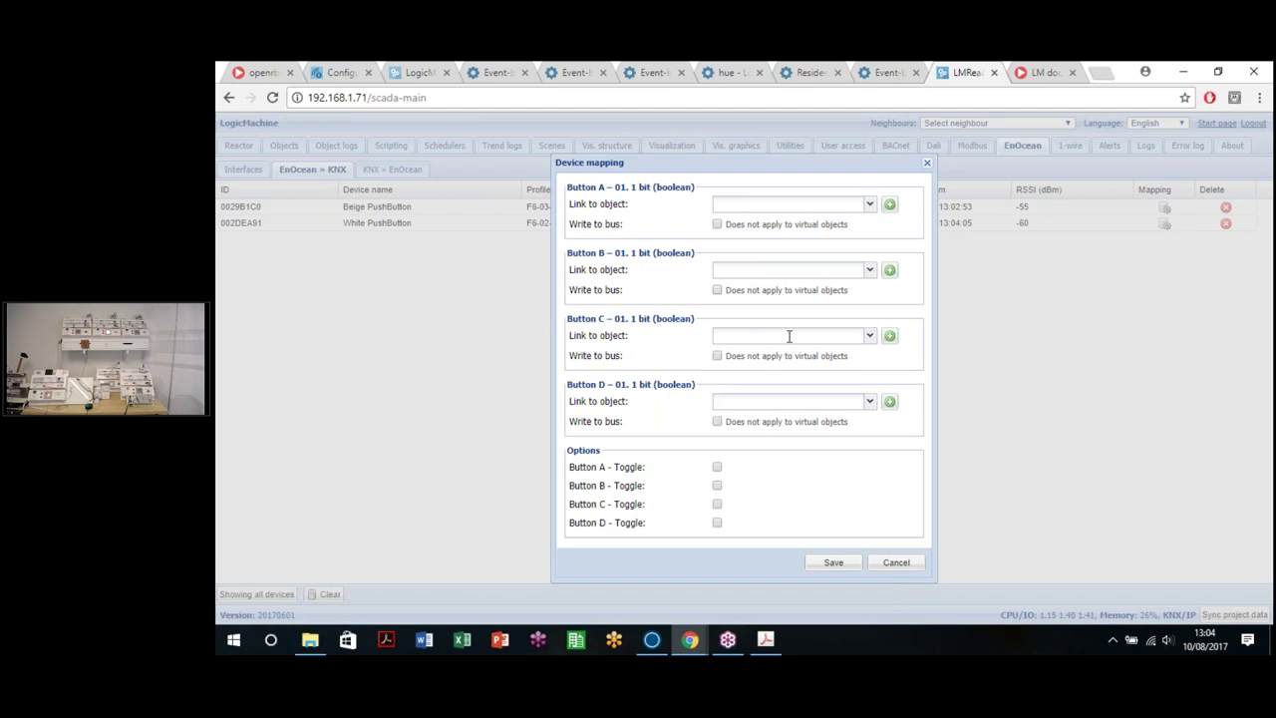
Step: Link Beige PushButton buttons A–D to objects 1/1/1, 1/1/2, 1/1/3 and 0/1/0
{"action": "left_click", "coordinate": [808, 201]}
{"action": "type", "text": "1/1/1"}
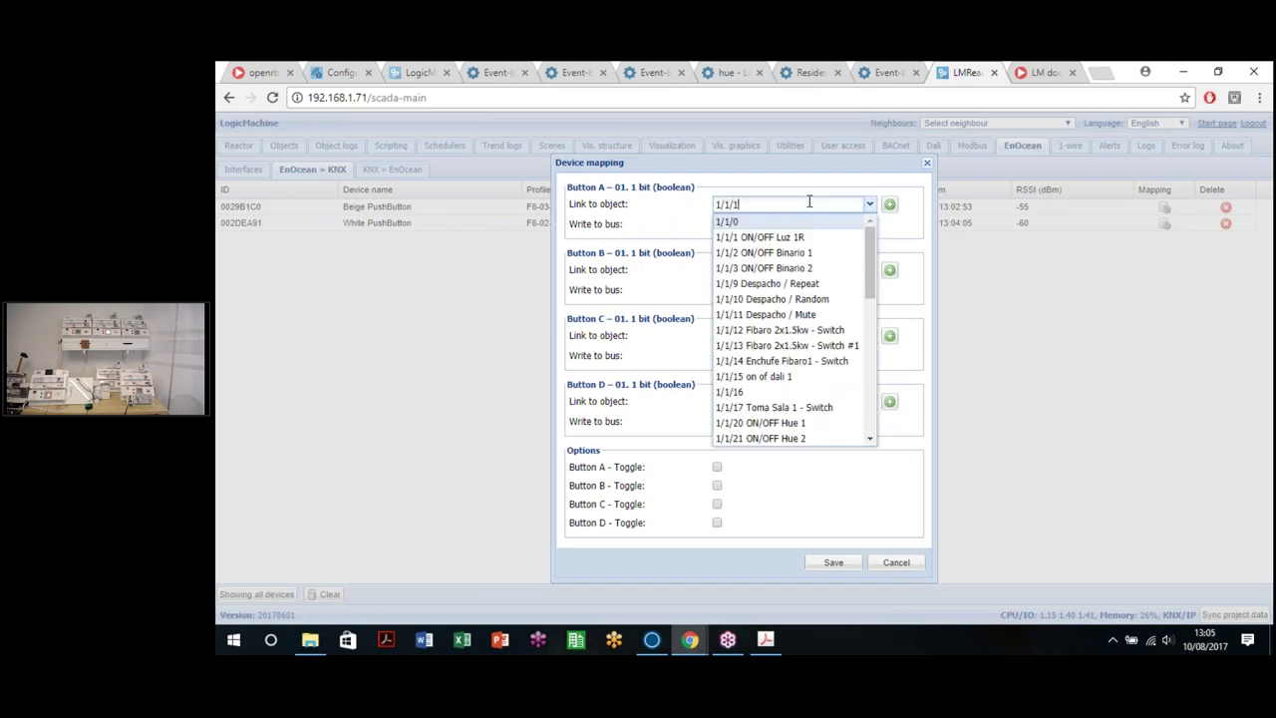
{"action": "left_click", "coordinate": [785, 222]}
{"action": "type", "text": "1/1/"}
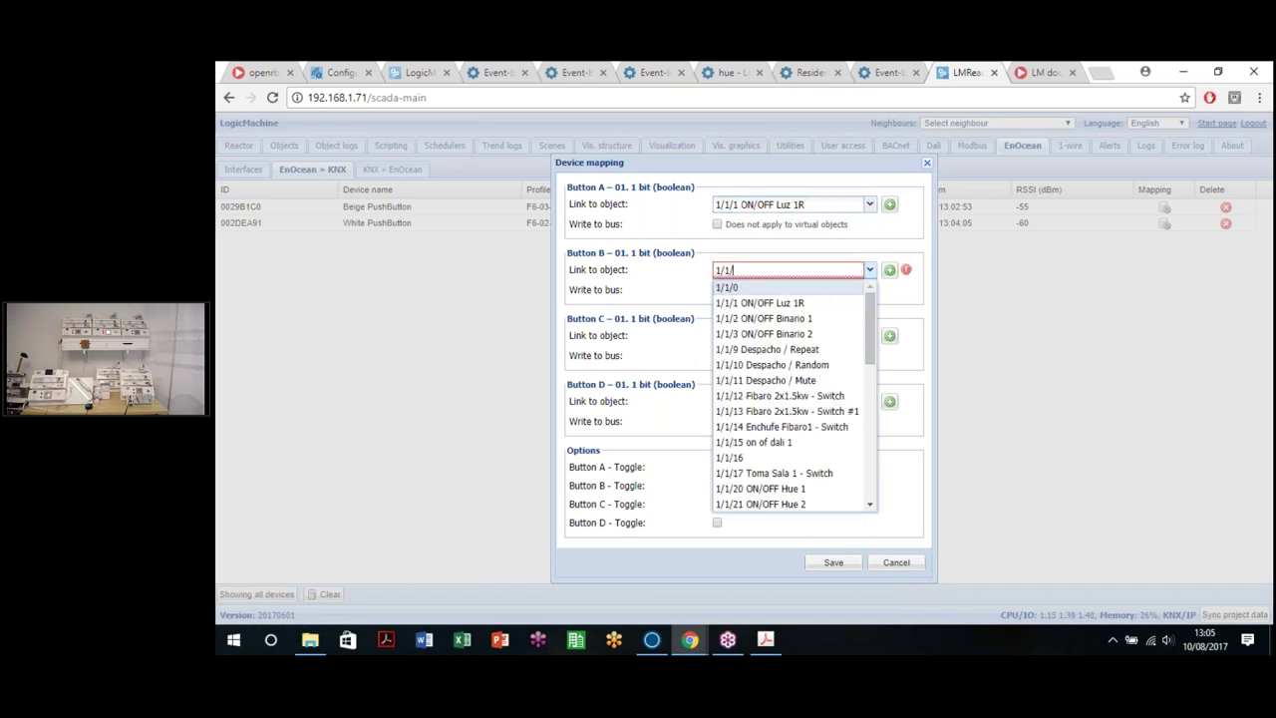
{"action": "type", "text": "2"}
{"action": "left_click", "coordinate": [800, 244]}
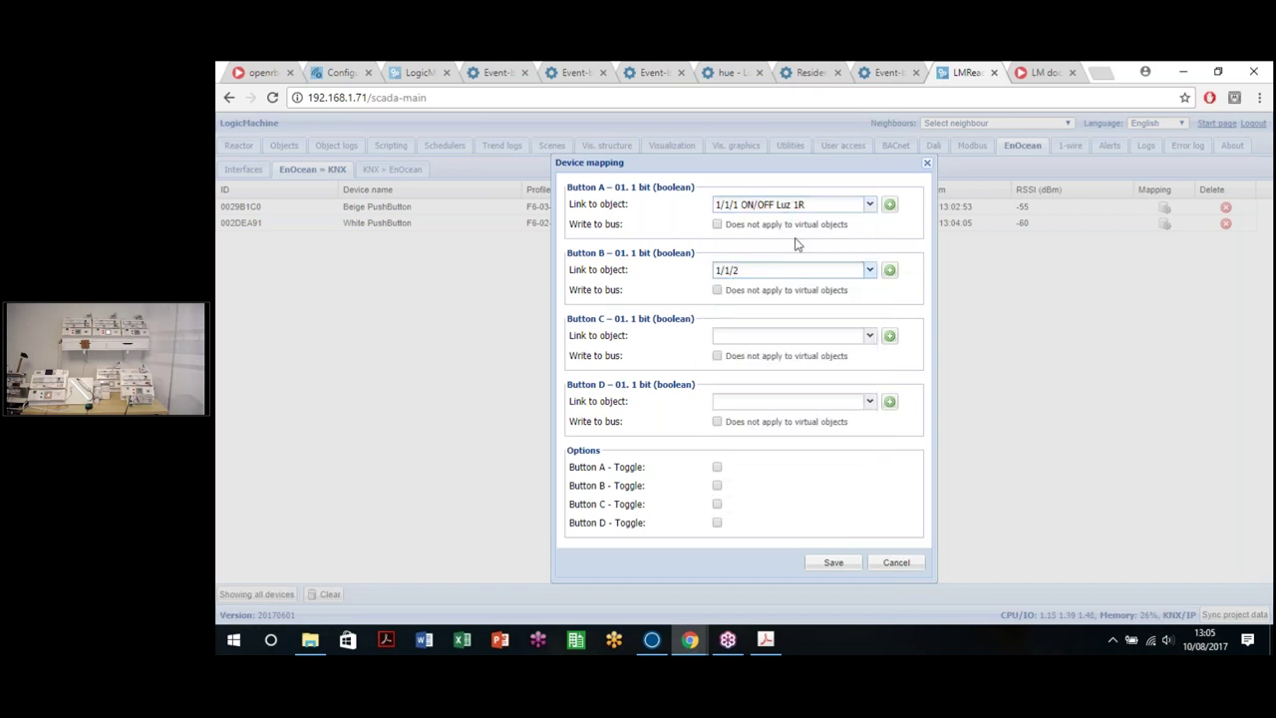
{"action": "left_click", "coordinate": [768, 337]}
{"action": "type", "text": "1"}
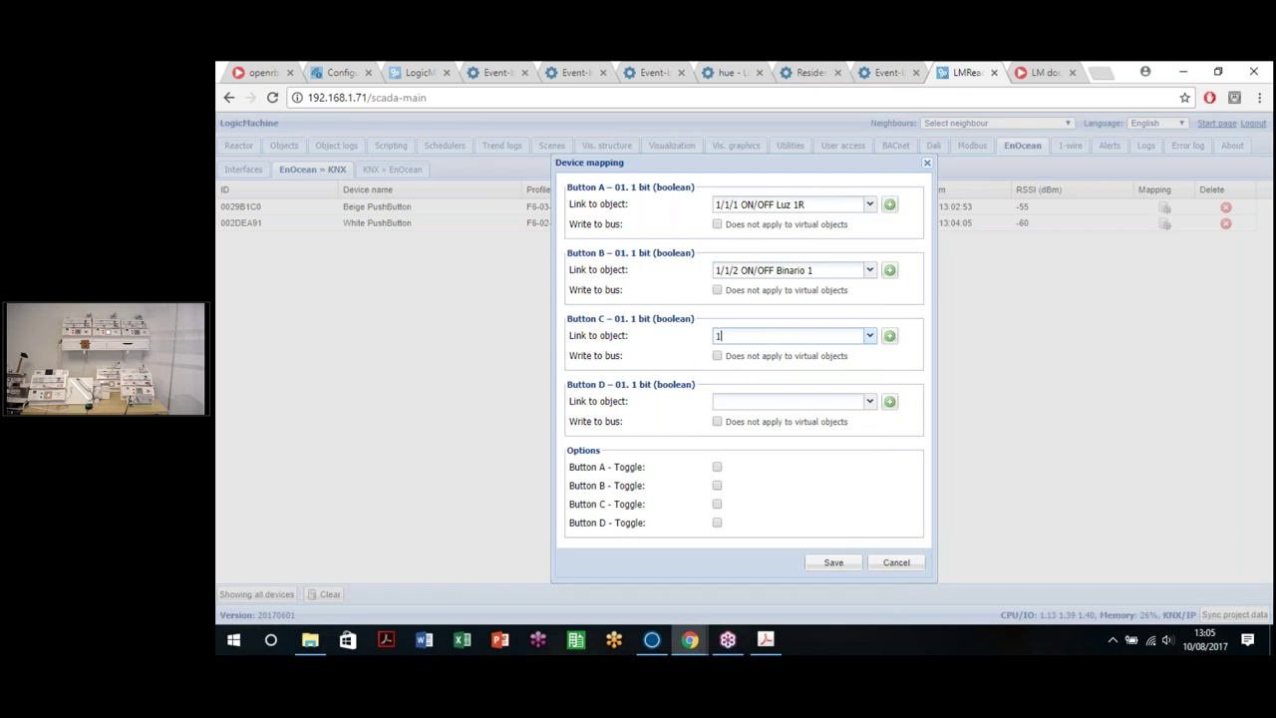
{"action": "type", "text": "/1/3"}
{"action": "key", "text": "Return"}
{"action": "left_click", "coordinate": [869, 401]}
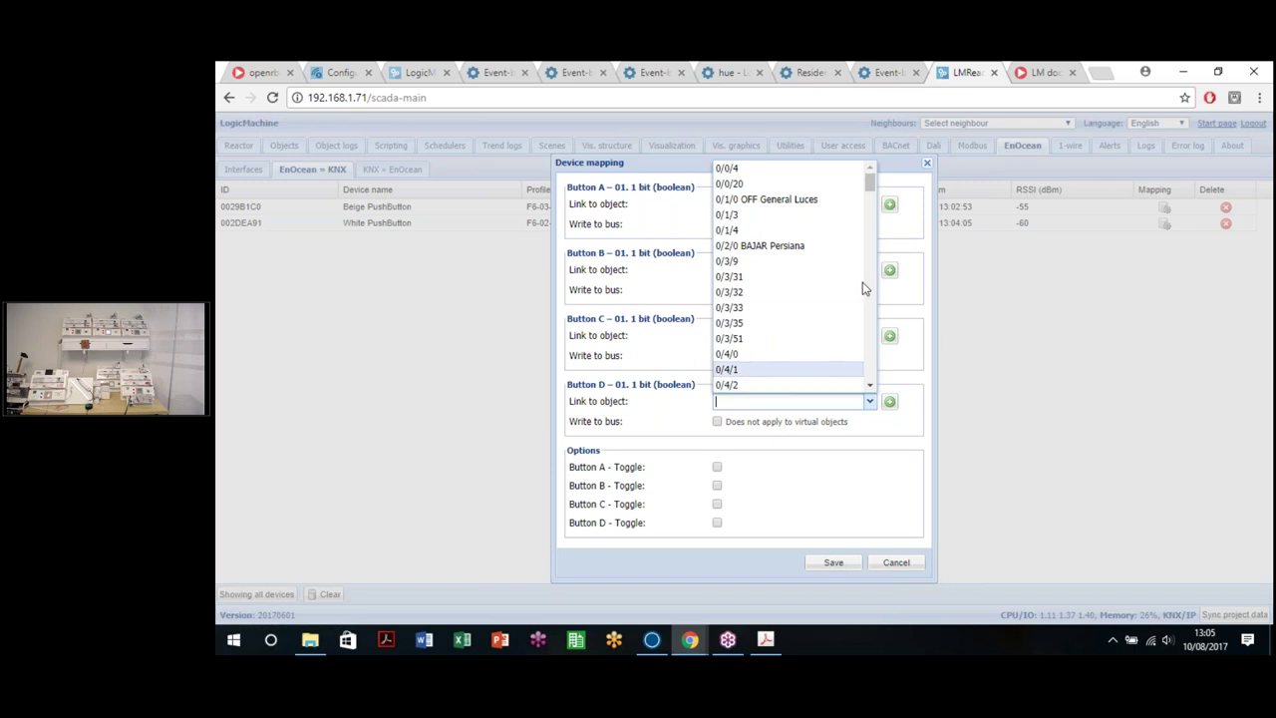
{"action": "left_click", "coordinate": [787, 215]}
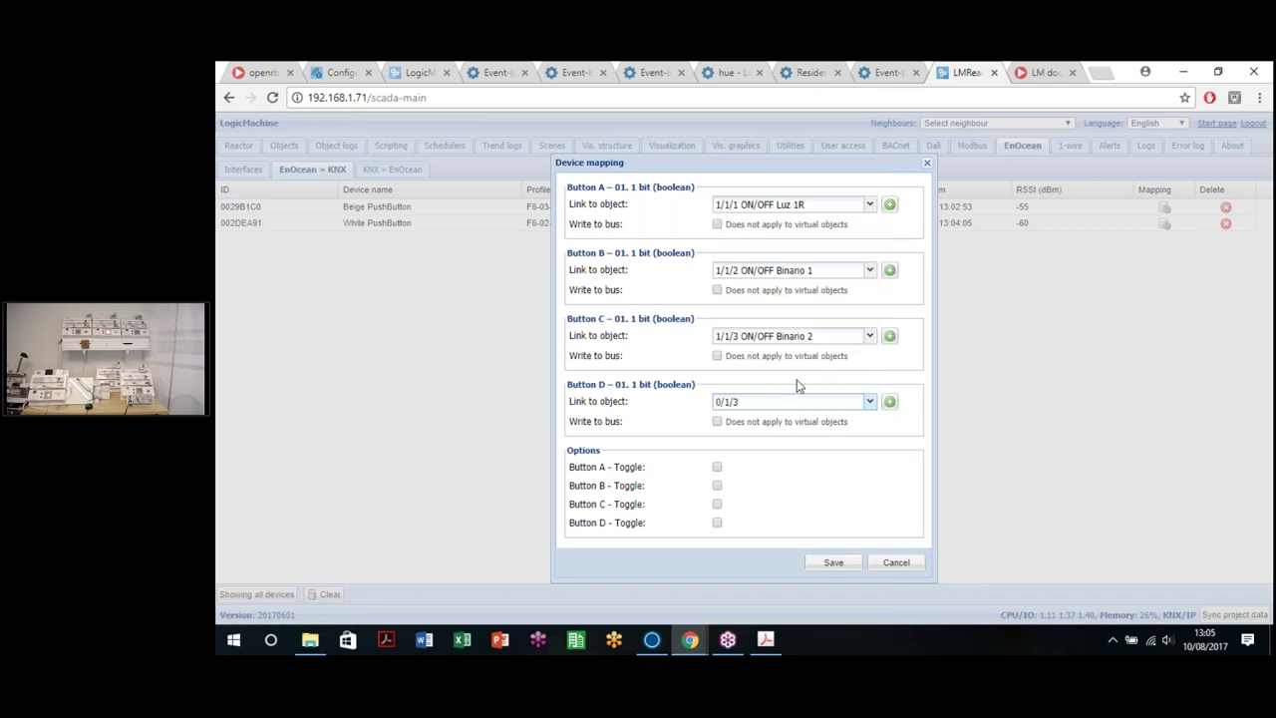
{"action": "type", "text": "0"}
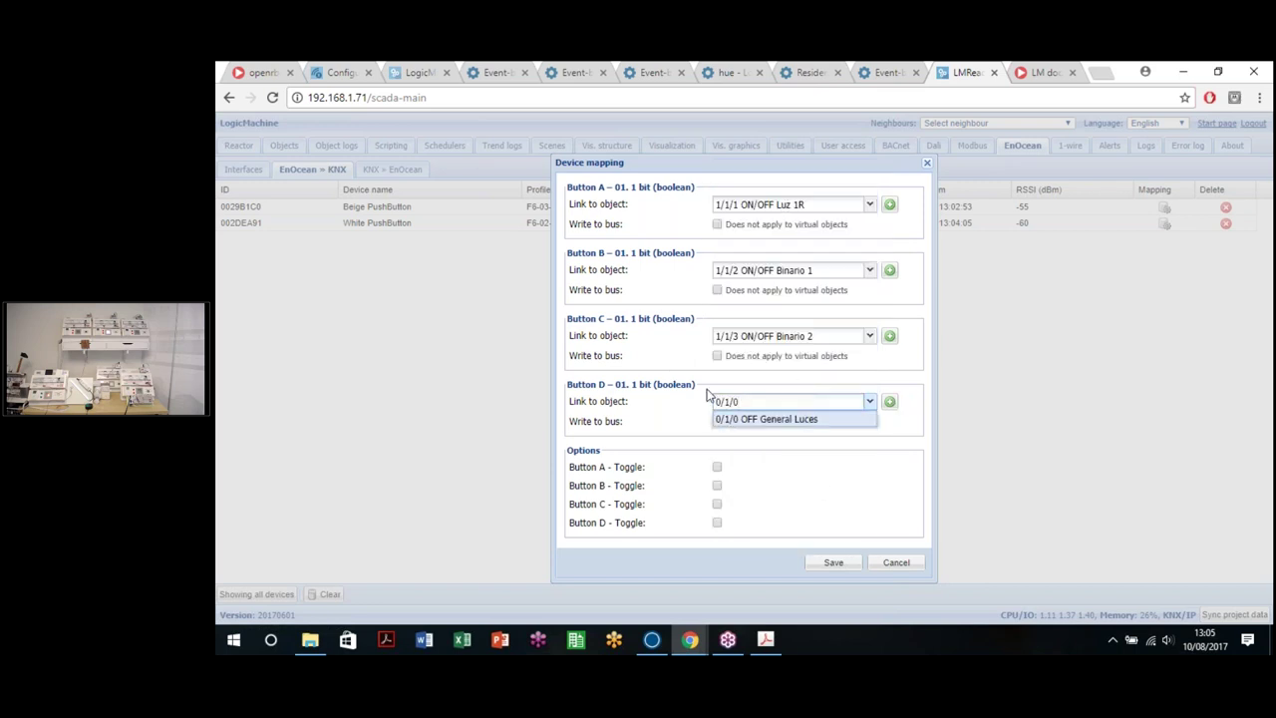
{"action": "left_click", "coordinate": [805, 420]}
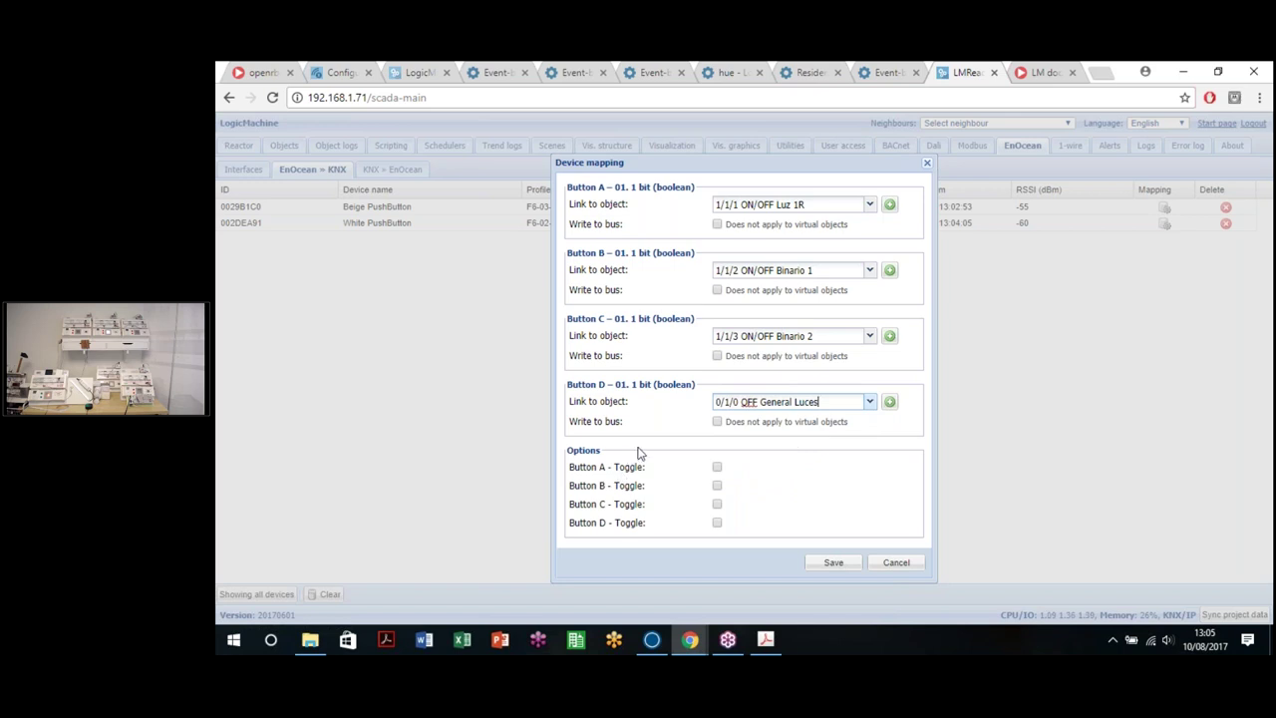
Step: Set all four buttons to toggle and save the Beige PushButton mapping
{"action": "left_click", "coordinate": [718, 469]}
{"action": "left_click", "coordinate": [717, 469]}
{"action": "left_click", "coordinate": [717, 468]}
{"action": "left_click", "coordinate": [717, 485]}
{"action": "left_click", "coordinate": [717, 504]}
{"action": "left_click", "coordinate": [717, 523]}
{"action": "left_click", "coordinate": [829, 565]}
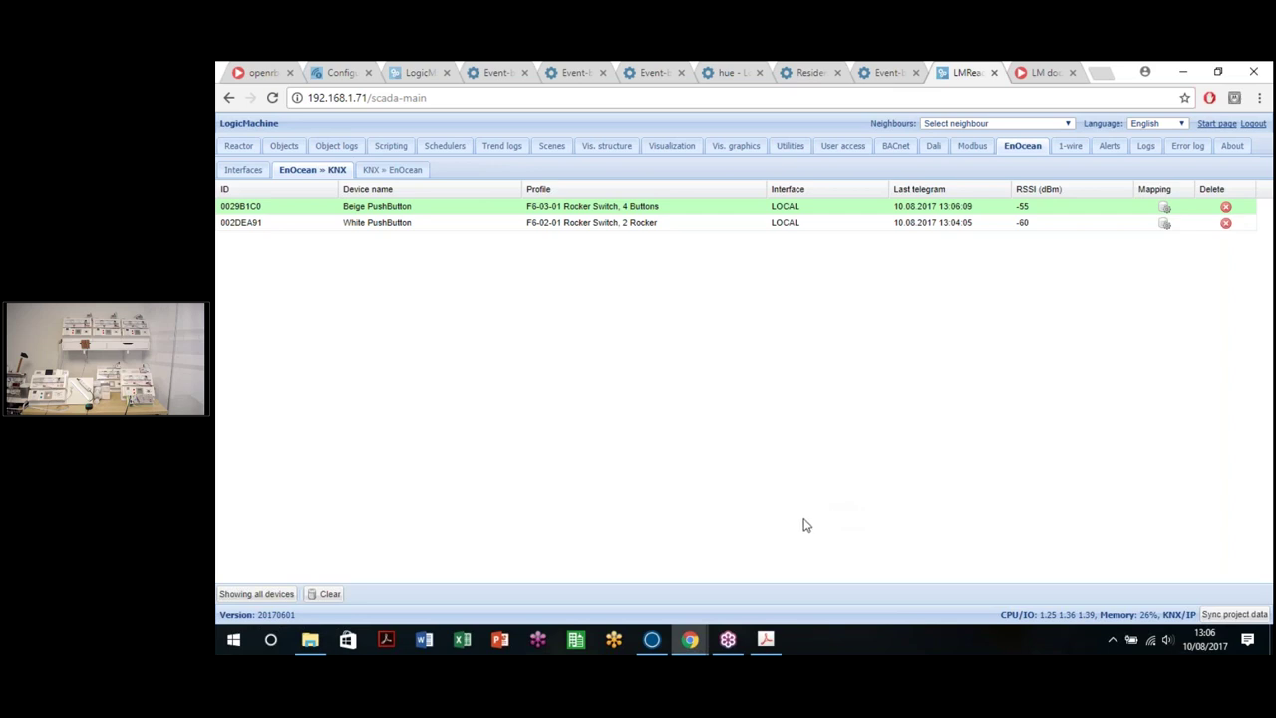
Step: Open the White PushButton mapping and link Button A to 1/1/20 ON/OFF Hue 1
{"action": "left_click", "coordinate": [928, 225]}
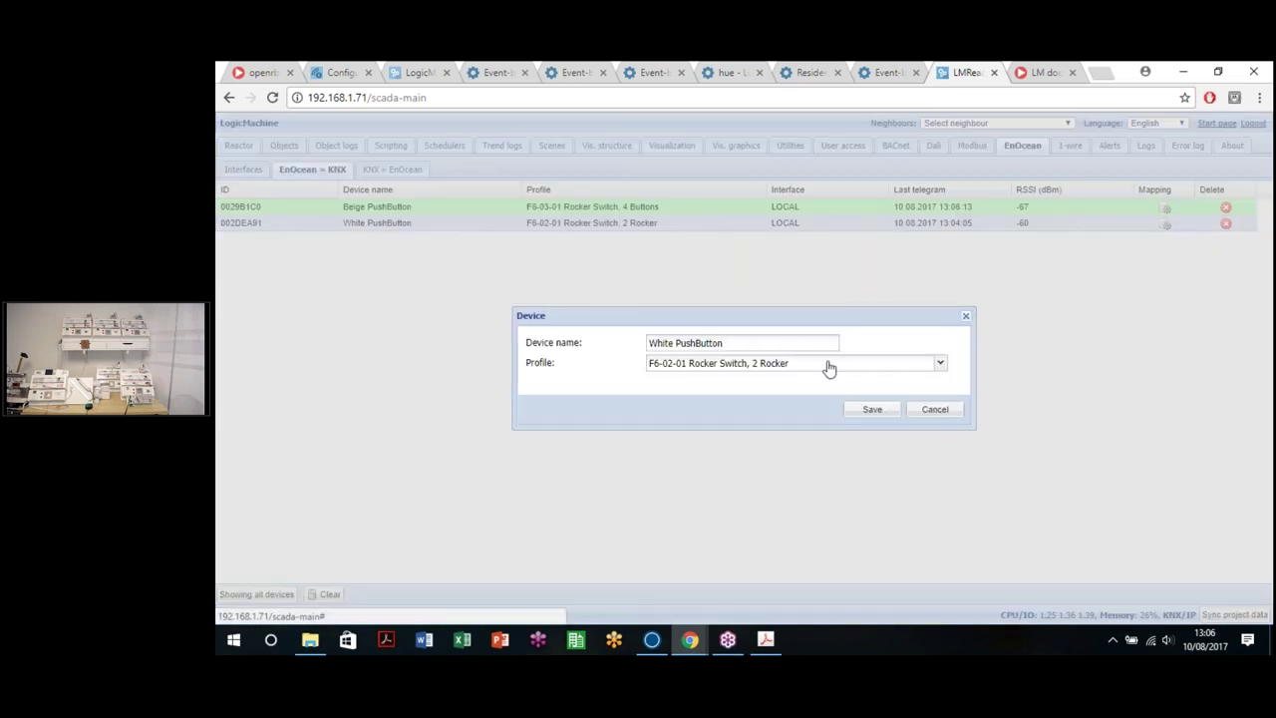
{"action": "left_click", "coordinate": [954, 412]}
{"action": "left_click", "coordinate": [1166, 226]}
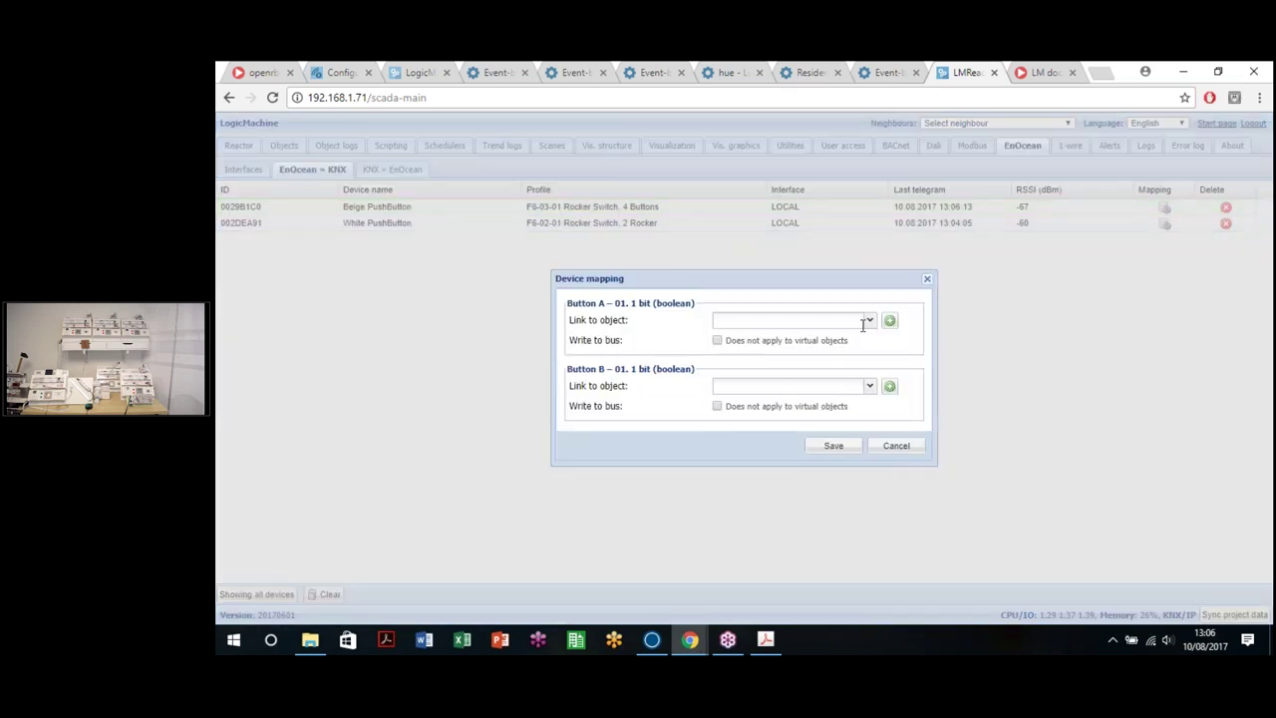
{"action": "left_click", "coordinate": [857, 321]}
{"action": "type", "text": "1/1"}
{"action": "key", "text": "BackSpace"}
{"action": "key", "text": "BackSpace"}
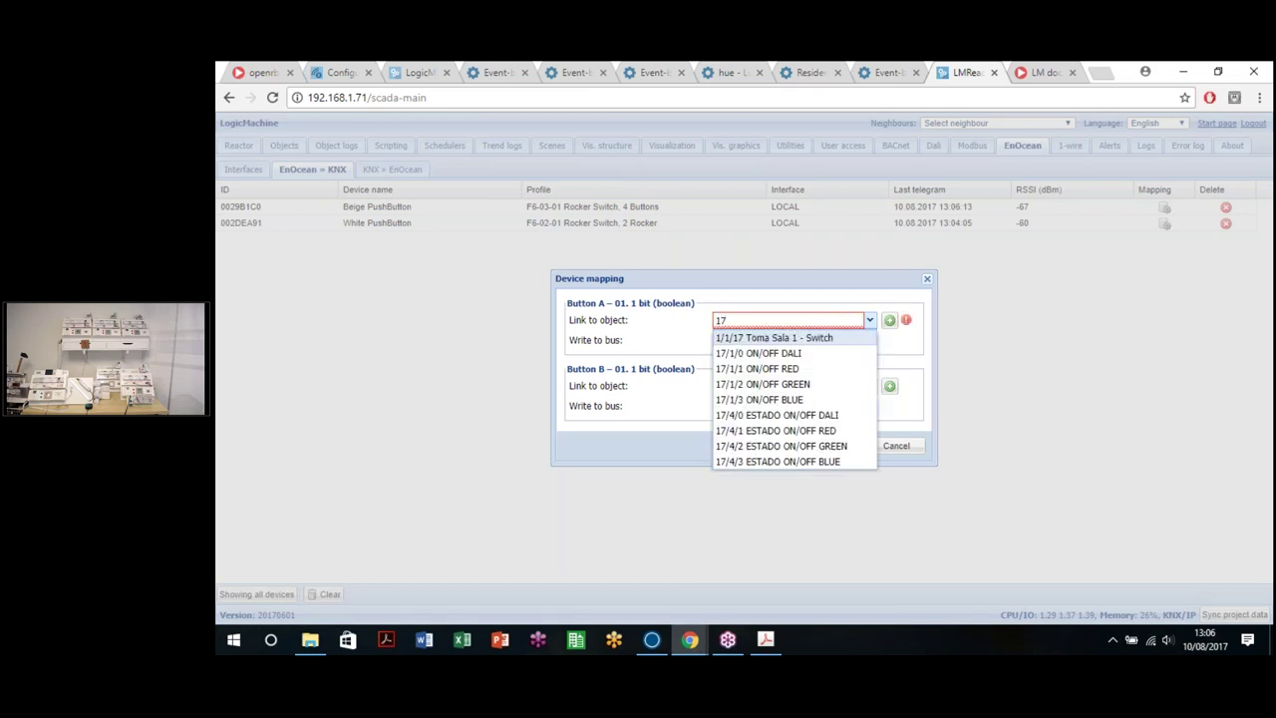
{"action": "scroll", "coordinate": [793, 409], "scroll_direction": "down", "scroll_amount": 5}
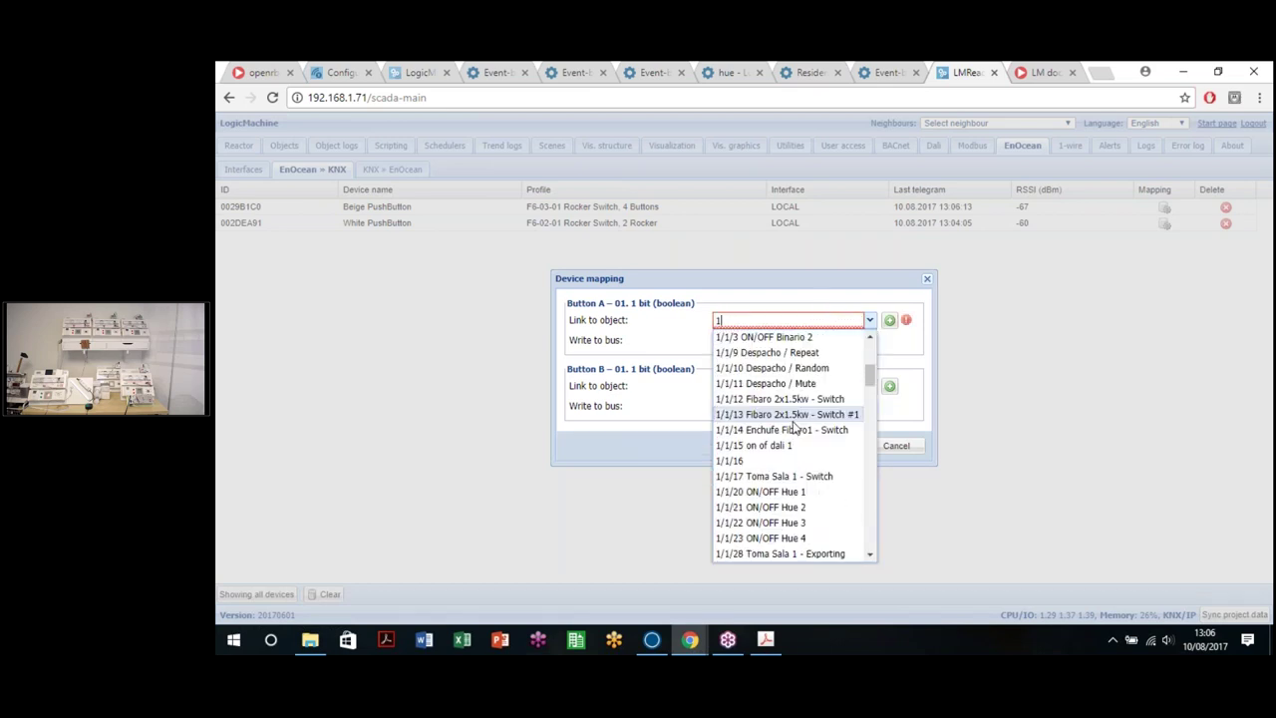
{"action": "scroll", "coordinate": [797, 429], "scroll_direction": "up", "scroll_amount": 2}
{"action": "left_click", "coordinate": [763, 419]}
Step: Link Button B to a Hue on/off address, correcting it to 1/1/22, and save the mapping
{"action": "left_click", "coordinate": [787, 386]}
{"action": "type", "text": "1/1/21"}
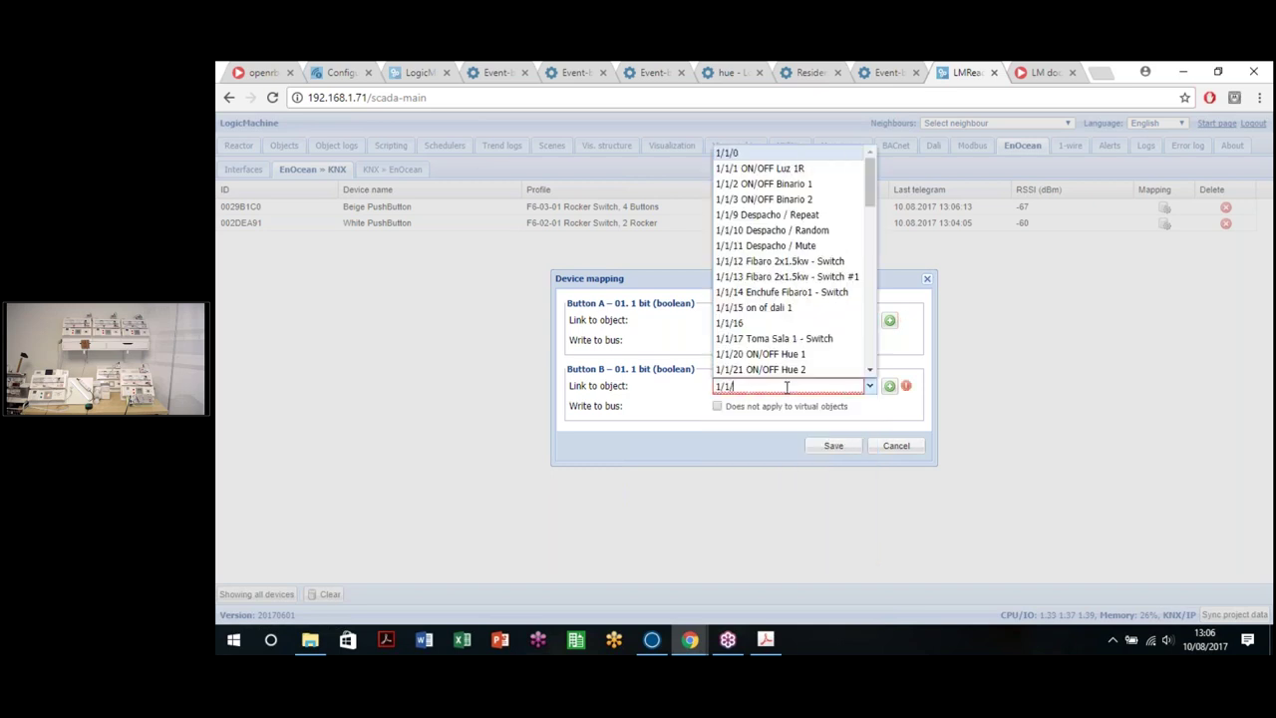
{"action": "left_click", "coordinate": [782, 405]}
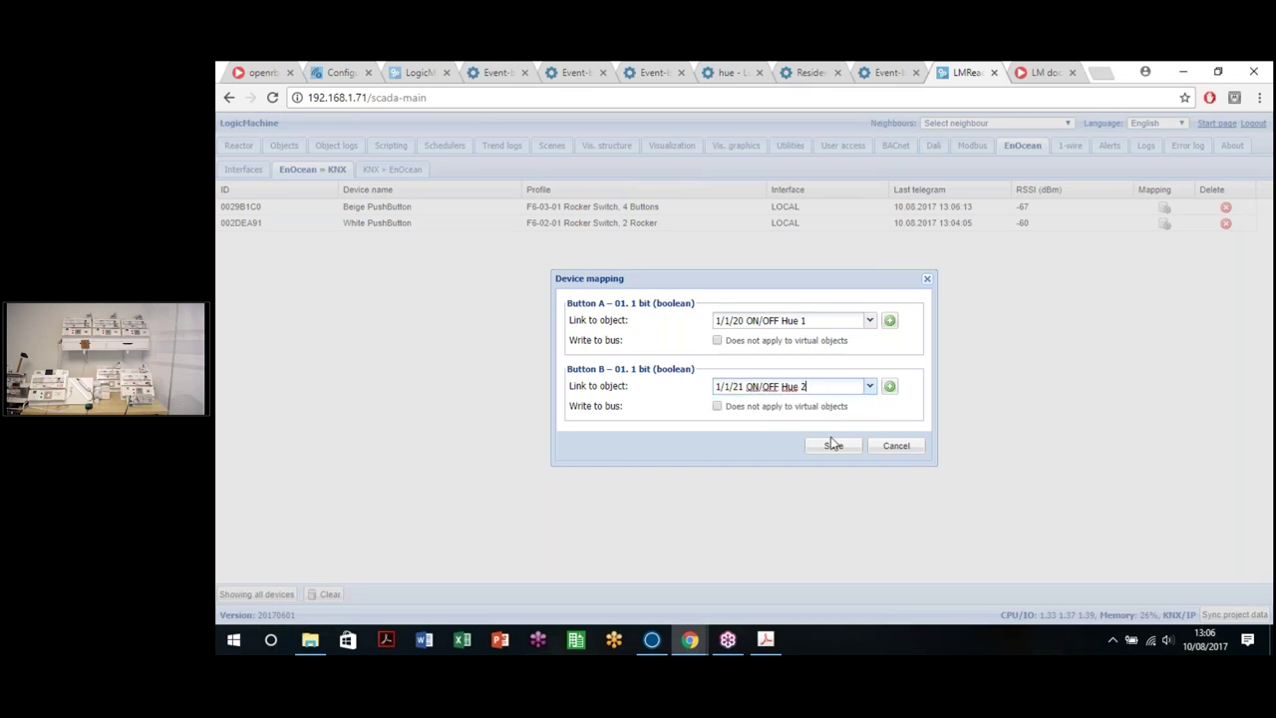
{"action": "left_click", "coordinate": [835, 446]}
{"action": "left_click_drag", "start_coordinate": [745, 386], "coordinate": [739, 387]}
{"action": "type", "text": "2"}
{"action": "left_click", "coordinate": [834, 446]}
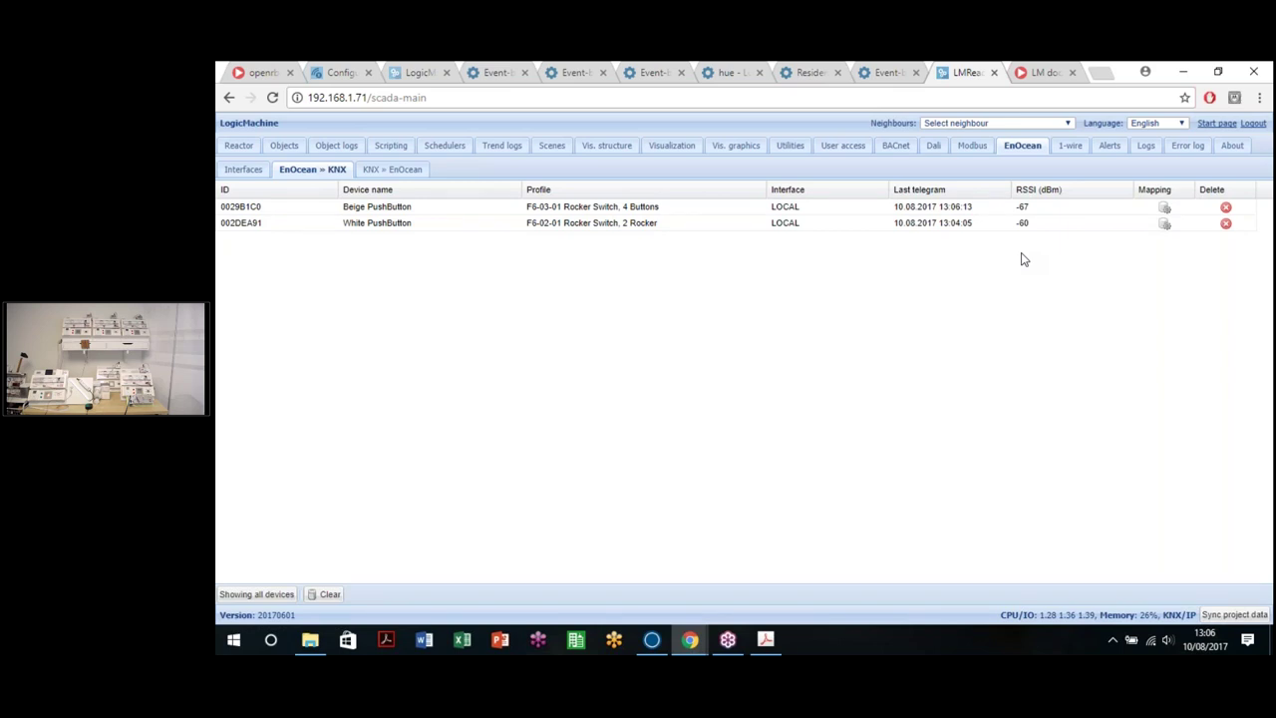
Step: Show the full unfiltered Objects list, clearing the filter and paging forward three times
{"action": "left_click", "coordinate": [282, 146]}
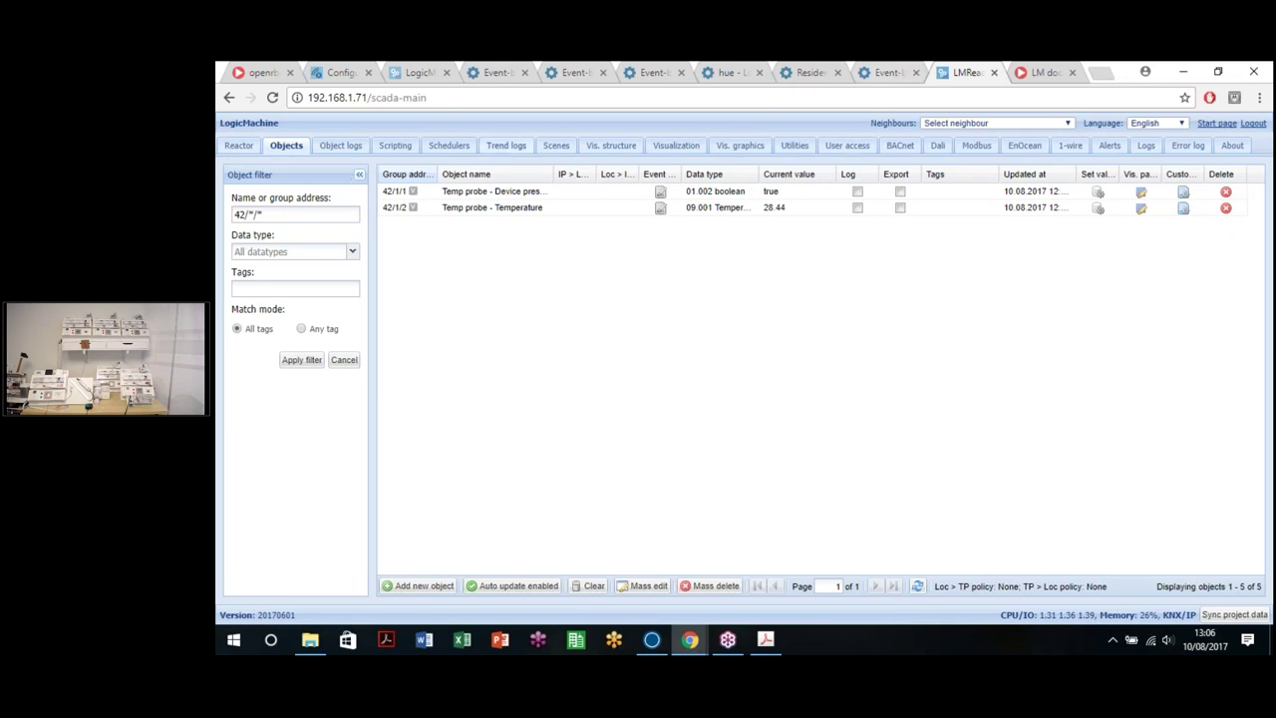
{"action": "left_click", "coordinate": [342, 361]}
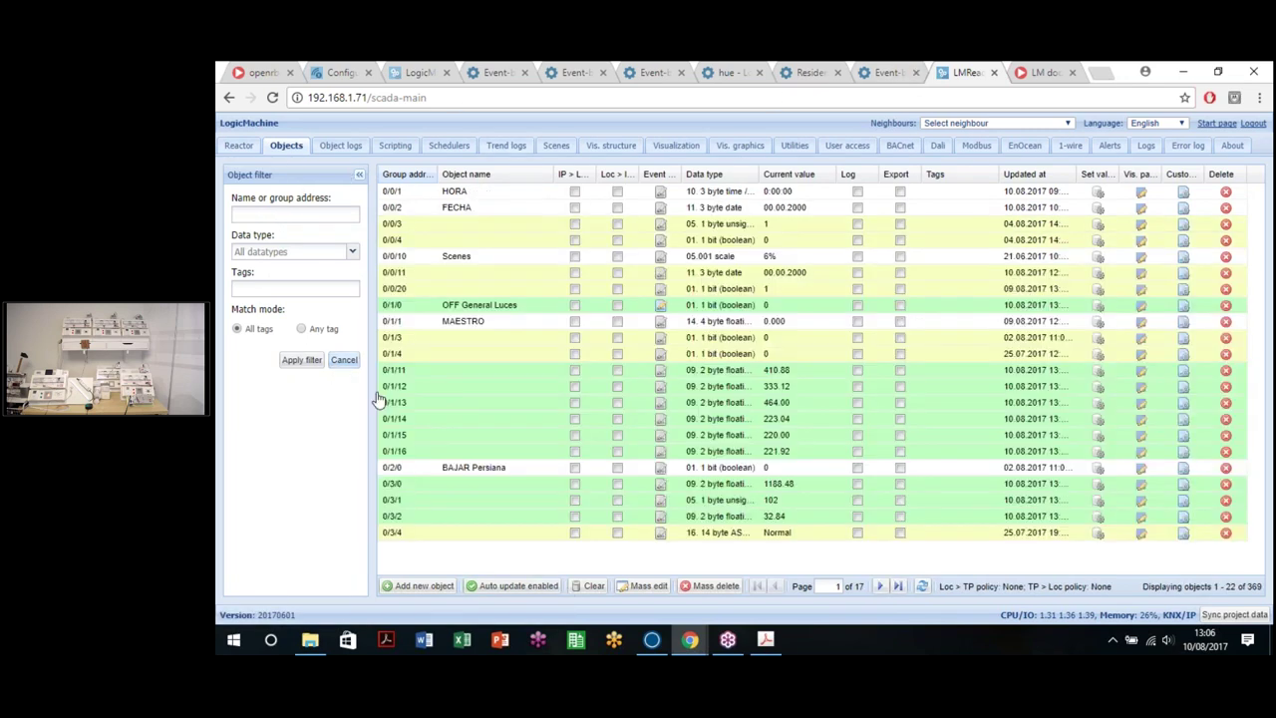
{"action": "left_click", "coordinate": [880, 589]}
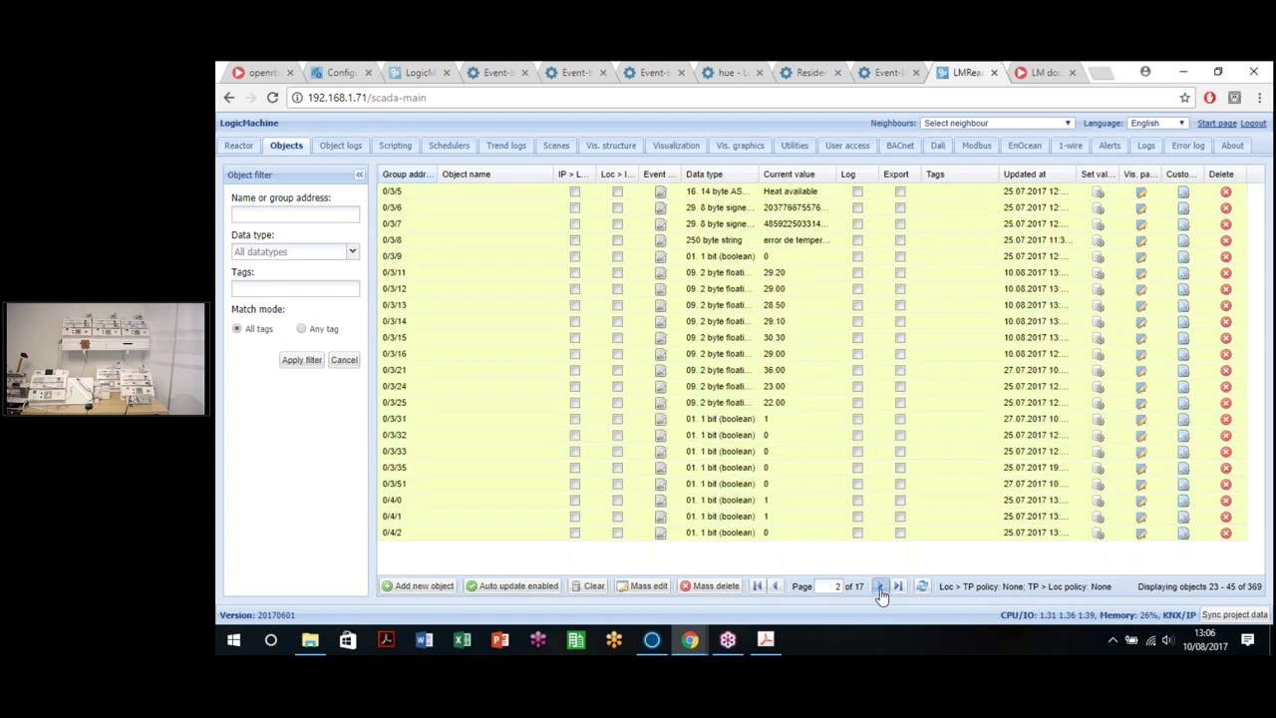
{"action": "left_click", "coordinate": [880, 588]}
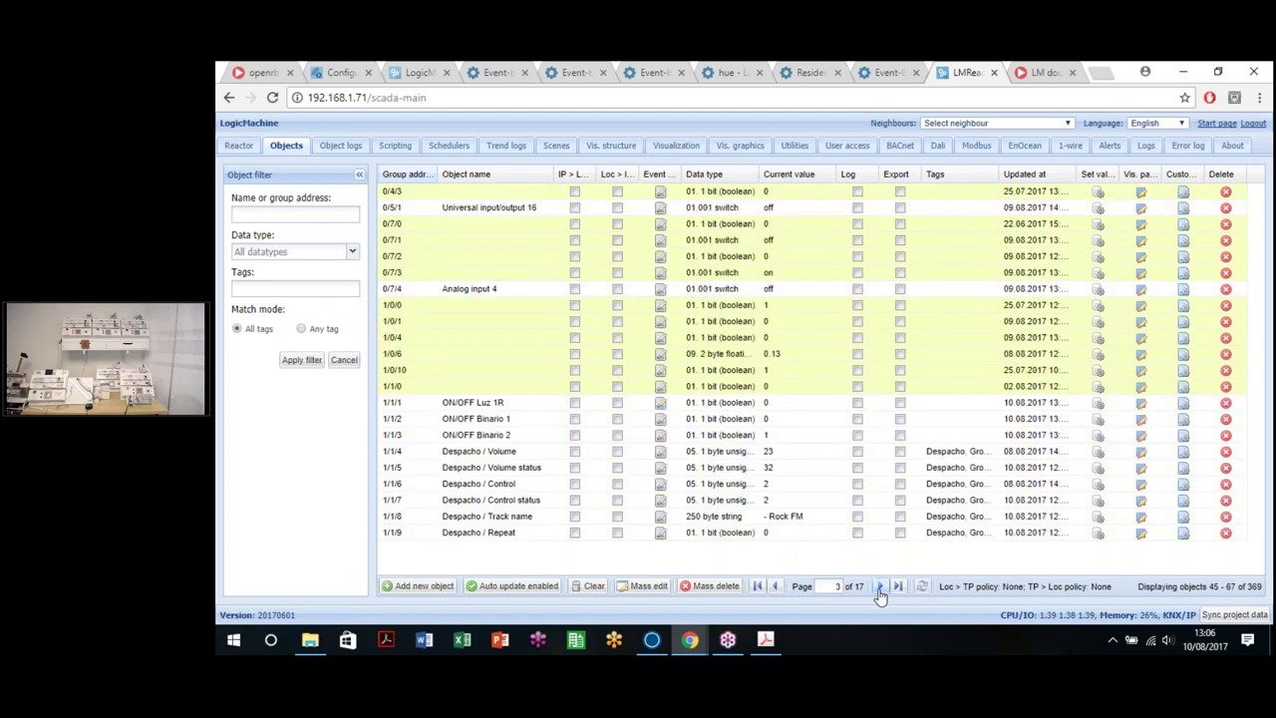
{"action": "left_click", "coordinate": [880, 588]}
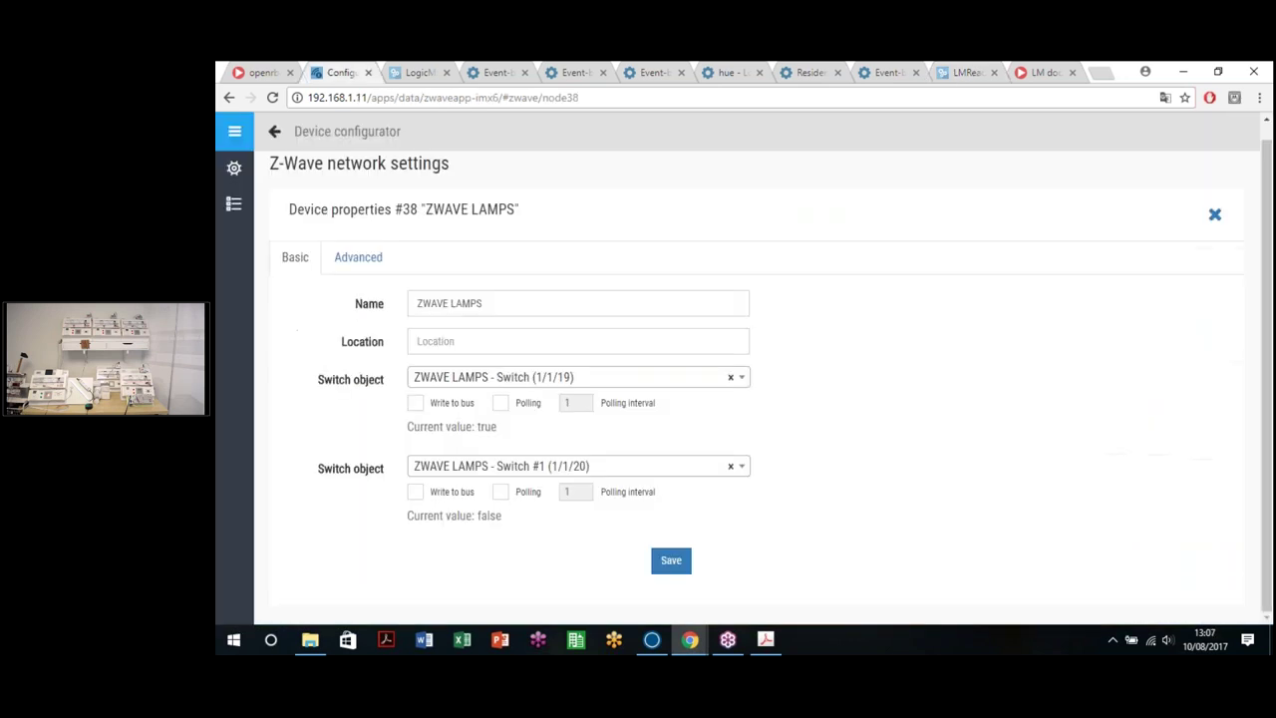
Step: Browse the Z-Wave device list and Zwave PLUG properties, then back out to the network settings
{"action": "left_click", "coordinate": [233, 204]}
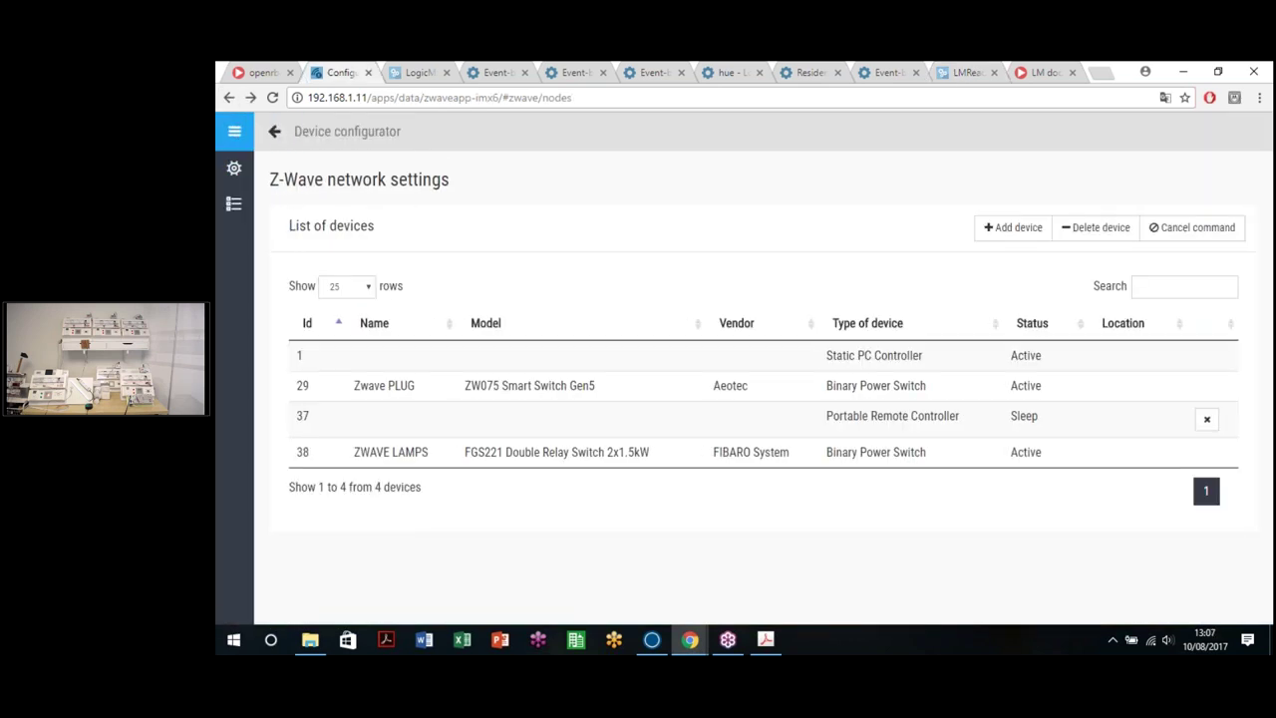
{"action": "left_click", "coordinate": [228, 98]}
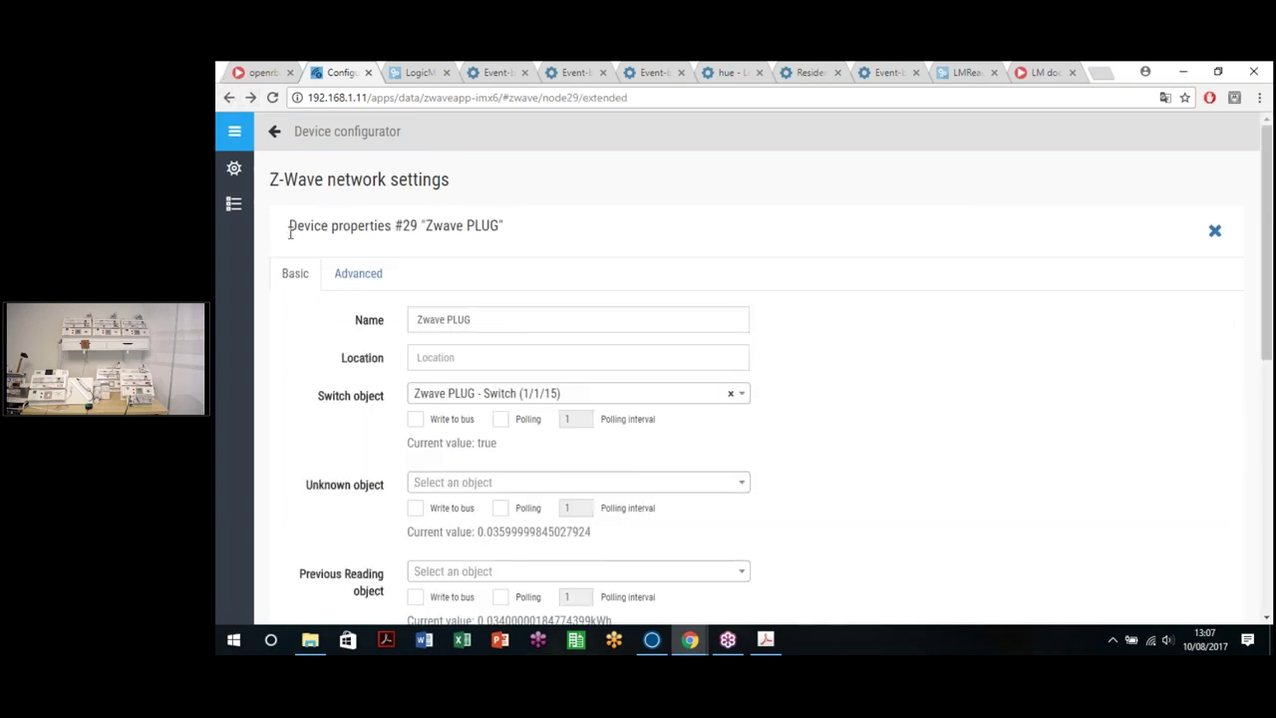
{"action": "left_click", "coordinate": [358, 273]}
{"action": "left_click", "coordinate": [229, 98]}
{"action": "left_click", "coordinate": [227, 99]}
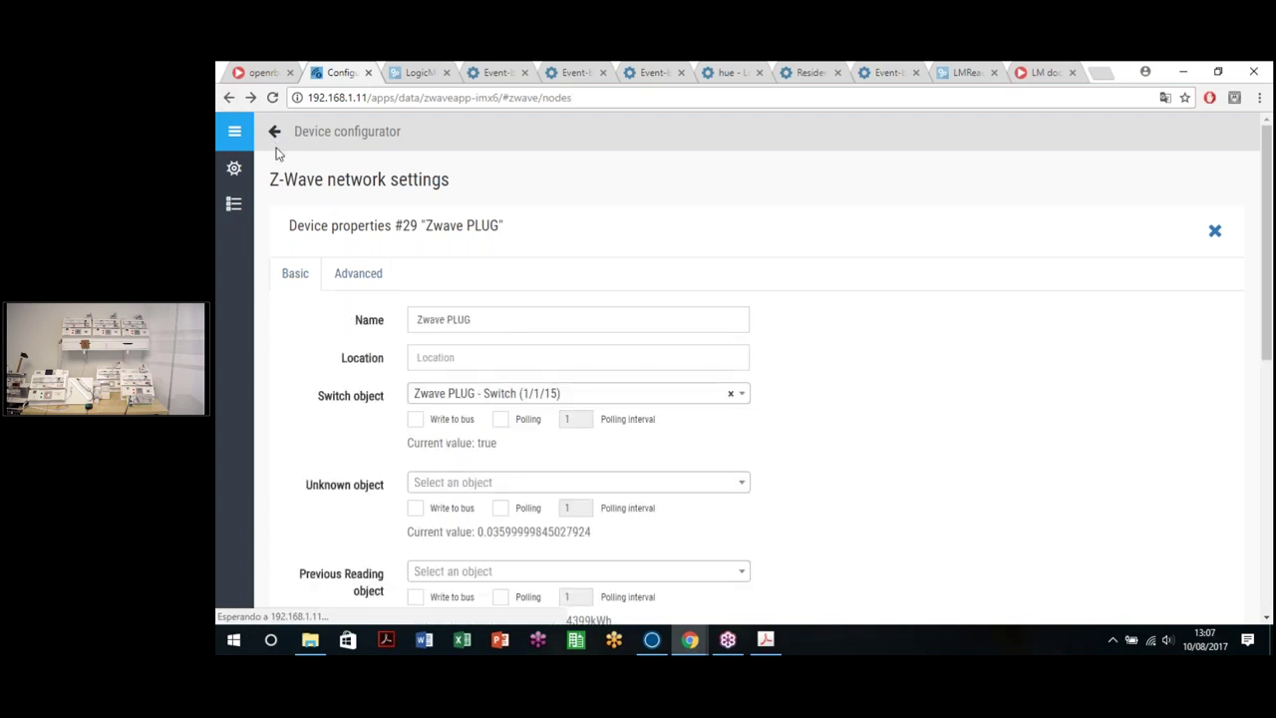
{"action": "left_click", "coordinate": [228, 98]}
{"action": "mouse_move", "coordinate": [235, 133]}
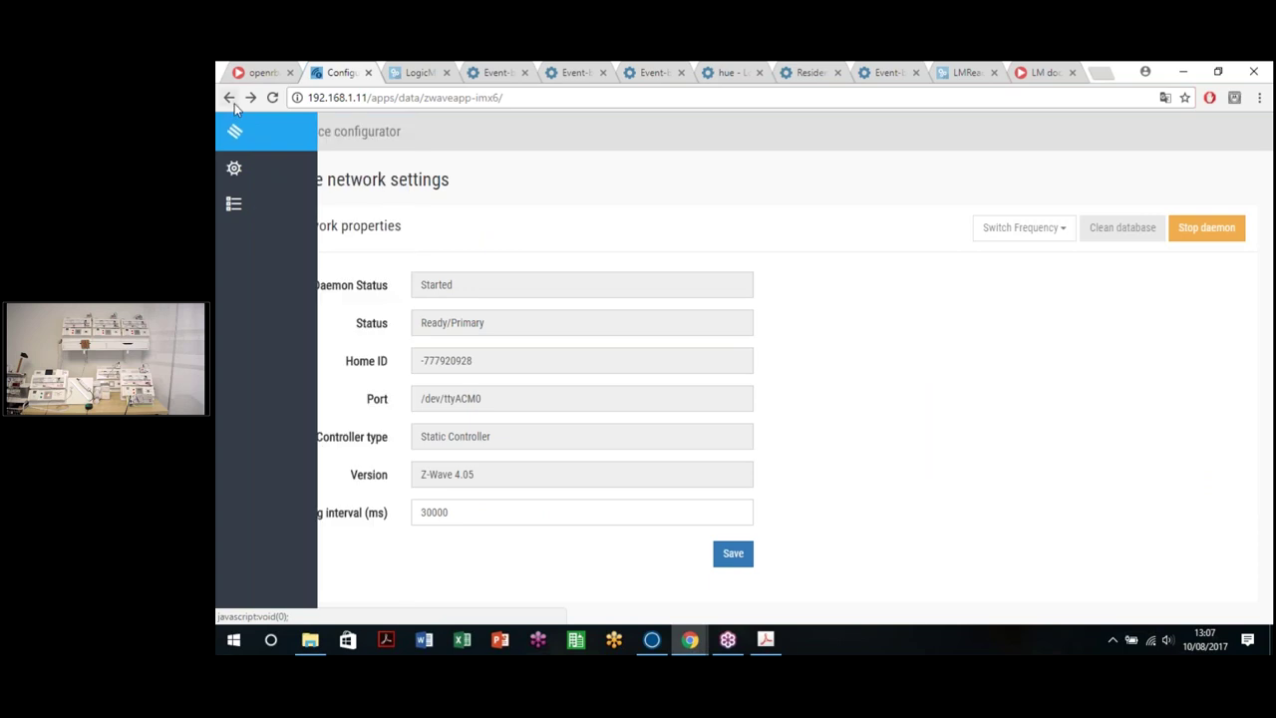
{"action": "left_click", "coordinate": [229, 98]}
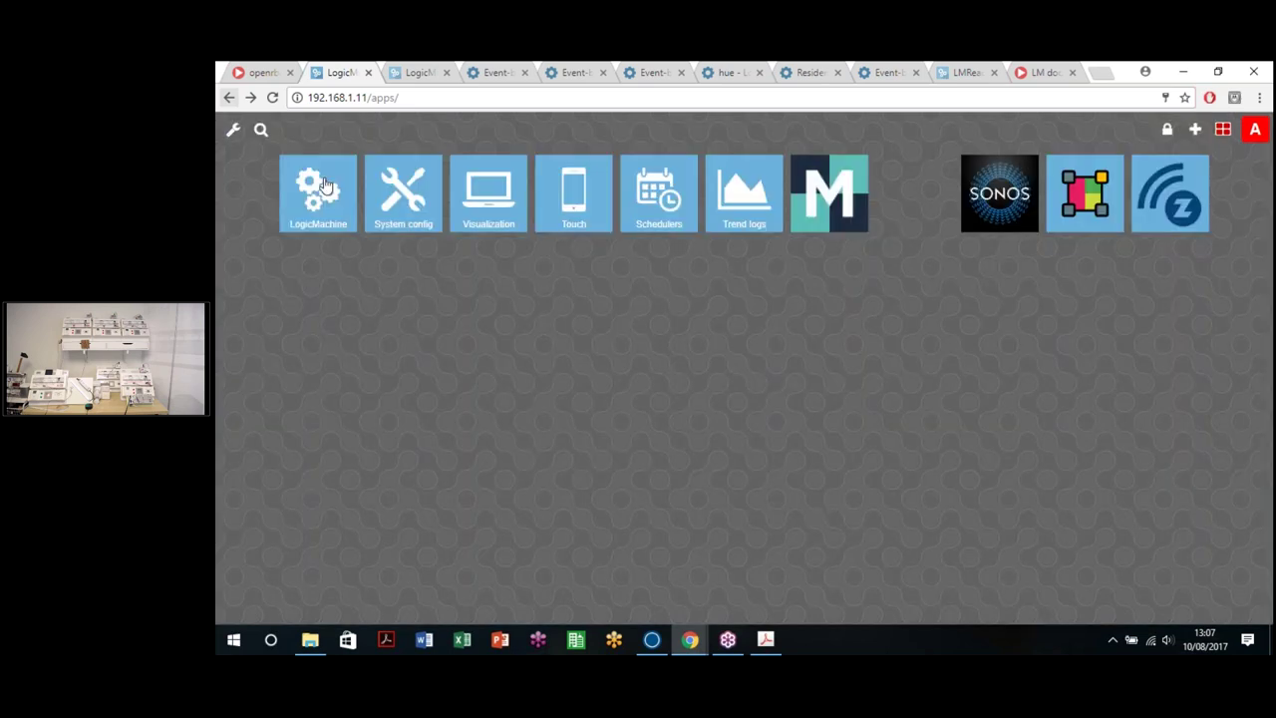
Step: Return to the 192.168.1.71 controller's EnOcean to KNX list showing both PushButtons
{"action": "left_click", "coordinate": [325, 186]}
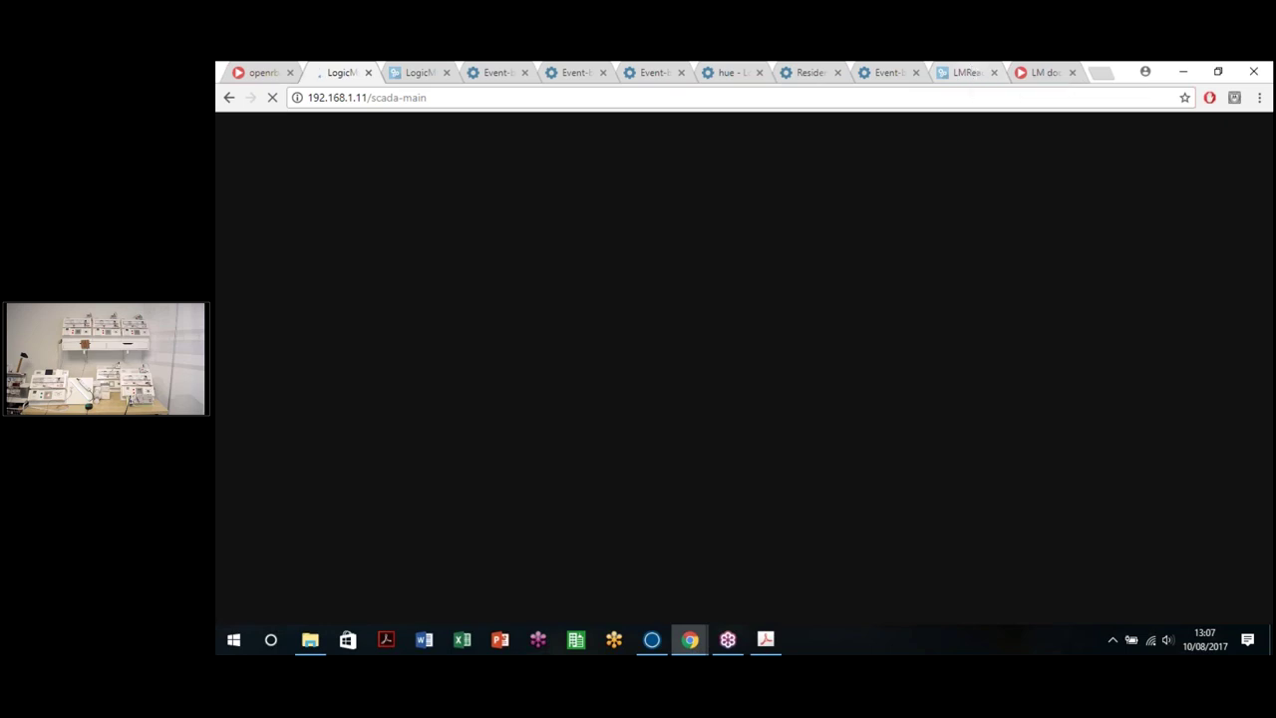
{"action": "left_click", "coordinate": [963, 72]}
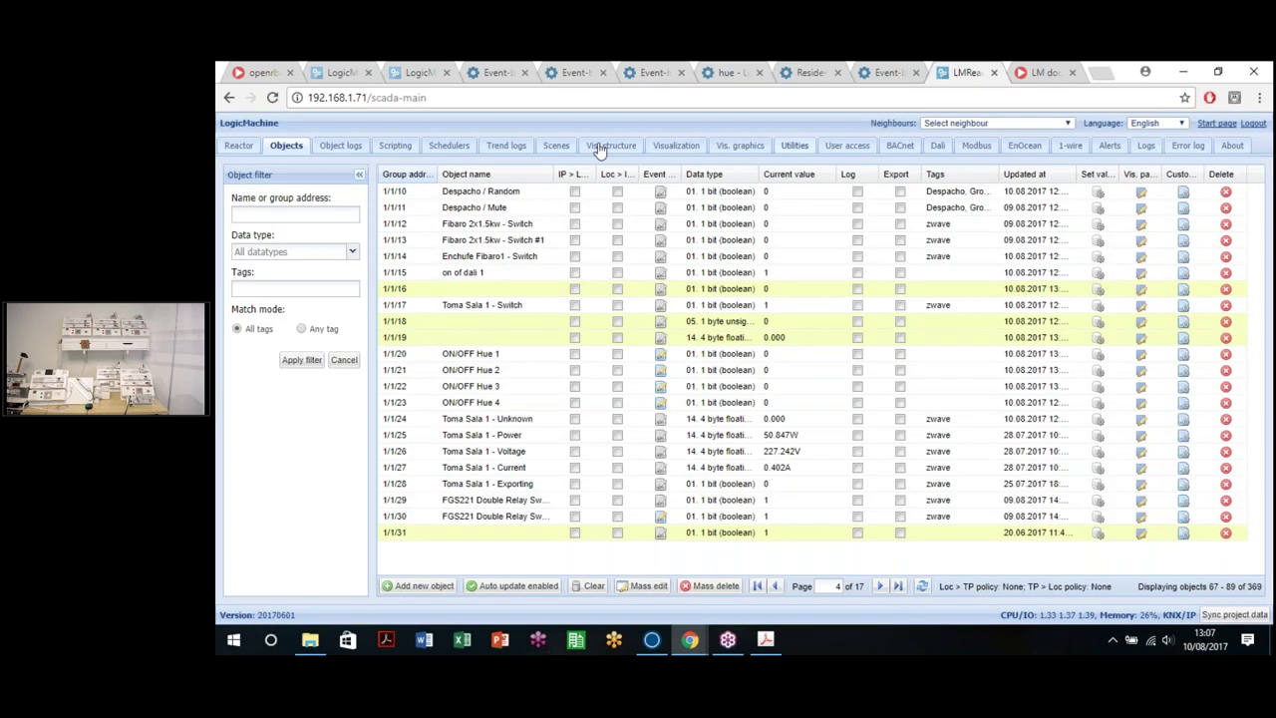
{"action": "left_click", "coordinate": [1027, 147]}
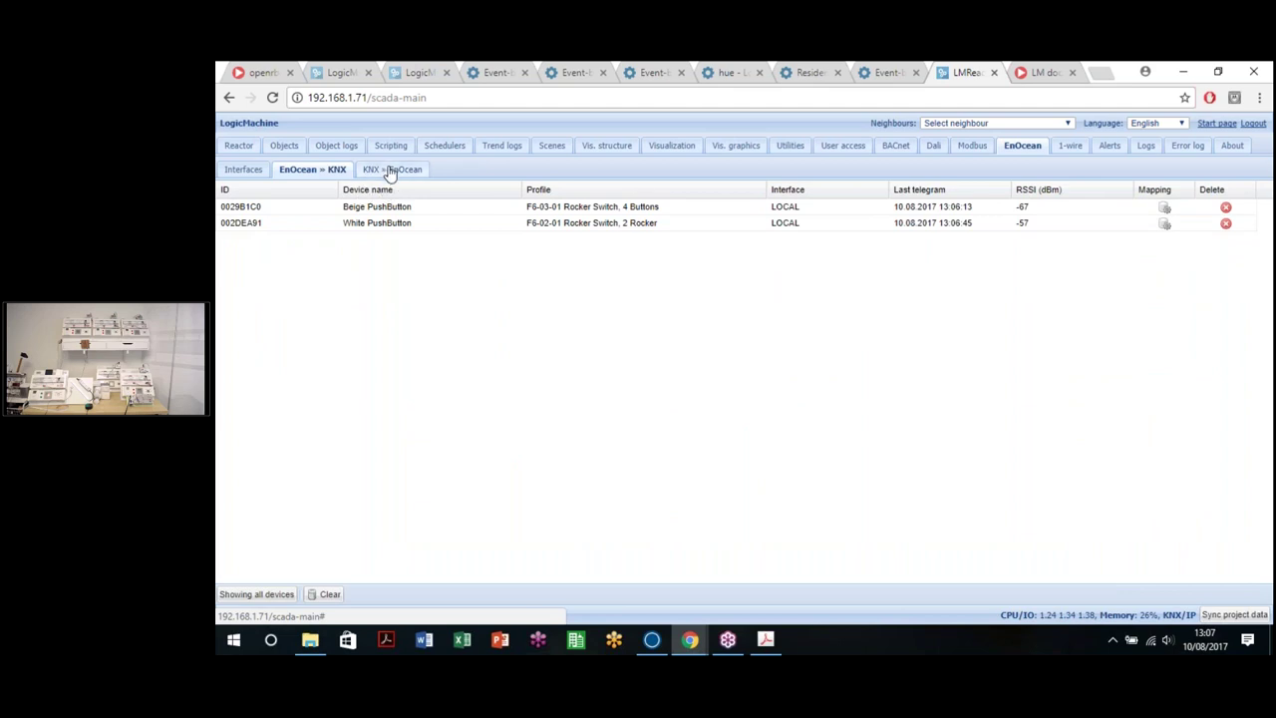
Step: Start a new KNX to EnOcean device, clear its address offset, browse profiles, then cancel it
{"action": "left_click", "coordinate": [407, 173]}
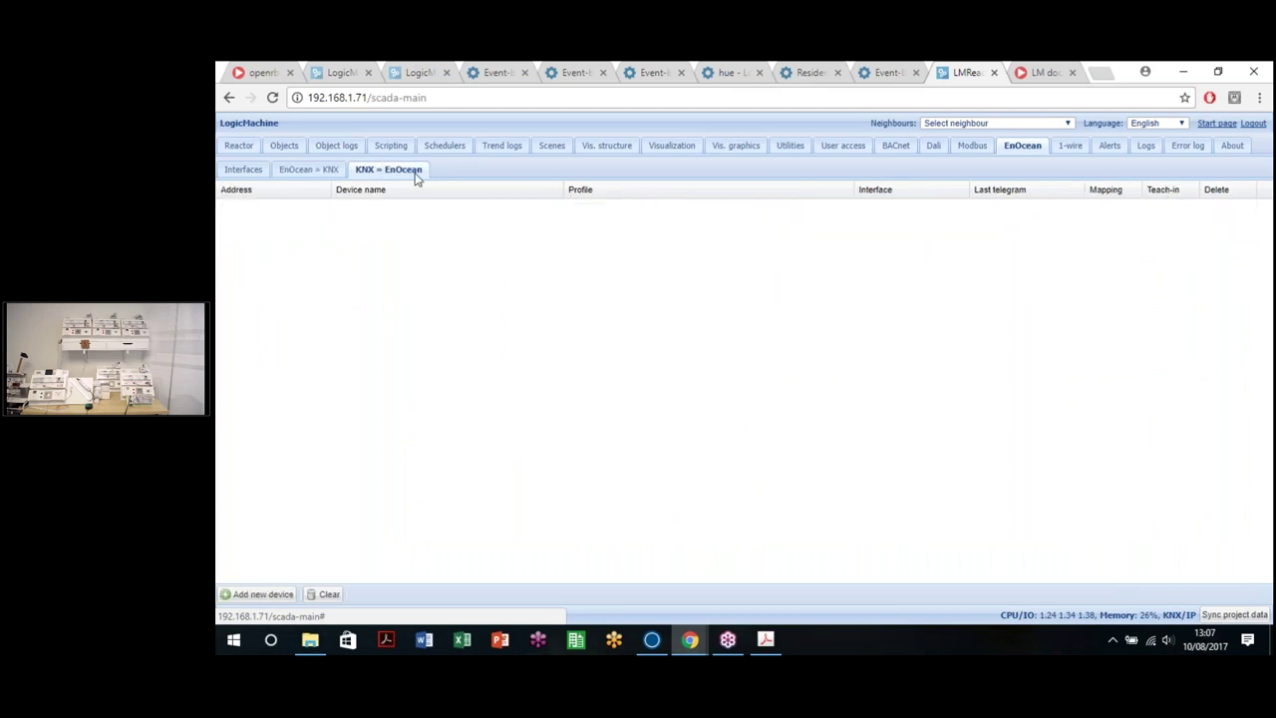
{"action": "left_click", "coordinate": [280, 594]}
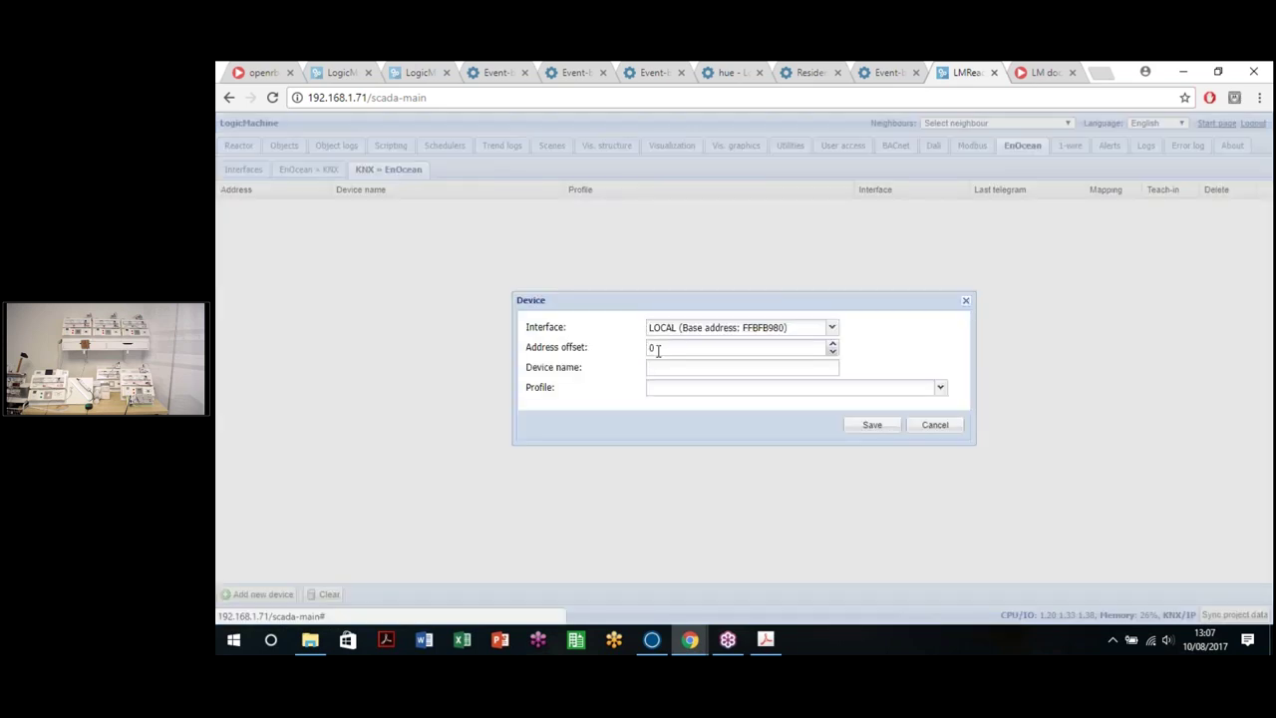
{"action": "left_click", "coordinate": [650, 348]}
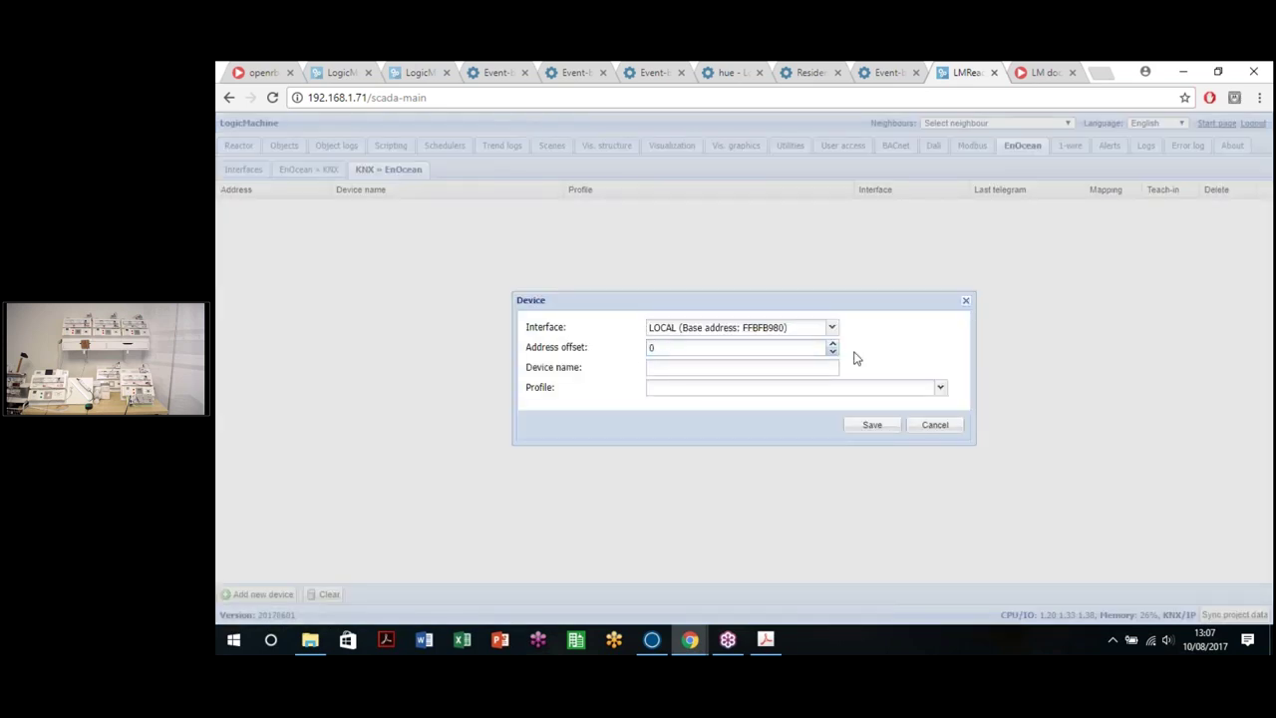
{"action": "key", "text": "BackSpace"}
{"action": "left_click", "coordinate": [710, 366]}
{"action": "left_click", "coordinate": [669, 351]}
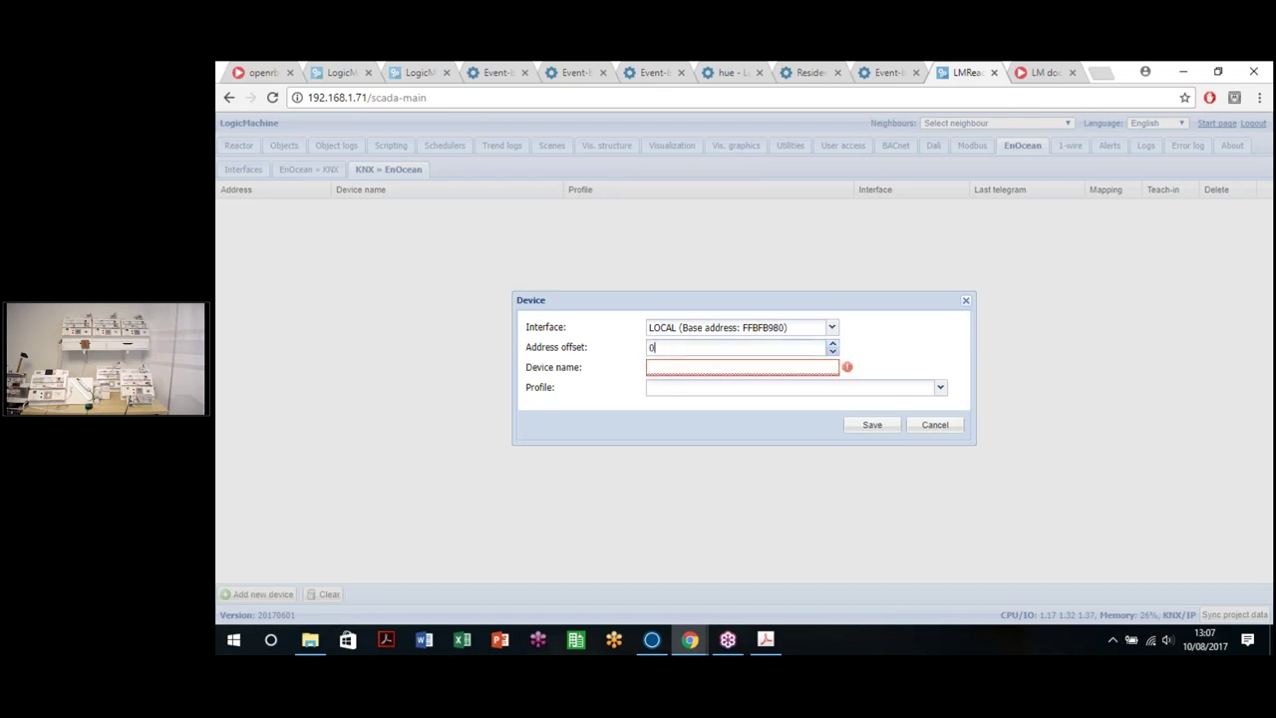
{"action": "left_click", "coordinate": [653, 367]}
{"action": "left_click", "coordinate": [740, 397]}
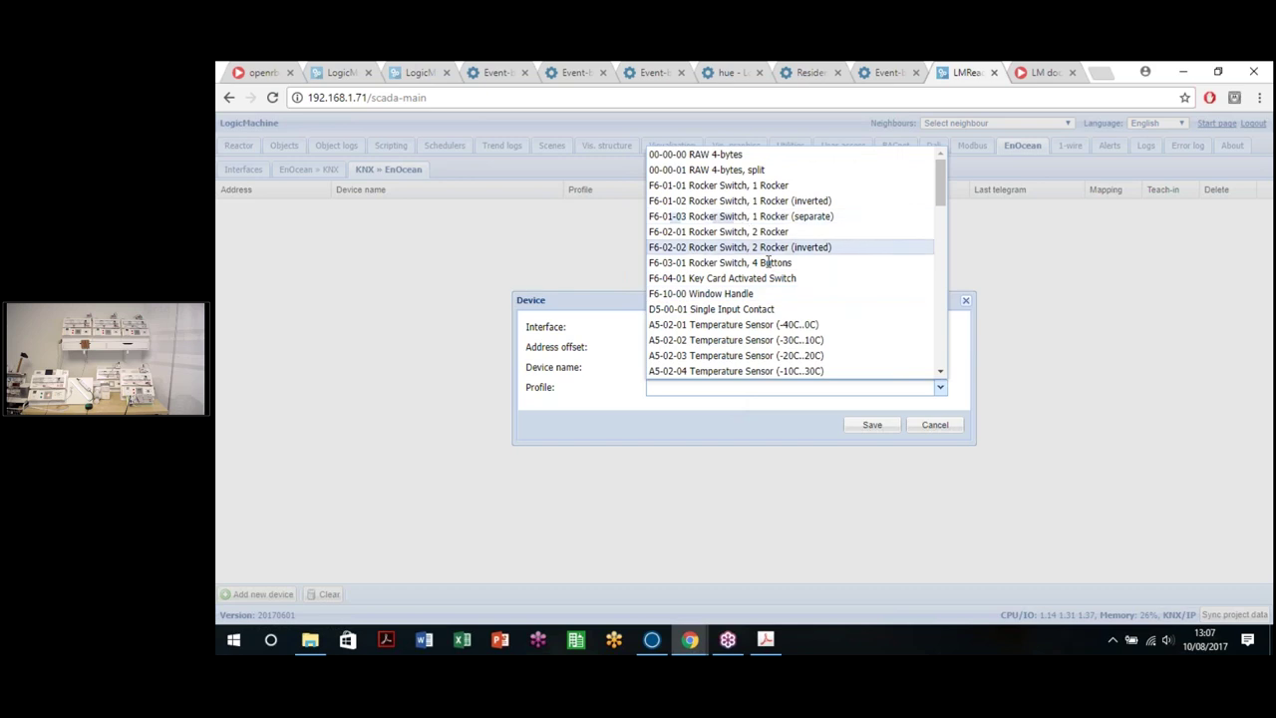
{"action": "scroll", "coordinate": [787, 279], "scroll_direction": "down", "scroll_amount": 10}
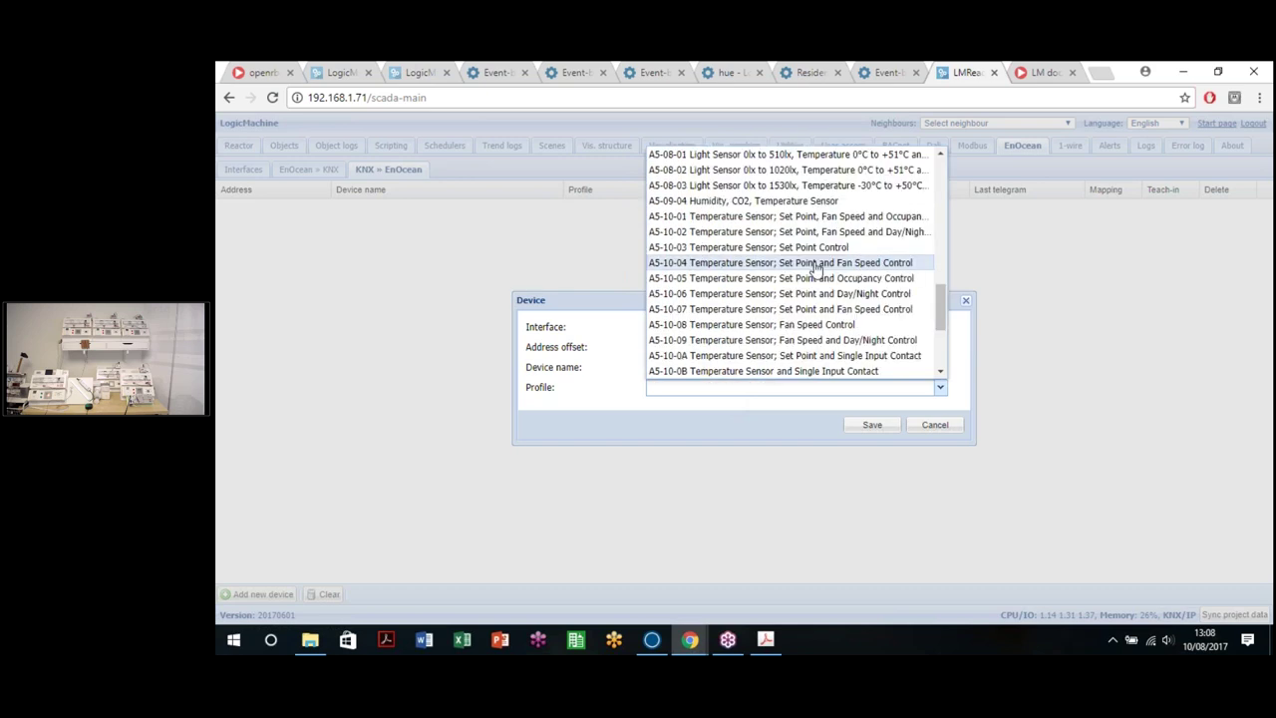
{"action": "left_click", "coordinate": [743, 422]}
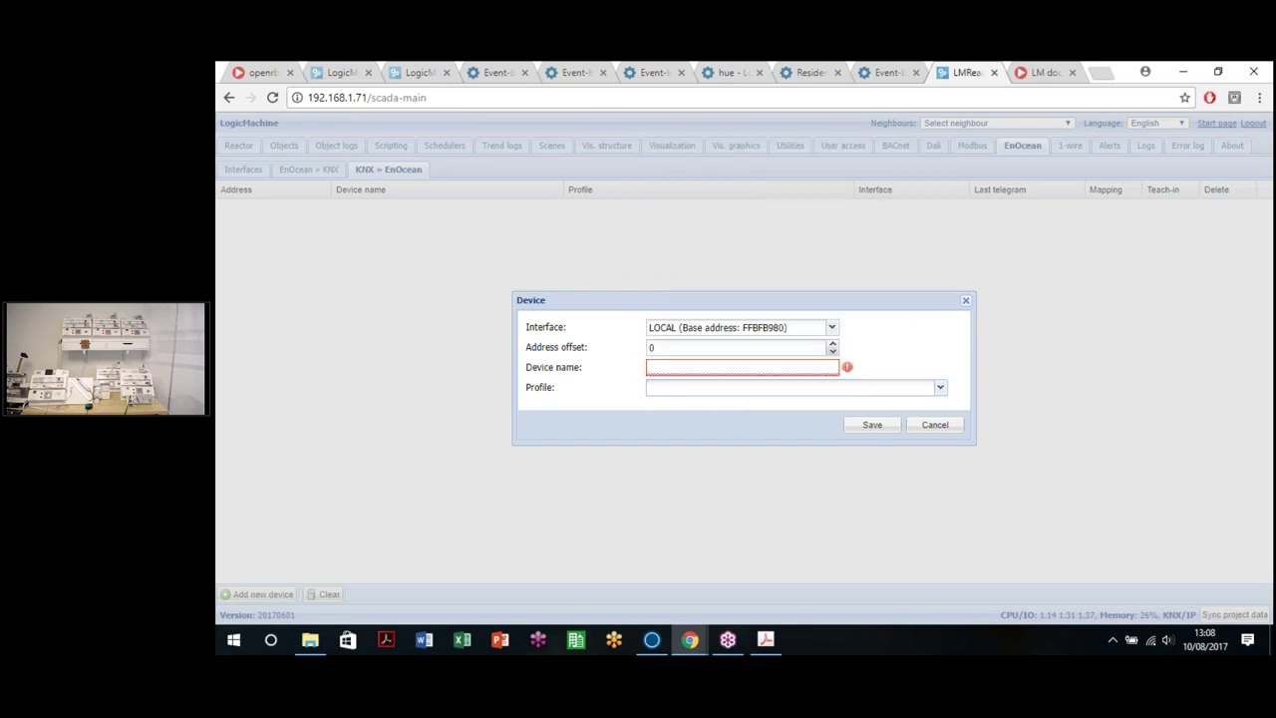
{"action": "left_click", "coordinate": [948, 429]}
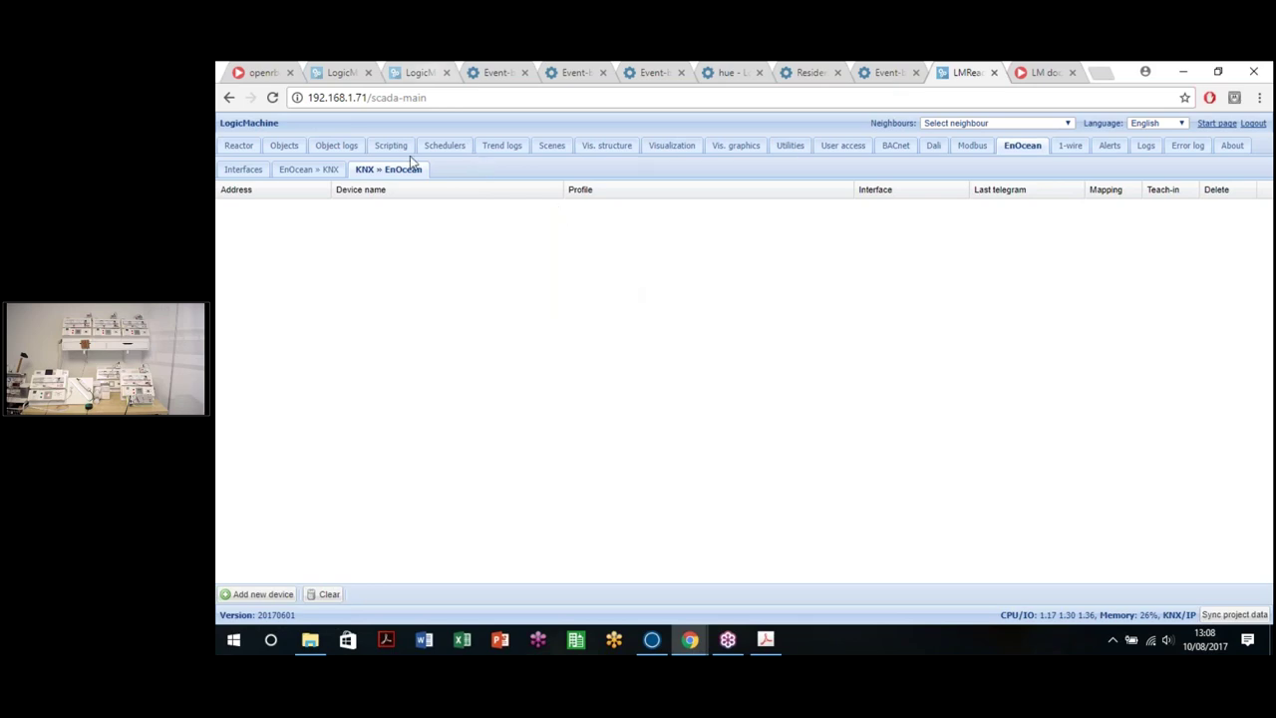
{"action": "left_click", "coordinate": [418, 72]}
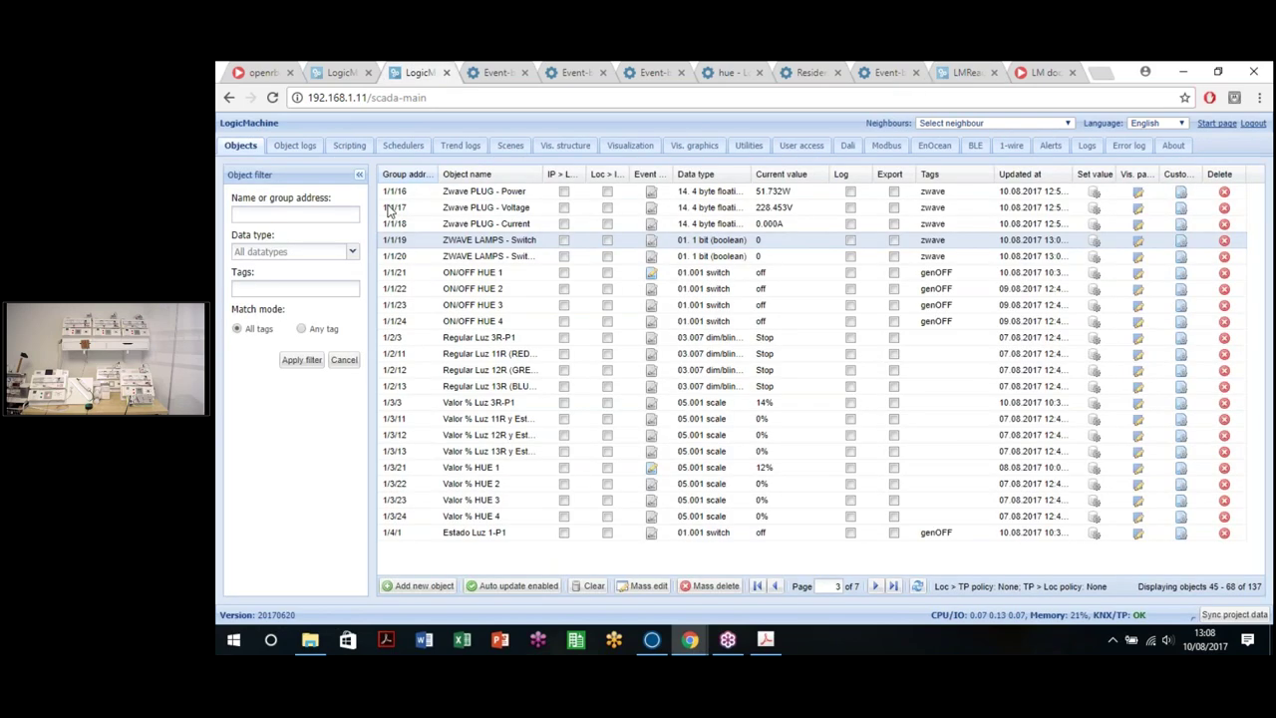
Step: Set ZWAVE LAMPS switch objects 1/1/19 and 1/1/20 to value 1
{"action": "left_click", "coordinate": [1094, 240]}
{"action": "left_click", "coordinate": [805, 448]}
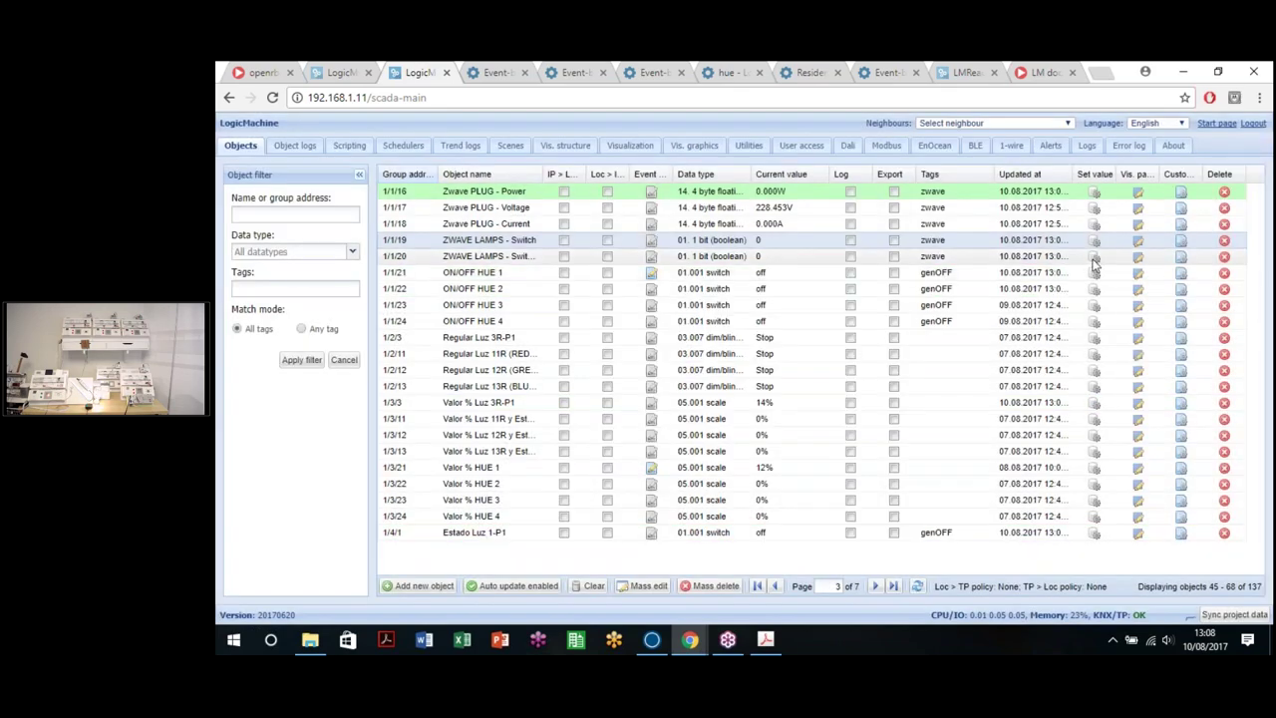
{"action": "left_click", "coordinate": [1093, 256]}
{"action": "left_click", "coordinate": [804, 448]}
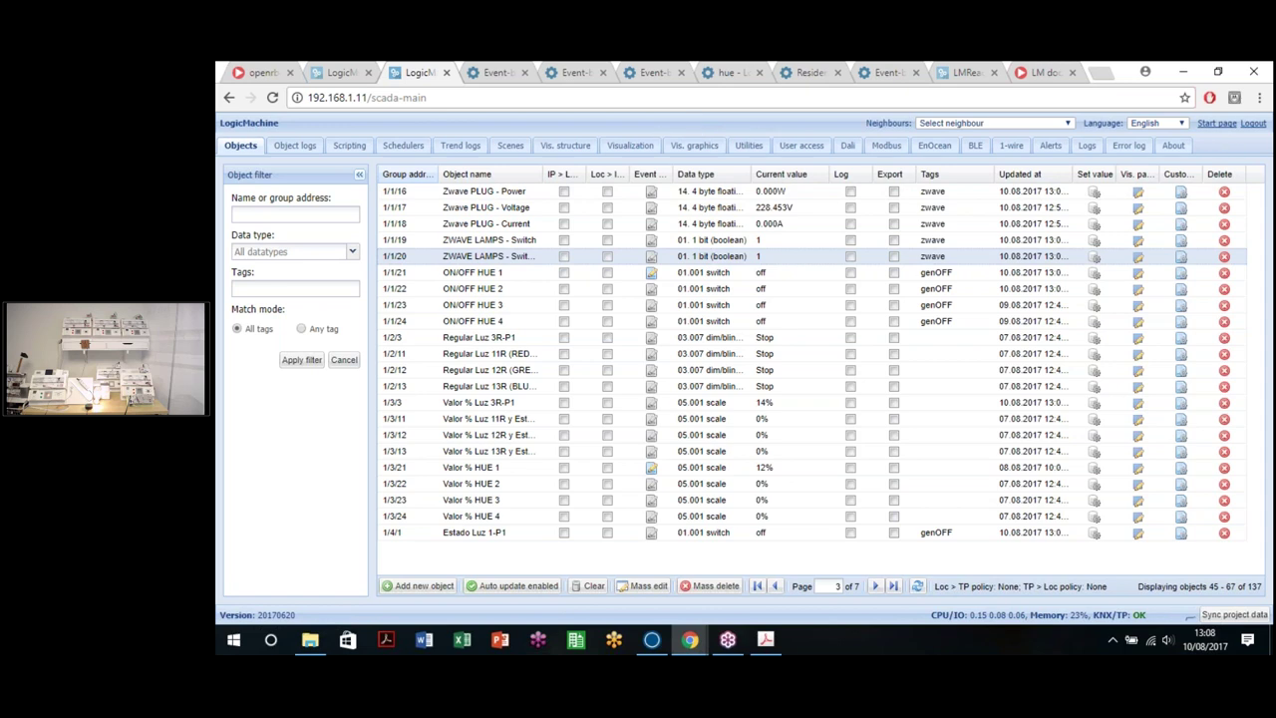
{"action": "left_click_drag", "start_coordinate": [375, 97], "coordinate": [529, 92]}
{"action": "left_click", "coordinate": [516, 105]}
Step: Reload the 192.168.1.11 controller without the /scada-main path and show its Bluetooth LE device list
{"action": "left_click", "coordinate": [342, 69]}
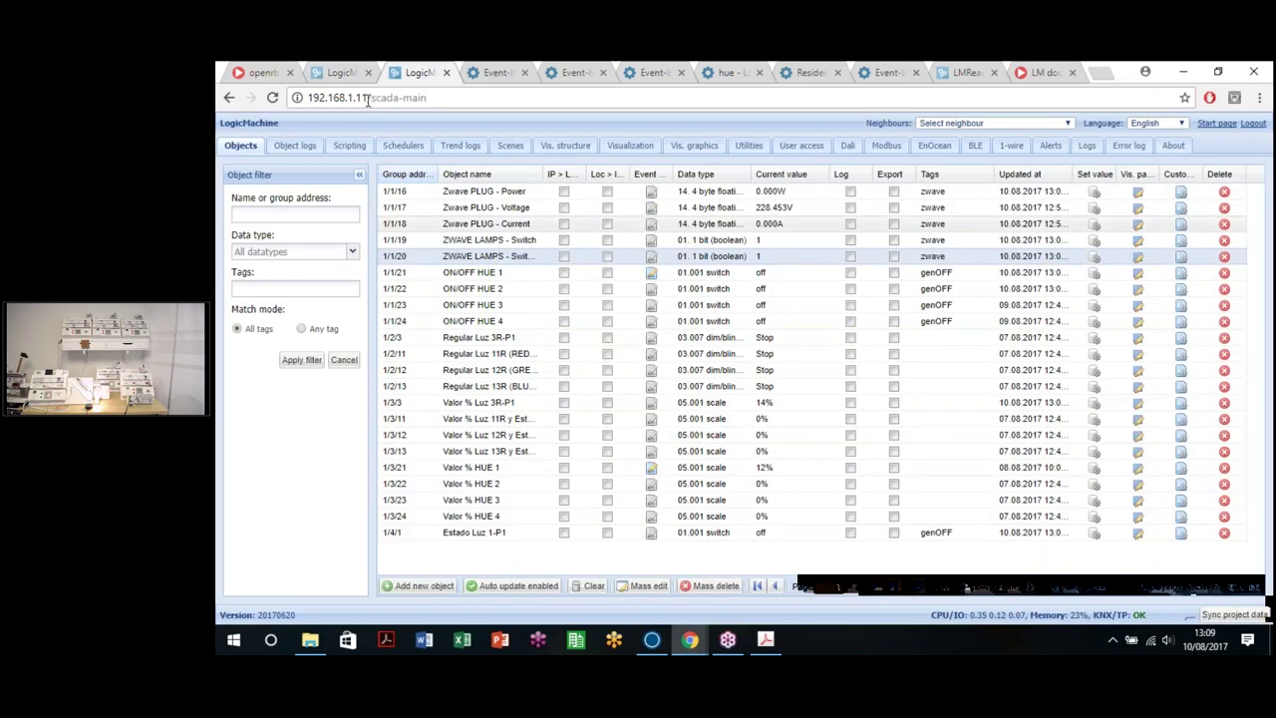
{"action": "left_click_drag", "start_coordinate": [369, 97], "coordinate": [429, 97]}
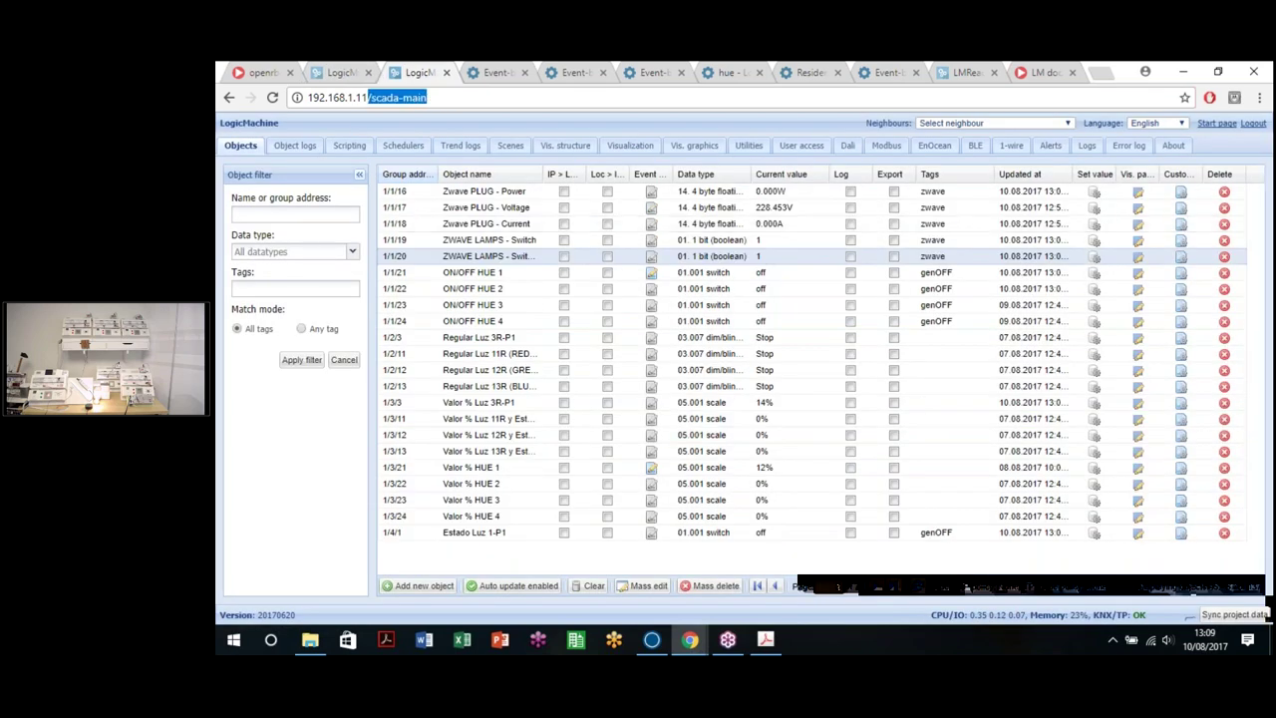
{"action": "key", "text": "BackSpace"}
{"action": "key", "text": "Return"}
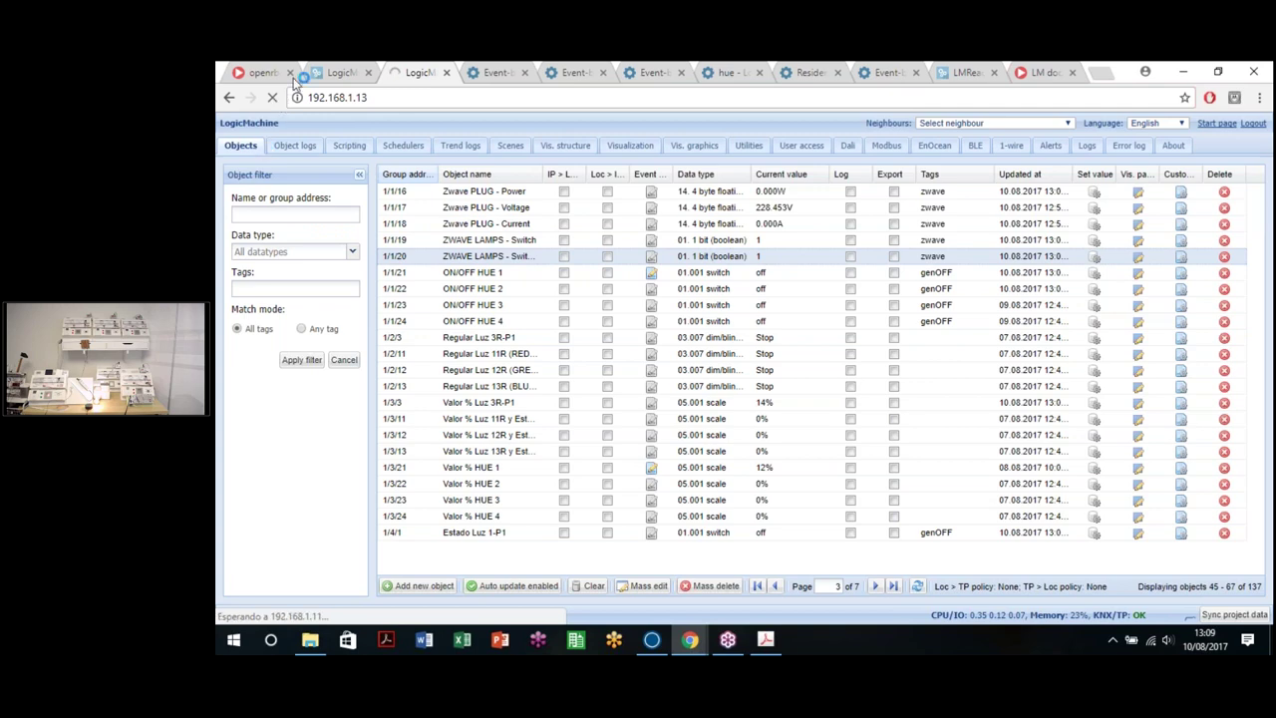
{"action": "left_click", "coordinate": [329, 71]}
{"action": "left_click", "coordinate": [337, 97]}
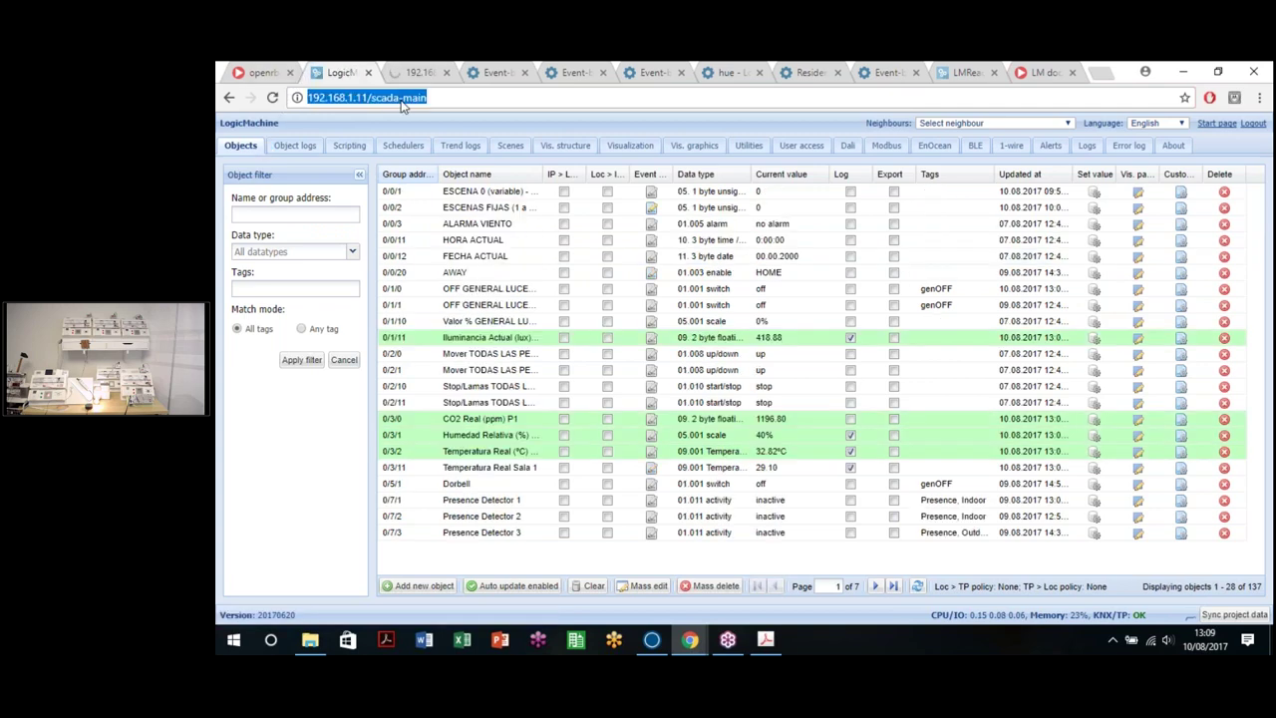
{"action": "key", "text": "Return"}
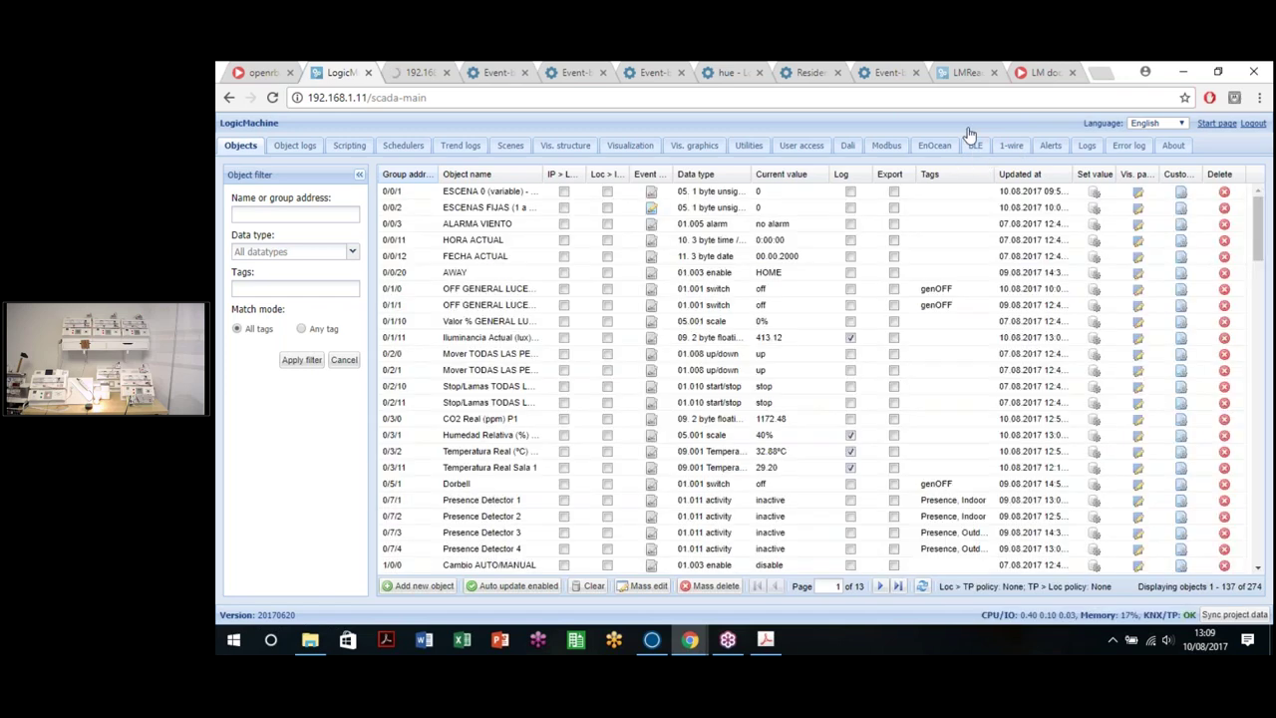
{"action": "left_click", "coordinate": [974, 147]}
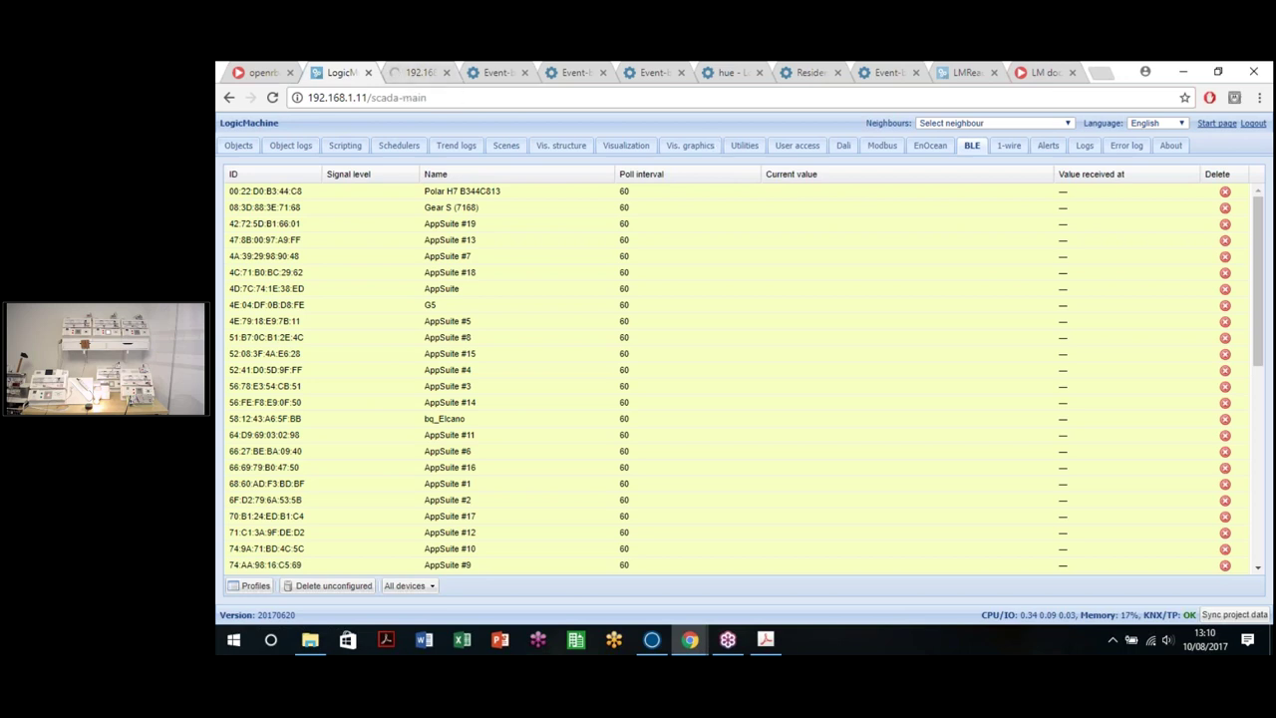
Step: On the 192.168.1.71 controller, start adding a package under System > Packages, then view LM docs
{"action": "left_click", "coordinate": [990, 70]}
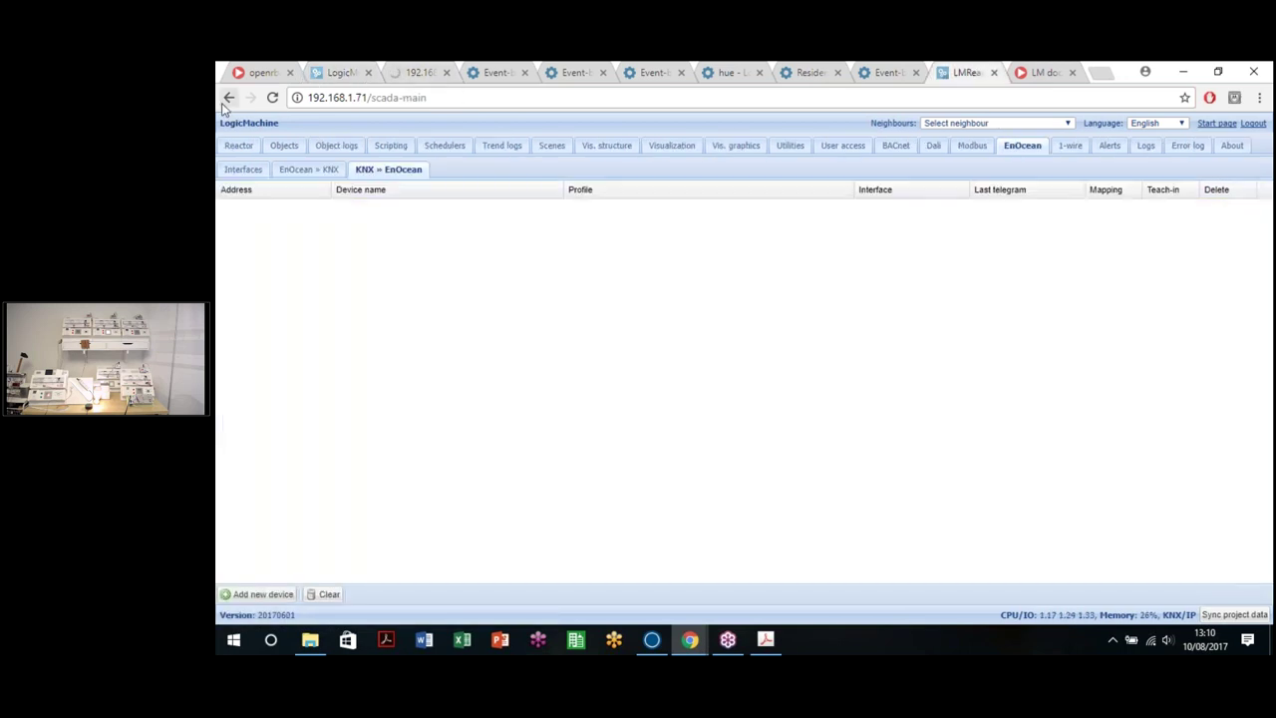
{"action": "left_click", "coordinate": [232, 109]}
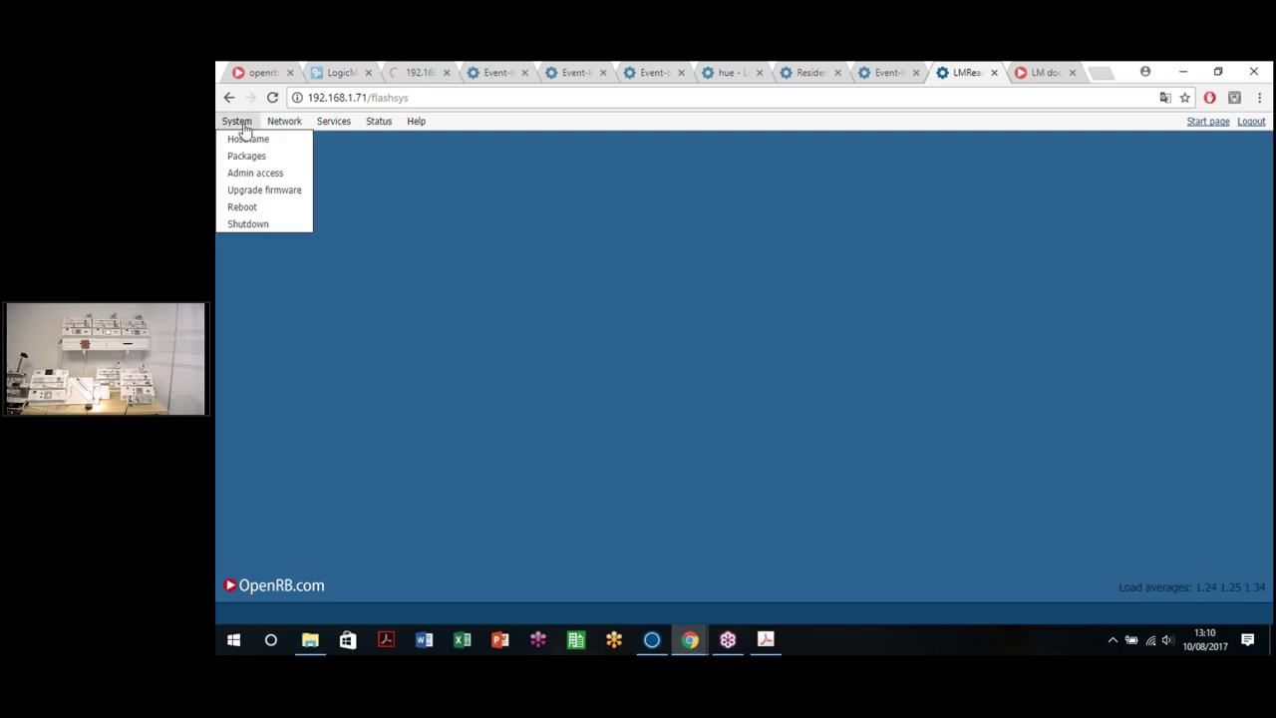
{"action": "left_click", "coordinate": [238, 120]}
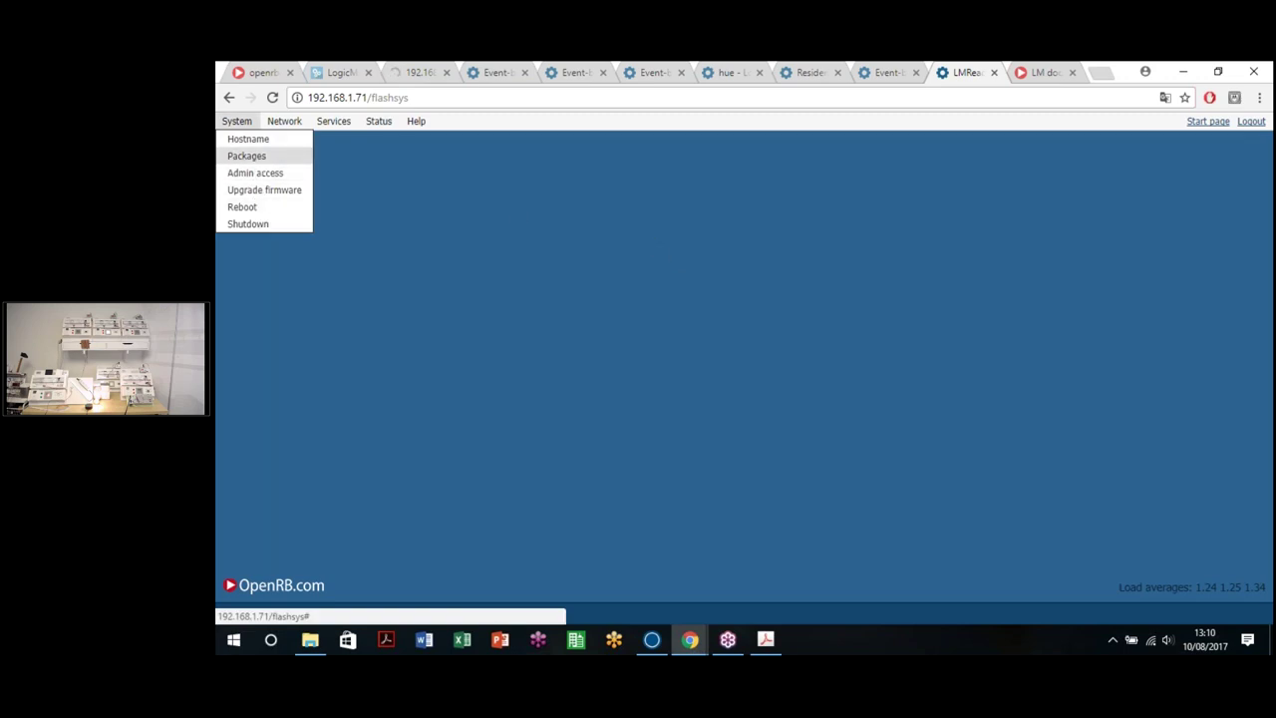
{"action": "scroll", "coordinate": [592, 469], "scroll_direction": "down", "scroll_amount": 5}
{"action": "scroll", "coordinate": [592, 467], "scroll_direction": "up", "scroll_amount": 3}
{"action": "scroll", "coordinate": [588, 474], "scroll_direction": "up", "scroll_amount": 3}
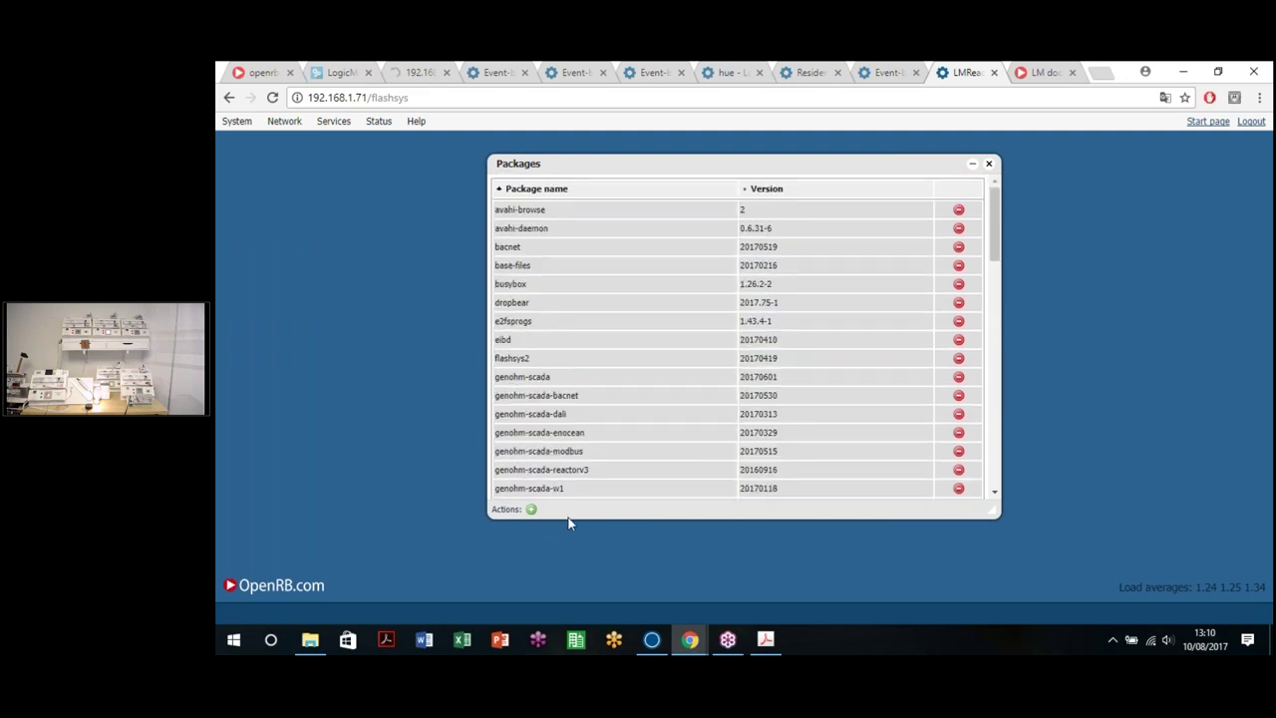
{"action": "left_click", "coordinate": [531, 508]}
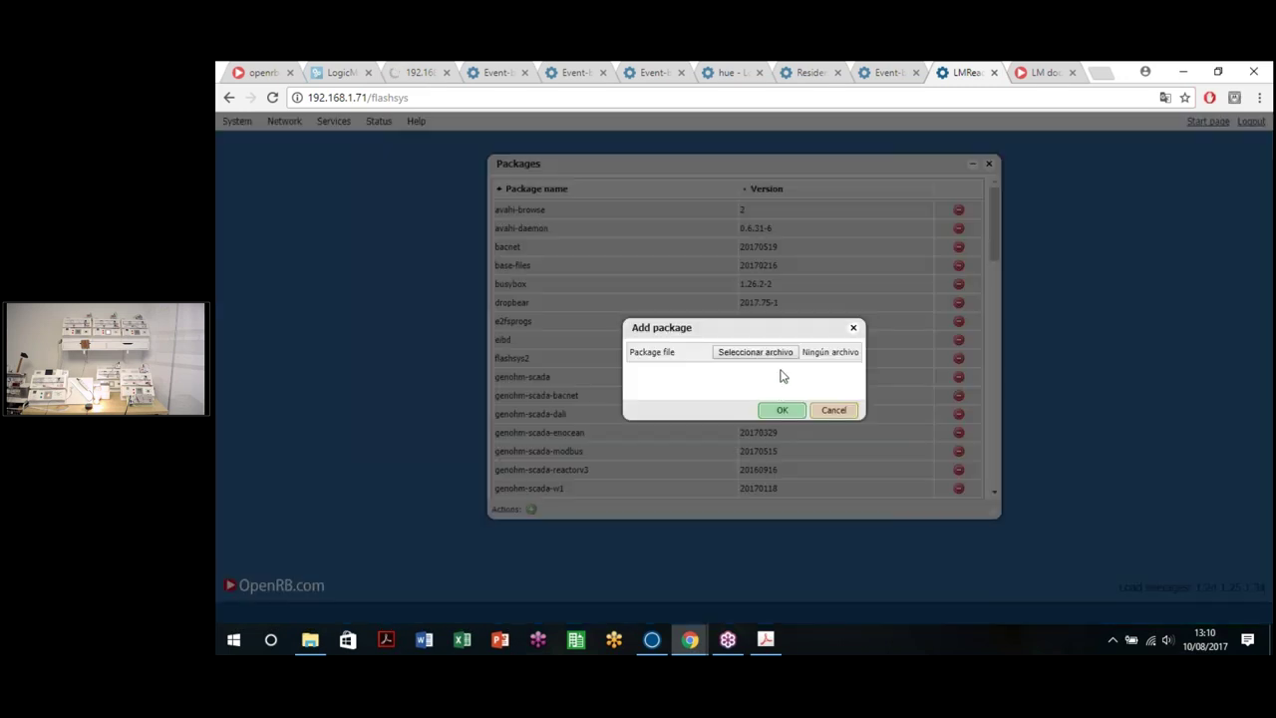
{"action": "left_click", "coordinate": [1041, 72]}
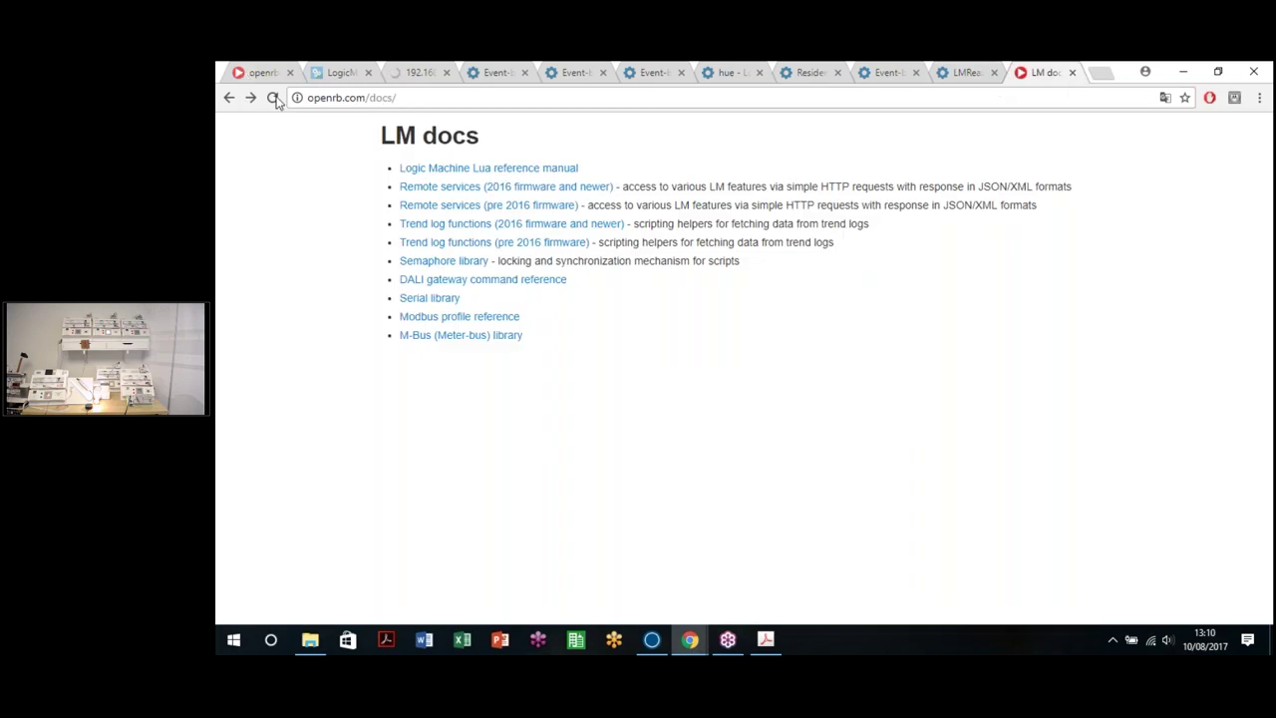
Step: Reload openrb.com and open Downloads > Firmwares > Additional Packages for i.MX6 CPU
{"action": "left_click", "coordinate": [261, 71]}
{"action": "key", "text": "F5"}
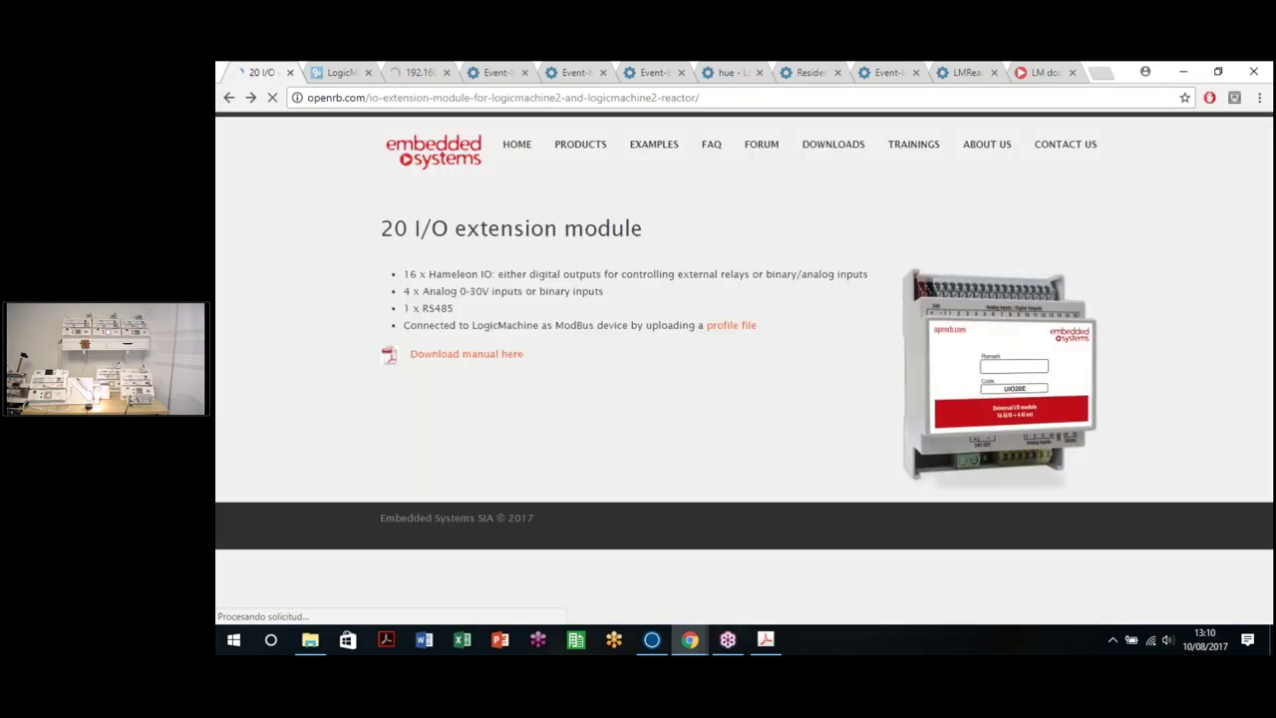
{"action": "mouse_move", "coordinate": [850, 147]}
{"action": "left_click", "coordinate": [835, 222]}
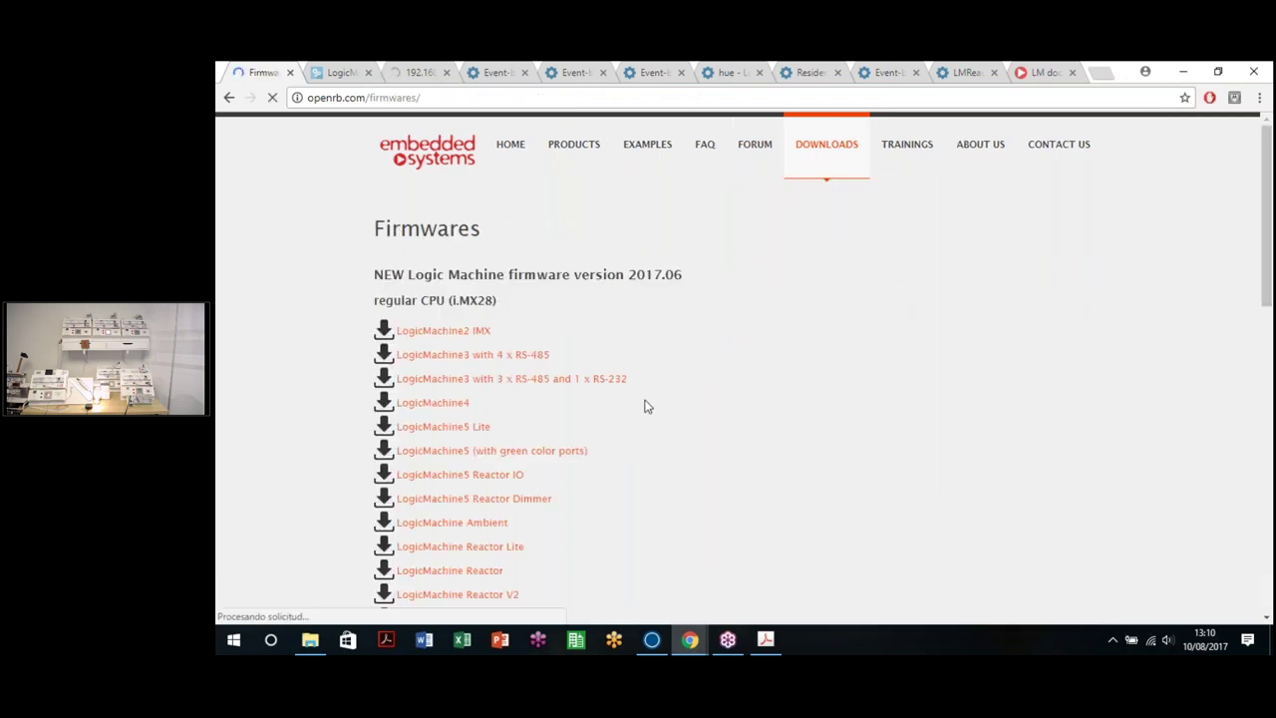
{"action": "scroll", "coordinate": [644, 405], "scroll_direction": "down", "scroll_amount": 15}
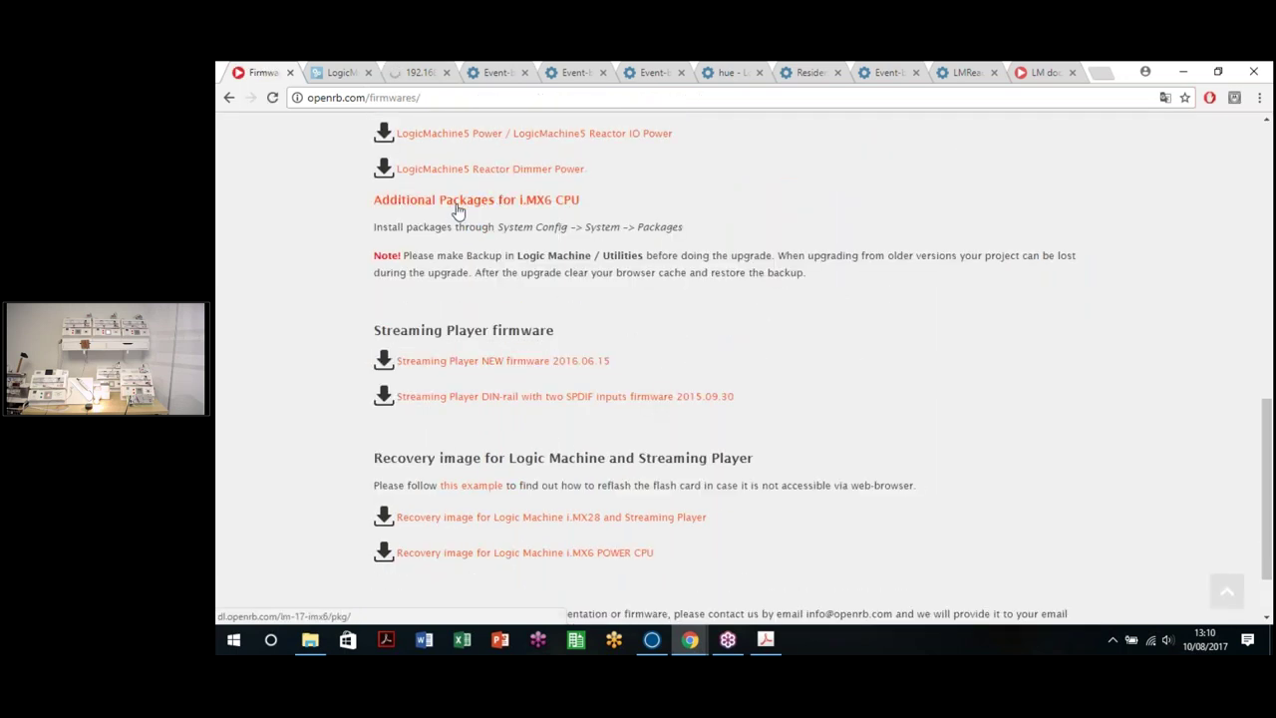
{"action": "left_click", "coordinate": [476, 227]}
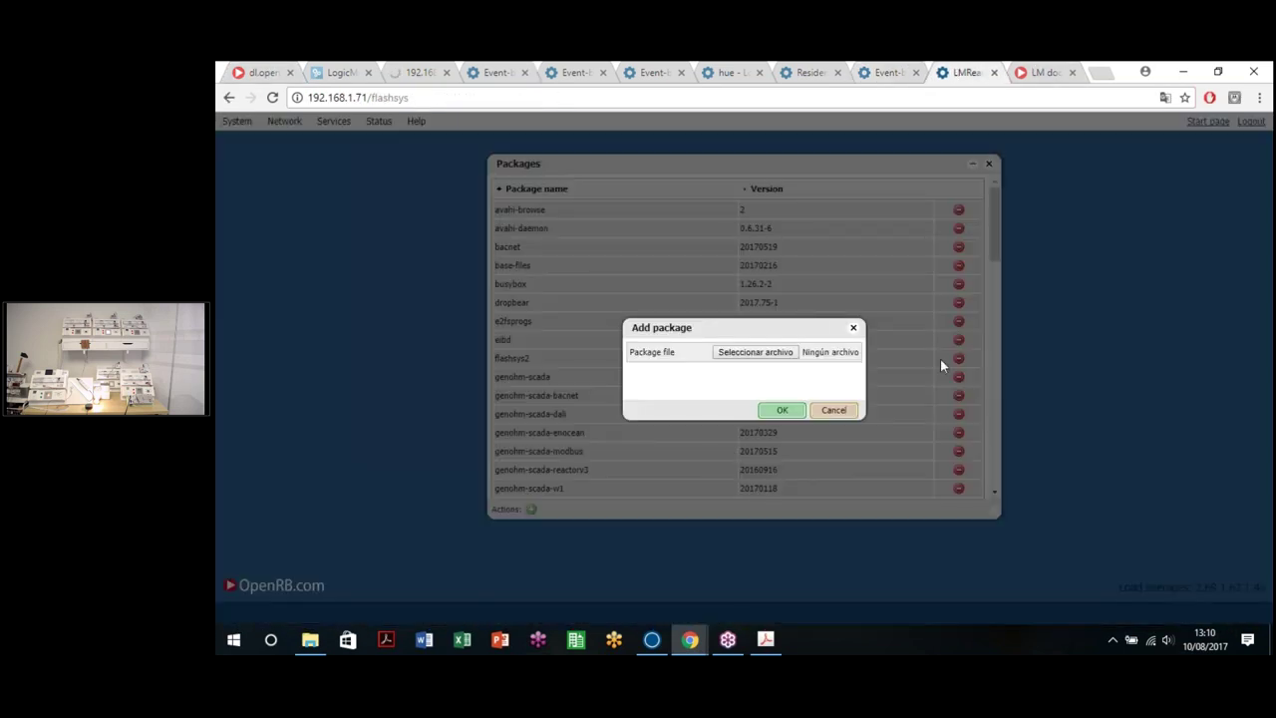
Step: Close the Add package form and return to the BLE device table, scrolling until the MI row shows
{"action": "left_click", "coordinate": [834, 410]}
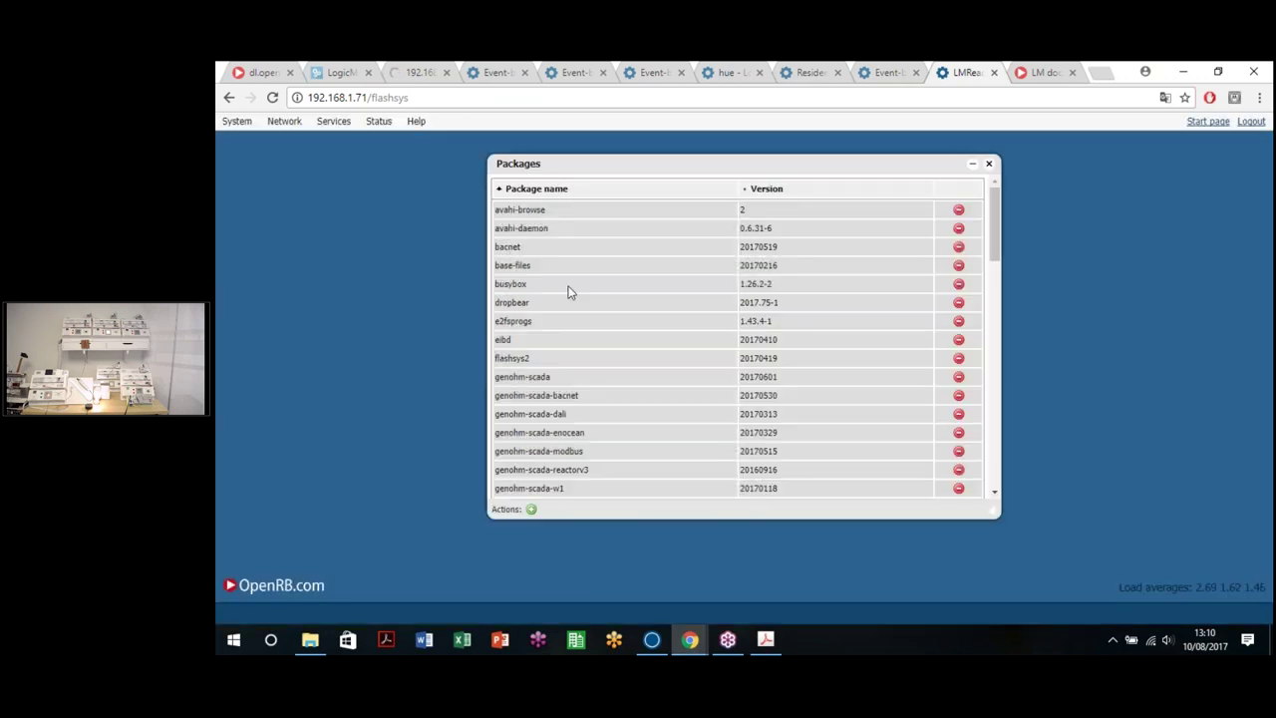
{"action": "left_click", "coordinate": [414, 72]}
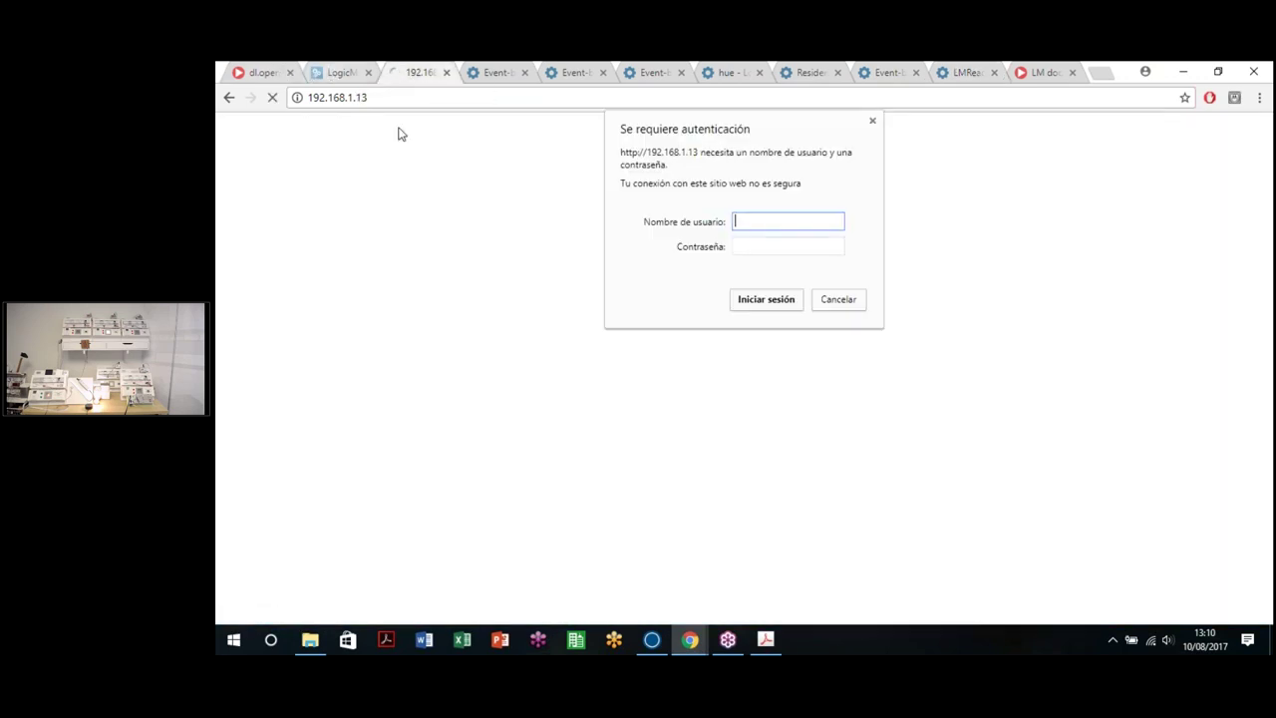
{"action": "key", "text": "ctrl+shift+Tab"}
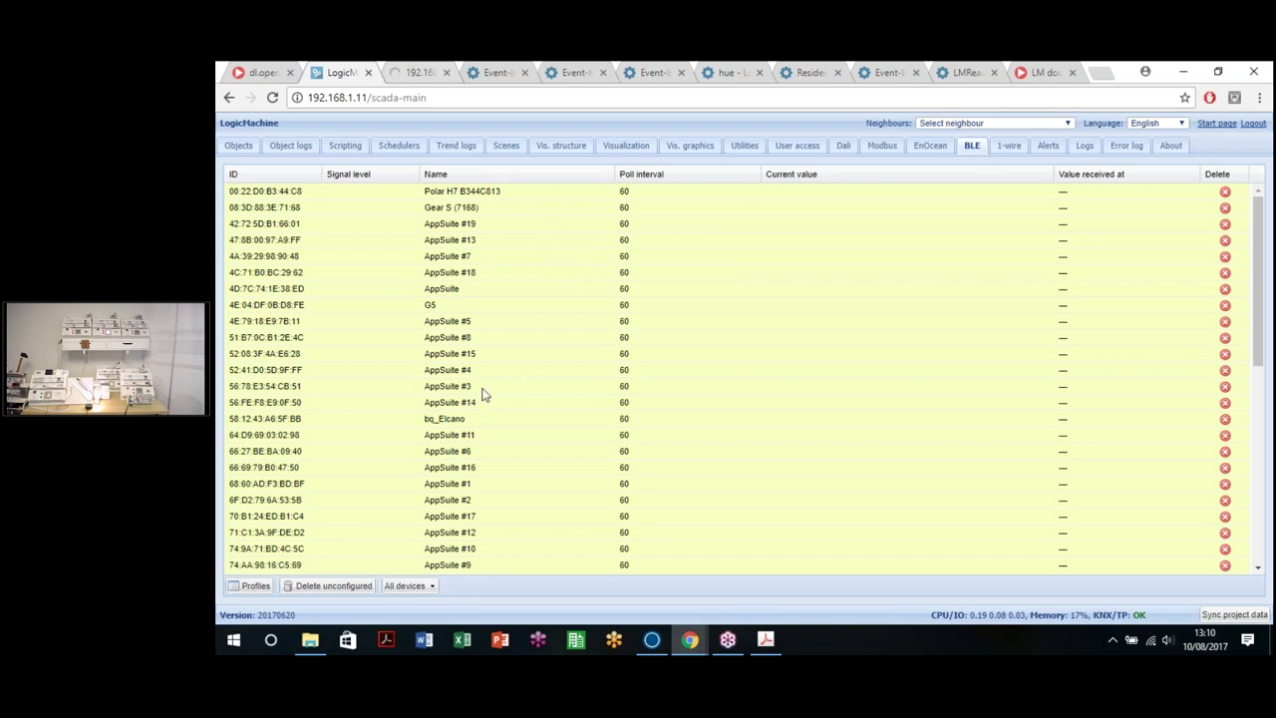
{"action": "scroll", "coordinate": [479, 407], "scroll_direction": "down", "scroll_amount": 6}
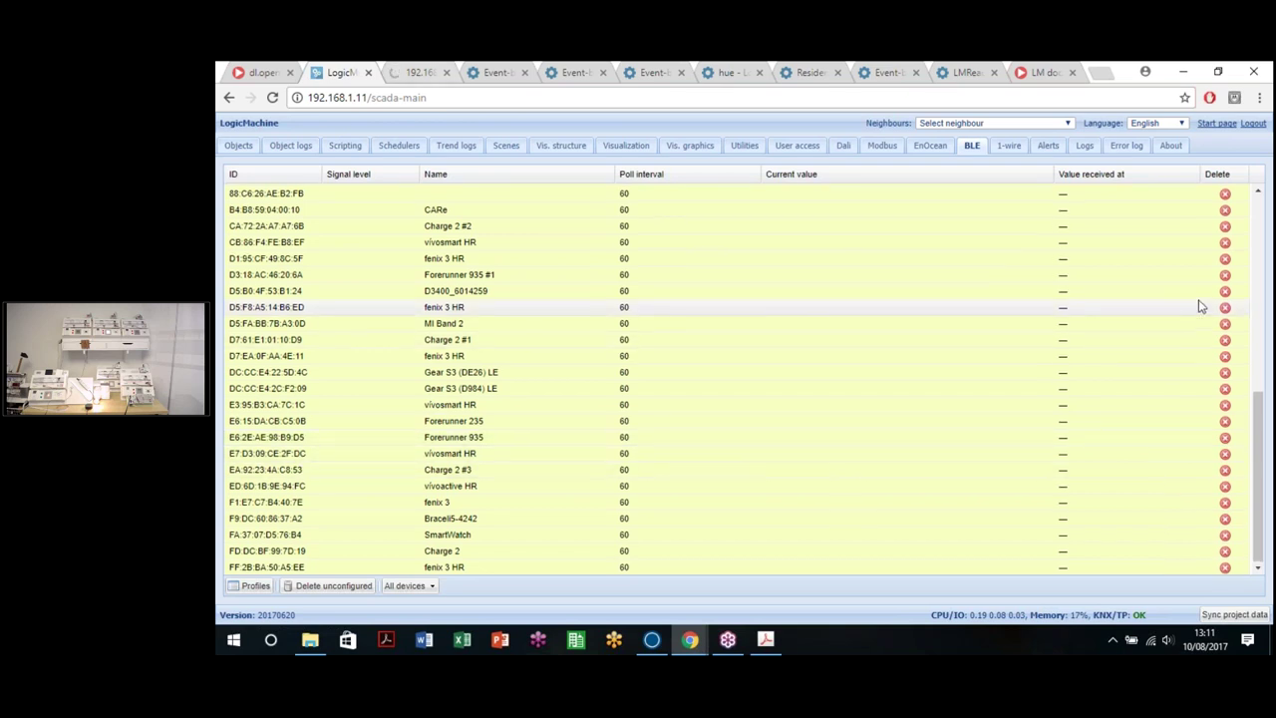
{"action": "scroll", "coordinate": [706, 296], "scroll_direction": "up", "scroll_amount": 6}
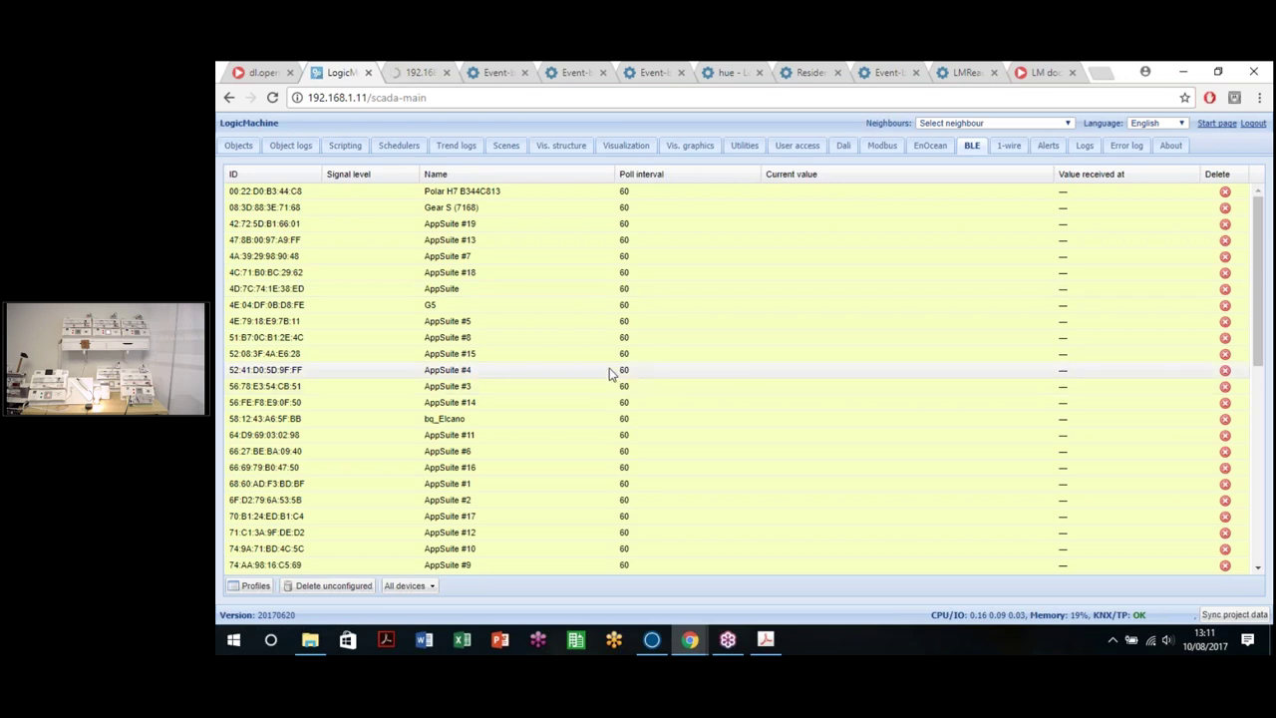
{"action": "scroll", "coordinate": [669, 350], "scroll_direction": "down", "scroll_amount": 6}
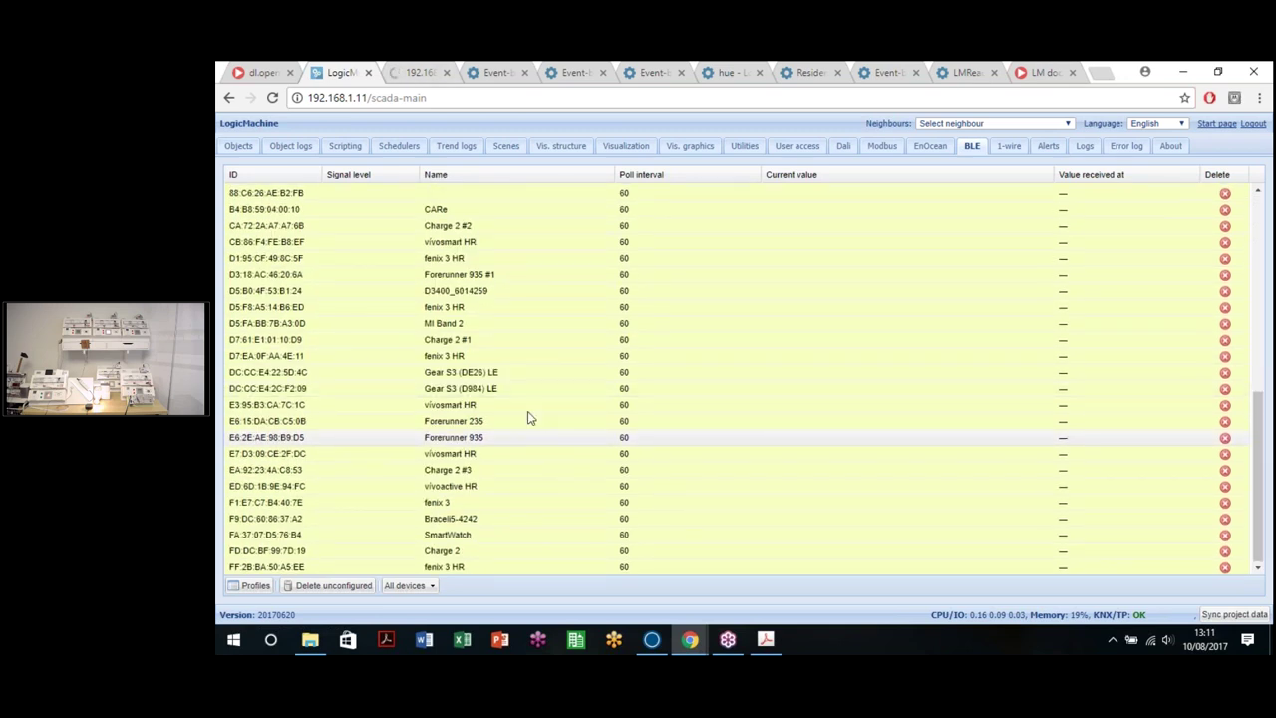
{"action": "scroll", "coordinate": [513, 394], "scroll_direction": "up", "scroll_amount": 2}
{"action": "scroll", "coordinate": [546, 379], "scroll_direction": "up", "scroll_amount": 1}
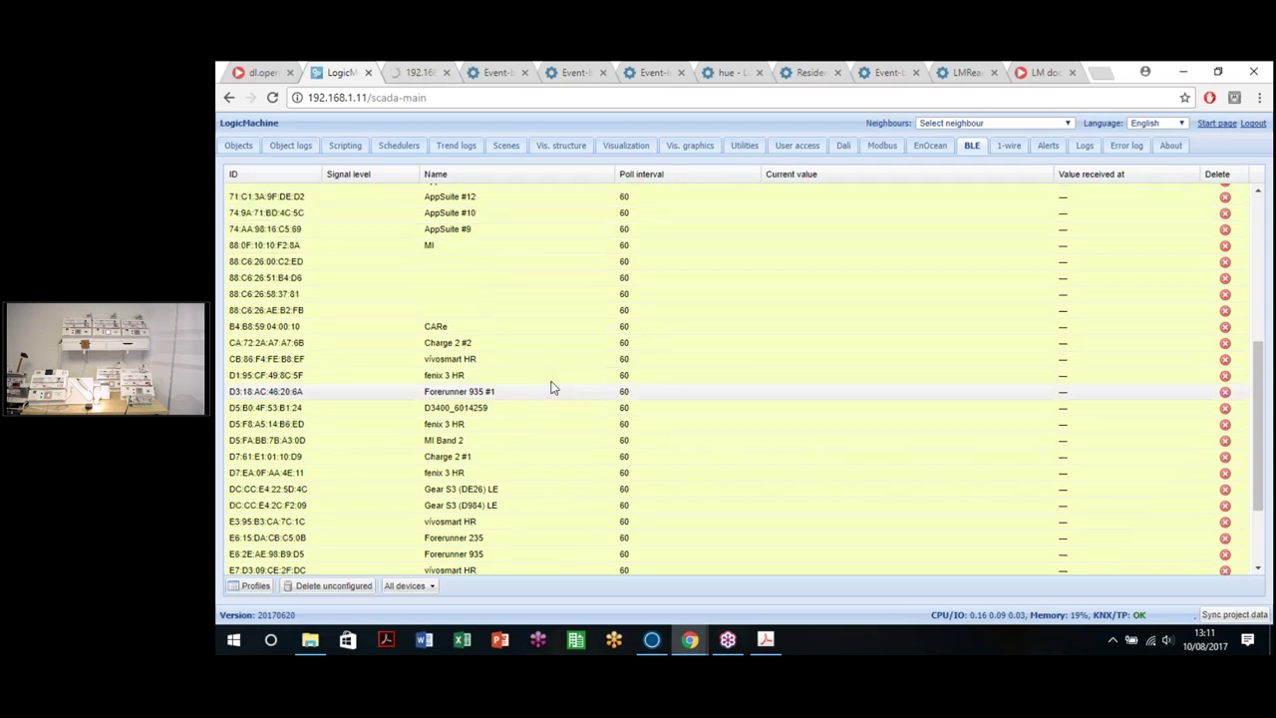
{"action": "scroll", "coordinate": [554, 388], "scroll_direction": "up", "scroll_amount": 2}
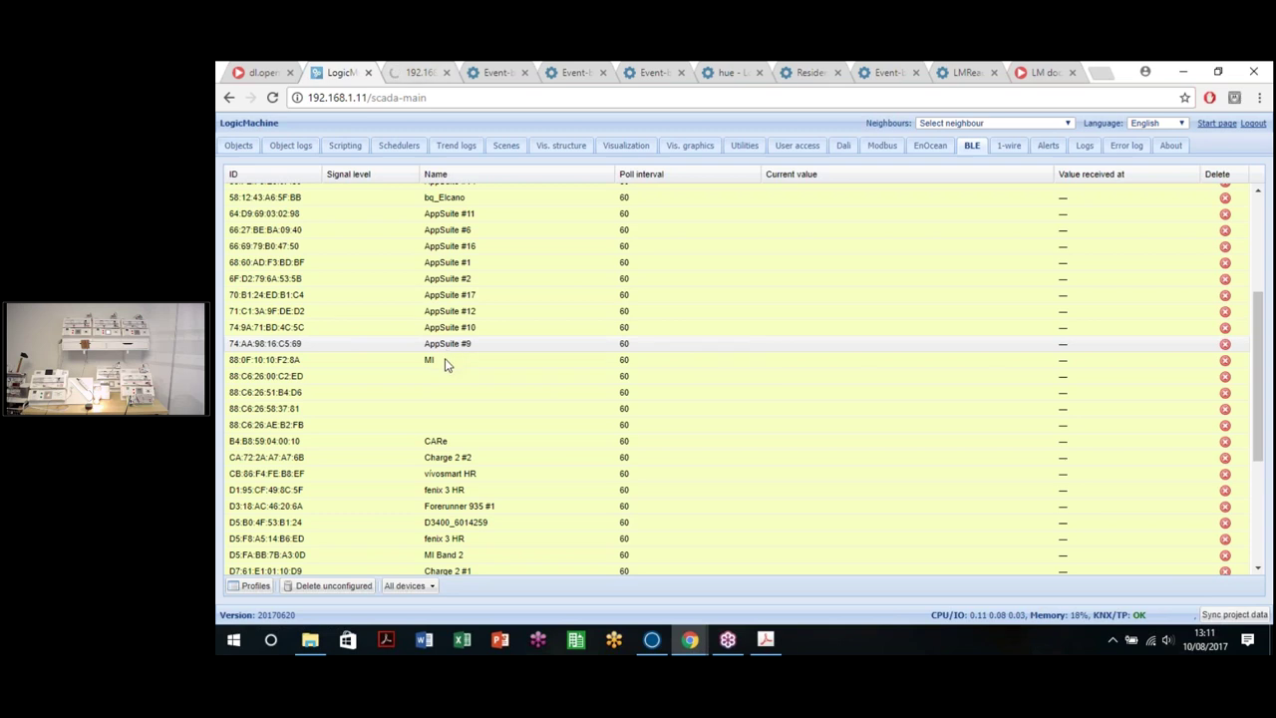
Step: Assign the Xiaomi - Mi Band profile to the MI device and save it
{"action": "left_click", "coordinate": [851, 362]}
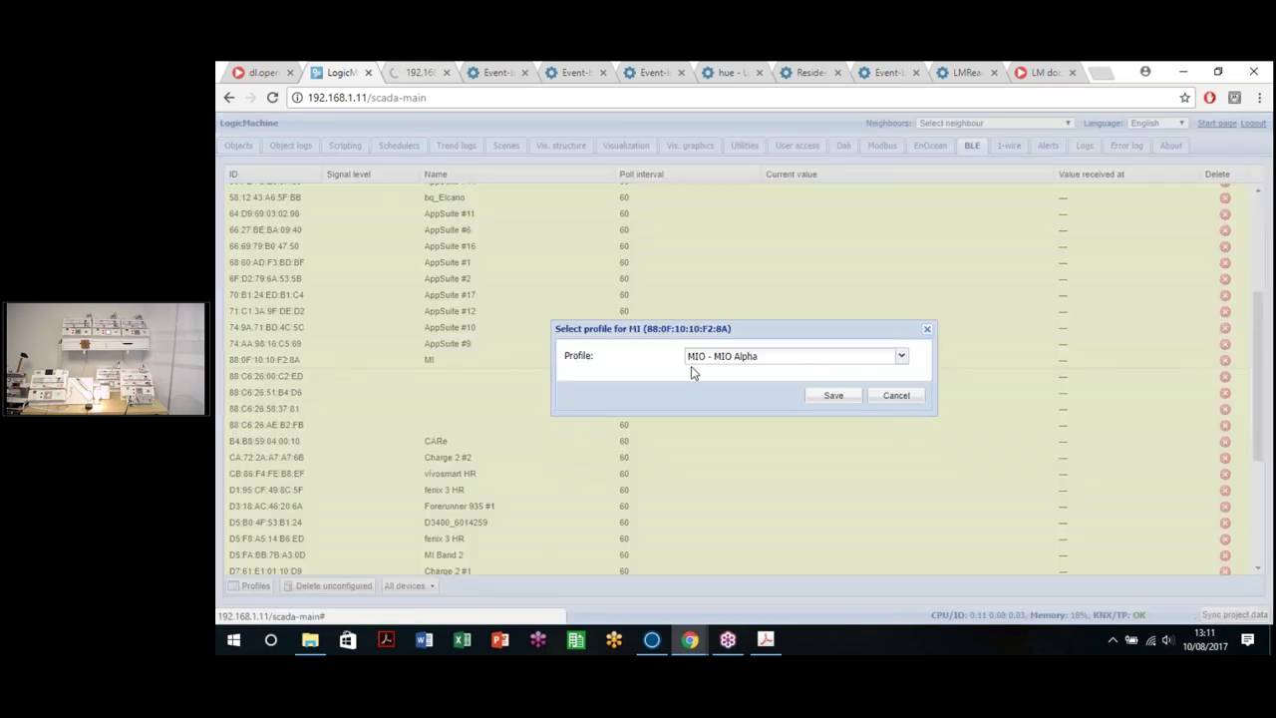
{"action": "left_click", "coordinate": [900, 358]}
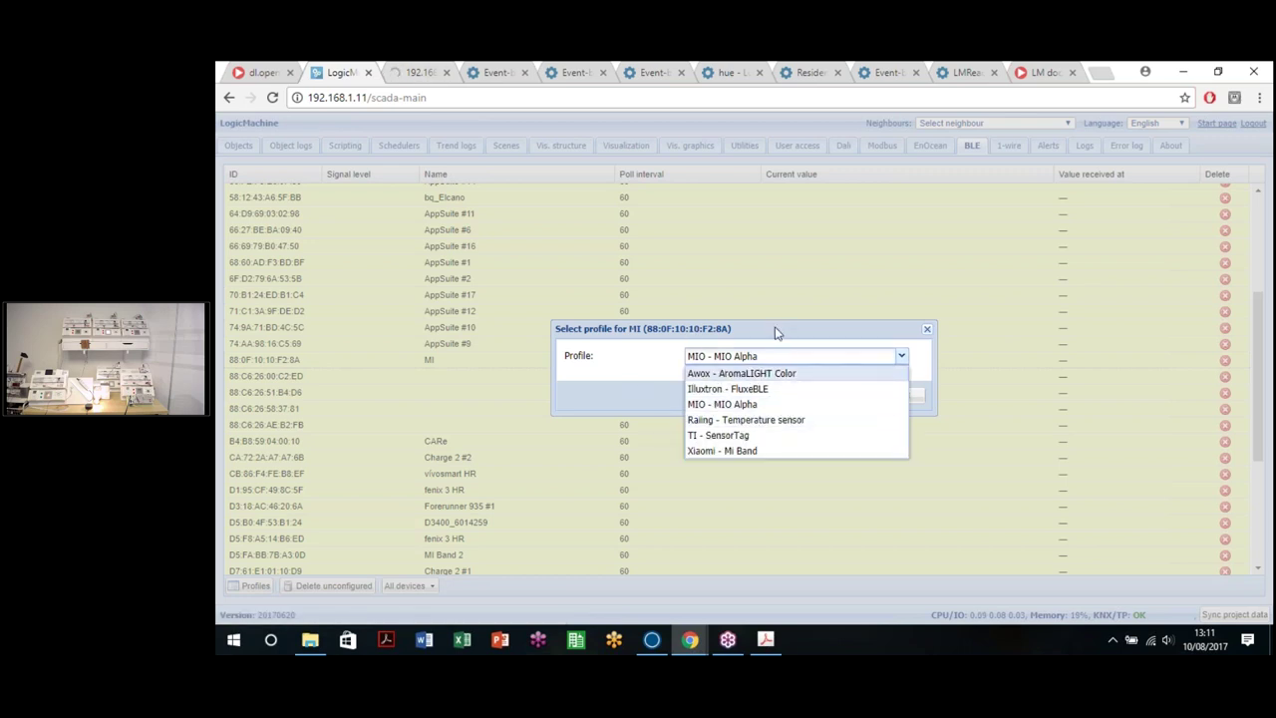
{"action": "left_click", "coordinate": [739, 360]}
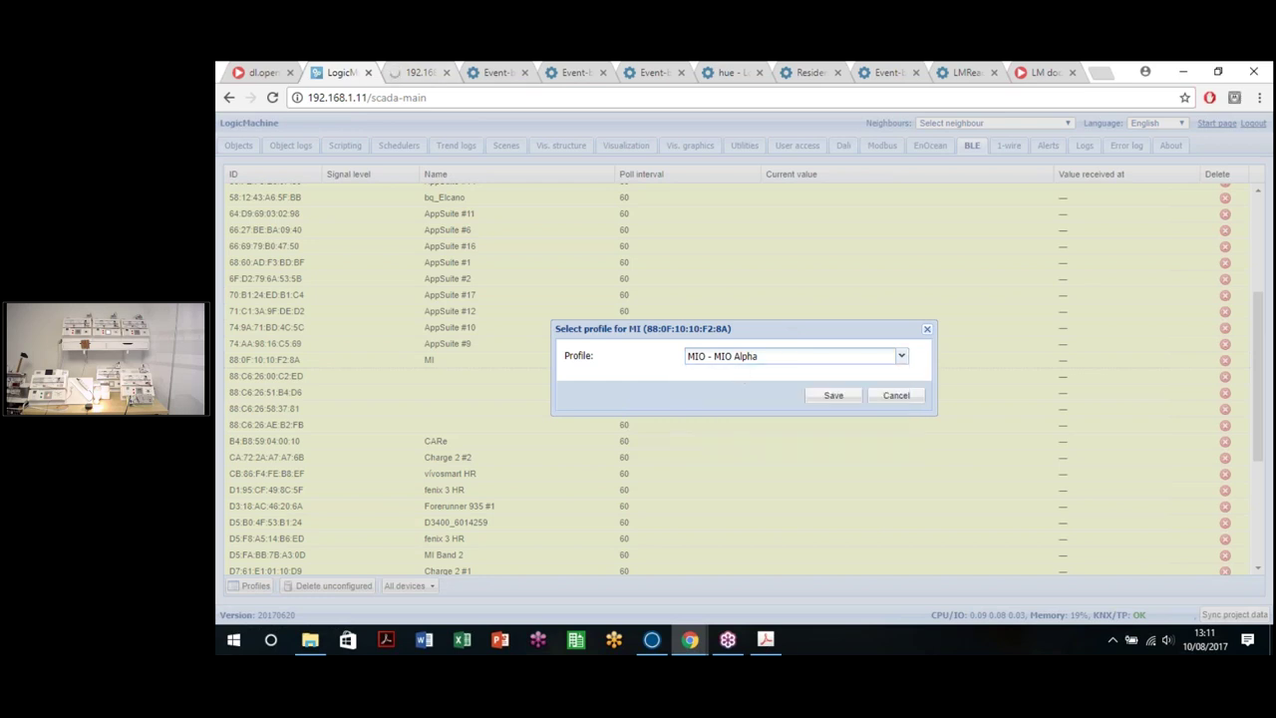
{"action": "left_click", "coordinate": [741, 361]}
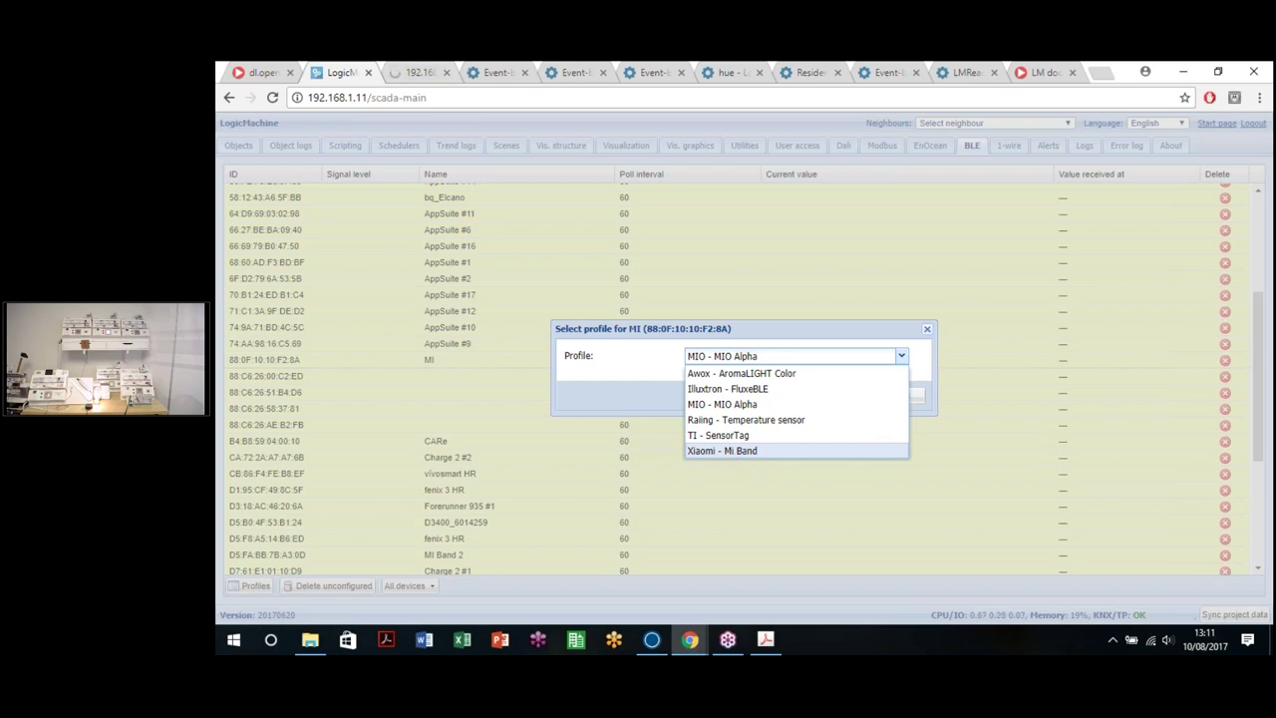
{"action": "key", "text": "super+e"}
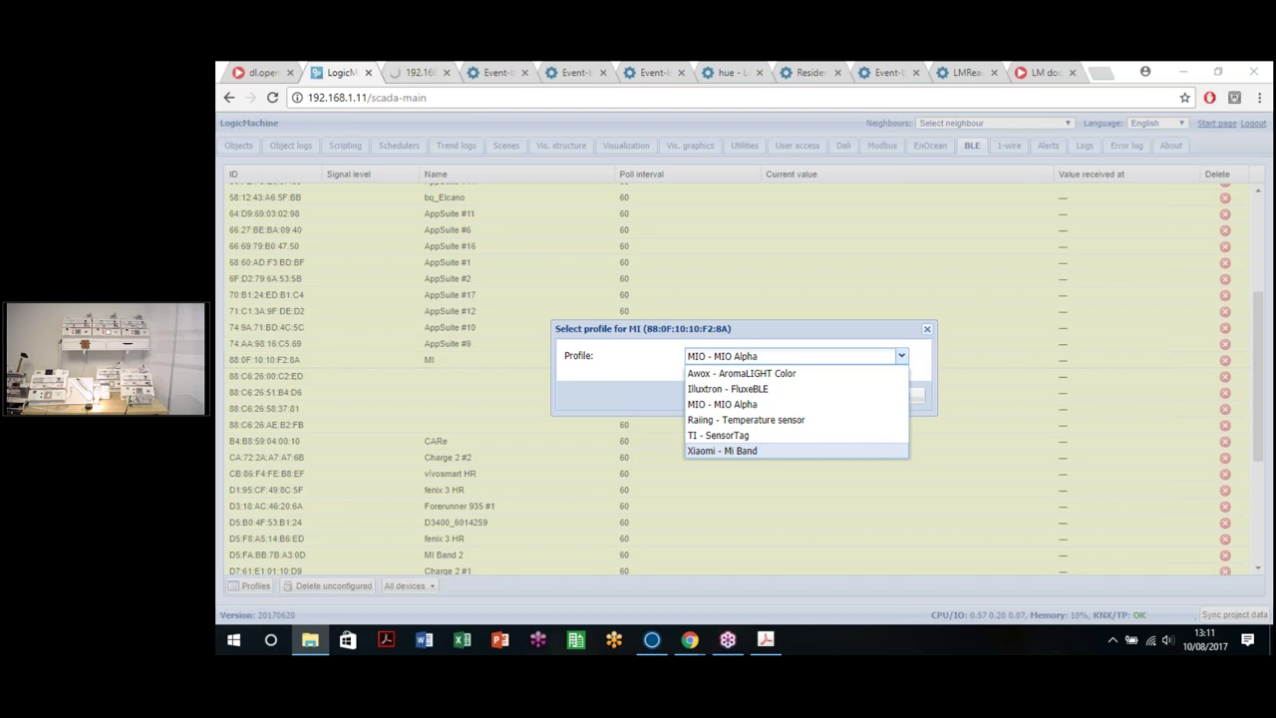
{"action": "left_click", "coordinate": [748, 450]}
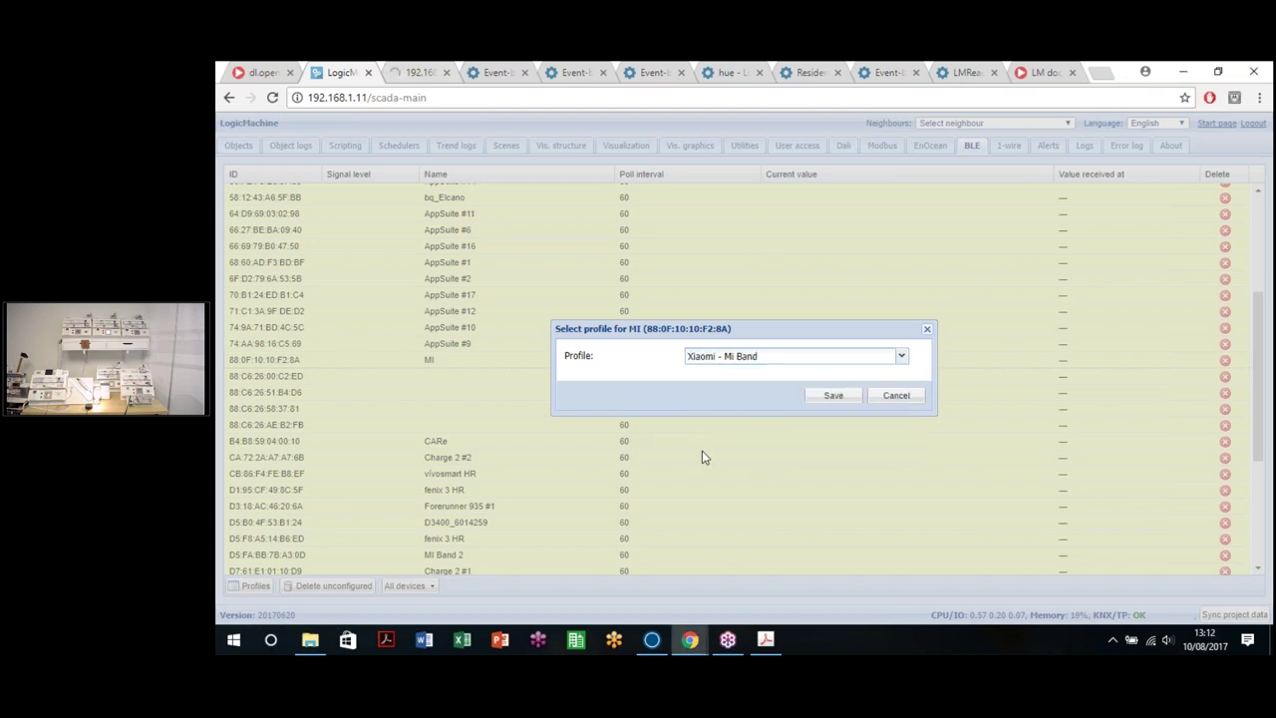
{"action": "left_click", "coordinate": [833, 396]}
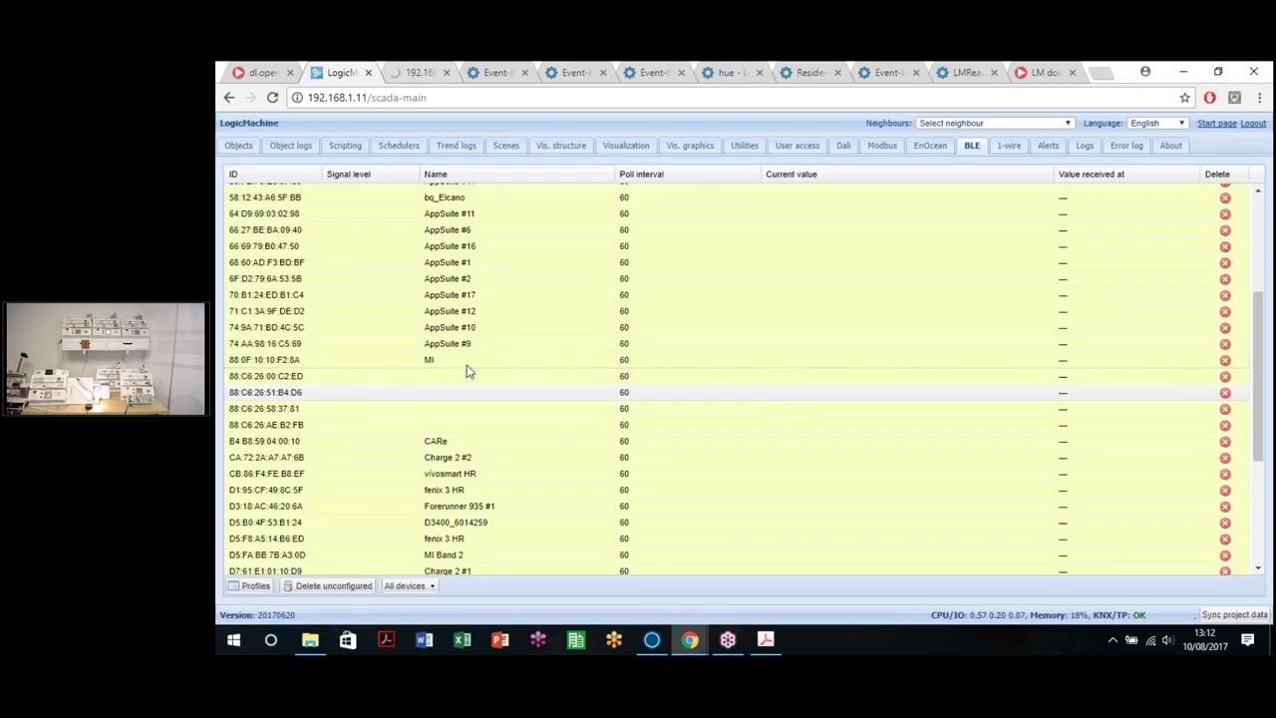
Step: Rename the MI device to 'MI band' and set its poll interval to 15 seconds
{"action": "left_click", "coordinate": [585, 360]}
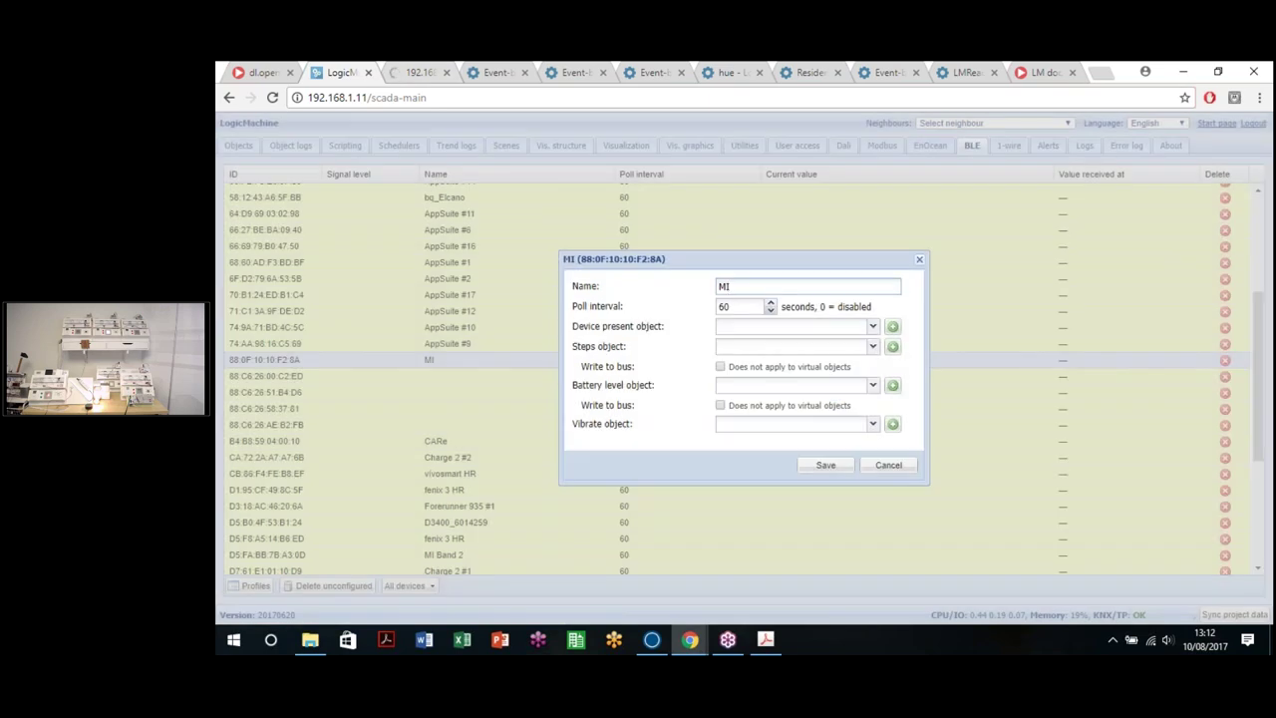
{"action": "type", "text": "band"}
{"action": "key", "text": "Tab"}
{"action": "type", "text": "15"}
Step: Enter 60/1/1 as the new Device present object
{"action": "left_click", "coordinate": [874, 326]}
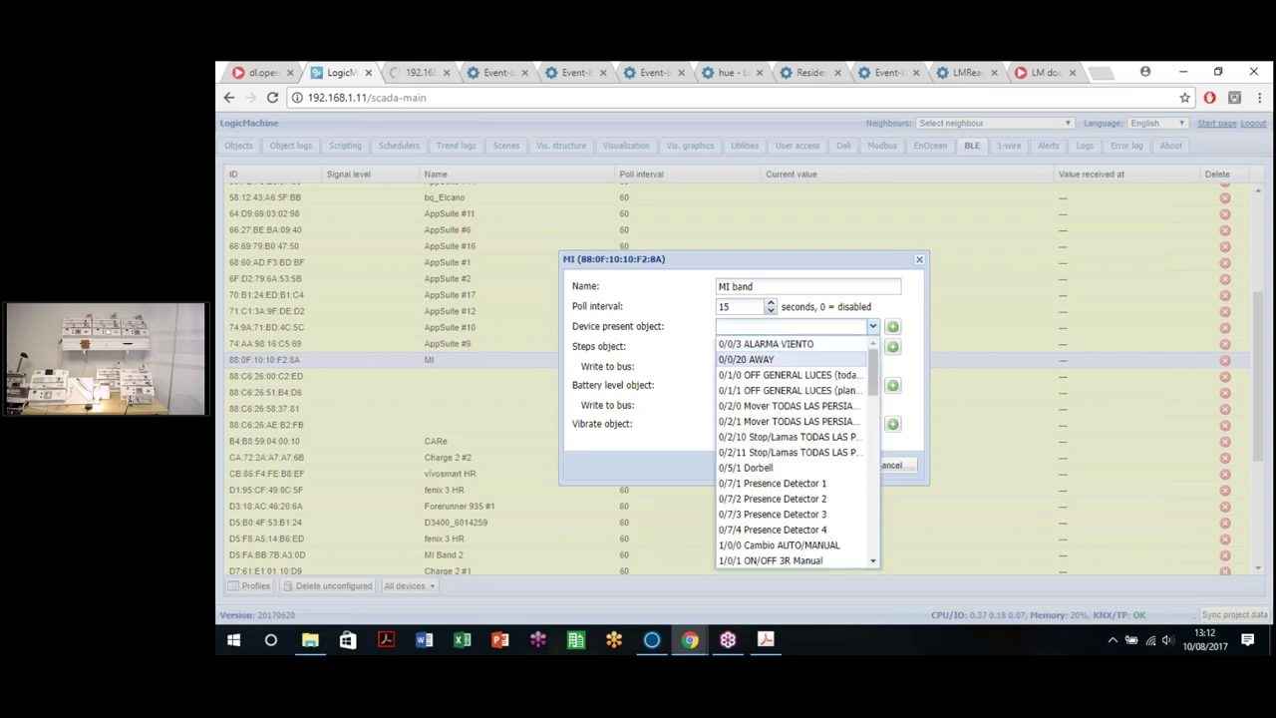
{"action": "scroll", "coordinate": [873, 564], "scroll_direction": "down", "scroll_amount": 10}
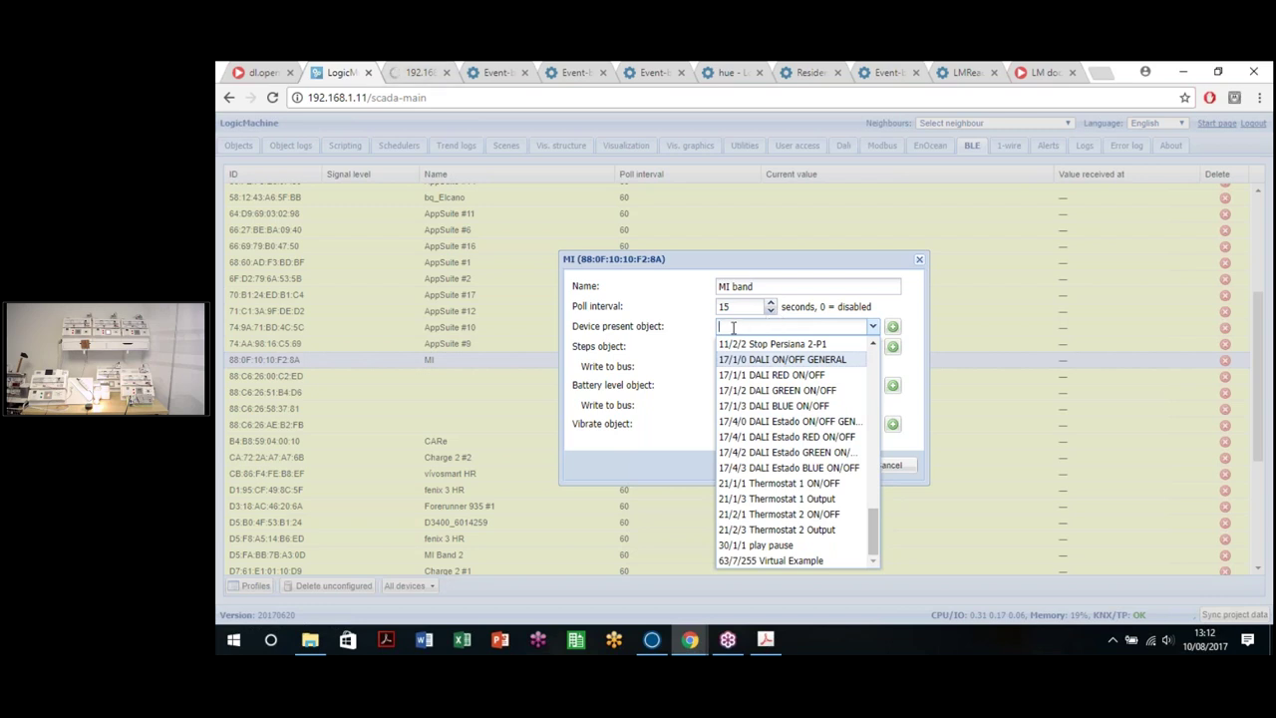
{"action": "type", "text": "5/1/1"}
{"action": "left_click", "coordinate": [803, 344]}
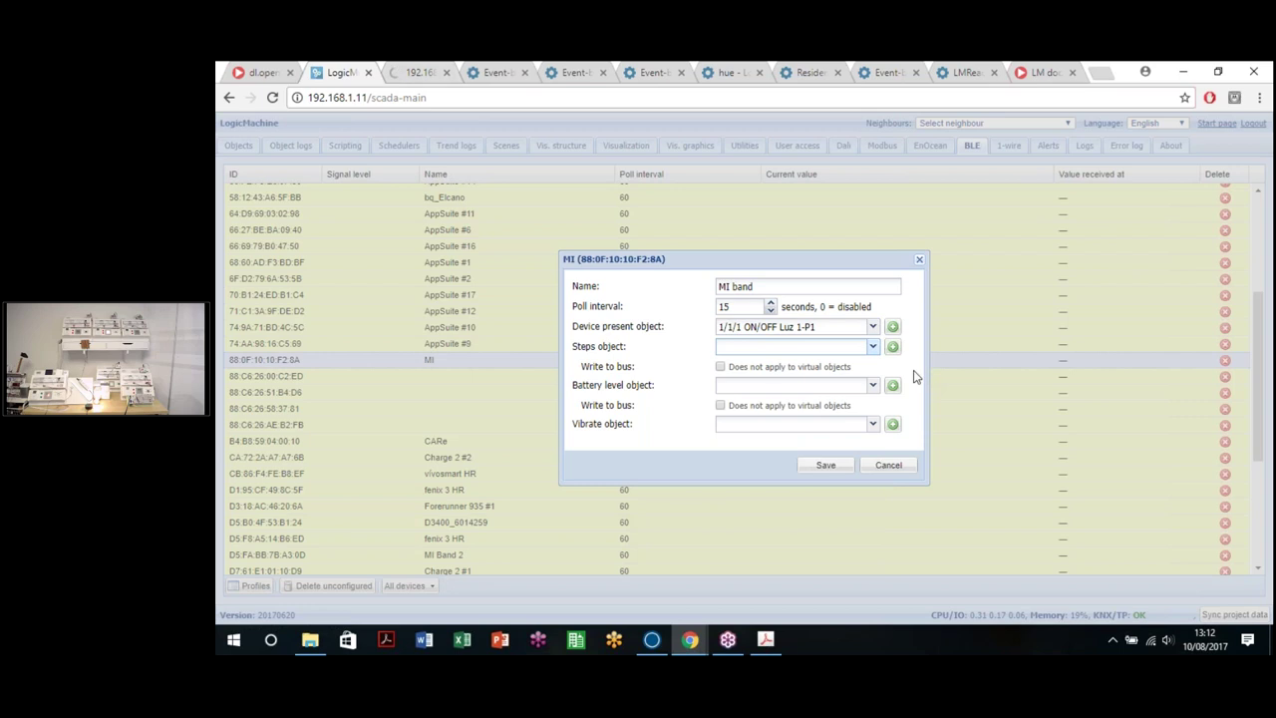
{"action": "left_click_drag", "start_coordinate": [839, 333], "coordinate": [639, 329]}
{"action": "type", "text": "65/"}
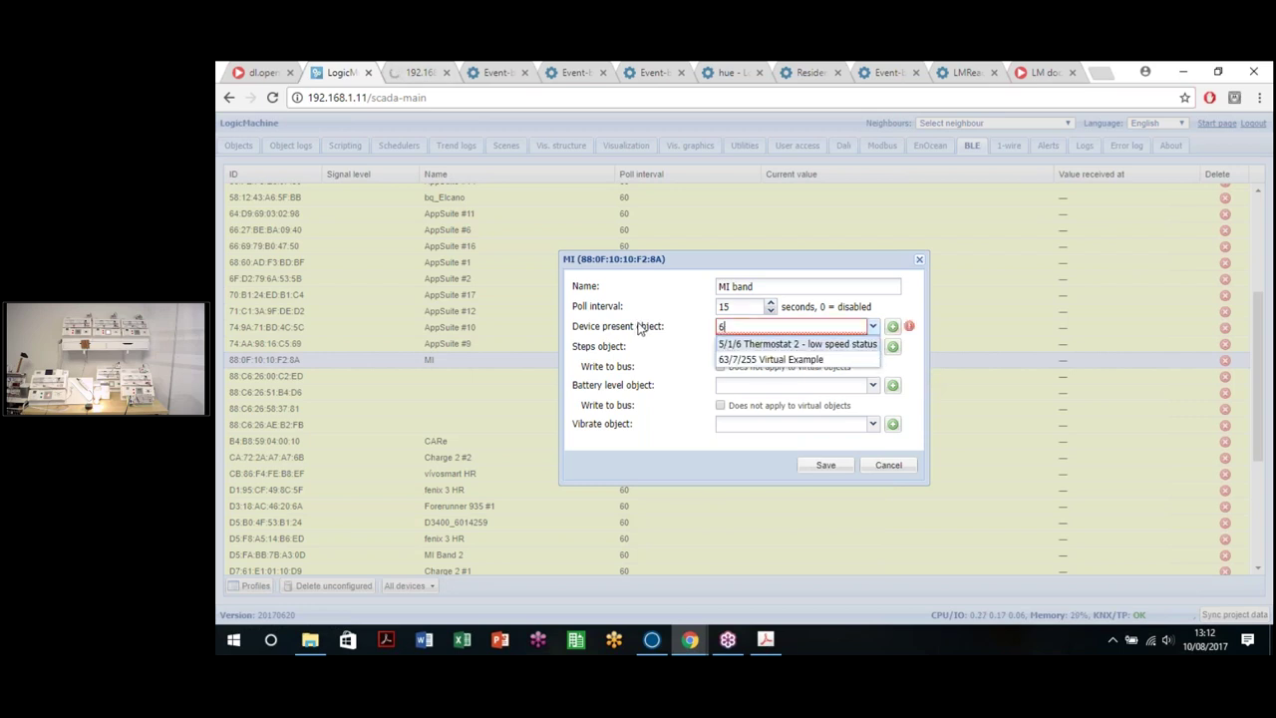
{"action": "key", "text": "BackSpace"}
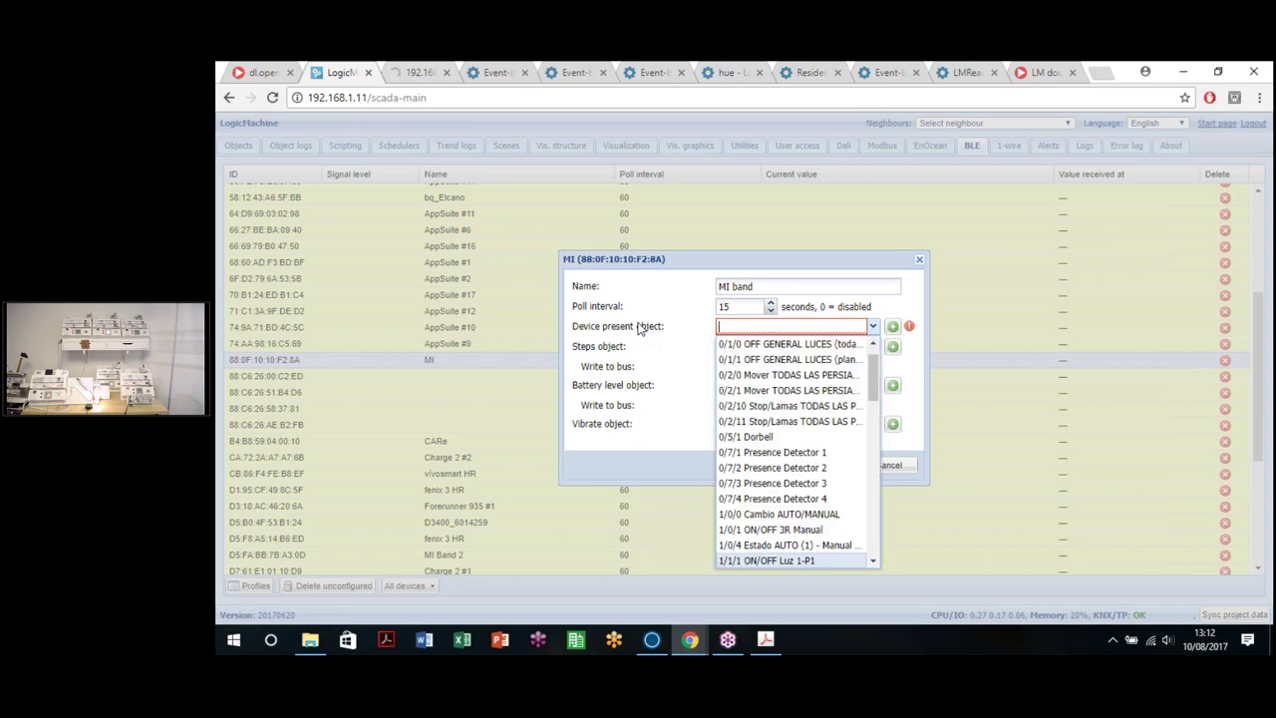
{"action": "type", "text": "63/1/1"}
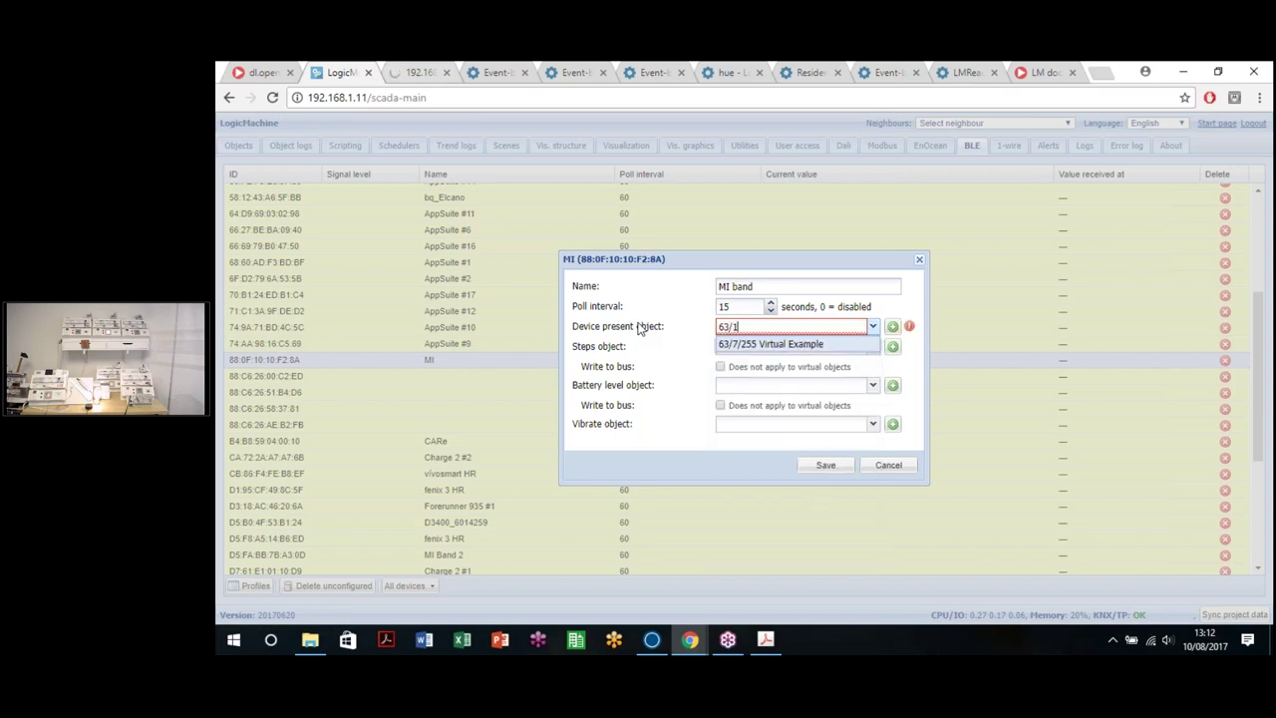
{"action": "left_click", "coordinate": [727, 327]}
{"action": "key", "text": "BackSpace"}
{"action": "type", "text": "0"}
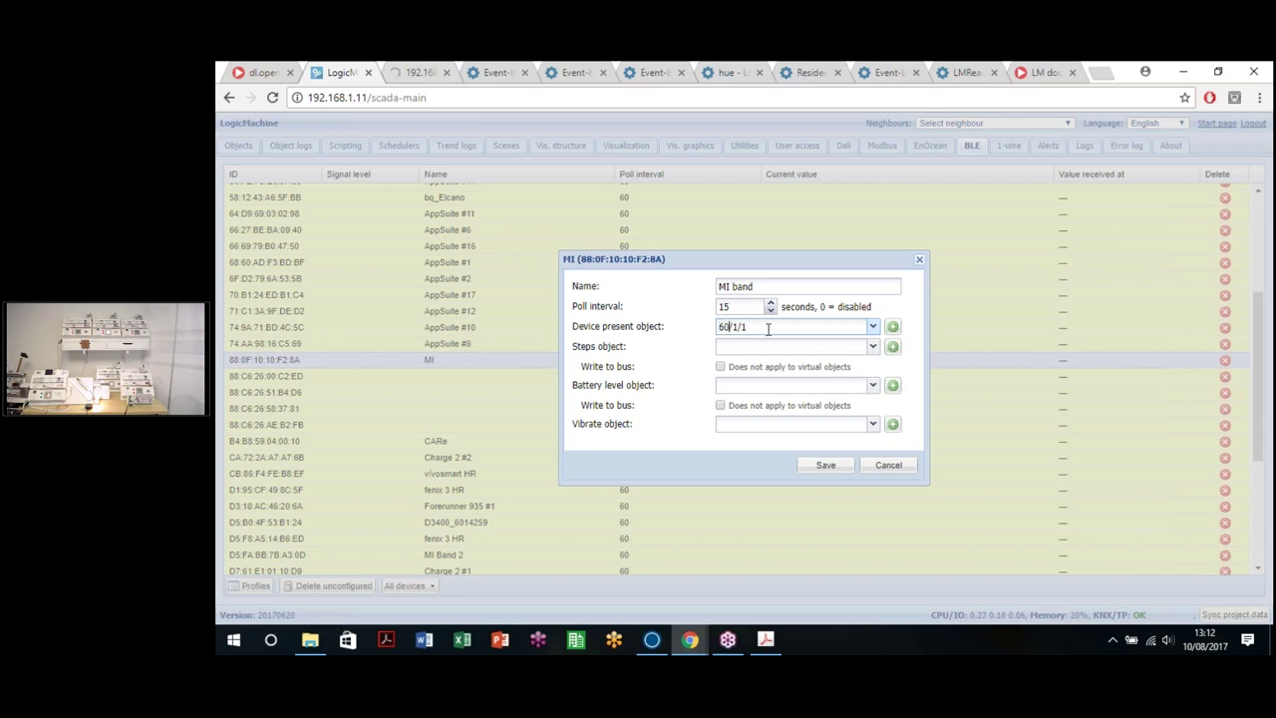
{"action": "key", "text": "Tab"}
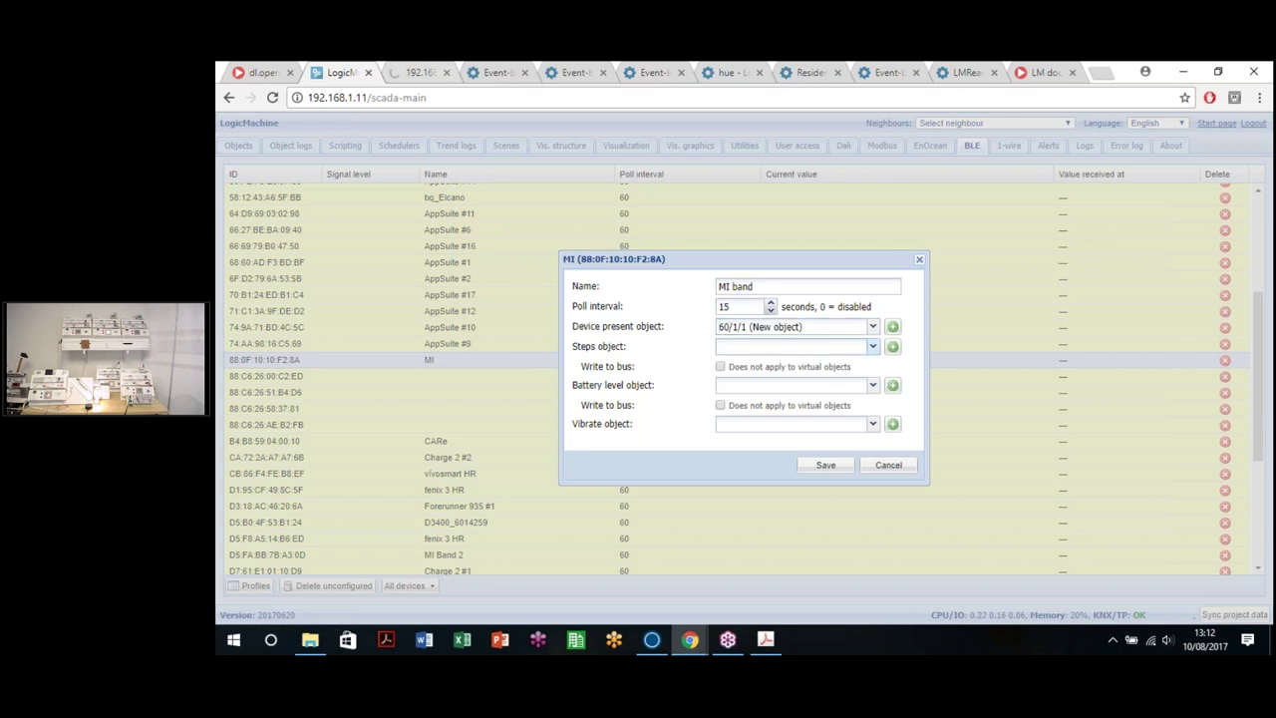
Step: Paste the Steps object address, set Battery level to 60/1/3 and Vibrate to 60/1/4, then save
{"action": "type", "text": "60/1/1"}
{"action": "left_click", "coordinate": [775, 389]}
{"action": "type", "text": "60/1/3"}
{"action": "left_click", "coordinate": [720, 404]}
{"action": "left_click", "coordinate": [772, 426]}
{"action": "type", "text": "60/"}
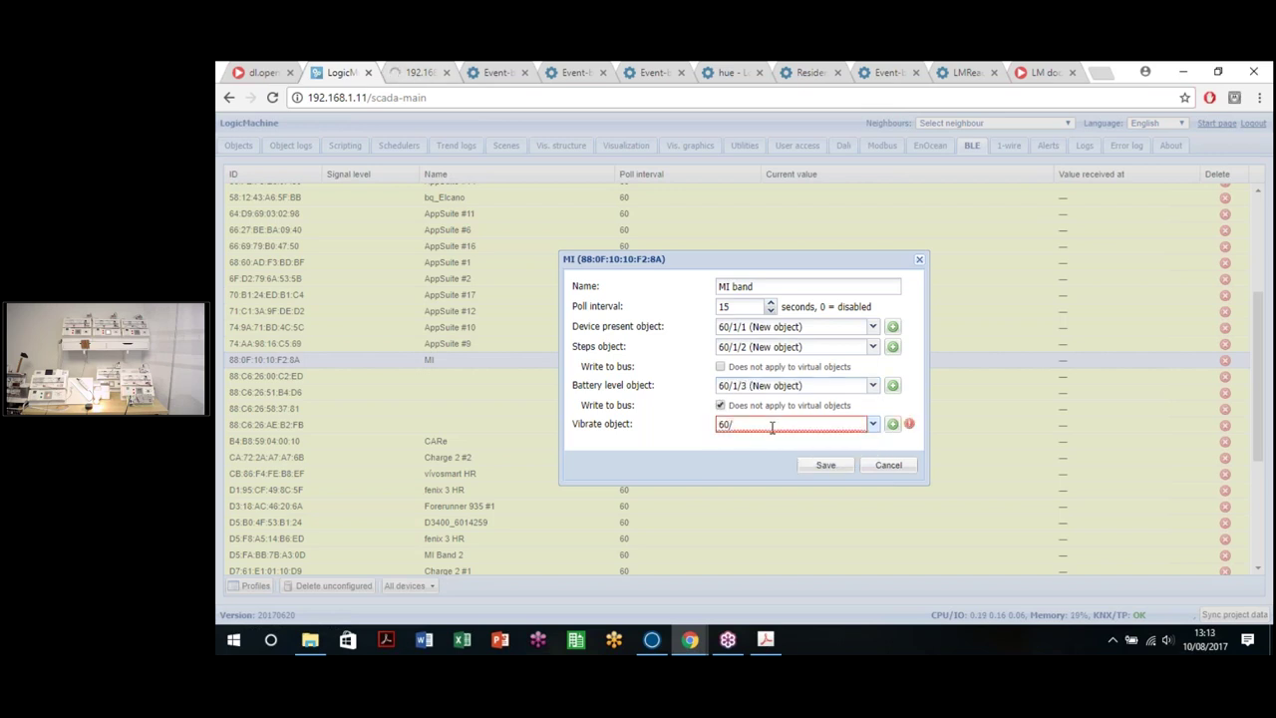
{"action": "type", "text": "1/4"}
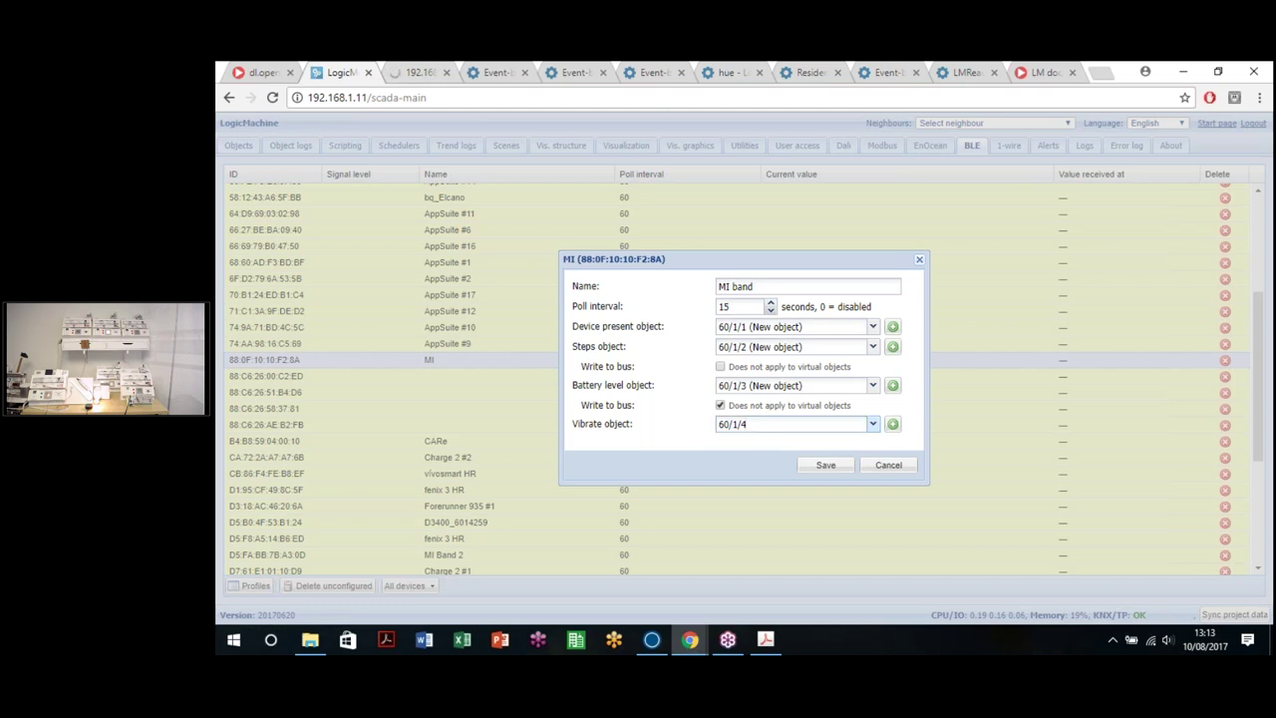
{"action": "left_click", "coordinate": [720, 405]}
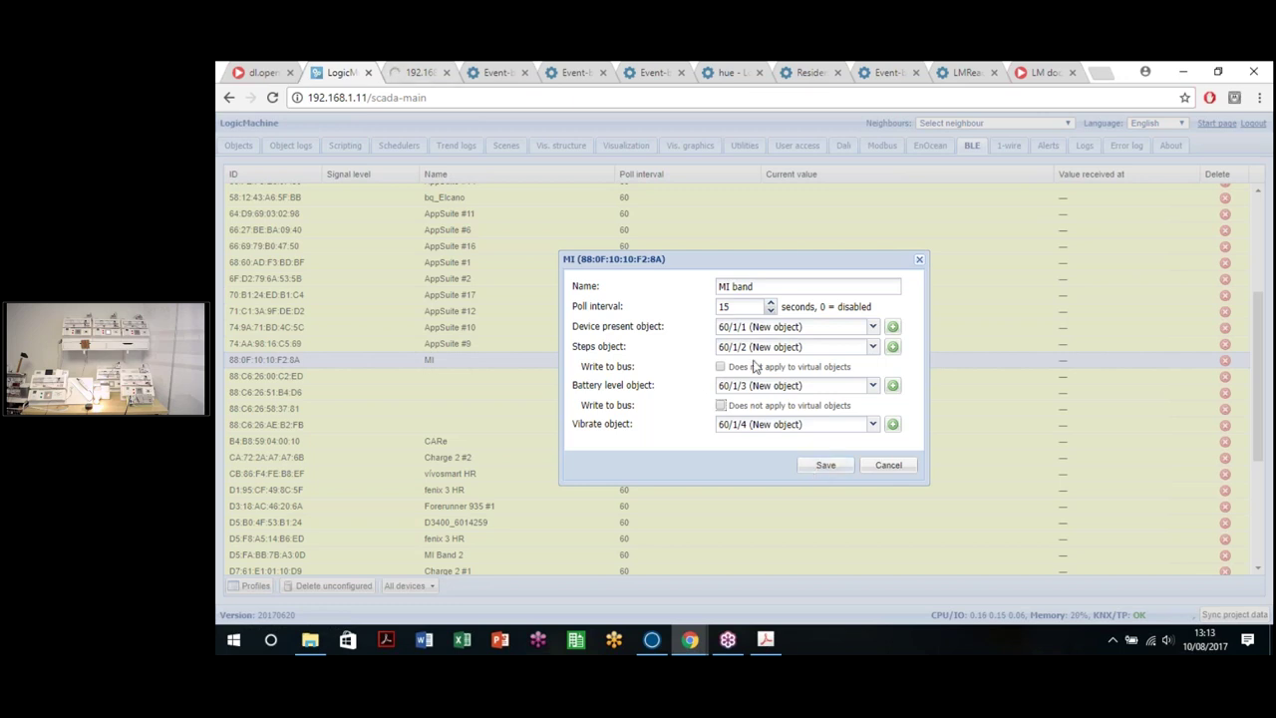
{"action": "left_click", "coordinate": [826, 465]}
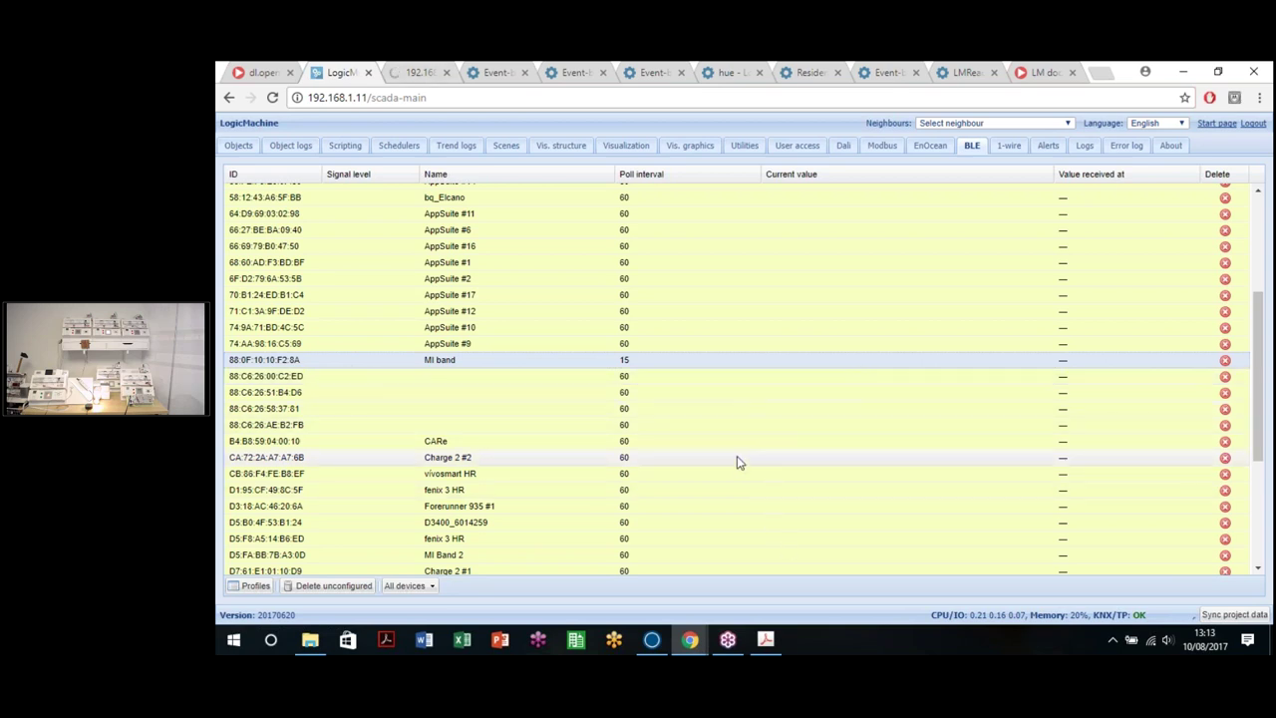
Step: Scroll the BLE table to check the saved MI band row
{"action": "scroll", "coordinate": [735, 461], "scroll_direction": "down", "scroll_amount": 3}
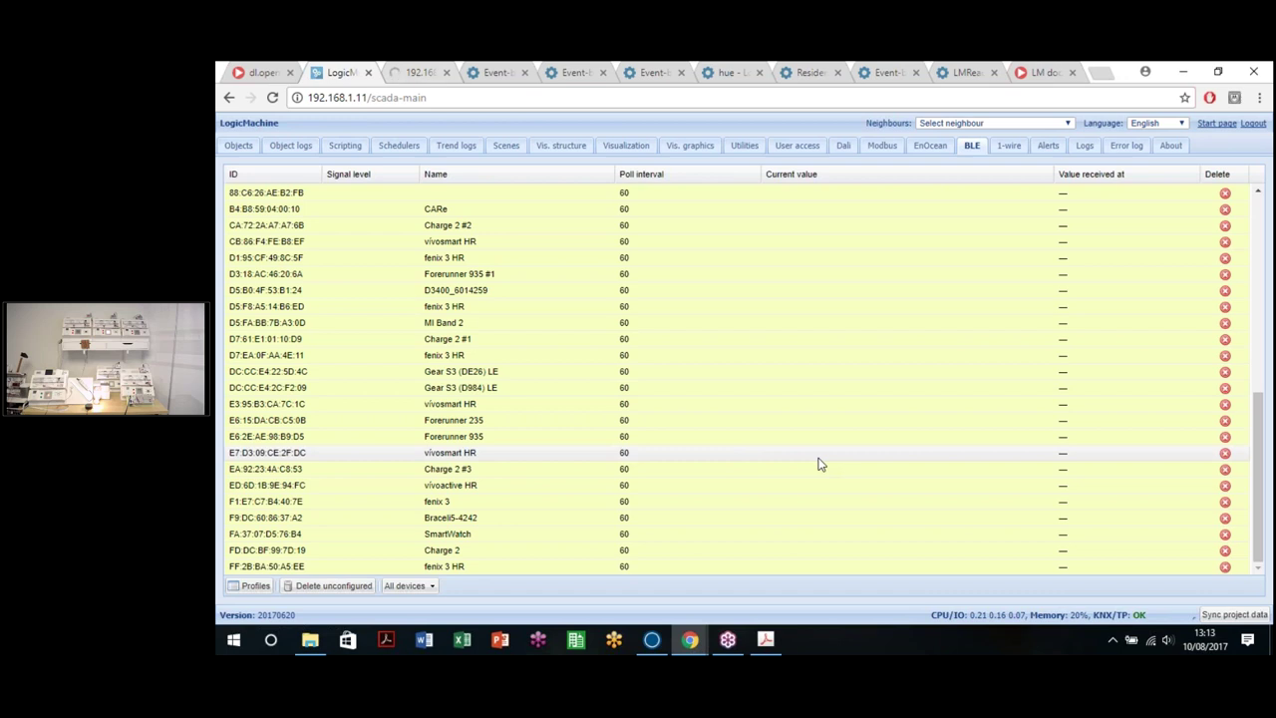
{"action": "scroll", "coordinate": [818, 462], "scroll_direction": "up", "scroll_amount": 10}
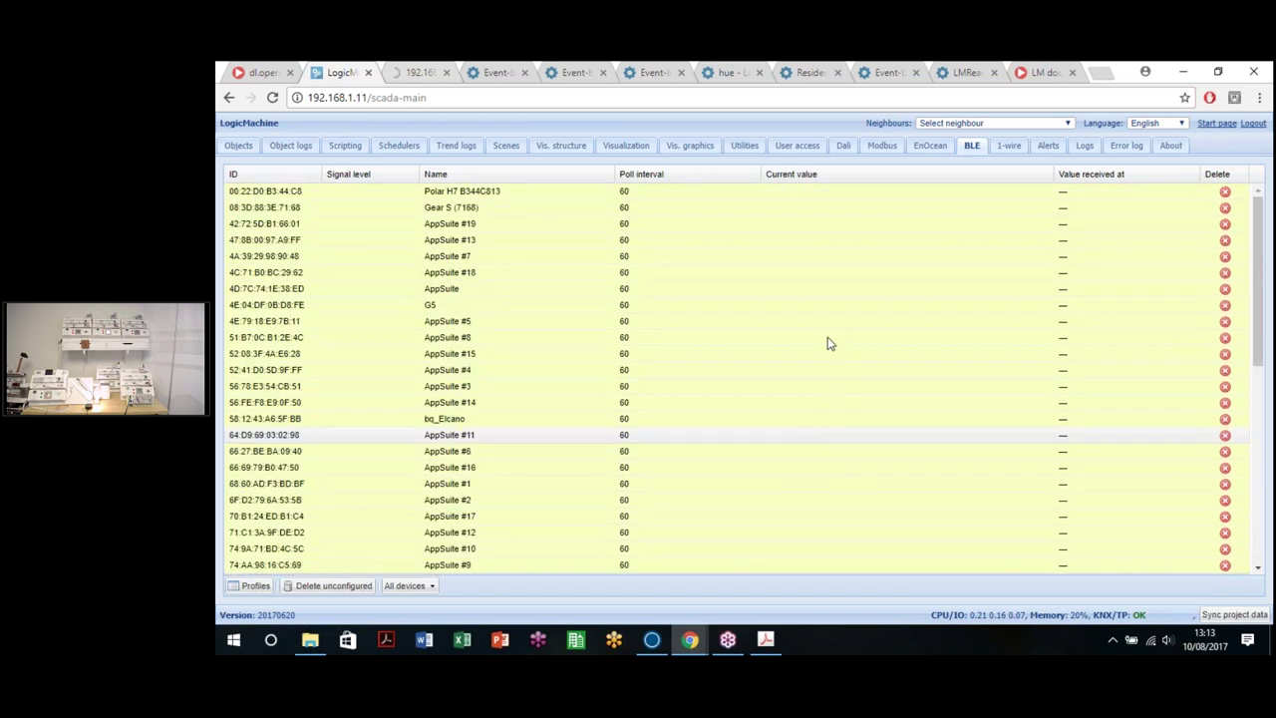
{"action": "scroll", "coordinate": [836, 389], "scroll_direction": "down", "scroll_amount": 5}
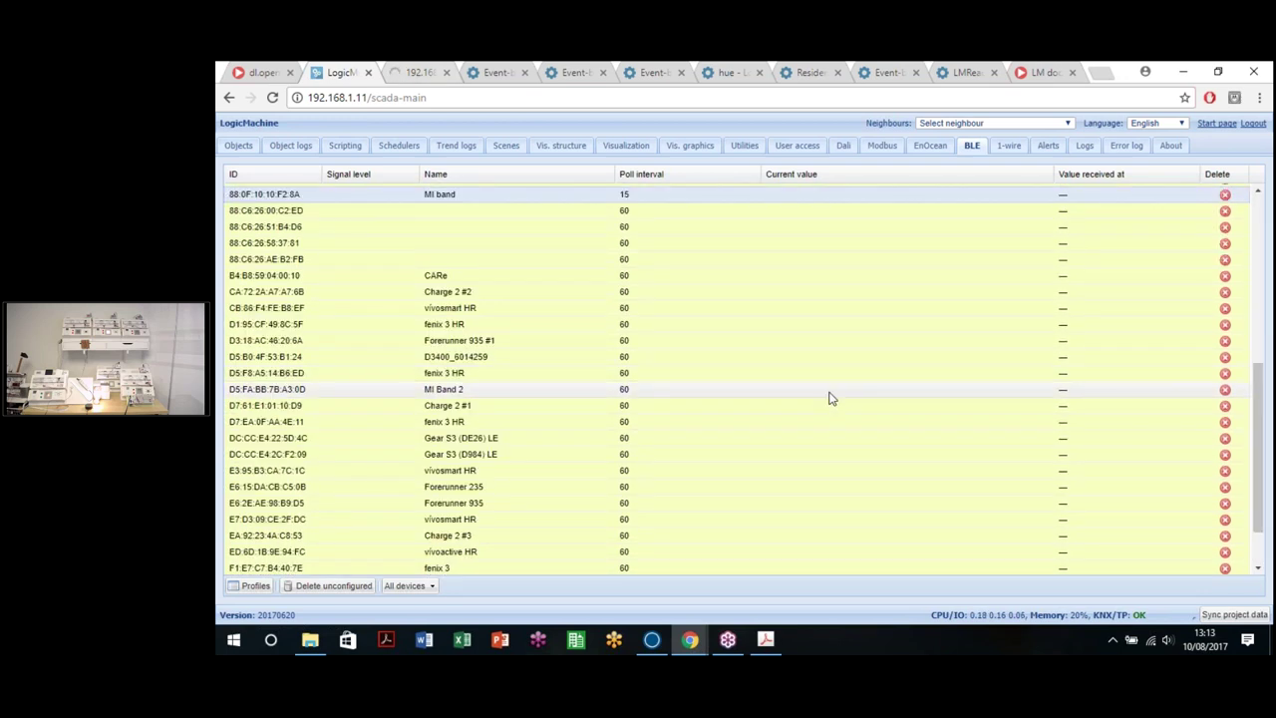
{"action": "scroll", "coordinate": [829, 396], "scroll_direction": "up", "scroll_amount": 3}
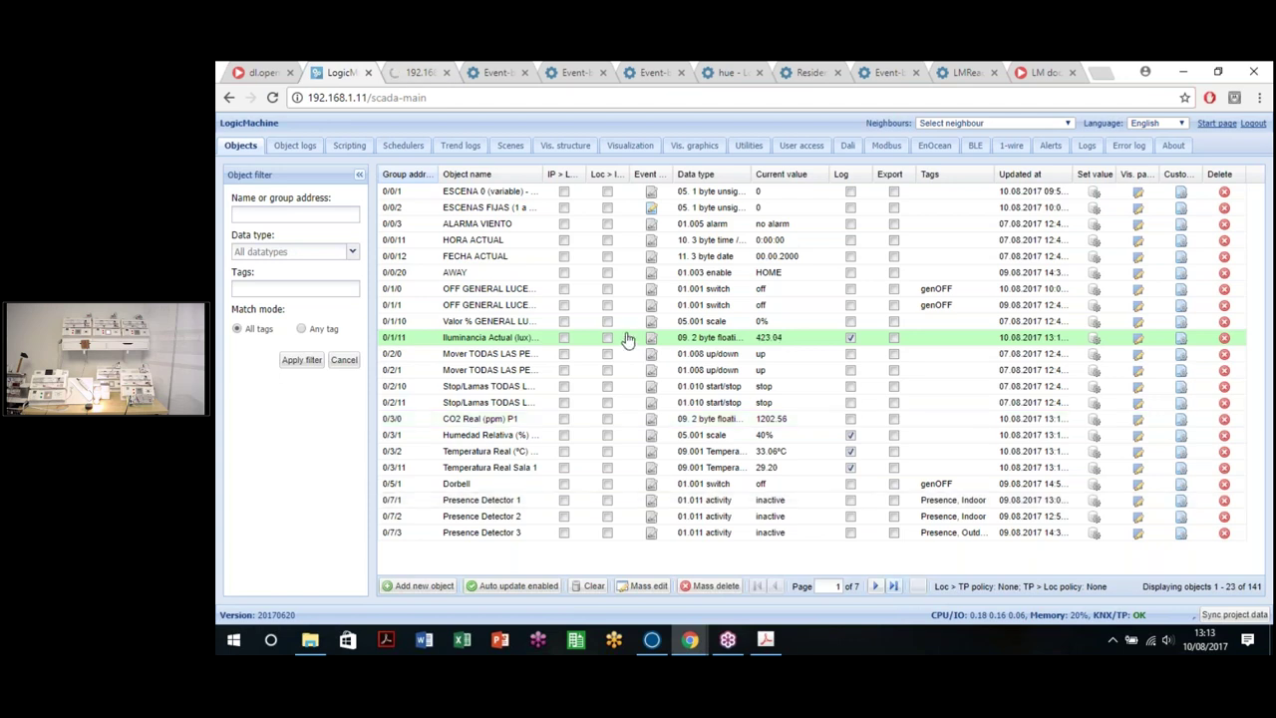
Step: On the last objects page, set the MI band - Vibrate object to on
{"action": "key", "text": "End"}
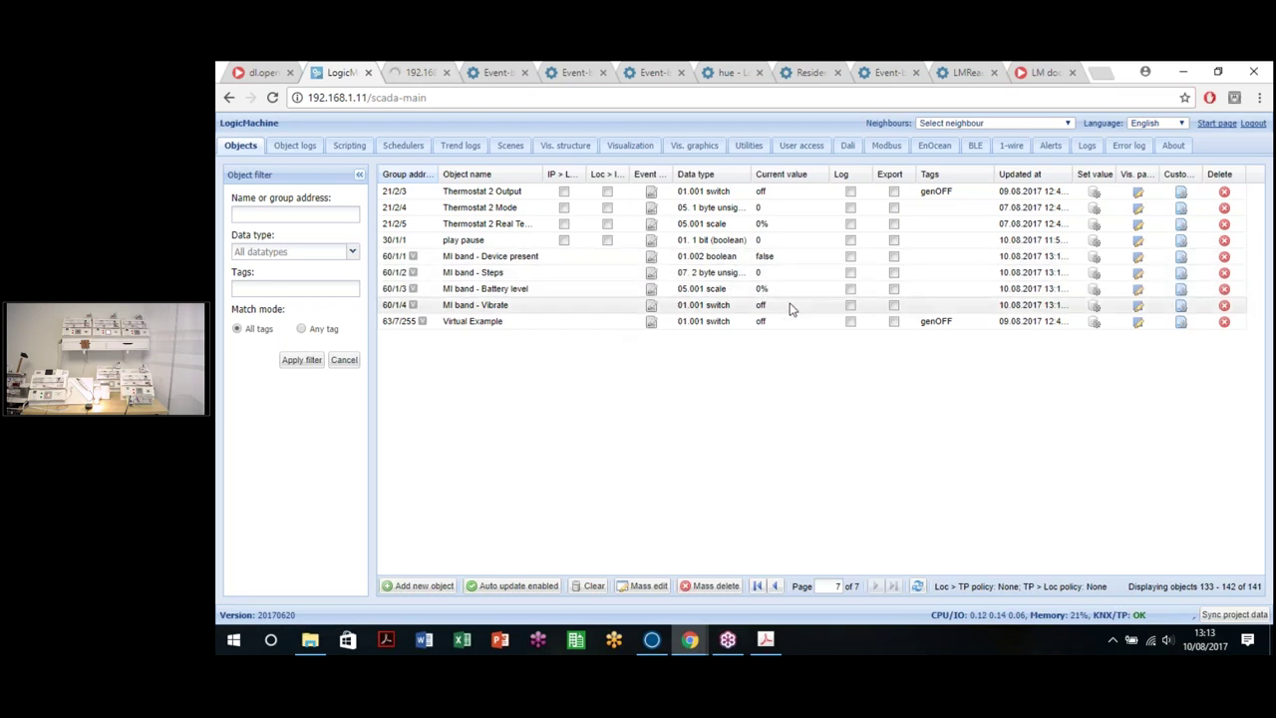
{"action": "left_click", "coordinate": [1094, 307]}
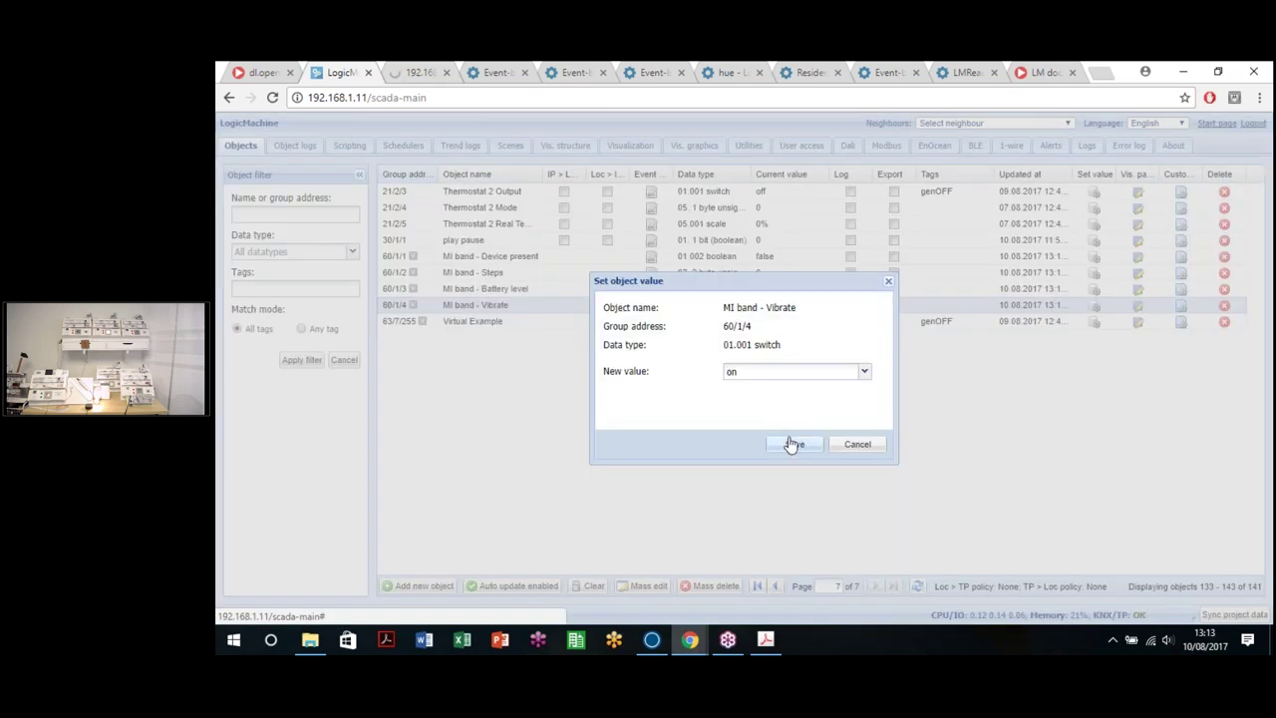
{"action": "left_click", "coordinate": [791, 444]}
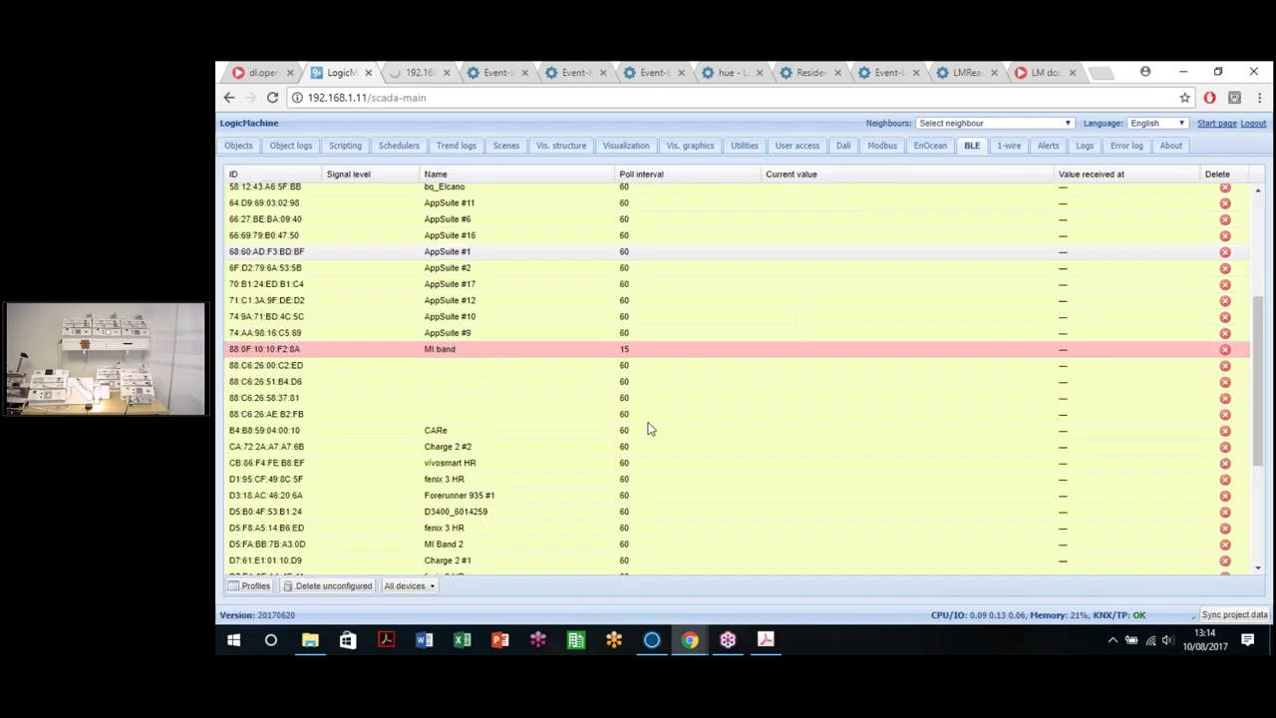
Step: Sign in to the 192.168.1.13 controller page with the admin account
{"action": "left_click", "coordinate": [417, 72]}
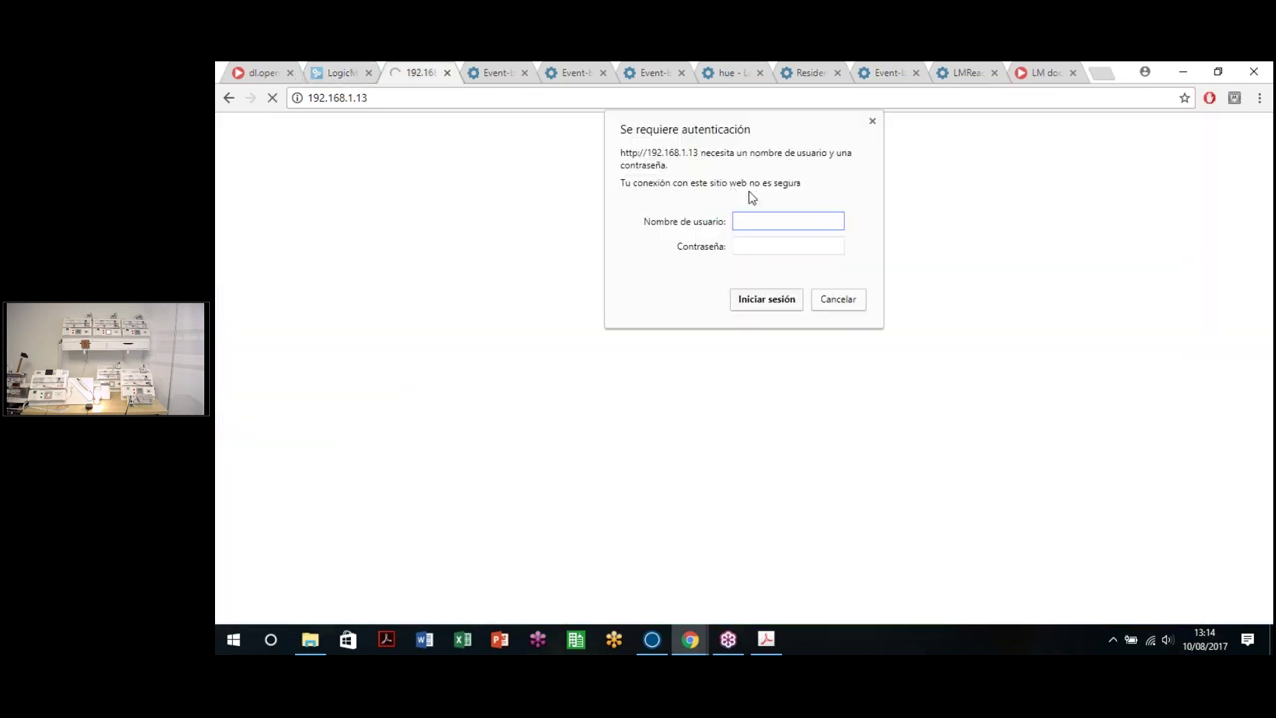
{"action": "type", "text": "admin"}
{"action": "key", "text": "Tab"}
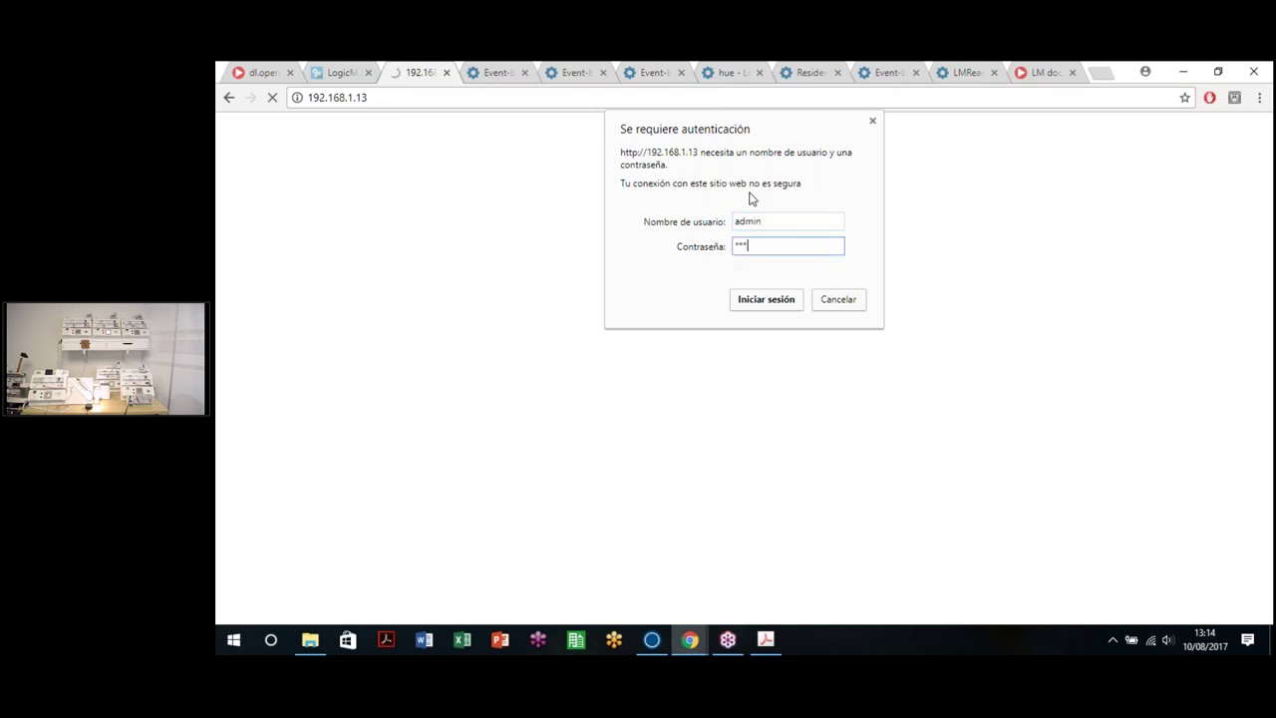
{"action": "key", "text": "Return"}
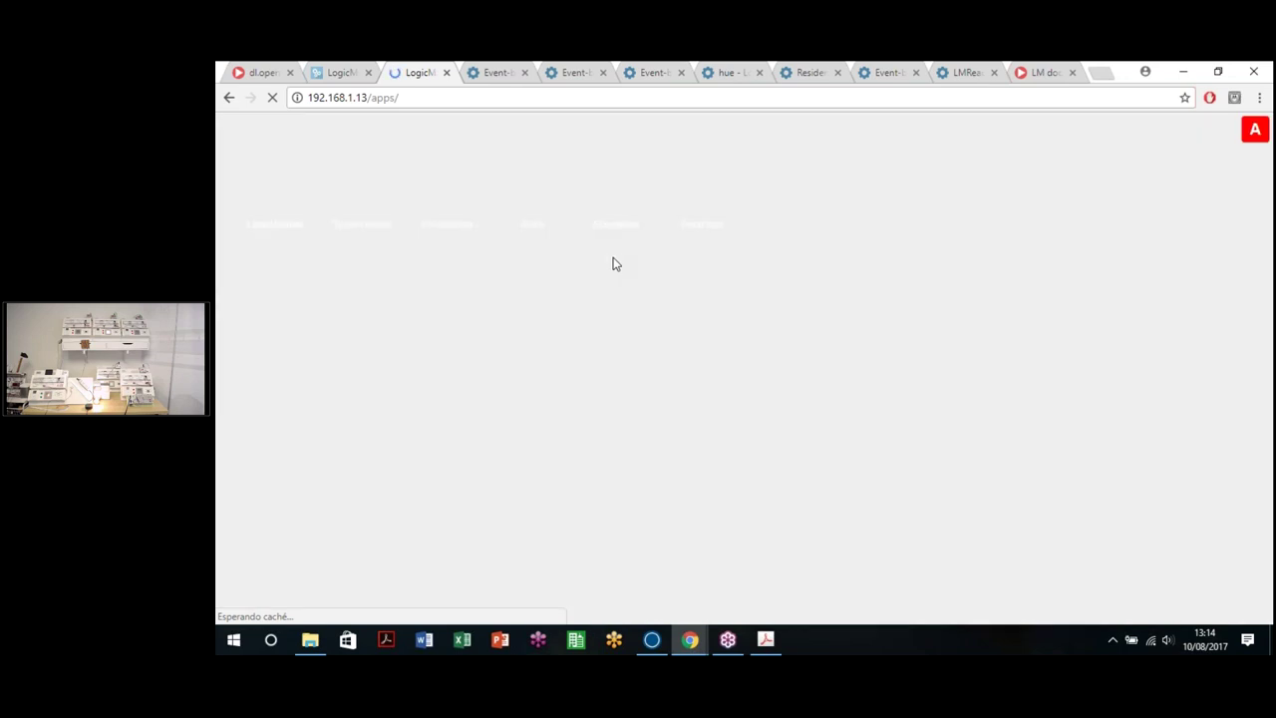
Step: Back on the BLE list, save the Mi Band 2 profile and open the Objects list
{"action": "key", "text": "ctrl+shift+Tab"}
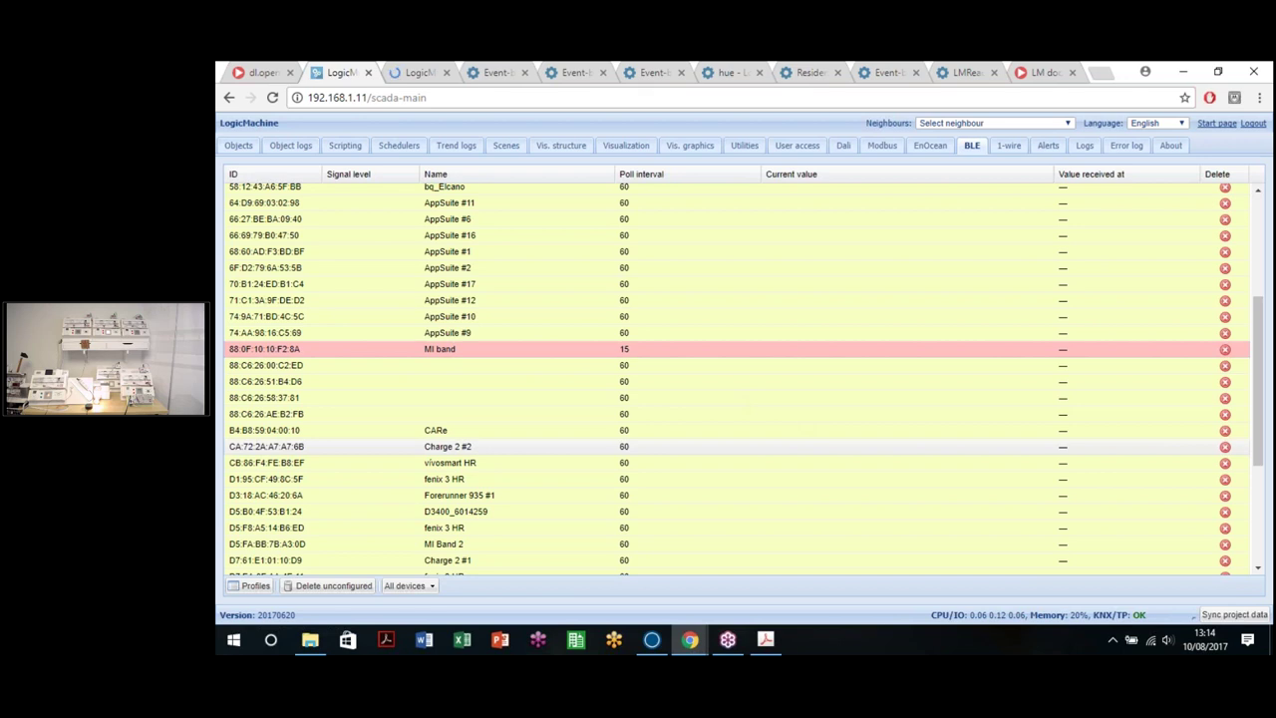
{"action": "scroll", "coordinate": [837, 388], "scroll_direction": "down", "scroll_amount": 3}
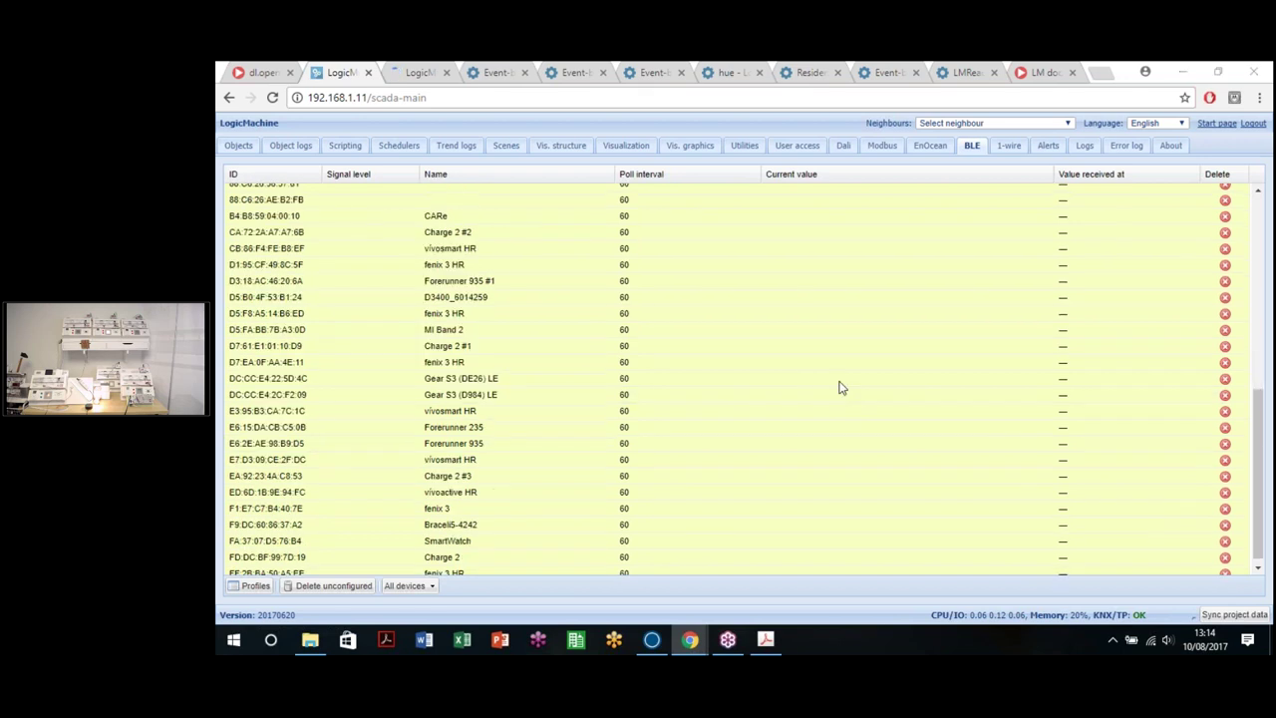
{"action": "left_click", "coordinate": [568, 330]}
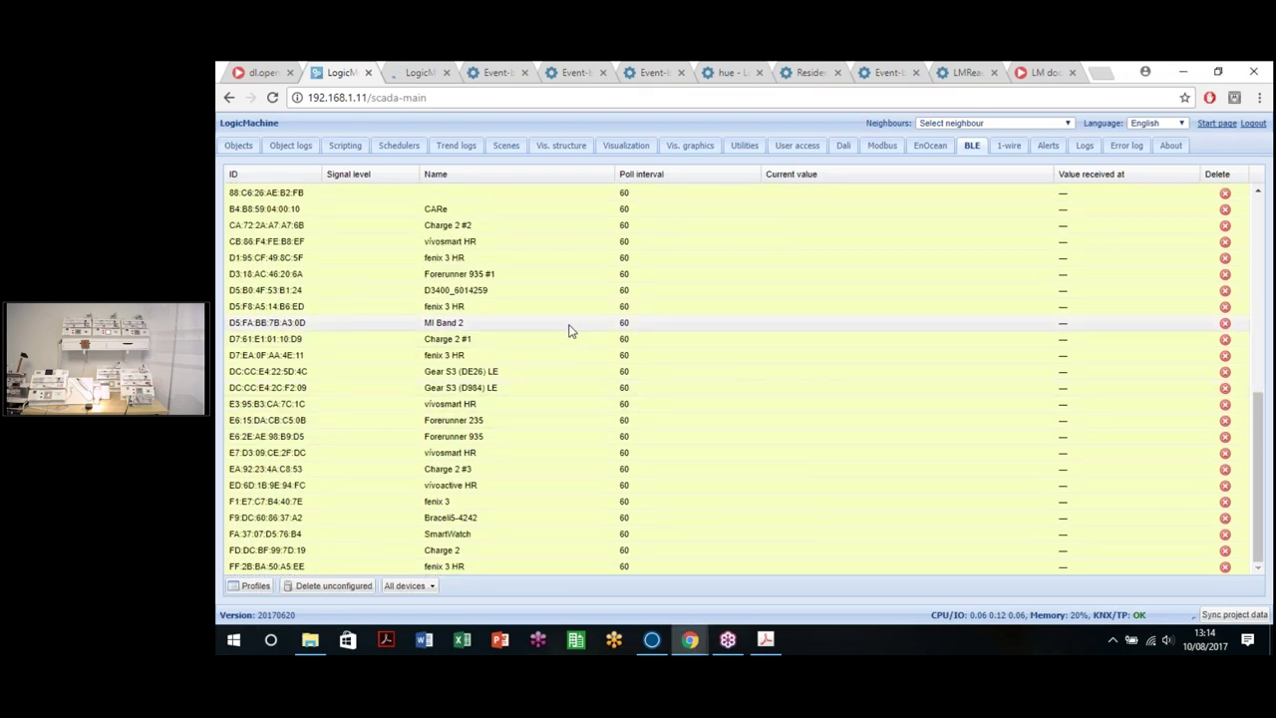
{"action": "left_click", "coordinate": [569, 330]}
{"action": "left_click", "coordinate": [850, 399]}
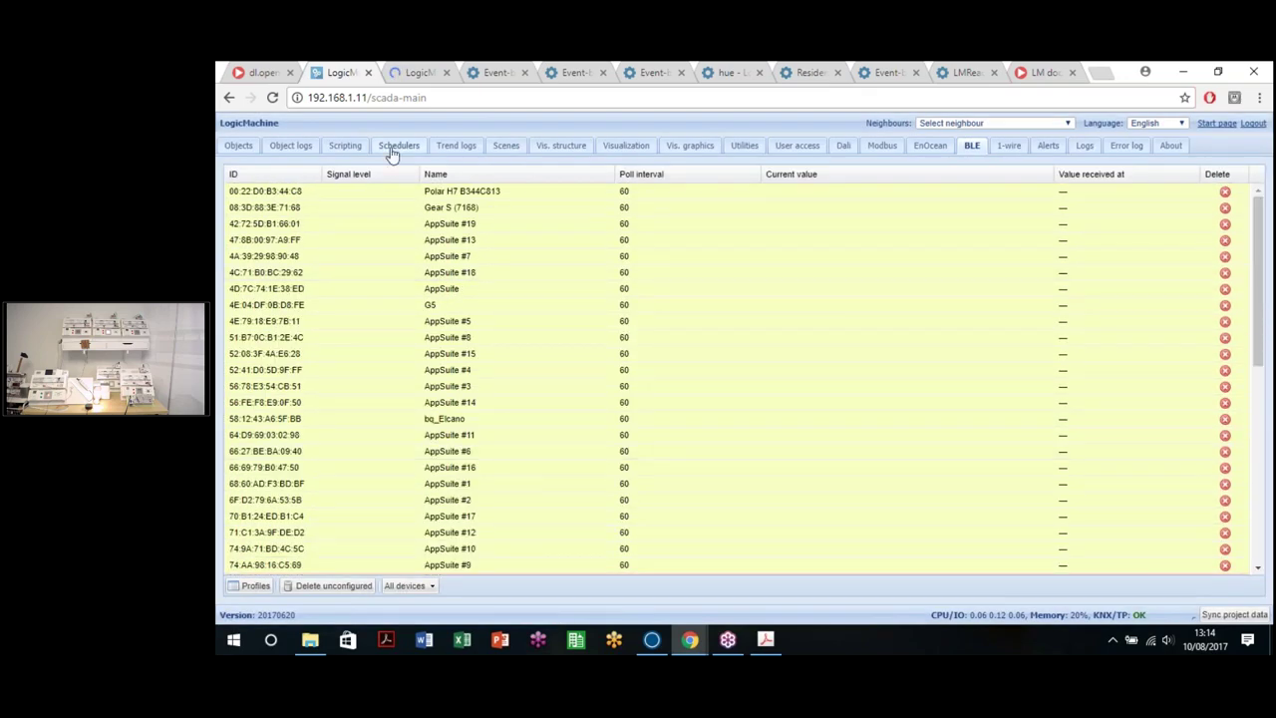
{"action": "left_click", "coordinate": [245, 147]}
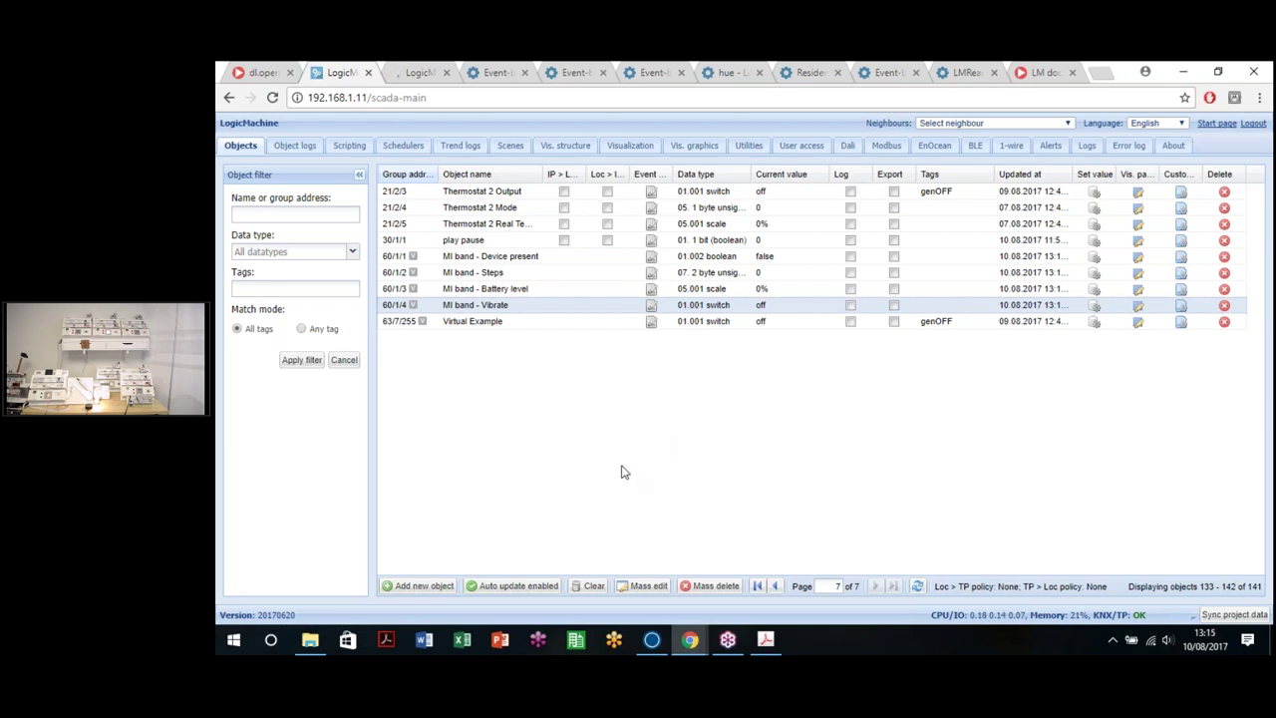
Step: Return to the apps dashboard and change the controller address in the page URL
{"action": "left_click", "coordinate": [228, 97]}
{"action": "left_click", "coordinate": [414, 73]}
{"action": "left_click_drag", "start_coordinate": [361, 98], "coordinate": [527, 103]}
{"action": "type", "text": "1"}
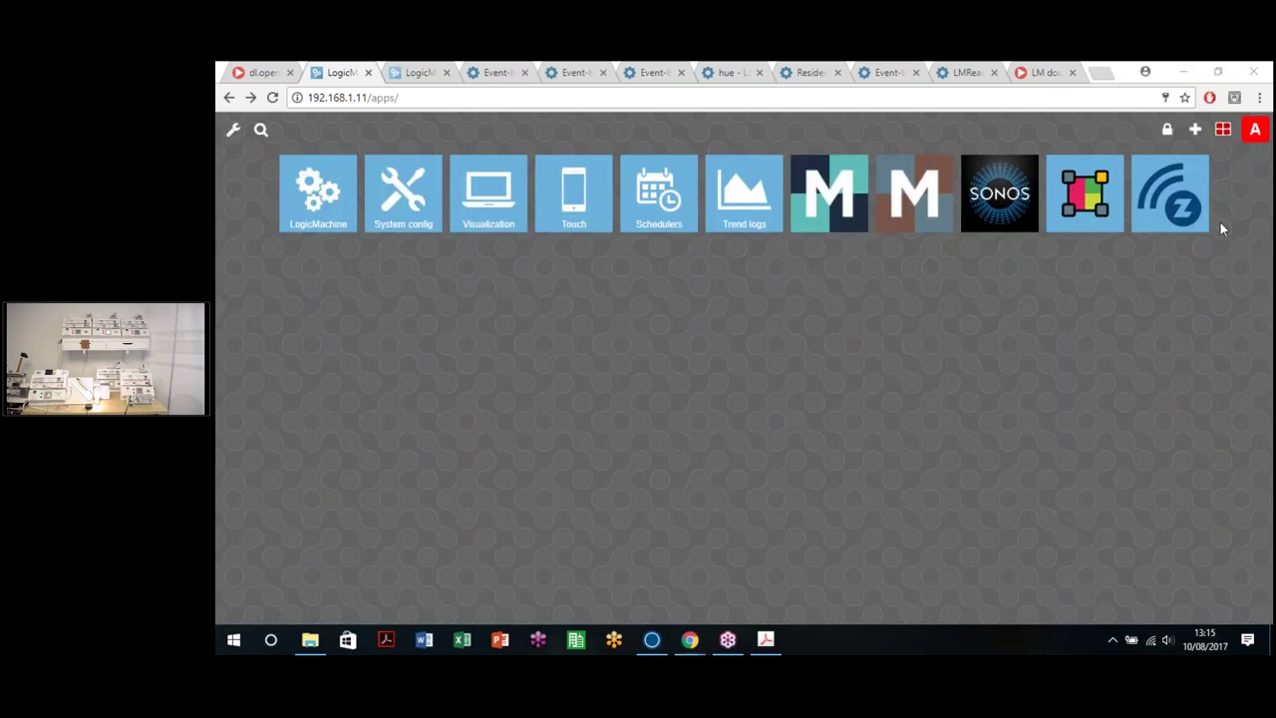
Step: Install the Amazon Alexa App from the app store, then open the Mosaic app
{"action": "left_click", "coordinate": [1192, 139]}
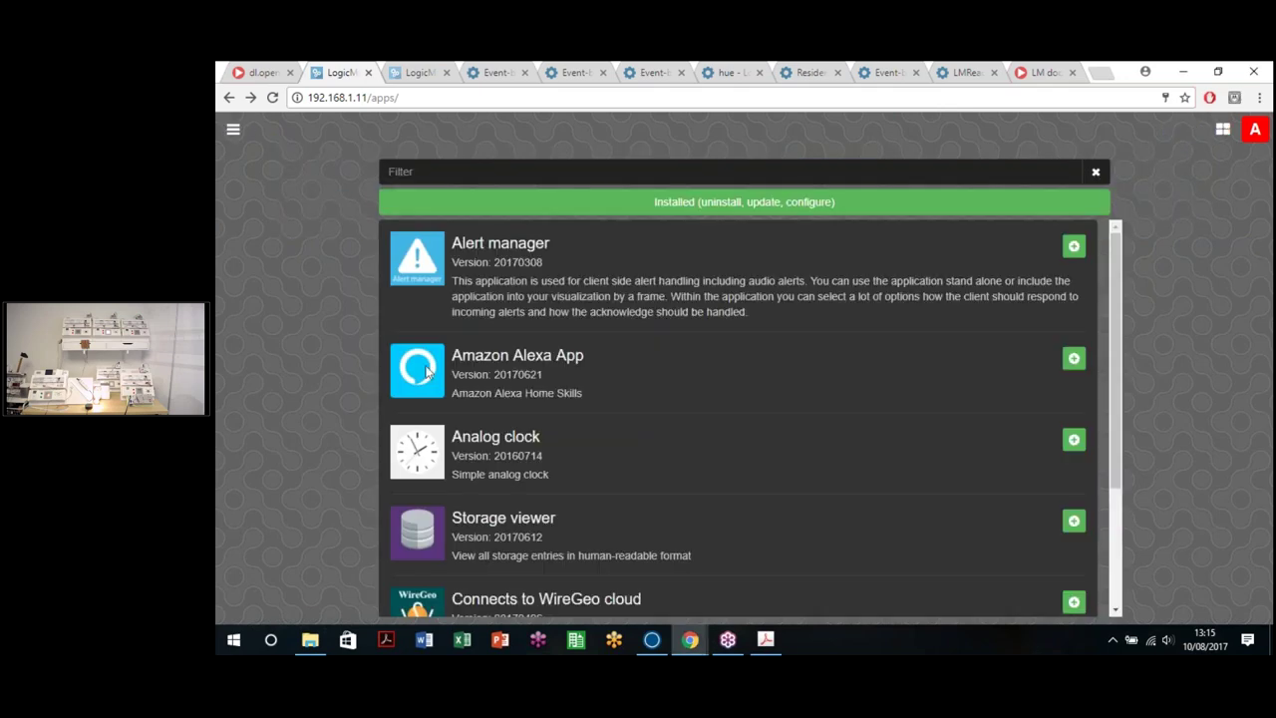
{"action": "left_click", "coordinate": [1073, 359]}
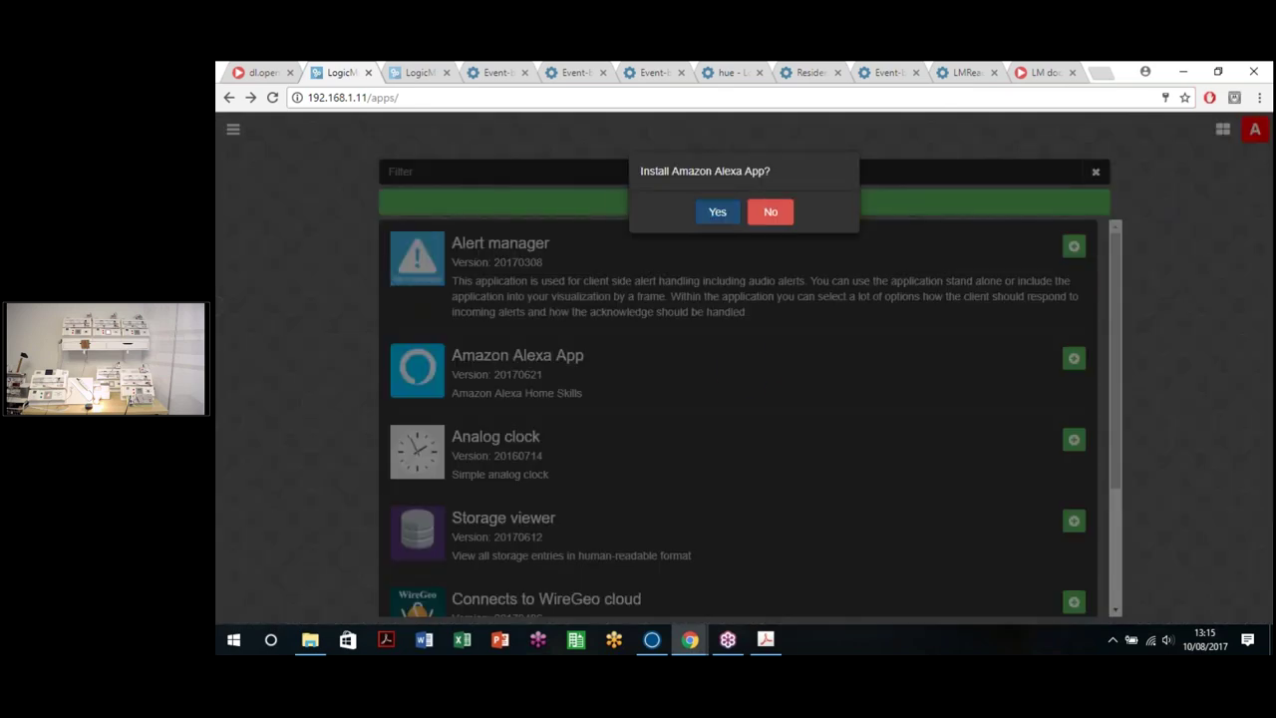
{"action": "left_click", "coordinate": [725, 218]}
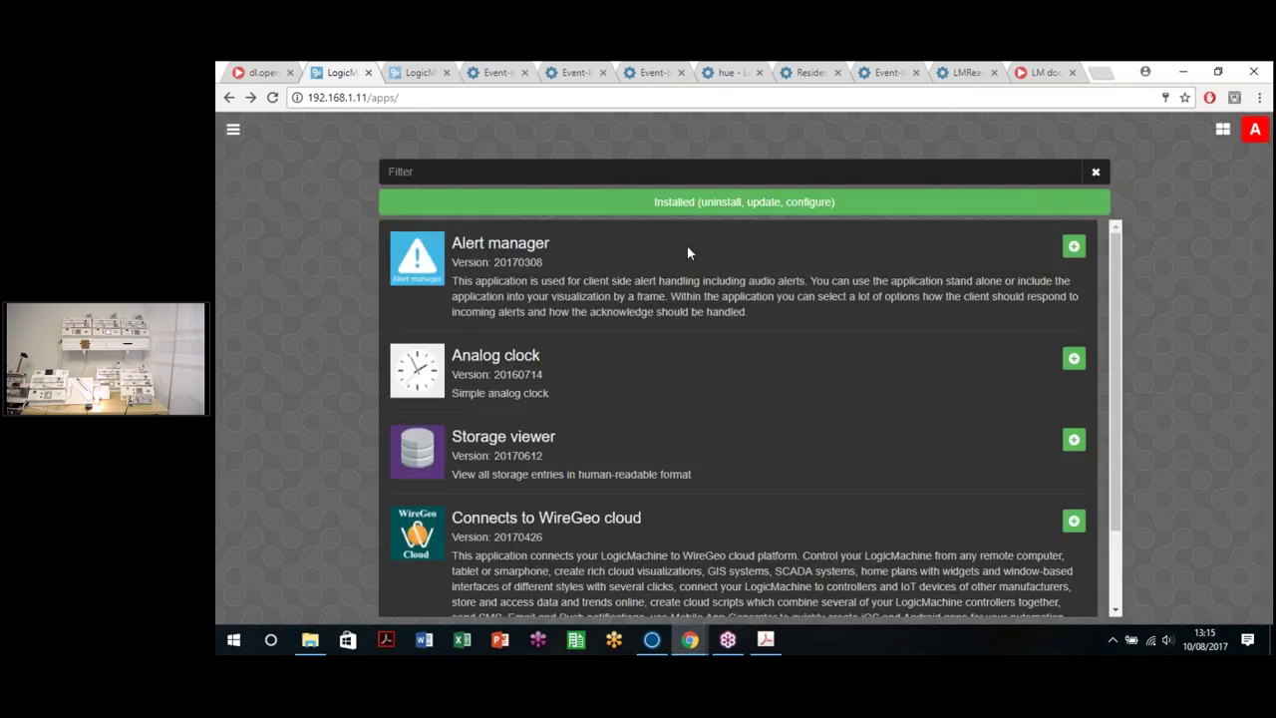
{"action": "left_click", "coordinate": [1221, 132]}
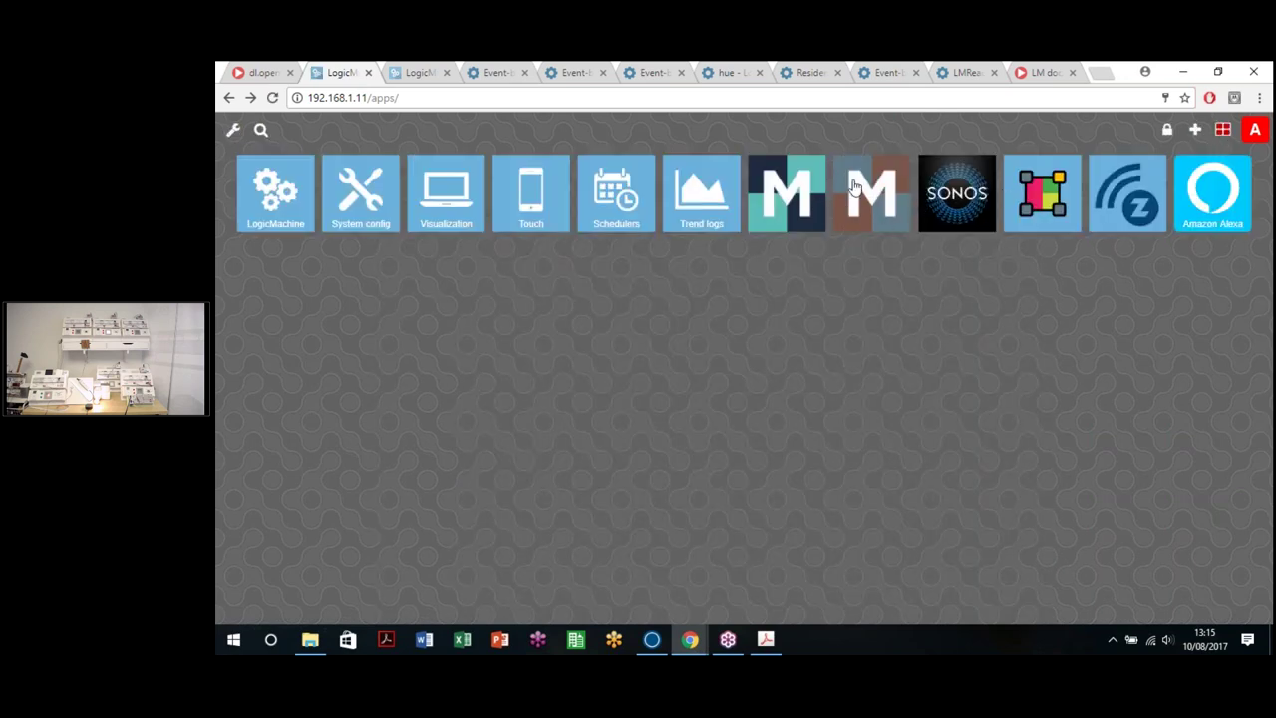
{"action": "left_click", "coordinate": [855, 187]}
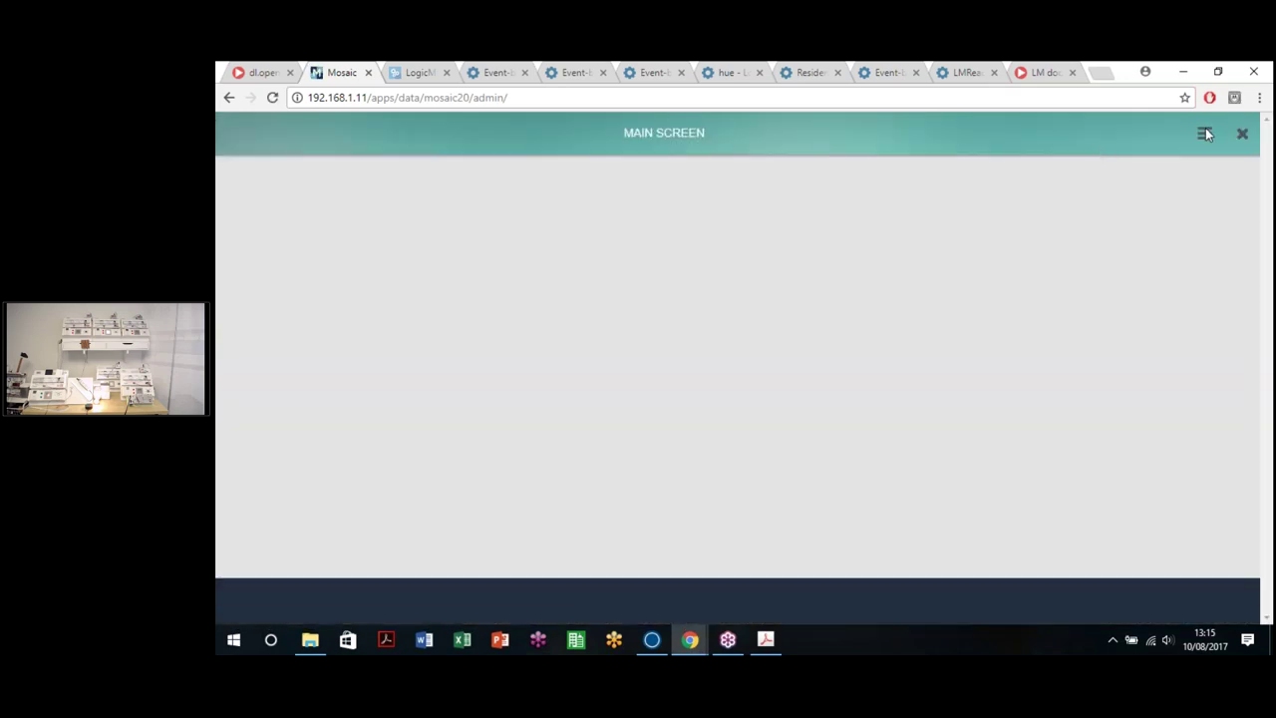
{"action": "left_click", "coordinate": [1205, 132]}
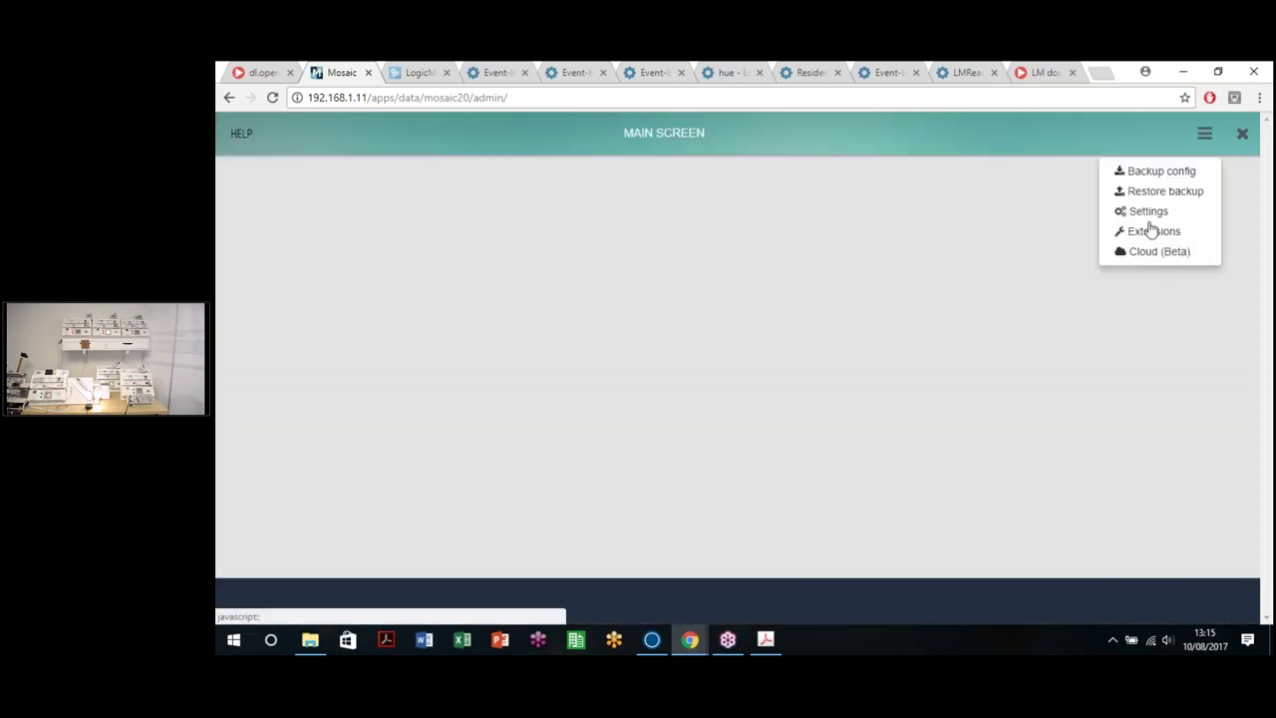
{"action": "left_click", "coordinate": [1204, 132]}
{"action": "left_click", "coordinate": [1158, 255]}
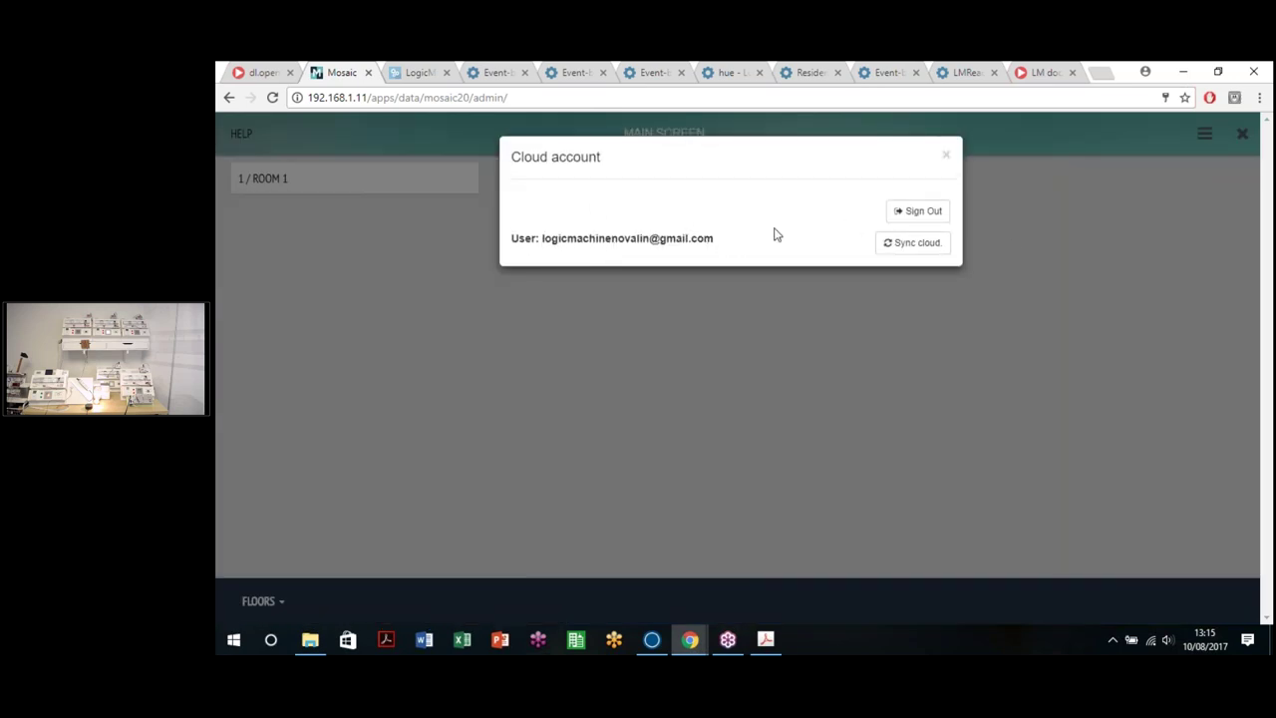
{"action": "left_click", "coordinate": [946, 156]}
{"action": "key", "text": "alt+Left"}
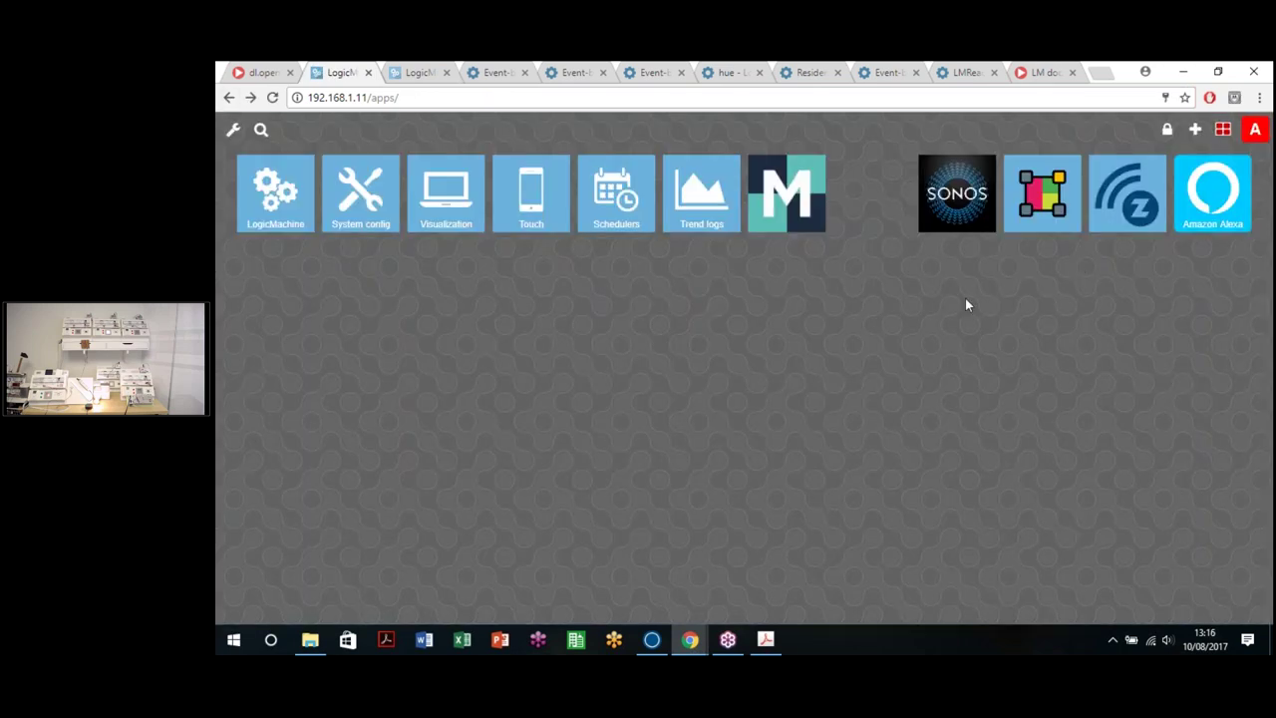
Step: In the Amazon Alexa app, sign out and sign back in, declining Chrome's password update
{"action": "left_click", "coordinate": [1195, 209]}
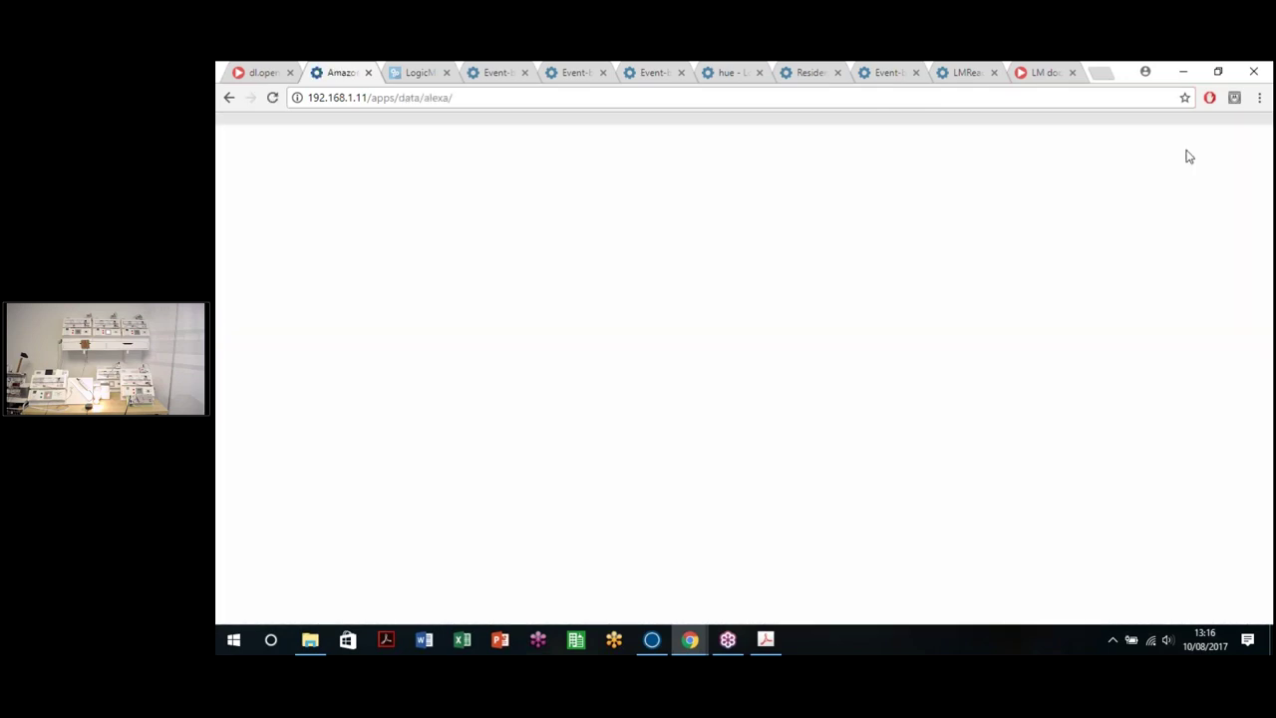
{"action": "mouse_move", "coordinate": [1166, 150]}
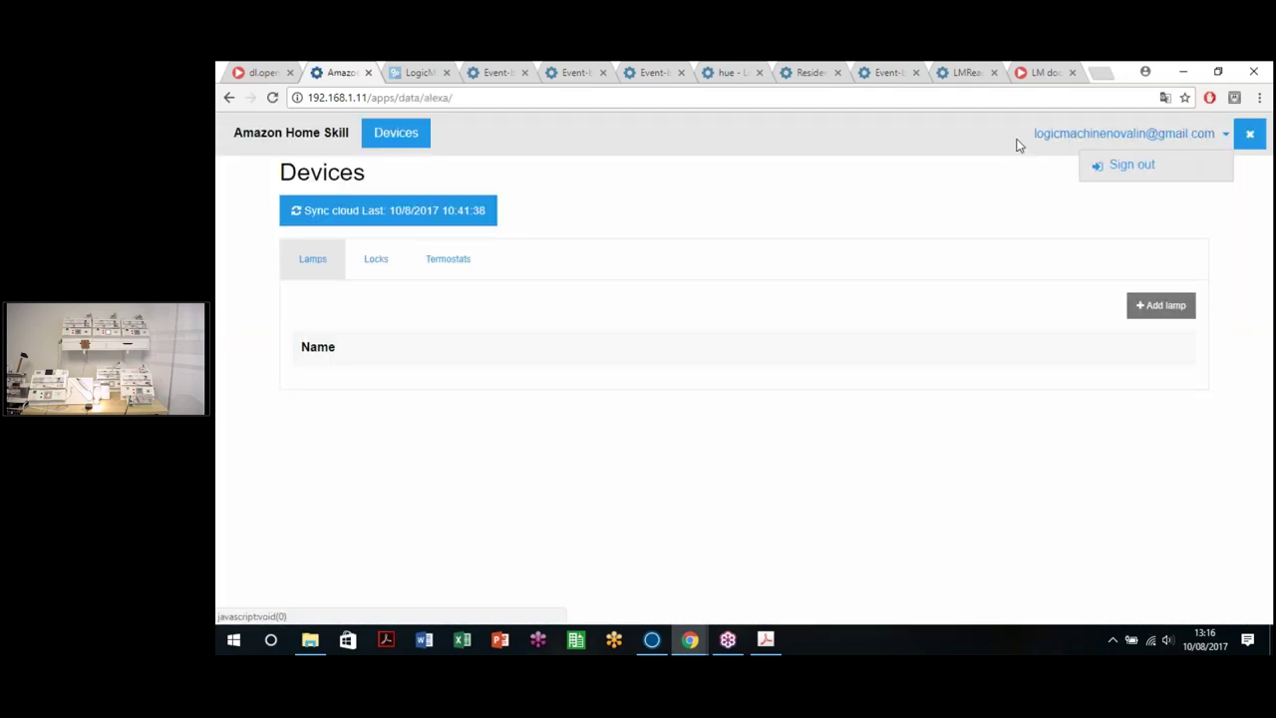
{"action": "left_click", "coordinate": [1109, 177]}
{"action": "left_click", "coordinate": [1199, 134]}
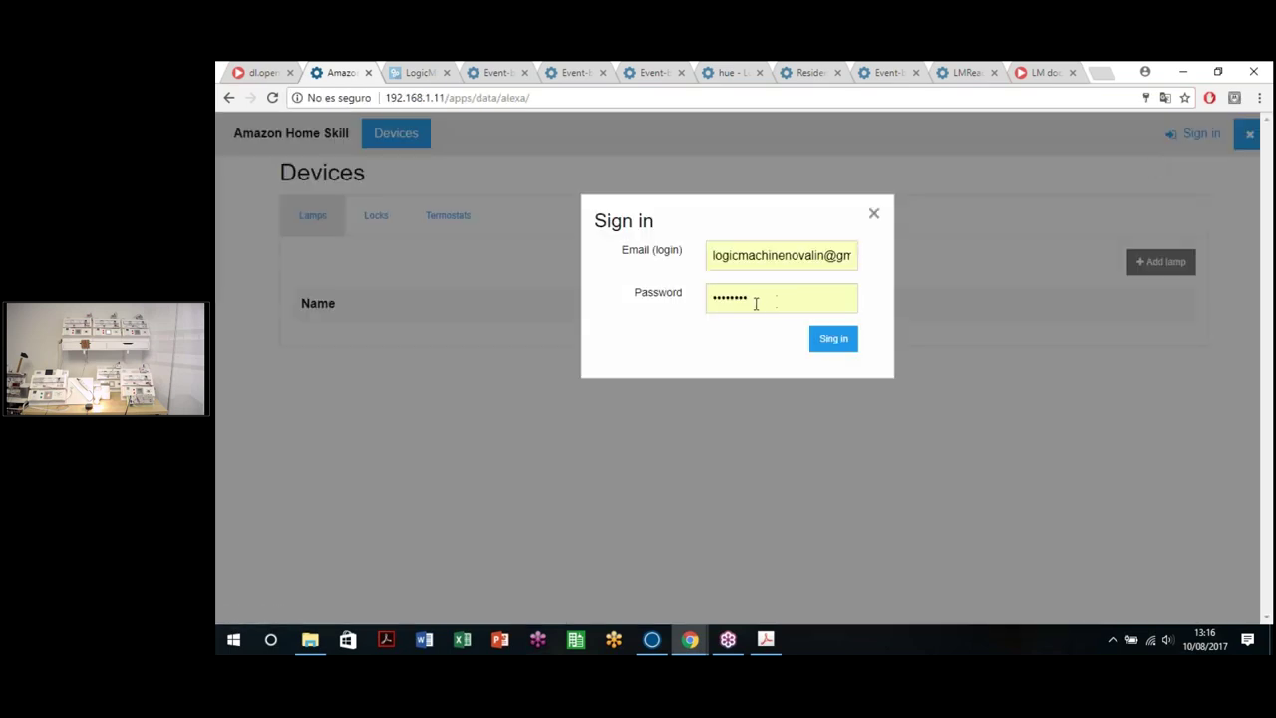
{"action": "double_click", "coordinate": [755, 304]}
{"action": "type", "text": "*"}
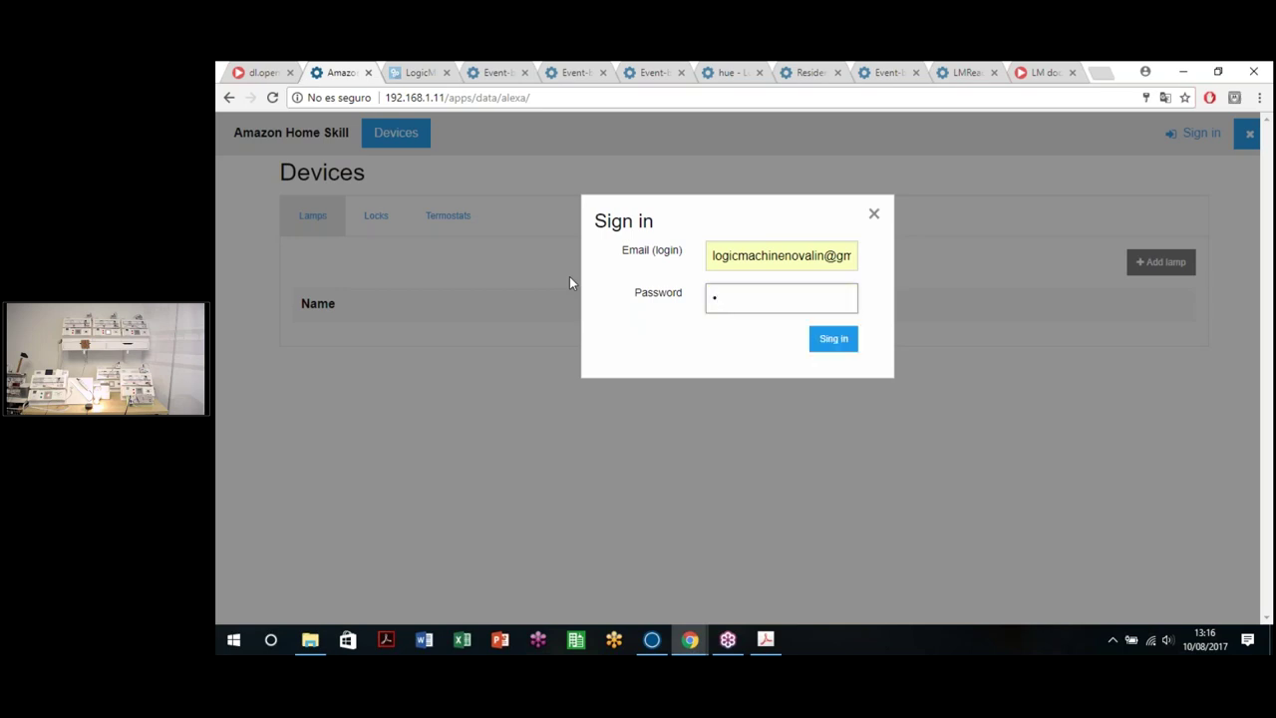
{"action": "type", "text": "*******"}
{"action": "left_click", "coordinate": [815, 348]}
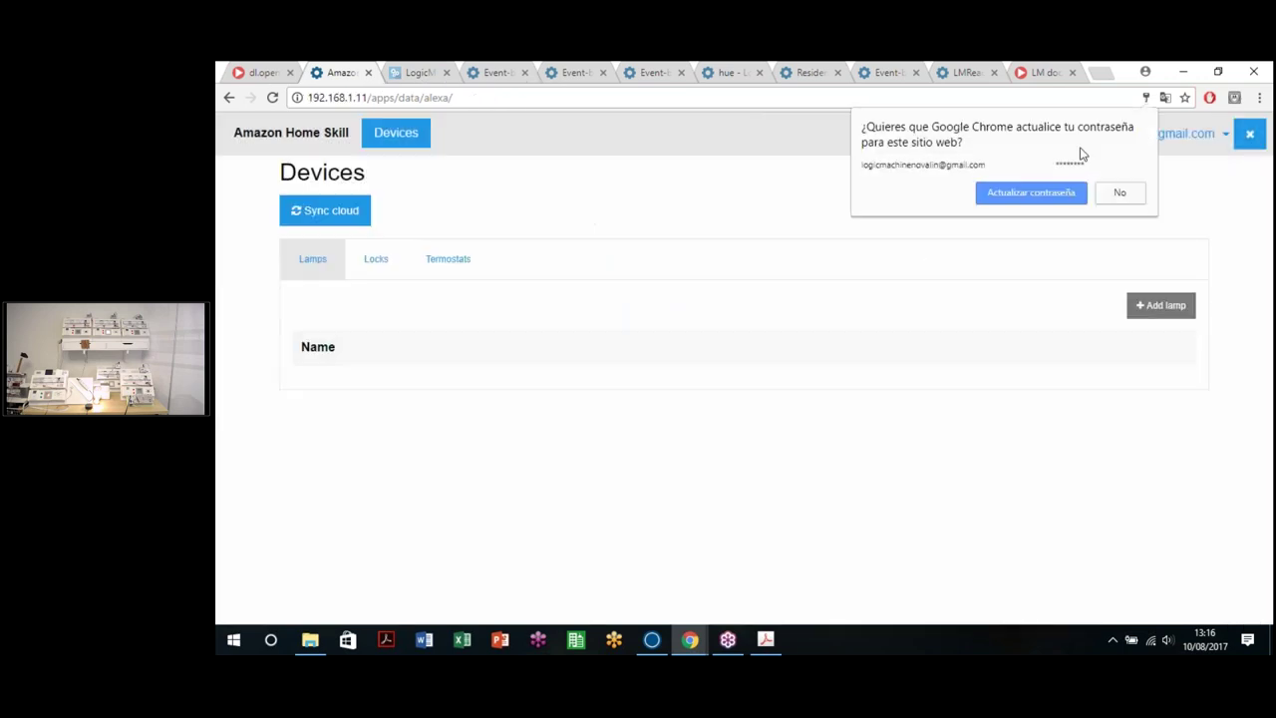
{"action": "left_click", "coordinate": [1121, 192]}
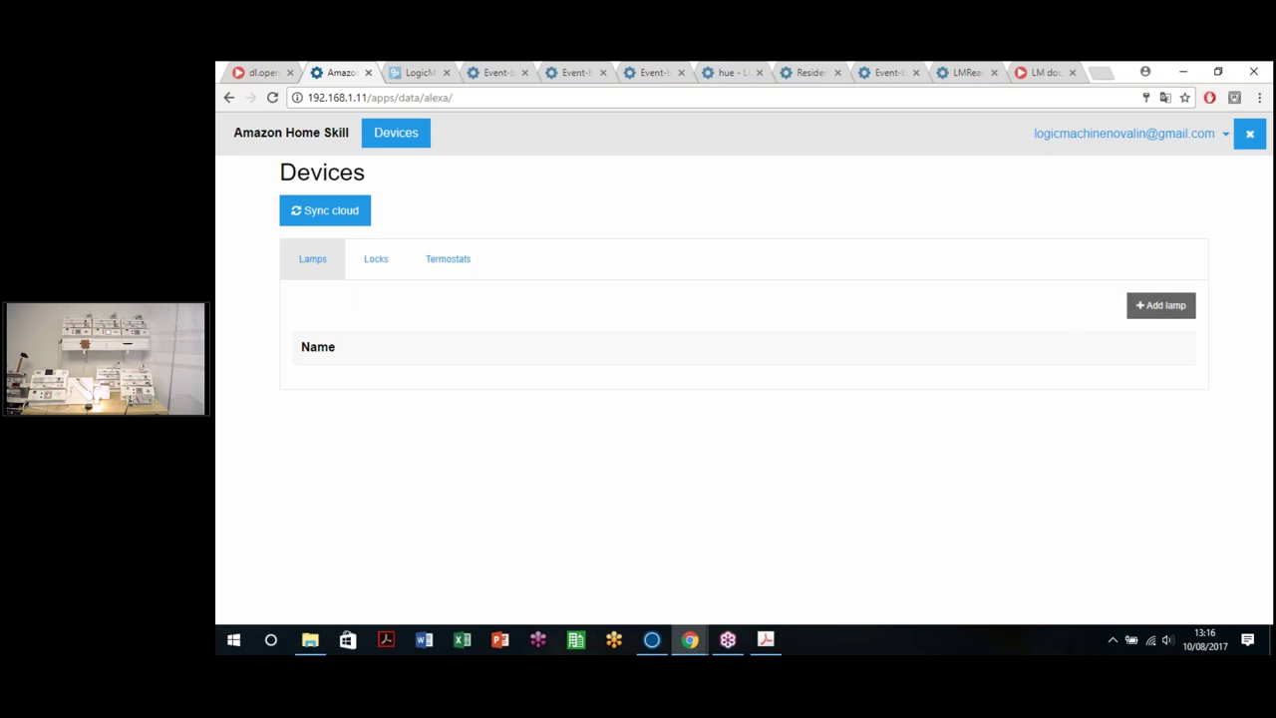
Step: Browse the Locks and Termostats device lists, then return to the empty Lamps list
{"action": "left_click", "coordinate": [368, 262]}
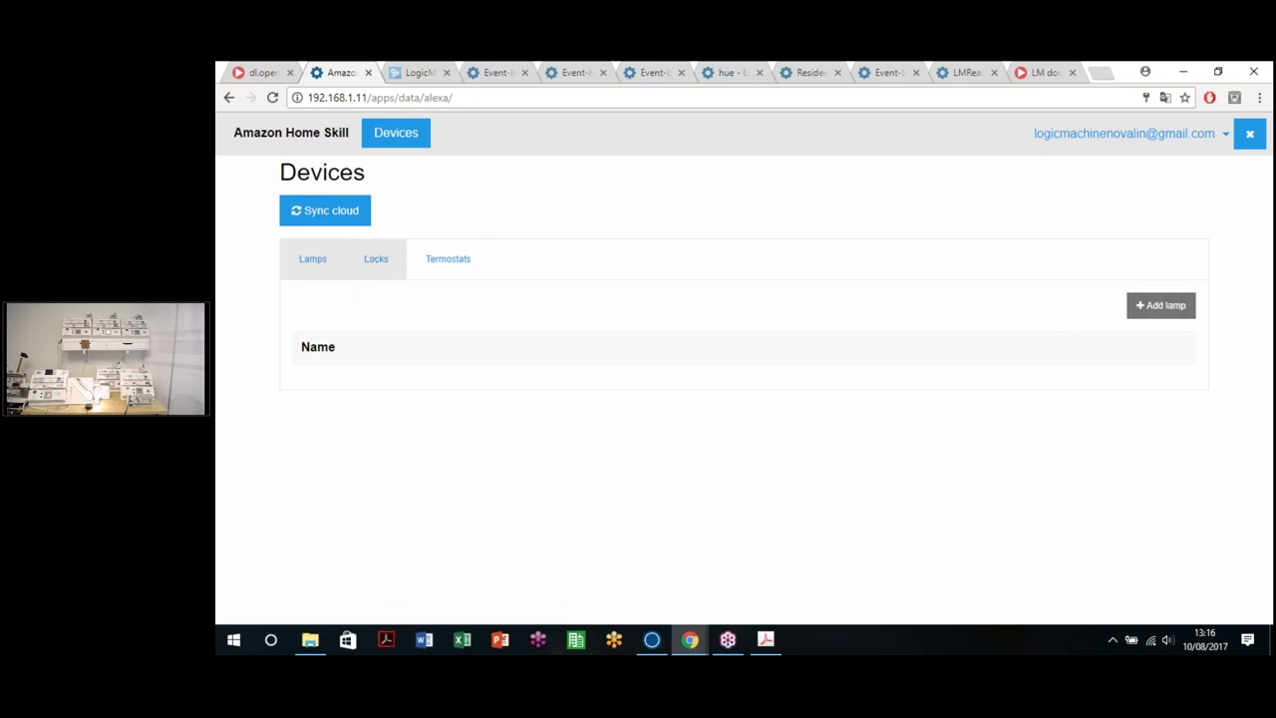
{"action": "left_click", "coordinate": [458, 274]}
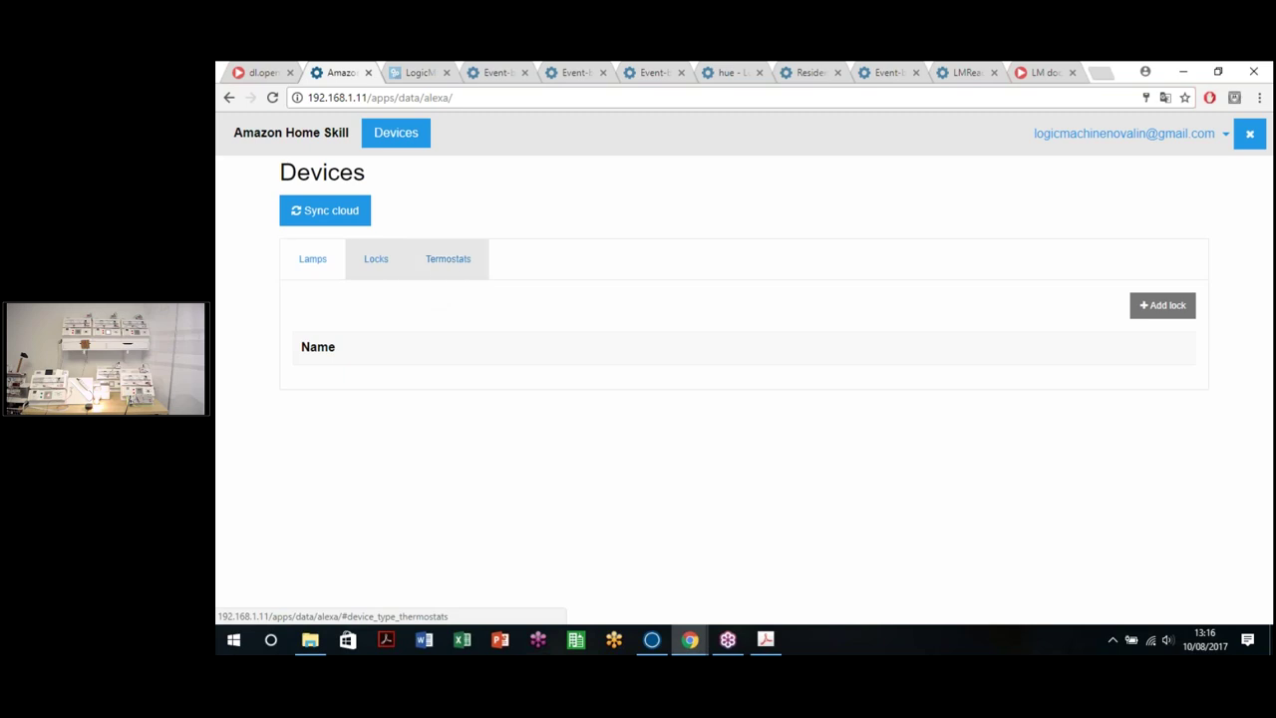
{"action": "left_click", "coordinate": [304, 269]}
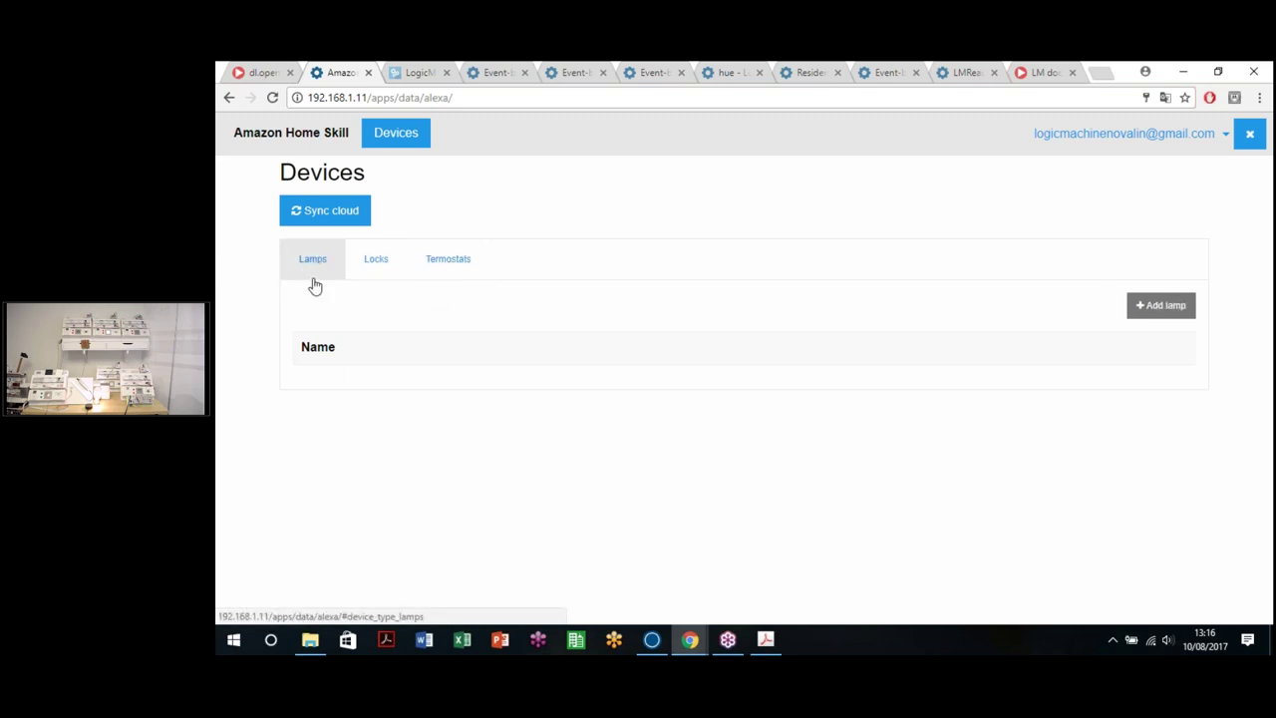
Step: Start a new lamp and look through the switch and dimmer object choices
{"action": "left_click", "coordinate": [1150, 309]}
{"action": "scroll", "coordinate": [465, 455], "scroll_direction": "down", "scroll_amount": 1}
{"action": "left_click", "coordinate": [473, 451]}
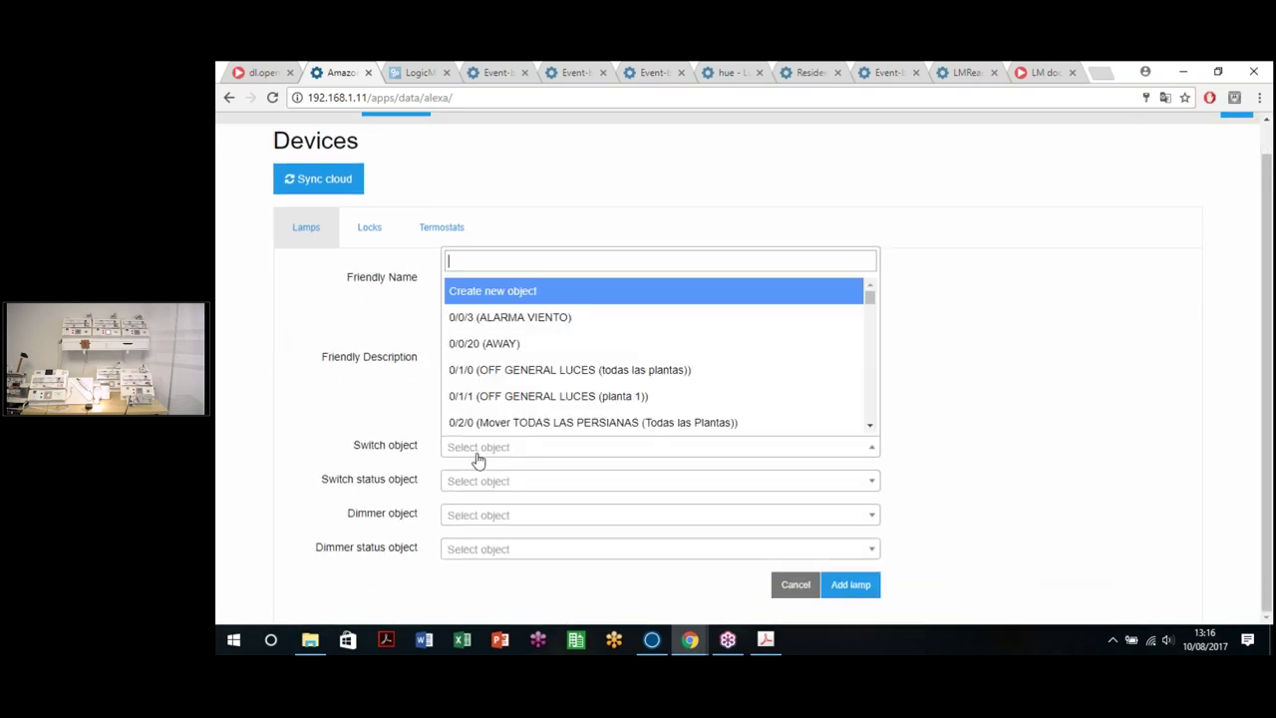
{"action": "left_click", "coordinate": [453, 494]}
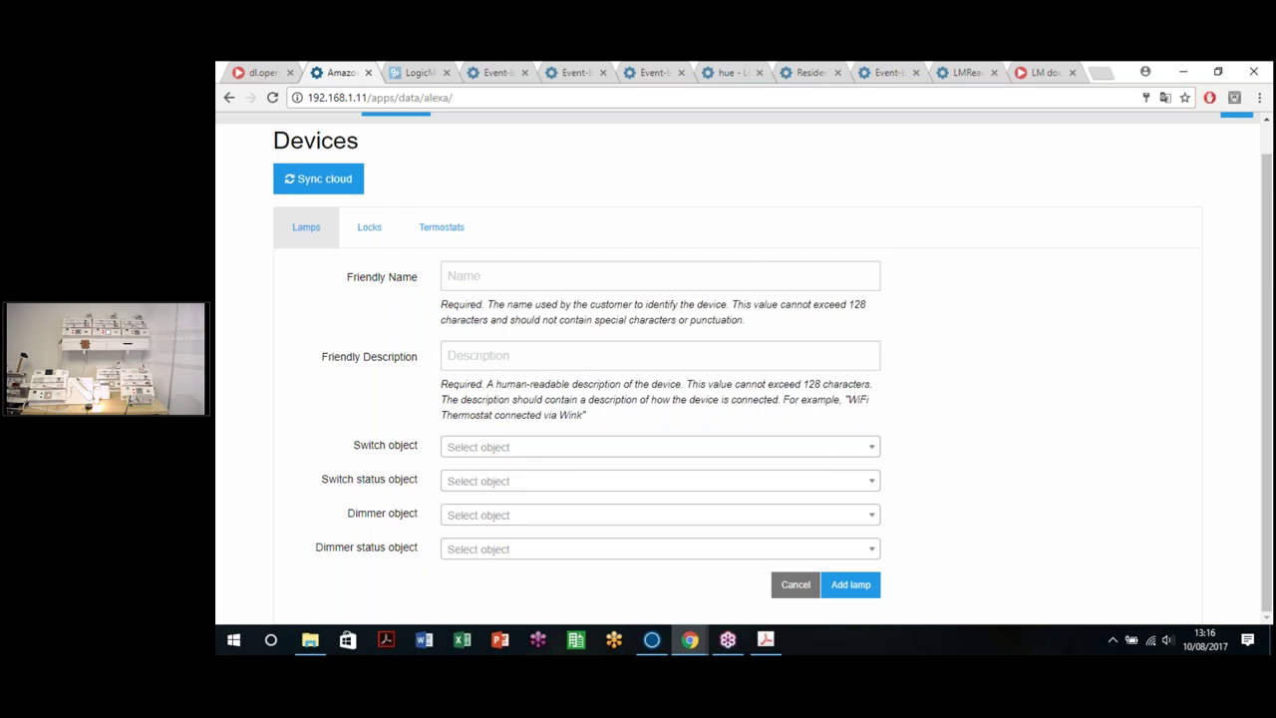
{"action": "left_click", "coordinate": [488, 520]}
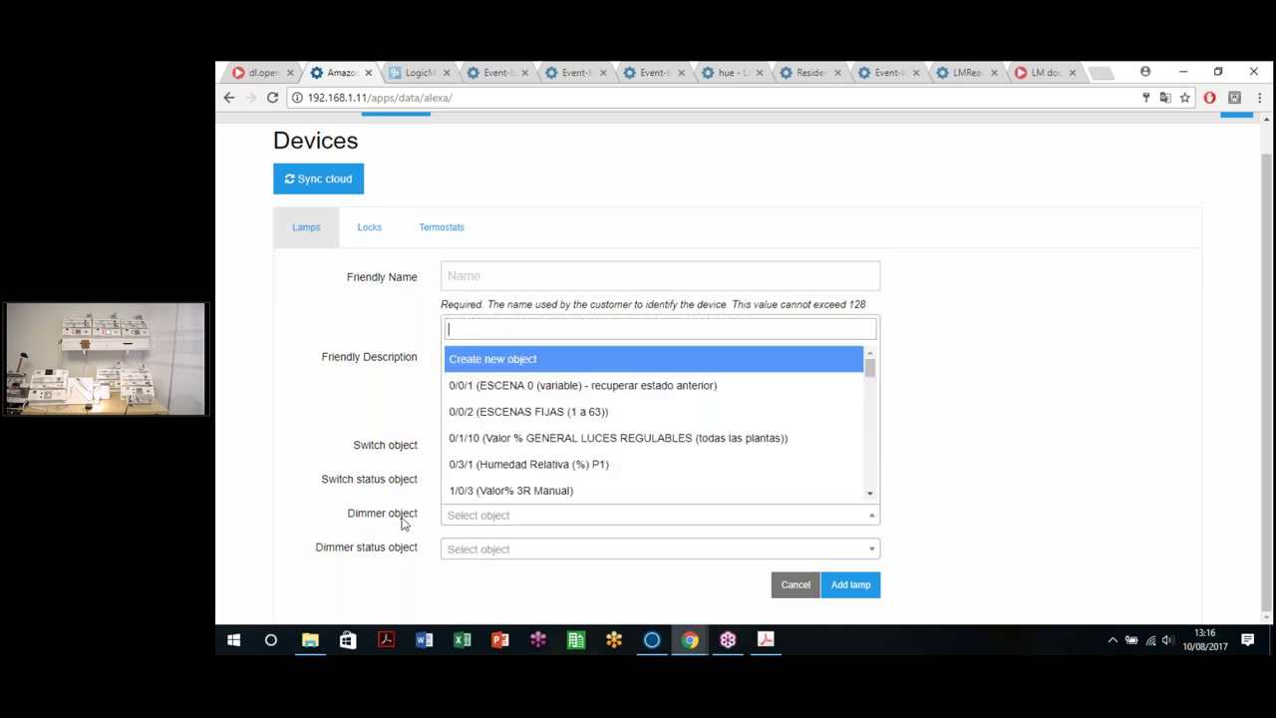
{"action": "left_click", "coordinate": [405, 519]}
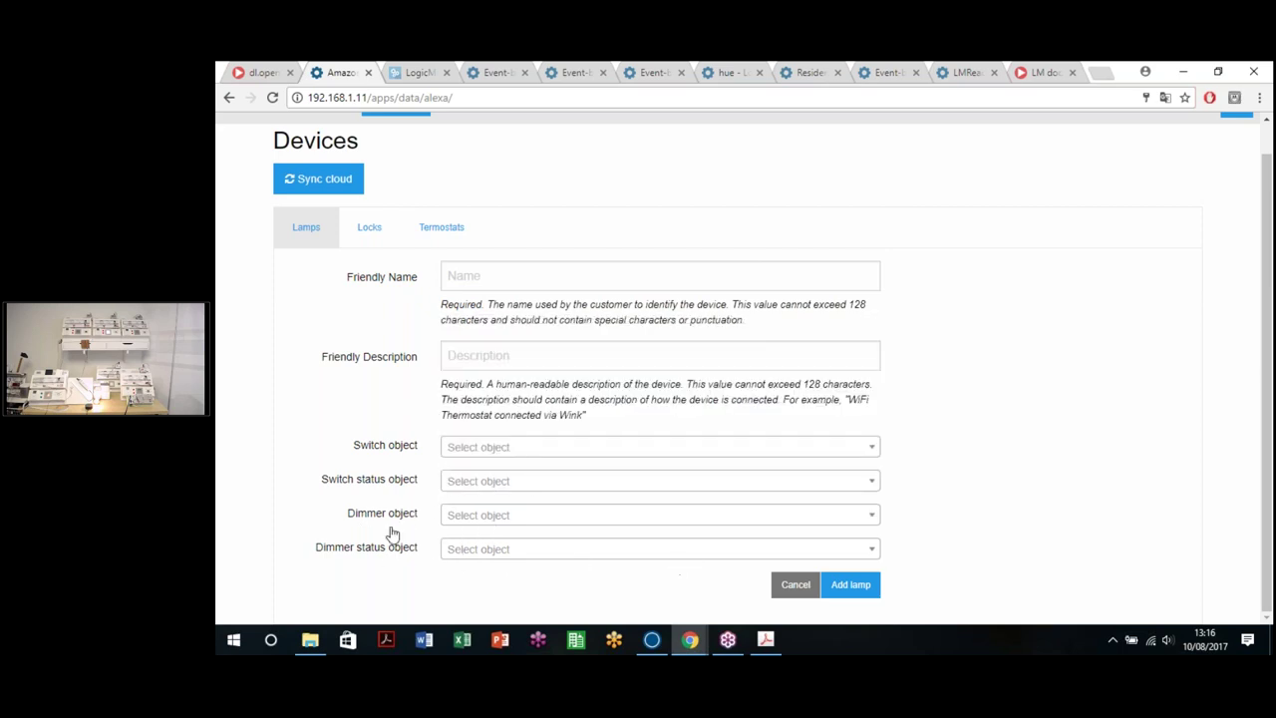
Step: Set the switch object to 1/1/3 and the switch status to 1/4/3
{"action": "left_click", "coordinate": [493, 450]}
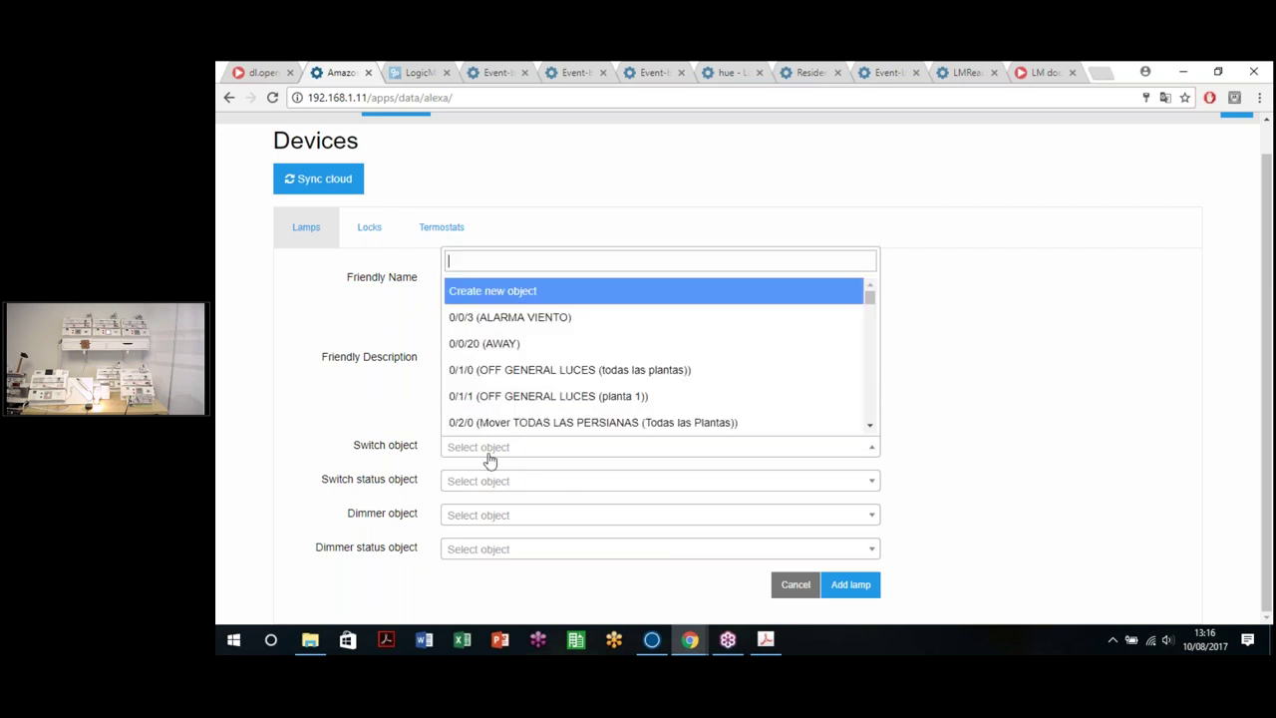
{"action": "scroll", "coordinate": [598, 399], "scroll_direction": "down", "scroll_amount": 5}
{"action": "scroll", "coordinate": [588, 349], "scroll_direction": "up", "scroll_amount": 1}
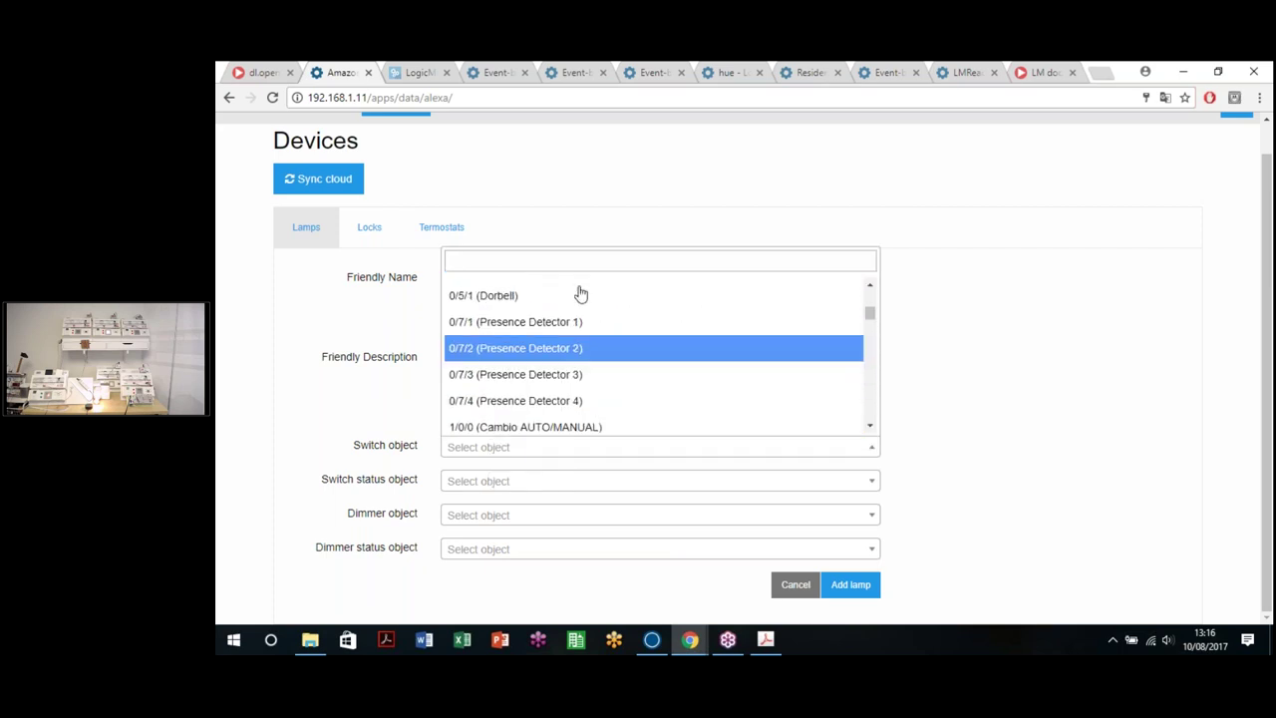
{"action": "type", "text": "1/"}
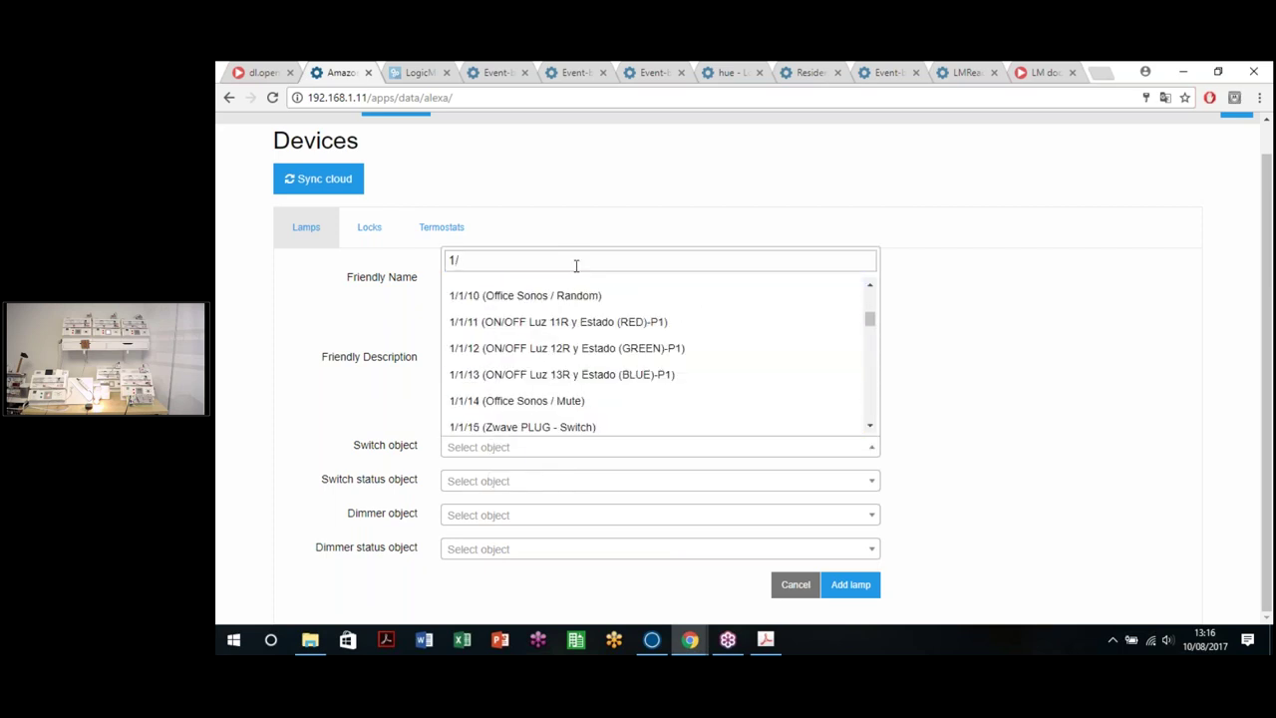
{"action": "type", "text": "1/2"}
{"action": "key", "text": "BackSpace"}
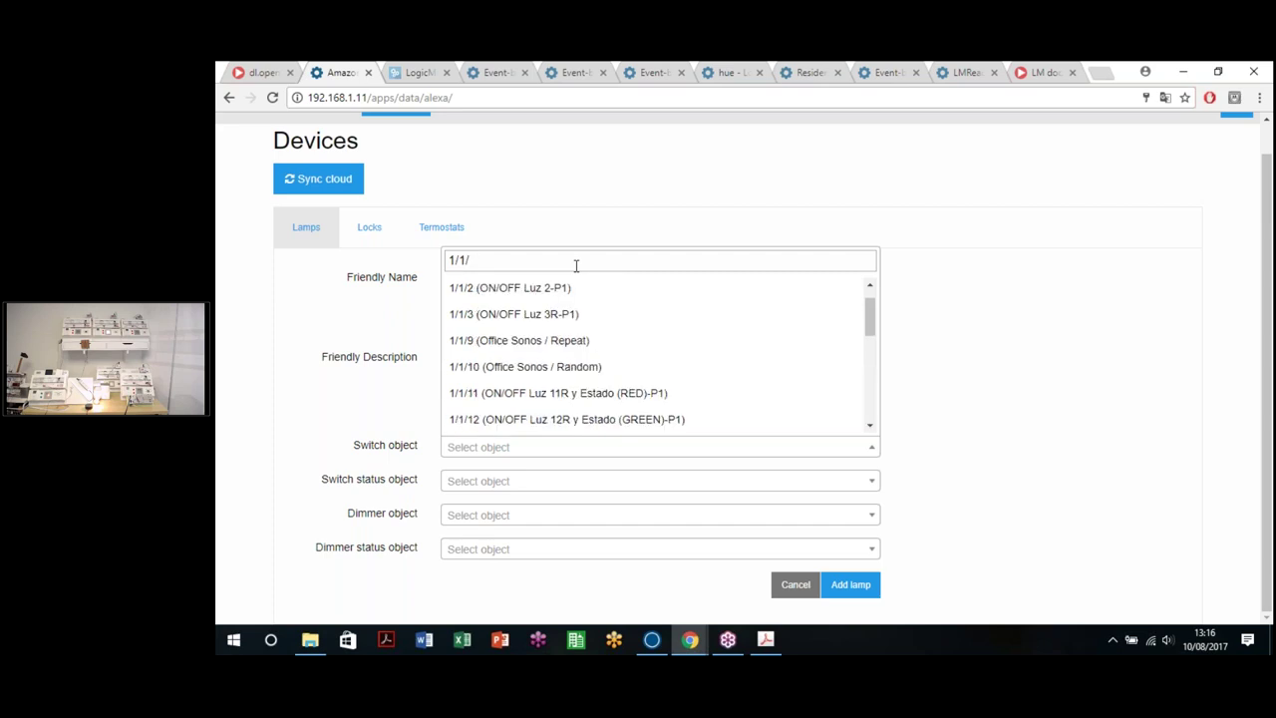
{"action": "type", "text": "3"}
{"action": "left_click", "coordinate": [531, 399]}
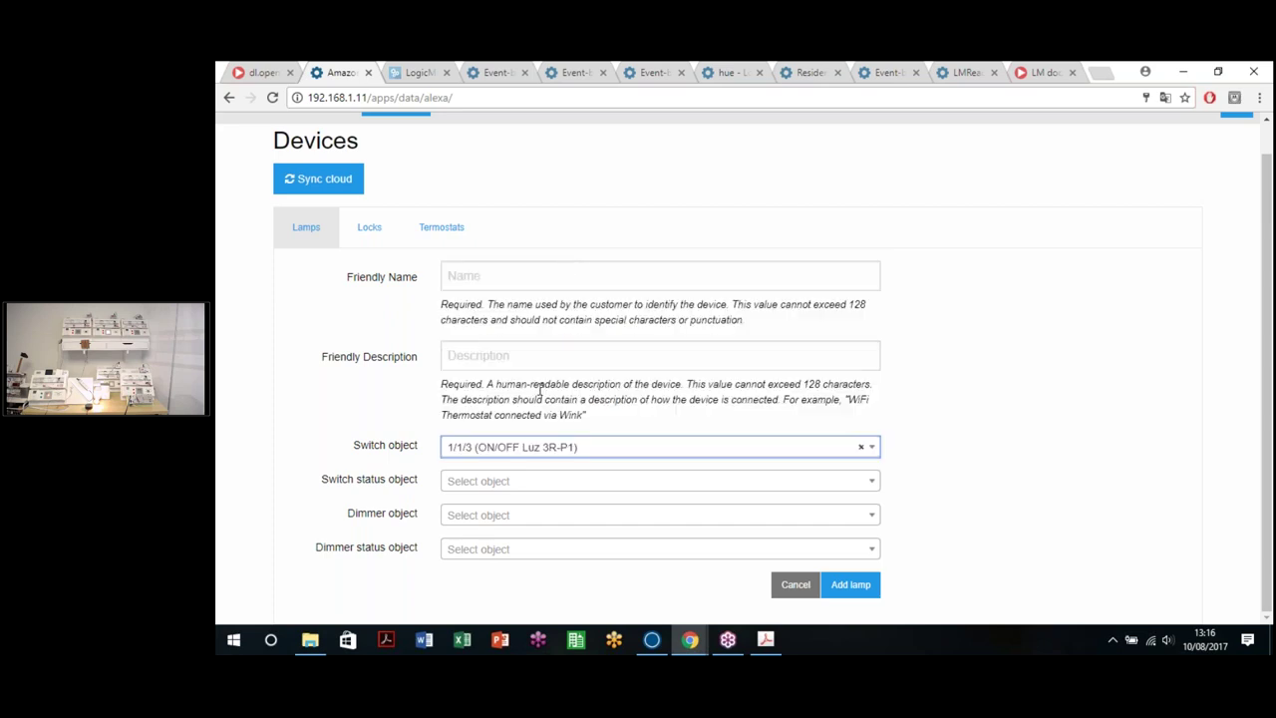
{"action": "left_click", "coordinate": [534, 483]}
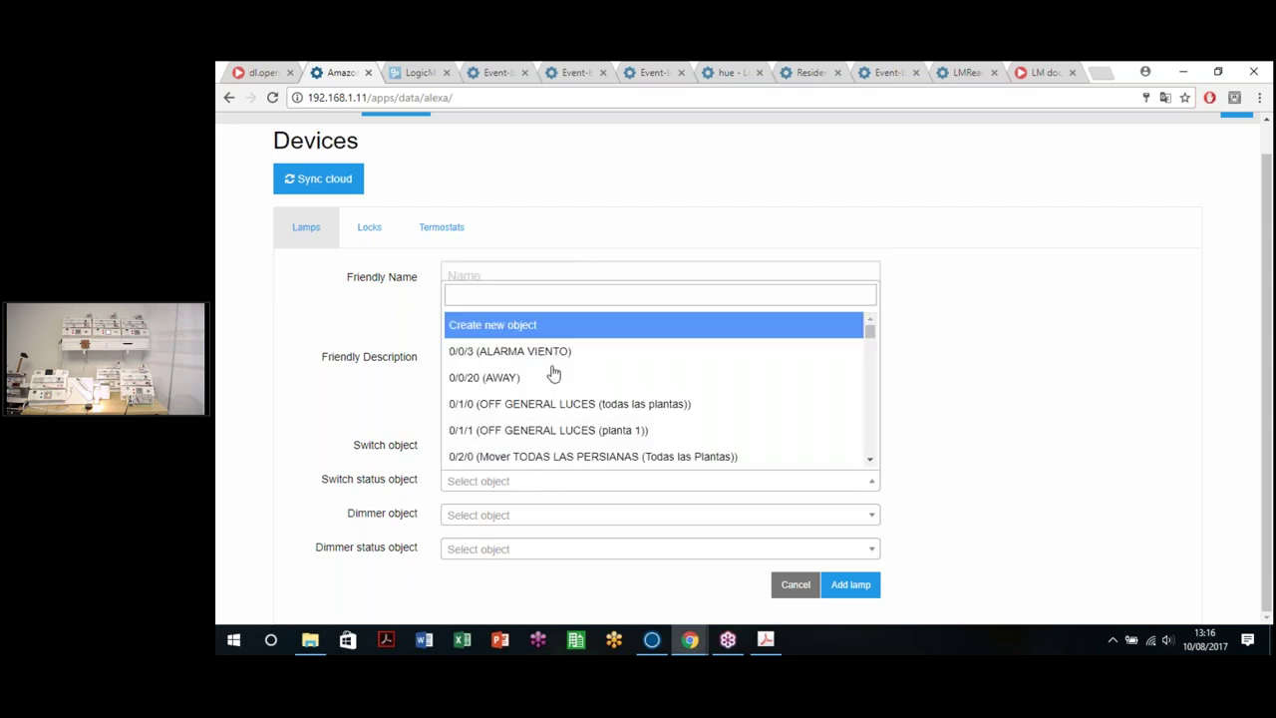
{"action": "type", "text": "1/4/3"}
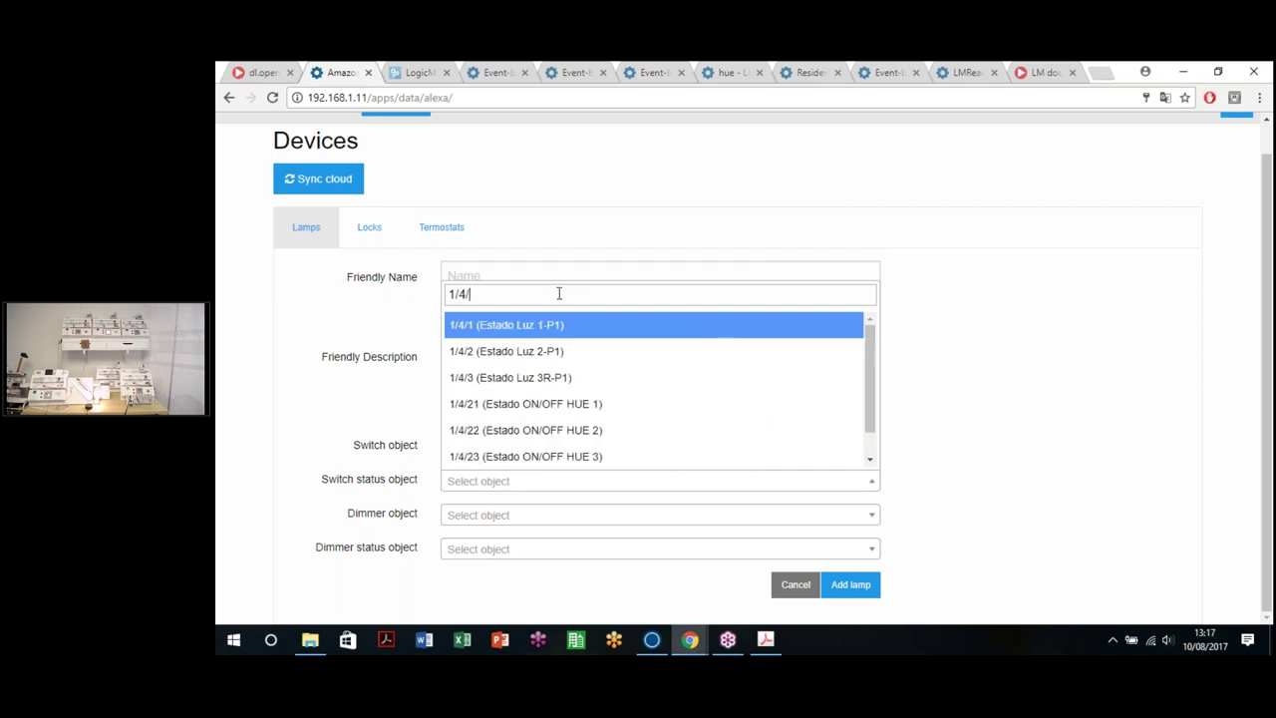
{"action": "left_click", "coordinate": [551, 462]}
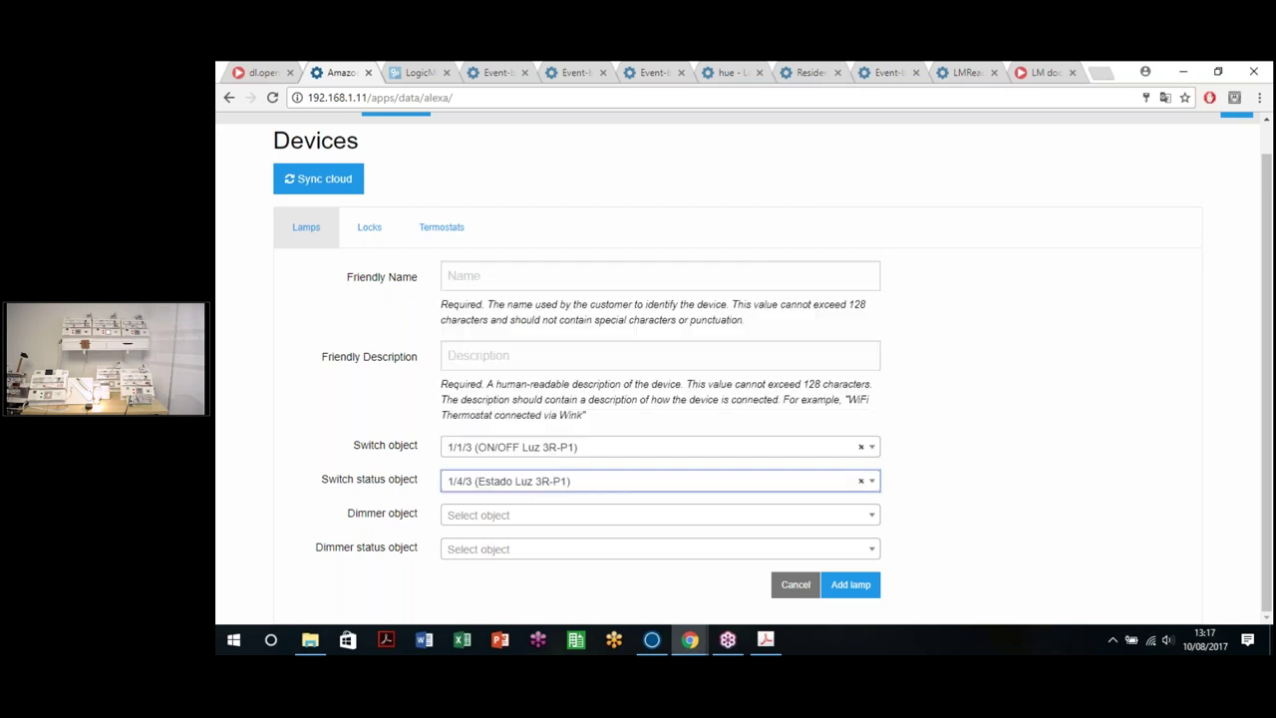
Step: Set the dimmer object to 1/3/3 and the dimmer status to 1/5/3
{"action": "left_click", "coordinate": [507, 520]}
{"action": "type", "text": "1/3/3"}
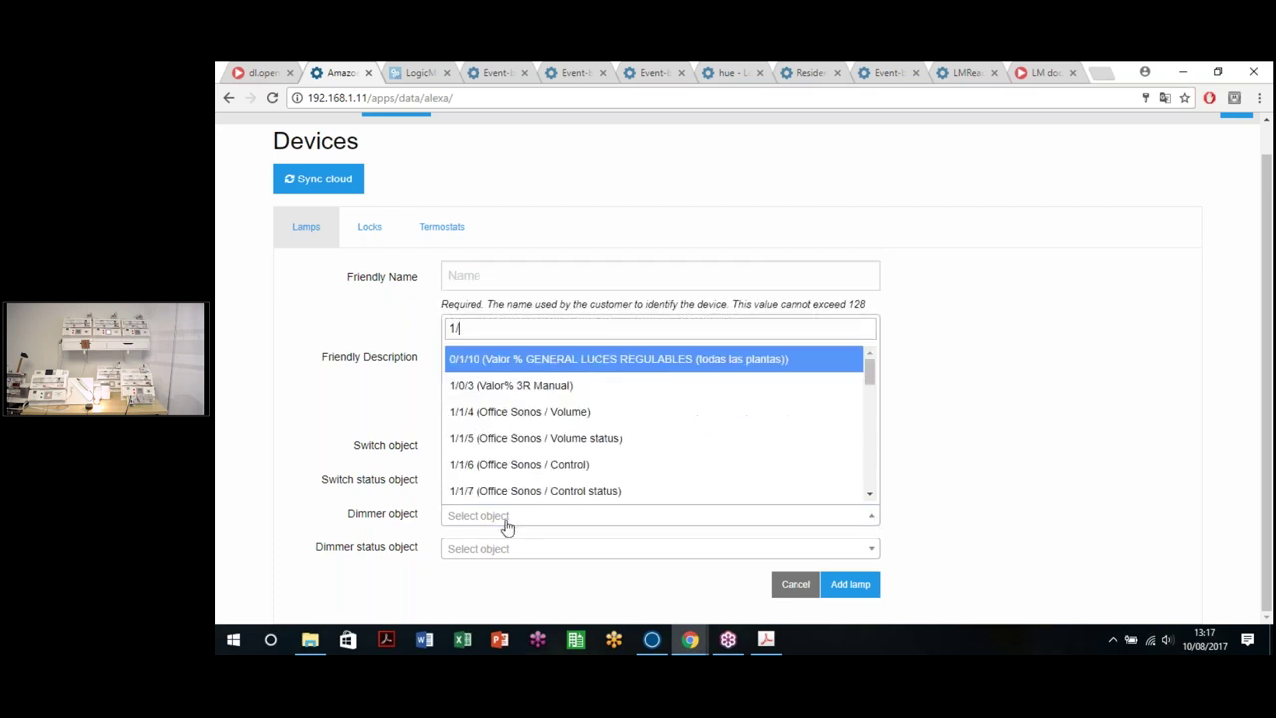
{"action": "left_click", "coordinate": [528, 491]}
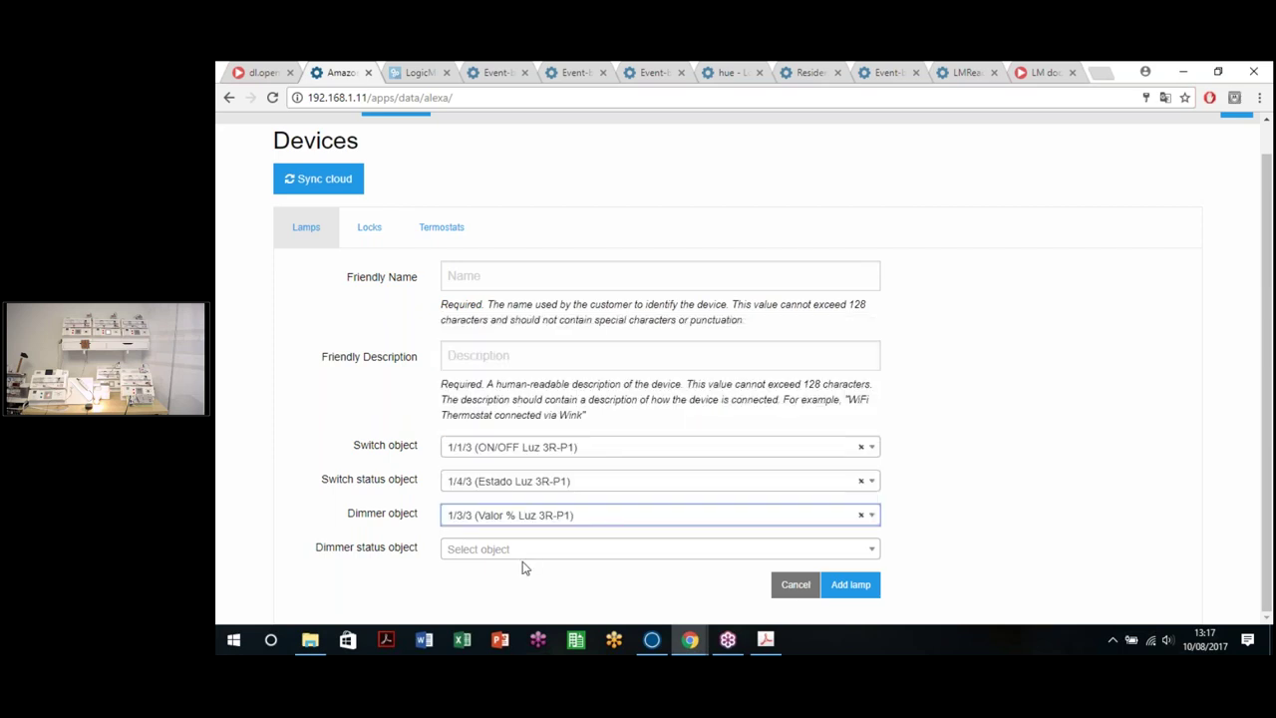
{"action": "left_click", "coordinate": [530, 548]}
{"action": "type", "text": "1/5/3"}
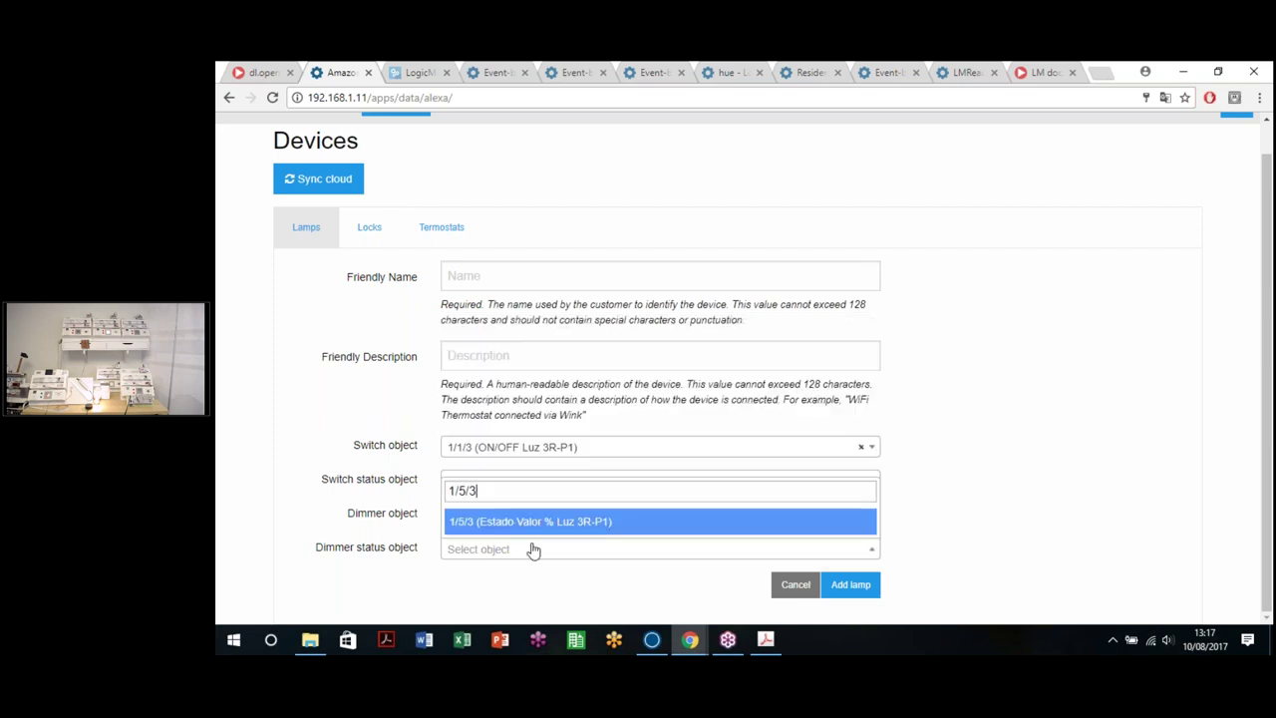
{"action": "left_click", "coordinate": [562, 529]}
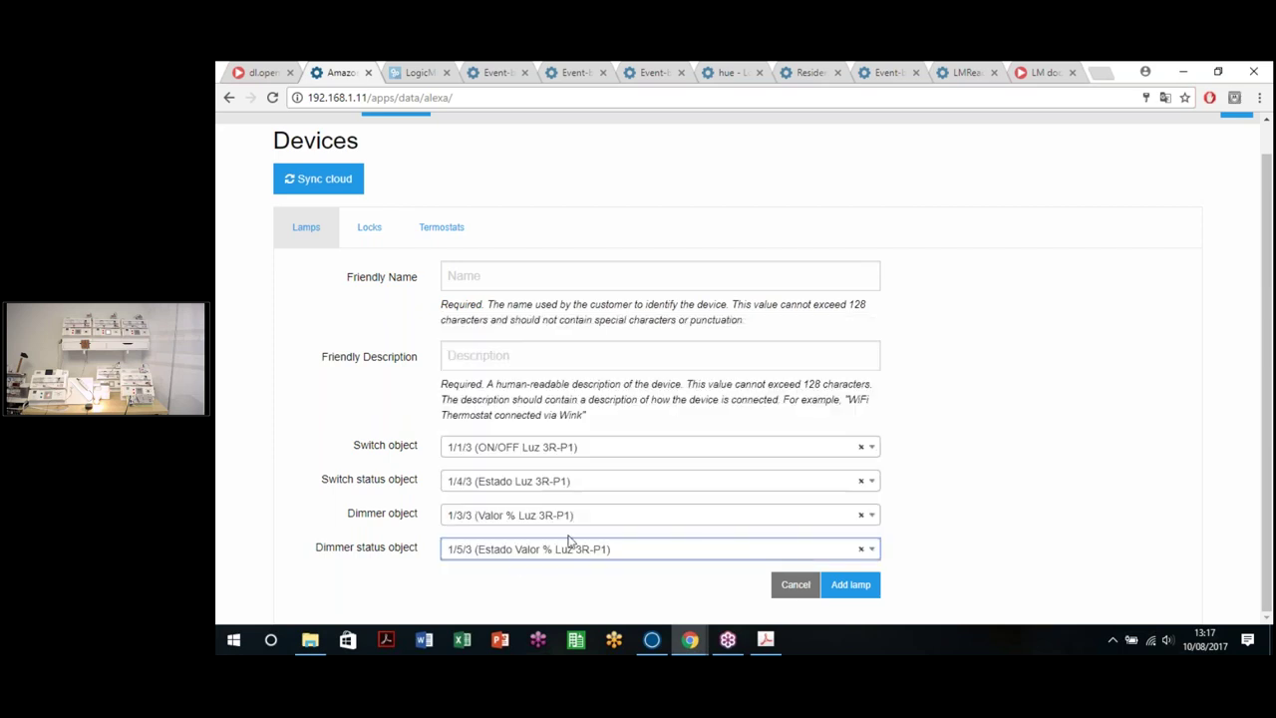
{"action": "left_click", "coordinate": [516, 278]}
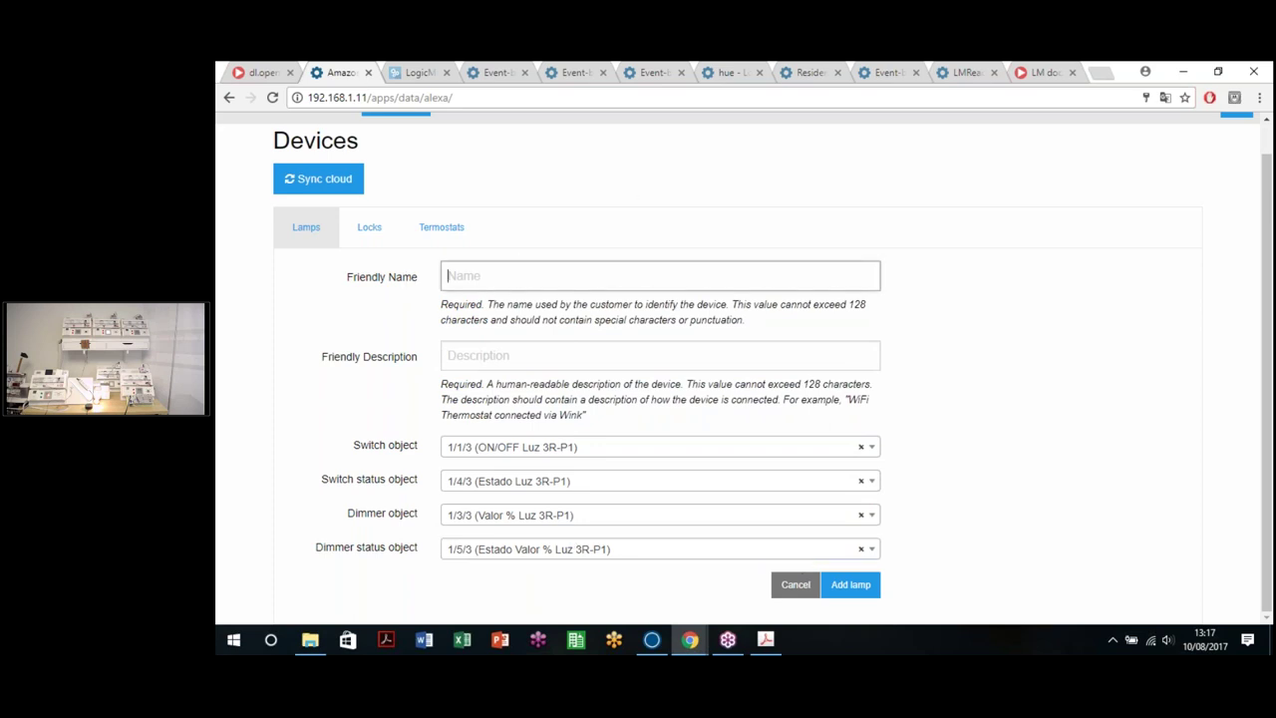
Step: Enter 'Office Light' as the lamp's friendly name
{"action": "left_click", "coordinate": [464, 275]}
{"action": "left_click", "coordinate": [522, 276]}
{"action": "type", "text": "Li"}
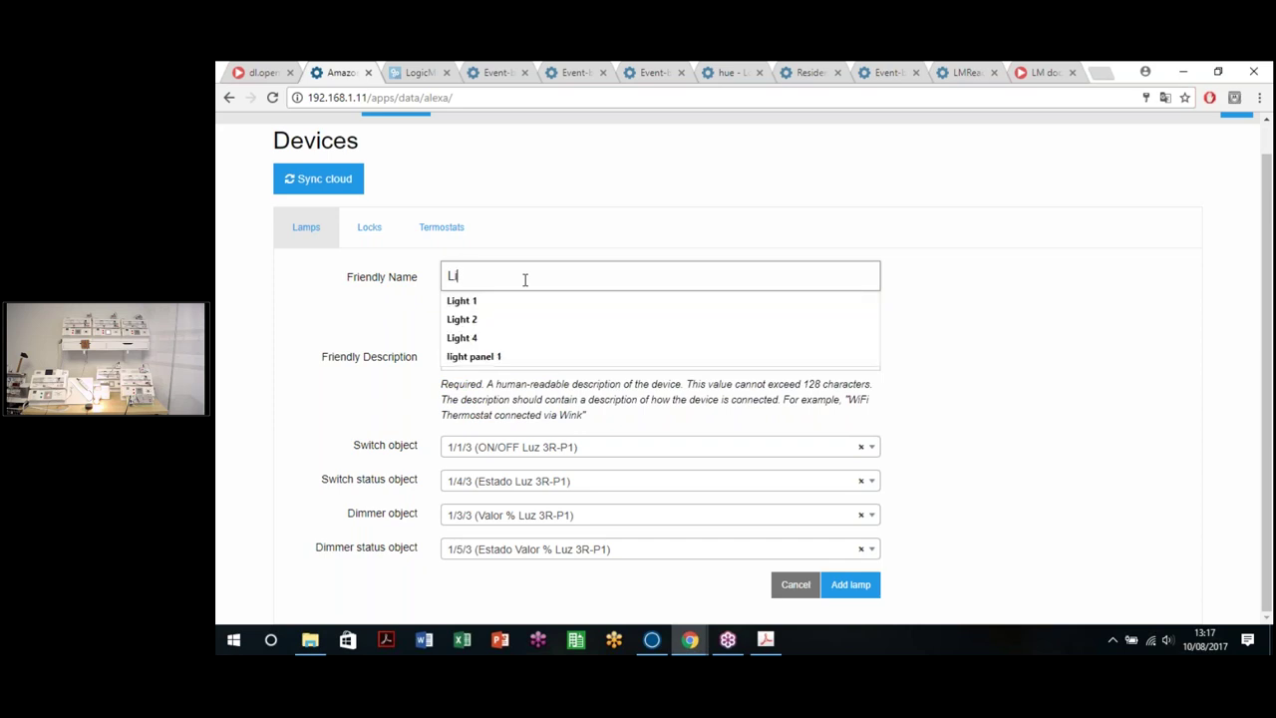
{"action": "key", "text": "BackSpace"}
{"action": "key", "text": "BackSpace"}
{"action": "key", "text": "BackSpace"}
{"action": "key", "text": "BackSpace"}
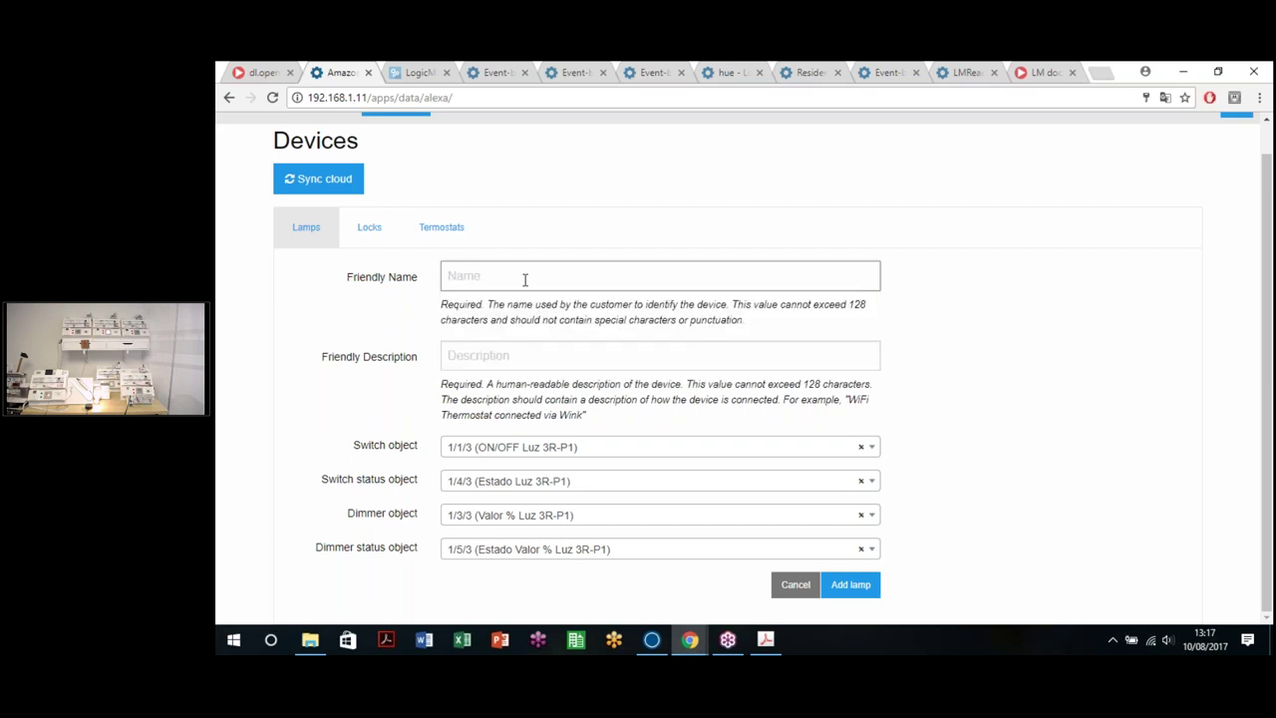
{"action": "type", "text": "Office"}
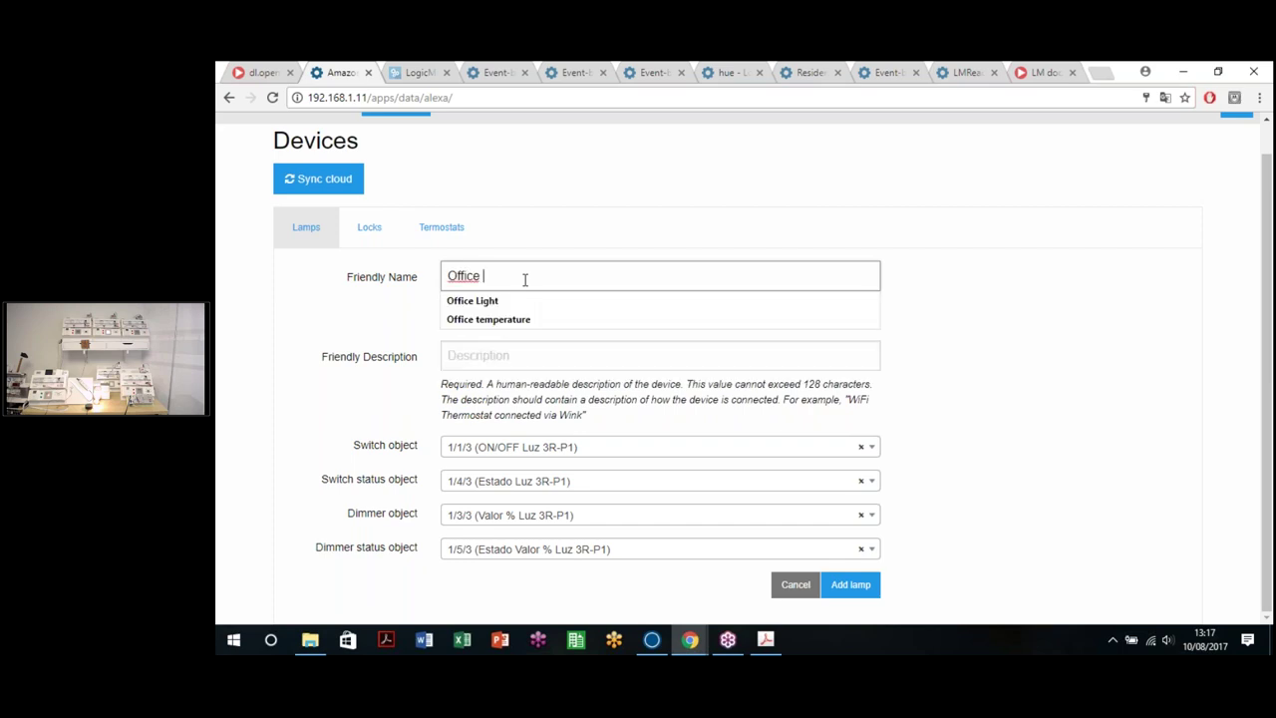
{"action": "left_click", "coordinate": [506, 301]}
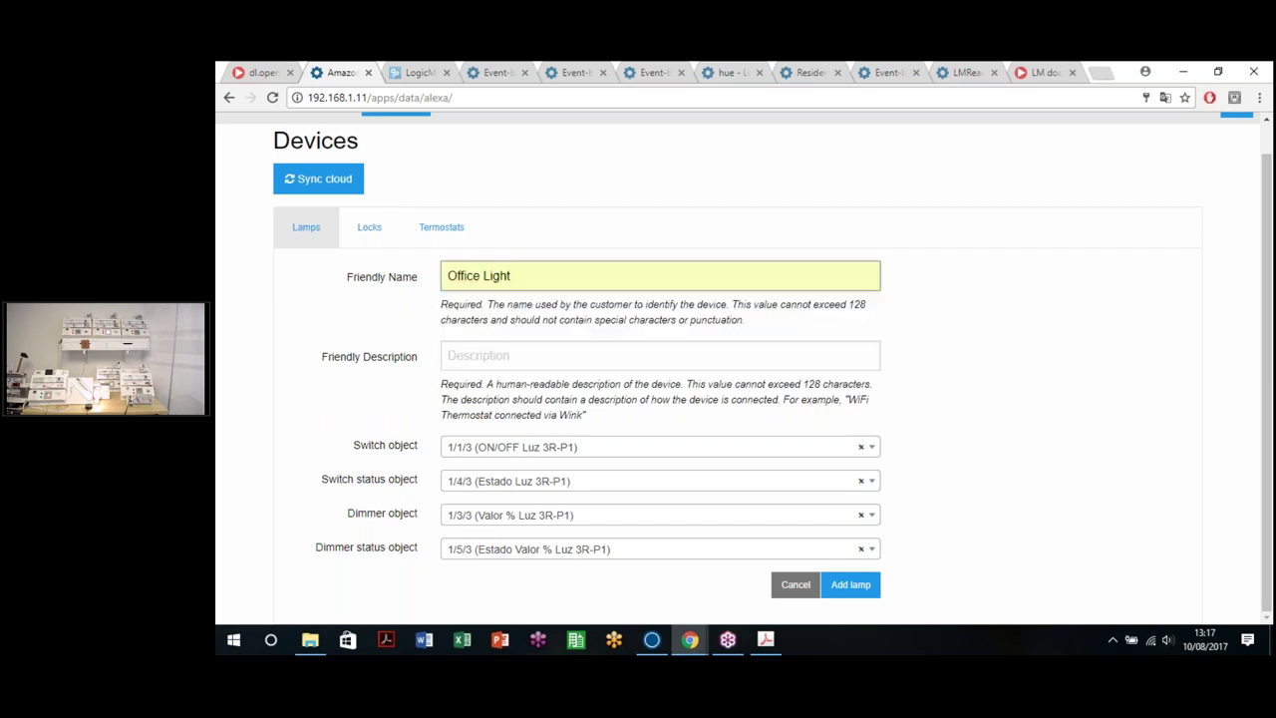
Step: Set the friendly description to 'Office Light' and add the lamp
{"action": "left_click", "coordinate": [472, 348]}
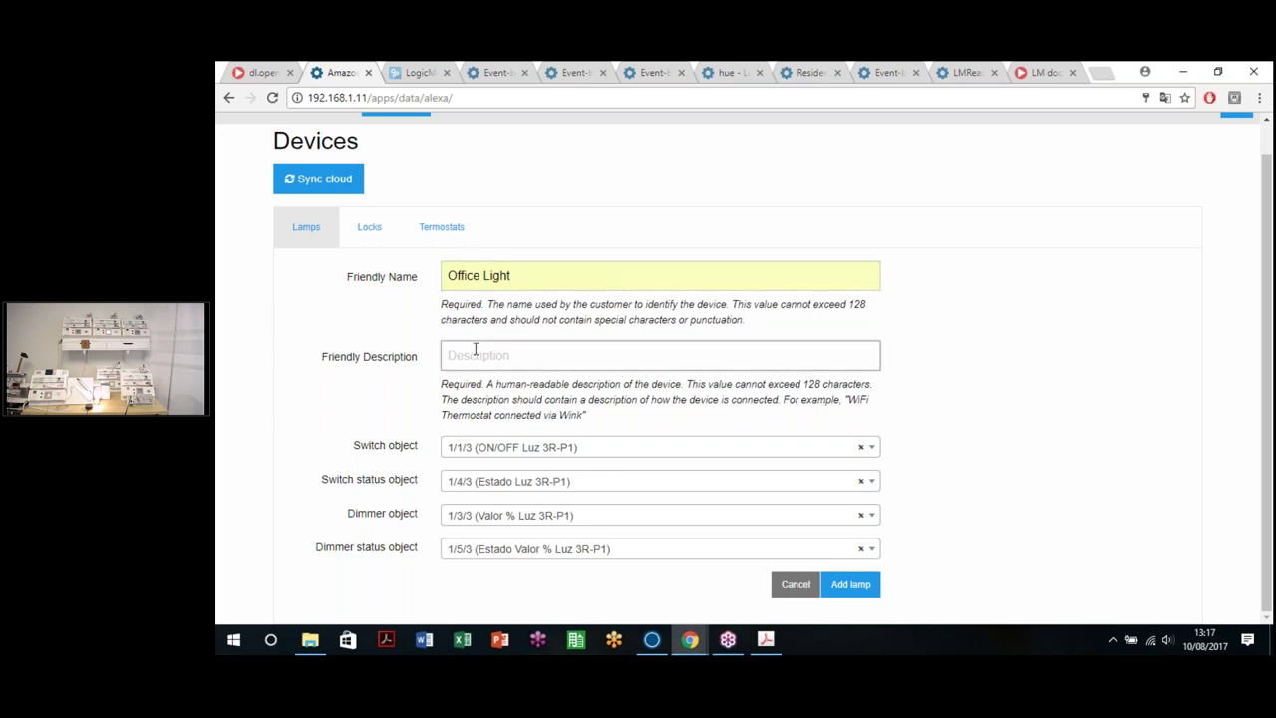
{"action": "type", "text": "O"}
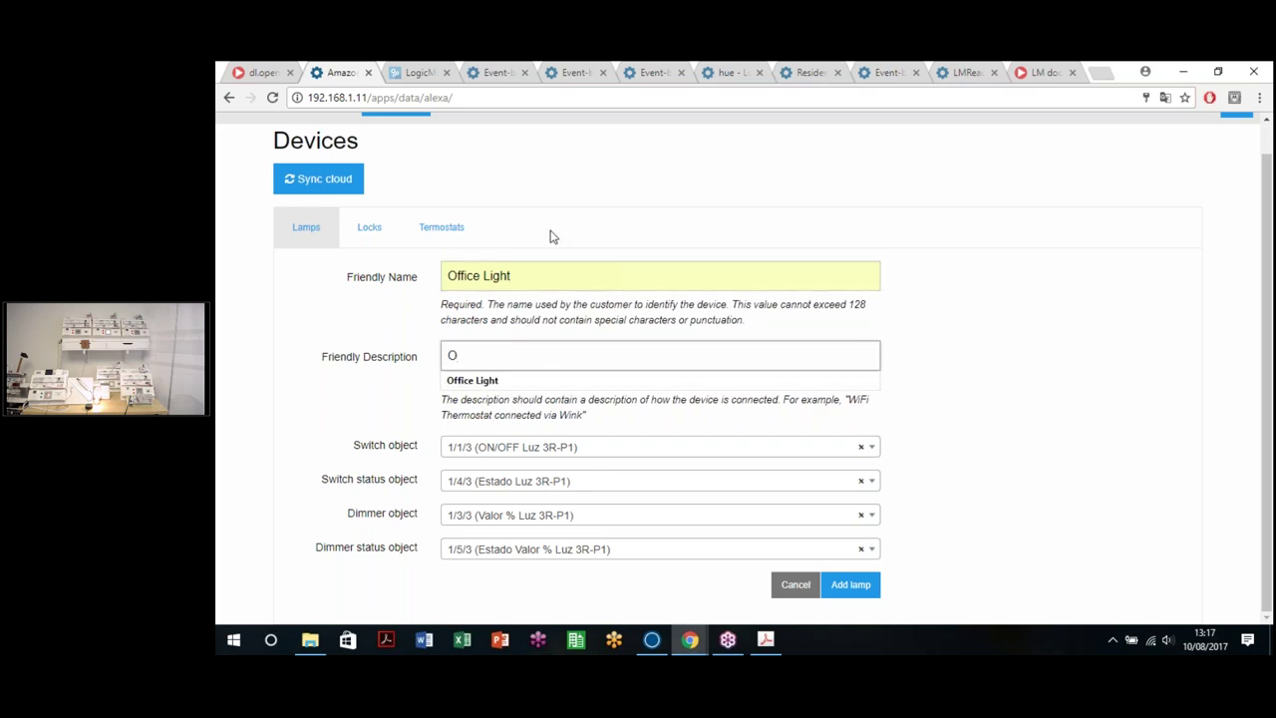
{"action": "mouse_move", "coordinate": [347, 289]}
{"action": "left_mouse_down"}
{"action": "mouse_move", "coordinate": [413, 285]}
{"action": "mouse_move", "coordinate": [352, 282]}
{"action": "left_mouse_up"}
{"action": "double_click", "coordinate": [417, 282]}
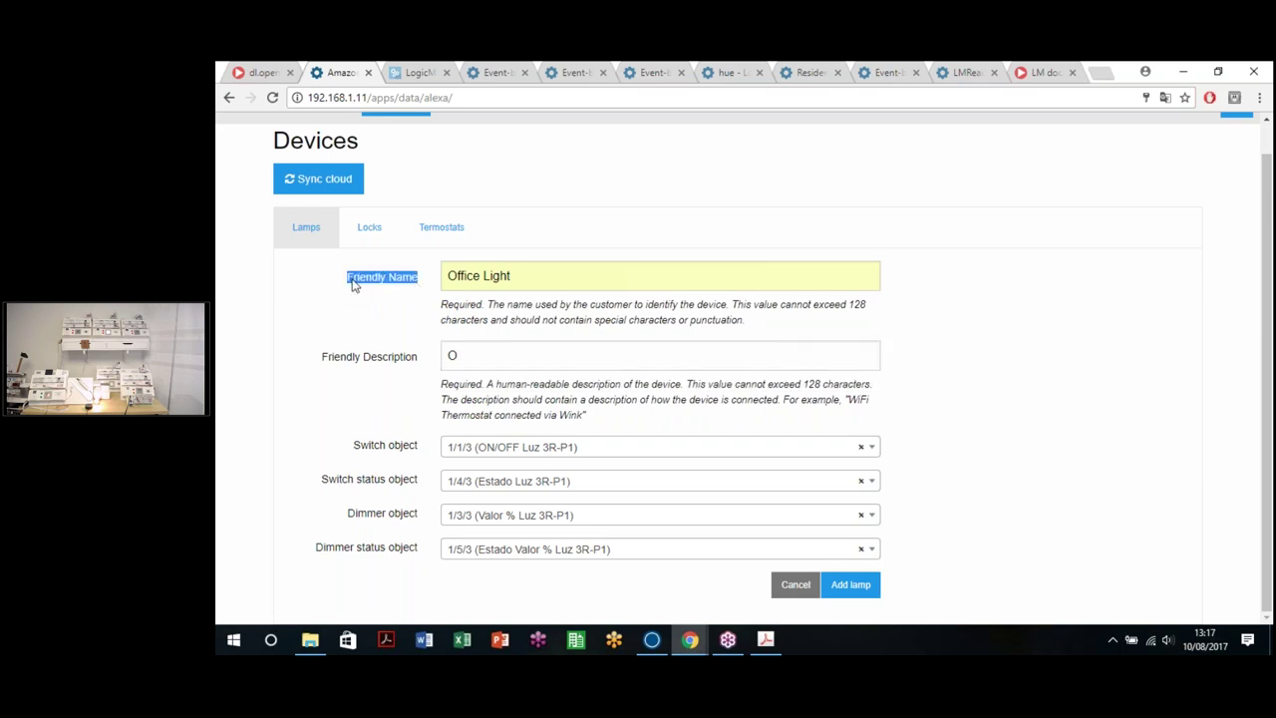
{"action": "left_click", "coordinate": [510, 270]}
{"action": "left_click", "coordinate": [581, 239]}
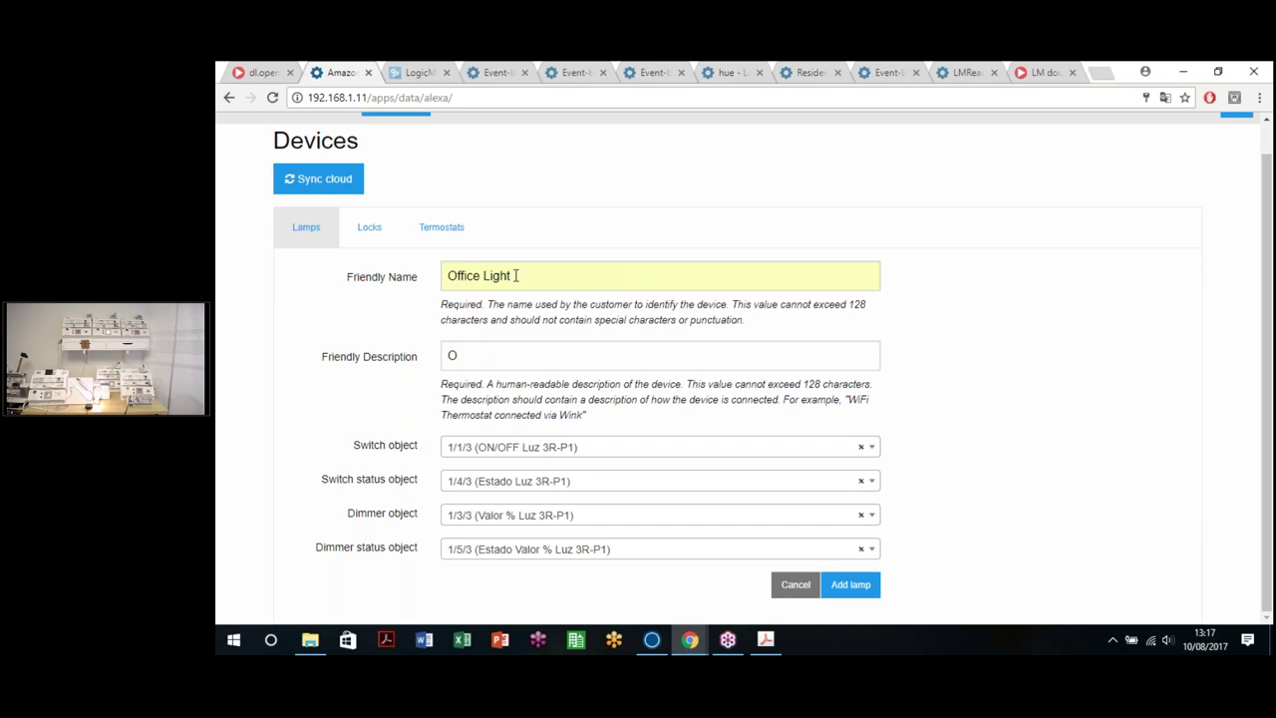
{"action": "left_click", "coordinate": [459, 343]}
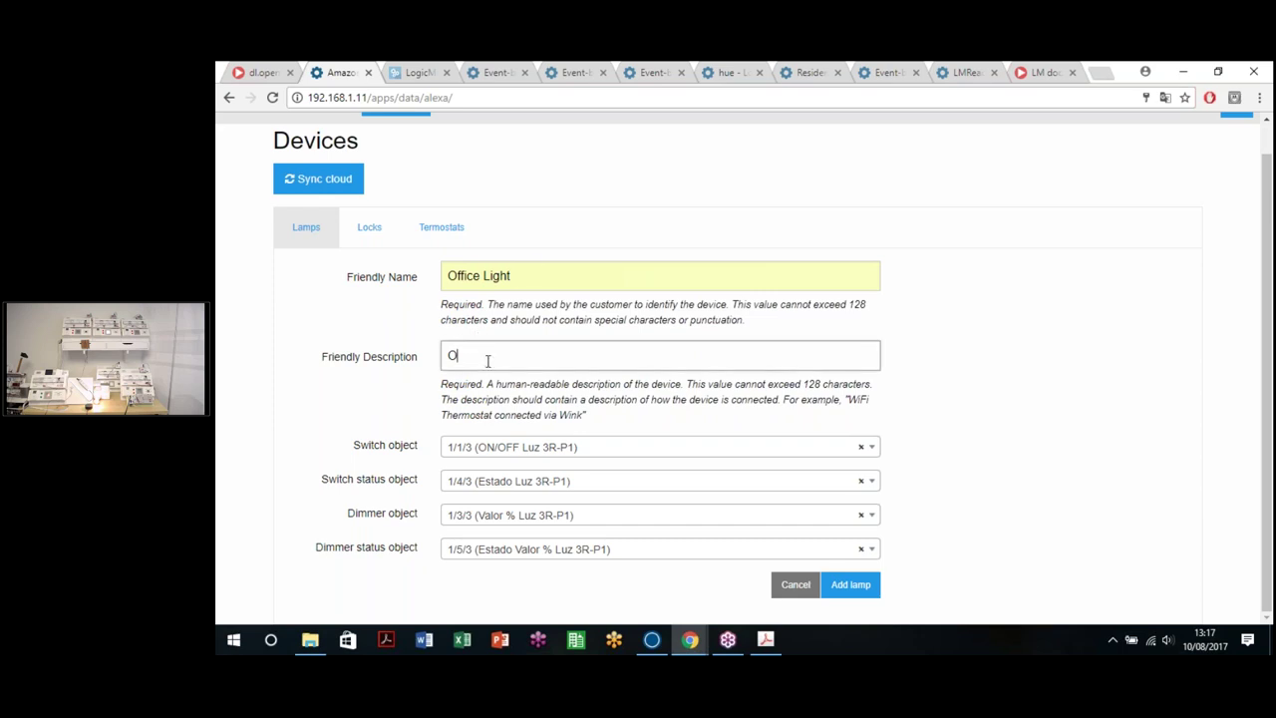
{"action": "left_click", "coordinate": [487, 359]}
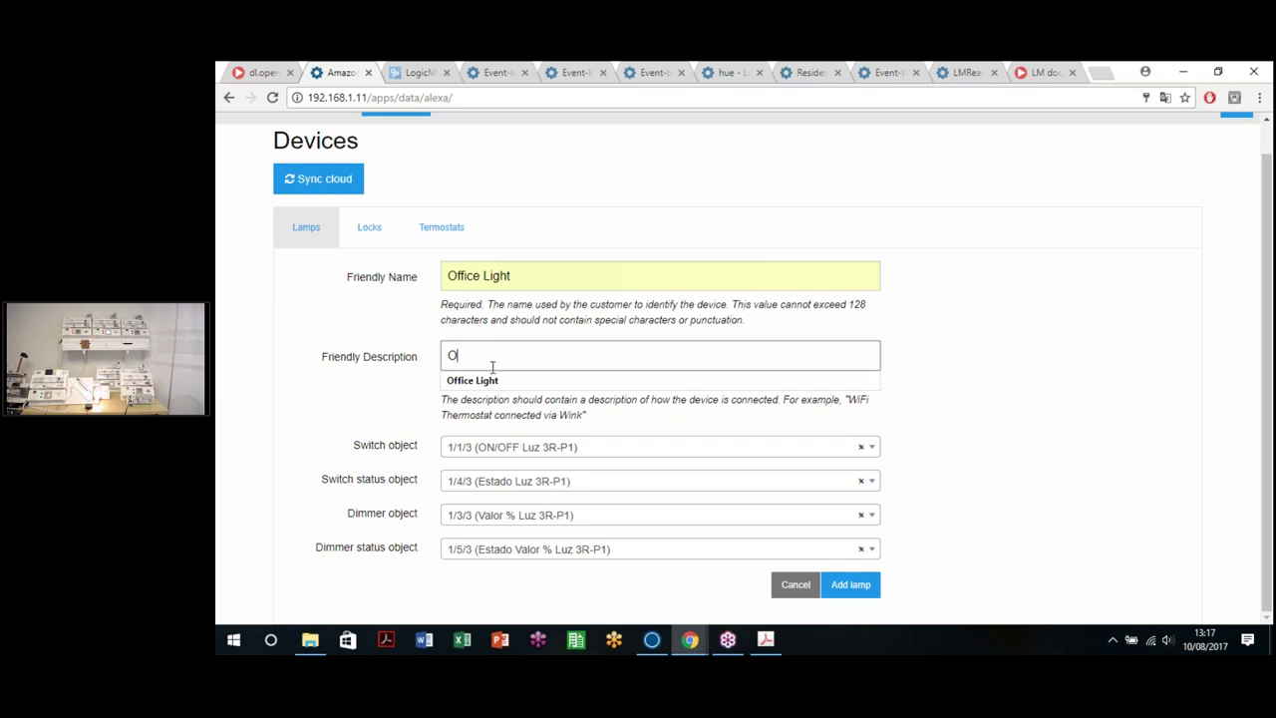
{"action": "left_click", "coordinate": [486, 380]}
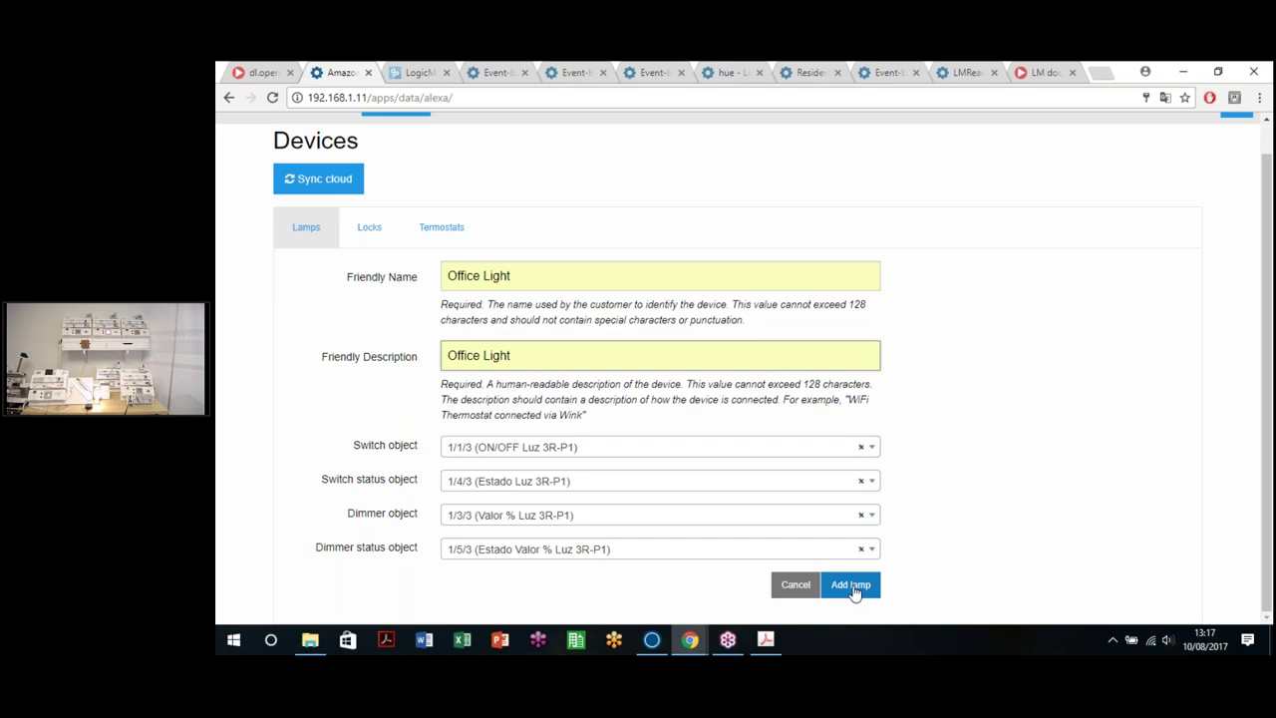
{"action": "left_click", "coordinate": [854, 590]}
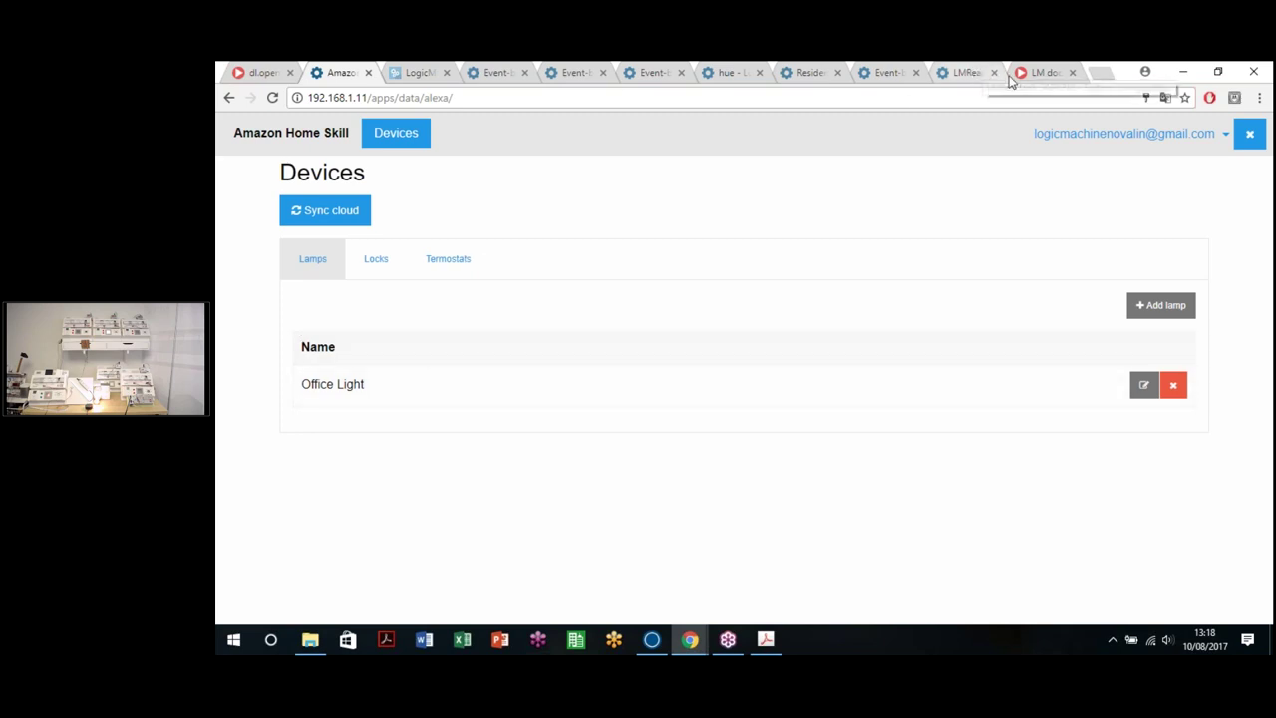
Step: Load alexa.amazon.co.uk in a new Chrome tab
{"action": "left_click", "coordinate": [1101, 73]}
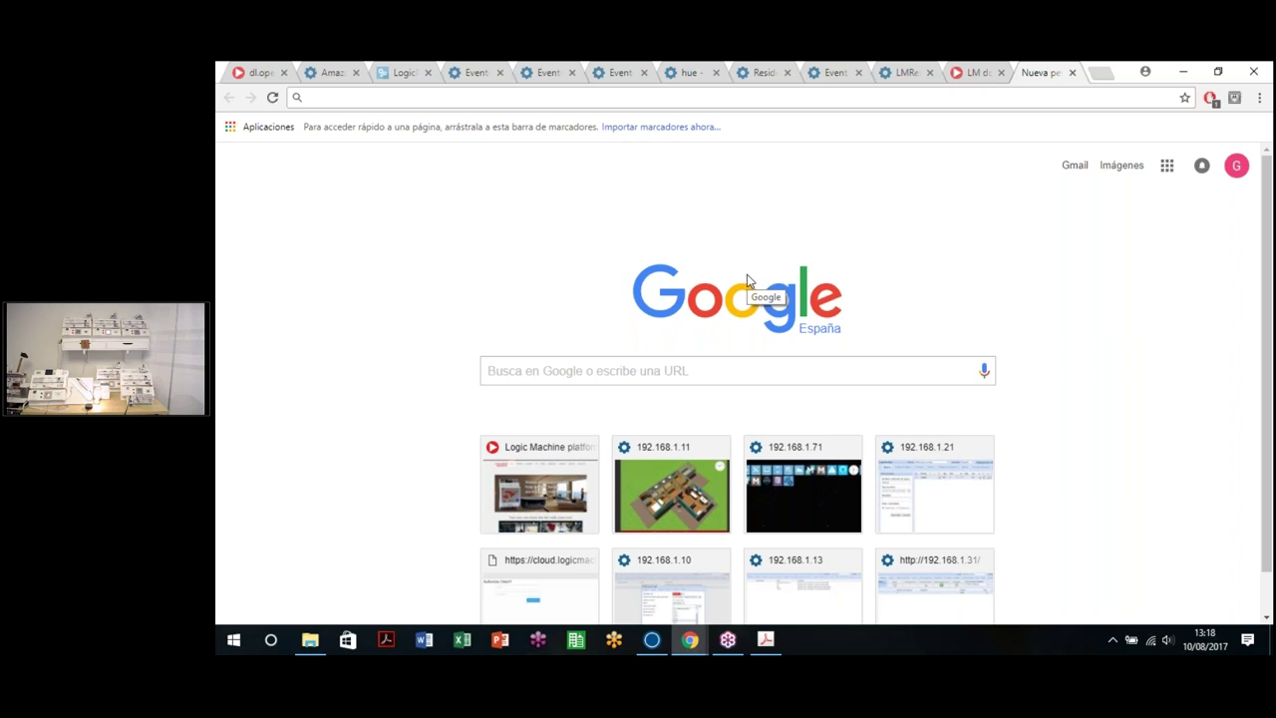
{"action": "type", "text": "alxa."}
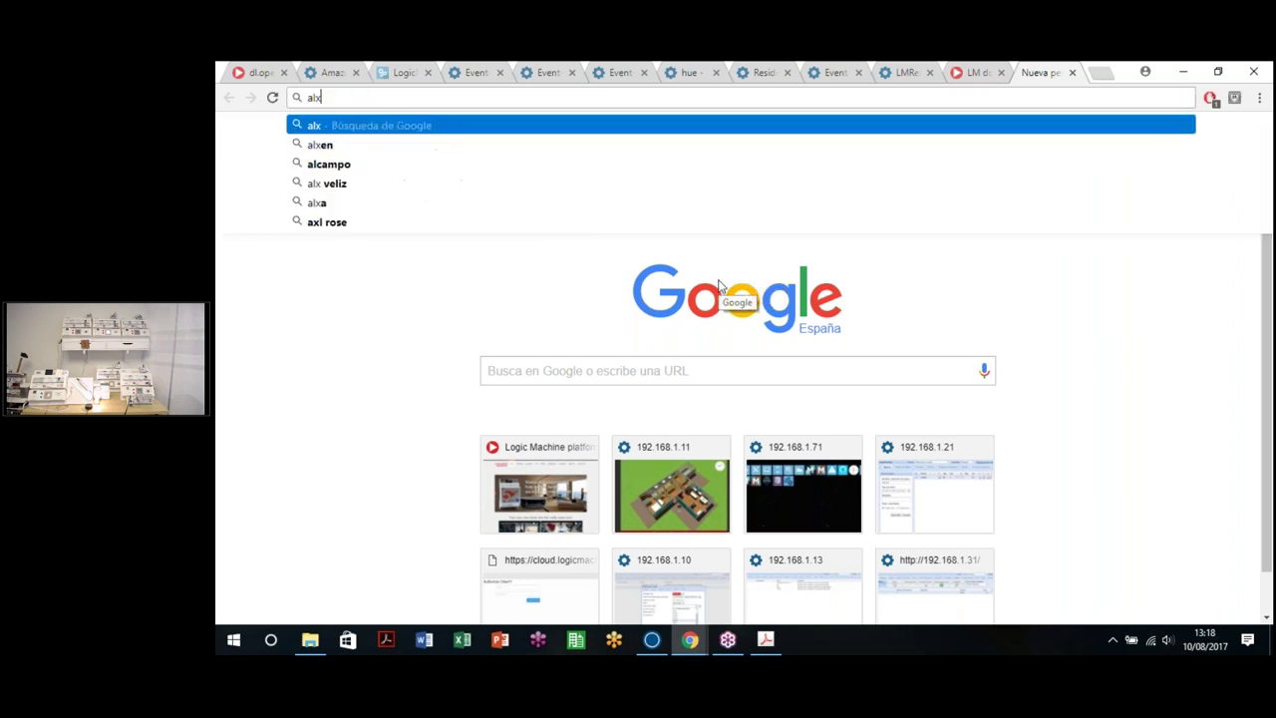
{"action": "key", "text": "BackSpace"}
{"action": "key", "text": "BackSpace"}
{"action": "key", "text": "BackSpace"}
{"action": "key", "text": "BackSpace"}
{"action": "type", "text": "lexa"}
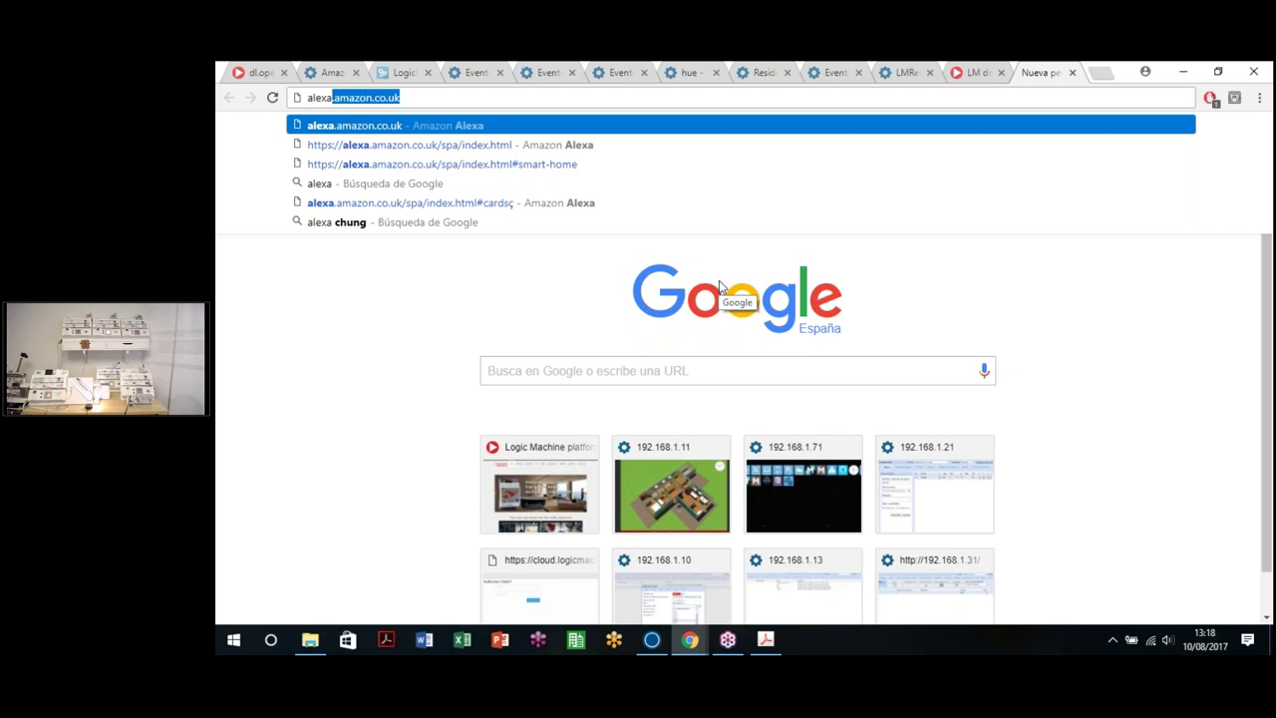
{"action": "key", "text": "Return"}
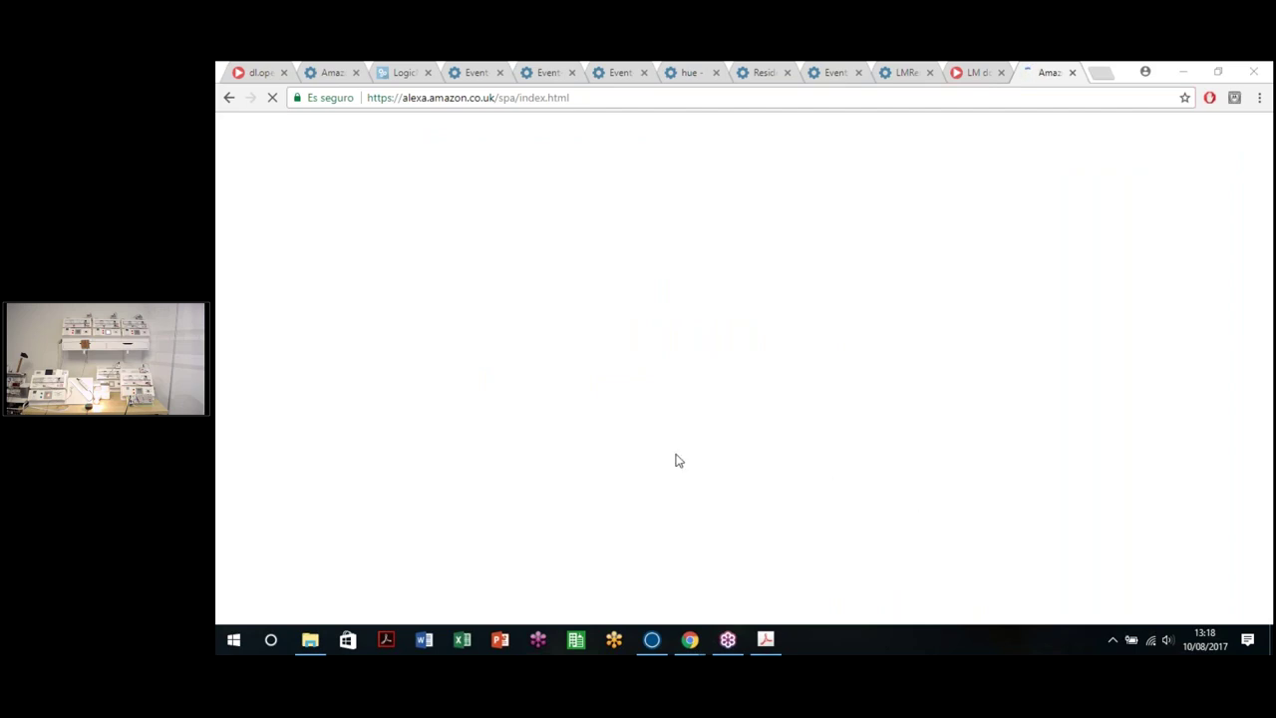
{"action": "left_click", "coordinate": [592, 373]}
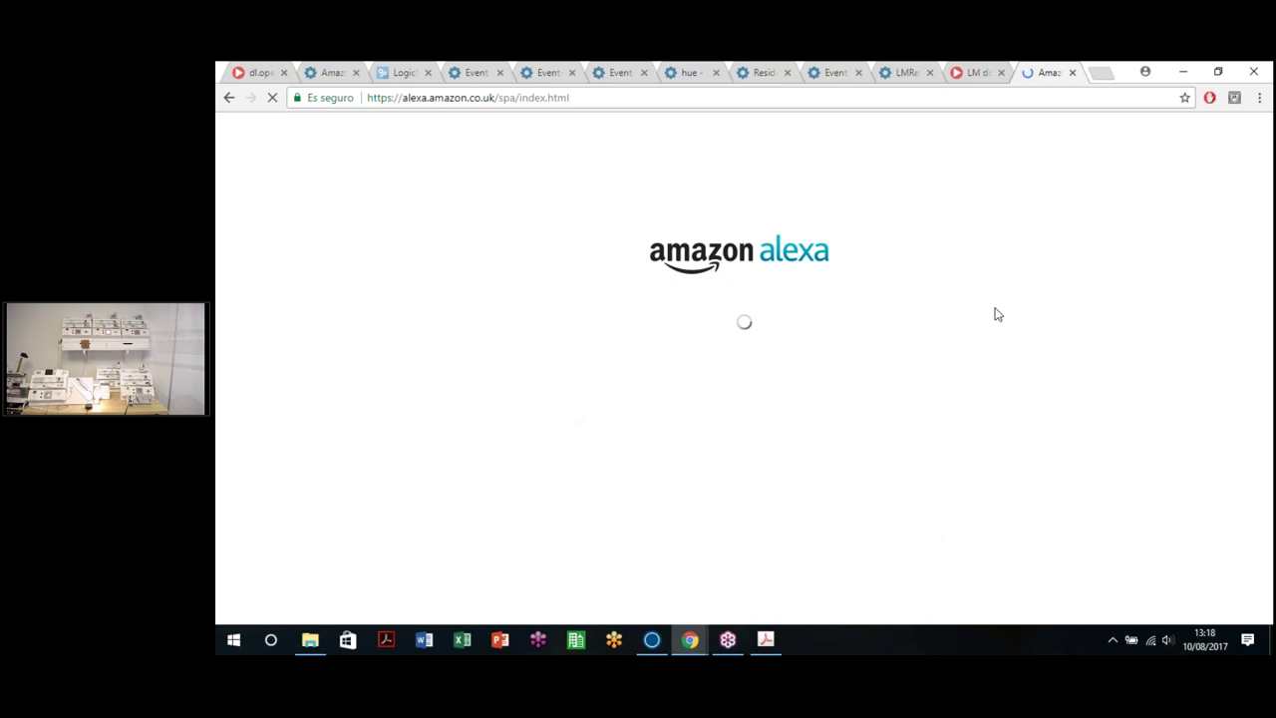
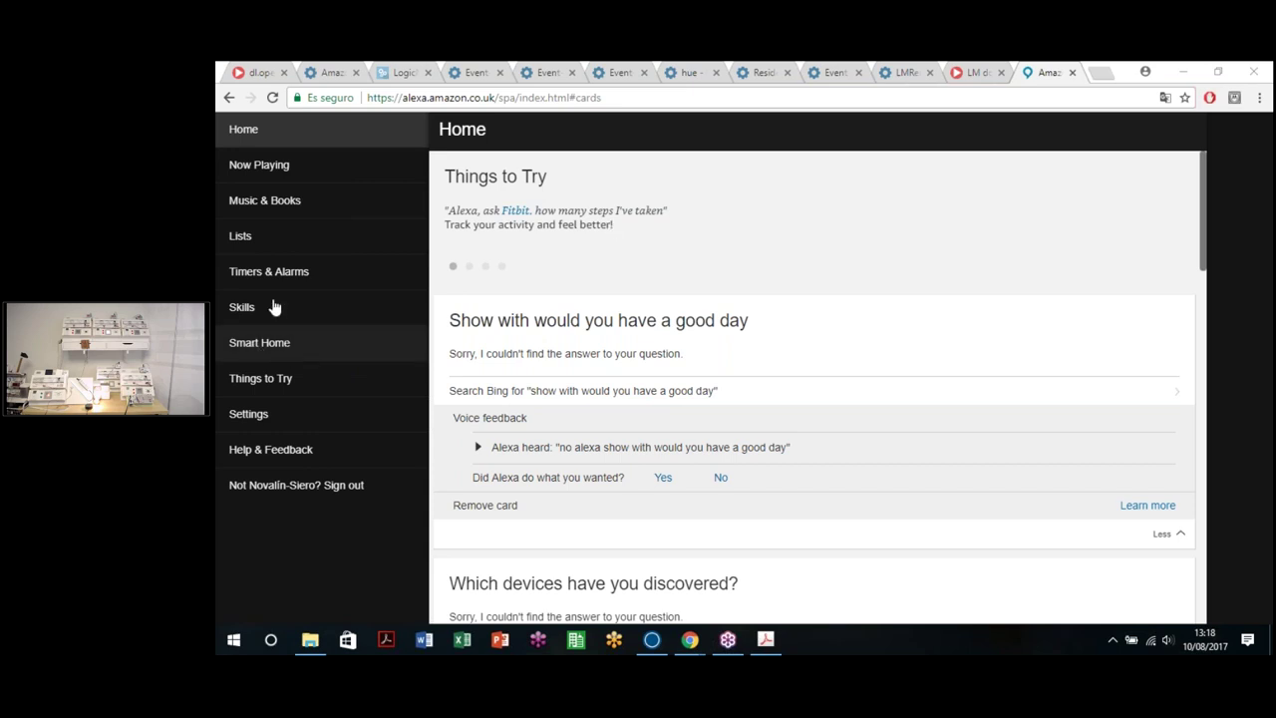
Step: Search the Smart Home skills store for 'Logicmachine' and open the Logic Machine skill
{"action": "left_click", "coordinate": [259, 345]}
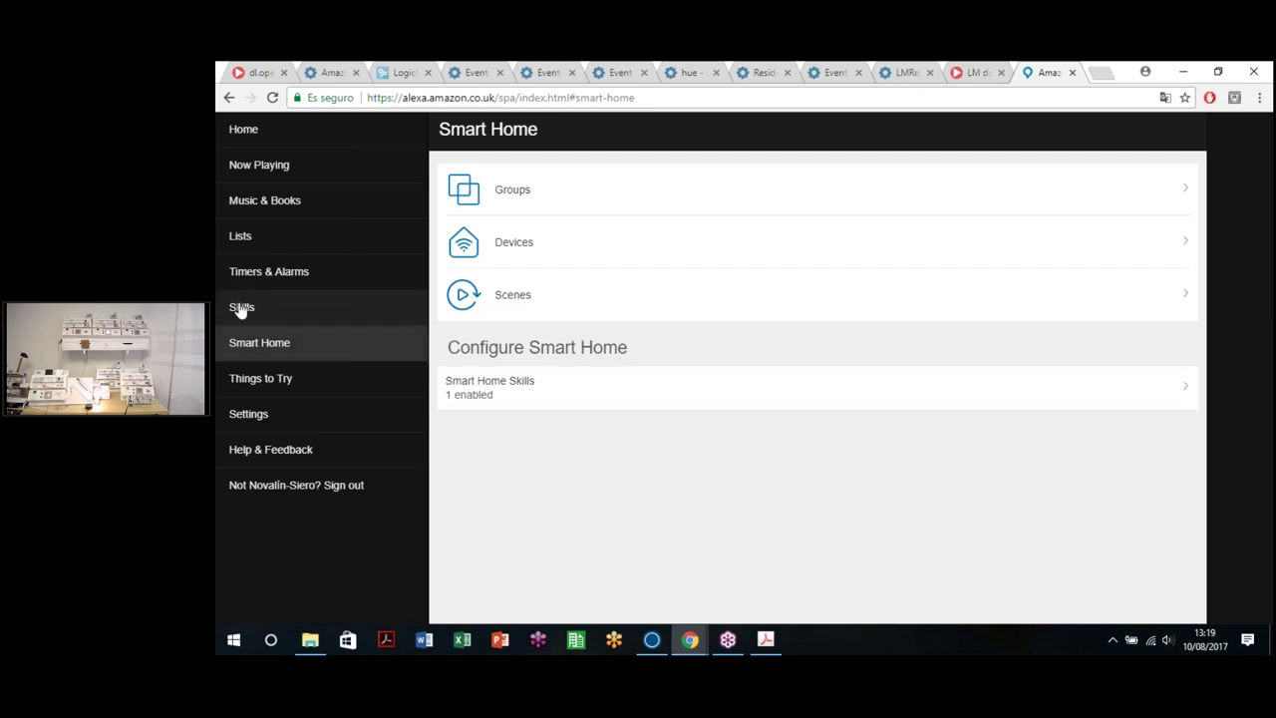
{"action": "left_click", "coordinate": [584, 391]}
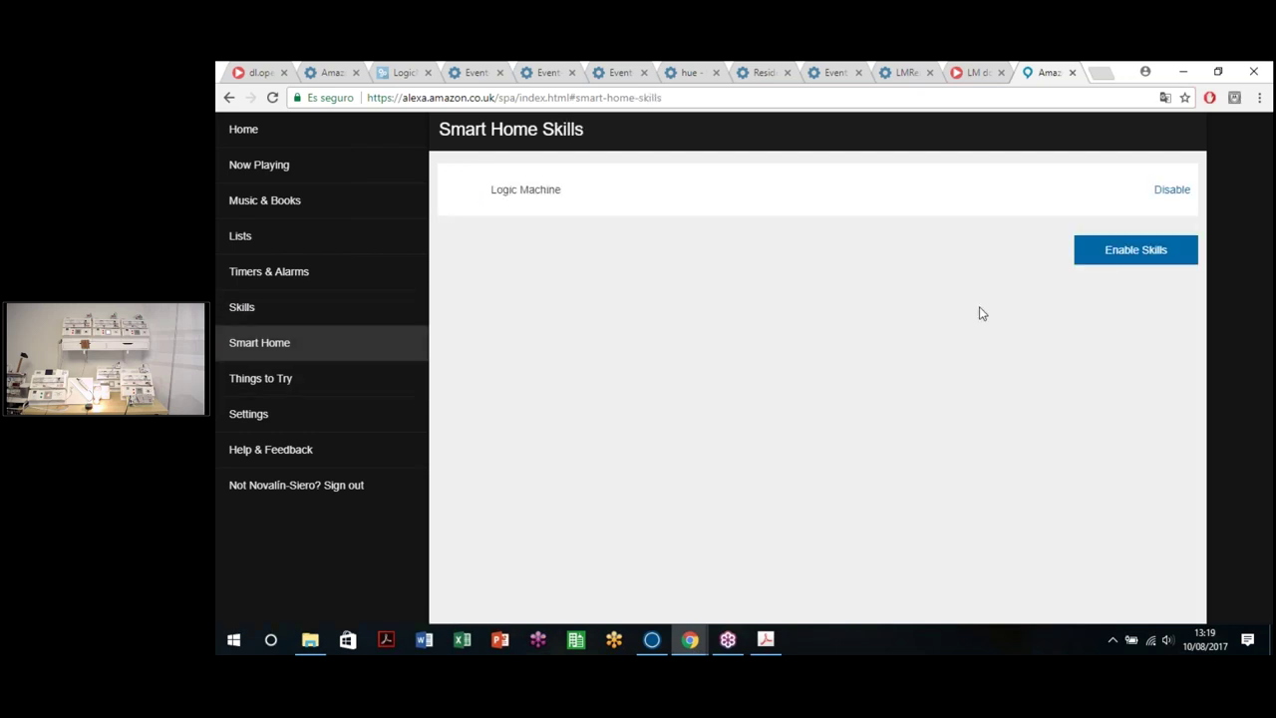
{"action": "left_click", "coordinate": [1137, 257]}
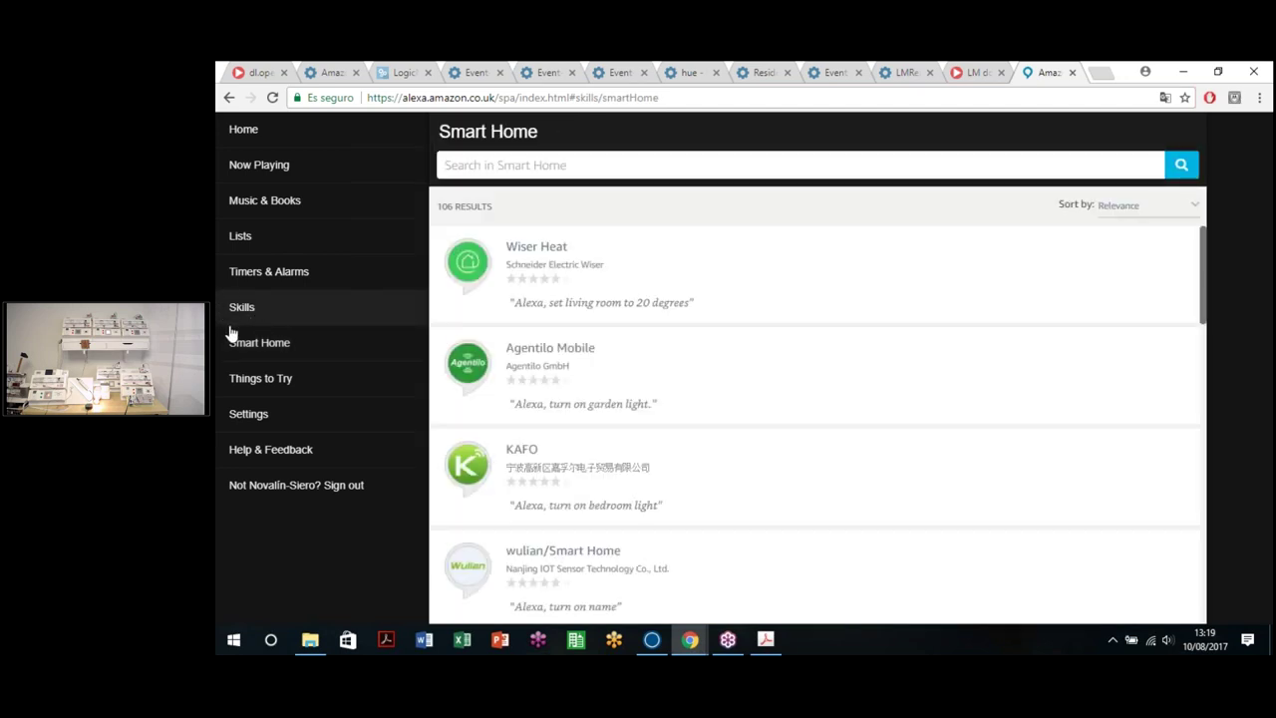
{"action": "left_click", "coordinate": [536, 166]}
{"action": "type", "text": "Logi"}
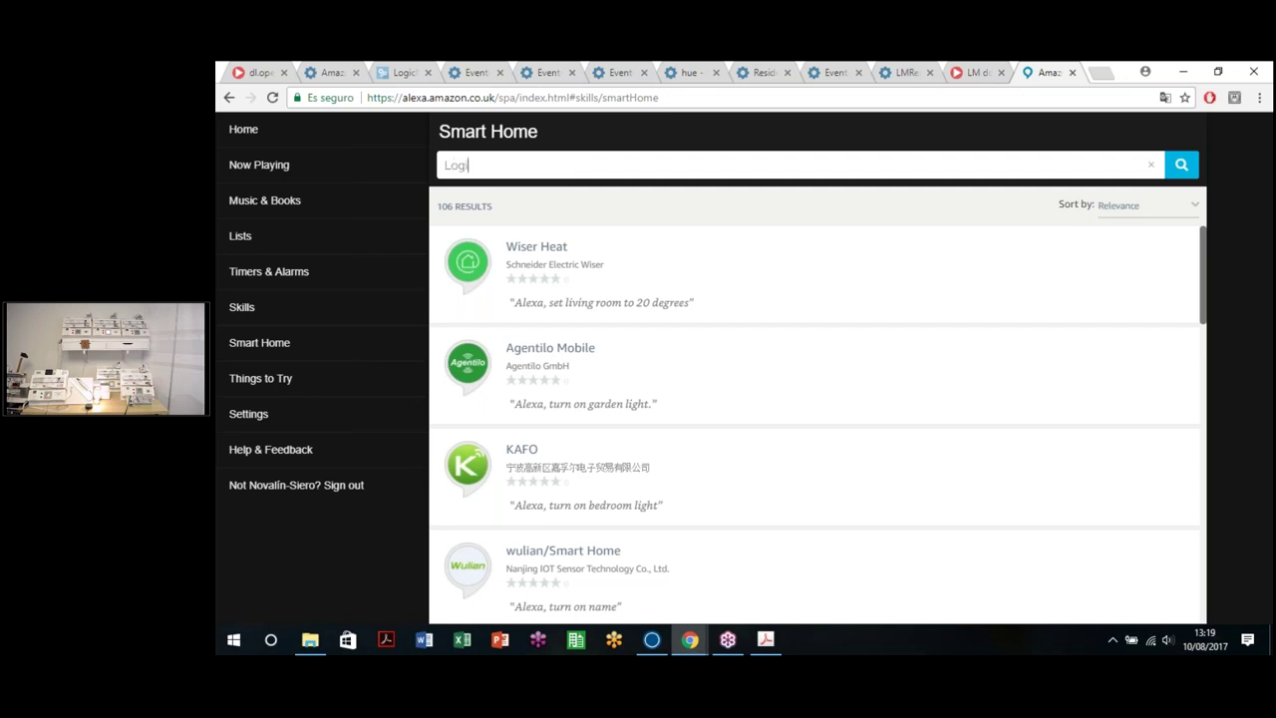
{"action": "type", "text": "cmac"}
{"action": "key", "text": "BackSpace"}
{"action": "type", "text": "ac"}
{"action": "key", "text": "Return"}
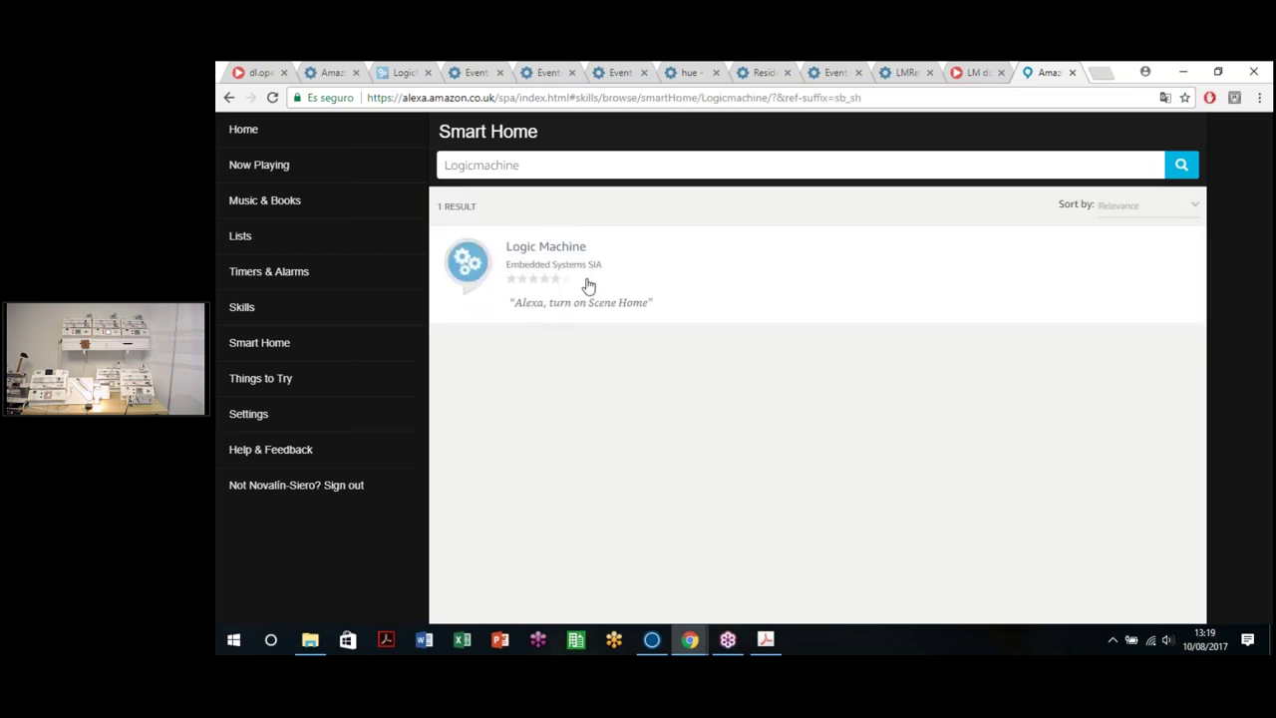
{"action": "left_click", "coordinate": [755, 285]}
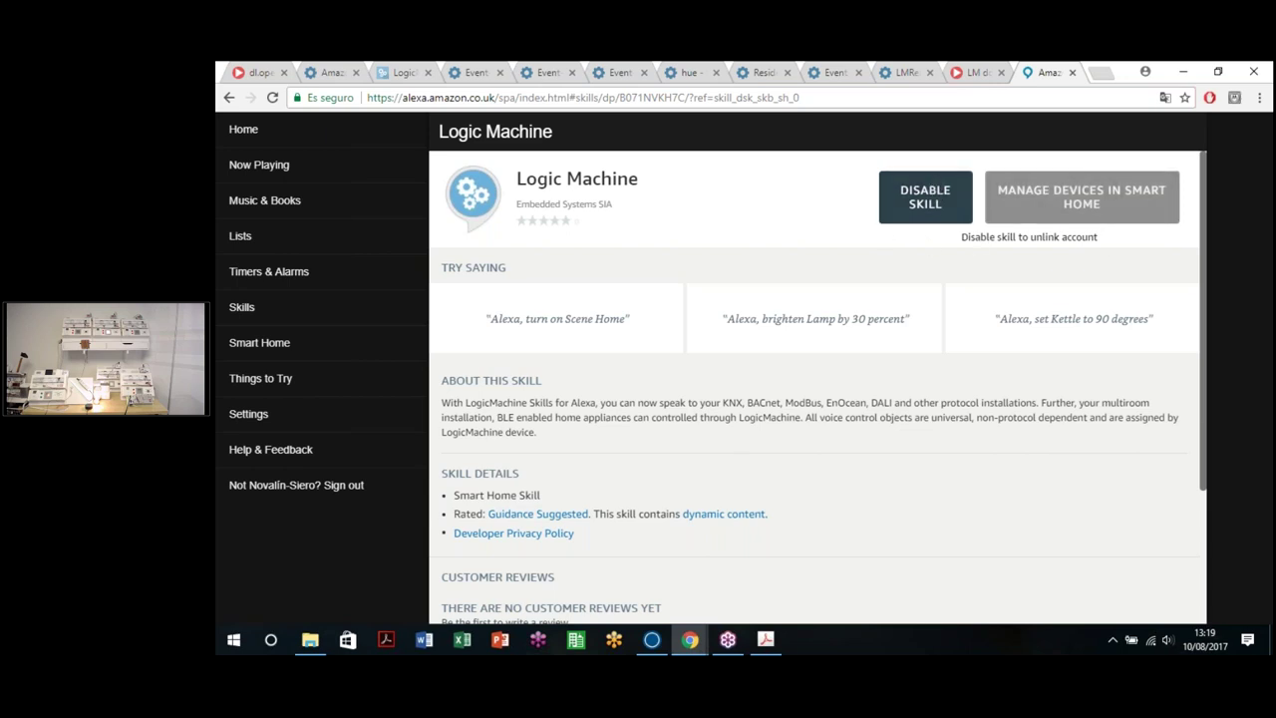
Step: Load cloud.logicmachine.net in a new browser tab
{"action": "left_click", "coordinate": [1101, 74]}
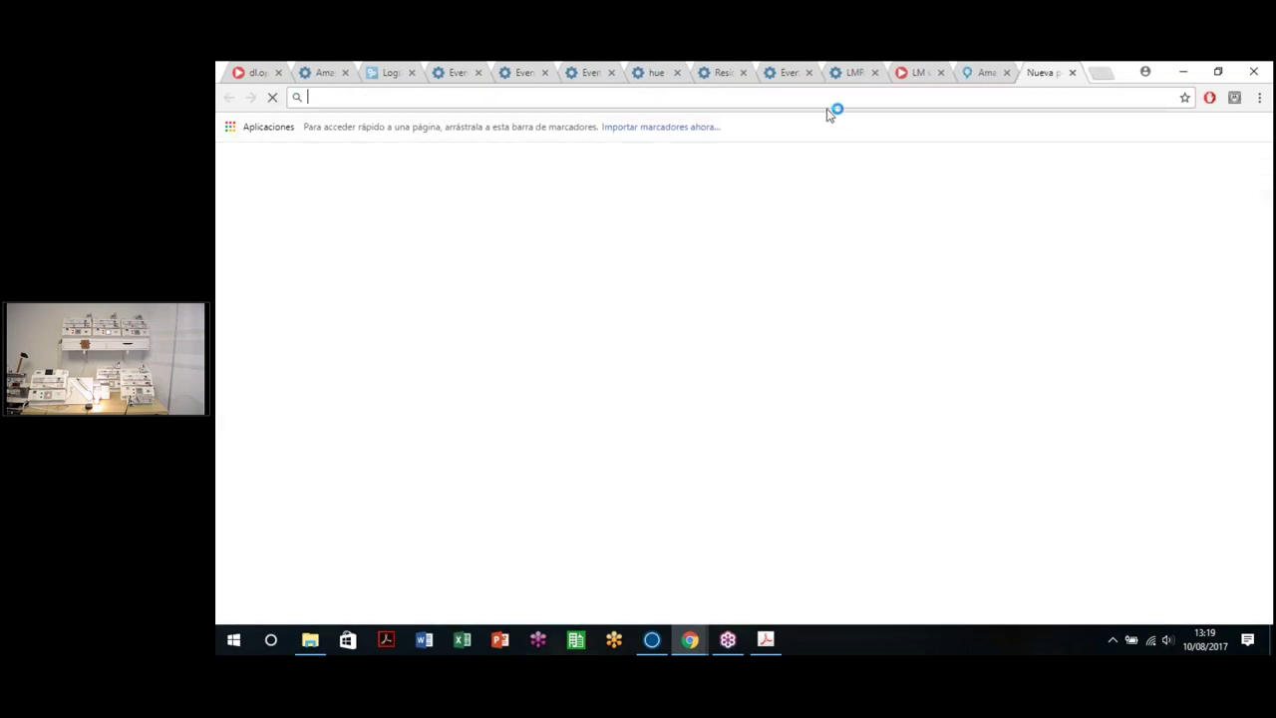
{"action": "type", "text": "cloud.logicmachine.net"}
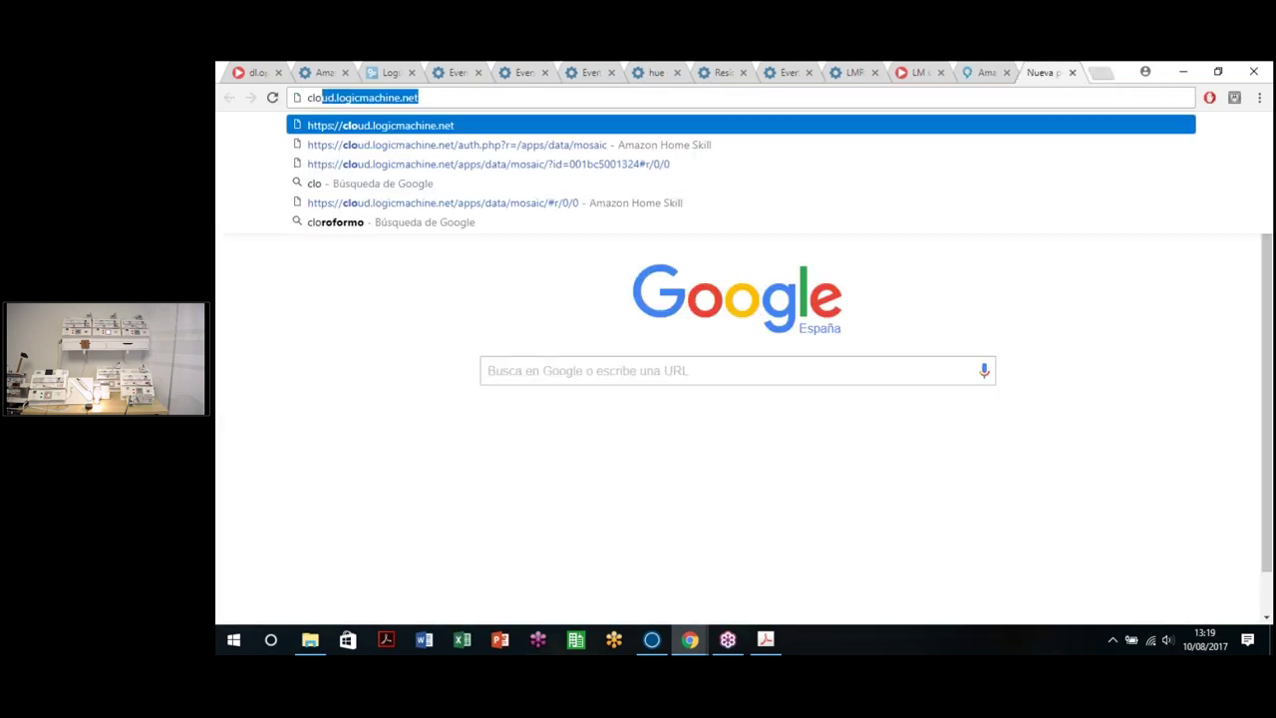
{"action": "key", "text": "Return"}
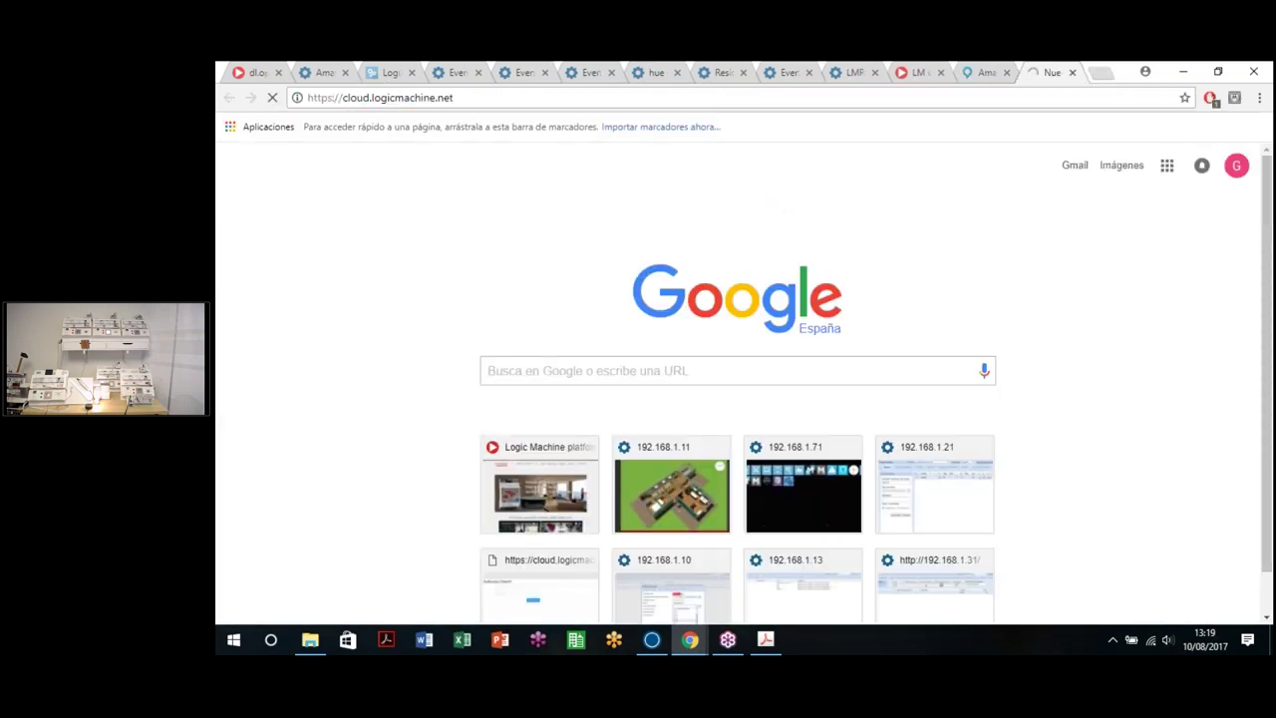
{"action": "left_click", "coordinate": [983, 71]}
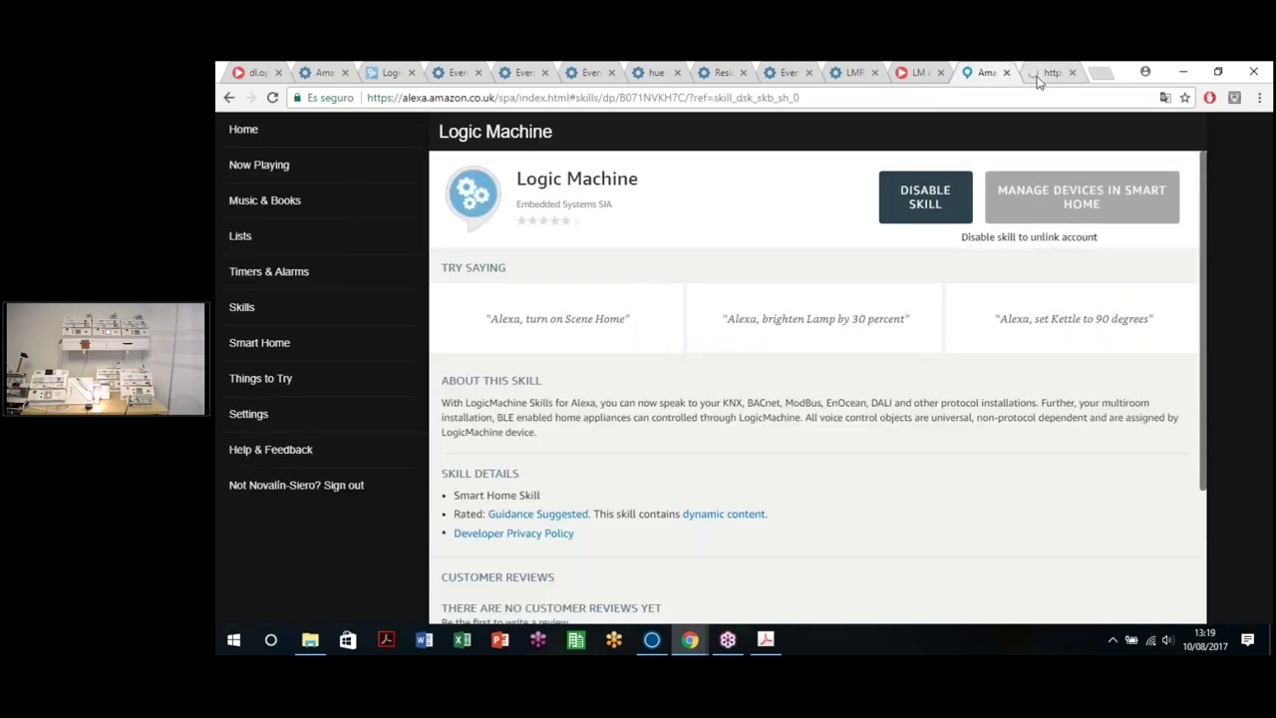
{"action": "left_click", "coordinate": [1052, 72]}
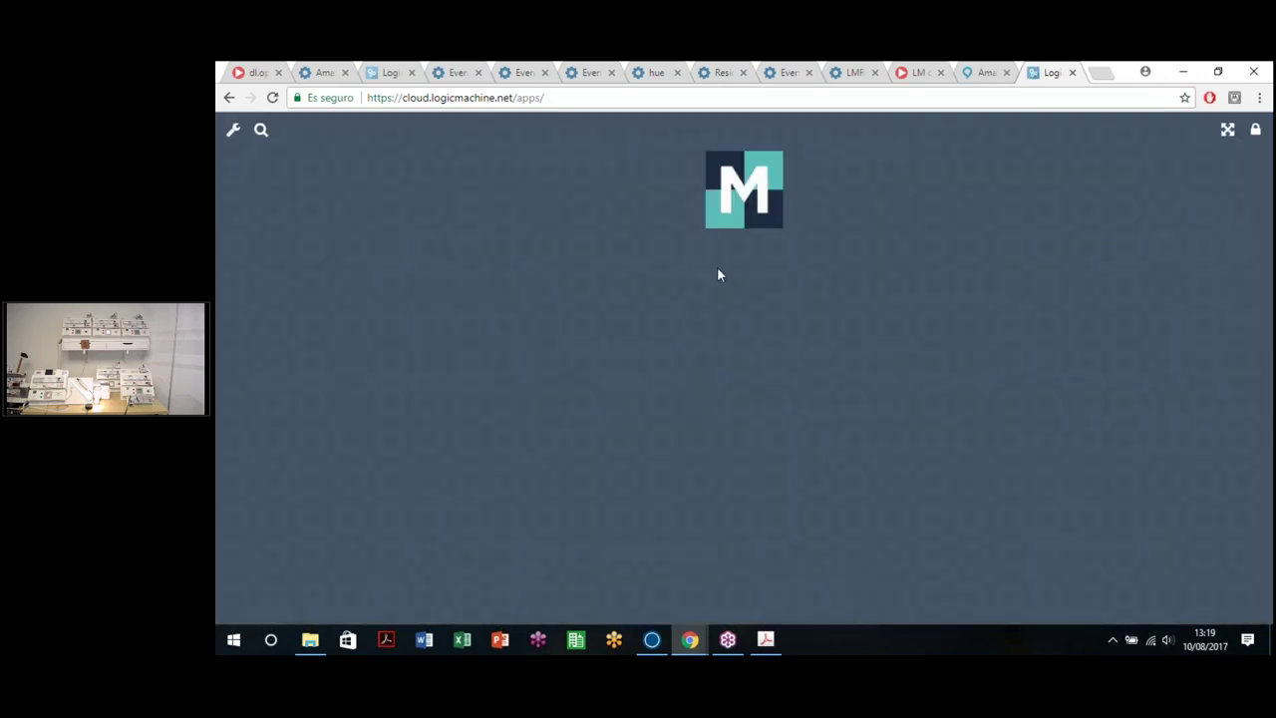
Step: Open the cloud app's client authorization login, fill in the saved account e-mail, and return to Alexa
{"action": "left_click", "coordinate": [744, 214]}
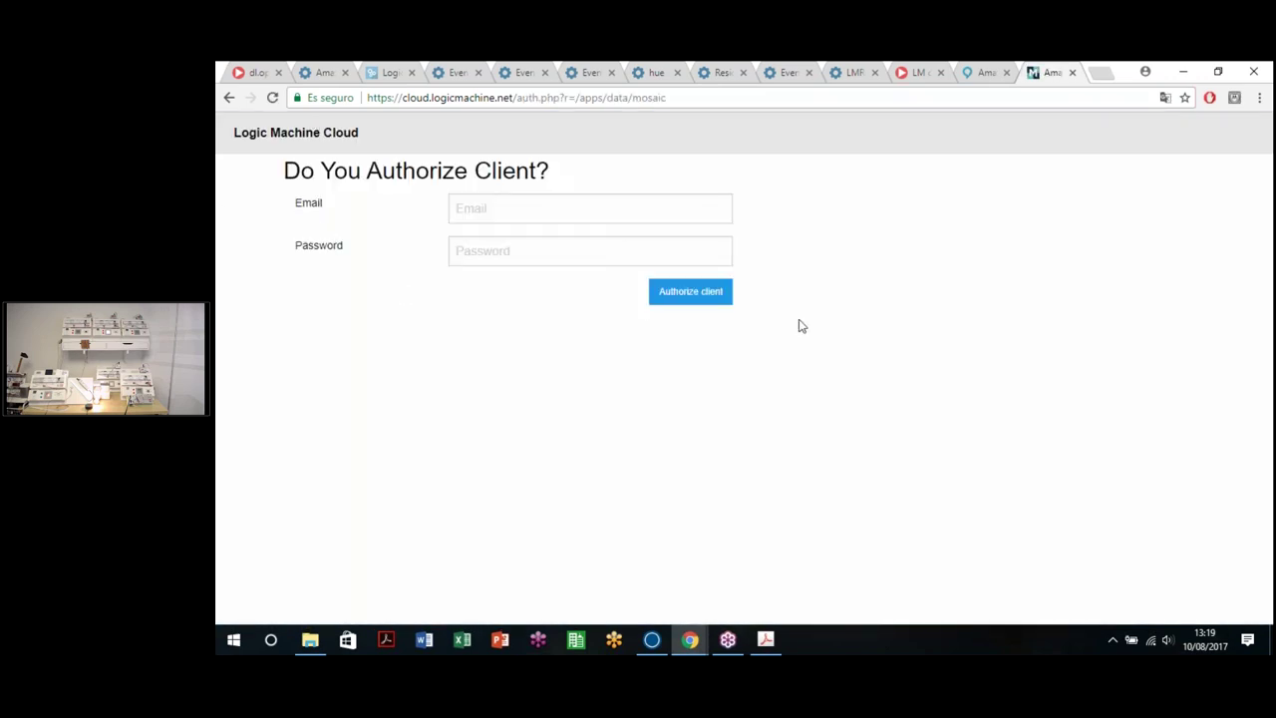
{"action": "left_click", "coordinate": [579, 217]}
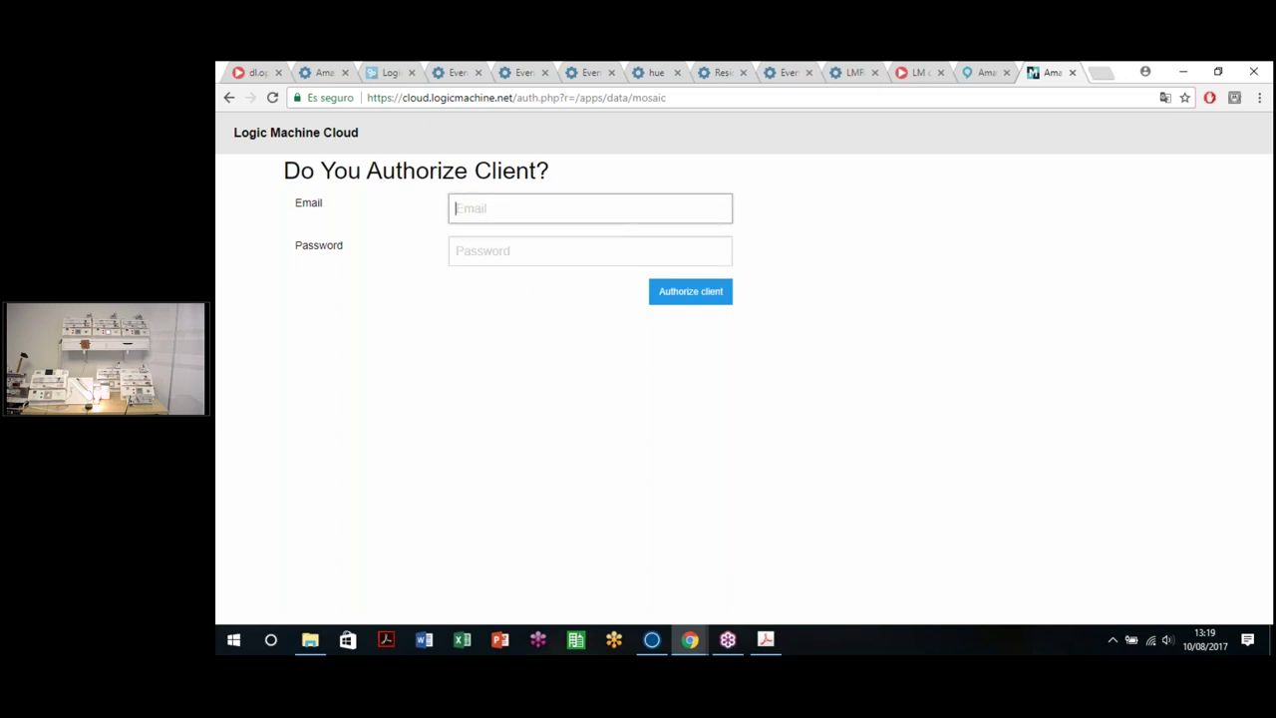
{"action": "type", "text": "l"}
{"action": "left_click", "coordinate": [509, 240]}
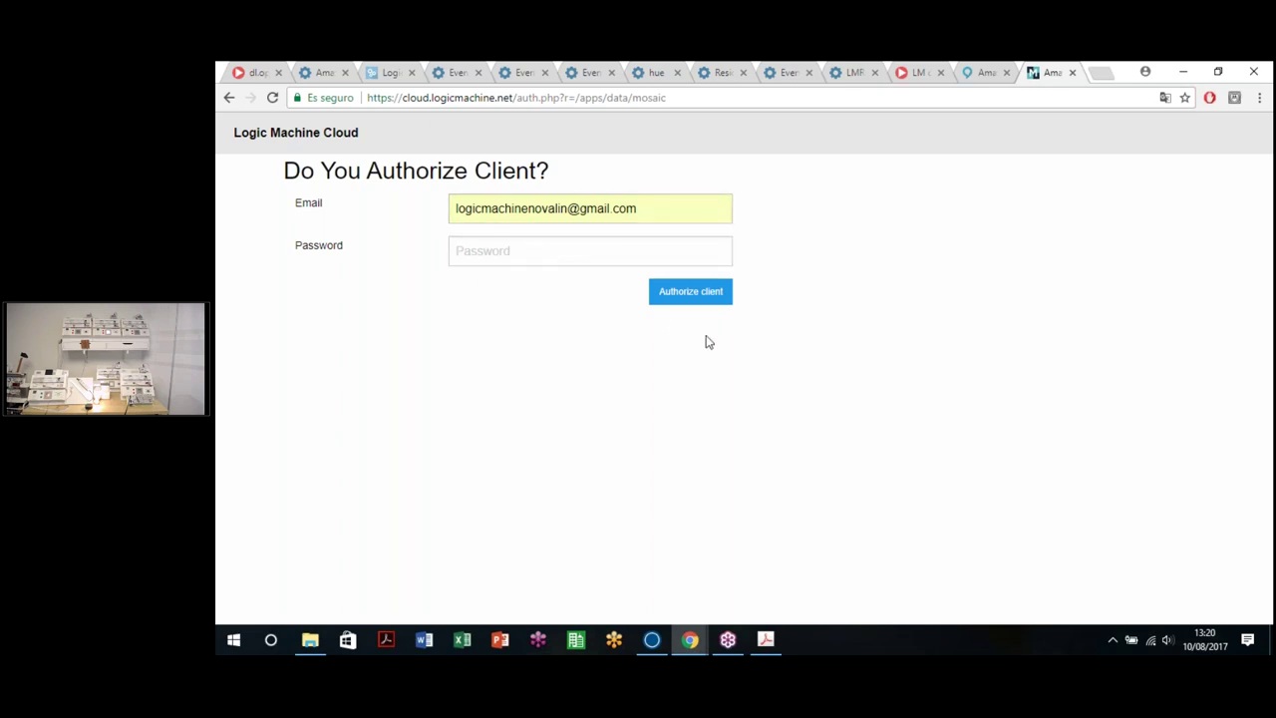
{"action": "left_click", "coordinate": [982, 71]}
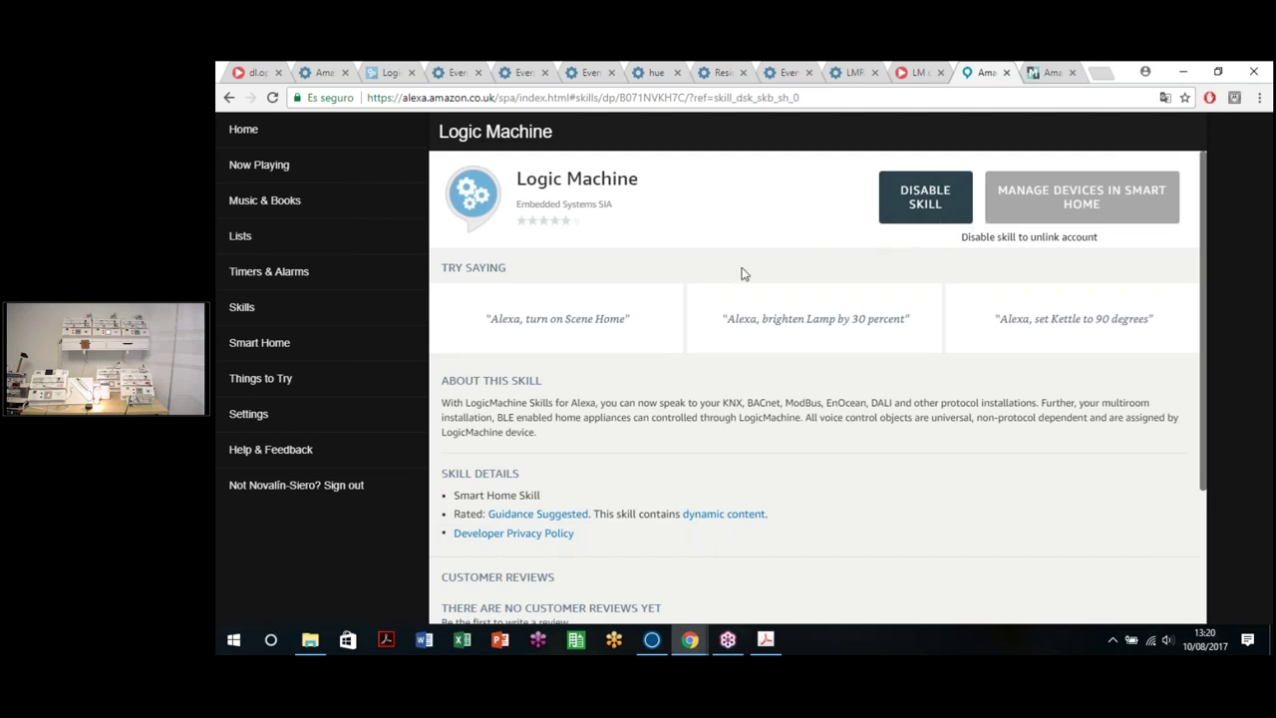
Step: Switch to the Amazon Home Skill devices page and look over the locks, thermostats and lamps lists
{"action": "left_click", "coordinate": [261, 343]}
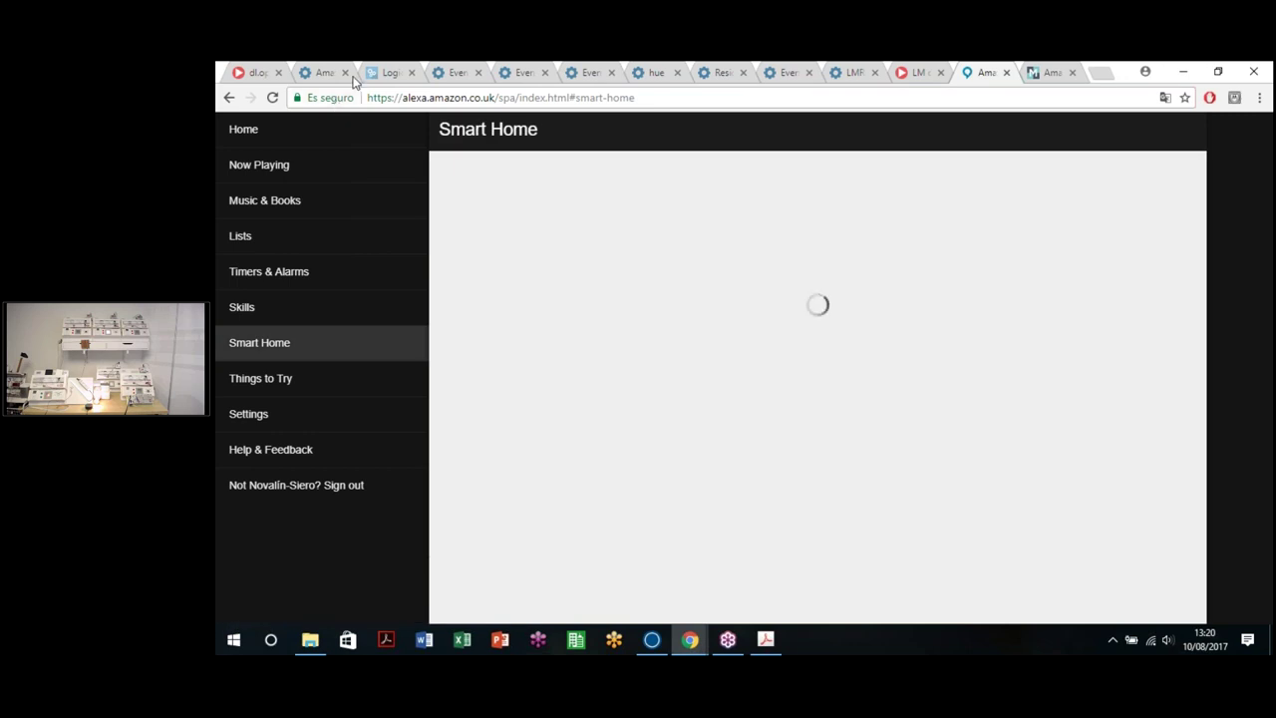
{"action": "left_click", "coordinate": [313, 66]}
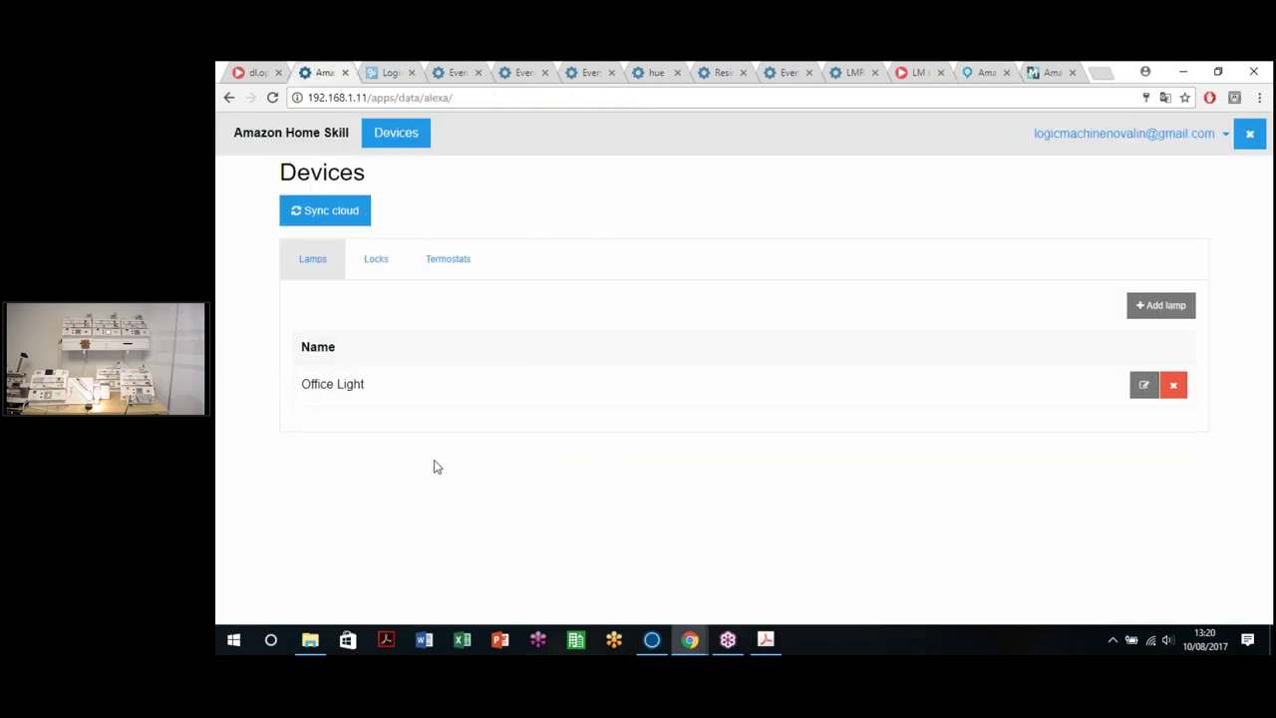
{"action": "left_click", "coordinate": [375, 261]}
{"action": "left_click", "coordinate": [447, 259]}
{"action": "left_click", "coordinate": [319, 264]}
Step: Start a new lamp named 'All lights' with description 'All Lights'
{"action": "left_click", "coordinate": [1152, 312]}
{"action": "left_click", "coordinate": [484, 309]}
{"action": "type", "text": "all light"}
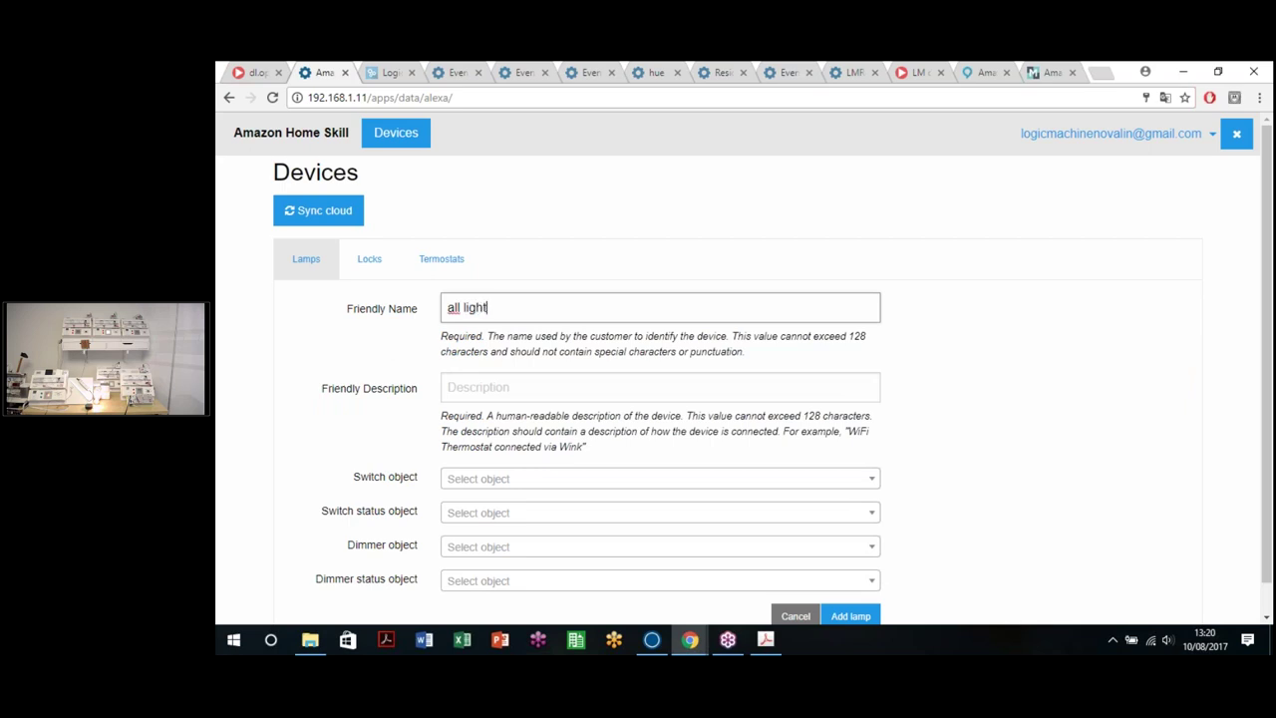
{"action": "double_click", "coordinate": [451, 310]}
{"action": "type", "text": "All"}
{"action": "left_click", "coordinate": [492, 385]}
{"action": "type", "text": "All Lights"}
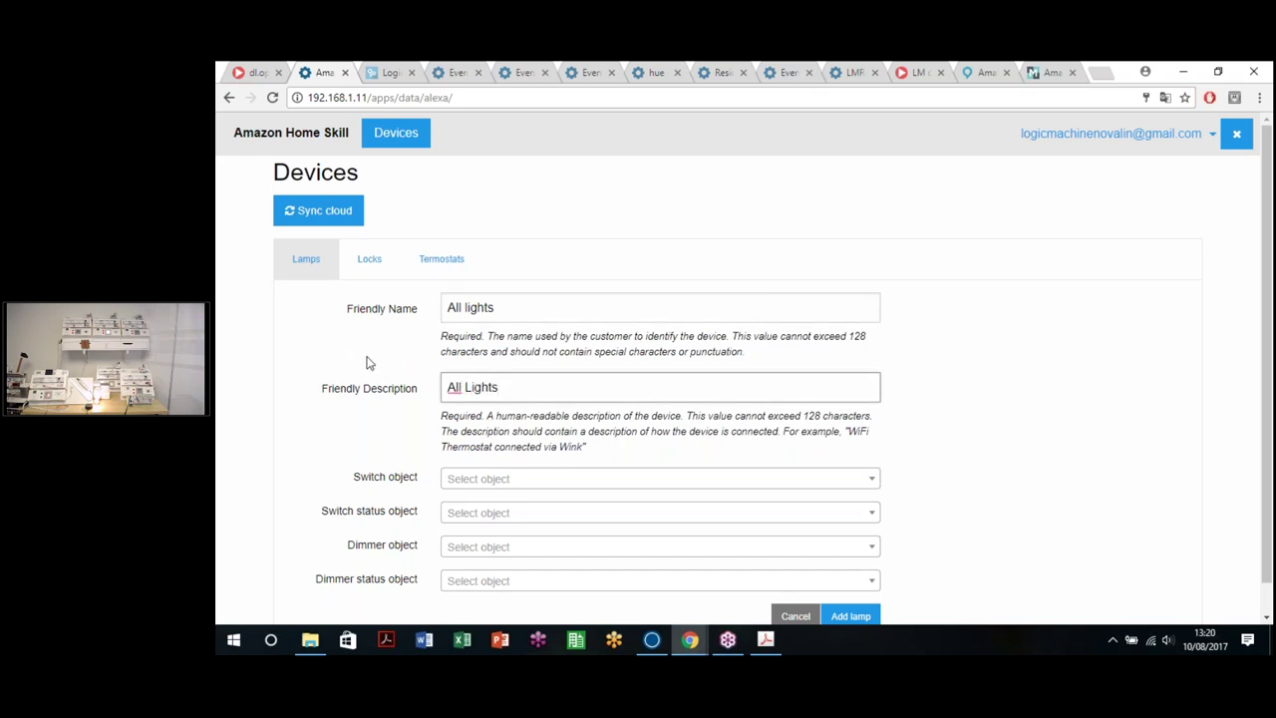
Step: Set the lamp's switch object to 0/1/0 (OFF GENERAL LUCES) and save it
{"action": "scroll", "coordinate": [429, 419], "scroll_direction": "down", "scroll_amount": 1}
{"action": "left_click", "coordinate": [501, 448]}
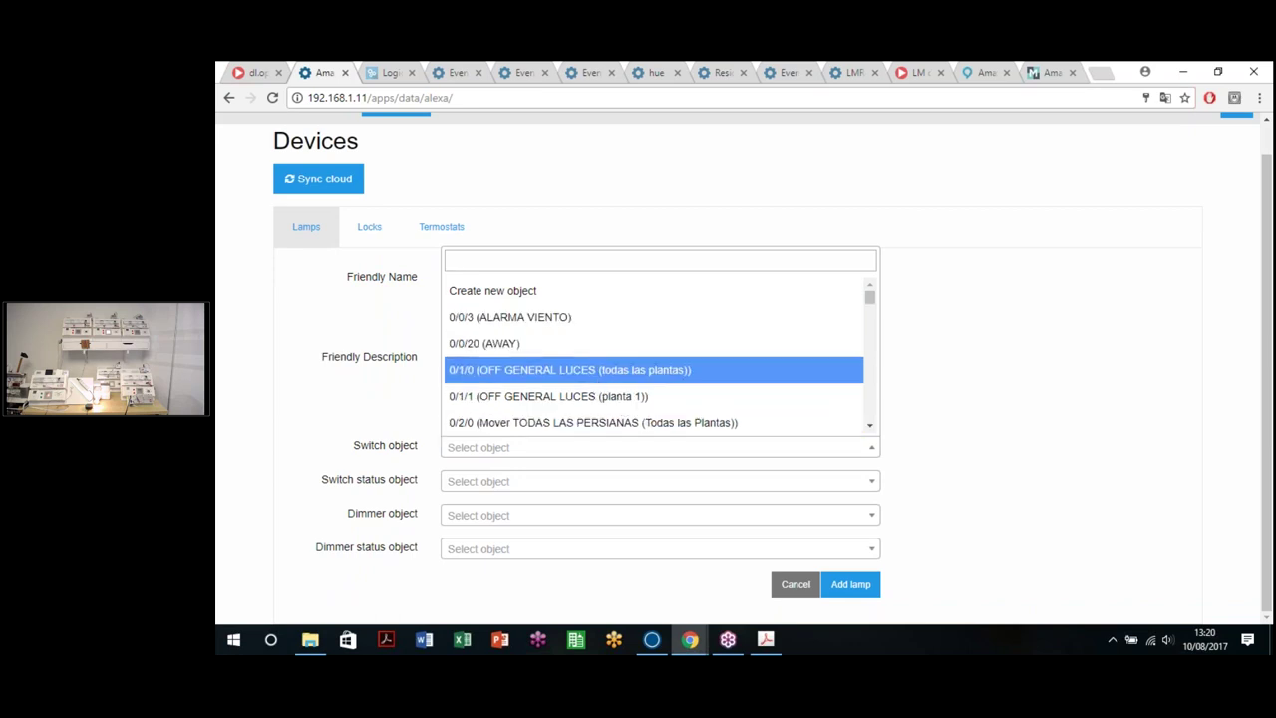
{"action": "left_click", "coordinate": [598, 370]}
{"action": "left_click", "coordinate": [513, 488]}
{"action": "key", "text": "Escape"}
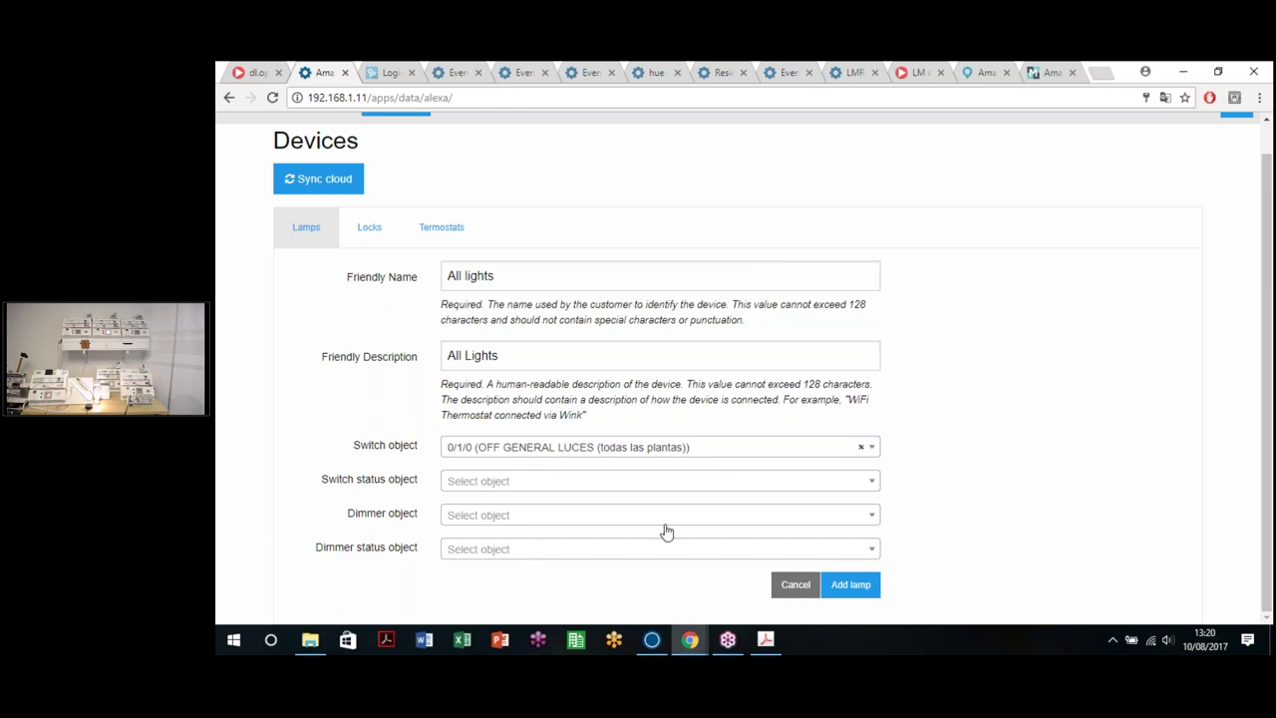
{"action": "left_click", "coordinate": [848, 586]}
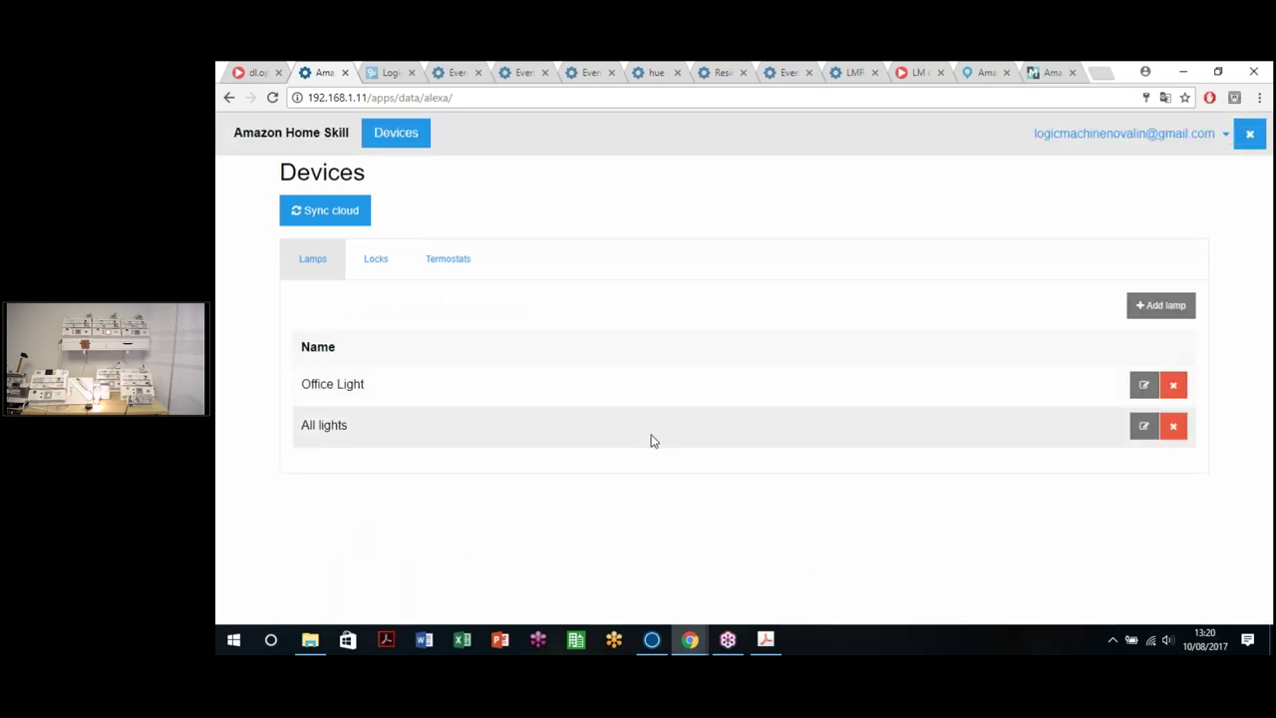
Step: Start another lamp with name and description both 'Bedroom Blind'
{"action": "left_click", "coordinate": [1160, 305]}
{"action": "left_click", "coordinate": [516, 299]}
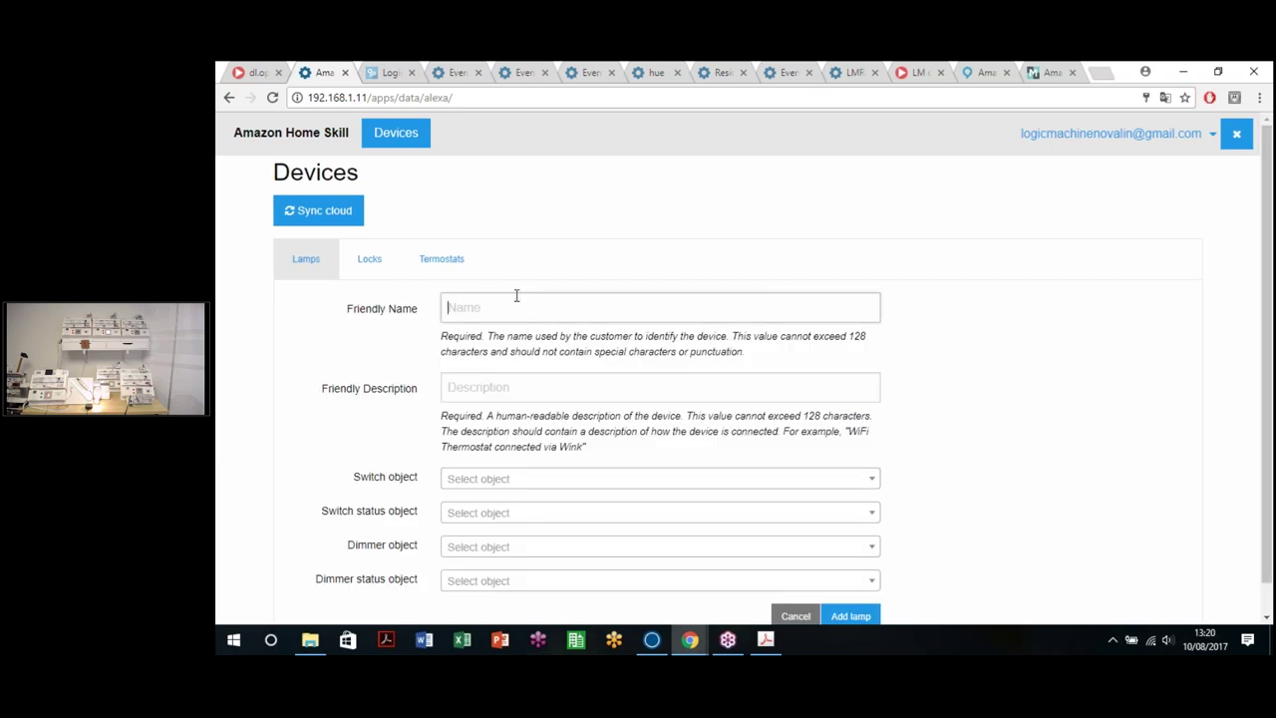
{"action": "type", "text": "B"}
{"action": "type", "text": "d"}
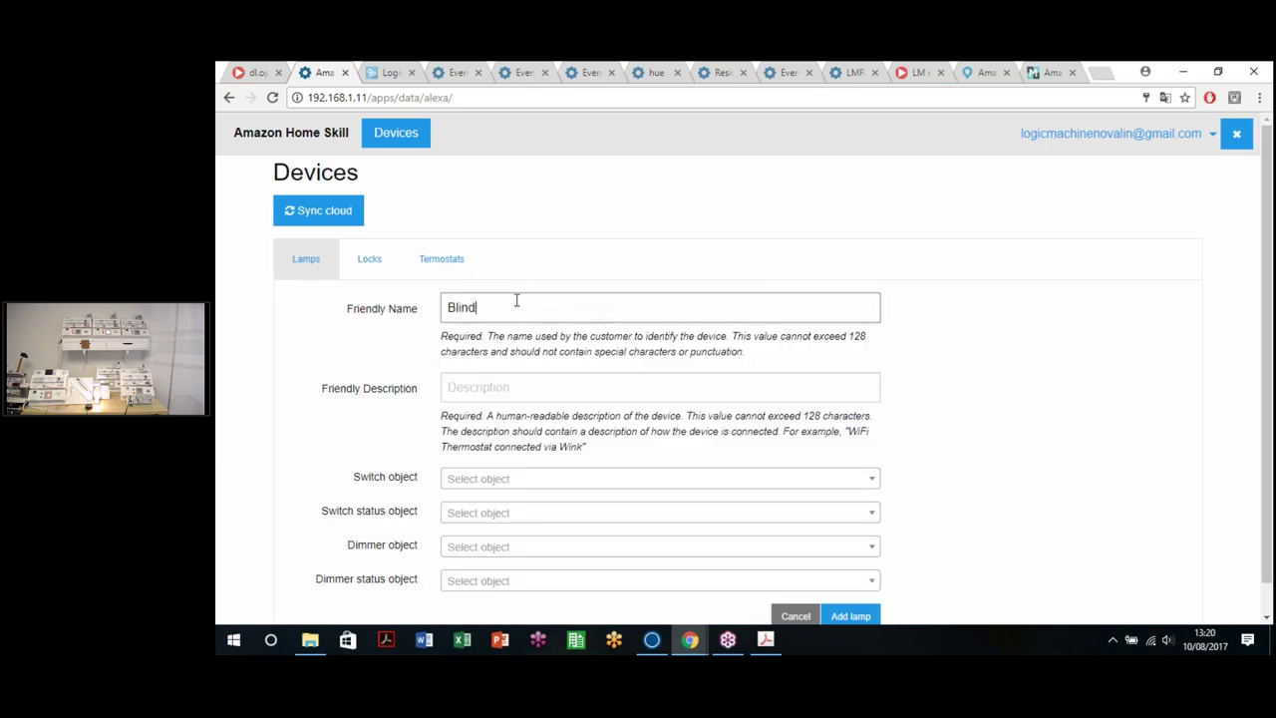
{"action": "key", "text": "BackSpace"}
{"action": "key", "text": "BackSpace"}
{"action": "key", "text": "BackSpace"}
{"action": "key", "text": "BackSpace"}
{"action": "key", "text": "BackSpace"}
{"action": "type", "text": "Bedroom Blind"}
{"action": "key", "text": "BackSpace"}
{"action": "key", "text": "BackSpace"}
{"action": "key", "text": "BackSpace"}
{"action": "type", "text": "d"}
{"action": "left_click", "coordinate": [522, 388]}
{"action": "key", "text": "shift+Tab"}
{"action": "key", "text": "ctrl+c"}
{"action": "left_click", "coordinate": [513, 388]}
{"action": "key", "text": "ctrl+v"}
Step: Set the switch object to 11/1/1 (Mover Persiana 1-P1), leaving switch status empty
{"action": "left_click", "coordinate": [492, 481]}
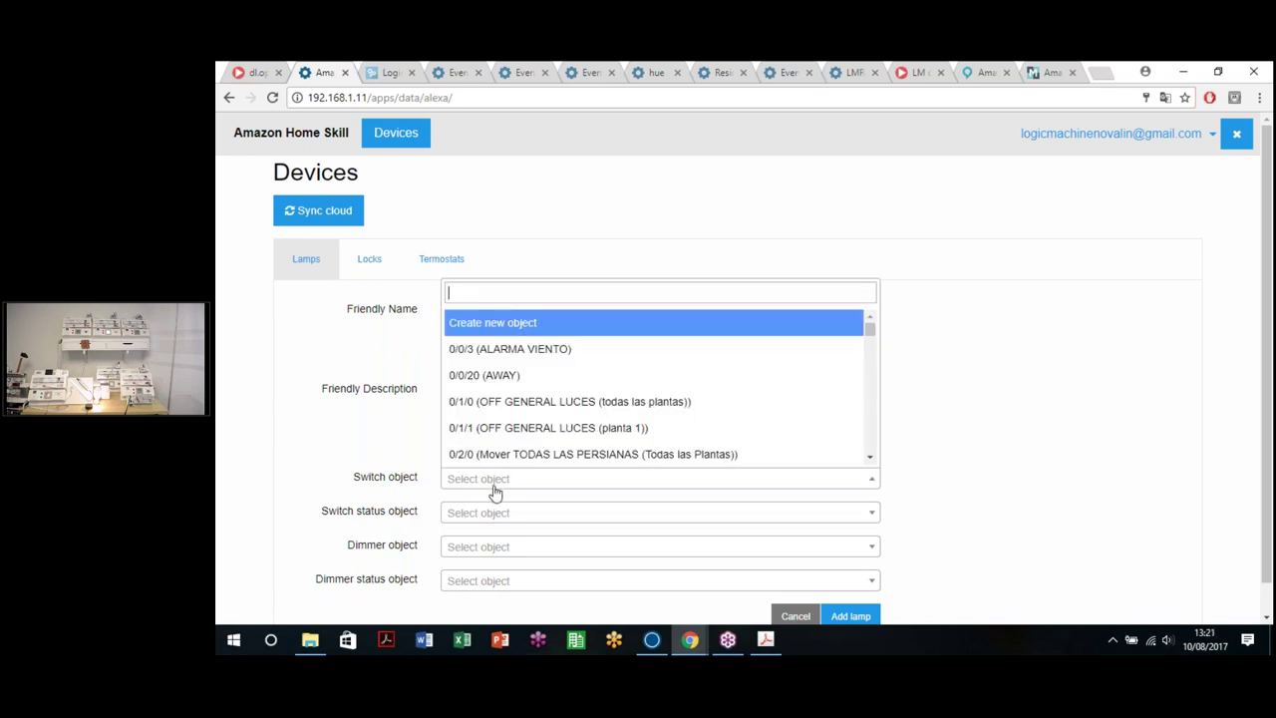
{"action": "scroll", "coordinate": [604, 405], "scroll_direction": "down", "scroll_amount": 3}
{"action": "type", "text": "11/1"}
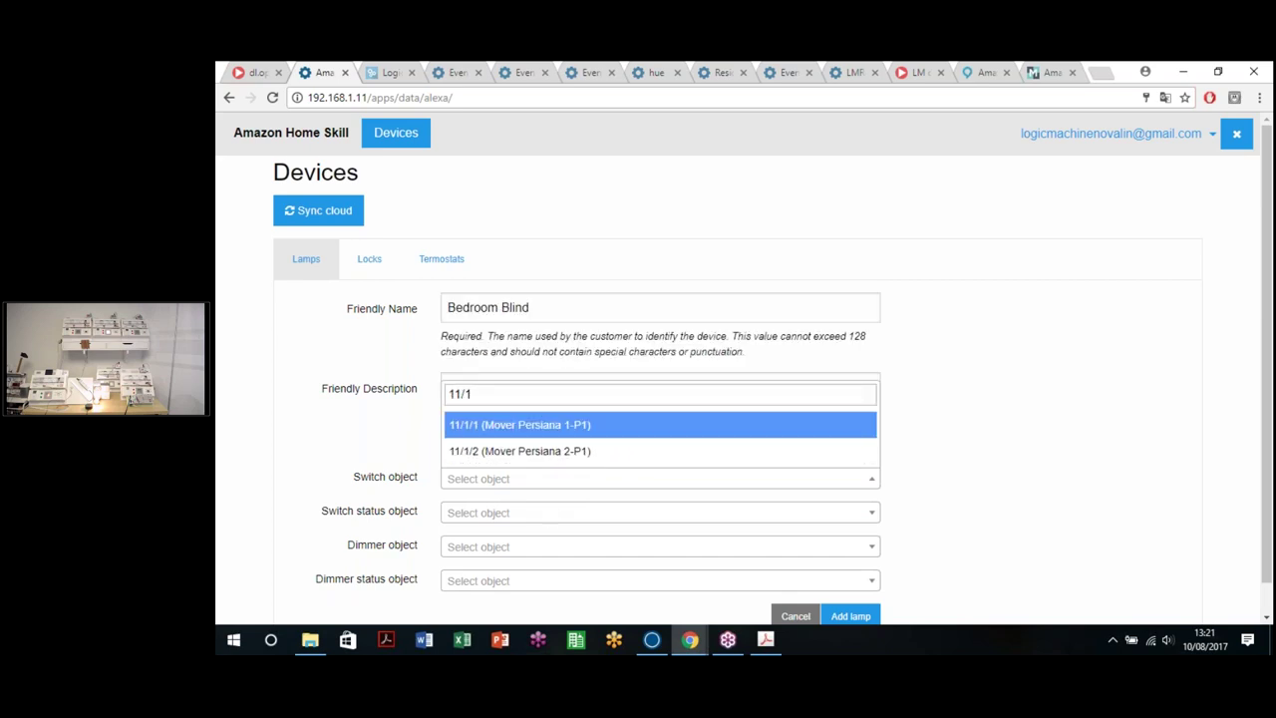
{"action": "left_click", "coordinate": [584, 429]}
{"action": "left_click", "coordinate": [480, 516]}
{"action": "type", "text": "11/4"}
{"action": "key", "text": "BackSpace"}
{"action": "type", "text": "3"}
{"action": "key", "text": "BackSpace"}
{"action": "type", "text": "2"}
{"action": "key", "text": "BackSpace"}
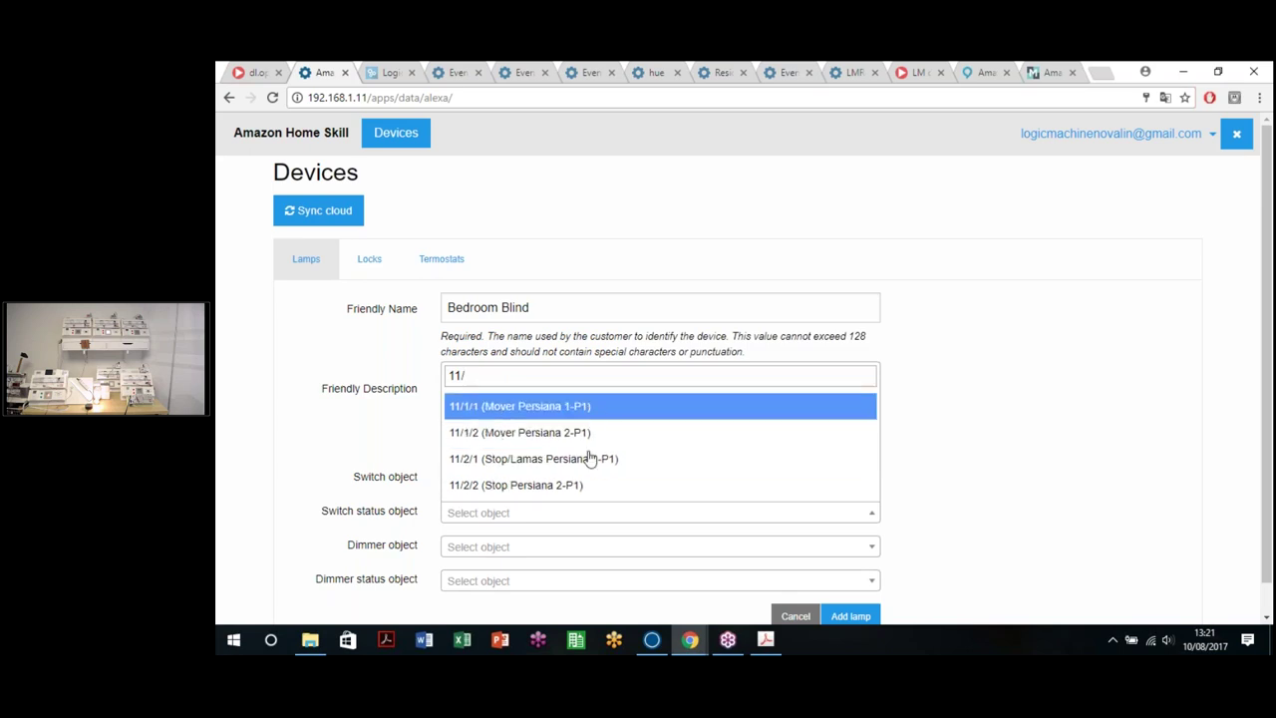
{"action": "left_click", "coordinate": [394, 451]}
Step: Set dimmer object 11/3/1 and dimmer status 11/5/1, then save the Bedroom Blind lamp
{"action": "left_click", "coordinate": [487, 548]}
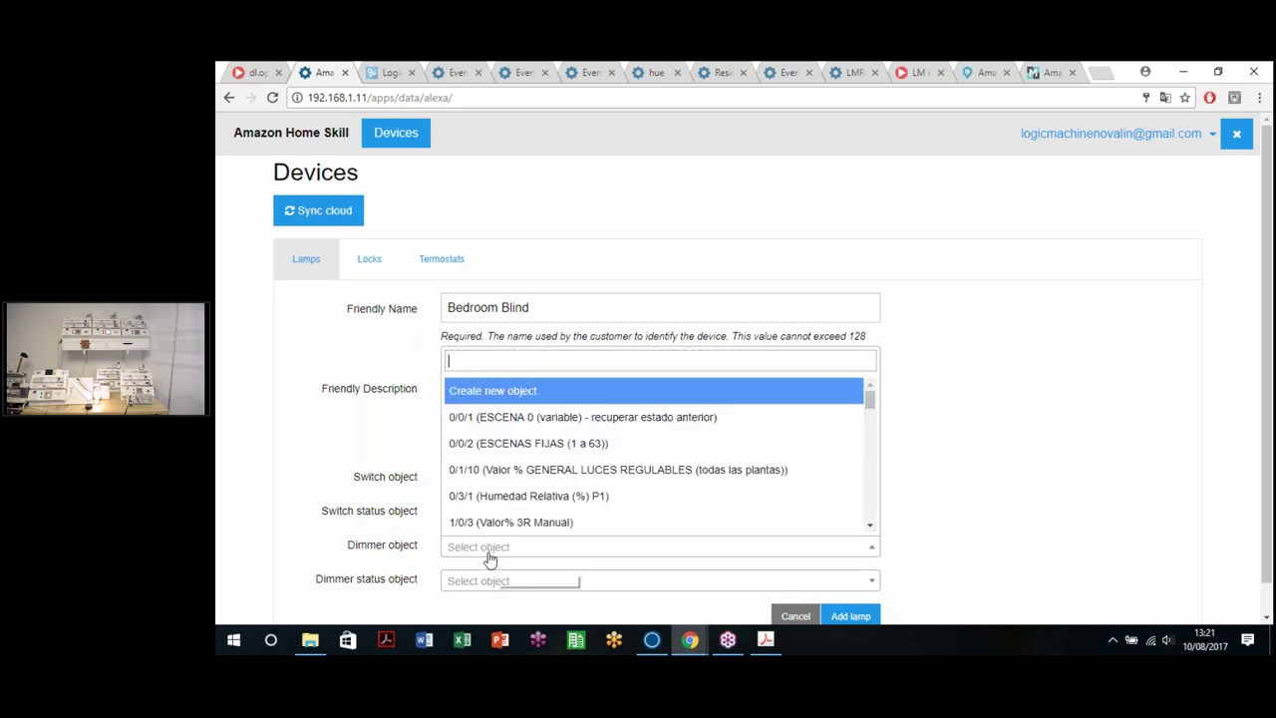
{"action": "type", "text": "11/"}
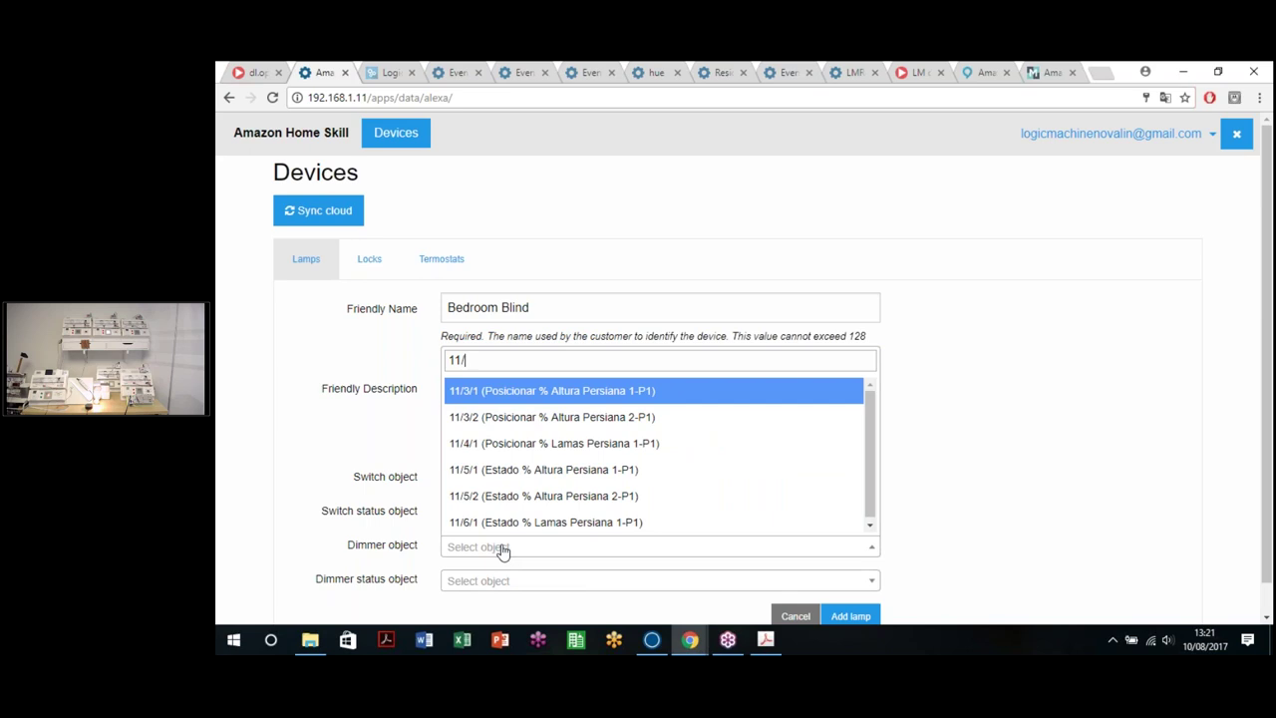
{"action": "left_click", "coordinate": [570, 391]}
{"action": "left_click", "coordinate": [559, 581]}
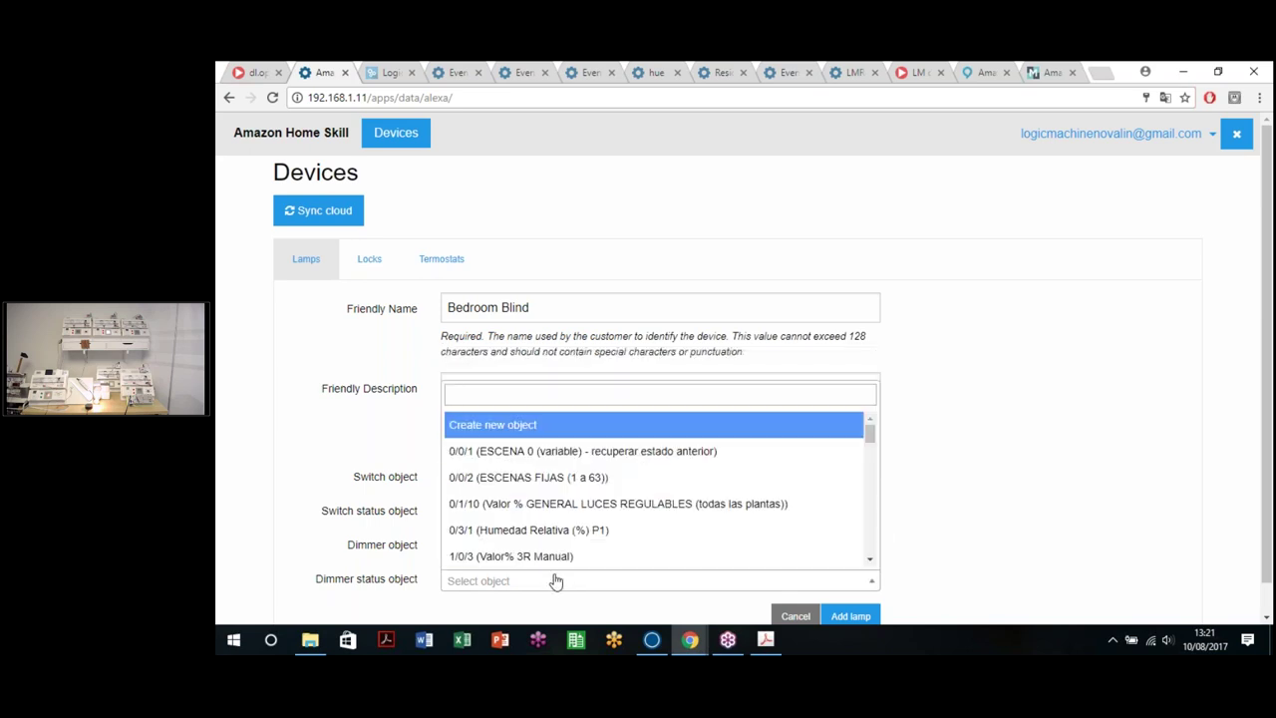
{"action": "type", "text": "11/"}
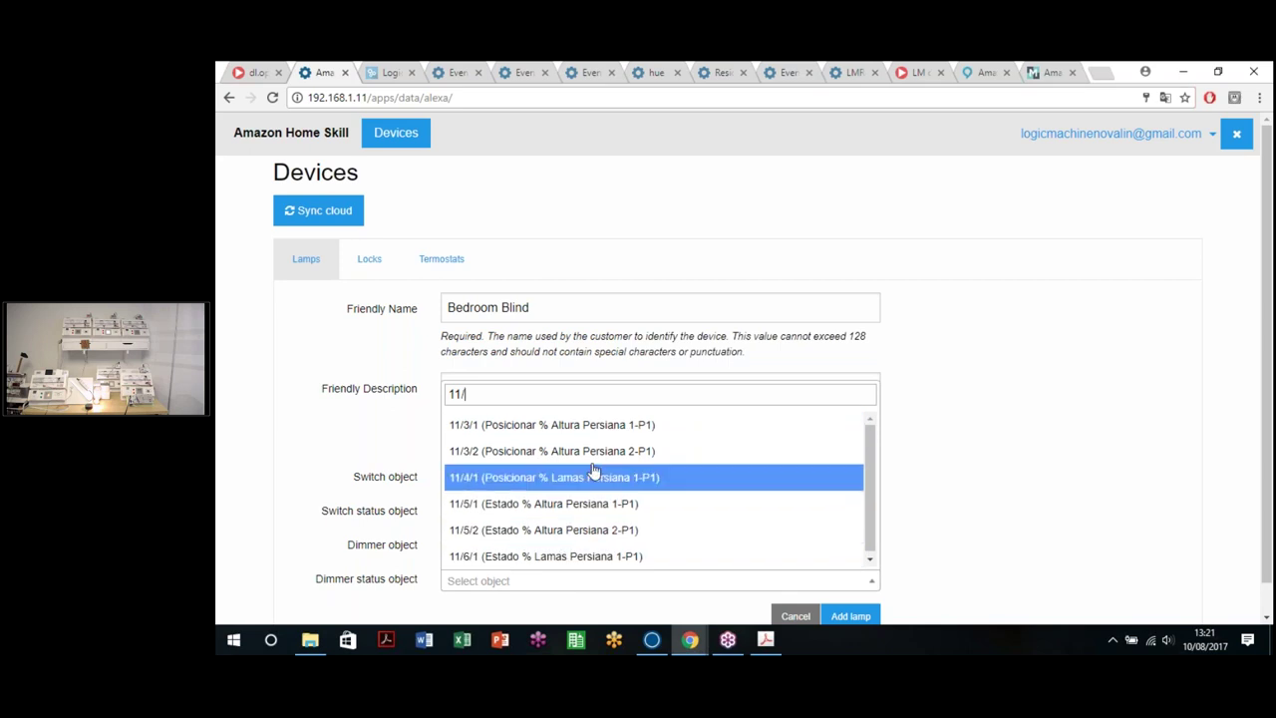
{"action": "left_click", "coordinate": [586, 435]}
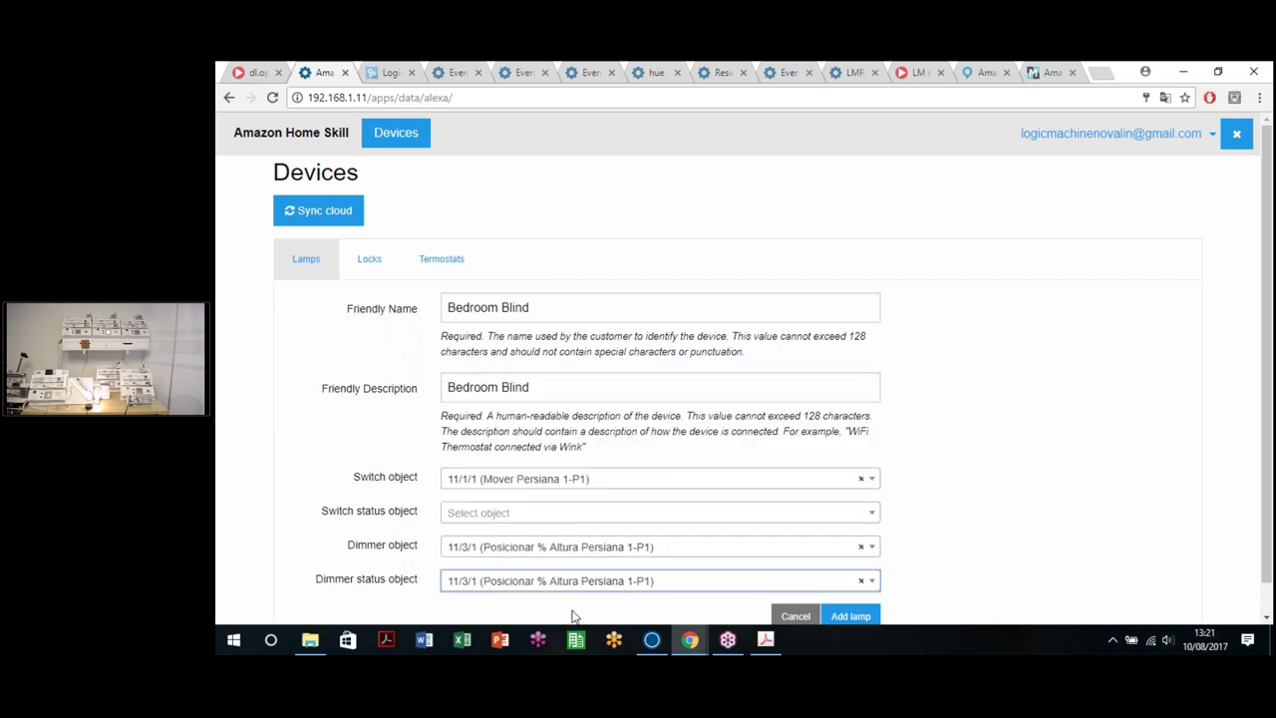
{"action": "left_click", "coordinate": [527, 584]}
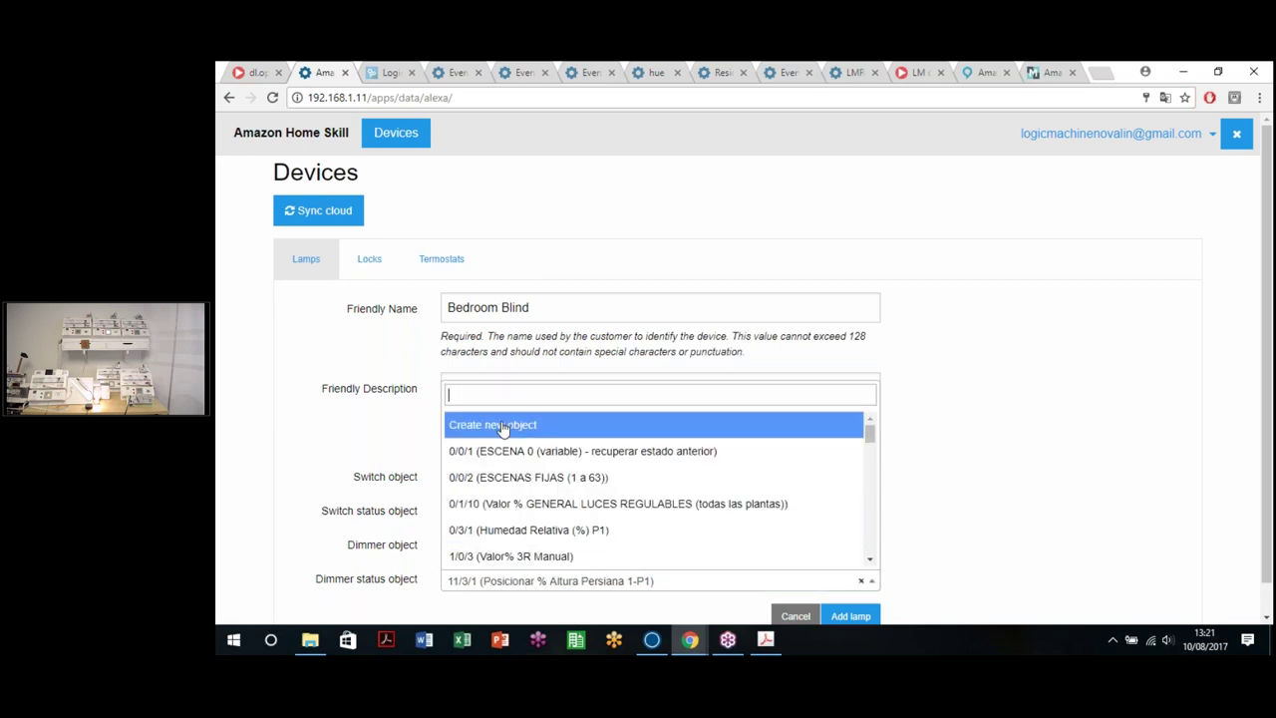
{"action": "scroll", "coordinate": [507, 428], "scroll_direction": "down", "scroll_amount": 1}
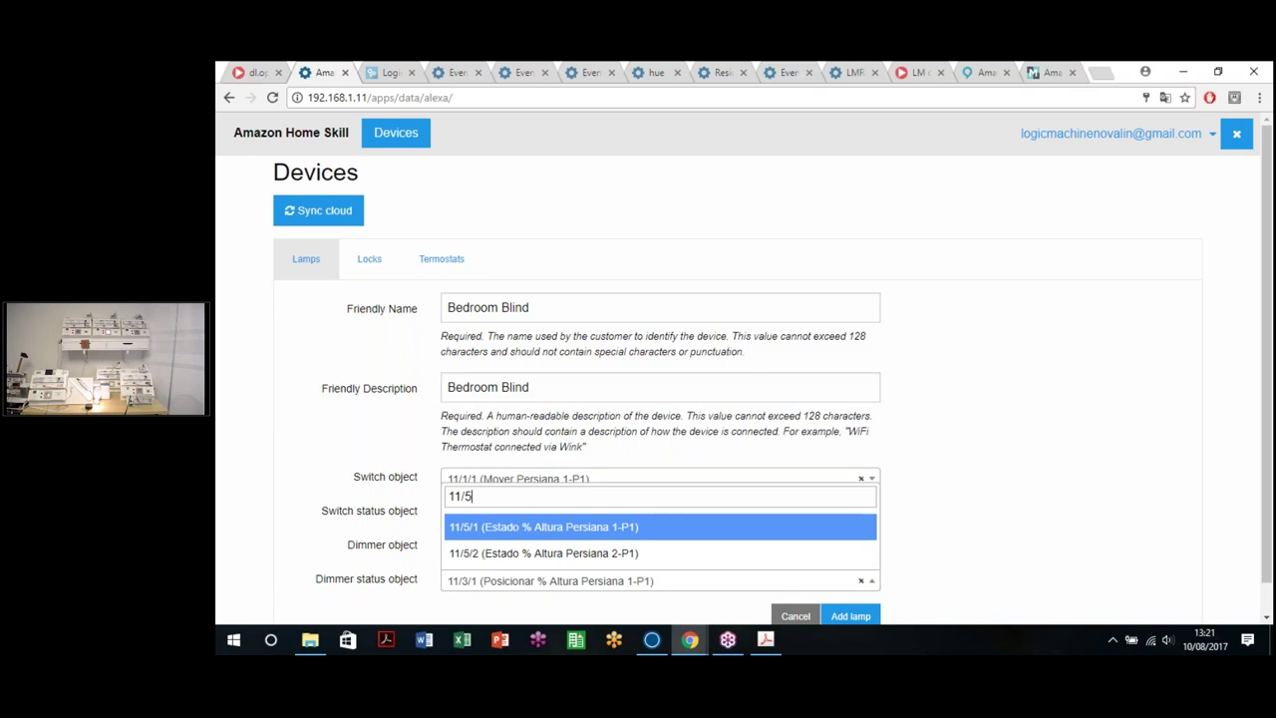
{"action": "type", "text": "/5/"}
{"action": "left_click", "coordinate": [571, 528]}
{"action": "scroll", "coordinate": [698, 469], "scroll_direction": "down", "scroll_amount": 1}
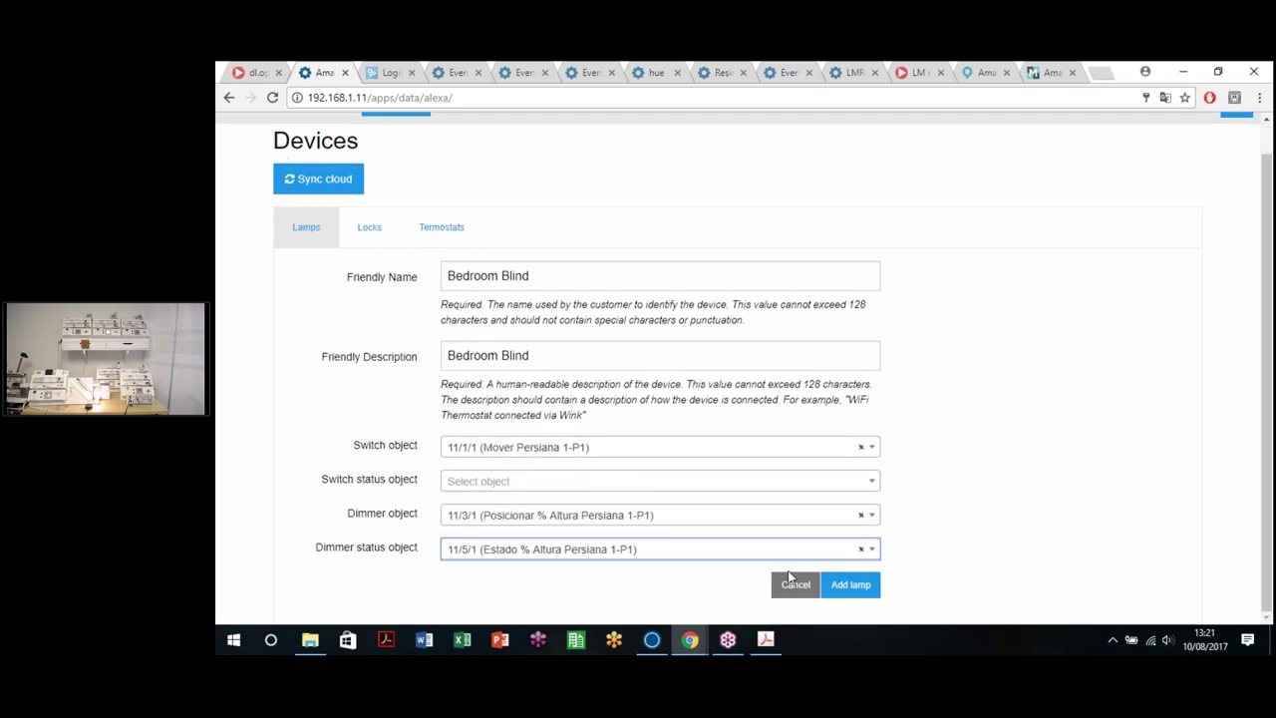
{"action": "left_click", "coordinate": [845, 586]}
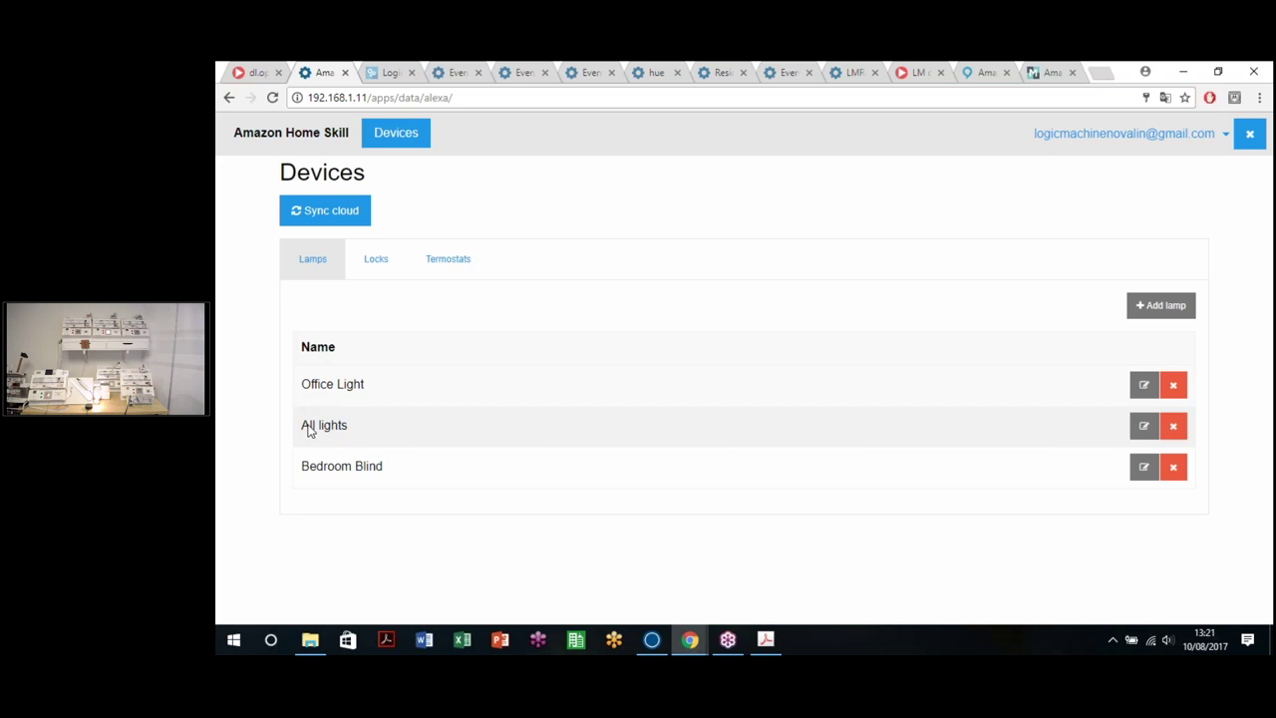
Step: Sync the three lamps to the cloud, last synced 10/8/2017 13:21:55
{"action": "left_click_drag", "start_coordinate": [303, 468], "coordinate": [405, 473]}
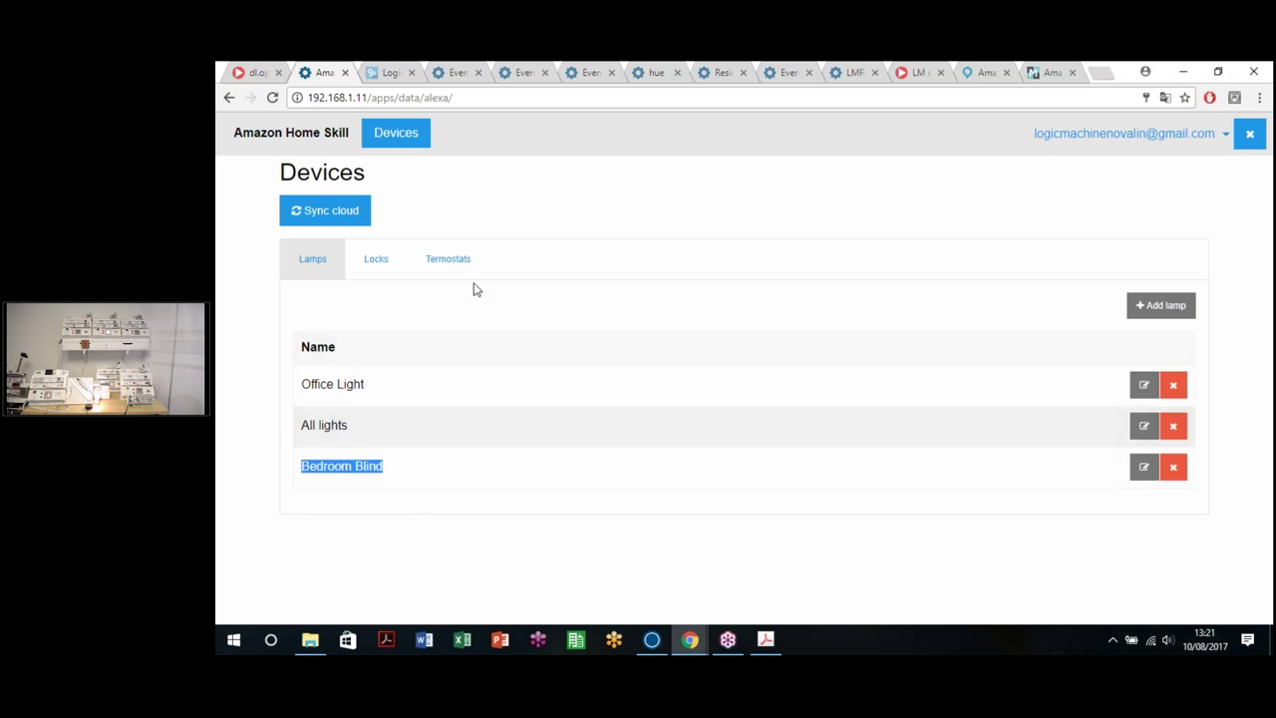
{"action": "left_click", "coordinate": [326, 226]}
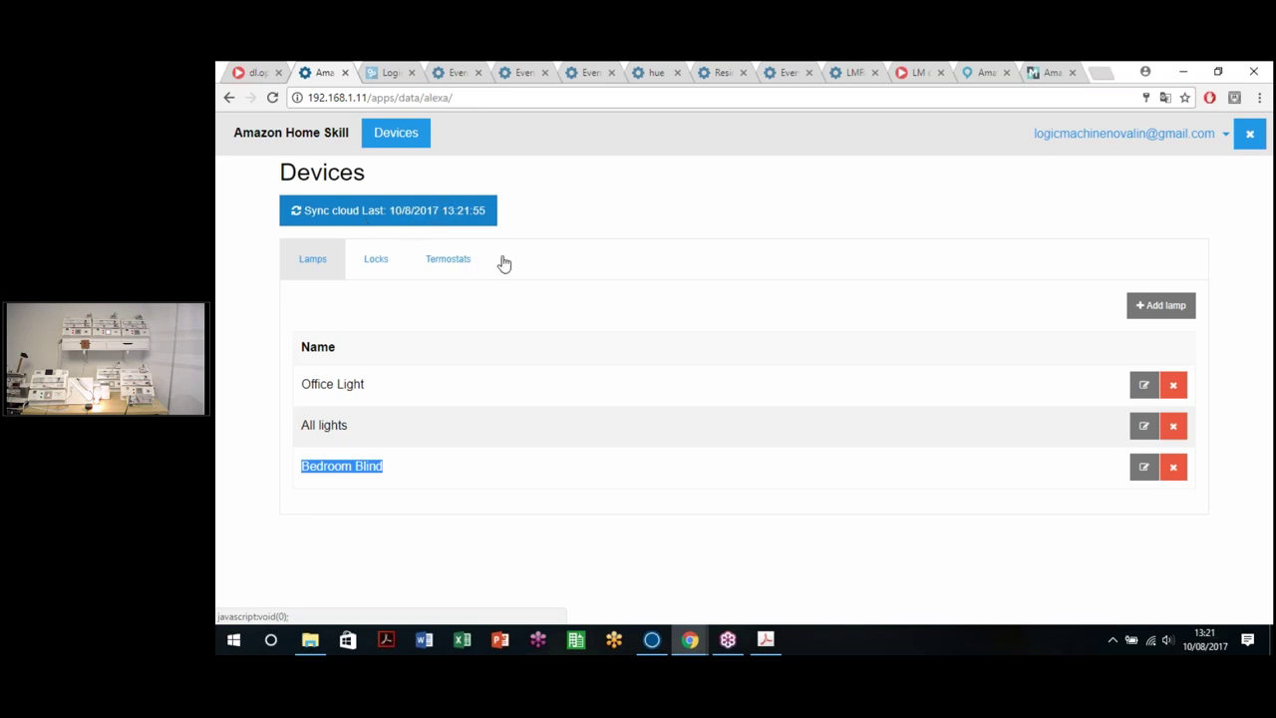
{"action": "left_click", "coordinate": [620, 201]}
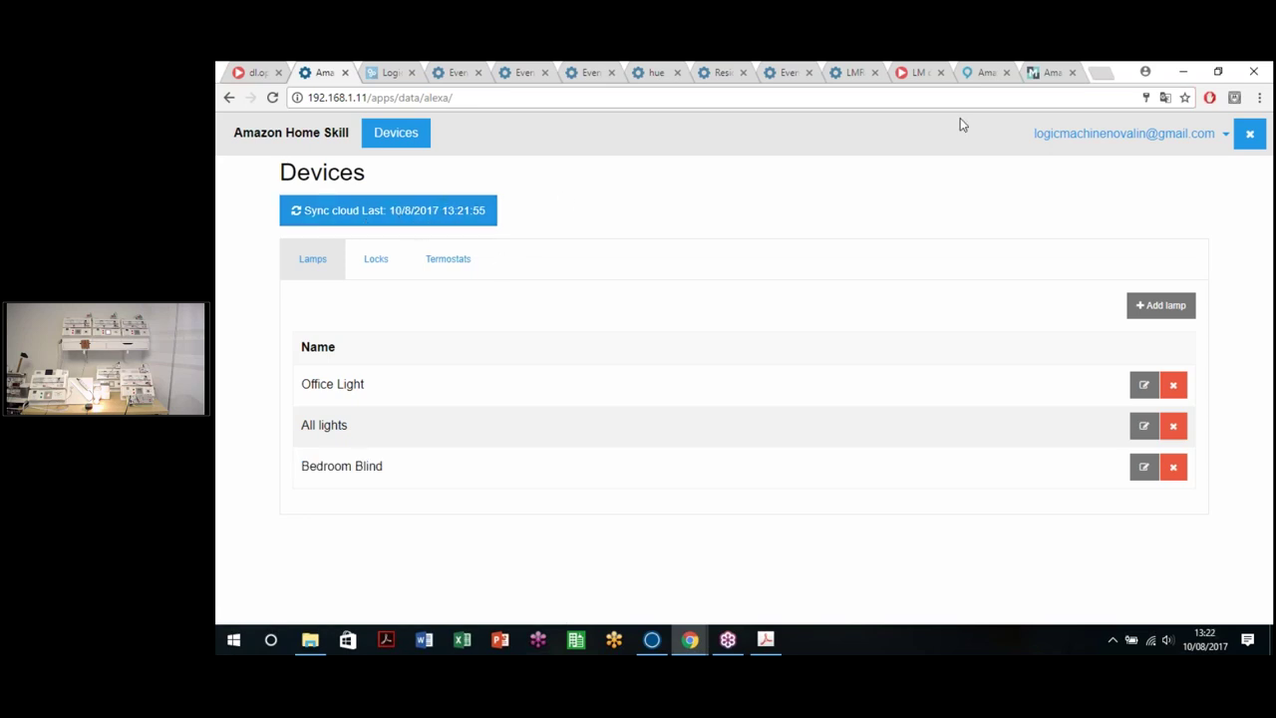
Step: Check the Alexa Smart Home Devices page, then return to the Smart Home overview
{"action": "left_click", "coordinate": [977, 72]}
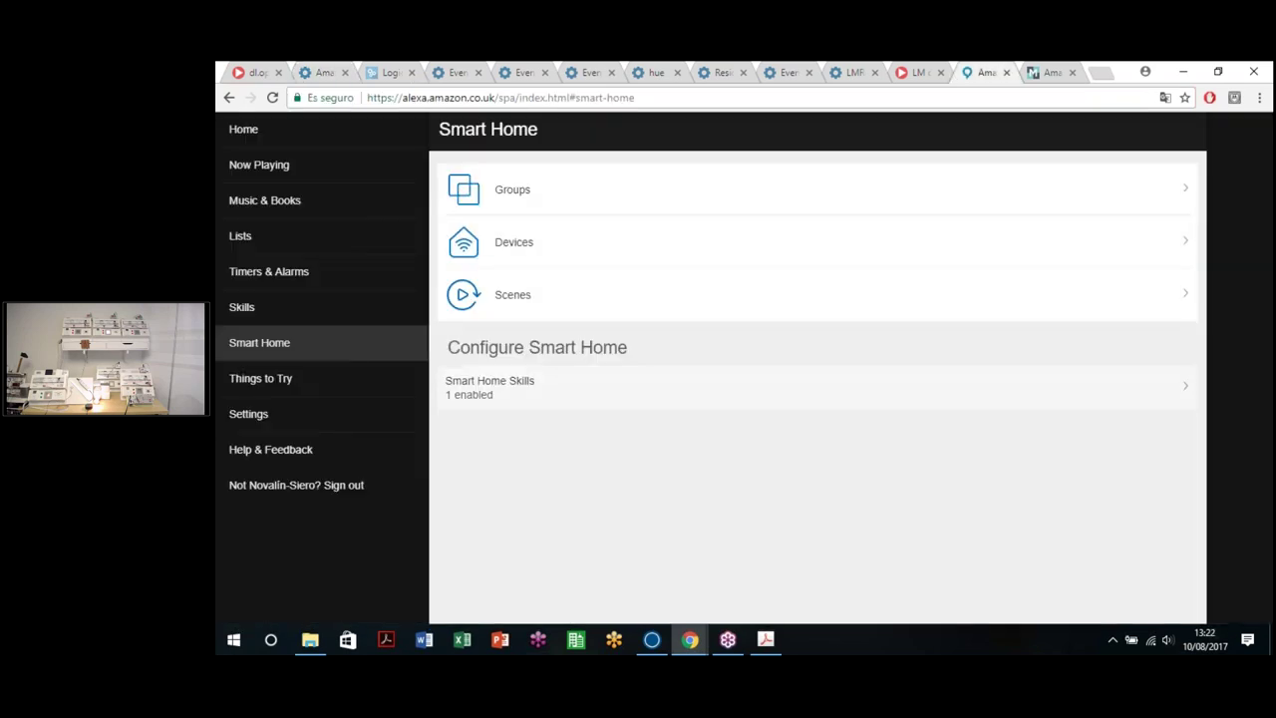
{"action": "left_click", "coordinate": [542, 258]}
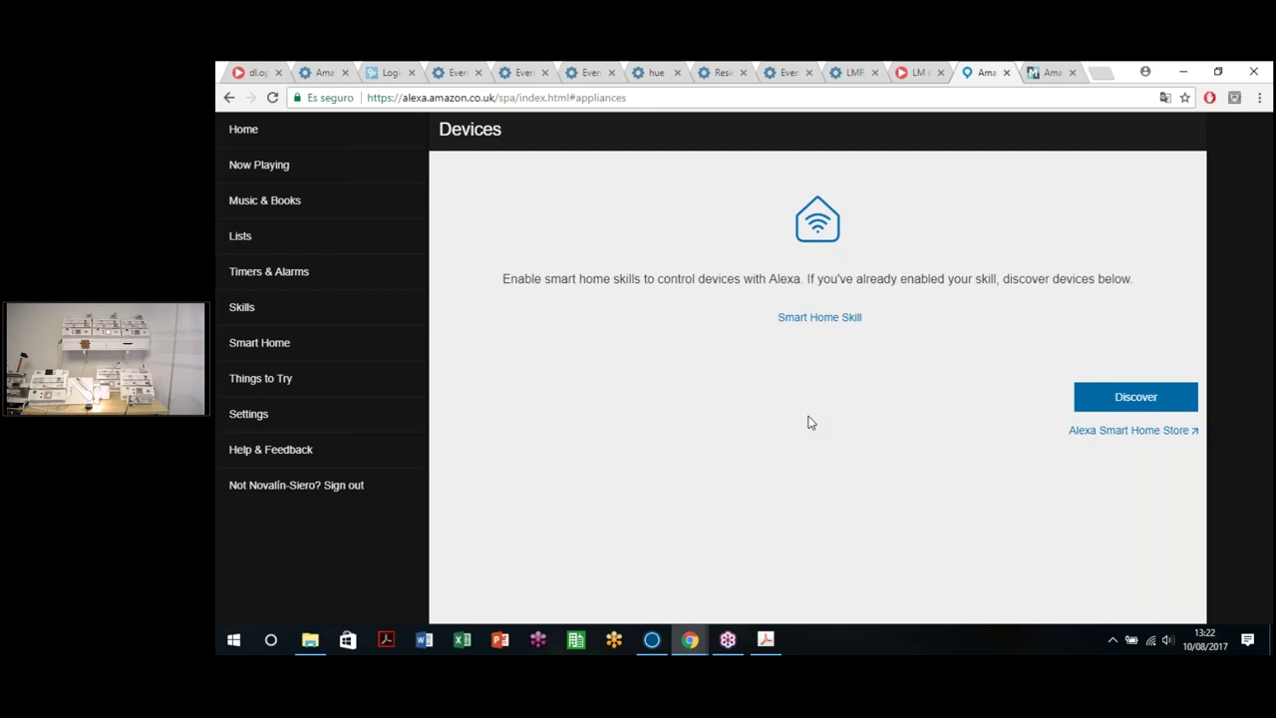
{"action": "left_click", "coordinate": [258, 349]}
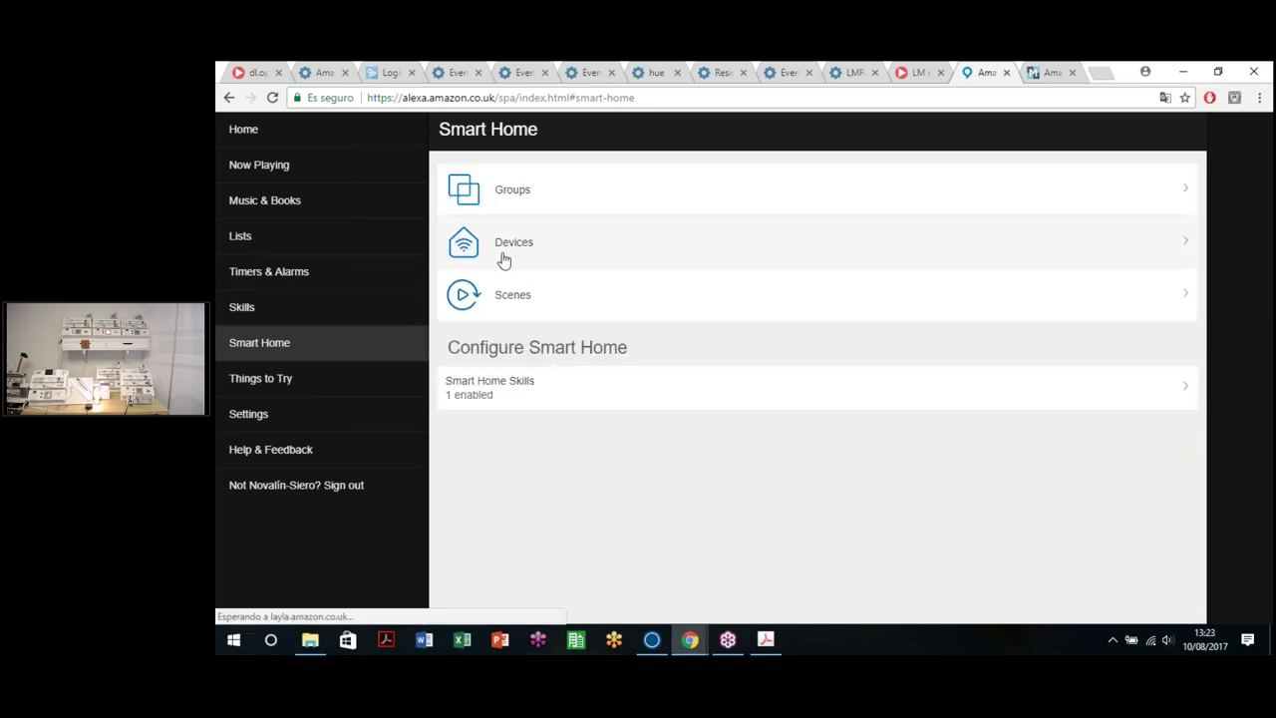
Step: Check the still-empty Alexa Devices page, then return to the Amazon Home Skill tab with Ctrl+2
{"action": "left_click", "coordinate": [503, 260]}
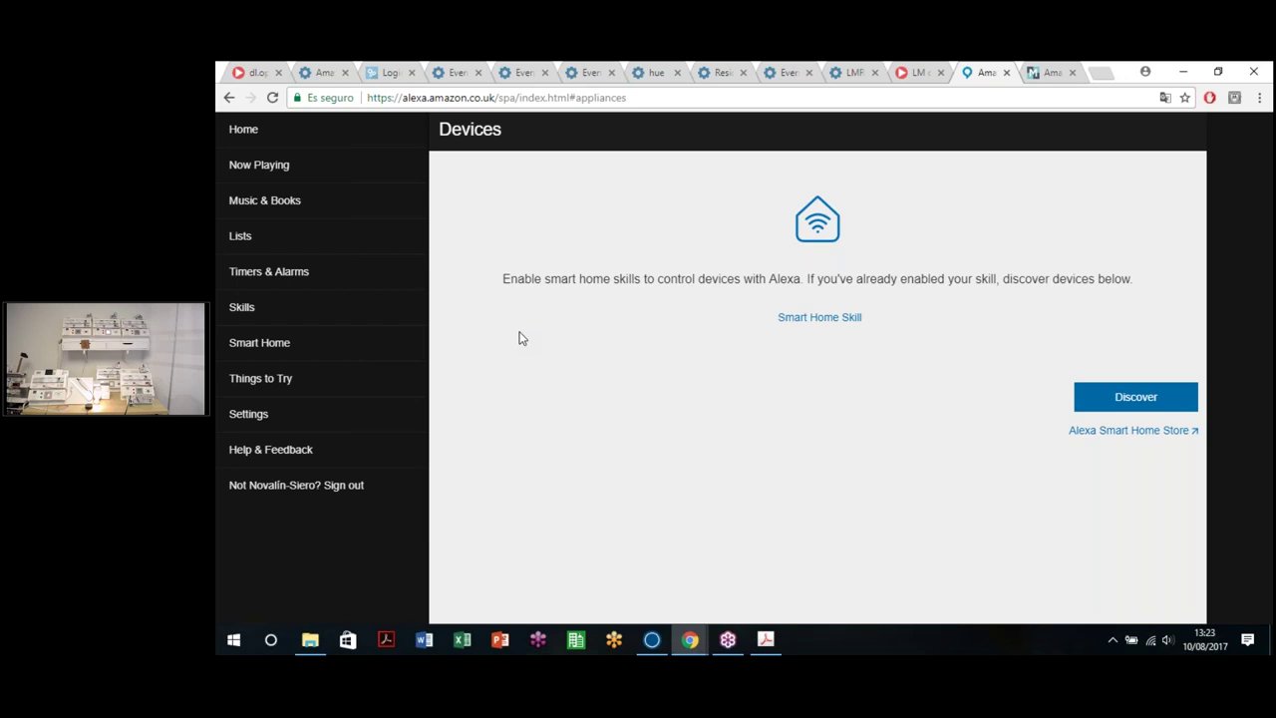
{"action": "key", "text": "ctrl+2"}
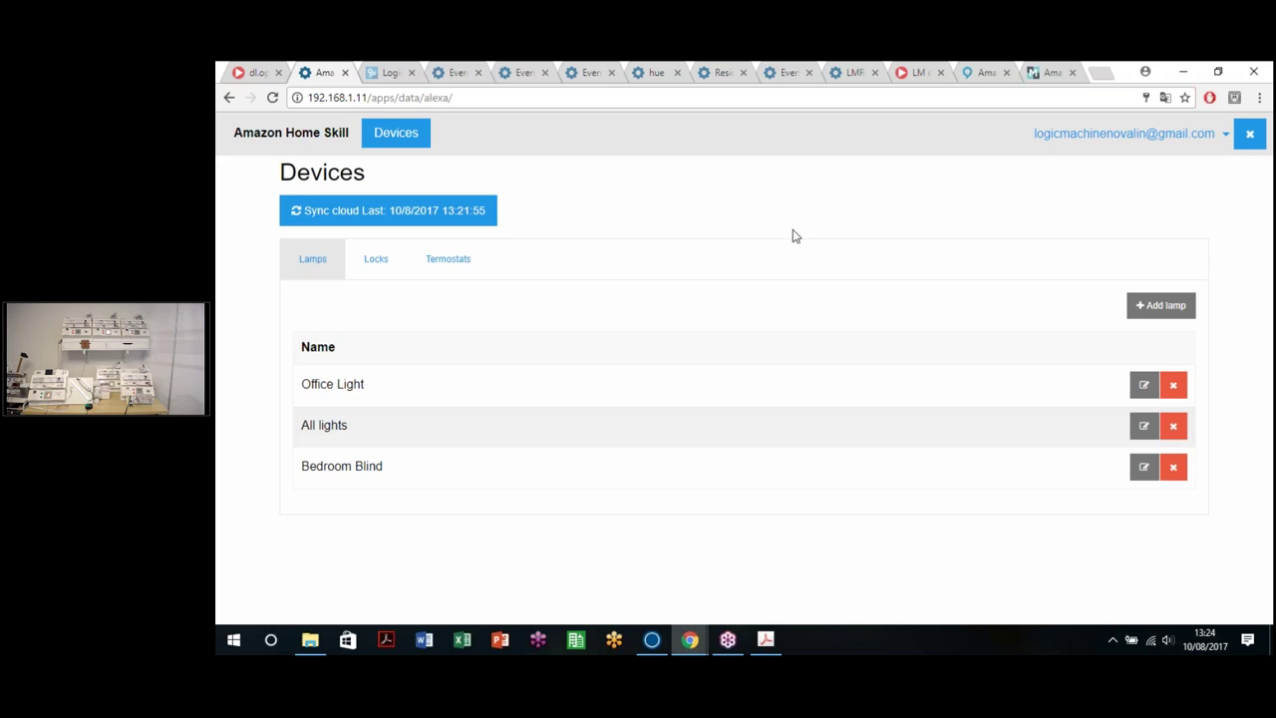
Step: Re-sync the lamps to the cloud at 13:24:25 and go to Alexa's Smart Home overview
{"action": "left_click", "coordinate": [396, 199]}
{"action": "left_click", "coordinate": [982, 74]}
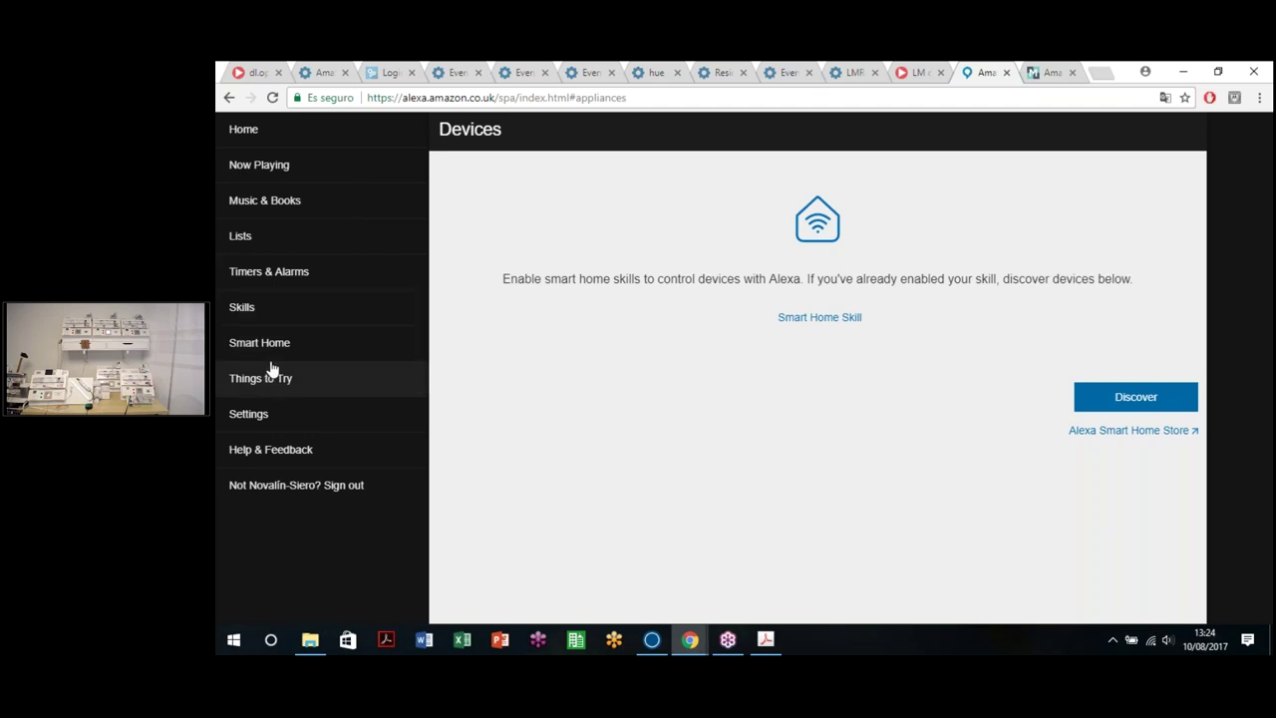
{"action": "left_click", "coordinate": [261, 344]}
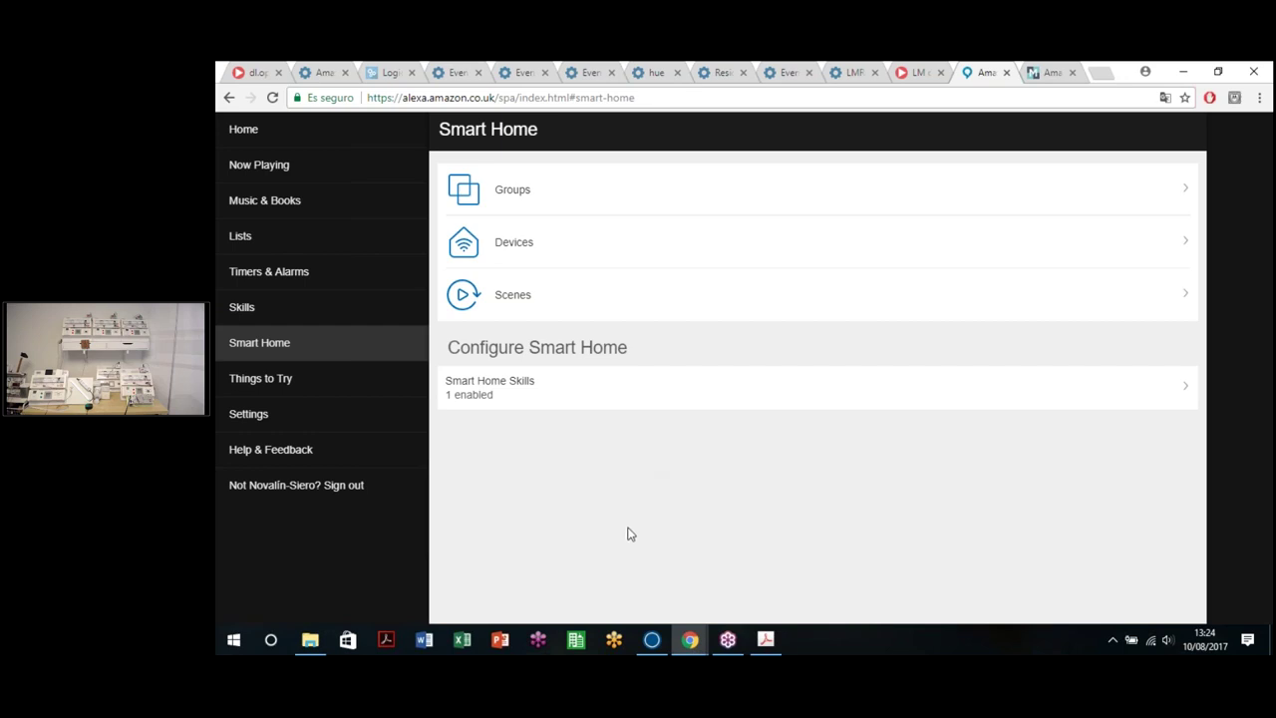
Step: Return to the Amazon Home Skill device list with Ctrl+2, showing the 13:24:25 sync
{"action": "key", "text": "ctrl+2"}
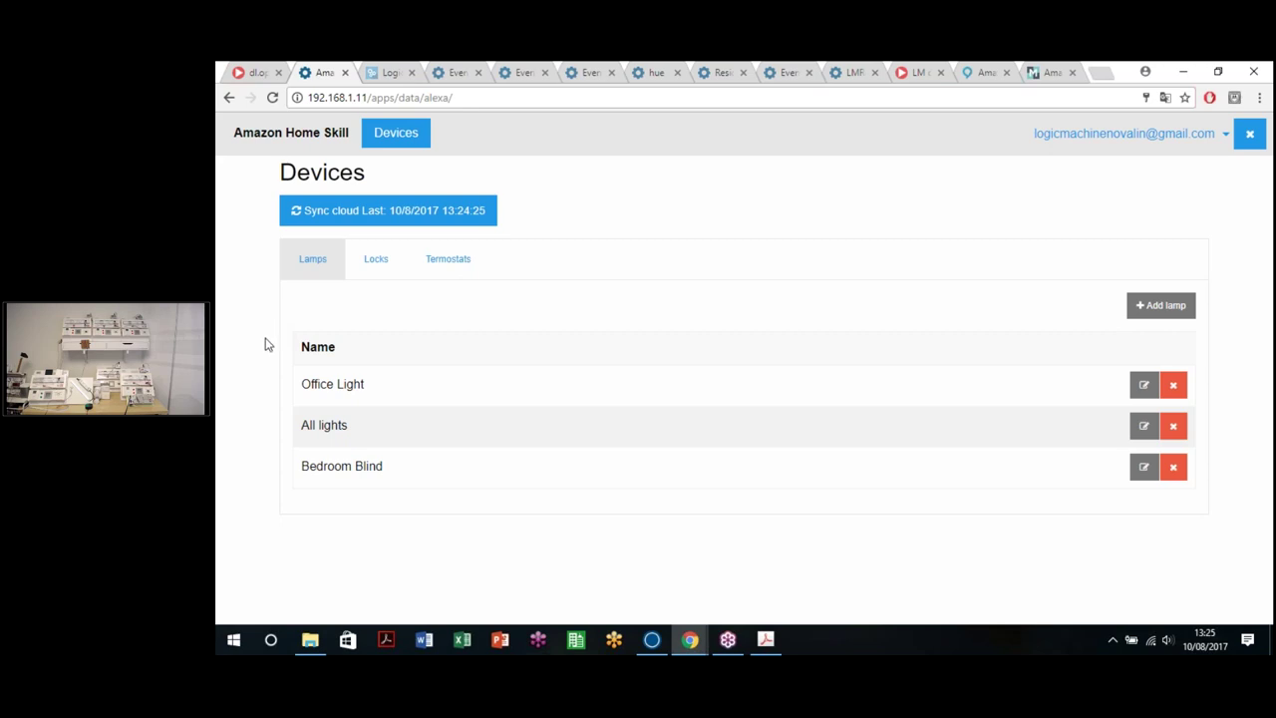
Step: Go back to the LogicMachine apps page and launch the Sonos app
{"action": "left_click", "coordinate": [228, 97]}
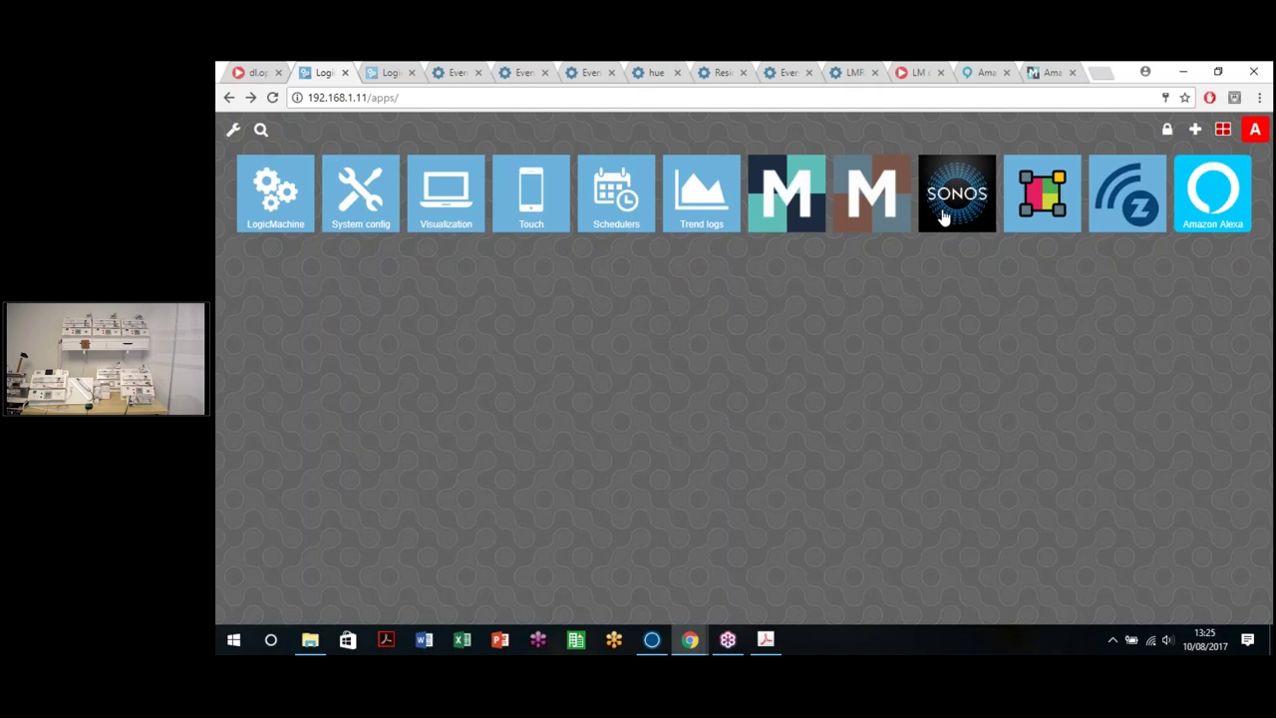
{"action": "left_click", "coordinate": [944, 217]}
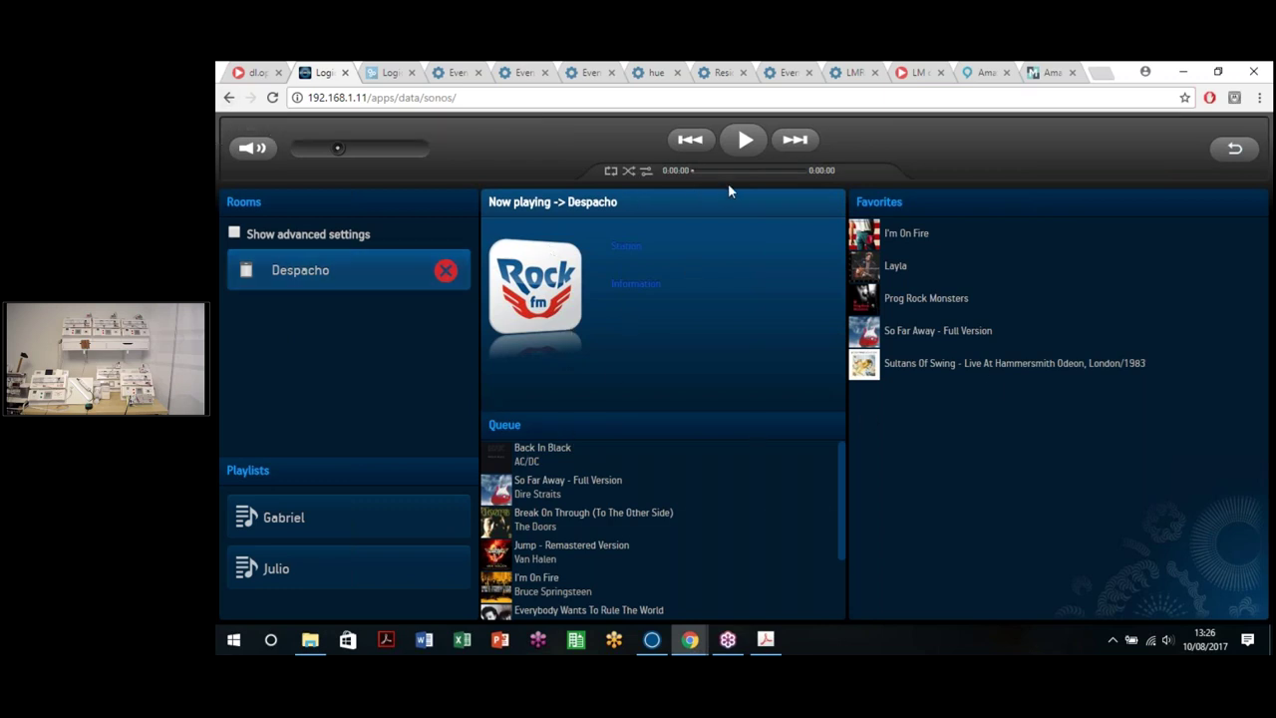
Step: Return to the LogicMachine apps page and open the object list of group addresses, types and values
{"action": "left_click", "coordinate": [229, 98]}
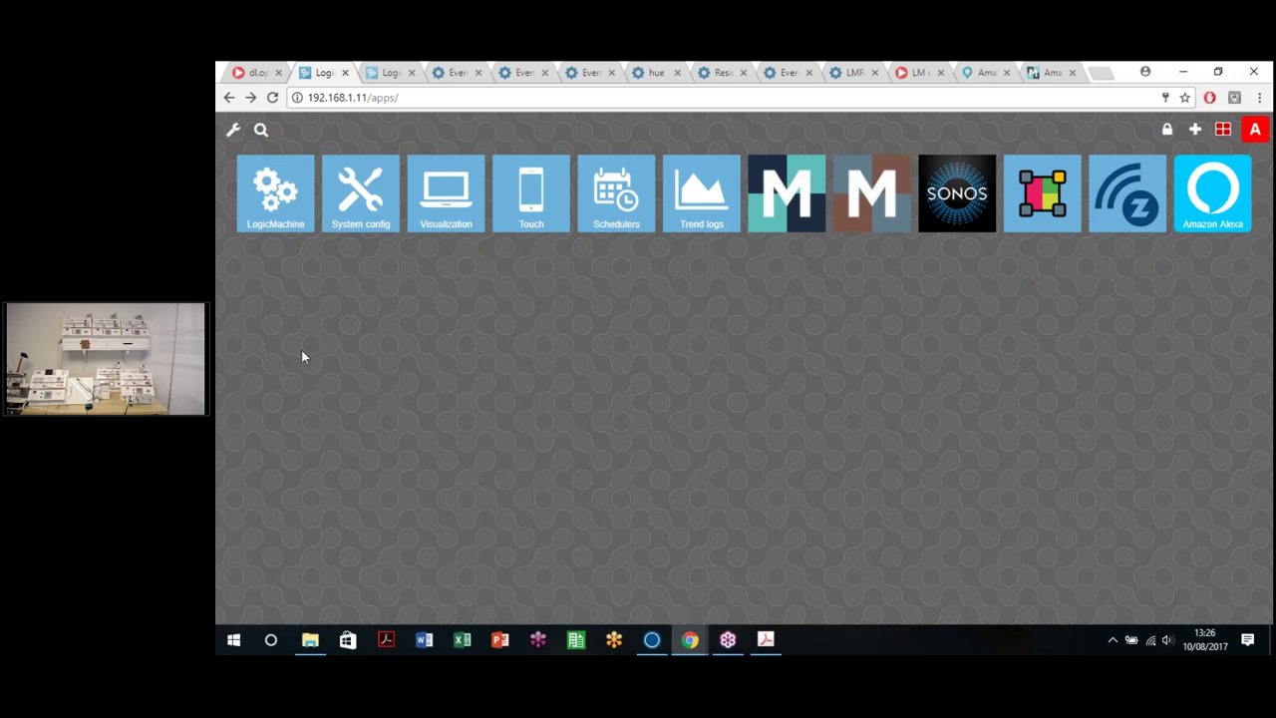
{"action": "left_click", "coordinate": [269, 228]}
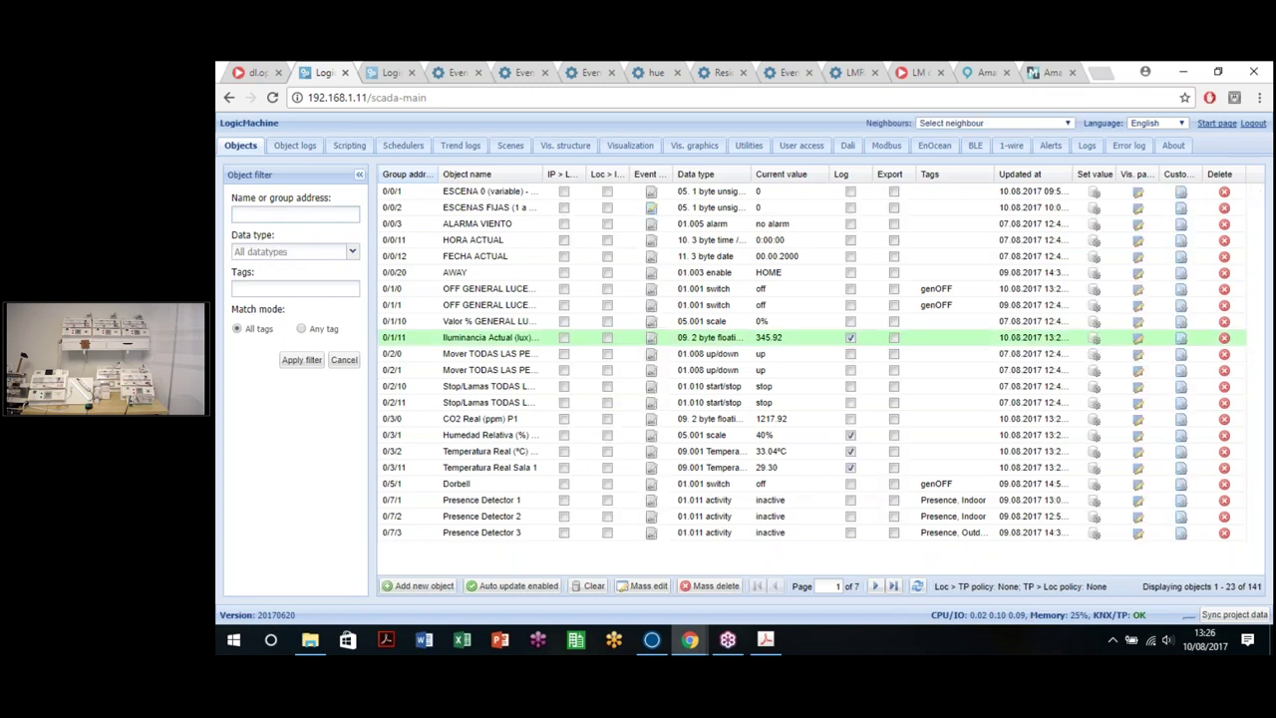
Step: Filter the object list to 'sonos' and widen the Object name column
{"action": "type", "text": "sonos"}
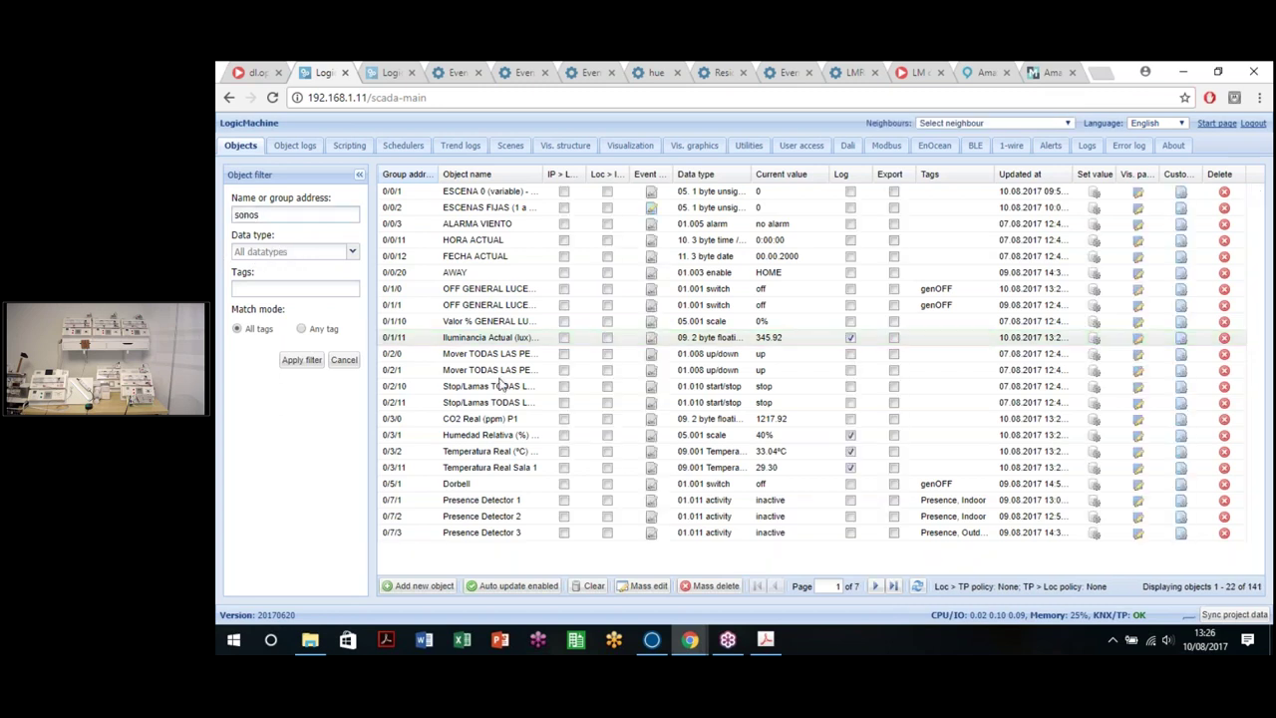
{"action": "left_click", "coordinate": [303, 361]}
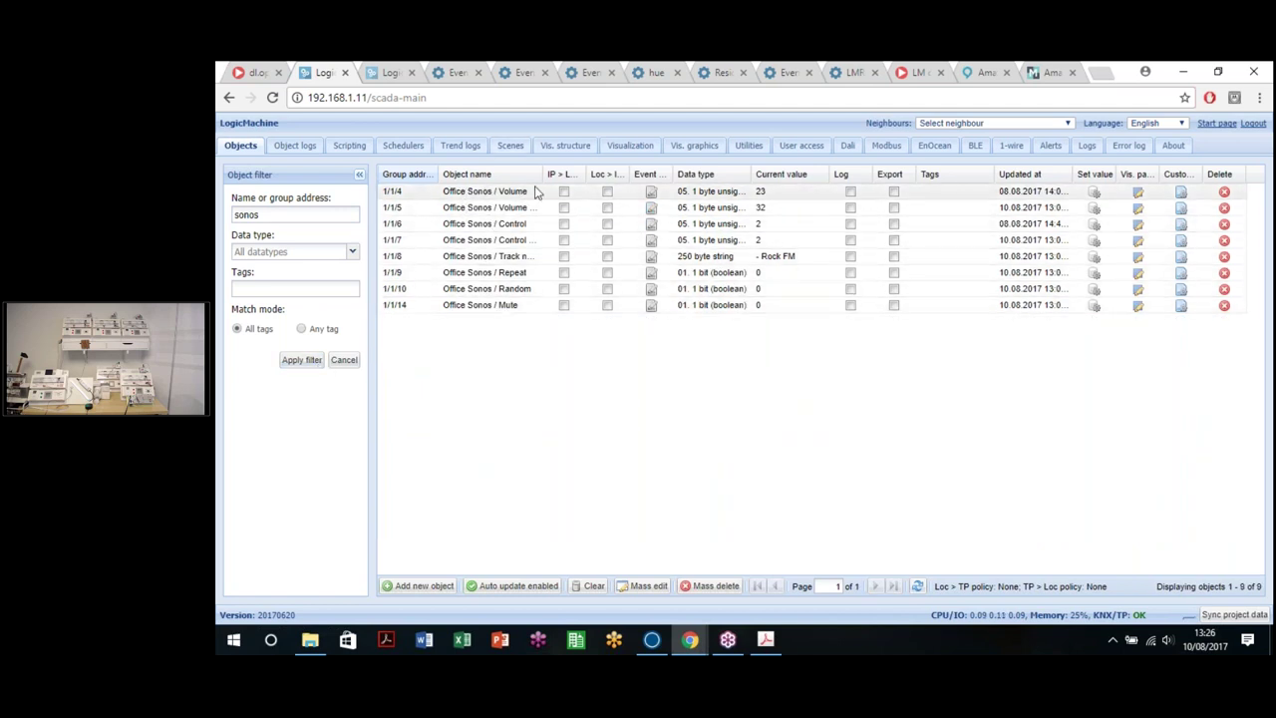
{"action": "left_click_drag", "start_coordinate": [582, 185], "coordinate": [586, 185]}
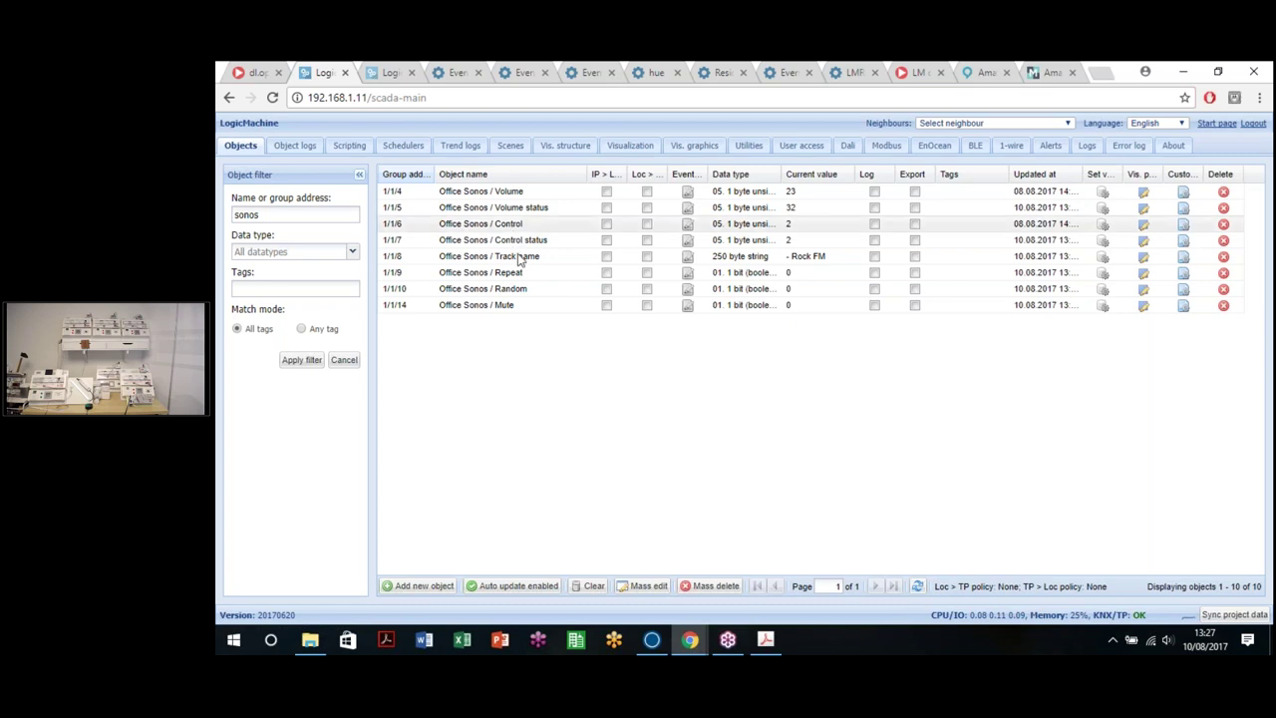
Step: Inspect the Track name object without changes, then switch to the audio device's OpenRB page
{"action": "left_click", "coordinate": [801, 256]}
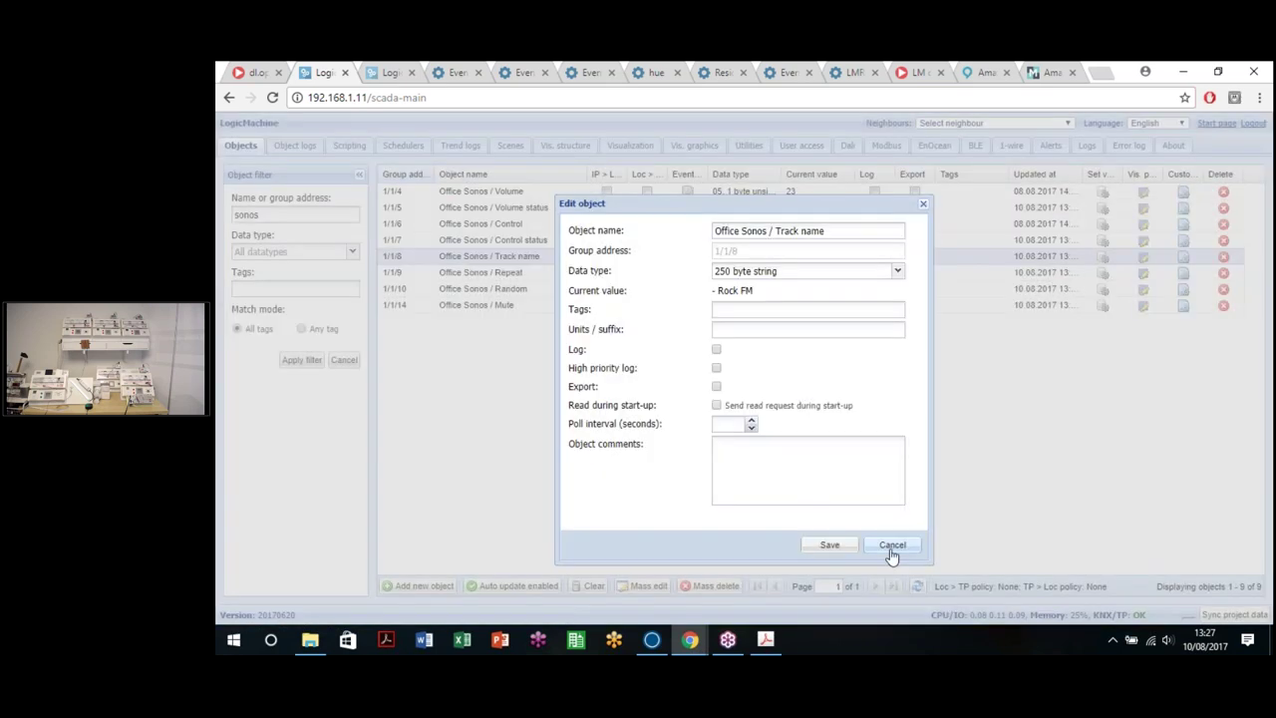
{"action": "left_click", "coordinate": [893, 544]}
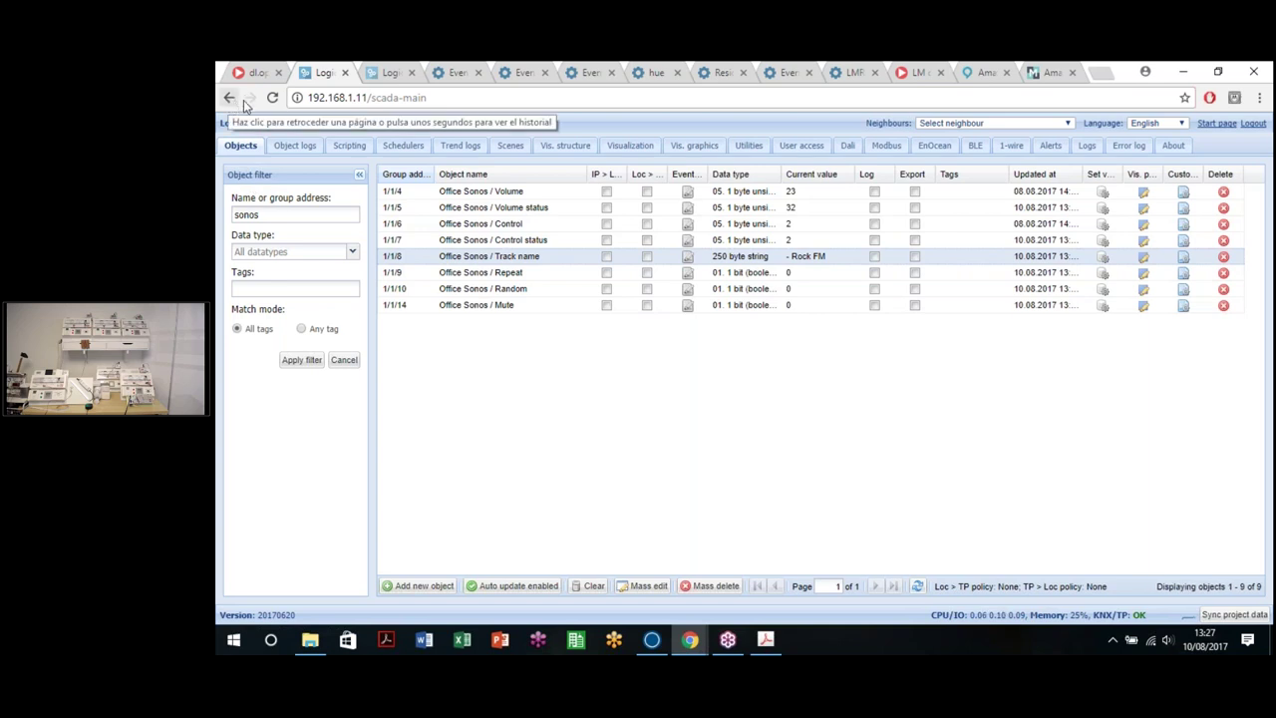
{"action": "left_click", "coordinate": [230, 99]}
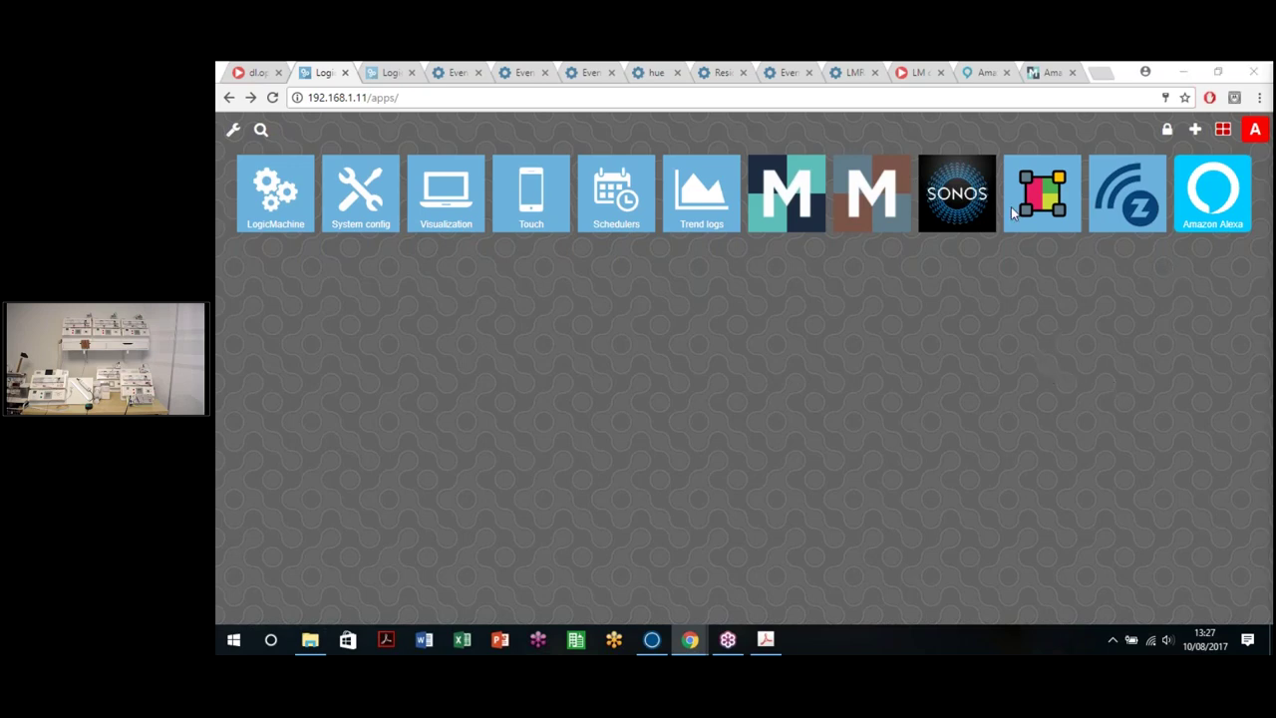
{"action": "left_click", "coordinate": [436, 72]}
Step: Load the amatilinea audio launcher at 192.168.1.124/cgi-bin/audio/launcher.cgi
{"action": "left_click", "coordinate": [236, 121]}
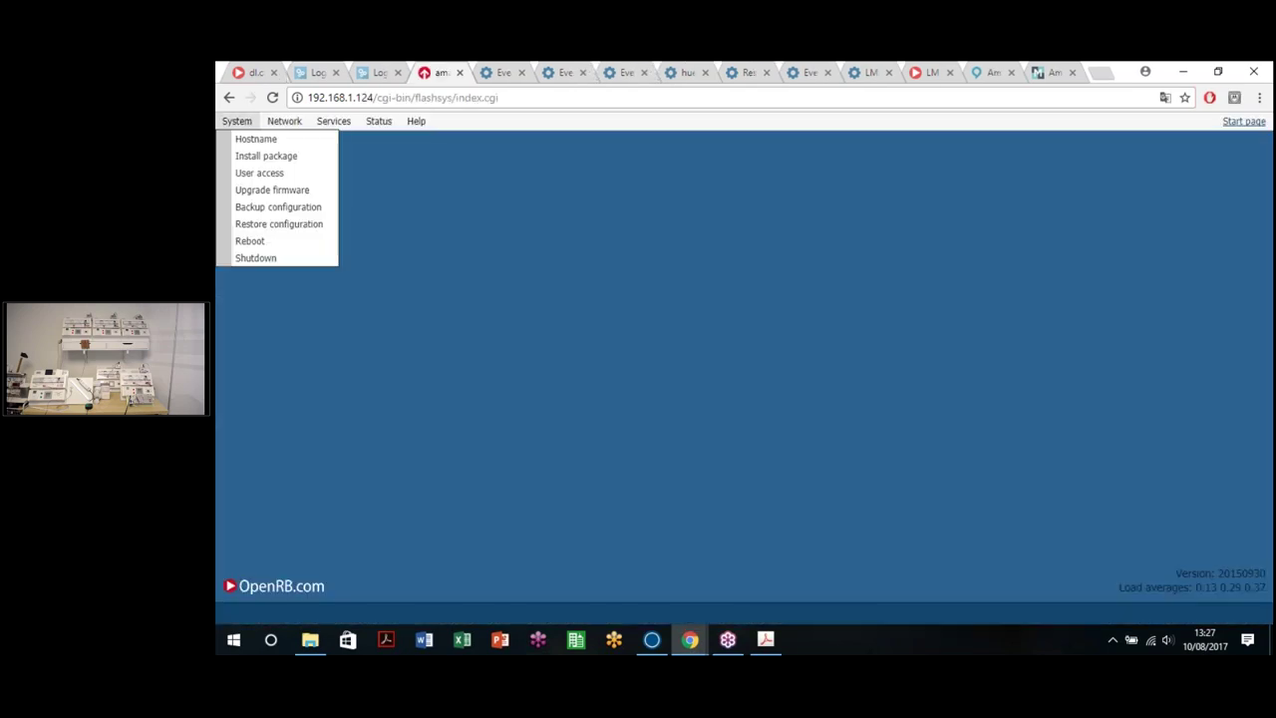
{"action": "left_click", "coordinate": [237, 132]}
{"action": "left_click_drag", "start_coordinate": [376, 97], "coordinate": [550, 98]}
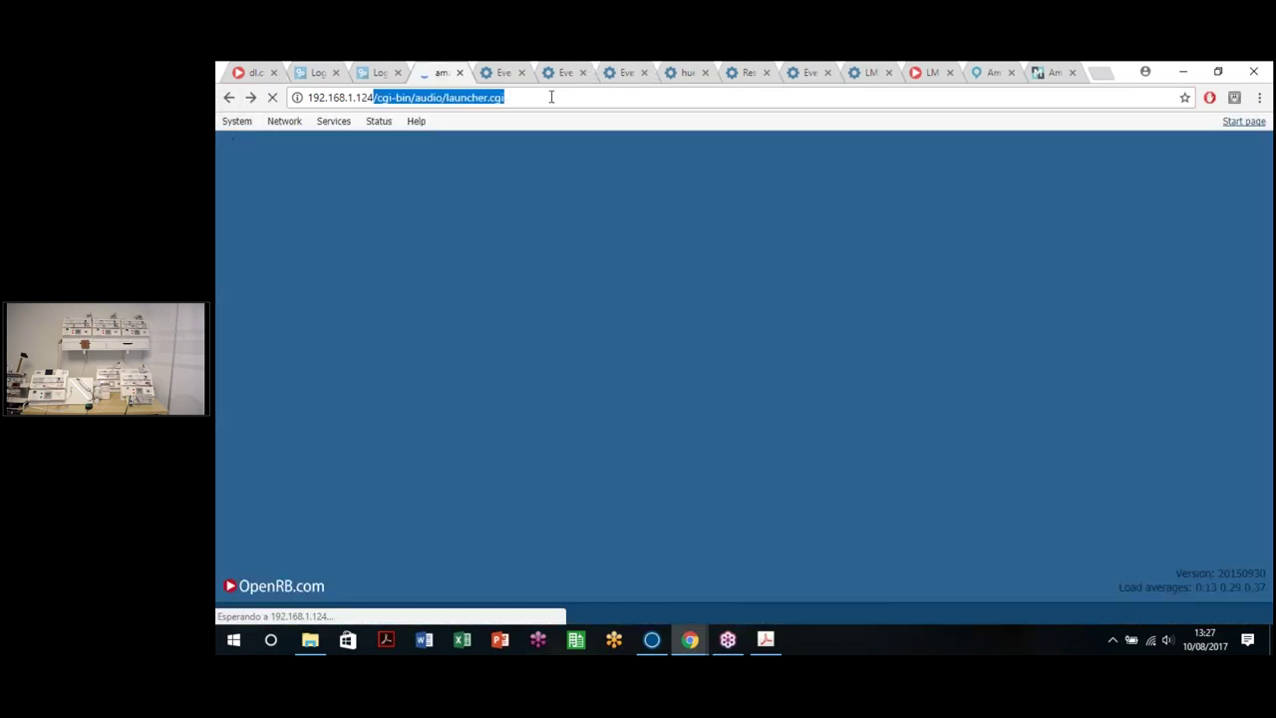
{"action": "key", "text": "BackSpace"}
{"action": "key", "text": "Return"}
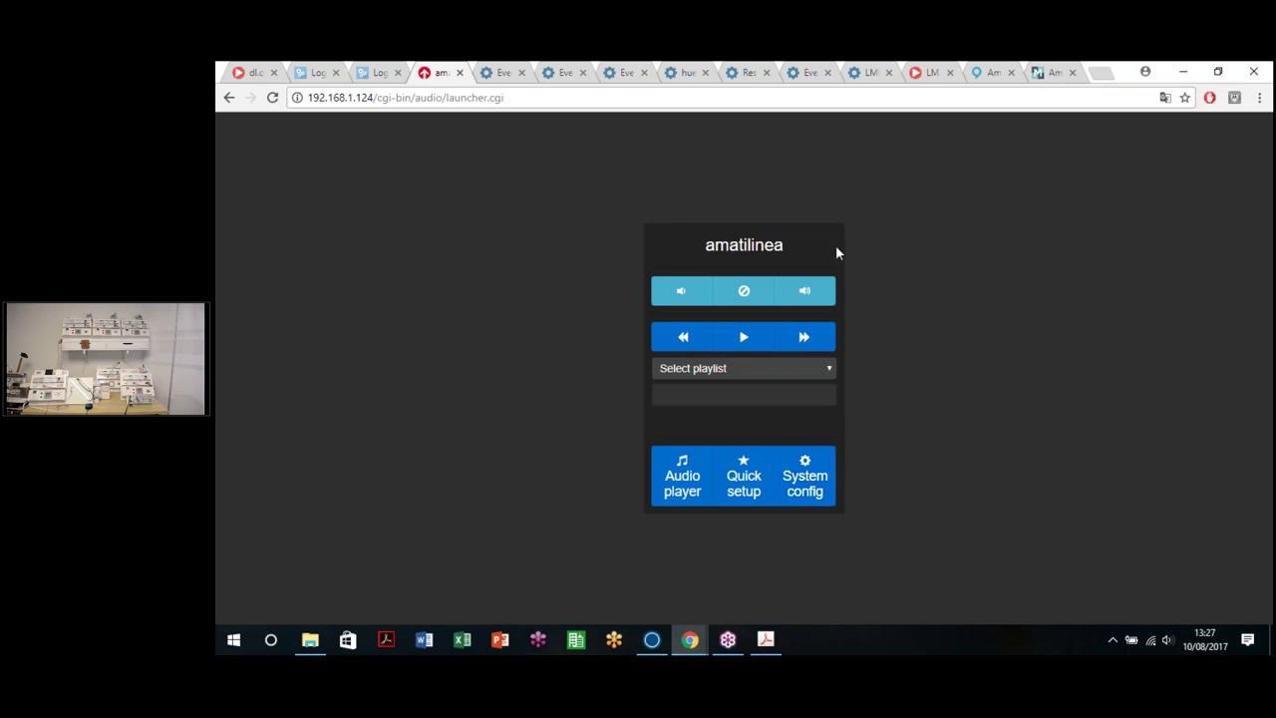
{"action": "left_click_drag", "start_coordinate": [372, 98], "coordinate": [908, 113]}
{"action": "left_click", "coordinate": [613, 174]}
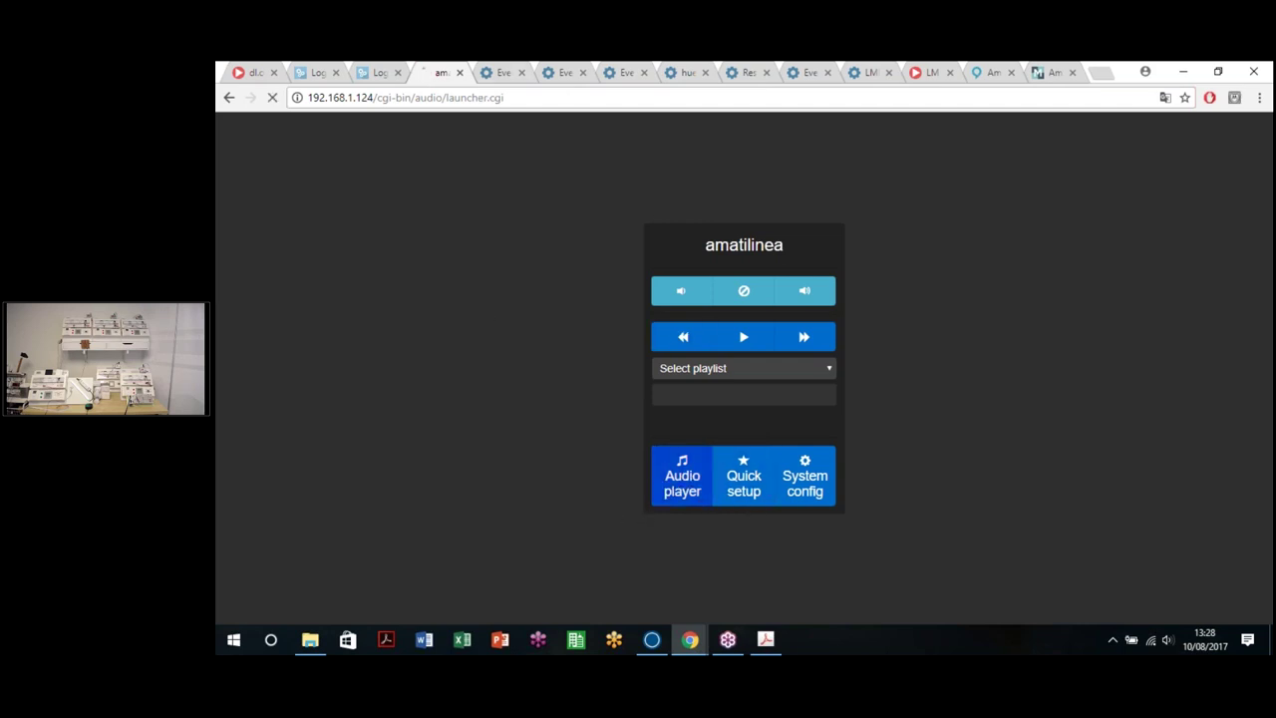
Step: Open the audio player, switch the source to Internet radio and browse User stations
{"action": "left_click", "coordinate": [668, 490]}
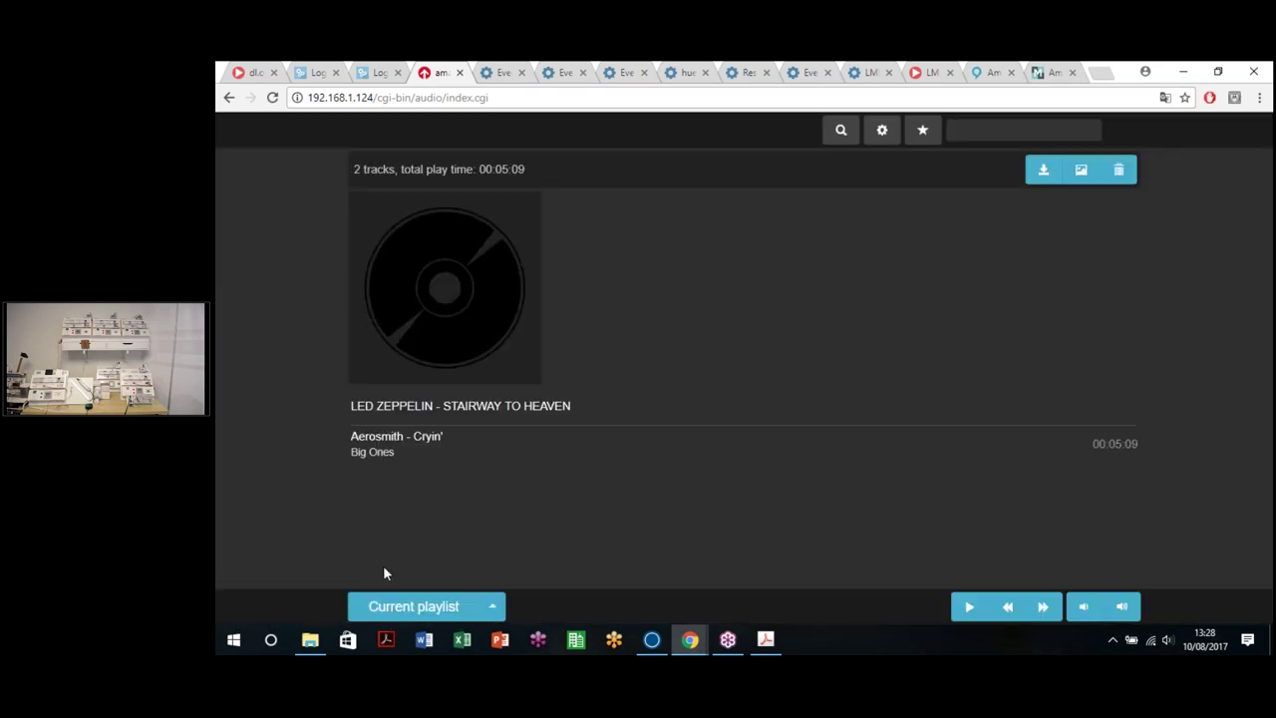
{"action": "left_click", "coordinate": [491, 608]}
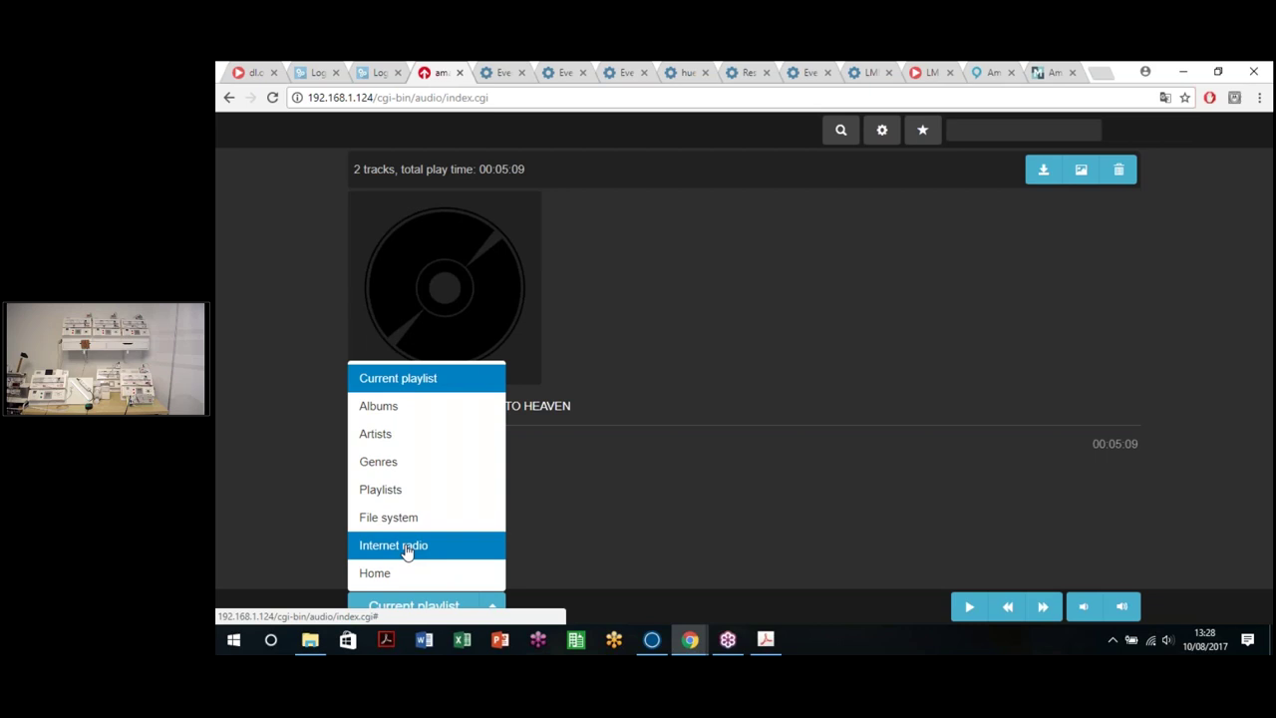
{"action": "left_click", "coordinate": [407, 547]}
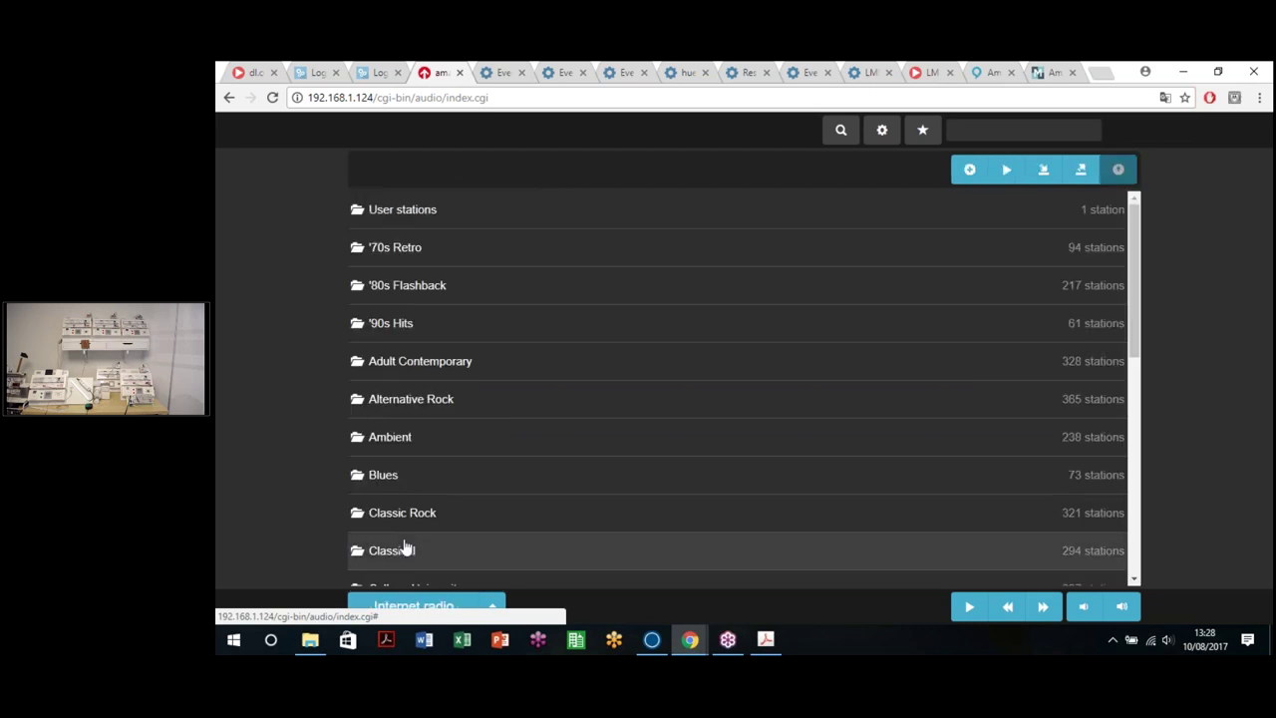
{"action": "left_click", "coordinate": [431, 220]}
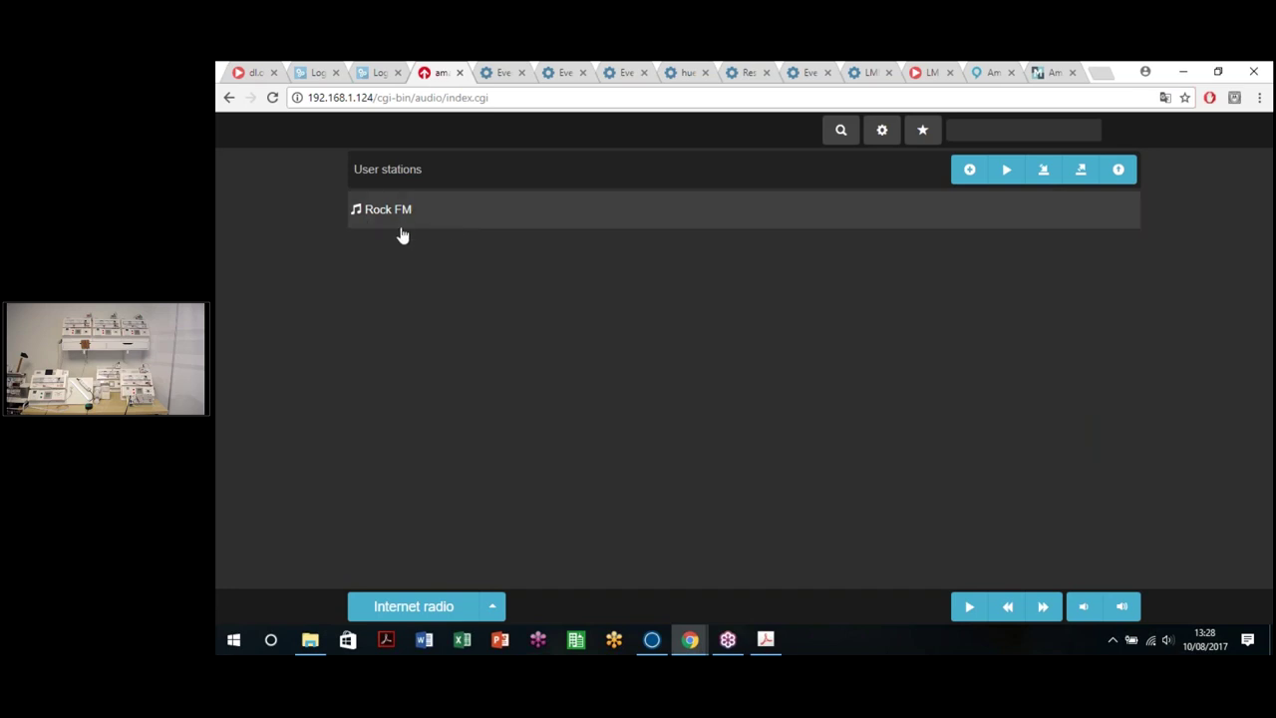
Step: Return to the top-level station folders and browse the Classical folder's stations
{"action": "mouse_move", "coordinate": [931, 229]}
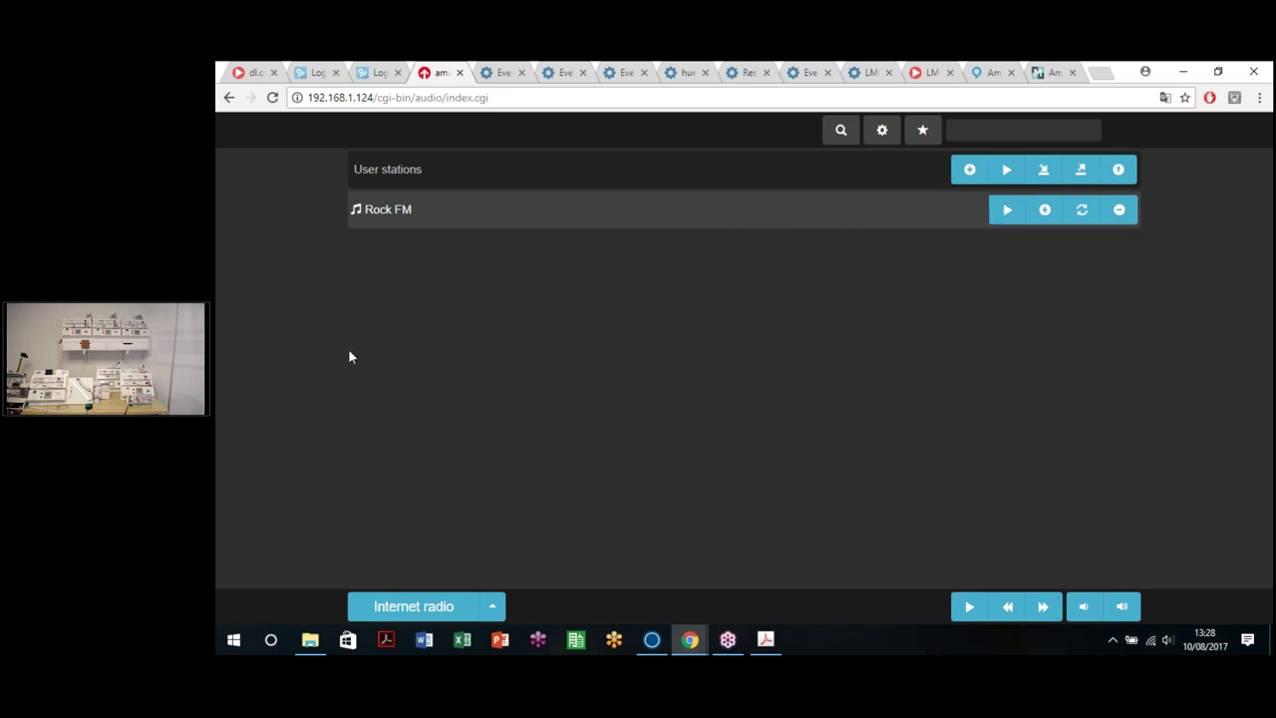
{"action": "left_click", "coordinate": [495, 599]}
{"action": "left_click", "coordinate": [409, 547]}
{"action": "left_click", "coordinate": [1085, 171]}
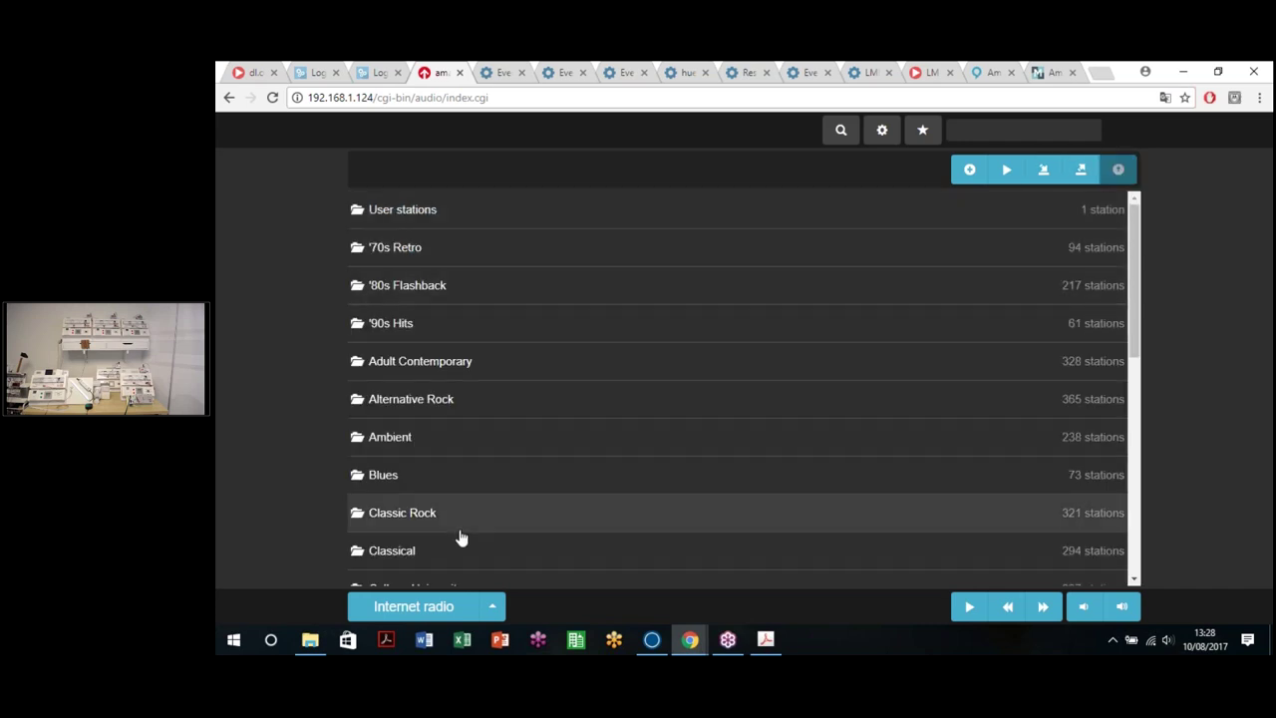
{"action": "scroll", "coordinate": [462, 539], "scroll_direction": "down", "scroll_amount": 5}
{"action": "scroll", "coordinate": [469, 530], "scroll_direction": "up", "scroll_amount": 4}
{"action": "left_click", "coordinate": [423, 387]}
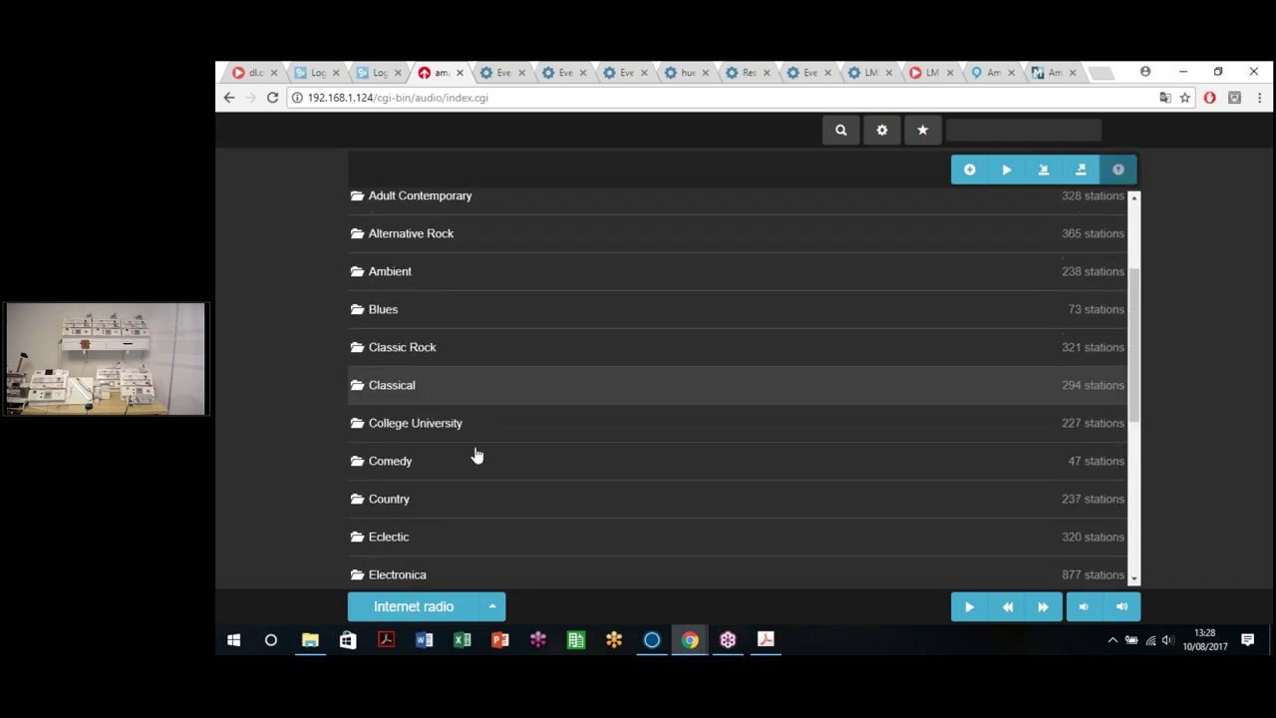
{"action": "scroll", "coordinate": [518, 402], "scroll_direction": "down", "scroll_amount": 8}
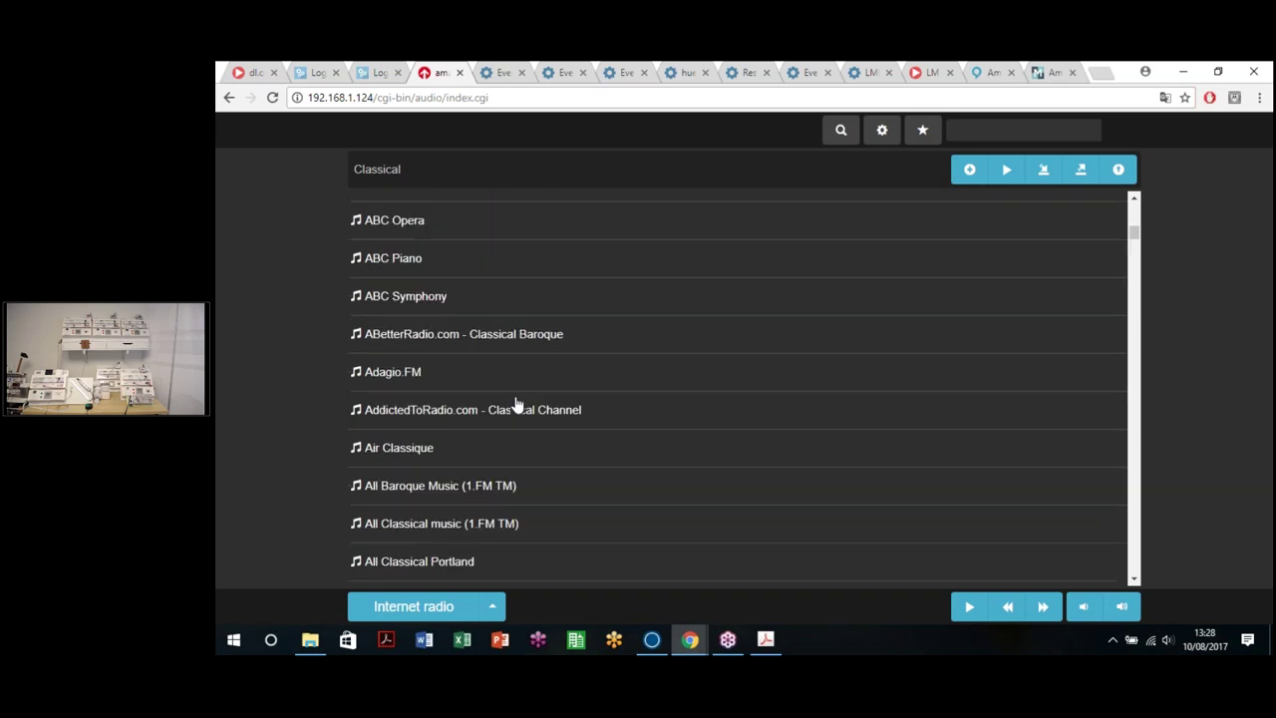
{"action": "scroll", "coordinate": [518, 402], "scroll_direction": "down", "scroll_amount": 15}
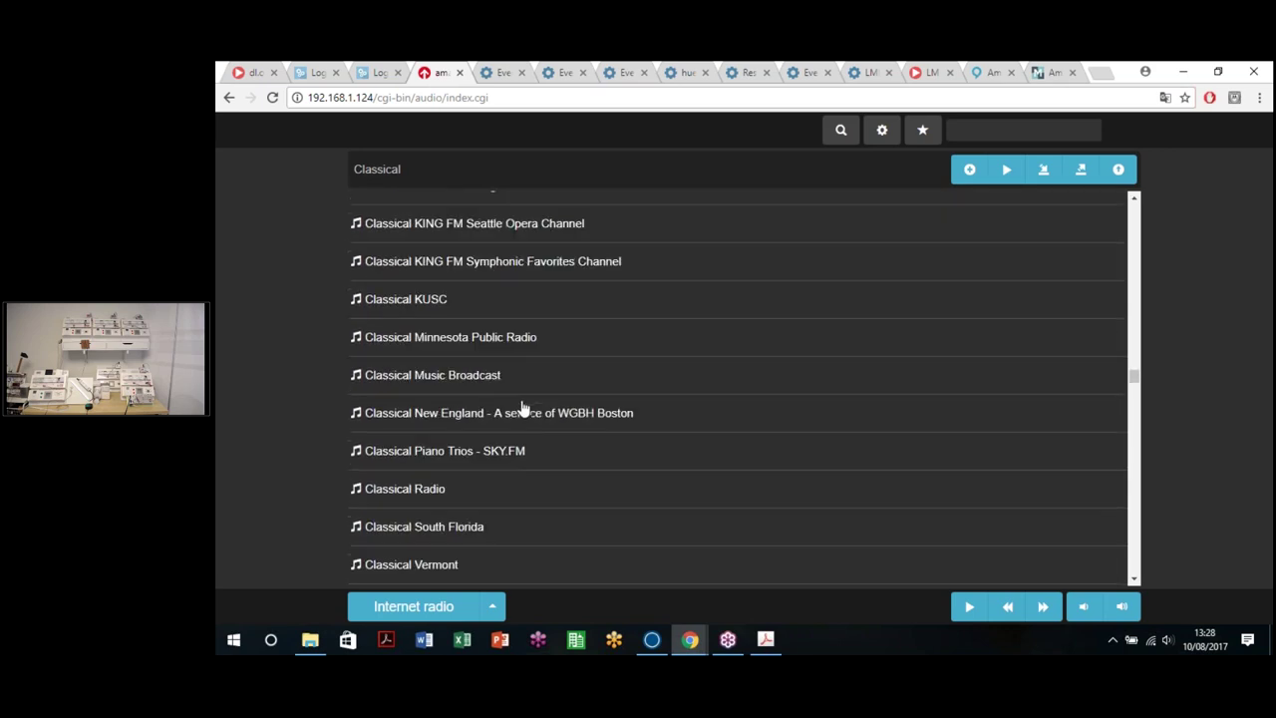
{"action": "scroll", "coordinate": [519, 409], "scroll_direction": "down", "scroll_amount": 10}
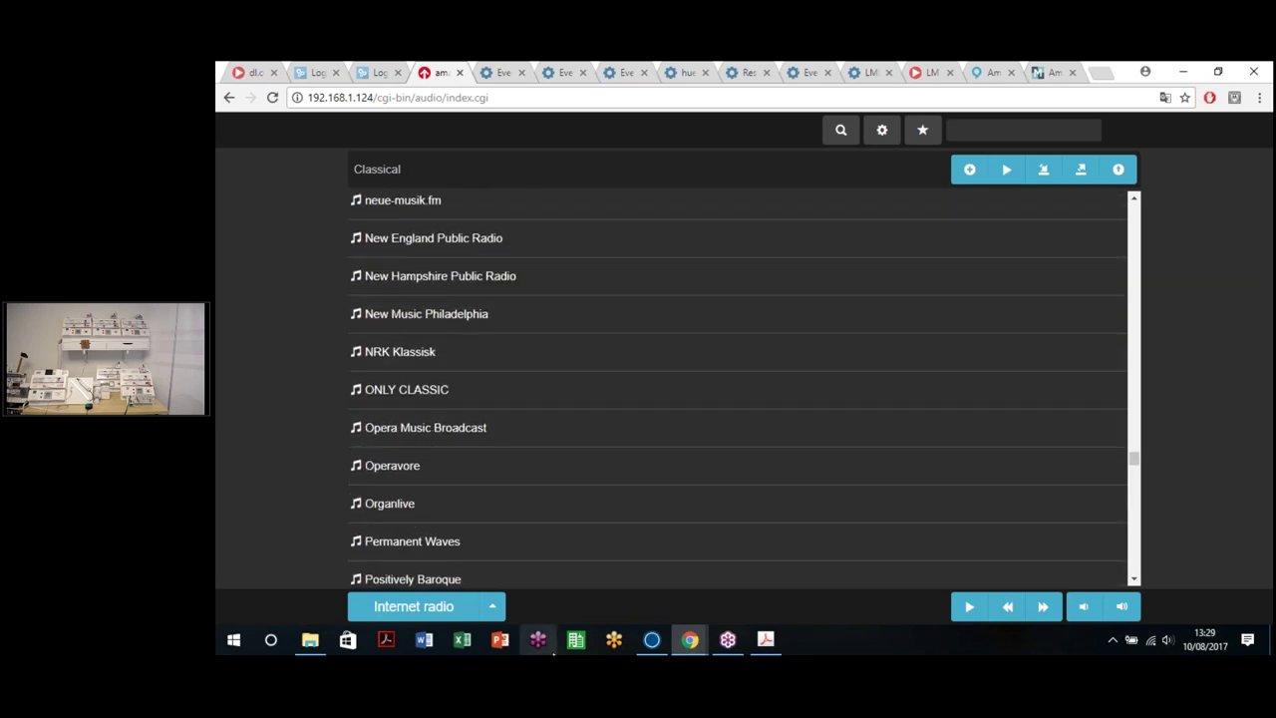
{"action": "left_click", "coordinate": [492, 606]}
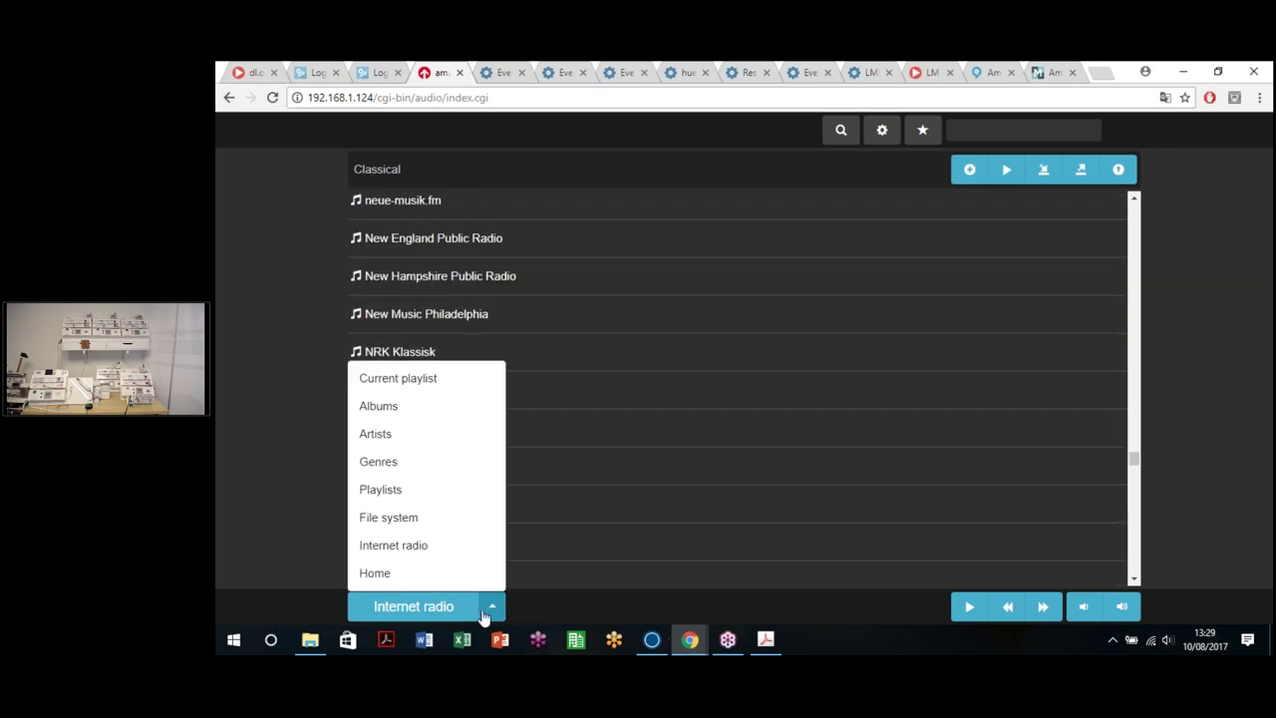
Step: Switch the source to File system and list the songs in usb1/Rock & Pop en ingles
{"action": "left_click", "coordinate": [397, 520]}
{"action": "left_click", "coordinate": [374, 217]}
{"action": "left_click", "coordinate": [412, 210]}
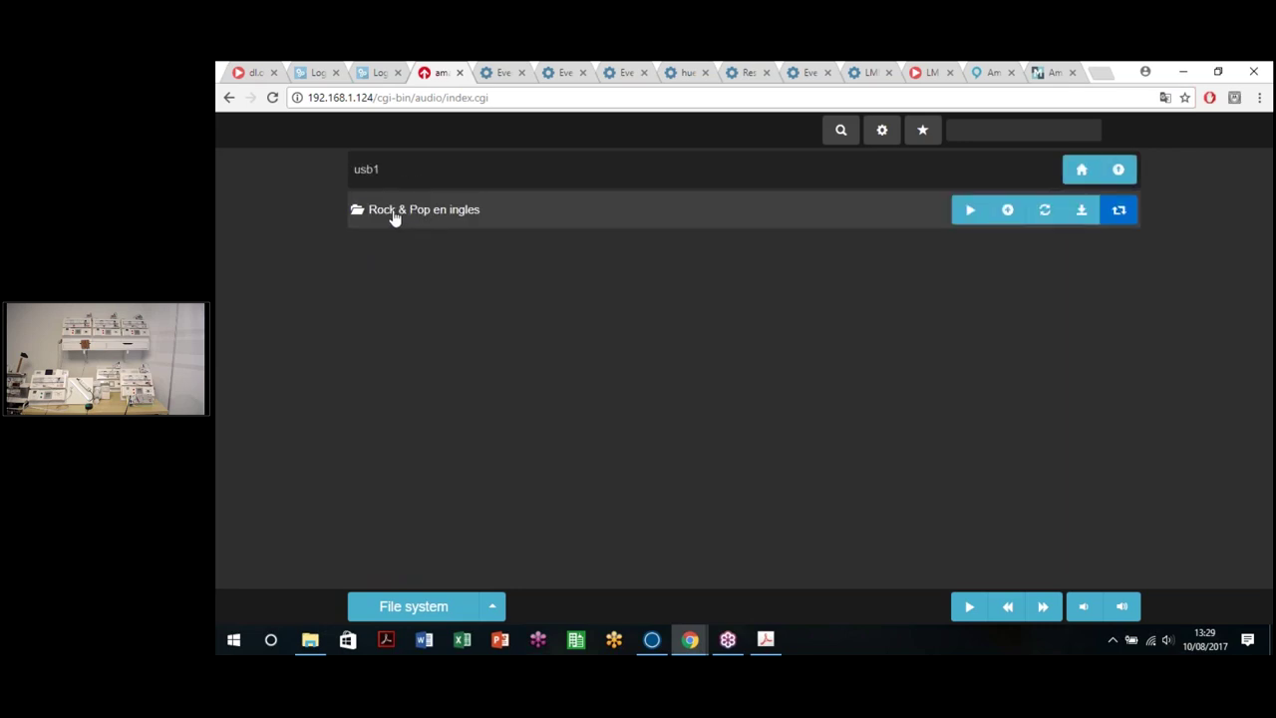
{"action": "left_click", "coordinate": [394, 217]}
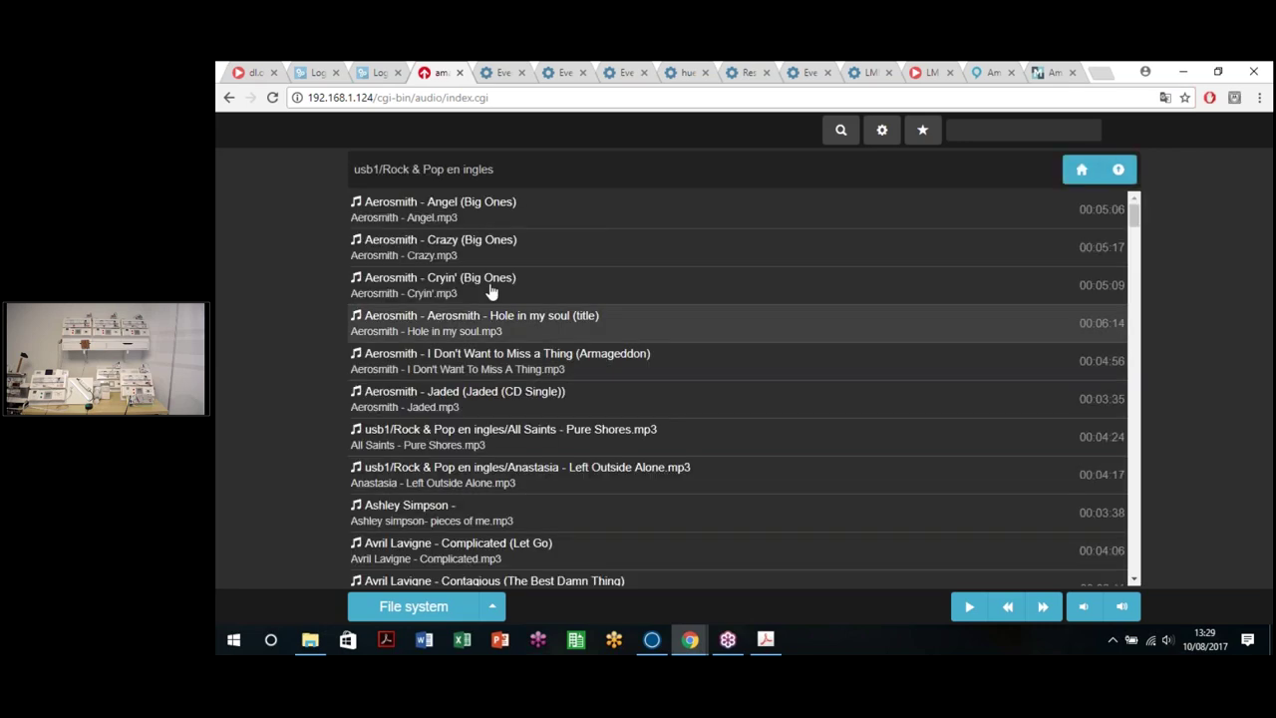
{"action": "scroll", "coordinate": [491, 353], "scroll_direction": "down", "scroll_amount": 15}
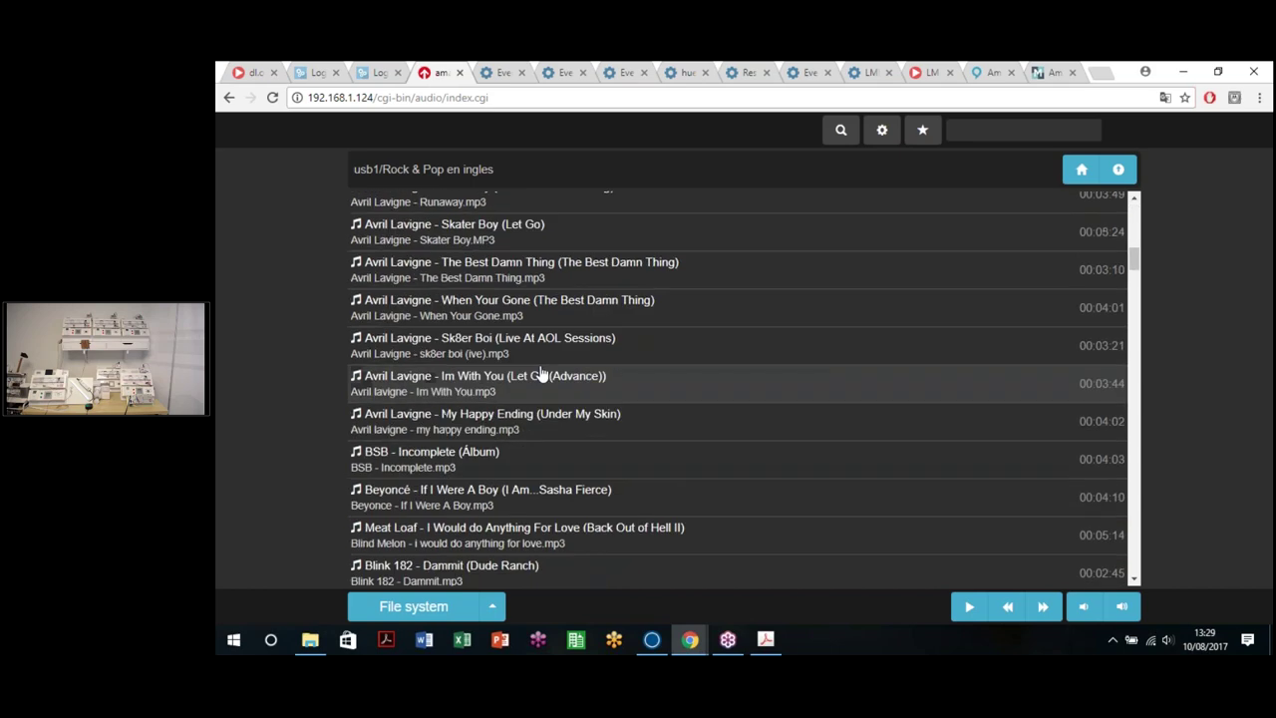
{"action": "scroll", "coordinate": [427, 485], "scroll_direction": "down", "scroll_amount": 2}
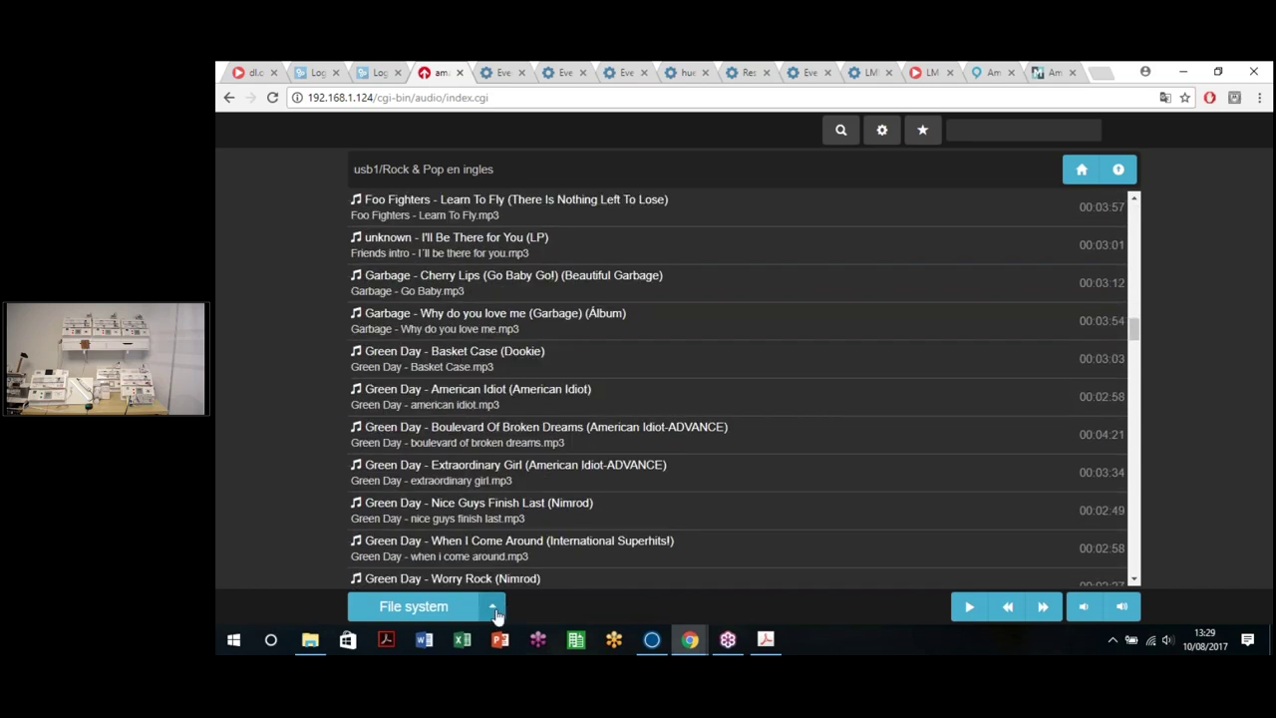
{"action": "left_click", "coordinate": [493, 606]}
Step: View the Playlists library with its favourites playlist, check player settings, then return to the launcher
{"action": "left_click", "coordinate": [384, 489]}
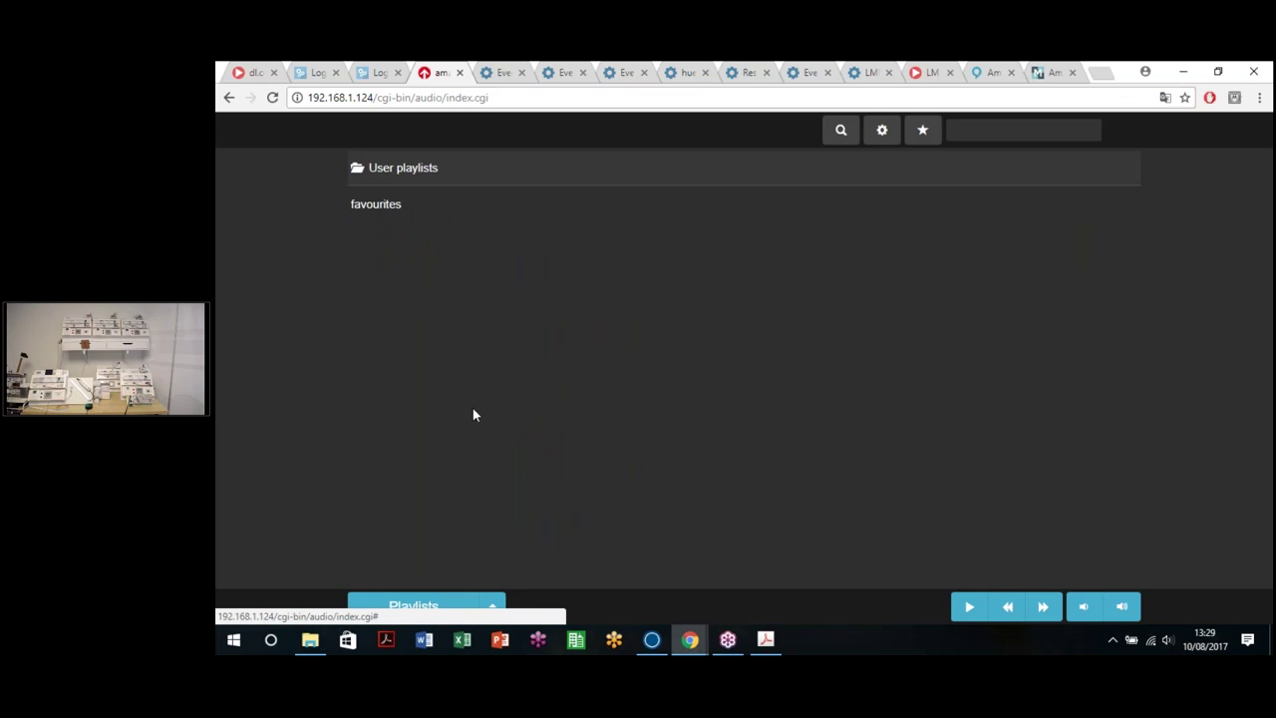
{"action": "left_click", "coordinate": [493, 606]}
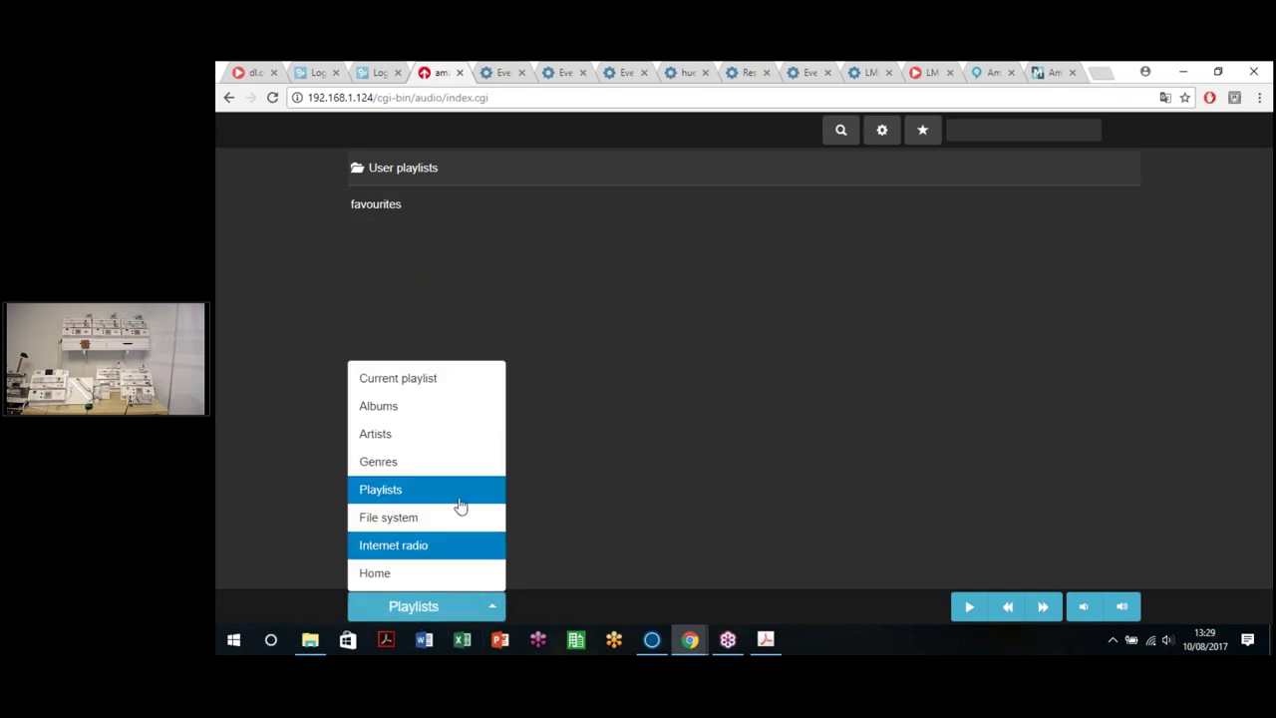
{"action": "left_click", "coordinate": [788, 489]}
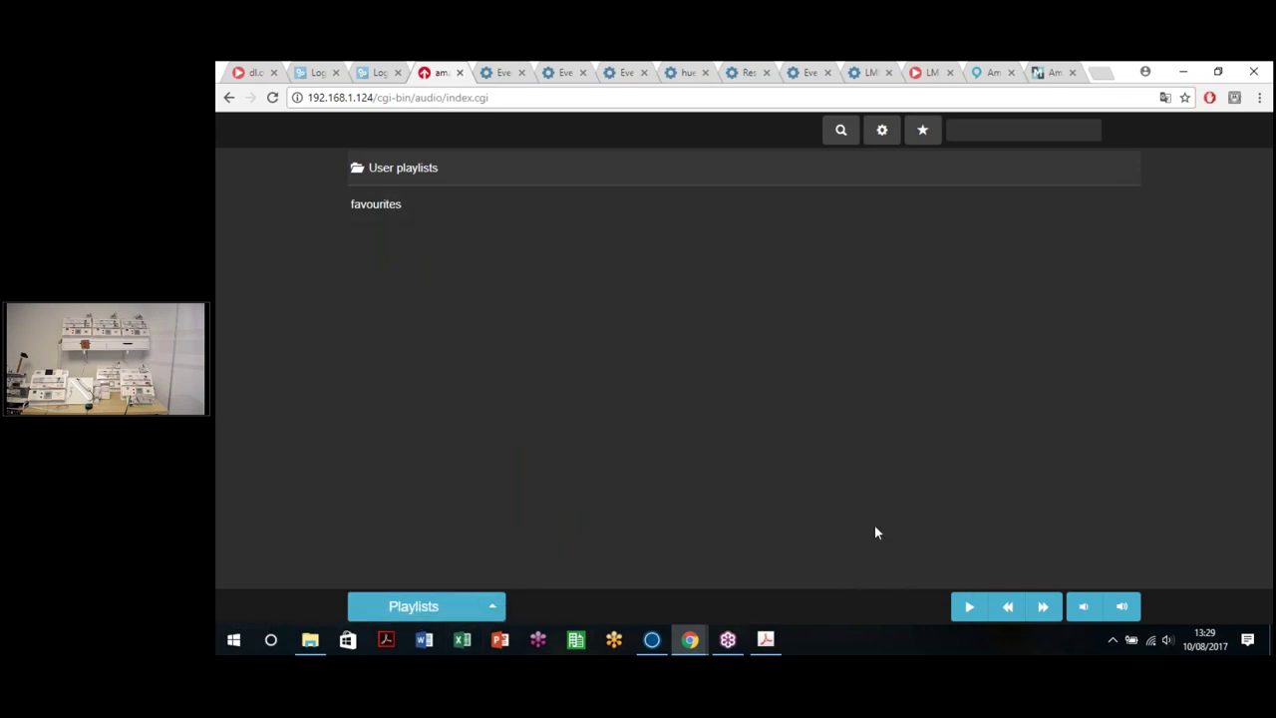
{"action": "left_click", "coordinate": [878, 133]}
{"action": "left_click", "coordinate": [708, 327]}
{"action": "left_click", "coordinate": [229, 98]}
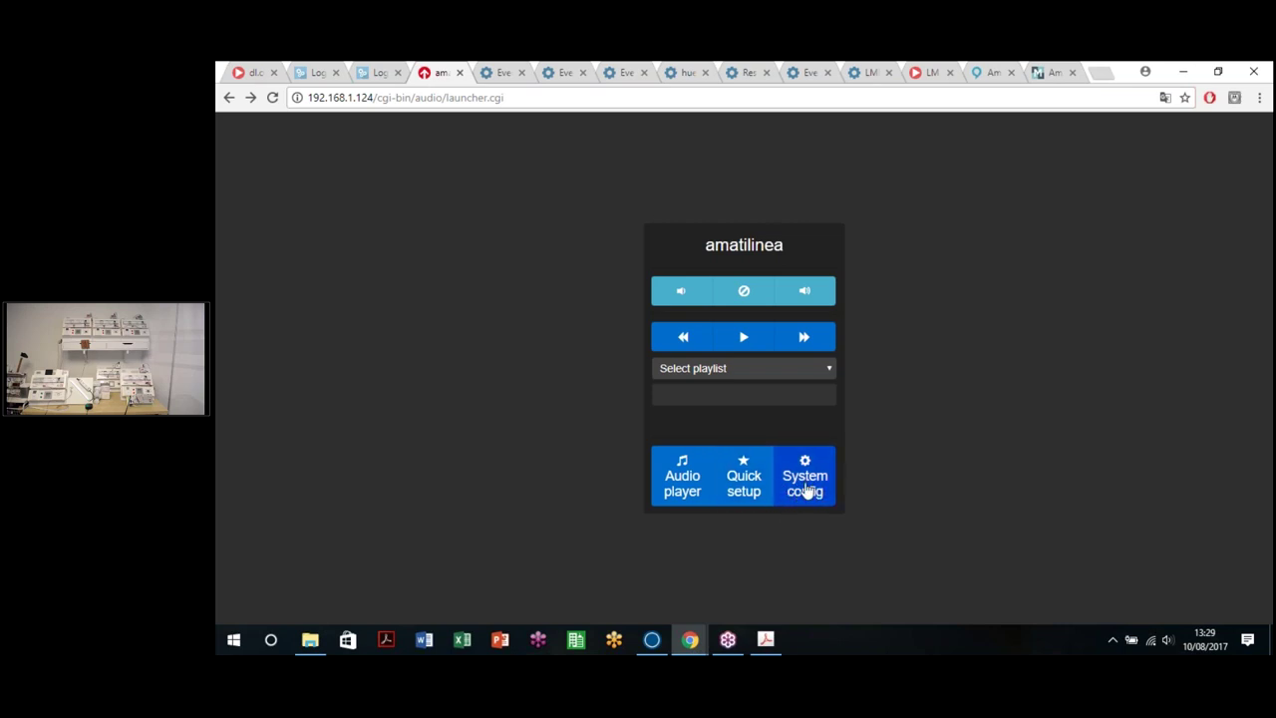
Step: Open System config > Network > KNX audio control and show its Mapping tab
{"action": "left_click", "coordinate": [789, 486]}
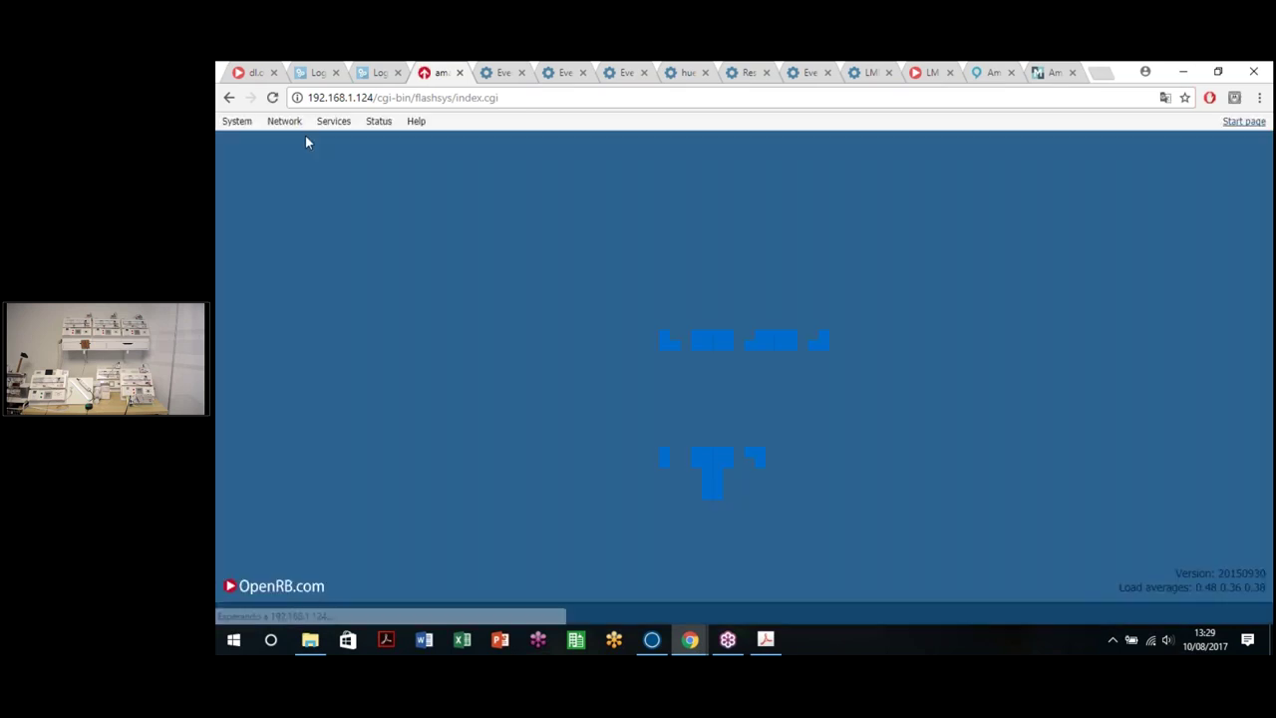
{"action": "left_click", "coordinate": [292, 121]}
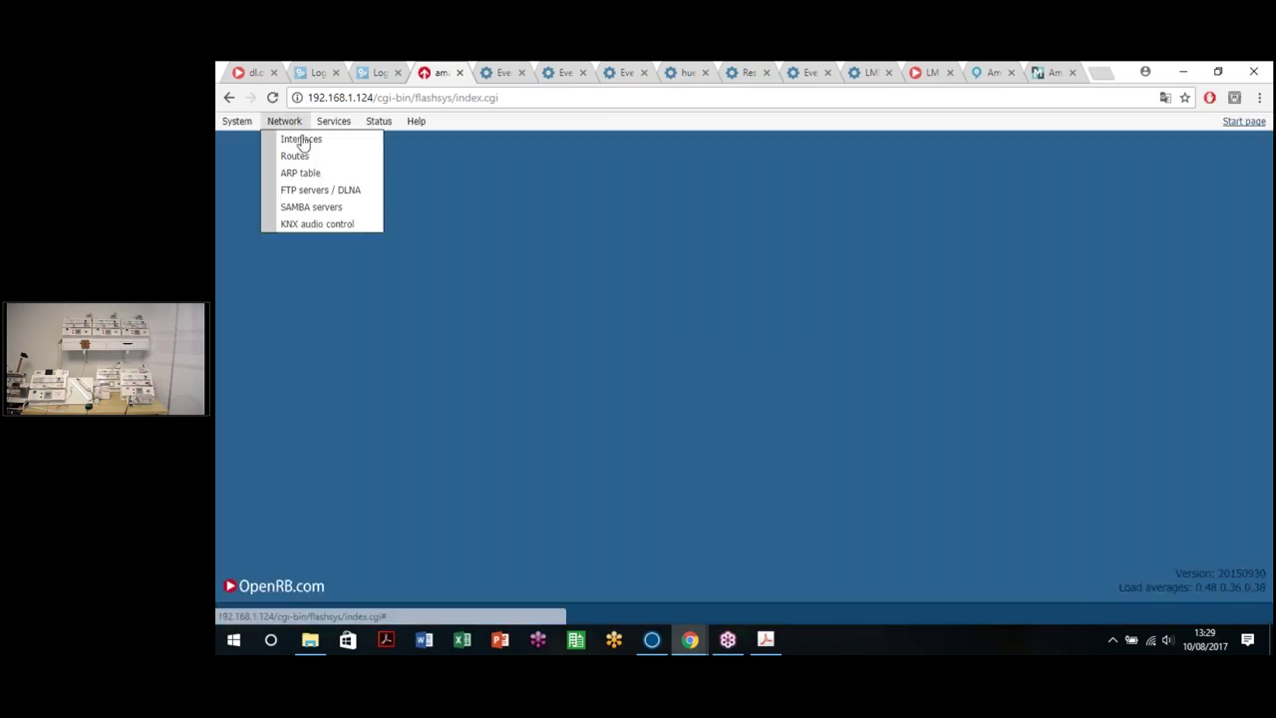
{"action": "left_click", "coordinate": [319, 226]}
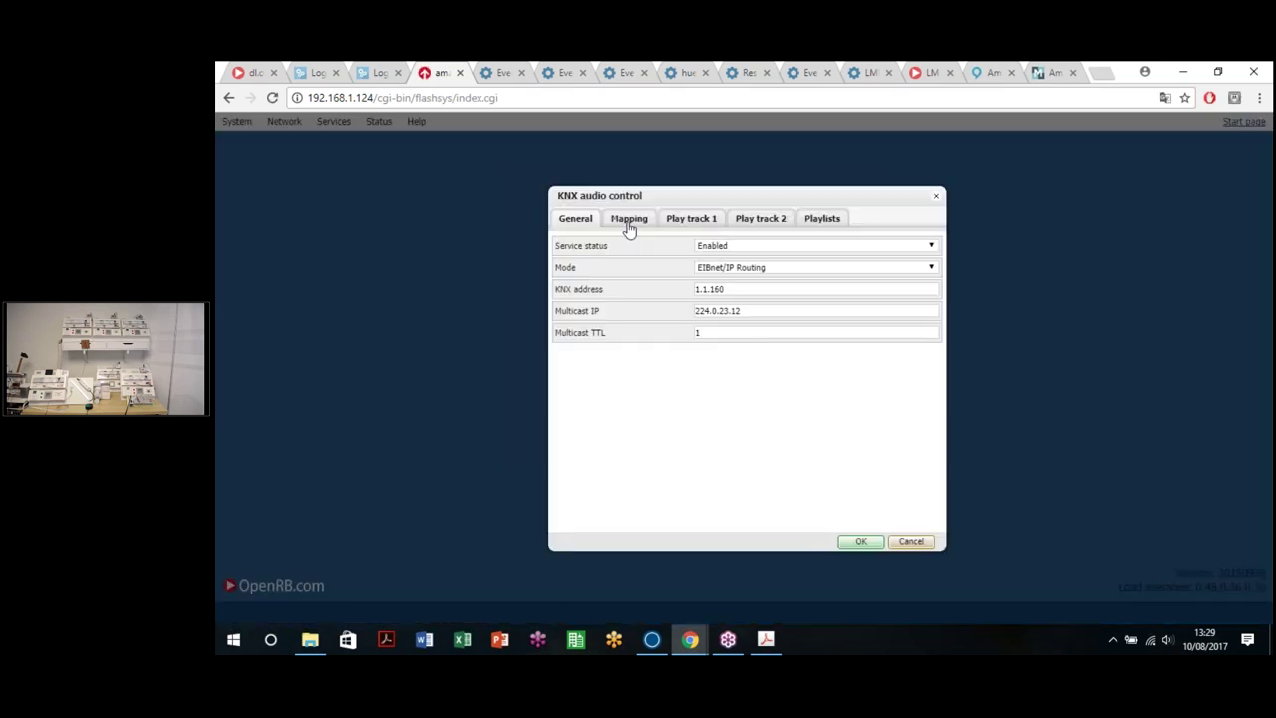
{"action": "left_click", "coordinate": [630, 223]}
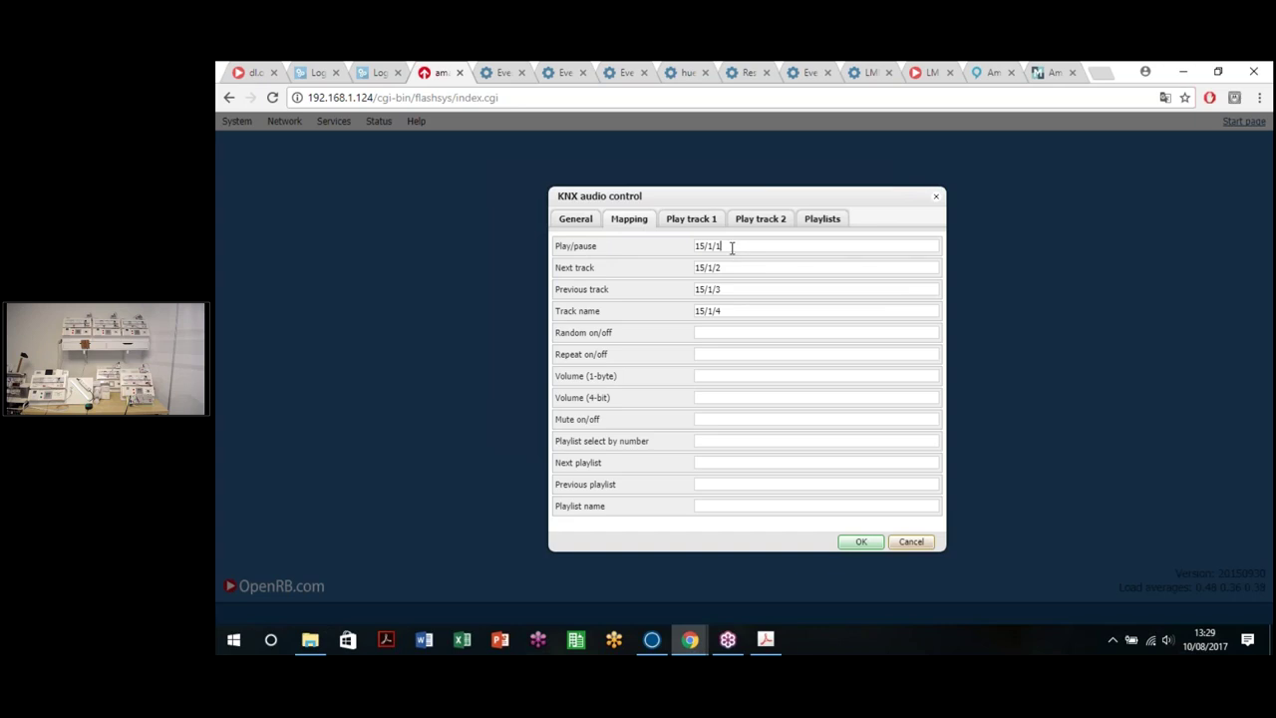
Step: Highlight the mapped addresses: Play/pause 15/1/1, Next 15/1/2, Previous 15/1/3, Track name 15/1/4
{"action": "triple_click", "coordinate": [568, 249]}
{"action": "left_click_drag", "start_coordinate": [616, 271], "coordinate": [530, 256]}
{"action": "left_click", "coordinate": [610, 291]}
{"action": "left_click", "coordinate": [573, 316]}
{"action": "left_click", "coordinate": [731, 246]}
{"action": "left_click", "coordinate": [731, 263]}
{"action": "left_click", "coordinate": [738, 286]}
{"action": "left_click", "coordinate": [732, 310]}
{"action": "left_click", "coordinate": [692, 221]}
Step: Browse the Play track 1, Play track 2 and Playlists tabs
{"action": "left_click", "coordinate": [755, 221]}
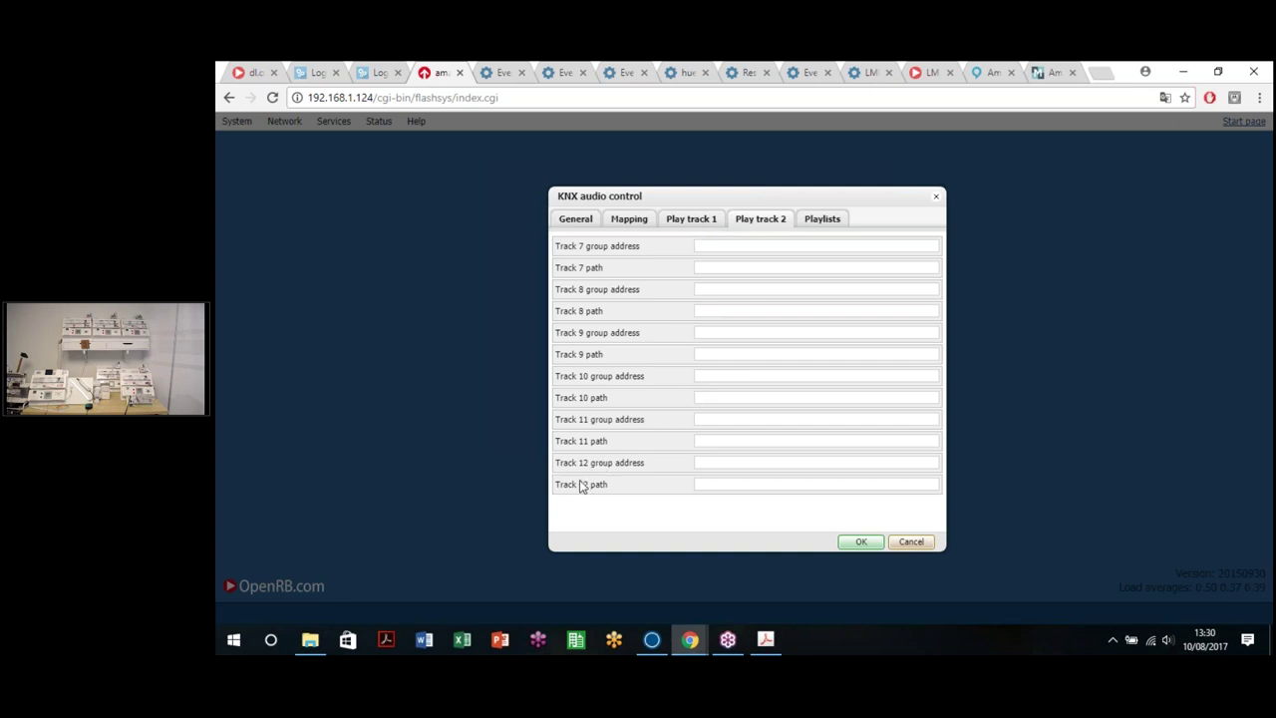
{"action": "left_click", "coordinate": [704, 224]}
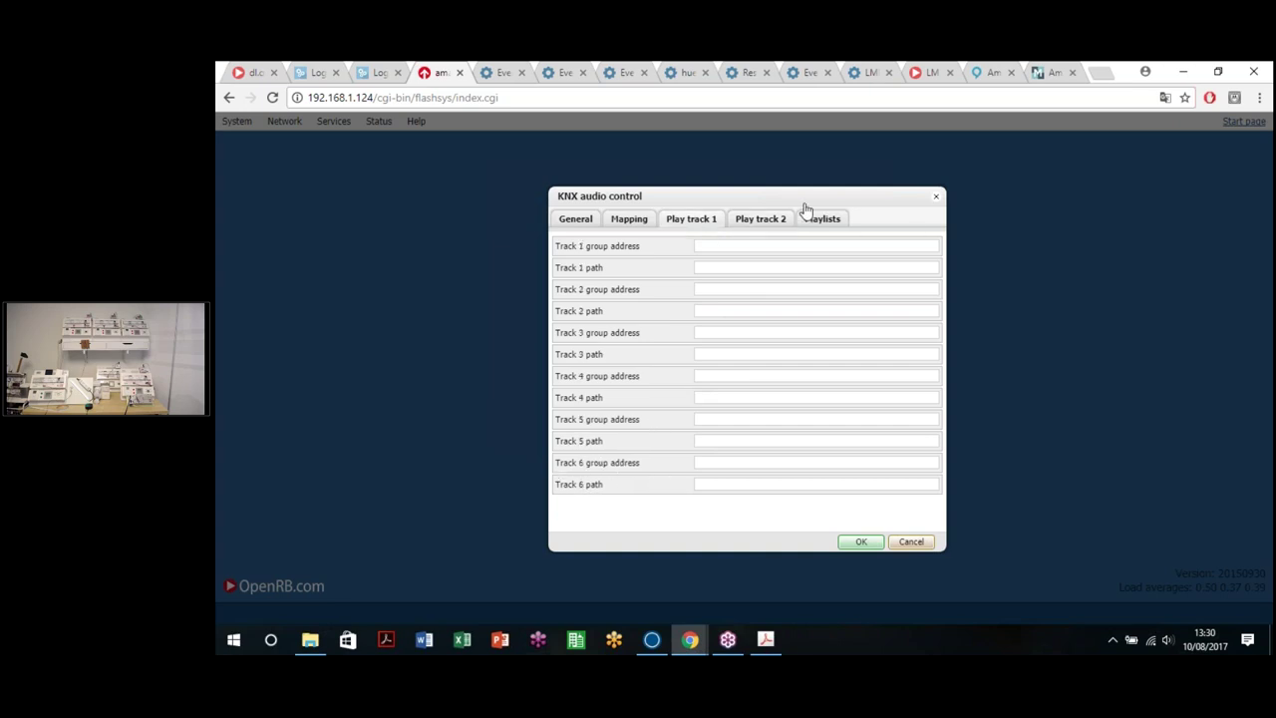
{"action": "left_click", "coordinate": [823, 222]}
{"action": "left_click", "coordinate": [746, 223]}
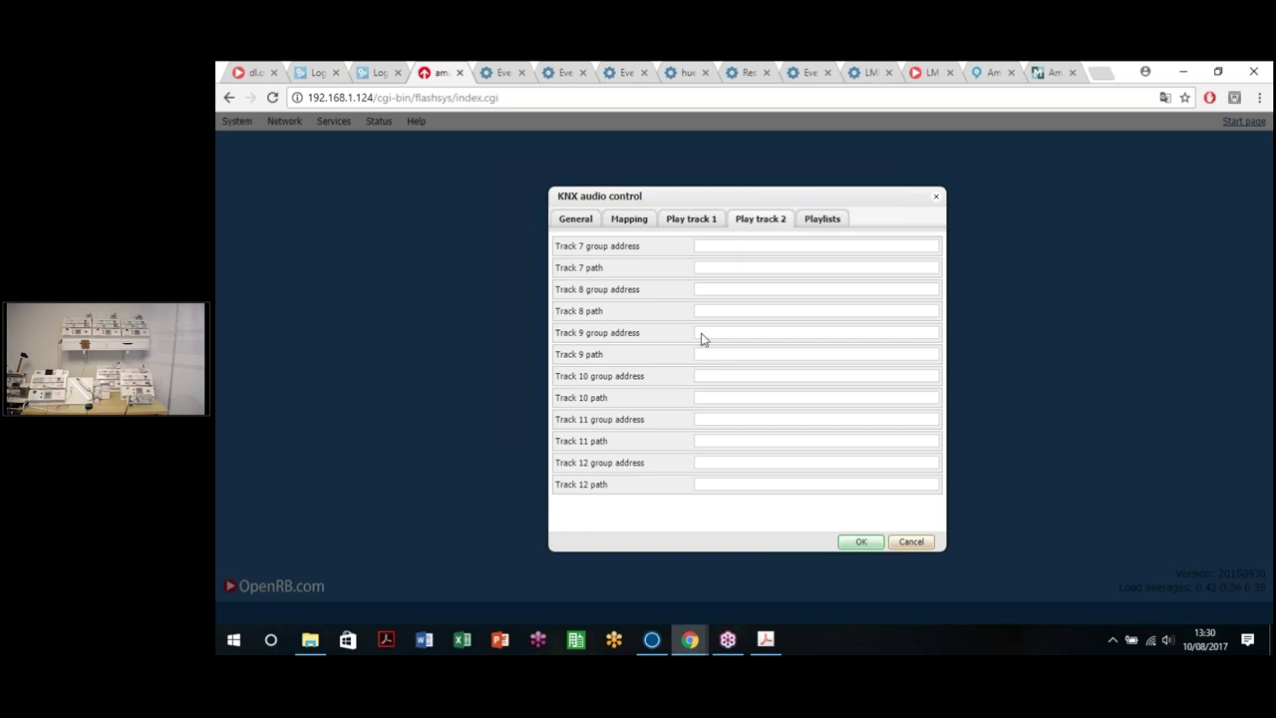
{"action": "left_click", "coordinate": [693, 225]}
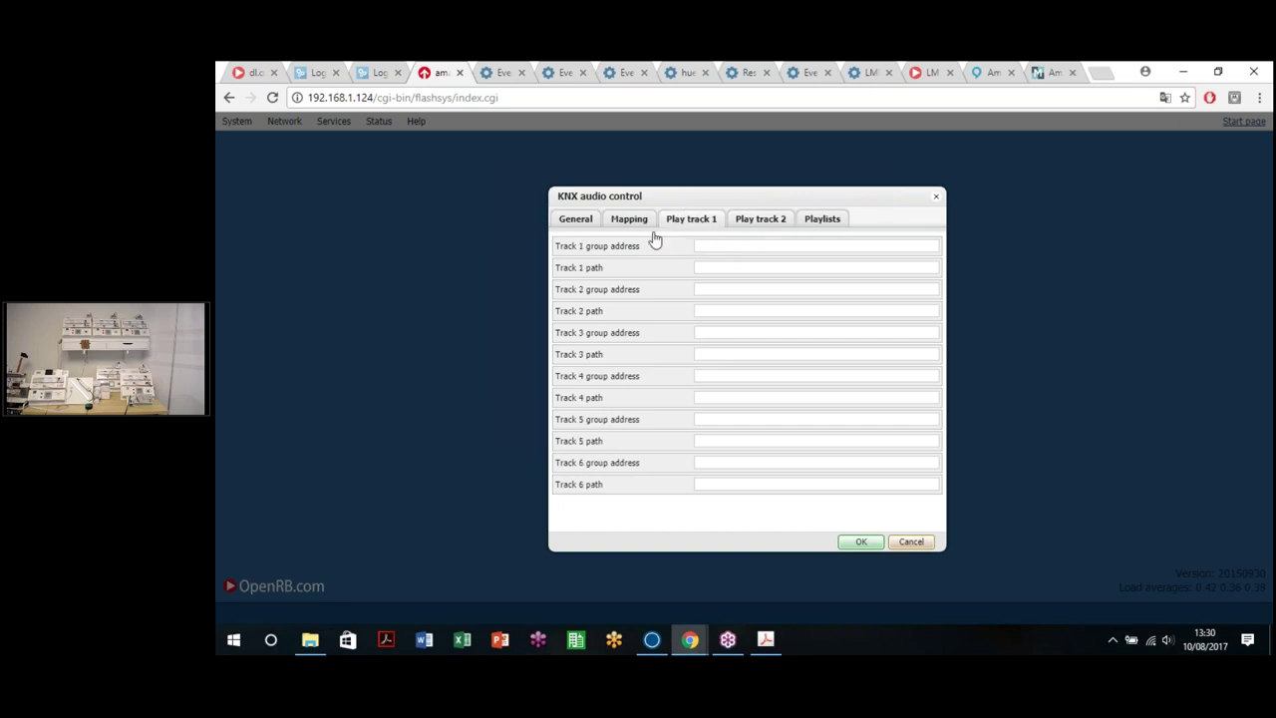
Step: Enter 1/1/1 as the Track 1 group address, leaving Track 1 path empty
{"action": "left_click", "coordinate": [674, 241]}
{"action": "left_click", "coordinate": [710, 271]}
{"action": "left_click_drag", "start_coordinate": [726, 248], "coordinate": [658, 248]}
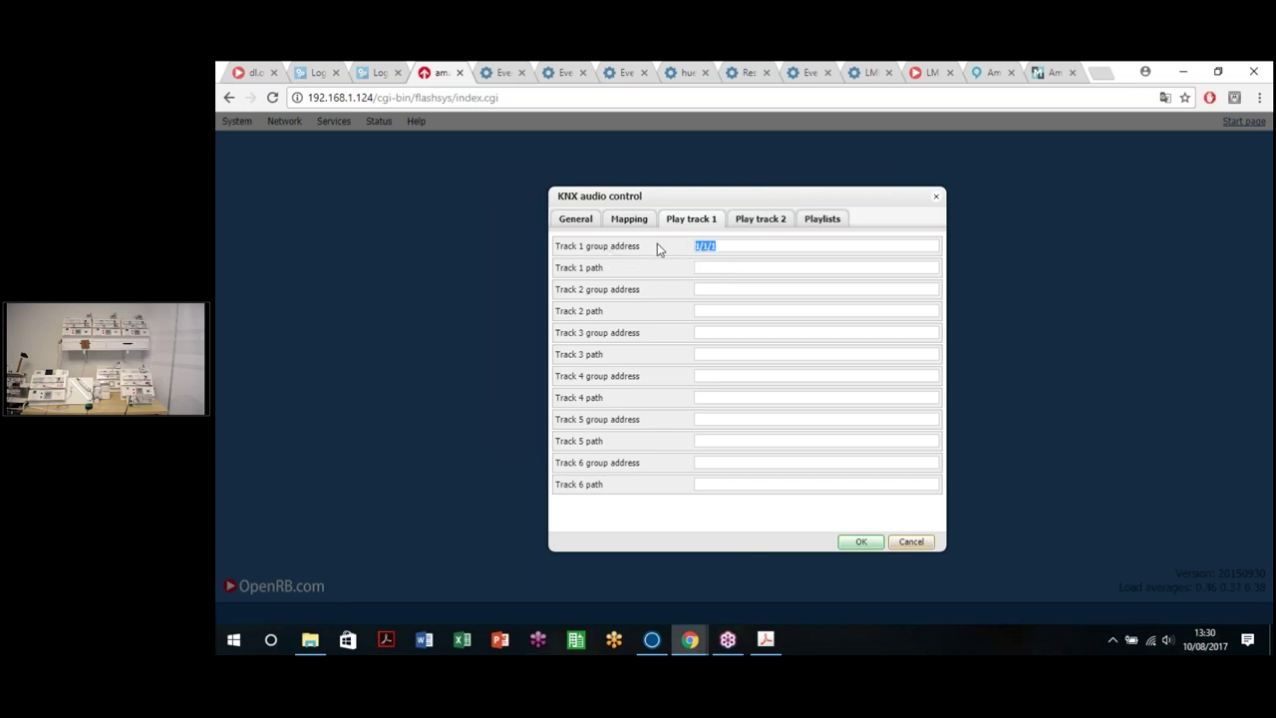
{"action": "left_click", "coordinate": [710, 268]}
Step: Assign favourites to Playlist 1 on the Playlists tab, leaving Playlist 2 unset
{"action": "left_click", "coordinate": [804, 223]}
{"action": "left_click", "coordinate": [729, 249]}
{"action": "left_click", "coordinate": [733, 267]}
{"action": "left_click", "coordinate": [930, 269]}
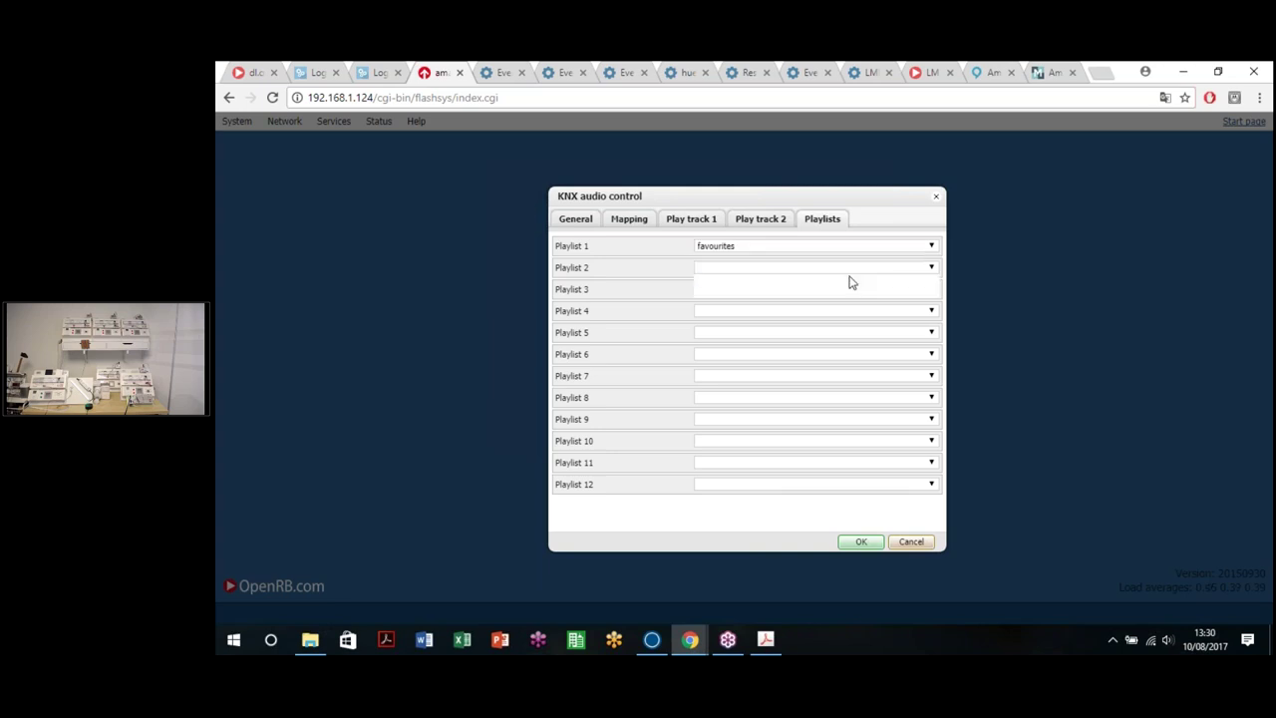
{"action": "left_click", "coordinate": [724, 504]}
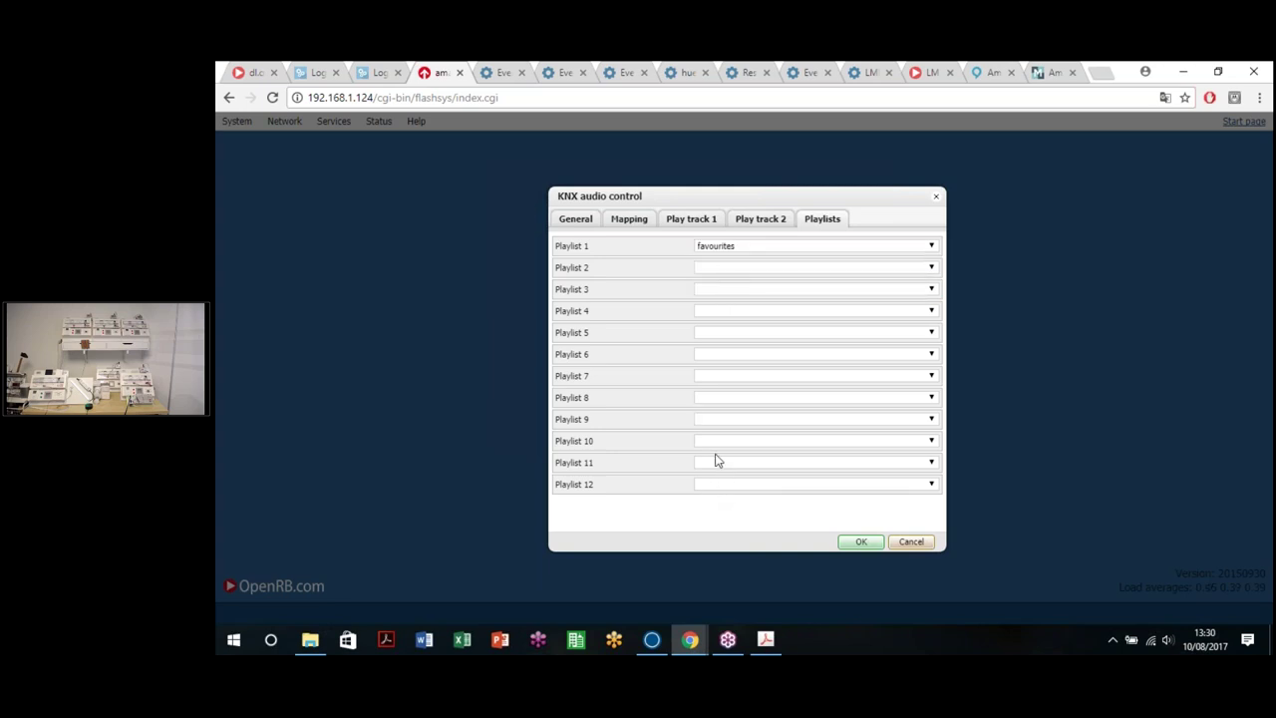
Step: Review the General and Mapping tabs, focusing the Playlist select by number field
{"action": "left_click", "coordinate": [576, 222]}
{"action": "left_click", "coordinate": [618, 222]}
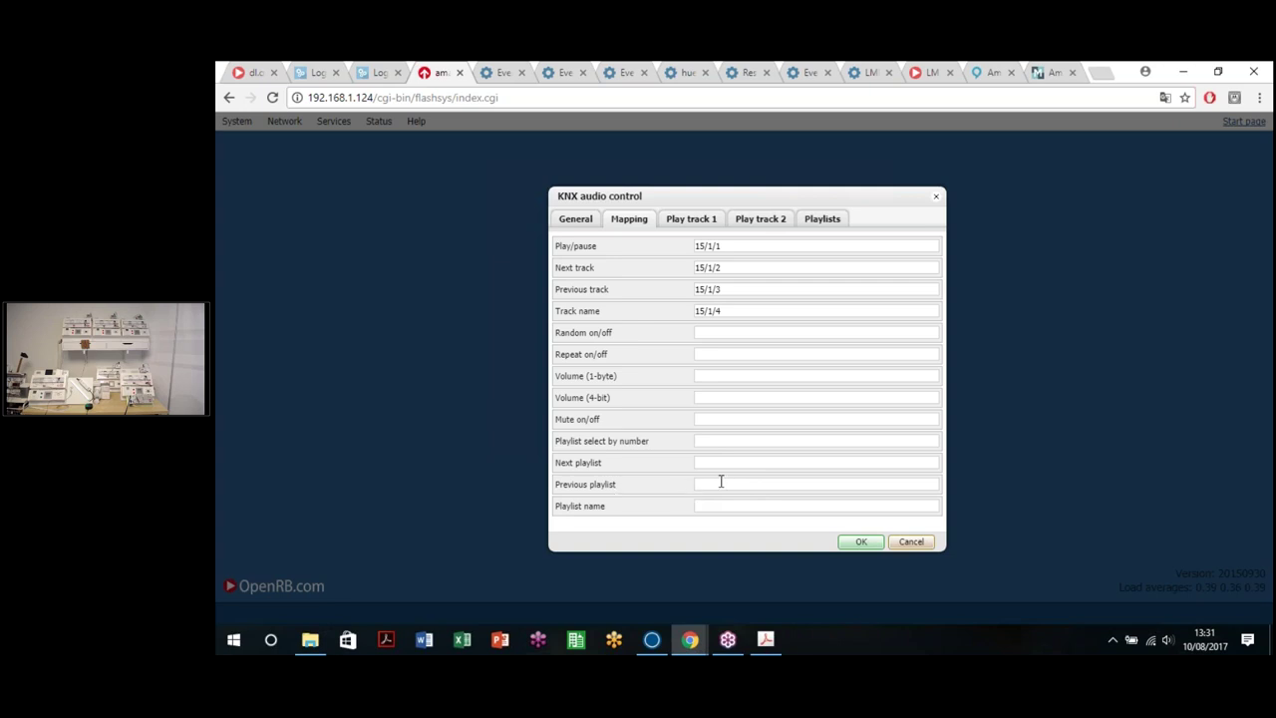
{"action": "left_click_drag", "start_coordinate": [562, 448], "coordinate": [652, 448]}
{"action": "left_click", "coordinate": [716, 448]}
Step: Close the KNX audio control dialog, return to the launcher and open Quick setup
{"action": "left_click", "coordinate": [937, 200]}
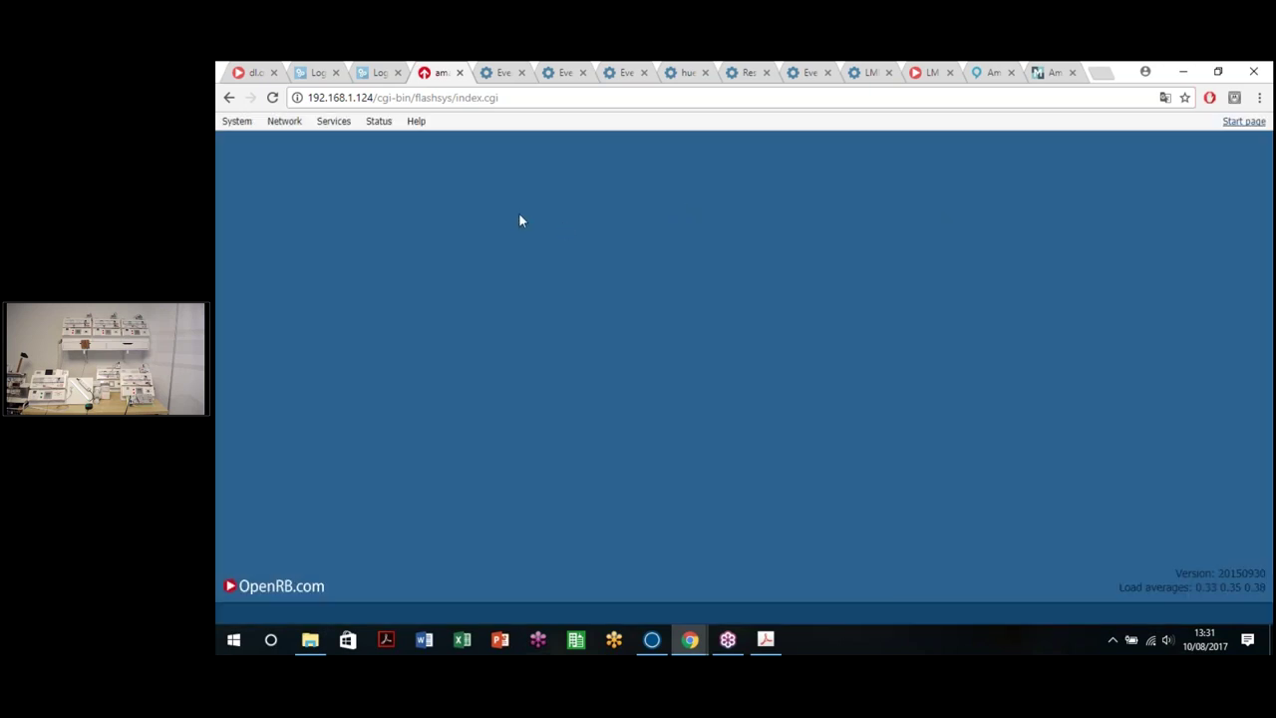
{"action": "left_click", "coordinate": [228, 98]}
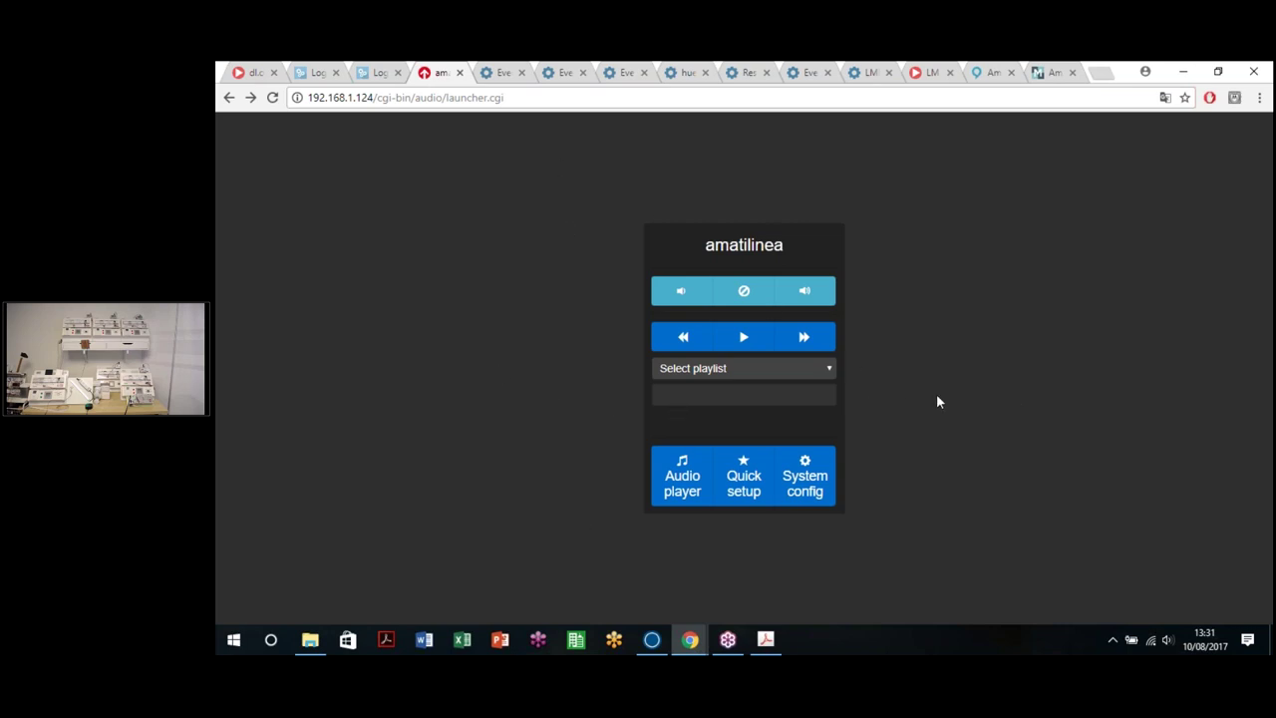
{"action": "left_click", "coordinate": [749, 485]}
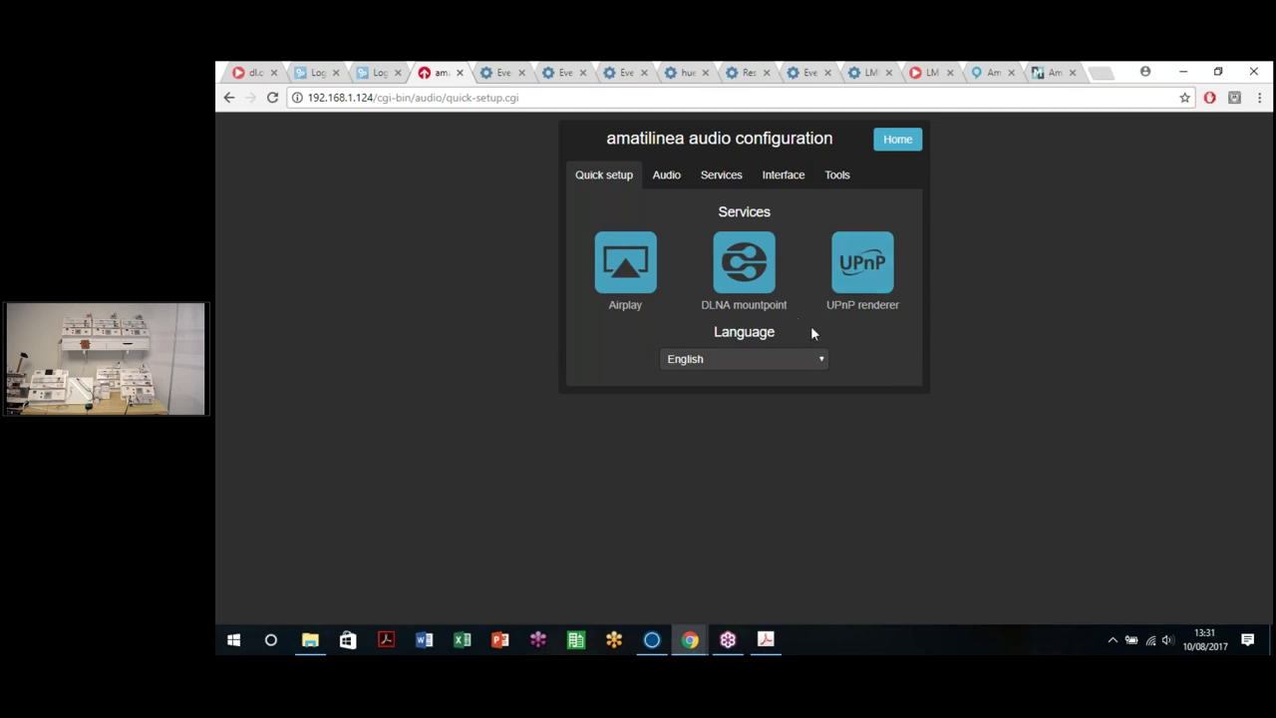
Step: Go Home, visit System config, then return to the amatilinea launcher and close its tab
{"action": "left_click", "coordinate": [897, 140]}
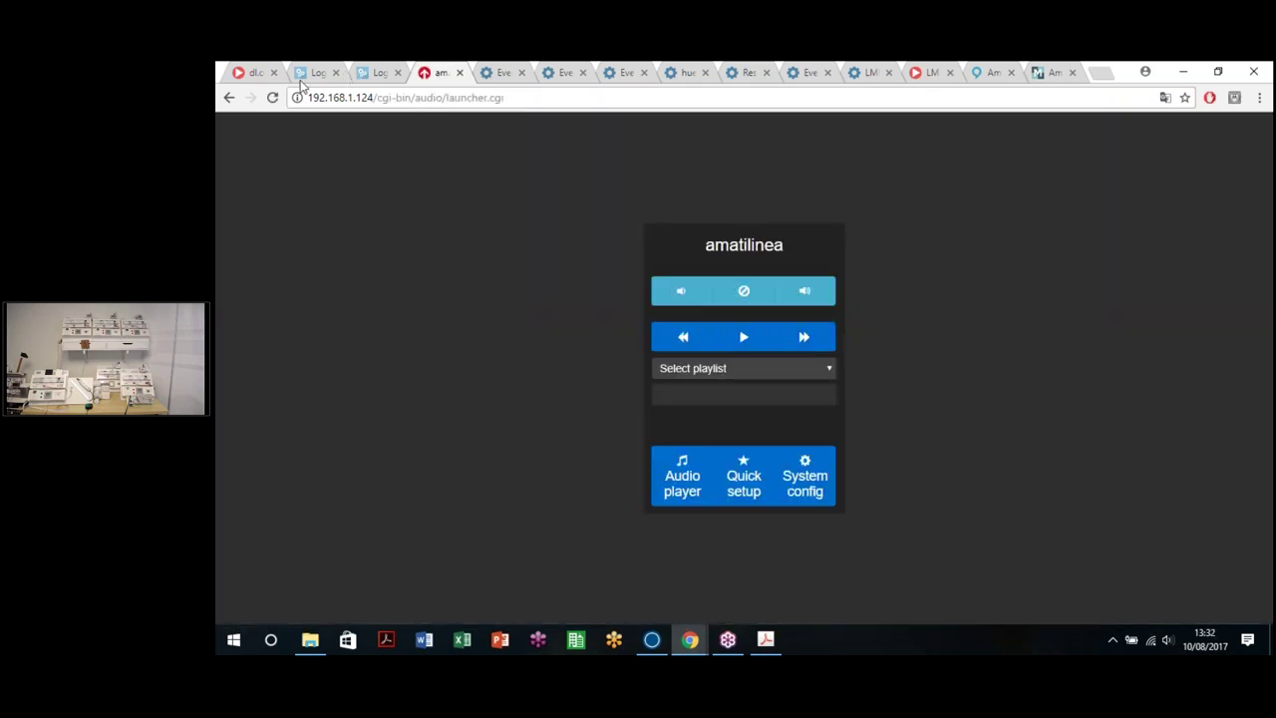
{"action": "left_click", "coordinate": [805, 468]}
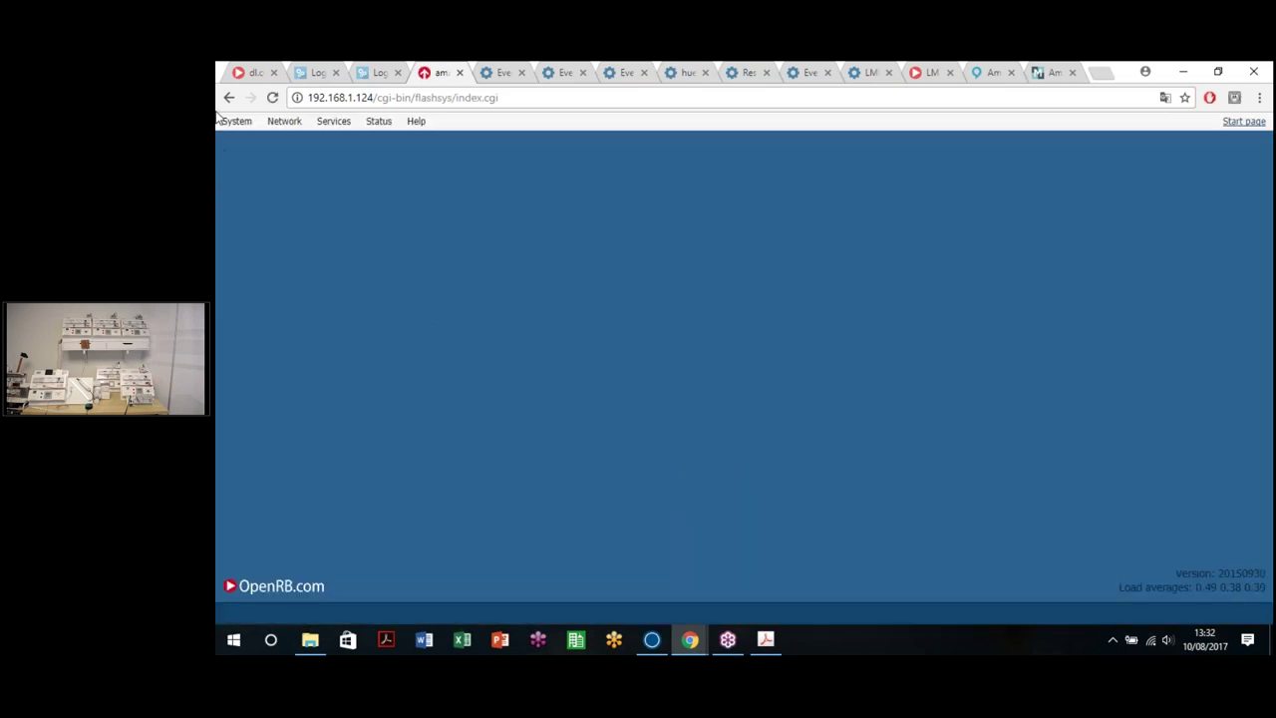
{"action": "left_click", "coordinate": [228, 97]}
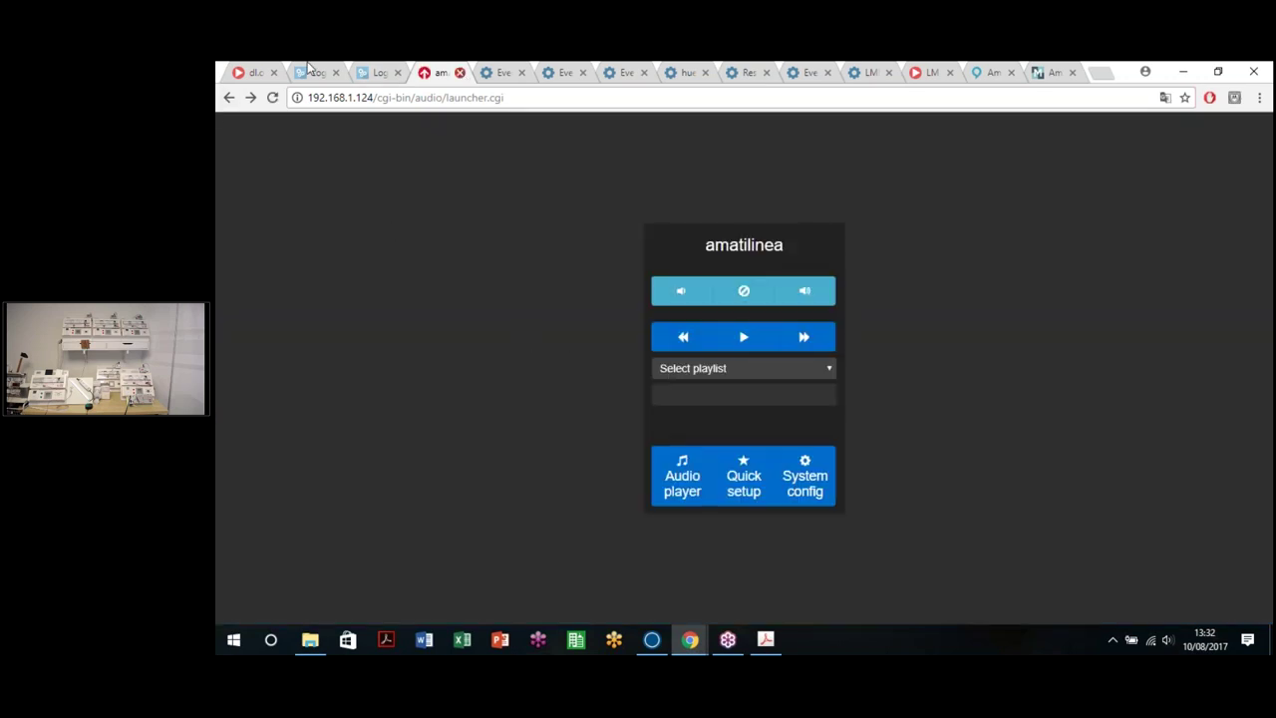
{"action": "left_click", "coordinate": [460, 72]}
Step: Close the leftover script editor tabs (Color HUE 1, DALI COLOR) and the packages tab in Chrome
{"action": "left_click", "coordinate": [460, 72]}
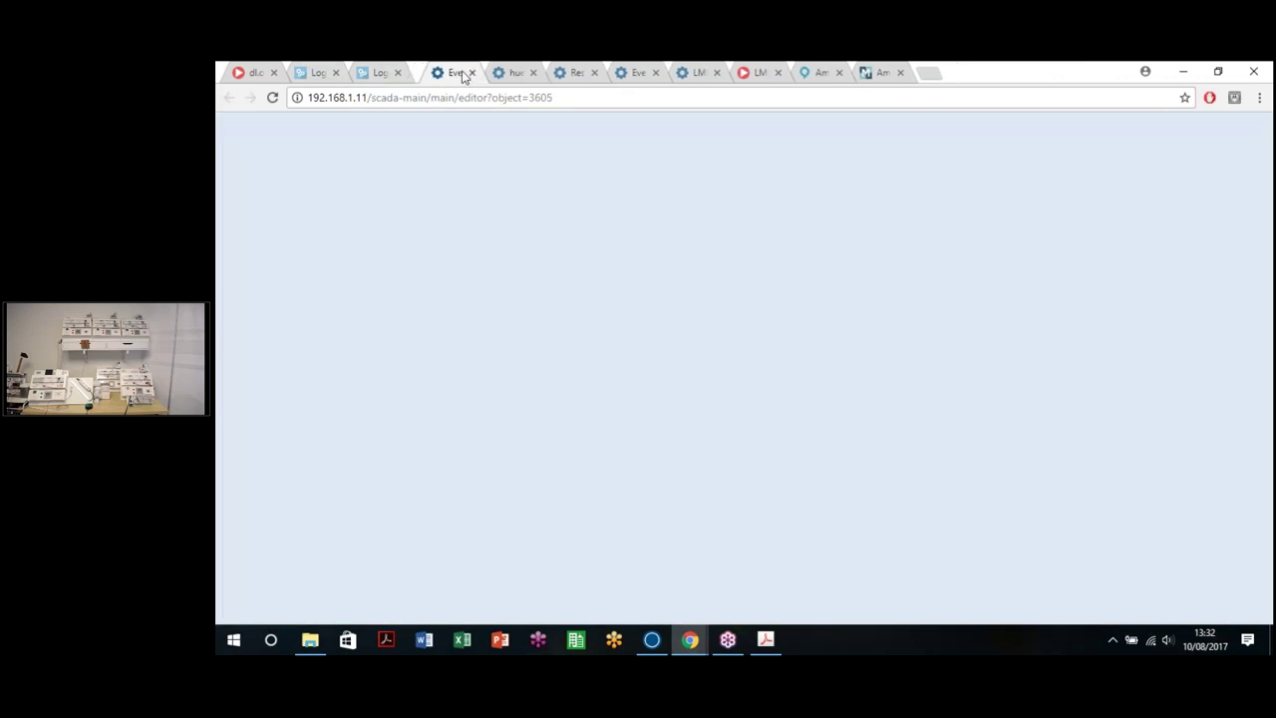
{"action": "left_click", "coordinate": [459, 71]}
{"action": "left_click", "coordinate": [460, 72]}
{"action": "left_click", "coordinate": [459, 72]}
{"action": "left_click", "coordinate": [460, 72]}
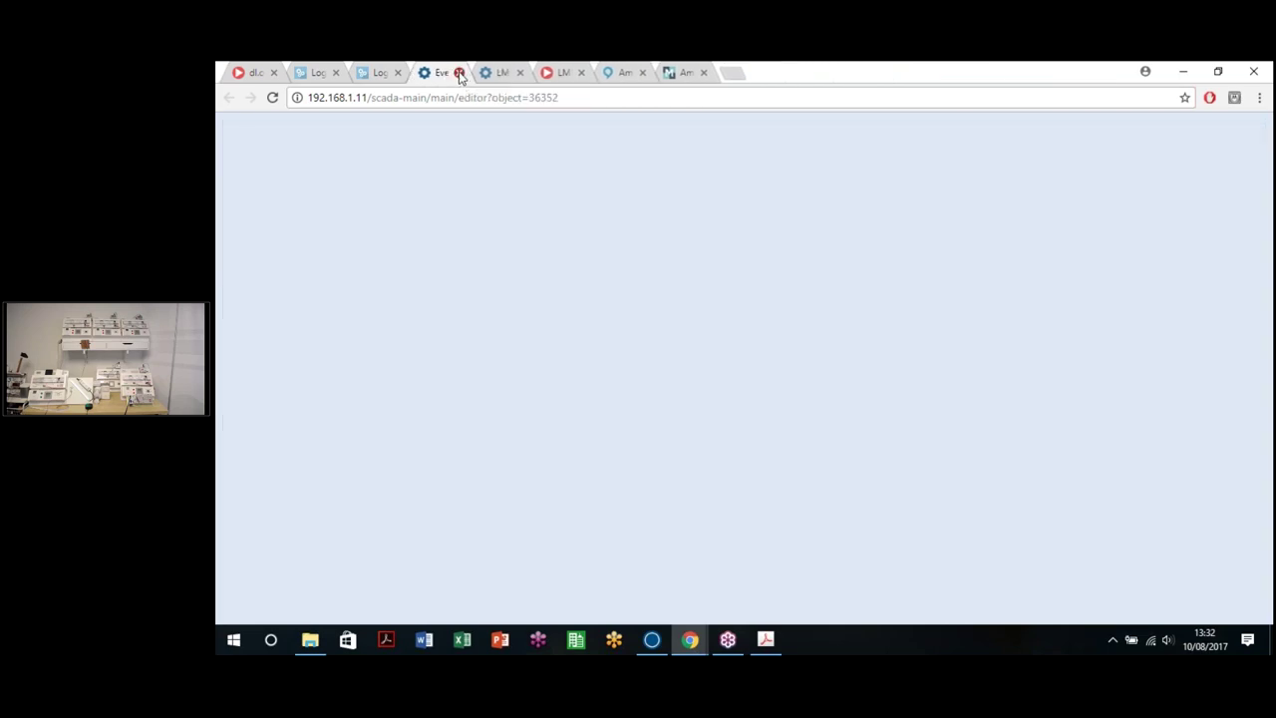
{"action": "left_click", "coordinate": [460, 71]}
{"action": "left_click", "coordinate": [460, 72]}
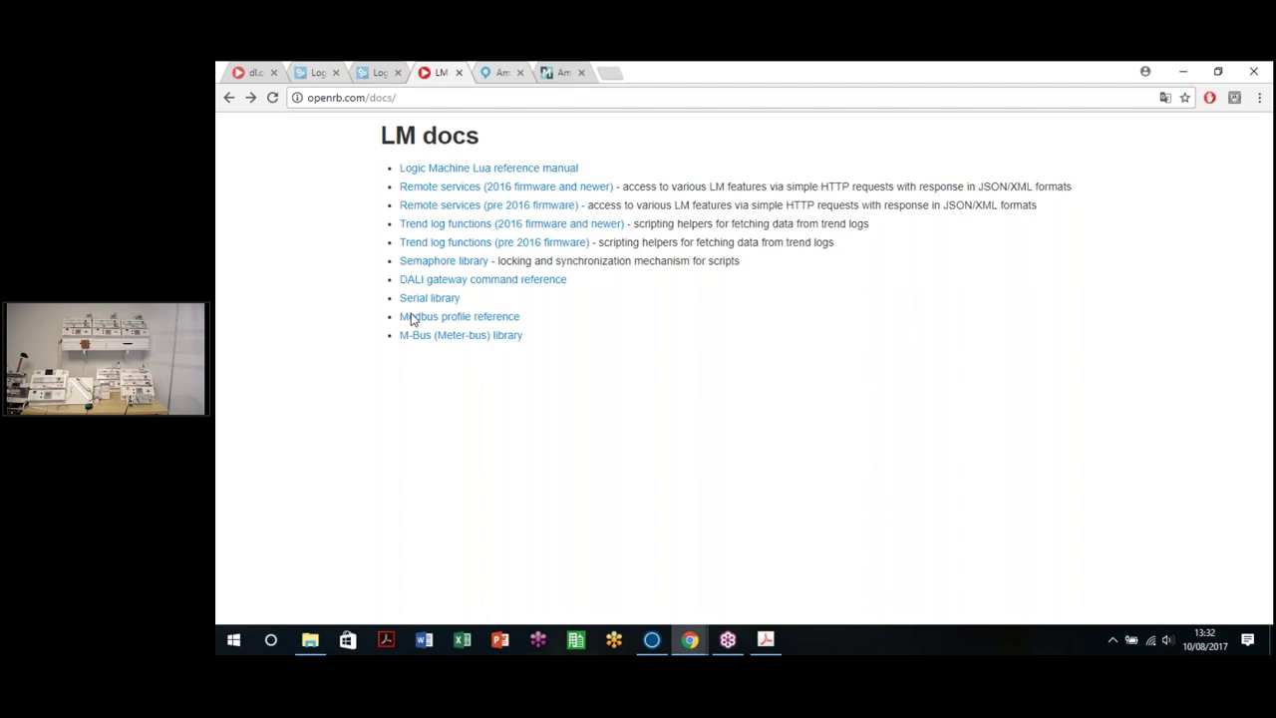
Step: Go to the LogicMachine_Panel tab, then move Acrobat's 'La Pirámide de la Automatización' slide over Chrome
{"action": "key", "text": "ctrl+shift+Tab"}
{"action": "key", "text": "ctrl+shift+Tab"}
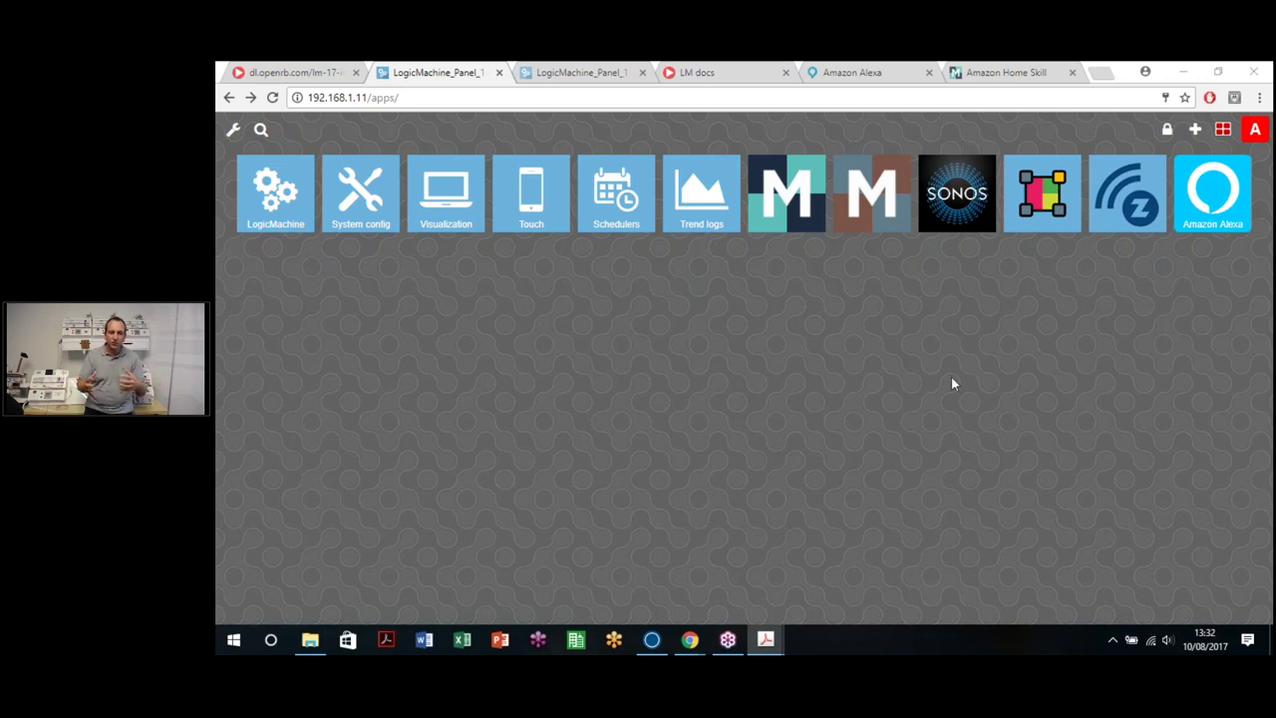
{"action": "key", "text": "alt+Tab"}
{"action": "left_click_drag", "start_coordinate": [912, 359], "coordinate": [657, 60]}
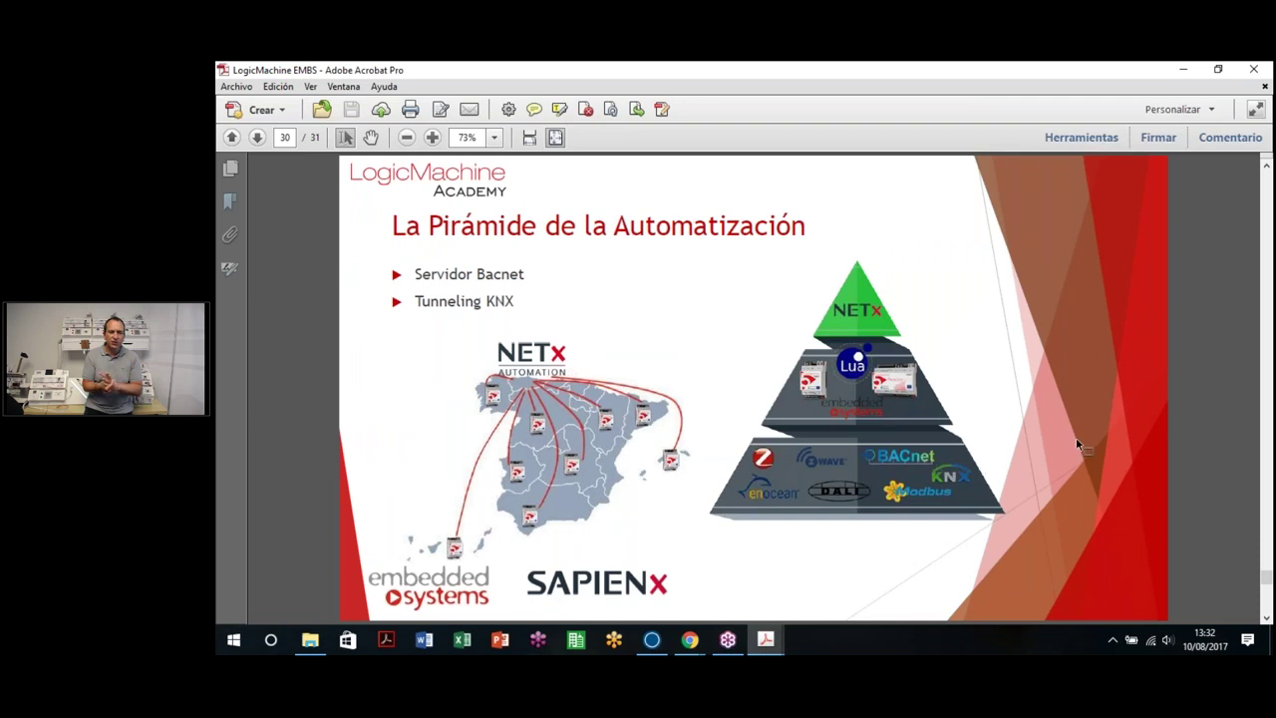
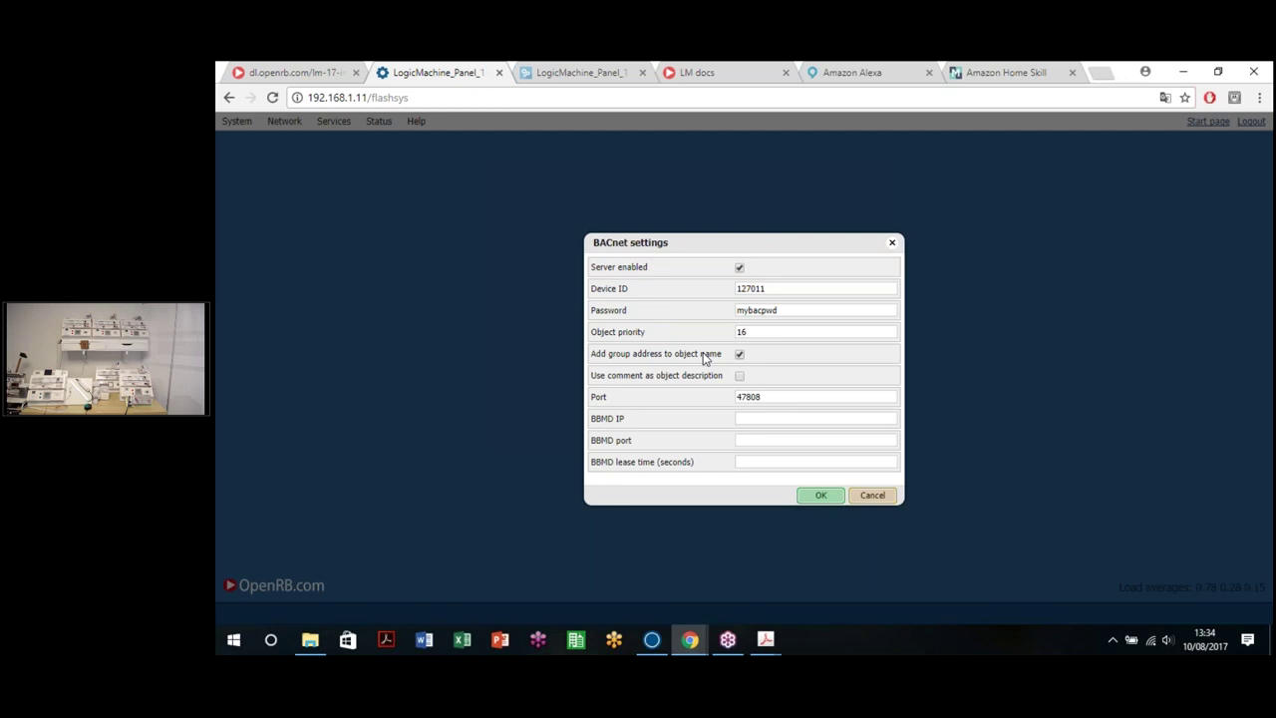
Step: Apply the BACnet server settings: device ID 127011, port 47808, group addresses in object names
{"action": "left_click", "coordinate": [821, 497]}
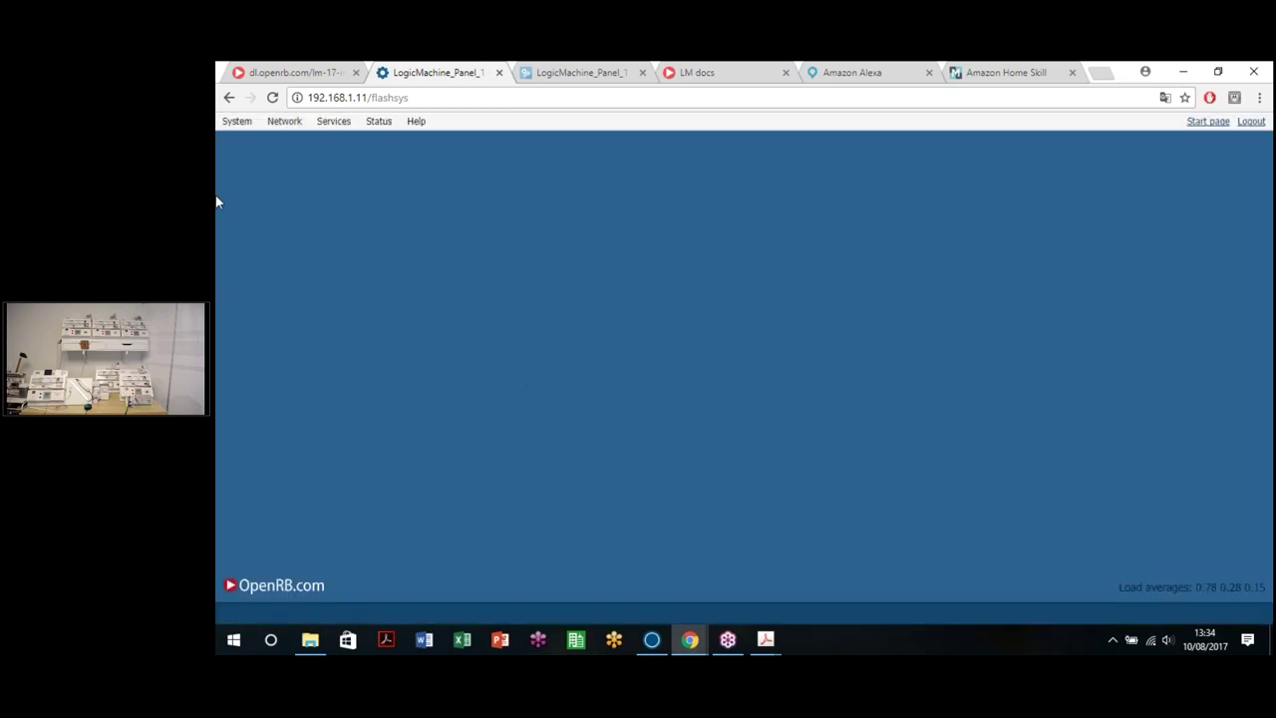
Step: Return to the LogicMachine start page and open the group objects table
{"action": "left_click", "coordinate": [1211, 121]}
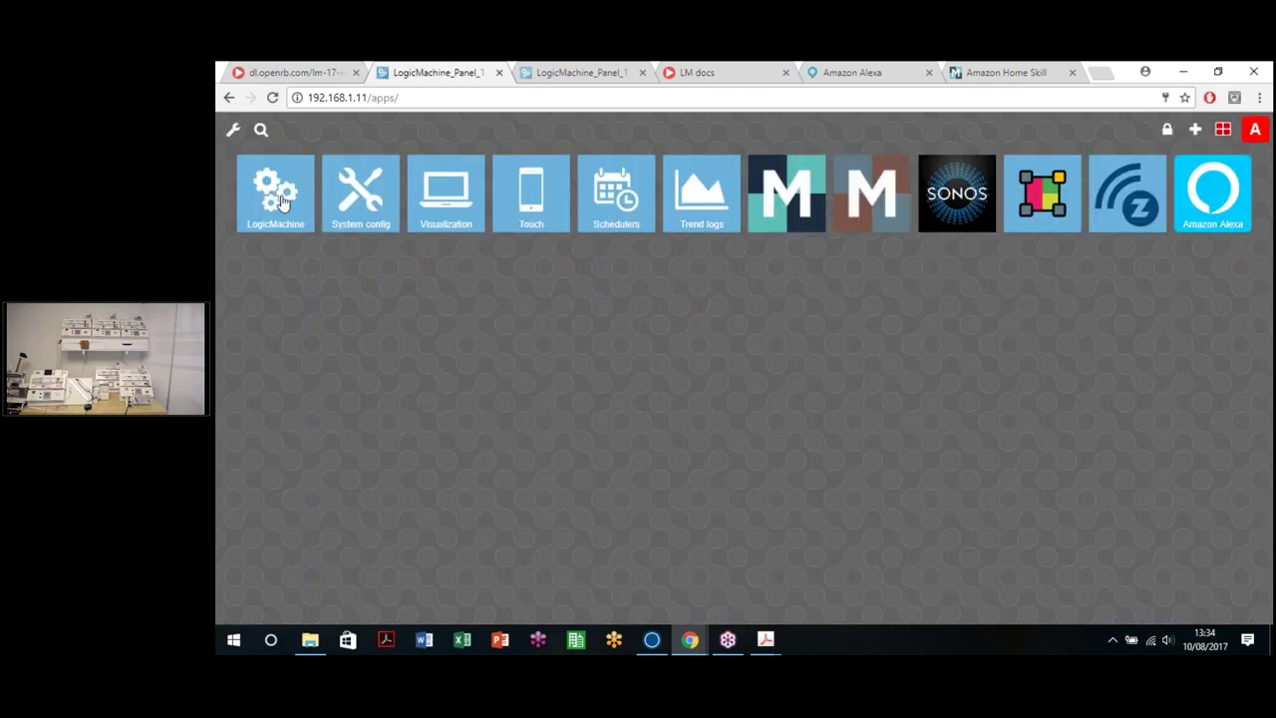
{"action": "left_click", "coordinate": [282, 200]}
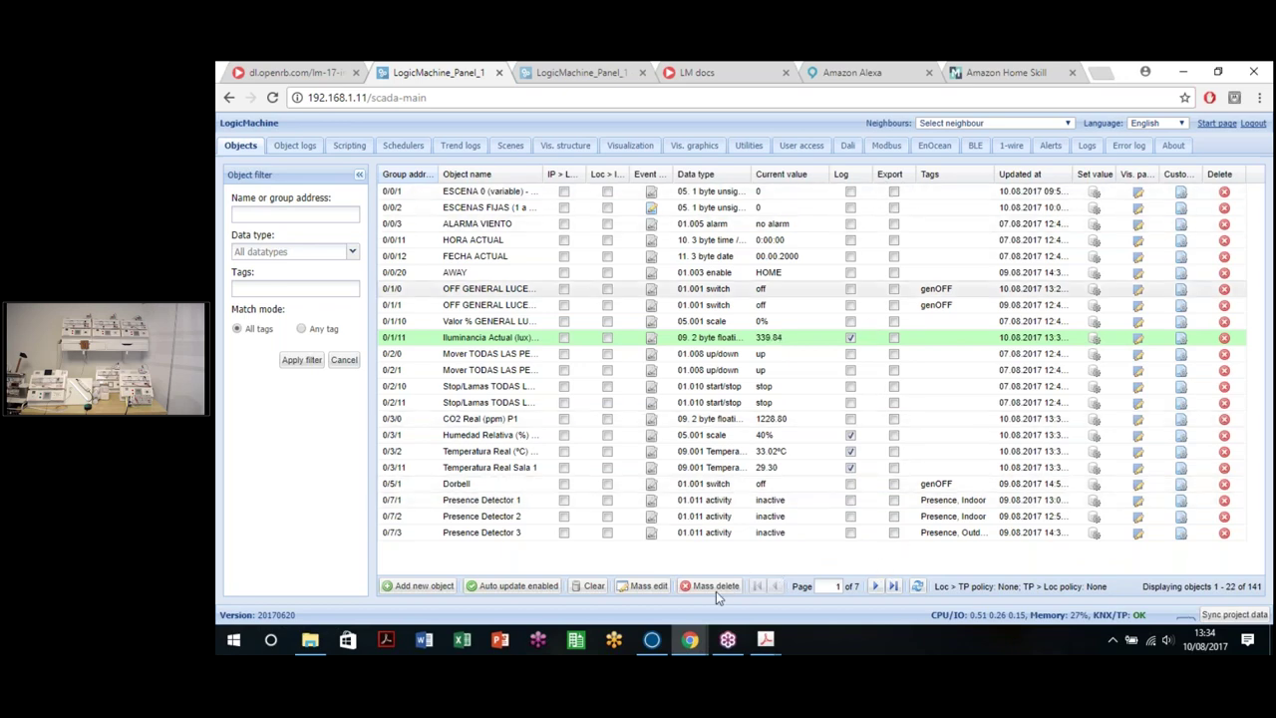
Step: Mass-edit all 141 objects to enable the Export property, then go back to the start page
{"action": "left_click", "coordinate": [661, 589]}
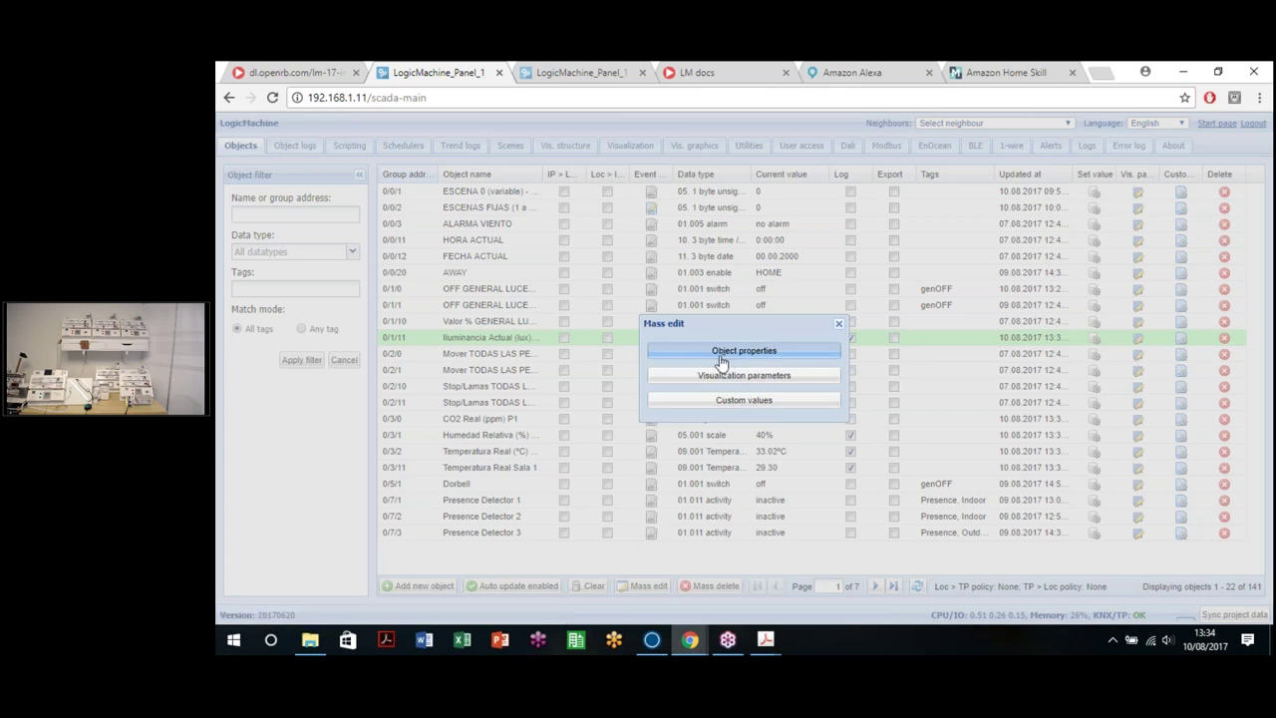
{"action": "left_click", "coordinate": [726, 350]}
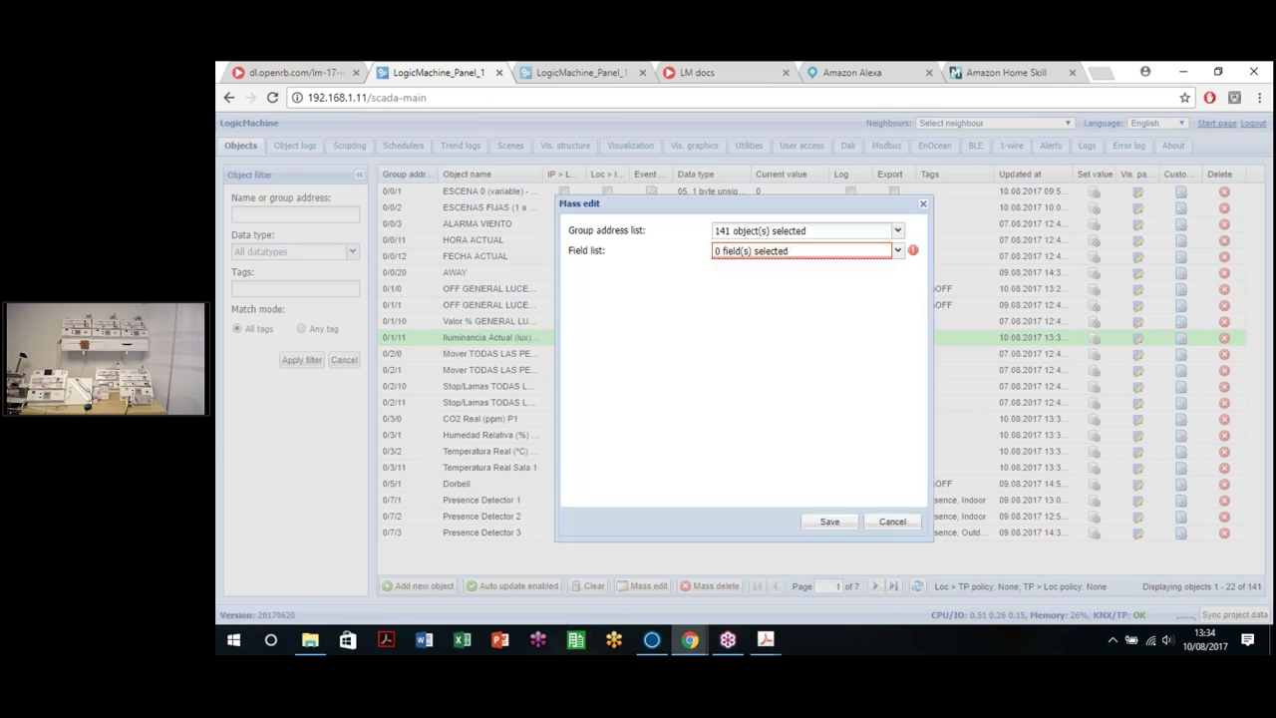
{"action": "left_click", "coordinate": [884, 256]}
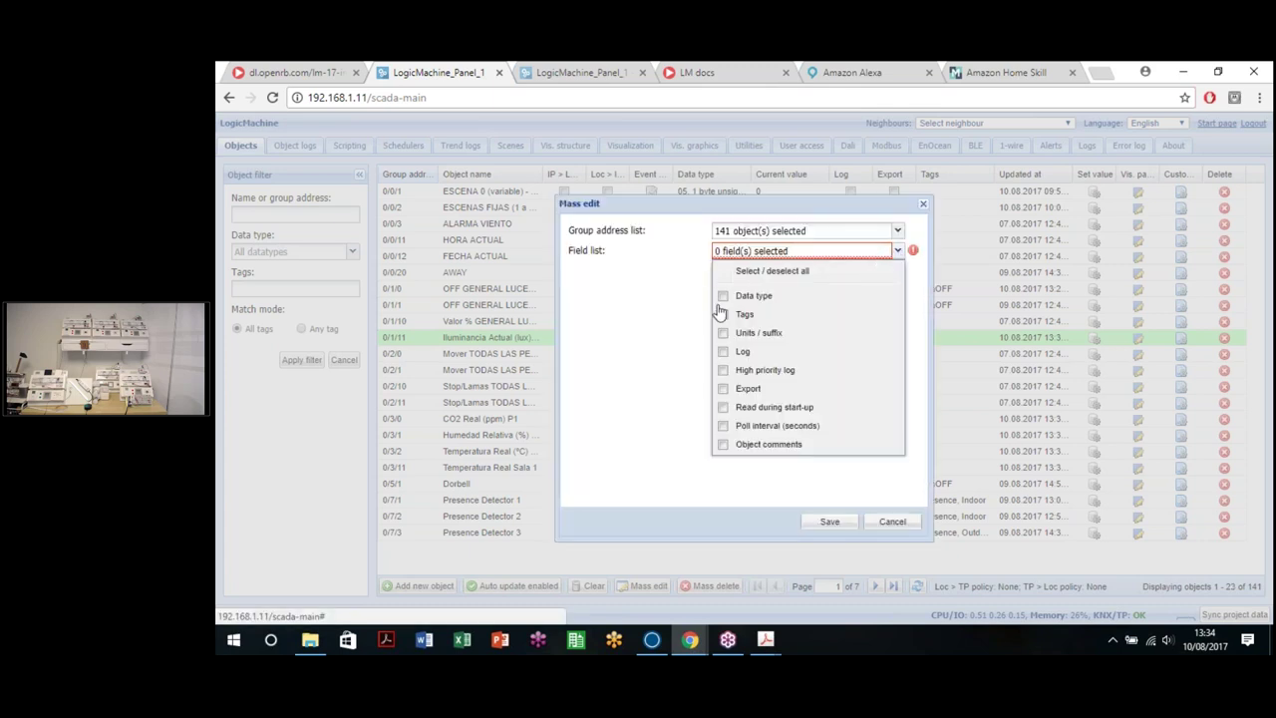
{"action": "left_click", "coordinate": [723, 390]}
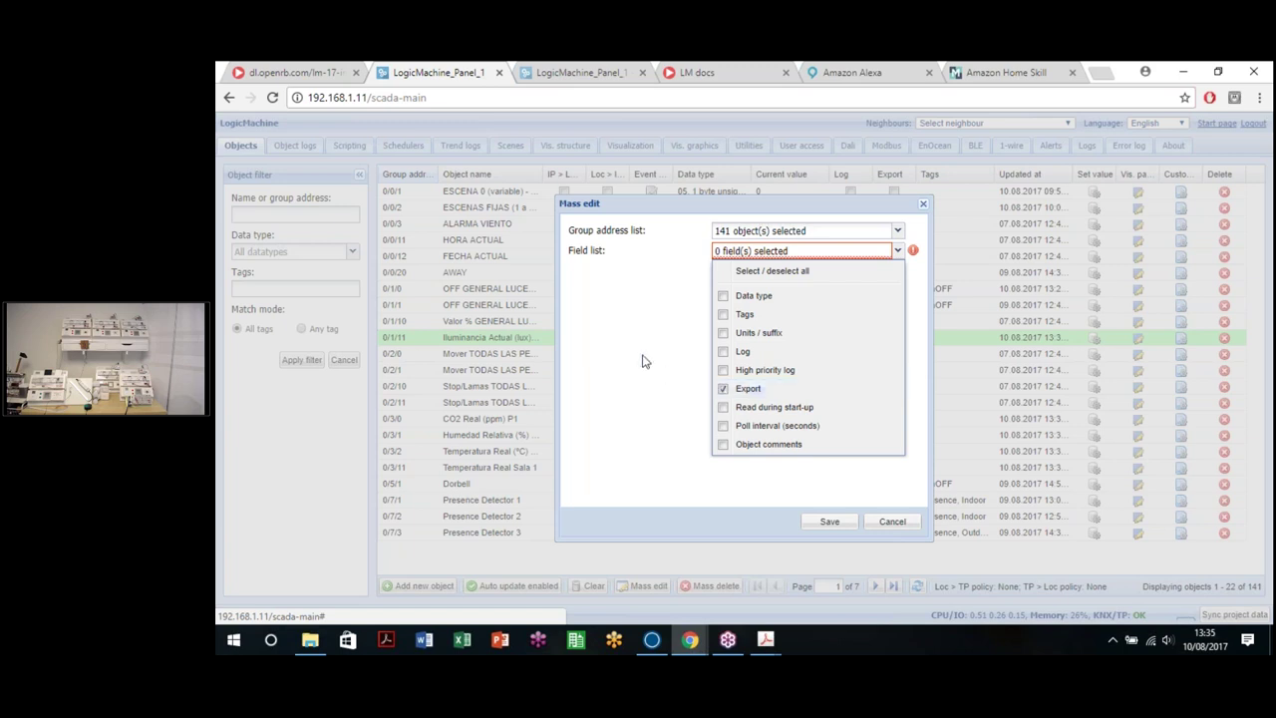
{"action": "left_click", "coordinate": [602, 292]}
{"action": "left_click", "coordinate": [717, 271]}
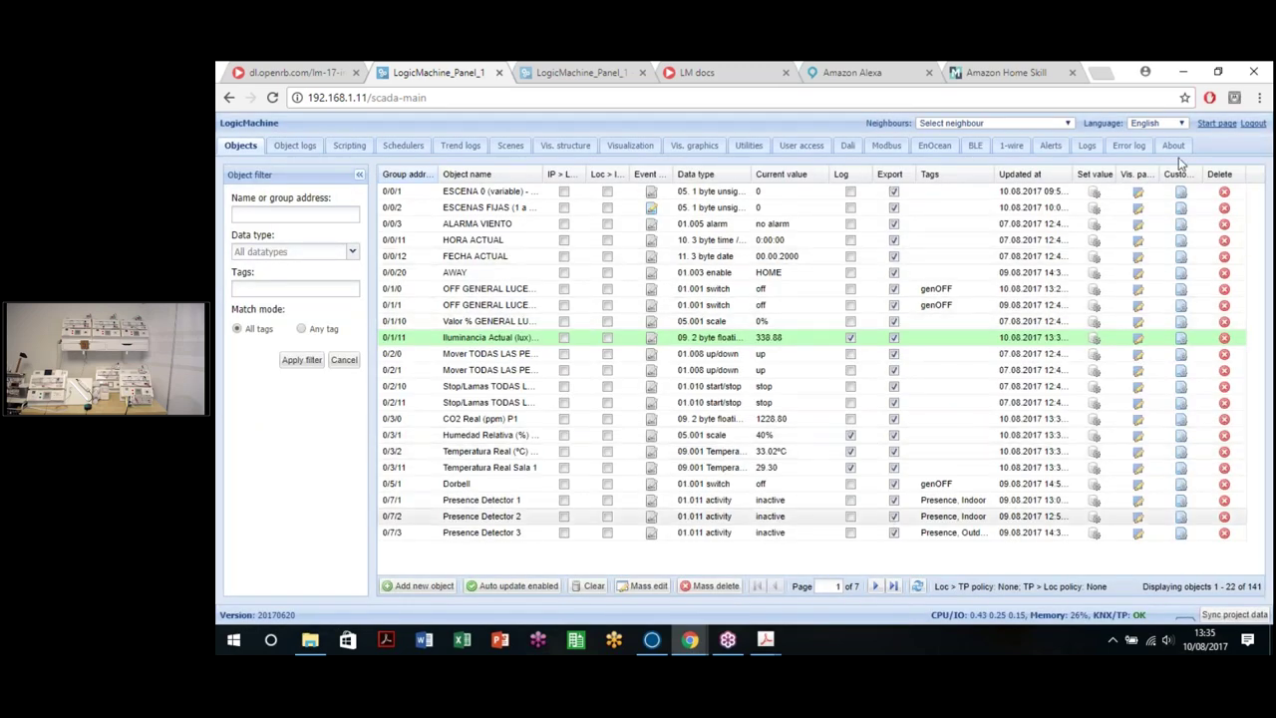
{"action": "left_click", "coordinate": [1220, 126]}
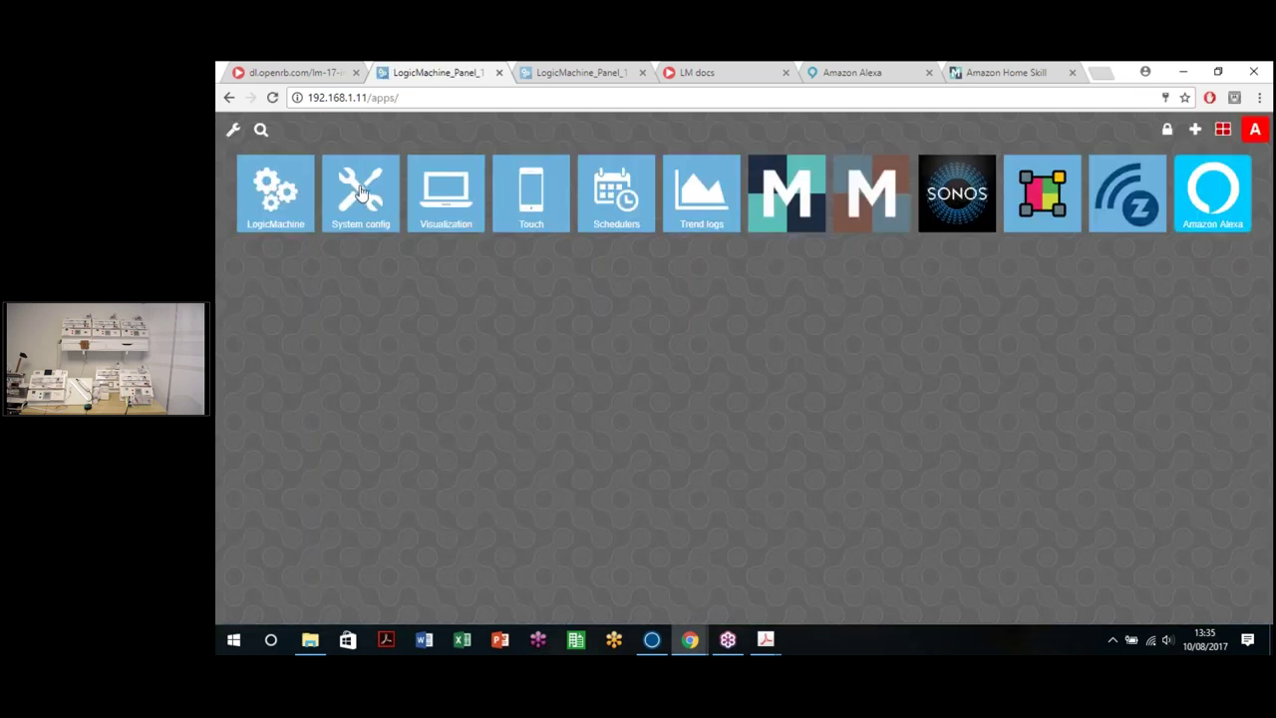
Step: Check Network > BACnet objects in System config to confirm the exported objects are listed as AV/BV points
{"action": "left_click", "coordinate": [365, 211]}
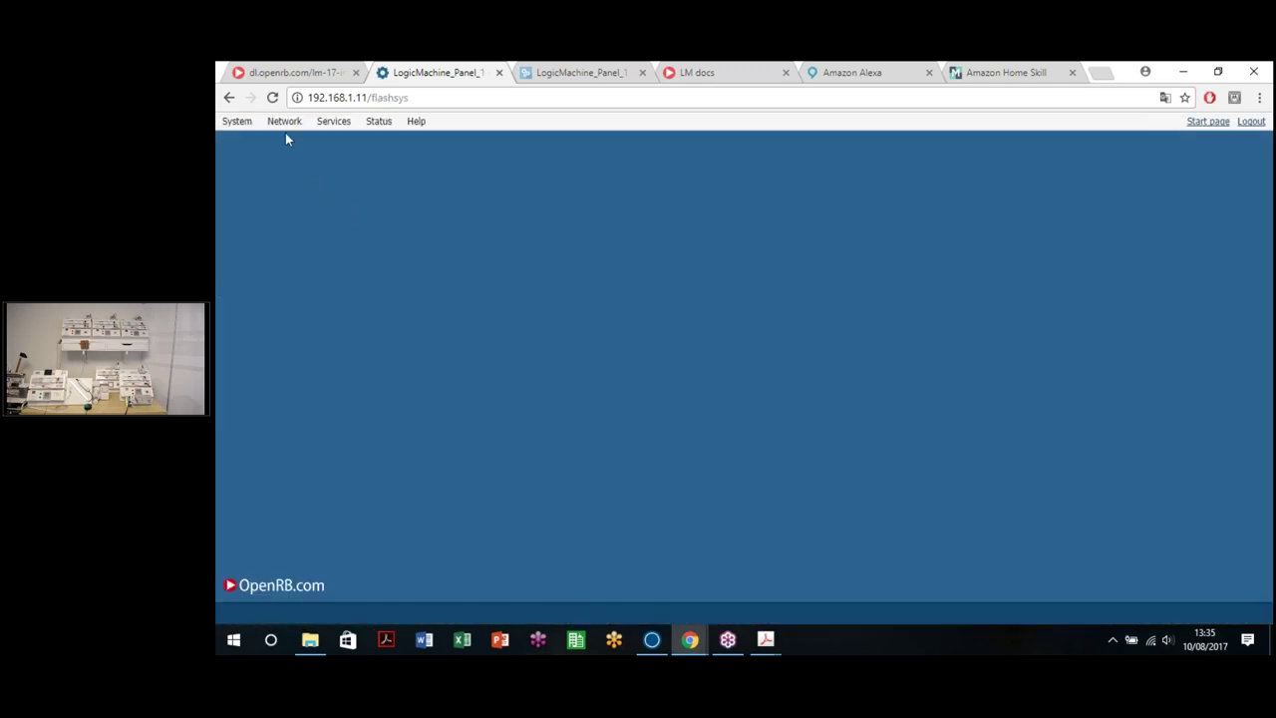
{"action": "left_click", "coordinate": [285, 123]}
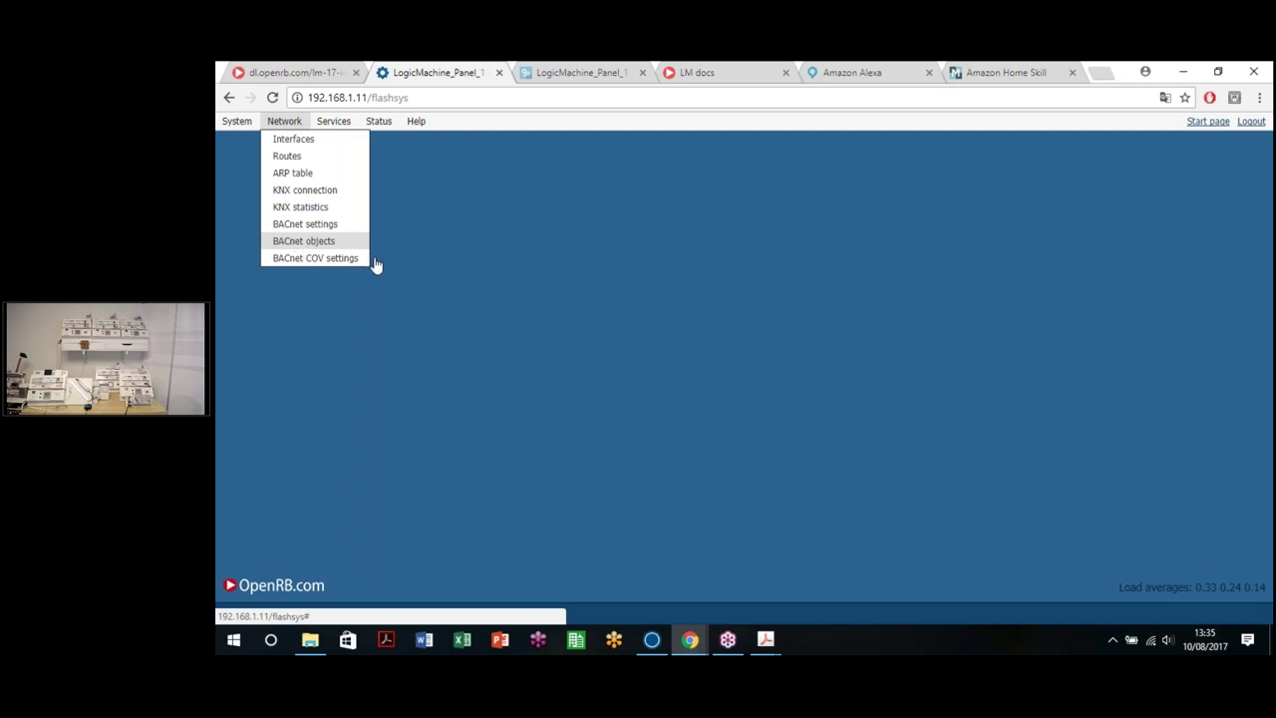
{"action": "left_click", "coordinate": [305, 241]}
{"action": "scroll", "coordinate": [852, 293], "scroll_direction": "down", "scroll_amount": 15}
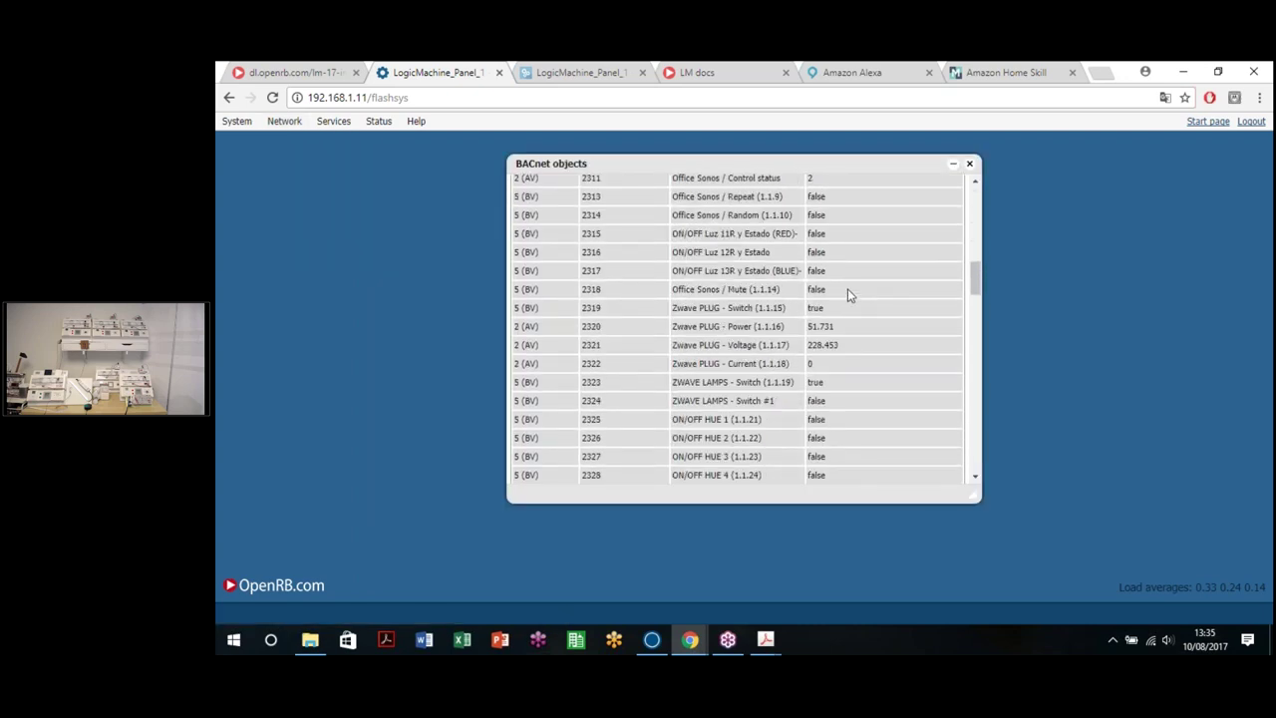
{"action": "scroll", "coordinate": [843, 280], "scroll_direction": "down", "scroll_amount": 20}
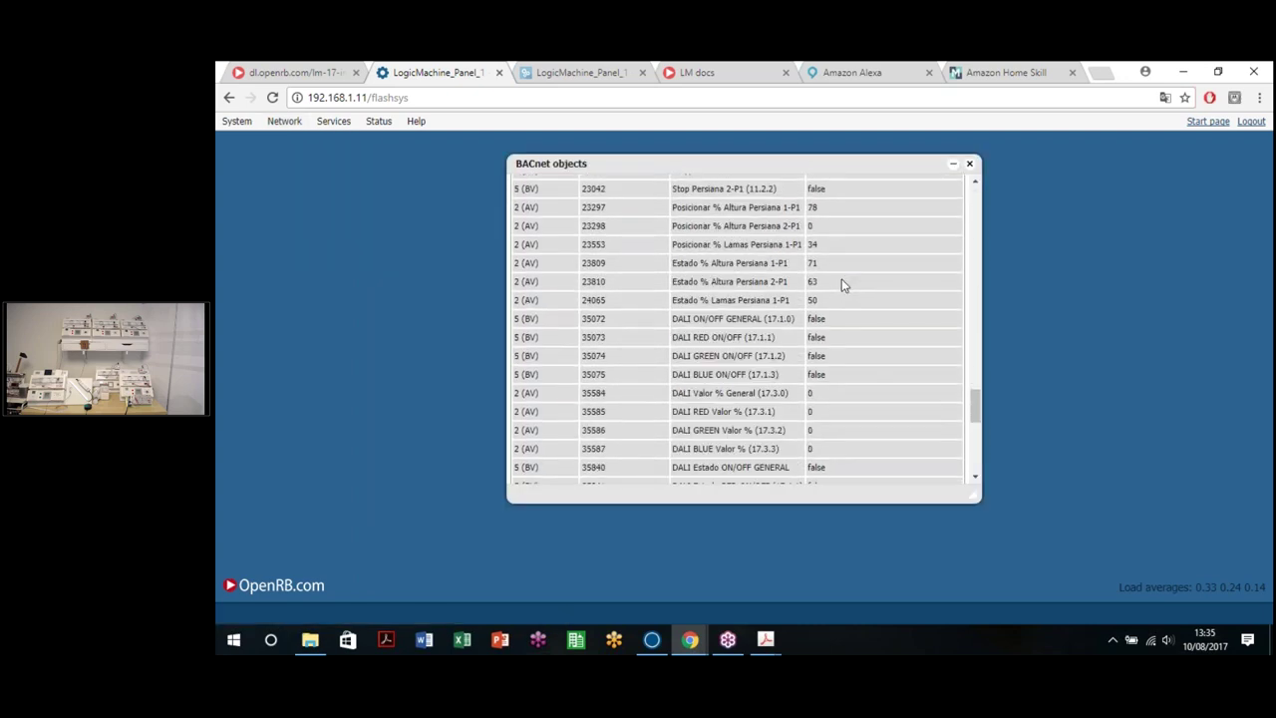
{"action": "left_click", "coordinate": [969, 165]}
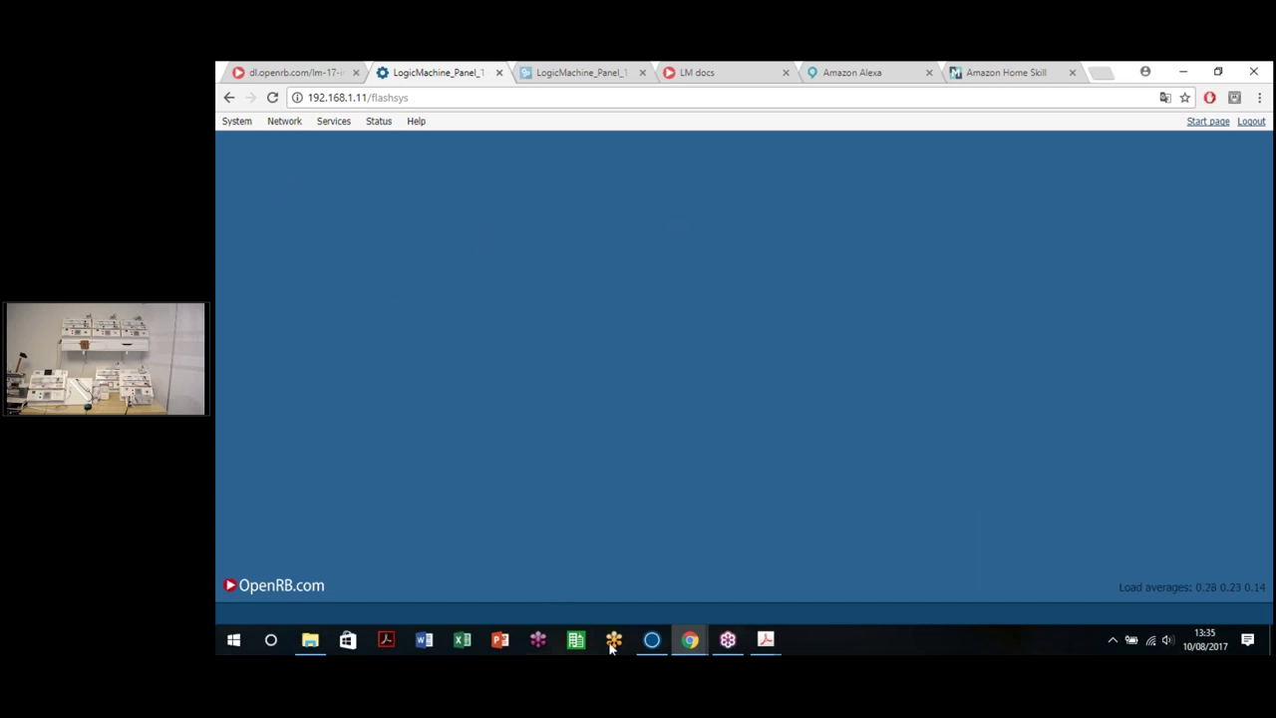
Step: Switch to NETx BMS Studio and stop the BMS server, confirming with Sì
{"action": "left_click", "coordinate": [652, 639]}
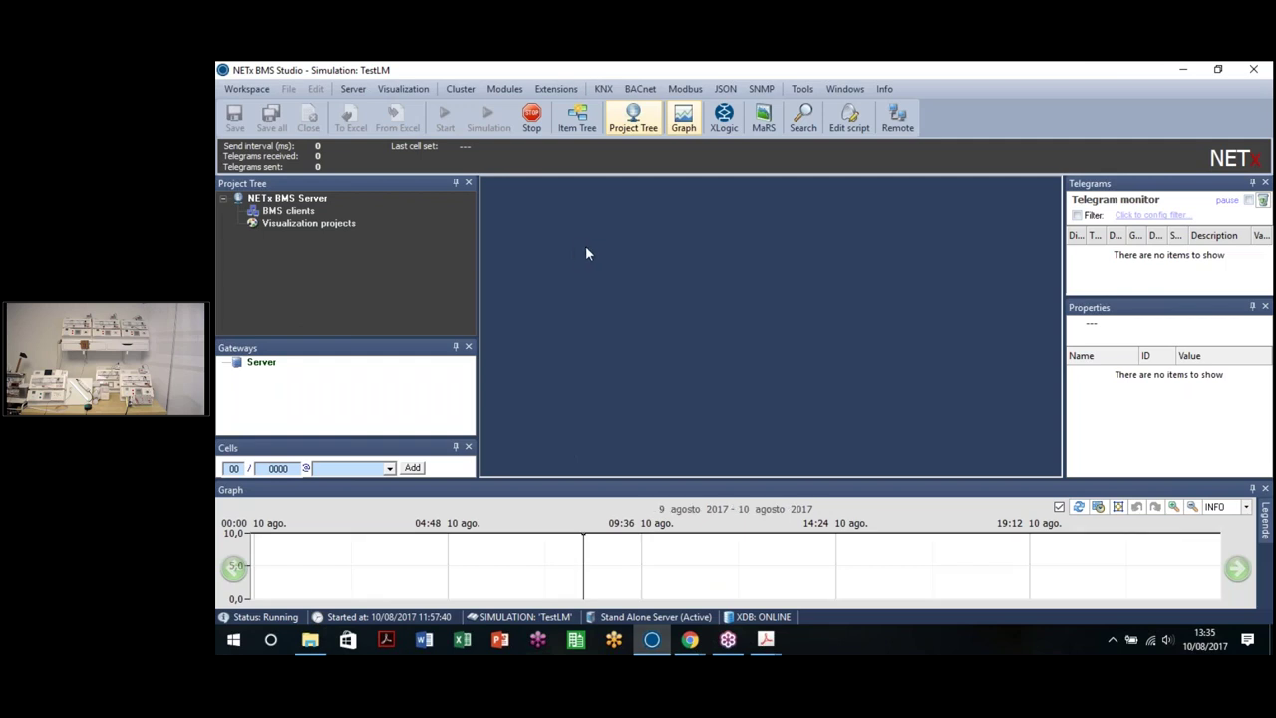
{"action": "left_click", "coordinate": [532, 117]}
{"action": "left_click", "coordinate": [773, 402]}
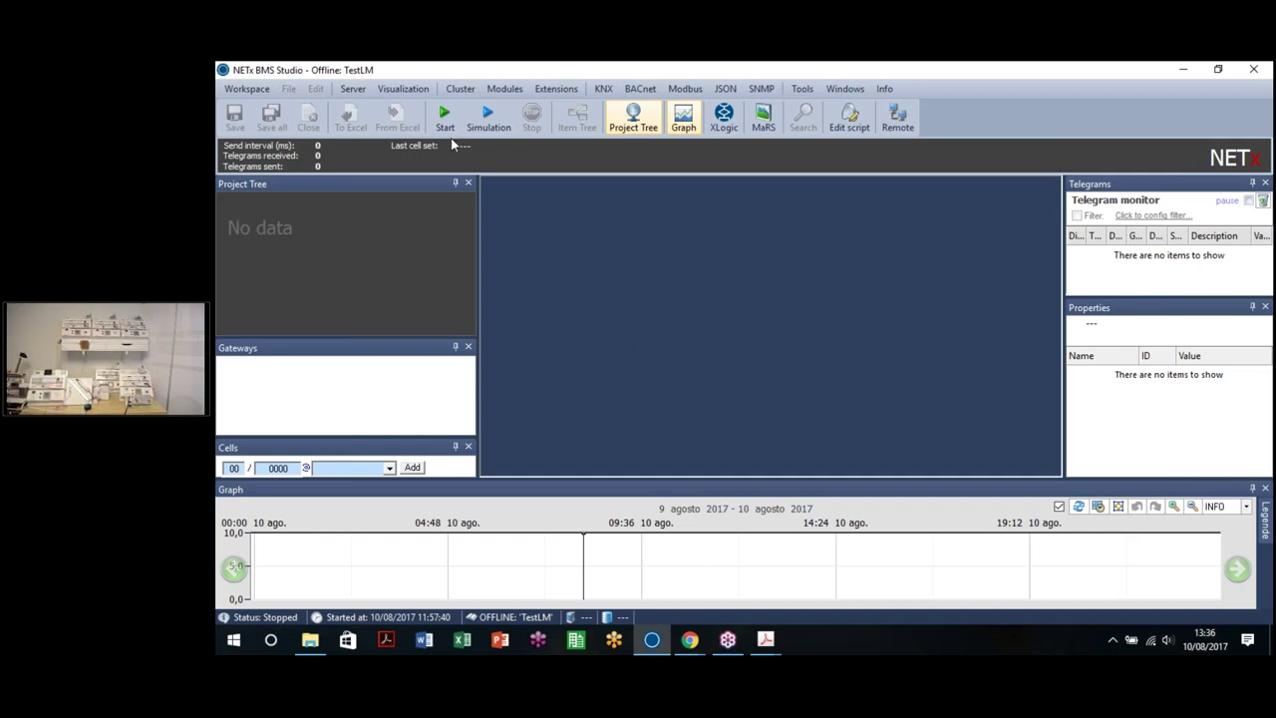
Step: Start the BACnet explorer and scan for devices on interface 192.168.1.117
{"action": "left_click", "coordinate": [640, 89]}
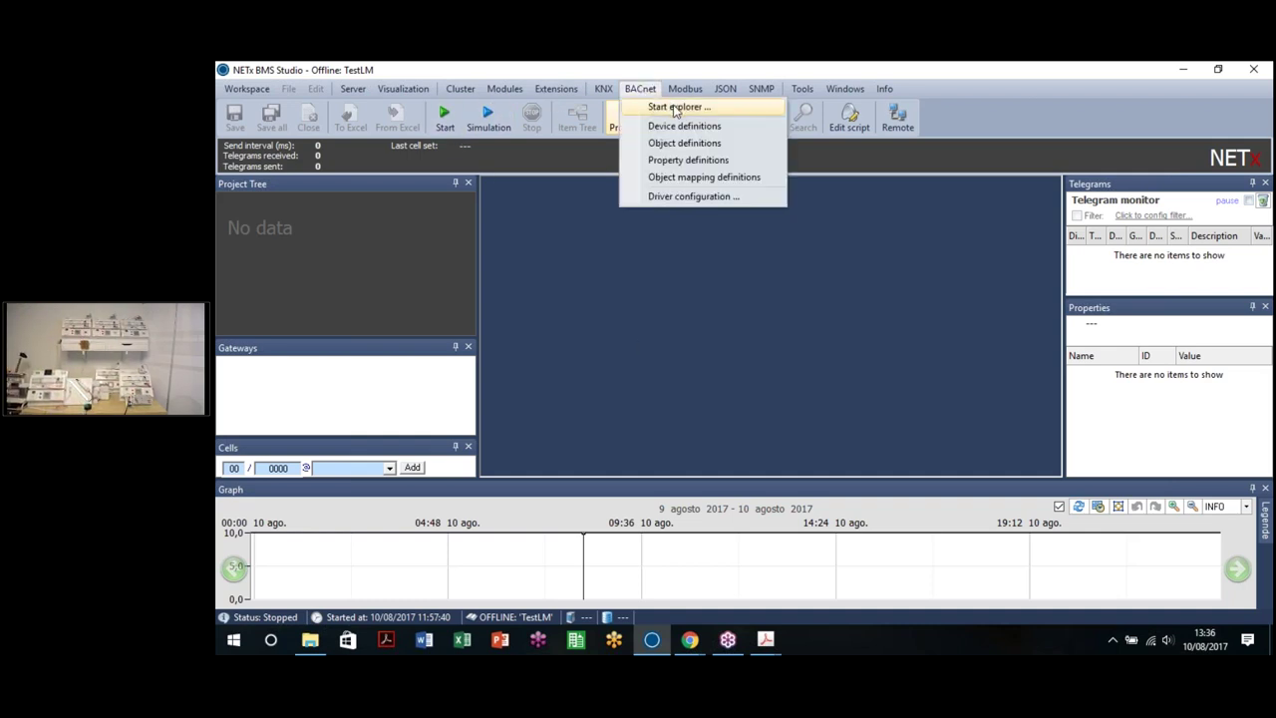
{"action": "left_click", "coordinate": [640, 89]}
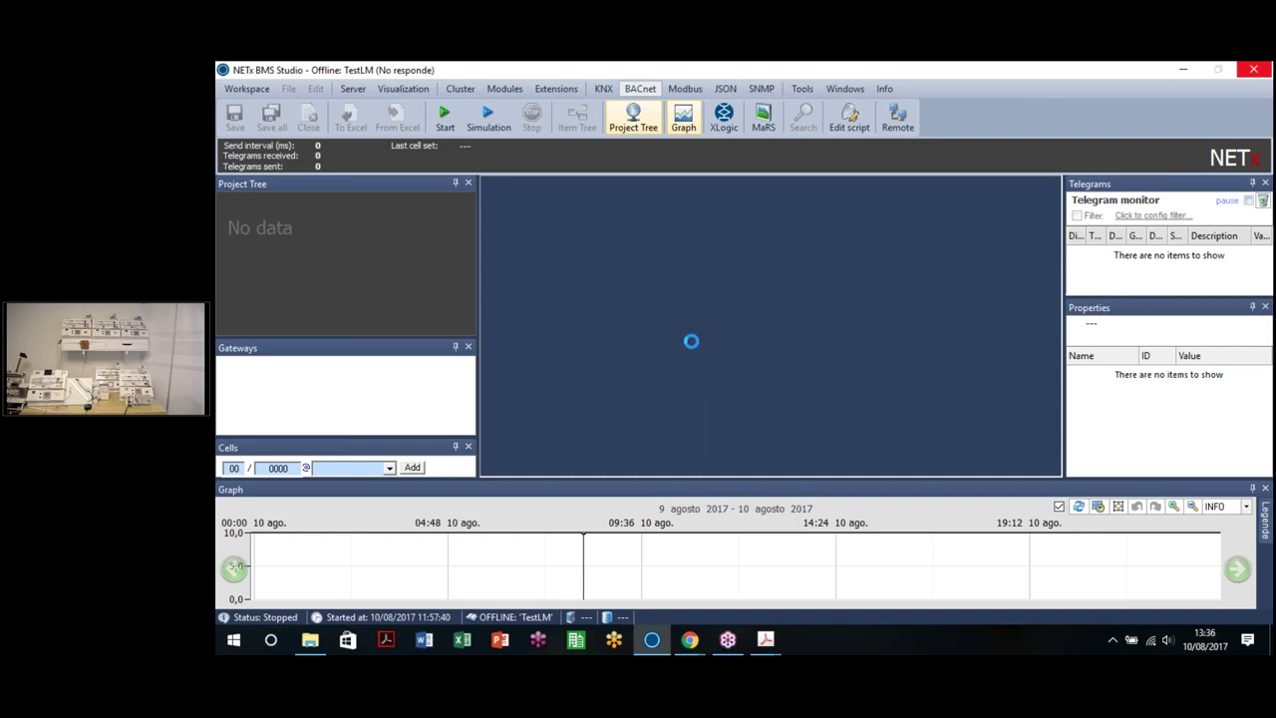
{"action": "left_click", "coordinate": [807, 415]}
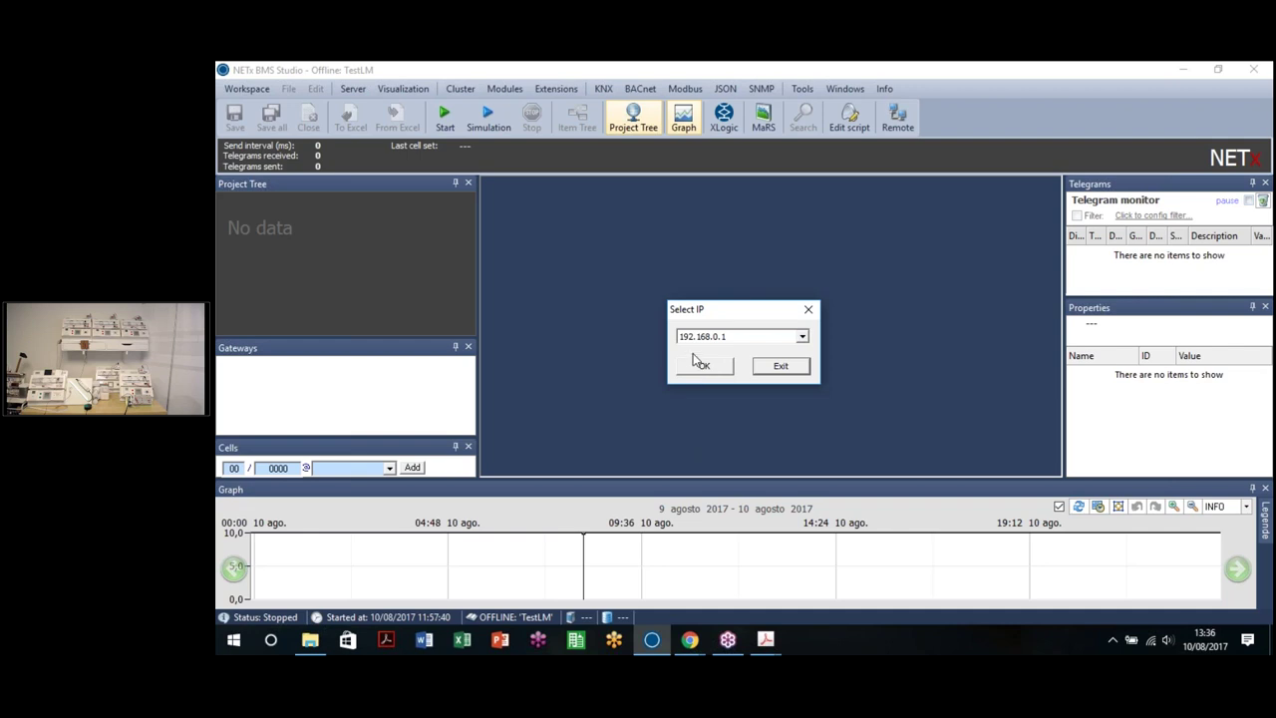
{"action": "left_click", "coordinate": [803, 337]}
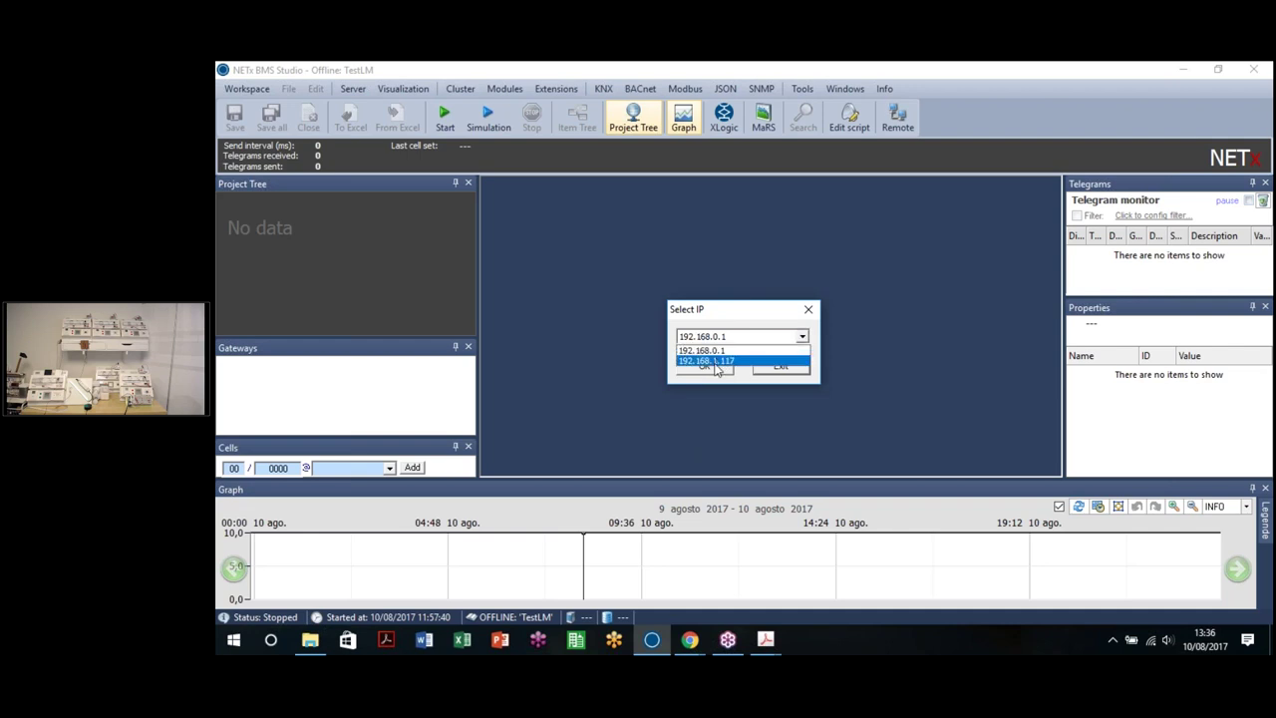
{"action": "left_click", "coordinate": [715, 361]}
{"action": "left_click", "coordinate": [704, 368]}
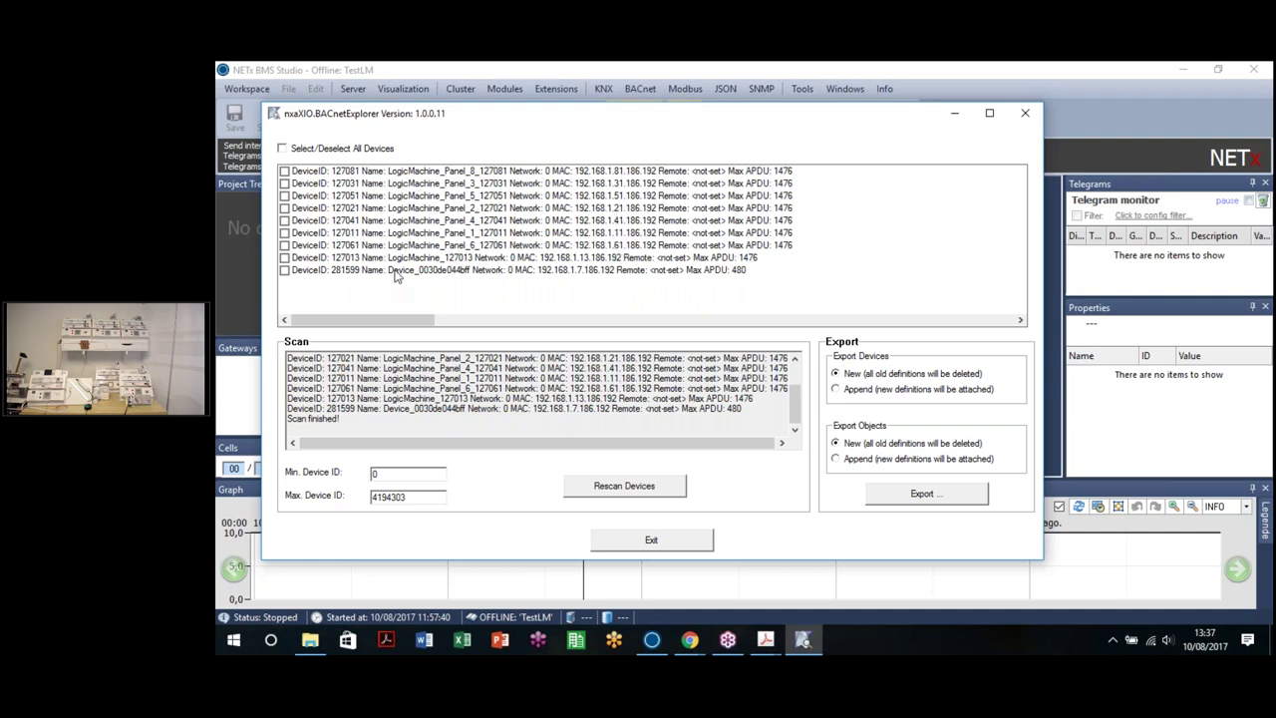
Step: Select all discovered devices, export them to the TestLM workspace allowing overwrites, and exit the explorer
{"action": "left_click", "coordinate": [284, 150]}
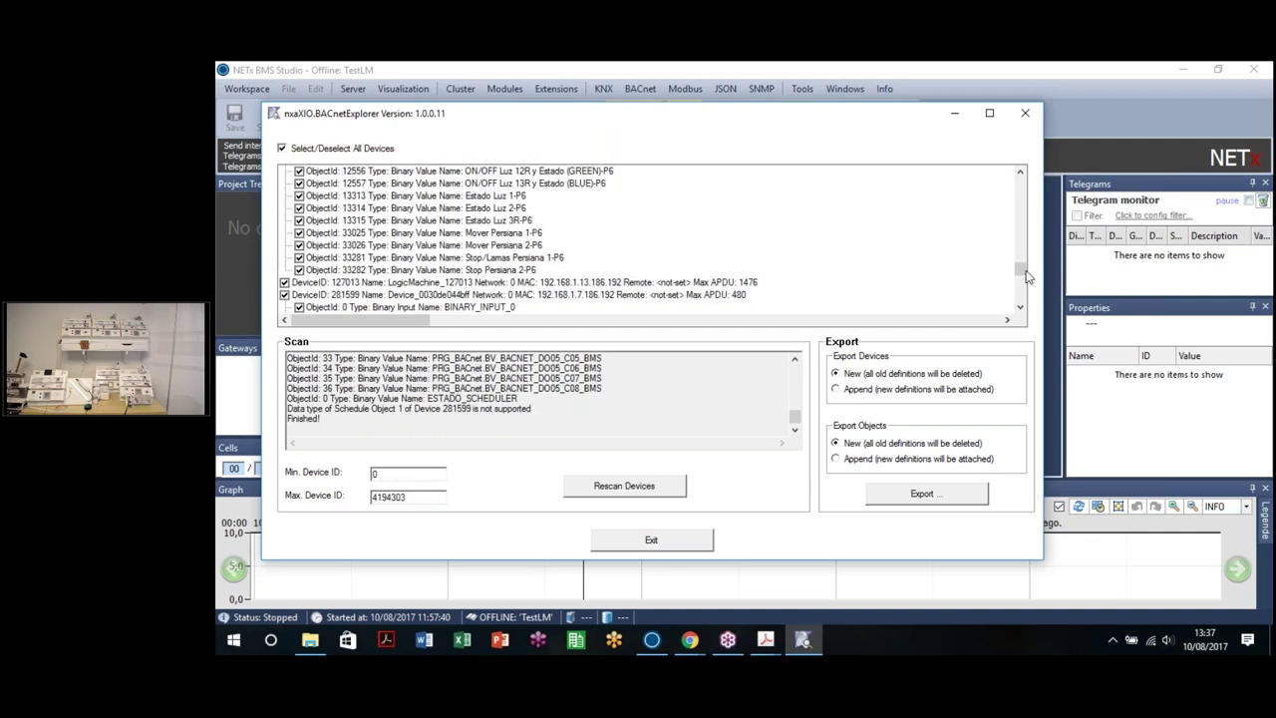
{"action": "scroll", "coordinate": [1022, 273], "scroll_direction": "down", "scroll_amount": 15}
{"action": "scroll", "coordinate": [1022, 272], "scroll_direction": "up", "scroll_amount": 10}
{"action": "left_click", "coordinate": [926, 492]}
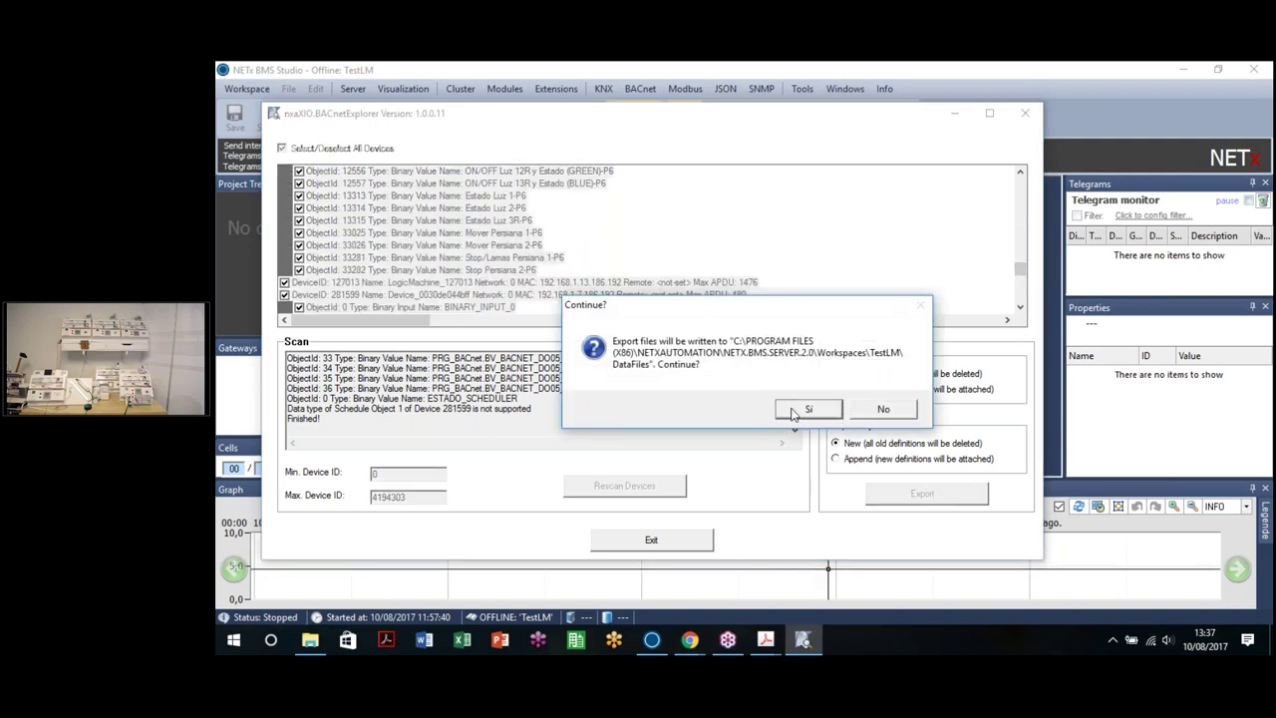
{"action": "left_click", "coordinate": [806, 411]}
{"action": "left_click", "coordinate": [807, 410]}
{"action": "left_click", "coordinate": [810, 412]}
{"action": "left_click", "coordinate": [810, 411]}
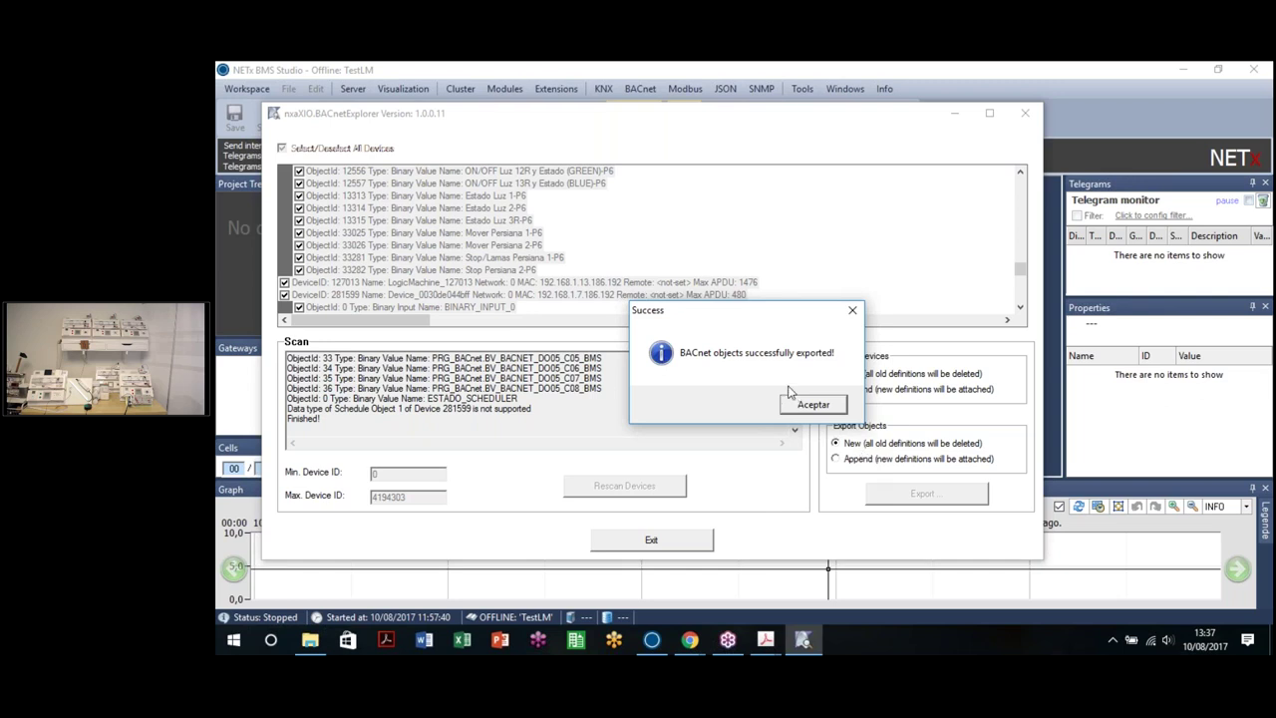
{"action": "left_click", "coordinate": [813, 404]}
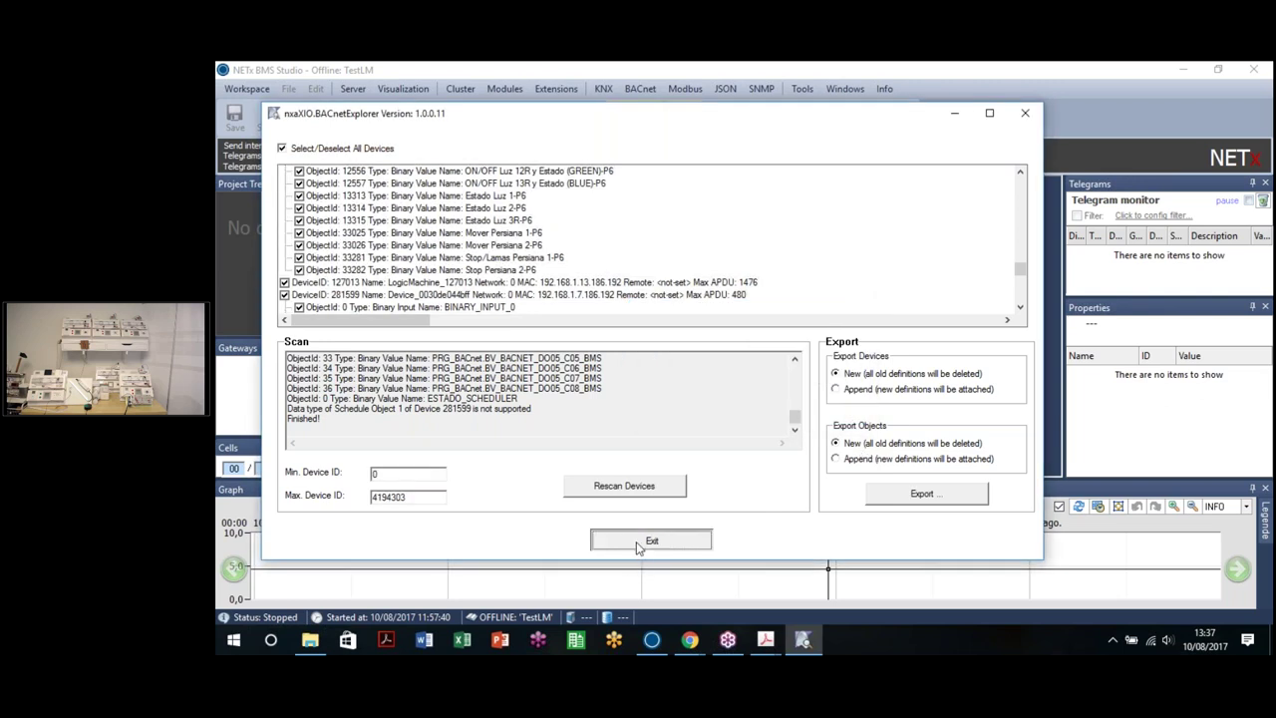
{"action": "left_click", "coordinate": [620, 539]}
Step: Start the BMS server and wait for Running and ONLINE: TestLM in the status bar
{"action": "left_click", "coordinate": [450, 114]}
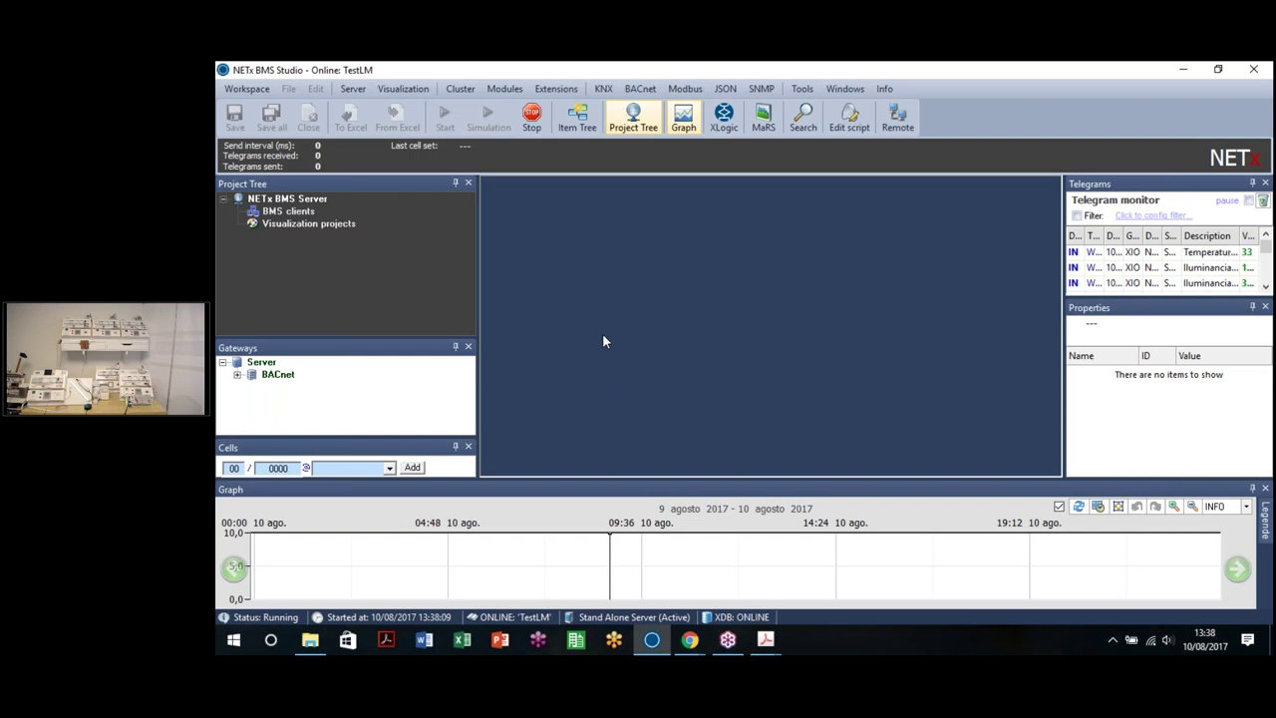
Step: In the Item Tree, expand XIO > BACnet > LogicMachine_Panel_1_127011 > ESCENA 0
{"action": "left_click", "coordinate": [581, 129]}
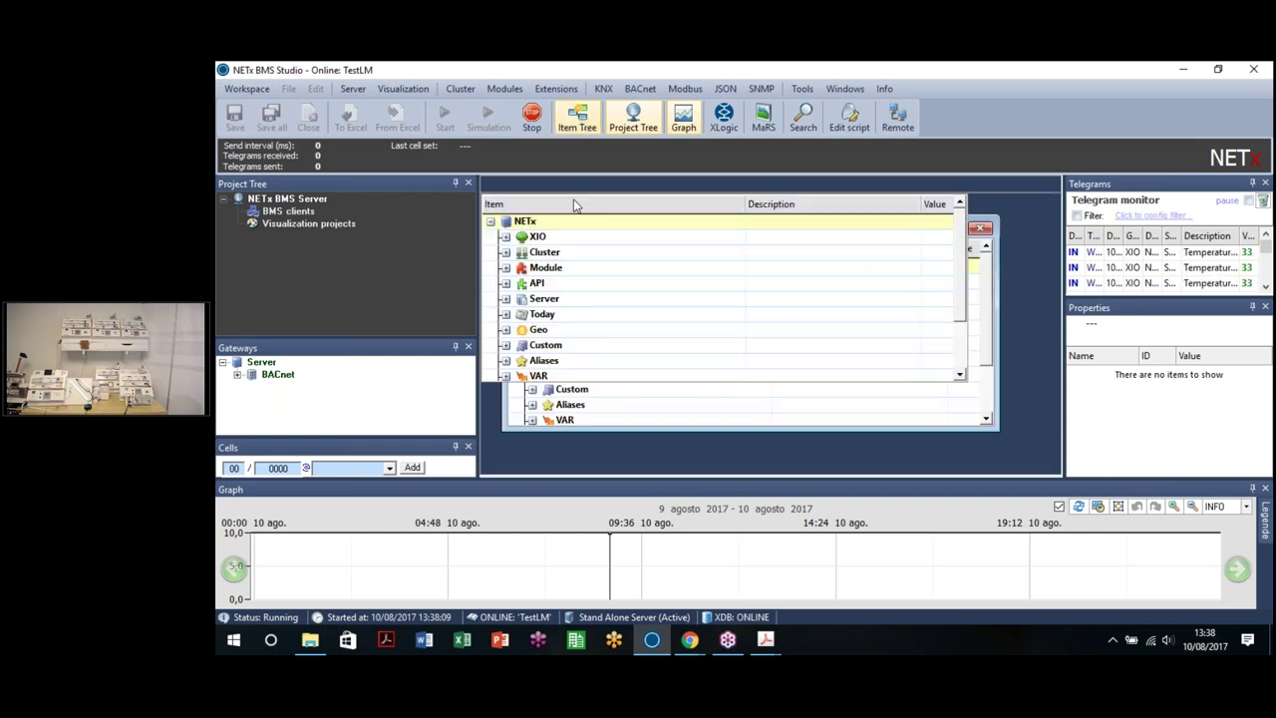
{"action": "left_click", "coordinate": [507, 237]}
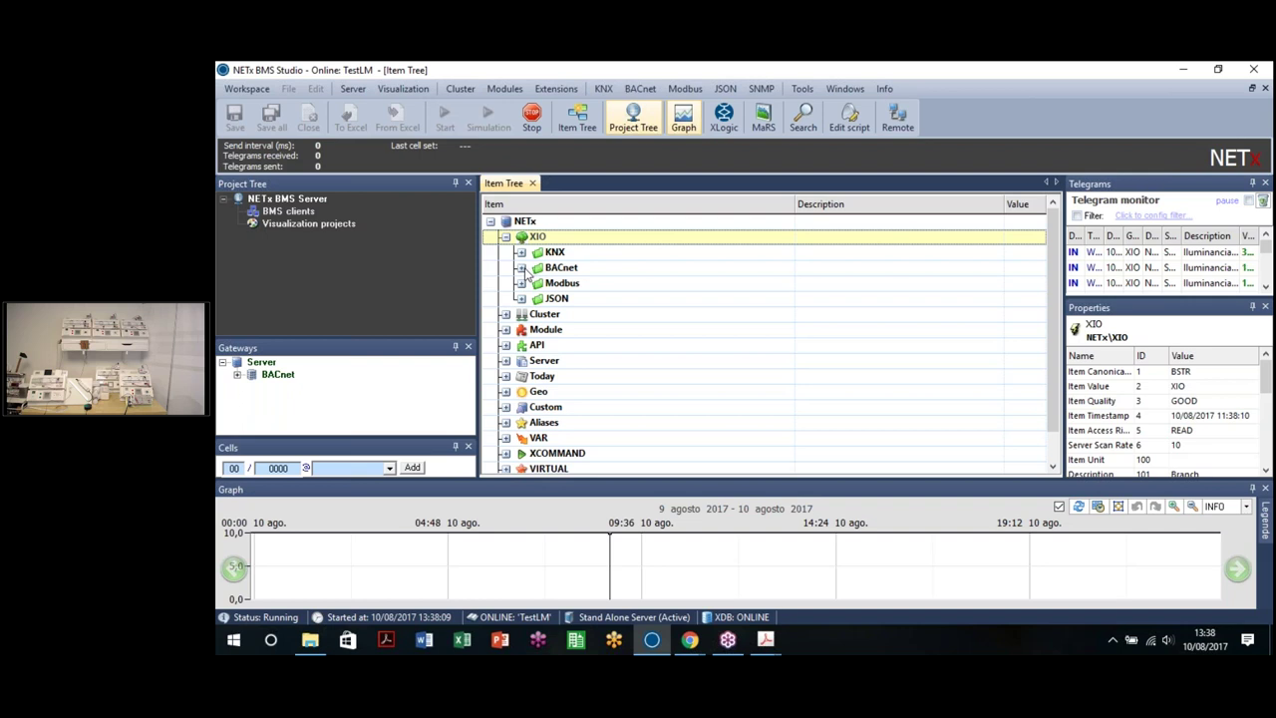
{"action": "left_click", "coordinate": [523, 268]}
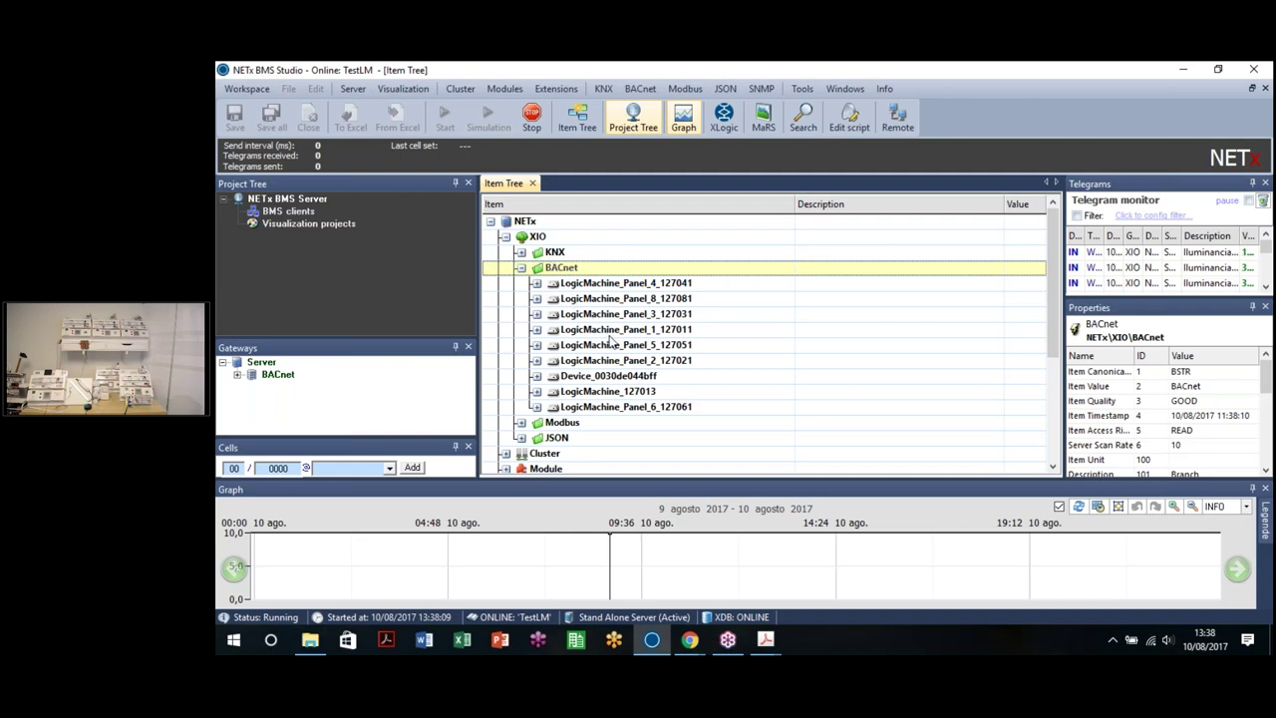
{"action": "left_click", "coordinate": [536, 329]}
{"action": "scroll", "coordinate": [594, 339], "scroll_direction": "down", "scroll_amount": 2}
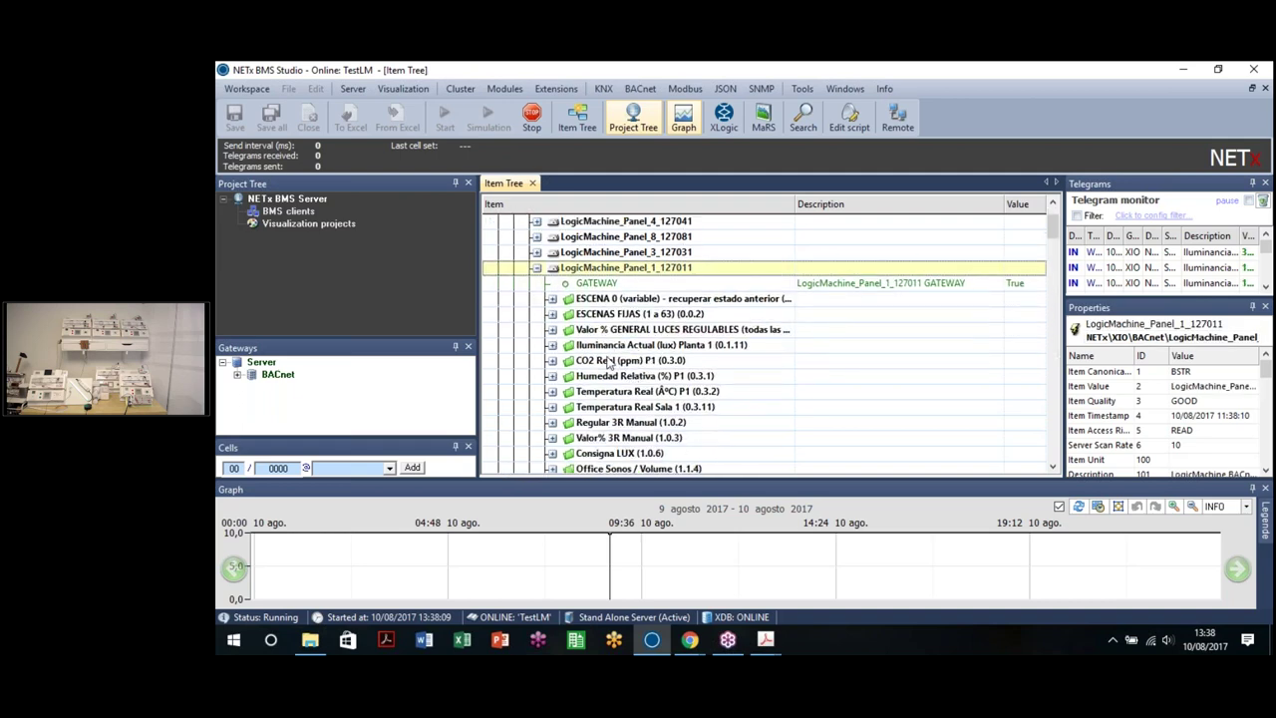
{"action": "left_click", "coordinate": [554, 299]}
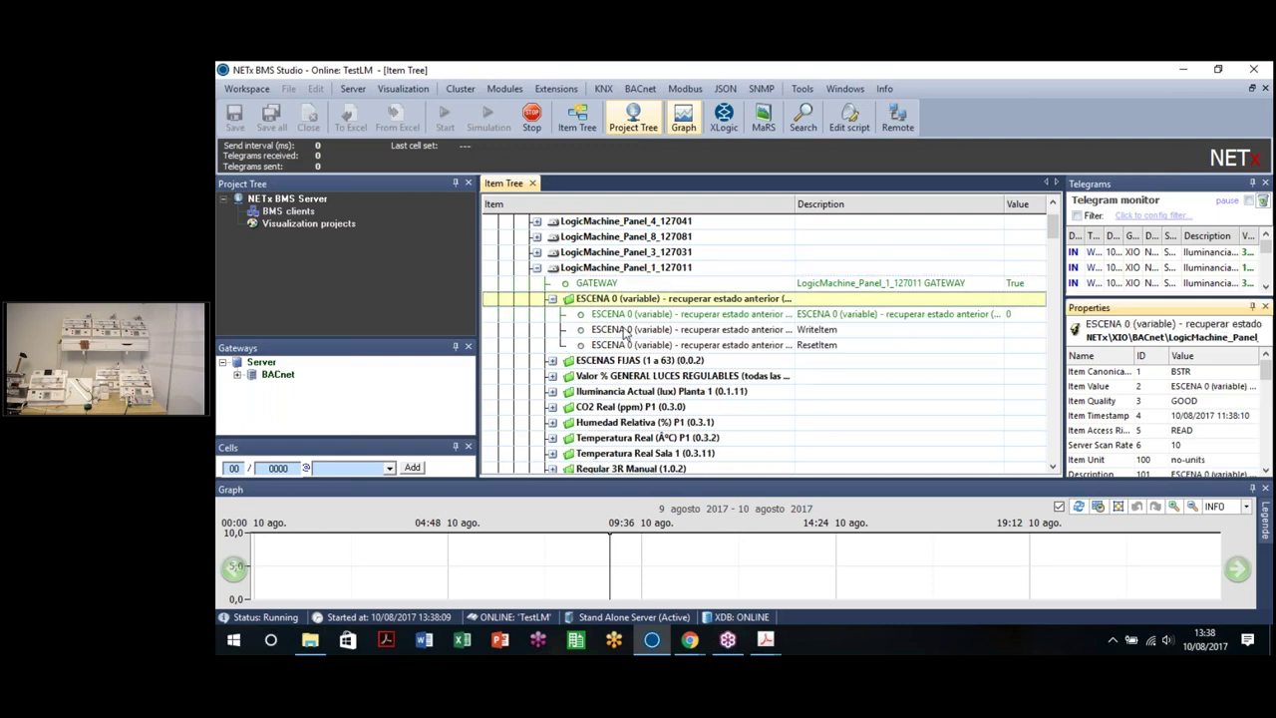
Step: Write value 1, then value 2, to the ESCENA 0 WriteItem
{"action": "right_click", "coordinate": [810, 330]}
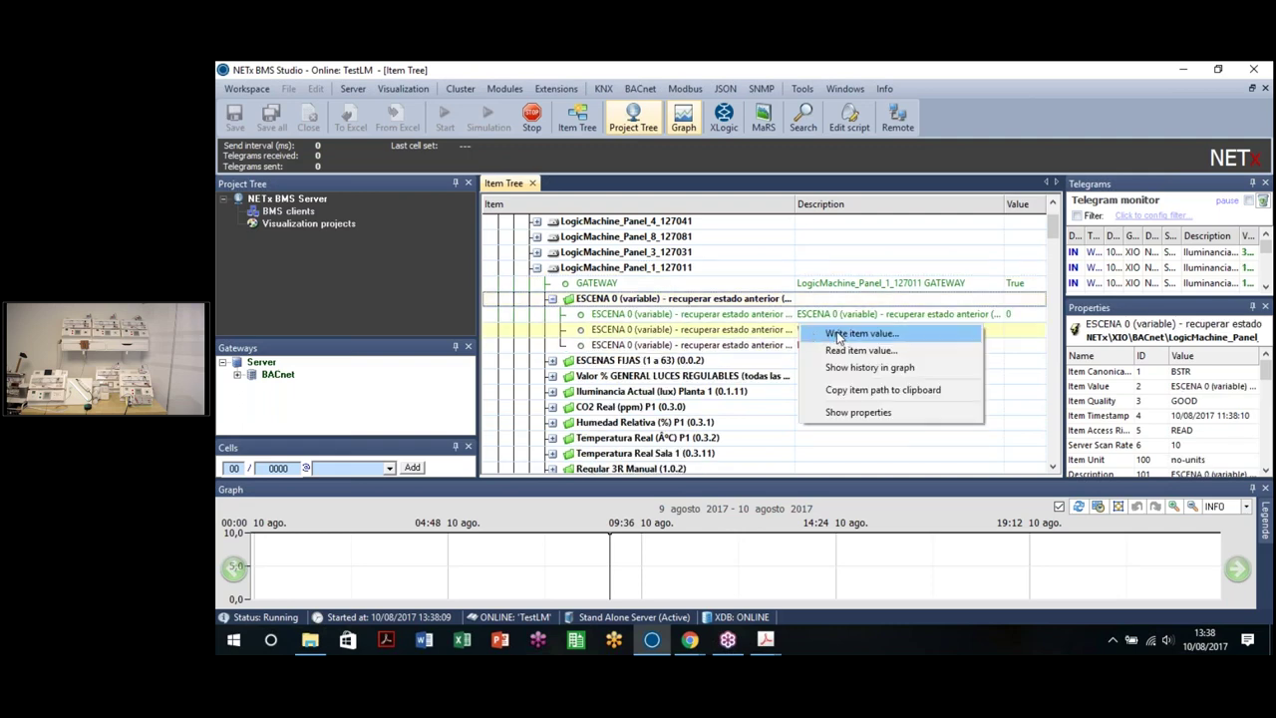
{"action": "left_click", "coordinate": [844, 335]}
{"action": "type", "text": "1"}
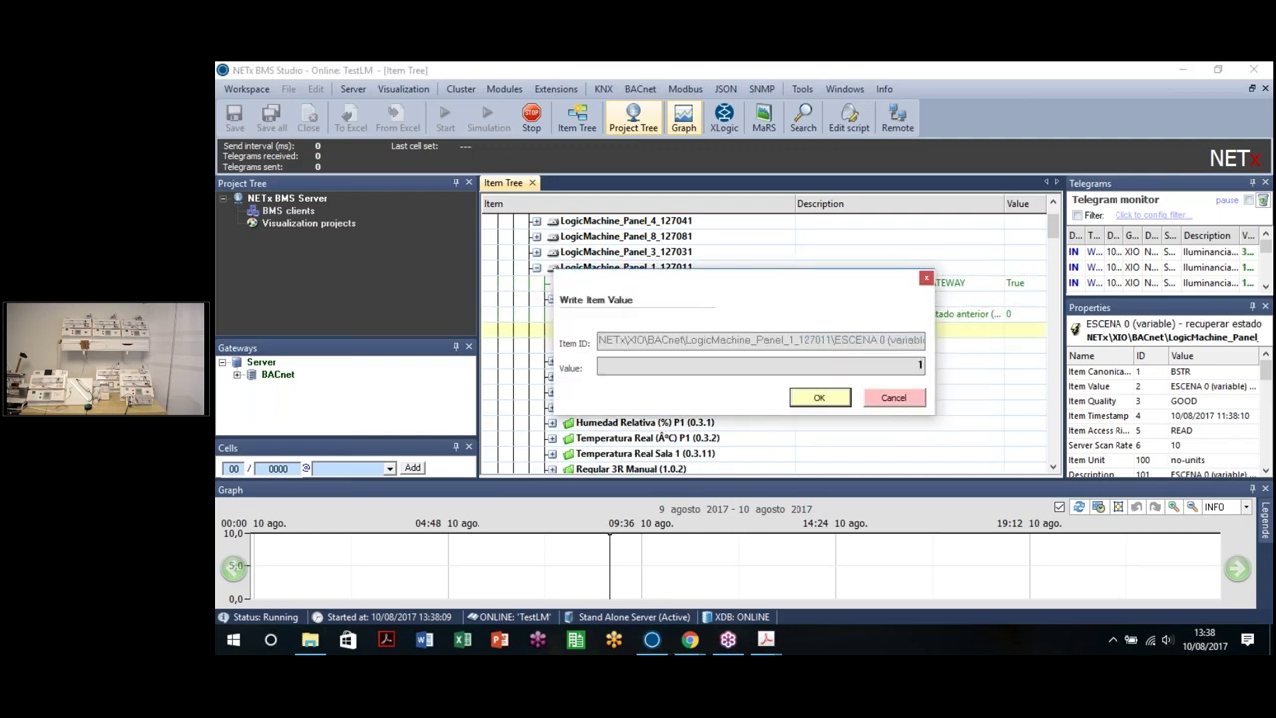
{"action": "left_click", "coordinate": [820, 398]}
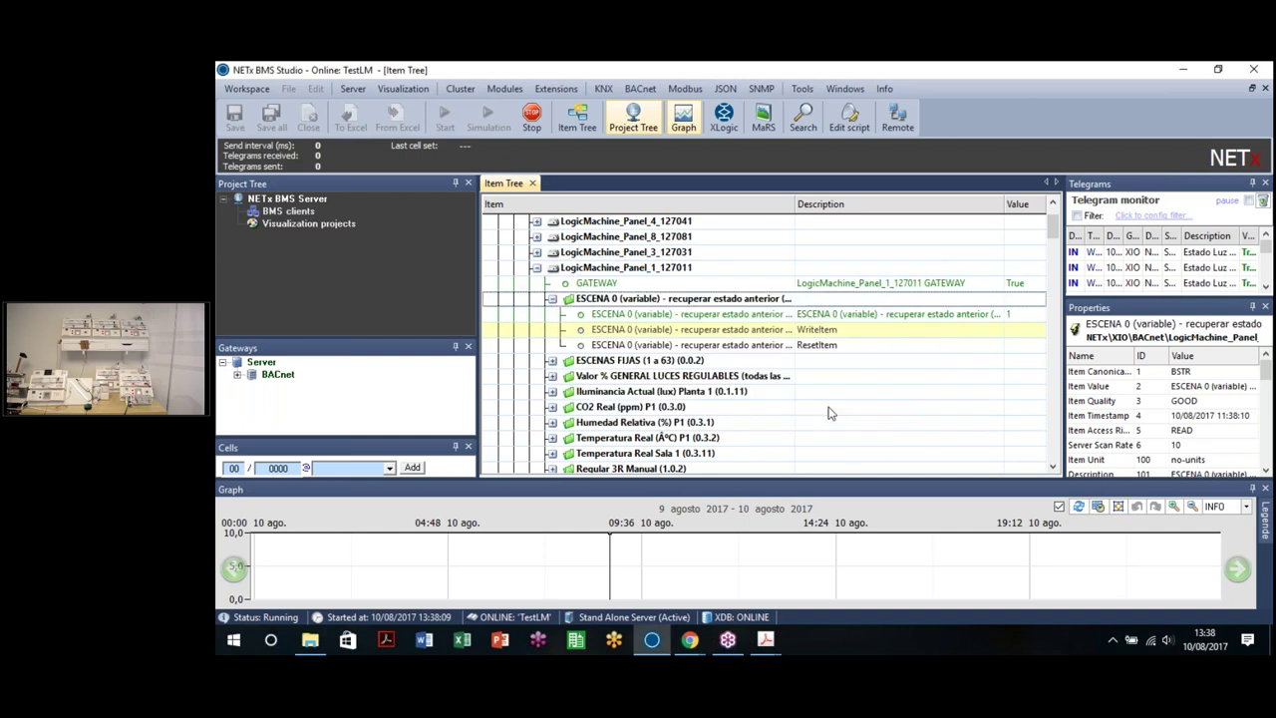
{"action": "right_click", "coordinate": [850, 335]}
{"action": "left_click", "coordinate": [868, 340]}
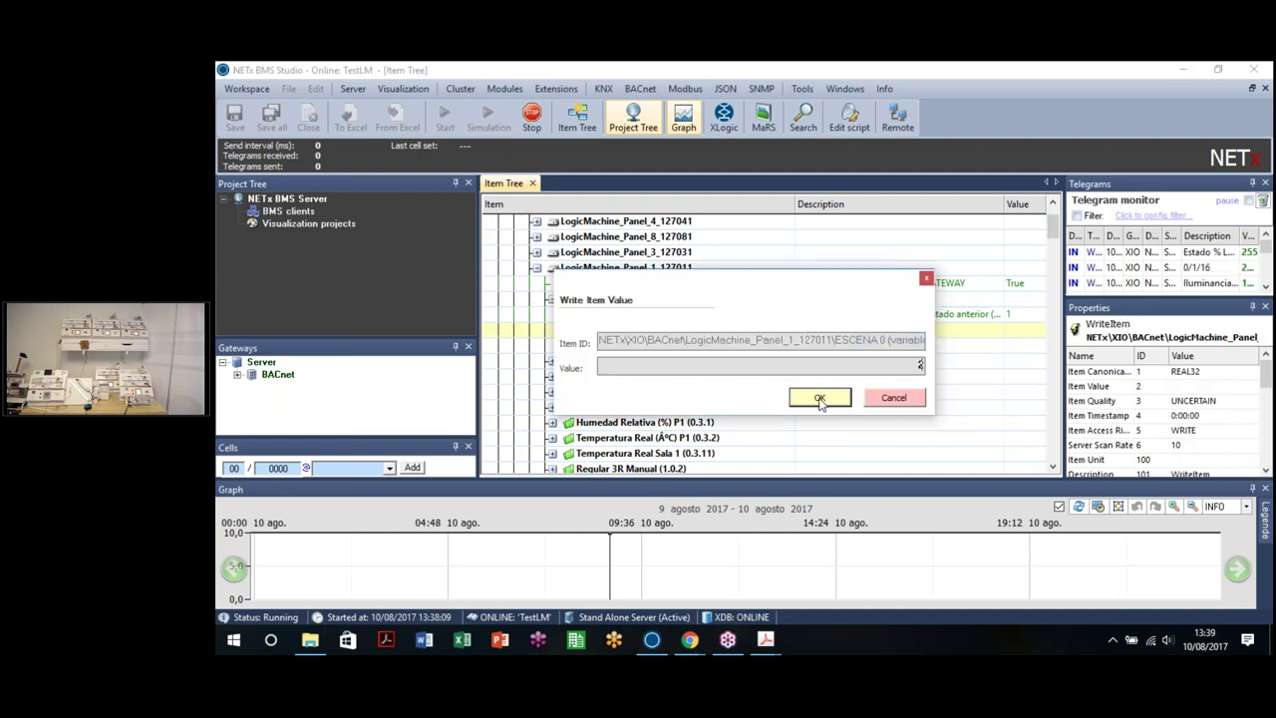
{"action": "left_click", "coordinate": [820, 398]}
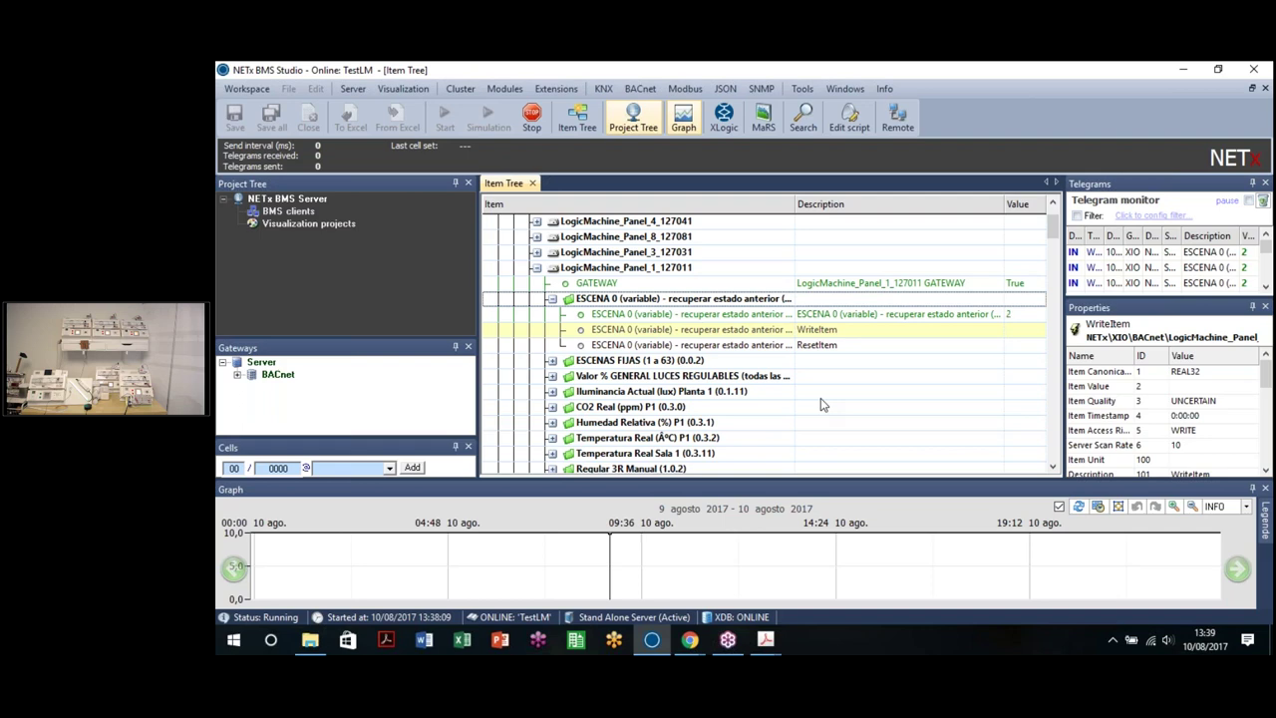
Step: Collapse the ESCENA 0, BACnet and XIO branches of the Item Tree
{"action": "scroll", "coordinate": [823, 403], "scroll_direction": "down", "scroll_amount": 3}
{"action": "scroll", "coordinate": [548, 329], "scroll_direction": "up", "scroll_amount": 3}
{"action": "left_click", "coordinate": [554, 319]}
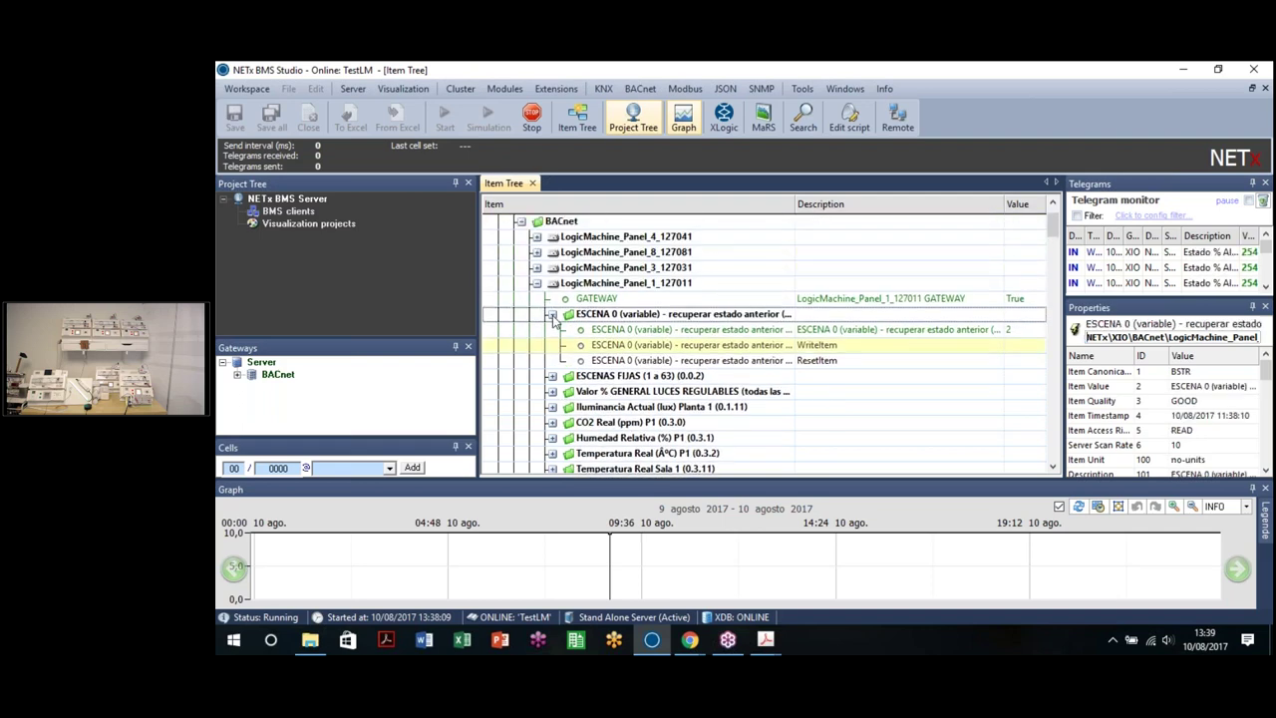
{"action": "left_click", "coordinate": [552, 316]}
{"action": "double_click", "coordinate": [529, 221]}
{"action": "scroll", "coordinate": [528, 284], "scroll_direction": "up", "scroll_amount": 1}
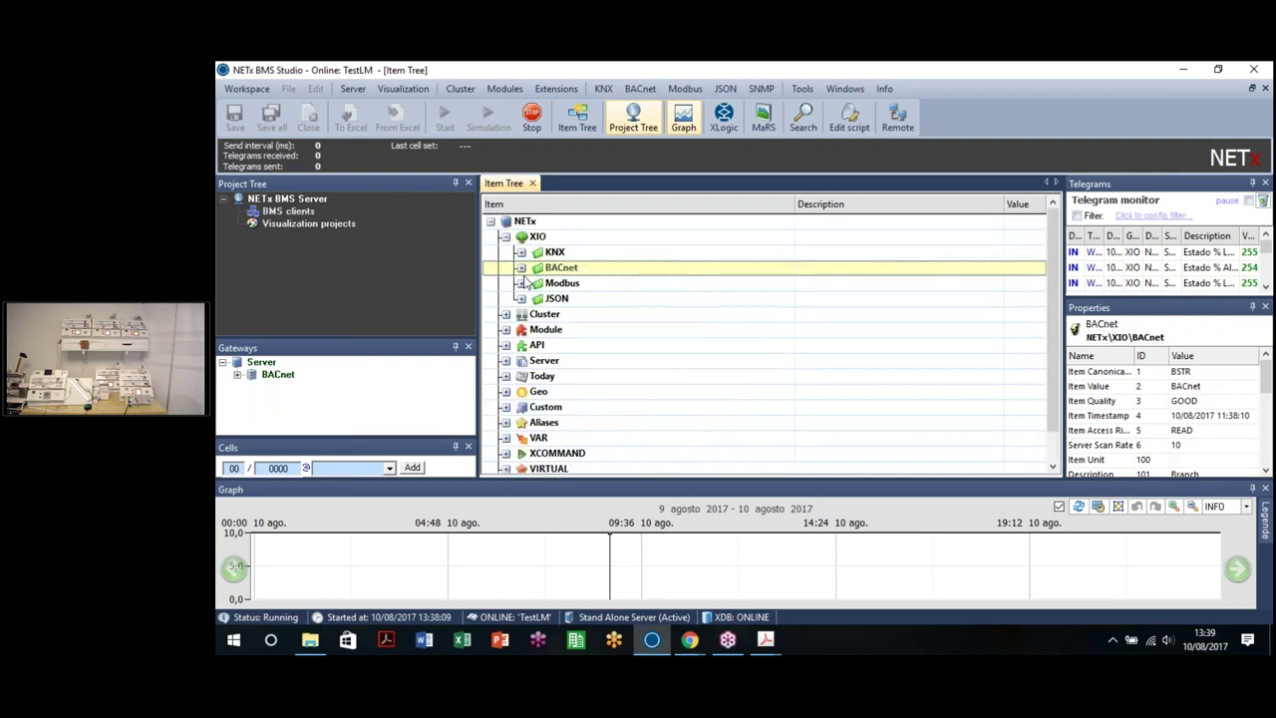
{"action": "double_click", "coordinate": [519, 237]}
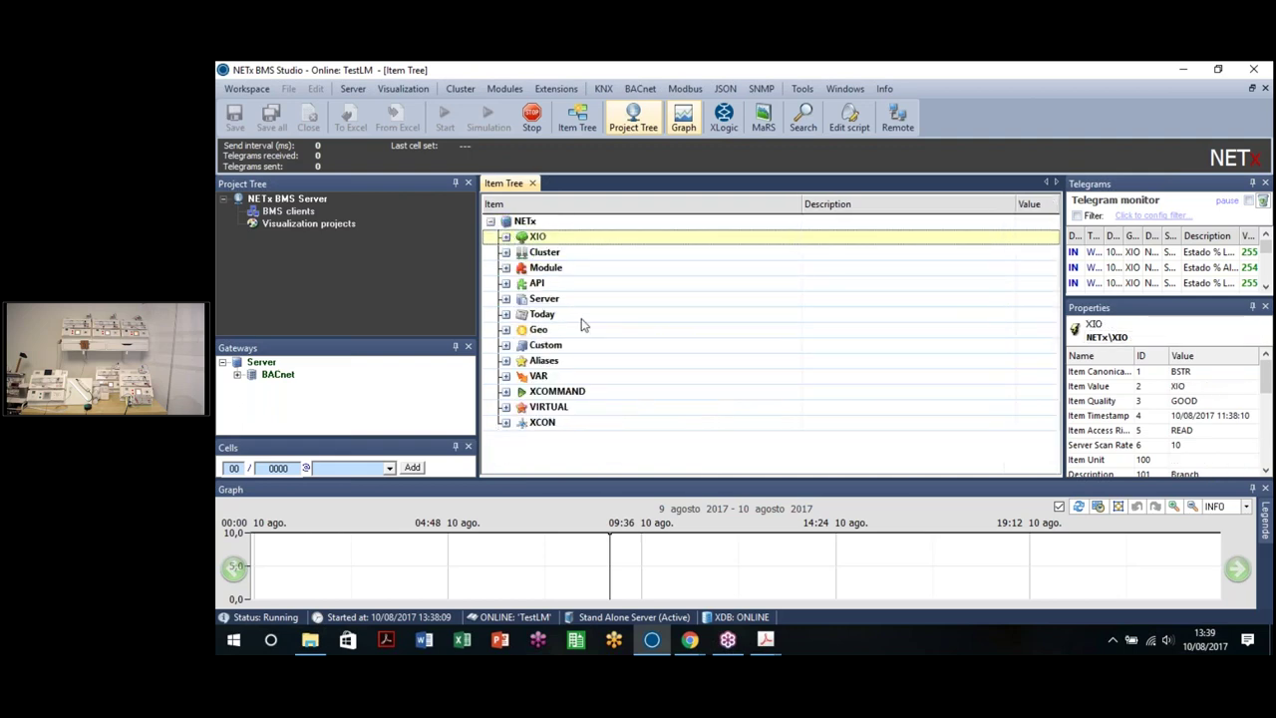